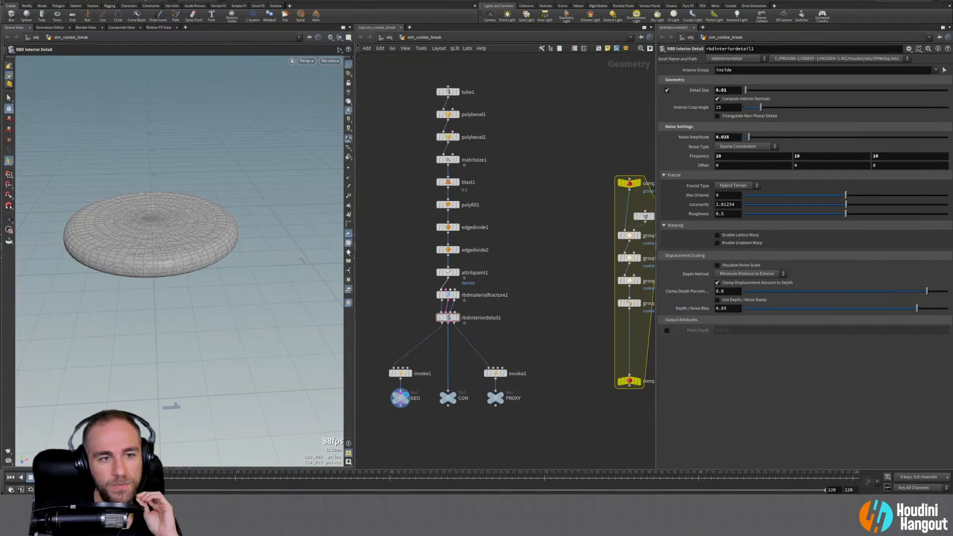
# Delete the attribpaint1 node between edgedivide2 and rbdmaterialfracture1
pyautogui.keyDown('alt'); pyautogui.moveTo(153, 248); pyautogui.dragTo(157, 240); pyautogui.keyUp('alt')
pyautogui.keyDown('alt'); pyautogui.moveTo(178, 221); pyautogui.dragTo(178, 229, button='right'); pyautogui.keyUp('alt')
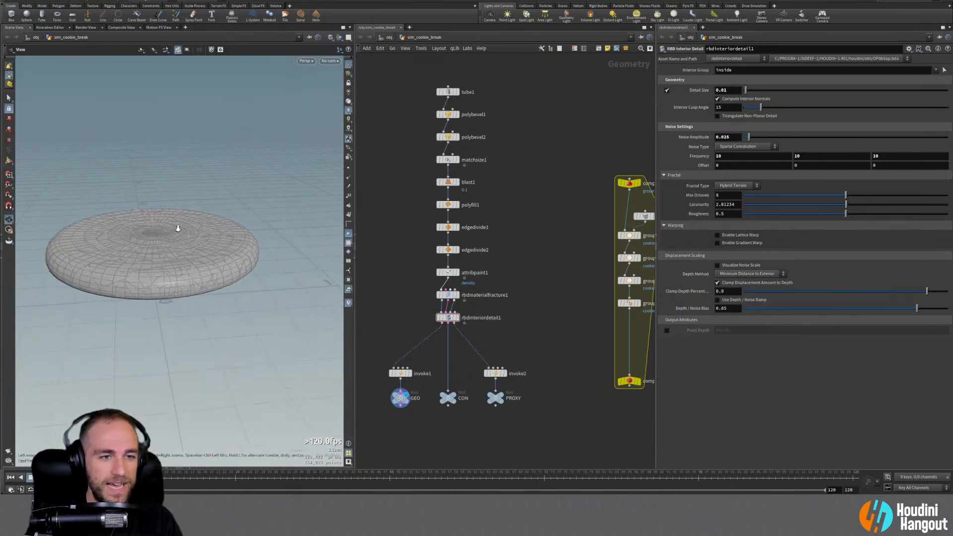
pyautogui.moveTo(177, 228); pyautogui.dragTo(192, 257)
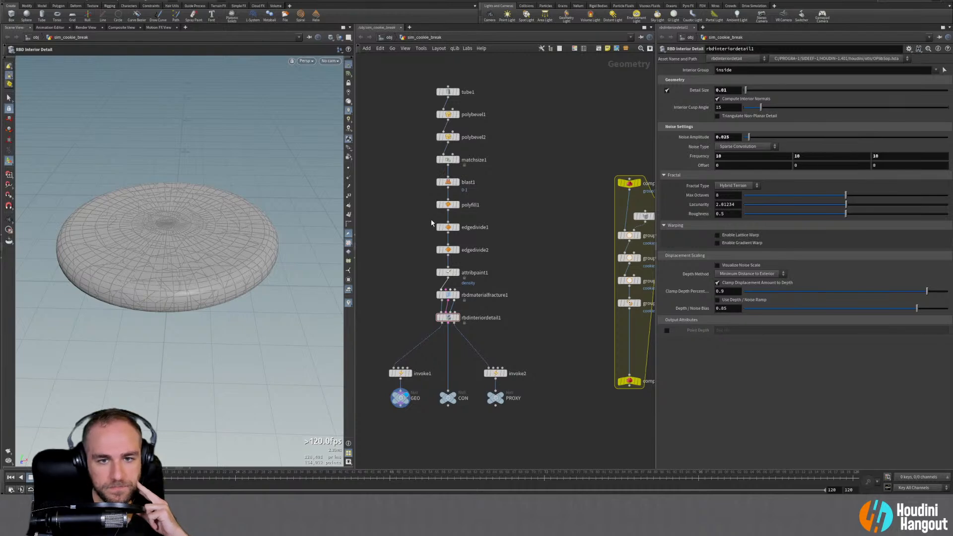
pyautogui.click(447, 273)
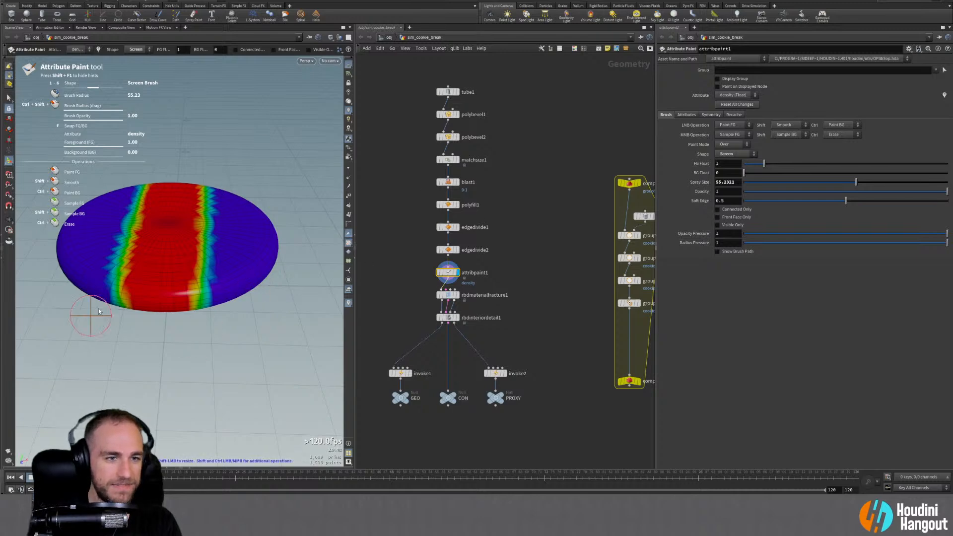
pyautogui.moveTo(78, 320)
pyautogui.mouseDown()
pyautogui.moveTo(118, 245)
pyautogui.moveTo(174, 288)
pyautogui.mouseUp()
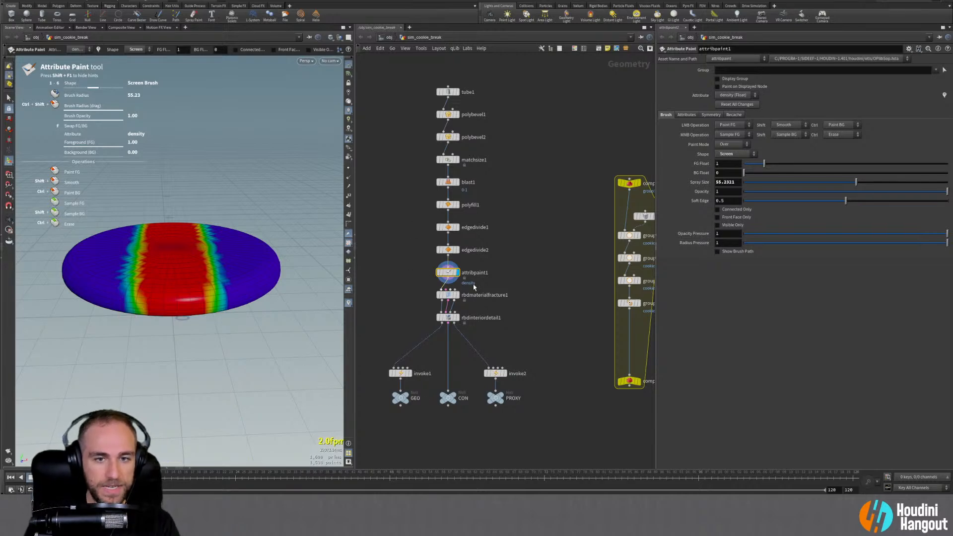
pyautogui.press('Delete')
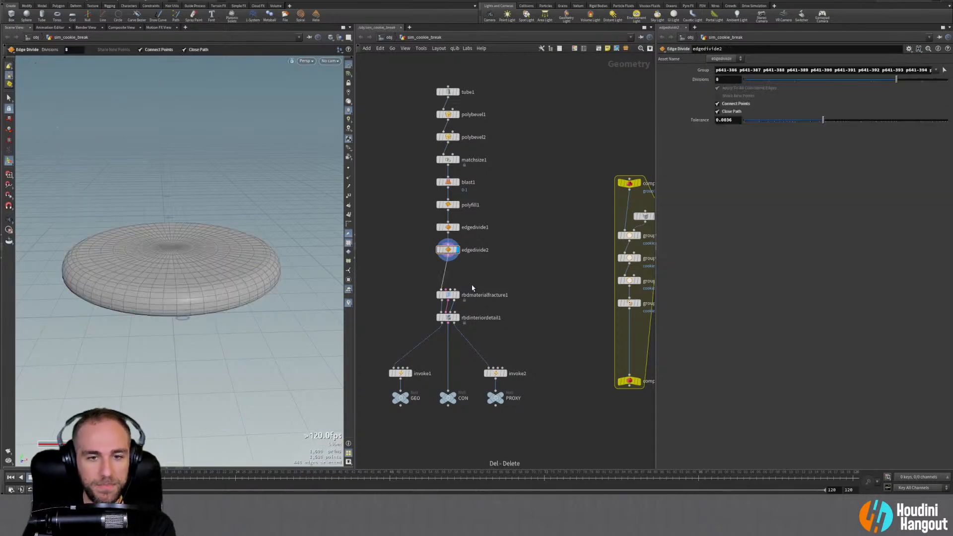
# Show rbdmaterialfracture1's primary fracture settings and move it with its downstream nodes lower to make room below edgedivide2
pyautogui.click(503, 296)
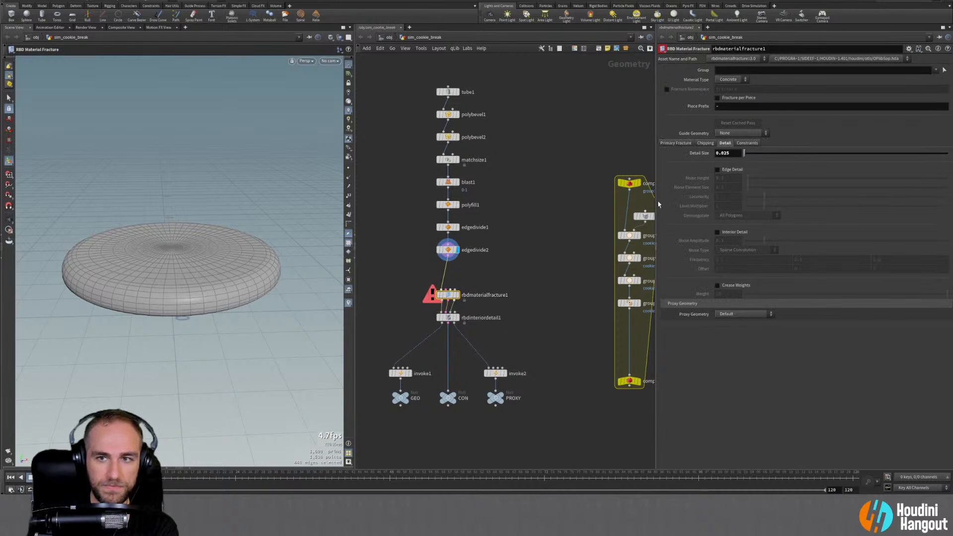
pyautogui.click(687, 143)
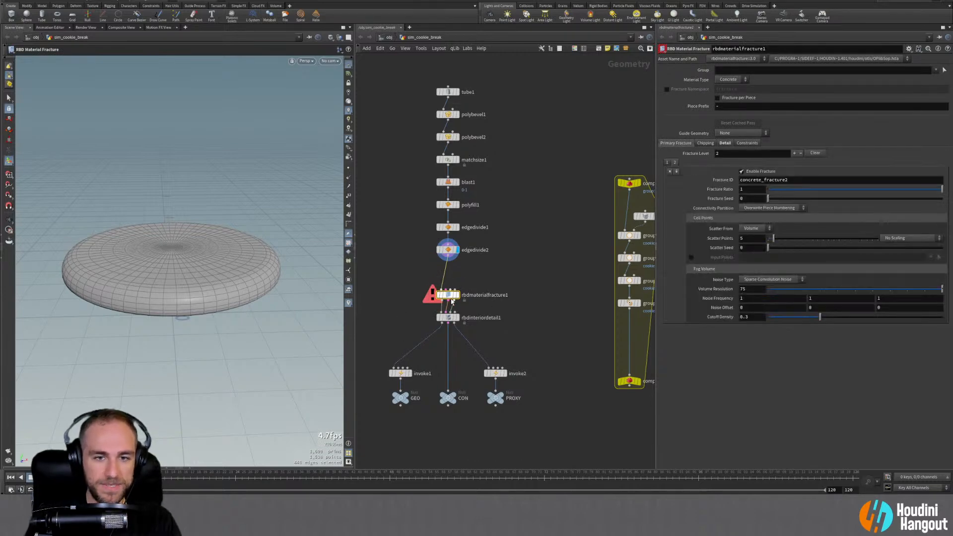
pyautogui.keyDown('shift'); pyautogui.moveTo(452, 301); pyautogui.dragTo(443, 380); pyautogui.keyUp('shift')
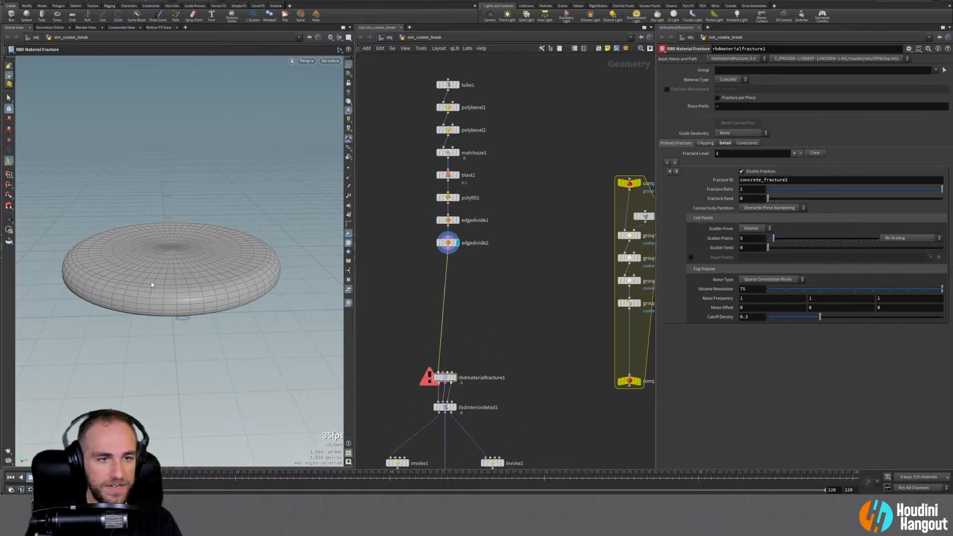
# Add a Box node to the network beside the cookie's node chain
pyautogui.keyDown('alt'); pyautogui.moveTo(152, 285); pyautogui.dragTo(145, 307); pyautogui.keyUp('alt')
pyautogui.press('Tab')
pyautogui.write('rem')
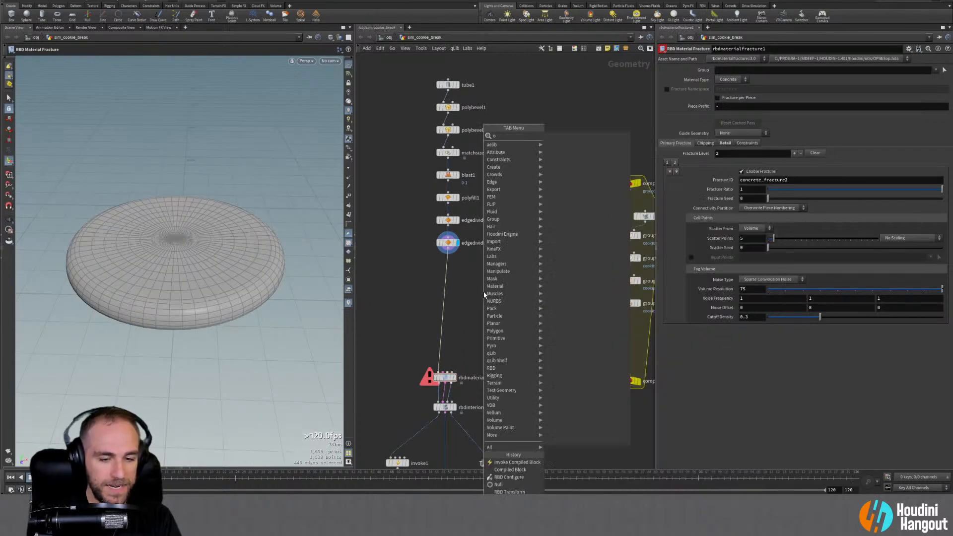
pyautogui.press('Return')
pyautogui.click(505, 280)
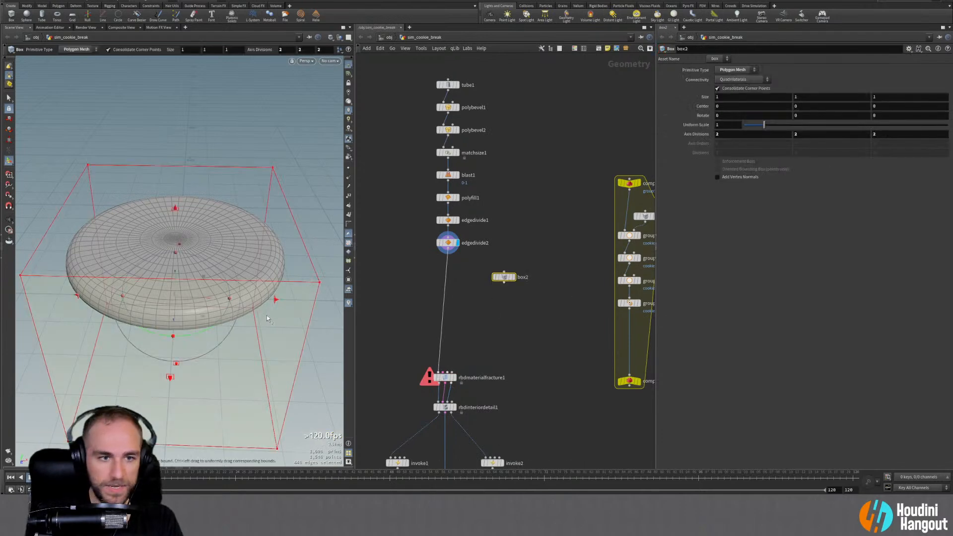
# Set the box's Y size to 0.5 and its Y center to 0.25
pyautogui.keyDown('alt'); pyautogui.moveTo(230, 299); pyautogui.dragTo(234, 259); pyautogui.keyUp('alt')
pyautogui.moveTo(802, 100); pyautogui.dragTo(692, 107)
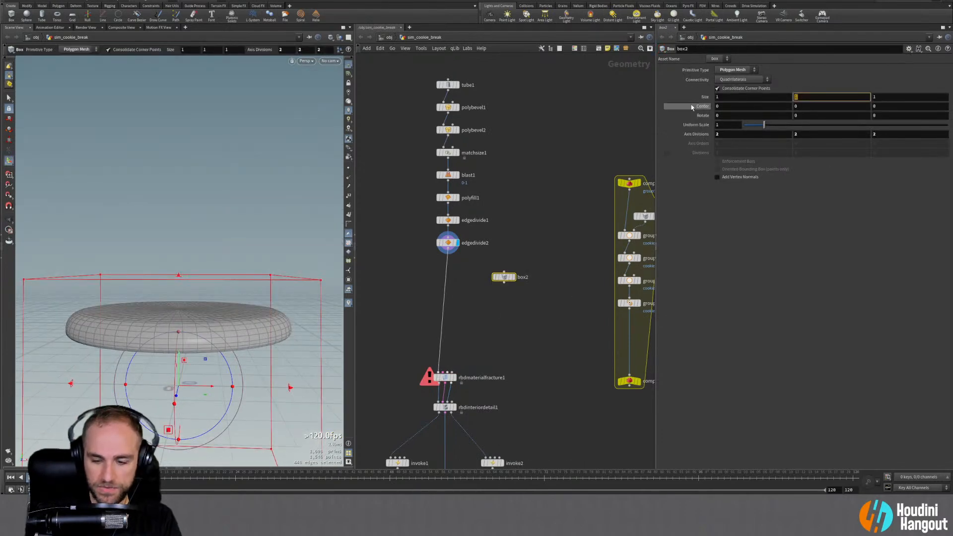
pyautogui.write('0.5')
pyautogui.press('Tab')
pyautogui.press('Tab')
pyautogui.press('Tab')
pyautogui.write('0.')
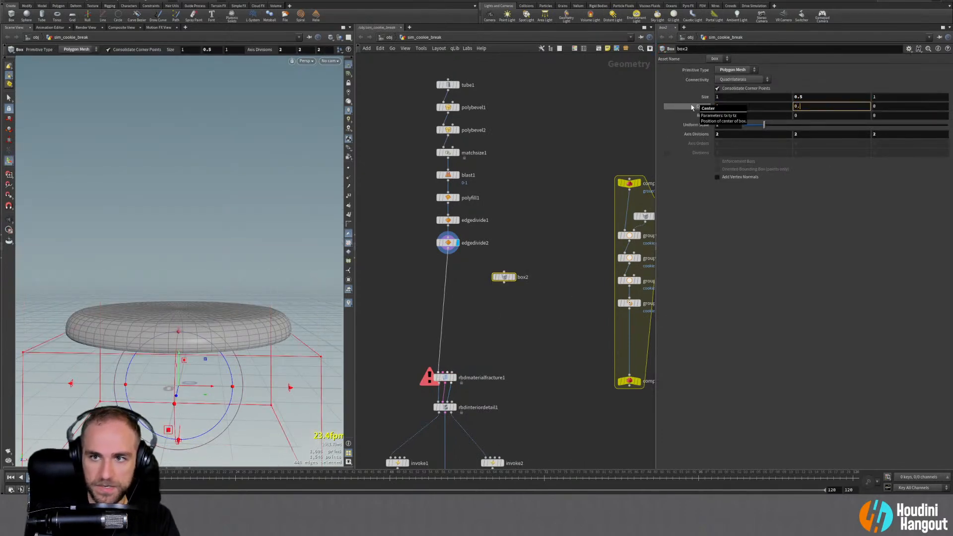
pyautogui.press('Return')
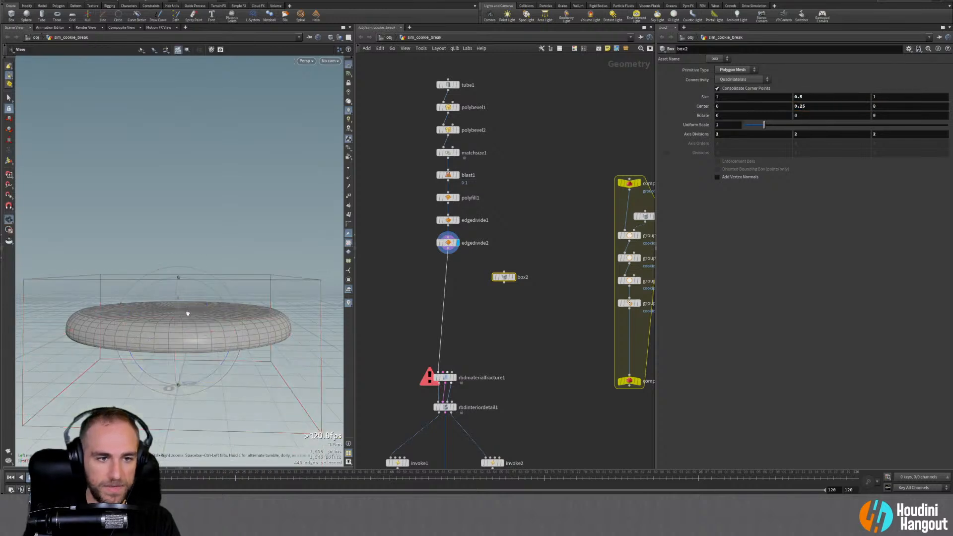
pyautogui.keyDown('alt'); pyautogui.moveTo(188, 313); pyautogui.dragTo(189, 343); pyautogui.keyUp('alt')
pyautogui.keyDown('alt'); pyautogui.moveTo(189, 343); pyautogui.dragTo(164, 320, button='right'); pyautogui.keyUp('alt')
pyautogui.keyDown('alt'); pyautogui.moveTo(164, 320); pyautogui.dragTo(171, 281, button='middle'); pyautogui.keyUp('alt')
pyautogui.keyDown('alt'); pyautogui.moveTo(170, 280); pyautogui.dragTo(213, 236); pyautogui.keyUp('alt')
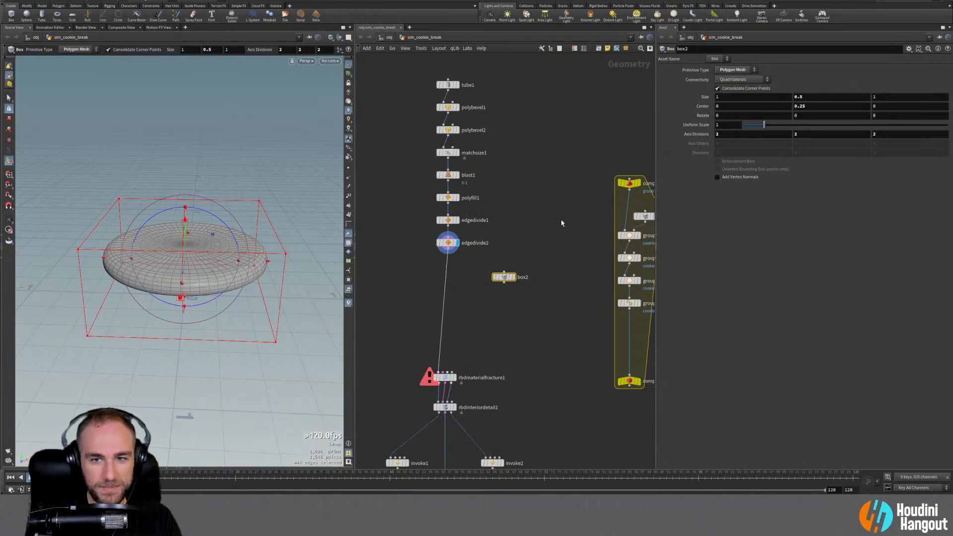
pyautogui.moveTo(246, 259)
pyautogui.keyDown('alt'); pyautogui.mouseDown()
pyautogui.moveTo(219, 247)
pyautogui.moveTo(239, 258)
pyautogui.mouseUp(); pyautogui.keyUp('alt')
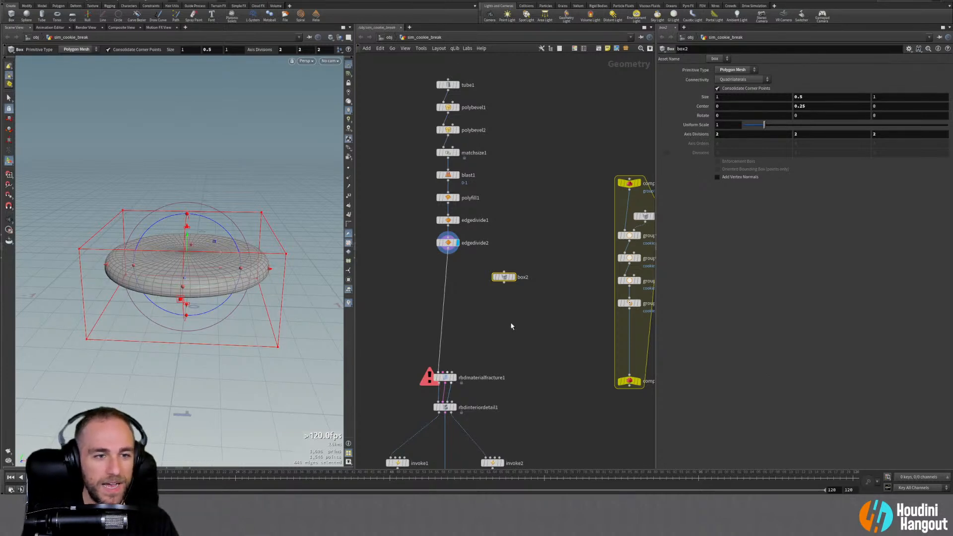
# Add a Boolean Shatter node below box2
pyautogui.press('Tab')
pyautogui.write('bi')
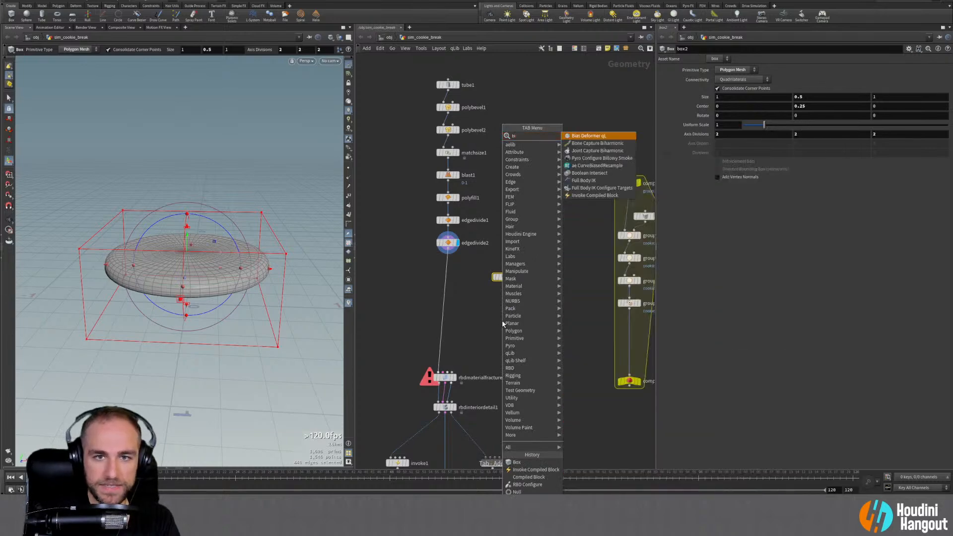
pyautogui.press('BackSpace')
pyautogui.press('BackSpace')
pyautogui.write('bo')
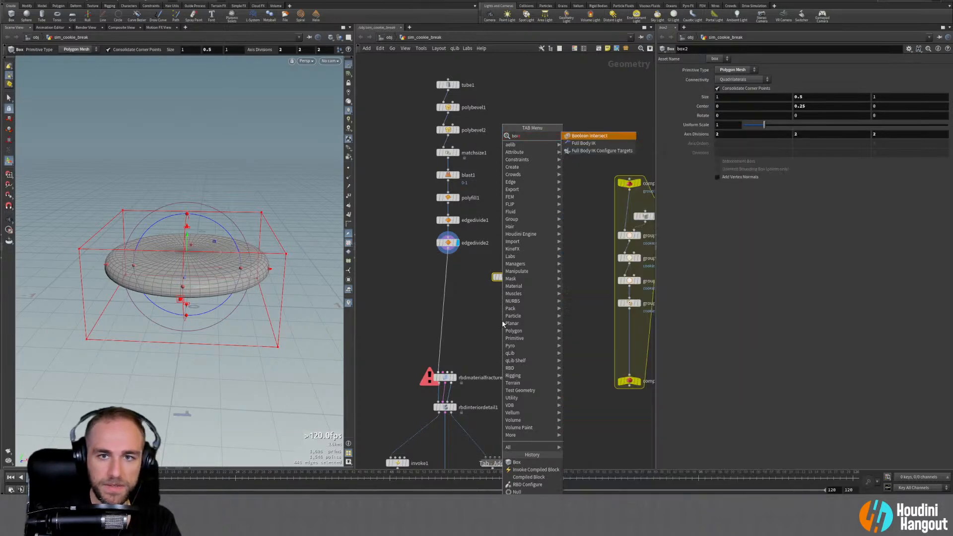
pyautogui.write('o')
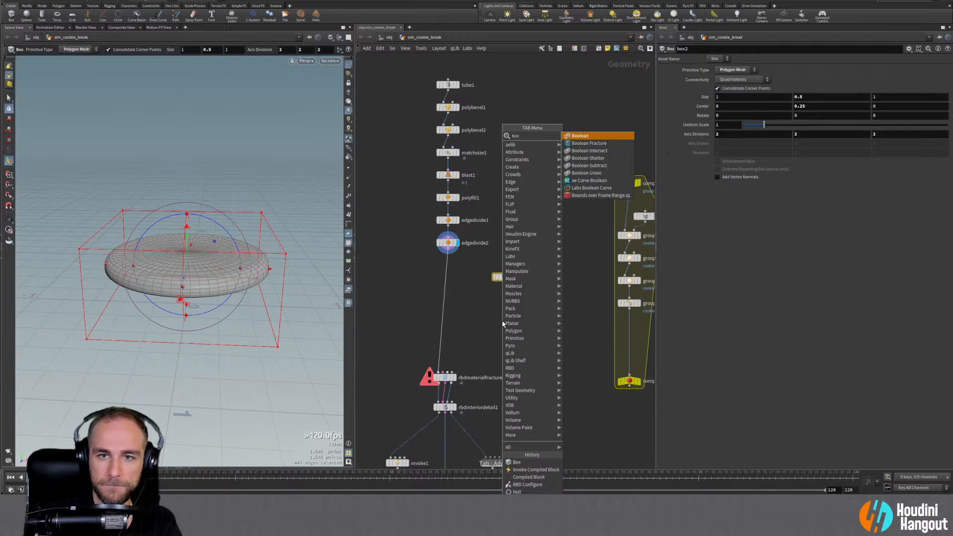
pyautogui.press('Down')
pyautogui.press('Down')
pyautogui.press('Down')
pyautogui.press('Down')
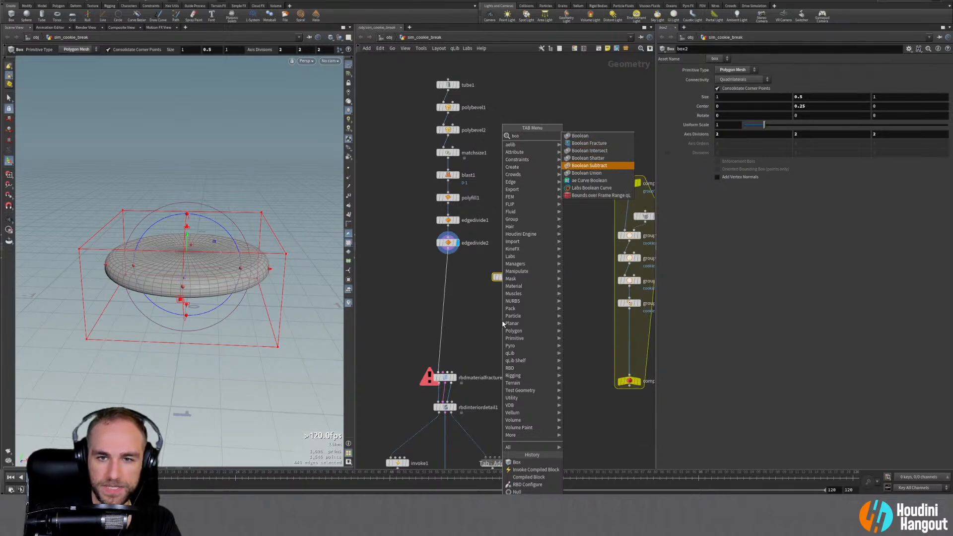
pyautogui.press('Return')
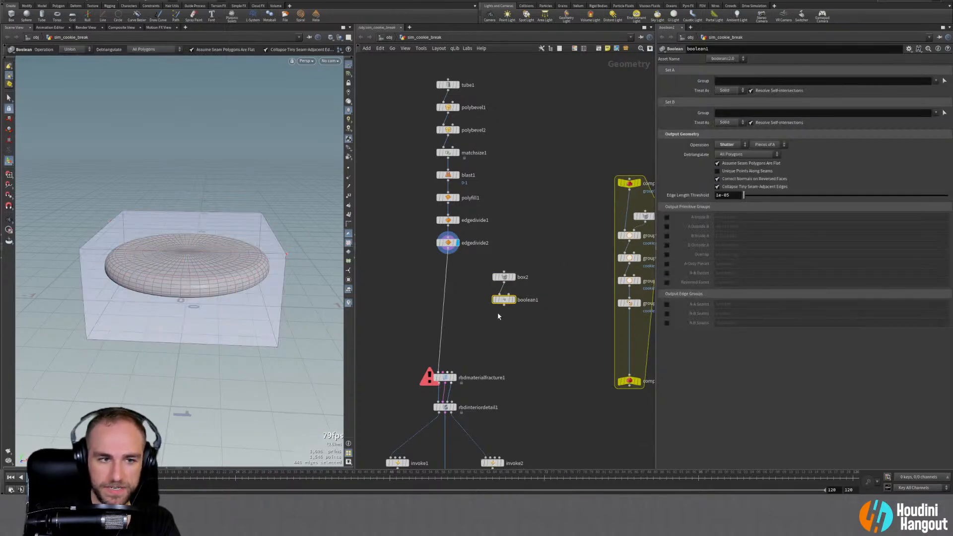
# Insert boolean1 between edgedivide2 and rbdmaterialfracture1, wire box2 into its second input, and display it
pyautogui.moveTo(503, 300); pyautogui.dragTo(448, 303)
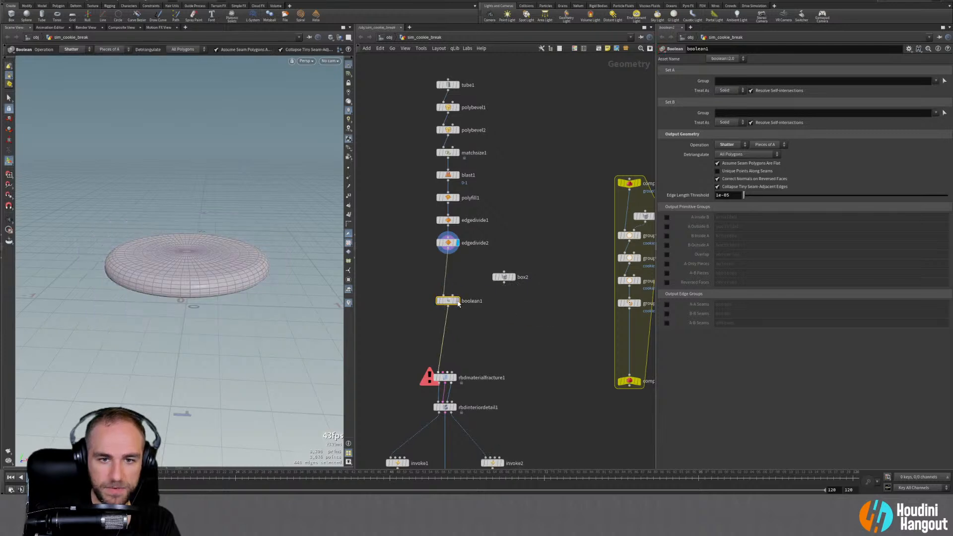
pyautogui.click(457, 301)
pyautogui.moveTo(503, 282); pyautogui.dragTo(453, 298)
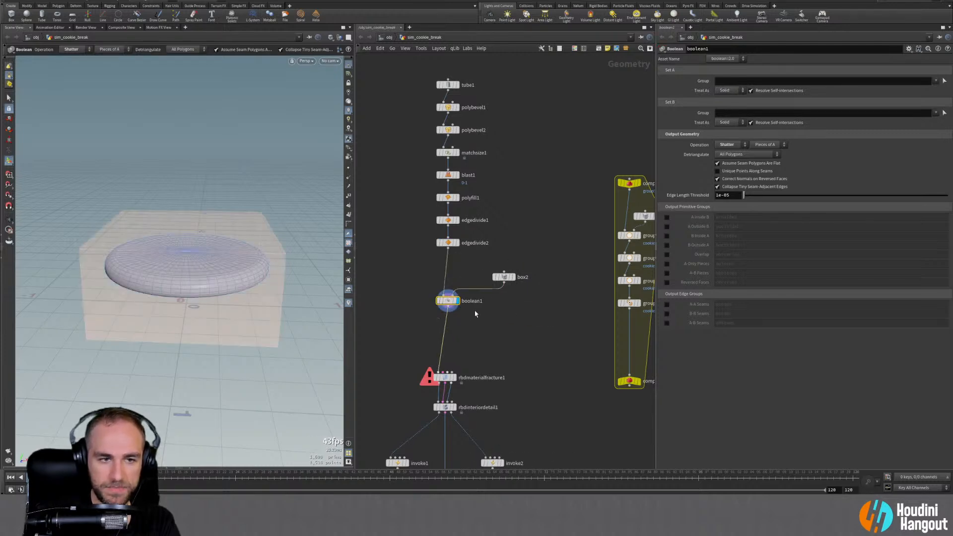
pyautogui.moveTo(504, 277); pyautogui.dragTo(489, 270)
pyautogui.moveTo(448, 301); pyautogui.dragTo(448, 296)
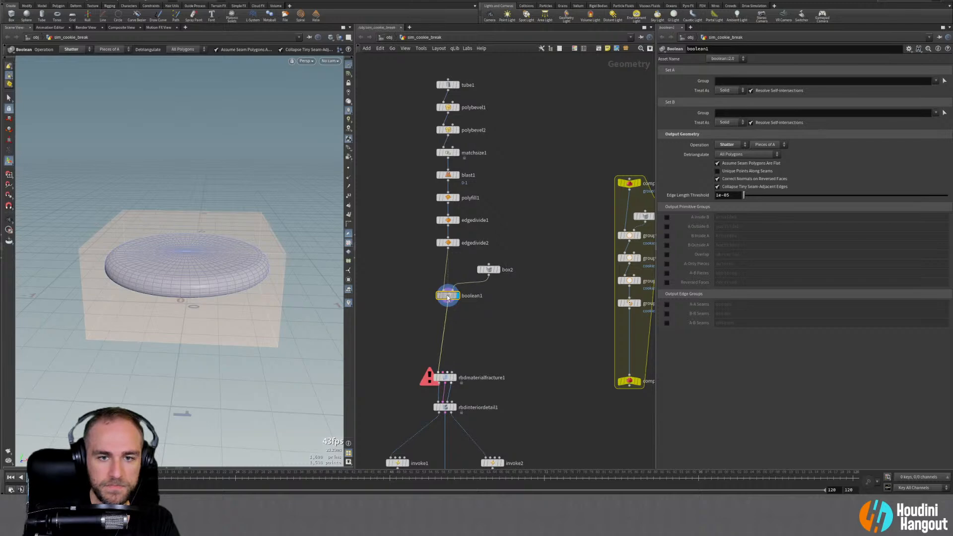
# Narrow box2 in X to a slab through the middle of the cookie and select boolean1 to check the cut
pyautogui.moveTo(489, 269); pyautogui.dragTo(486, 264)
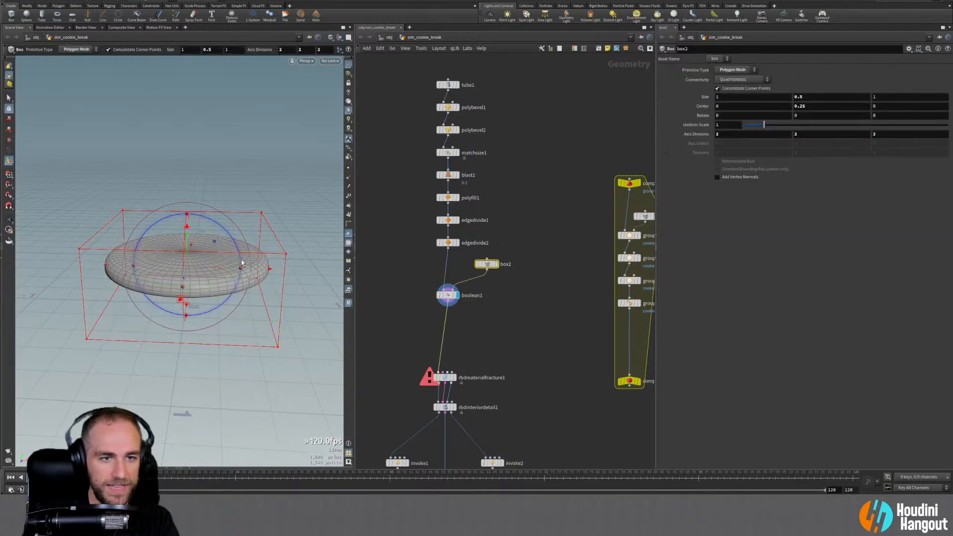
pyautogui.moveTo(242, 262)
pyautogui.keyDown('alt'); pyautogui.mouseDown()
pyautogui.moveTo(279, 241)
pyautogui.moveTo(245, 257)
pyautogui.moveTo(269, 257)
pyautogui.moveTo(255, 247)
pyautogui.moveTo(238, 261)
pyautogui.mouseUp(); pyautogui.keyUp('alt')
pyautogui.keyDown('alt'); pyautogui.moveTo(239, 261); pyautogui.dragTo(234, 188, button='right'); pyautogui.keyUp('alt')
pyautogui.keyDown('alt'); pyautogui.moveTo(201, 261); pyautogui.dragTo(192, 243); pyautogui.keyUp('alt')
pyautogui.keyDown('alt'); pyautogui.moveTo(192, 242); pyautogui.dragTo(202, 218, button='right'); pyautogui.keyUp('alt')
pyautogui.moveTo(203, 218)
pyautogui.keyDown('alt'); pyautogui.mouseDown()
pyautogui.moveTo(212, 237)
pyautogui.moveTo(217, 194)
pyautogui.moveTo(213, 217)
pyautogui.mouseUp(); pyautogui.keyUp('alt')
pyautogui.press('Return')
pyautogui.click(448, 295)
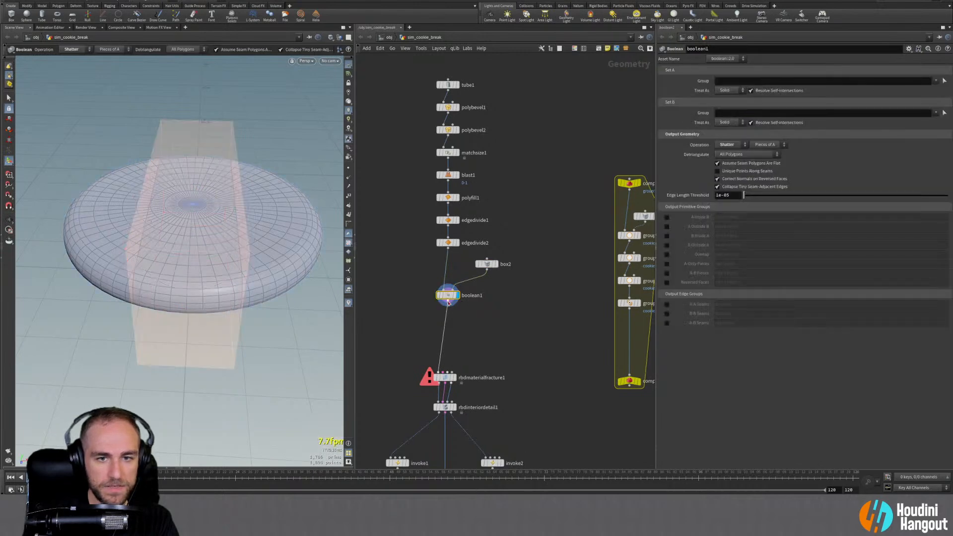
# Move boolean1 and box2 up in the network, closer beneath edgedivide2
pyautogui.keyDown('alt'); pyautogui.moveTo(149, 229); pyautogui.dragTo(192, 206); pyautogui.keyUp('alt')
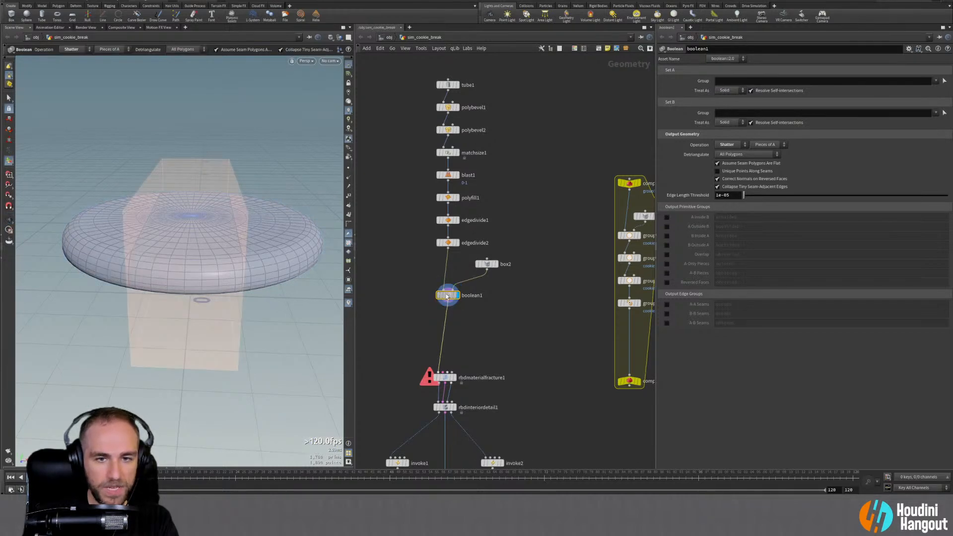
pyautogui.moveTo(449, 296); pyautogui.dragTo(449, 291)
pyautogui.moveTo(486, 265); pyautogui.dragTo(488, 259)
pyautogui.moveTo(451, 290); pyautogui.dragTo(452, 281)
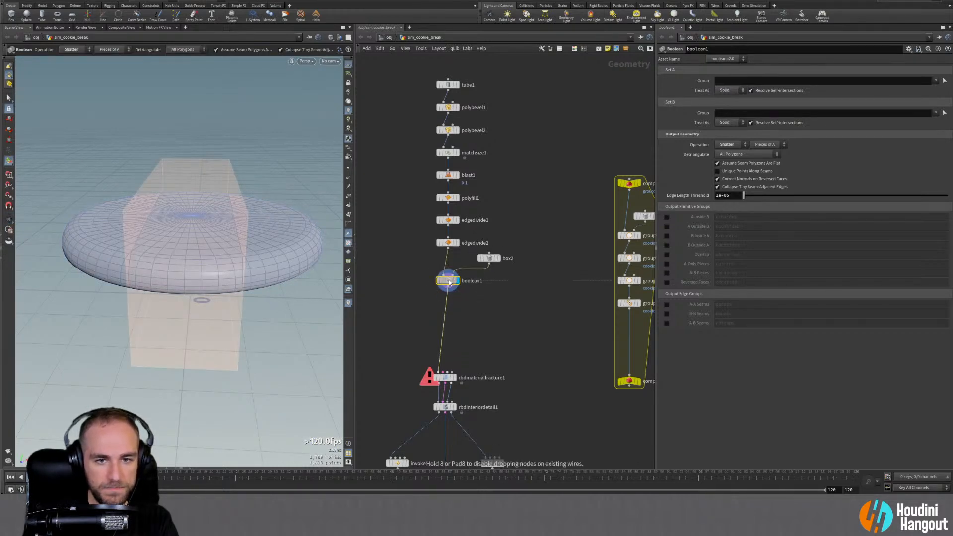
# Add a Connectivity node between boolean1 and rbdmaterialfracture1 and display it
pyautogui.keyDown('alt'); pyautogui.moveTo(165, 234); pyautogui.dragTo(161, 267); pyautogui.keyUp('alt')
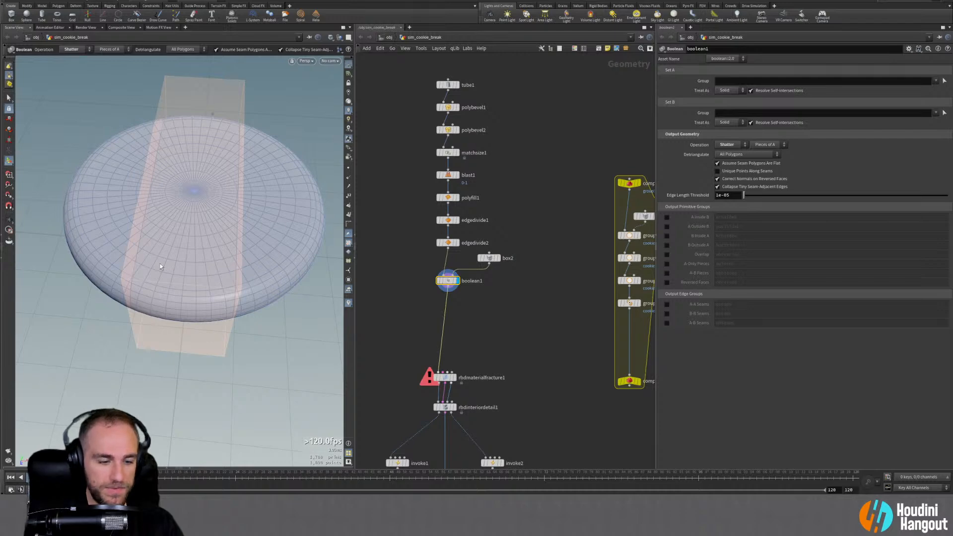
pyautogui.press('Tab')
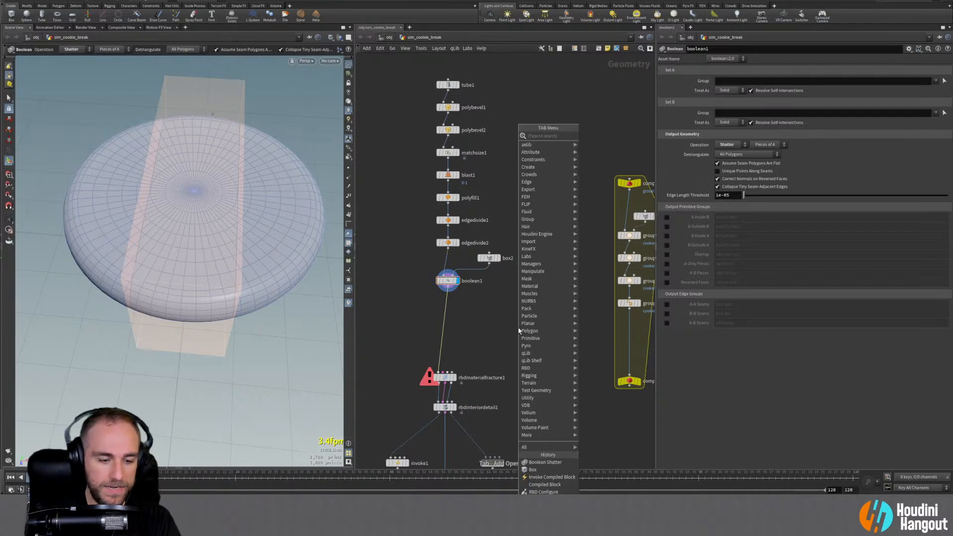
pyautogui.write('clas')
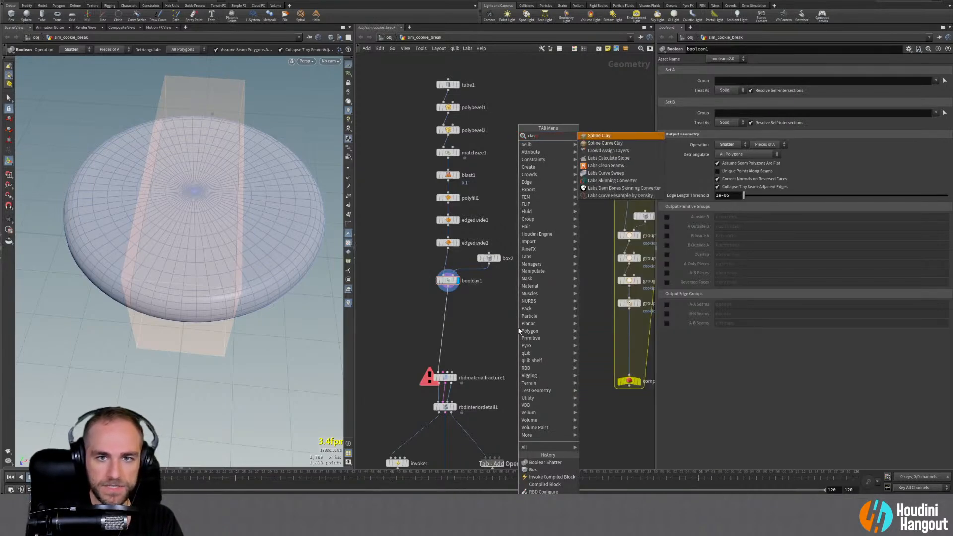
pyautogui.write('n')
pyautogui.press('Return')
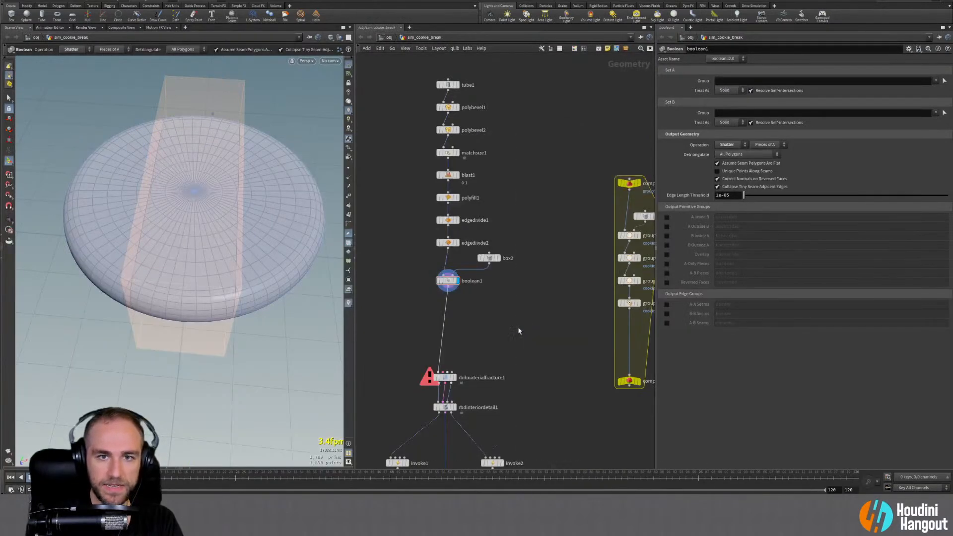
pyautogui.click(445, 302)
pyautogui.click(454, 303)
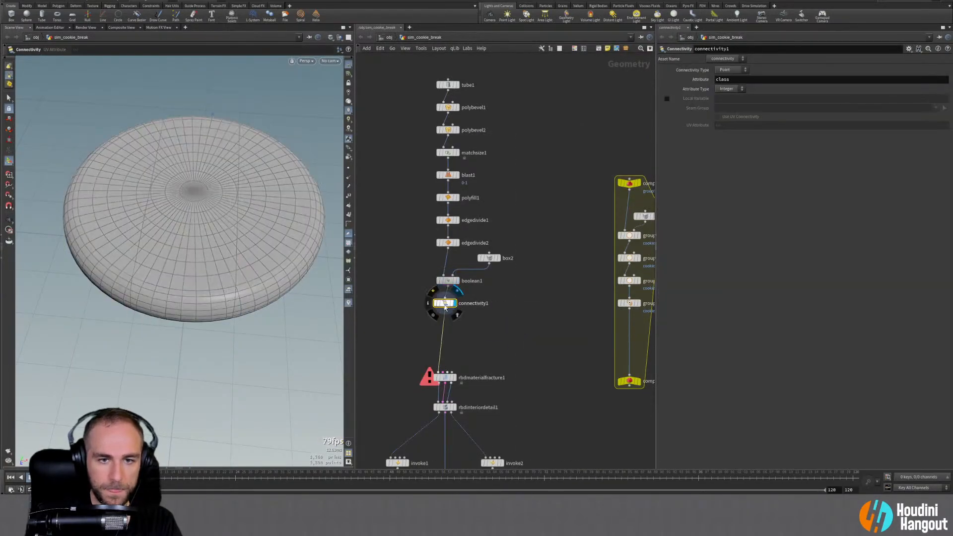
# Set the Connectivity node's connectivity type to Primitive
pyautogui.moveTo(183, 218); pyautogui.dragTo(222, 208)
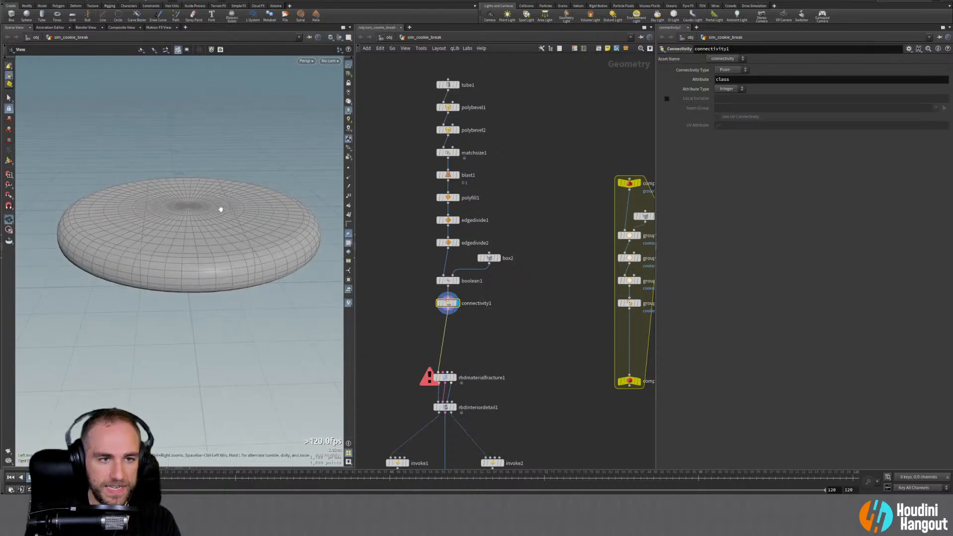
pyautogui.moveTo(221, 208)
pyautogui.mouseDown(button='right')
pyautogui.moveTo(187, 276)
pyautogui.moveTo(207, 201)
pyautogui.mouseUp(button='right')
pyautogui.moveTo(207, 201); pyautogui.dragTo(196, 226, button='middle')
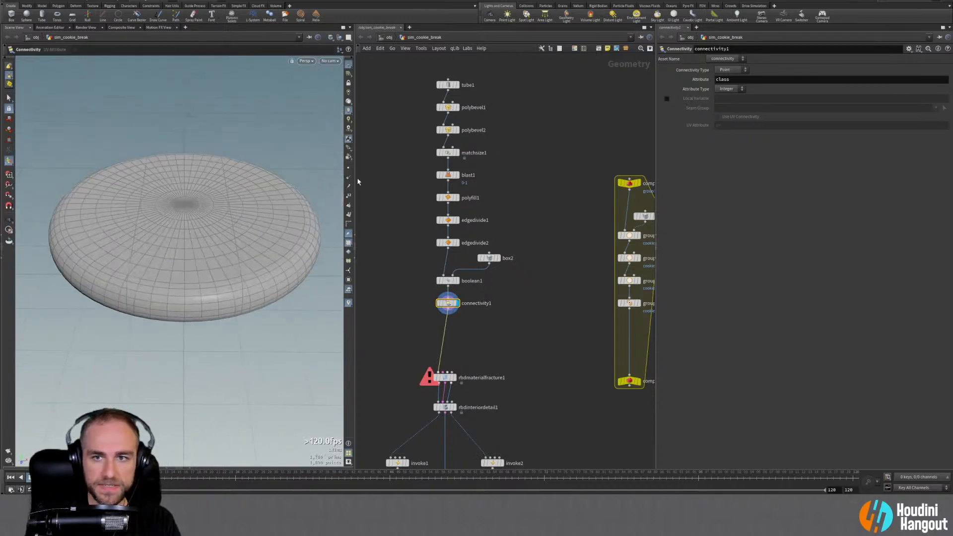
pyautogui.click(730, 69)
pyautogui.click(729, 84)
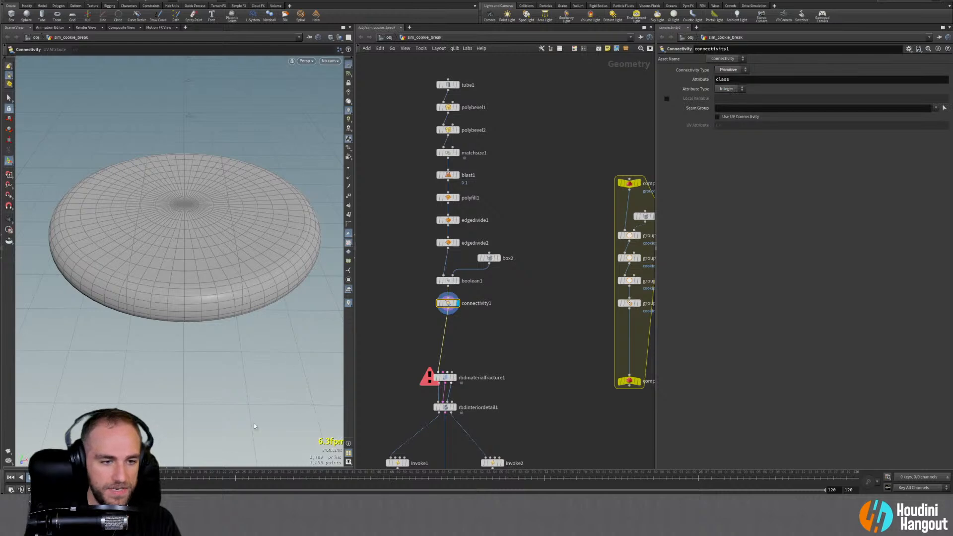
# Open the geometry spreadsheet and inspect the primitive attributes that connectivity1 writes
pyautogui.click(191, 468)
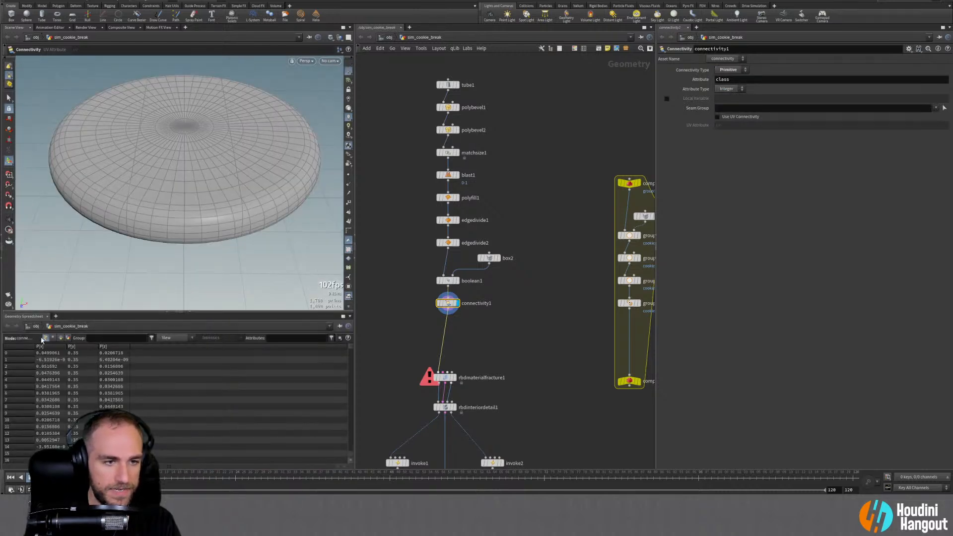
pyautogui.click(60, 337)
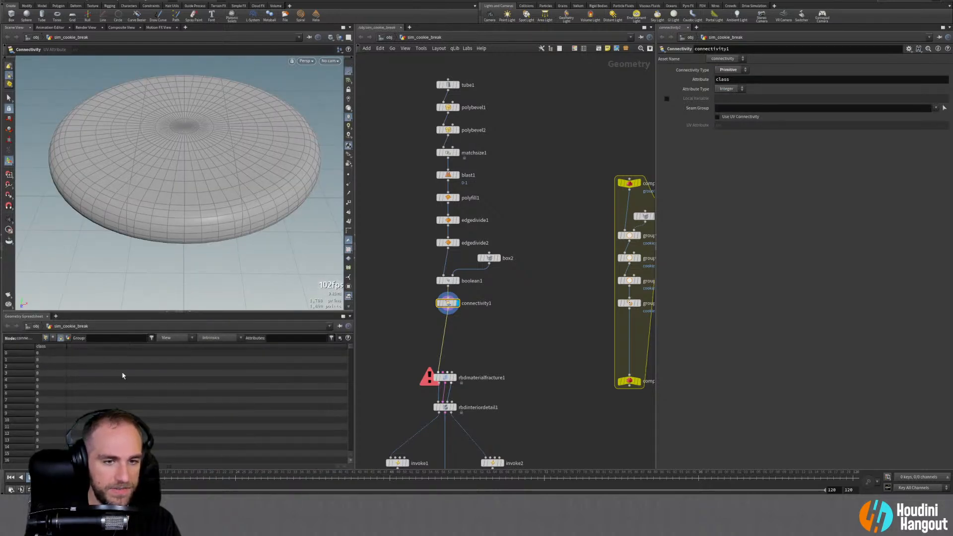
pyautogui.moveTo(350, 350)
pyautogui.mouseDown()
pyautogui.moveTo(350, 450)
pyautogui.moveTo(347, 342)
pyautogui.mouseUp()
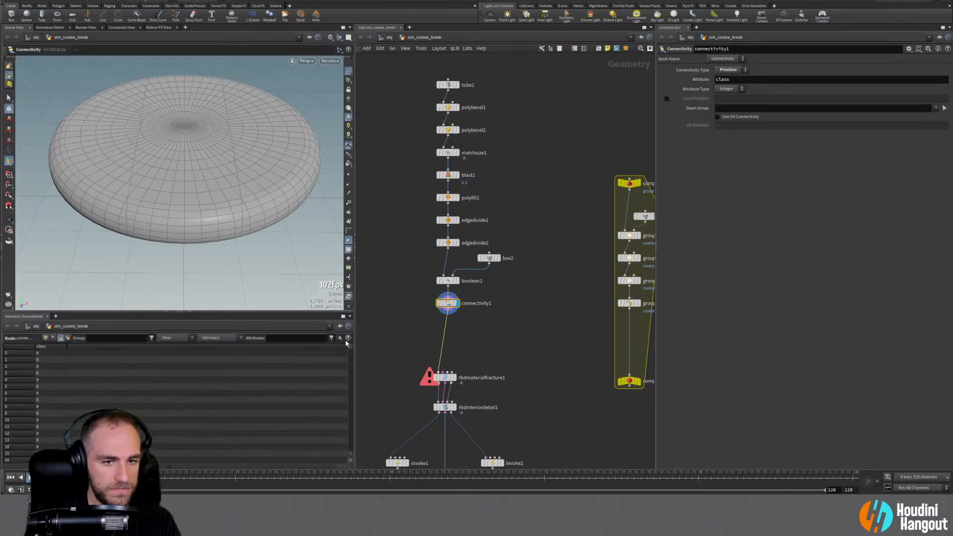
# Insert a Group Create node between connectivity1 and rbdmaterialfracture1, display it, and name its group cookie_middle
pyautogui.press('Tab')
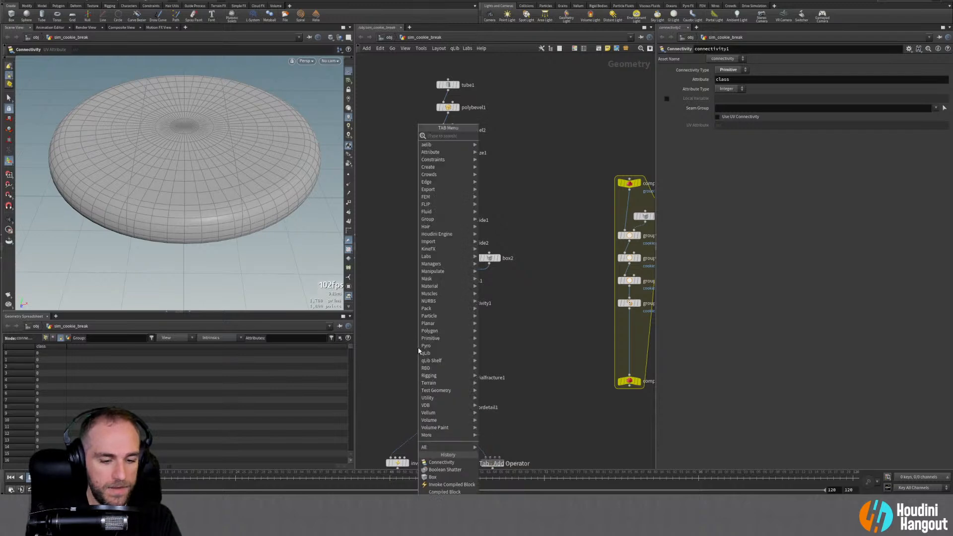
pyautogui.write('group')
pyautogui.press('Return')
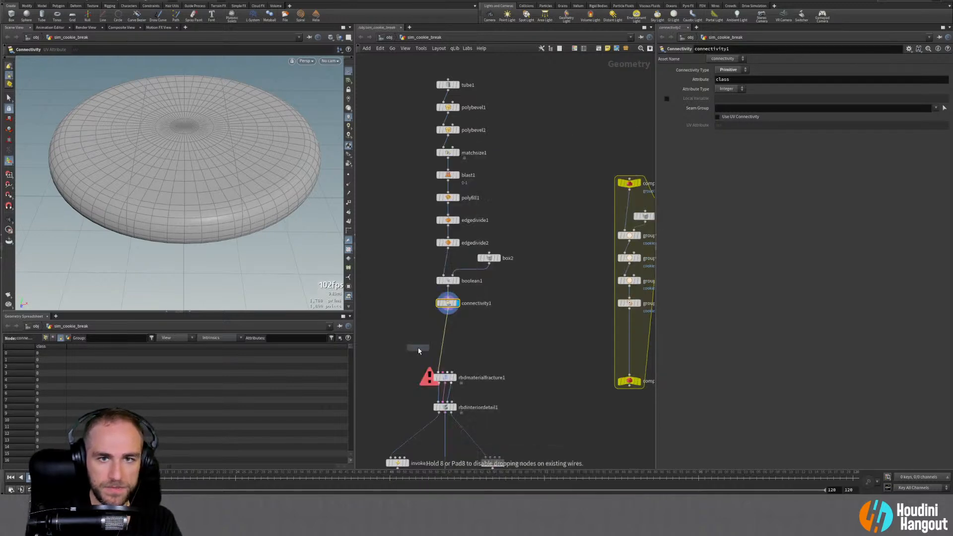
pyautogui.click(446, 327)
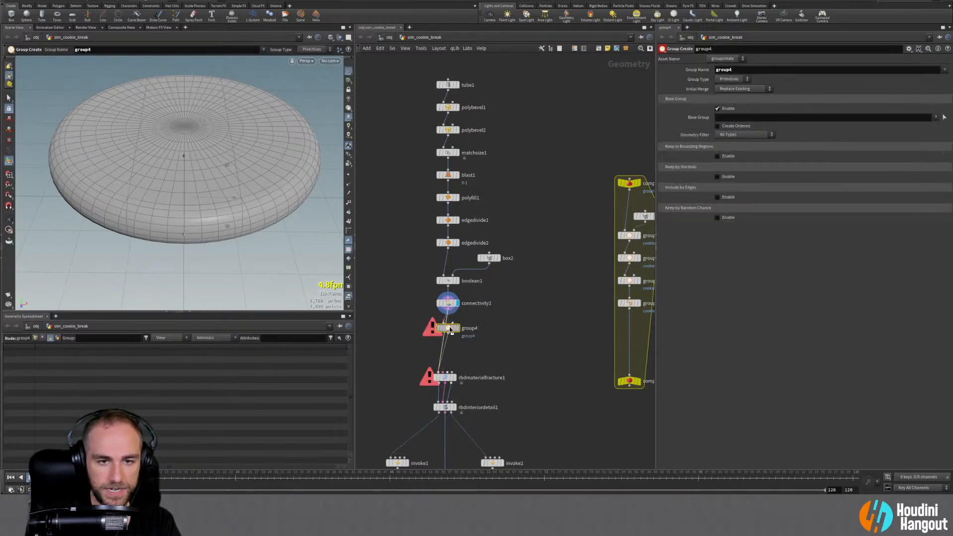
pyautogui.click(457, 336)
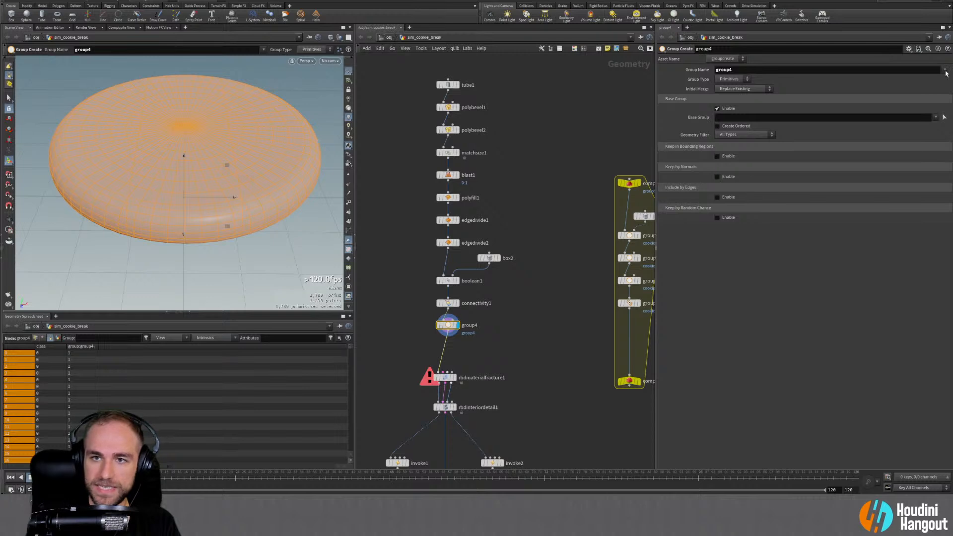
pyautogui.click(748, 70)
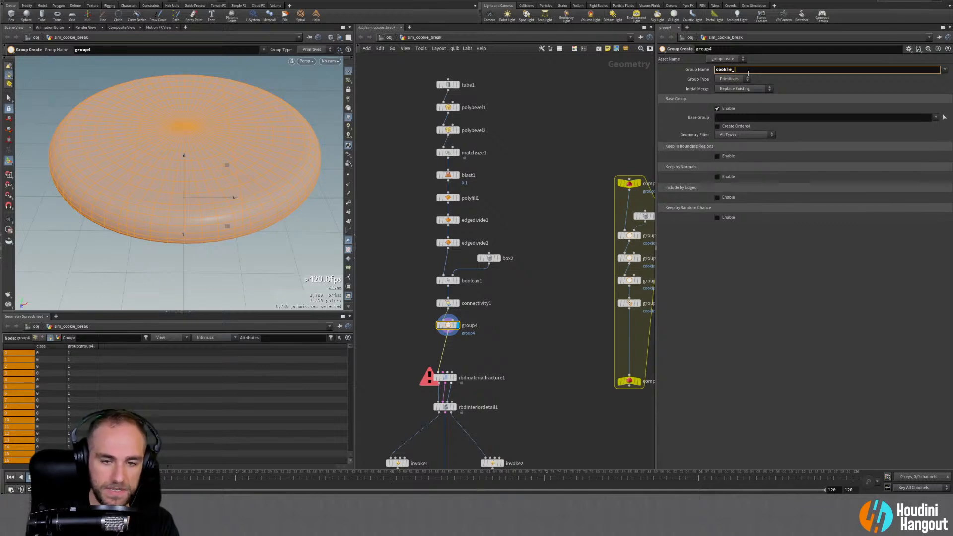
pyautogui.press('Return')
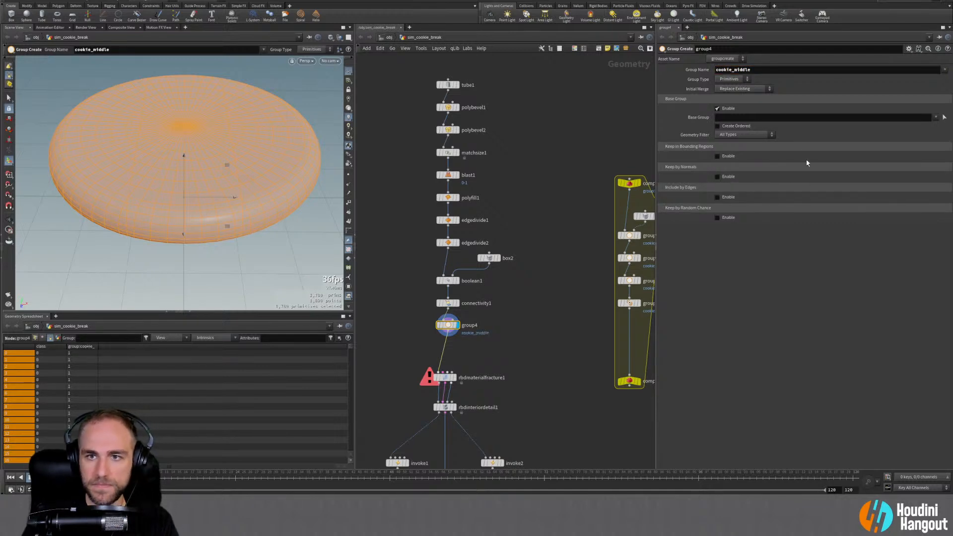
pyautogui.click(741, 116)
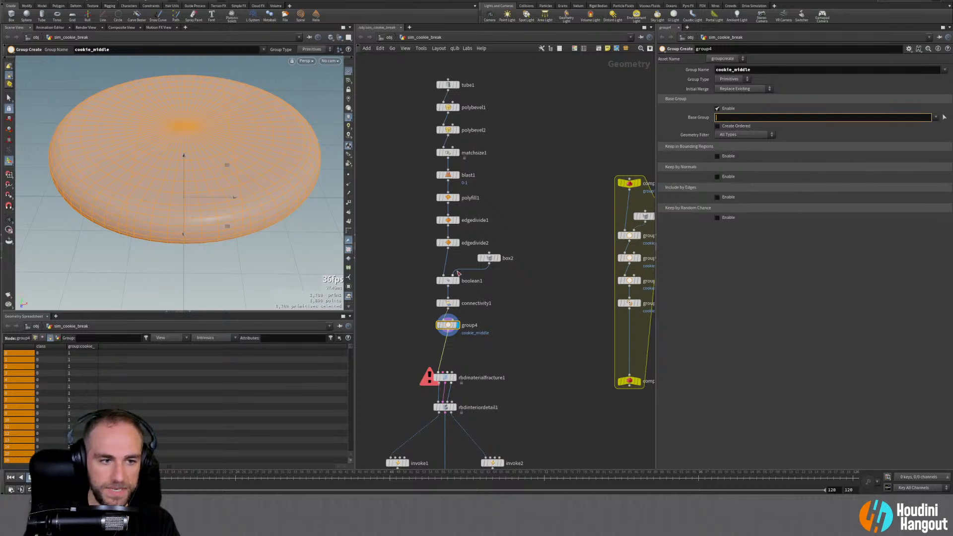
pyautogui.write('@class=')
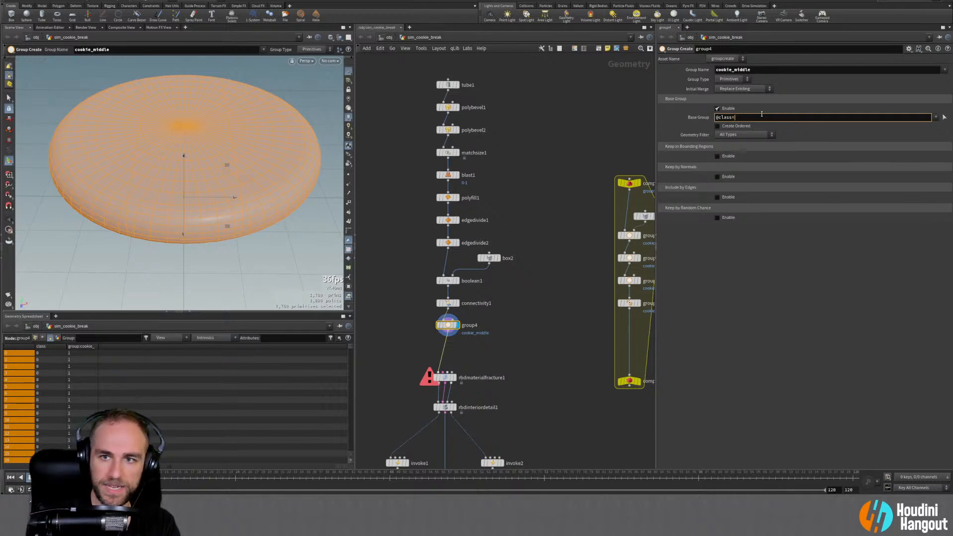
pyautogui.write('1')
pyautogui.press('Return')
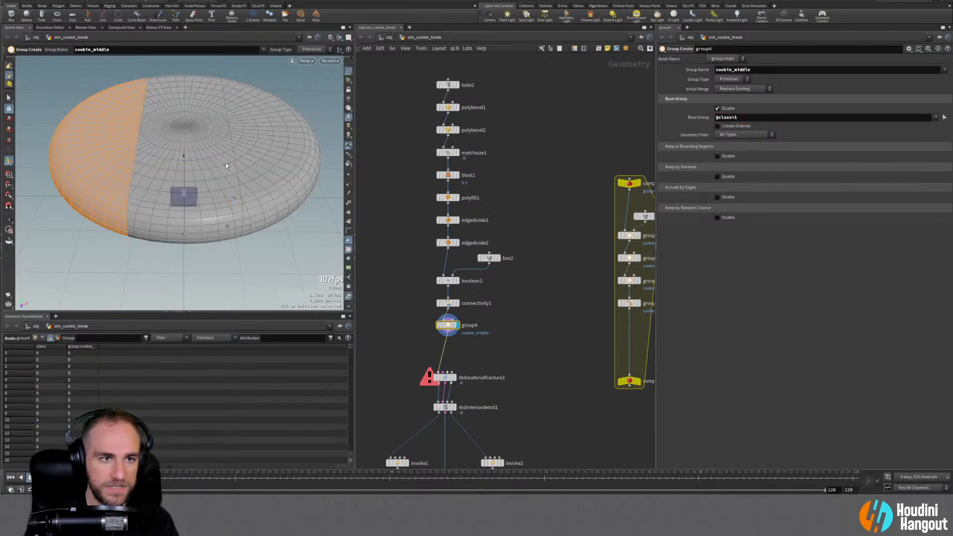
pyautogui.write('0')
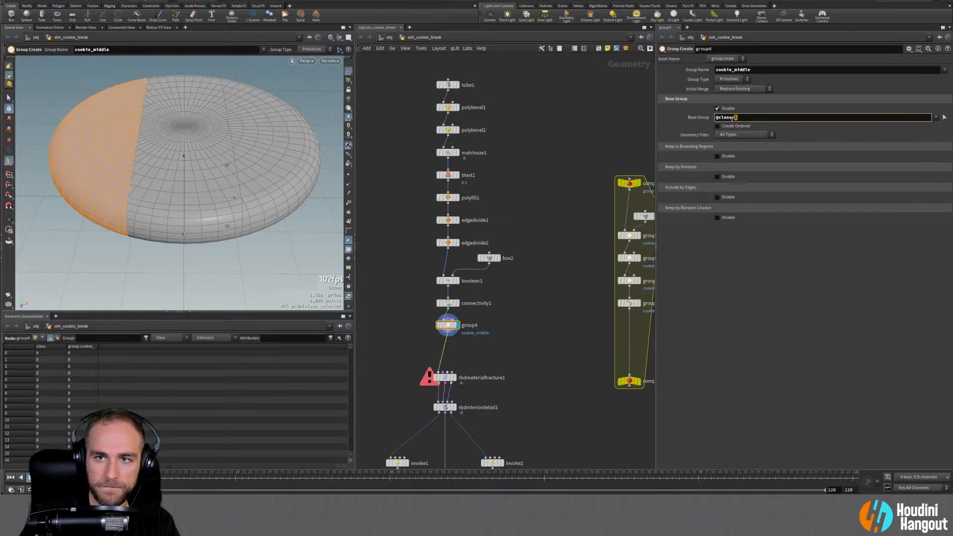
pyautogui.press('Return')
pyautogui.keyDown('alt'); pyautogui.moveTo(149, 147); pyautogui.dragTo(169, 176); pyautogui.keyUp('alt')
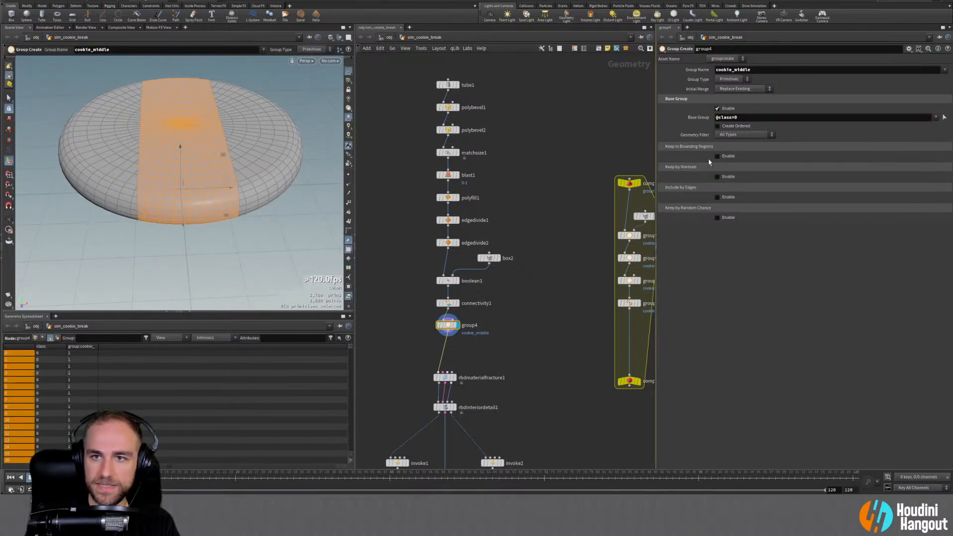
# Duplicate the cookie_middle group node directly beneath it and move the fracture and interior detail nodes down to make room
pyautogui.keyDown('alt'); pyautogui.moveTo(447, 326); pyautogui.dragTo(448, 347); pyautogui.keyUp('alt')
pyautogui.moveTo(429, 353); pyautogui.dragTo(439, 312, button='middle')
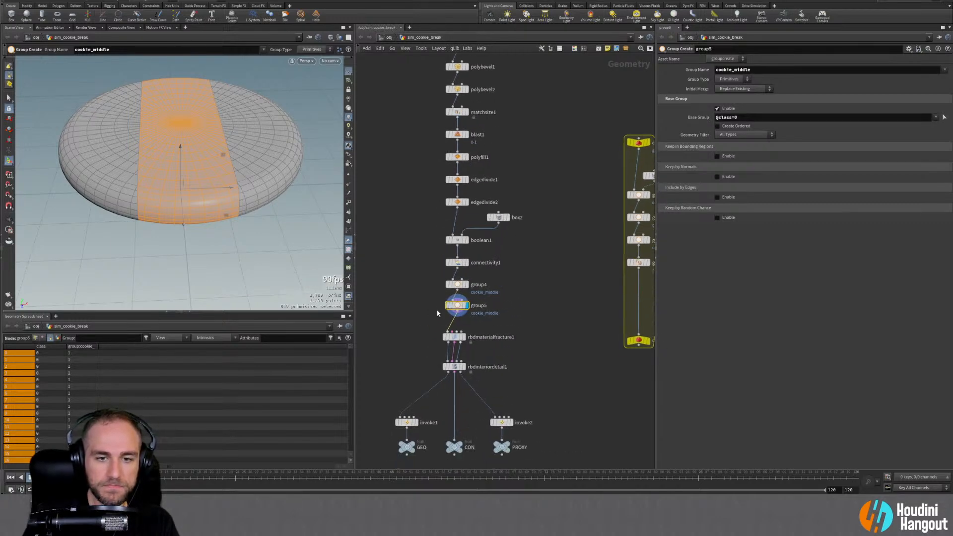
pyautogui.moveTo(419, 325); pyautogui.dragTo(455, 393)
# Tidy the chain from boolean1 to the group nodes by moving it up, and place box2 beside edgedivide2
pyautogui.click(453, 240)
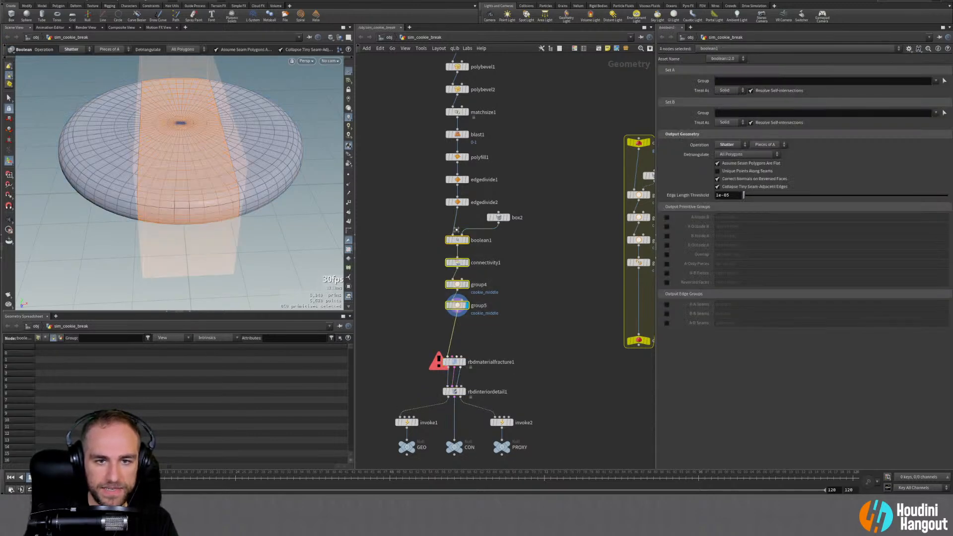
pyautogui.moveTo(419, 235); pyautogui.dragTo(477, 330)
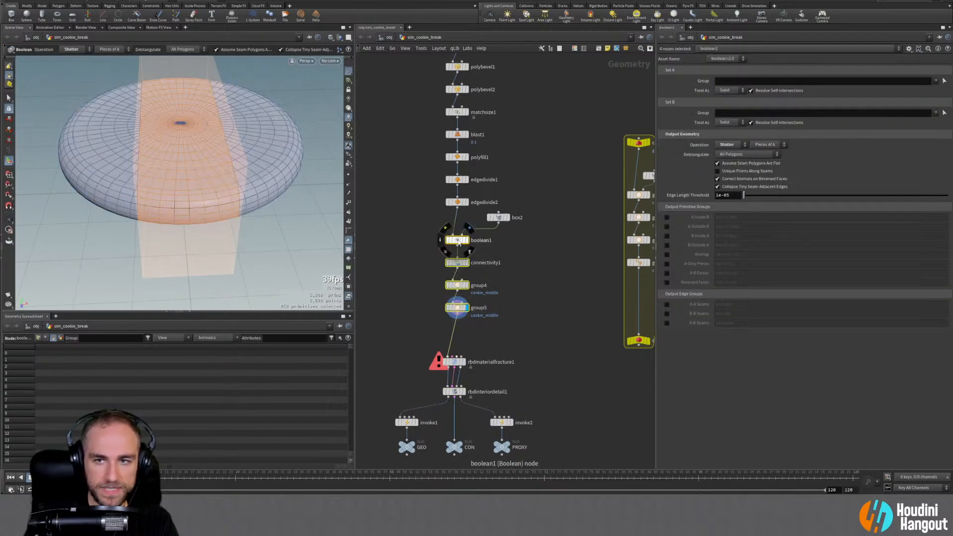
pyautogui.moveTo(458, 242); pyautogui.dragTo(517, 201)
pyautogui.click(452, 302)
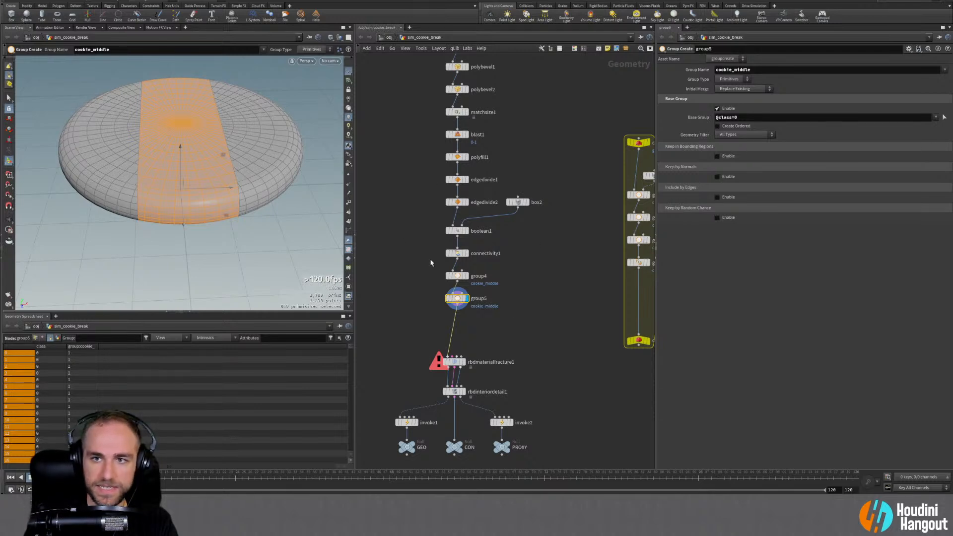
pyautogui.click(753, 71)
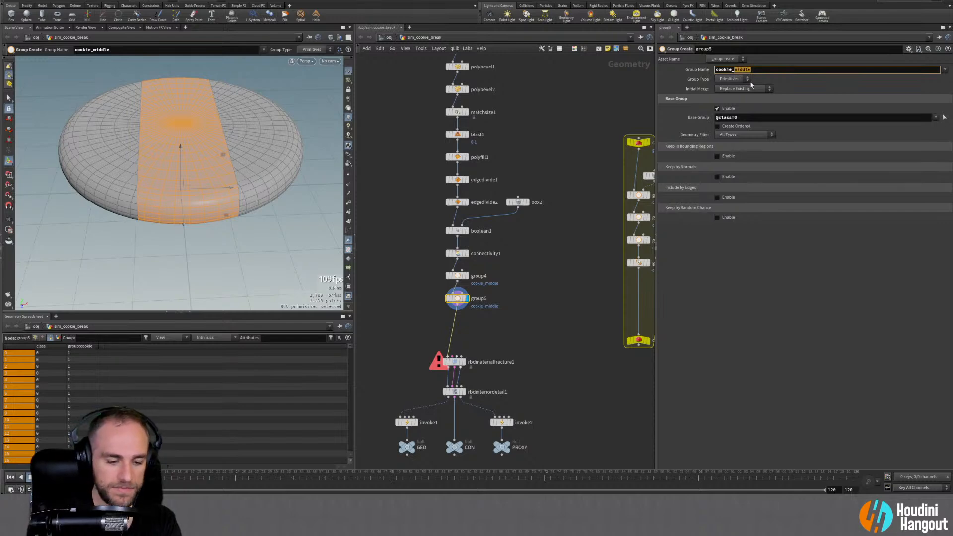
pyautogui.write('left')
pyautogui.press('Return')
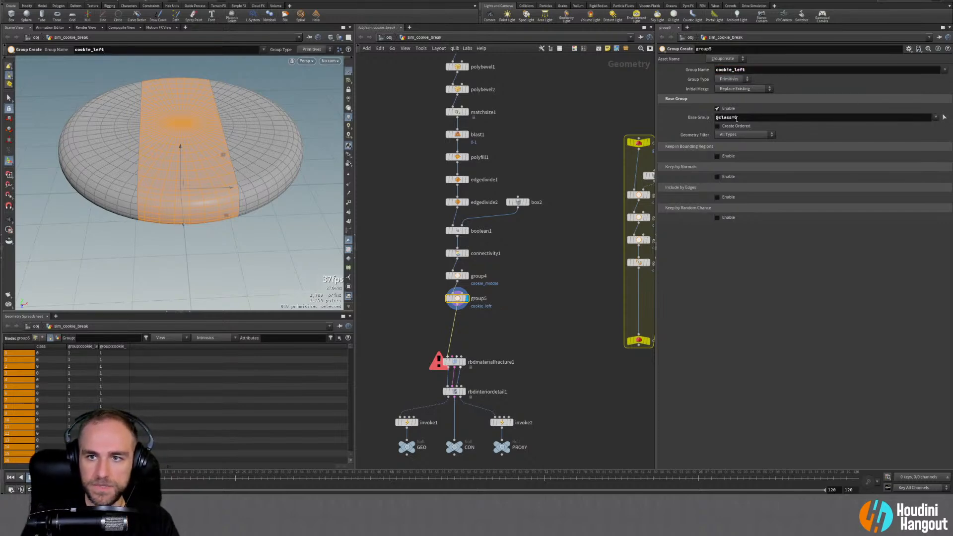
pyautogui.press('BackSpace')
pyautogui.write('1')
pyautogui.press('Return')
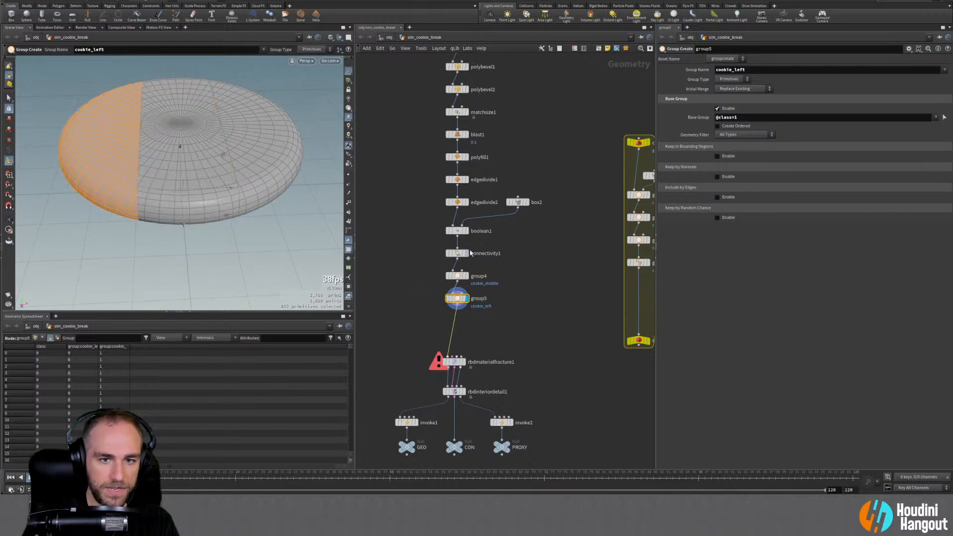
pyautogui.keyDown('alt'); pyautogui.moveTo(457, 299); pyautogui.dragTo(459, 326); pyautogui.keyUp('alt')
pyautogui.click(452, 331)
pyautogui.click(479, 332)
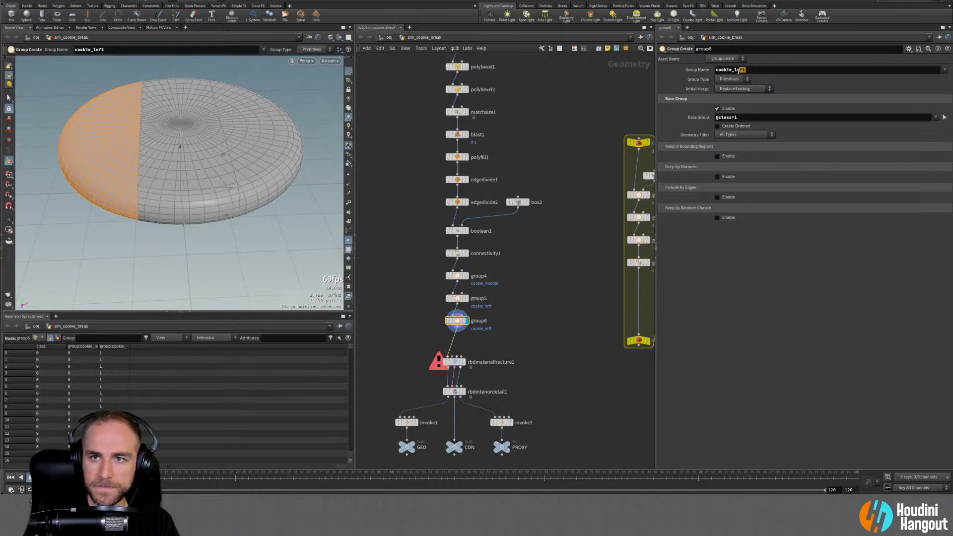
pyautogui.write('right')
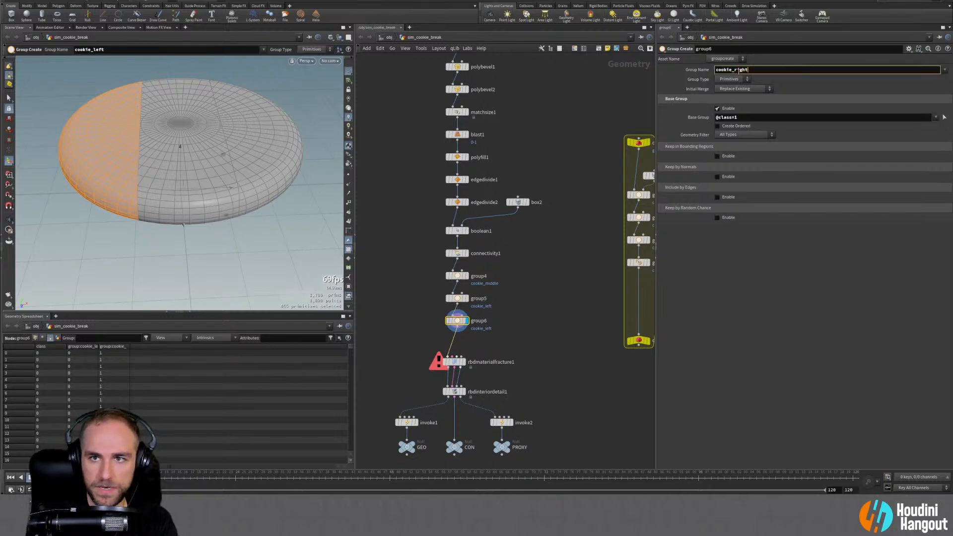
pyautogui.press('Tab')
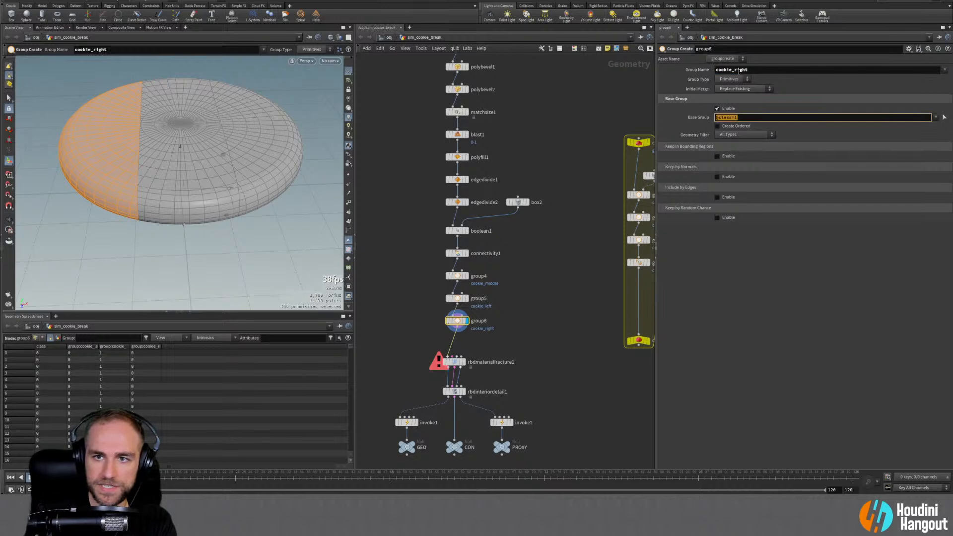
pyautogui.press('Right')
pyautogui.press('BackSpace')
pyautogui.write('2')
pyautogui.press('Return')
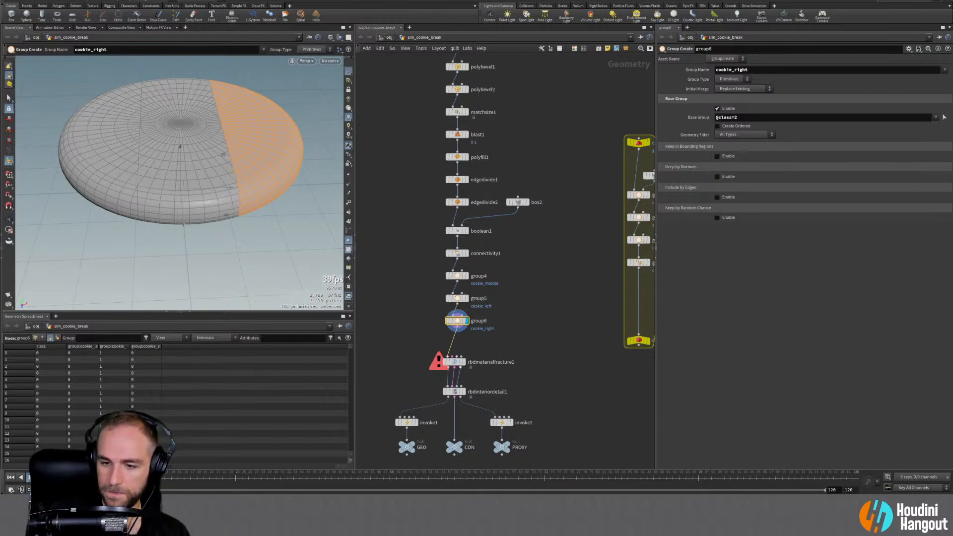
# Switch to NVIDIA Broadcast, check its microphone and speaker settings, and minimize it
pyautogui.click(825, 482)
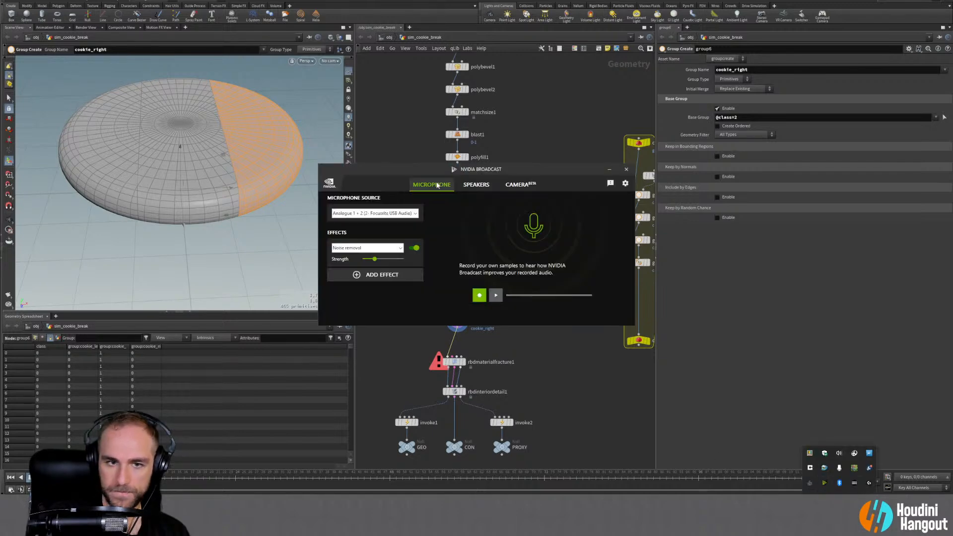
pyautogui.click(476, 184)
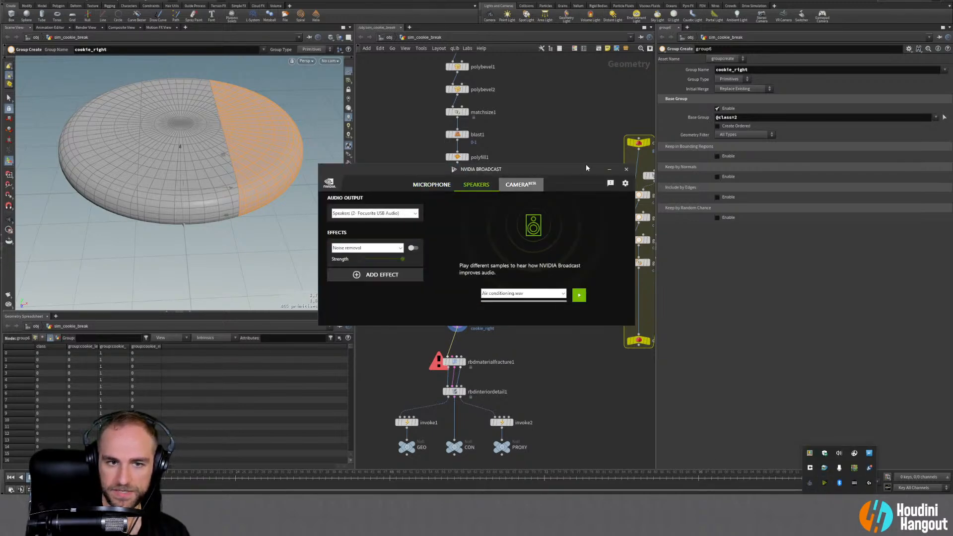
pyautogui.click(520, 185)
pyautogui.click(608, 170)
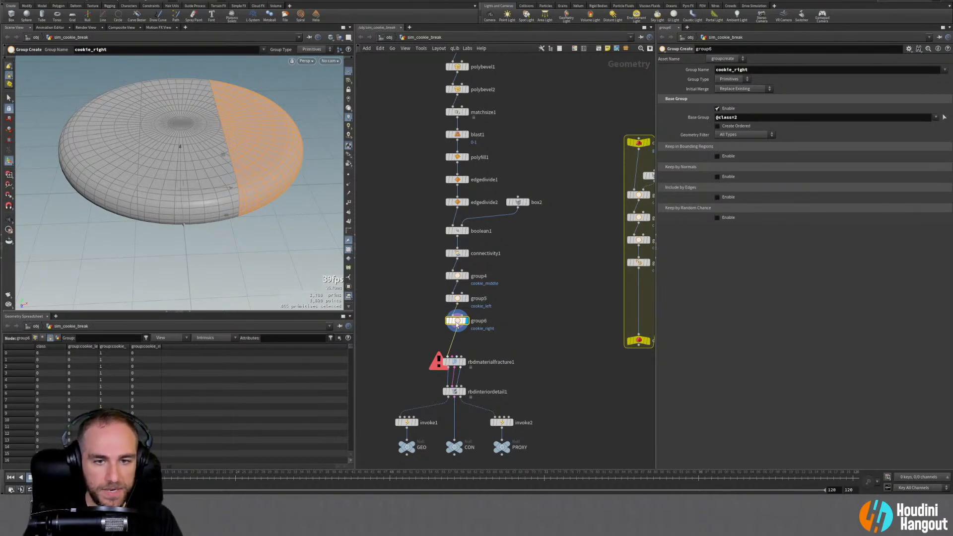
# Align rbdmaterialfracture1 and the nodes beneath it under the group chain, and select group6
pyautogui.moveTo(430, 224); pyautogui.dragTo(503, 332)
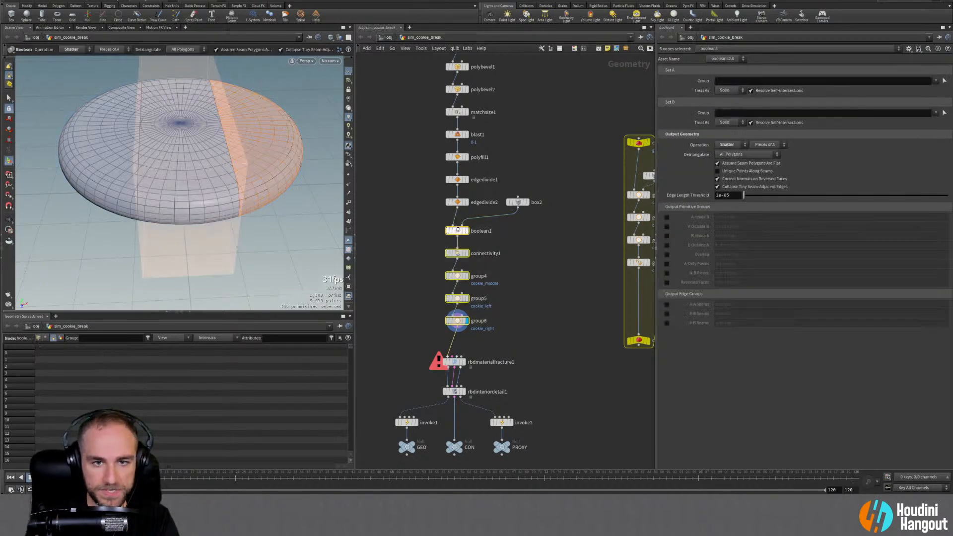
pyautogui.click(414, 250)
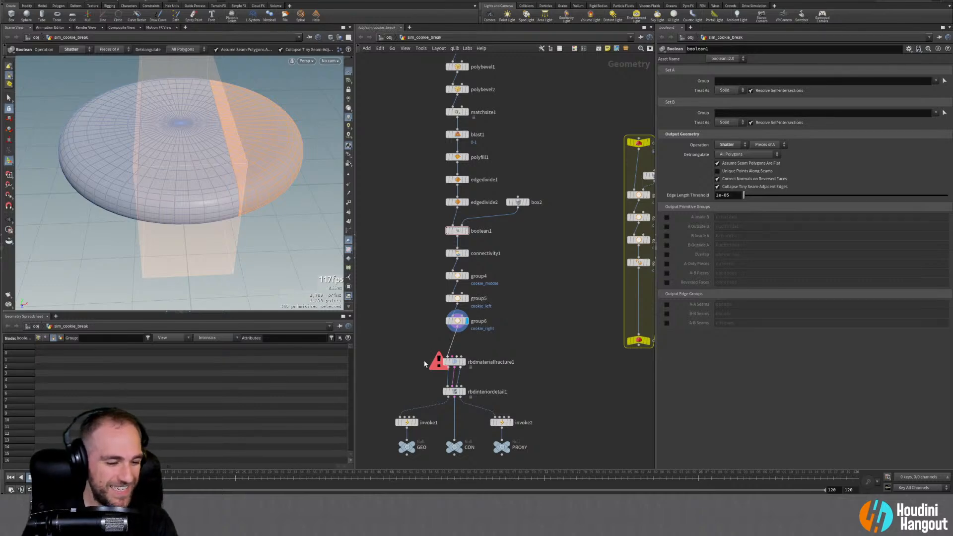
pyautogui.moveTo(404, 385); pyautogui.dragTo(412, 365, button='middle')
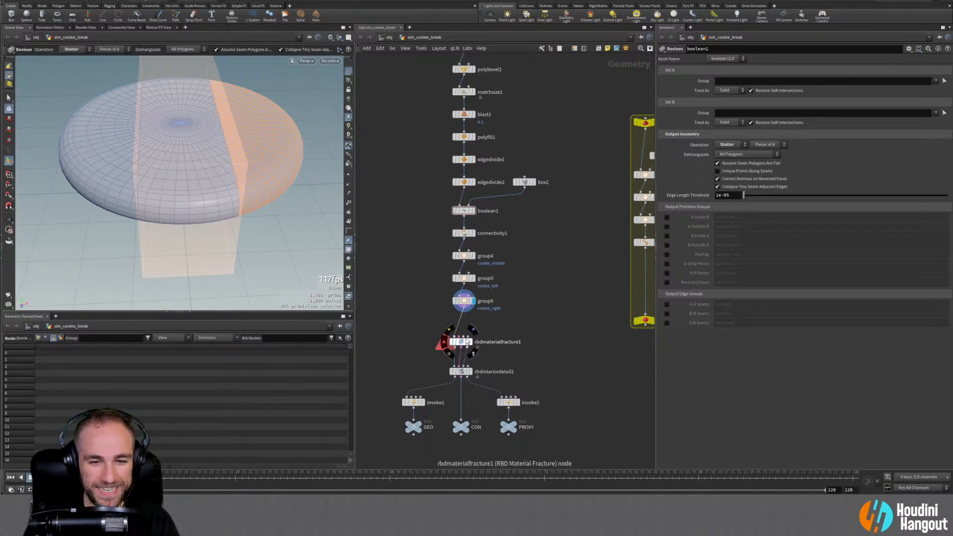
pyautogui.moveTo(467, 342); pyautogui.dragTo(462, 346)
pyautogui.click(473, 300)
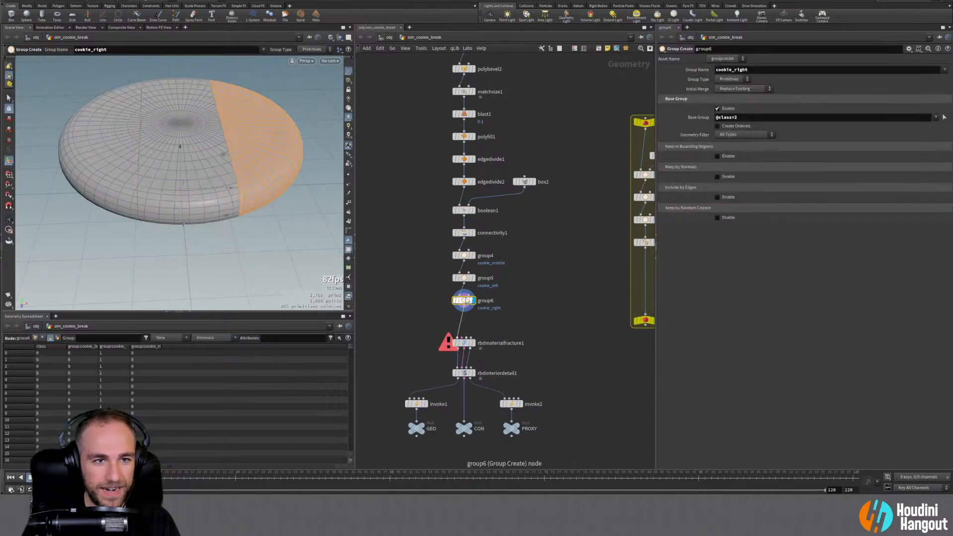
# Hide the geometry spreadsheet and show the primitive groups as colours in the viewport
pyautogui.middleClick(458, 256)
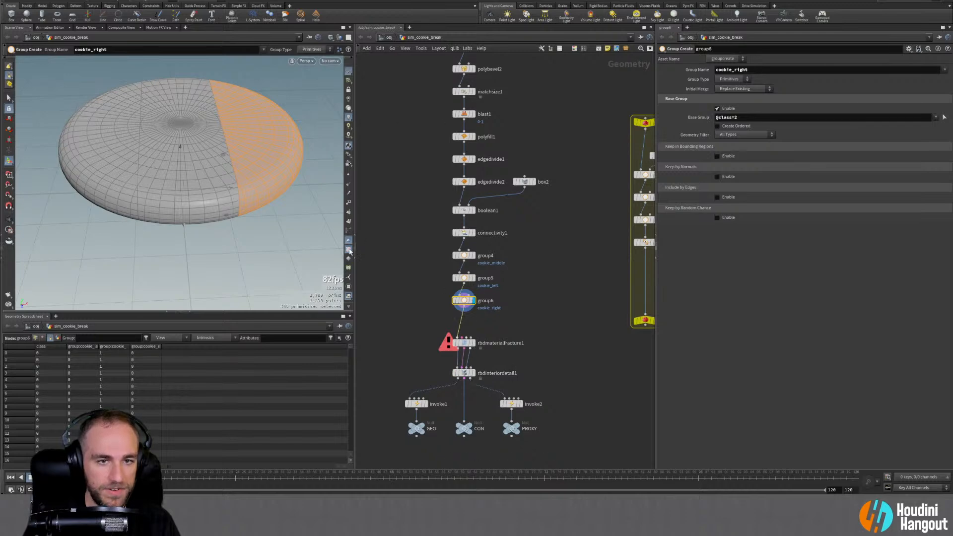
pyautogui.click(186, 313)
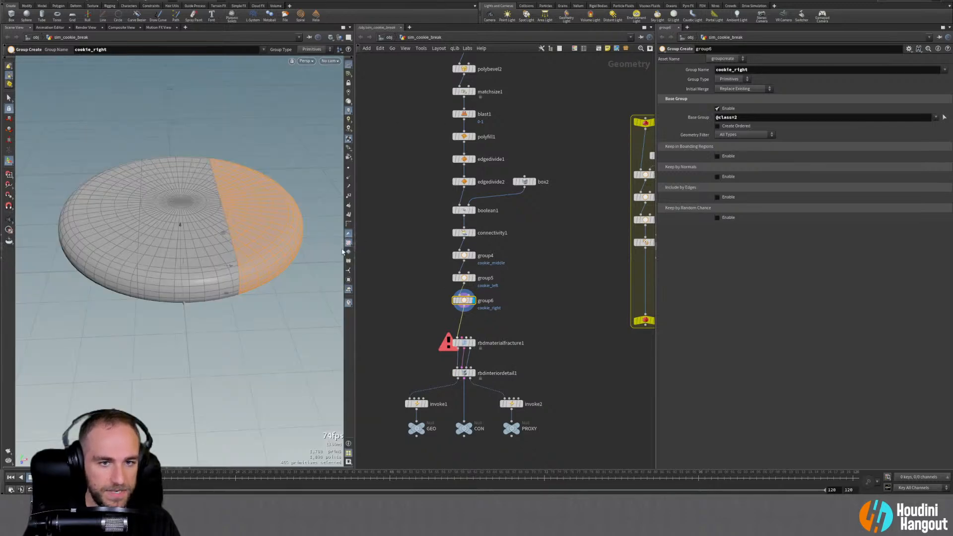
pyautogui.click(349, 251)
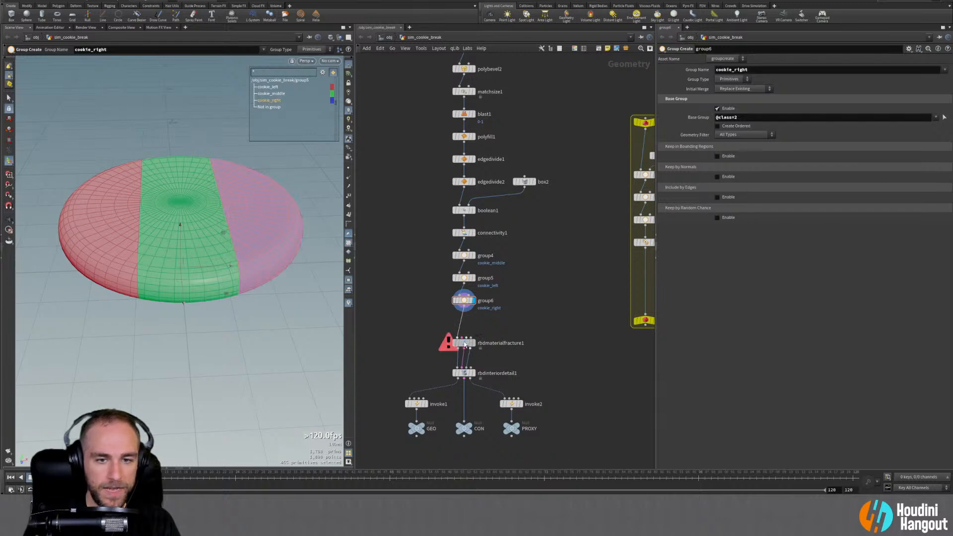
# Display rbdmaterialfracture1, limit it to the cookie_middle group, and set the first concrete fracture level to scatter from Volume
pyautogui.moveTo(469, 344); pyautogui.dragTo(471, 333)
pyautogui.click(470, 331)
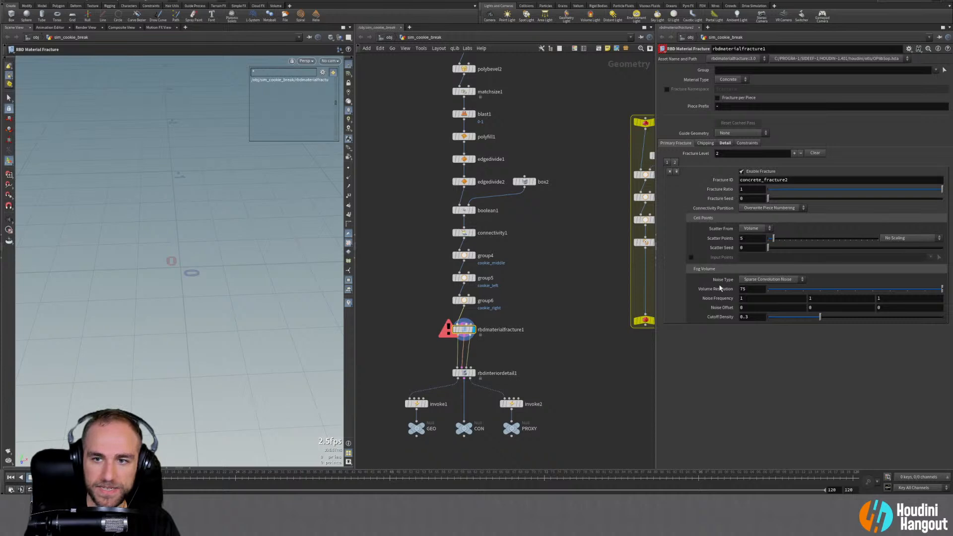
pyautogui.click(667, 163)
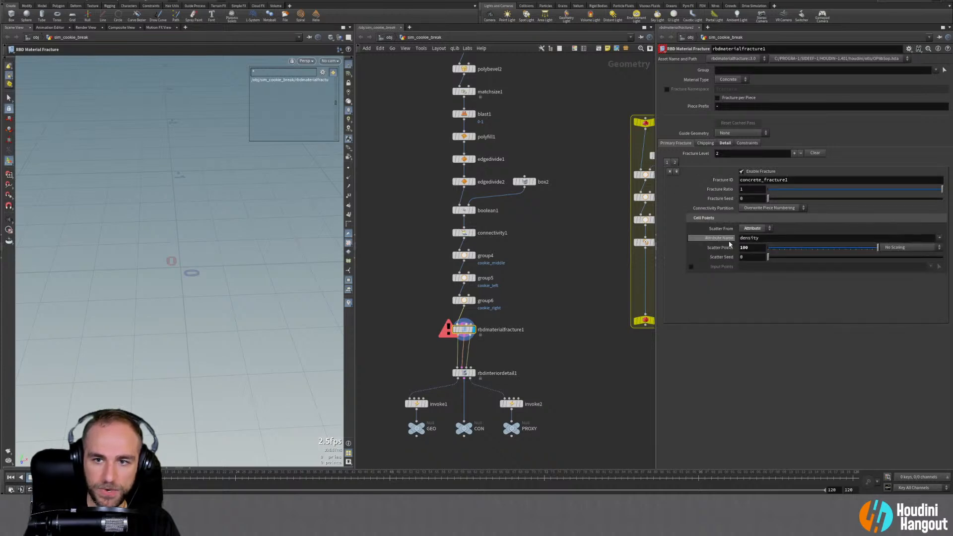
pyautogui.click(754, 228)
pyautogui.click(753, 237)
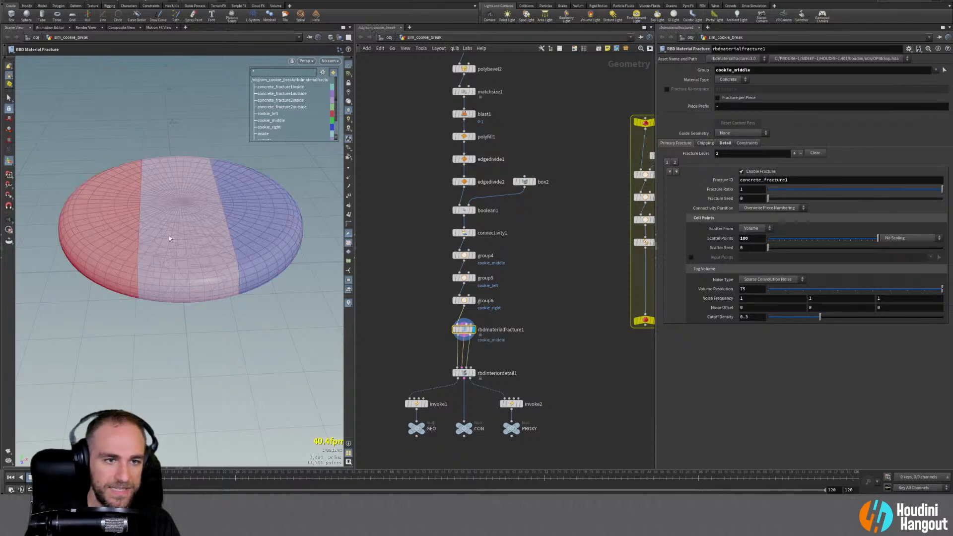
# Examine the fractured middle section of the cookie and its inside and outside primitive groups
pyautogui.keyDown('alt'); pyautogui.moveTo(169, 238); pyautogui.dragTo(187, 273); pyautogui.keyUp('alt')
pyautogui.keyDown('alt'); pyautogui.moveTo(187, 273); pyautogui.dragTo(211, 238, button='right'); pyautogui.keyUp('alt')
pyautogui.keyDown('alt'); pyautogui.moveTo(211, 238); pyautogui.dragTo(200, 213); pyautogui.keyUp('alt')
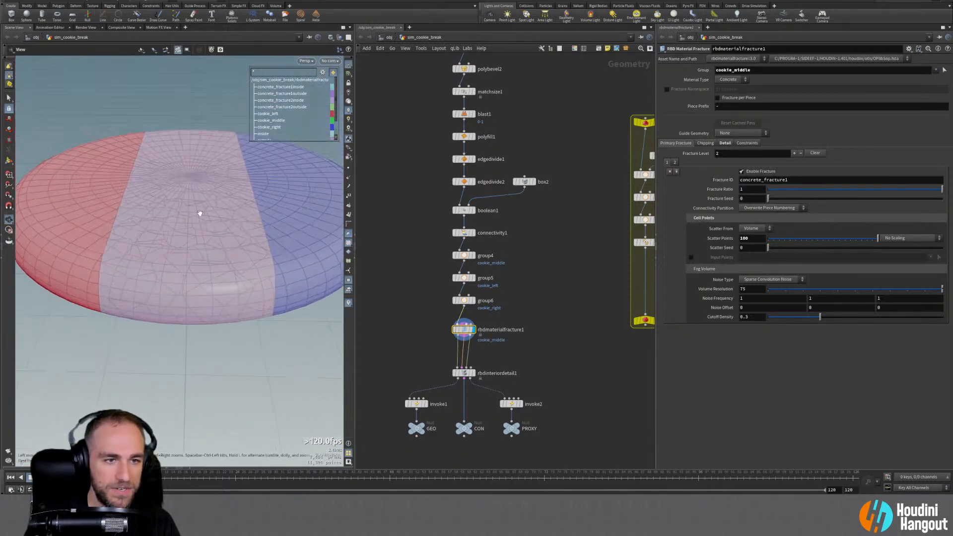
pyautogui.keyDown('alt'); pyautogui.moveTo(201, 213); pyautogui.dragTo(179, 215, button='right'); pyautogui.keyUp('alt')
pyautogui.keyDown('alt'); pyautogui.moveTo(179, 216); pyautogui.dragTo(201, 218); pyautogui.keyUp('alt')
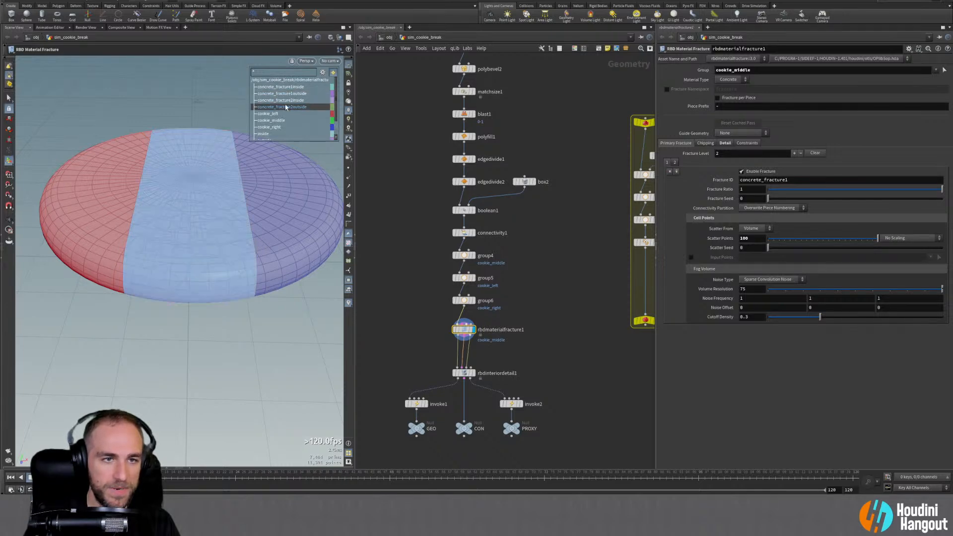
pyautogui.scroll(-1, 287, 108)
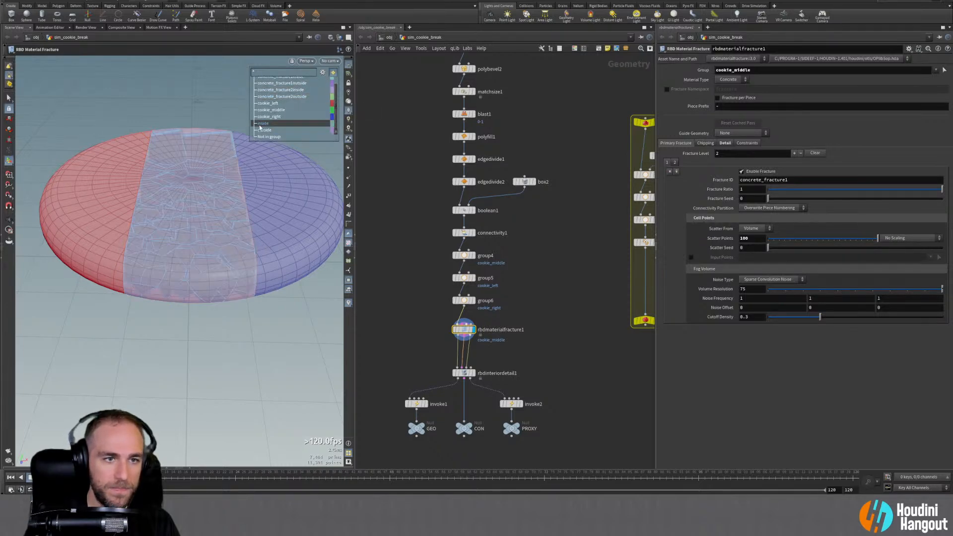
pyautogui.scroll(1, 270, 94)
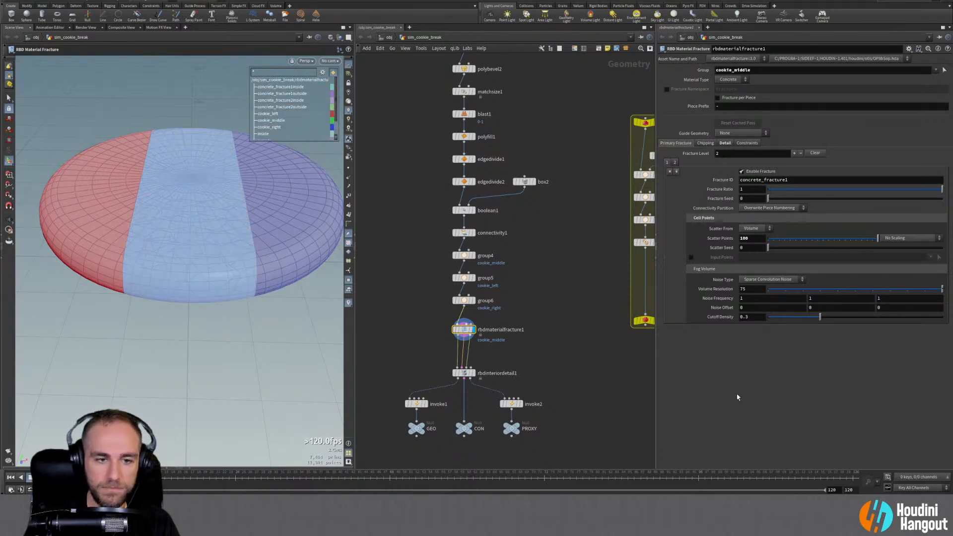
# Move rbdinteriordetail1 closer beneath rbdmaterialfracture1 and display its result on the cookie
pyautogui.moveTo(466, 375); pyautogui.dragTo(467, 364)
pyautogui.keyDown('alt'); pyautogui.moveTo(218, 230); pyautogui.dragTo(223, 251); pyautogui.keyUp('alt')
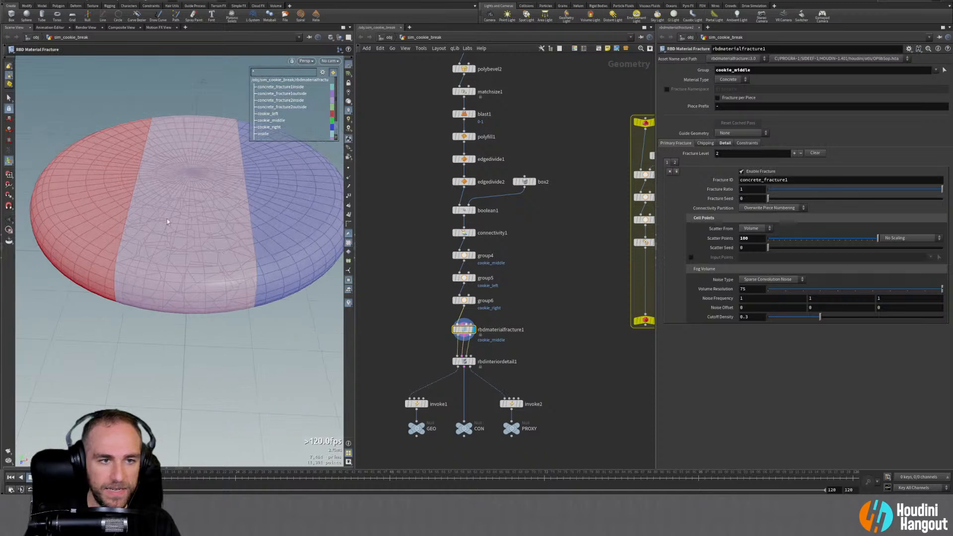
pyautogui.click(465, 362)
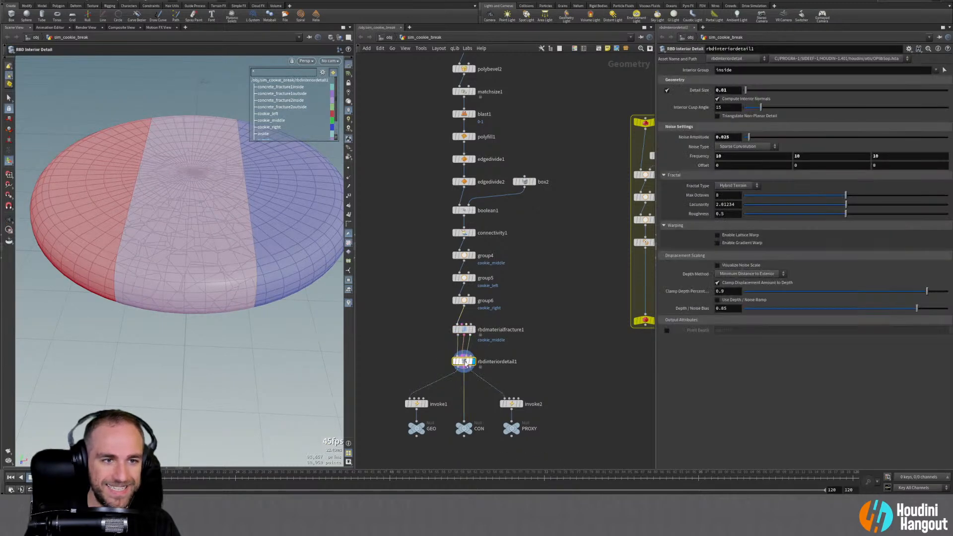
pyautogui.keyDown('alt'); pyautogui.moveTo(208, 236); pyautogui.dragTo(181, 239); pyautogui.keyUp('alt')
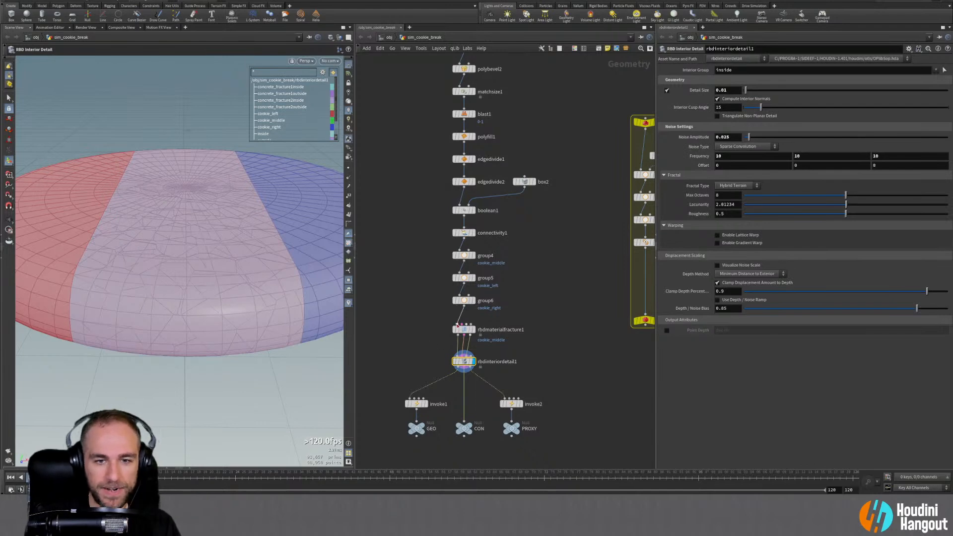
pyautogui.click(464, 329)
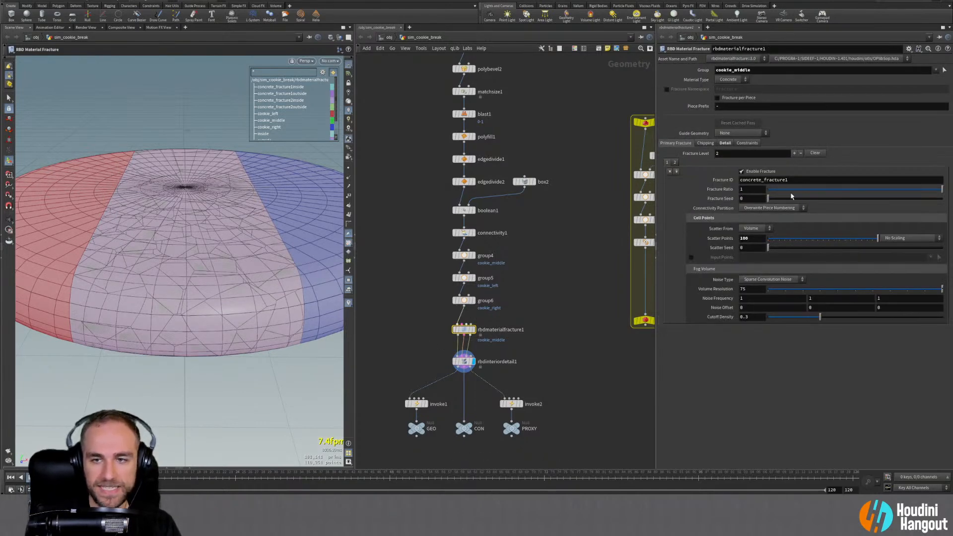
# Add an RBD Exploded View node directly beneath rbdinteriordetail1 and display the exploded cookie
pyautogui.moveTo(517, 349); pyautogui.dragTo(541, 315, button='middle')
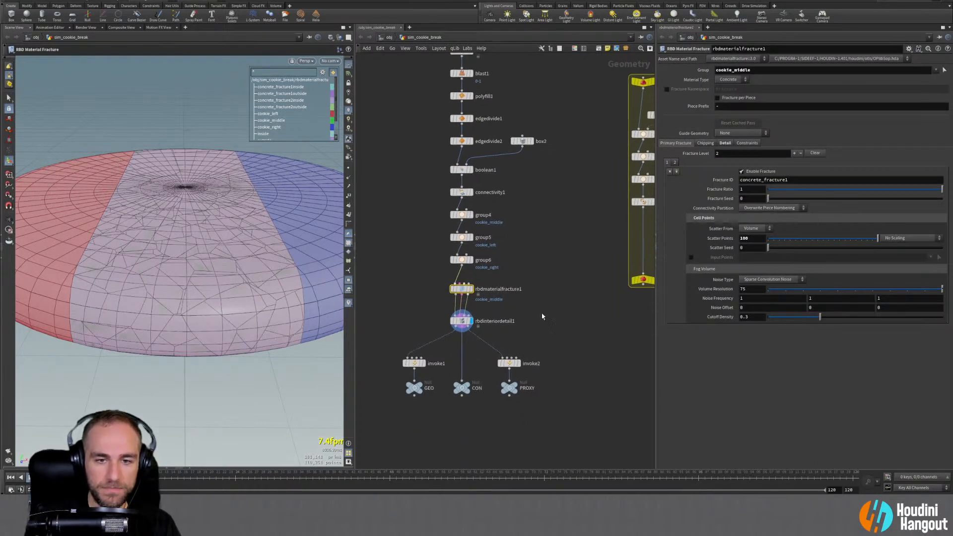
pyautogui.press('Tab')
pyautogui.moveTo(557, 367)
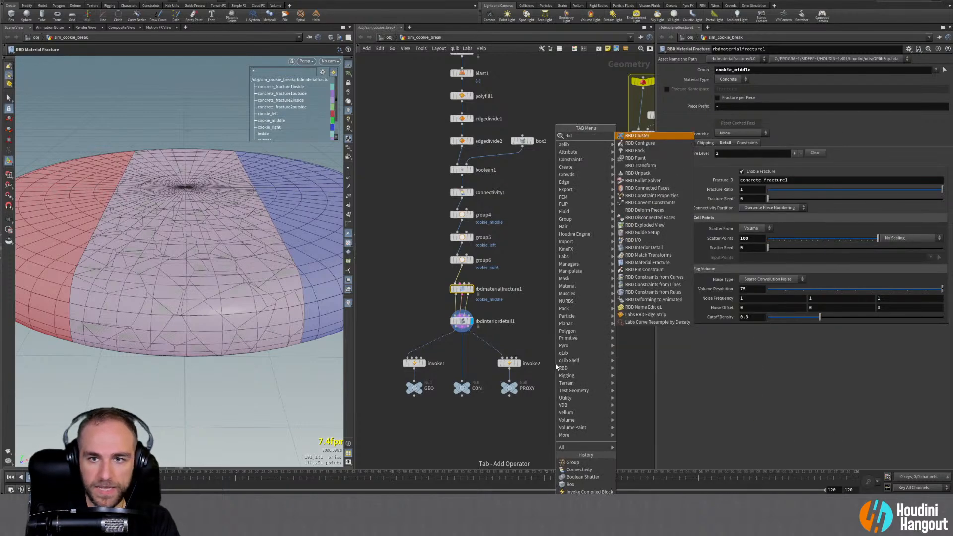
pyautogui.write('rbd ex')
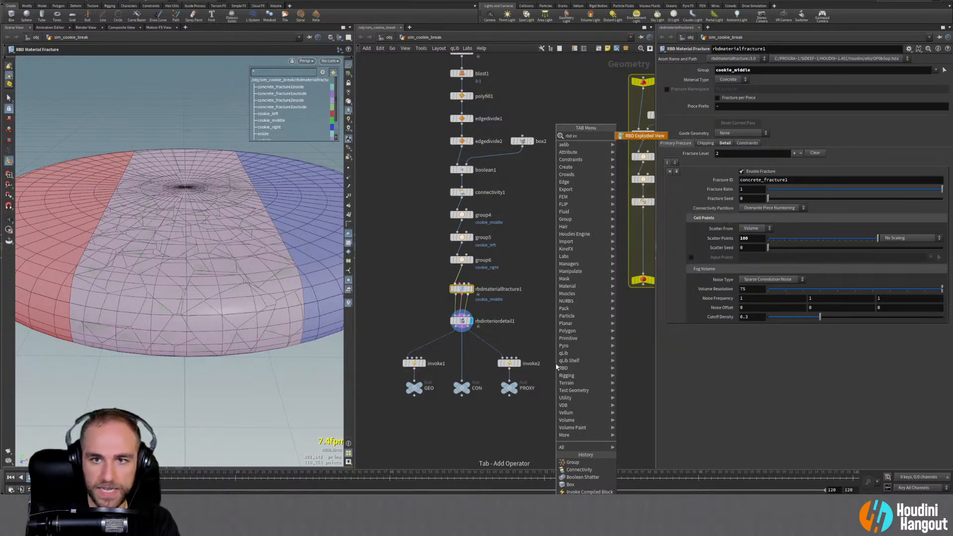
pyautogui.press('Return')
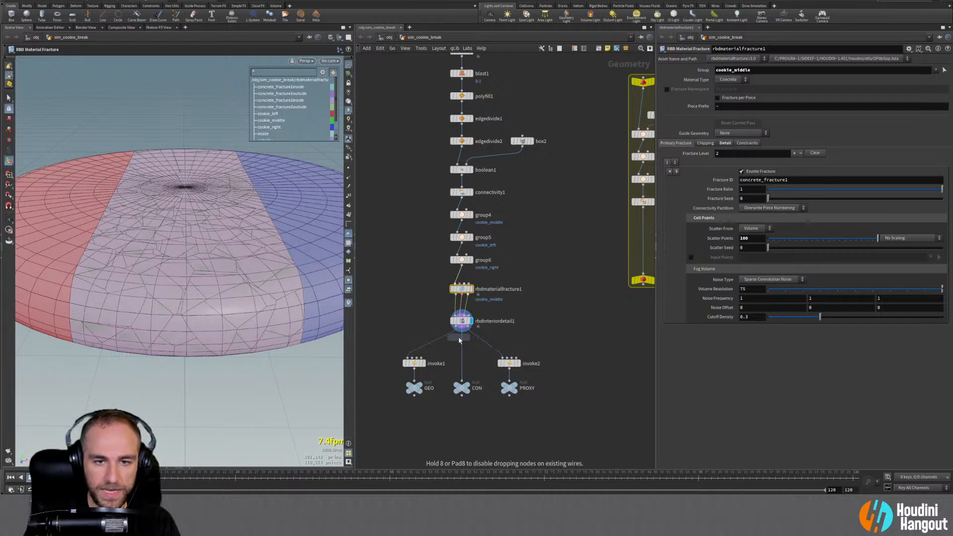
pyautogui.click(465, 342)
pyautogui.doubleClick(464, 341)
pyautogui.press('u')
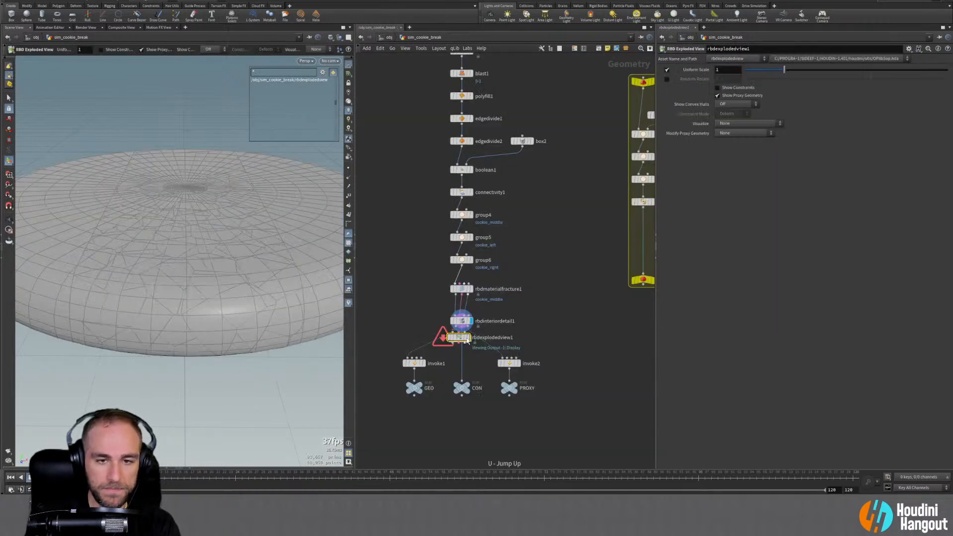
pyautogui.moveTo(465, 342); pyautogui.dragTo(466, 343)
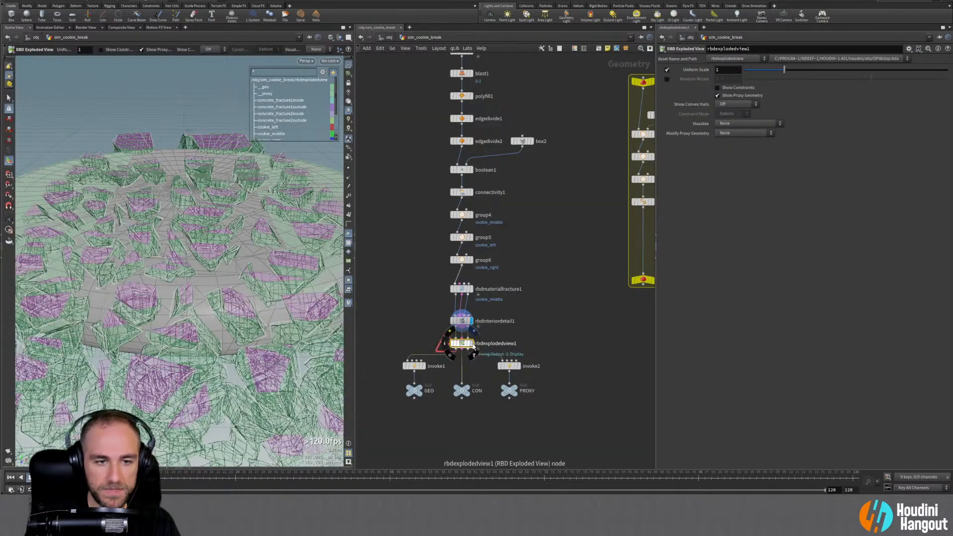
pyautogui.click(471, 344)
pyautogui.scroll(-3, 198, 281)
pyautogui.keyDown('alt'); pyautogui.moveTo(199, 280); pyautogui.dragTo(121, 207); pyautogui.keyUp('alt')
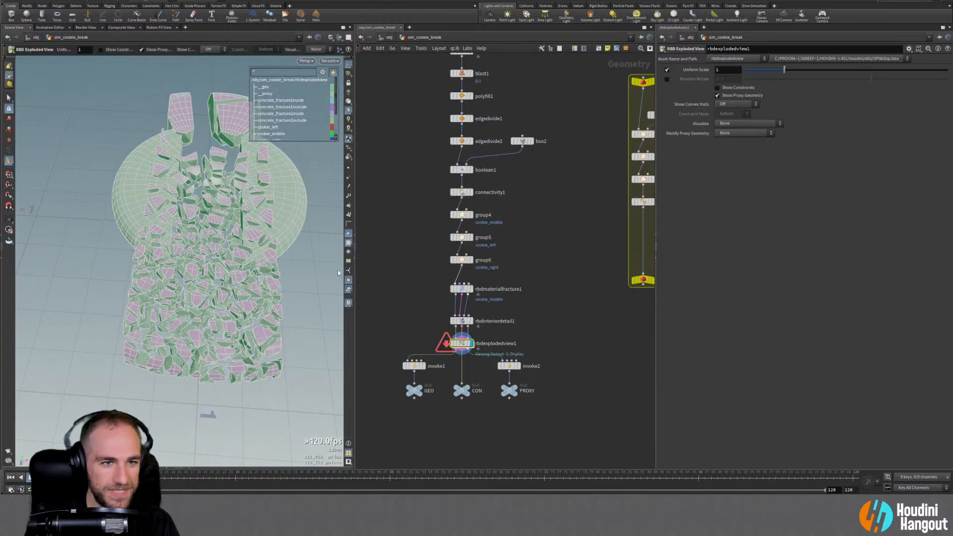
# Detach rbdexplodedview1 from the main chain onto a side branch and connect rbdinteriordetail1 into it
pyautogui.moveTo(457, 343); pyautogui.dragTo(568, 352)
pyautogui.click(462, 327)
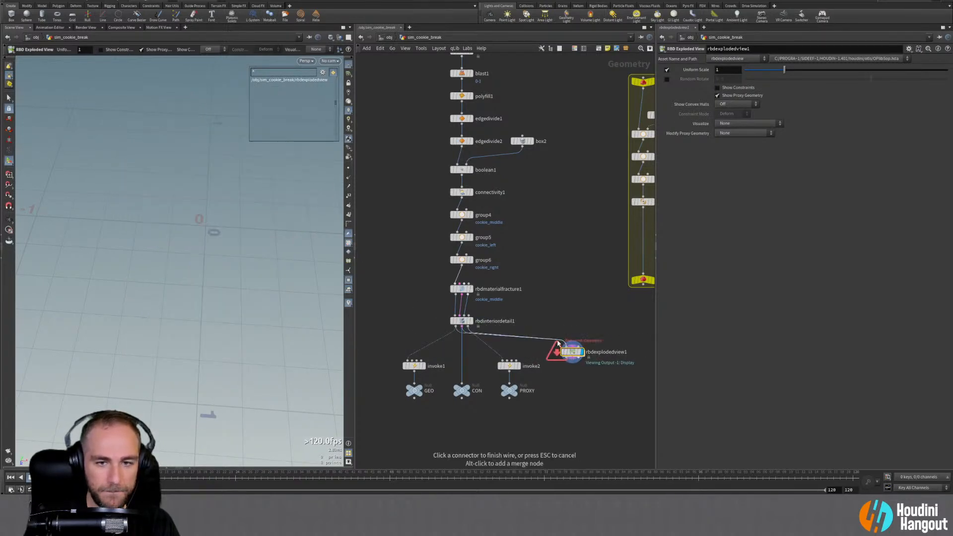
pyautogui.click(572, 349)
pyautogui.moveTo(572, 351); pyautogui.dragTo(575, 347)
pyautogui.keyDown('alt'); pyautogui.moveTo(213, 208); pyautogui.dragTo(233, 219); pyautogui.keyUp('alt')
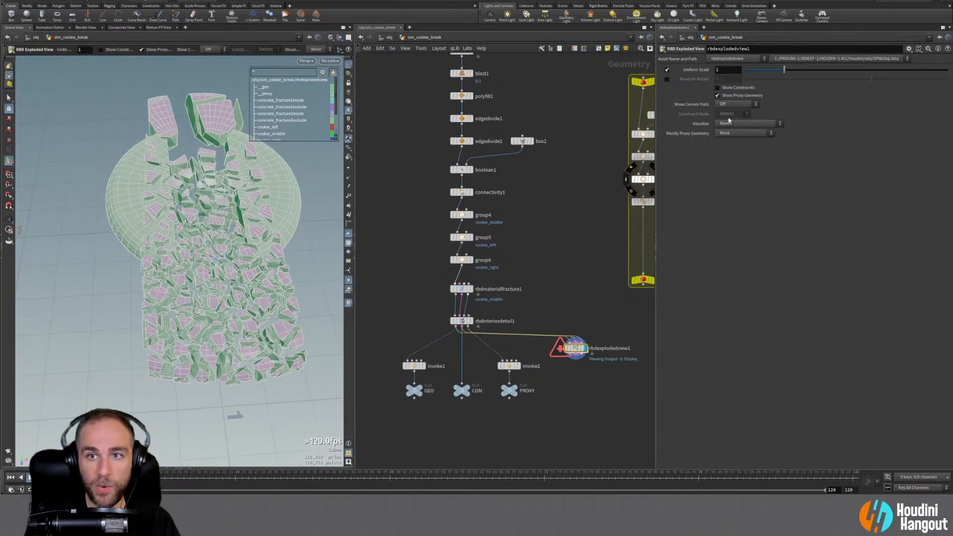
# Toggle the exploded view's constraint display on and off, and examine the separated cookie pieces up close
pyautogui.click(718, 90)
pyautogui.click(718, 91)
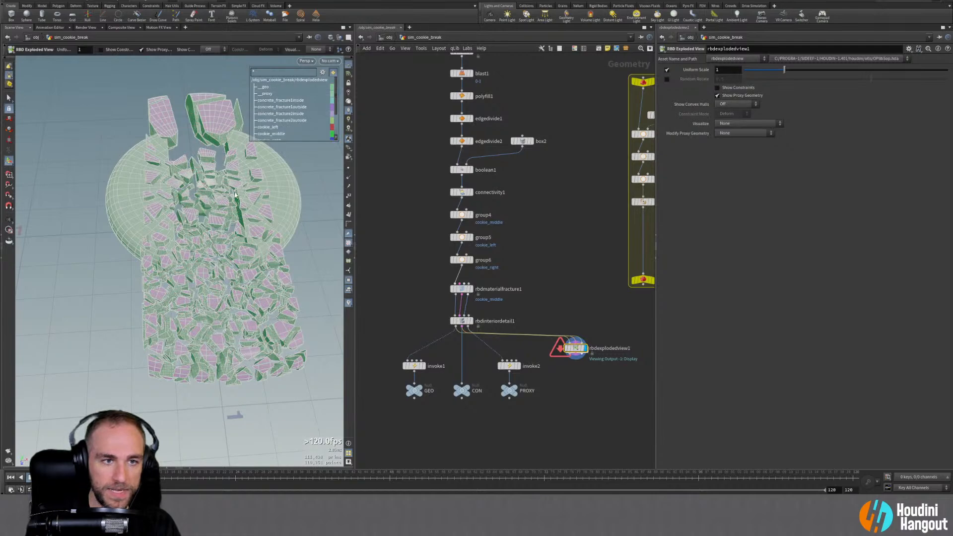
pyautogui.scroll(5, 214, 258)
pyautogui.keyDown('alt'); pyautogui.moveTo(238, 293); pyautogui.dragTo(263, 264); pyautogui.keyUp('alt')
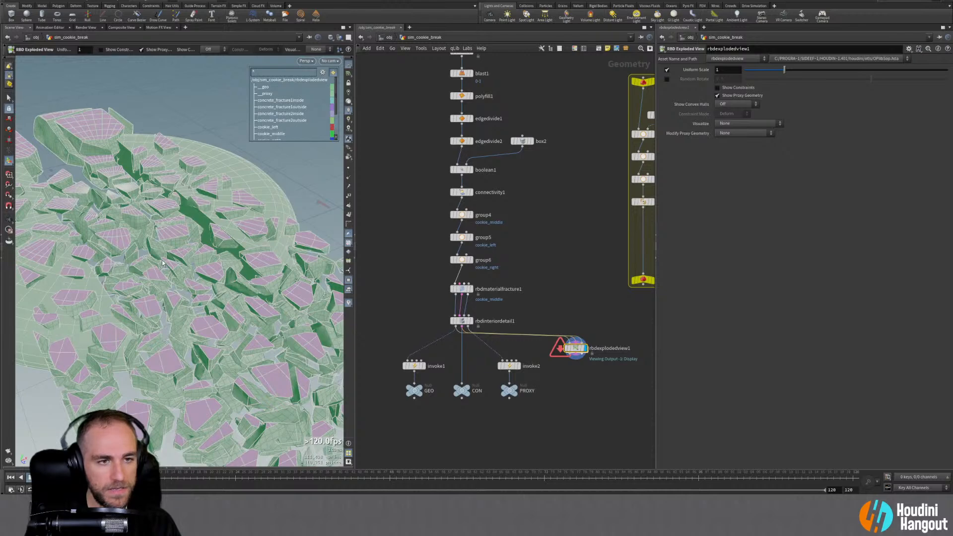
pyautogui.moveTo(156, 263)
pyautogui.keyDown('alt'); pyautogui.mouseDown()
pyautogui.moveTo(129, 254)
pyautogui.moveTo(100, 273)
pyautogui.moveTo(162, 255)
pyautogui.mouseUp(); pyautogui.keyUp('alt')
pyautogui.scroll(-4, 102, 272)
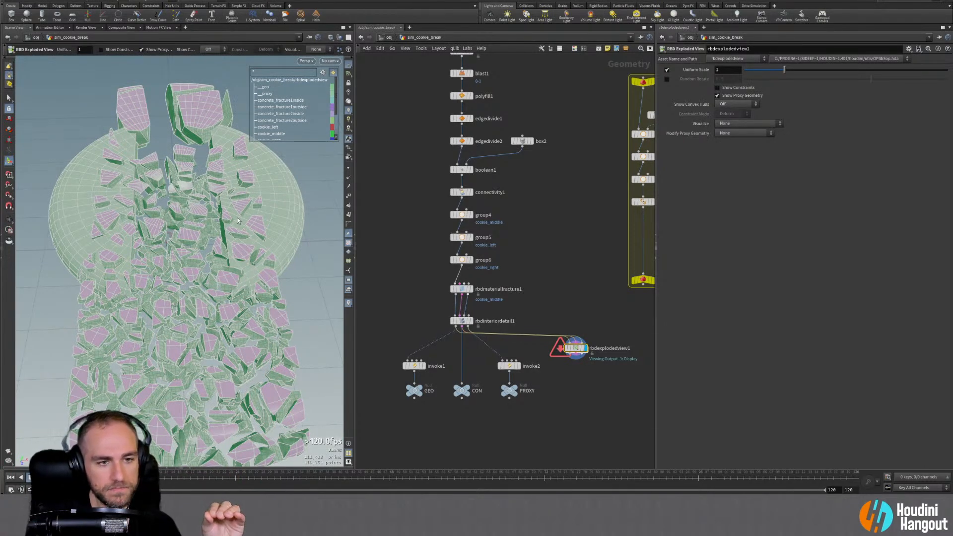
# Move rbdinteriordetail1 up towards rbdmaterialfracture1 and bypass it to view the exploded pieces without interior detail
pyautogui.moveTo(468, 321); pyautogui.dragTo(468, 312)
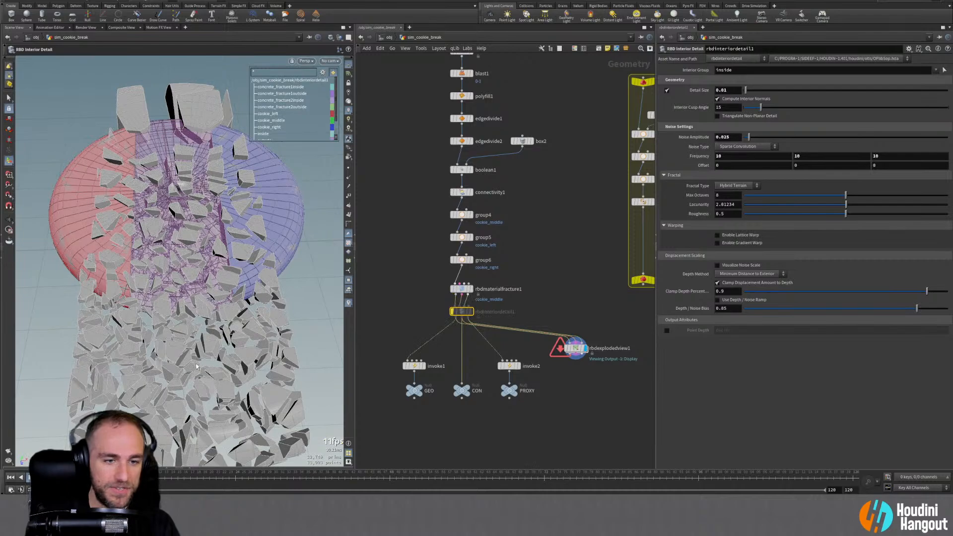
pyautogui.keyDown('alt'); pyautogui.moveTo(187, 372); pyautogui.dragTo(155, 351, button='right'); pyautogui.keyUp('alt')
pyautogui.keyDown('alt'); pyautogui.moveTo(155, 351); pyautogui.dragTo(214, 375); pyautogui.keyUp('alt')
pyautogui.keyDown('alt'); pyautogui.moveTo(181, 280); pyautogui.dragTo(171, 305); pyautogui.keyUp('alt')
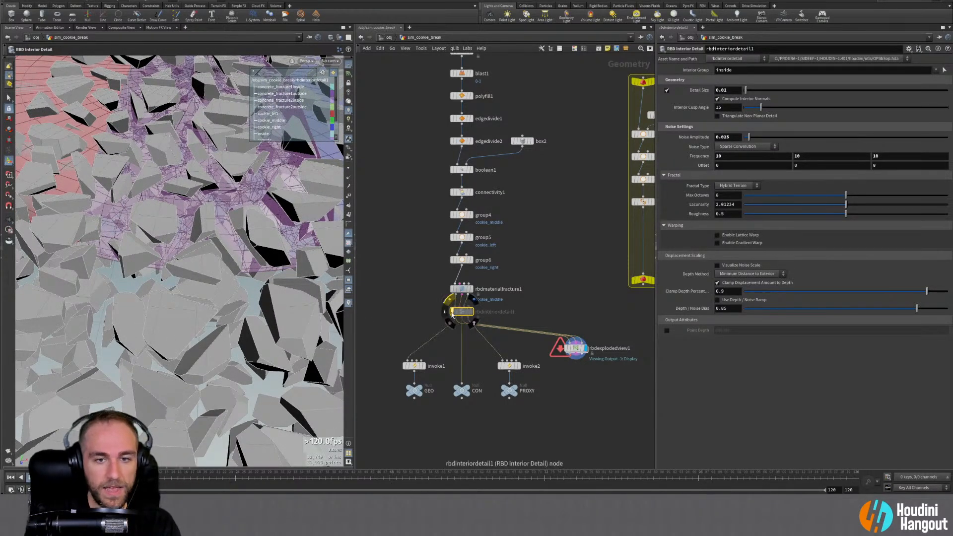
# Re-enable rbdinteriordetail1 and examine the interior faces of the exploded pieces from several angles
pyautogui.click(452, 311)
pyautogui.keyDown('alt'); pyautogui.moveTo(179, 333); pyautogui.dragTo(204, 347); pyautogui.keyUp('alt')
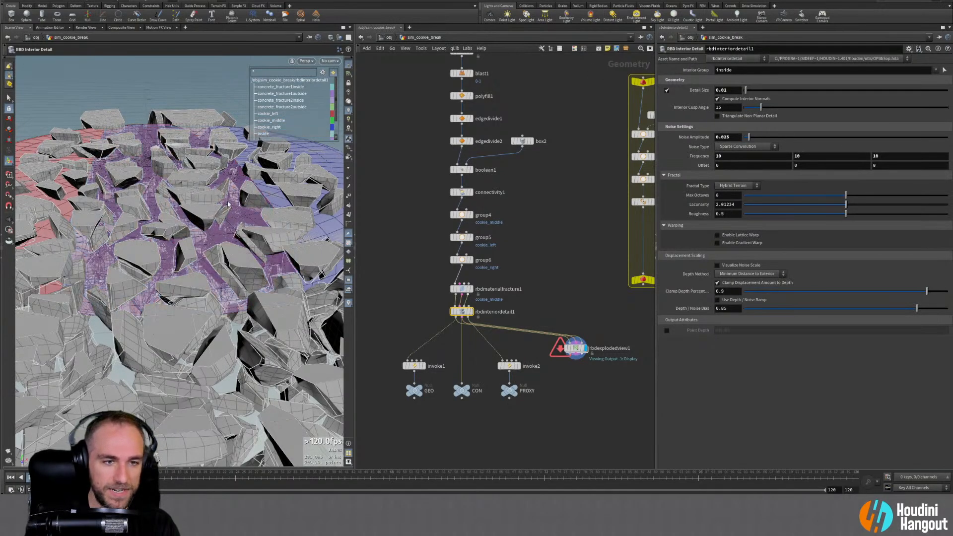
pyautogui.keyDown('alt'); pyautogui.moveTo(211, 253); pyautogui.dragTo(105, 303); pyautogui.keyUp('alt')
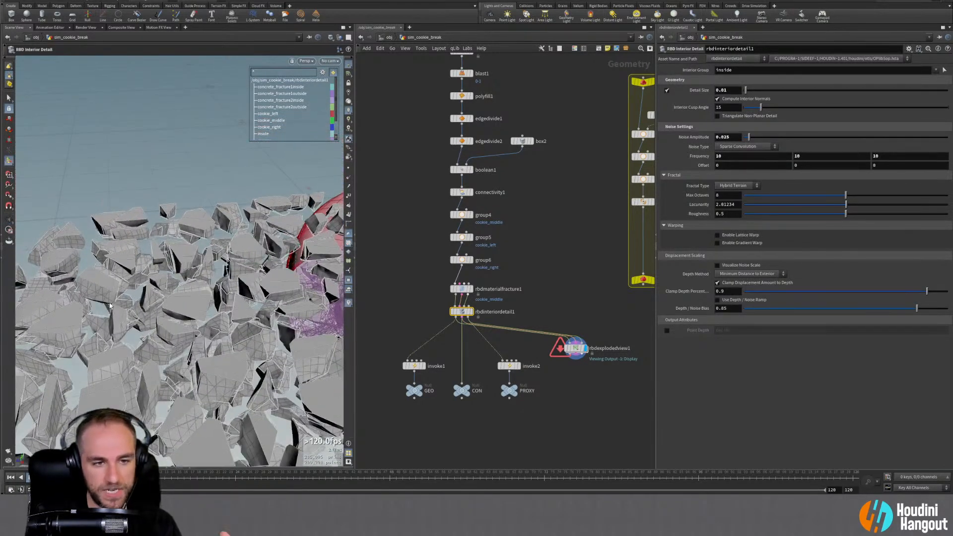
pyautogui.keyDown('alt'); pyautogui.moveTo(103, 189); pyautogui.dragTo(75, 272); pyautogui.keyUp('alt')
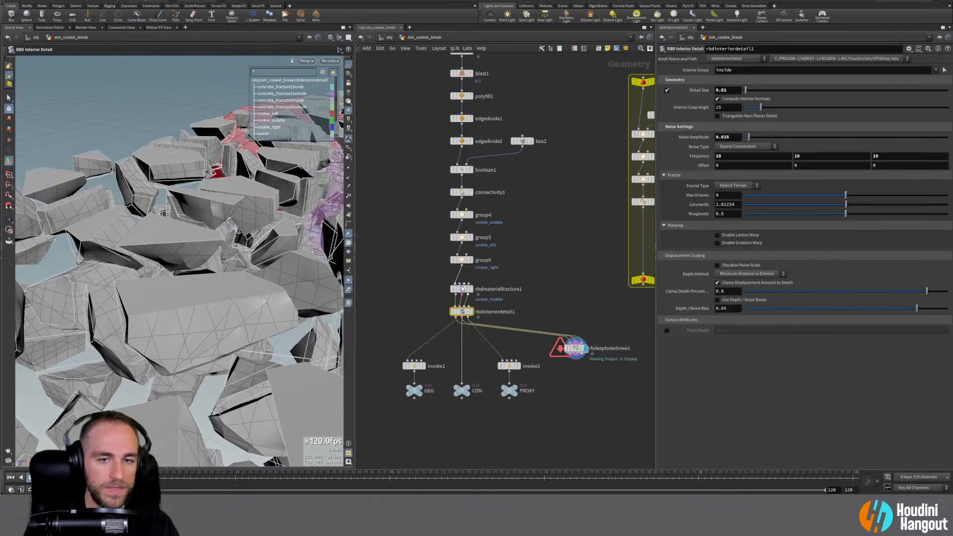
# Nudge rbdmaterialfracture1 slightly upward and compare the exploded pieces with rbdinteriordetail1 bypassed and enabled
pyautogui.moveTo(461, 287); pyautogui.dragTo(465, 291)
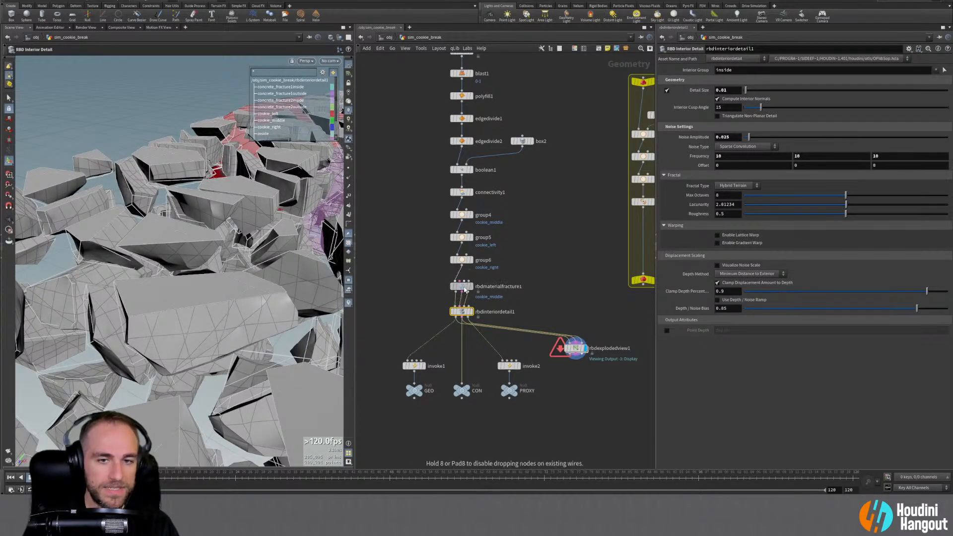
pyautogui.keyDown('alt'); pyautogui.moveTo(248, 258); pyautogui.dragTo(113, 322); pyautogui.keyUp('alt')
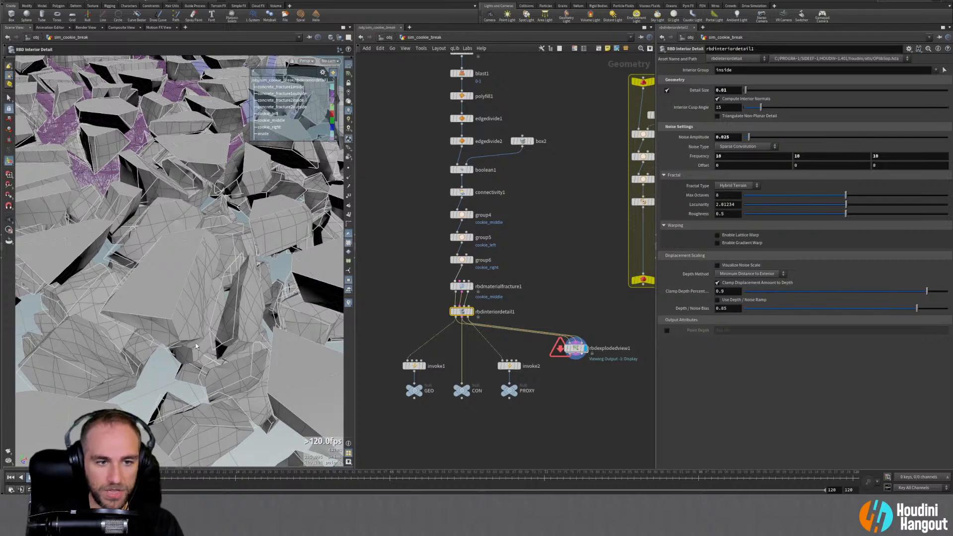
pyautogui.moveTo(196, 346); pyautogui.dragTo(236, 318)
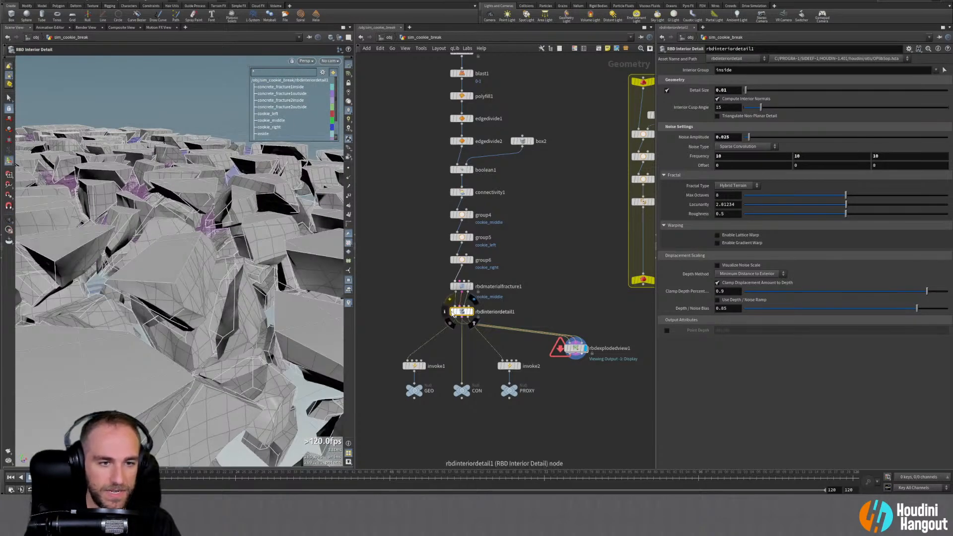
pyautogui.click(453, 312)
pyautogui.click(452, 312)
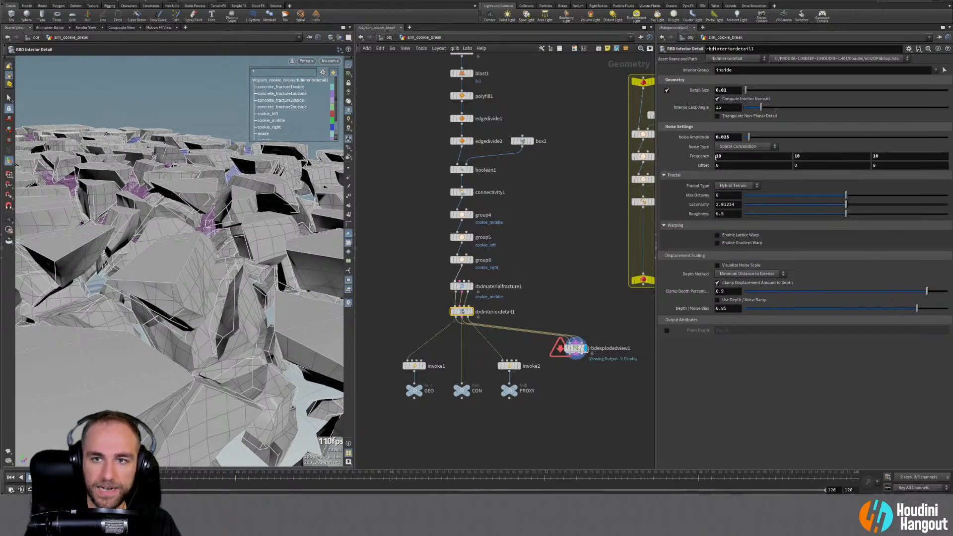
# Set rbdinteriordetail1's noise amplitude to 0.01, noise frequency to 15 on all axes, and detail size to 0.005
pyautogui.write('1')
pyautogui.press('Return')
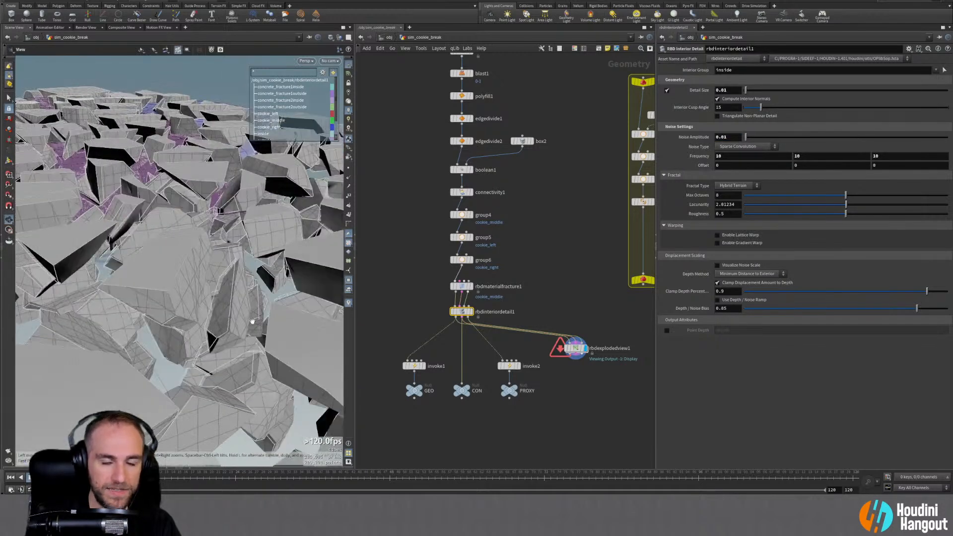
pyautogui.moveTo(702, 156); pyautogui.dragTo(721, 137, button='middle')
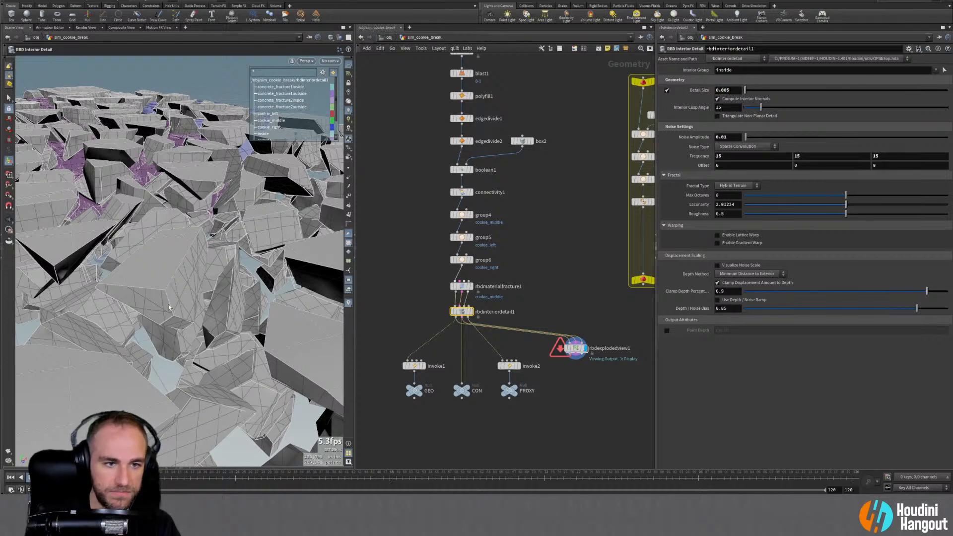
pyautogui.keyDown('alt'); pyautogui.moveTo(227, 316); pyautogui.dragTo(247, 302); pyautogui.keyUp('alt')
pyautogui.keyDown('alt'); pyautogui.moveTo(214, 185); pyautogui.dragTo(285, 208); pyautogui.keyUp('alt')
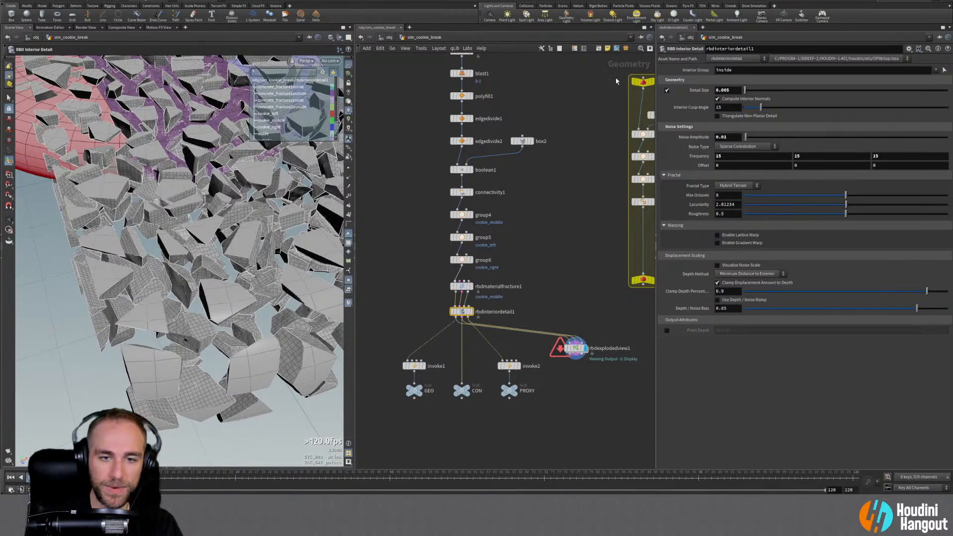
# Bypass rbdinteriordetail1 and display rbdmaterialfracture1 to examine the fractured middle section of the cookie
pyautogui.click(453, 313)
pyautogui.keyDown('alt'); pyautogui.moveTo(227, 217); pyautogui.dragTo(220, 294); pyautogui.keyUp('alt')
pyautogui.keyDown('alt'); pyautogui.moveTo(221, 294); pyautogui.dragTo(211, 312, button='right'); pyautogui.keyUp('alt')
pyautogui.keyDown('alt'); pyautogui.moveTo(206, 224); pyautogui.dragTo(257, 187); pyautogui.keyUp('alt')
pyautogui.click(470, 287)
pyautogui.click(462, 286)
pyautogui.keyDown('alt'); pyautogui.moveTo(257, 187); pyautogui.dragTo(199, 212, button='middle'); pyautogui.keyUp('alt')
pyautogui.keyDown('alt'); pyautogui.moveTo(200, 211); pyautogui.dragTo(177, 219, button='right'); pyautogui.keyUp('alt')
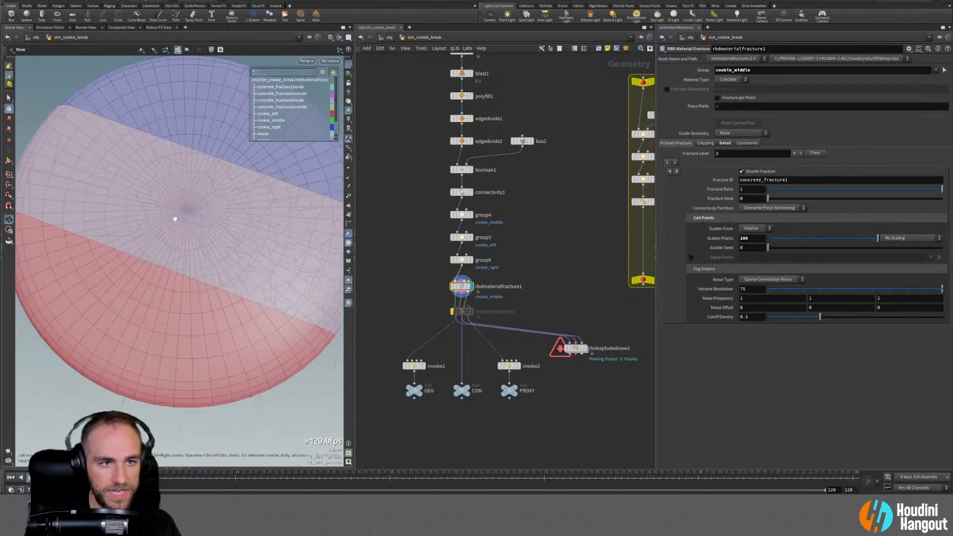
pyautogui.keyDown('alt'); pyautogui.moveTo(177, 219); pyautogui.dragTo(128, 177); pyautogui.keyUp('alt')
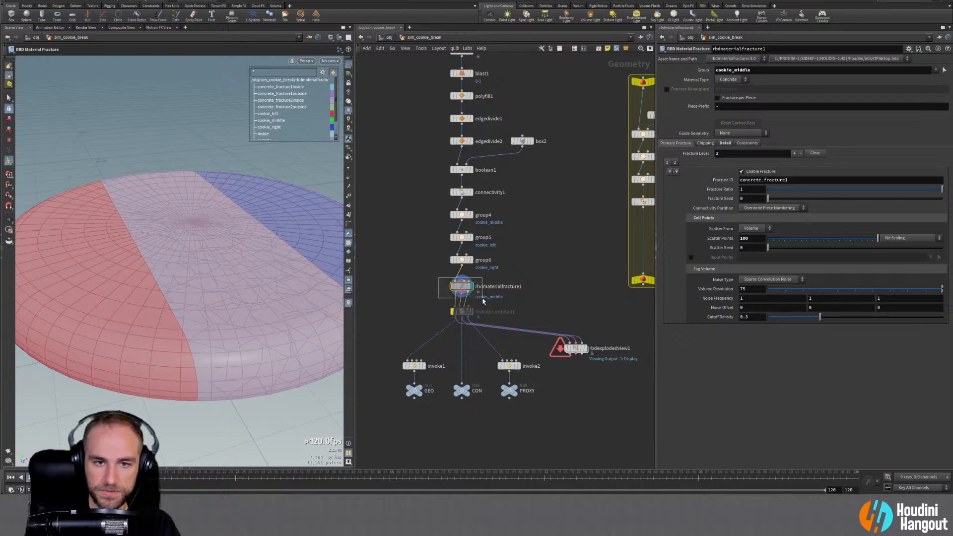
# Replace rbdmaterialfracture1 with a fresh RBD Material Fracture node wired in below group6
pyautogui.press('Up')
pyautogui.press('Tab')
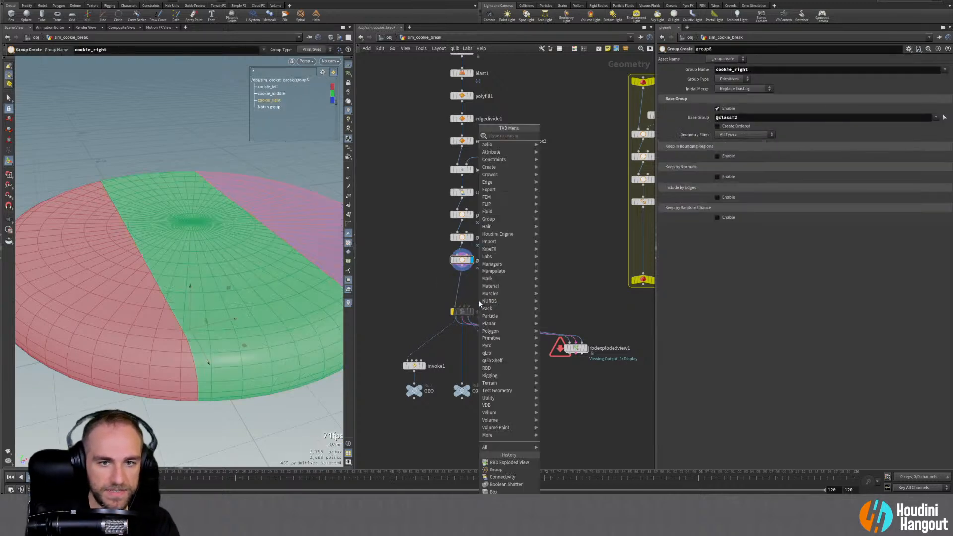
pyautogui.write('ma')
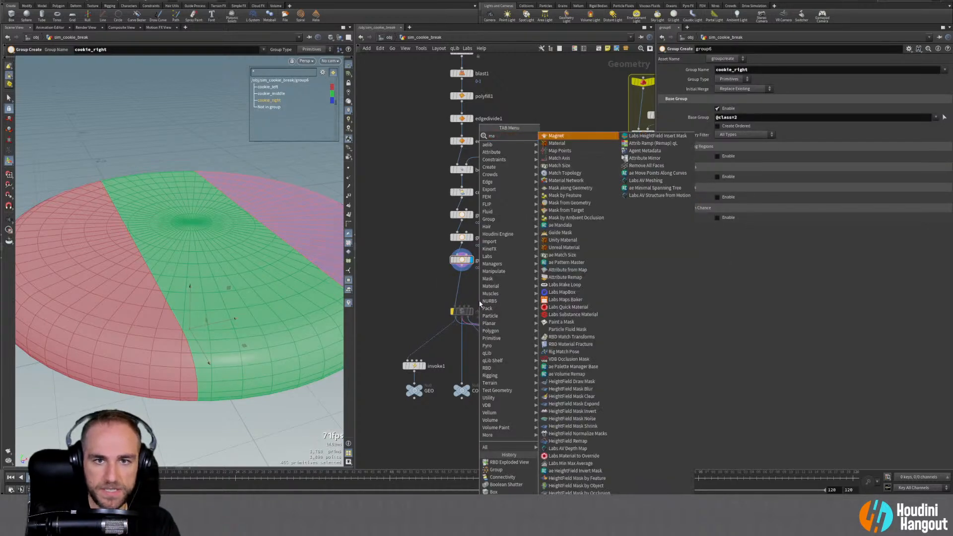
pyautogui.write('ter')
pyautogui.press('Down')
pyautogui.press('Down')
pyautogui.press('Down')
pyautogui.press('Down')
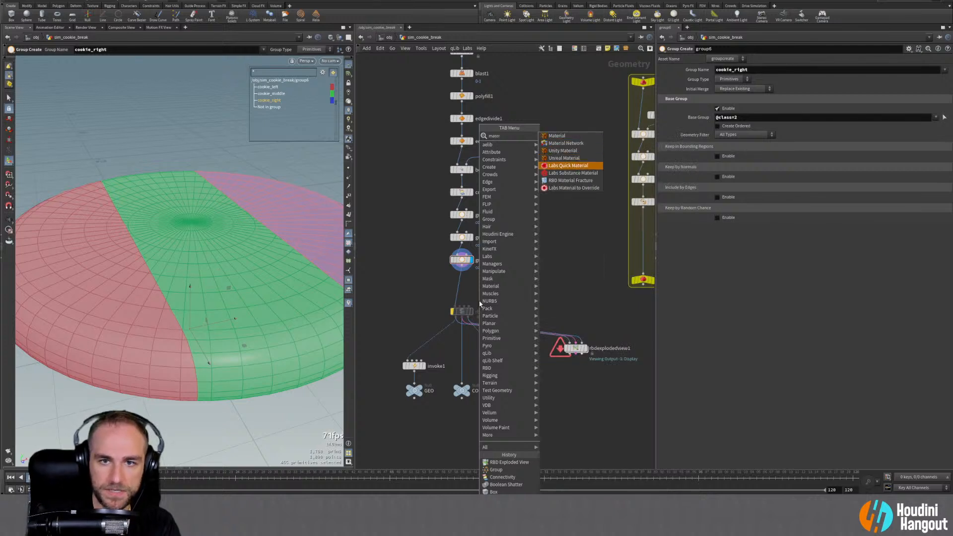
pyautogui.press('Down')
pyautogui.press('Down')
pyautogui.press('Return')
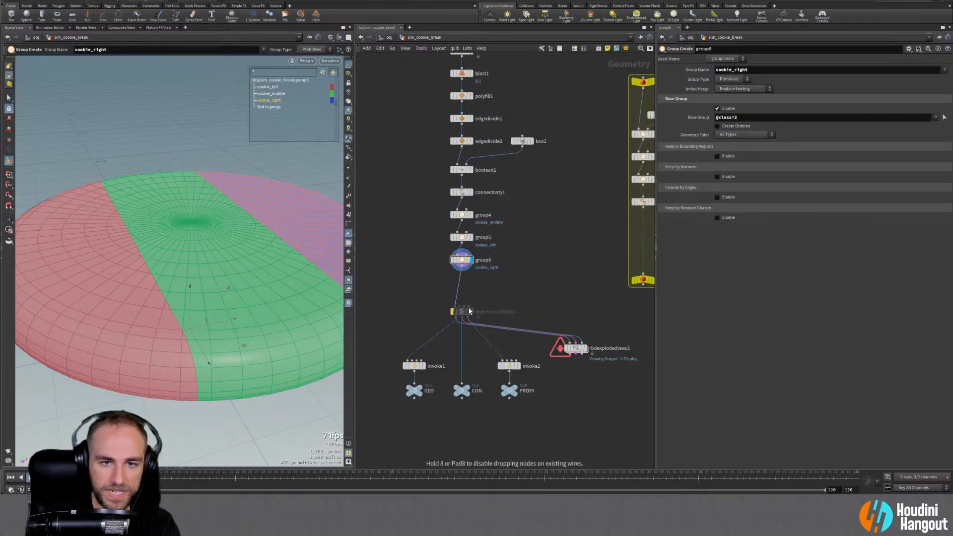
pyautogui.click(486, 269)
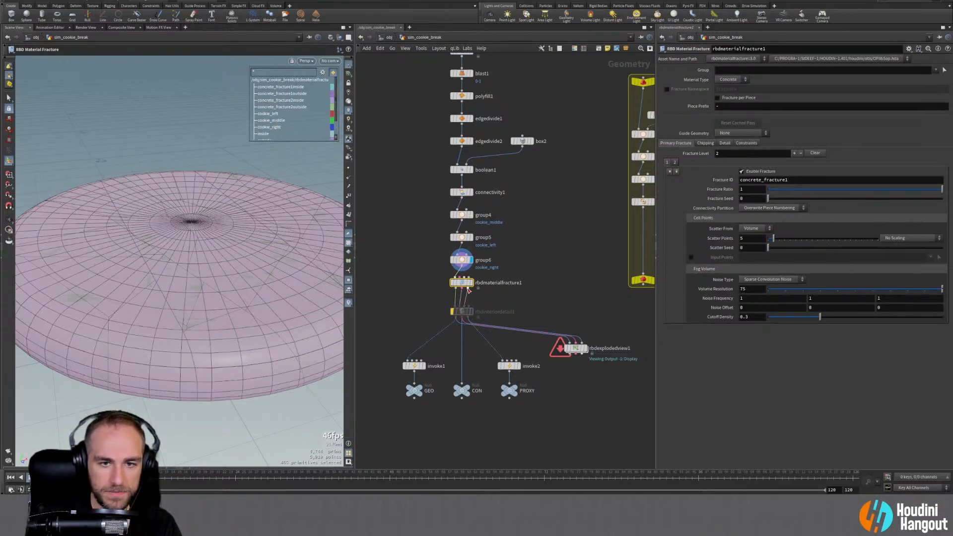
# Delete rbdinteriordetail1 and display the new rbdmaterialfracture1
pyautogui.click(463, 311)
pyautogui.press('Delete')
pyautogui.click(461, 282)
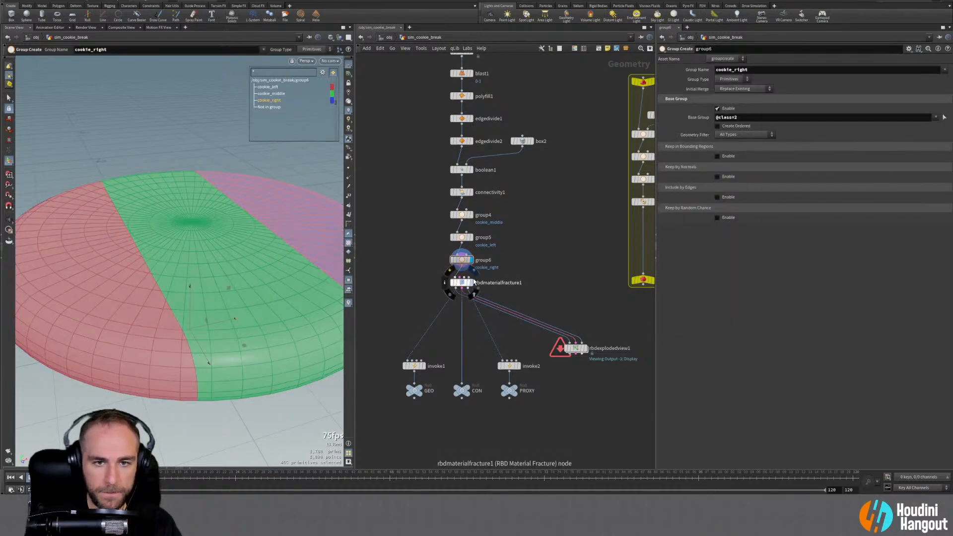
# Limit rbdmaterialfracture1 to the cookie_middle group and set its scatter points to 50 and scatter seed to 1
pyautogui.click(936, 71)
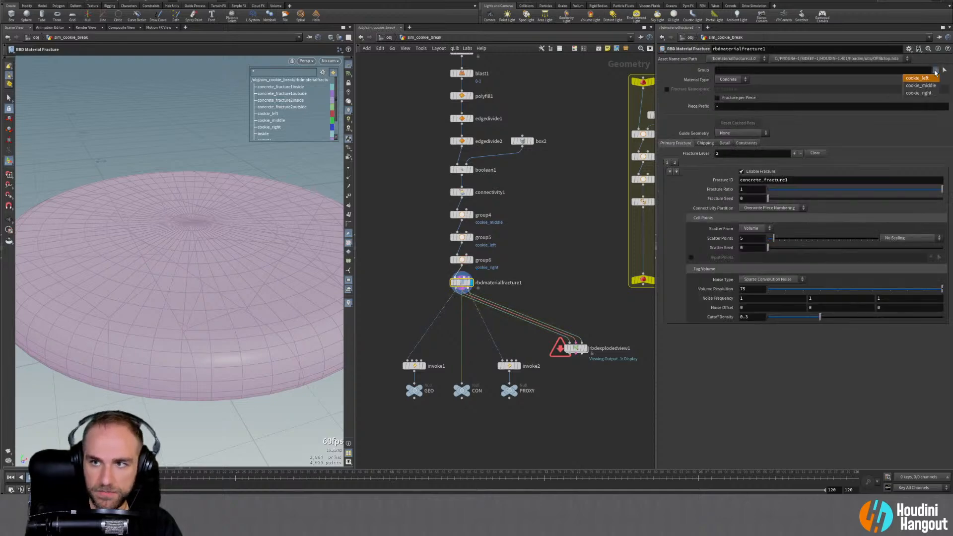
pyautogui.click(934, 85)
pyautogui.press('Escape')
pyautogui.moveTo(192, 261); pyautogui.dragTo(195, 342)
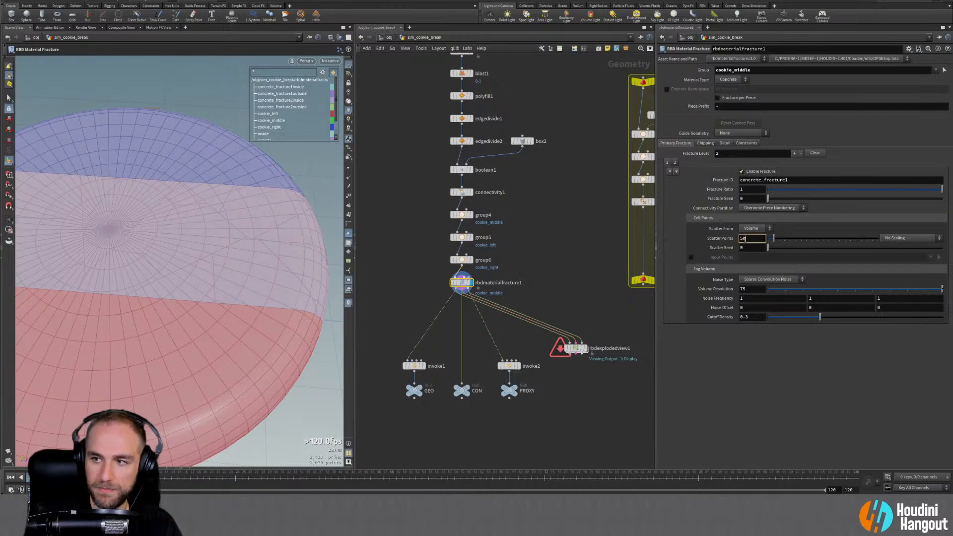
pyautogui.press('Return')
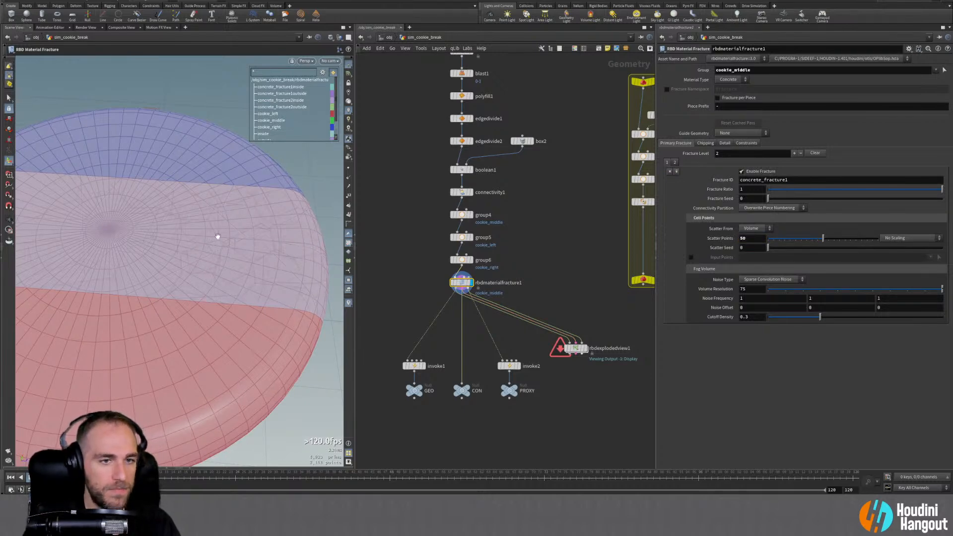
pyautogui.moveTo(218, 236); pyautogui.dragTo(156, 276)
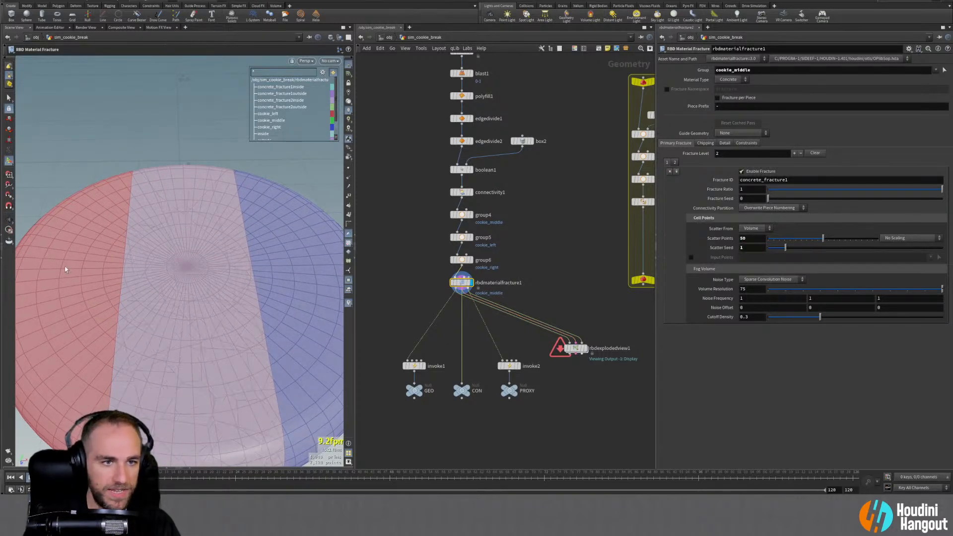
pyautogui.moveTo(142, 316); pyautogui.dragTo(199, 288)
# Show rbdexplodedview1 to examine the separated pieces, and inspect the node information of rbdmaterialfracture1 and group6
pyautogui.click(588, 349)
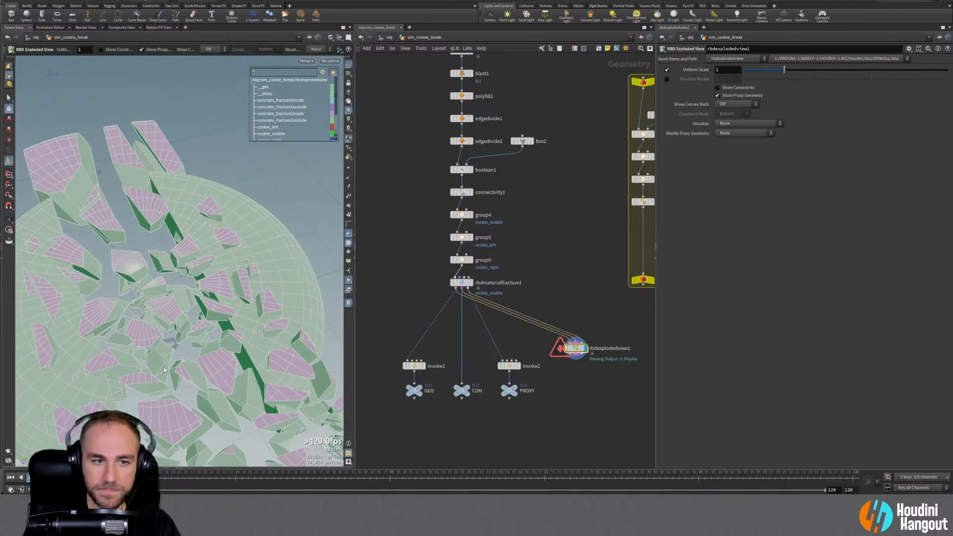
pyautogui.moveTo(164, 369); pyautogui.dragTo(192, 301)
pyautogui.press('Return')
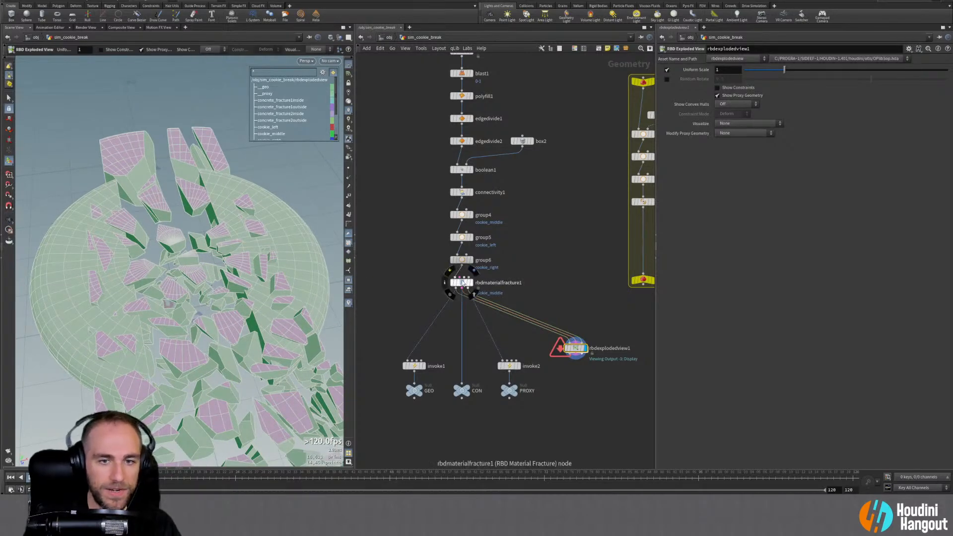
pyautogui.middleClick(462, 284)
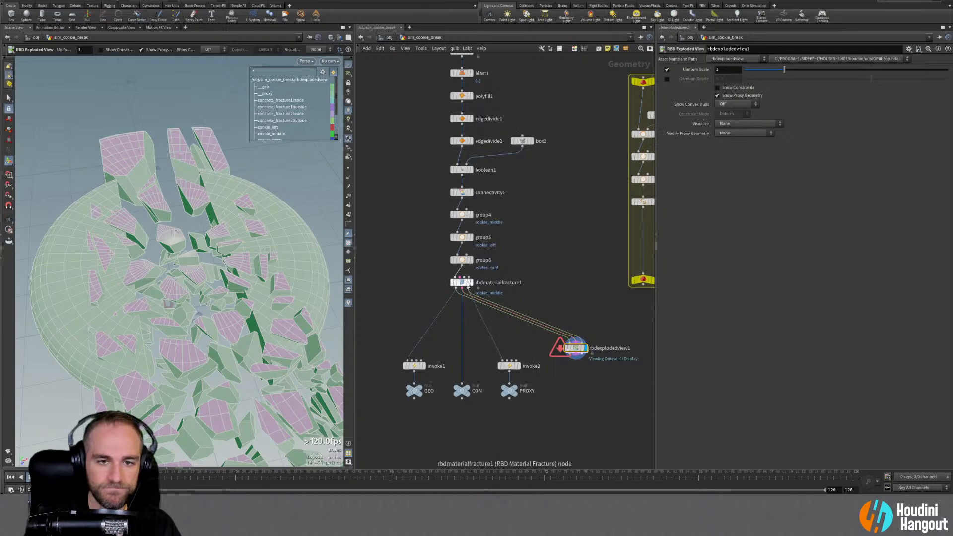
pyautogui.click(462, 259)
pyautogui.middleClick(463, 261)
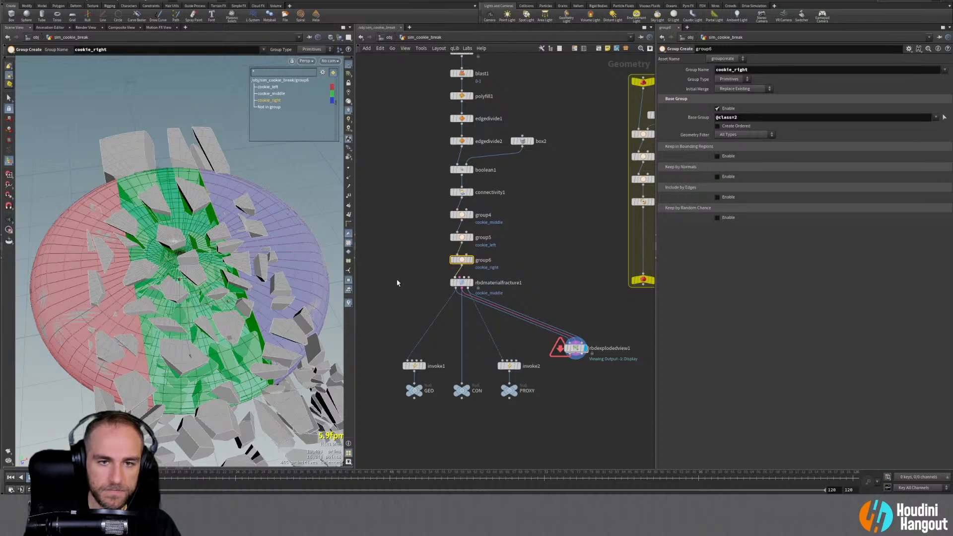
# Shift rbdmaterialfracture1 and the nodes below it down and insert a Name node between group6 and rbdmaterialfracture1
pyautogui.moveTo(397, 283); pyautogui.dragTo(588, 420)
pyautogui.moveTo(464, 286); pyautogui.dragTo(465, 323)
pyautogui.click(485, 300)
pyautogui.press('Tab')
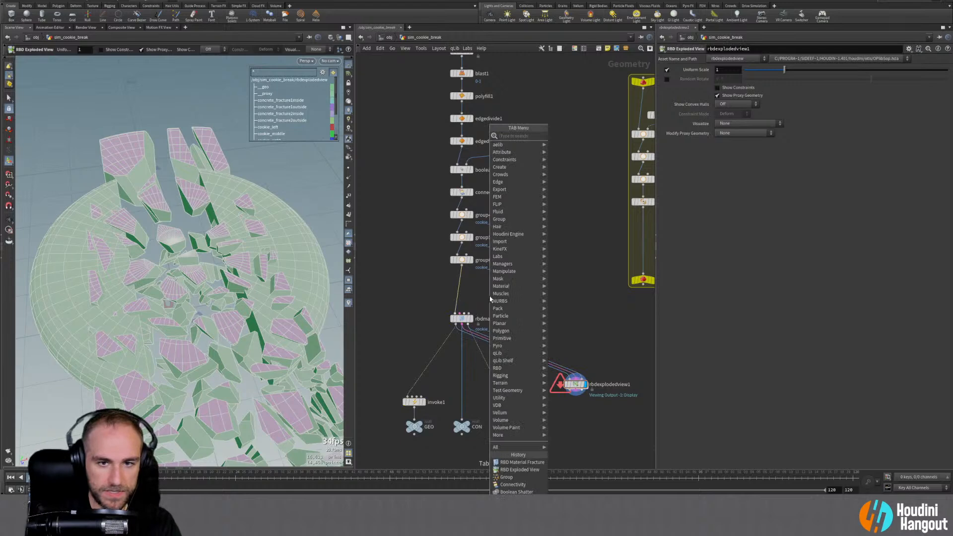
pyautogui.write('name')
pyautogui.press('Return')
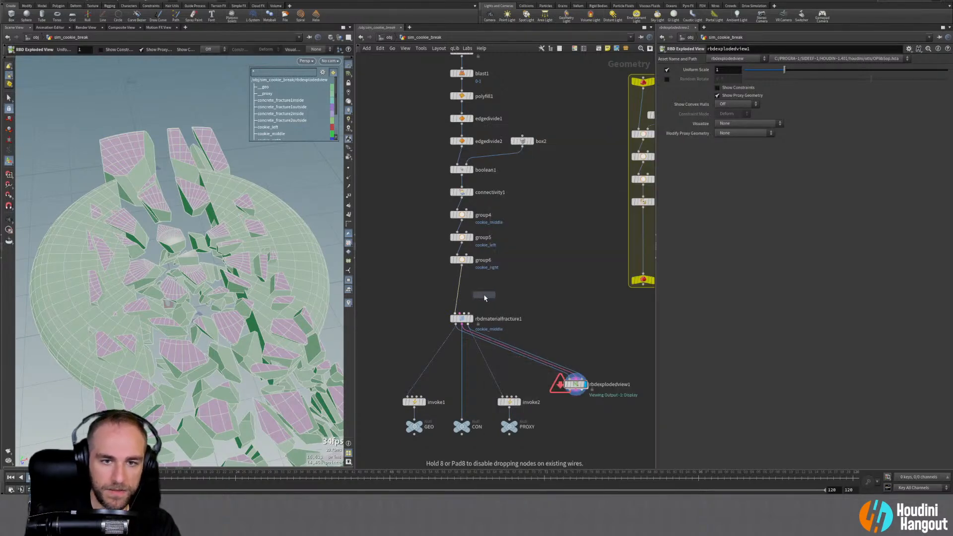
pyautogui.click(464, 293)
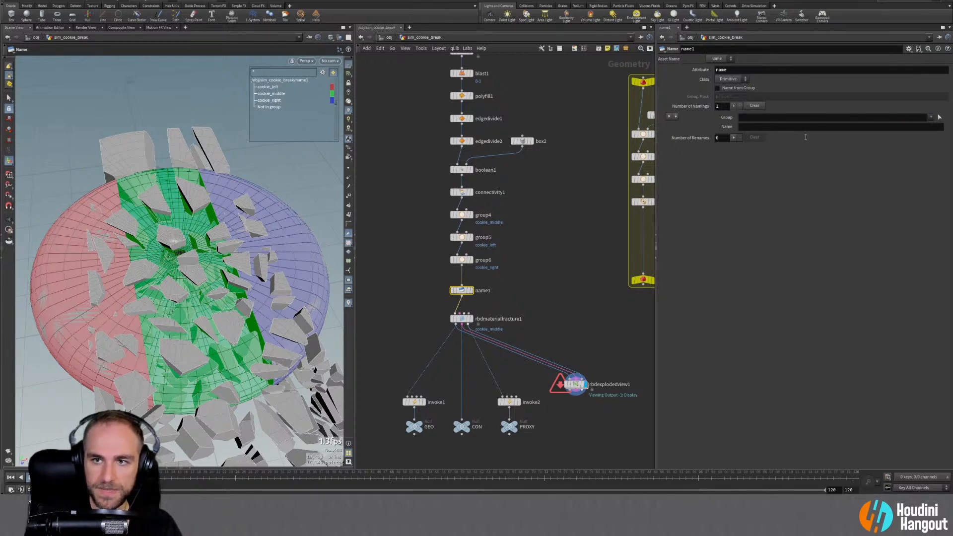
# In name1, assign the name left to cookie_left and add a second naming that assigns right to cookie_right
pyautogui.click(789, 129)
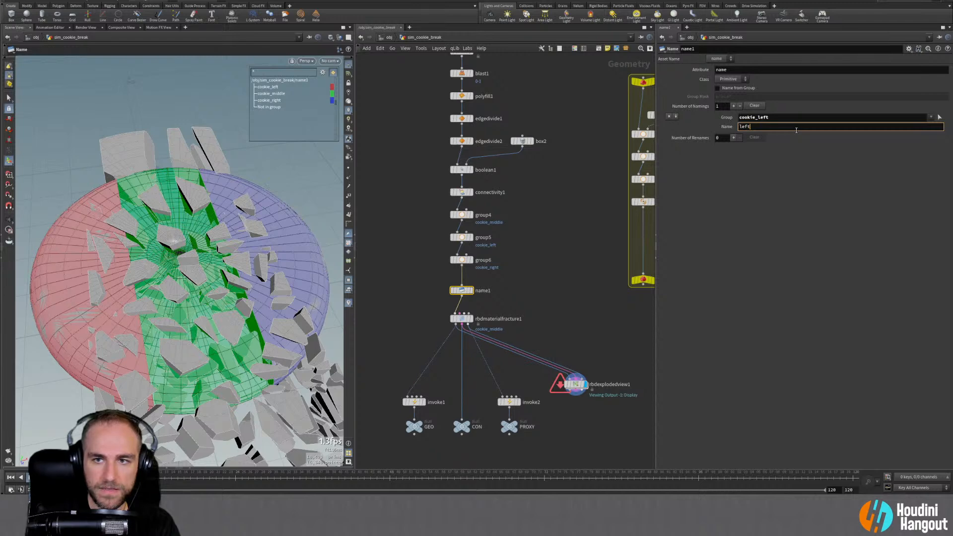
pyautogui.press('Return')
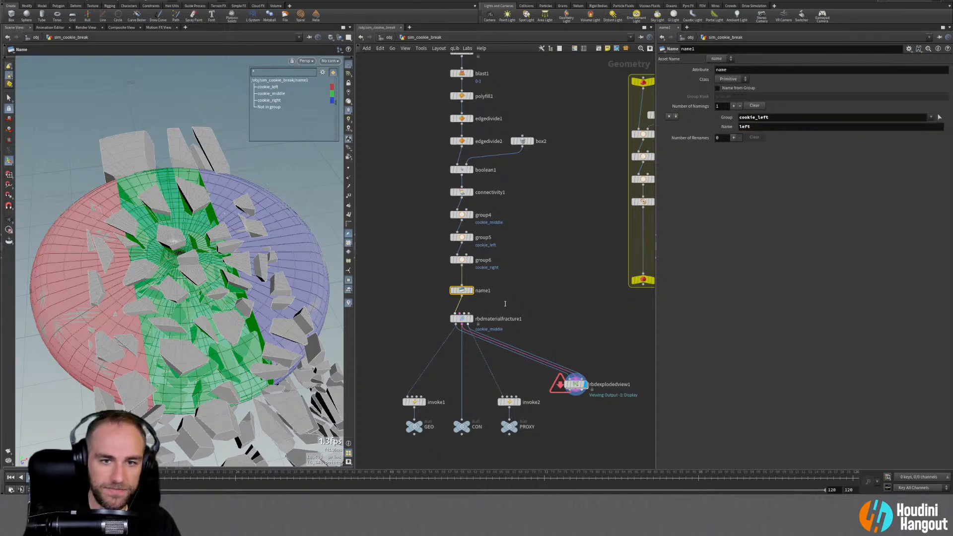
pyautogui.scroll(-4, 258, 258)
pyautogui.keyDown('alt'); pyautogui.moveTo(258, 258); pyautogui.dragTo(174, 272); pyautogui.keyUp('alt')
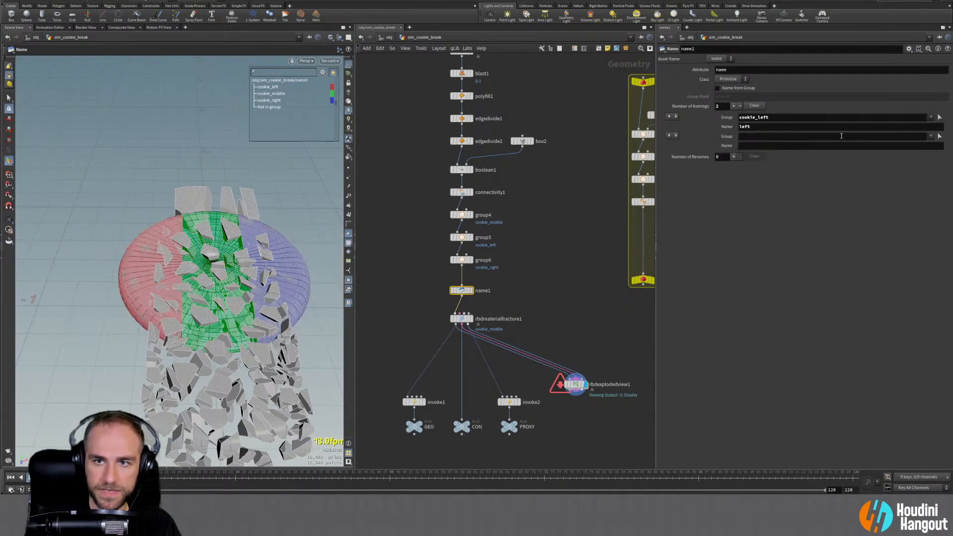
pyautogui.click(931, 137)
pyautogui.click(904, 161)
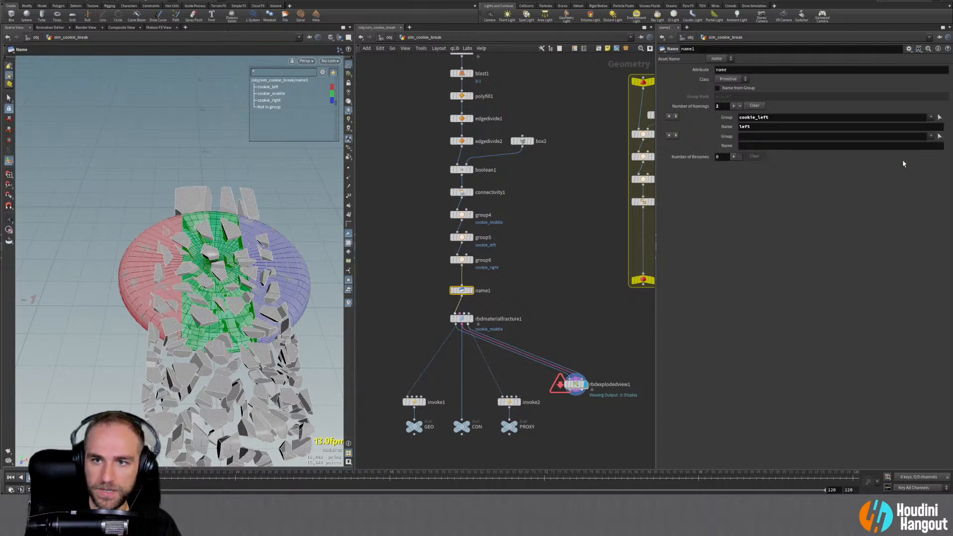
pyautogui.click(757, 146)
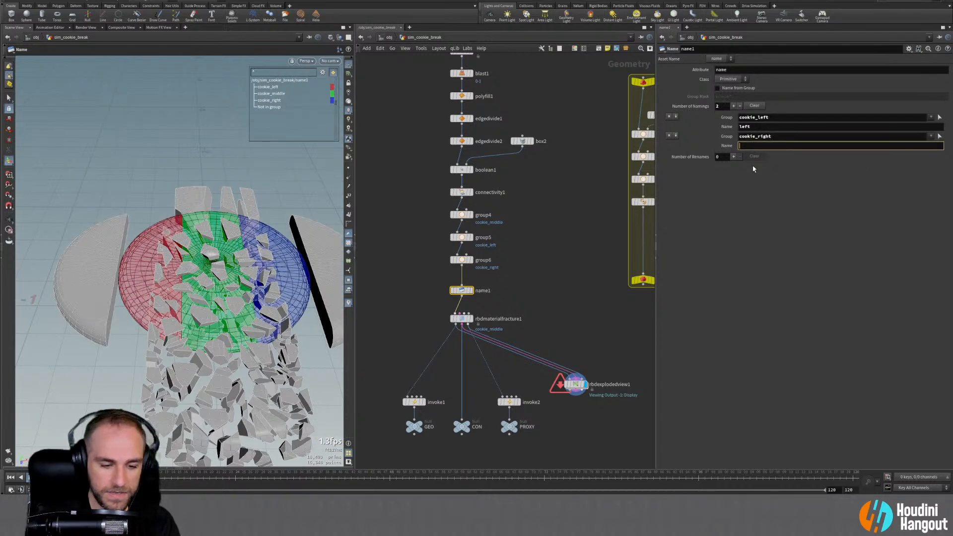
pyautogui.press('Return')
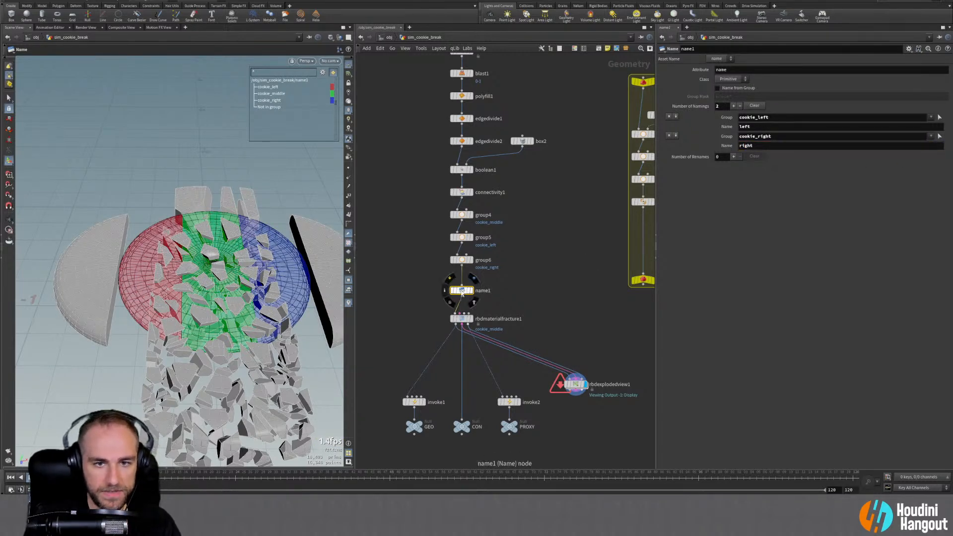
# Move name1 and rbdmaterialfracture1 slightly up and display rbdexplodedview1 to examine the separated sections
pyautogui.moveTo(464, 292); pyautogui.dragTo(464, 286)
pyautogui.moveTo(470, 321); pyautogui.dragTo(471, 314)
pyautogui.click(470, 314)
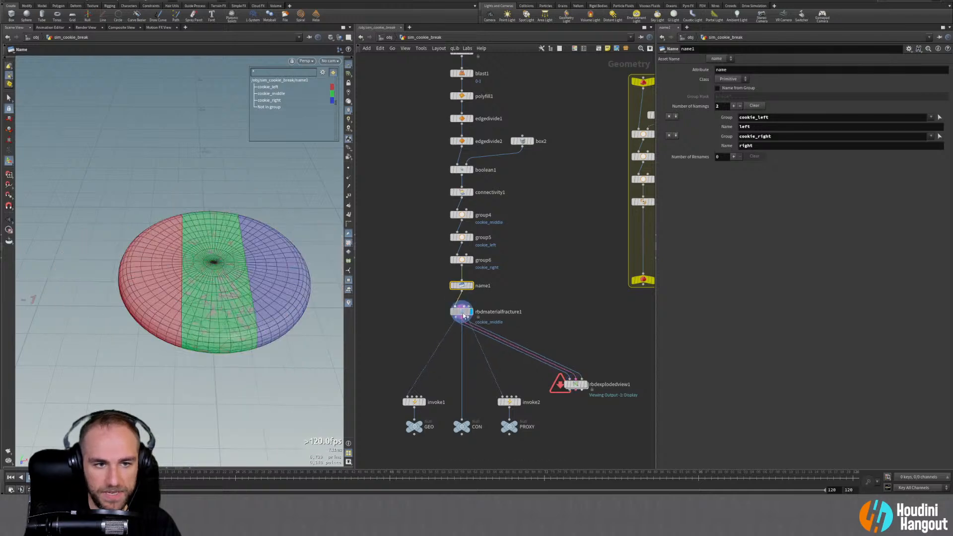
pyautogui.click(573, 384)
pyautogui.keyDown('alt'); pyautogui.moveTo(270, 263); pyautogui.dragTo(124, 260); pyautogui.keyUp('alt')
pyautogui.press('Return')
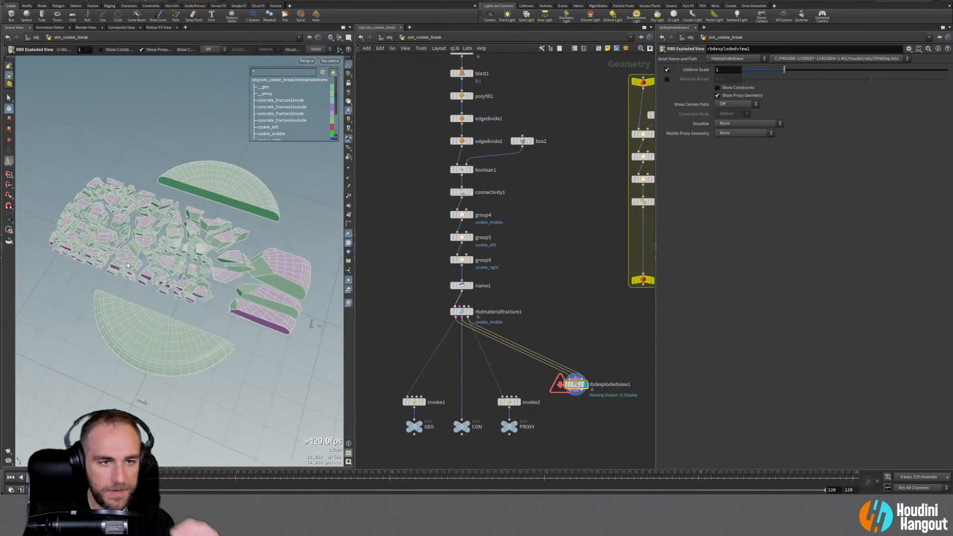
# Set rbdmaterialfracture1's scatter seed to 3.14 and inspect the new distribution of pieces
pyautogui.click(461, 311)
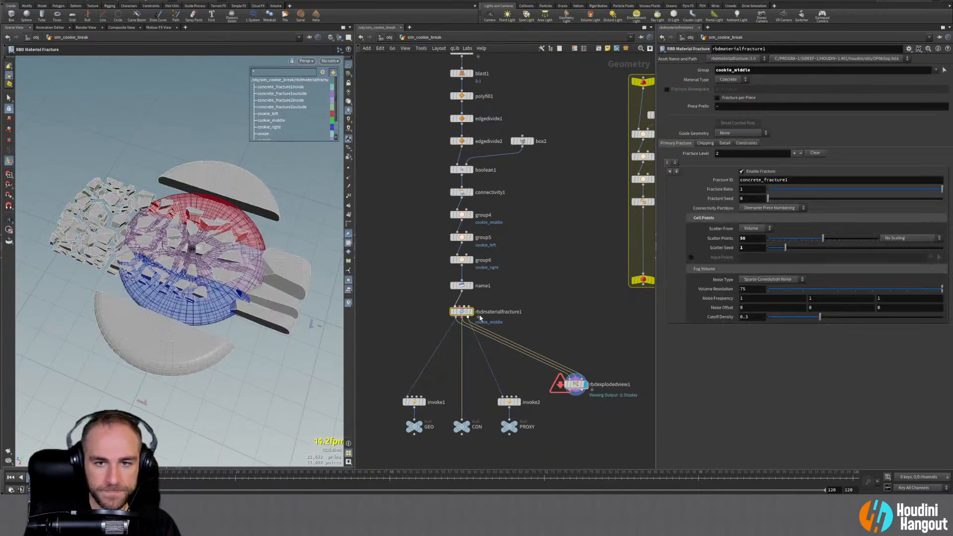
pyautogui.moveTo(771, 248); pyautogui.dragTo(821, 250)
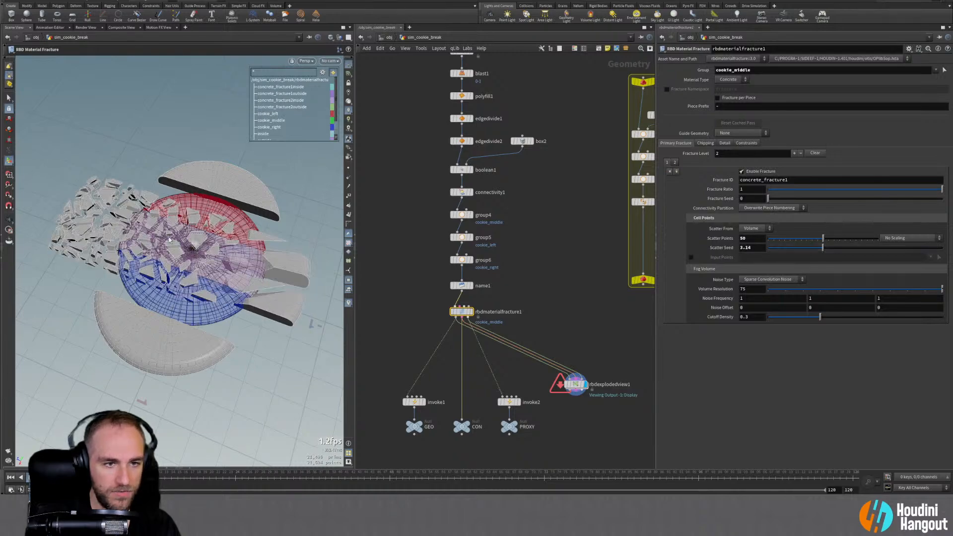
pyautogui.moveTo(102, 231); pyautogui.dragTo(188, 204)
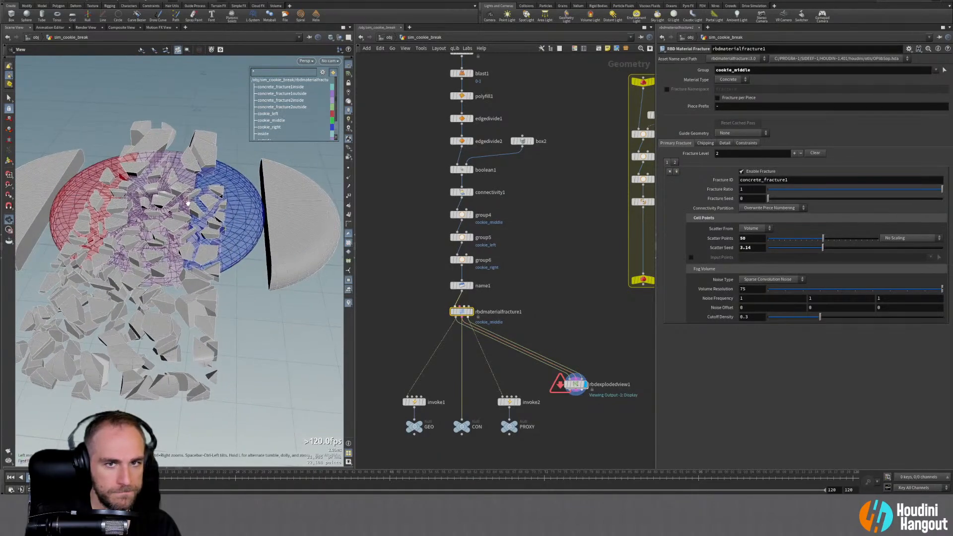
# Bypass edgedivide1 and edgedivide2 and examine the exploded cookie from several angles
pyautogui.moveTo(418, 108); pyautogui.dragTo(471, 144)
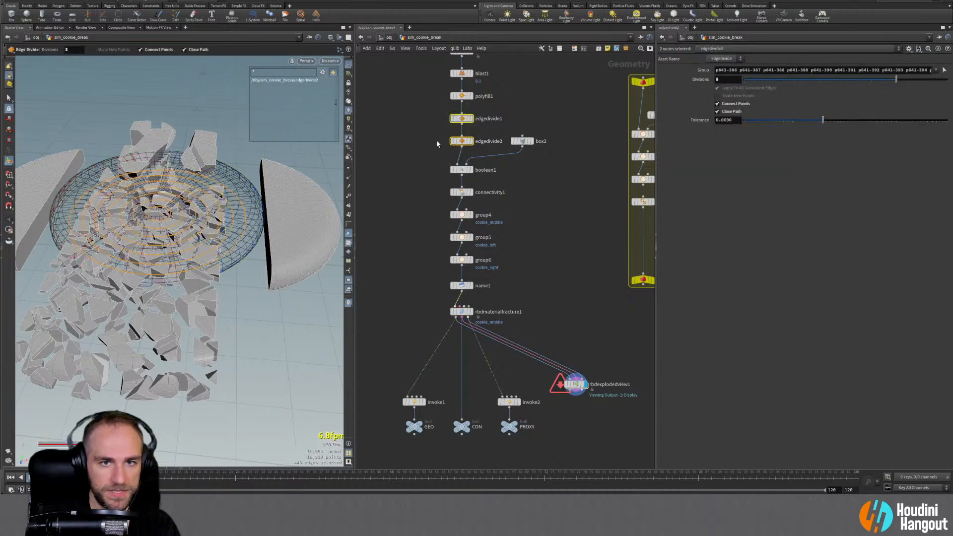
pyautogui.press('q')
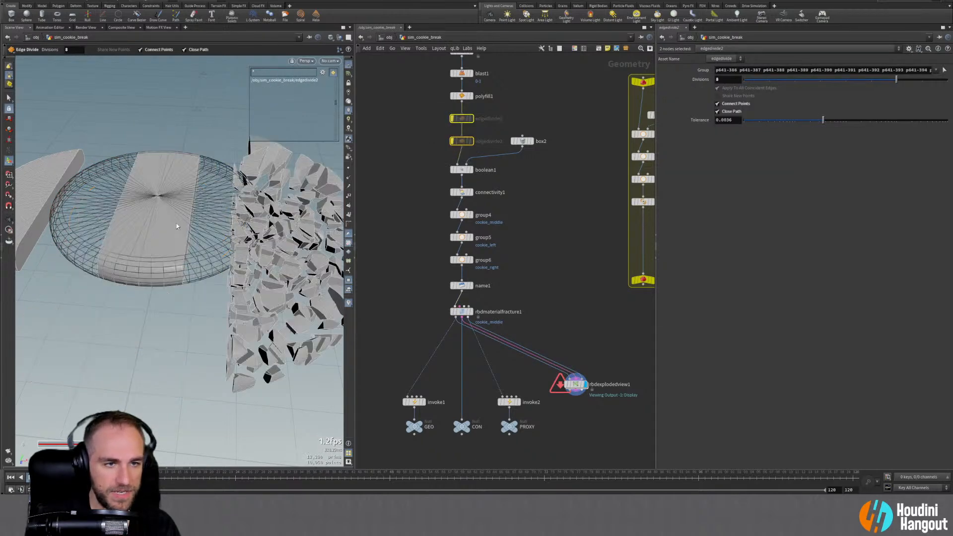
pyautogui.keyDown('alt'); pyautogui.moveTo(274, 212); pyautogui.dragTo(207, 244); pyautogui.keyUp('alt')
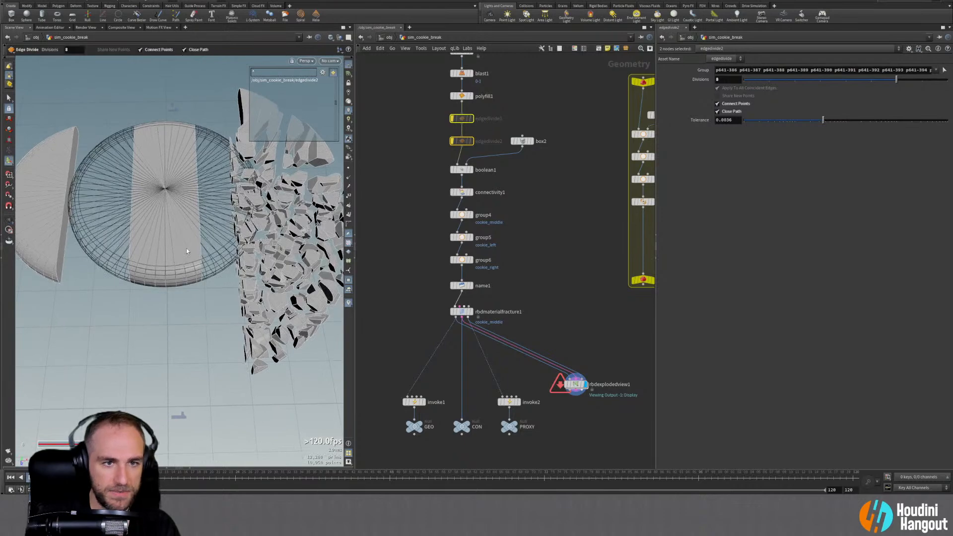
pyautogui.keyDown('alt'); pyautogui.moveTo(187, 253); pyautogui.dragTo(224, 209, button='right'); pyautogui.keyUp('alt')
pyautogui.keyDown('alt'); pyautogui.moveTo(224, 209); pyautogui.dragTo(193, 184); pyautogui.keyUp('alt')
pyautogui.keyDown('alt'); pyautogui.moveTo(194, 183); pyautogui.dragTo(171, 223, button='right'); pyautogui.keyUp('alt')
pyautogui.keyDown('alt'); pyautogui.moveTo(171, 224); pyautogui.dragTo(229, 250); pyautogui.keyUp('alt')
pyautogui.click(460, 214)
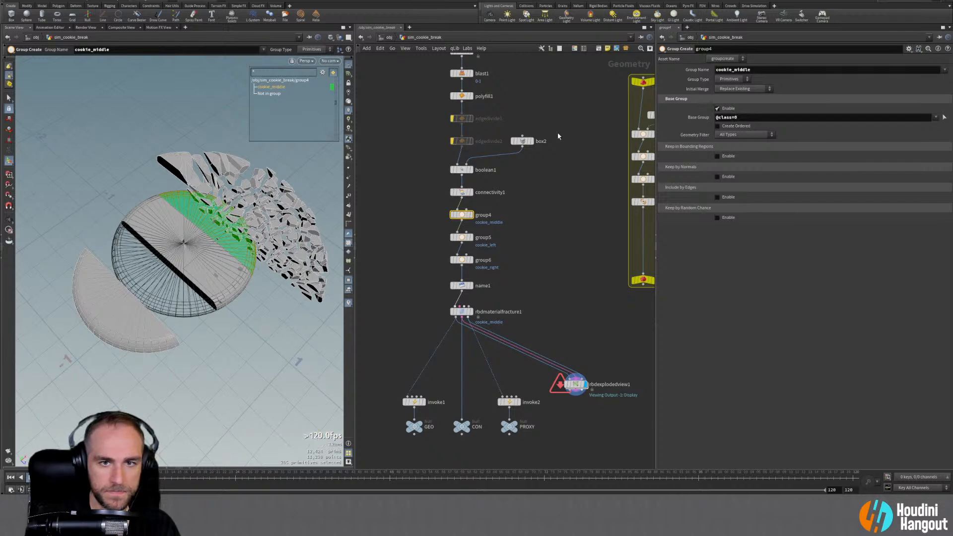
pyautogui.press('BackSpace')
pyautogui.write('1')
pyautogui.press('Return')
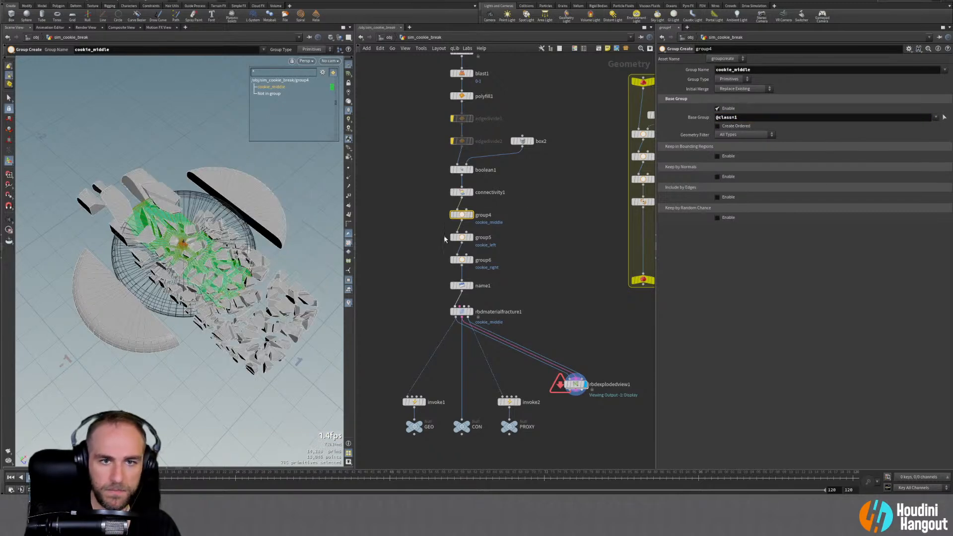
pyautogui.click(464, 261)
pyautogui.doubleClick(736, 117)
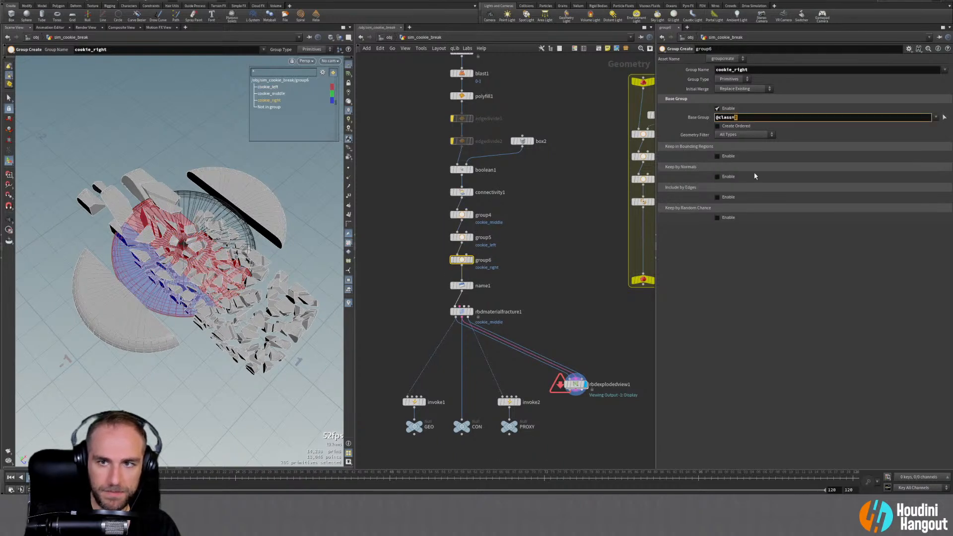
pyautogui.write('0')
pyautogui.press('Return')
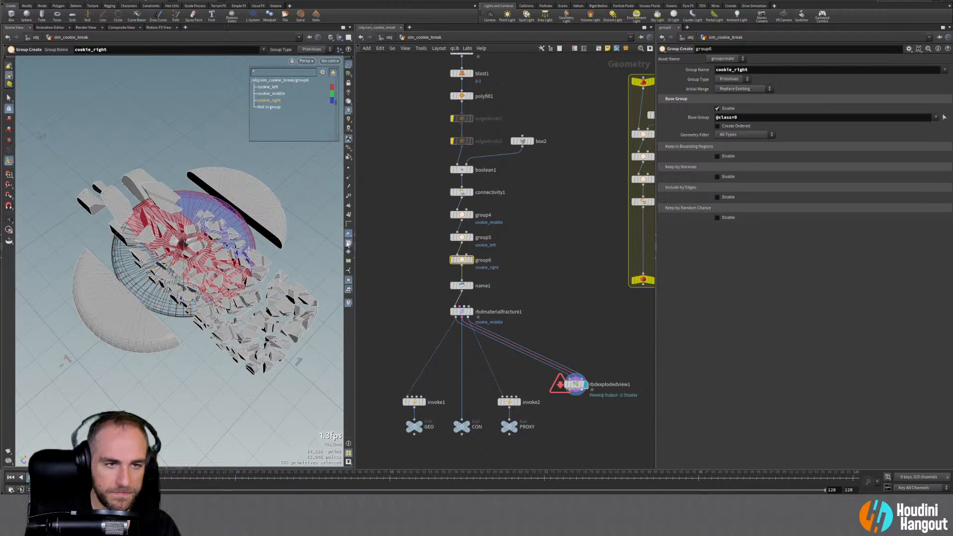
pyautogui.click(465, 263)
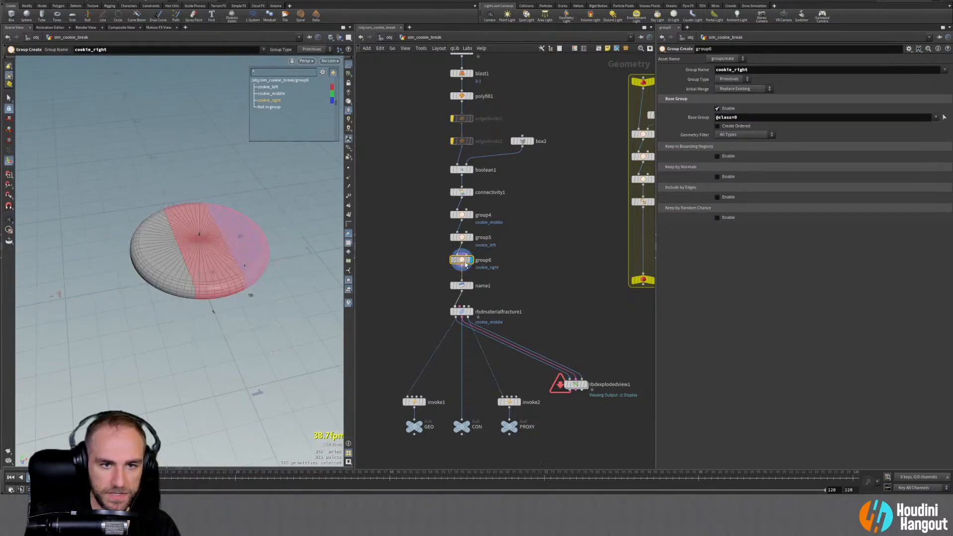
pyautogui.click(274, 100)
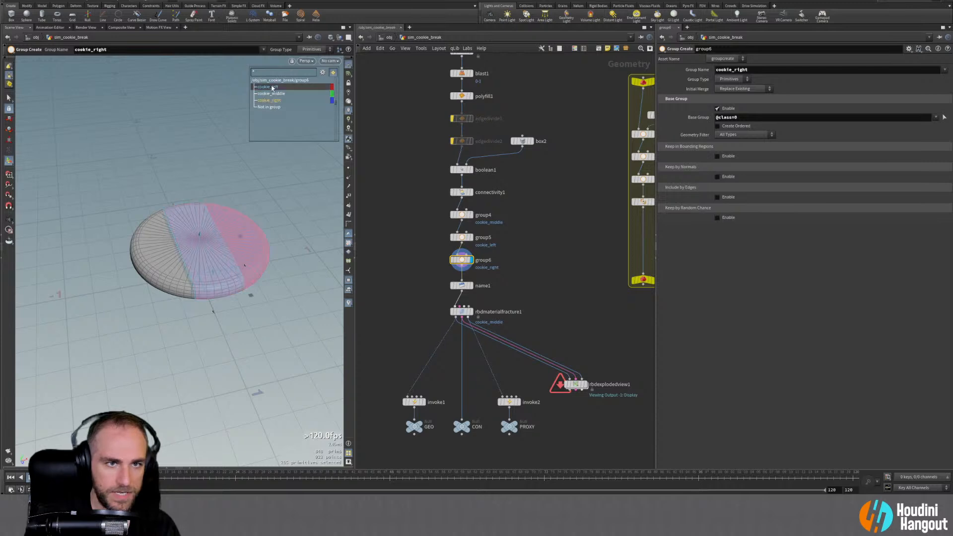
pyautogui.click(464, 237)
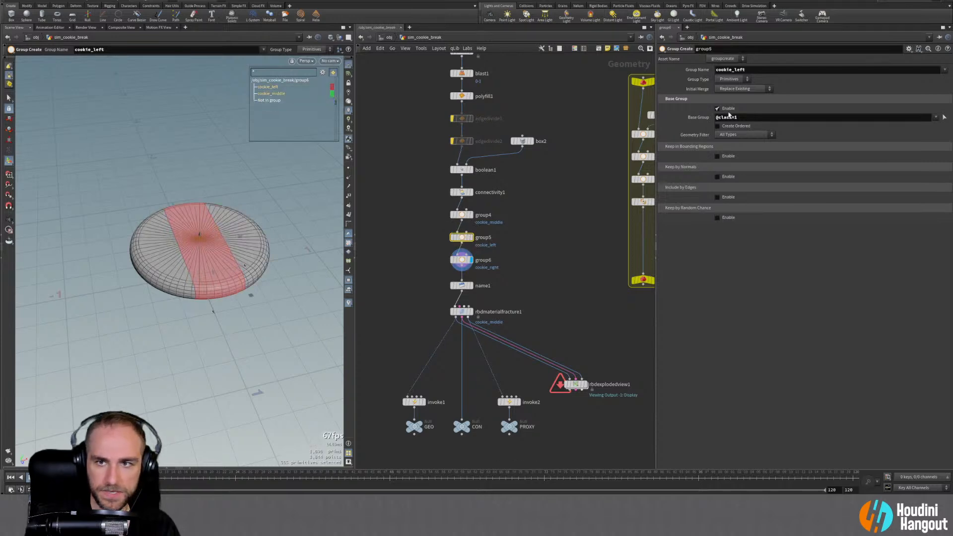
pyautogui.click(464, 215)
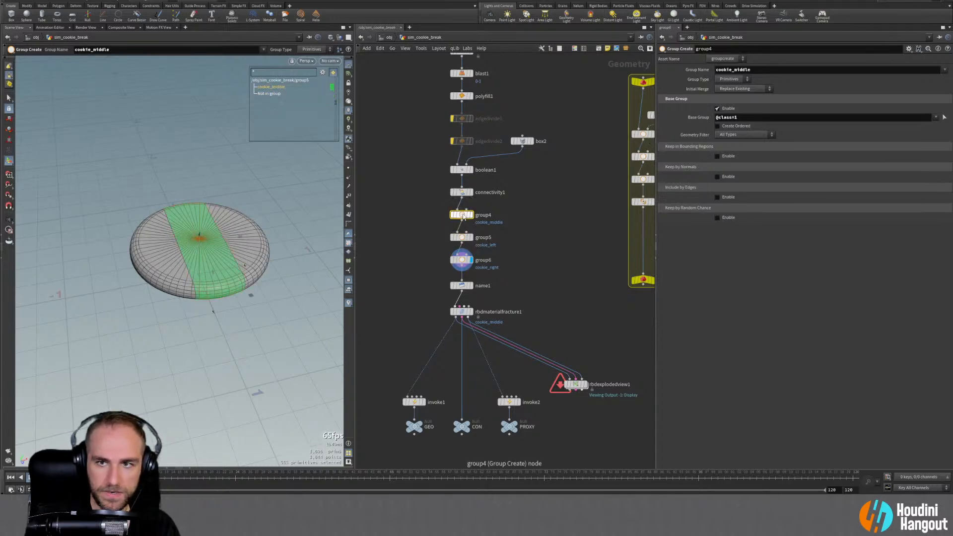
pyautogui.click(464, 237)
pyautogui.click(734, 117)
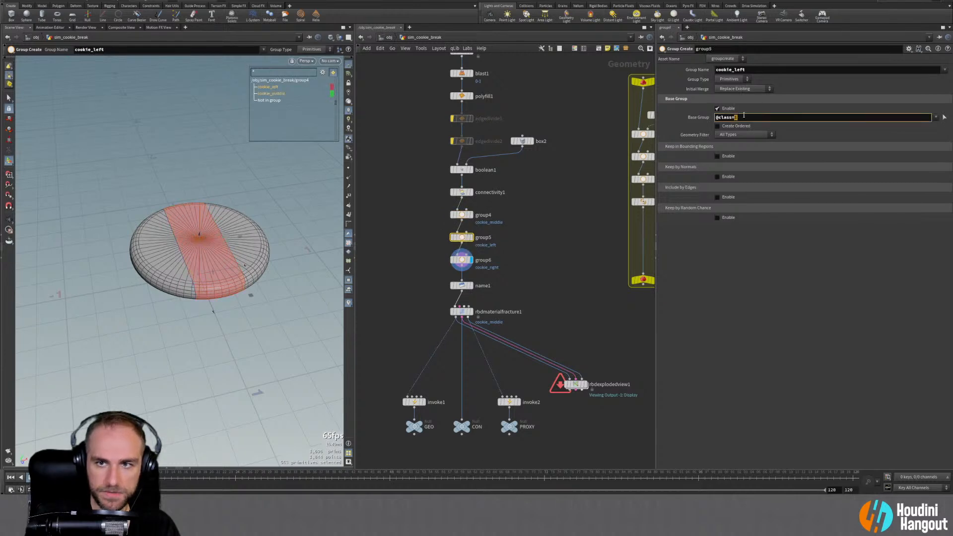
pyautogui.press('BackSpace')
pyautogui.write('2')
pyautogui.press('Return')
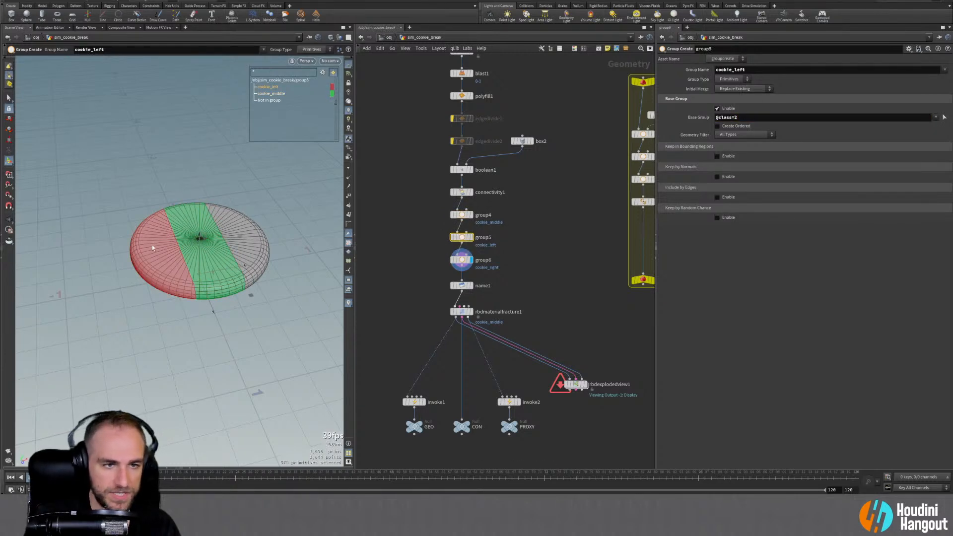
# Display rbdexplodedview1 and examine the separated left, middle and right cookie sections
pyautogui.click(462, 311)
pyautogui.moveTo(216, 232)
pyautogui.keyDown('alt'); pyautogui.mouseDown()
pyautogui.moveTo(212, 263)
pyautogui.moveTo(285, 224)
pyautogui.moveTo(264, 246)
pyautogui.moveTo(209, 228)
pyautogui.mouseUp(); pyautogui.keyUp('alt')
pyautogui.click(585, 386)
pyautogui.click(578, 385)
pyautogui.press('Return')
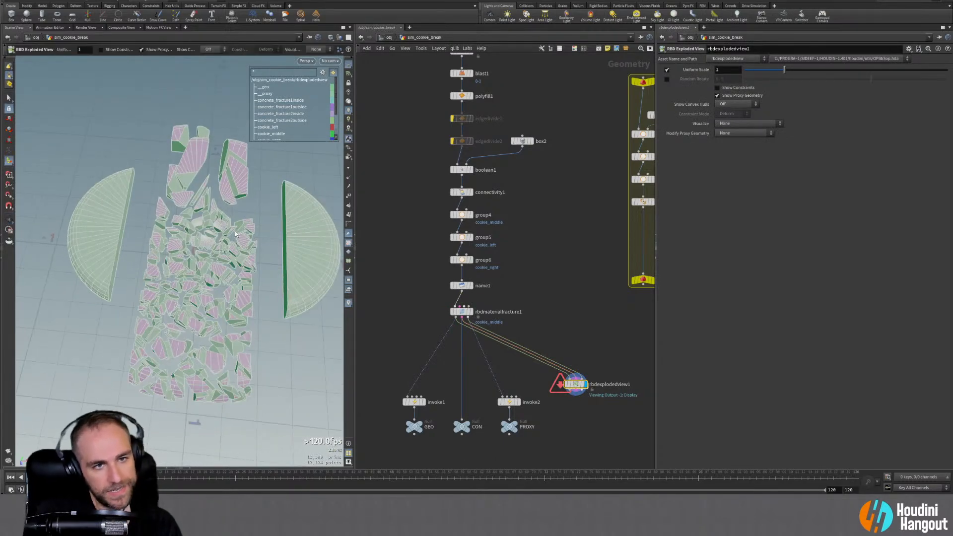
# Raise the fog volume resolution of rbdmaterialfracture1's first fracture level to 150, and finally to 300
pyautogui.click(469, 312)
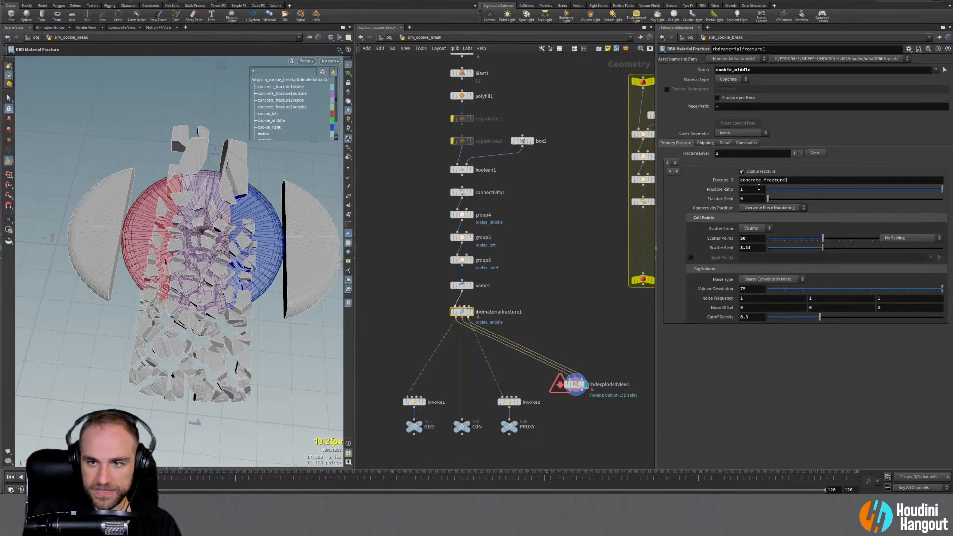
pyautogui.click(748, 288)
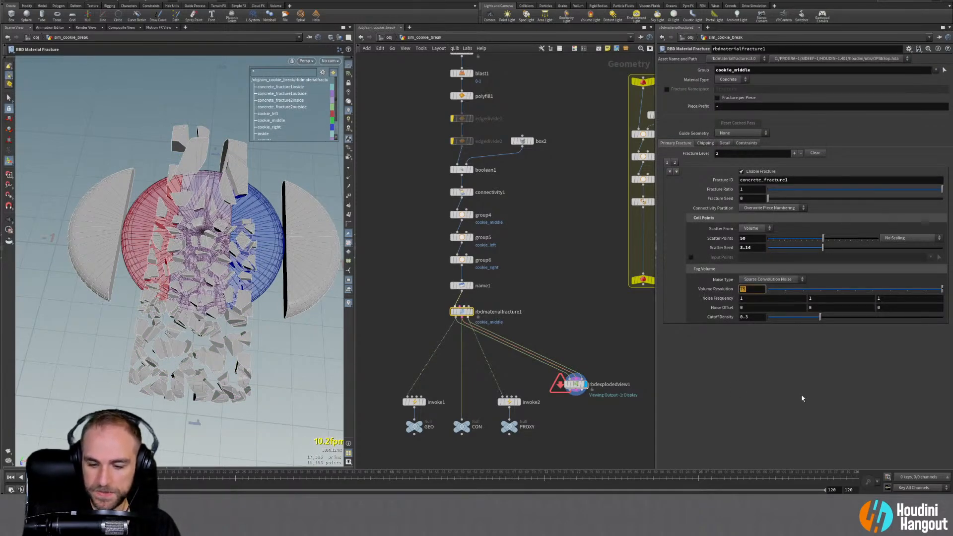
pyautogui.write('150')
pyautogui.press('Return')
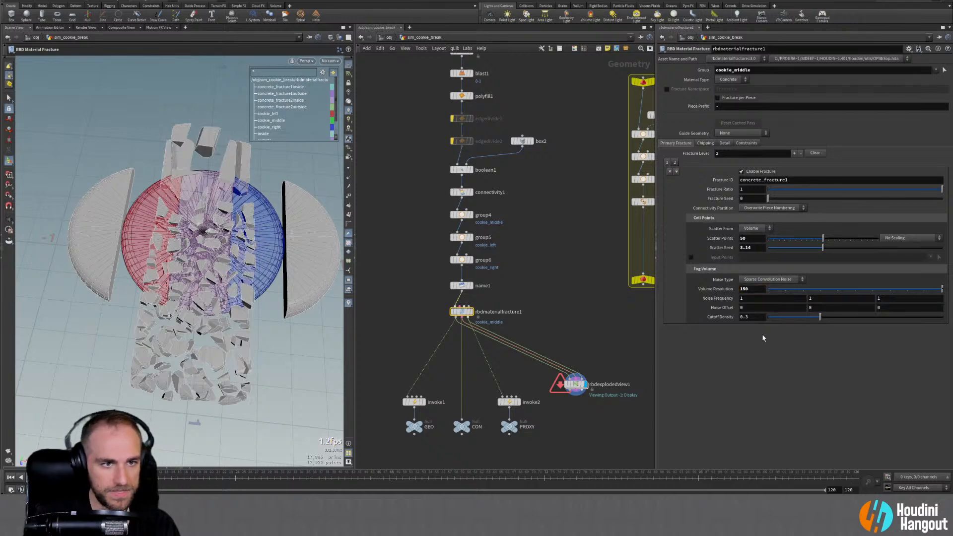
pyautogui.click(749, 288)
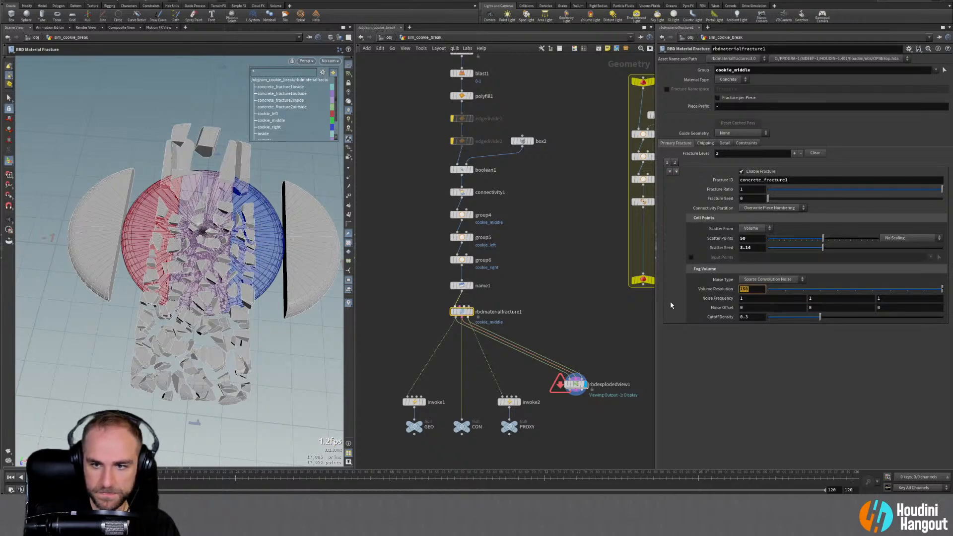
pyautogui.write('300')
pyautogui.press('Return')
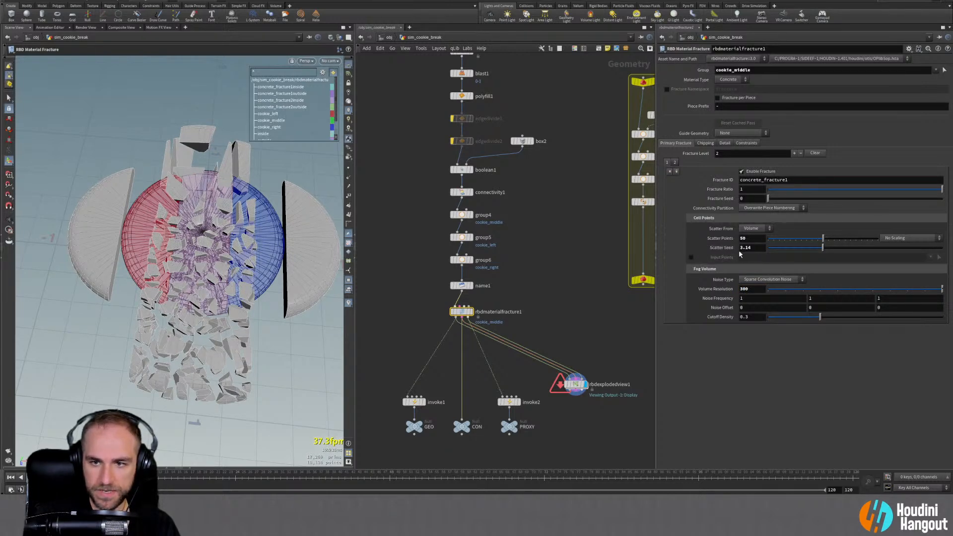
# Reset the scatter seed to 0, try a fracture seed of 2.05 on concrete_fracture1 and undo the fracture seed change
pyautogui.hotkey('ctrl', 'z')
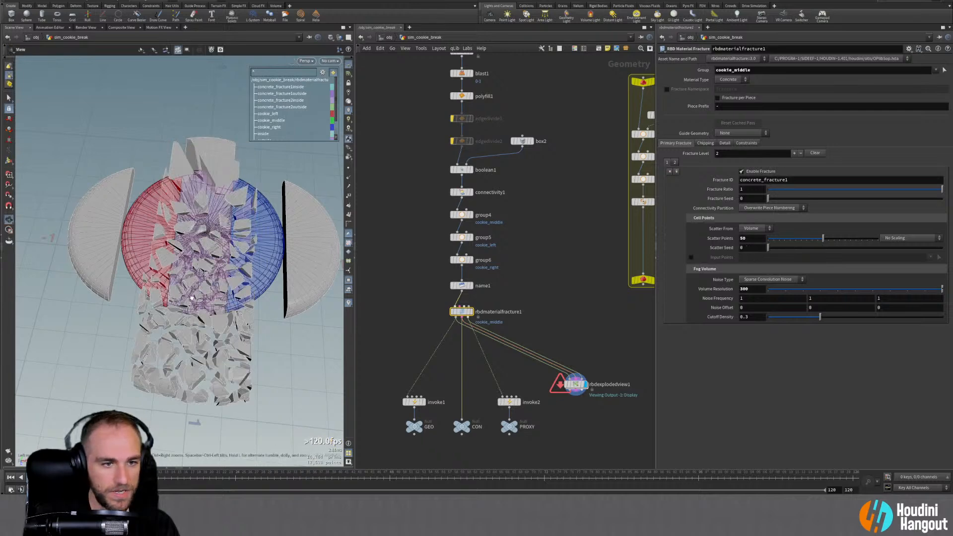
pyautogui.keyDown('alt'); pyautogui.moveTo(171, 324); pyautogui.dragTo(186, 273); pyautogui.keyUp('alt')
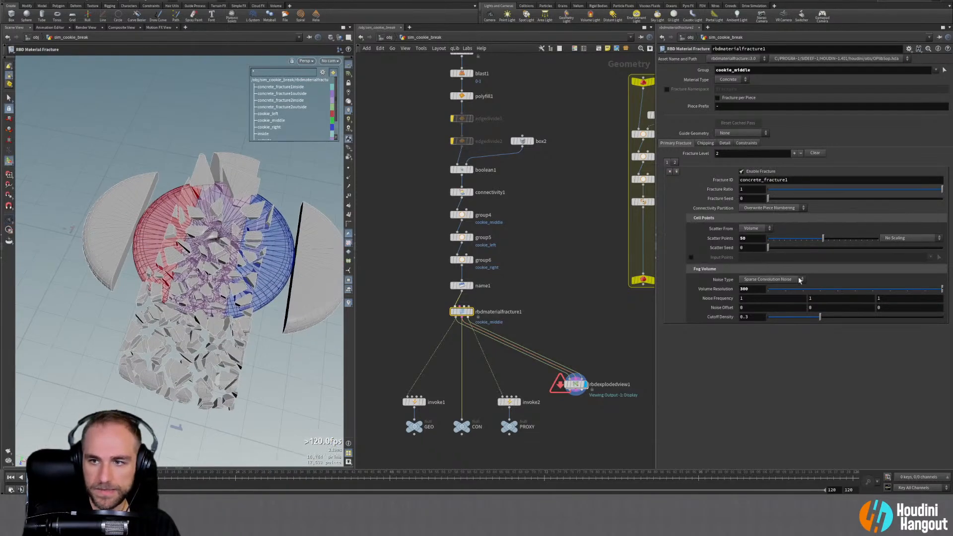
pyautogui.click(754, 229)
pyautogui.click(809, 229)
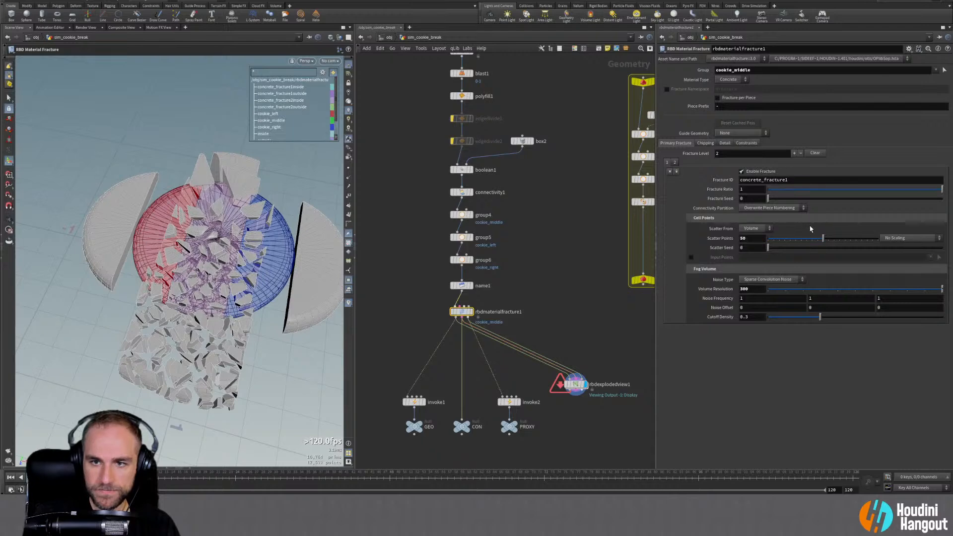
pyautogui.moveTo(768, 199); pyautogui.dragTo(805, 198)
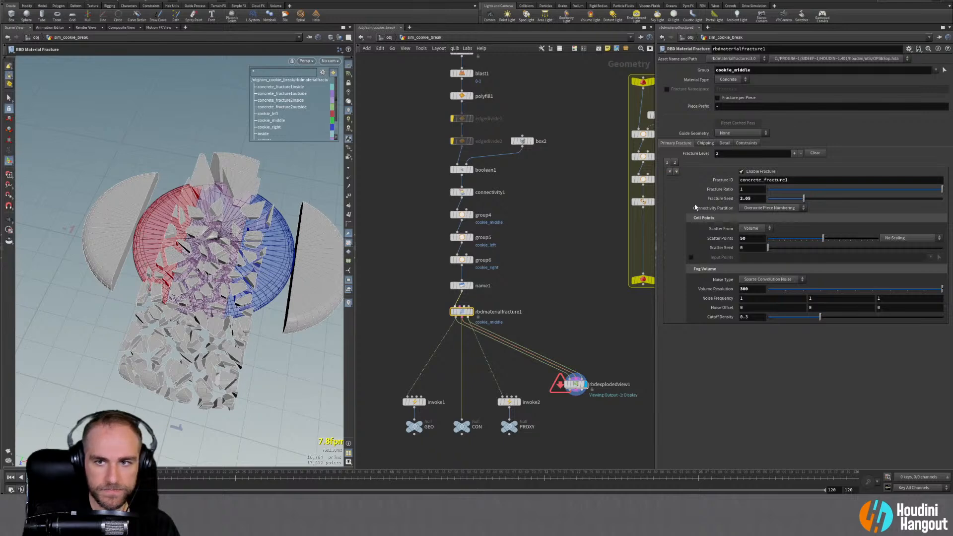
pyautogui.hotkey('ctrl', 'z')
# Try scatter seeds of 0.94 and 2.86 on concrete_fracture1, viewing the exploded pieces from another angle
pyautogui.moveTo(778, 249); pyautogui.dragTo(785, 248)
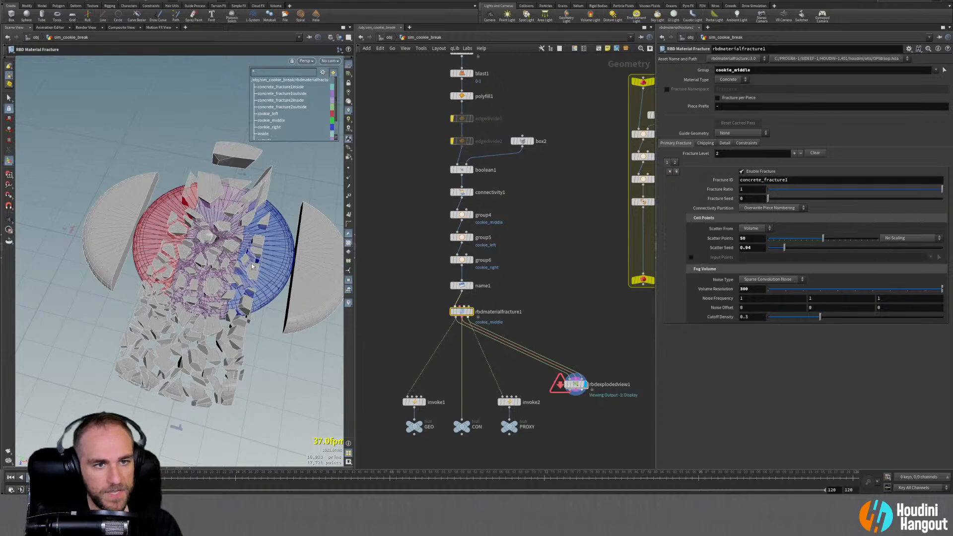
pyautogui.keyDown('alt'); pyautogui.moveTo(201, 265); pyautogui.dragTo(326, 238); pyautogui.keyUp('alt')
pyautogui.click(818, 248)
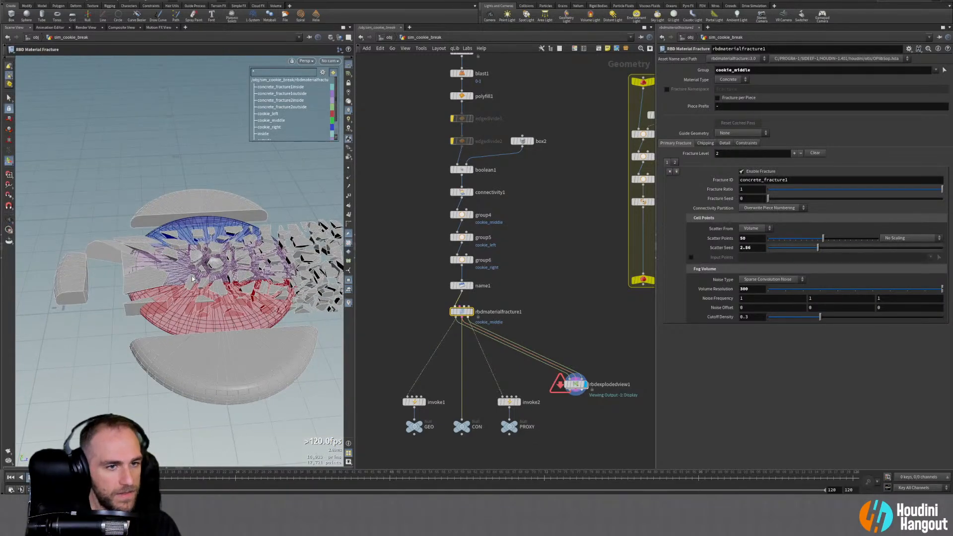
# Disable fracturing for the second level, concrete_fracture2, and return to the settings of concrete_fracture1
pyautogui.click(676, 163)
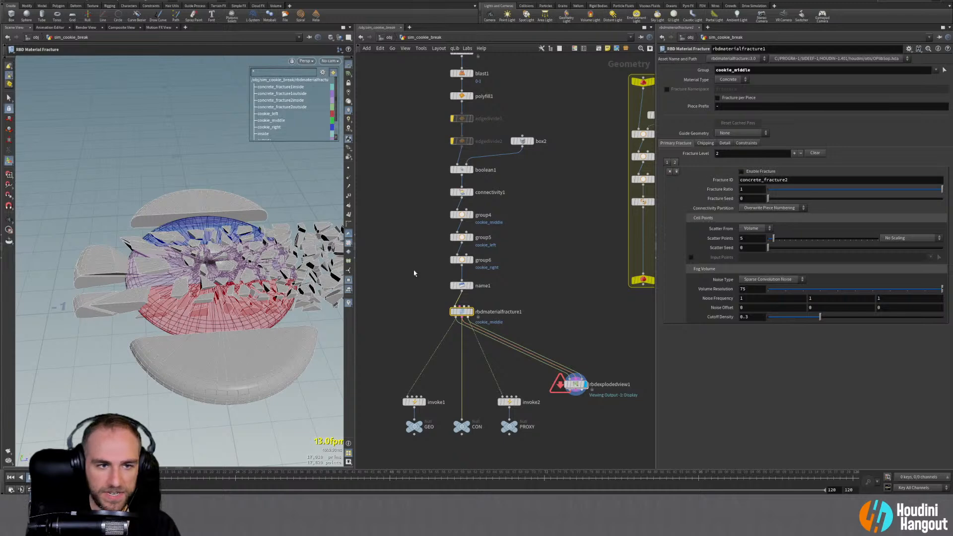
pyautogui.moveTo(231, 279)
pyautogui.keyDown('alt'); pyautogui.mouseDown(button='middle')
pyautogui.moveTo(211, 286)
pyautogui.moveTo(228, 286)
pyautogui.mouseUp(button='middle'); pyautogui.keyUp('alt')
pyautogui.click(667, 163)
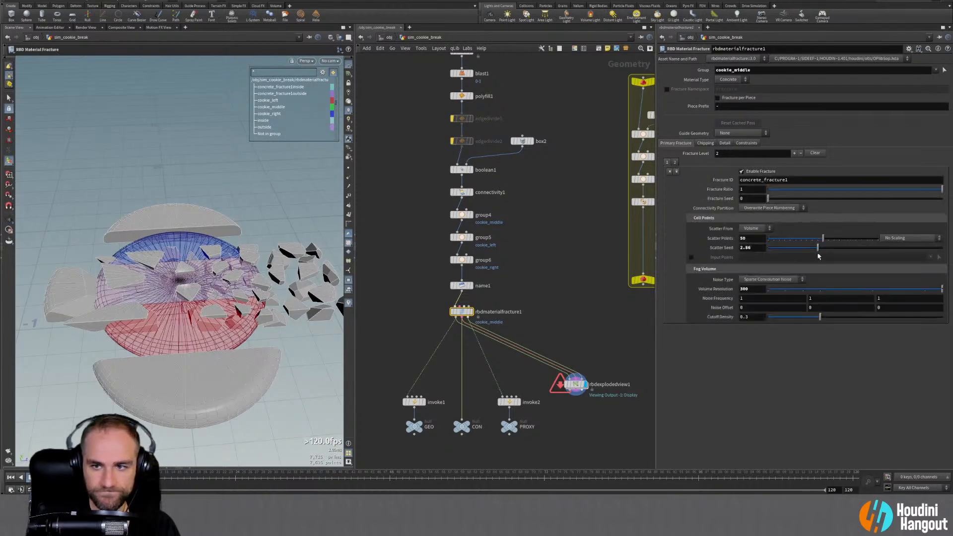
# Try several scatter seeds for concrete_fracture1, settle on 8.46 and inspect the larger middle pieces
pyautogui.moveTo(818, 256); pyautogui.dragTo(783, 251)
pyautogui.click(874, 248)
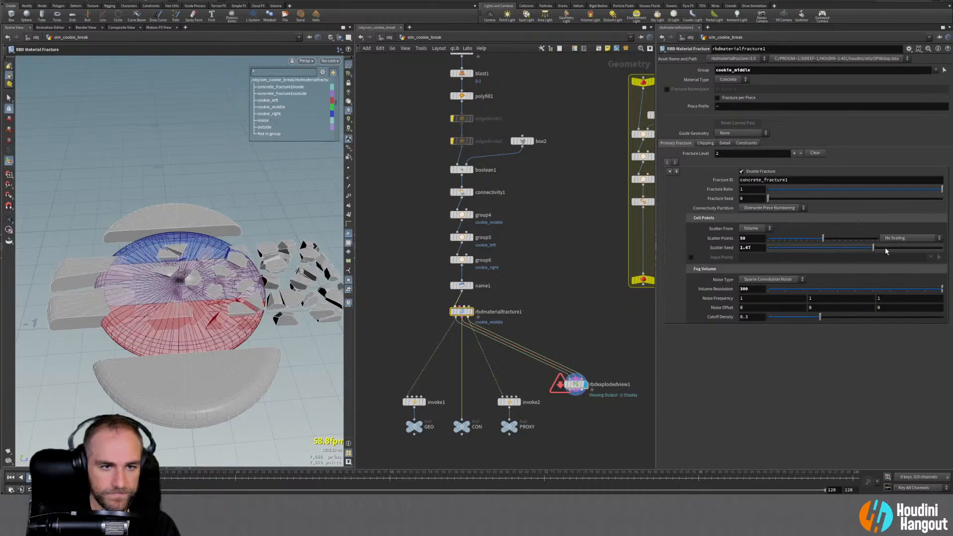
pyautogui.moveTo(886, 251); pyautogui.dragTo(916, 255)
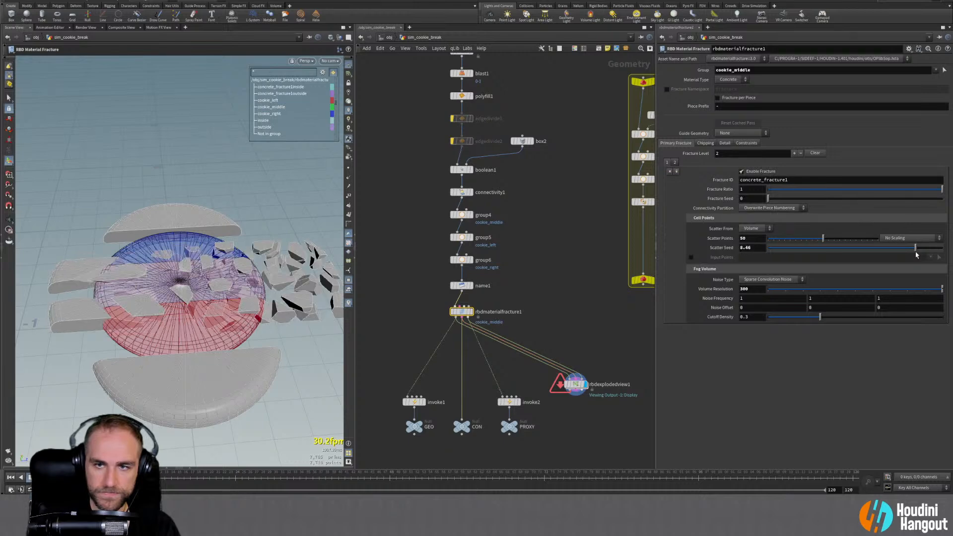
pyautogui.keyDown('alt'); pyautogui.moveTo(288, 283); pyautogui.dragTo(129, 270); pyautogui.keyUp('alt')
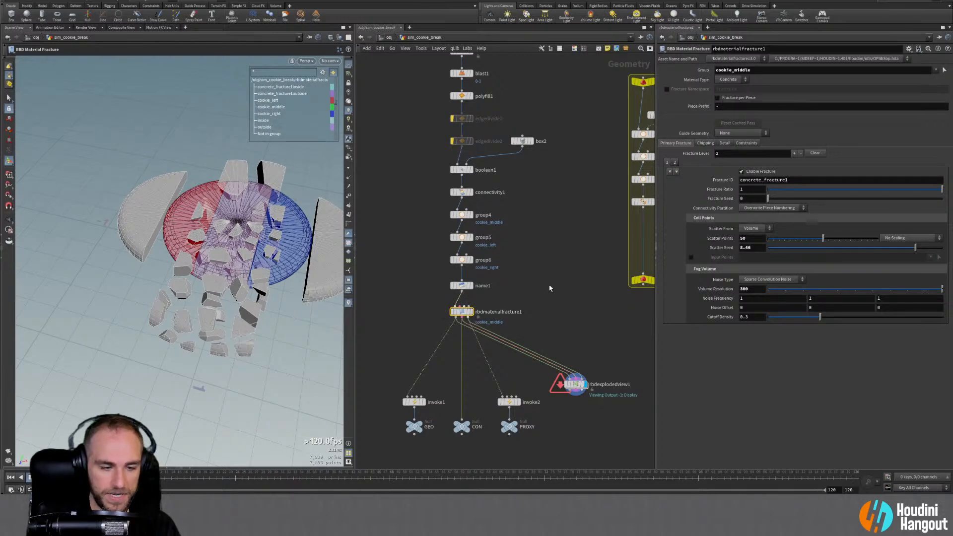
# Add a Blast node beside the main chain, fed by name1
pyautogui.press('Tab')
pyautogui.write('b')
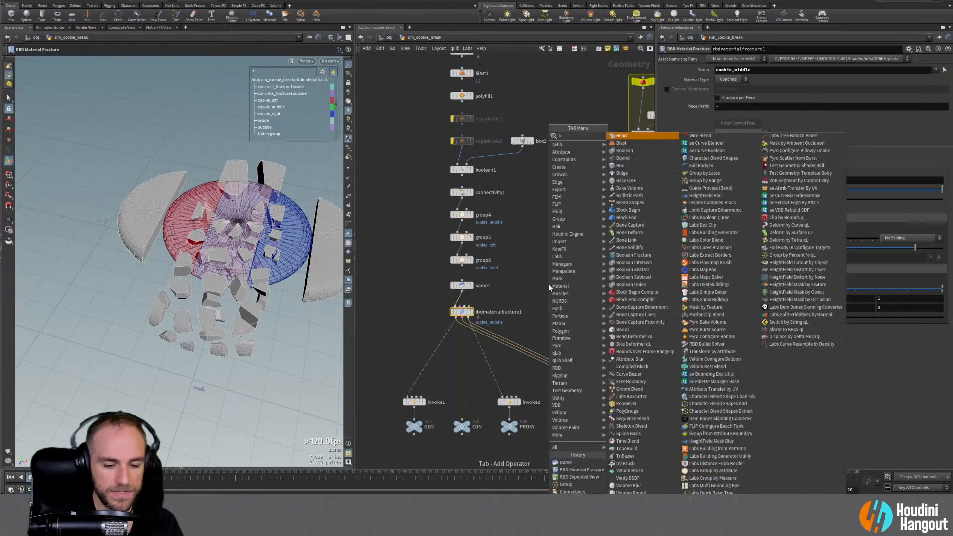
pyautogui.write('last')
pyautogui.press('Return')
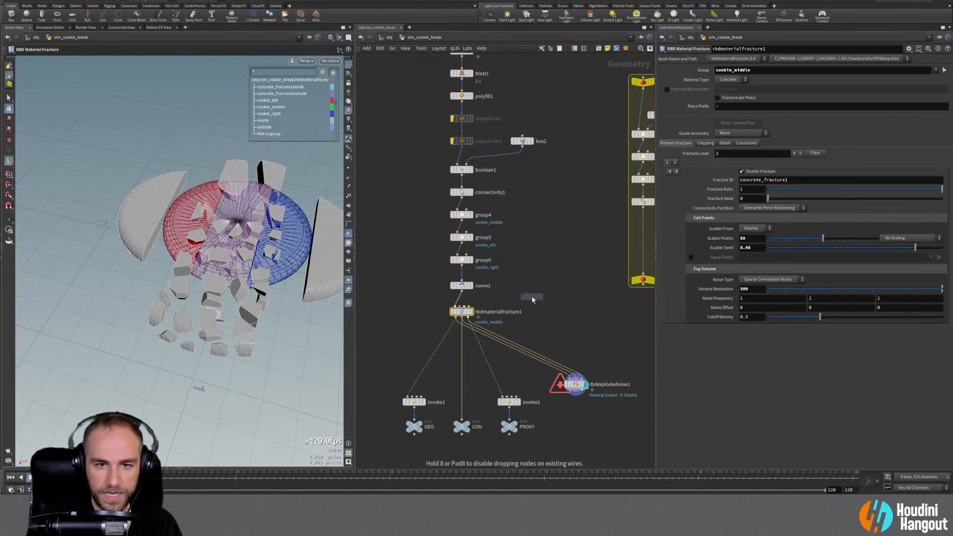
pyautogui.click(532, 299)
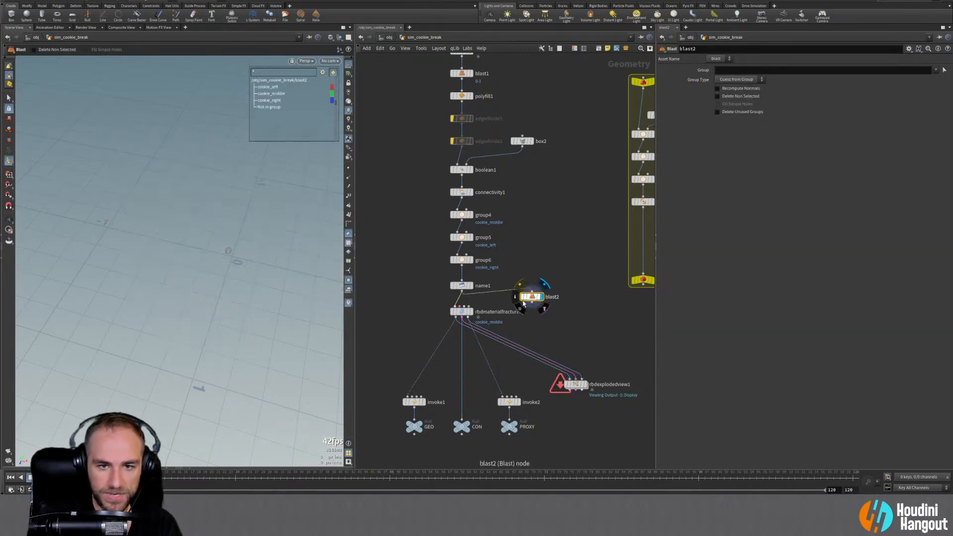
# Move rbdmaterialfracture1 slightly down, connect blast2 to its fourth input for extra Voronoi points, and place blast2 closer to the chain
pyautogui.moveTo(523, 301); pyautogui.dragTo(458, 326)
pyautogui.click(471, 312)
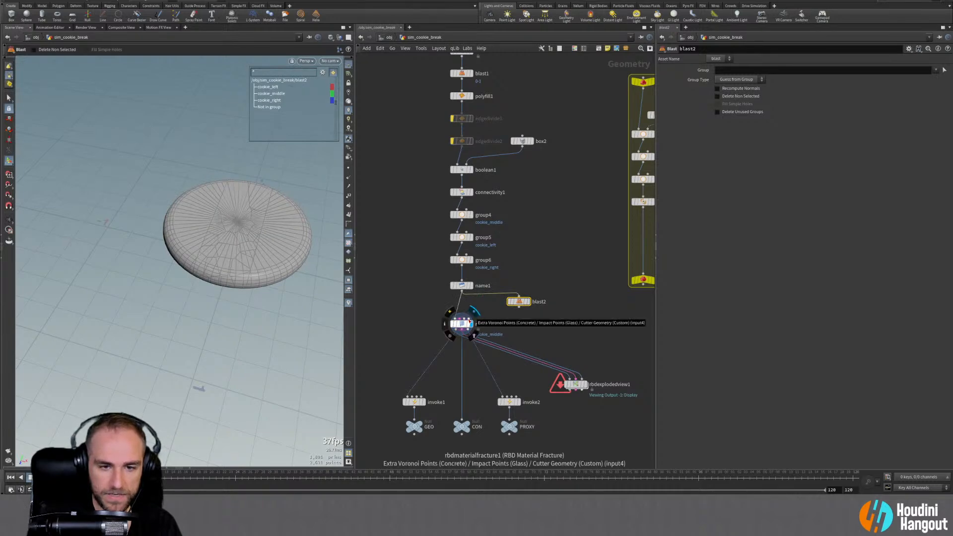
pyautogui.click(469, 322)
pyautogui.click(509, 308)
pyautogui.moveTo(517, 303); pyautogui.dragTo(491, 306)
# Set concrete_fracture1's scatter points to 1 and enable Input Points on rbdmaterialfracture1
pyautogui.click(462, 324)
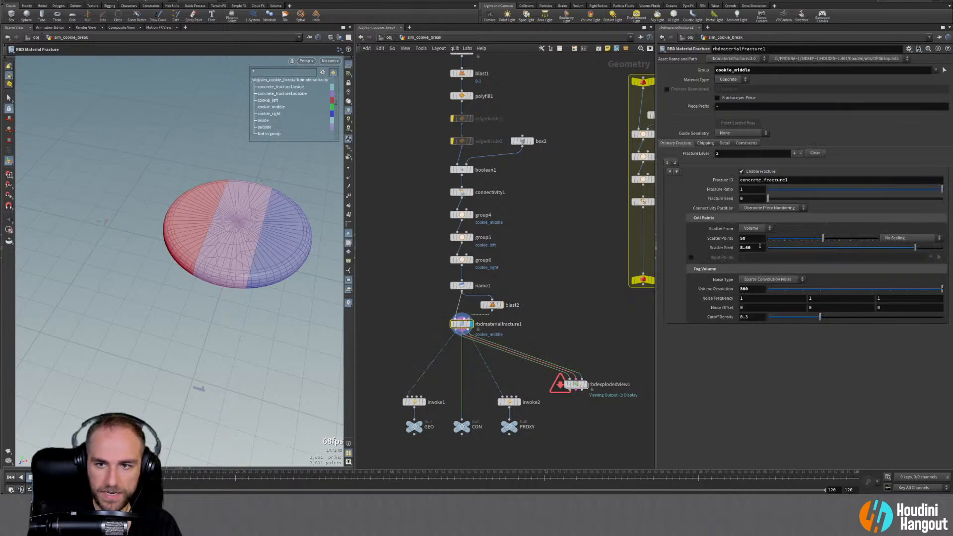
pyautogui.moveTo(754, 240); pyautogui.dragTo(665, 244)
pyautogui.write('1')
pyautogui.press('Return')
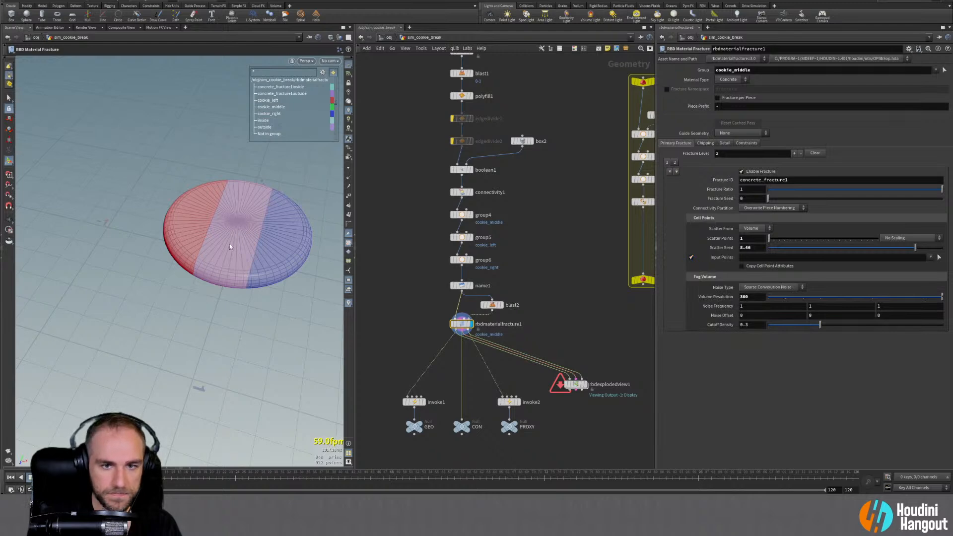
# Display blast2, set its group to cookie_middle and delete the non-selected geometry so only the middle section is kept
pyautogui.moveTo(228, 243)
pyautogui.keyDown('alt'); pyautogui.mouseDown()
pyautogui.moveTo(239, 236)
pyautogui.moveTo(241, 245)
pyautogui.mouseUp(); pyautogui.keyUp('alt')
pyautogui.click(501, 305)
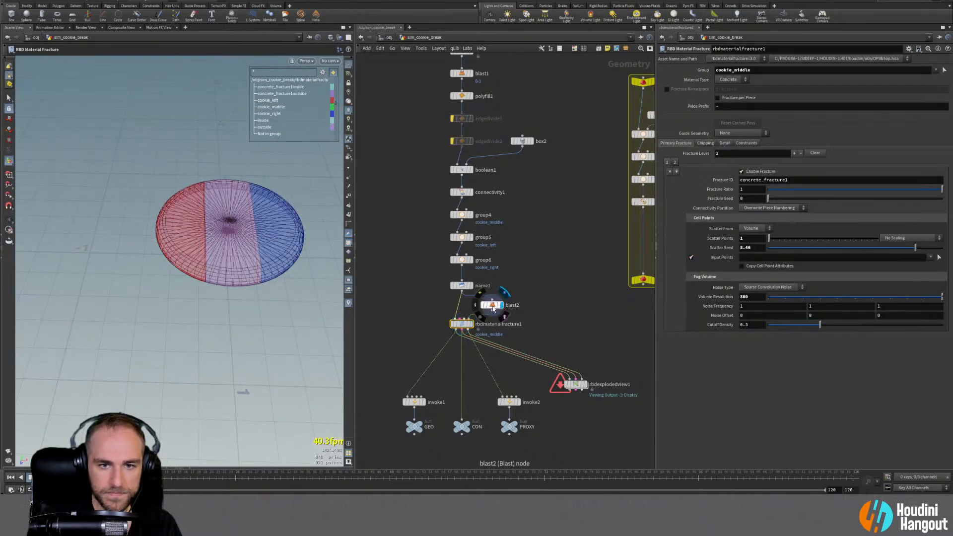
pyautogui.click(492, 306)
pyautogui.click(936, 70)
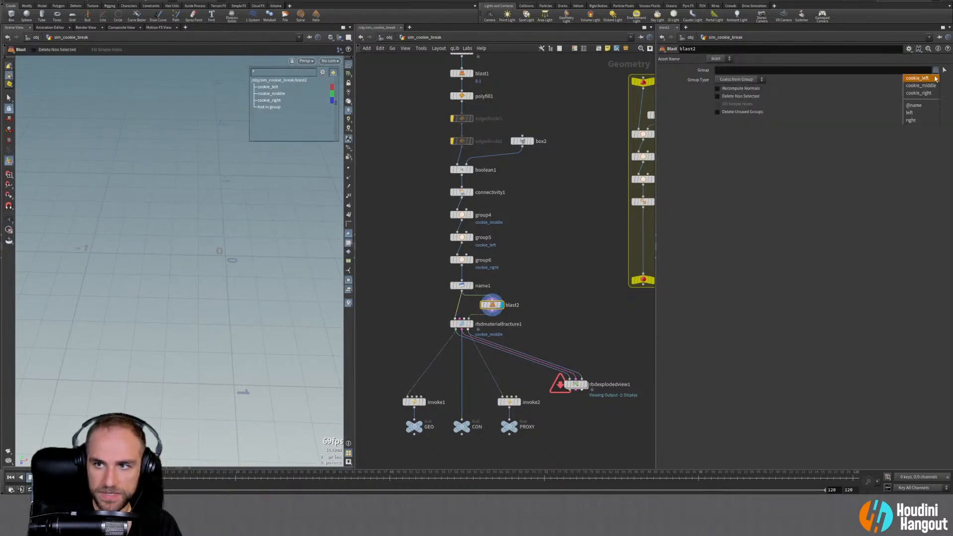
pyautogui.click(919, 94)
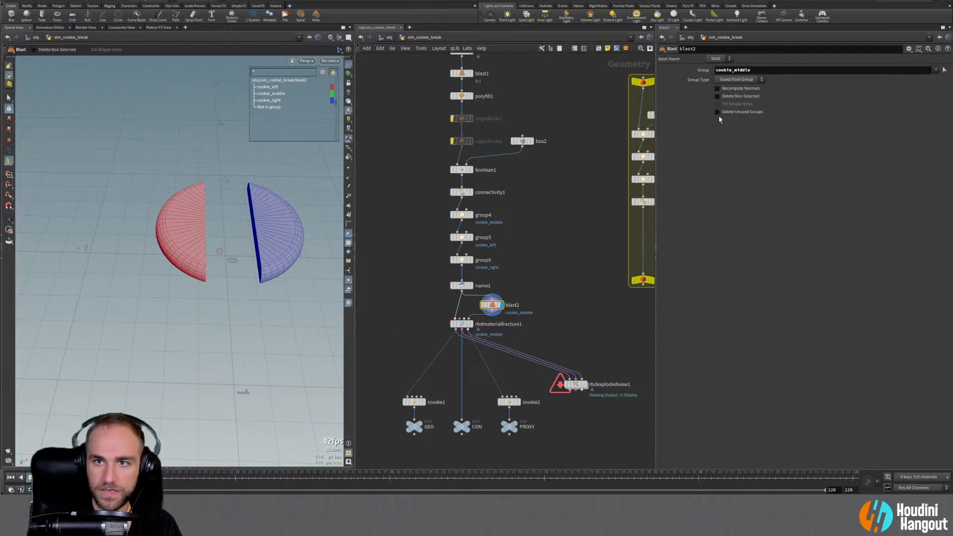
pyautogui.click(716, 96)
# Move rbdmaterialfracture1 and all nodes below it further down to free space under blast2, and display rbdmaterialfracture1
pyautogui.moveTo(374, 358); pyautogui.dragTo(381, 320, button='middle')
pyautogui.moveTo(380, 319); pyautogui.dragTo(597, 406)
pyautogui.moveTo(388, 273); pyautogui.dragTo(606, 417)
pyautogui.moveTo(468, 286); pyautogui.dragTo(467, 335)
pyautogui.click(431, 314)
pyautogui.click(478, 334)
pyautogui.click(465, 335)
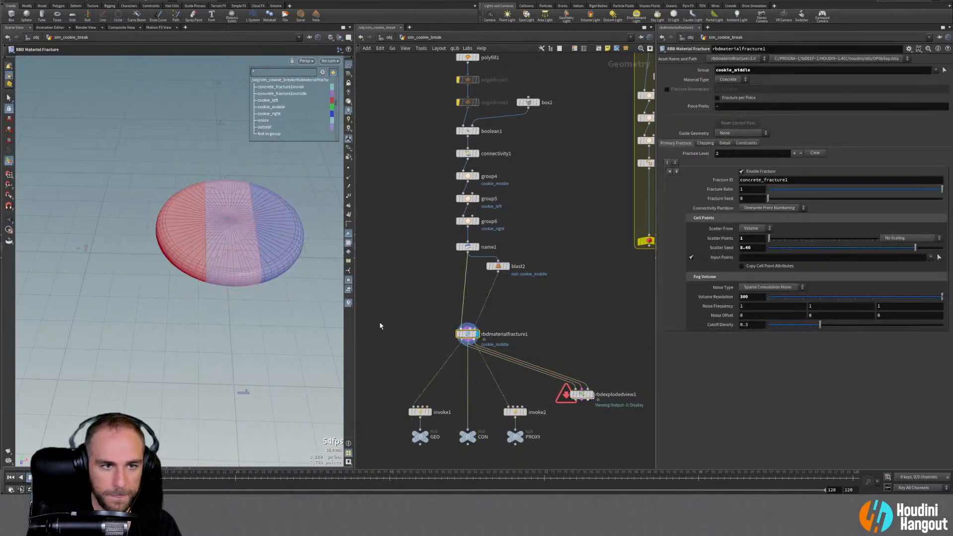
# Move blast2 slightly down and insert an ae Volume Scatter node on the wire between blast2 and rbdmaterialfracture1
pyautogui.scroll(5, 234, 252)
pyautogui.moveTo(502, 269); pyautogui.dragTo(500, 276)
pyautogui.press('Tab')
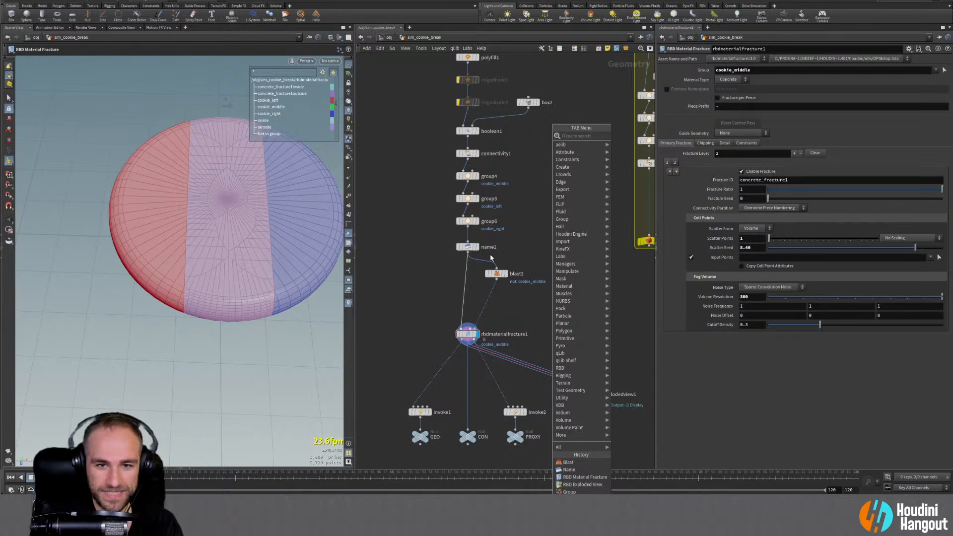
pyautogui.rightClick(526, 301)
pyautogui.write('scatter')
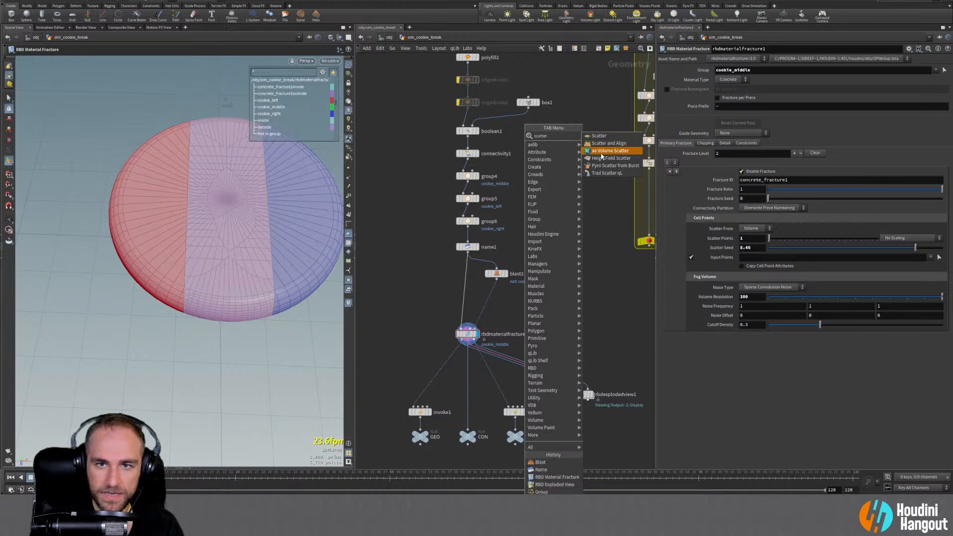
pyautogui.click(611, 151)
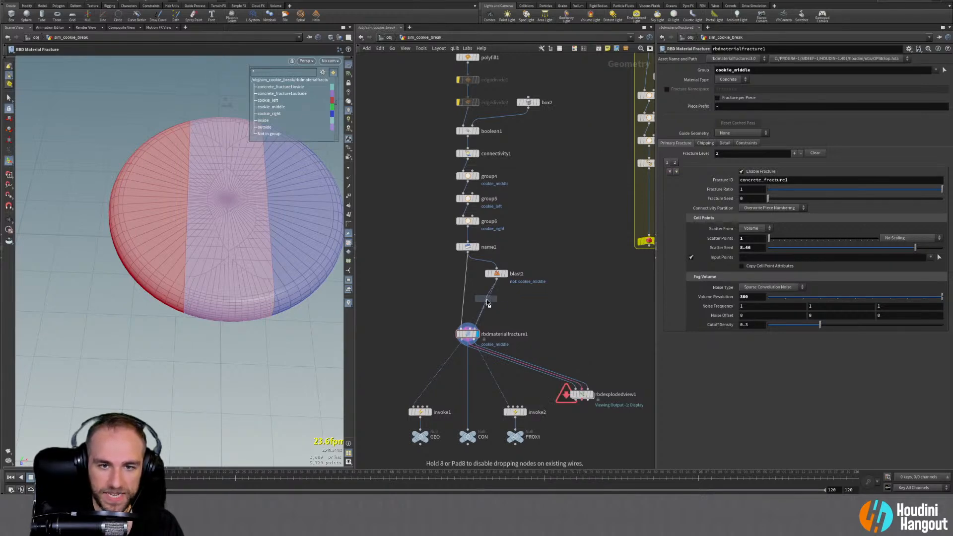
pyautogui.click(502, 320)
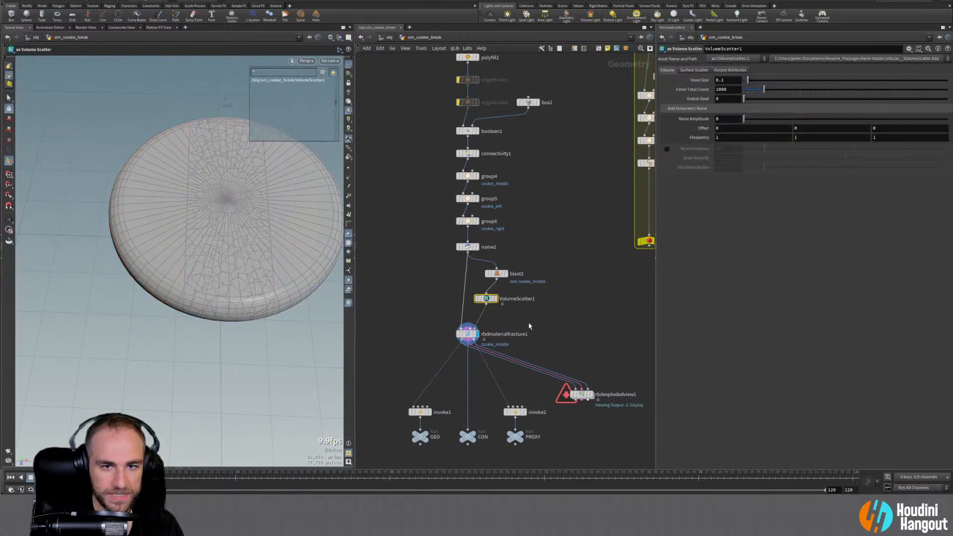
# Display VolumeScatter1, line it up directly under blast2 and move rbdmaterialfracture1 slightly up
pyautogui.click(489, 300)
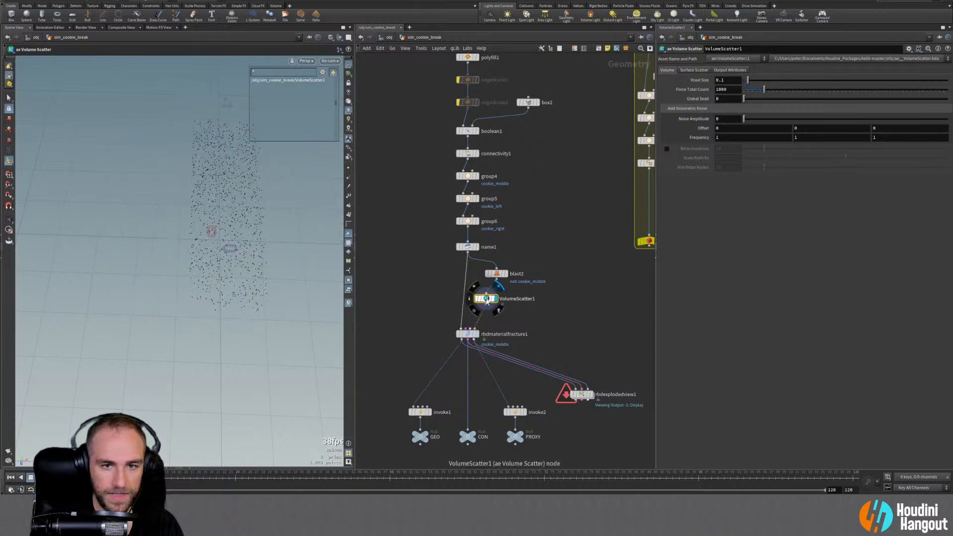
pyautogui.moveTo(487, 300); pyautogui.dragTo(496, 297)
pyautogui.moveTo(470, 338); pyautogui.dragTo(470, 328)
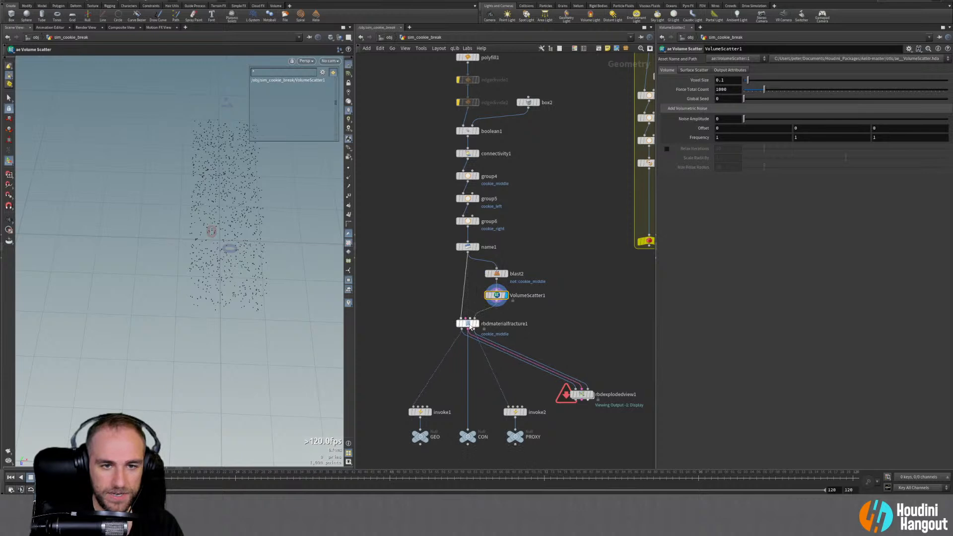
# Set VolumeScatter1's Force Total Count to 100 and try a higher Noise Amplitude before returning it to 0
pyautogui.keyDown('alt'); pyautogui.moveTo(221, 226); pyautogui.dragTo(192, 214); pyautogui.keyUp('alt')
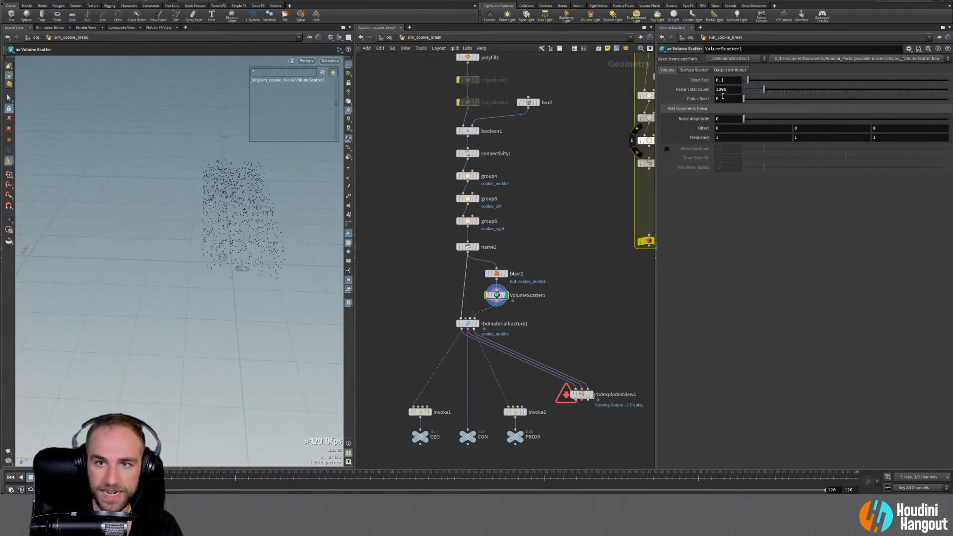
pyautogui.moveTo(728, 89); pyautogui.dragTo(653, 92)
pyautogui.write('100')
pyautogui.press('Return')
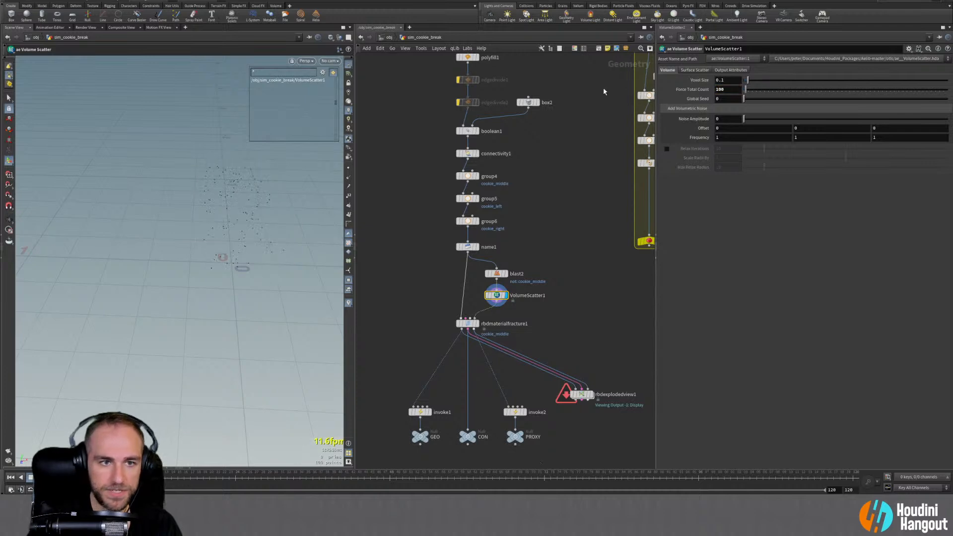
pyautogui.moveTo(744, 119); pyautogui.dragTo(778, 120)
pyautogui.moveTo(803, 120); pyautogui.dragTo(743, 120)
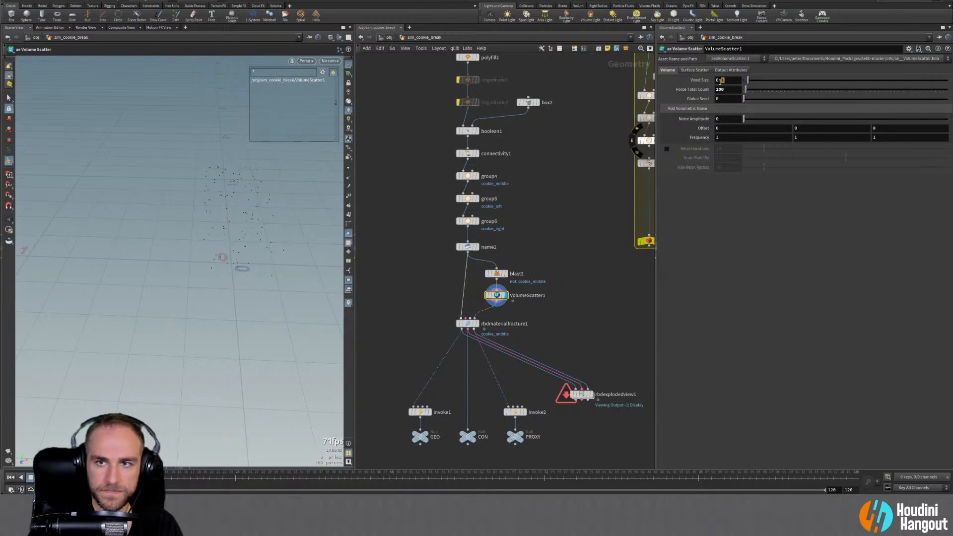
# Reduce VolumeScatter1's Voxel Size to 0.025 and enable Relax Iterations for the scattered points
pyautogui.write('05')
pyautogui.press('Return')
pyautogui.keyDown('alt'); pyautogui.moveTo(224, 225); pyautogui.dragTo(283, 222); pyautogui.keyUp('alt')
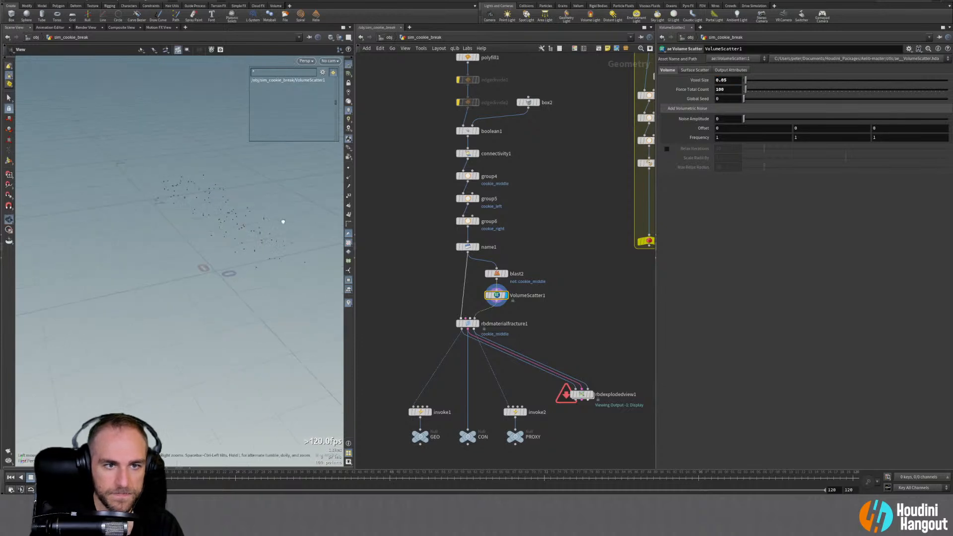
pyautogui.click(723, 80)
pyautogui.write('2')
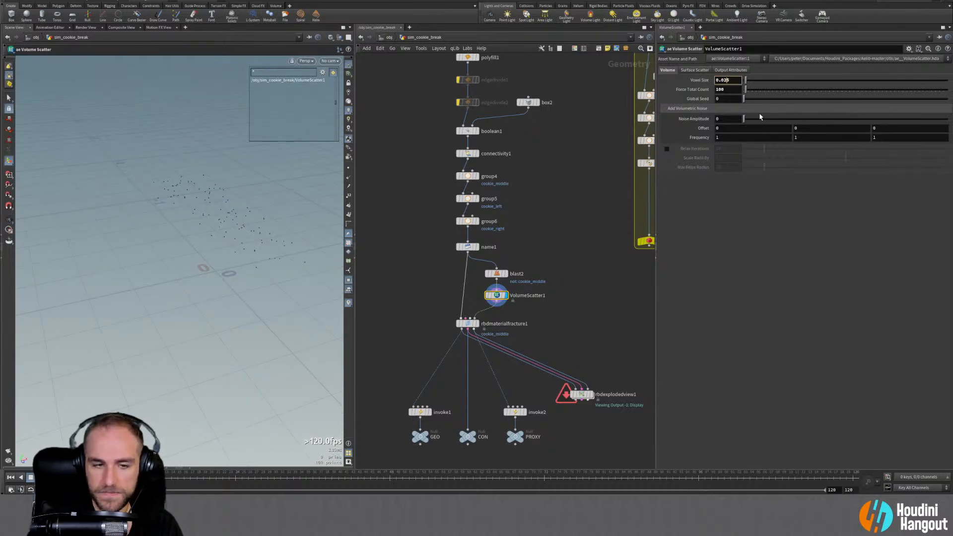
pyautogui.press('Return')
pyautogui.keyDown('alt'); pyautogui.moveTo(251, 234); pyautogui.dragTo(213, 243); pyautogui.keyUp('alt')
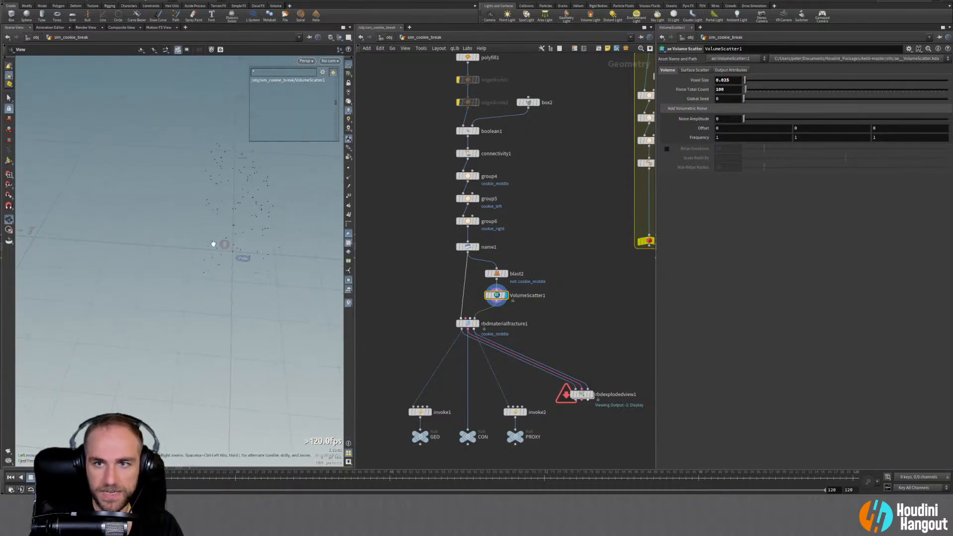
pyautogui.click(667, 149)
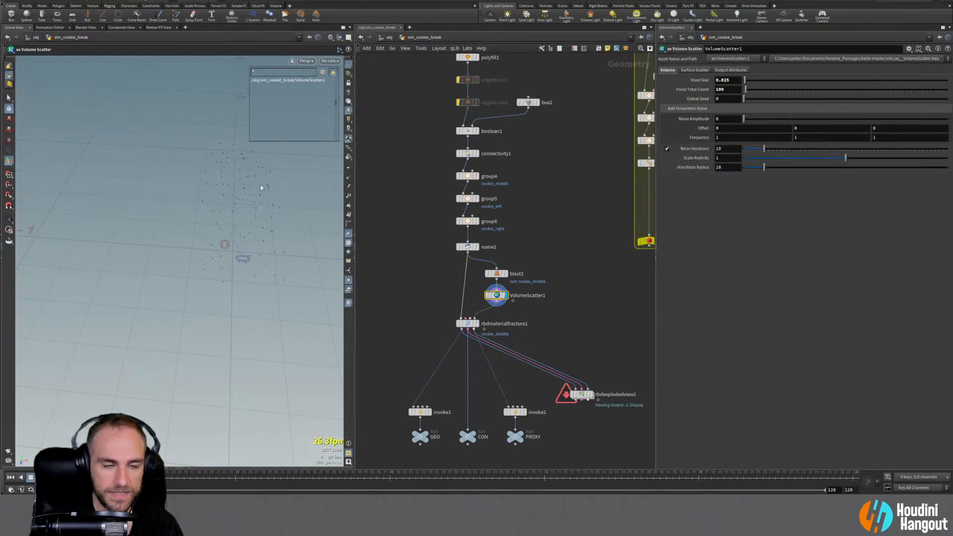
pyautogui.keyDown('alt'); pyautogui.moveTo(261, 187); pyautogui.dragTo(229, 261); pyautogui.keyUp('alt')
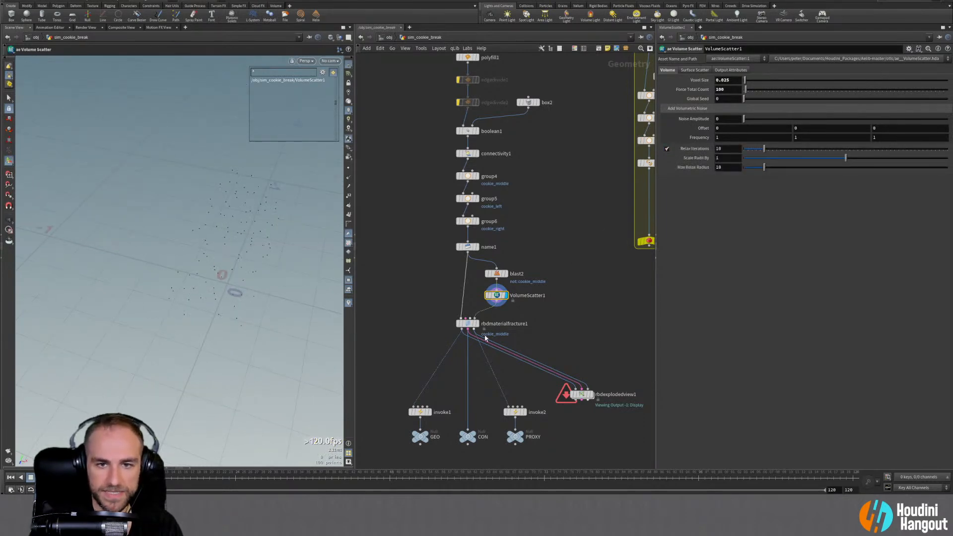
# Display rbdmaterialfracture1 and rbdexplodedview1 in turn to inspect the fracture of the middle section
pyautogui.moveTo(467, 325)
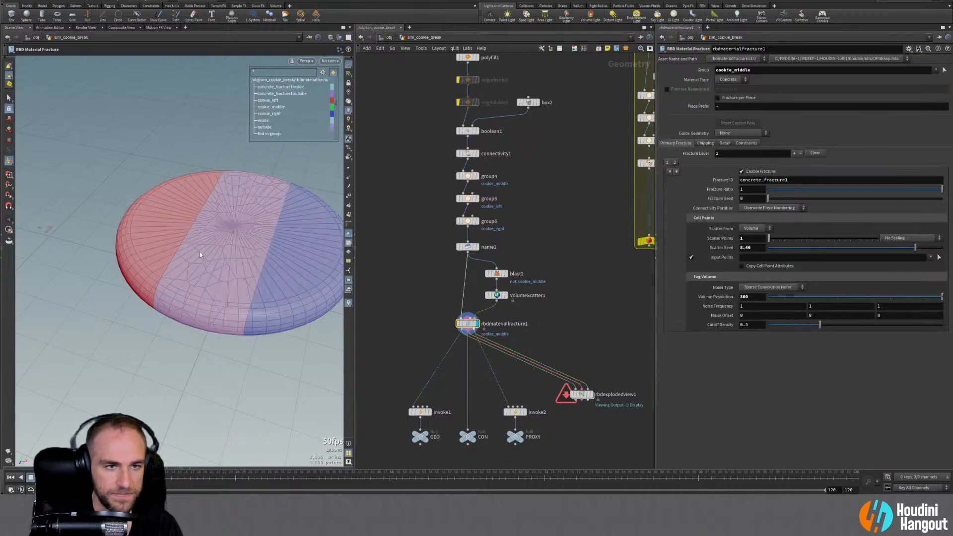
pyautogui.keyDown('alt'); pyautogui.moveTo(200, 252); pyautogui.dragTo(234, 241); pyautogui.keyUp('alt')
pyautogui.click(591, 395)
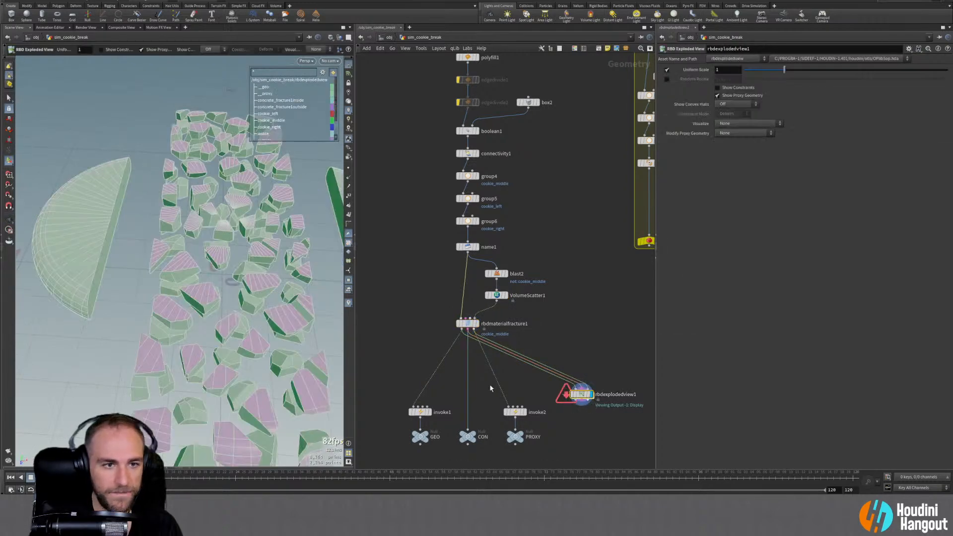
pyautogui.scroll(-4, 167, 285)
pyautogui.moveTo(167, 285)
pyautogui.keyDown('alt'); pyautogui.mouseDown()
pyautogui.moveTo(276, 252)
pyautogui.moveTo(165, 281)
pyautogui.mouseUp(); pyautogui.keyUp('alt')
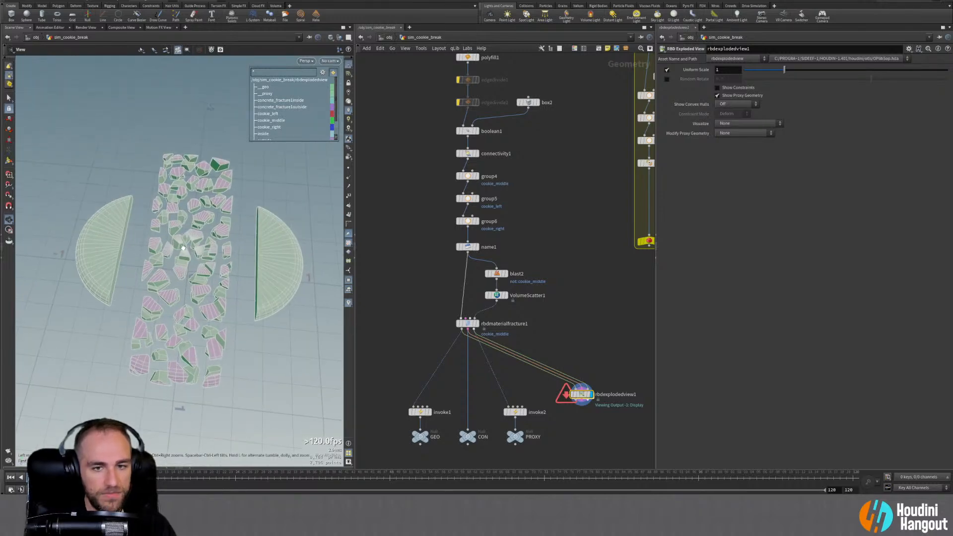
# Enable Show Constraints on rbdexplodedview1 and display the node to view the constraints between the exploded pieces
pyautogui.click(477, 323)
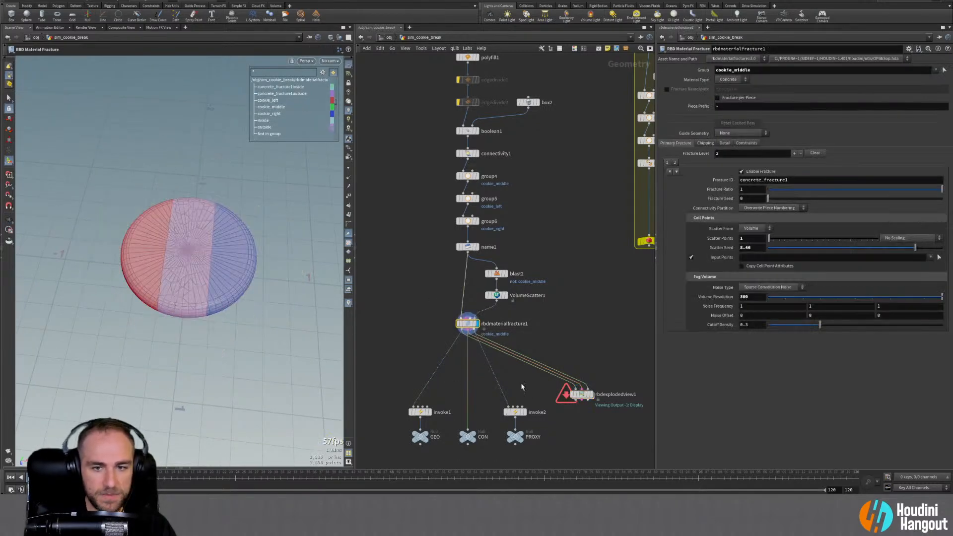
pyautogui.click(591, 395)
pyautogui.click(582, 396)
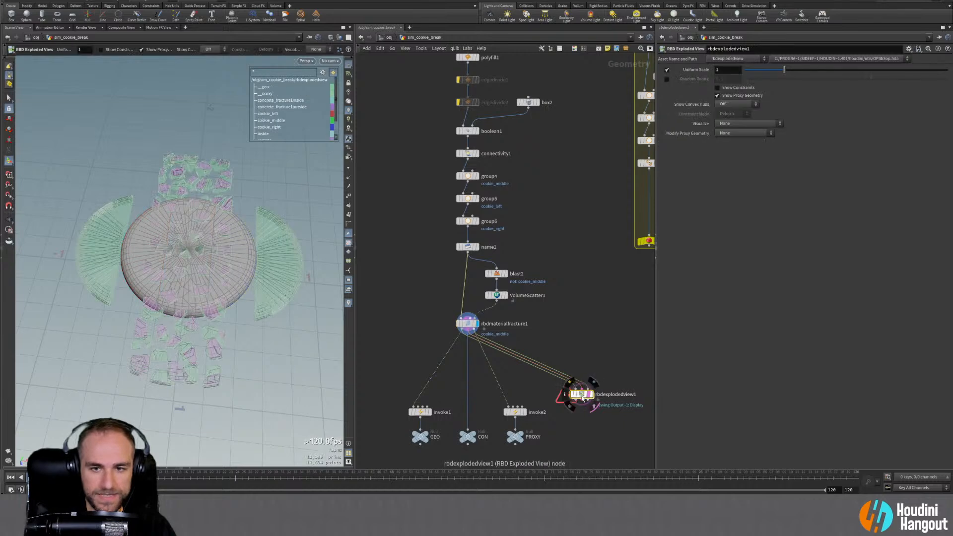
pyautogui.doubleClick(582, 396)
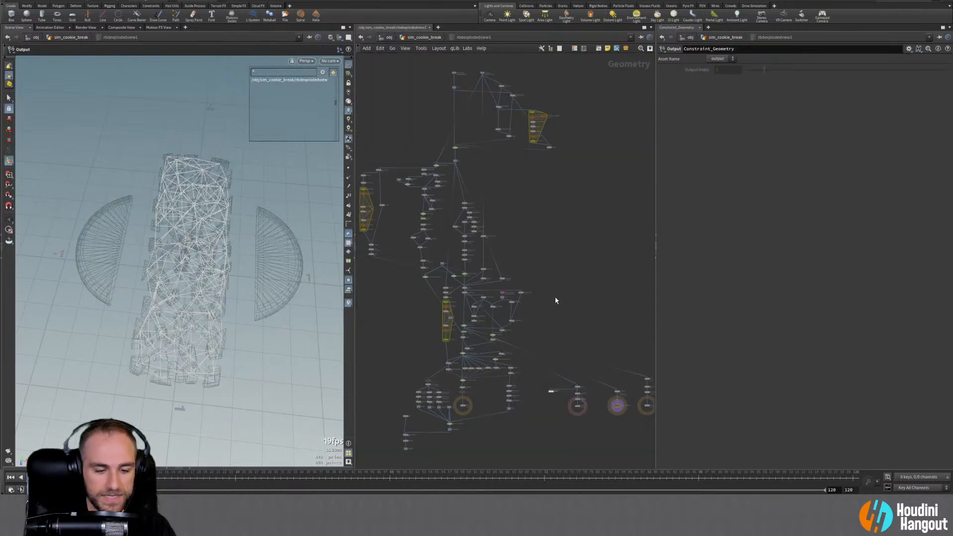
pyautogui.press('u')
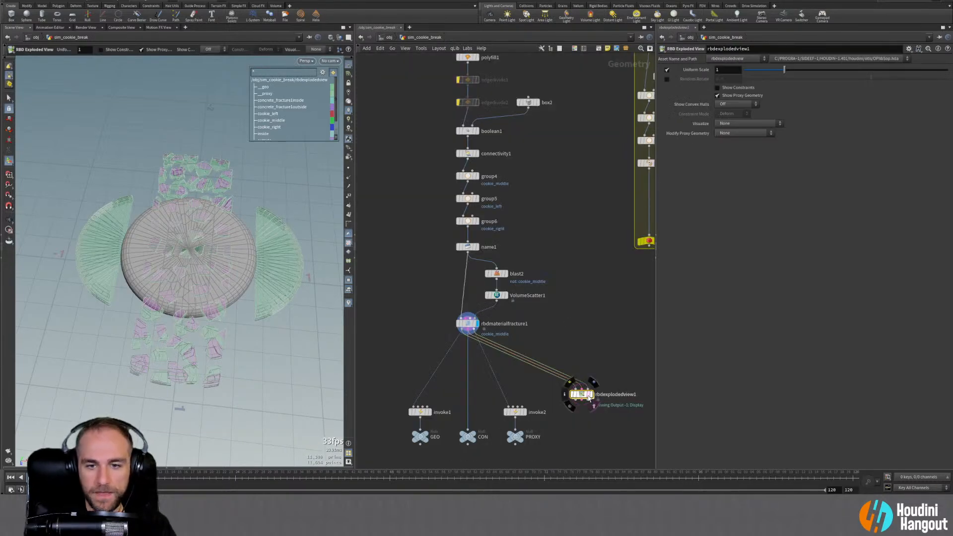
pyautogui.click(718, 87)
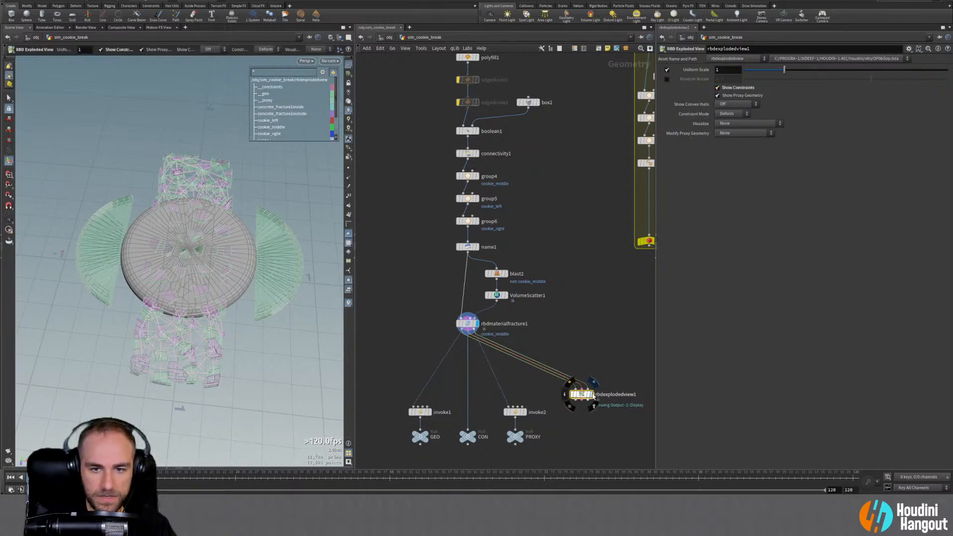
pyautogui.click(591, 395)
pyautogui.keyDown('alt'); pyautogui.moveTo(208, 270); pyautogui.dragTo(188, 304); pyautogui.keyUp('alt')
pyautogui.keyDown('alt'); pyautogui.moveTo(188, 304); pyautogui.dragTo(198, 270, button='middle'); pyautogui.keyUp('alt')
pyautogui.keyDown('alt'); pyautogui.moveTo(198, 270); pyautogui.dragTo(214, 202, button='right'); pyautogui.keyUp('alt')
pyautogui.keyDown('alt'); pyautogui.moveTo(214, 202); pyautogui.dragTo(233, 145); pyautogui.keyUp('alt')
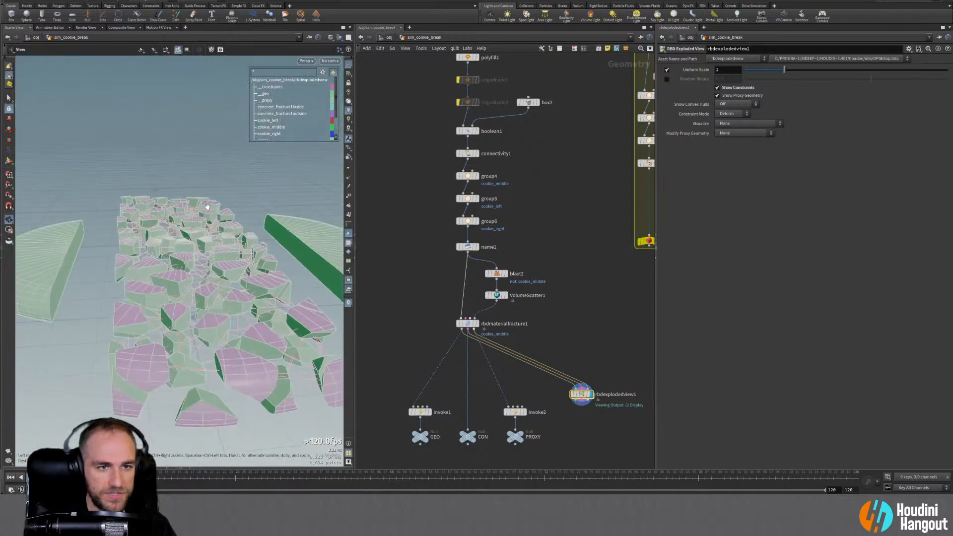
# Turn off the primitive group list and group colouring in the viewport and inspect the exploded pieces with their constraints
pyautogui.click(349, 280)
pyautogui.keyDown('alt'); pyautogui.moveTo(199, 338); pyautogui.dragTo(186, 278, button='right'); pyautogui.keyUp('alt')
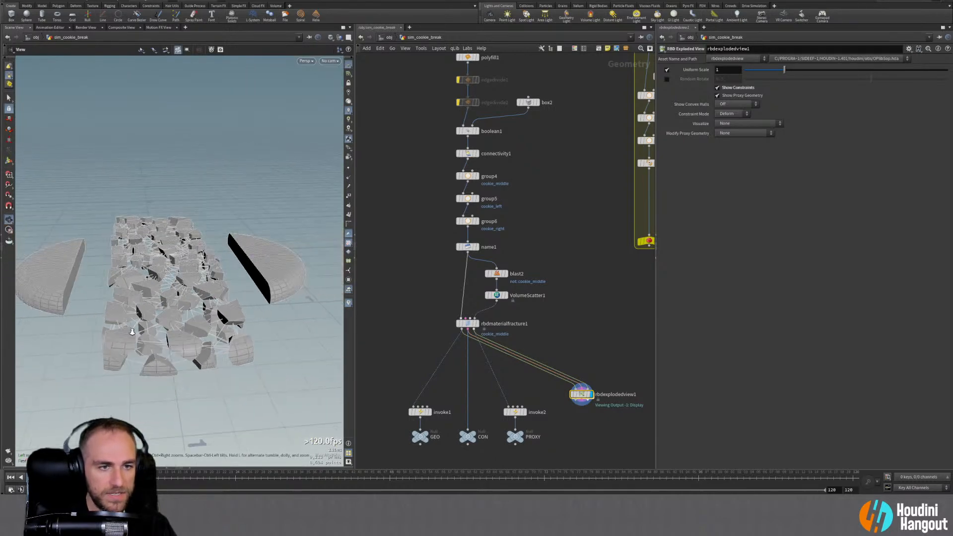
pyautogui.keyDown('alt'); pyautogui.moveTo(186, 199); pyautogui.dragTo(187, 253); pyautogui.keyUp('alt')
pyautogui.keyDown('alt'); pyautogui.moveTo(188, 254); pyautogui.dragTo(187, 194, button='right'); pyautogui.keyUp('alt')
pyautogui.keyDown('alt'); pyautogui.moveTo(187, 194); pyautogui.dragTo(183, 232, button='middle'); pyautogui.keyUp('alt')
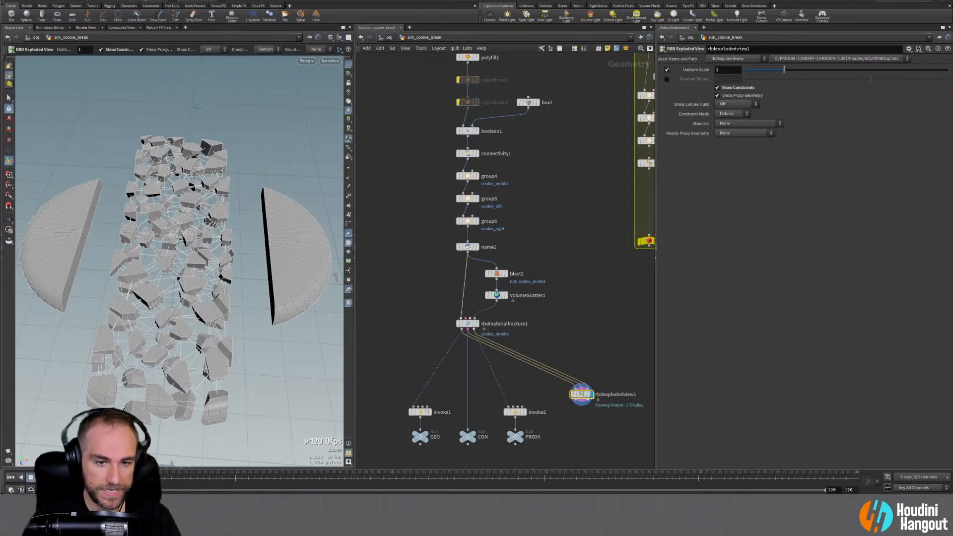
# Display invoke1 and examine the grouping nodes inside the compile block, from compile_begin1 to compile_end1
pyautogui.moveTo(479, 372); pyautogui.dragTo(438, 332, button='middle')
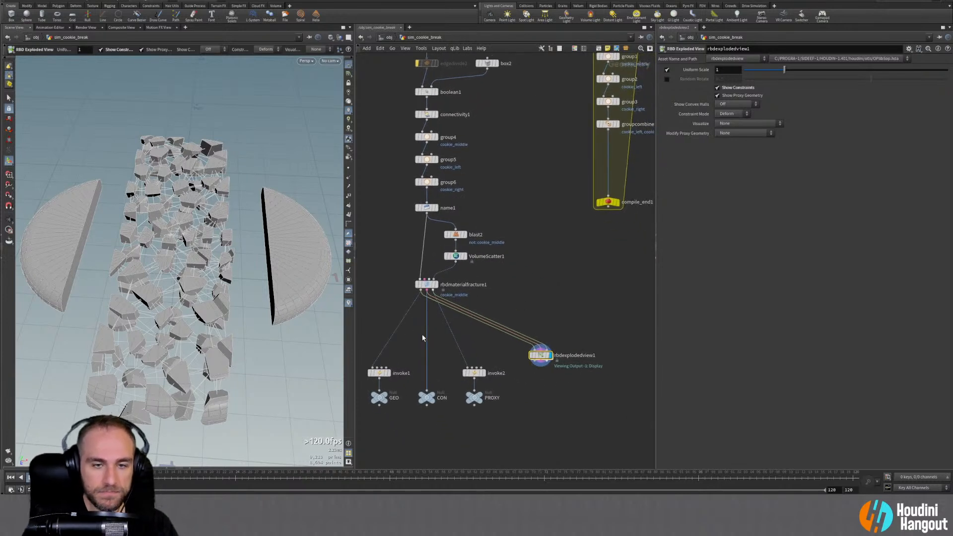
pyautogui.moveTo(364, 355)
pyautogui.mouseDown()
pyautogui.moveTo(498, 400)
pyautogui.moveTo(370, 338)
pyautogui.mouseUp()
pyautogui.click(389, 374)
pyautogui.click(380, 374)
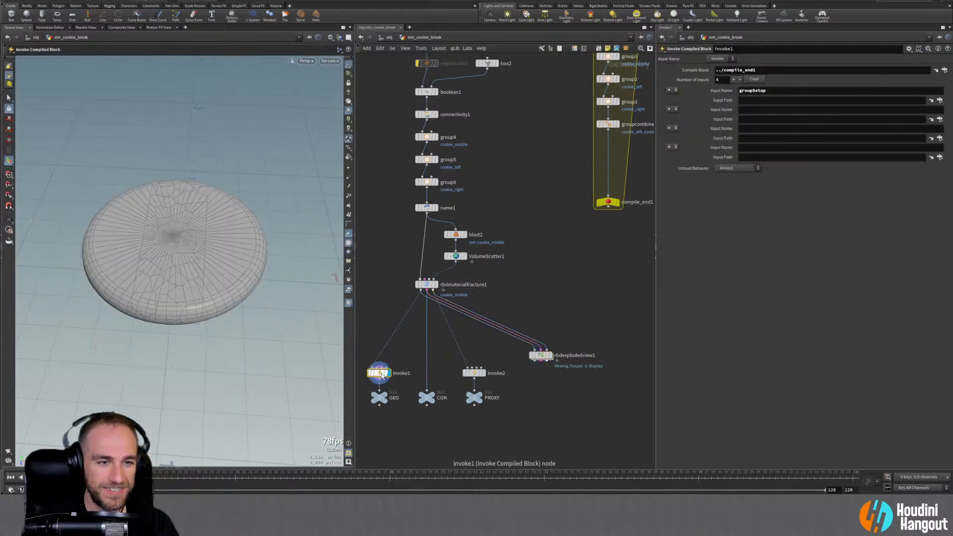
pyautogui.moveTo(546, 151); pyautogui.dragTo(490, 256, button='middle')
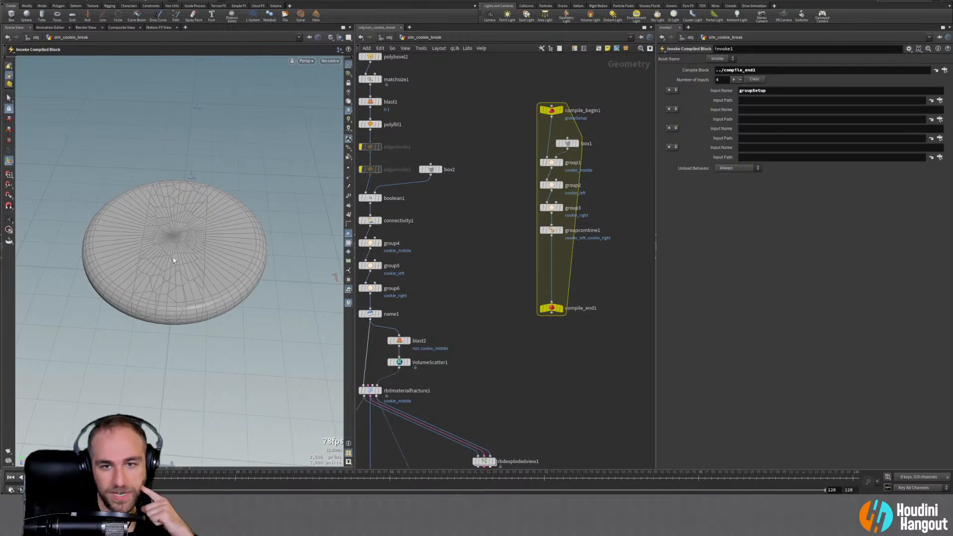
pyautogui.moveTo(410, 309); pyautogui.dragTo(459, 241, button='middle')
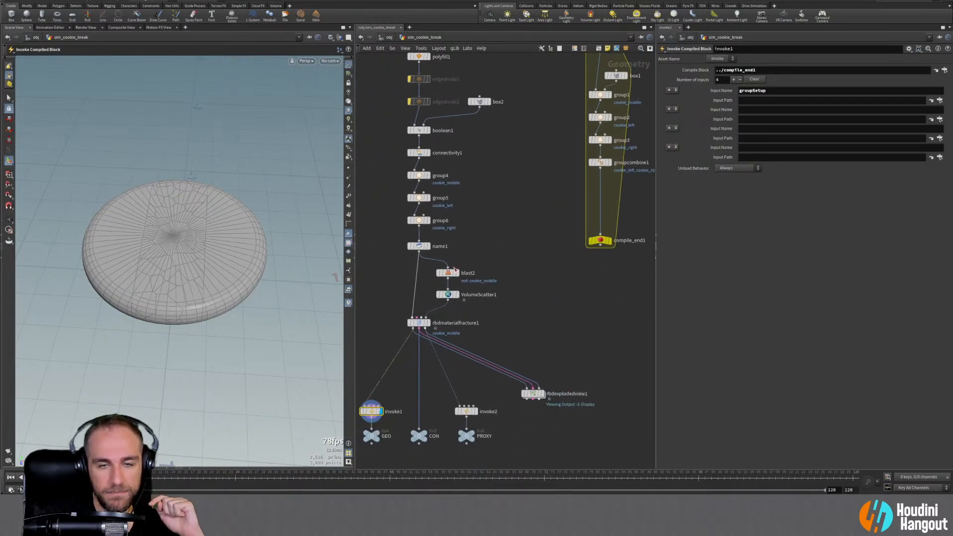
pyautogui.moveTo(566, 149); pyautogui.dragTo(517, 244, button='middle')
pyautogui.moveTo(526, 101); pyautogui.dragTo(603, 377)
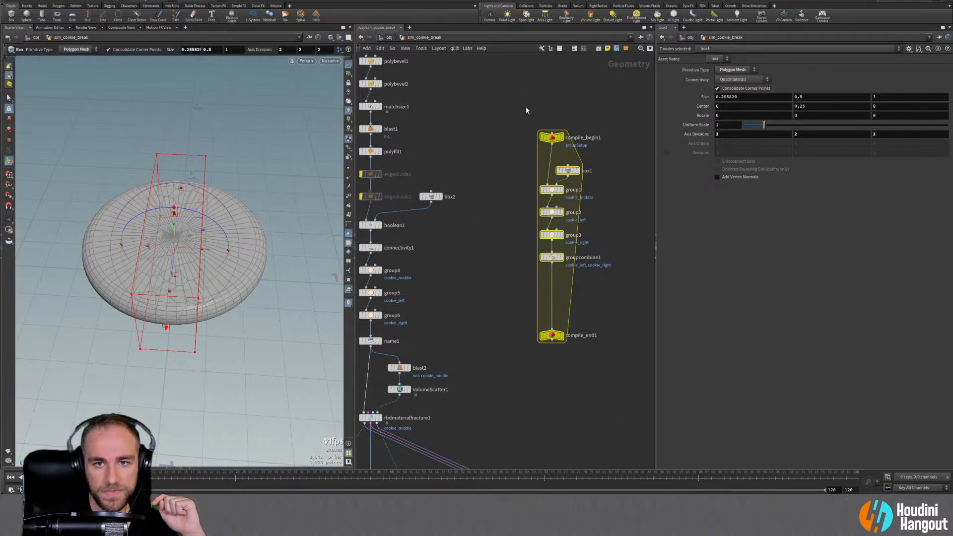
pyautogui.moveTo(493, 392); pyautogui.dragTo(578, 243, button='middle')
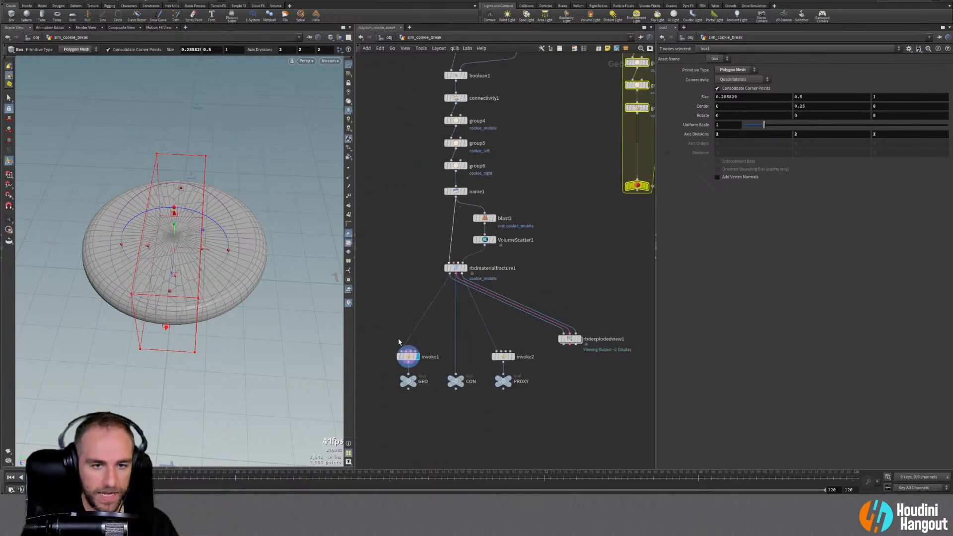
# Display invoke2 and compare its compiled block settings with those of invoke1
pyautogui.click(408, 356)
pyautogui.click(503, 357)
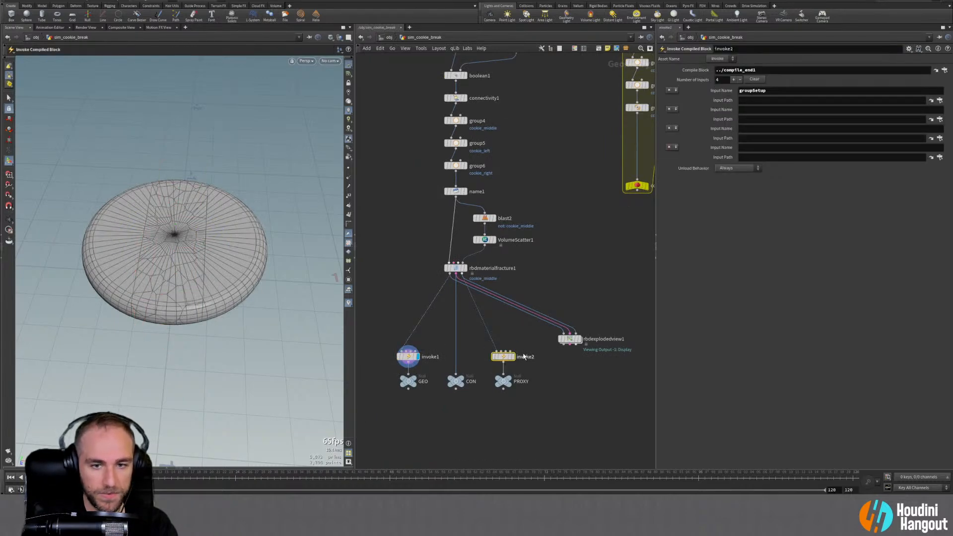
pyautogui.moveTo(624, 60); pyautogui.dragTo(577, 175, button='middle')
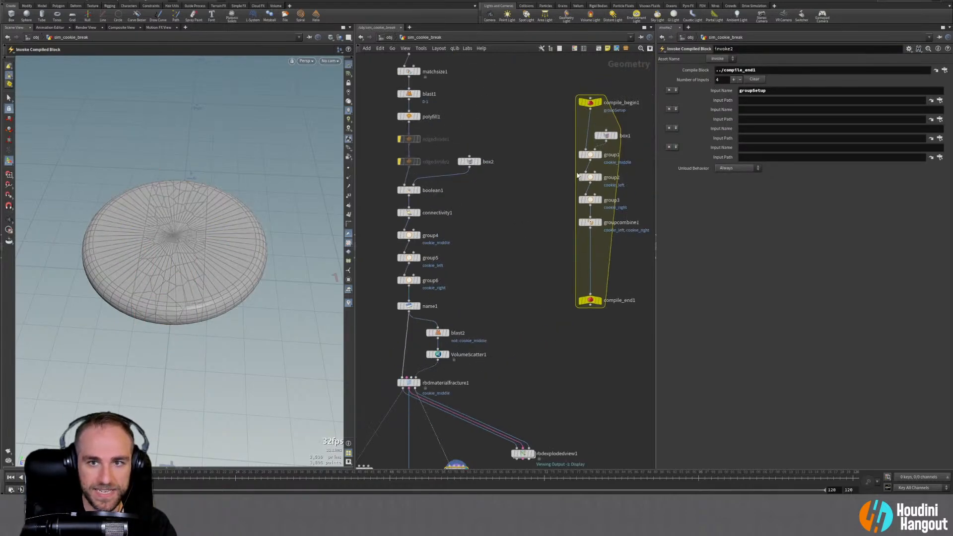
pyautogui.moveTo(558, 283); pyautogui.dragTo(563, 242, button='middle')
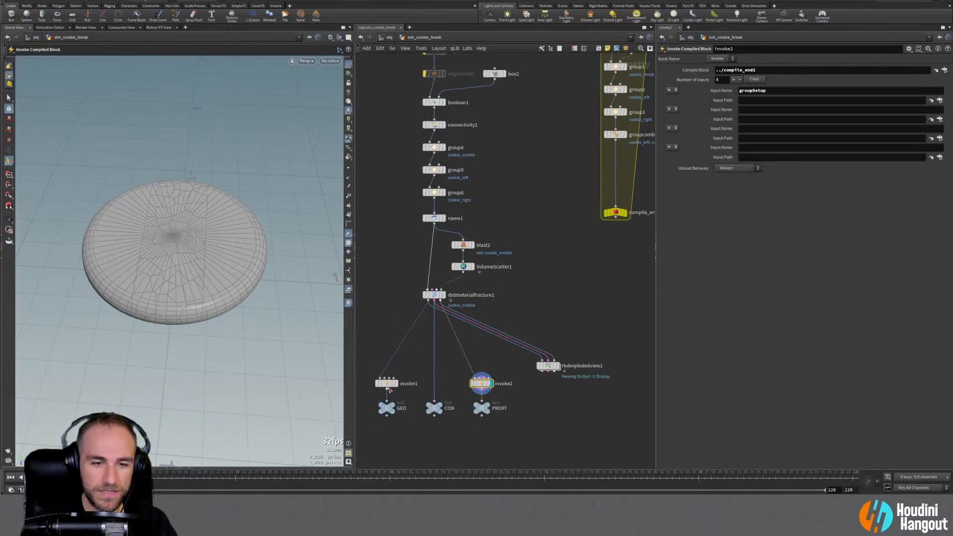
pyautogui.click(387, 386)
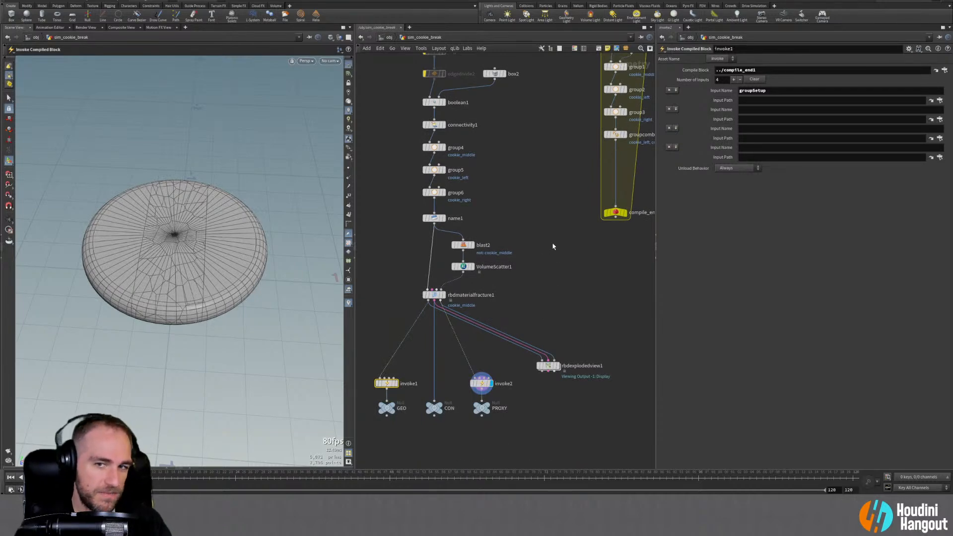
# Review the settings of compile_end1, compile_begin1 and invoke1 to see how the invoke node references the compiled grouping block
pyautogui.moveTo(555, 244); pyautogui.dragTo(539, 285, button='middle')
pyautogui.scroll(-1, 552, 269)
pyautogui.scroll(-2, 539, 284)
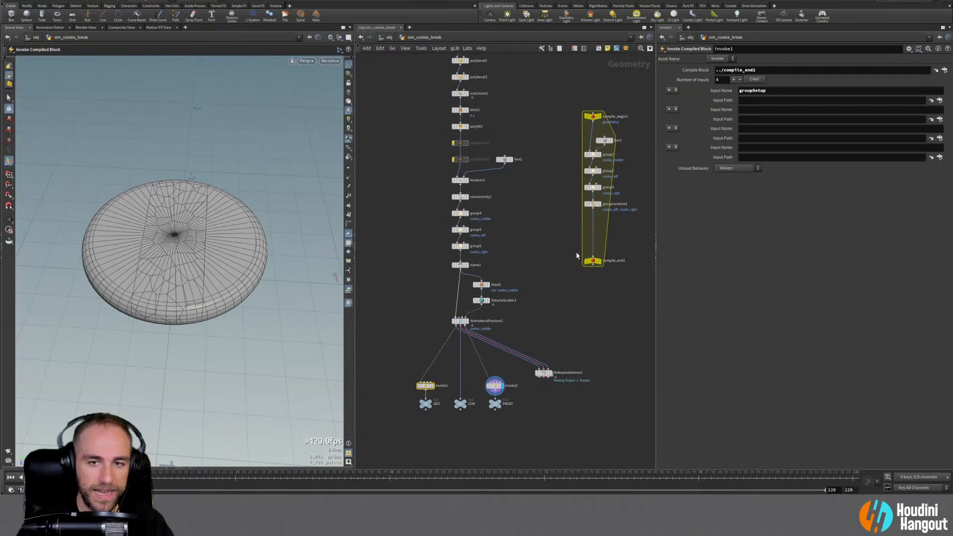
pyautogui.click(593, 261)
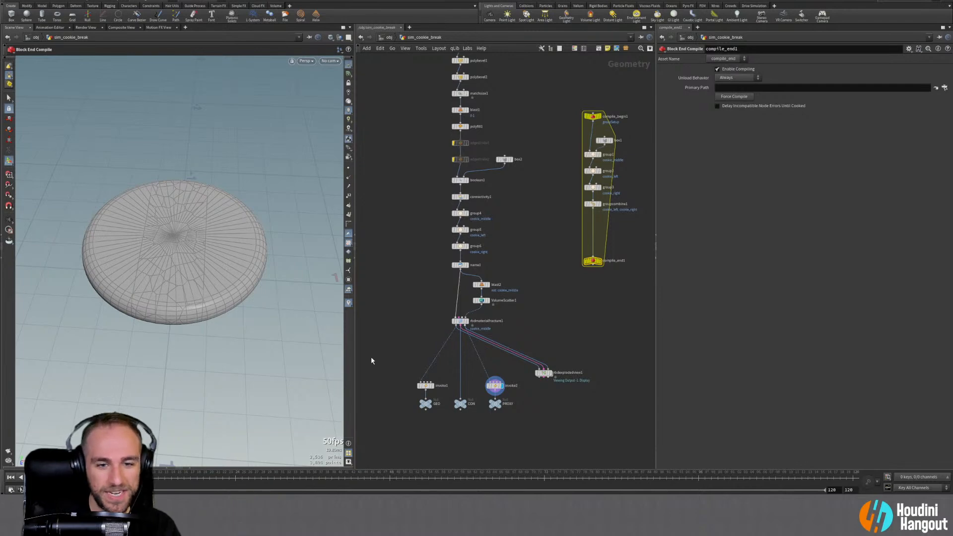
pyautogui.click(424, 385)
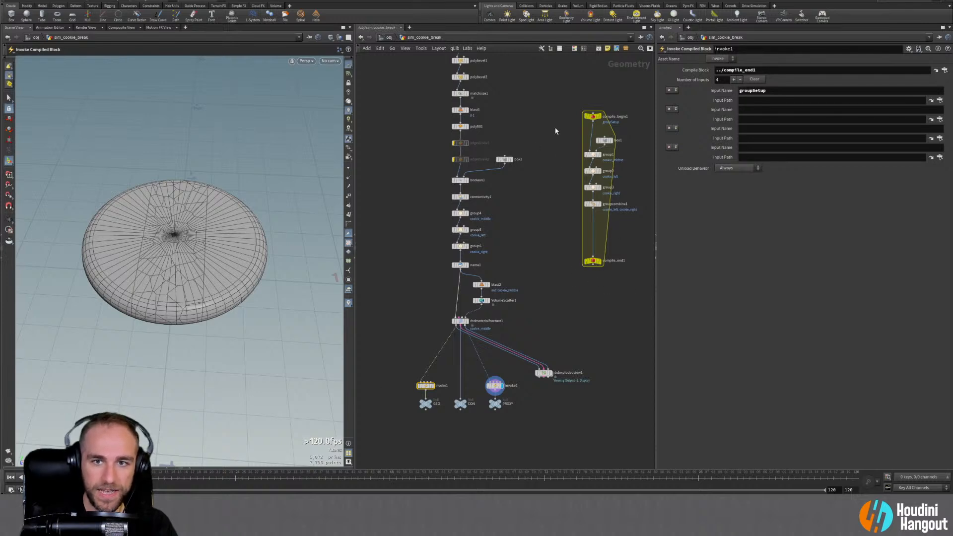
pyautogui.click(605, 130)
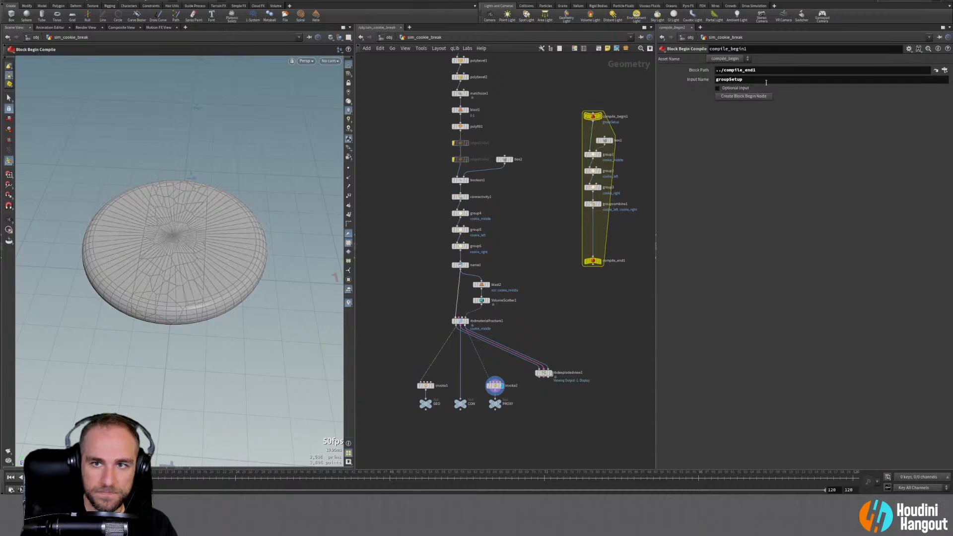
pyautogui.moveTo(726, 95)
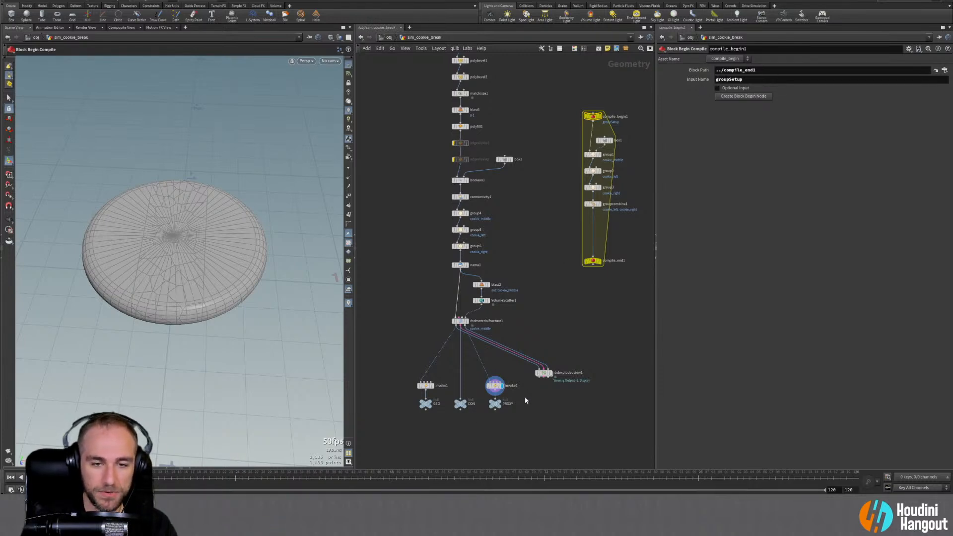
pyautogui.click(425, 386)
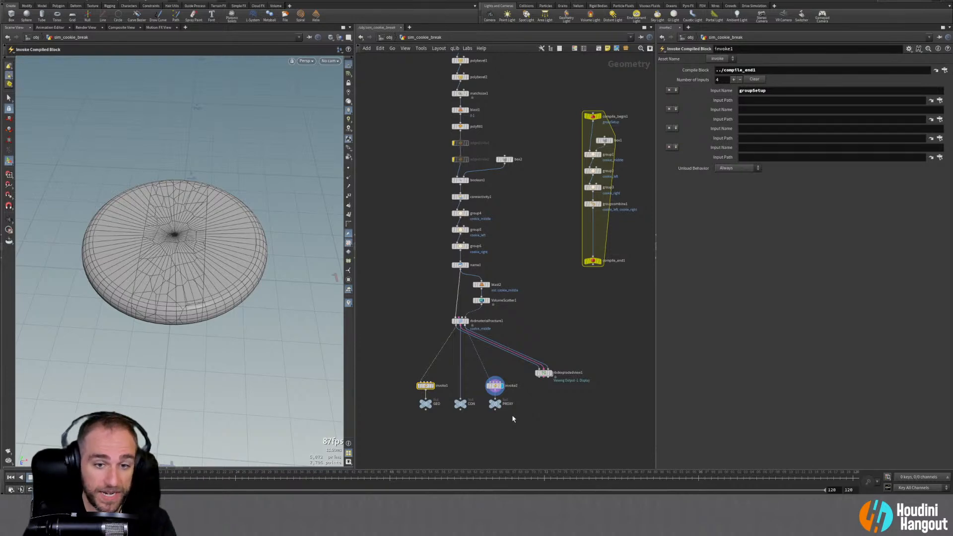
# Delete invoke1, invoke2 and the GEO, CON and PROXY null nodes below rbdmaterialfracture1
pyautogui.moveTo(388, 371); pyautogui.dragTo(452, 396)
pyautogui.press('Delete')
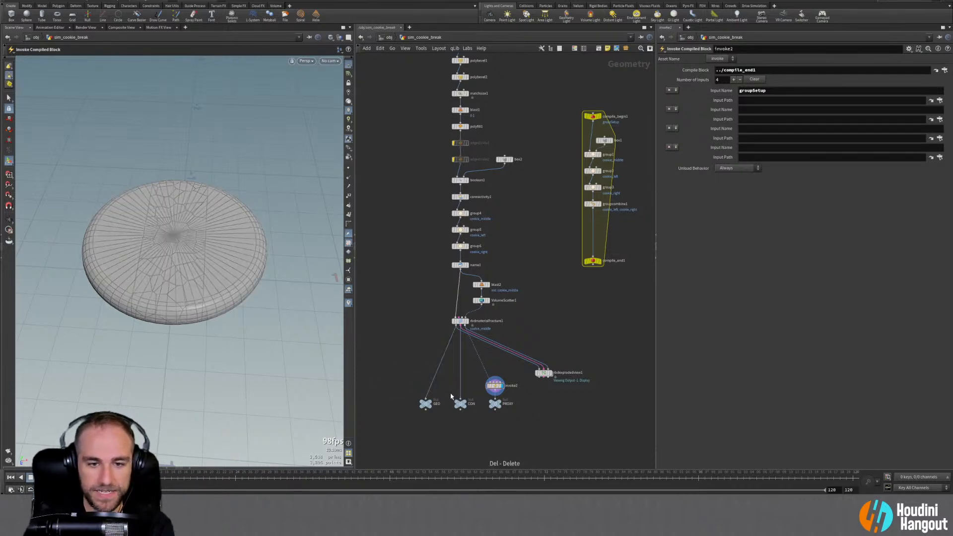
pyautogui.press('Delete')
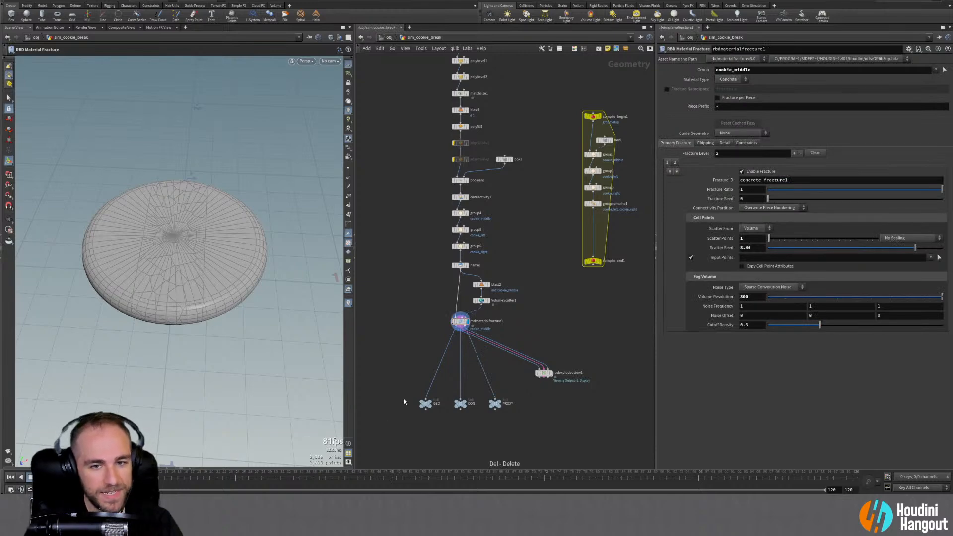
pyautogui.moveTo(402, 373); pyautogui.dragTo(545, 445)
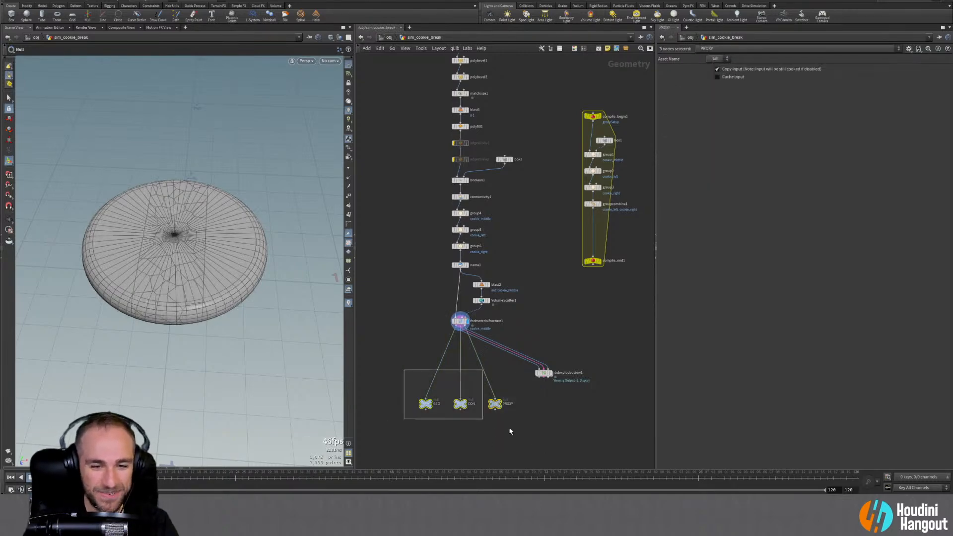
pyautogui.press('Delete')
pyautogui.scroll(4, 480, 376)
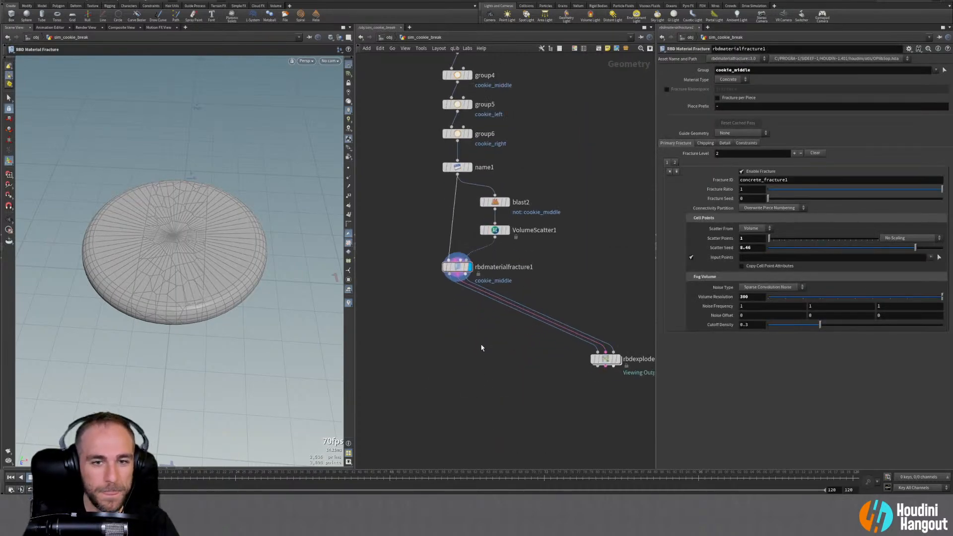
pyautogui.press('Tab')
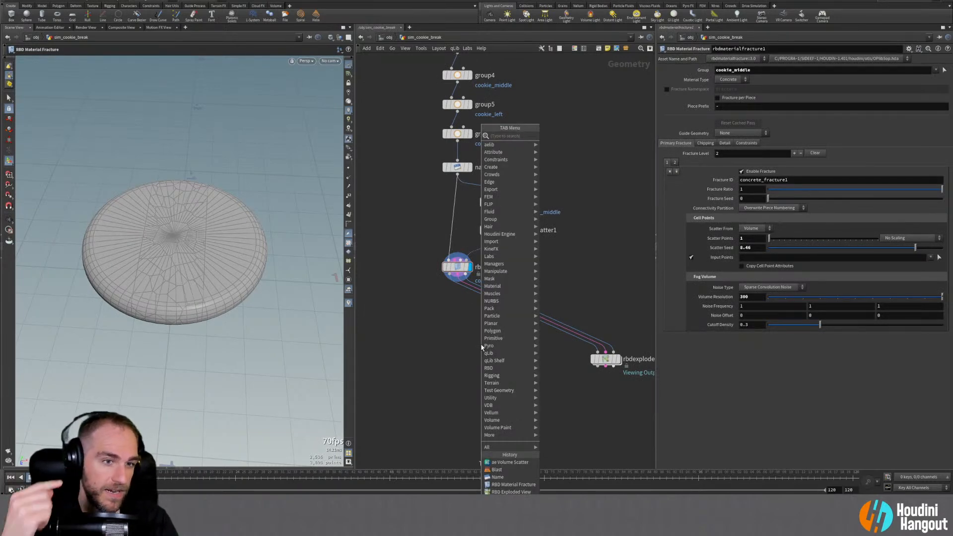
pyautogui.click(402, 359)
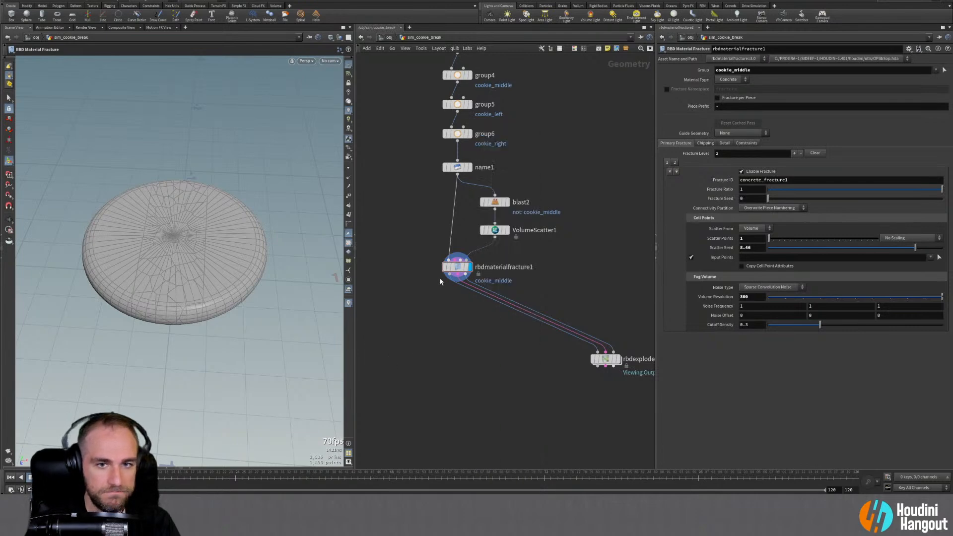
# Try a Force Total Count of 200 on VolumeScatter1 and set it back to 100
pyautogui.click(495, 230)
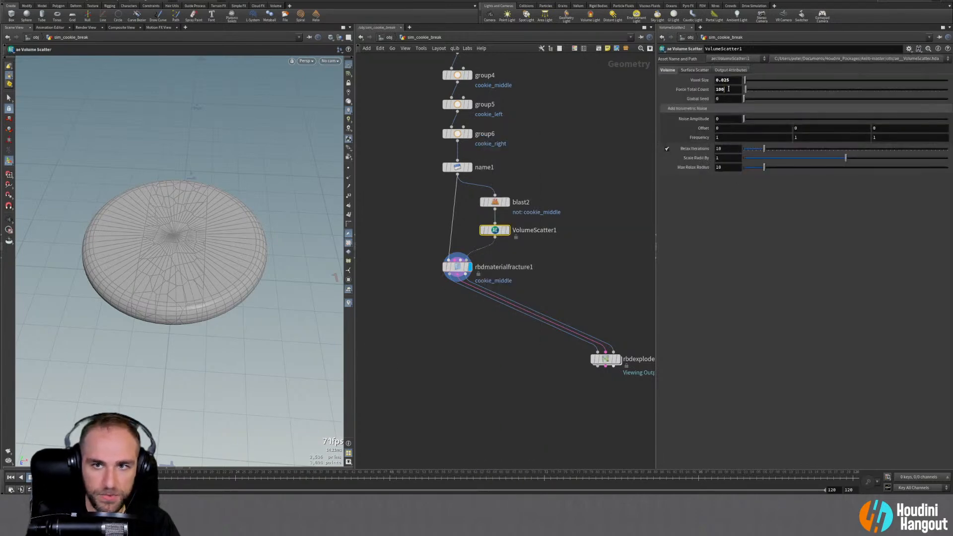
pyautogui.moveTo(729, 89); pyautogui.dragTo(670, 97)
pyautogui.write('200')
pyautogui.press('Return')
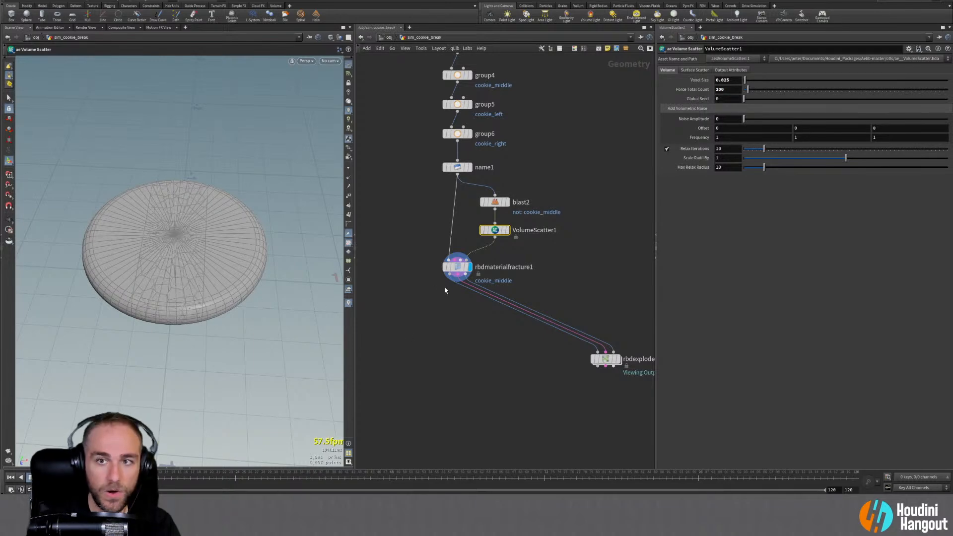
pyautogui.moveTo(727, 90); pyautogui.dragTo(687, 85)
pyautogui.write('100')
pyautogui.press('Return')
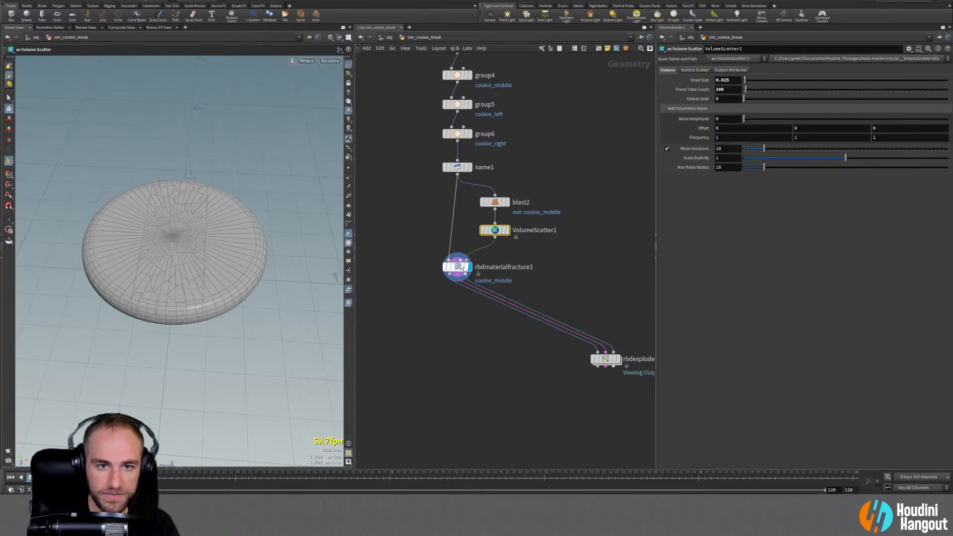
# Check the second fracture level of rbdmaterialfracture1, inspect the pieces in the exploded view, and display the fracture node again
pyautogui.click(457, 267)
pyautogui.click(674, 162)
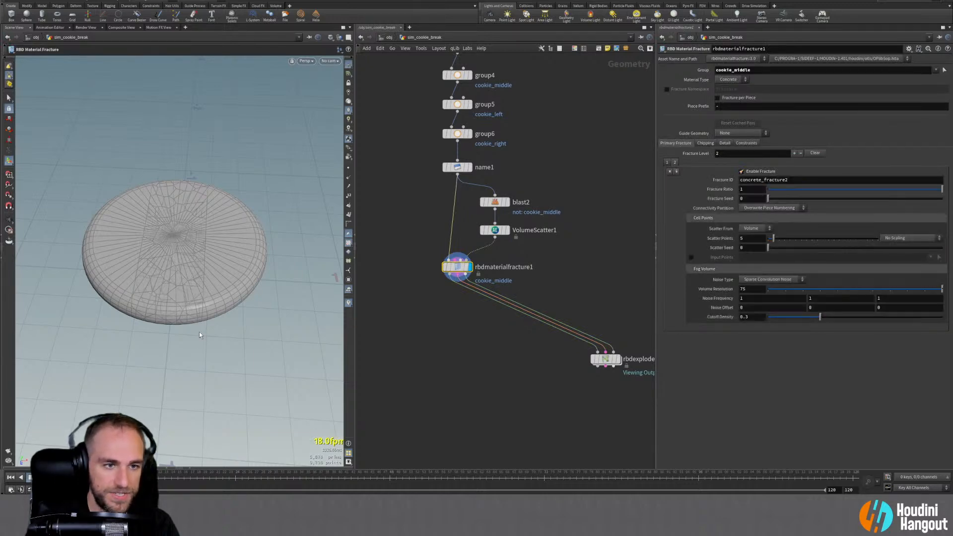
pyautogui.click(618, 359)
pyautogui.click(605, 359)
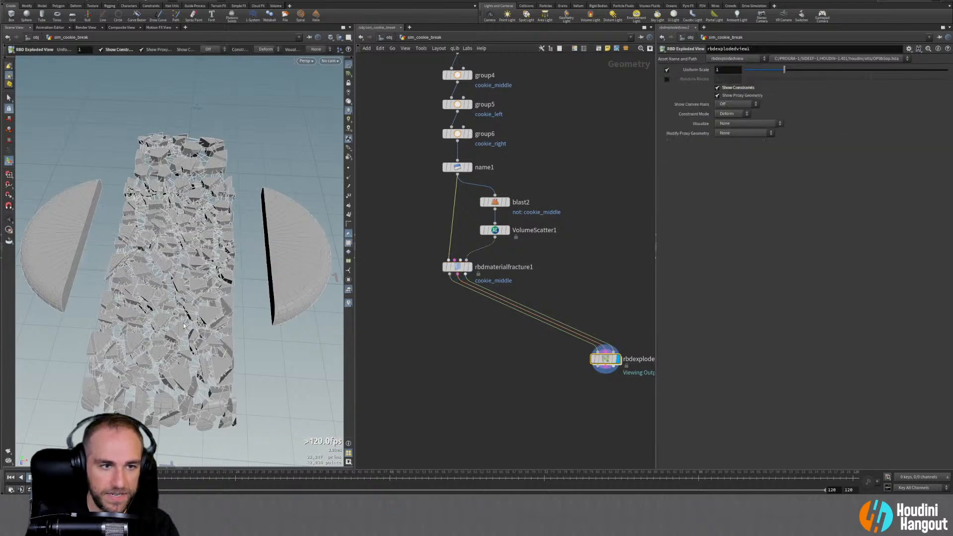
pyautogui.moveTo(171, 325)
pyautogui.keyDown('alt'); pyautogui.mouseDown()
pyautogui.moveTo(169, 261)
pyautogui.moveTo(160, 332)
pyautogui.moveTo(169, 318)
pyautogui.mouseUp(); pyautogui.keyUp('alt')
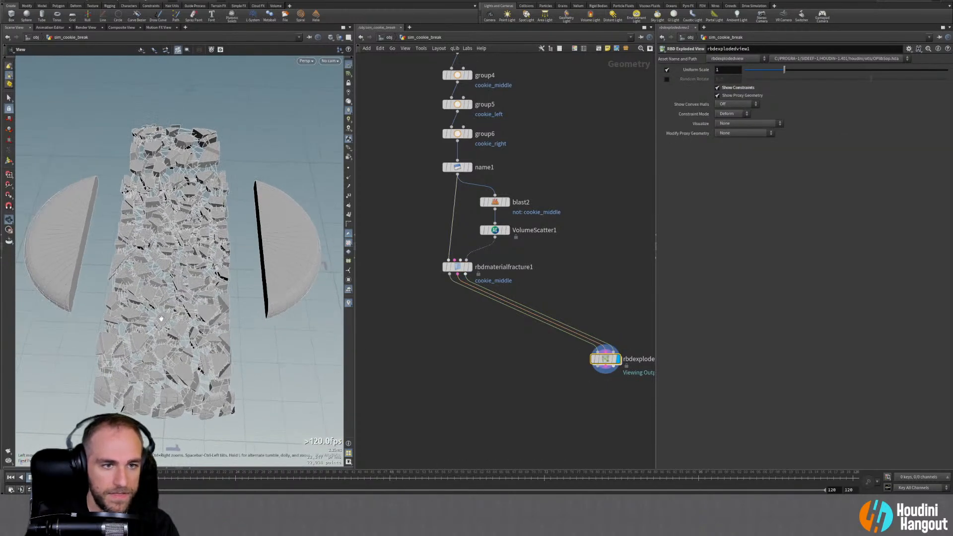
pyautogui.click(469, 266)
pyautogui.click(457, 267)
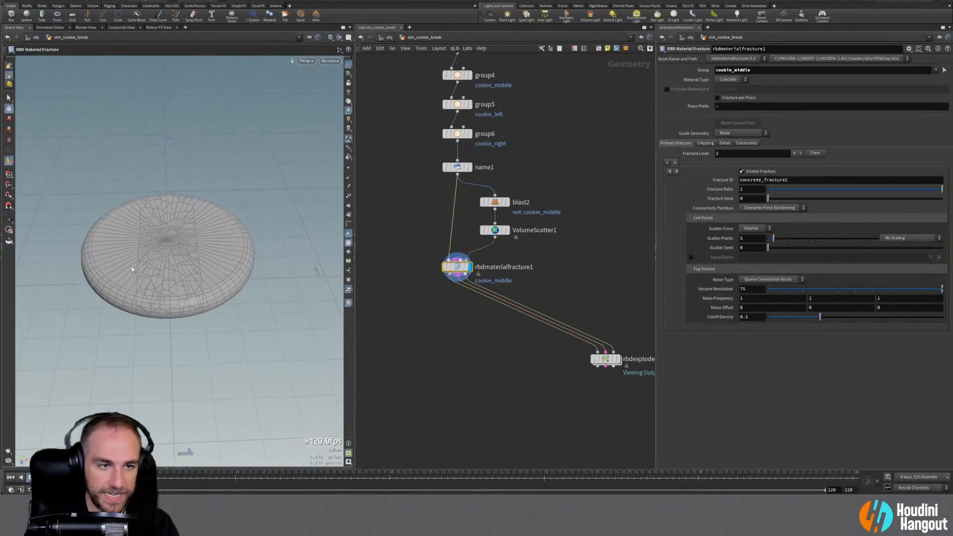
pyautogui.keyDown('alt'); pyautogui.moveTo(132, 266); pyautogui.dragTo(171, 276); pyautogui.keyUp('alt')
pyautogui.scroll(3, 177, 272)
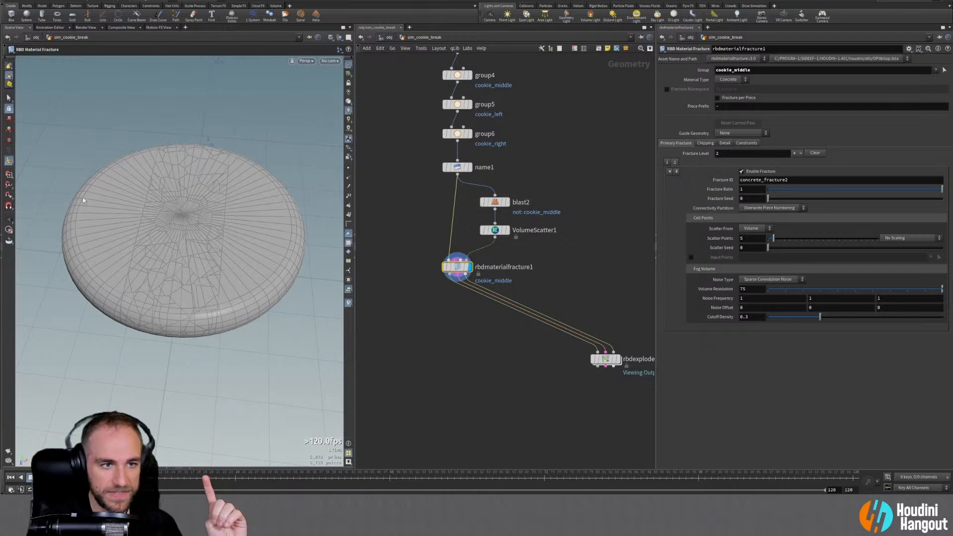
# Add an RBD Constraints from Rules node between rbdmaterialfracture1 and rbdexplodedview1
pyautogui.press('Tab')
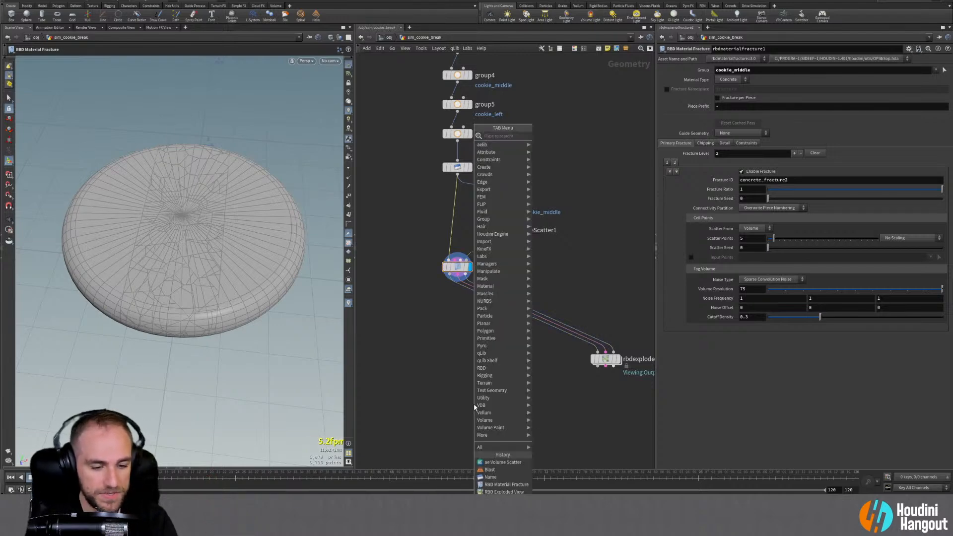
pyautogui.write('rbd from')
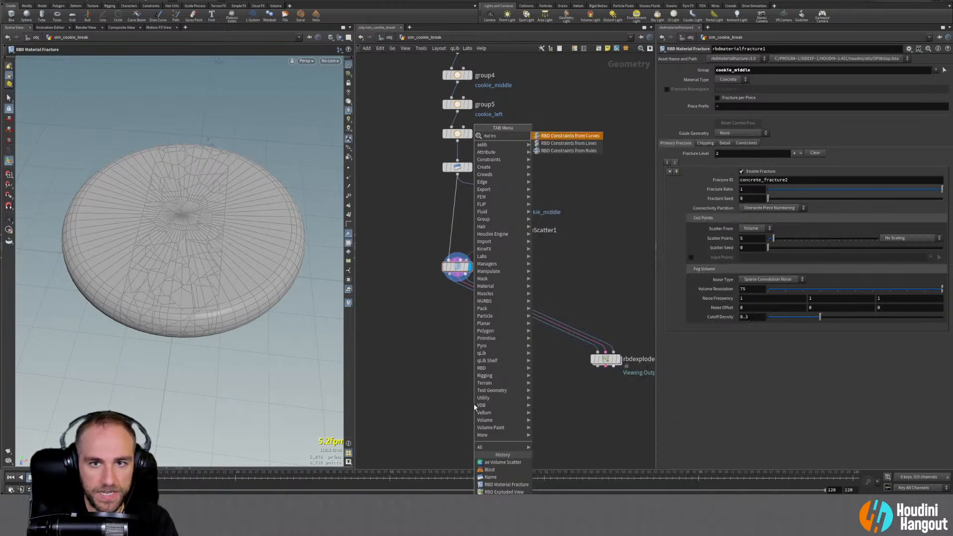
pyautogui.press('Down')
pyautogui.press('Down')
pyautogui.press('Return')
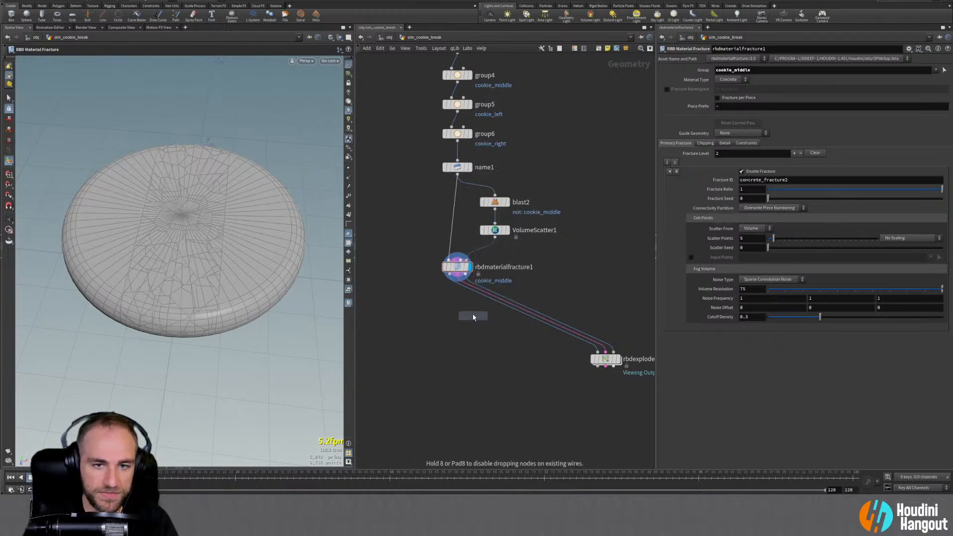
pyautogui.click(475, 299)
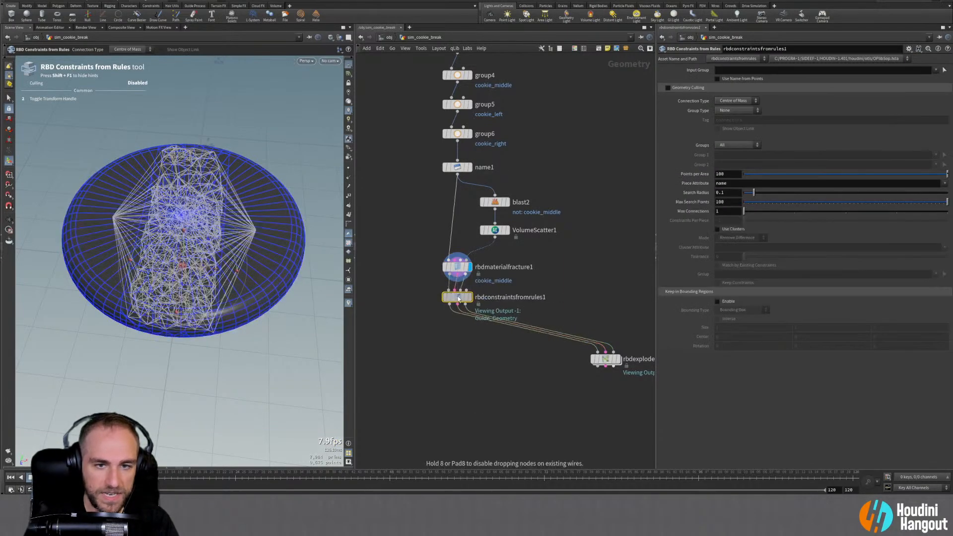
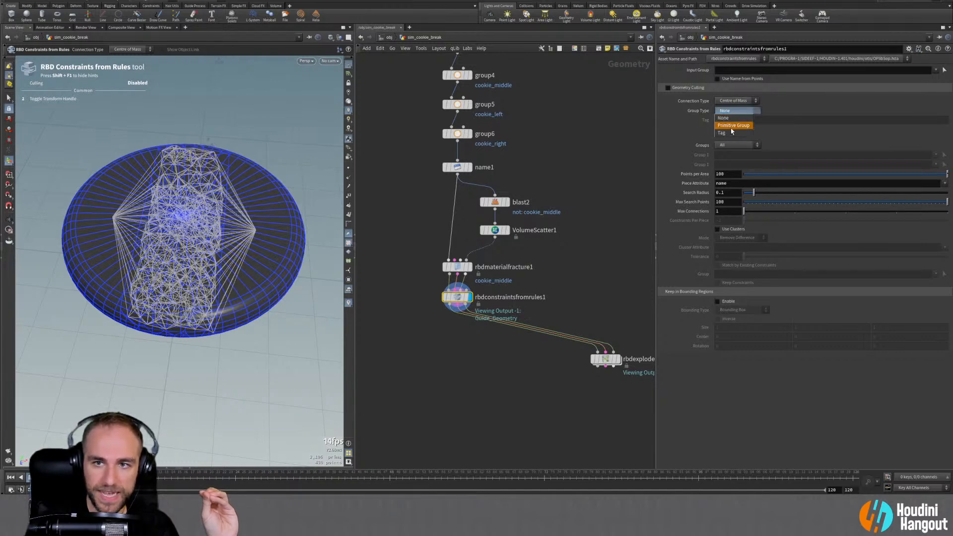
# Set the Group Type of rbdconstraintsfromrules1 to Tag and name the tag unbreakable
pyautogui.click(731, 132)
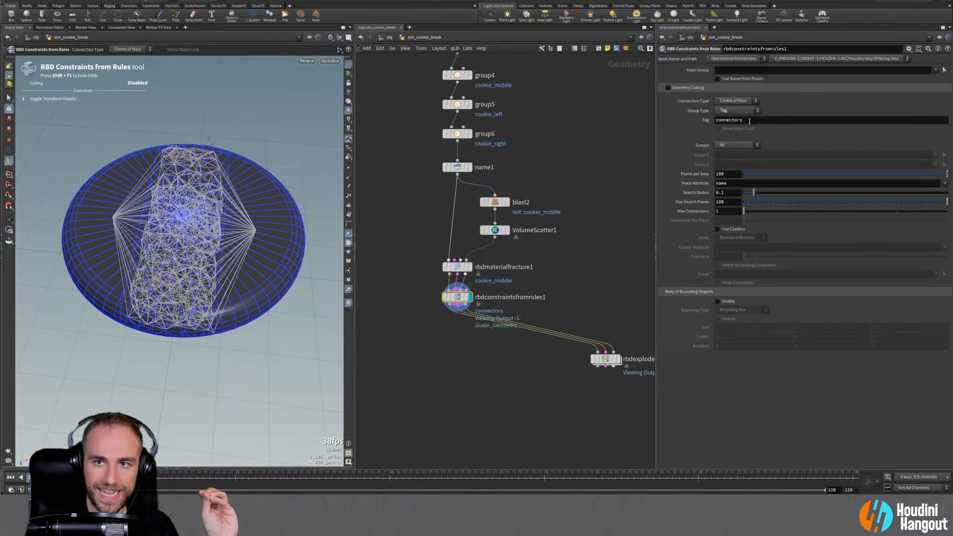
pyautogui.click(726, 111)
pyautogui.click(729, 127)
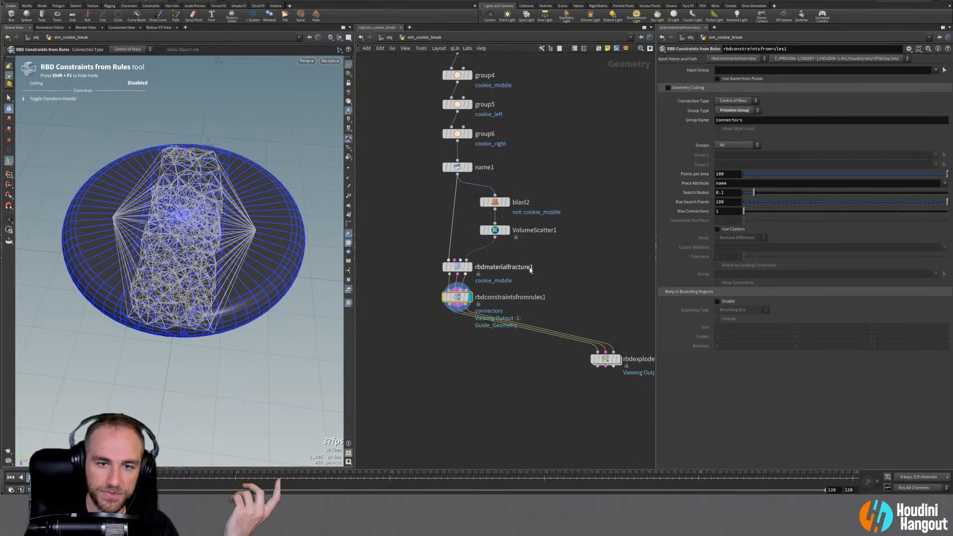
pyautogui.click(732, 112)
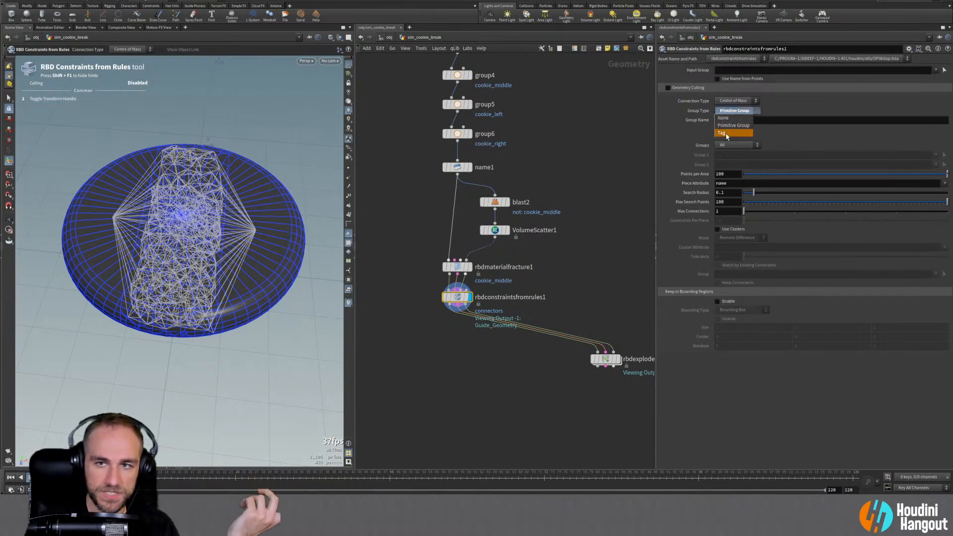
pyautogui.click(727, 133)
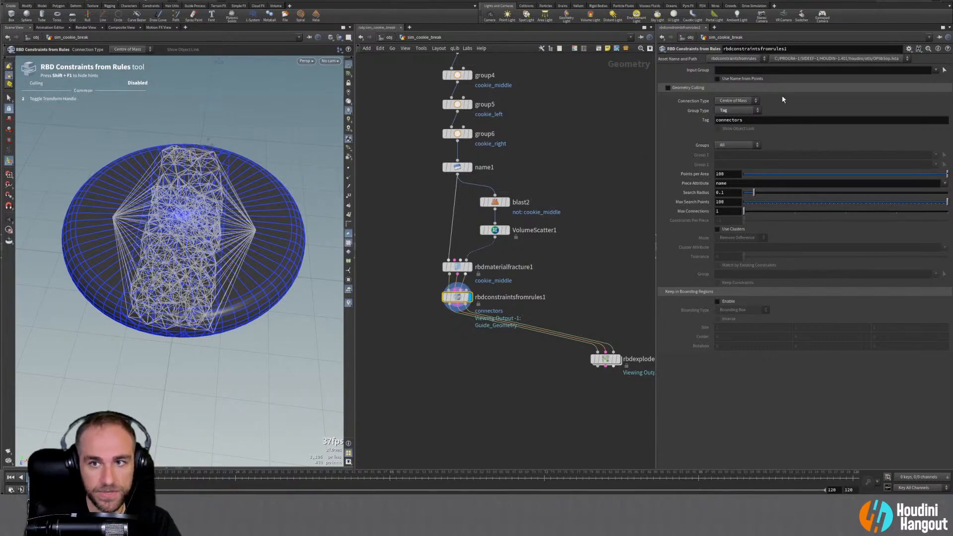
pyautogui.doubleClick(755, 122)
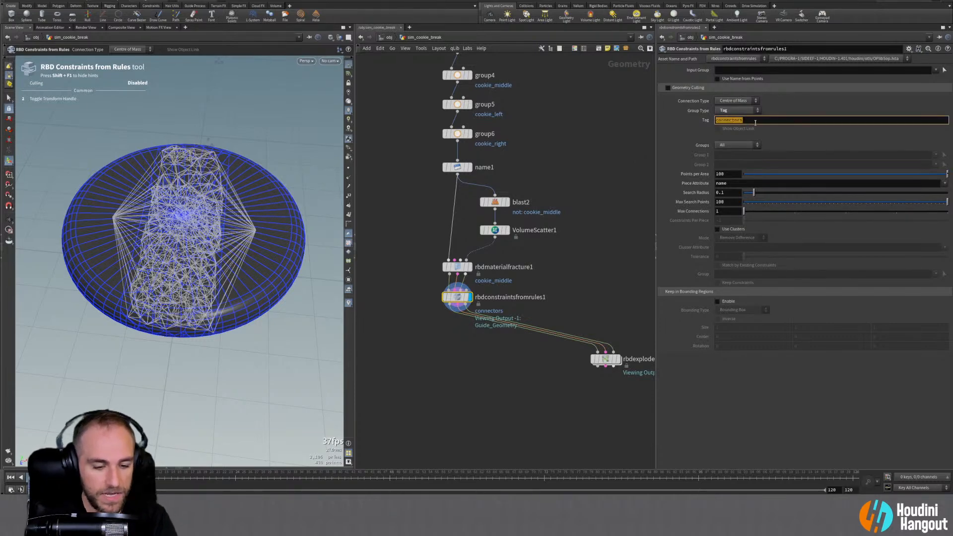
pyautogui.write('unbreakable')
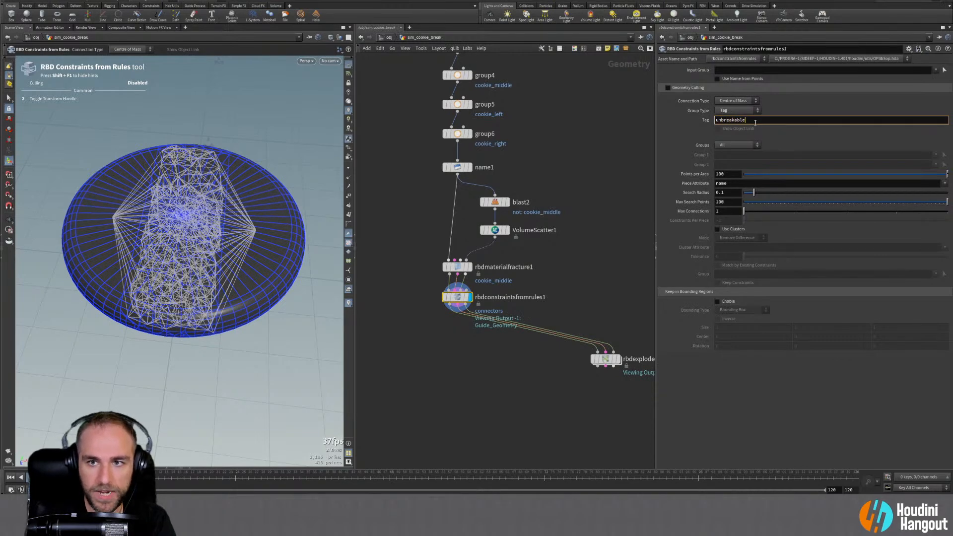
pyautogui.press('Return')
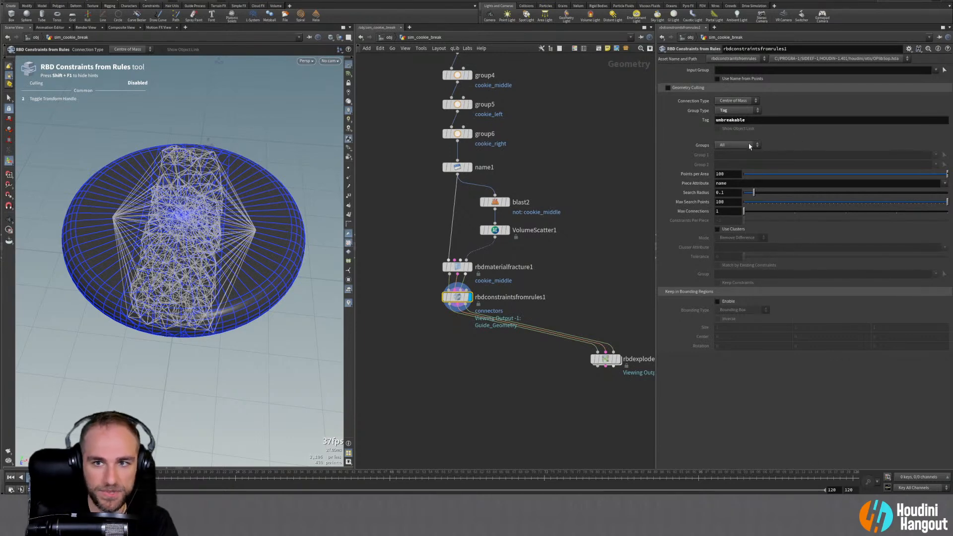
# Set the Groups mode of rbdconstraintsfromrules1 to All to Group and browse the groups available for Group 1
pyautogui.click(726, 146)
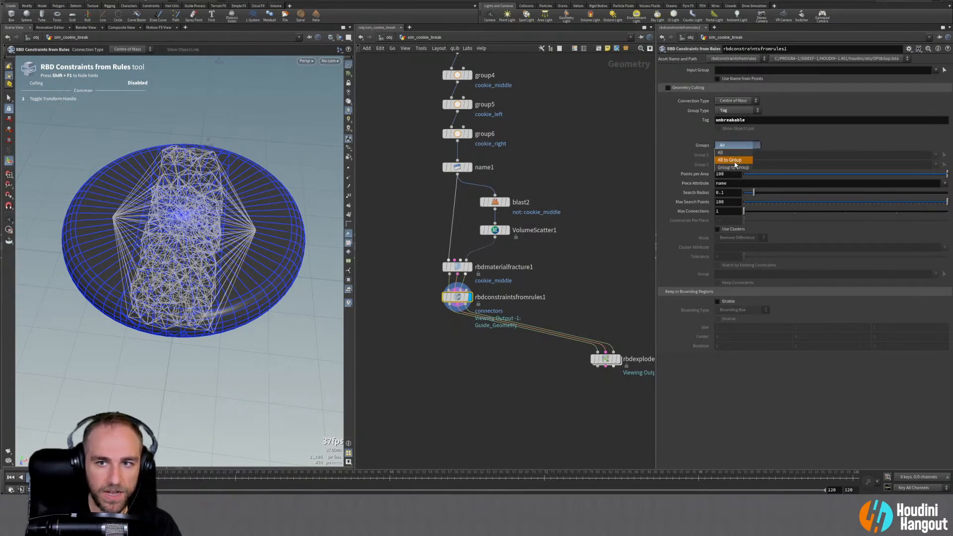
pyautogui.click(738, 160)
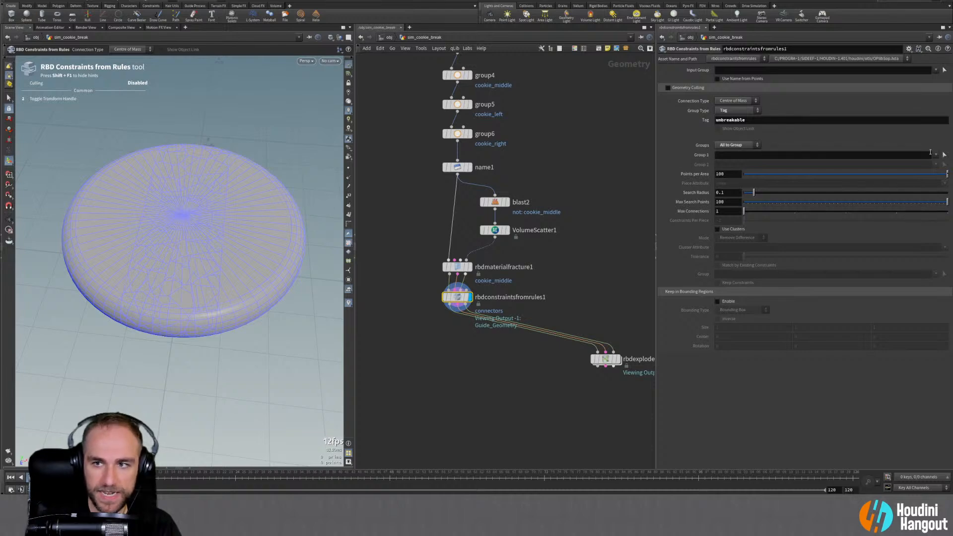
pyautogui.click(936, 155)
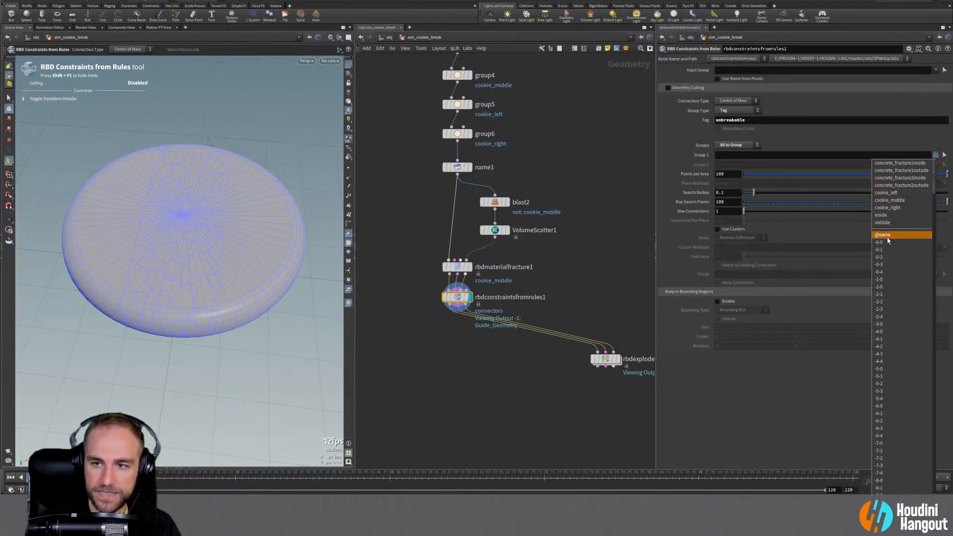
pyautogui.scroll(-20, 889, 241)
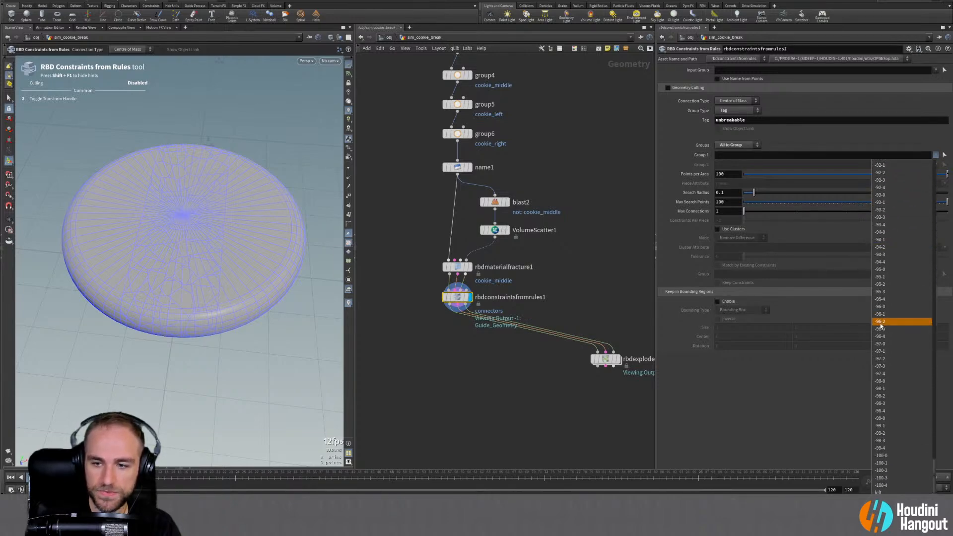
pyautogui.scroll(20, 881, 343)
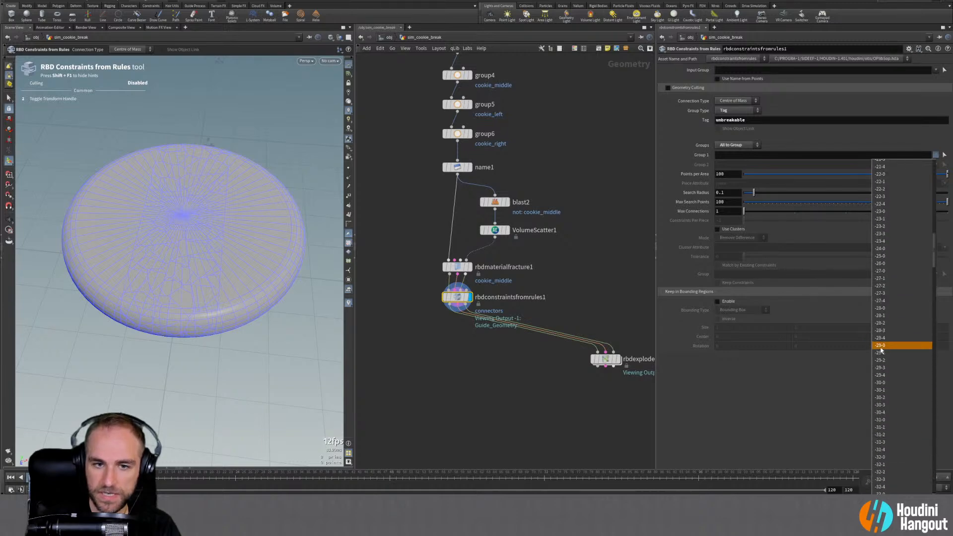
pyautogui.scroll(20, 881, 347)
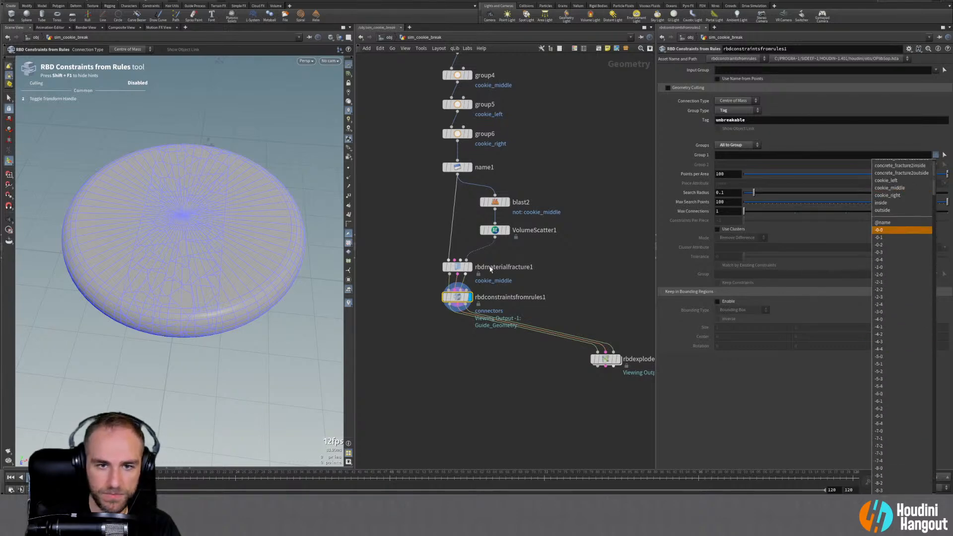
# Display rbdmaterialfracture1 and inspect the name values of its primitives in the Geometry Spreadsheet
pyautogui.click(472, 267)
pyautogui.click(461, 267)
pyautogui.click(472, 250)
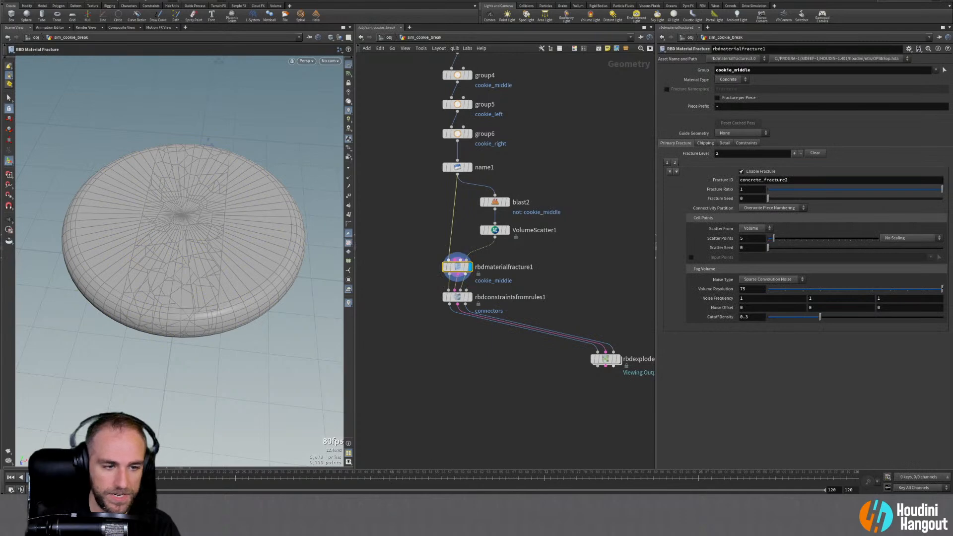
pyautogui.click(166, 469)
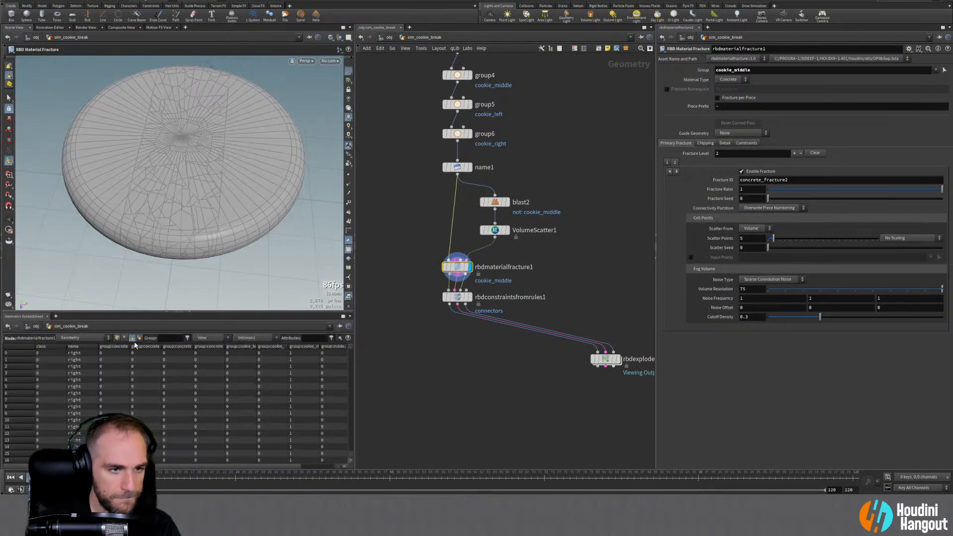
pyautogui.click(117, 337)
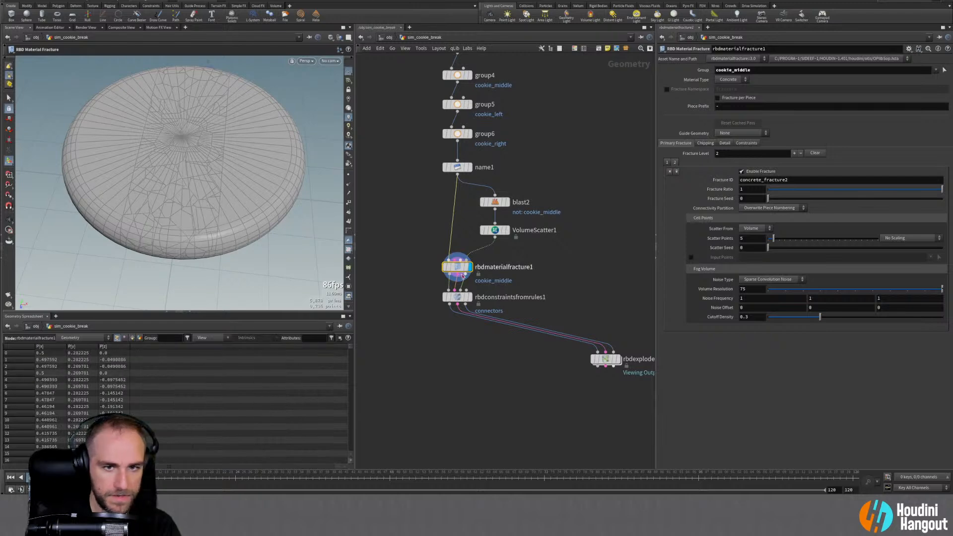
pyautogui.click(125, 337)
pyautogui.click(132, 338)
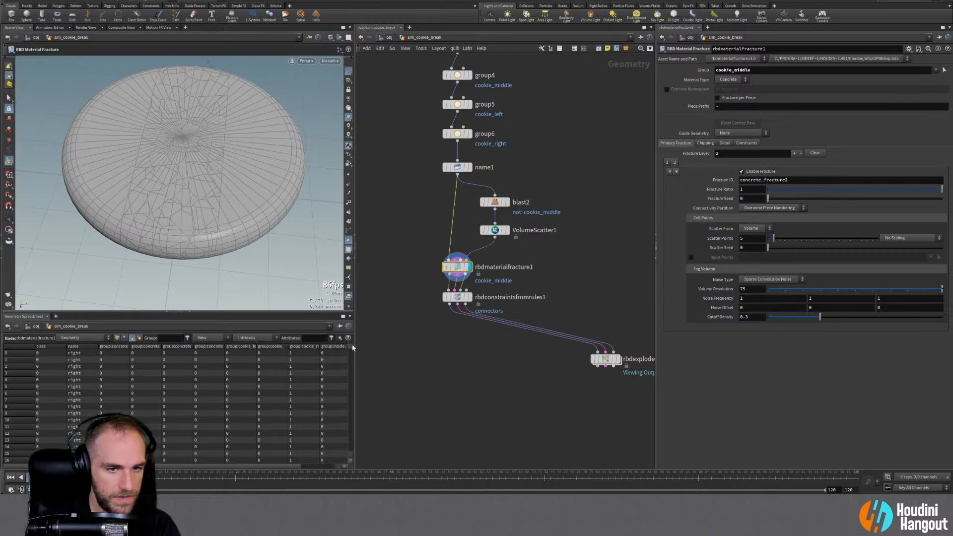
pyautogui.moveTo(351, 350); pyautogui.dragTo(347, 371)
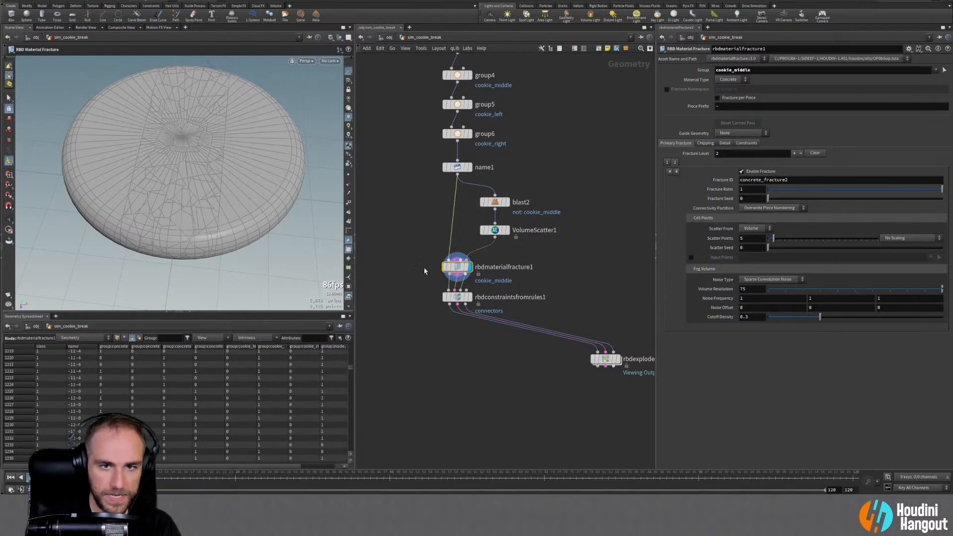
pyautogui.moveTo(460, 273)
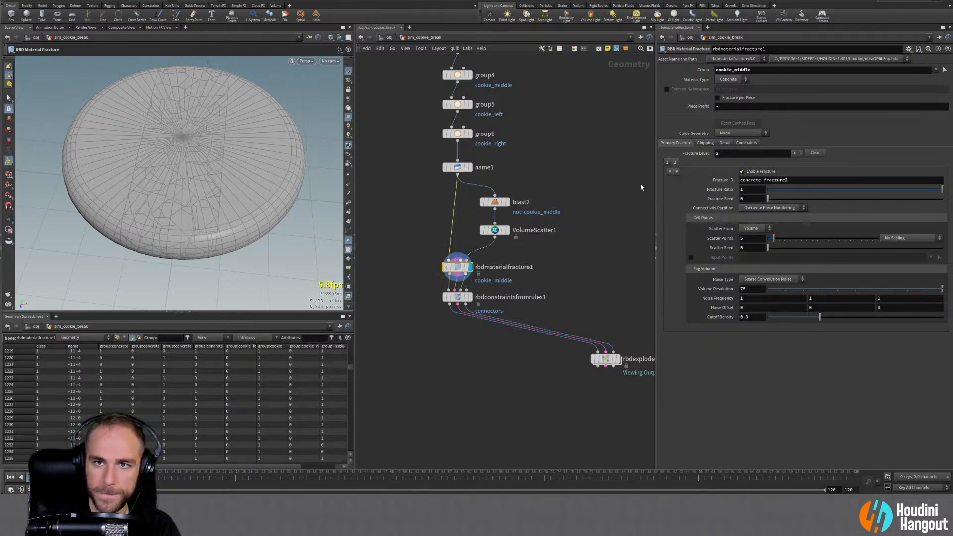
pyautogui.click(667, 89)
pyautogui.click(667, 89)
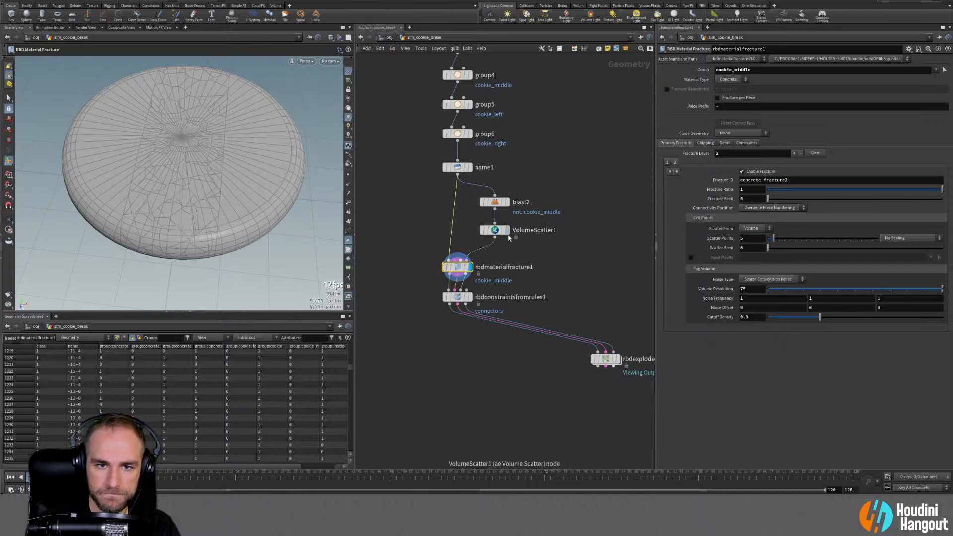
# Pull name1 out of the chain between group6 and the fracture, and check the fractured primitives' names in the spreadsheet
pyautogui.click(463, 267)
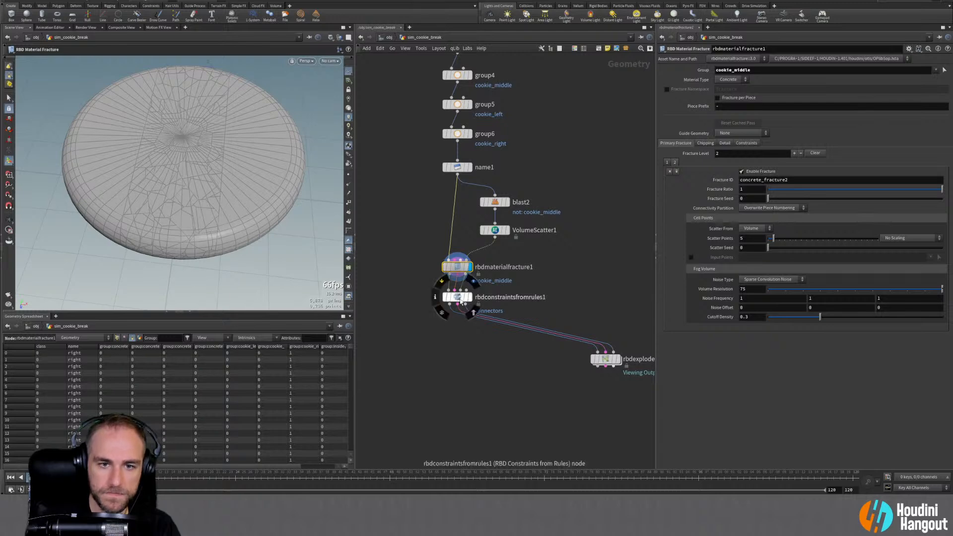
pyautogui.moveTo(461, 299); pyautogui.dragTo(461, 322)
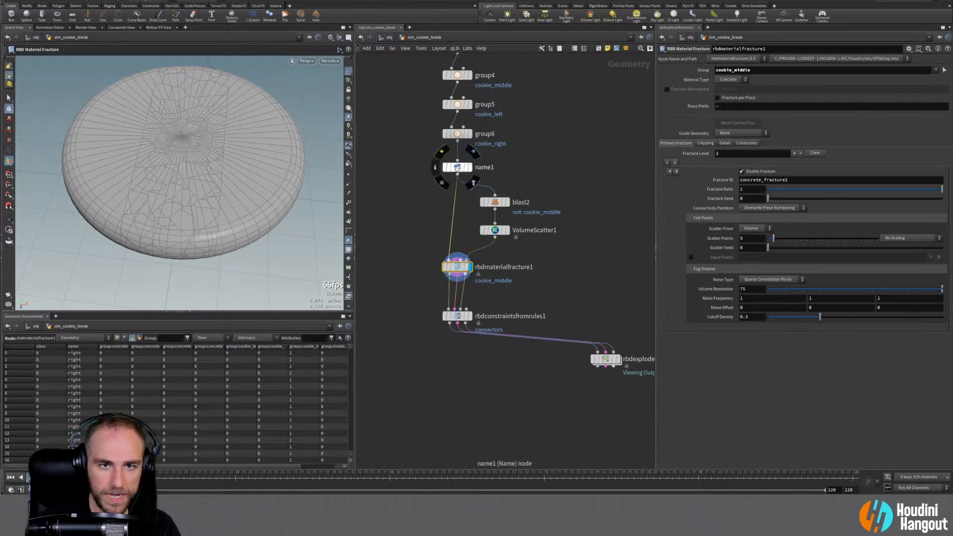
pyautogui.moveTo(457, 169); pyautogui.dragTo(579, 206)
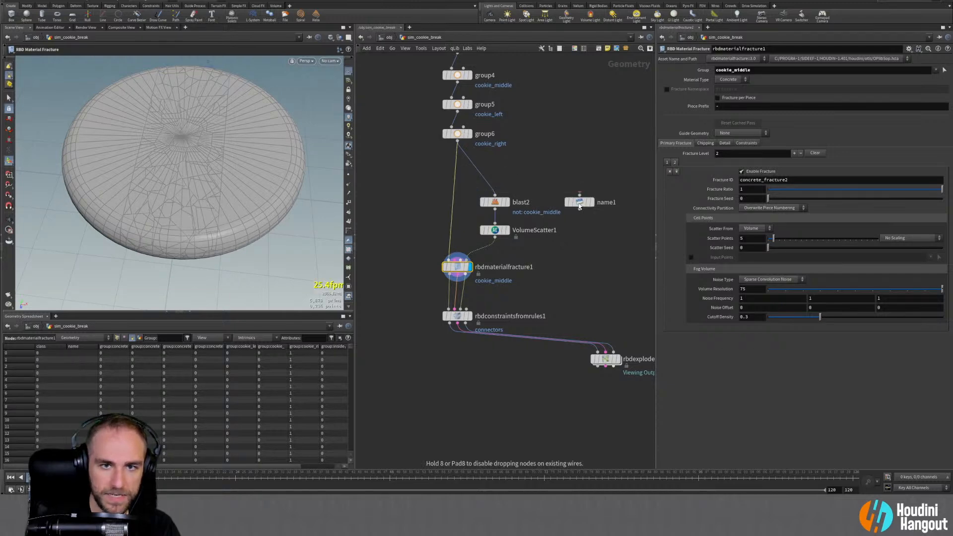
pyautogui.middleClick(455, 269)
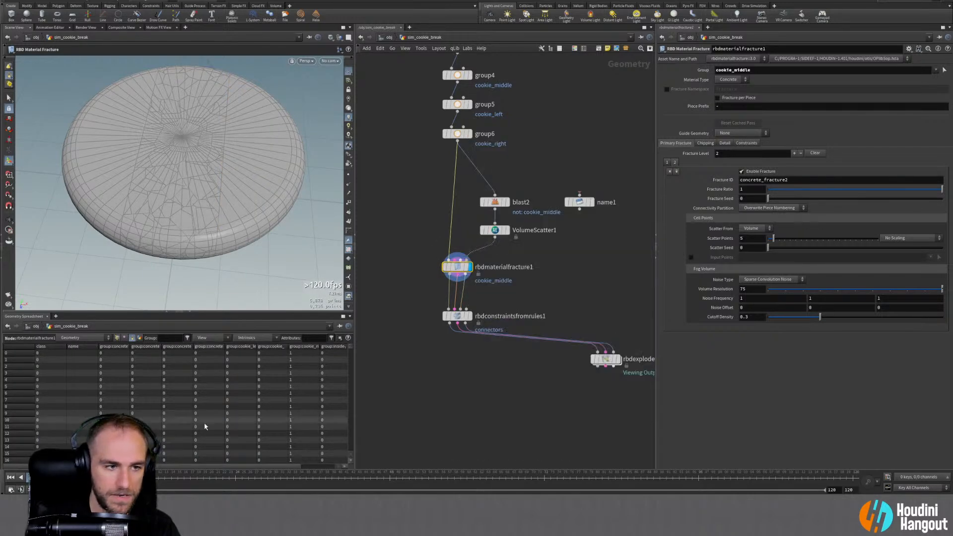
pyautogui.scroll(-10, 332, 357)
pyautogui.moveTo(349, 354)
pyautogui.mouseDown()
pyautogui.moveTo(338, 455)
pyautogui.moveTo(343, 338)
pyautogui.mouseUp()
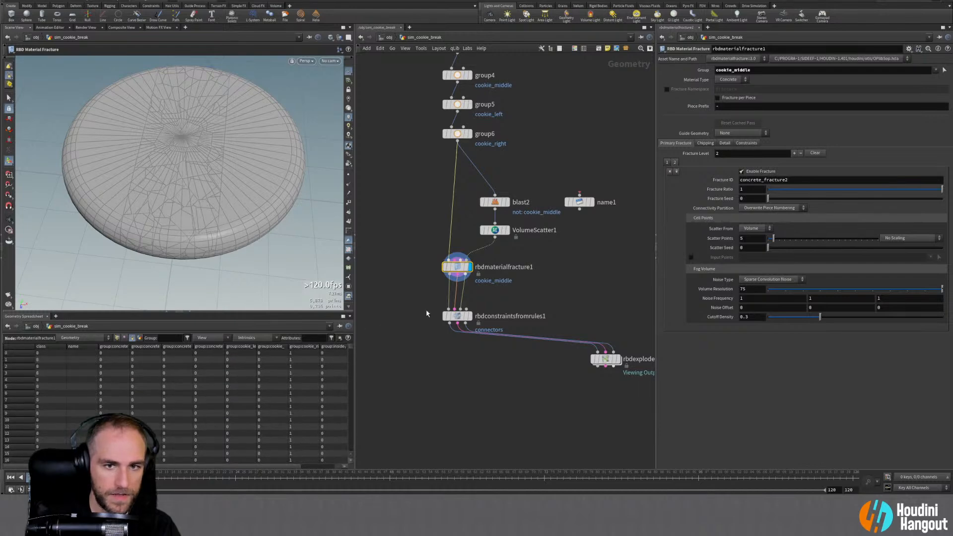
# Wire name1 between the geometry output of rbdmaterialfracture1 and rbdconstraintsfromrules1, and display it to check the names
pyautogui.moveTo(579, 203); pyautogui.dragTo(415, 293)
pyautogui.moveTo(459, 318); pyautogui.dragTo(459, 328)
pyautogui.moveTo(599, 360); pyautogui.dragTo(601, 408)
pyautogui.click(416, 293)
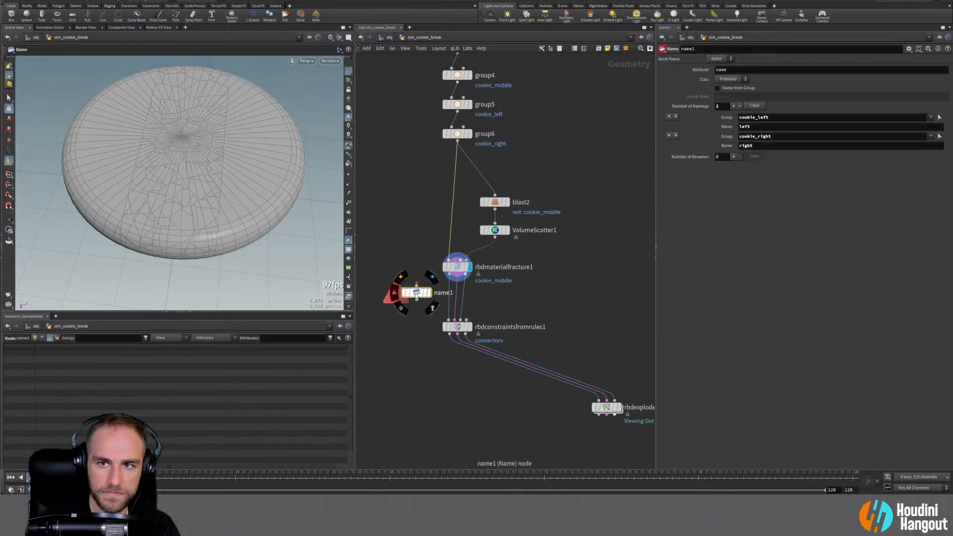
pyautogui.moveTo(416, 295)
pyautogui.mouseDown()
pyautogui.moveTo(449, 297)
pyautogui.moveTo(431, 298)
pyautogui.mouseUp()
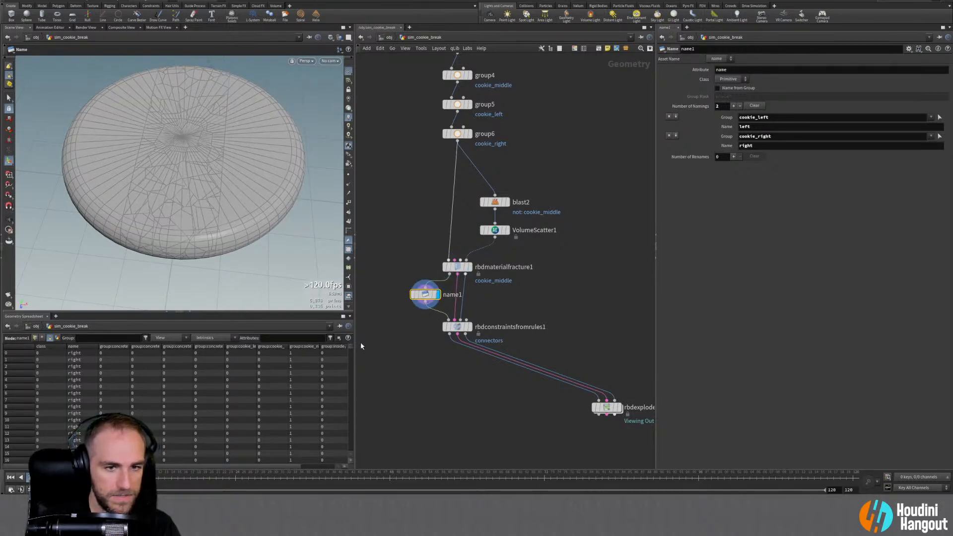
pyautogui.moveTo(350, 350)
pyautogui.mouseDown()
pyautogui.moveTo(350, 454)
pyautogui.moveTo(349, 345)
pyautogui.mouseUp()
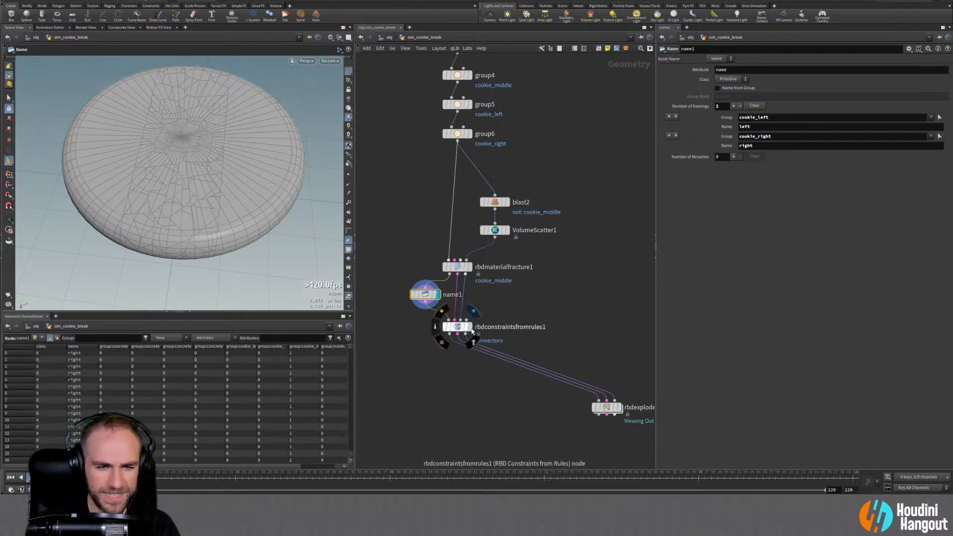
# Display rbdconstraintsfromrules1, choose cookie_middle as Group 1, and lower the Search Radius to 0.011
pyautogui.click(457, 327)
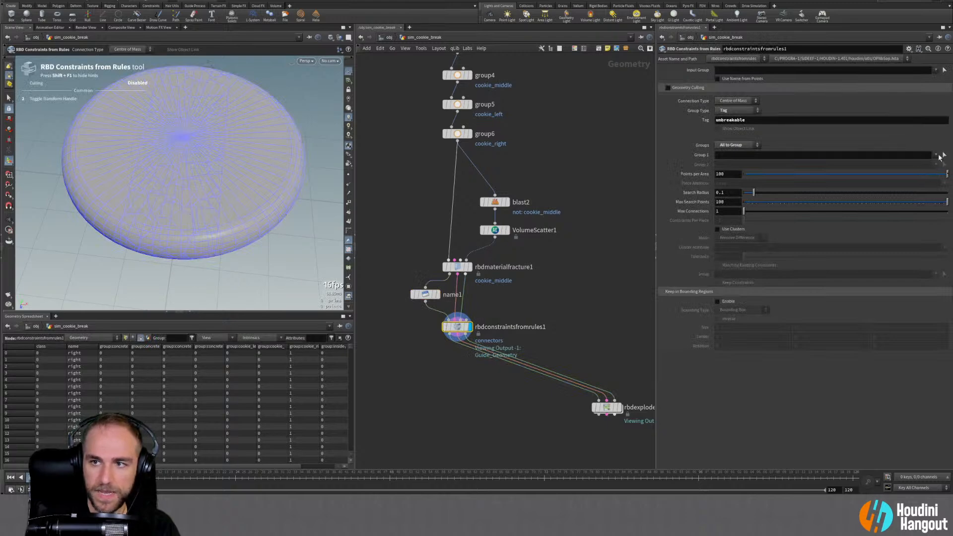
pyautogui.click(936, 156)
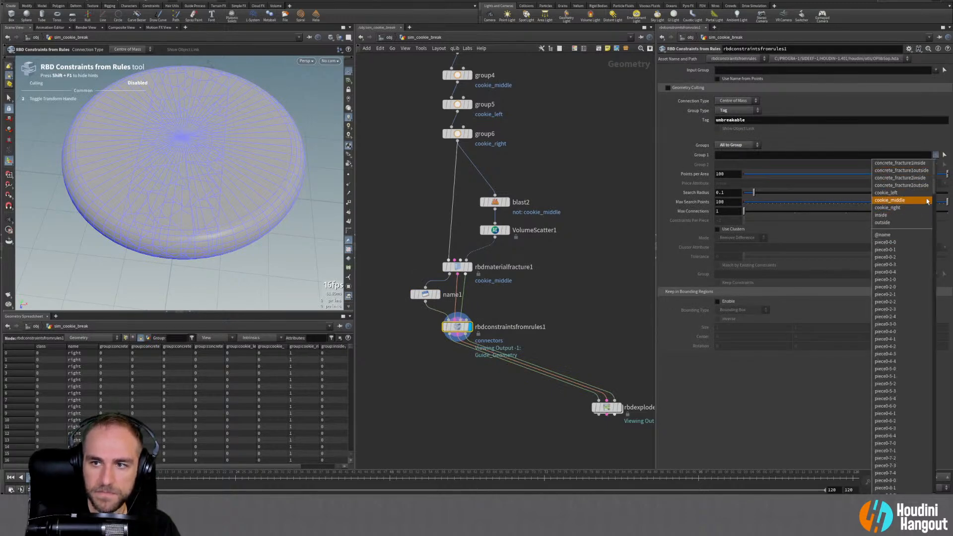
pyautogui.moveTo(934, 180)
pyautogui.mouseDown()
pyautogui.moveTo(917, 486)
pyautogui.moveTo(934, 166)
pyautogui.mouseUp()
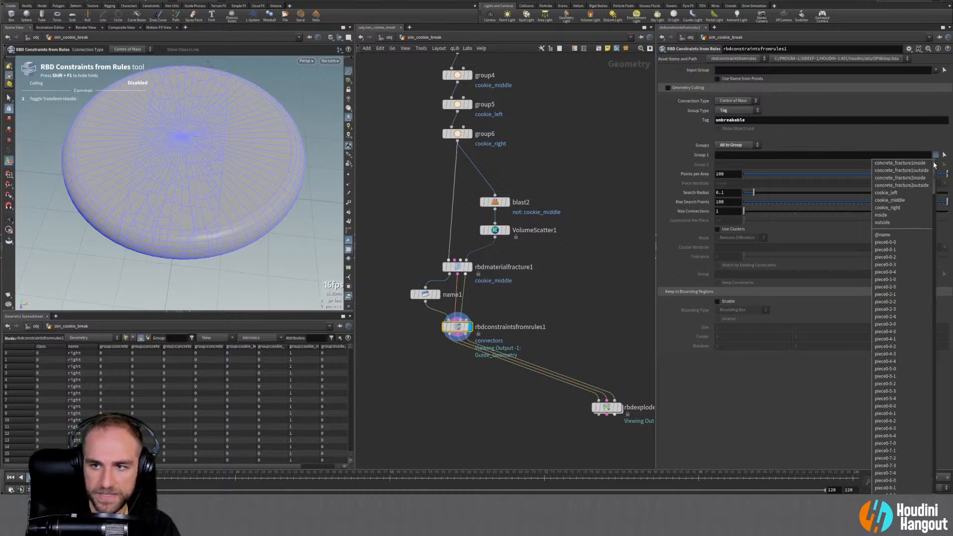
pyautogui.click(889, 200)
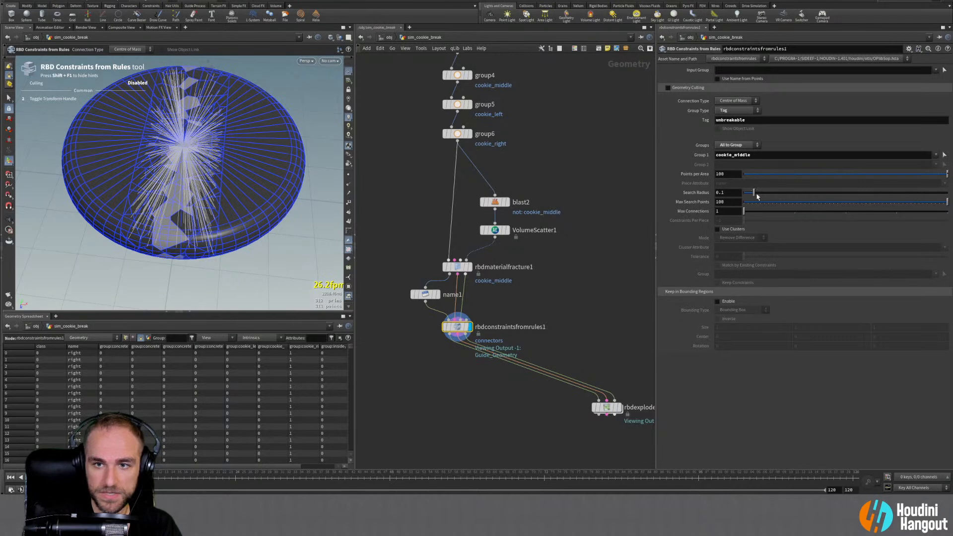
pyautogui.moveTo(754, 195); pyautogui.dragTo(745, 194)
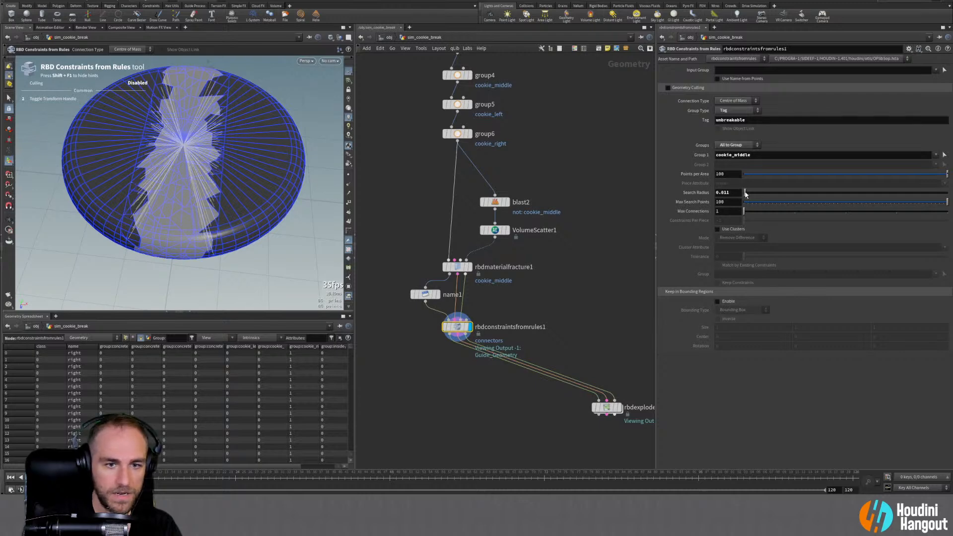
pyautogui.moveTo(471, 336)
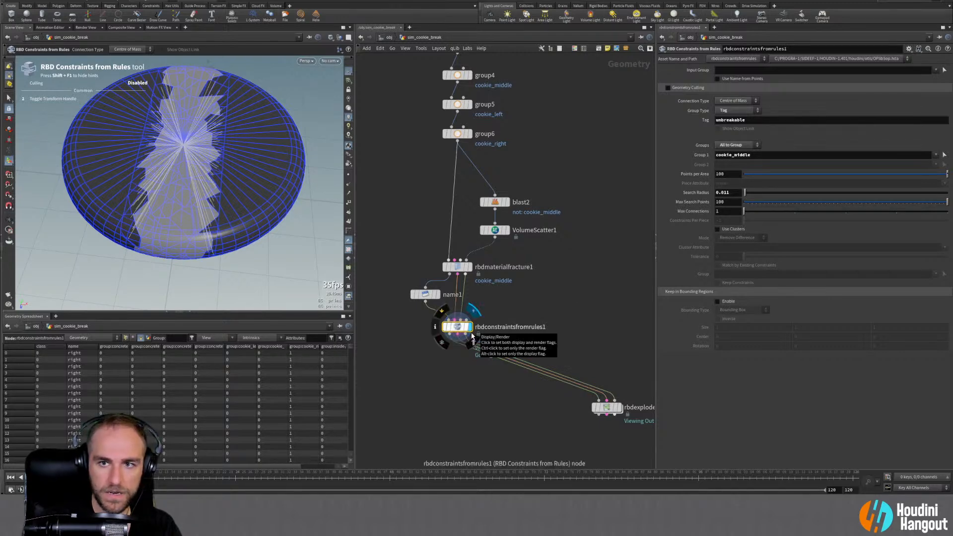
# Switch the constraint Groups mode to Group to Group, with cookie_left and cookie_right as Group 1 and cookie_middle as Group 2
pyautogui.click(736, 144)
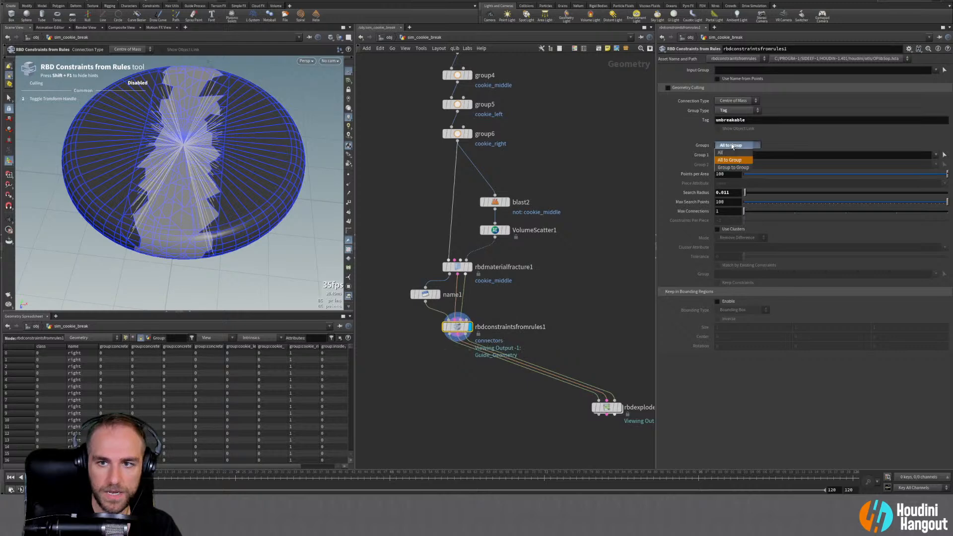
pyautogui.click(729, 169)
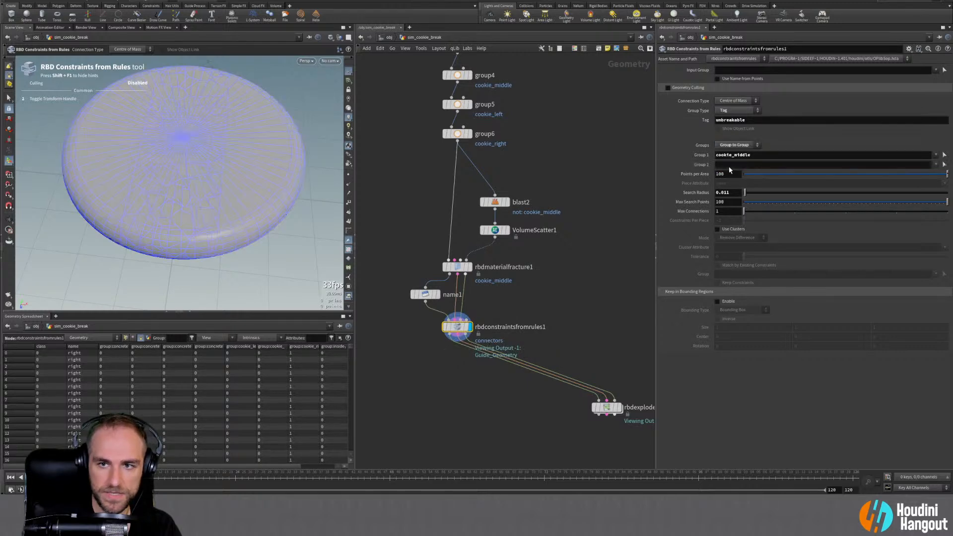
pyautogui.click(936, 156)
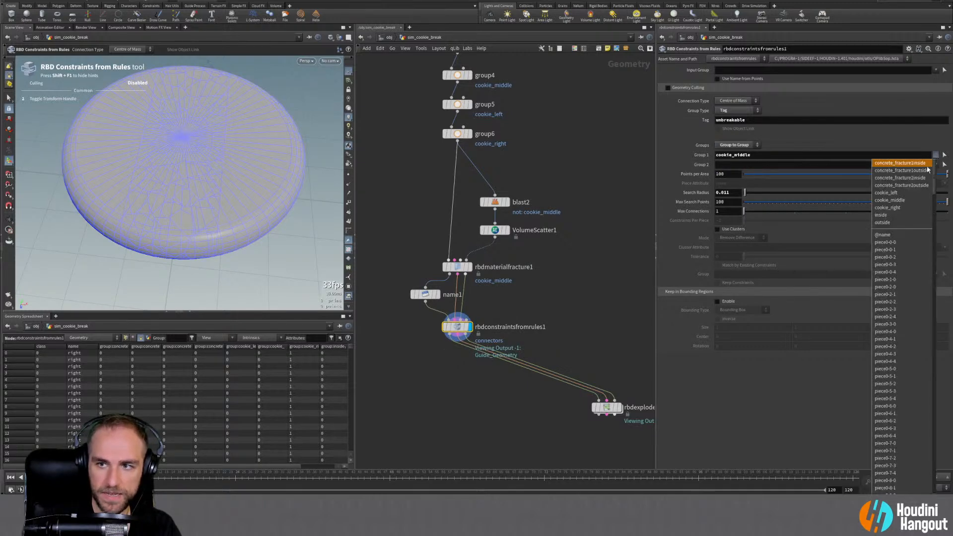
pyautogui.click(900, 195)
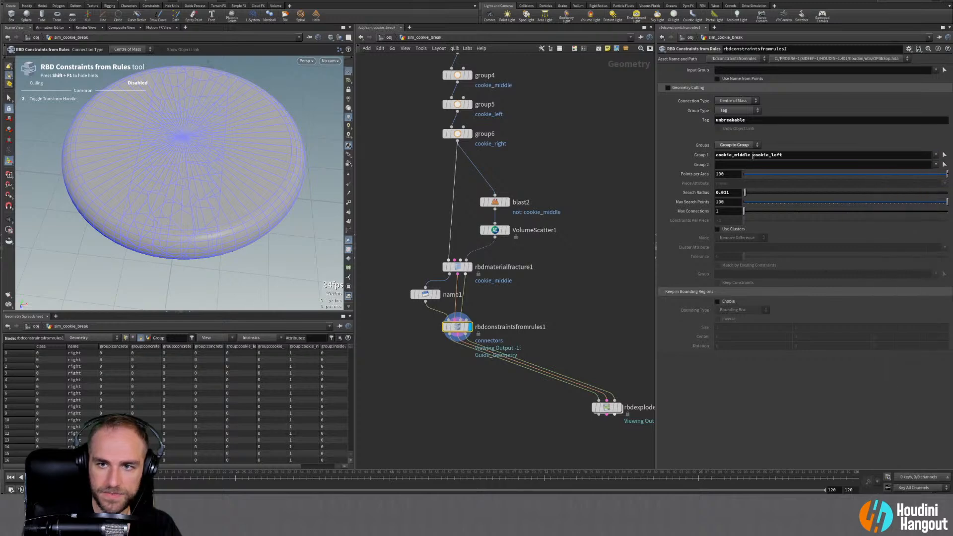
pyautogui.moveTo(753, 156); pyautogui.dragTo(717, 155)
pyautogui.press('BackSpace')
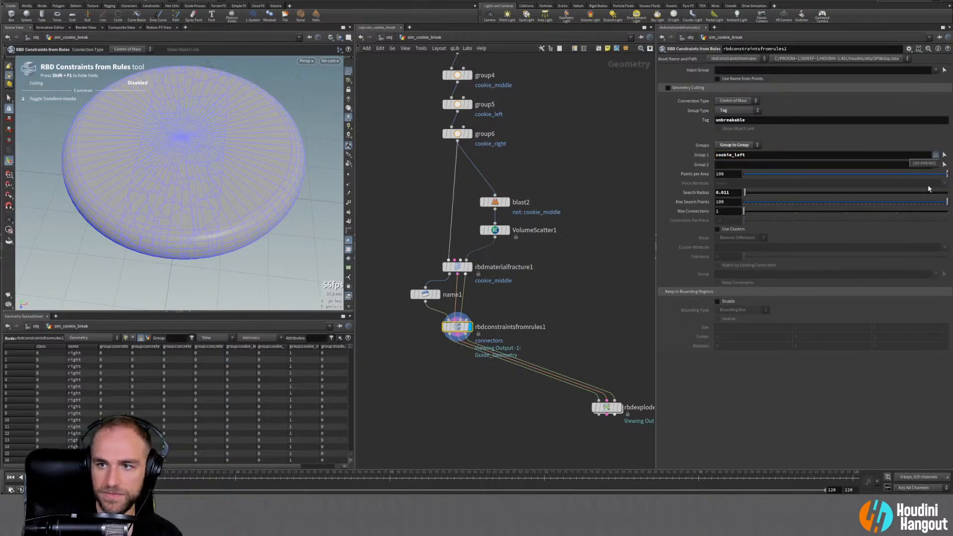
pyautogui.click(935, 155)
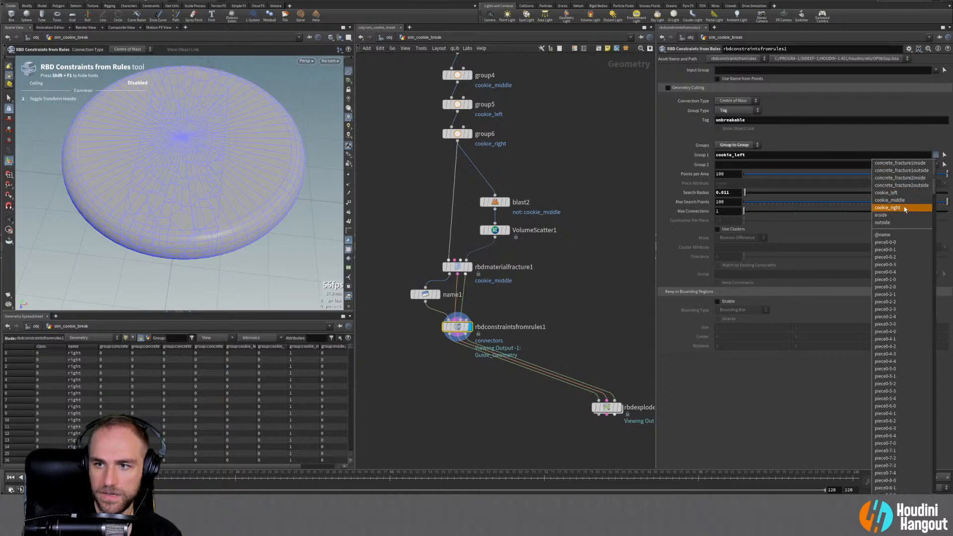
pyautogui.click(901, 209)
pyautogui.click(936, 164)
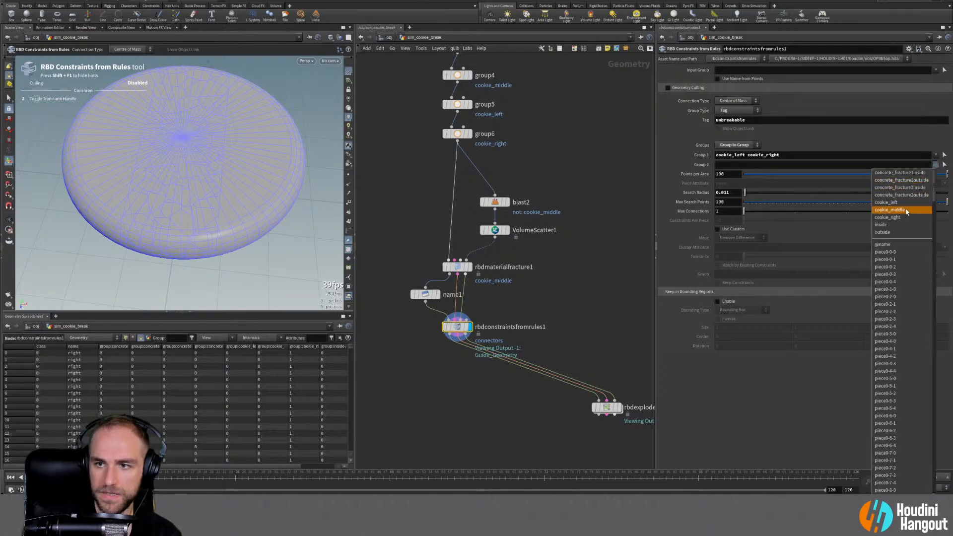
pyautogui.click(901, 212)
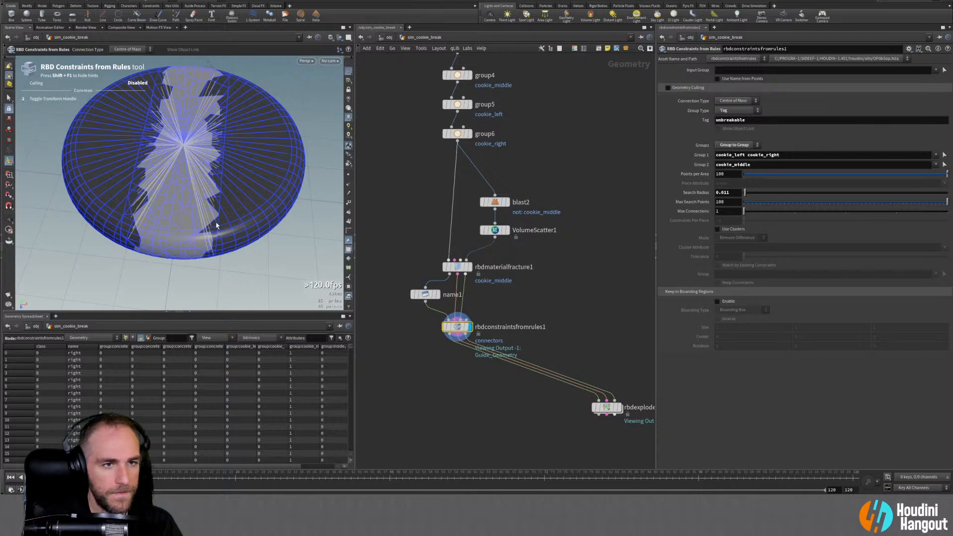
# Bypass name1 and inspect how the constraints from rbdconstraintsfromrules1 respond
pyautogui.keyDown('alt'); pyautogui.moveTo(213, 221); pyautogui.dragTo(248, 149); pyautogui.keyUp('alt')
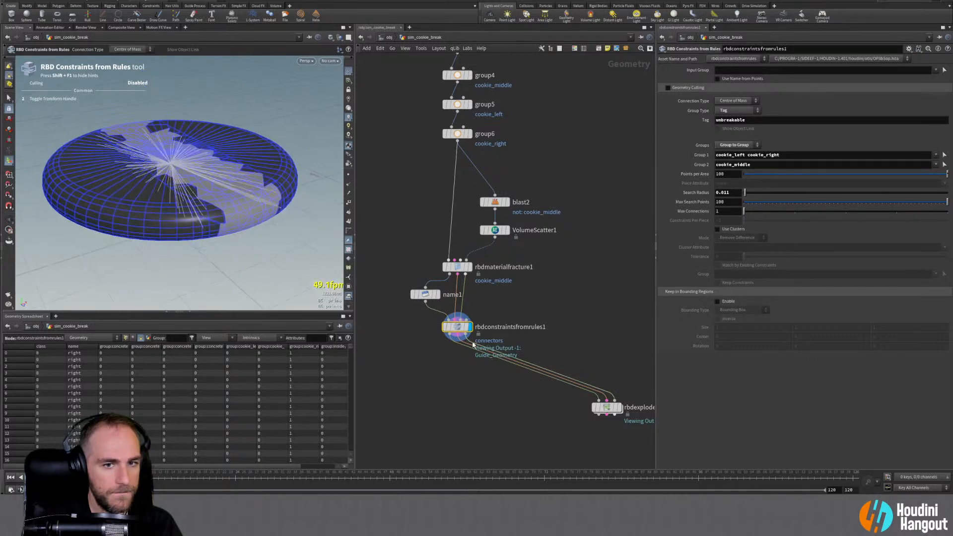
pyautogui.middleClick(461, 329)
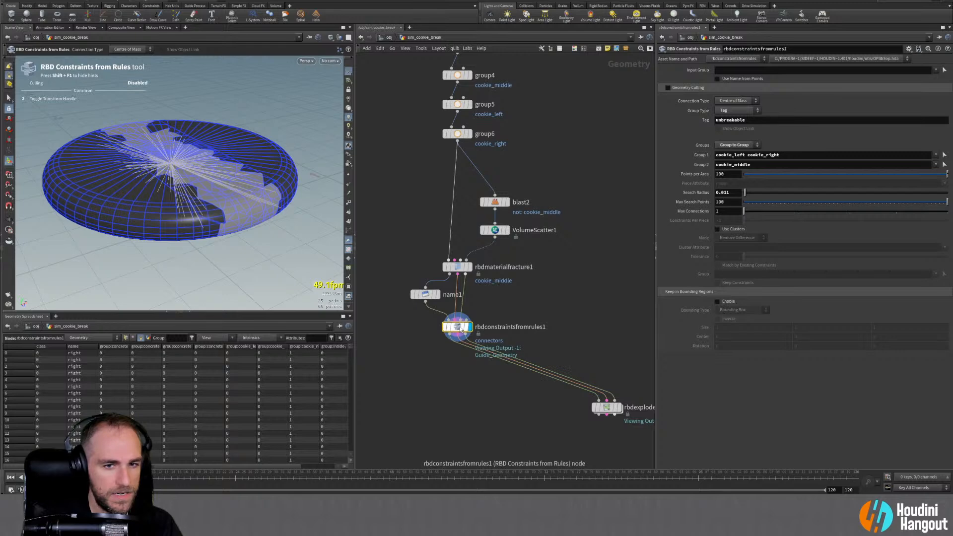
pyautogui.click(413, 295)
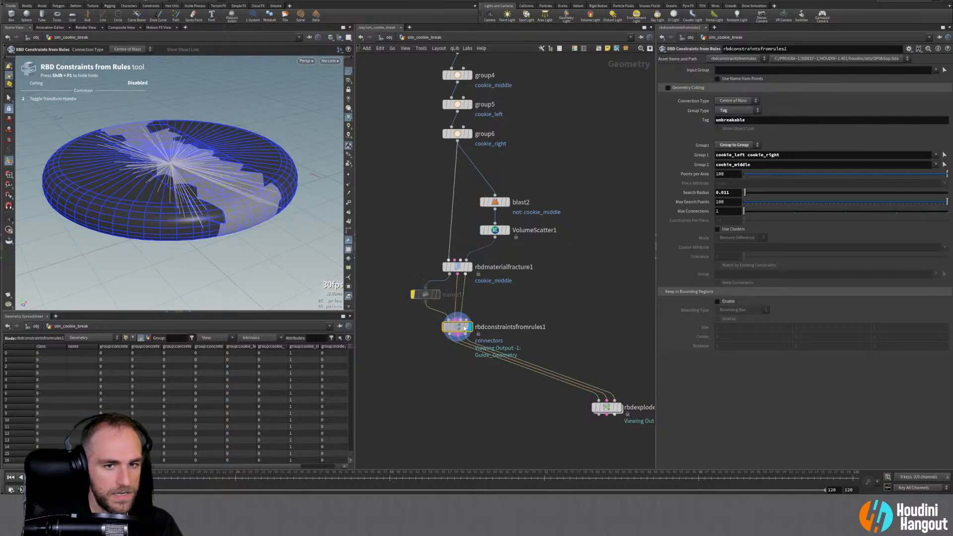
pyautogui.moveTo(461, 329)
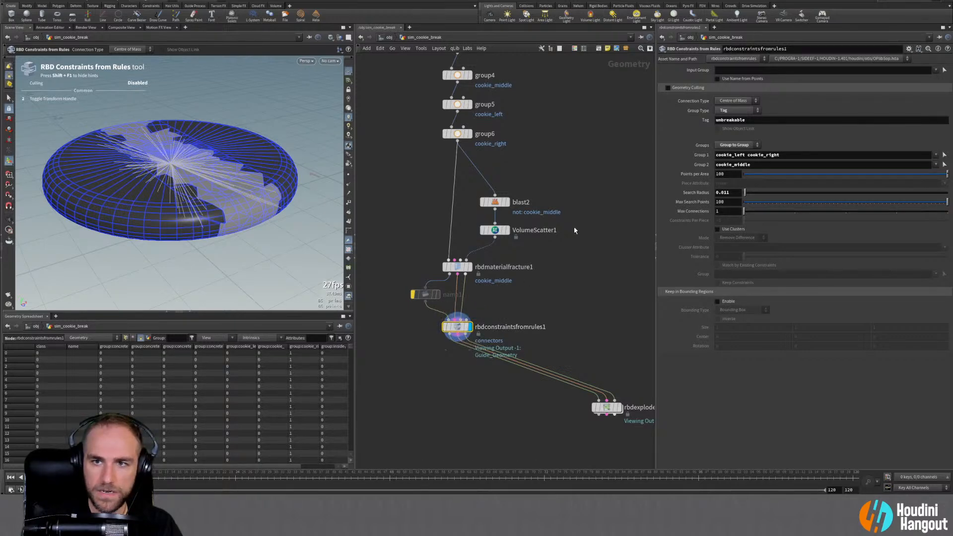
# Try the Surface Points and Hinges connection types on rbdconstraintsfromrules1, and return the Connection Type to Center of Mass
pyautogui.click(737, 102)
pyautogui.click(735, 107)
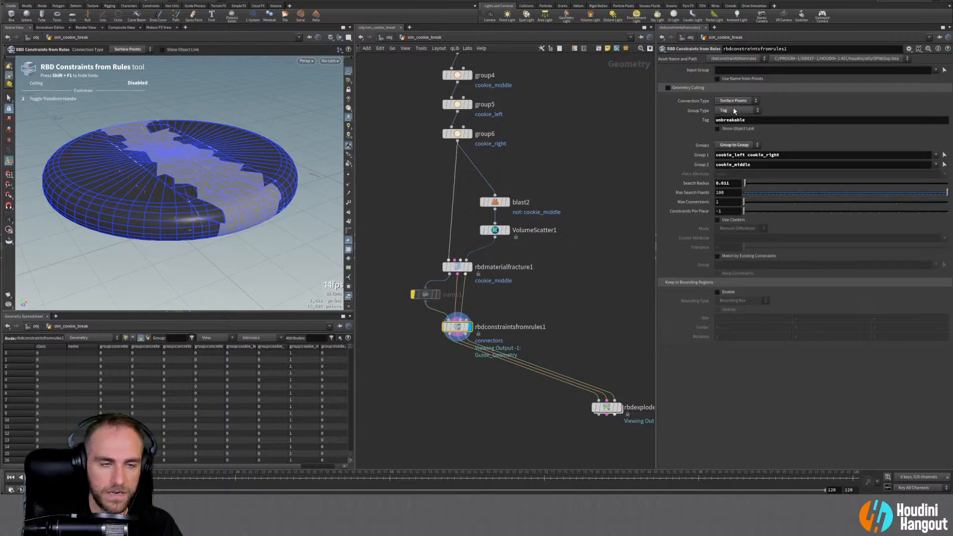
pyautogui.click(734, 102)
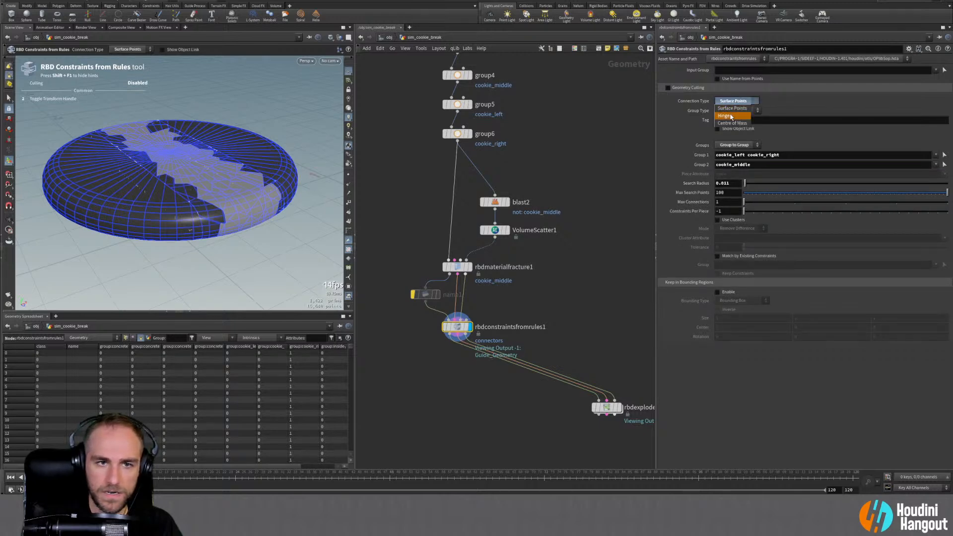
pyautogui.click(730, 115)
pyautogui.click(734, 101)
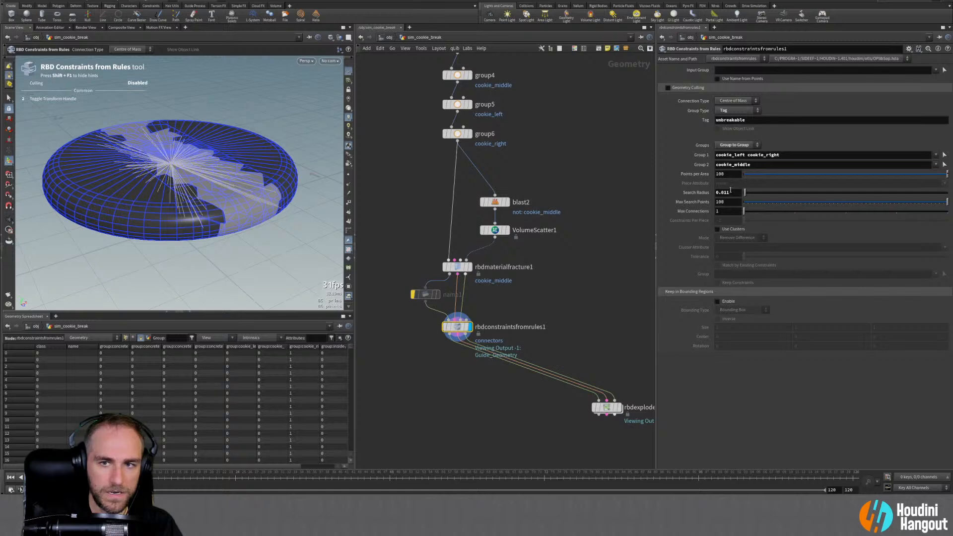
# Lower Max Search Points to 7 and inspect the constraint lines on the cookie
pyautogui.moveTo(751, 205)
pyautogui.mouseDown()
pyautogui.moveTo(810, 202)
pyautogui.moveTo(757, 210)
pyautogui.mouseUp()
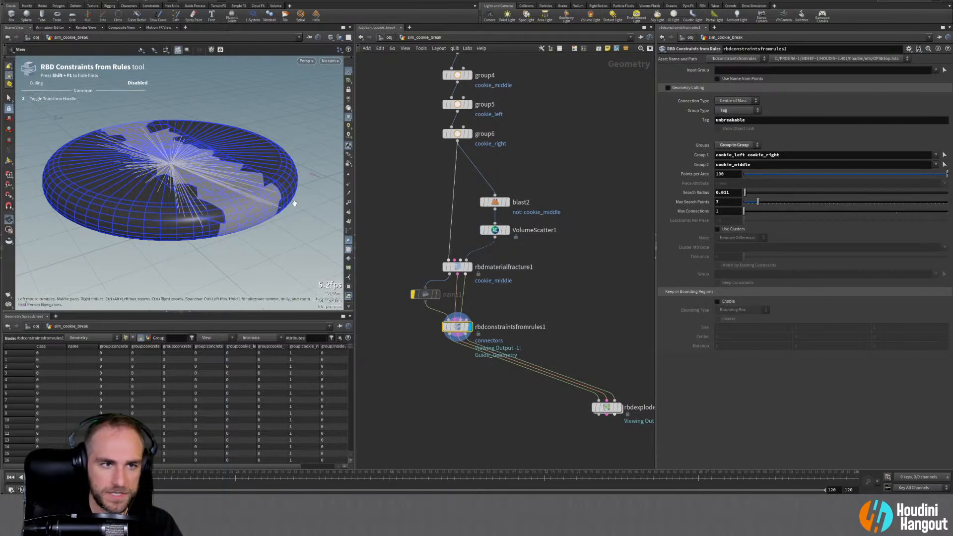
pyautogui.keyDown('alt'); pyautogui.moveTo(204, 164); pyautogui.dragTo(160, 191); pyautogui.keyUp('alt')
pyautogui.press('Return')
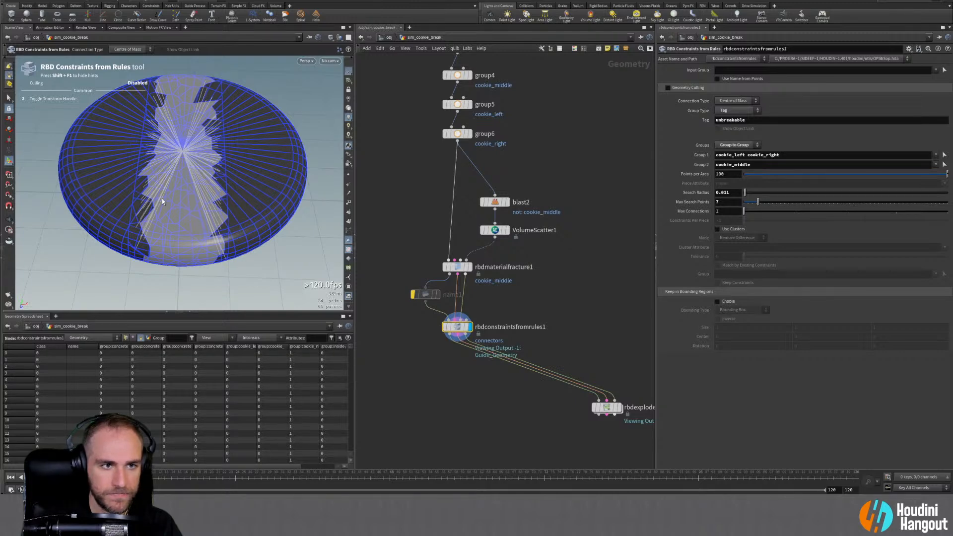
# Re-enable name1, and compare the displayed output of rbdmaterialfracture1 with that of rbdconstraintsfromrules1
pyautogui.click(457, 269)
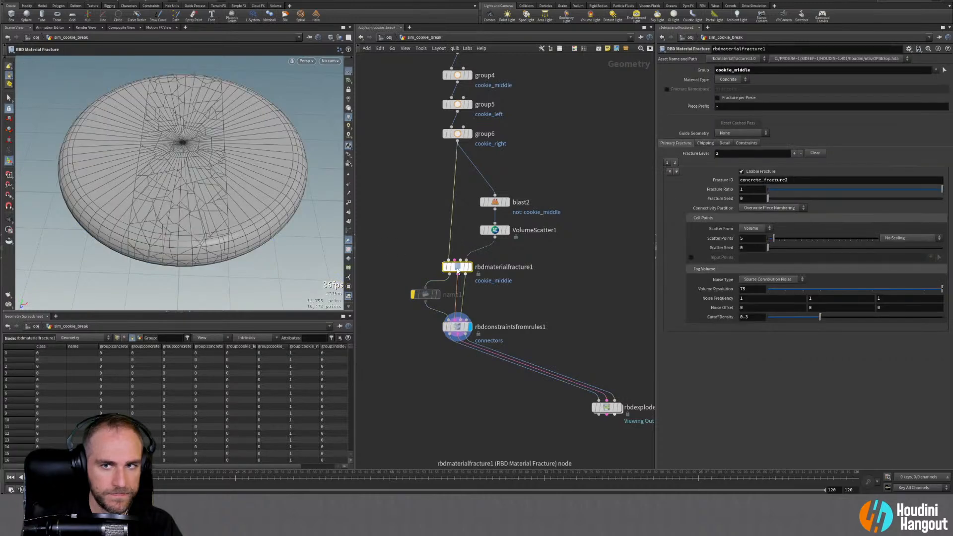
pyautogui.moveTo(458, 270)
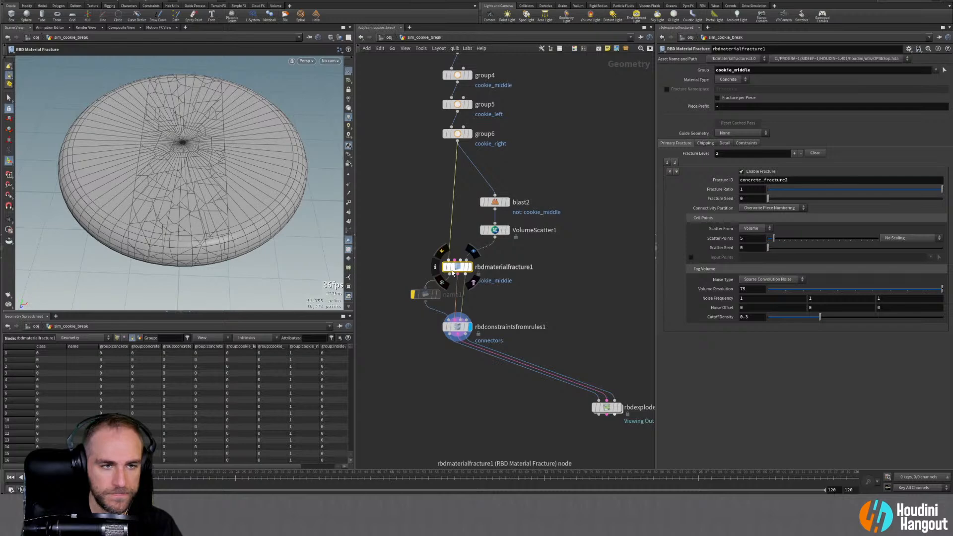
pyautogui.click(421, 297)
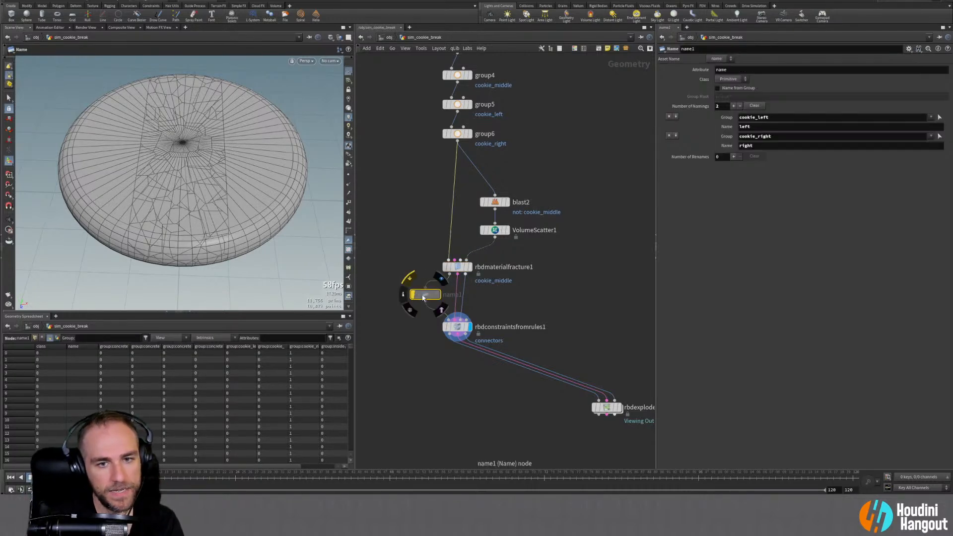
pyautogui.click(452, 330)
pyautogui.moveTo(415, 304)
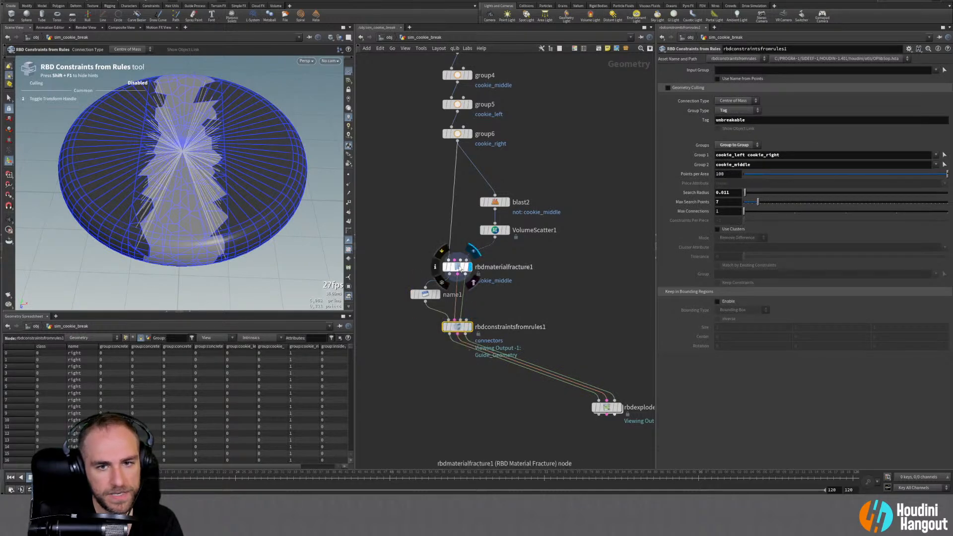
pyautogui.click(460, 268)
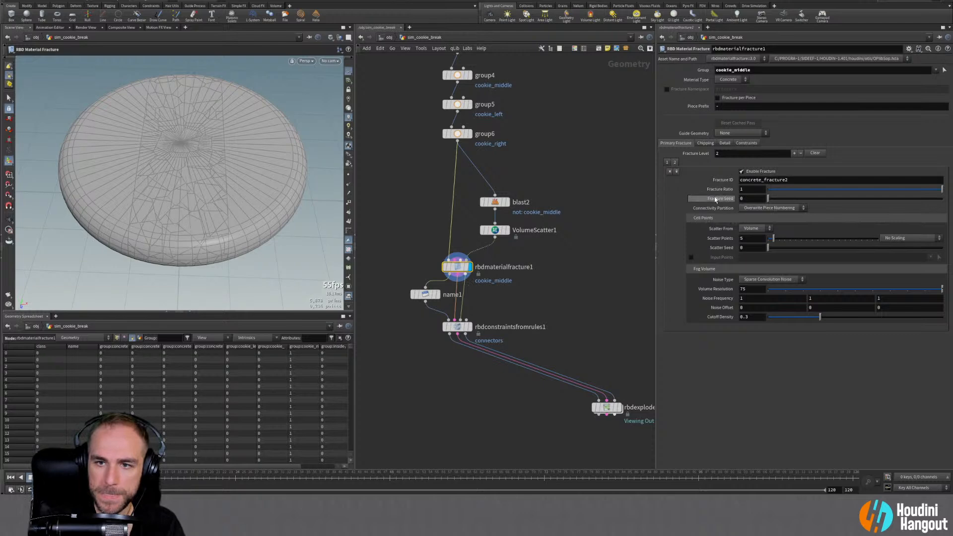
pyautogui.click(453, 330)
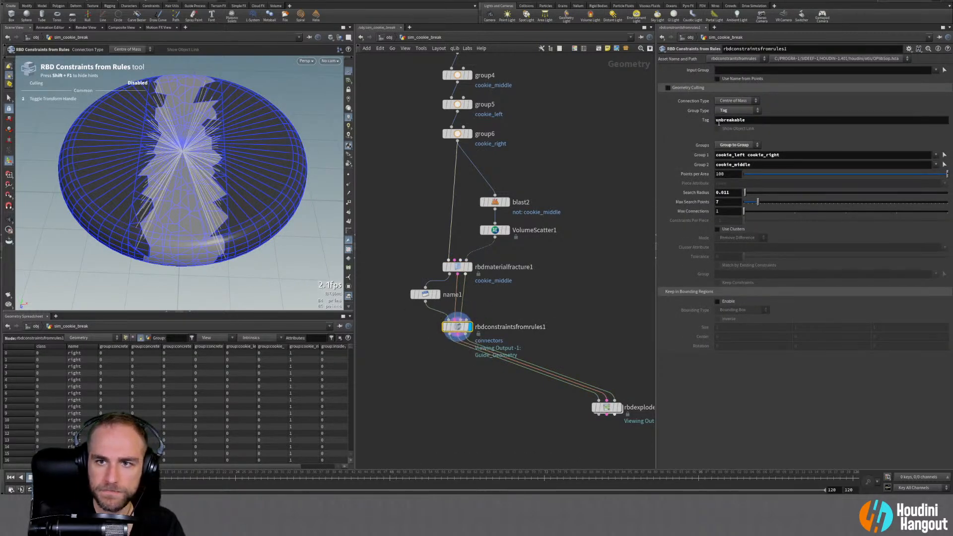
# Set the constraint Groups mode to All and raise the Search Radius
pyautogui.click(731, 146)
pyautogui.click(728, 155)
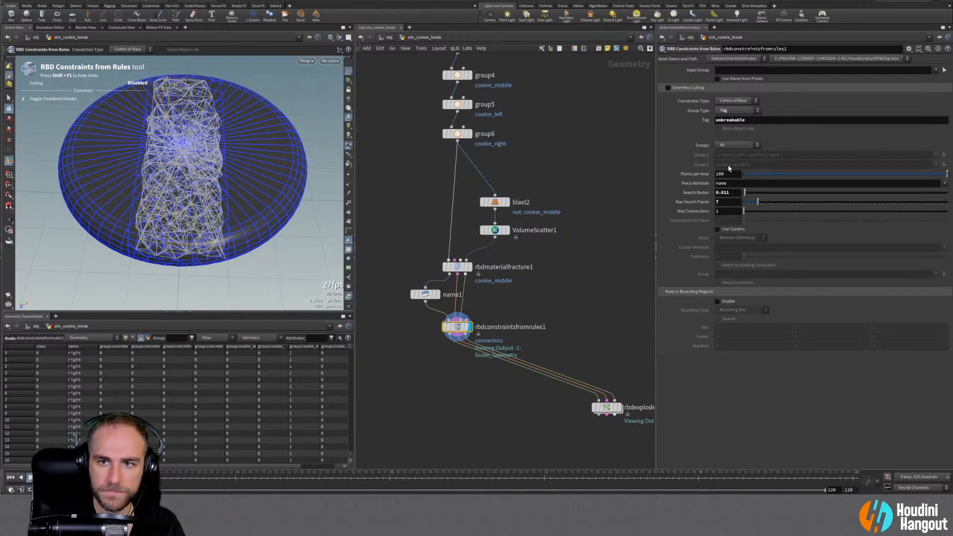
pyautogui.moveTo(745, 194); pyautogui.dragTo(750, 194)
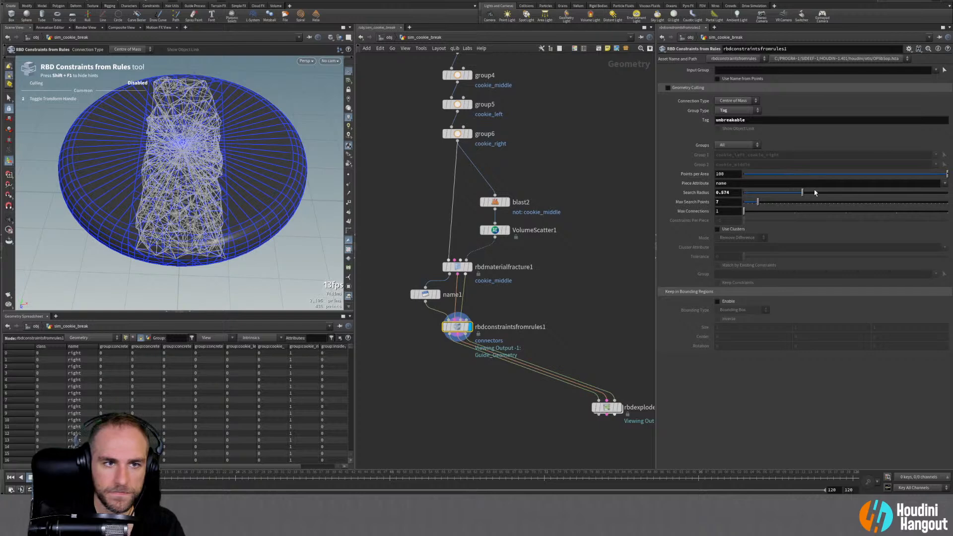
pyautogui.moveTo(940, 187); pyautogui.dragTo(786, 193)
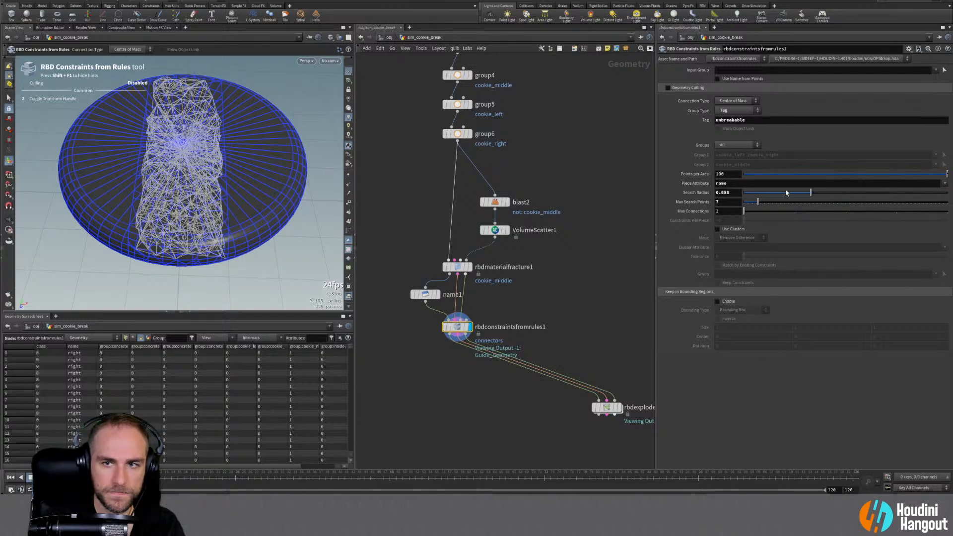
# Reset Max Search Points to 100 and set the Search Radius to 0.6
pyautogui.keyDown('shift'); pyautogui.click(700, 204); pyautogui.keyUp('shift')
pyautogui.click(911, 109)
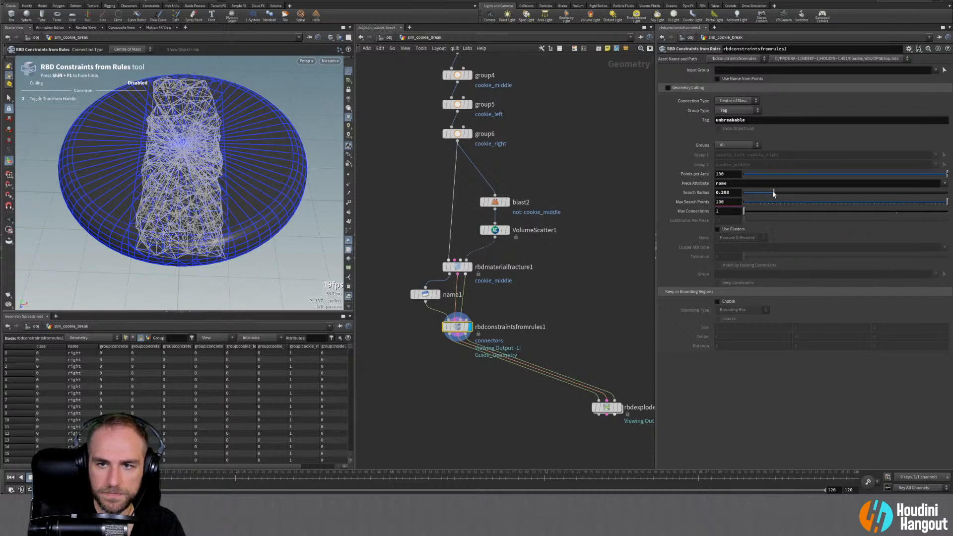
pyautogui.moveTo(858, 196); pyautogui.dragTo(818, 205)
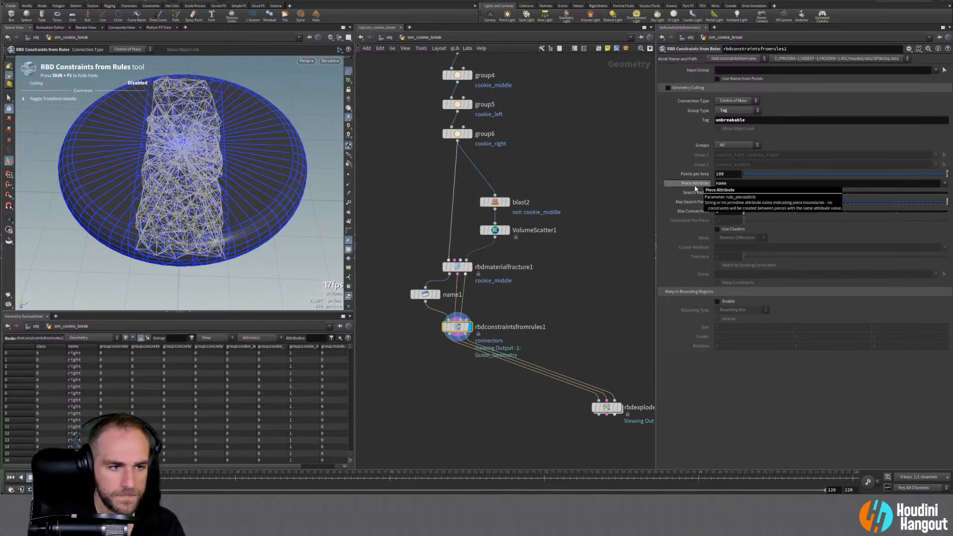
# Try class as the constraints' Piece Attribute, and set it back to name
pyautogui.click(944, 183)
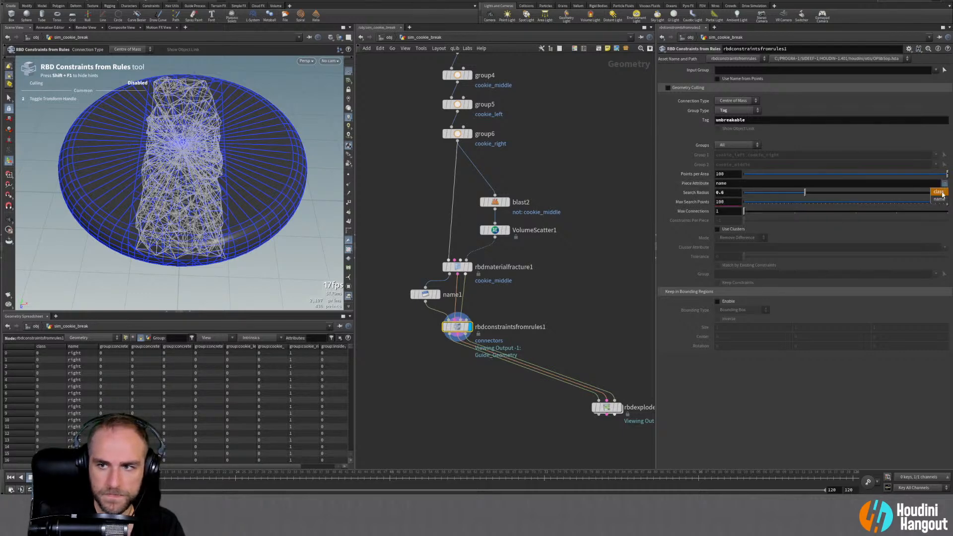
pyautogui.click(941, 199)
pyautogui.click(945, 184)
pyautogui.click(942, 192)
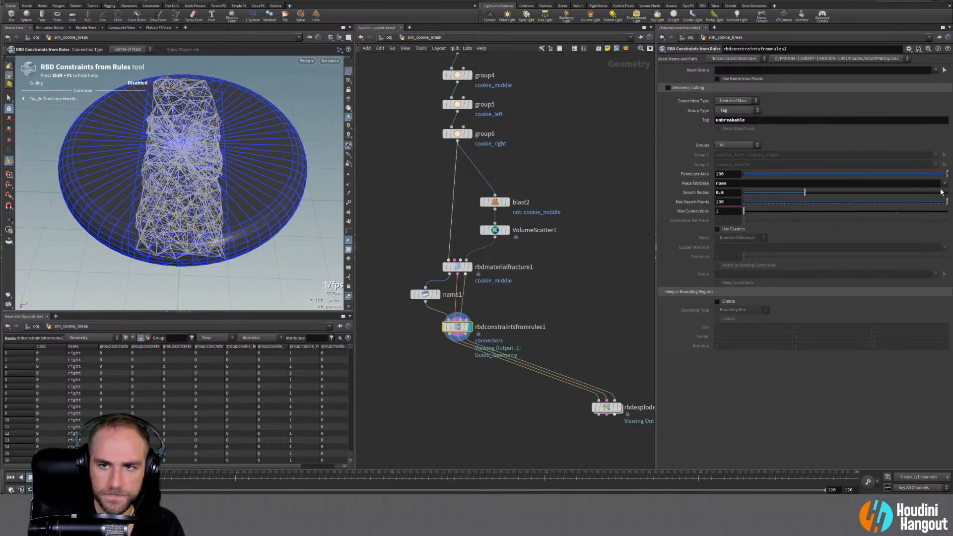
pyautogui.click(945, 184)
pyautogui.click(937, 201)
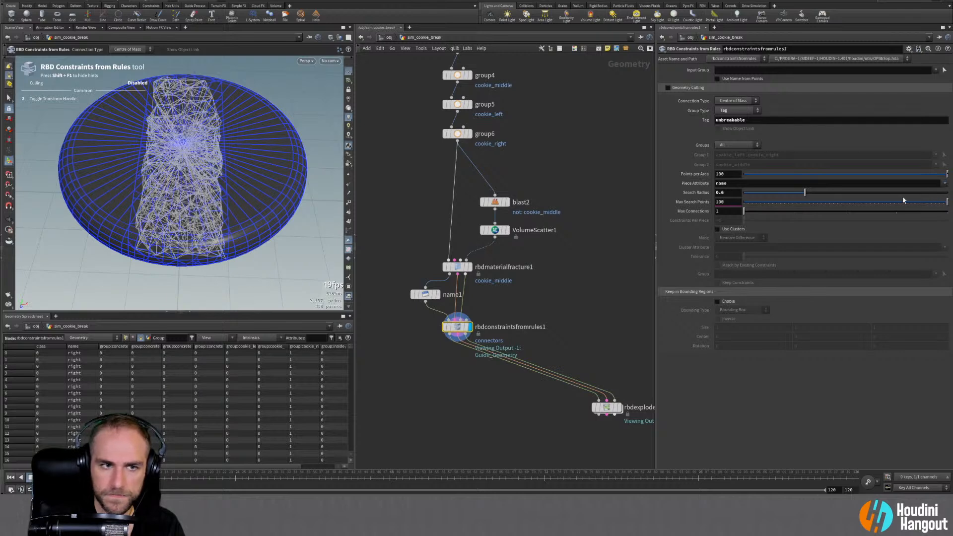
# Set the constraints' Group Type to None
pyautogui.keyDown('alt'); pyautogui.moveTo(87, 212); pyautogui.dragTo(81, 164); pyautogui.keyUp('alt')
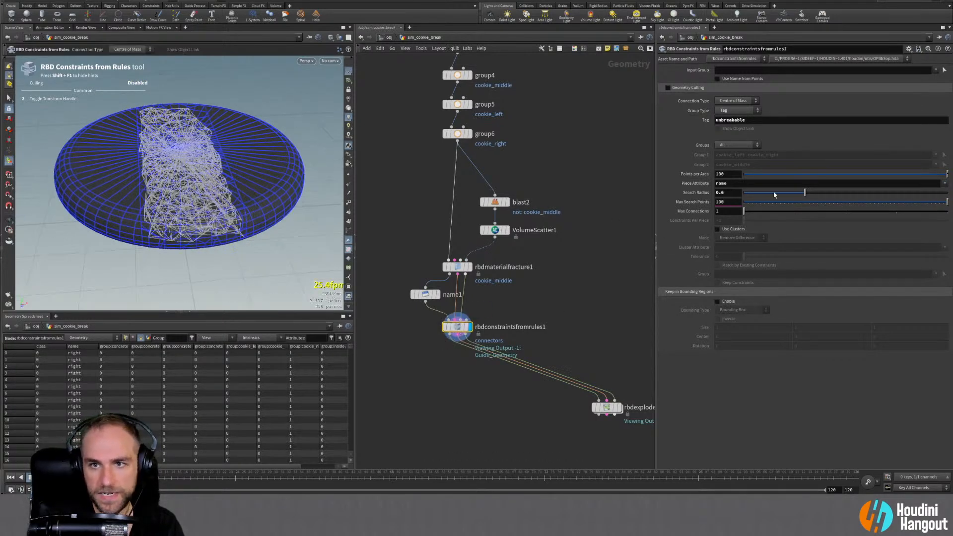
pyautogui.click(737, 111)
pyautogui.click(737, 103)
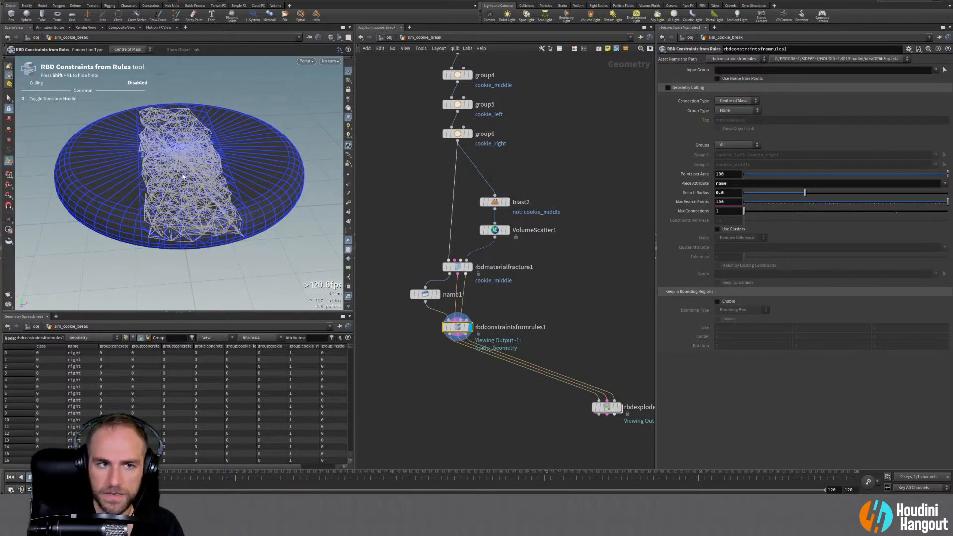
# Move name1 into the wire between group6 and rbdmaterialfracture1, and check the piece names in the spreadsheet
pyautogui.moveTo(425, 297)
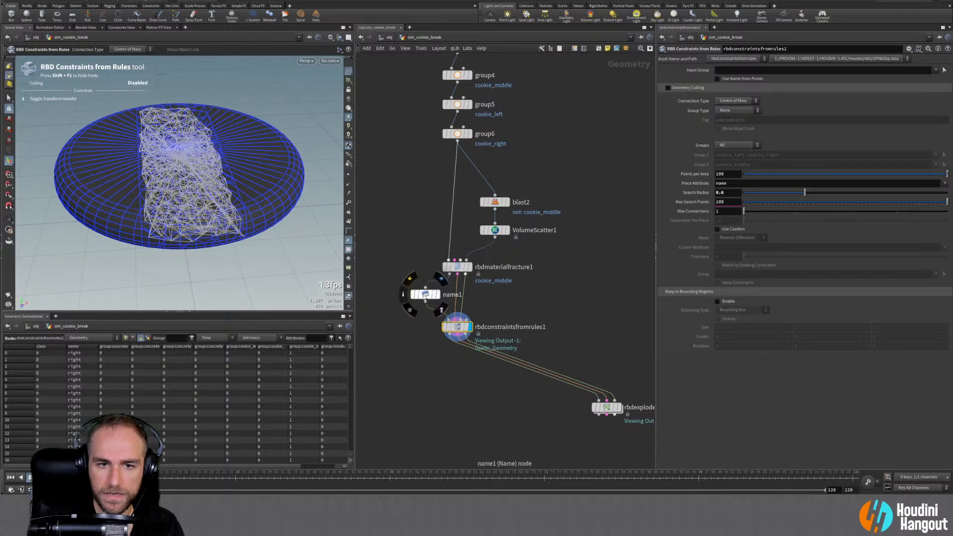
pyautogui.moveTo(425, 298); pyautogui.dragTo(447, 213)
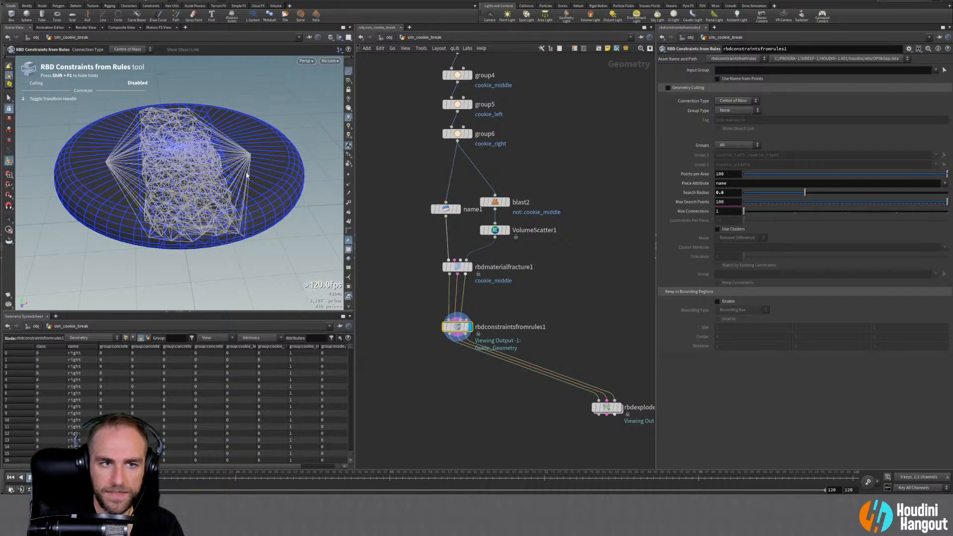
pyautogui.moveTo(446, 209); pyautogui.dragTo(426, 209)
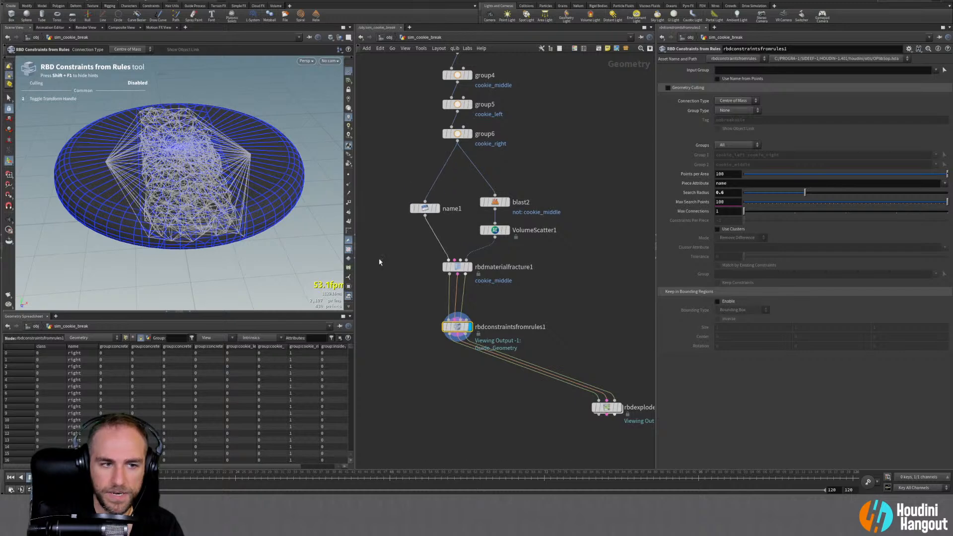
pyautogui.scroll(-10, 212, 400)
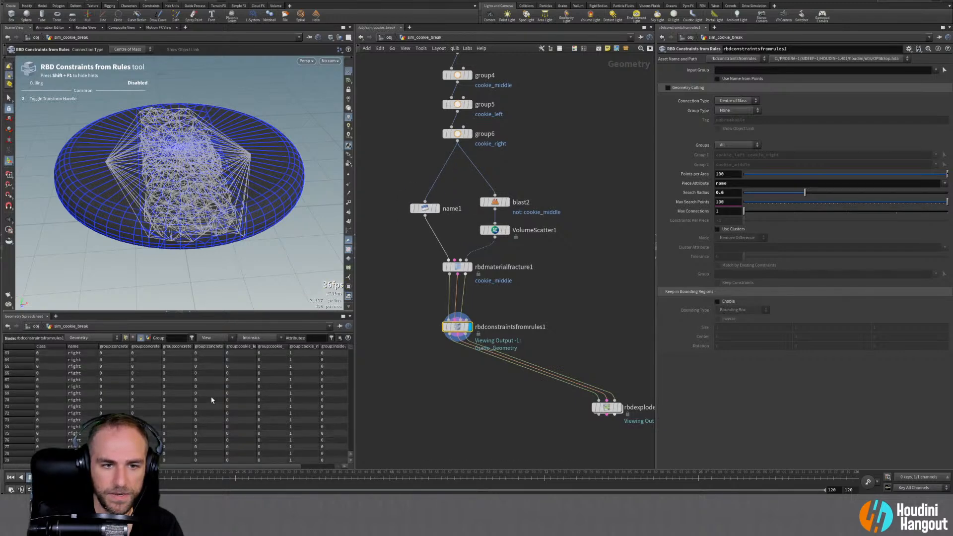
# Try the Fracture per Piece option on rbdmaterialfracture1 and turn it off again
pyautogui.click(458, 267)
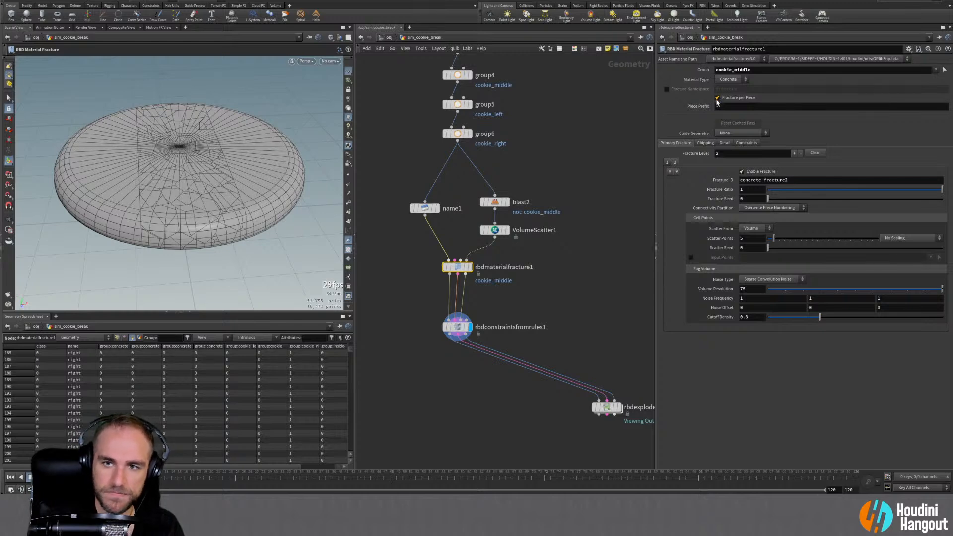
pyautogui.click(716, 99)
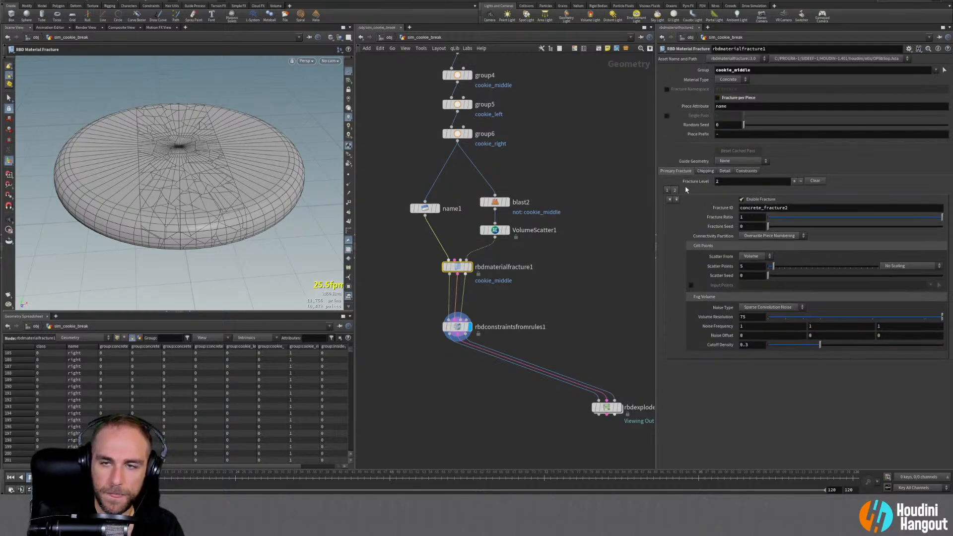
pyautogui.click(717, 97)
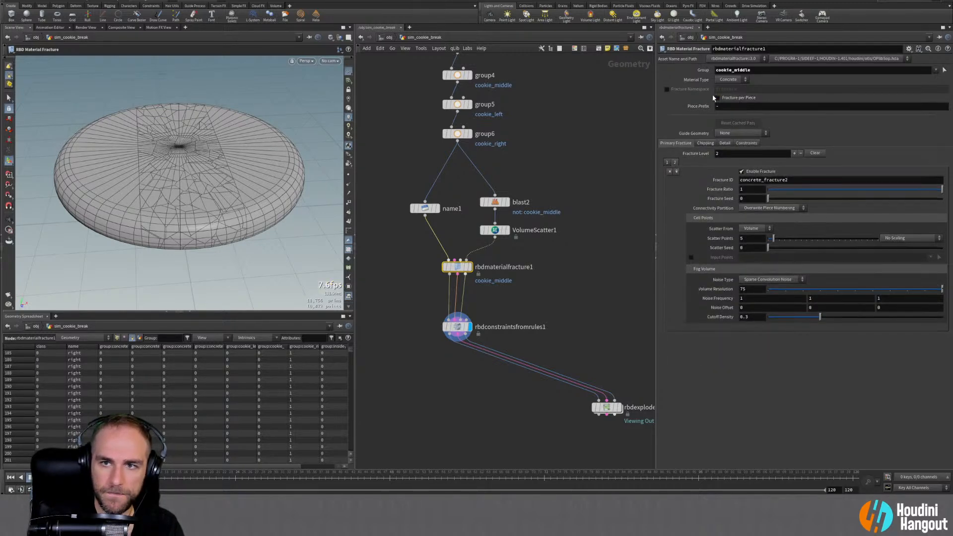
# Enable the Fracture Namespace with the prefix fracture on rbdmaterialfracture1, and check the middle pieces' names in the spreadsheet
pyautogui.click(667, 89)
pyautogui.moveTo(351, 350); pyautogui.dragTo(346, 435)
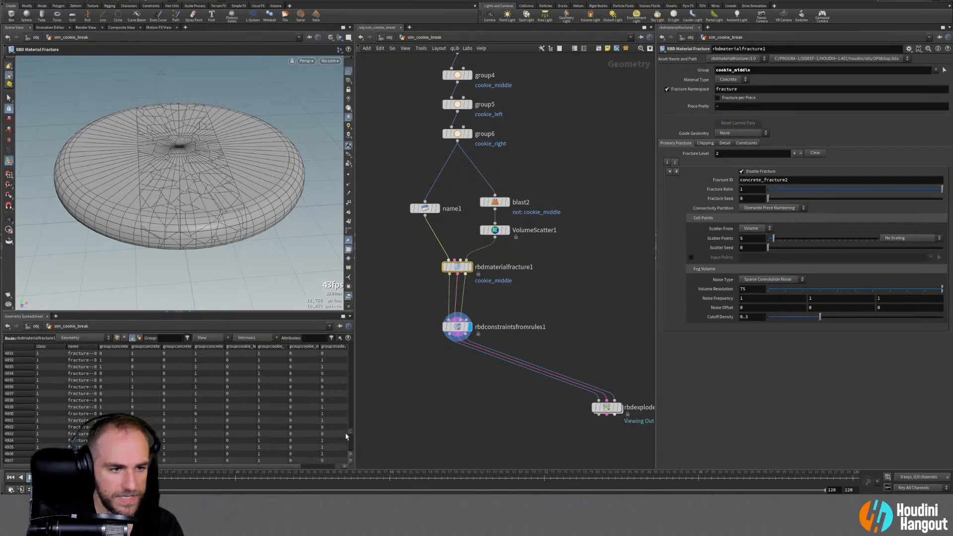
# Set the Groups option of rbdconstraintsfromrules1 to Group to Group
pyautogui.click(461, 331)
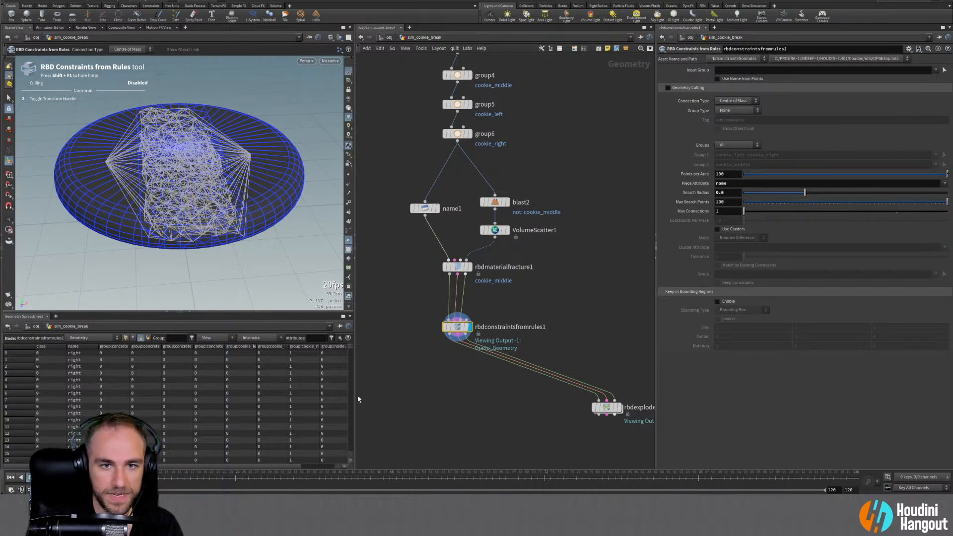
pyautogui.click(737, 145)
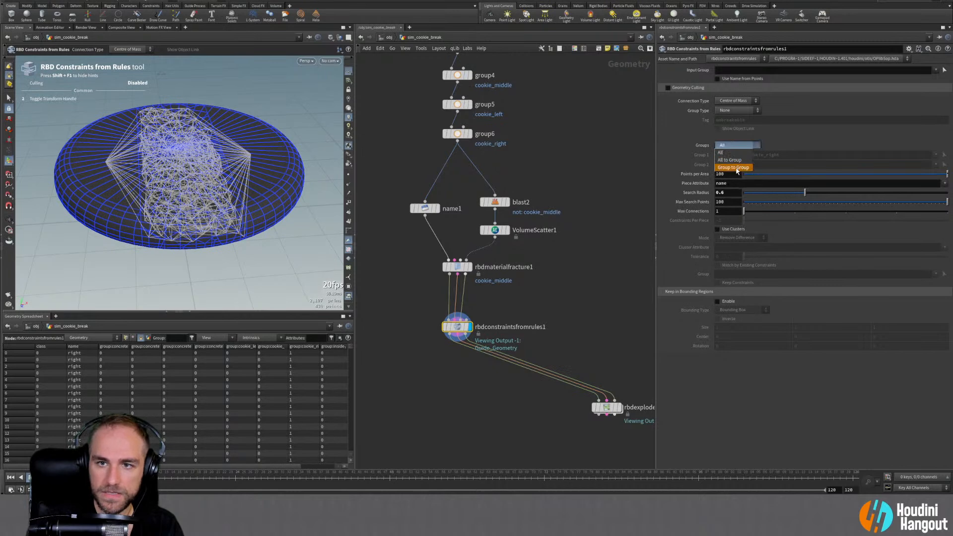
pyautogui.click(736, 168)
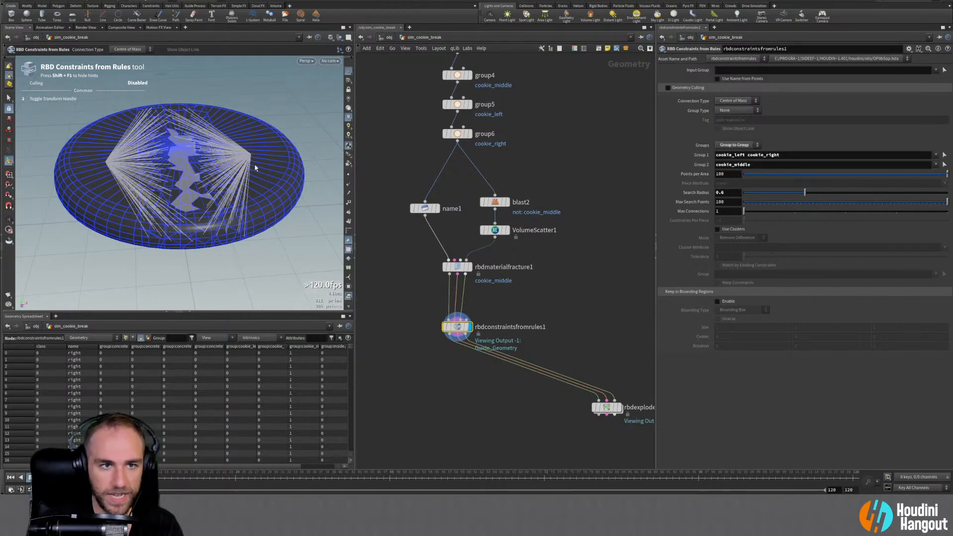
pyautogui.keyDown('alt'); pyautogui.moveTo(256, 168); pyautogui.dragTo(257, 146); pyautogui.keyUp('alt')
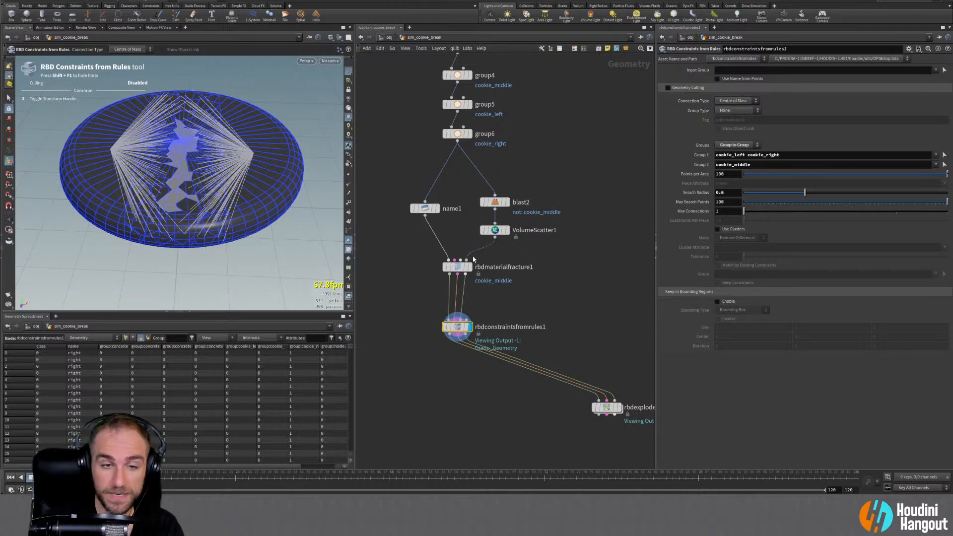
# Take name1 out of the chain and insert copies of it into rbdmaterialfracture1's geometry and proxy geometry outputs, before rbdconstraintsfromrules1
pyautogui.moveTo(469, 272)
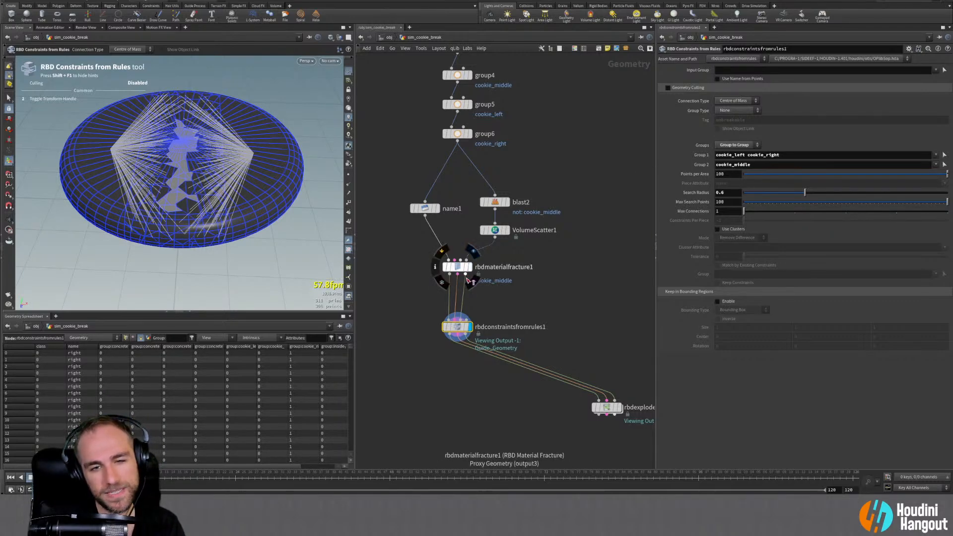
pyautogui.moveTo(423, 213)
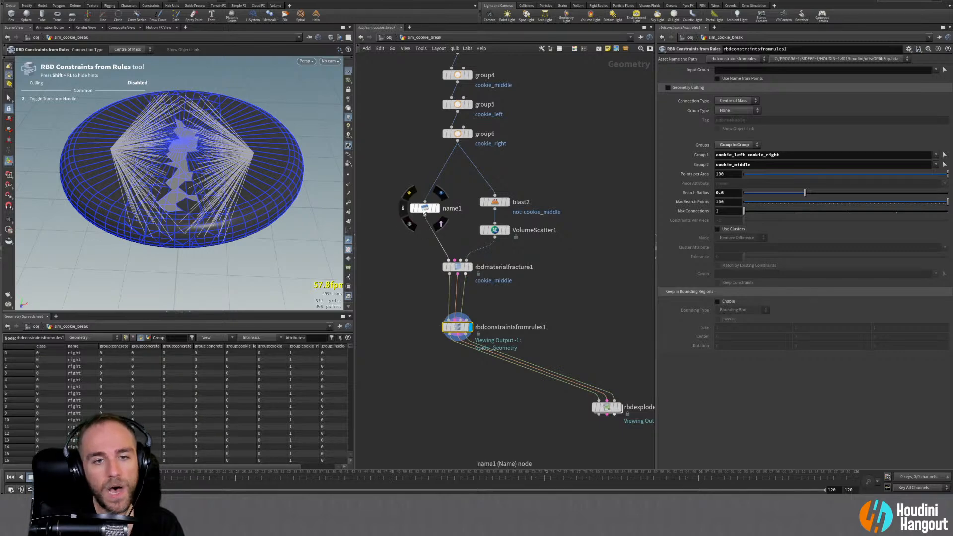
pyautogui.moveTo(425, 213); pyautogui.dragTo(420, 220)
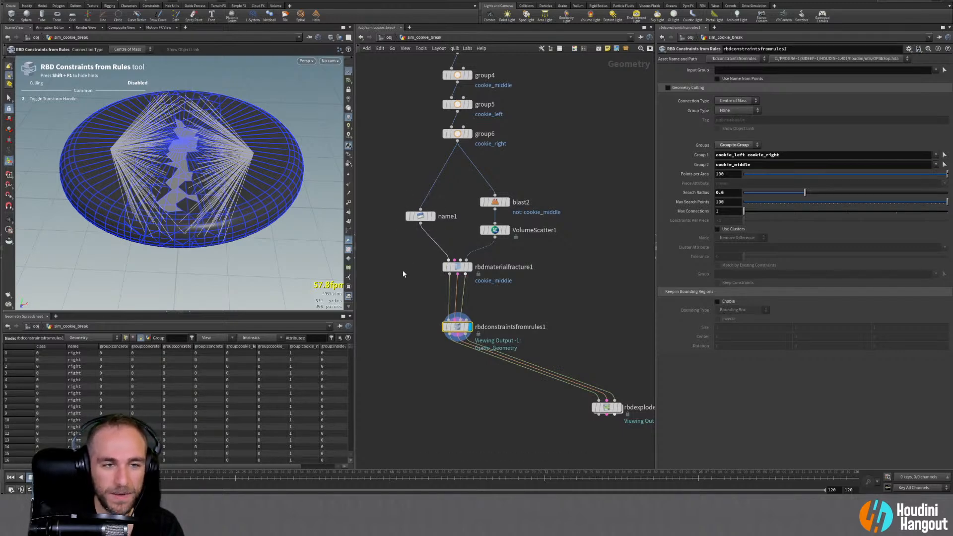
pyautogui.keyDown('alt'); pyautogui.moveTo(420, 216); pyautogui.dragTo(446, 296); pyautogui.keyUp('alt')
pyautogui.moveTo(420, 217); pyautogui.dragTo(395, 219)
pyautogui.moveTo(442, 302); pyautogui.dragTo(481, 297)
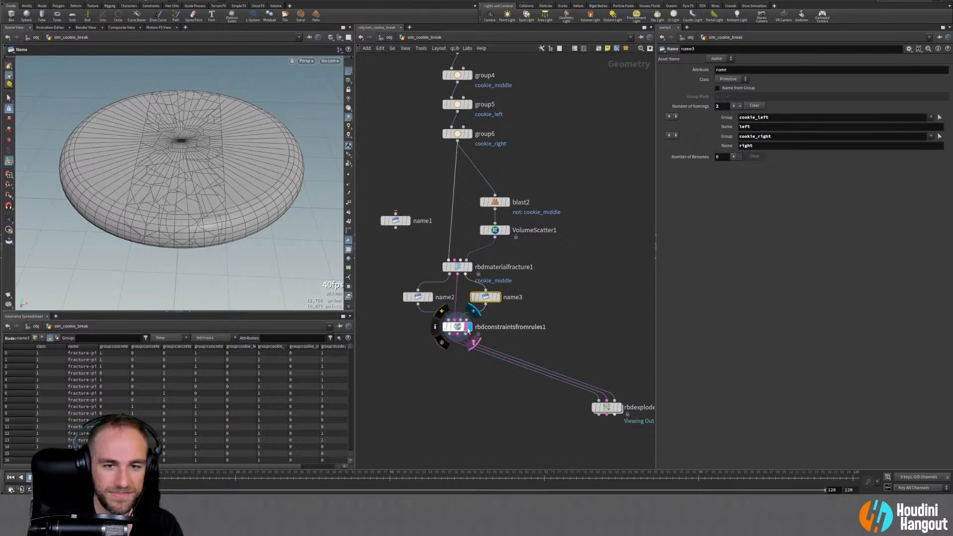
pyautogui.click(460, 328)
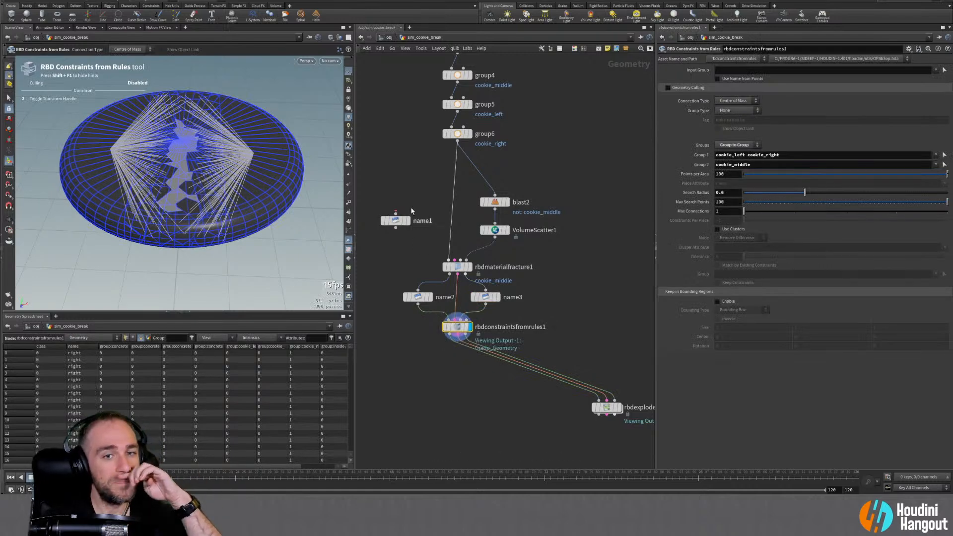
# Delete the disconnected name1 node, and check the piece names of rbdmaterialfracture1 and rbdconstraintsfromrules1 in the spreadsheet
pyautogui.click(419, 221)
pyautogui.click(406, 279)
pyautogui.click(462, 266)
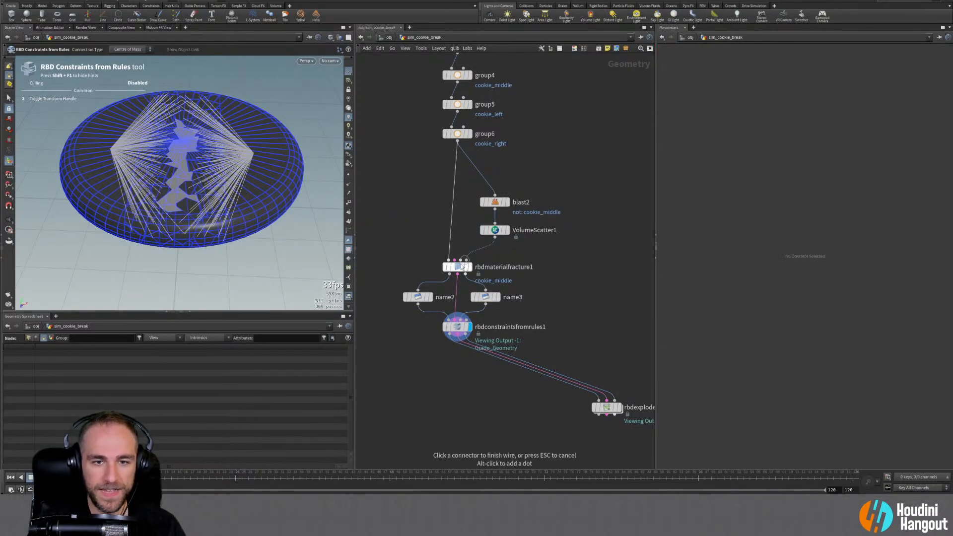
pyautogui.click(458, 267)
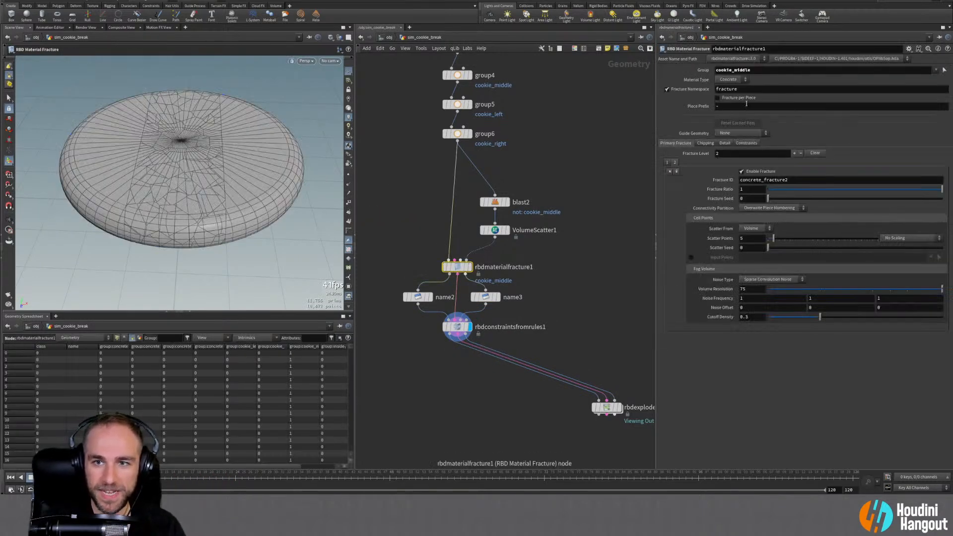
pyautogui.click(456, 326)
pyautogui.scroll(-20, 349, 354)
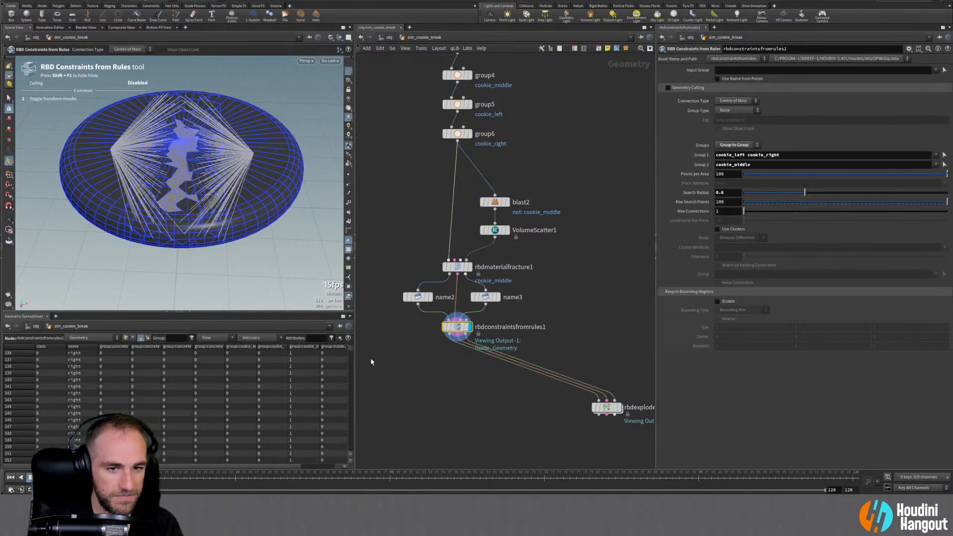
pyautogui.scroll(20, 350, 353)
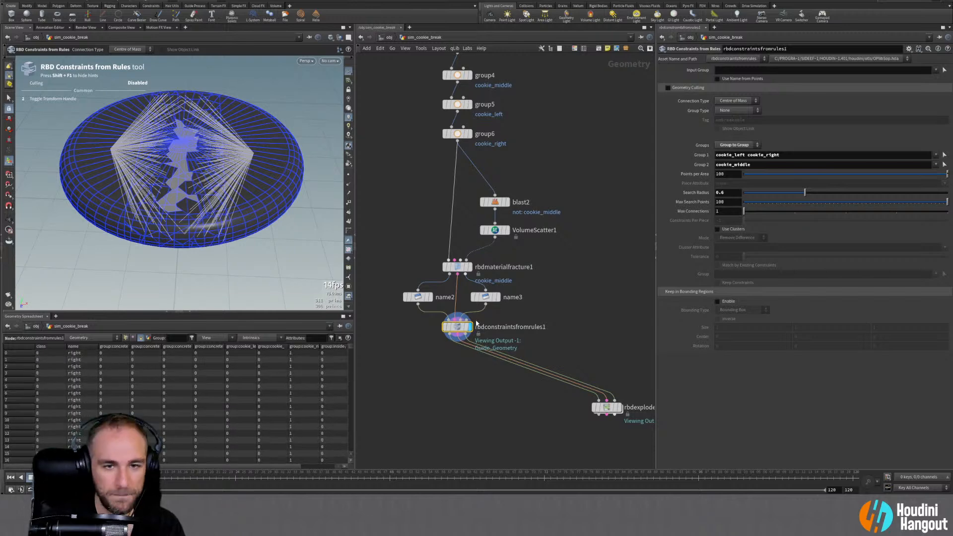
# Try several smaller Search Radius values on rbdconstraintsfromrules1 and settle on 0.02
pyautogui.moveTo(174, 134)
pyautogui.keyDown('alt'); pyautogui.mouseDown()
pyautogui.moveTo(174, 151)
pyautogui.moveTo(197, 164)
pyautogui.moveTo(176, 150)
pyautogui.mouseUp(); pyautogui.keyUp('alt')
pyautogui.scroll(-4, 175, 151)
pyautogui.scroll(2, 174, 151)
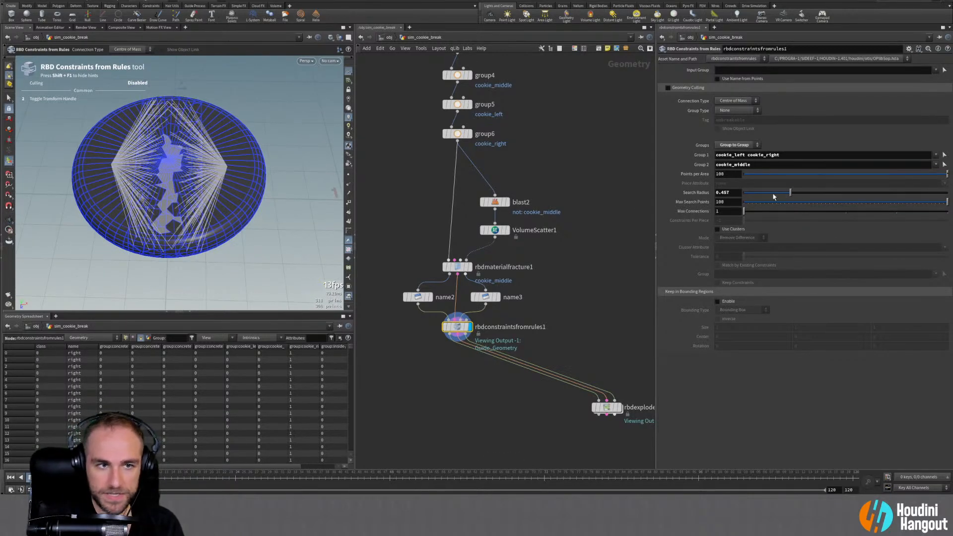
pyautogui.moveTo(752, 196); pyautogui.dragTo(742, 196)
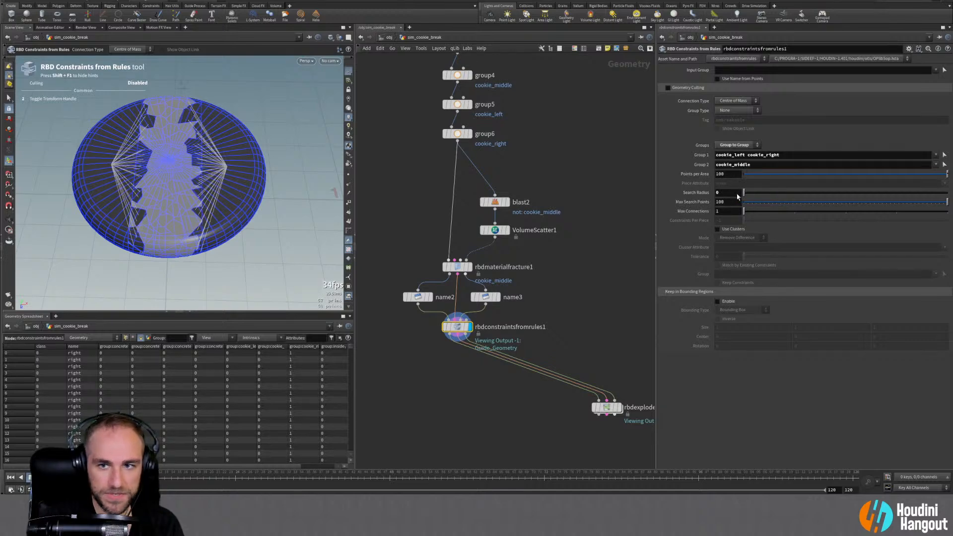
pyautogui.moveTo(744, 196); pyautogui.dragTo(746, 196)
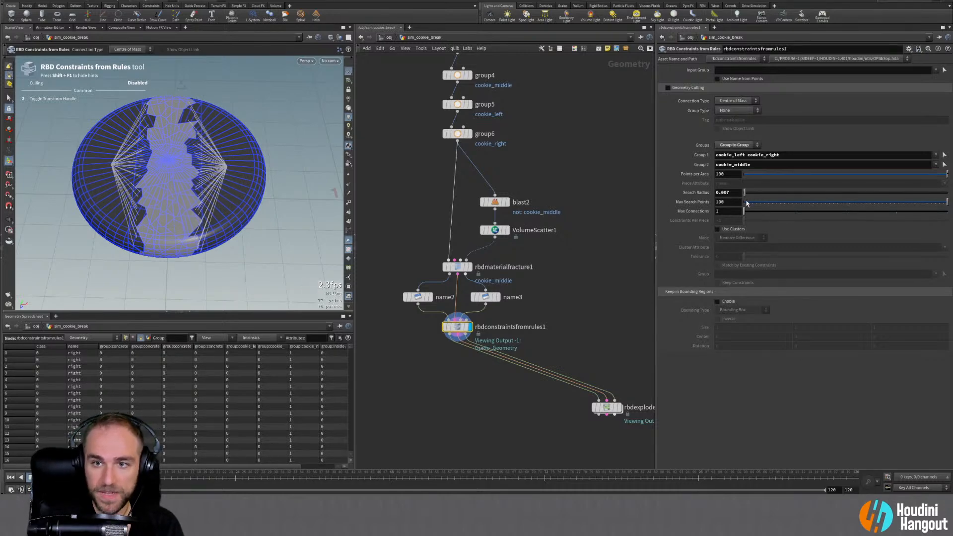
pyautogui.moveTo(746, 193); pyautogui.dragTo(748, 193)
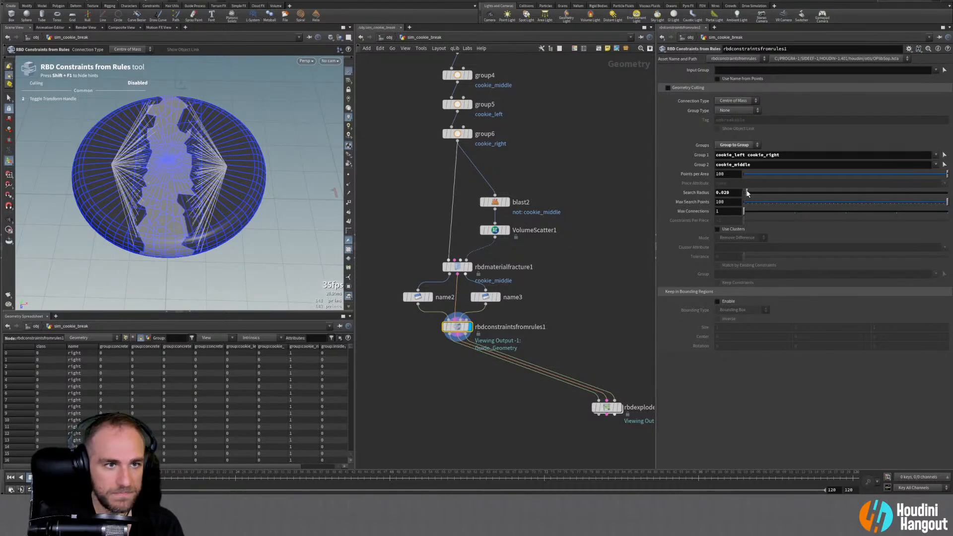
pyautogui.keyDown('alt'); pyautogui.moveTo(280, 212); pyautogui.dragTo(211, 181); pyautogui.keyUp('alt')
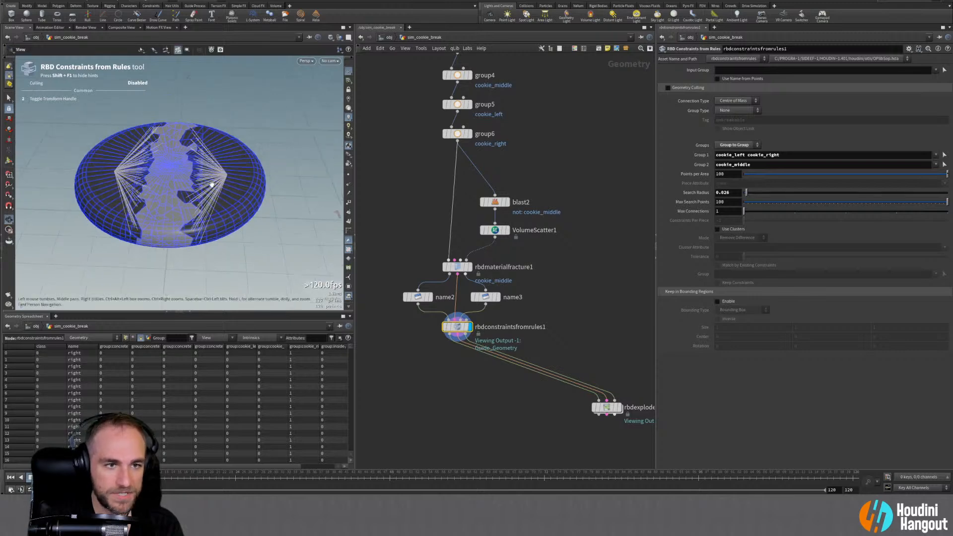
pyautogui.scroll(3, 211, 182)
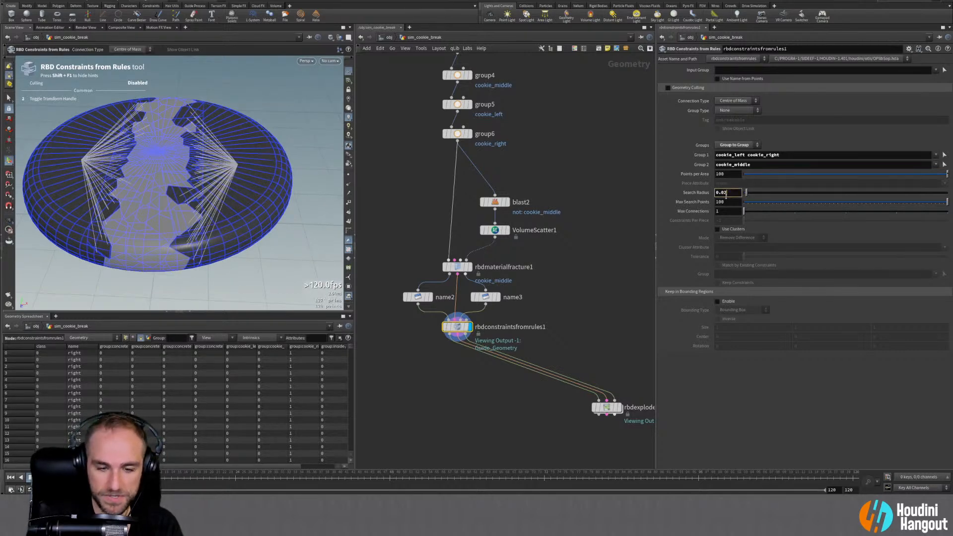
pyautogui.press('Return')
# Collapse the geometry spreadsheet to enlarge the viewport, and inspect the section constraints and the node info of rbdconstraintsfromrules1
pyautogui.keyDown('alt'); pyautogui.moveTo(236, 172); pyautogui.dragTo(124, 185); pyautogui.keyUp('alt')
pyautogui.keyDown('alt'); pyautogui.moveTo(131, 218); pyautogui.dragTo(201, 299); pyautogui.keyUp('alt')
pyautogui.click(184, 312)
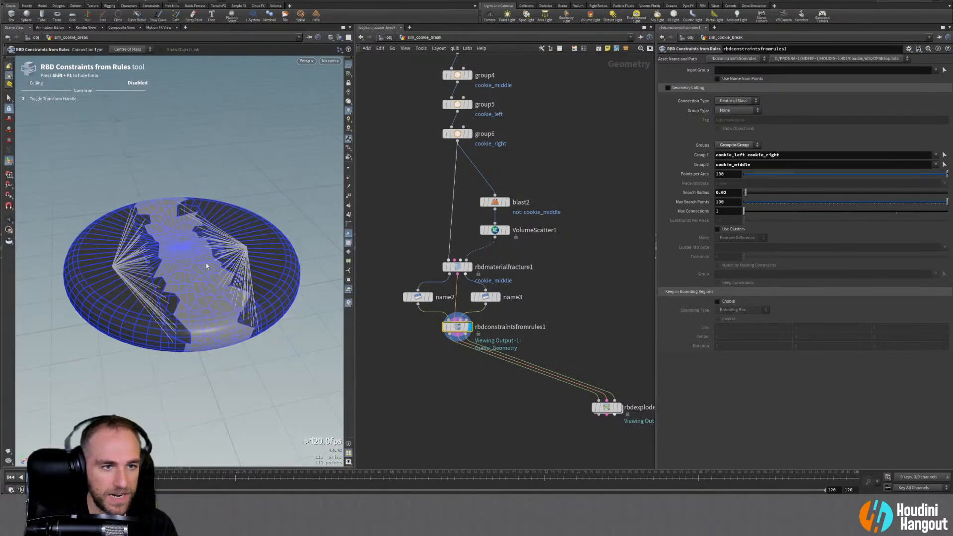
pyautogui.keyDown('alt'); pyautogui.moveTo(206, 263); pyautogui.dragTo(201, 208); pyautogui.keyUp('alt')
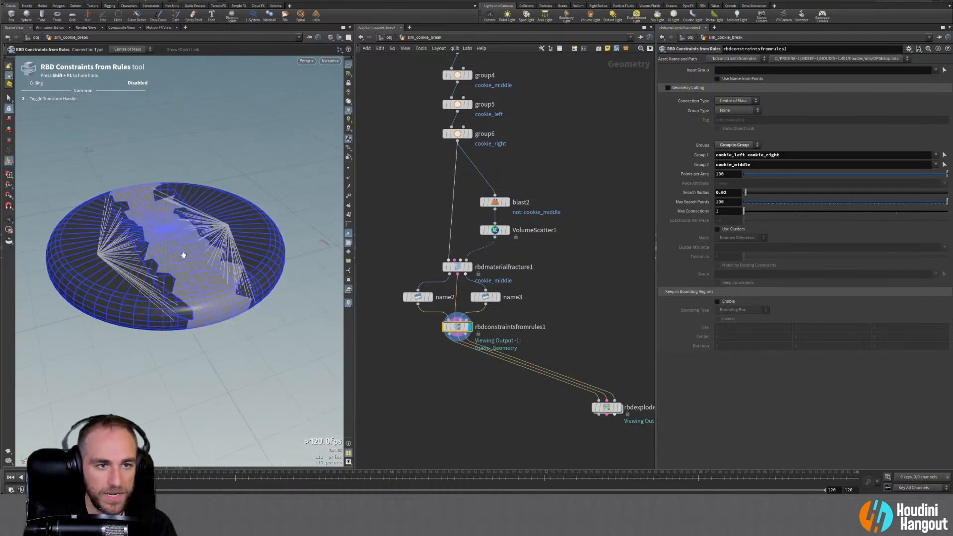
pyautogui.keyDown('alt'); pyautogui.moveTo(183, 255); pyautogui.dragTo(178, 212); pyautogui.keyUp('alt')
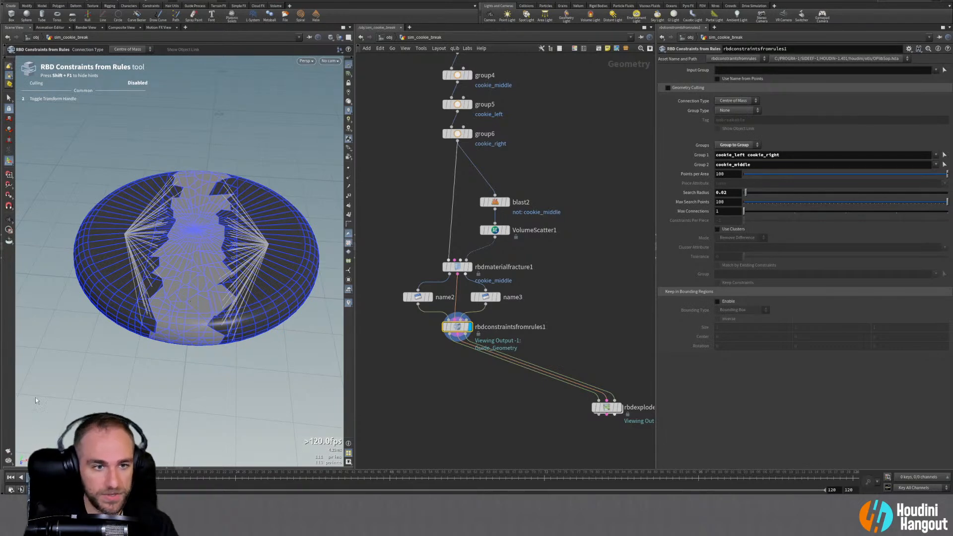
pyautogui.middleClick(456, 328)
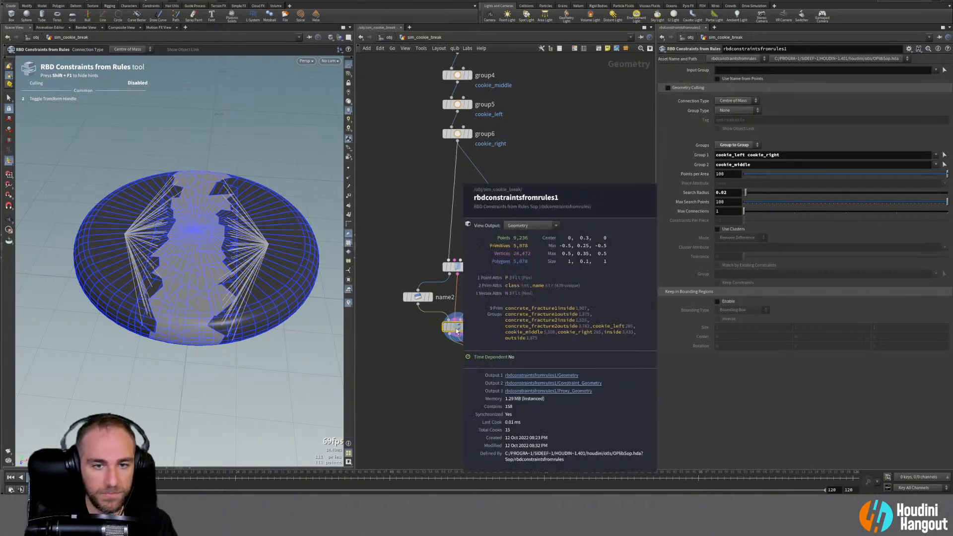
# Examine the cookie pieces and their constraints in the exploded view, and return the display to rbdconstraintsfromrules1
pyautogui.click(619, 407)
pyautogui.click(607, 408)
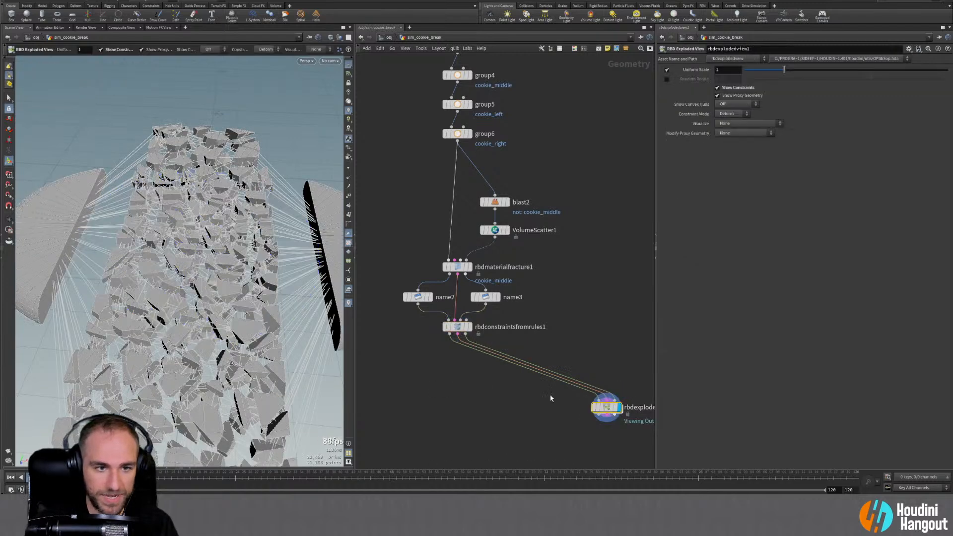
pyautogui.keyDown('alt'); pyautogui.moveTo(194, 209); pyautogui.dragTo(208, 253); pyautogui.keyUp('alt')
pyautogui.keyDown('alt'); pyautogui.moveTo(209, 254); pyautogui.dragTo(184, 214, button='right'); pyautogui.keyUp('alt')
pyautogui.keyDown('alt'); pyautogui.moveTo(183, 214); pyautogui.dragTo(196, 219); pyautogui.keyUp('alt')
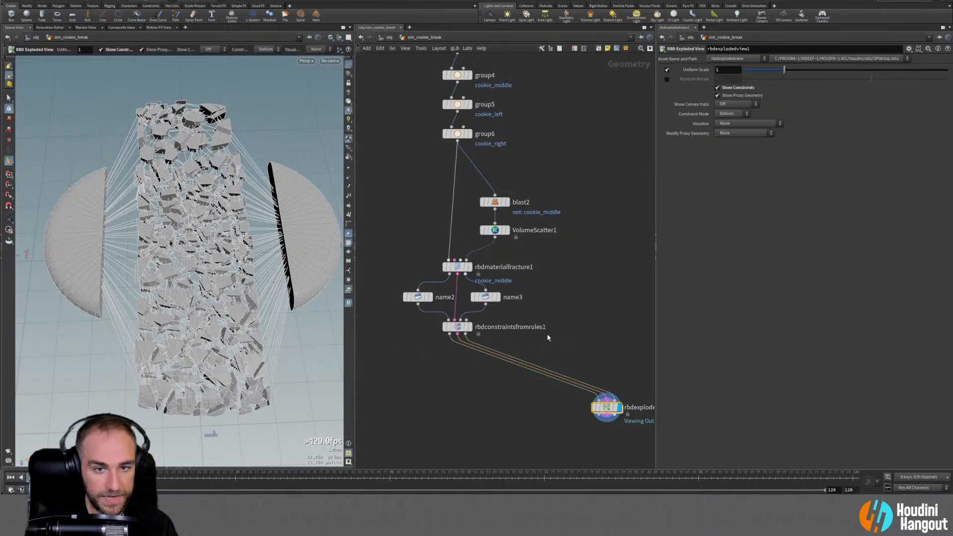
pyautogui.click(470, 327)
pyautogui.click(458, 327)
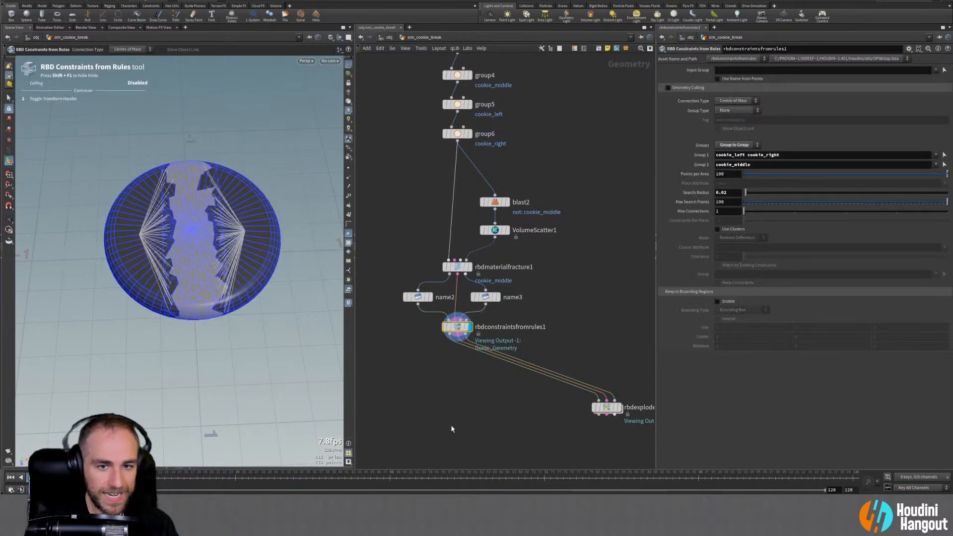
# Add an RBD Constraint Properties node between rbdconstraintsfromrules1 and the exploded view, wired through all three outputs
pyautogui.press('Tab')
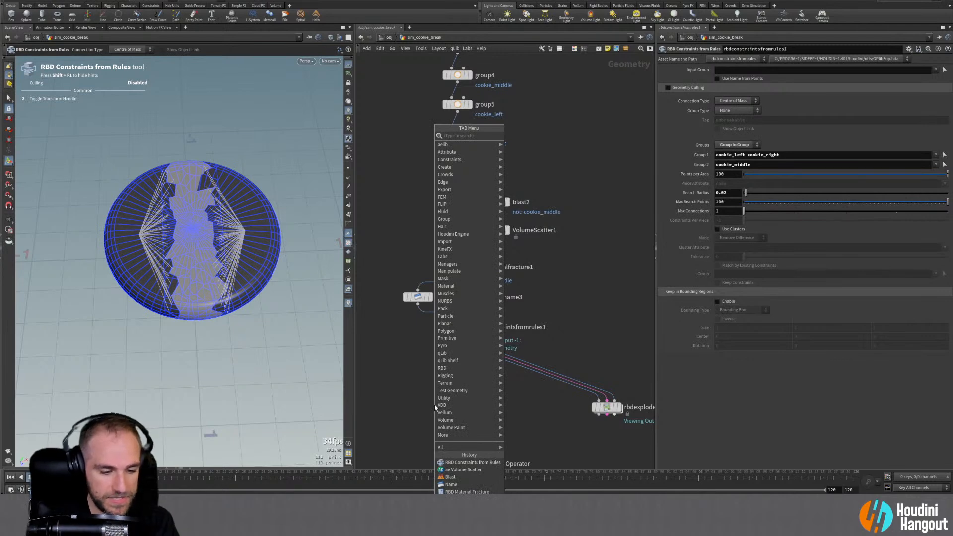
pyautogui.write('rbd con')
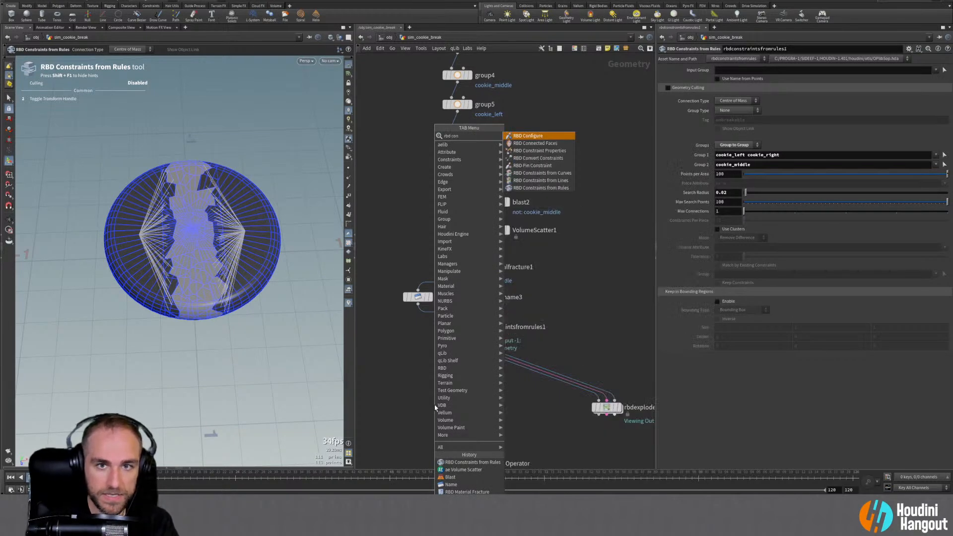
pyautogui.press('Down')
pyautogui.press('Down')
pyautogui.press('Return')
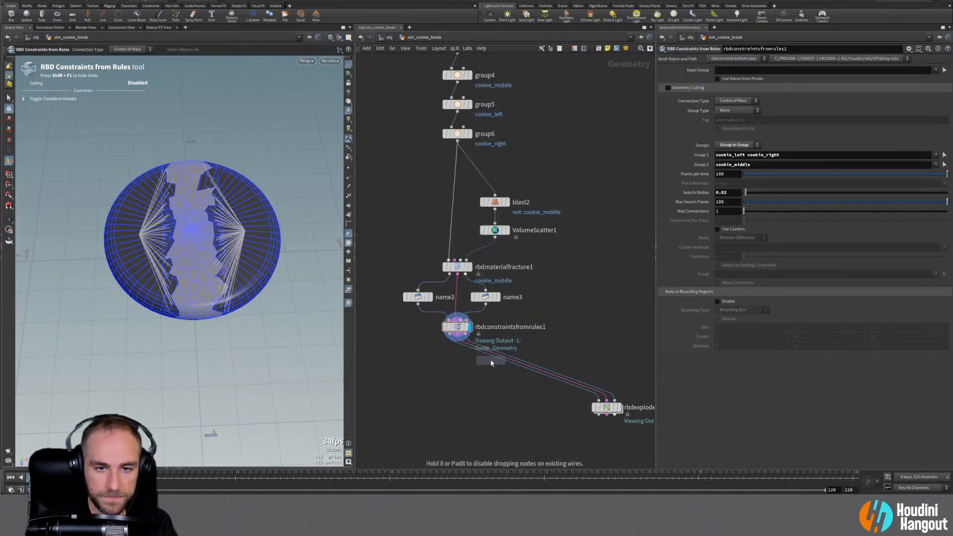
pyautogui.click(498, 355)
pyautogui.moveTo(499, 356); pyautogui.dragTo(461, 367)
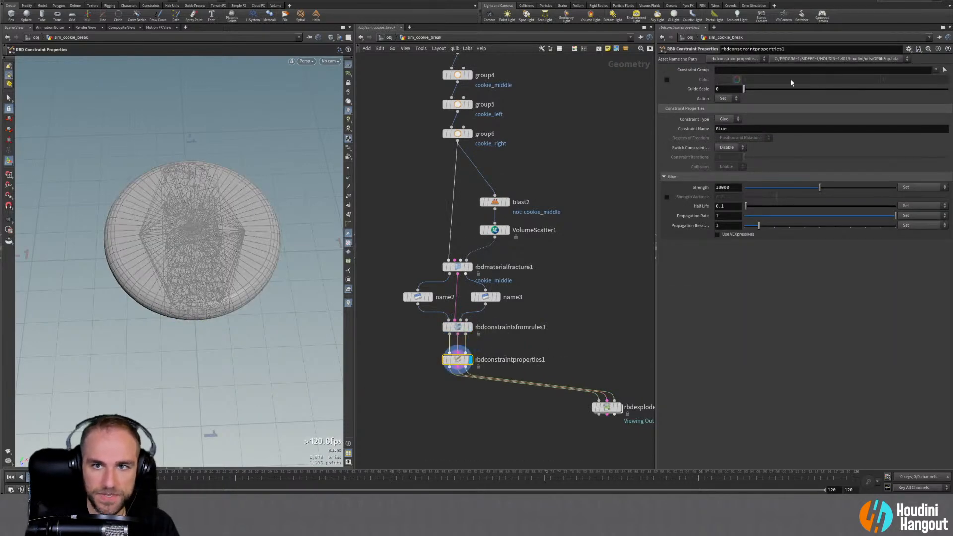
# Check the available constraint groups, set rbdconstraintsfromrules1's Group Type to Tag, and return to rbdconstraintproperties1
pyautogui.click(935, 71)
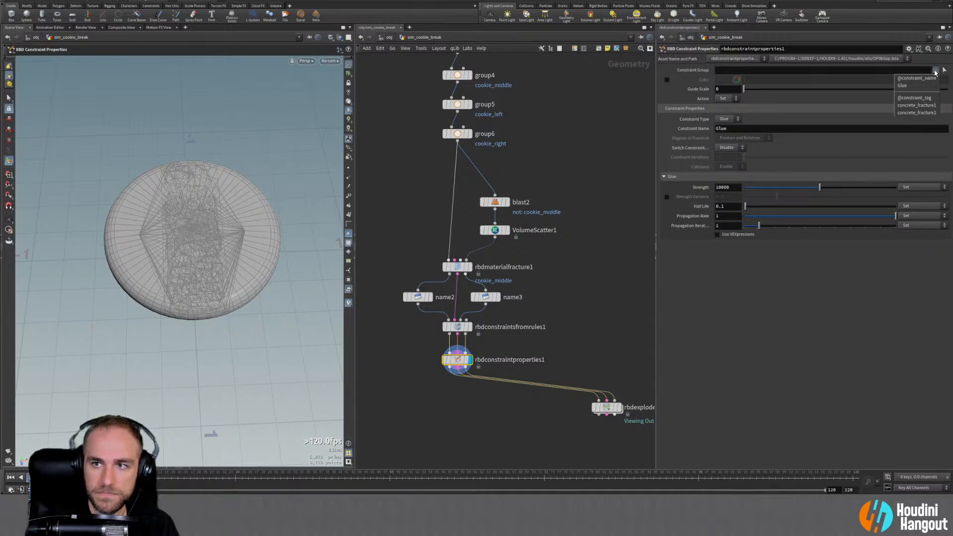
pyautogui.click(893, 99)
pyautogui.click(465, 326)
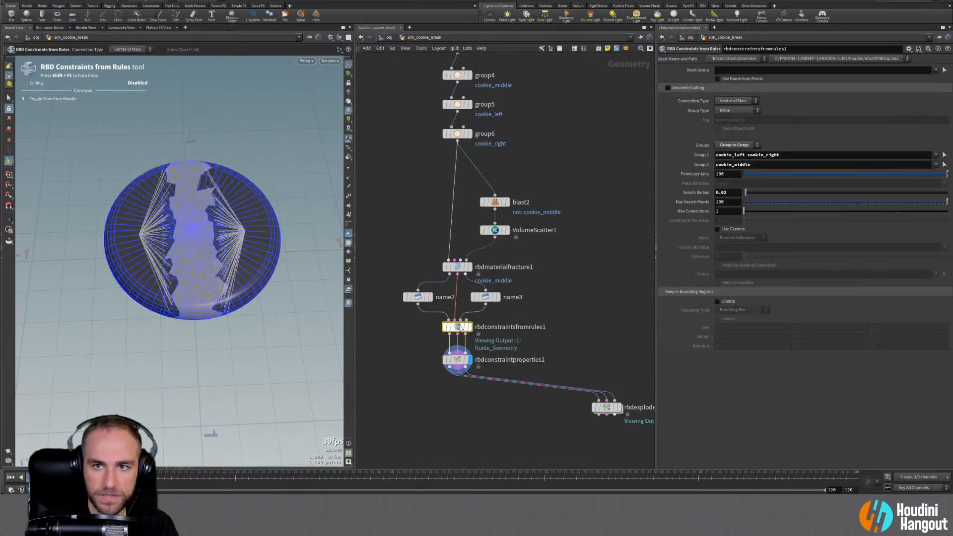
pyautogui.click(736, 101)
pyautogui.click(817, 91)
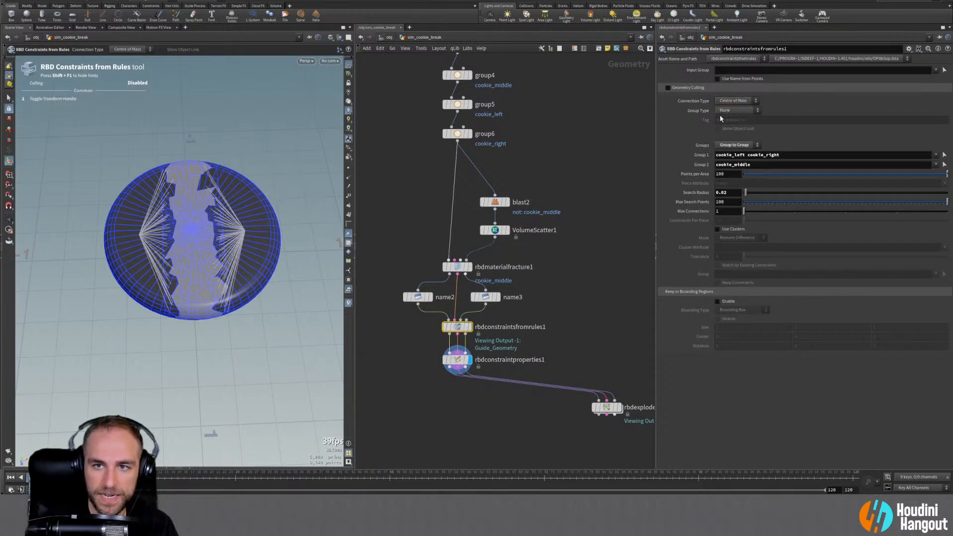
pyautogui.click(738, 110)
pyautogui.click(732, 133)
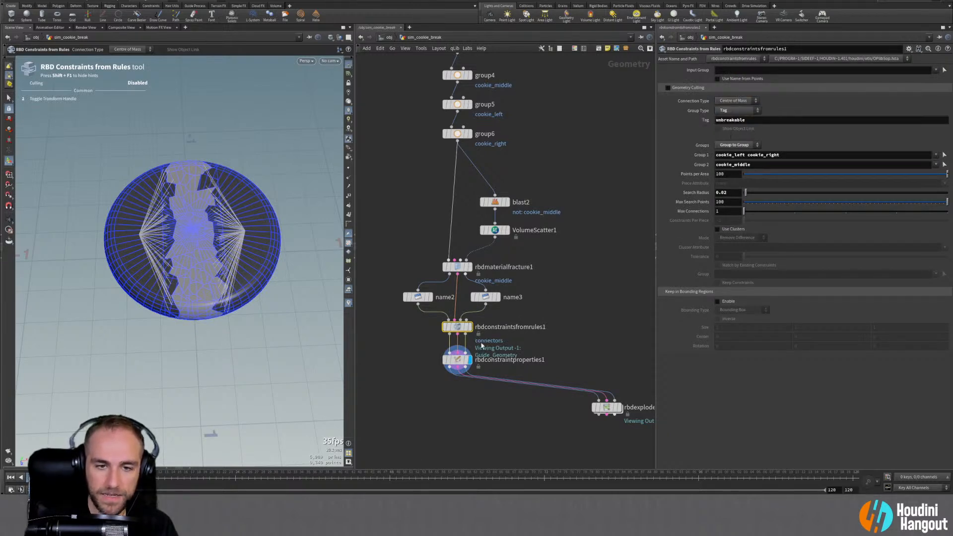
pyautogui.click(457, 359)
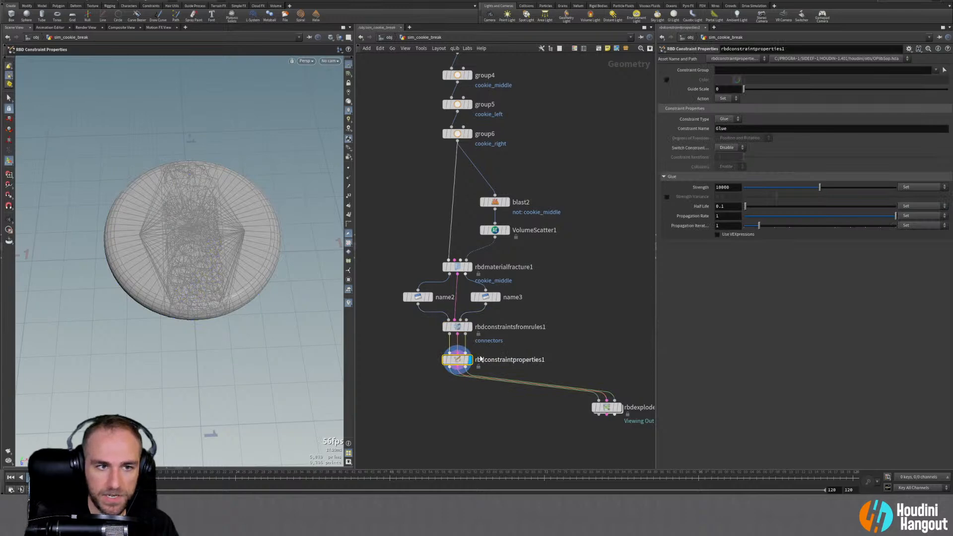
pyautogui.moveTo(606, 407); pyautogui.dragTo(608, 435)
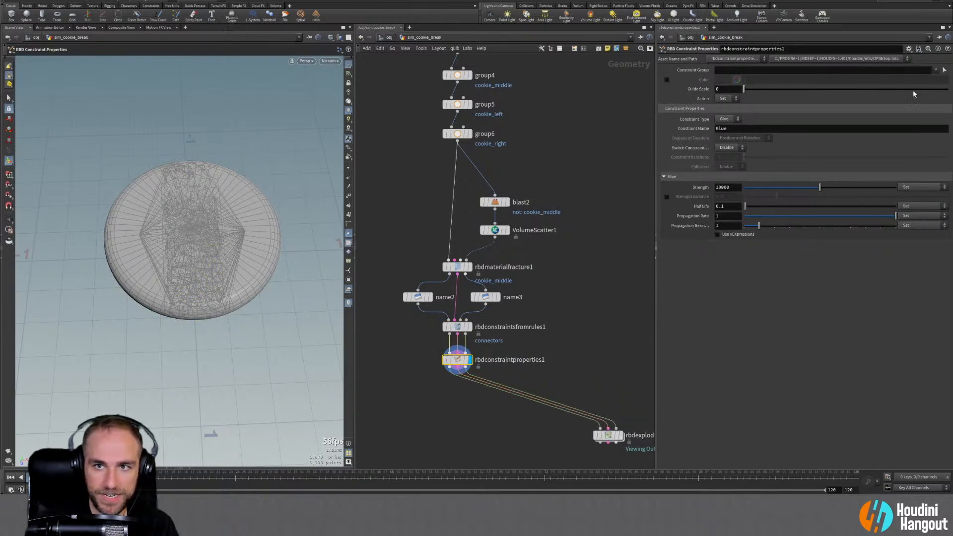
pyautogui.click(936, 72)
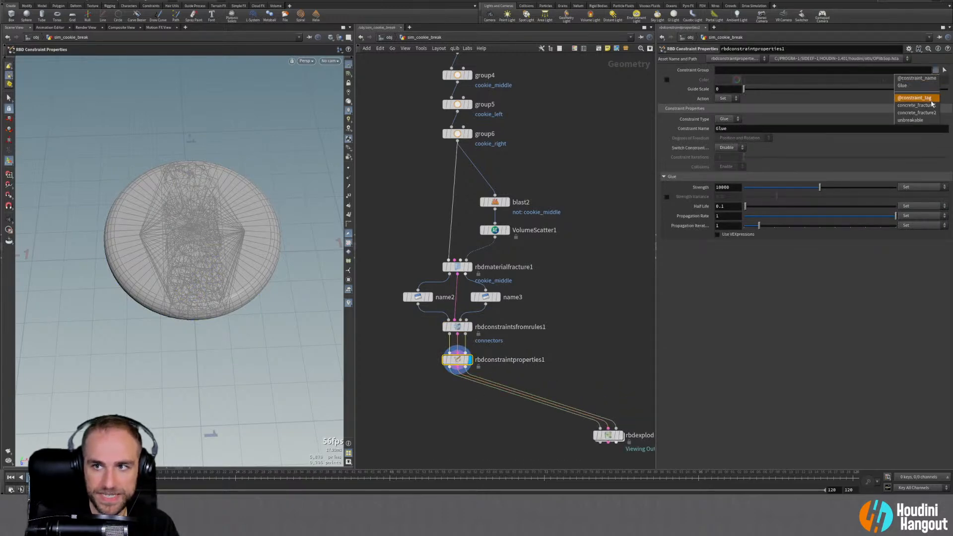
pyautogui.click(904, 121)
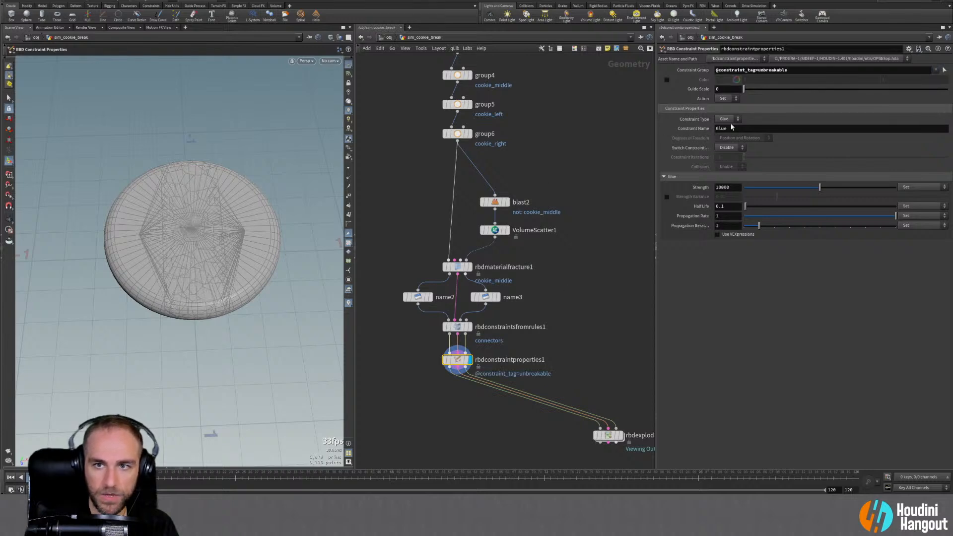
pyautogui.doubleClick(735, 188)
pyautogui.write('-1')
pyautogui.press('Return')
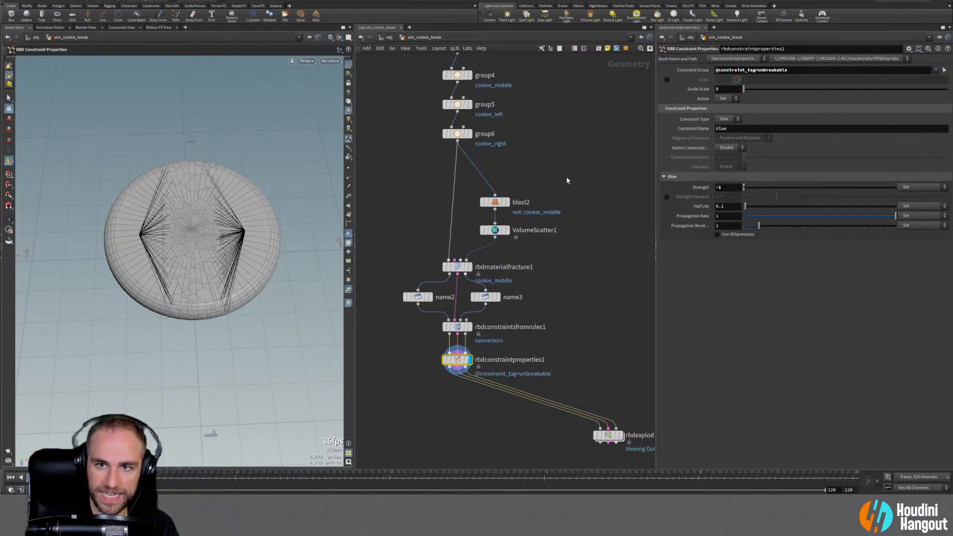
pyautogui.keyDown('alt'); pyautogui.moveTo(94, 232); pyautogui.dragTo(168, 230); pyautogui.keyUp('alt')
pyautogui.scroll(2, 168, 230)
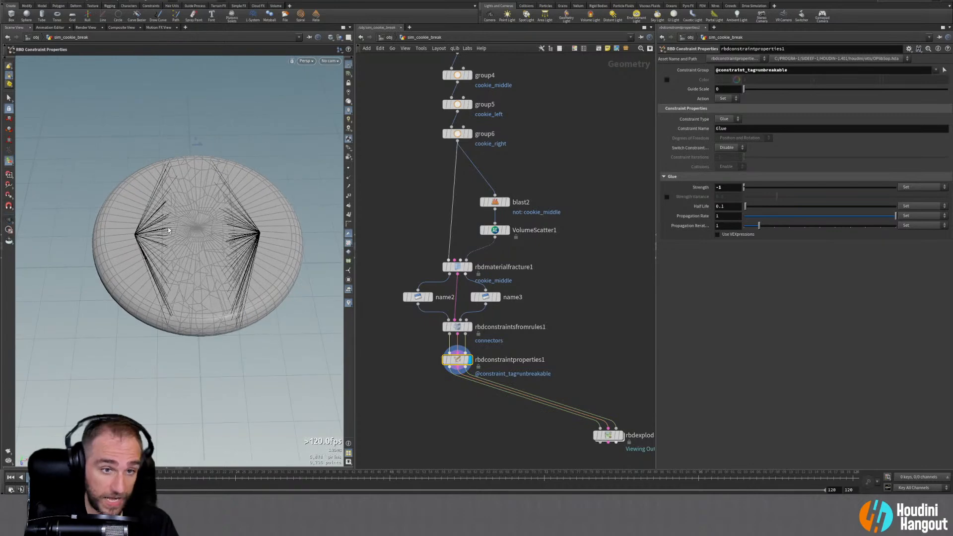
# Move rbdconstraintproperties1 slightly closer to rbdconstraintsfromrules1 and rename it unbreakable_glue_props
pyautogui.moveTo(430, 400); pyautogui.dragTo(430, 386, button='middle')
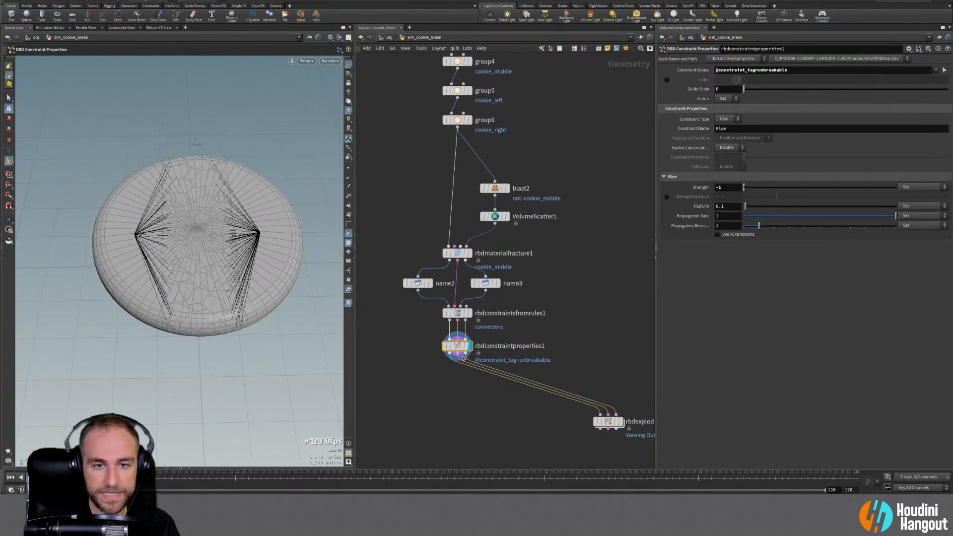
pyautogui.press('F1')
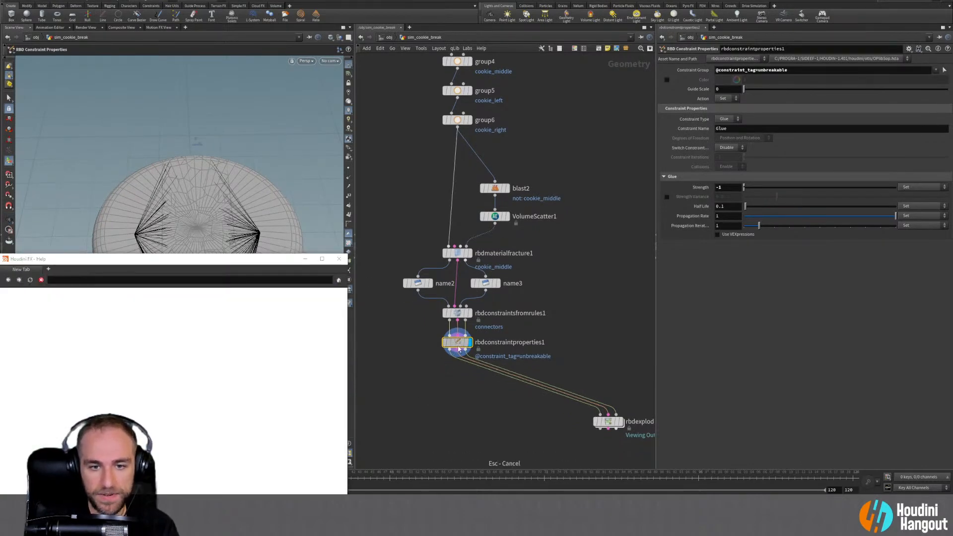
pyautogui.click(339, 259)
pyautogui.moveTo(460, 348); pyautogui.dragTo(459, 349)
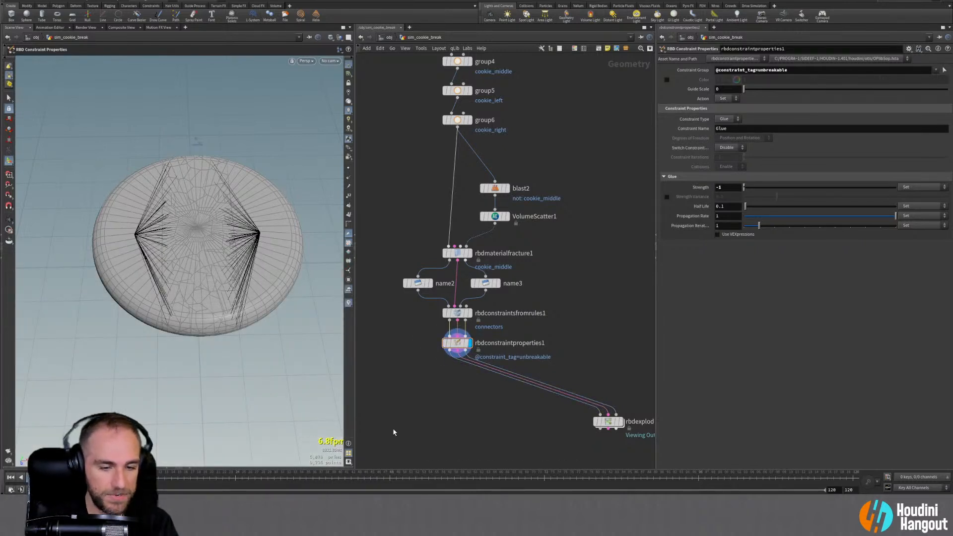
pyautogui.doubleClick(518, 343)
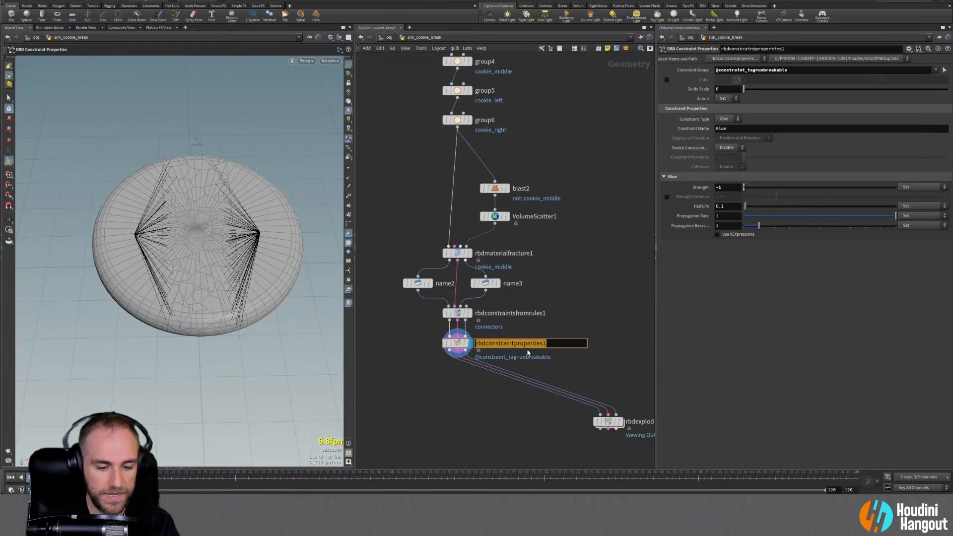
pyautogui.write('unbreak')
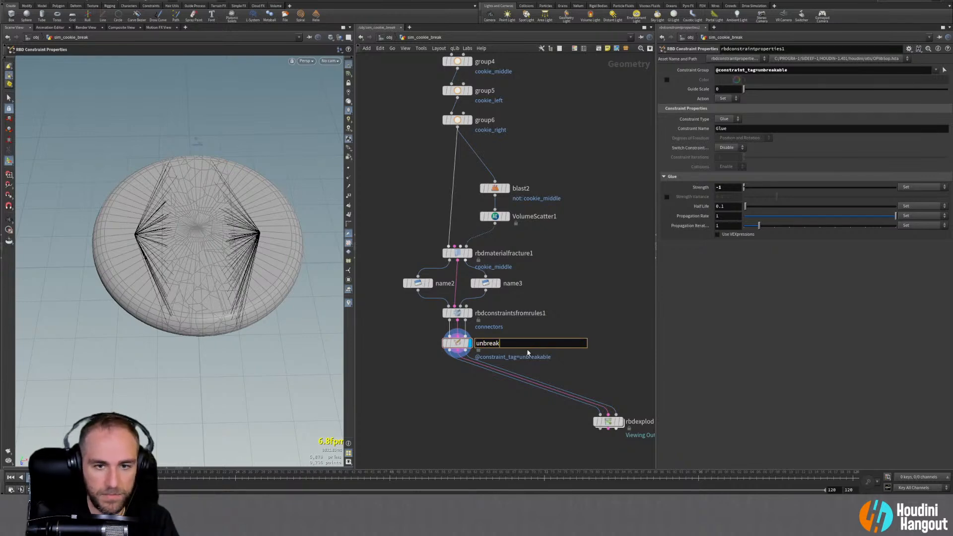
pyautogui.write('able_glue_pr')
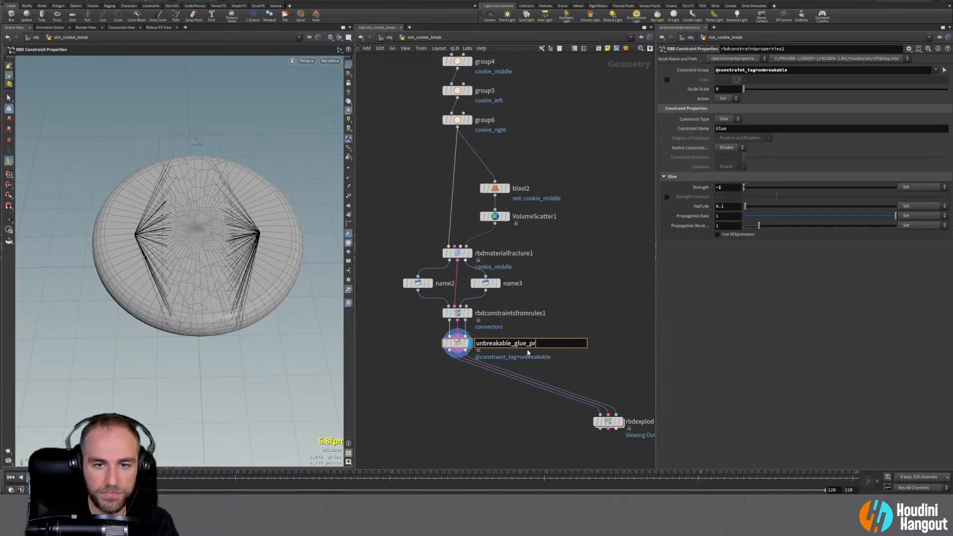
pyautogui.write('ops')
pyautogui.press('Return')
# Rename the rbdconstraintsfromrules1 node as add_unbreakable_cons
pyautogui.doubleClick(496, 313)
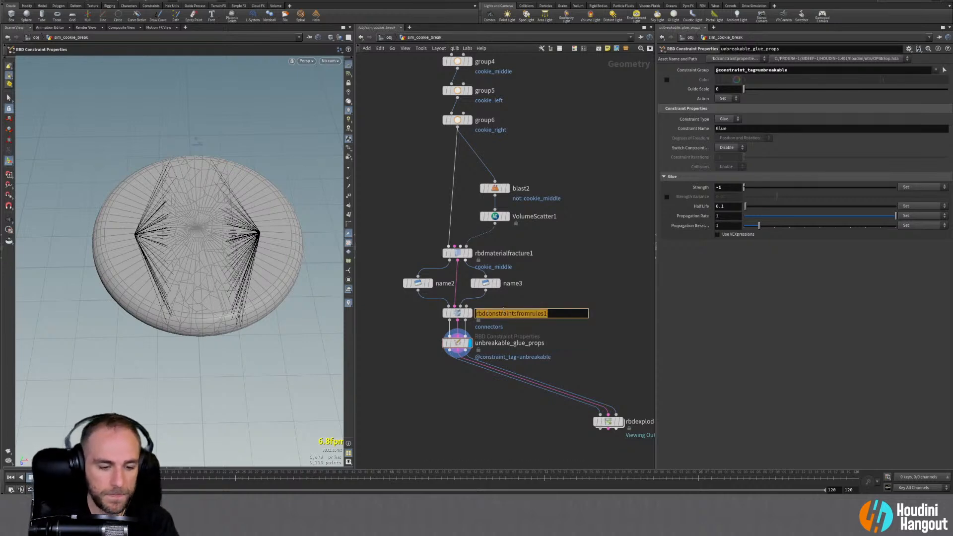
pyautogui.write('add_unbrea')
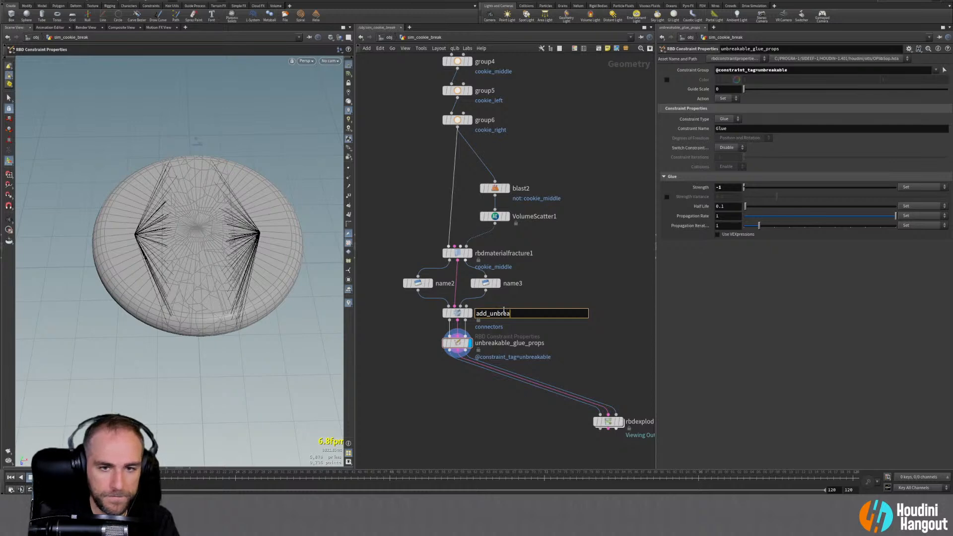
pyautogui.write('kable_cons')
pyautogui.press('Return')
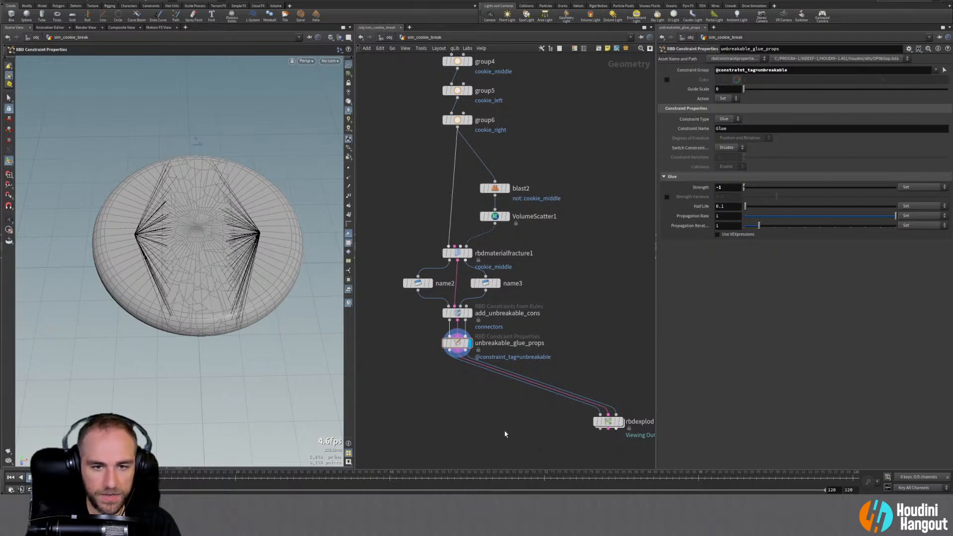
# Insert a second RBD Constraint Properties node between unbreakable_glue_props and the exploded view, wire all three outputs through it, and display it
pyautogui.moveTo(505, 434); pyautogui.dragTo(506, 413, button='middle')
pyautogui.moveTo(608, 399); pyautogui.dragTo(604, 446)
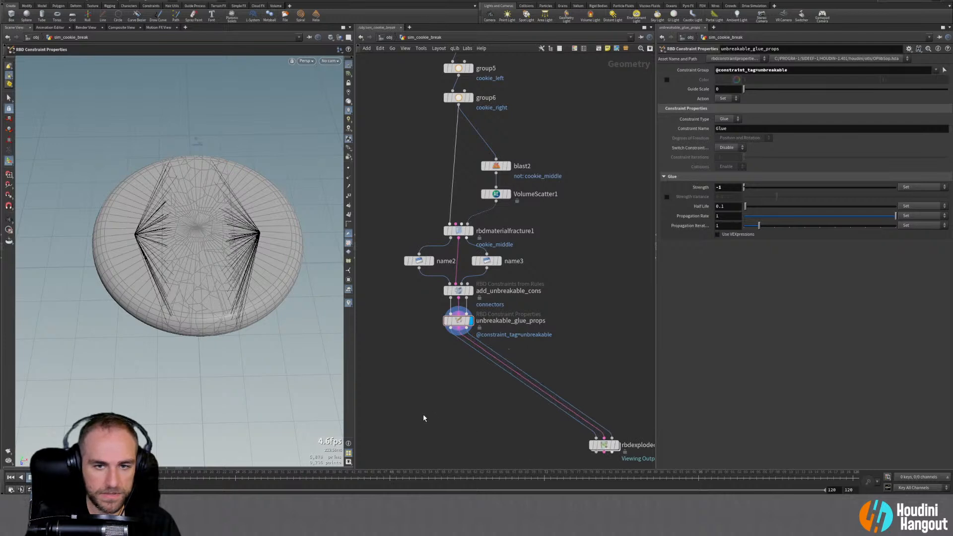
pyautogui.press('Tab')
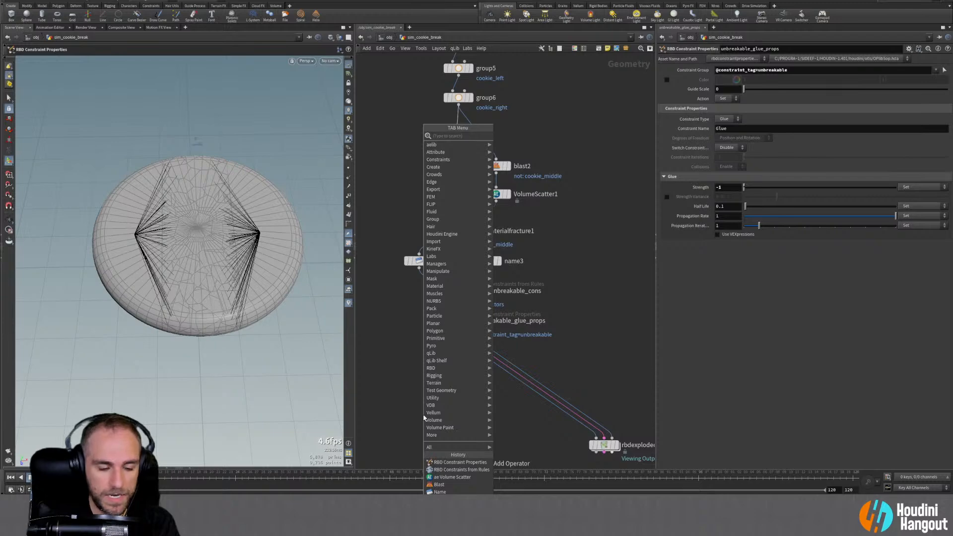
pyautogui.write('constrain')
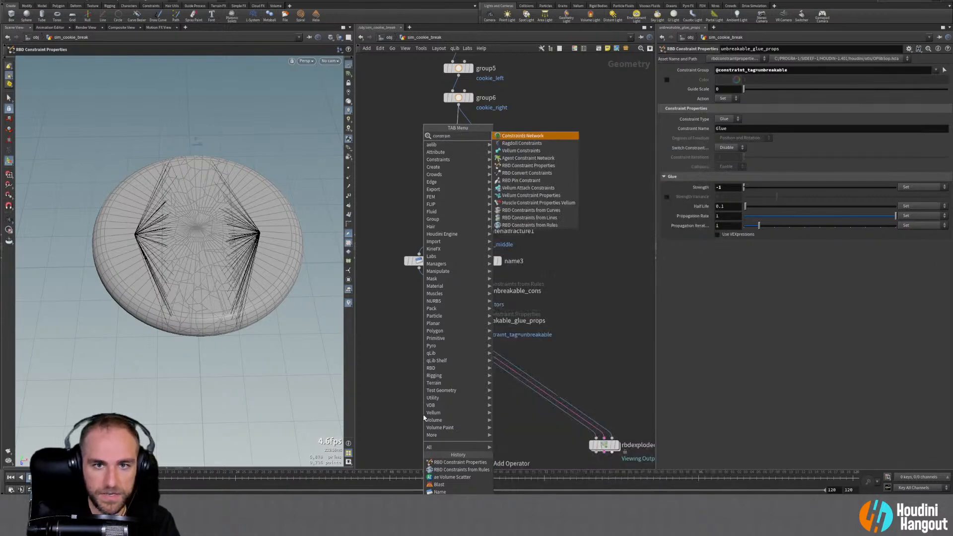
pyautogui.press('Down')
pyautogui.press('Down')
pyautogui.press('Down')
pyautogui.press('Down')
pyautogui.press('Return')
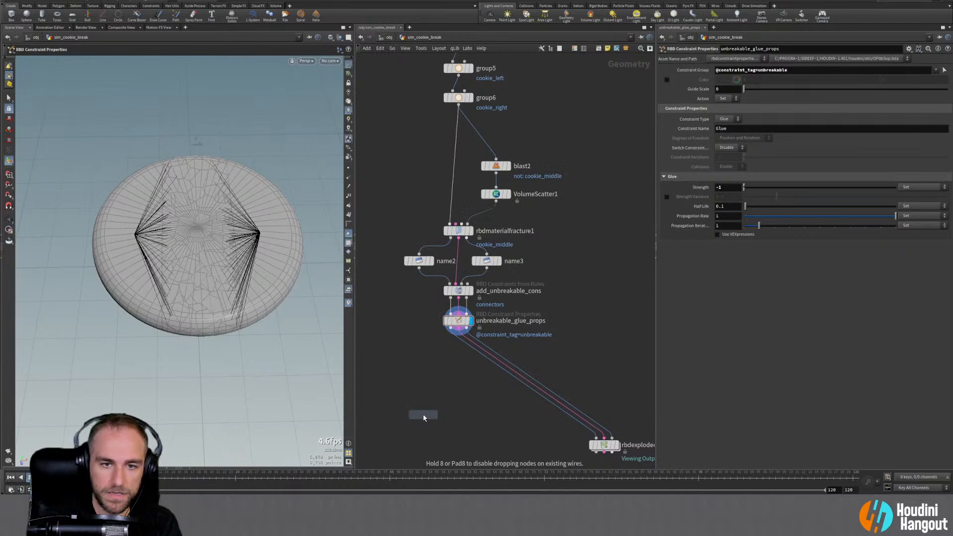
pyautogui.click(488, 357)
pyautogui.moveTo(487, 355); pyautogui.dragTo(461, 356)
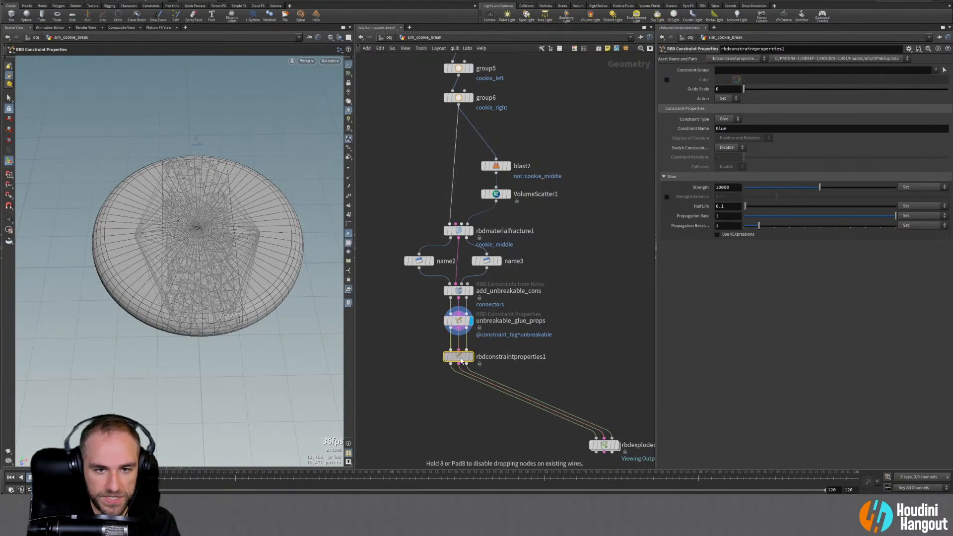
pyautogui.click(471, 352)
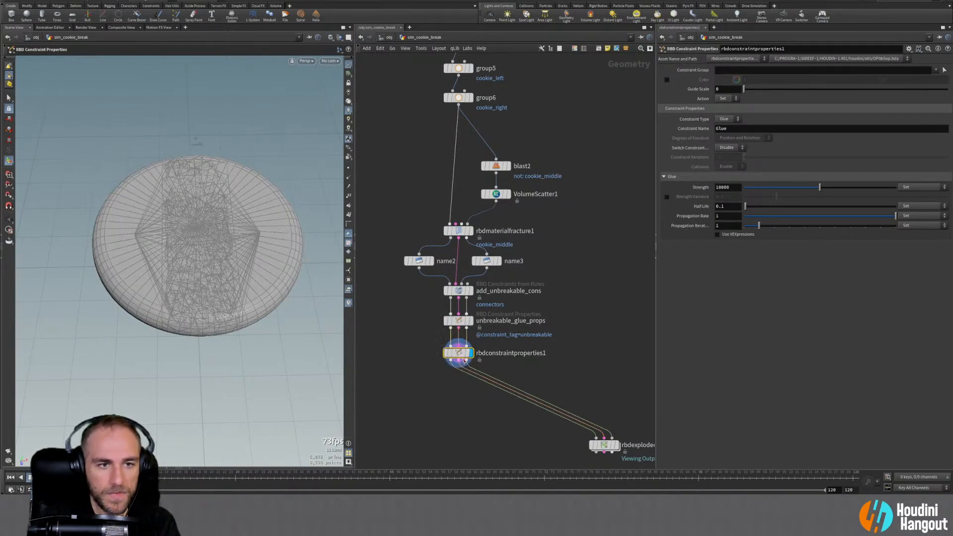
# Set the new properties node's Constraint Group to the concrete_fracture1 and concrete_fracture2 tags, and inspect the affected constraints on the cookie
pyautogui.click(936, 69)
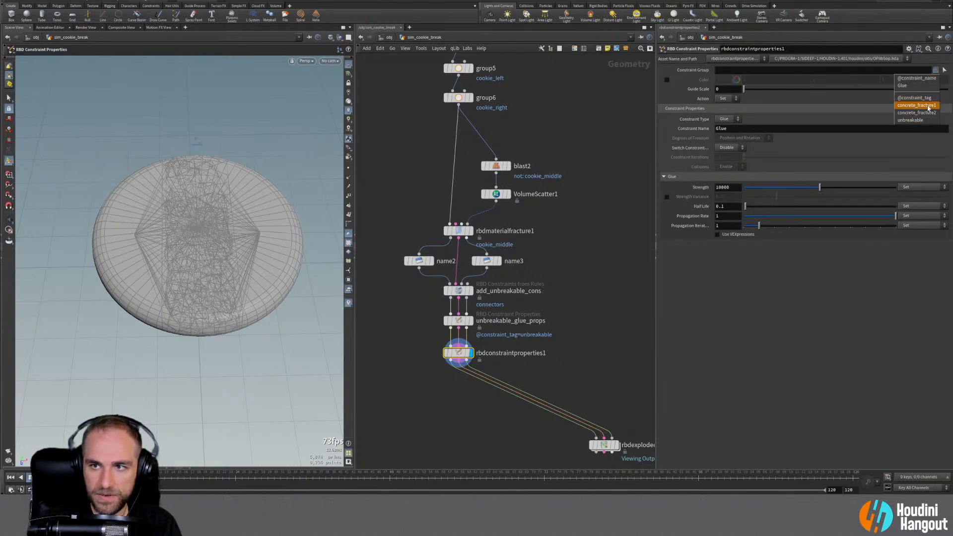
pyautogui.click(927, 105)
pyautogui.click(936, 72)
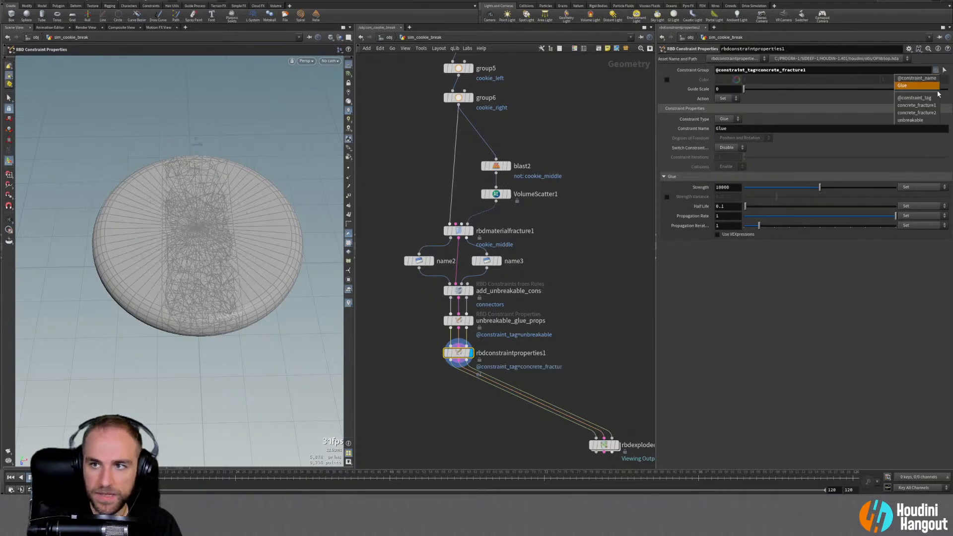
pyautogui.click(932, 114)
pyautogui.keyDown('alt'); pyautogui.moveTo(194, 205); pyautogui.dragTo(189, 187); pyautogui.keyUp('alt')
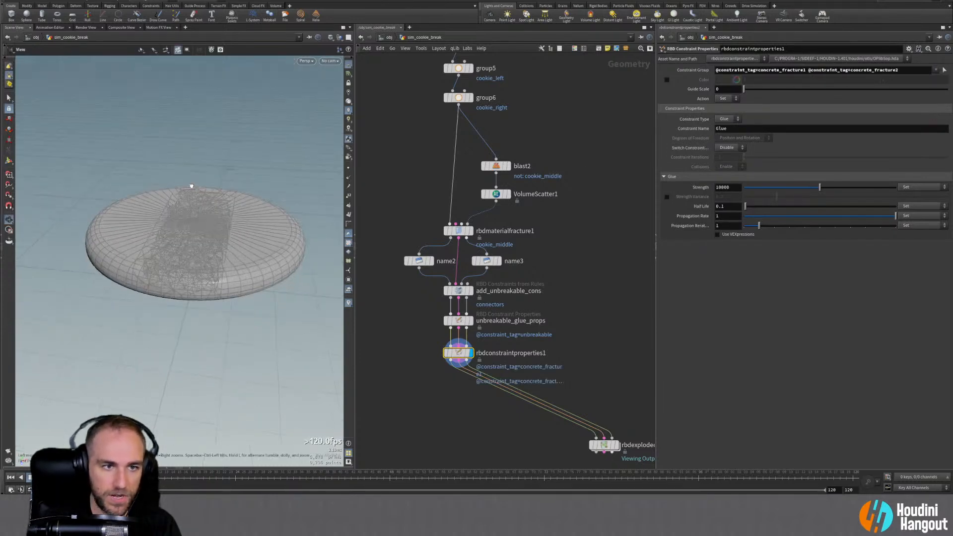
pyautogui.keyDown('alt'); pyautogui.moveTo(189, 187); pyautogui.dragTo(209, 225, button='right'); pyautogui.keyUp('alt')
pyautogui.keyDown('alt'); pyautogui.moveTo(209, 226); pyautogui.dragTo(187, 263); pyautogui.keyUp('alt')
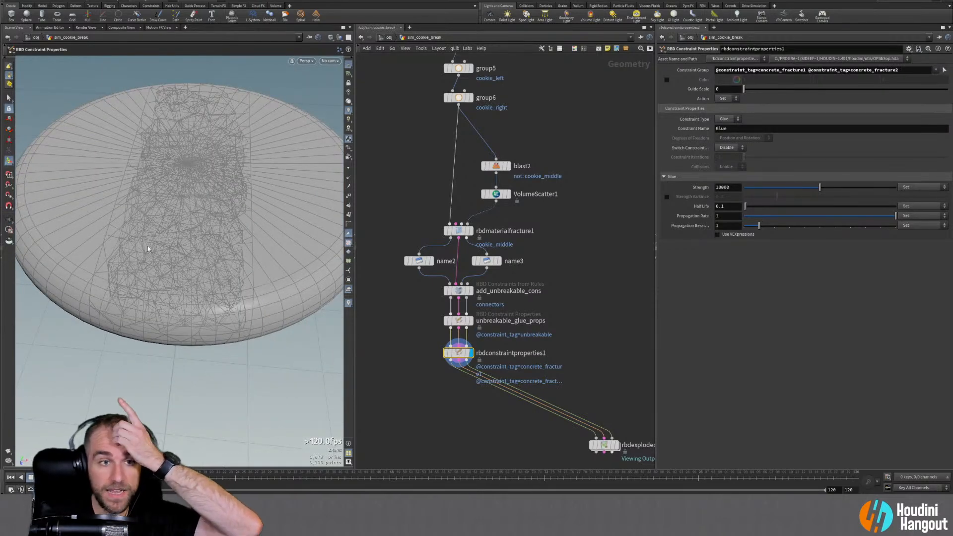
# Check rbdmaterialfracture1's groups and fracture IDs, and set its Glue Constraint Name to Soft
pyautogui.middleClick(456, 234)
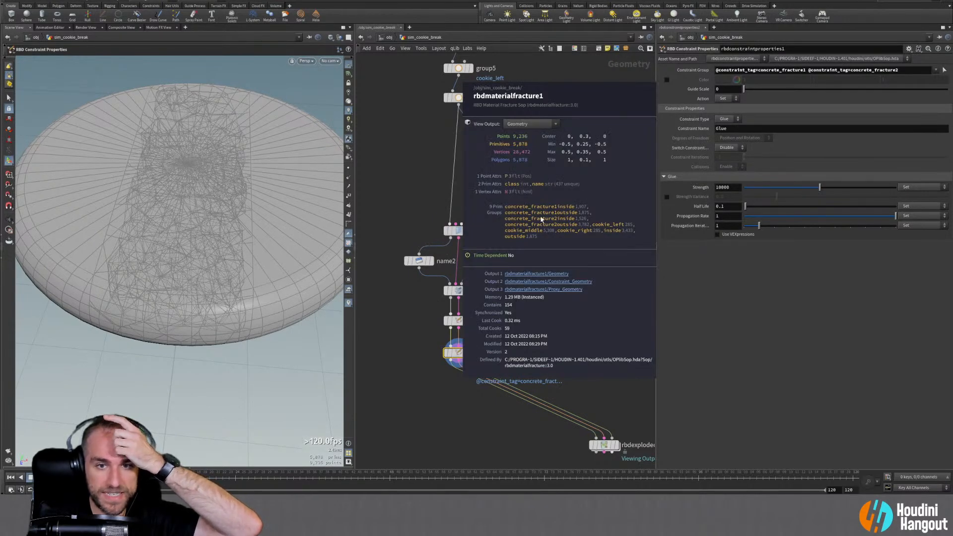
pyautogui.moveTo(459, 235); pyautogui.dragTo(459, 230)
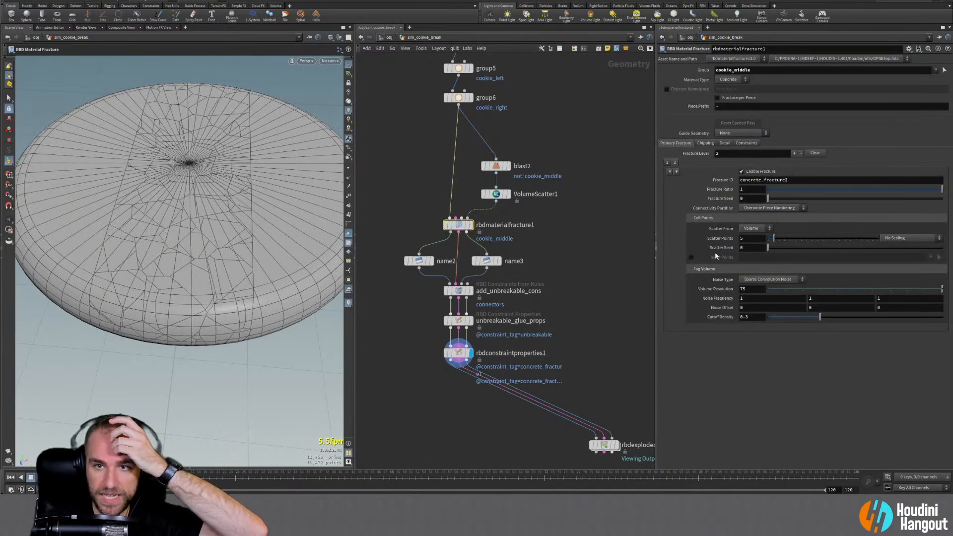
pyautogui.click(667, 163)
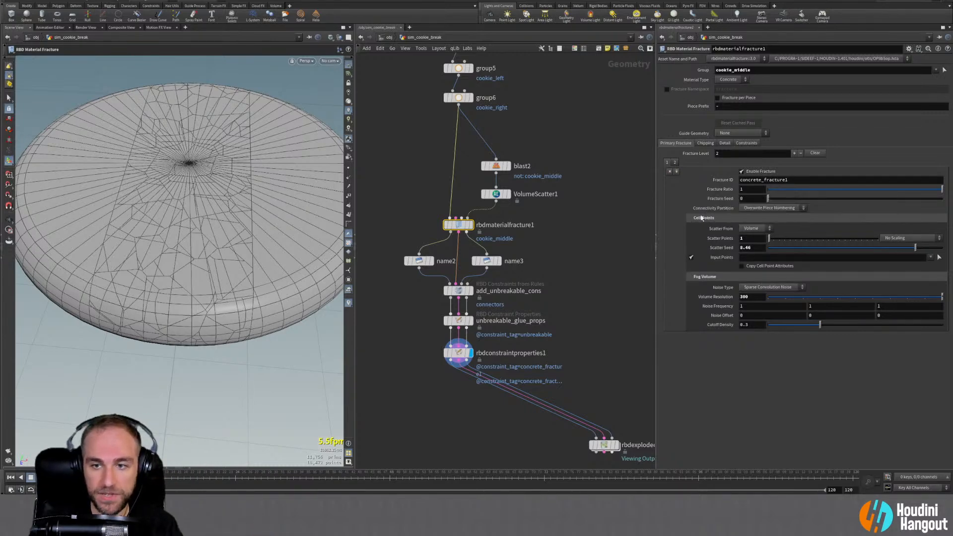
pyautogui.click(745, 143)
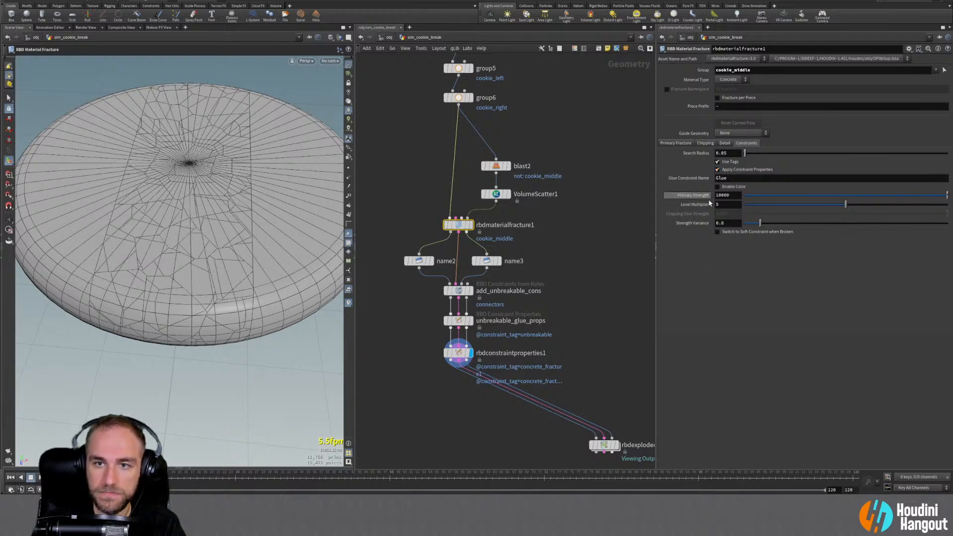
pyautogui.doubleClick(725, 178)
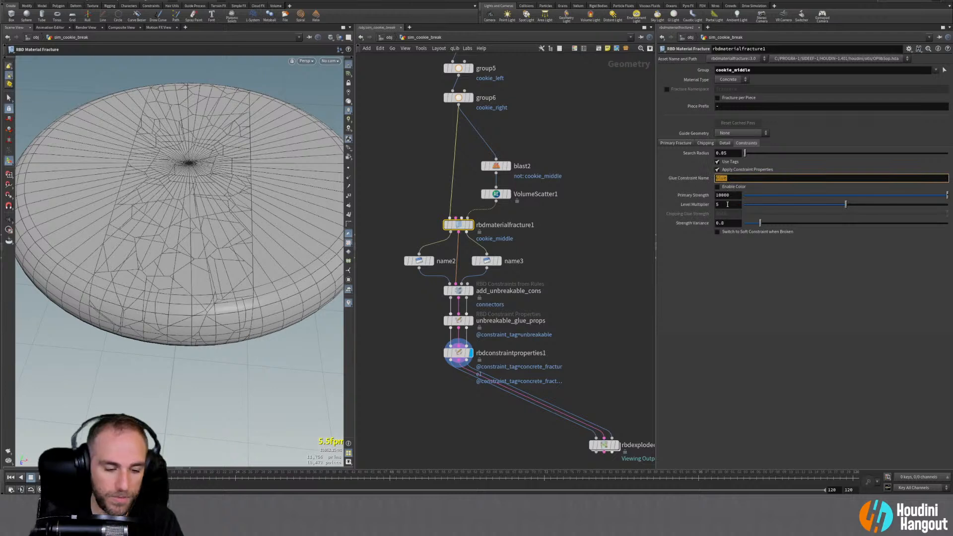
pyautogui.write('Soft')
pyautogui.press('Return')
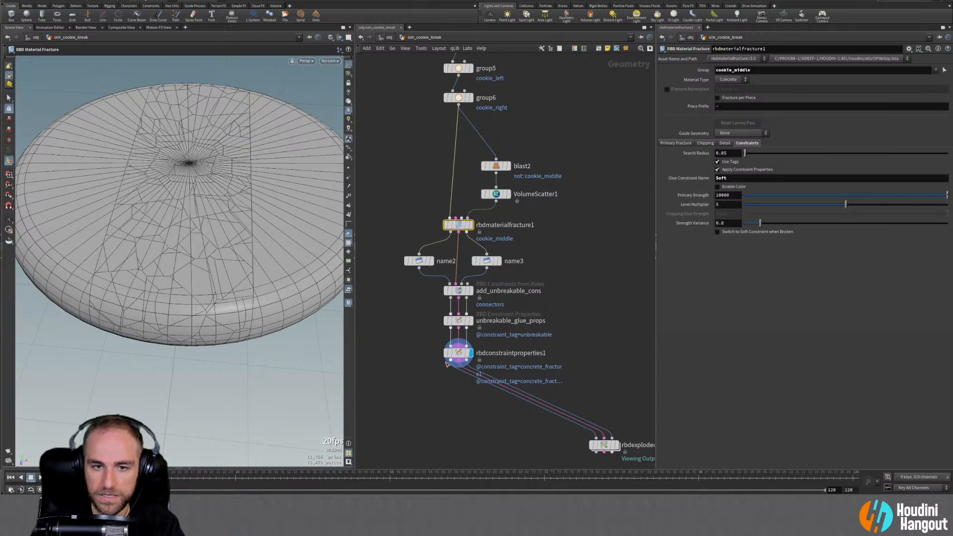
# Bypass rbdconstraintproperties1 and examine the constraint names, tags and strengths from unbreakable_glue_props in the geometry spreadsheet's Constraint Geometry
pyautogui.click(458, 320)
pyautogui.middleClick(458, 321)
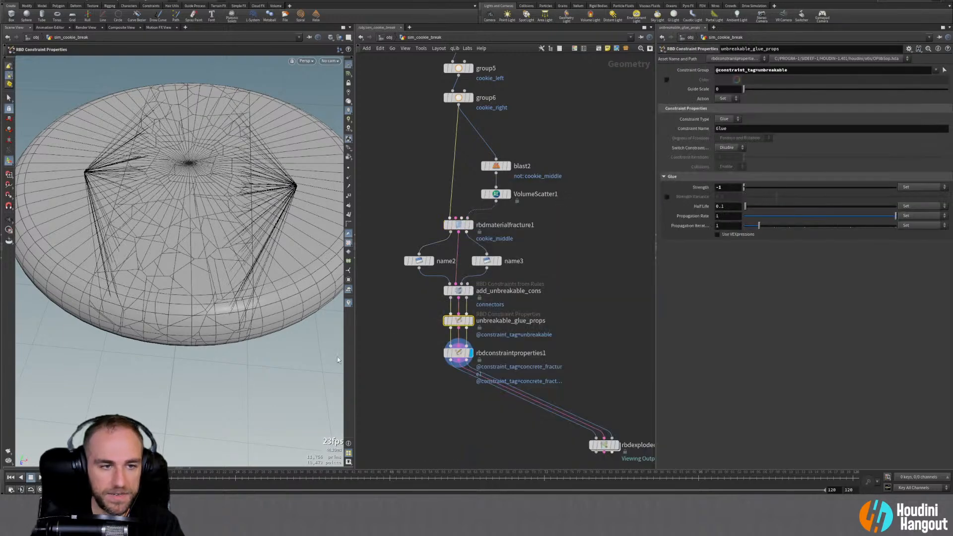
pyautogui.click(184, 469)
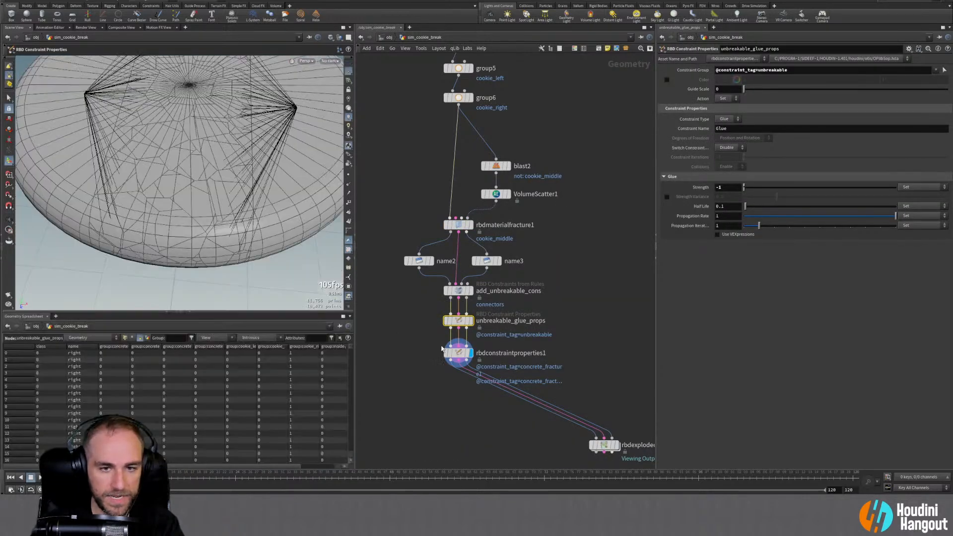
pyautogui.moveTo(462, 320)
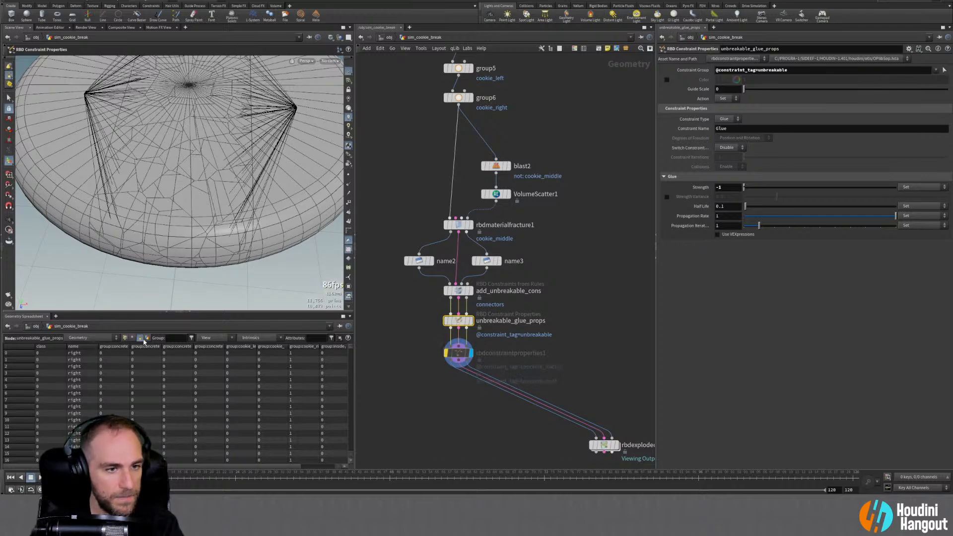
pyautogui.click(92, 338)
pyautogui.click(87, 350)
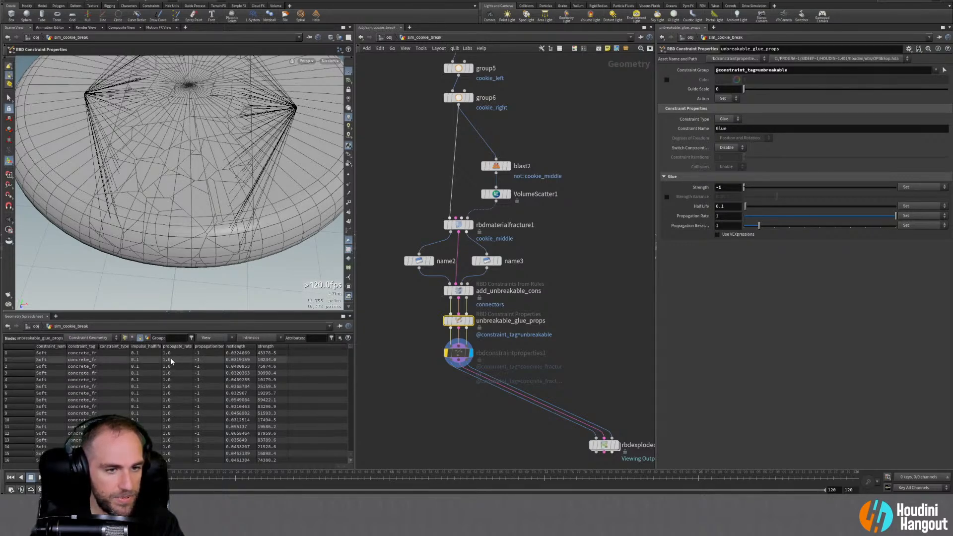
pyautogui.scroll(-20, 347, 372)
pyautogui.moveTo(350, 356); pyautogui.dragTo(340, 448)
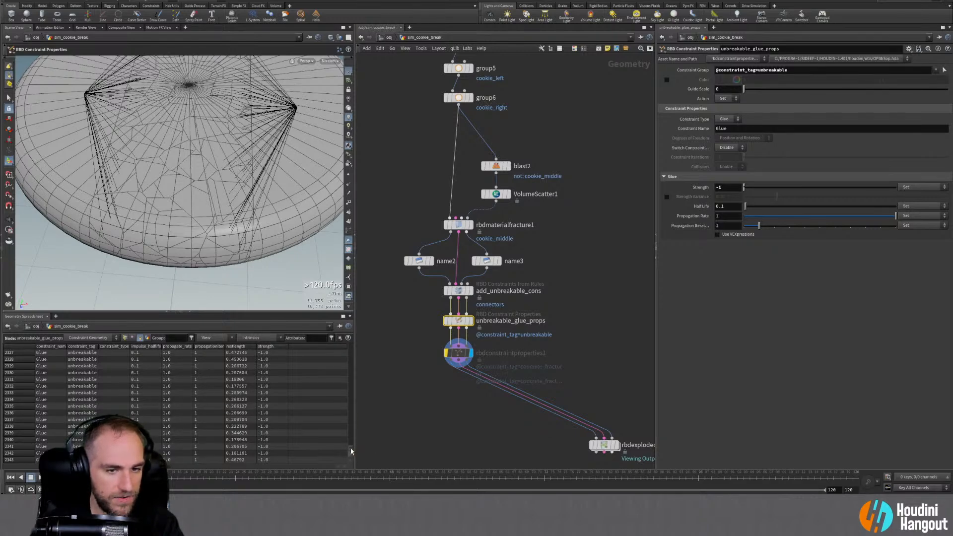
# Delete the bypassed RBD Constraint Properties node below unbreakable_glue_props
pyautogui.moveTo(351, 451); pyautogui.dragTo(351, 347)
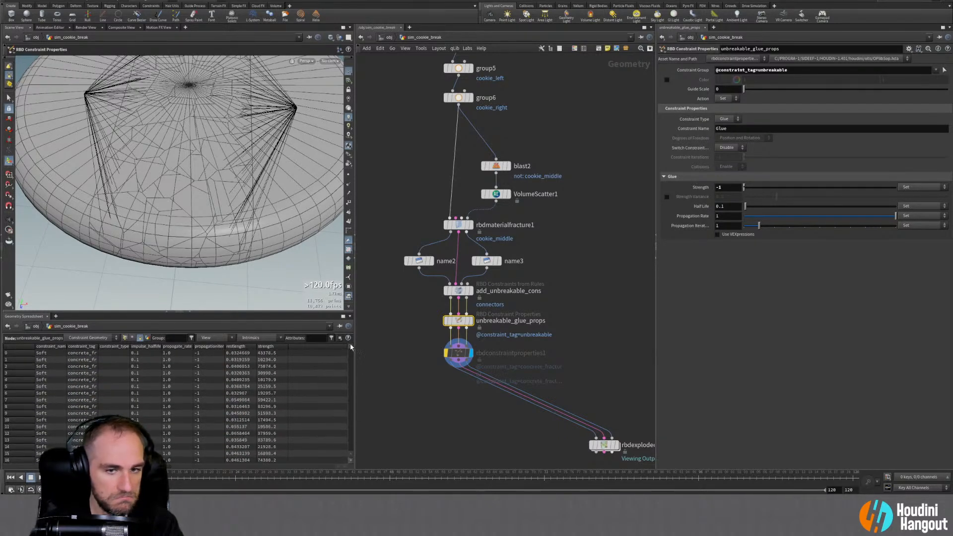
pyautogui.click(458, 353)
pyautogui.press('Delete')
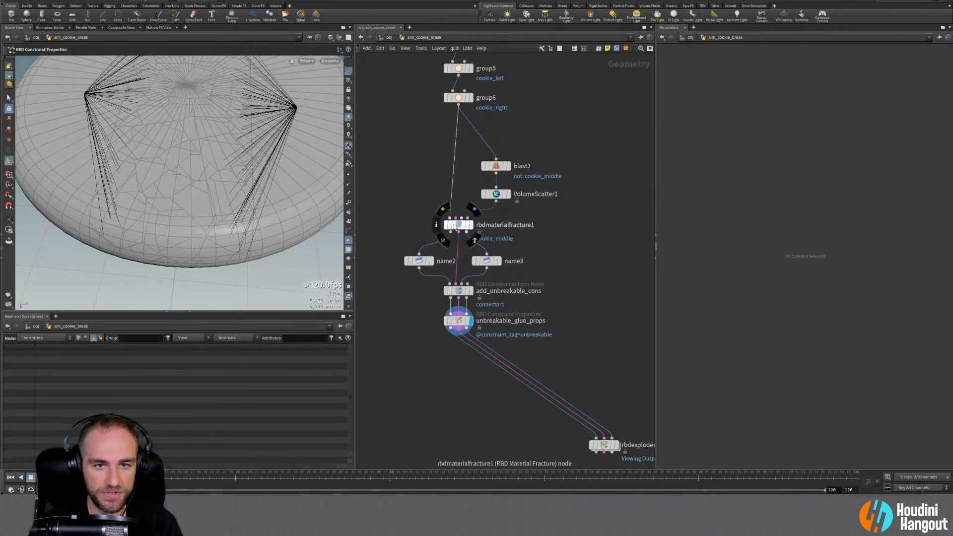
# Insert an RBD Convert Constraints node between unbreakable_glue_props and the exploded view node, and display it
pyautogui.click(456, 225)
pyautogui.moveTo(203, 152)
pyautogui.keyDown('alt'); pyautogui.mouseDown()
pyautogui.moveTo(191, 117)
pyautogui.moveTo(198, 149)
pyautogui.mouseUp(); pyautogui.keyUp('alt')
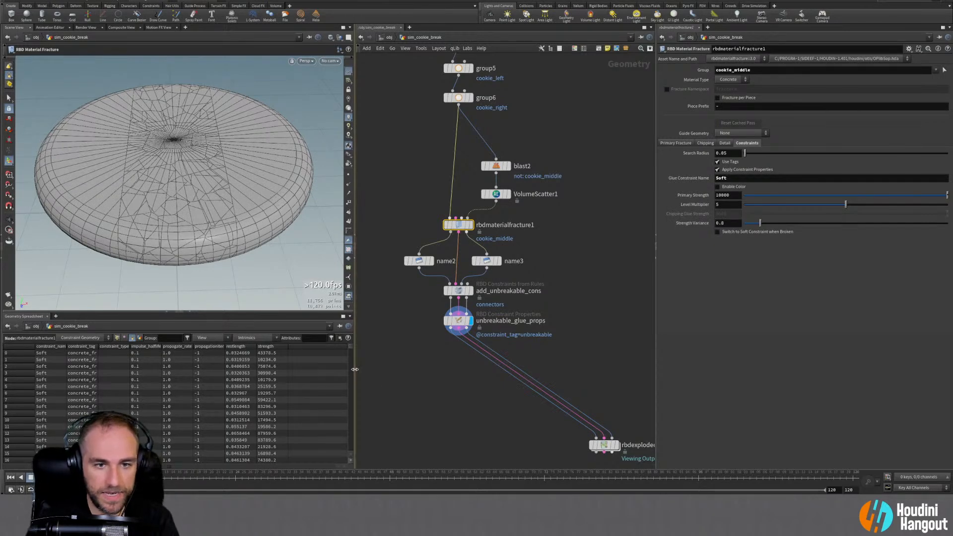
pyautogui.press('Tab')
pyautogui.write('conve')
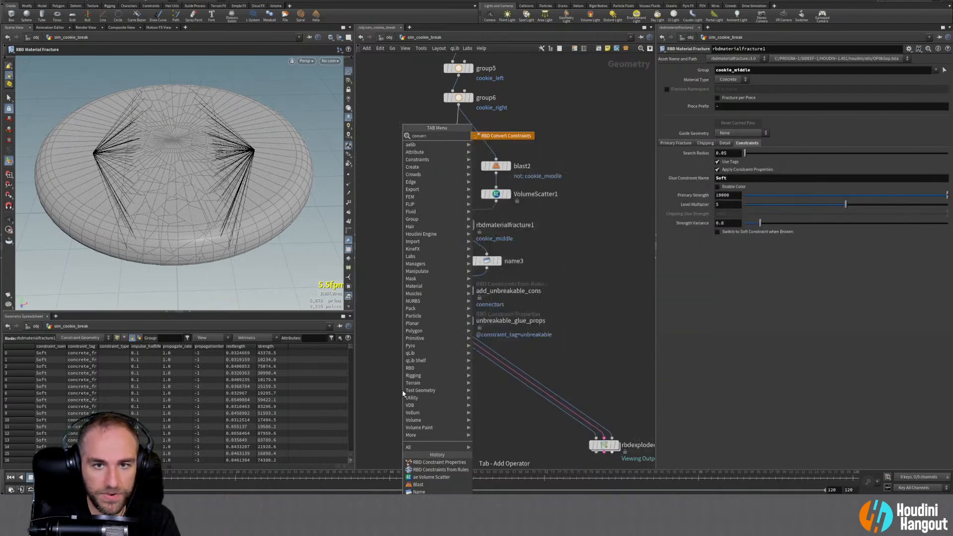
pyautogui.write('rt')
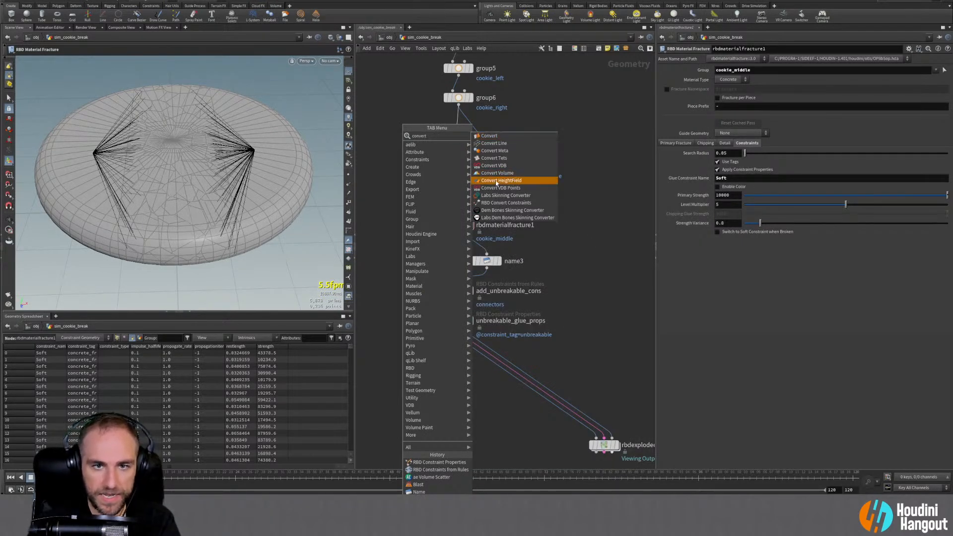
pyautogui.click(506, 203)
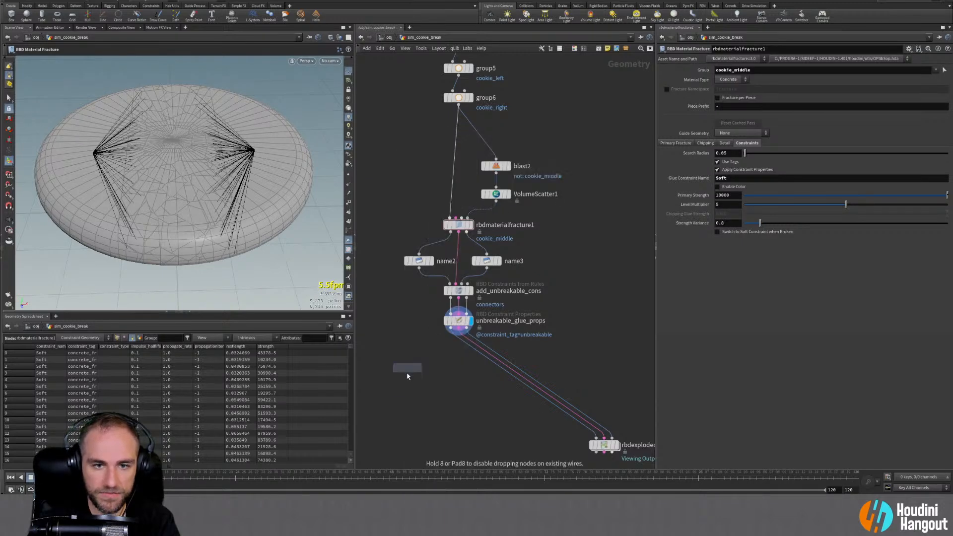
pyautogui.click(485, 349)
pyautogui.moveTo(485, 350); pyautogui.dragTo(457, 356)
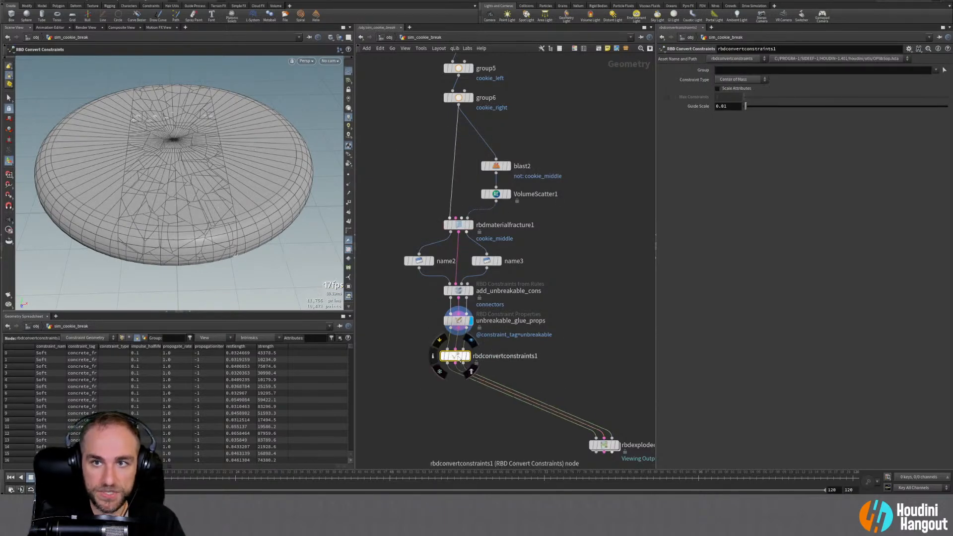
pyautogui.click(468, 356)
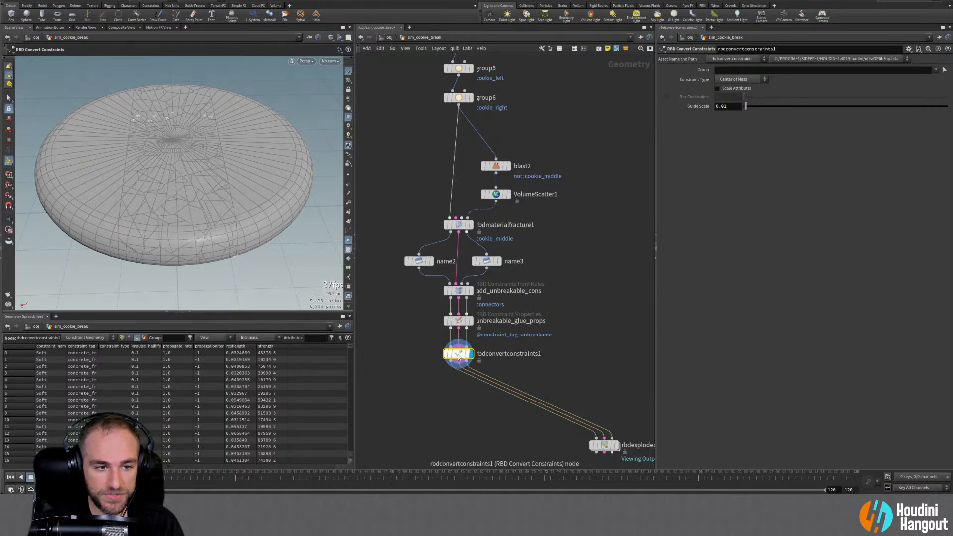
# Display the exploded view node and examine the constraints between the fractured cookie pieces
pyautogui.click(617, 445)
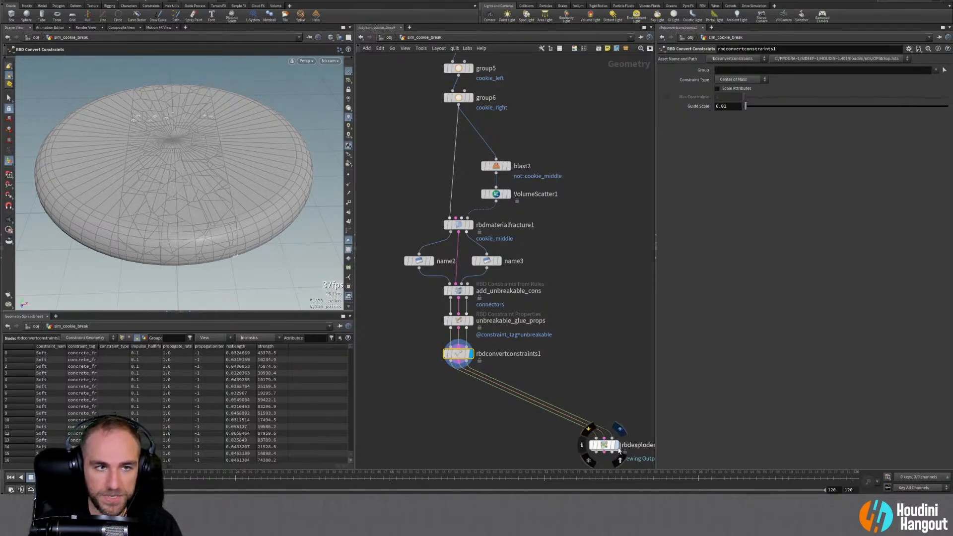
pyautogui.scroll(-3, 196, 253)
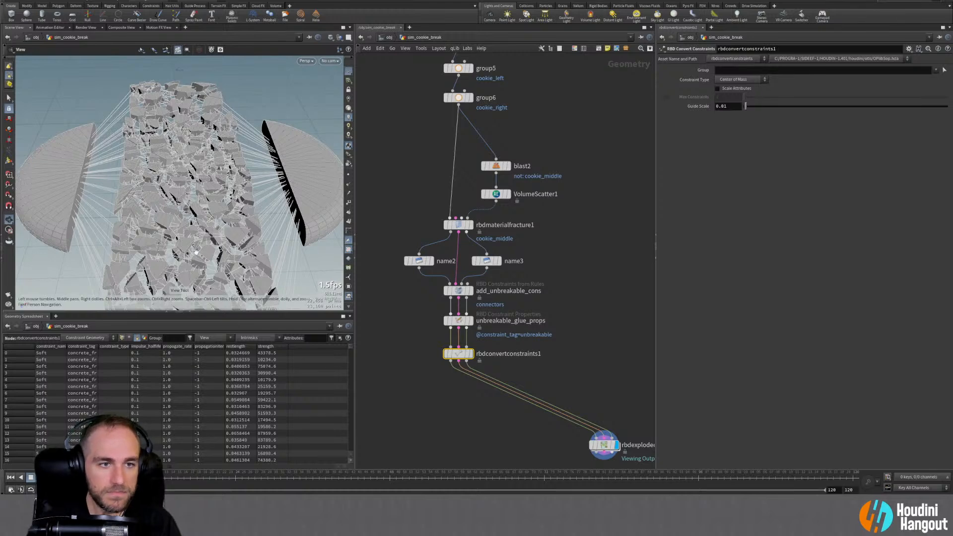
pyautogui.scroll(-4, 196, 253)
pyautogui.moveTo(196, 252); pyautogui.dragTo(180, 155)
pyautogui.moveTo(180, 154); pyautogui.dragTo(167, 185, button='middle')
pyautogui.moveTo(167, 185); pyautogui.dragTo(170, 207)
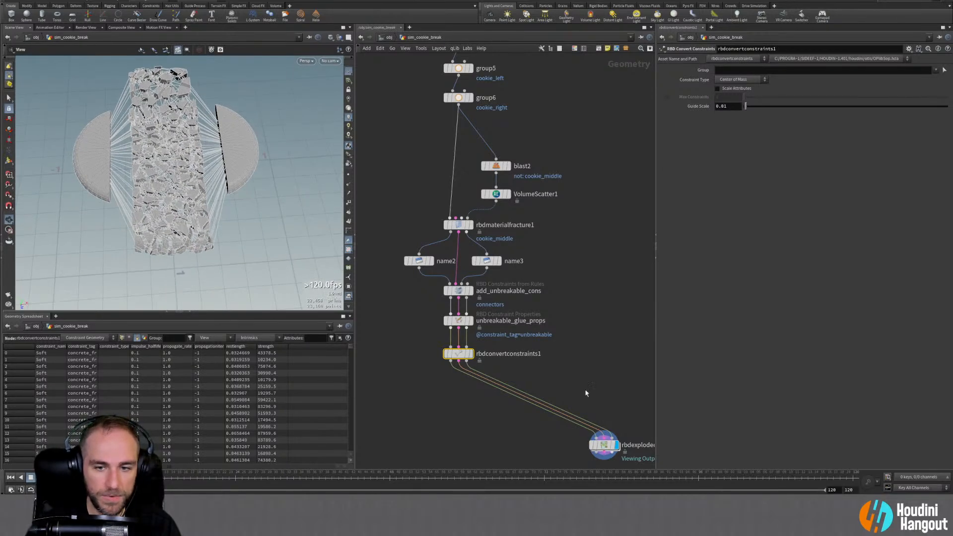
pyautogui.scroll(6, 149, 141)
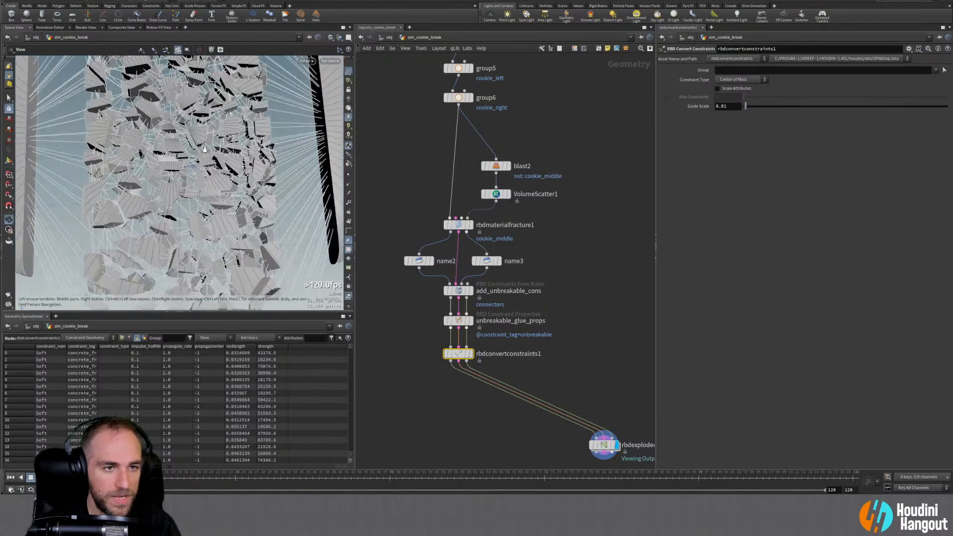
pyautogui.scroll(2, 205, 149)
pyautogui.click(935, 70)
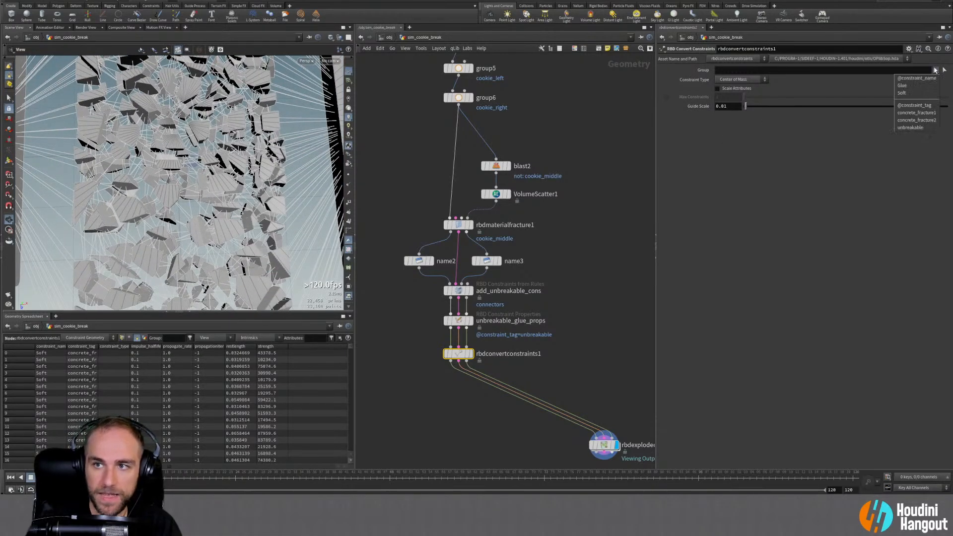
pyautogui.click(902, 93)
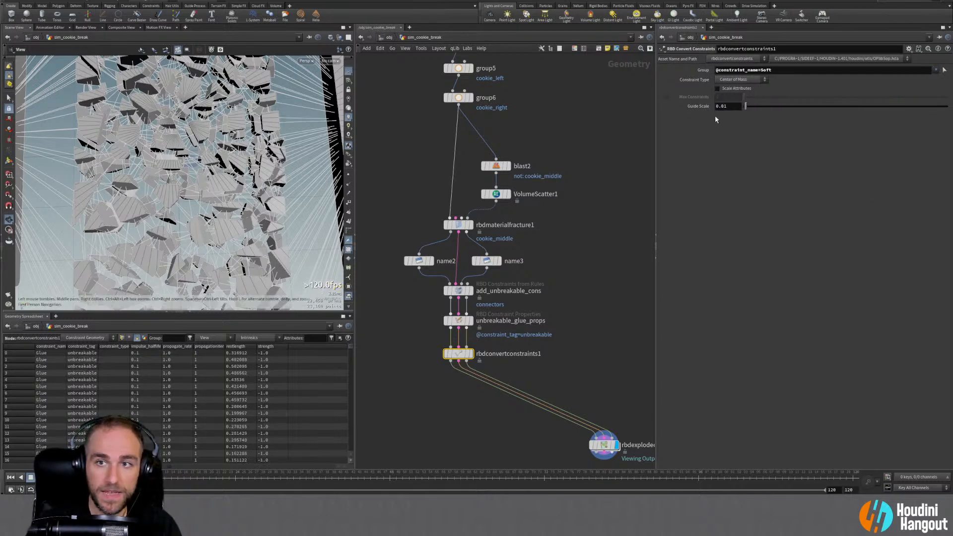
pyautogui.click(726, 80)
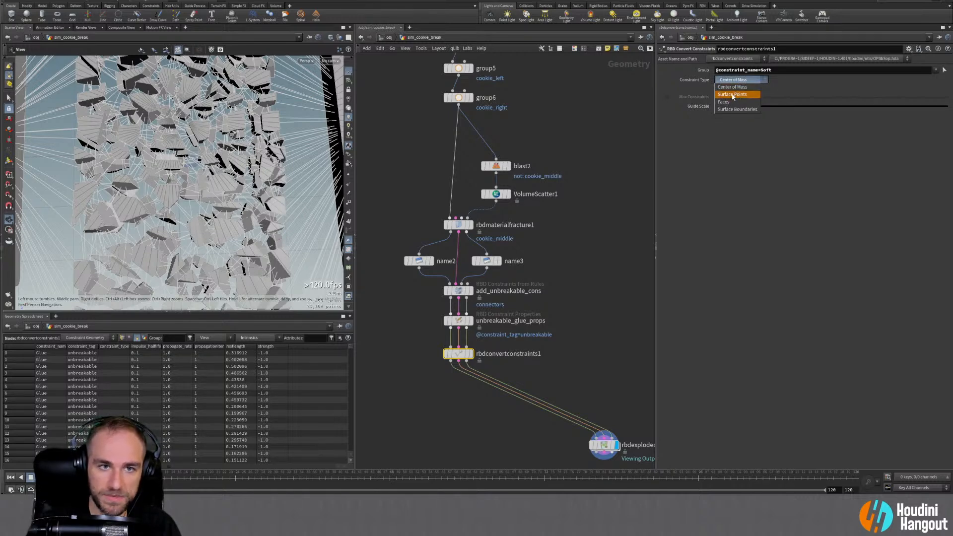
pyautogui.click(733, 95)
pyautogui.moveTo(243, 257); pyautogui.dragTo(174, 198, button='right')
pyautogui.moveTo(174, 199); pyautogui.dragTo(132, 198)
pyautogui.moveTo(132, 198); pyautogui.dragTo(150, 170, button='right')
pyautogui.moveTo(150, 171); pyautogui.dragTo(176, 196)
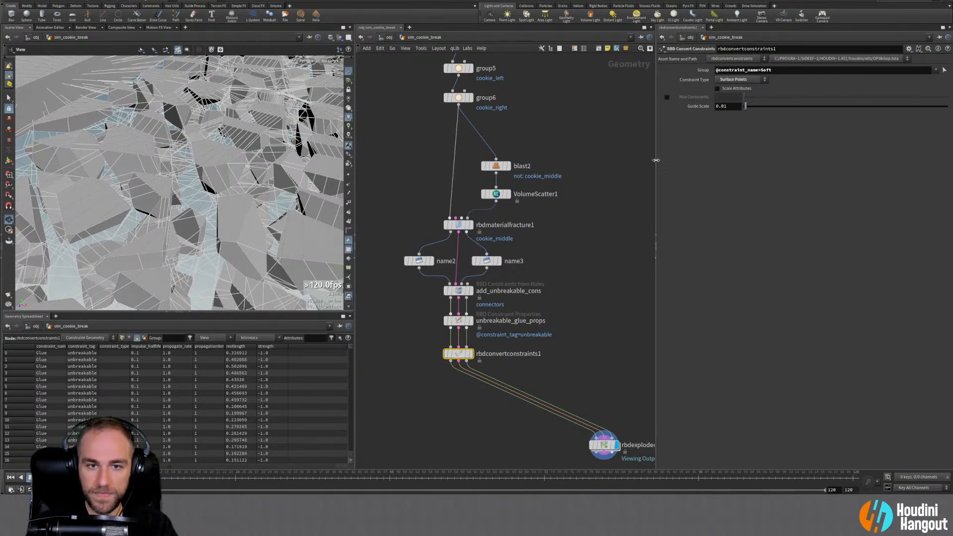
# Bypass the RBD Convert Constraints node and examine the original constraints between the exploded pieces up close
pyautogui.click(446, 353)
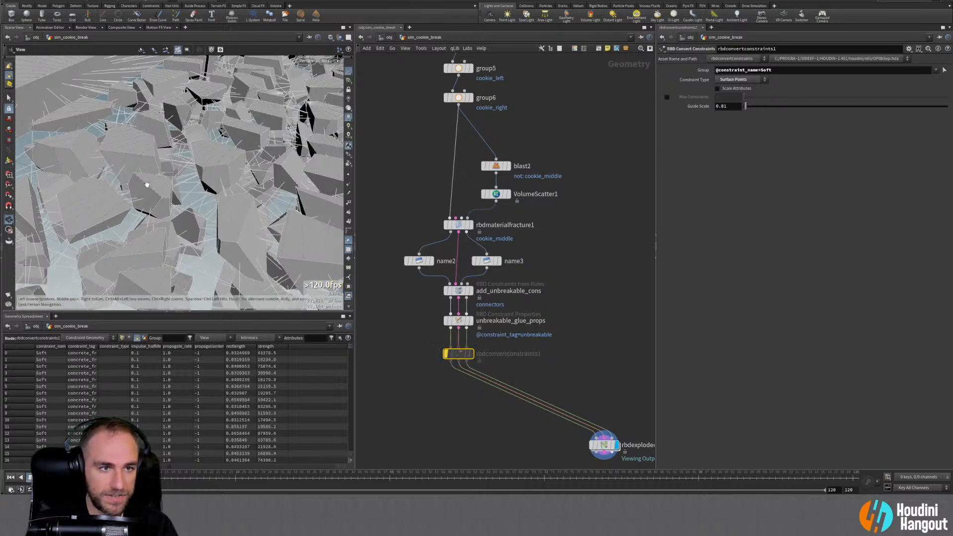
pyautogui.moveTo(147, 185); pyautogui.dragTo(186, 180)
pyautogui.moveTo(186, 179); pyautogui.dragTo(253, 164, button='right')
pyautogui.moveTo(254, 168); pyautogui.dragTo(161, 138, button='middle')
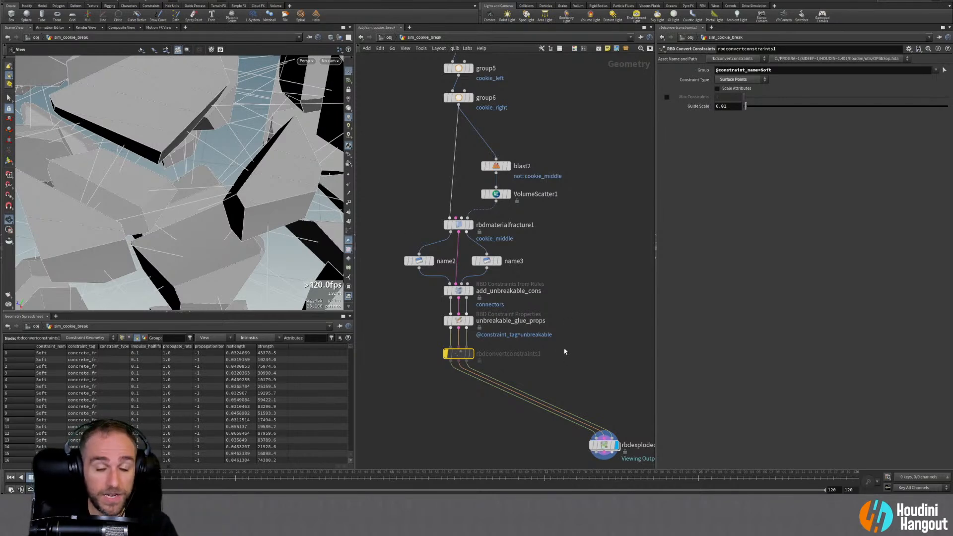
# Collapse the geometry spreadsheet to enlarge the viewport, and view the whole exploded cookie
pyautogui.moveTo(470, 348); pyautogui.dragTo(475, 348)
pyautogui.scroll(-10, 148, 152)
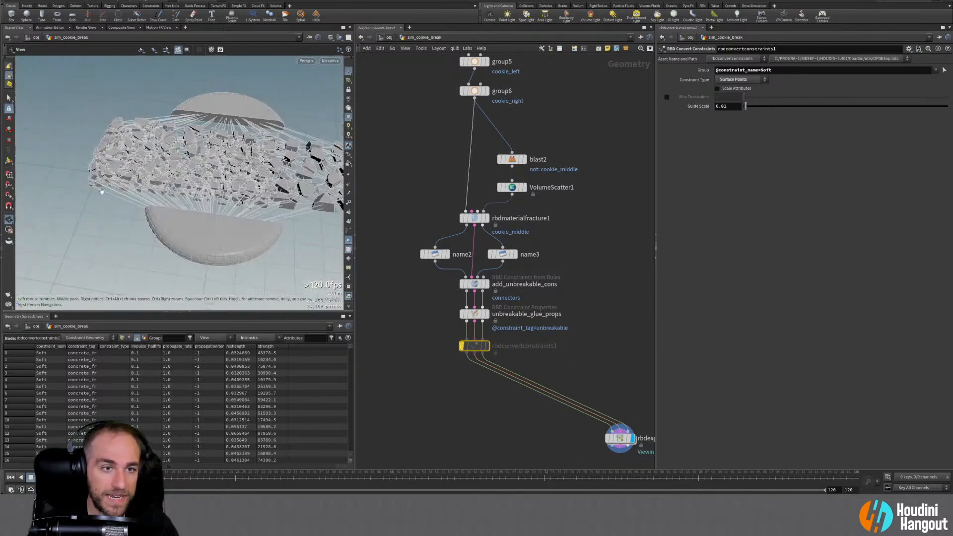
pyautogui.moveTo(148, 153); pyautogui.dragTo(215, 224, button='middle')
pyautogui.scroll(3, 128, 224)
pyautogui.moveTo(128, 224); pyautogui.dragTo(145, 211, button='middle')
pyautogui.click(189, 312)
pyautogui.moveTo(174, 273); pyautogui.dragTo(177, 243, button='middle')
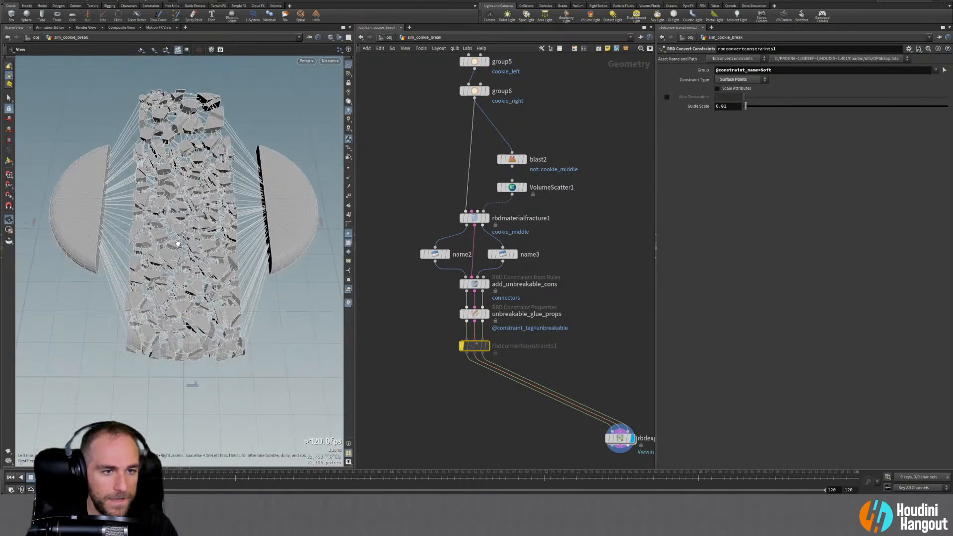
pyautogui.scroll(4, 178, 244)
pyautogui.moveTo(517, 416); pyautogui.dragTo(530, 403, button='middle')
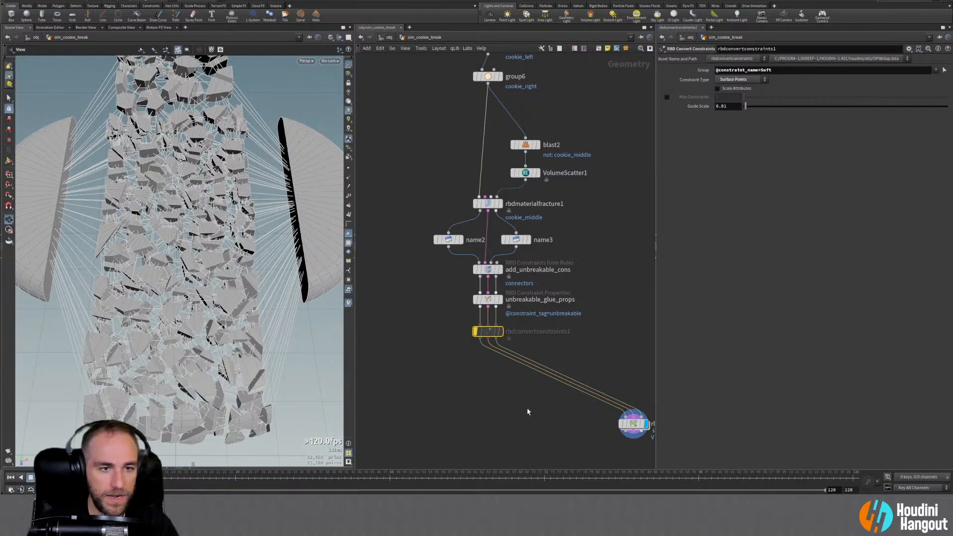
# Move the exploded view node aside and insert an RBD Configure node directly below rbdconvertconstraints1
pyautogui.moveTo(527, 409); pyautogui.dragTo(512, 331, button='middle')
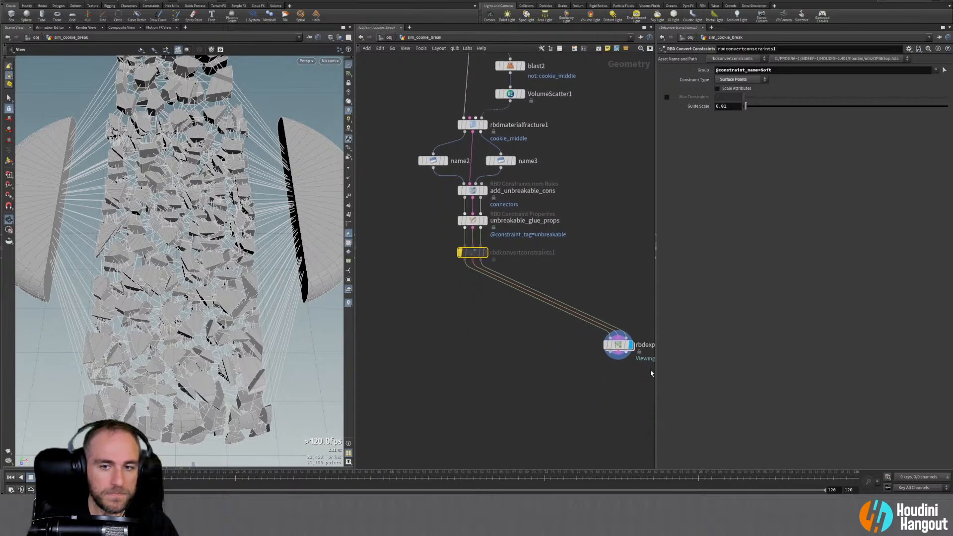
pyautogui.moveTo(617, 345); pyautogui.dragTo(633, 327)
pyautogui.press('Tab')
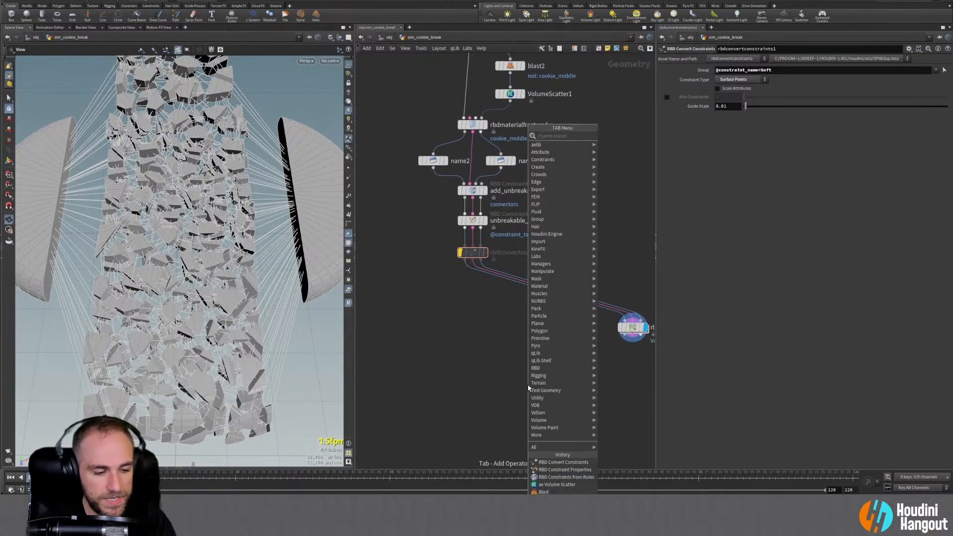
pyautogui.write('configure')
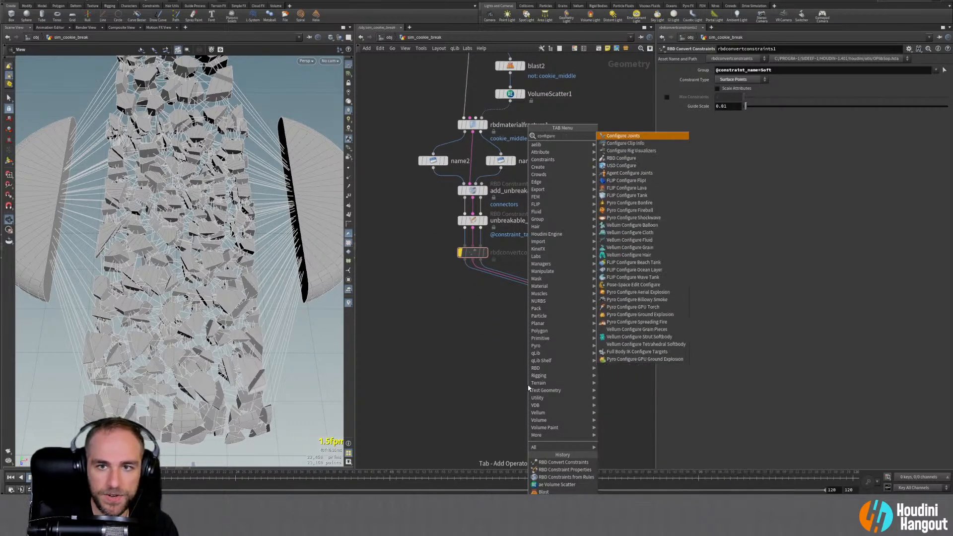
pyautogui.press('BackSpace')
pyautogui.press('BackSpace')
pyautogui.press('BackSpace')
pyautogui.press('BackSpace')
pyautogui.press('BackSpace')
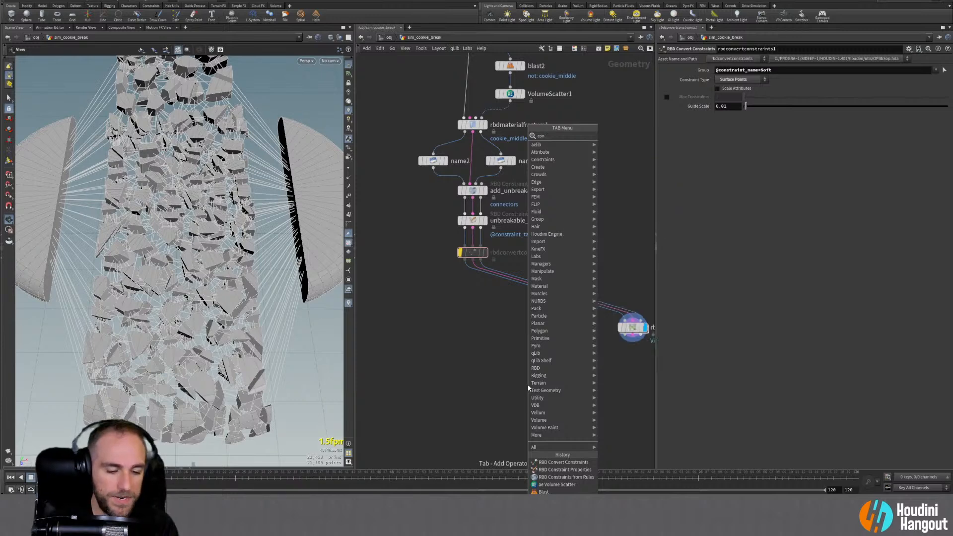
pyautogui.write('rbd con')
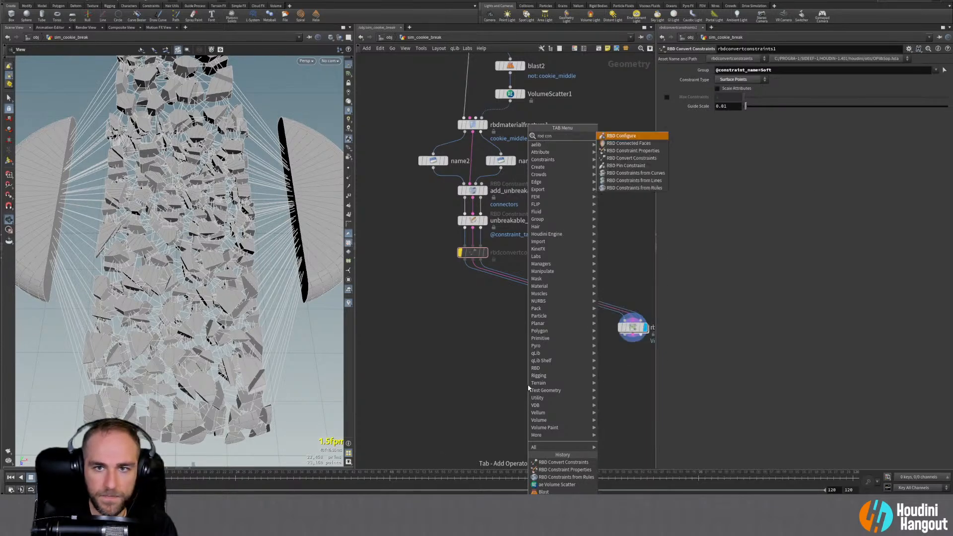
pyautogui.press('Return')
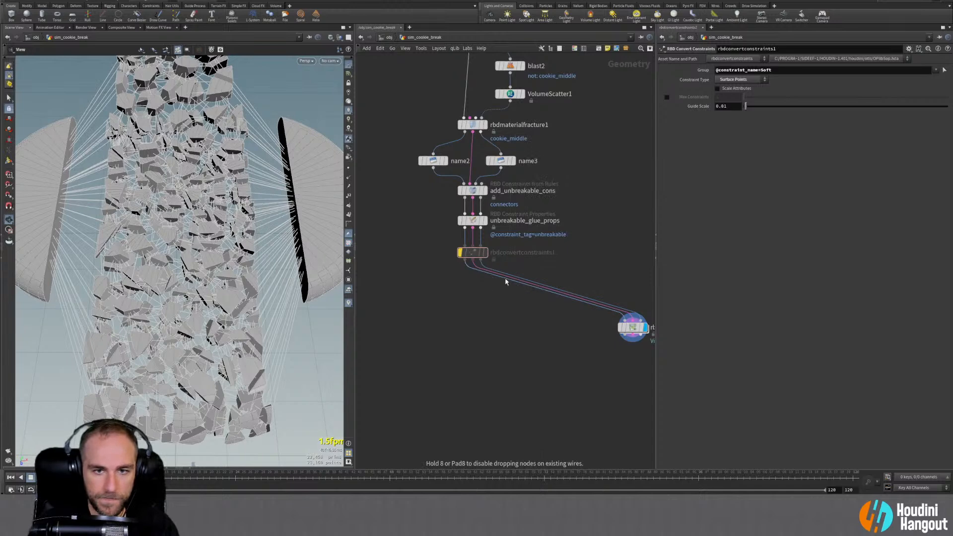
pyautogui.click(473, 292)
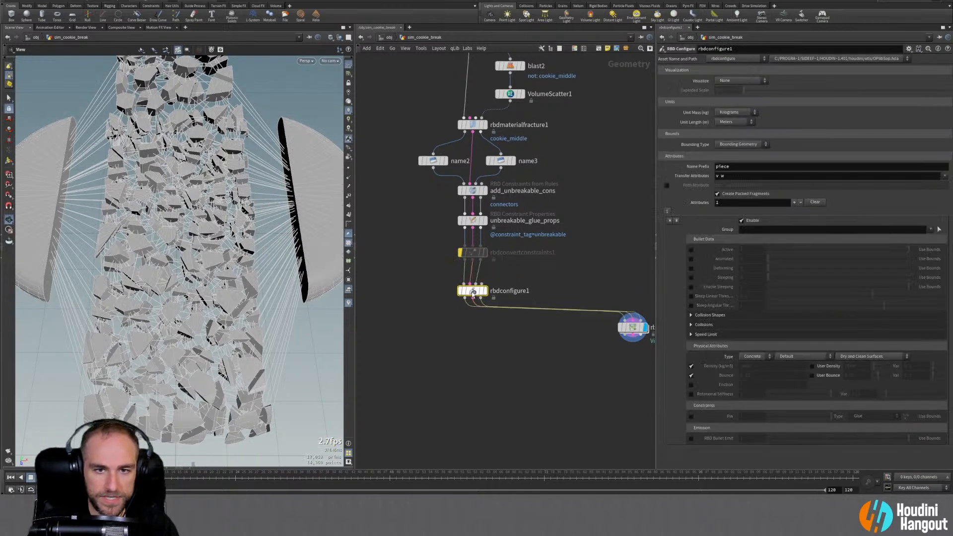
# Display the RBD Configure node and inspect its geometry information
pyautogui.click(484, 291)
pyautogui.middleClick(474, 292)
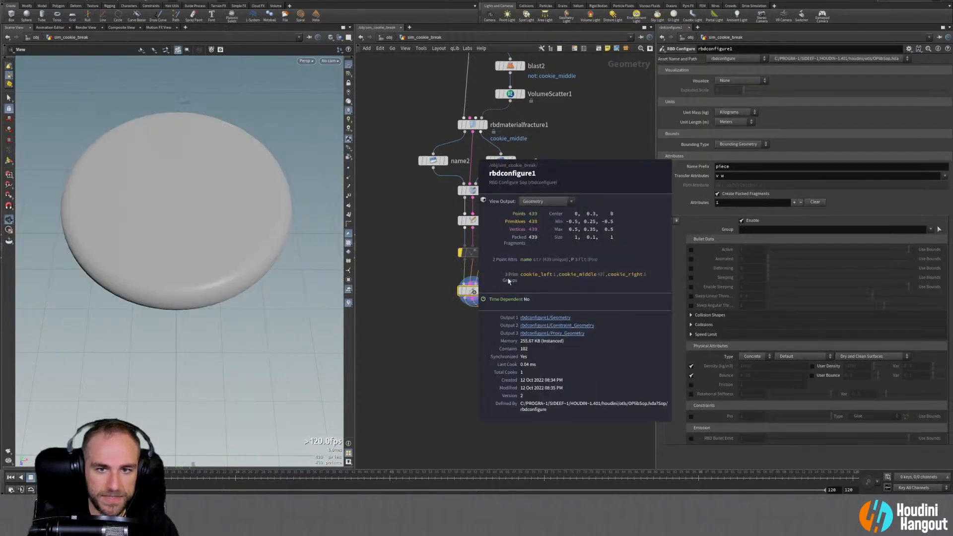
pyautogui.middleClick(470, 290)
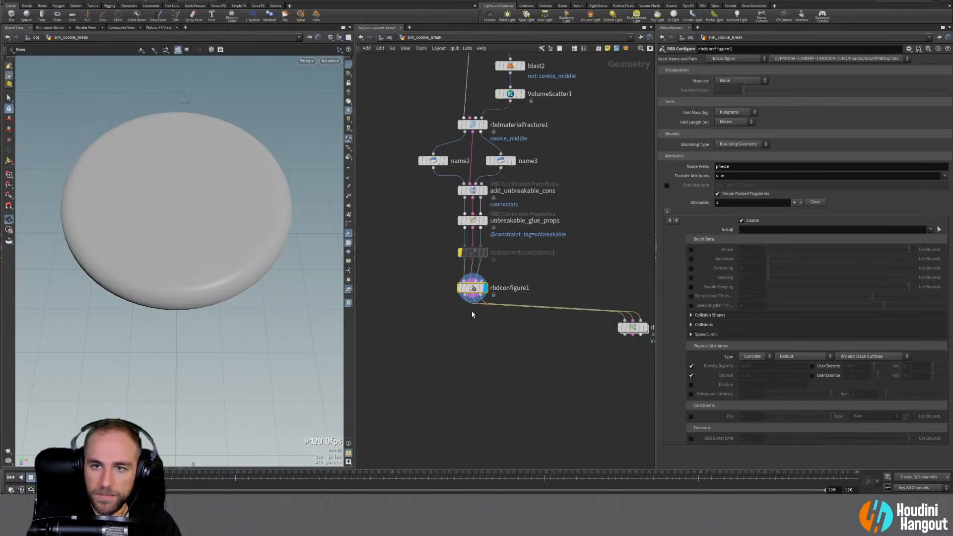
# Add an RBD Bullet Solver below rbdconfigure1, wire all three rbdconfigure1 outputs into it, and display it
pyautogui.press('Tab')
pyautogui.write('rbd')
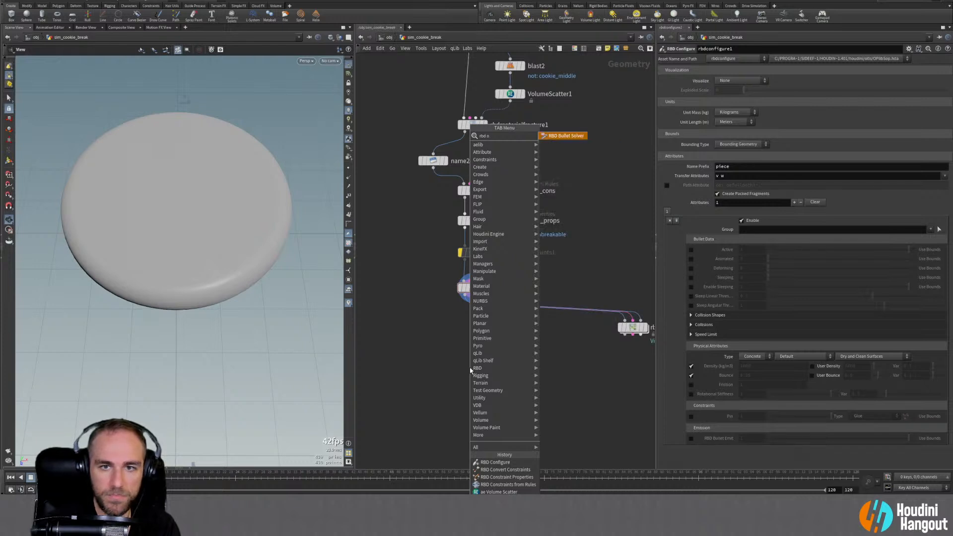
pyautogui.press('Return')
pyautogui.click(473, 366)
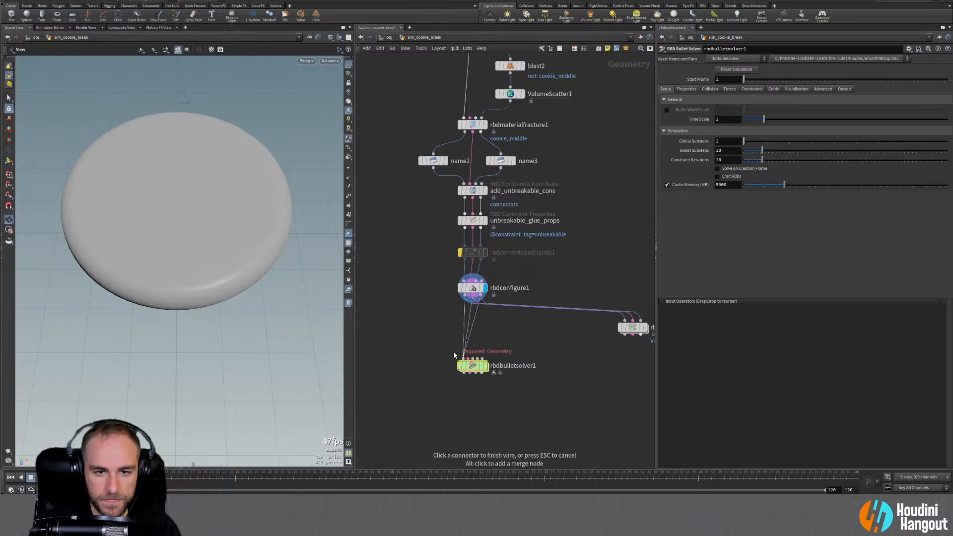
pyautogui.click(472, 359)
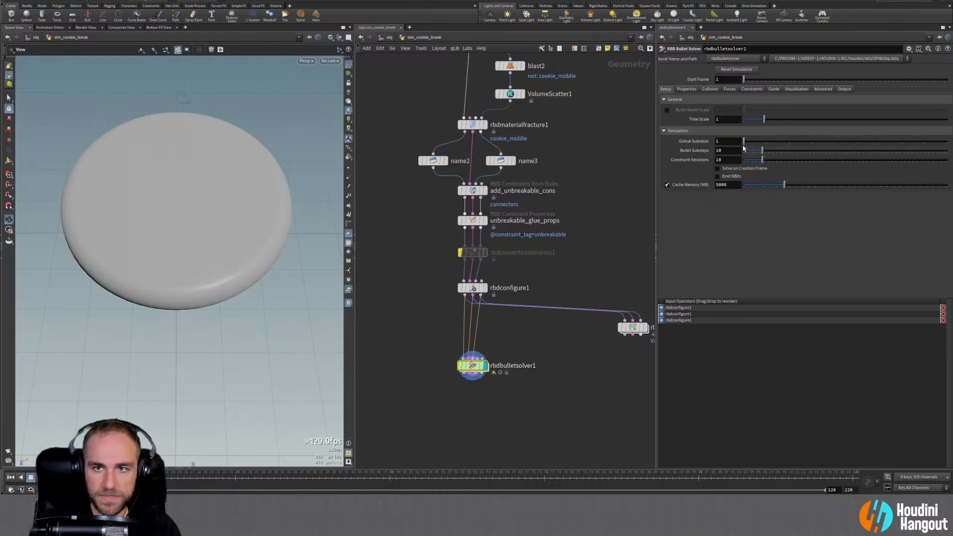
# Set the bullet solver's ground collision type to Ground Plane
pyautogui.click(687, 91)
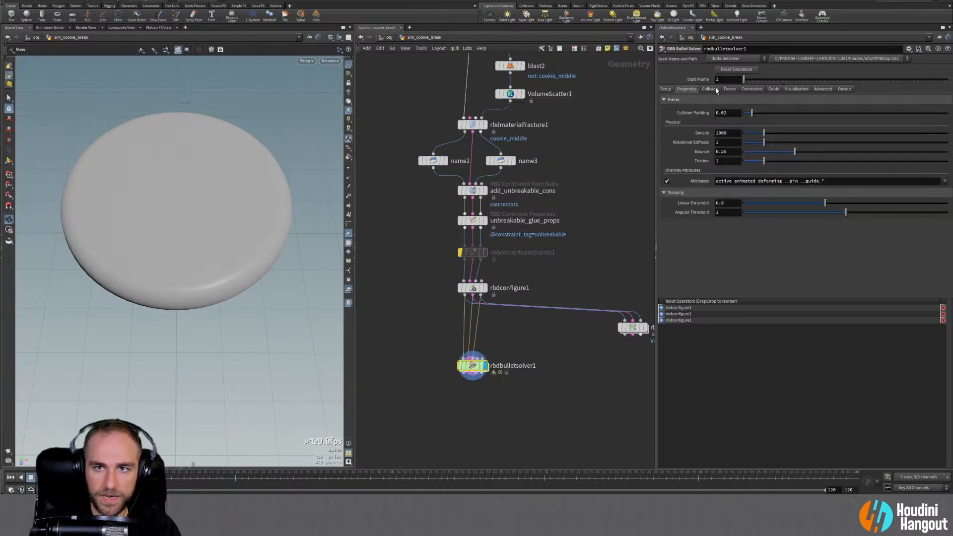
pyautogui.click(714, 91)
pyautogui.click(736, 200)
pyautogui.click(729, 209)
pyautogui.scroll(-5, 149, 248)
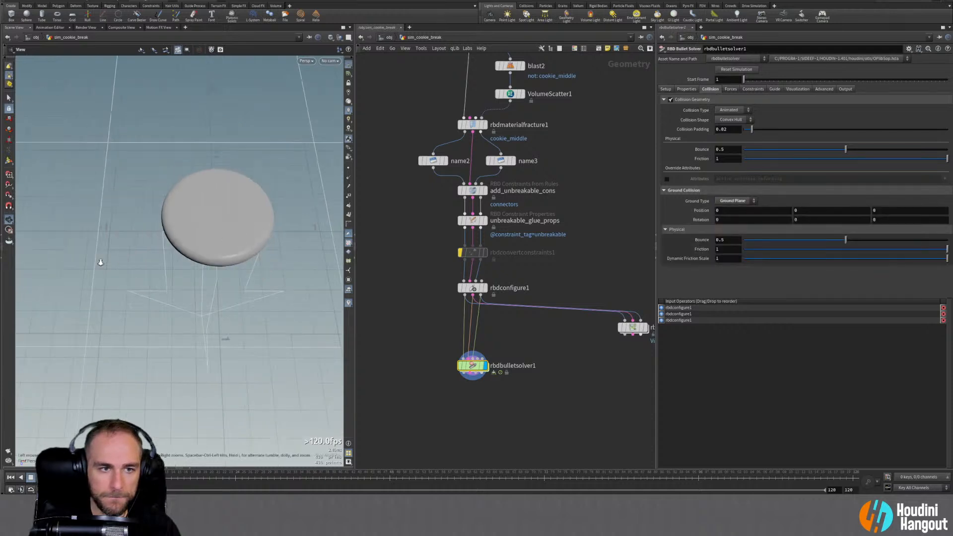
# Play the bullet simulation, inspect how the cookie's fractured middle behaves, and return to the first frame
pyautogui.scroll(-3, 222, 245)
pyautogui.moveTo(222, 244); pyautogui.dragTo(233, 221)
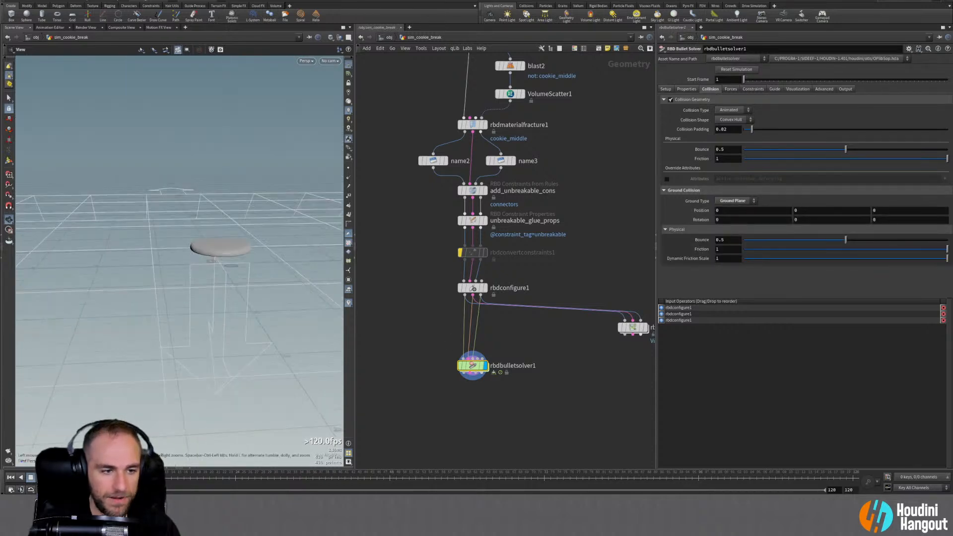
pyautogui.press('Up')
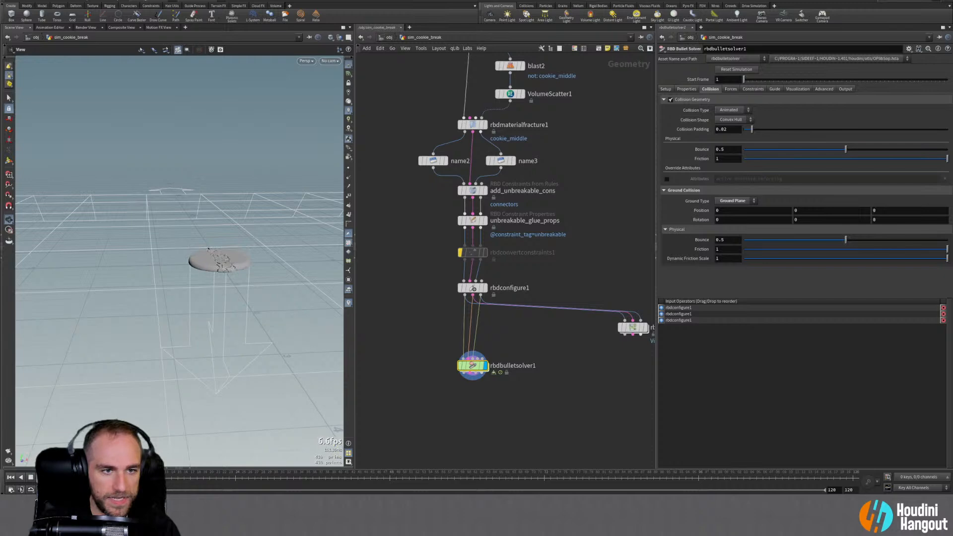
pyautogui.scroll(5, 218, 261)
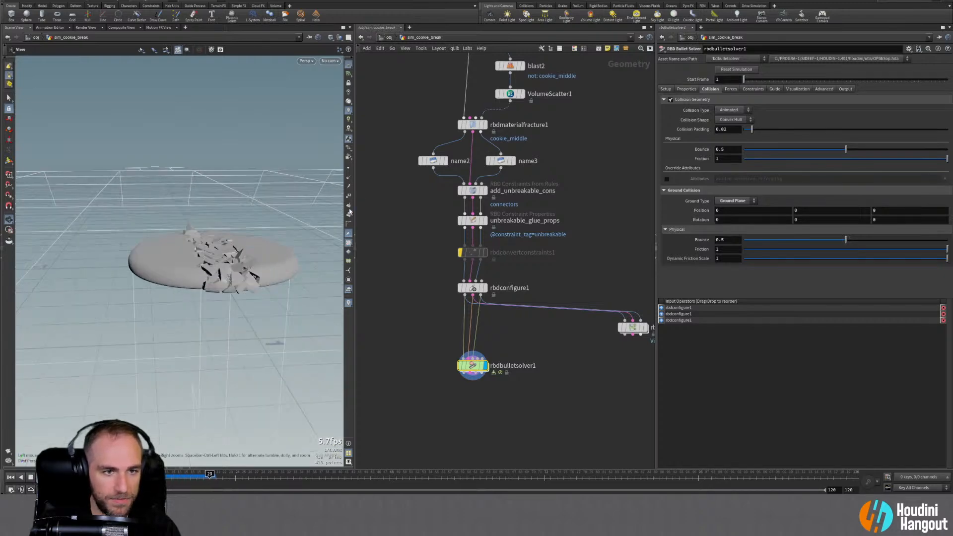
pyautogui.moveTo(218, 268); pyautogui.dragTo(214, 332)
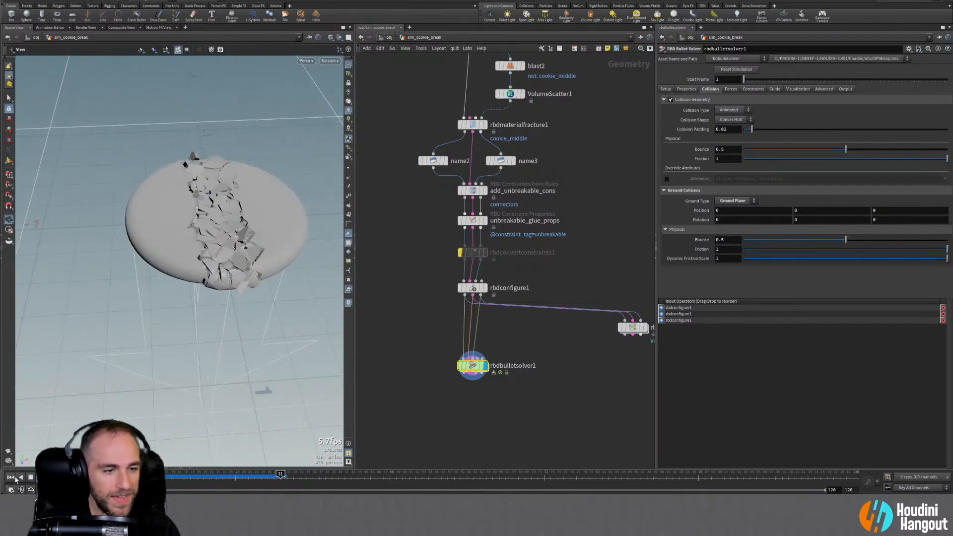
pyautogui.click(10, 477)
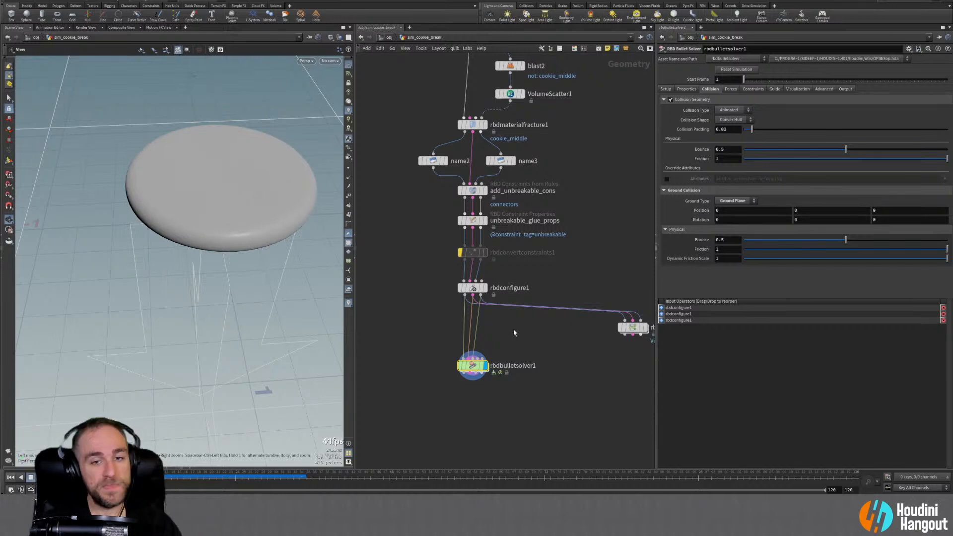
# Move rbdconfigure1 and rbdbulletsolver1 lower in the network and disconnect the exploded view node, placing it aside
pyautogui.moveTo(472, 366); pyautogui.dragTo(471, 411)
pyautogui.moveTo(472, 288); pyautogui.dragTo(472, 344)
pyautogui.moveTo(471, 410); pyautogui.dragTo(472, 408)
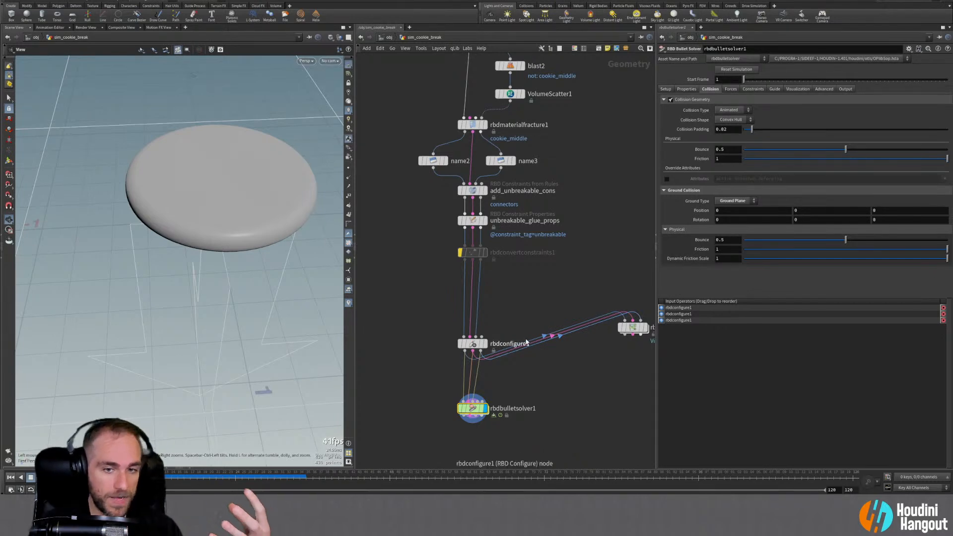
pyautogui.moveTo(634, 330); pyautogui.dragTo(644, 264)
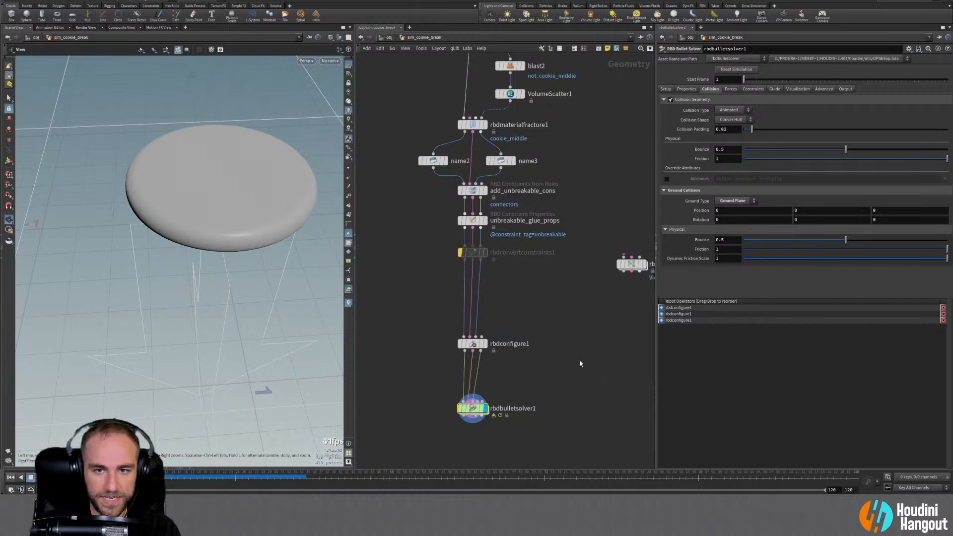
# In rbdconfigure1, set the group to cookie_middle and enable the Active attribute at 1 and Animated at 0
pyautogui.moveTo(580, 364); pyautogui.dragTo(551, 355, button='middle')
pyautogui.click(443, 335)
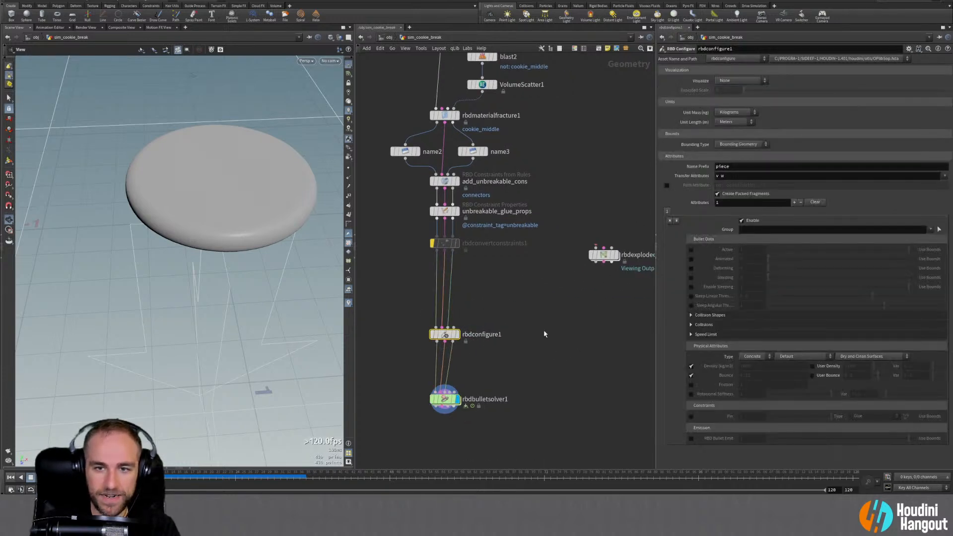
pyautogui.moveTo(228, 183); pyautogui.dragTo(192, 219)
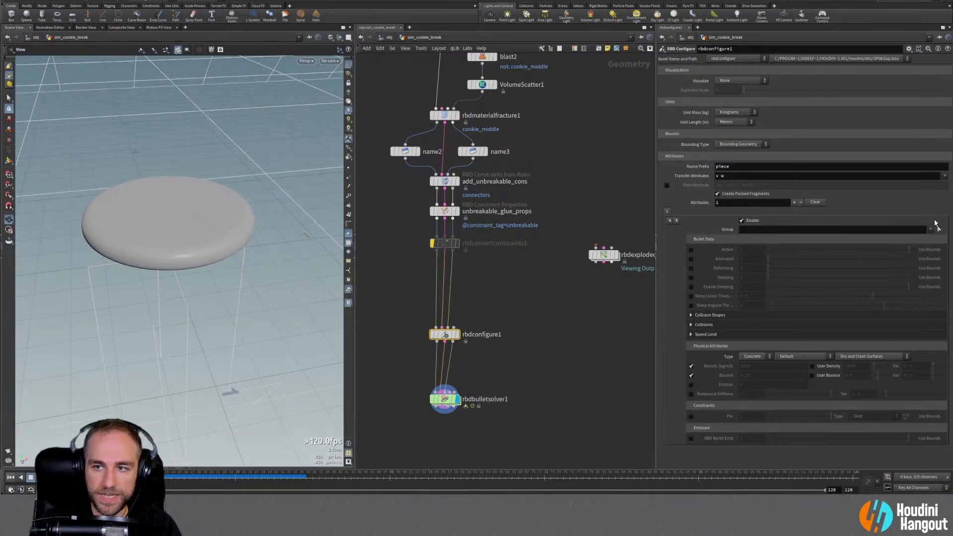
pyautogui.click(936, 229)
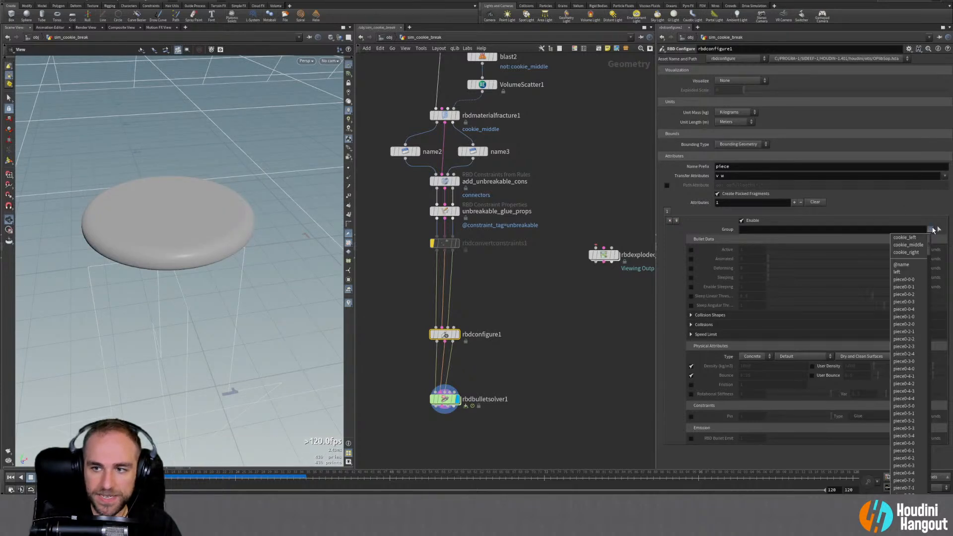
pyautogui.click(899, 246)
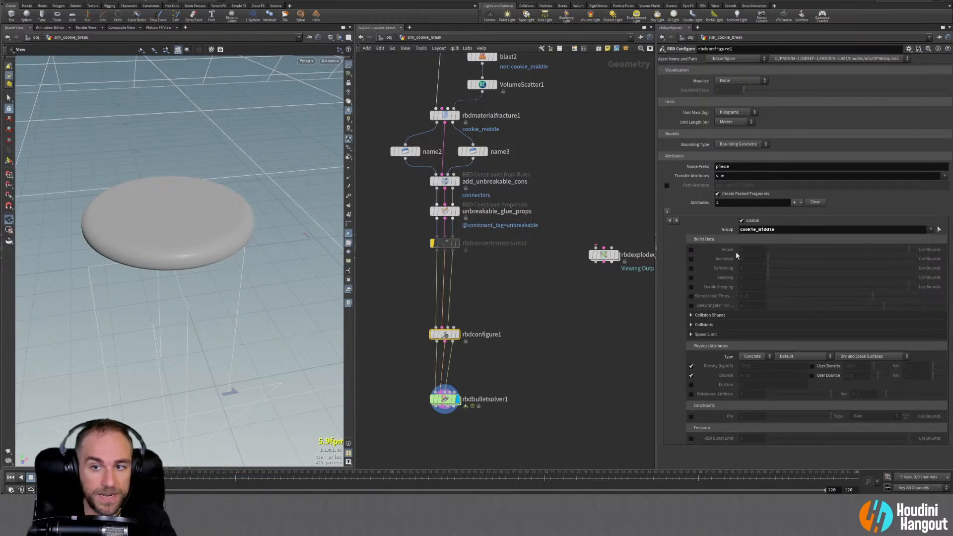
pyautogui.click(692, 250)
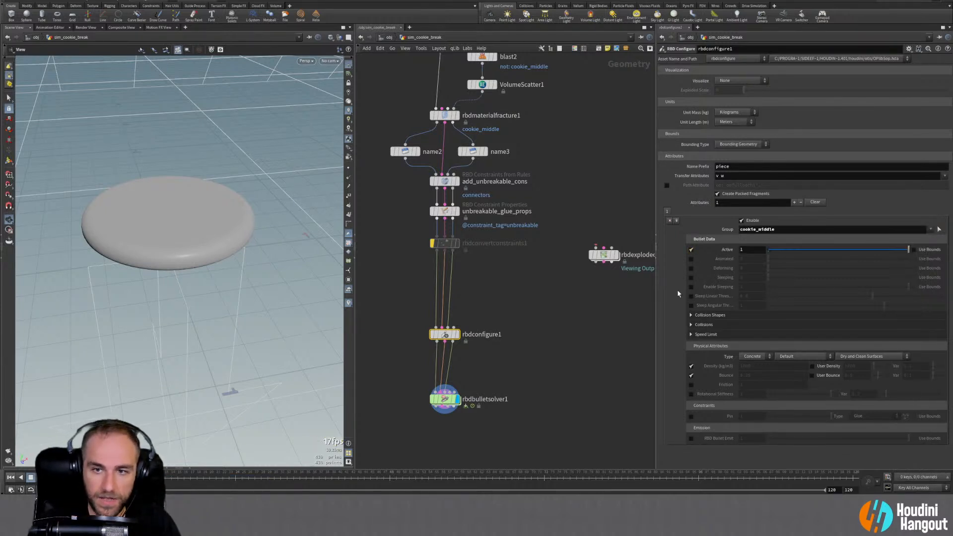
pyautogui.click(692, 259)
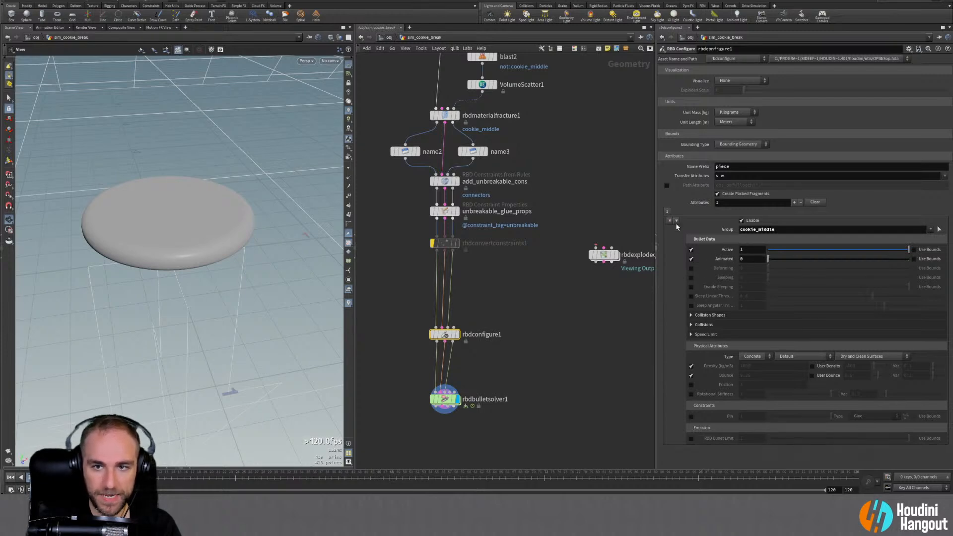
# Add a second attribute set to rbdconfigure1 and assign it the groups cookie_left and cookie_right
pyautogui.click(794, 202)
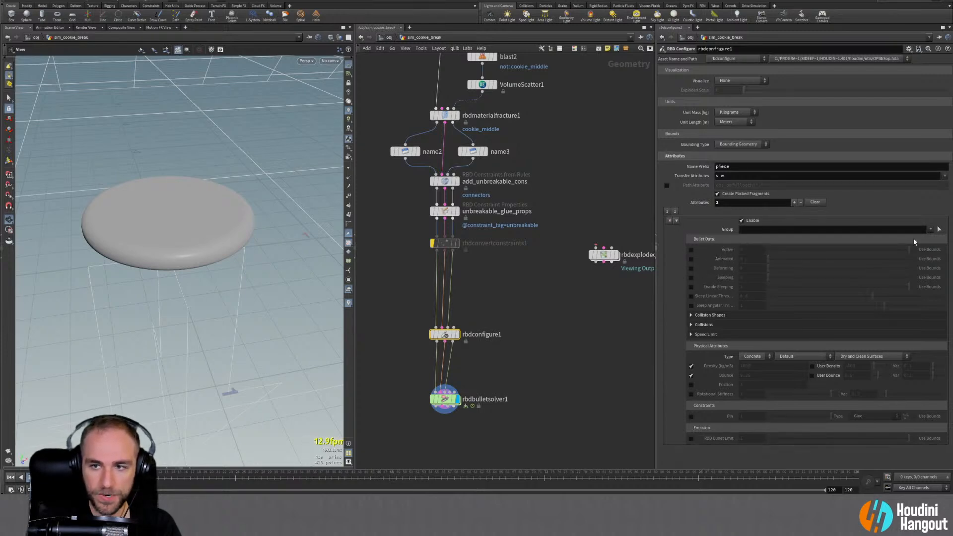
pyautogui.click(930, 229)
pyautogui.click(913, 239)
pyautogui.click(930, 229)
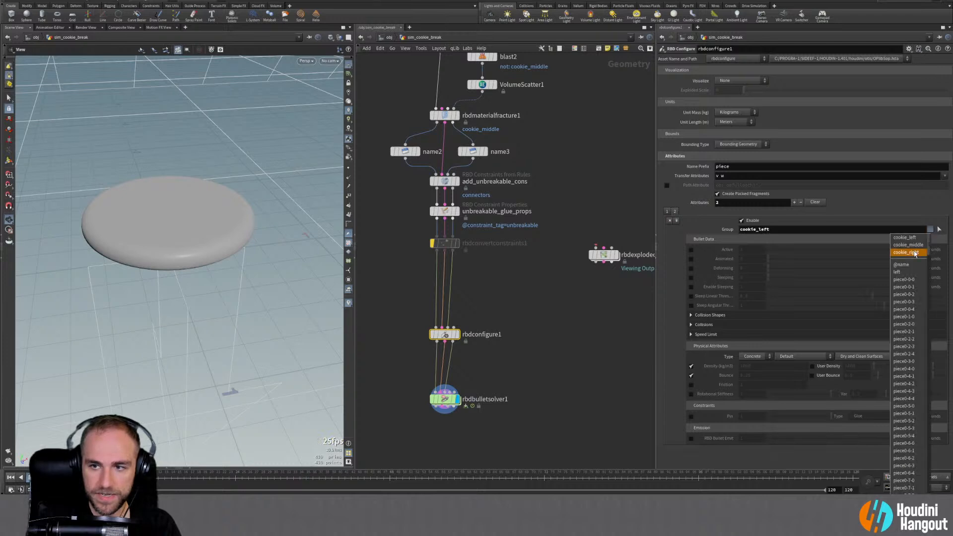
pyautogui.click(915, 252)
# Enable Active and Animated for the cookie_left and cookie_right set, with Active at 0 and Animated at 1
pyautogui.click(690, 251)
pyautogui.click(690, 259)
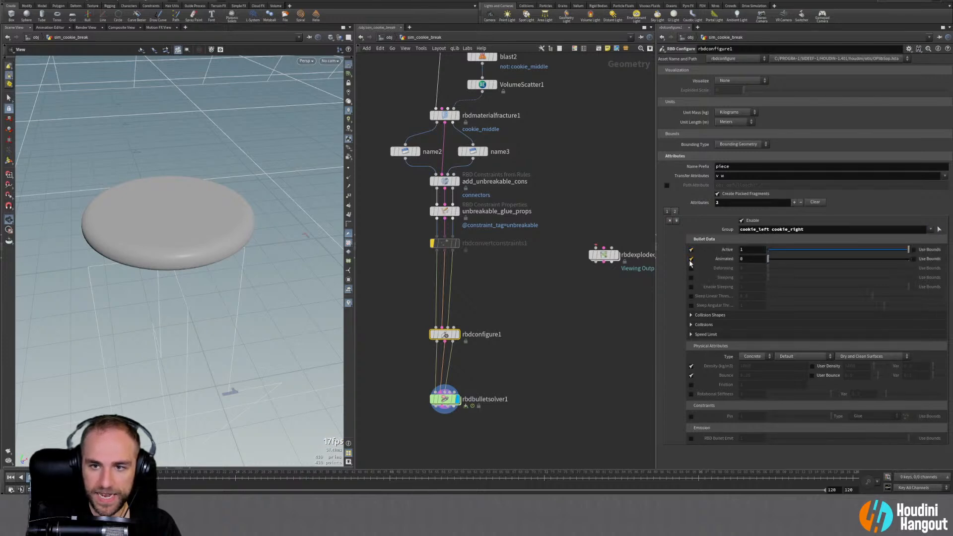
pyautogui.click(788, 250)
pyautogui.moveTo(781, 257); pyautogui.dragTo(903, 259)
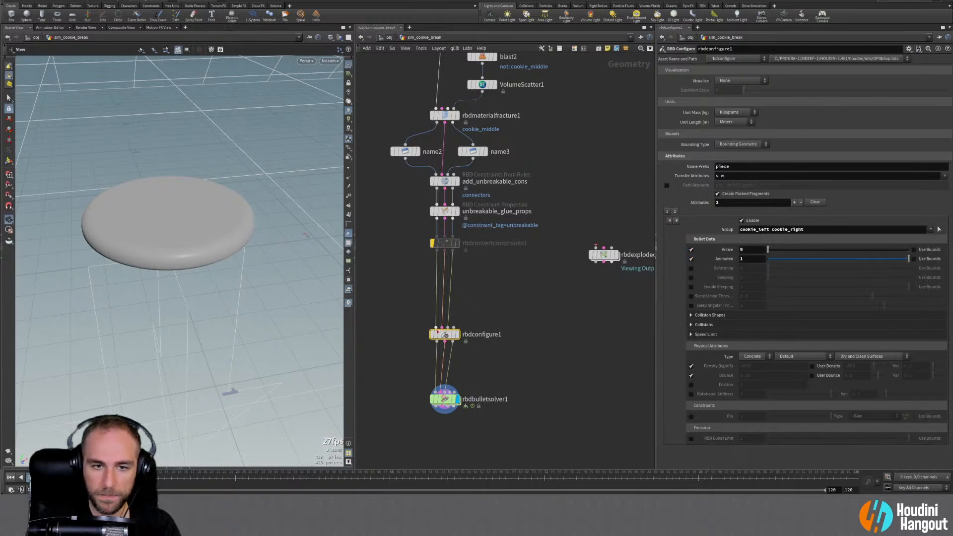
# Make room above rbdconfigure1 and place an RBD Transform node beside the node chain
pyautogui.moveTo(436, 332); pyautogui.dragTo(444, 352)
pyautogui.moveTo(450, 402); pyautogui.dragTo(450, 408)
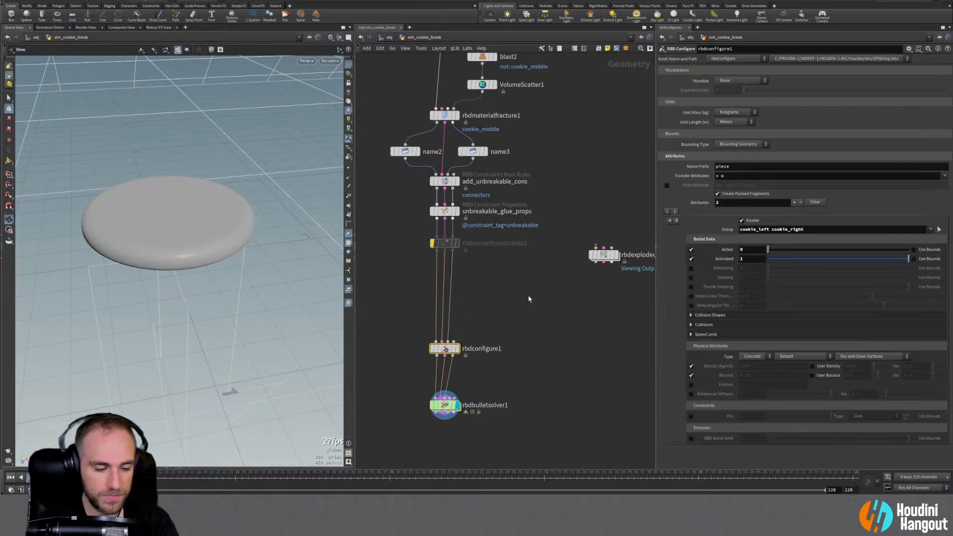
pyautogui.press('Tab')
pyautogui.write('rbd')
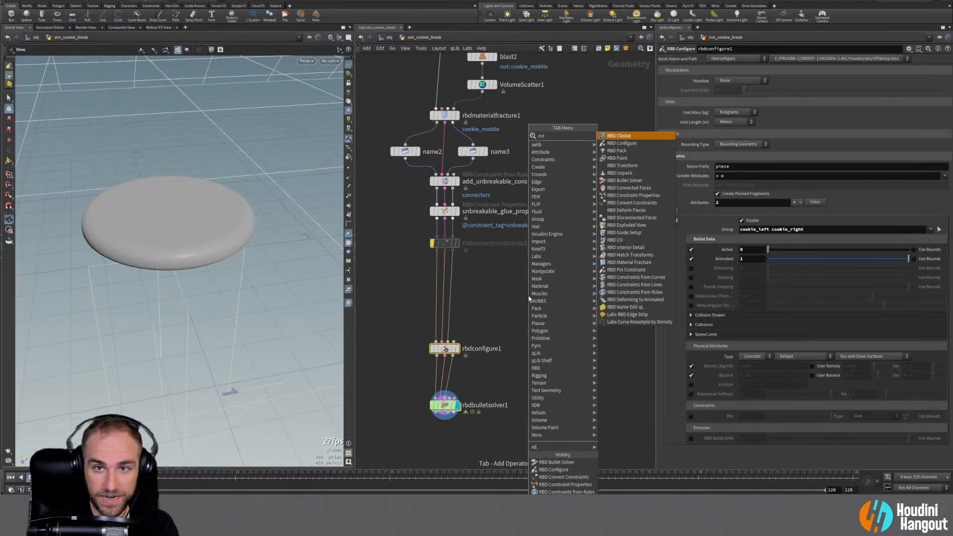
pyautogui.write(' t')
pyautogui.press('Return')
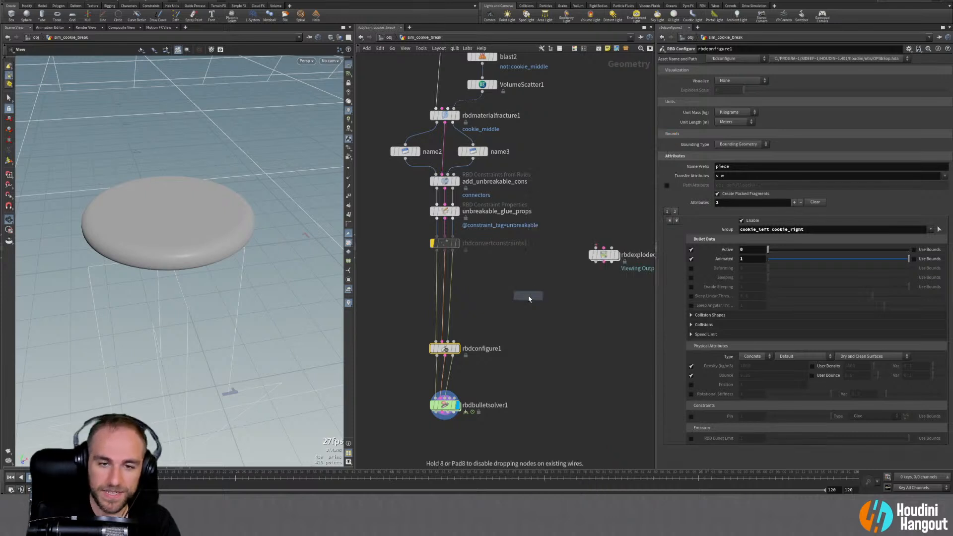
pyautogui.click(518, 296)
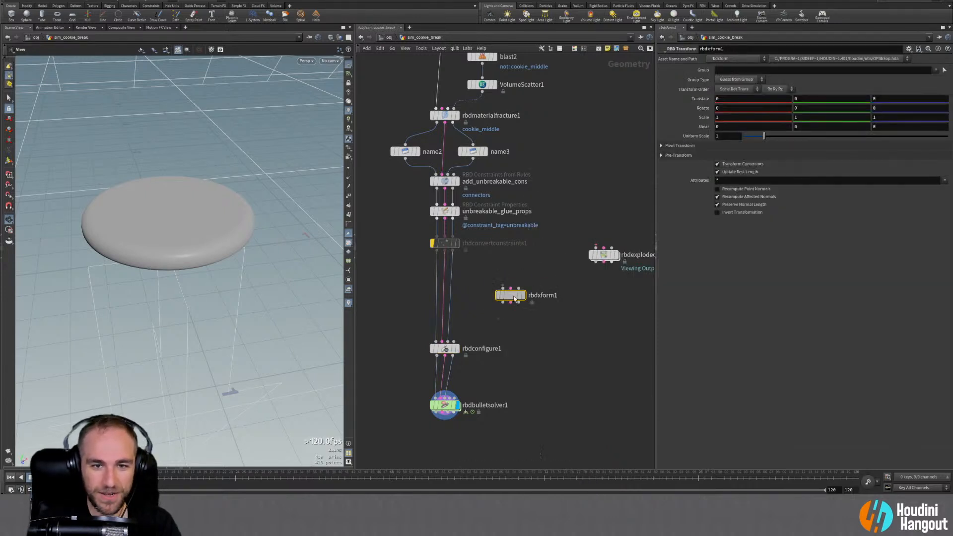
pyautogui.moveTo(519, 295)
pyautogui.mouseDown()
pyautogui.moveTo(456, 288)
pyautogui.moveTo(512, 300)
pyautogui.mouseUp()
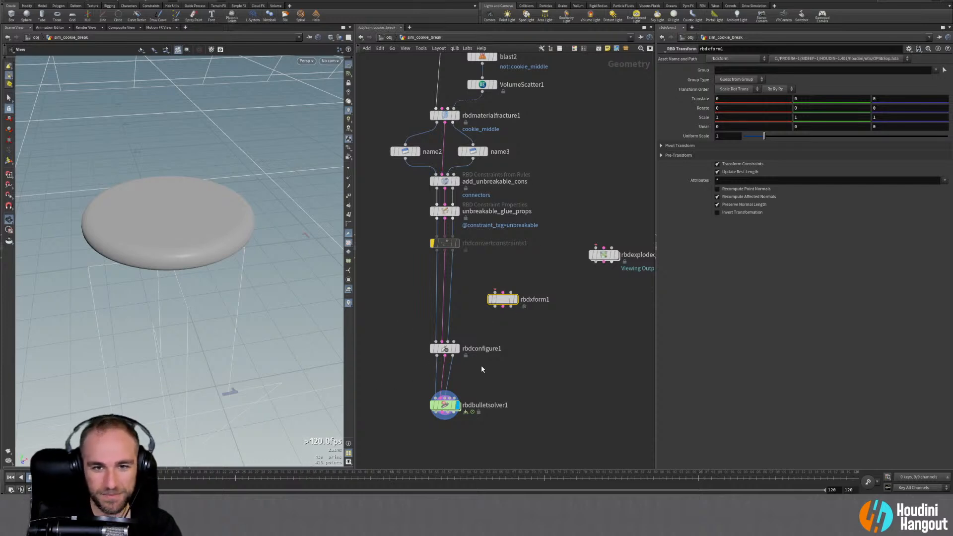
pyautogui.moveTo(503, 299)
pyautogui.mouseDown()
pyautogui.moveTo(422, 301)
pyautogui.moveTo(530, 307)
pyautogui.moveTo(502, 301)
pyautogui.mouseUp()
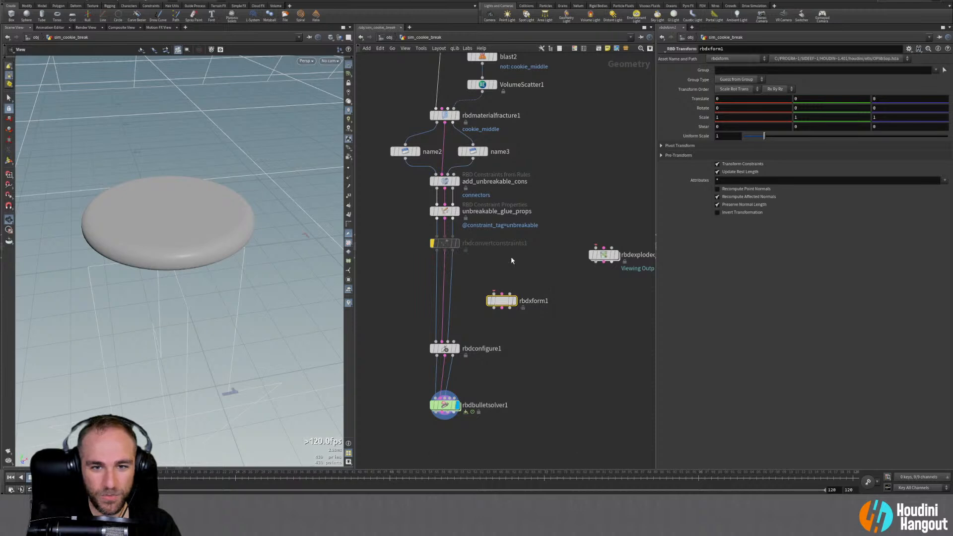
# Wire all three rbdconvertconstraints1 outputs into rbdxform1 and display it
pyautogui.keyDown('shift'); pyautogui.click(437, 251); pyautogui.keyUp('shift')
pyautogui.keyDown('shift'); pyautogui.click(445, 250); pyautogui.keyUp('shift')
pyautogui.keyDown('shift'); pyautogui.click(453, 250); pyautogui.keyUp('shift')
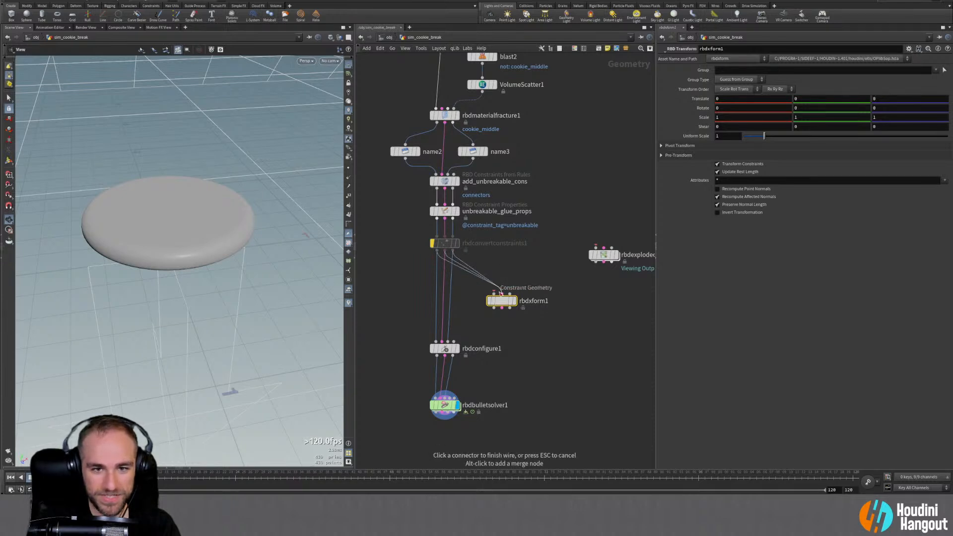
pyautogui.click(494, 294)
pyautogui.click(516, 299)
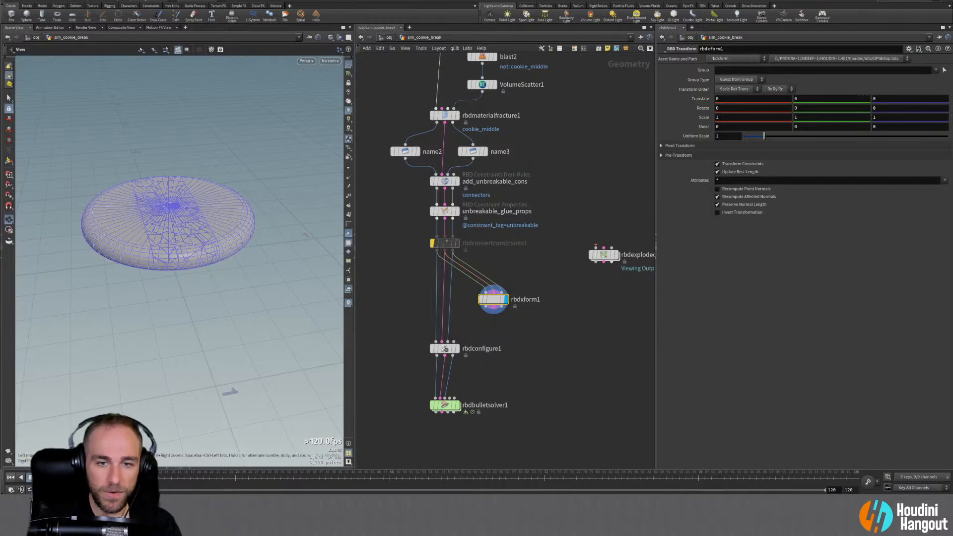
# Restrict rbdxform1 to the cookie_left group and try an X translation of -0.4
pyautogui.moveTo(237, 217); pyautogui.dragTo(128, 222)
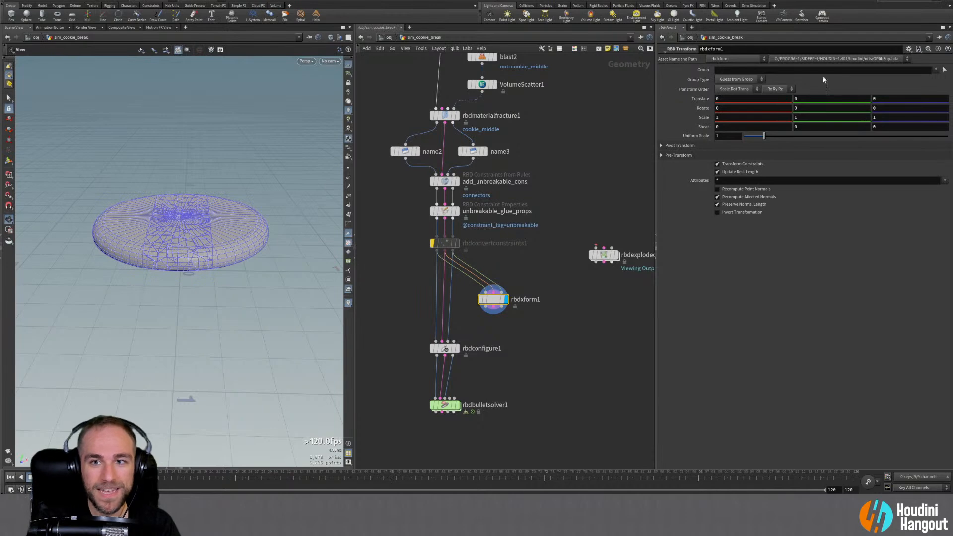
pyautogui.click(933, 73)
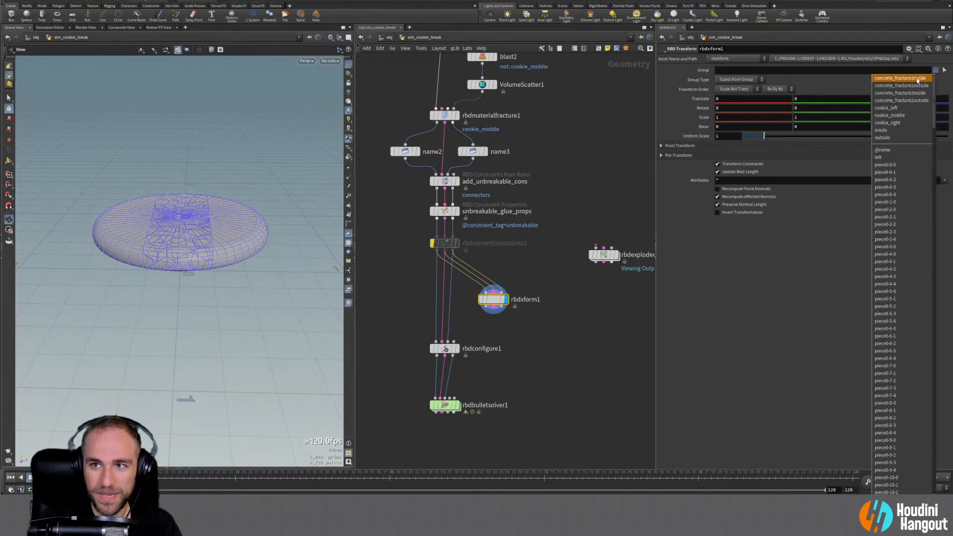
pyautogui.click(896, 108)
pyautogui.moveTo(740, 99); pyautogui.dragTo(715, 101, button='middle')
pyautogui.moveTo(89, 278); pyautogui.dragTo(194, 248)
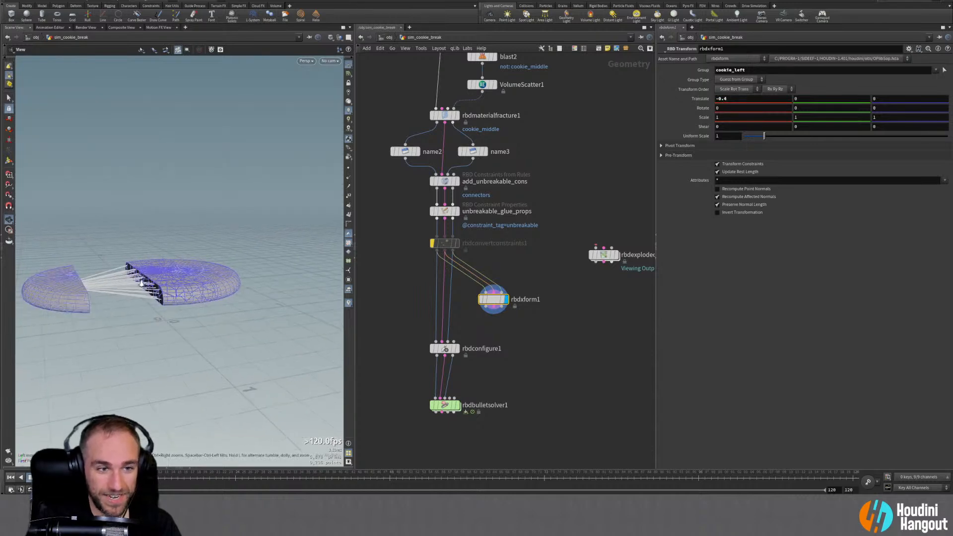
# Look inside rbdxform1 at its internal transform node and return to the sim_cookie_break network
pyautogui.doubleClick(504, 297)
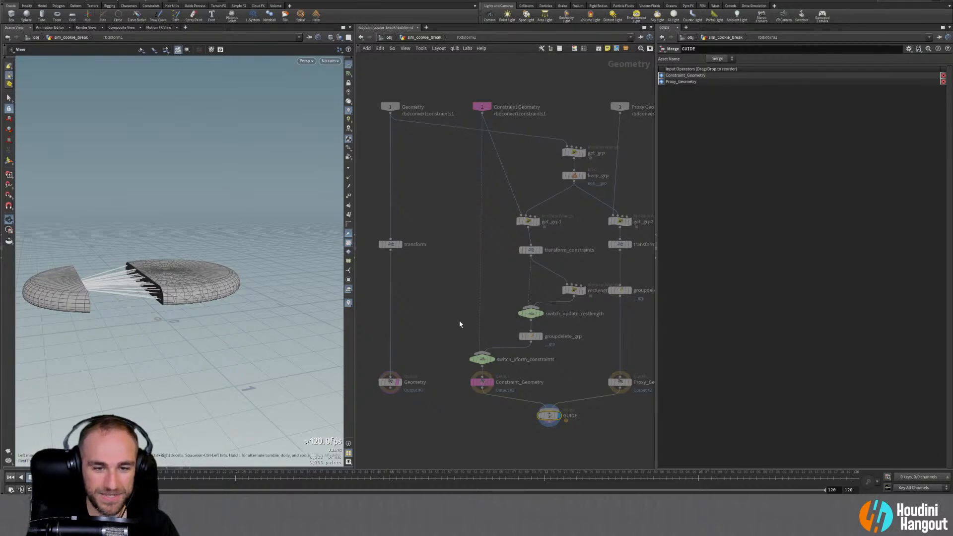
pyautogui.click(390, 244)
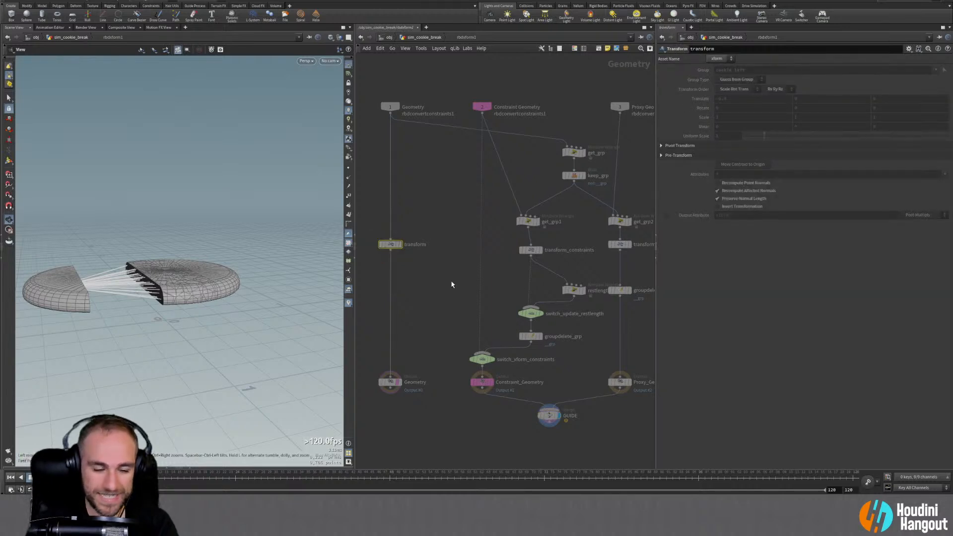
pyautogui.press('u')
# Move rbdxform1 further aside, reset its X translation to 0 and keyframe that value on the first frame
pyautogui.moveTo(496, 301); pyautogui.dragTo(524, 312)
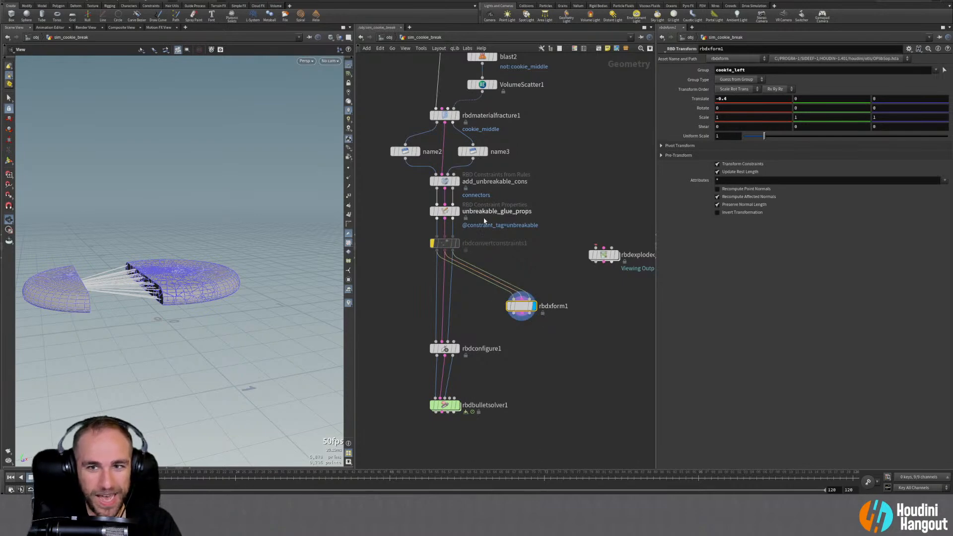
pyautogui.moveTo(159, 277); pyautogui.dragTo(174, 302)
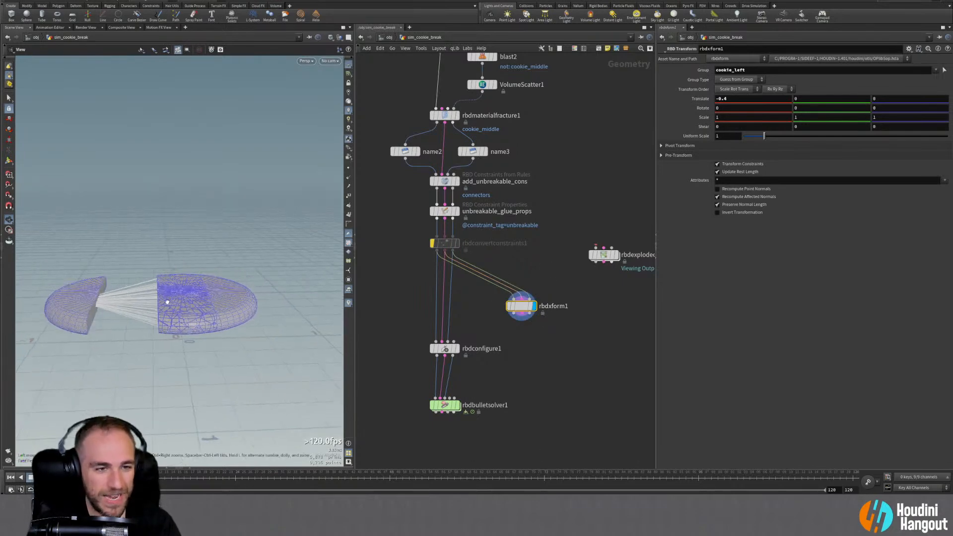
pyautogui.moveTo(519, 312); pyautogui.dragTo(521, 318)
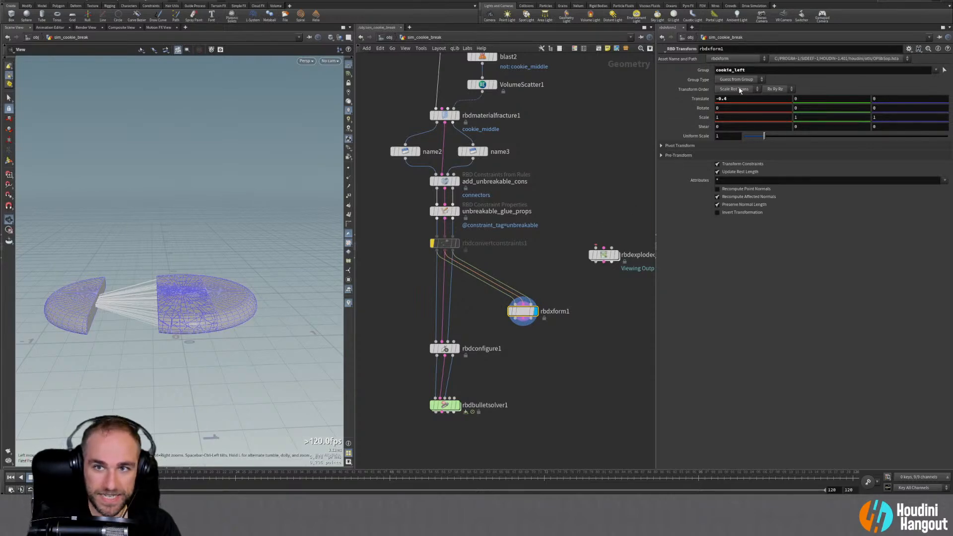
pyautogui.doubleClick(742, 99)
pyautogui.write('0')
pyautogui.press('Return')
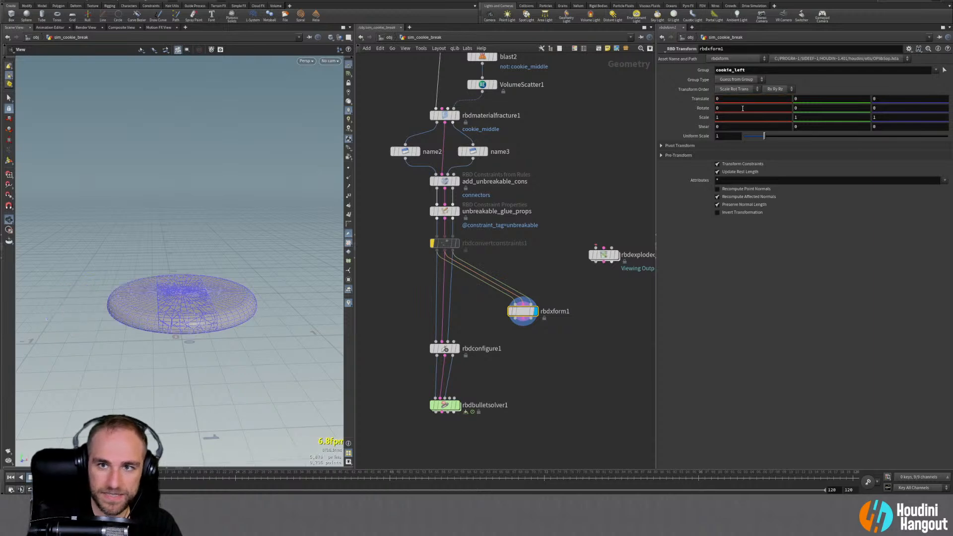
pyautogui.keyDown('alt'); pyautogui.click(742, 99); pyautogui.keyUp('alt')
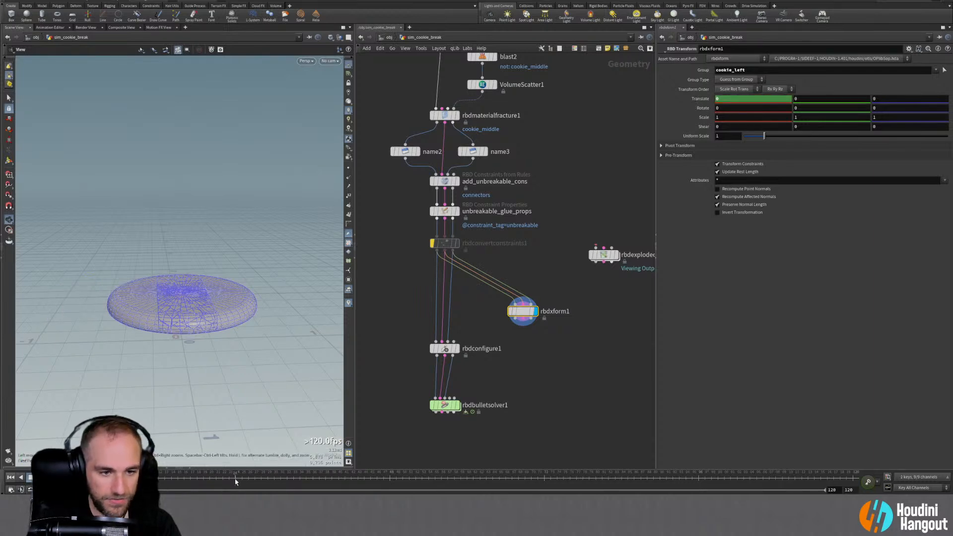
# Try an X translation of -0.5 on rbdxform1 at frame 24
pyautogui.click(722, 100)
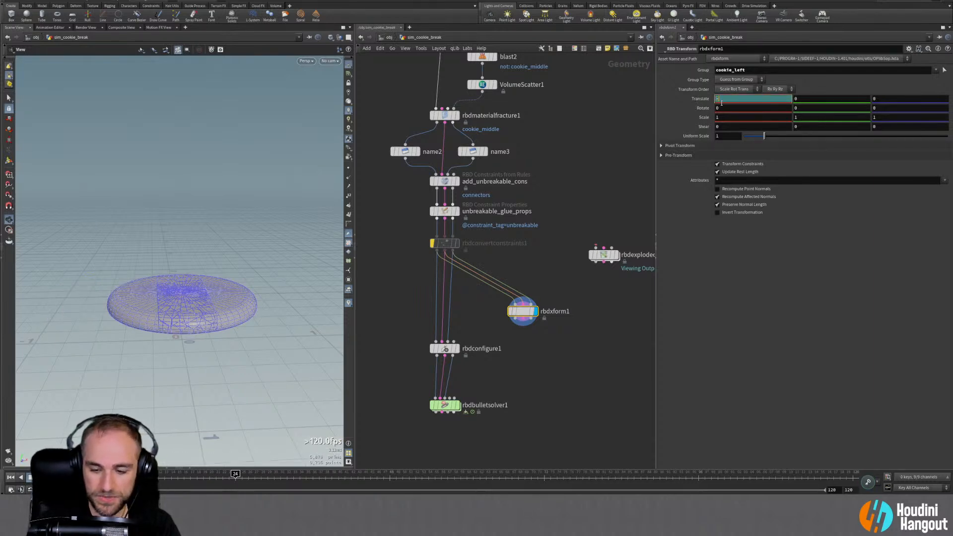
pyautogui.press('Return')
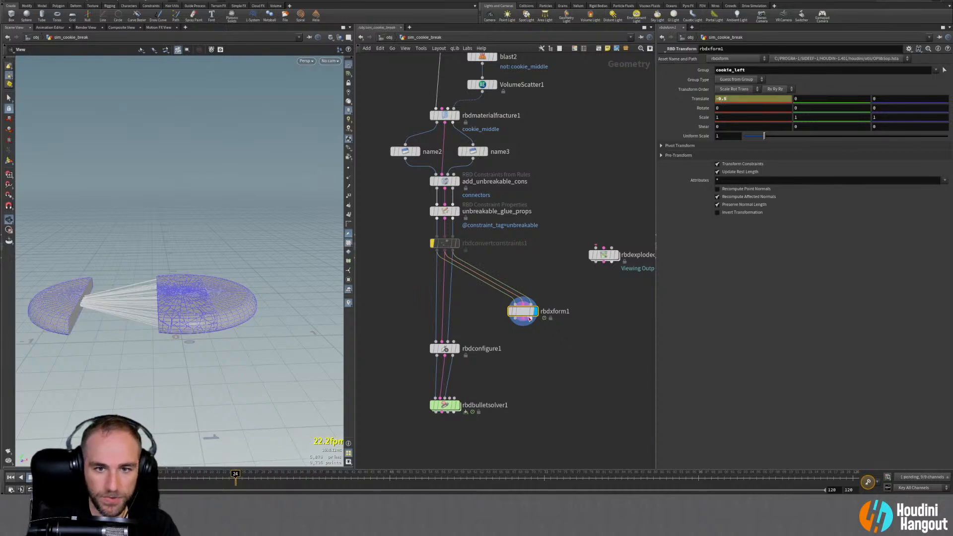
# Move rbdxform1 up slightly and add a second RBD Transform below it, fed by all three of its outputs
pyautogui.moveTo(529, 318); pyautogui.dragTo(530, 308)
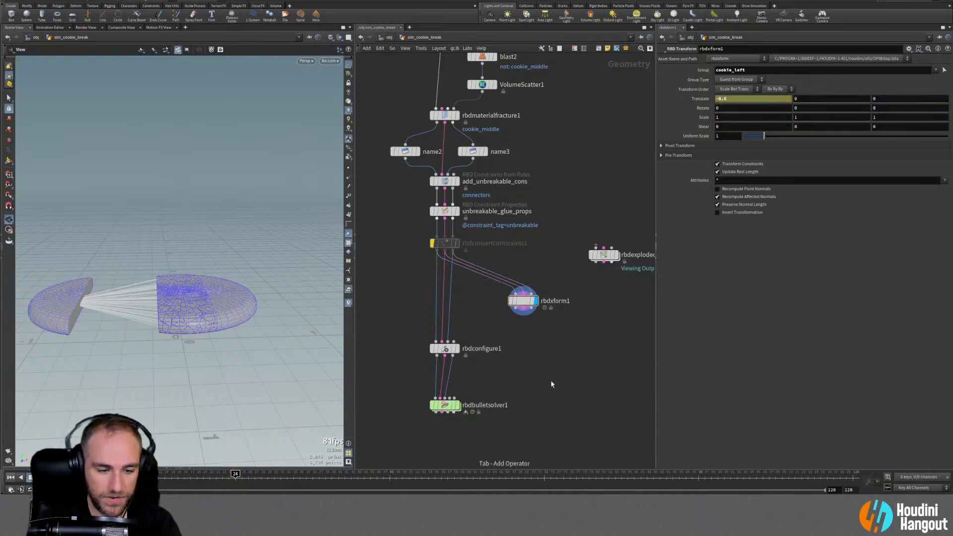
pyautogui.press('Tab')
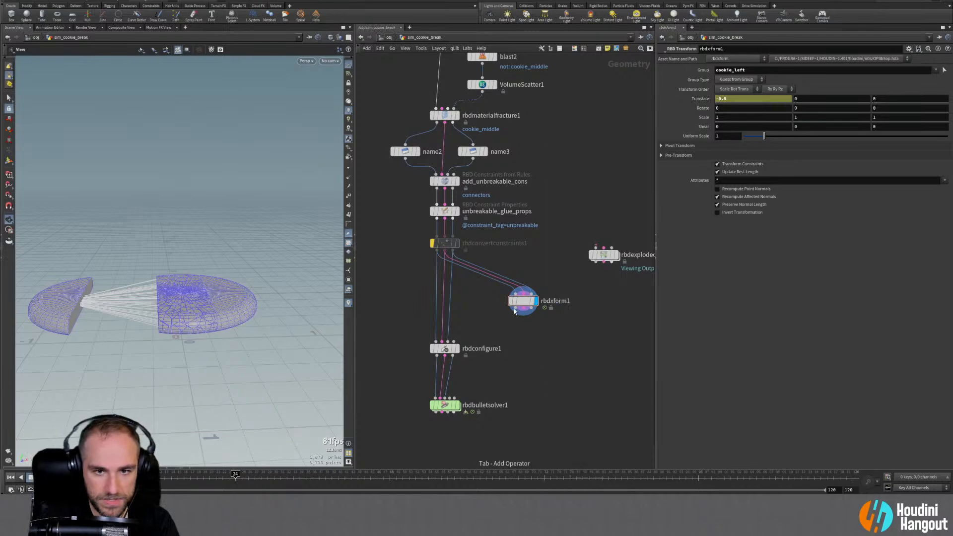
pyautogui.press('Tab')
pyautogui.write('rbd tr')
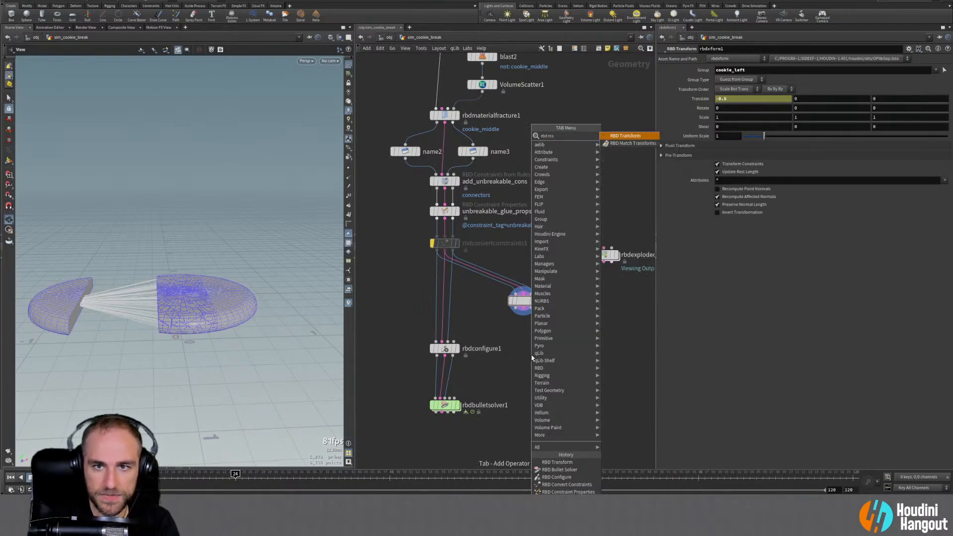
pyautogui.press('Return')
pyautogui.click(535, 332)
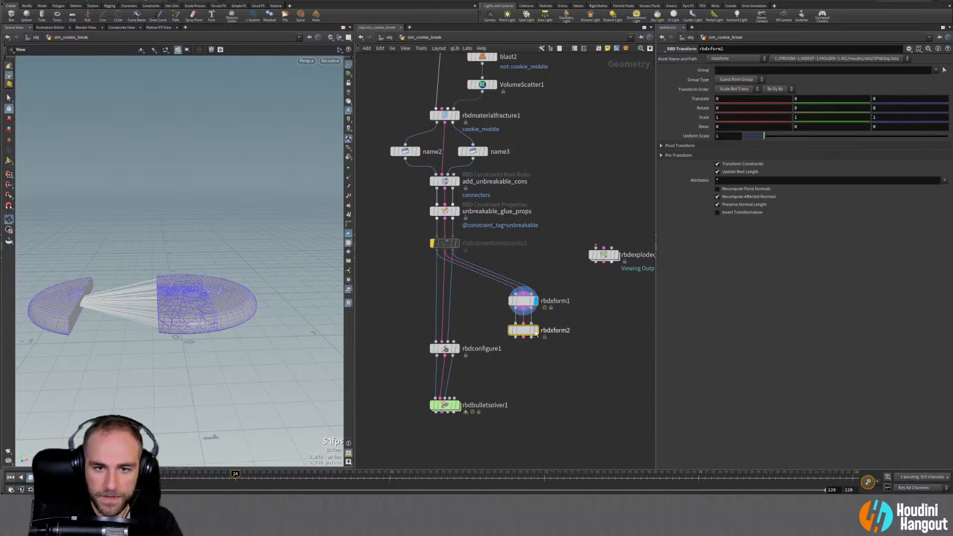
# Rename the upper RBD Transform to left and the lower one to right
pyautogui.click(556, 302)
pyautogui.doubleClick(556, 301)
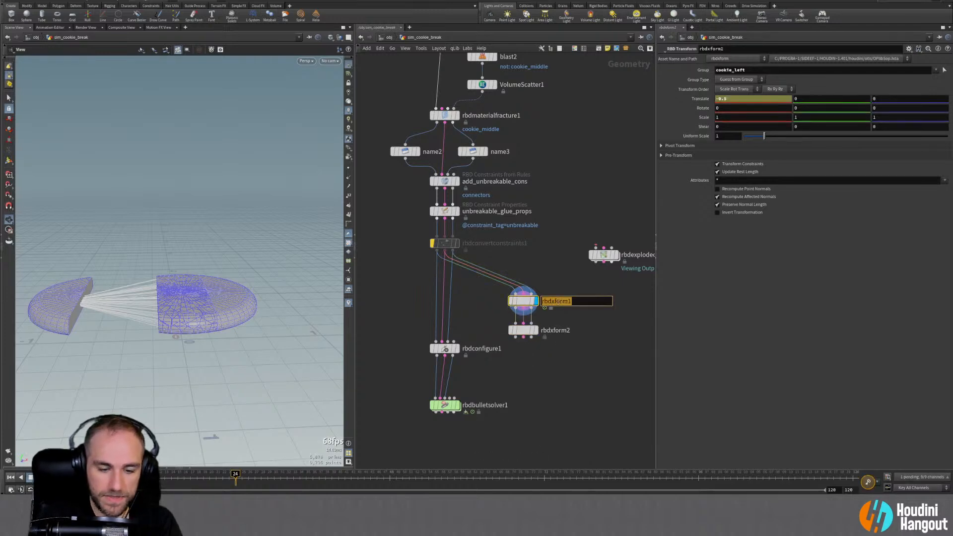
pyautogui.write('left')
pyautogui.press('Return')
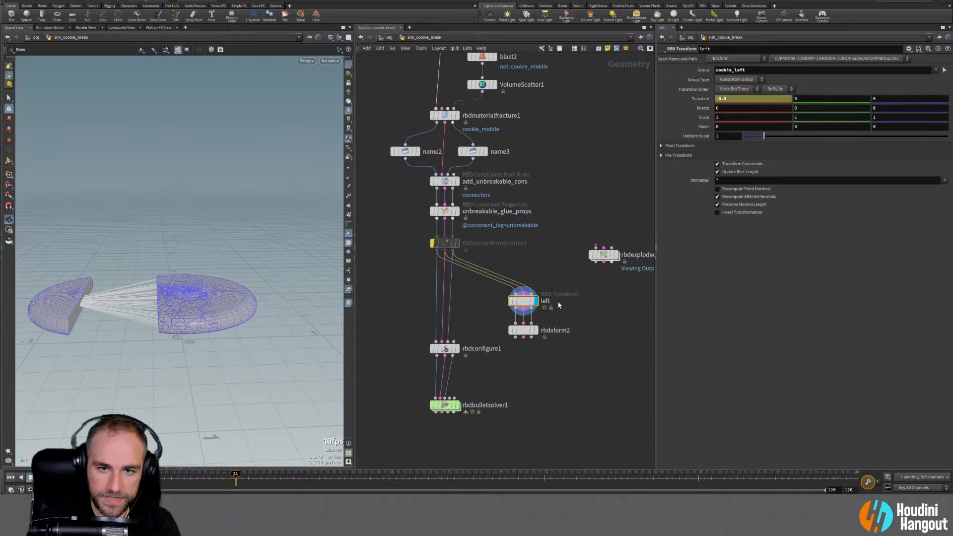
pyautogui.doubleClick(551, 331)
pyautogui.write('right')
pyautogui.press('Return')
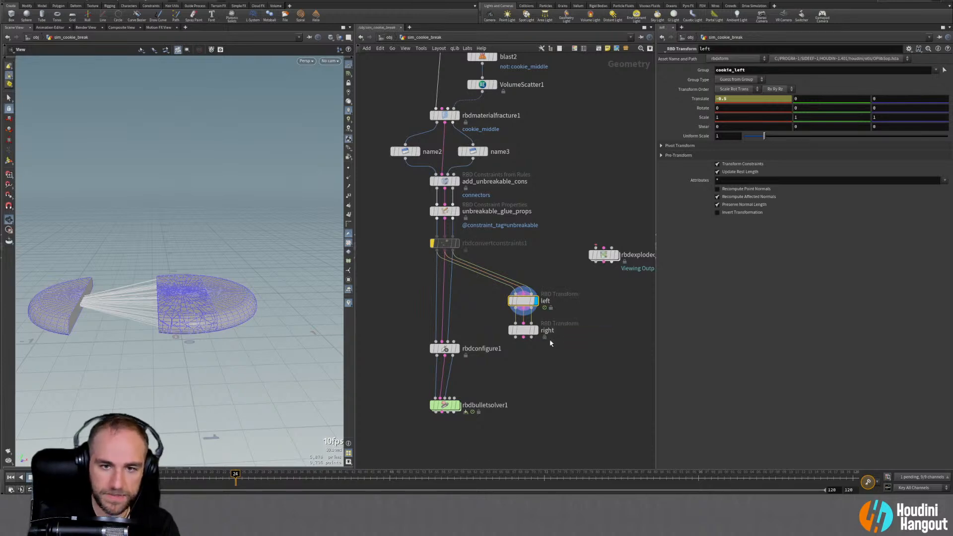
# Set the left transform's X translation to -0.5 and keyframe it at frame 24
pyautogui.moveTo(235, 482)
pyautogui.mouseDown()
pyautogui.moveTo(208, 484)
pyautogui.moveTo(234, 483)
pyautogui.mouseUp()
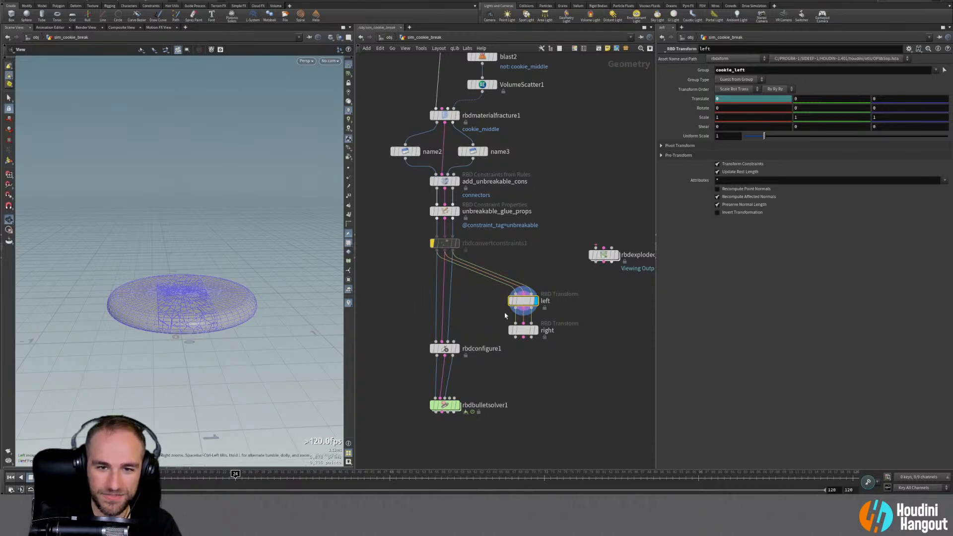
pyautogui.doubleClick(716, 99)
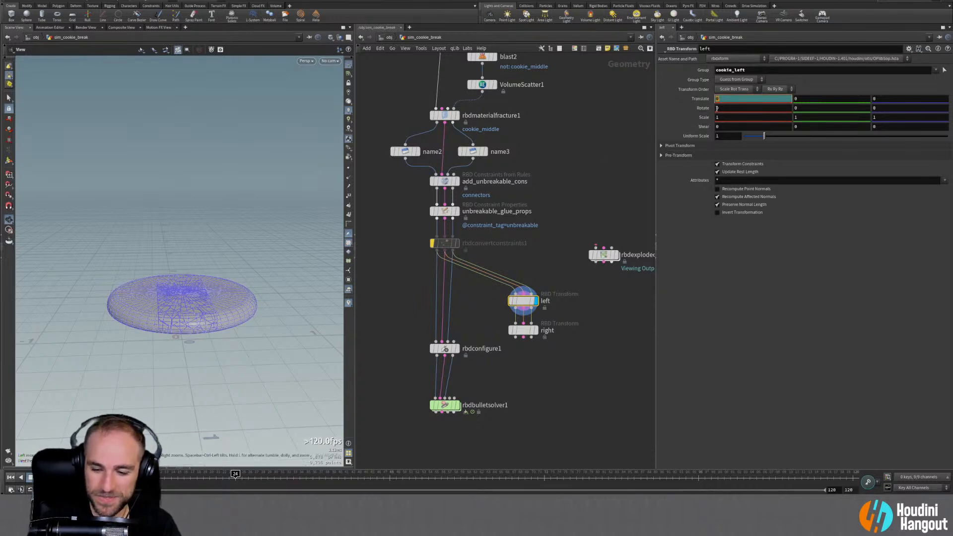
pyautogui.write('-0.5')
pyautogui.press('Return')
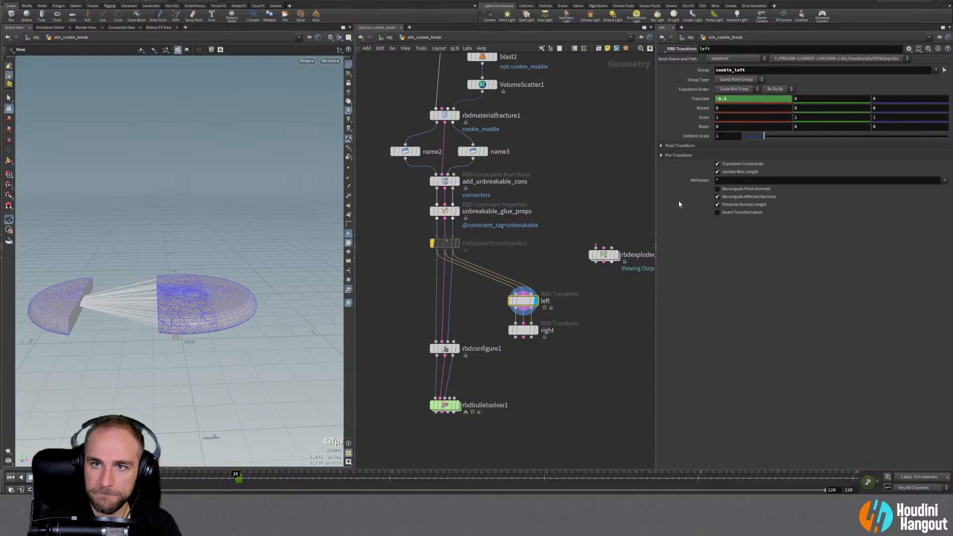
# Display the right transform, restrict it to the cookie_right group and keyframe an X translation of 0.5 at frame 24
pyautogui.click(523, 330)
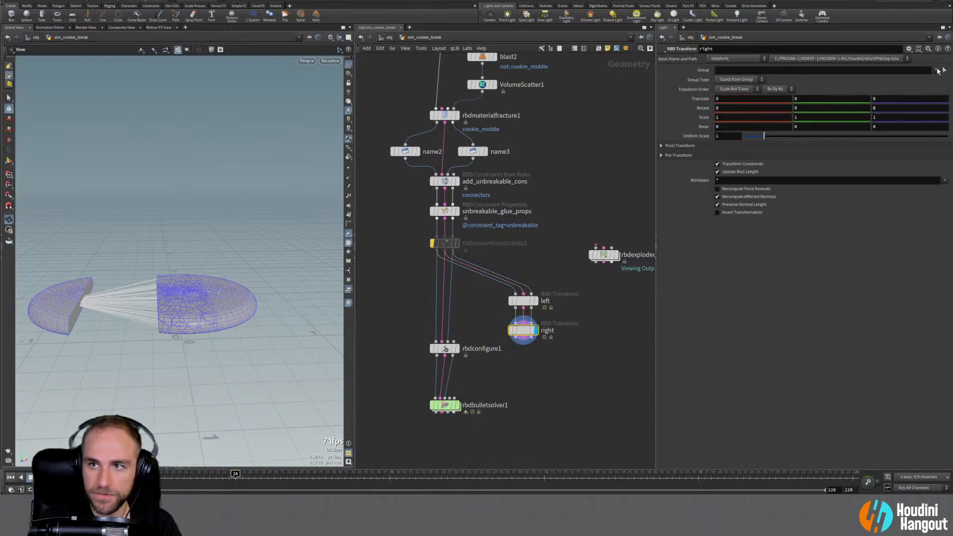
pyautogui.click(938, 71)
pyautogui.click(901, 117)
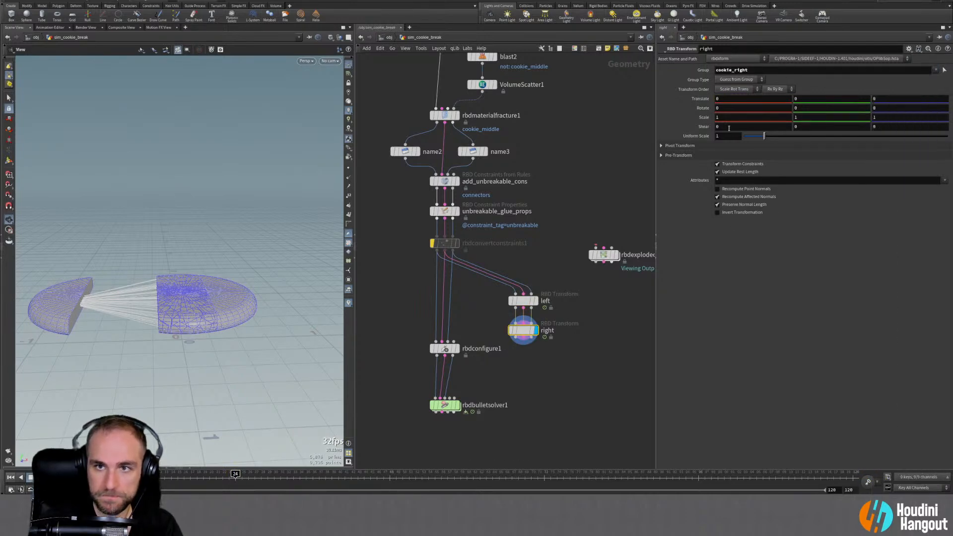
pyautogui.click(742, 103)
pyautogui.write('.5')
pyautogui.press('Return')
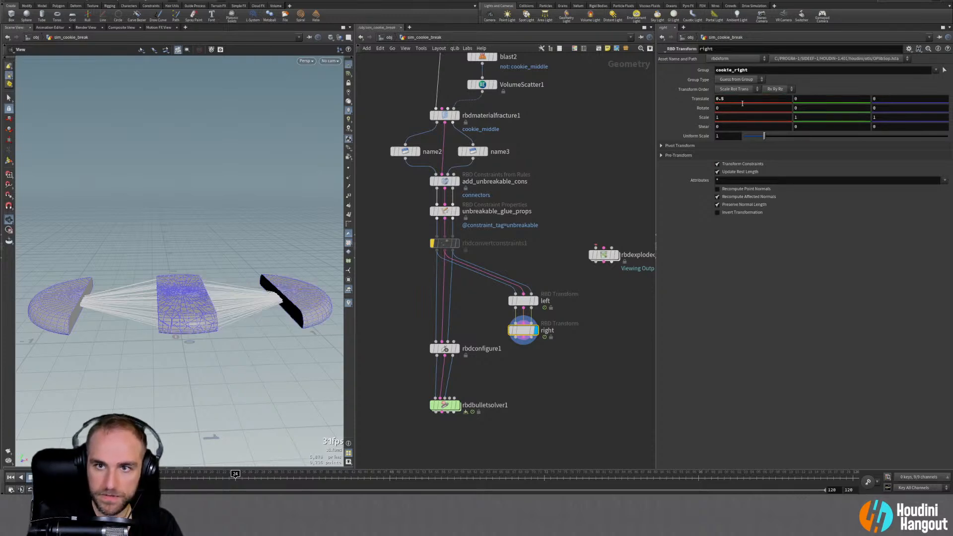
pyautogui.keyDown('alt'); pyautogui.click(730, 99); pyautogui.keyUp('alt')
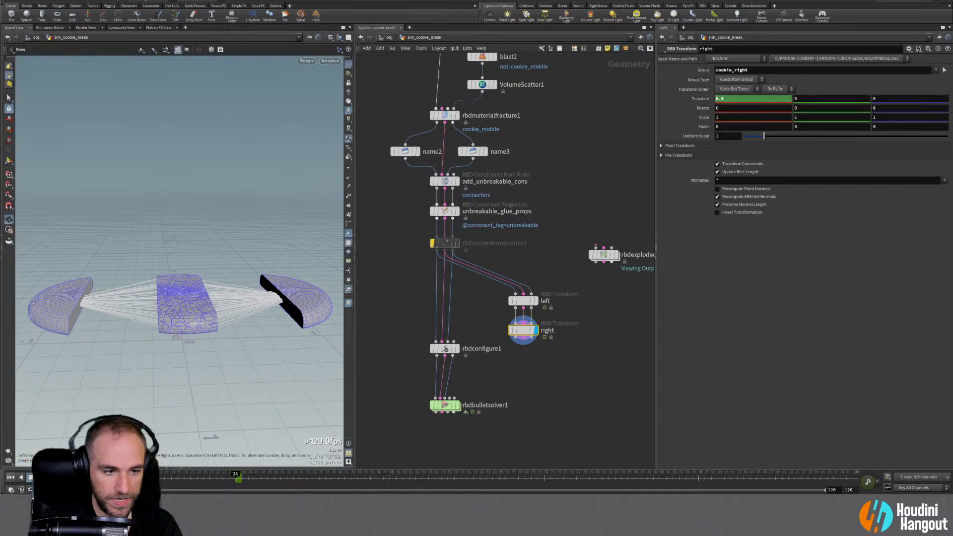
# Keyframe the right transform's X translation at 0 on the first frame
pyautogui.click(90, 477)
pyautogui.write('0')
pyautogui.press('Return')
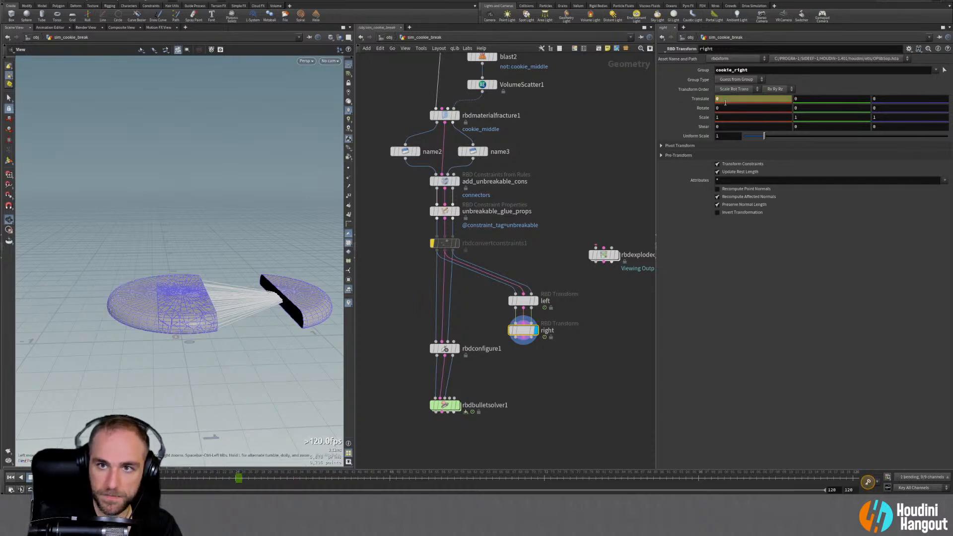
pyautogui.keyDown('alt'); pyautogui.click(725, 100); pyautogui.keyUp('alt')
pyautogui.click(549, 371)
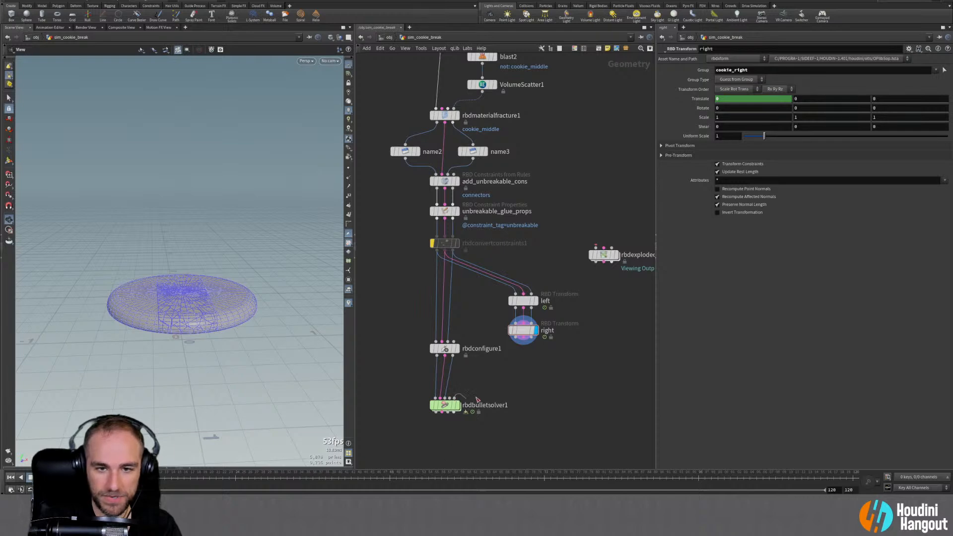
# Wire the right transform's first output into rbdbulletsolver1's last input, display the solver and play the simulation from the first frame
pyautogui.moveTo(454, 398); pyautogui.dragTo(516, 338)
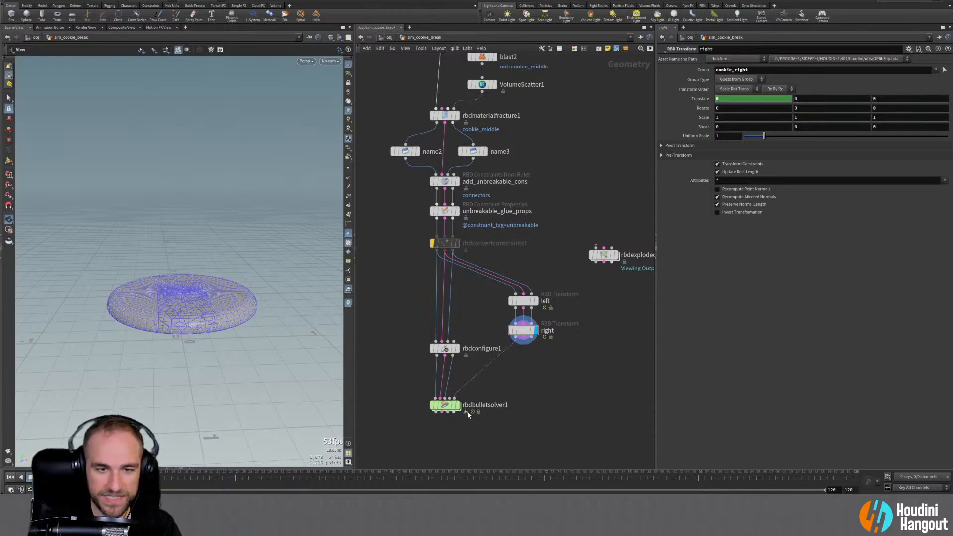
pyautogui.moveTo(448, 408)
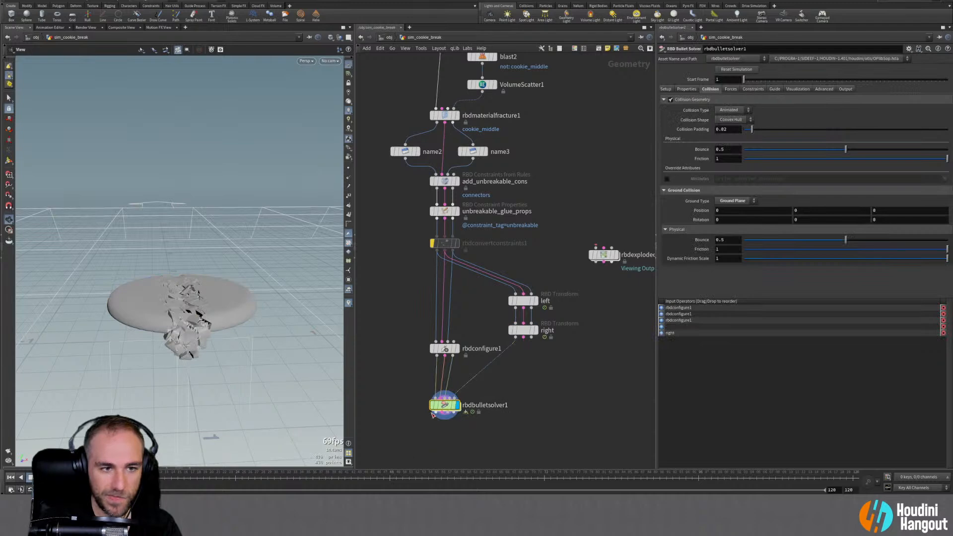
pyautogui.click(12, 477)
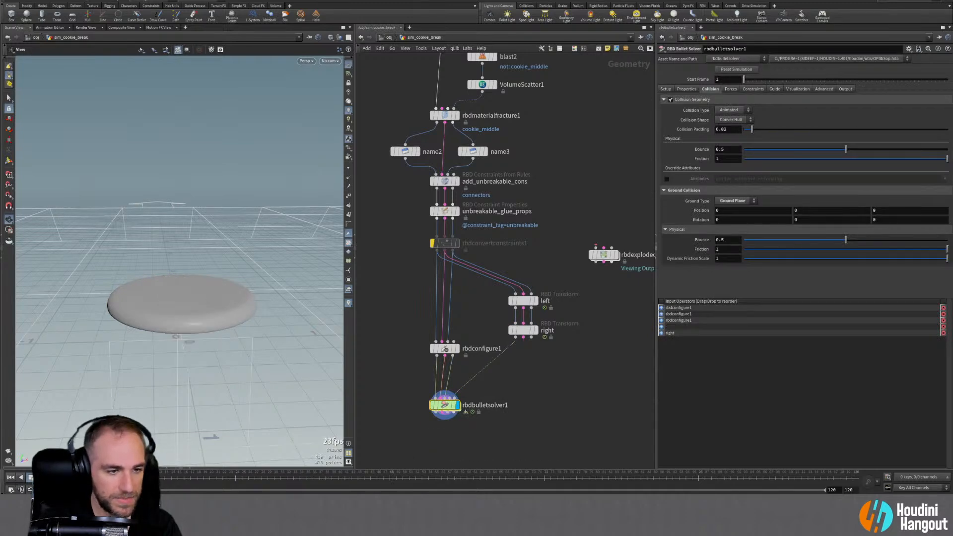
pyautogui.click(40, 477)
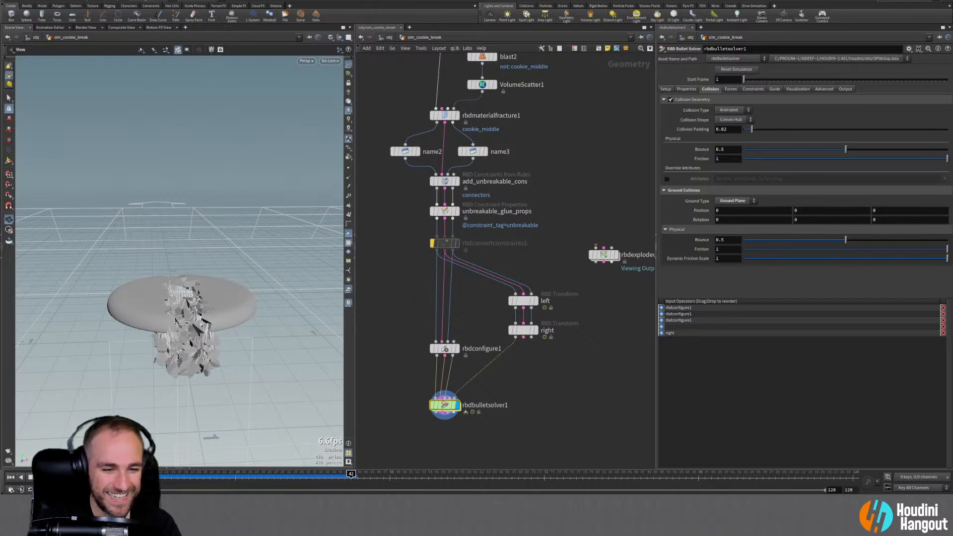
pyautogui.hotkey('ctrl', 'Up')
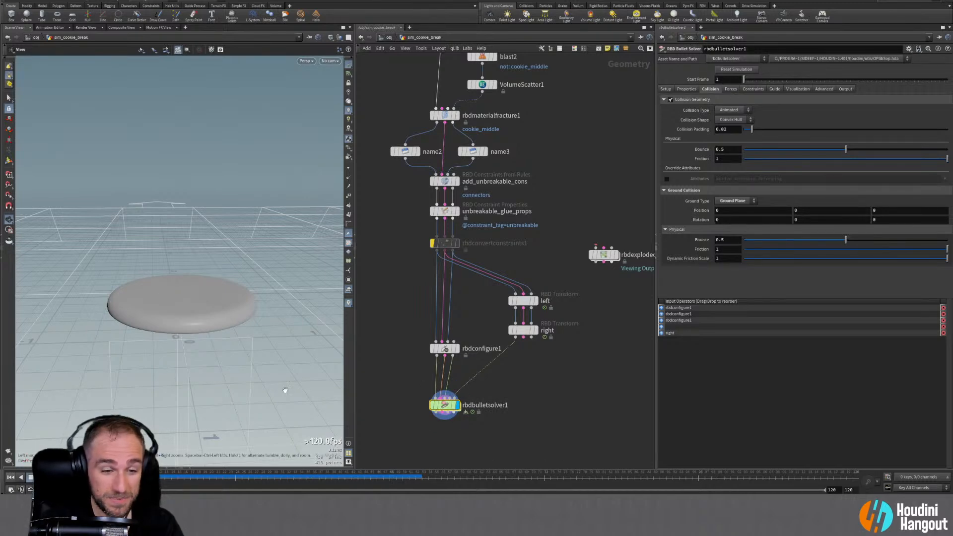
# Enable guides on rbdbulletsolver1 with the Target Velocity guide method, run the simulation and return to the first frame
pyautogui.click(754, 89)
pyautogui.click(775, 89)
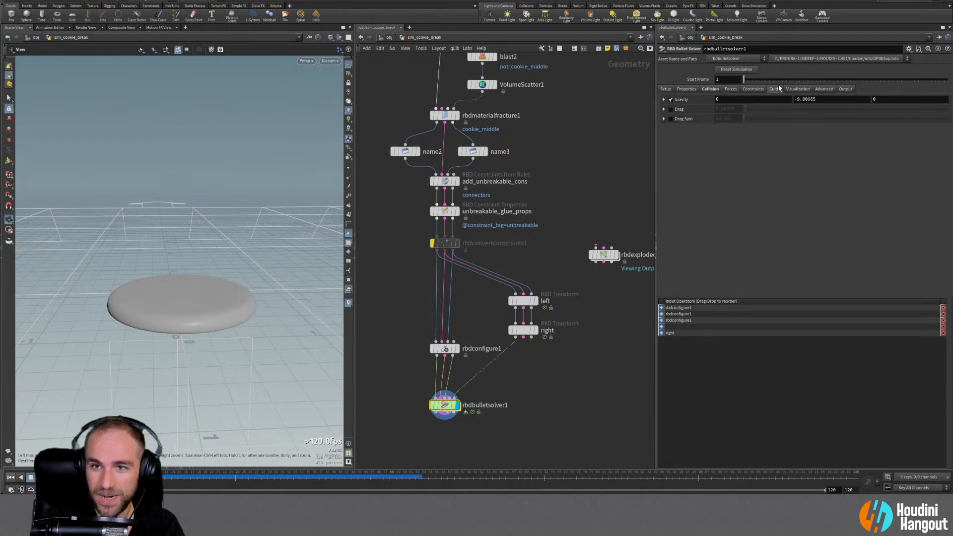
pyautogui.click(670, 99)
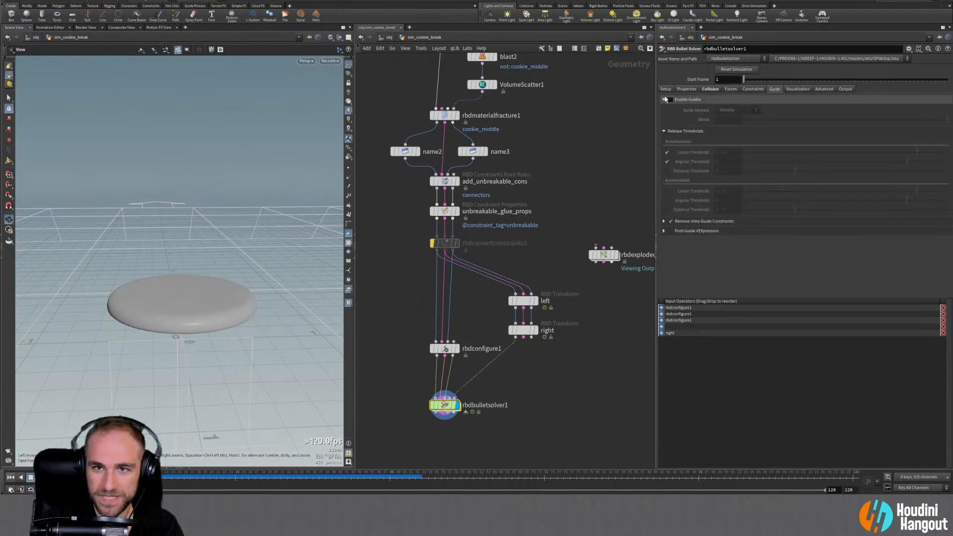
pyautogui.click(728, 111)
pyautogui.click(752, 122)
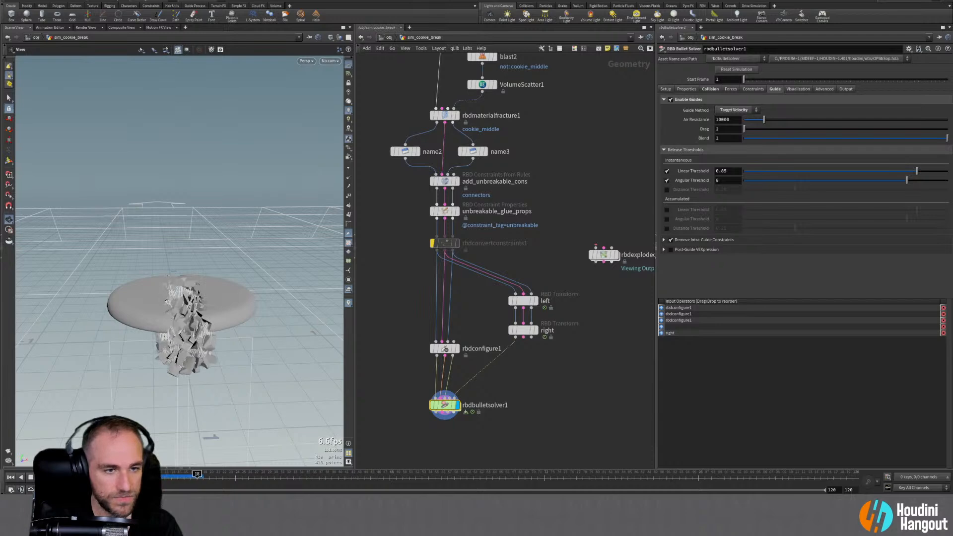
pyautogui.click(12, 477)
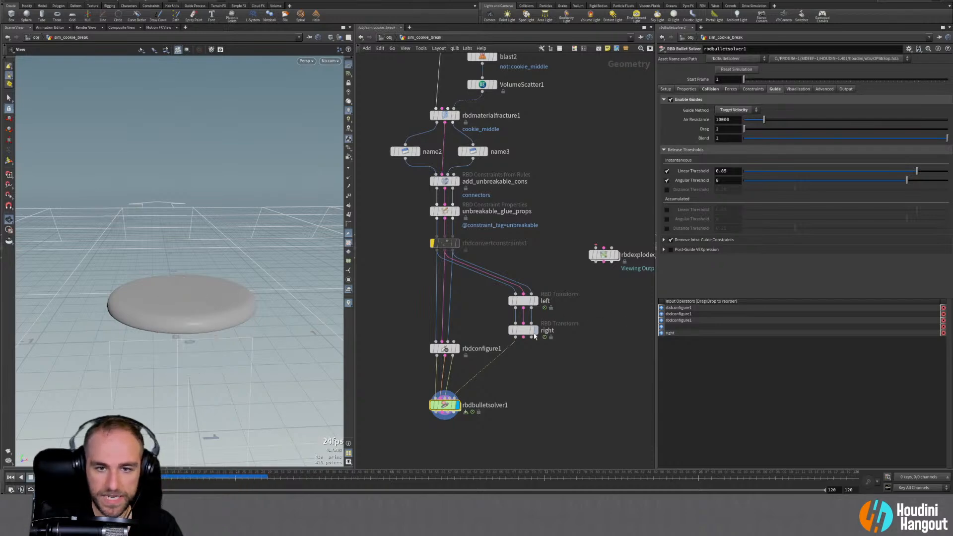
# Disable the instantaneous linear and angular release thresholds and Remove Intra-Guide Constraints, then rerun the simulation and rewind
pyautogui.moveTo(536, 334)
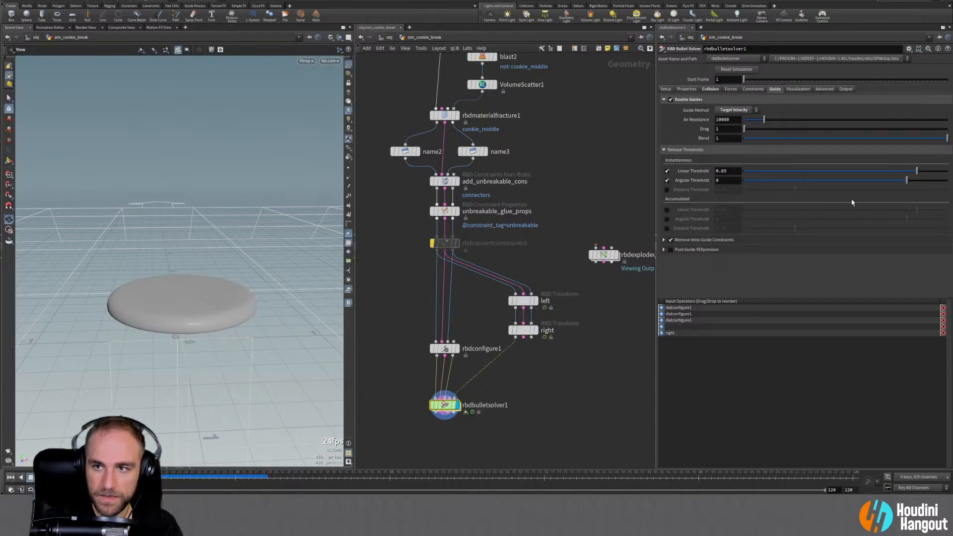
pyautogui.click(667, 171)
pyautogui.click(667, 180)
pyautogui.click(669, 240)
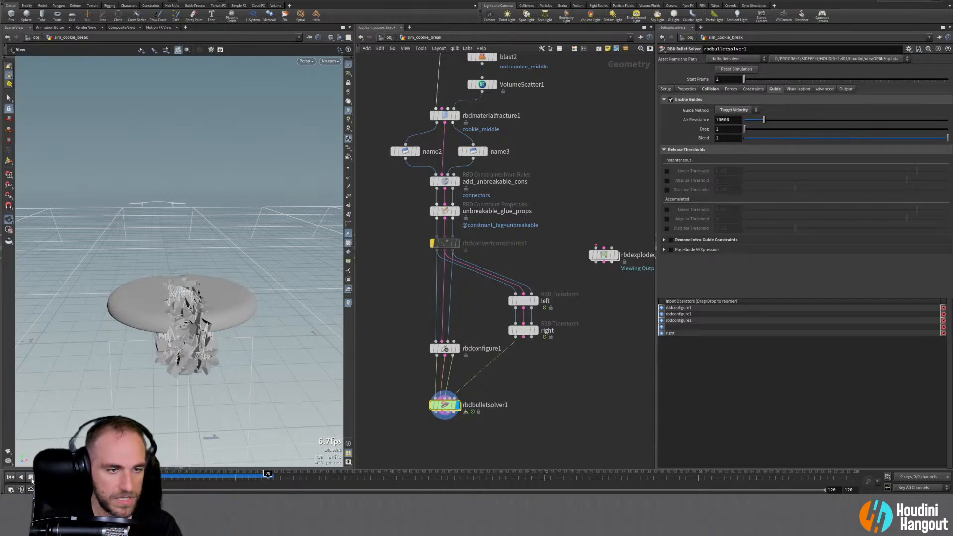
pyautogui.click(11, 478)
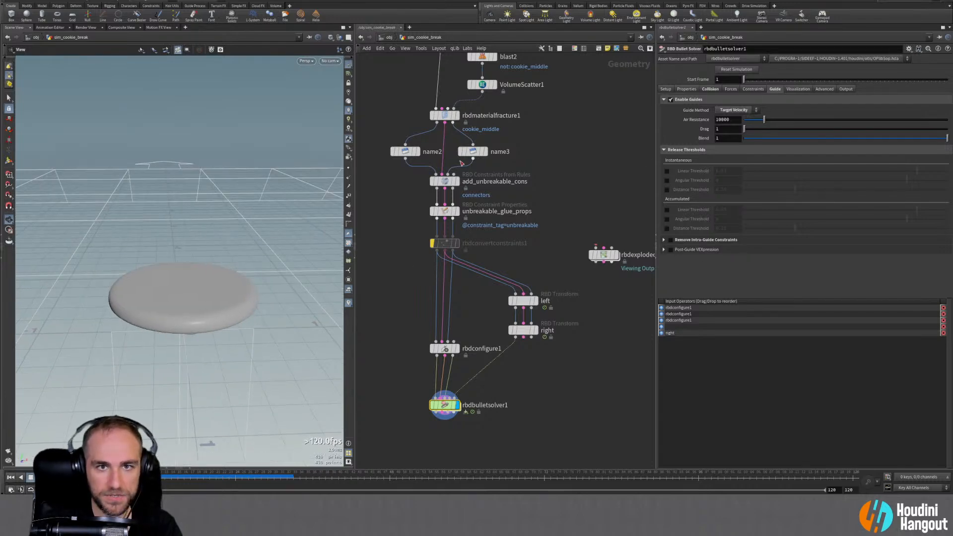
# Check rbdmaterialfracture1's constraint settings, then lower rbdbulletsolver1's distance break threshold for Soft Hard constraints to about 0.16 and simulate
pyautogui.click(444, 114)
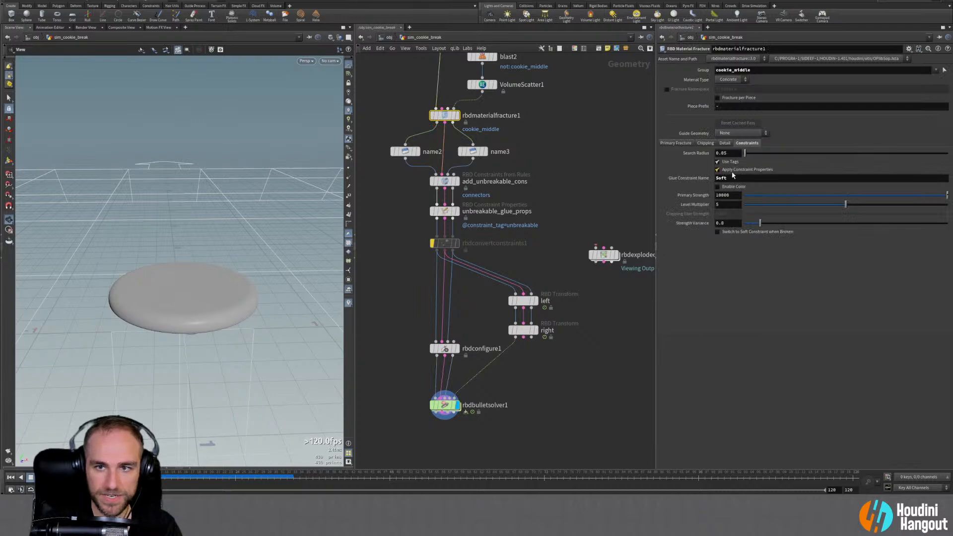
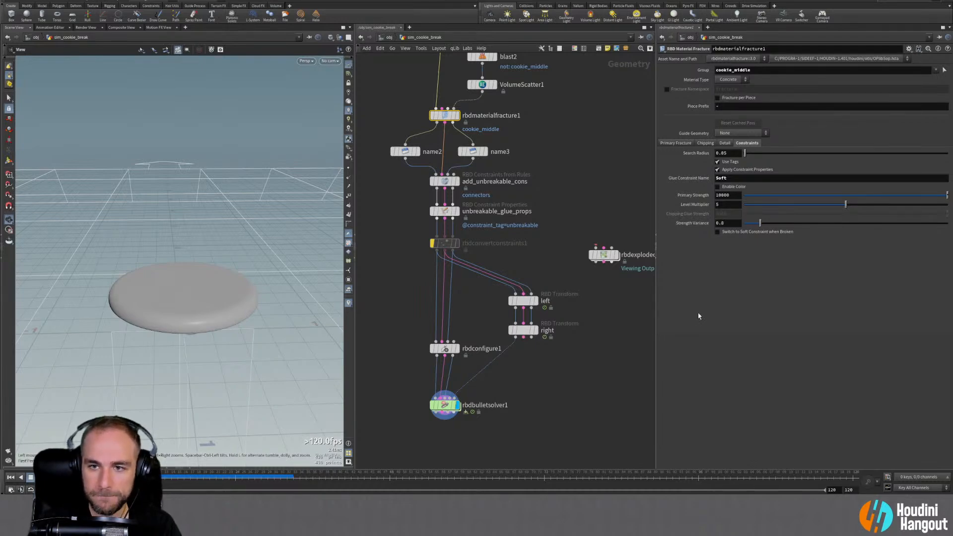
pyautogui.click(440, 402)
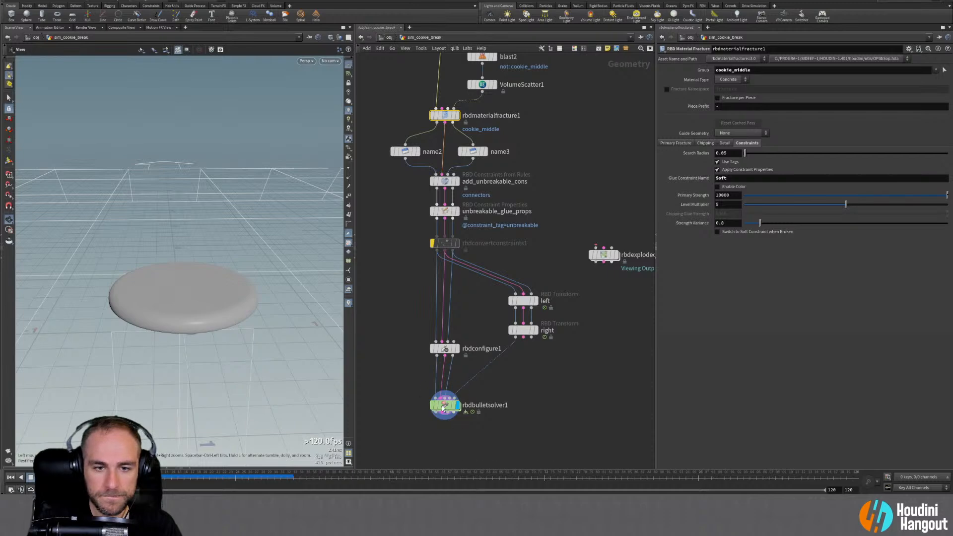
pyautogui.click(754, 89)
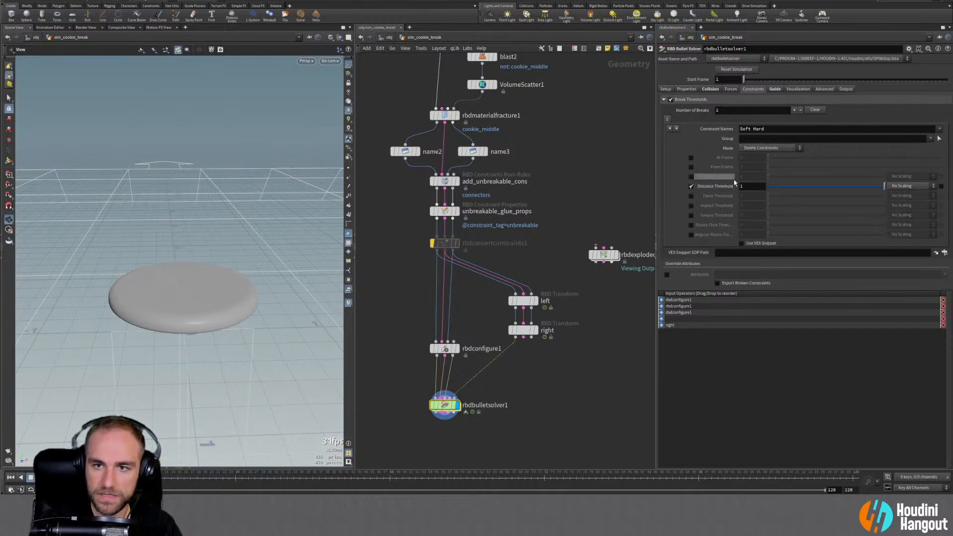
pyautogui.click(792, 187)
pyautogui.moveTo(804, 187); pyautogui.dragTo(787, 186)
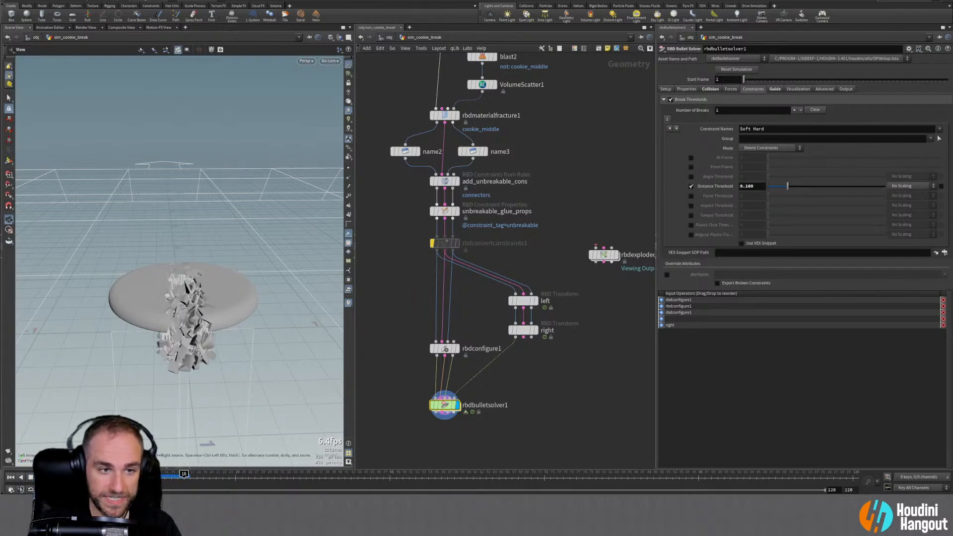
# Return to the first frame and disable Use Pre-Configured Setup in rbdbulletsolver1's advanced guide settings
pyautogui.click(10, 477)
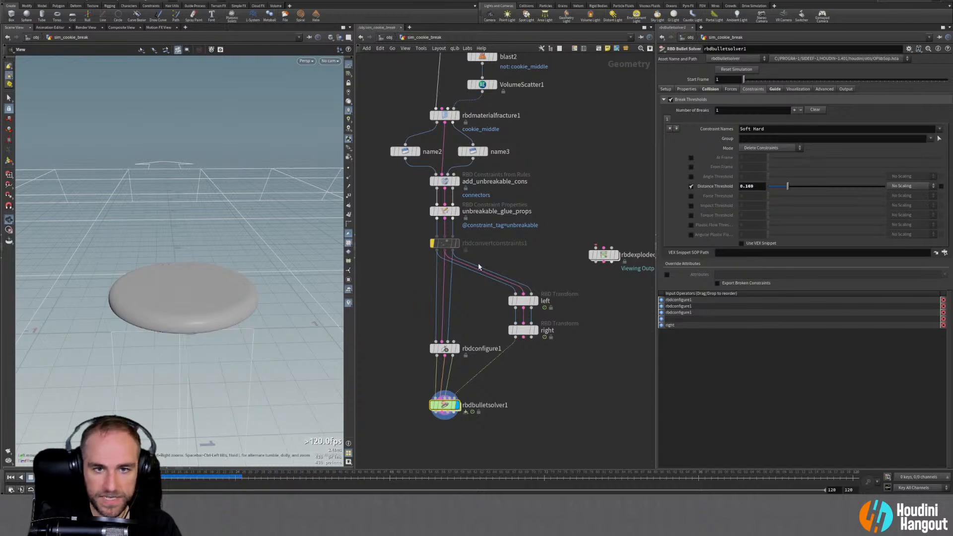
pyautogui.click(773, 90)
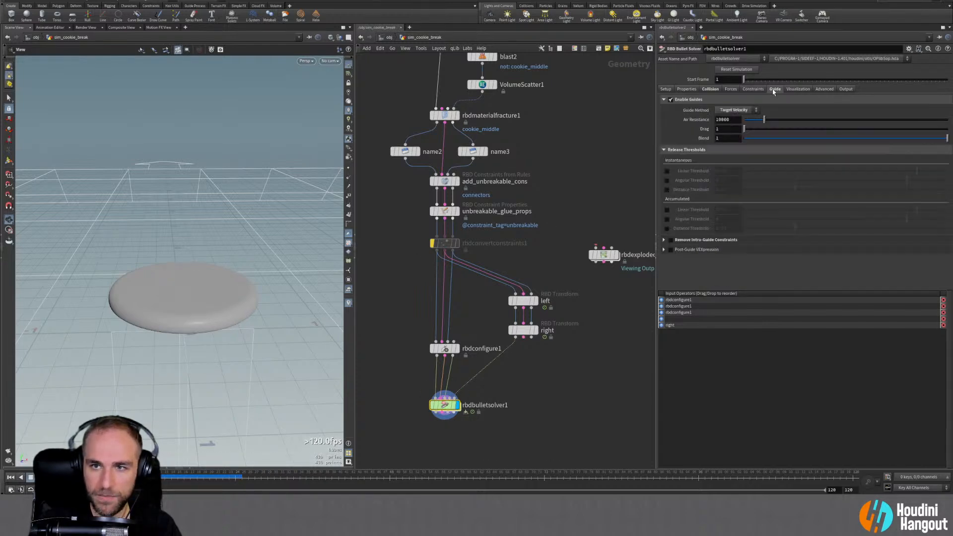
pyautogui.click(824, 89)
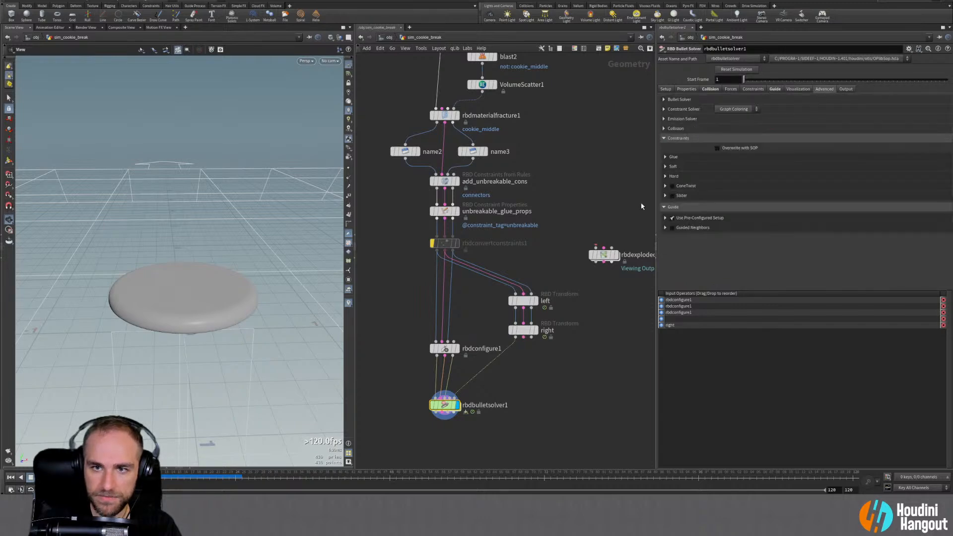
pyautogui.click(665, 217)
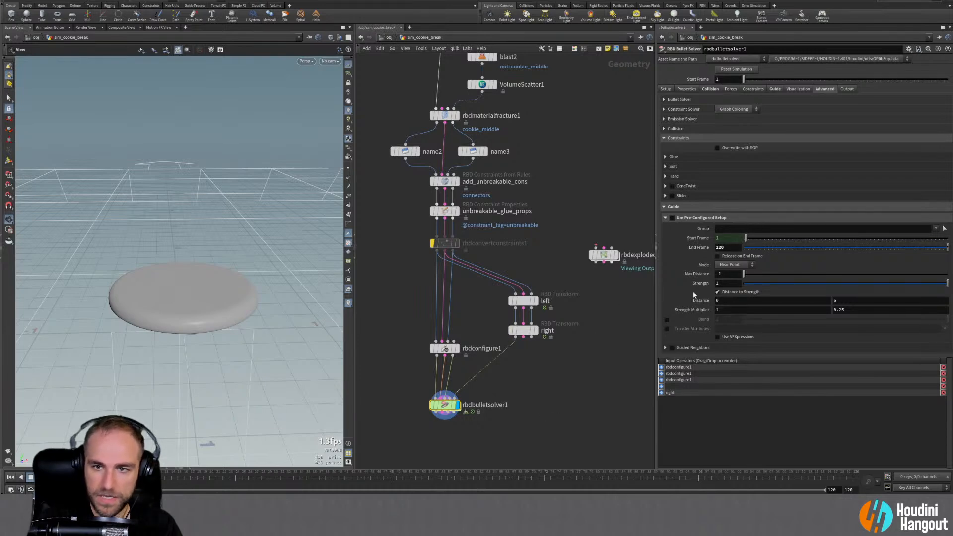
# Set rbdbulletsolver1's guide group to cookie_left cookie_right, run the simulation and rewind to the first frame
pyautogui.click(936, 229)
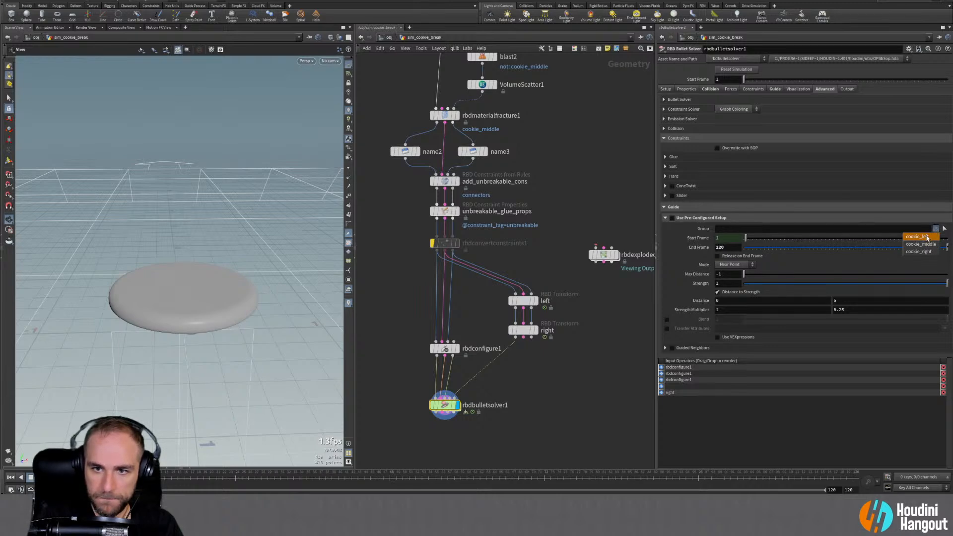
pyautogui.click(917, 237)
pyautogui.click(936, 228)
pyautogui.click(919, 251)
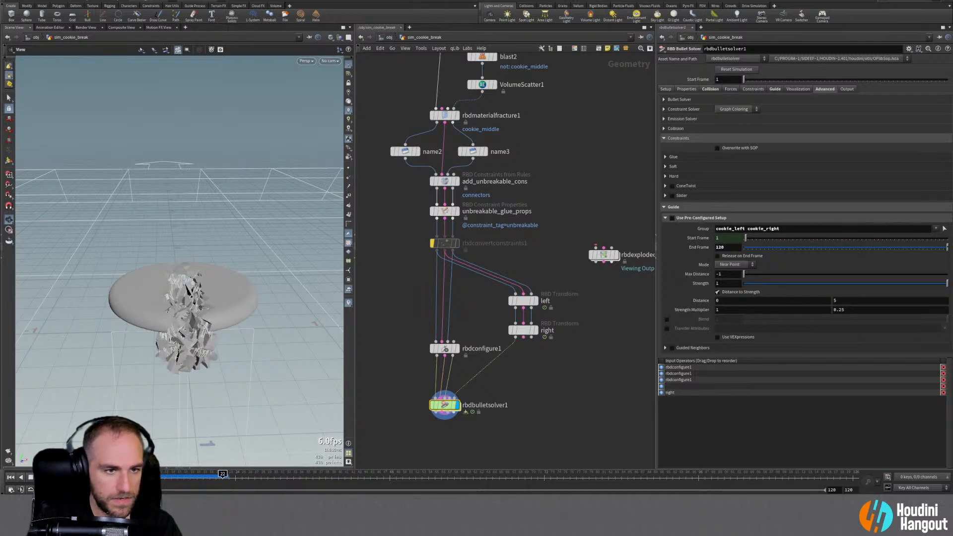
pyautogui.hotkey('ctrl', 'Up')
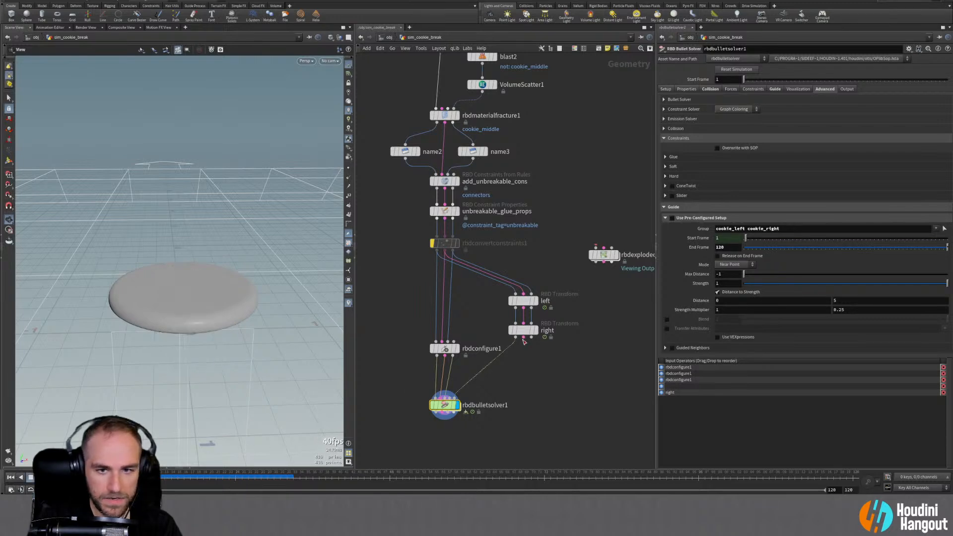
# Inspect the right transform and rbdconfigure1's node info, and examine the name attribute of rbdconfigure1's constraint geometry points in the spreadsheet
pyautogui.click(523, 330)
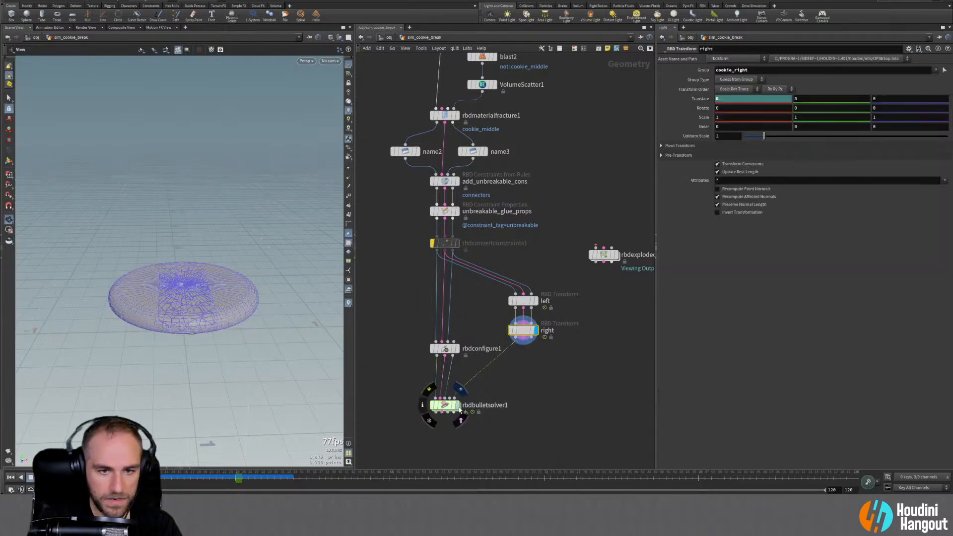
pyautogui.click(457, 407)
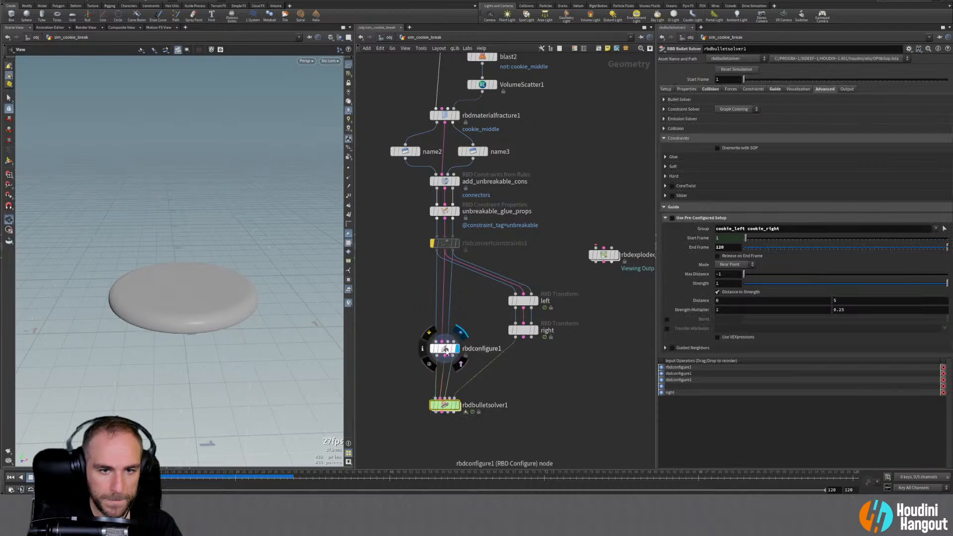
pyautogui.click(446, 351)
pyautogui.middleClick(446, 351)
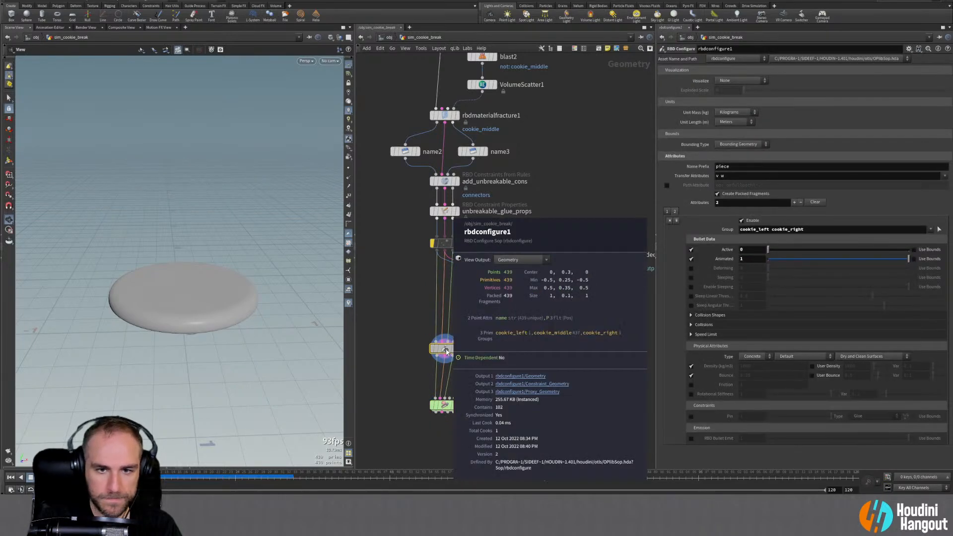
pyautogui.click(189, 467)
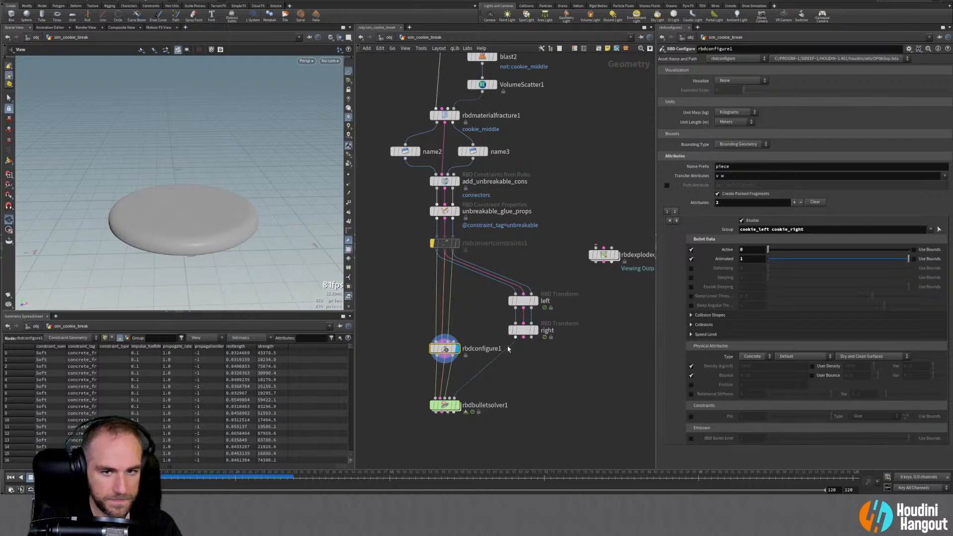
pyautogui.click(104, 338)
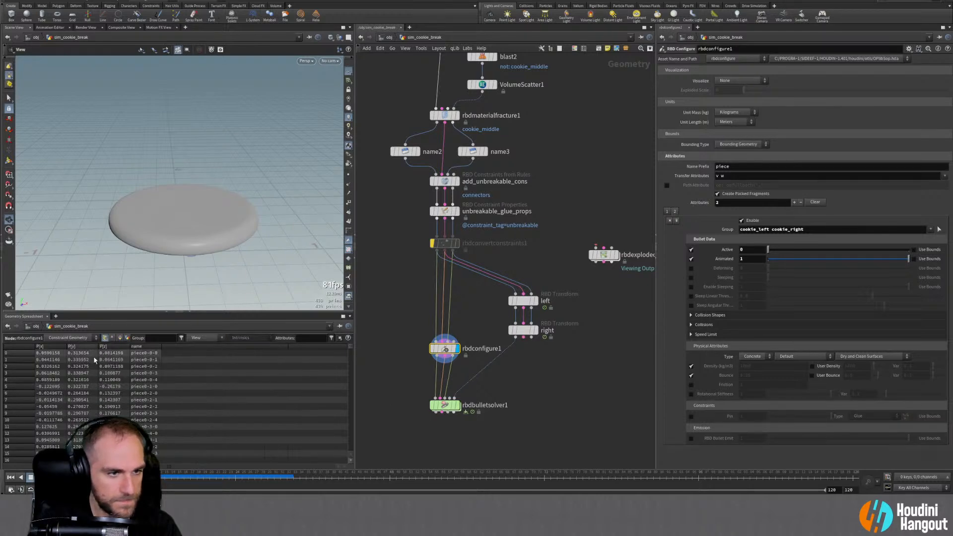
pyautogui.scroll(-15, 149, 397)
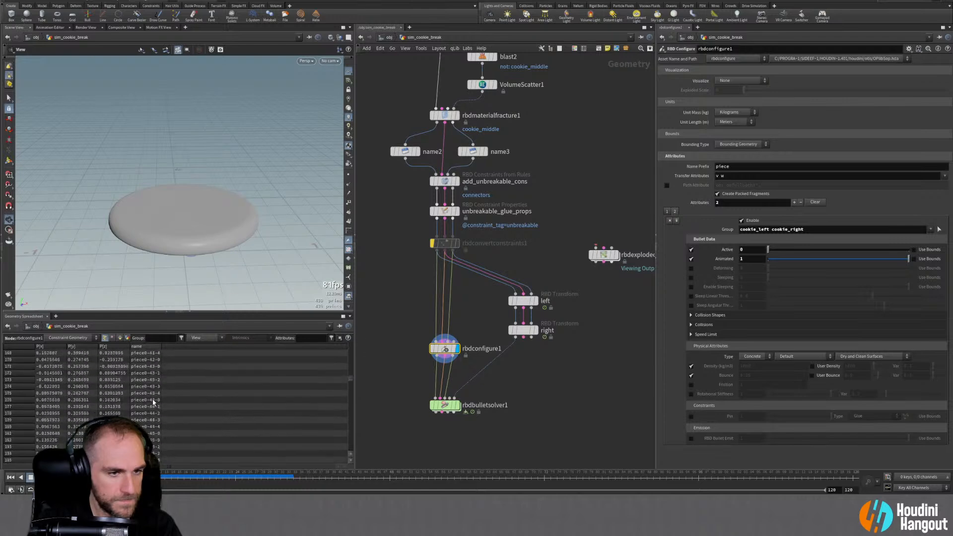
pyautogui.scroll(-20, 153, 402)
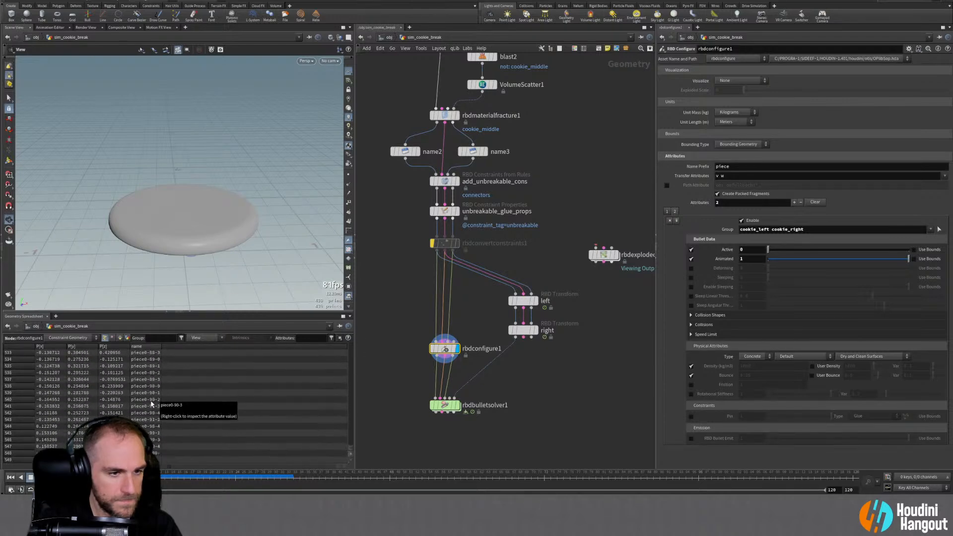
pyautogui.scroll(11, 174, 402)
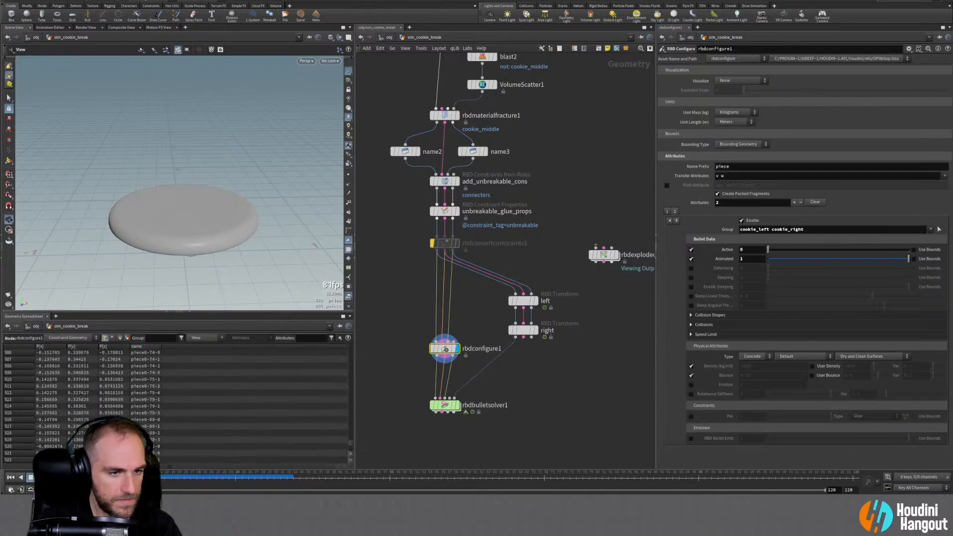
pyautogui.scroll(-3, 141, 415)
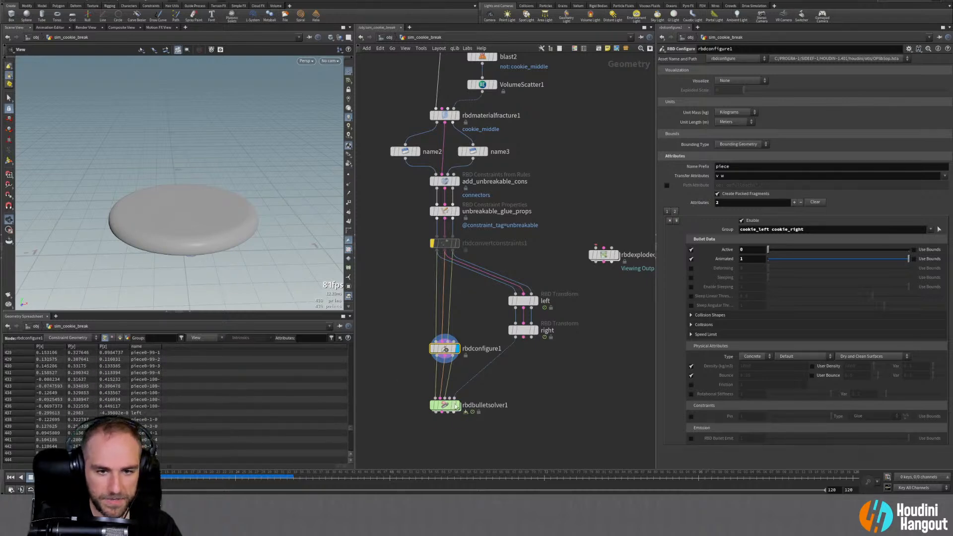
pyautogui.click(456, 406)
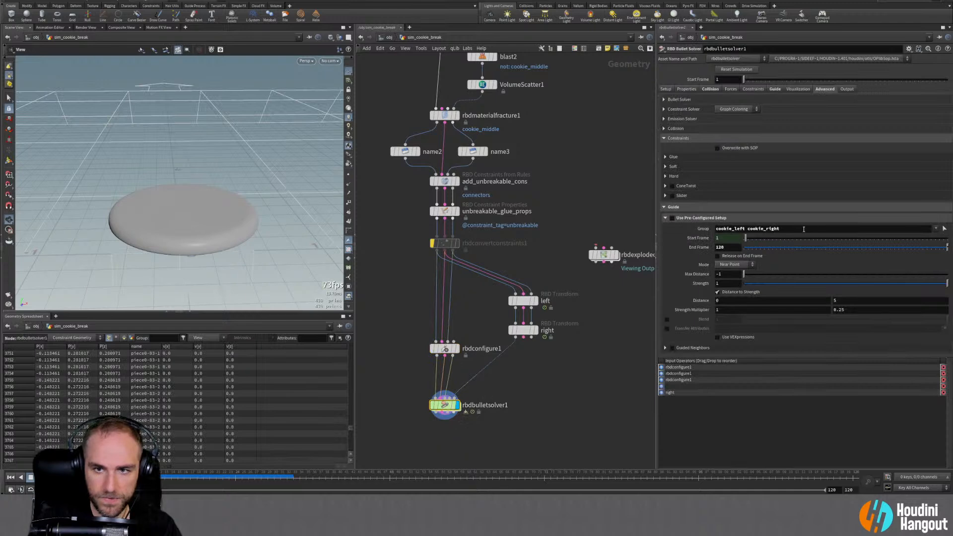
pyautogui.moveTo(803, 229); pyautogui.dragTo(698, 234)
pyautogui.press('BackSpace')
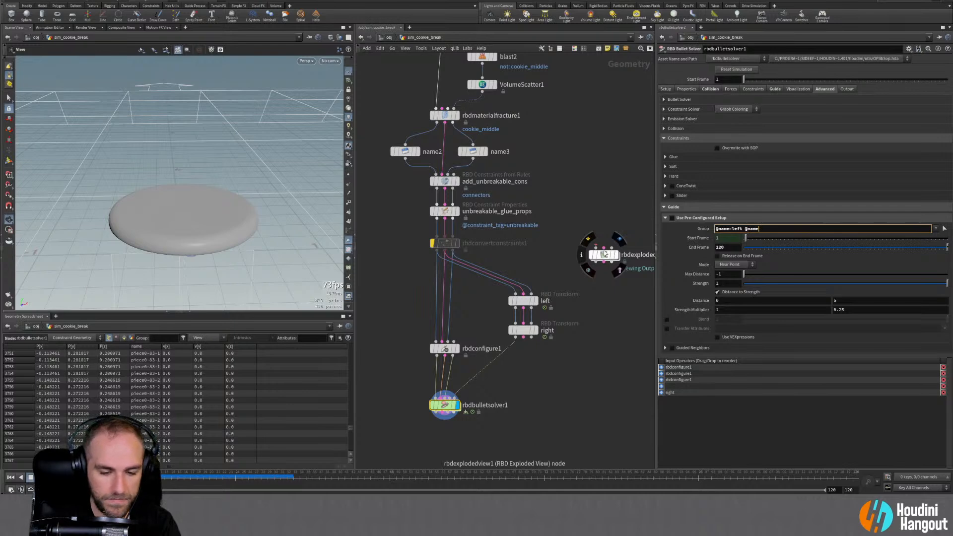
pyautogui.press('Return')
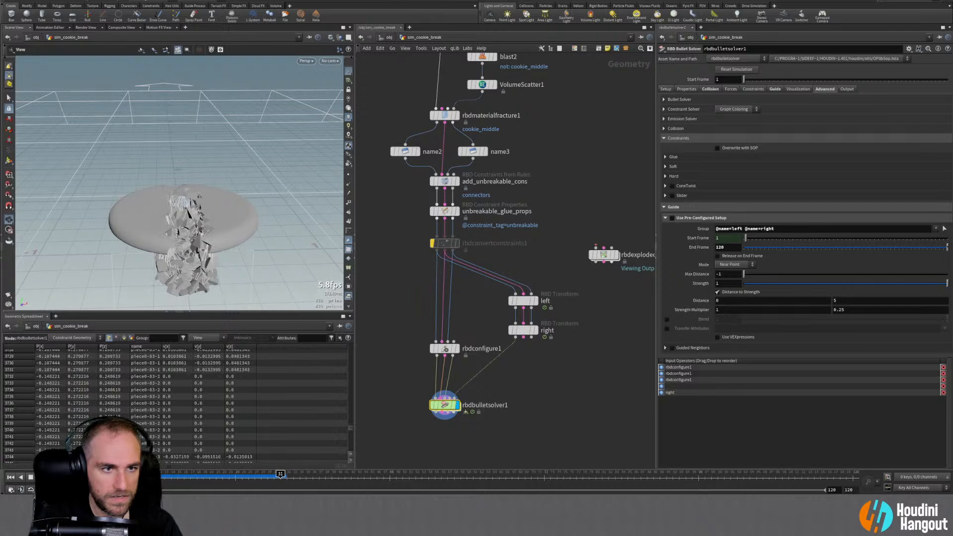
pyautogui.click(10, 477)
# Disable Apply Constraint Properties on rbdmaterialfracture1 and insert a Blast node on its constraint output, spacing name2 and name3 around it
pyautogui.click(445, 115)
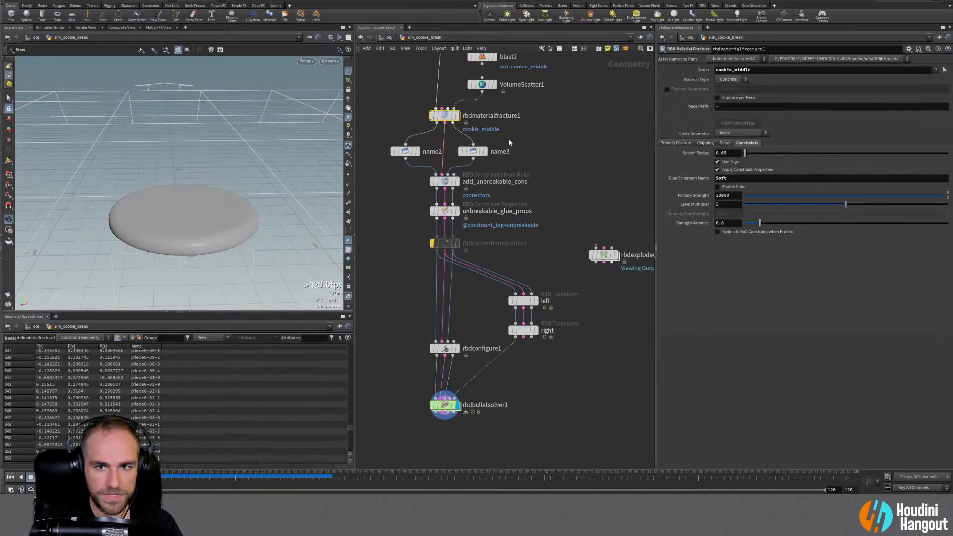
pyautogui.click(717, 171)
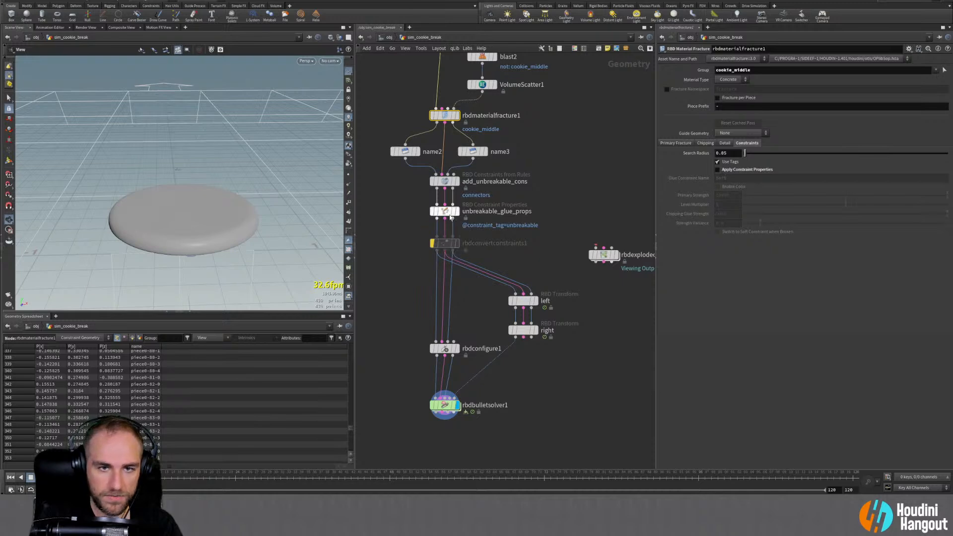
pyautogui.press('Tab')
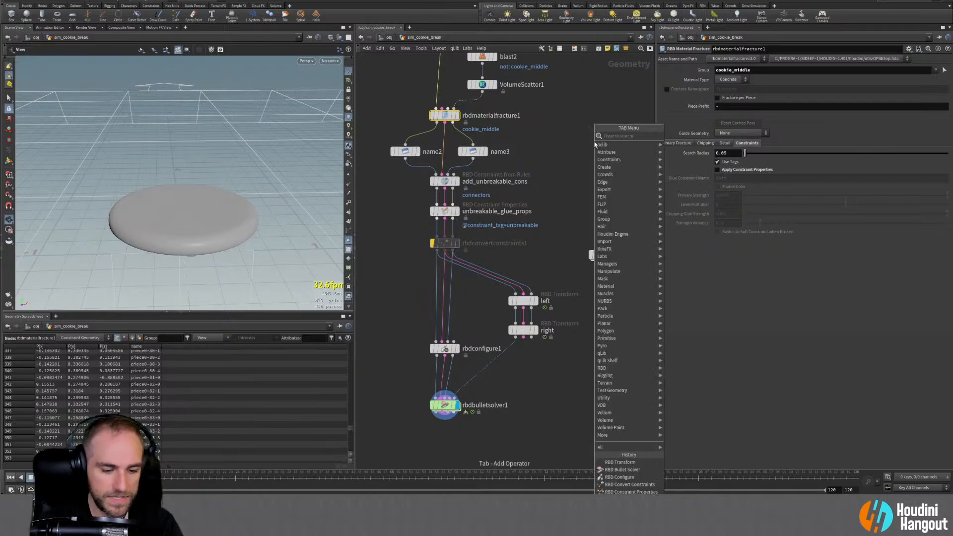
pyautogui.write('bla')
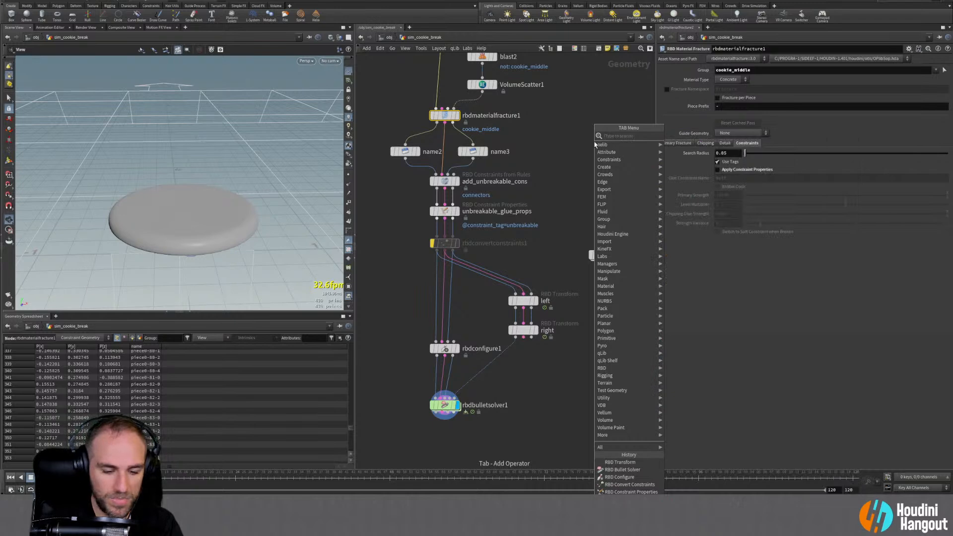
pyautogui.press('Return')
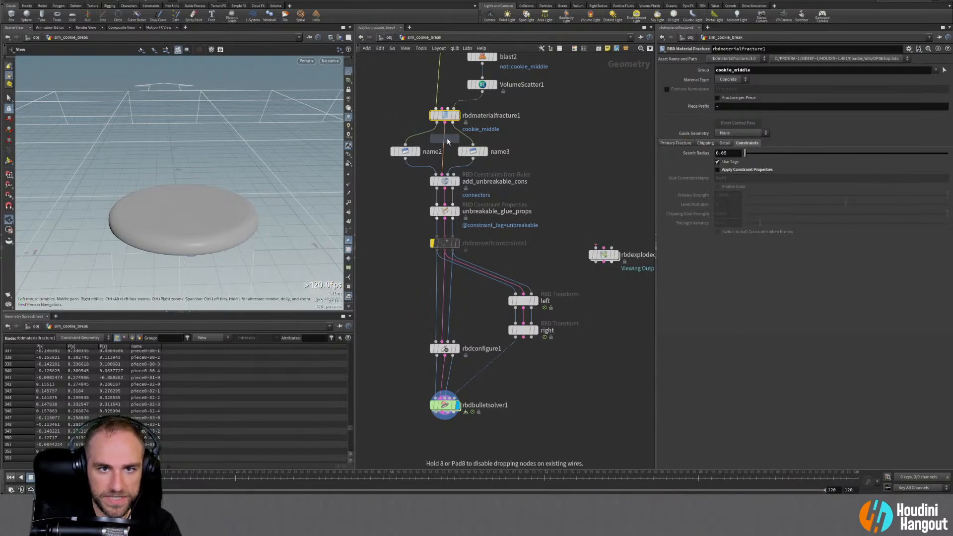
pyautogui.click(452, 152)
pyautogui.moveTo(449, 146); pyautogui.dragTo(500, 149)
pyautogui.moveTo(405, 151); pyautogui.dragTo(384, 152)
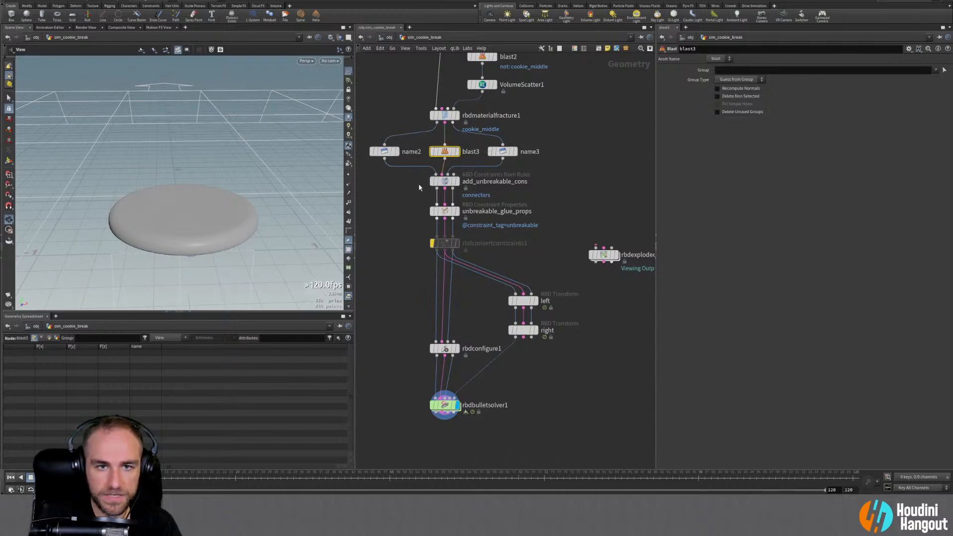
# Delete rbdconvertconstraints1 and move unbreakable_glue_props further below add_unbreakable_cons to make room
pyautogui.click(441, 244)
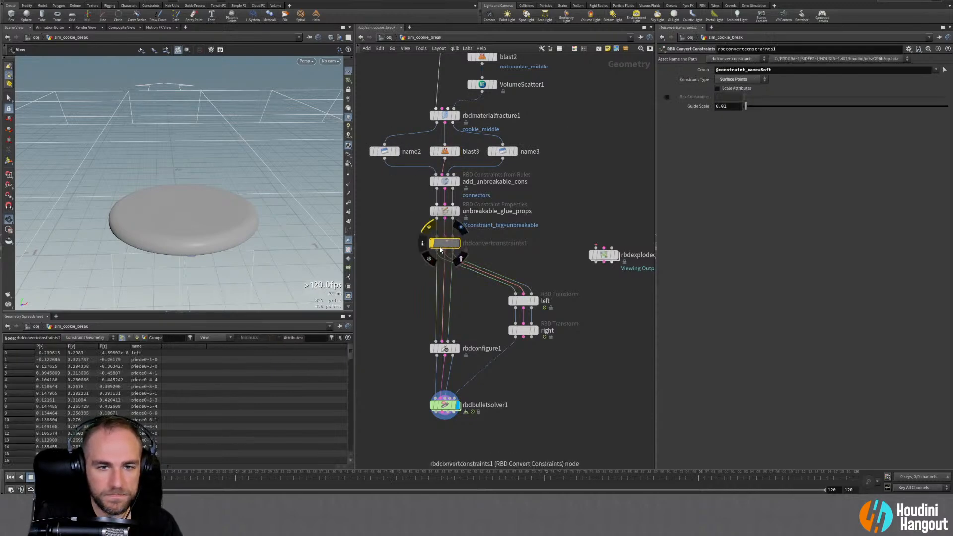
pyautogui.press('Delete')
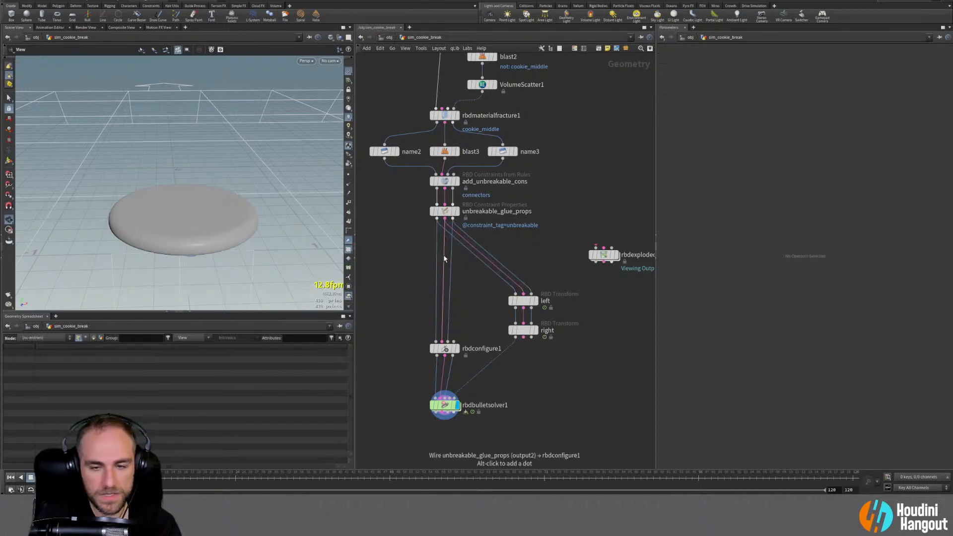
pyautogui.moveTo(444, 211); pyautogui.dragTo(443, 255)
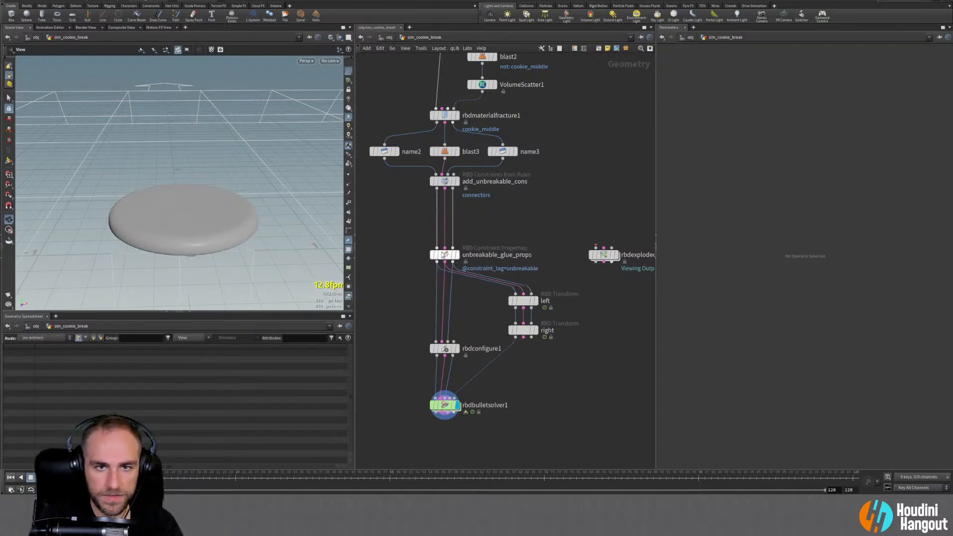
# Insert an RBD Constraints from Rules node between add_unbreakable_cons and unbreakable_glue_props
pyautogui.press('Tab')
pyautogui.write('rbd co')
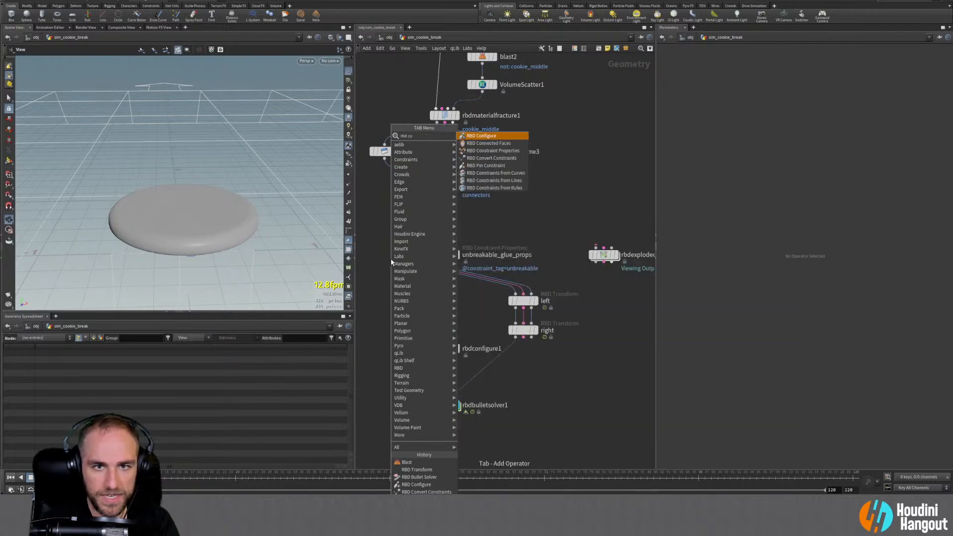
pyautogui.press('Down')
pyautogui.press('Down')
pyautogui.press('Down')
pyautogui.press('Down')
pyautogui.press('Down')
pyautogui.press('Down')
pyautogui.press('Return')
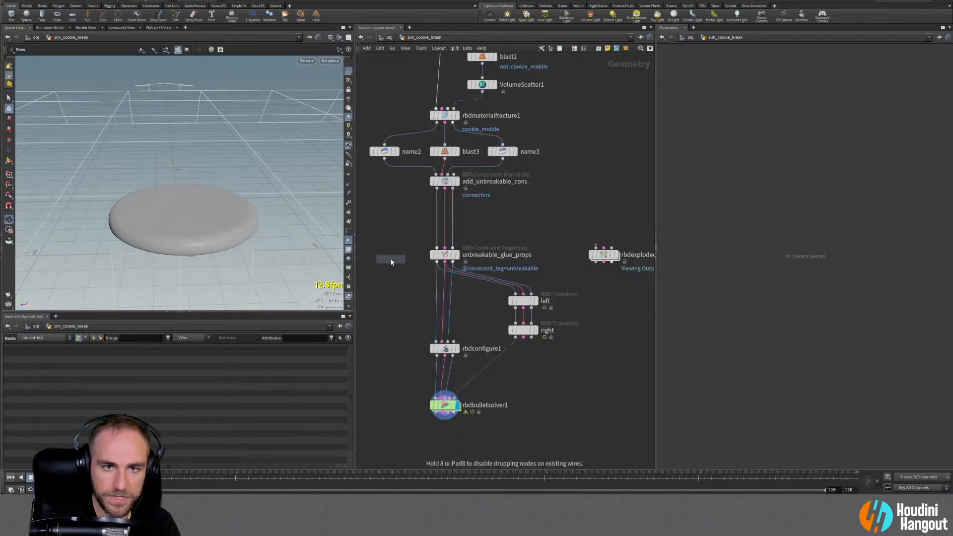
pyautogui.click(446, 223)
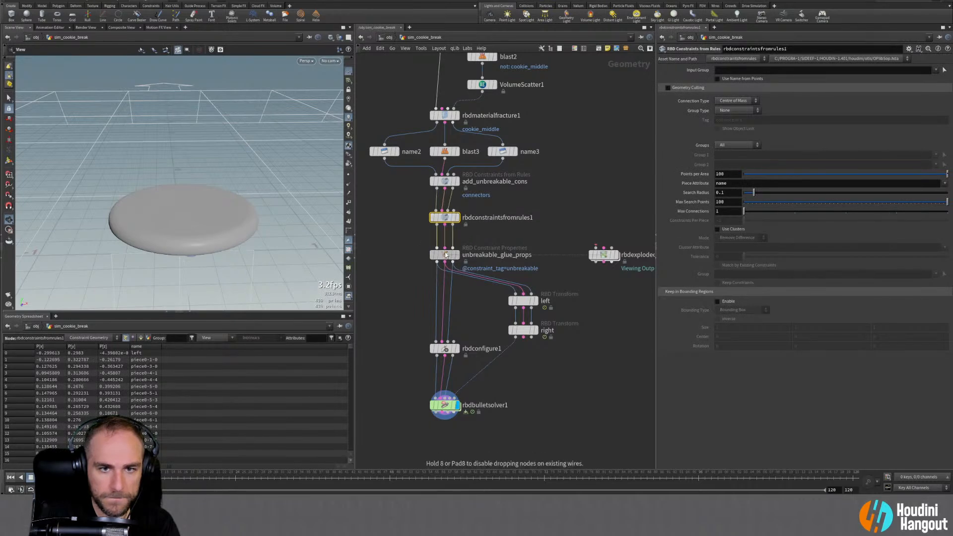
# Set rbdconstraintsfromrules1's group type to Tag and enter breakable as the tag
pyautogui.click(737, 110)
pyautogui.click(739, 133)
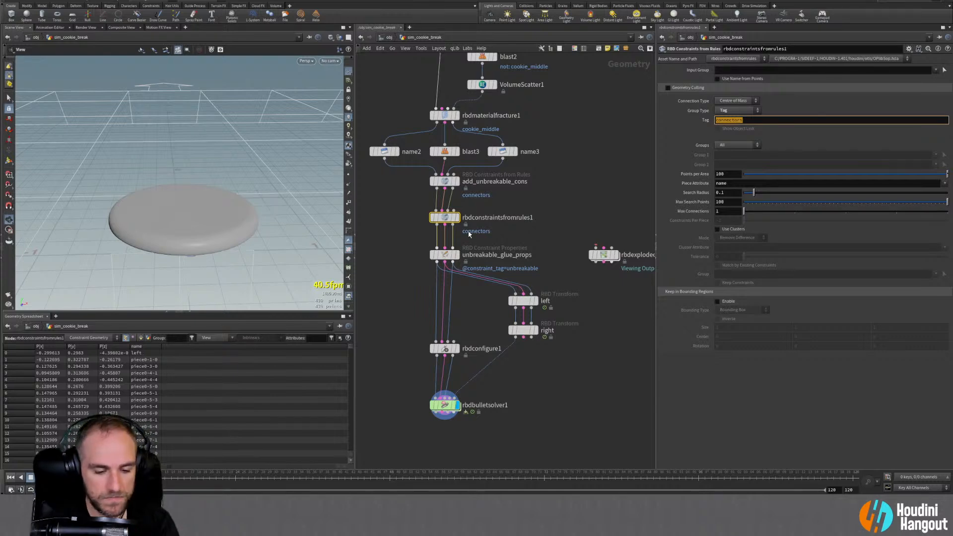
pyautogui.write('breakabl')
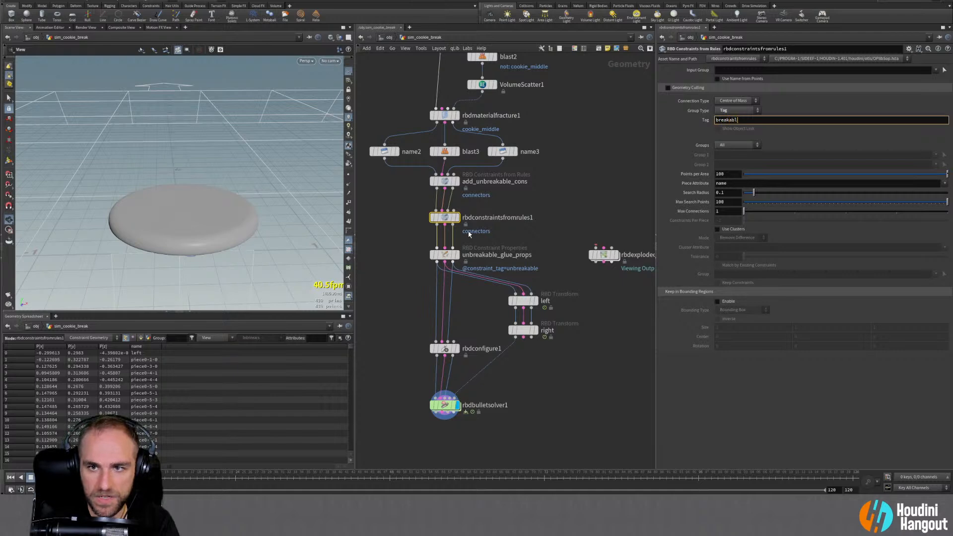
pyautogui.write('e')
pyautogui.press('Return')
# Display rbdconstraintsfromrules1 and examine the constraint tags on its constraint geometry primitives in the spreadsheet
pyautogui.click(457, 218)
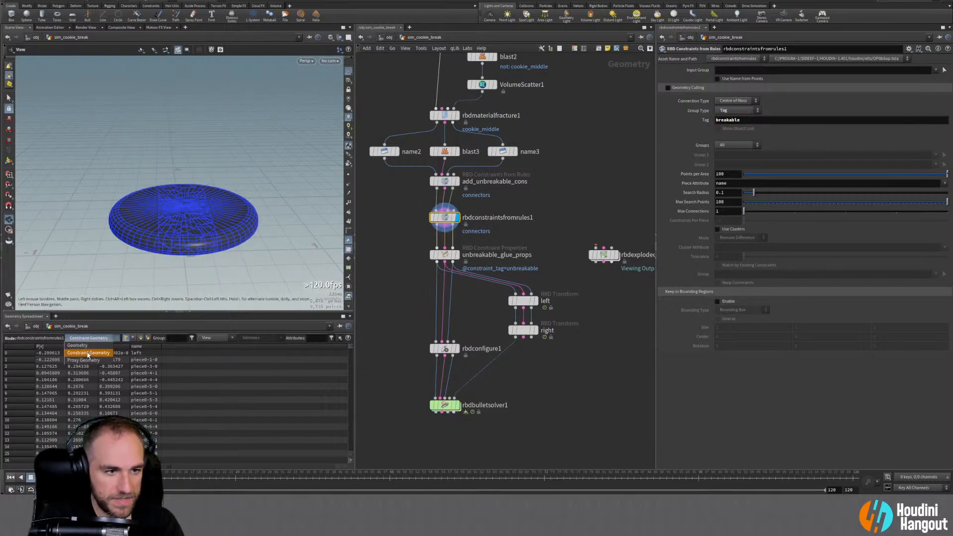
pyautogui.click(133, 339)
pyautogui.click(141, 338)
pyautogui.scroll(-10, 346, 365)
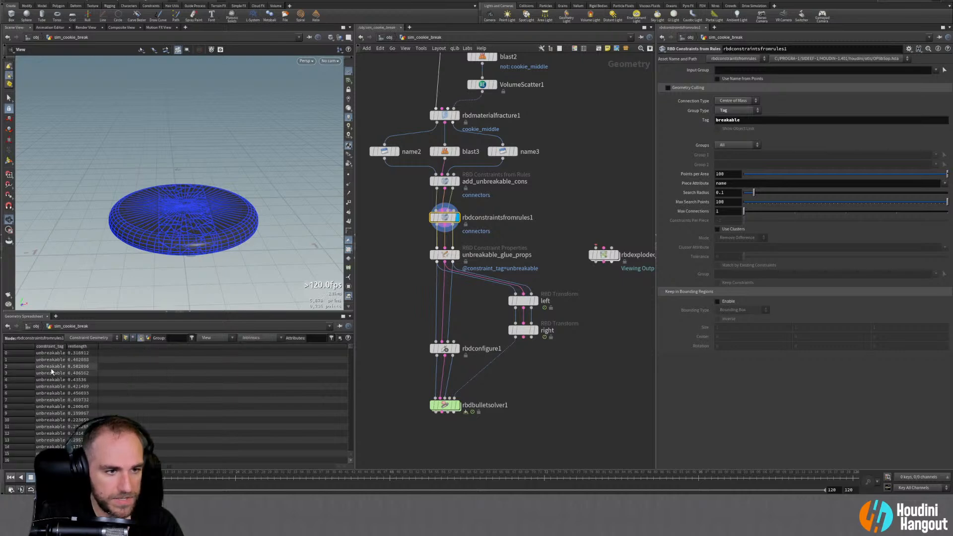
# Limit rbdconstraintsfromrules1 to the cookie_middle input group
pyautogui.scroll(15, 348, 378)
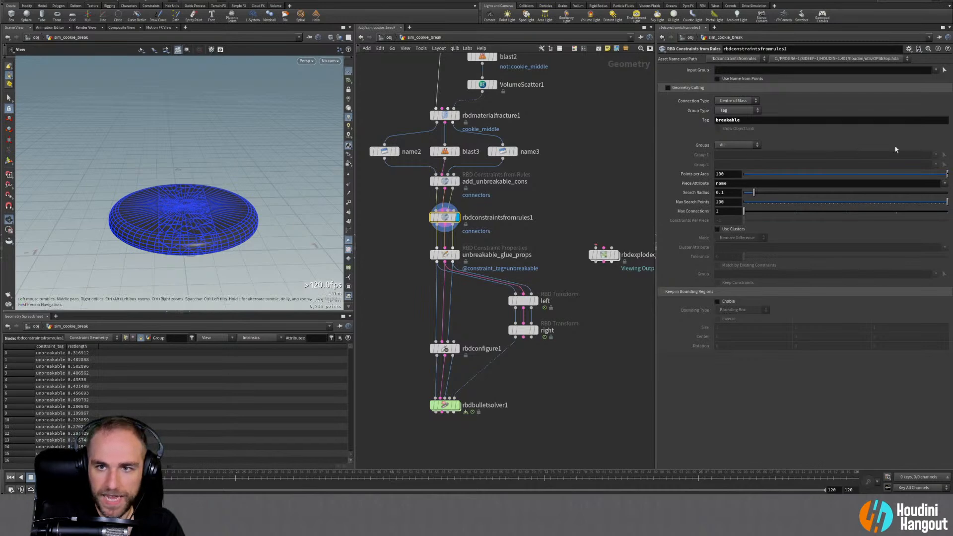
pyautogui.click(938, 71)
pyautogui.click(892, 117)
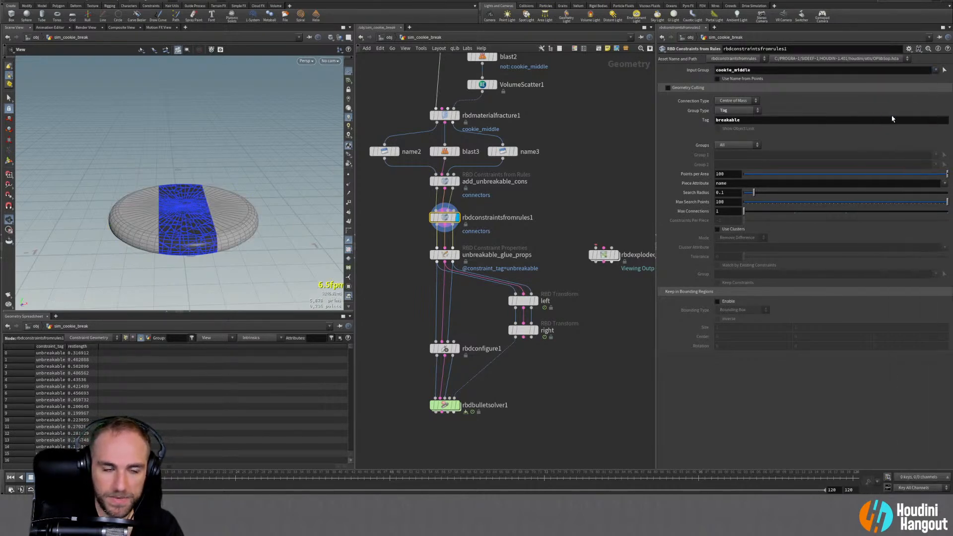
# Move the left and right transform nodes down, then wire unbreakable_glue_props into rbdexplodedview1 and display the exploded view
pyautogui.moveTo(610, 258)
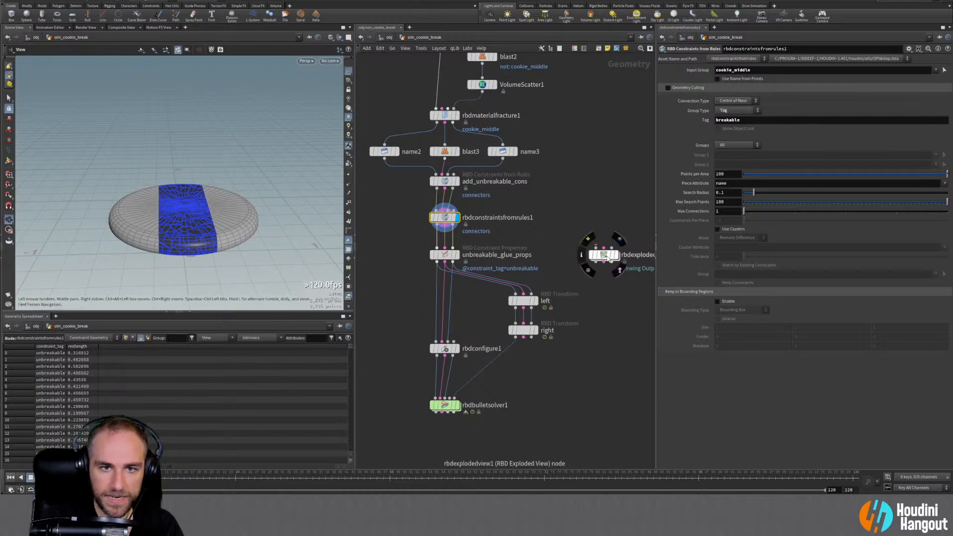
pyautogui.moveTo(609, 258); pyautogui.dragTo(603, 280)
pyautogui.moveTo(480, 298); pyautogui.dragTo(539, 349)
pyautogui.moveTo(525, 307); pyautogui.dragTo(525, 347)
pyautogui.click(453, 262)
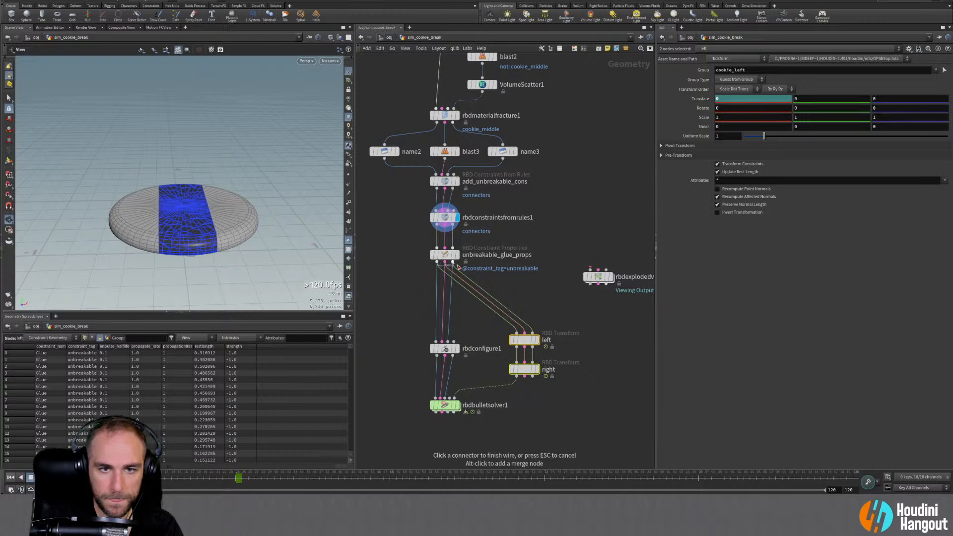
pyautogui.click(599, 273)
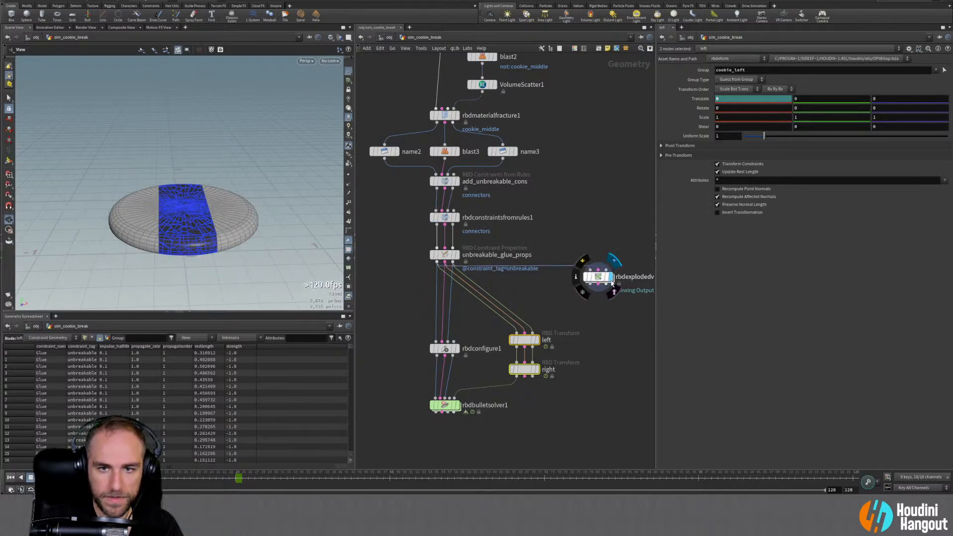
pyautogui.moveTo(612, 283); pyautogui.dragTo(588, 299)
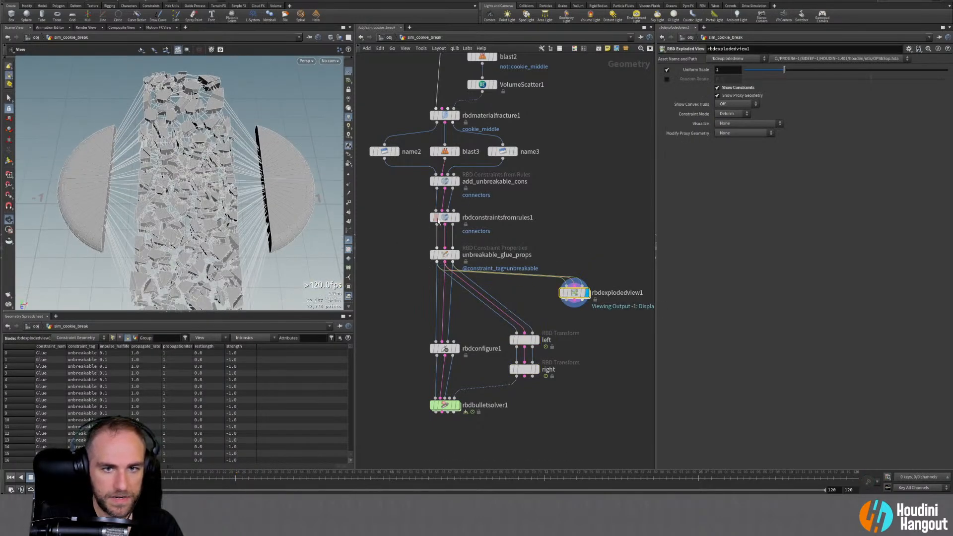
# Compare the exploded constraints with rbdconstraintsfromrules1 bypassed and enabled, and rename the node add_breakable_cons
pyautogui.click(433, 218)
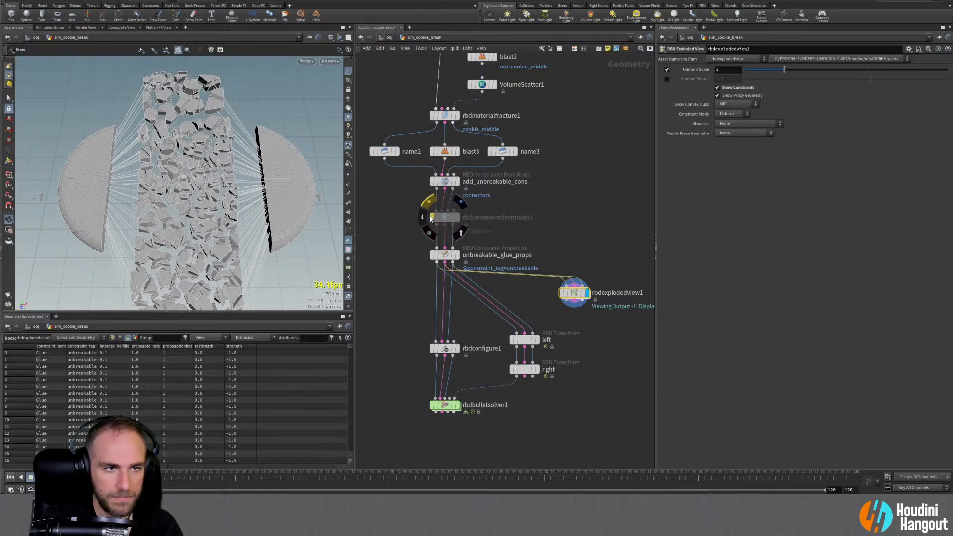
pyautogui.click(432, 218)
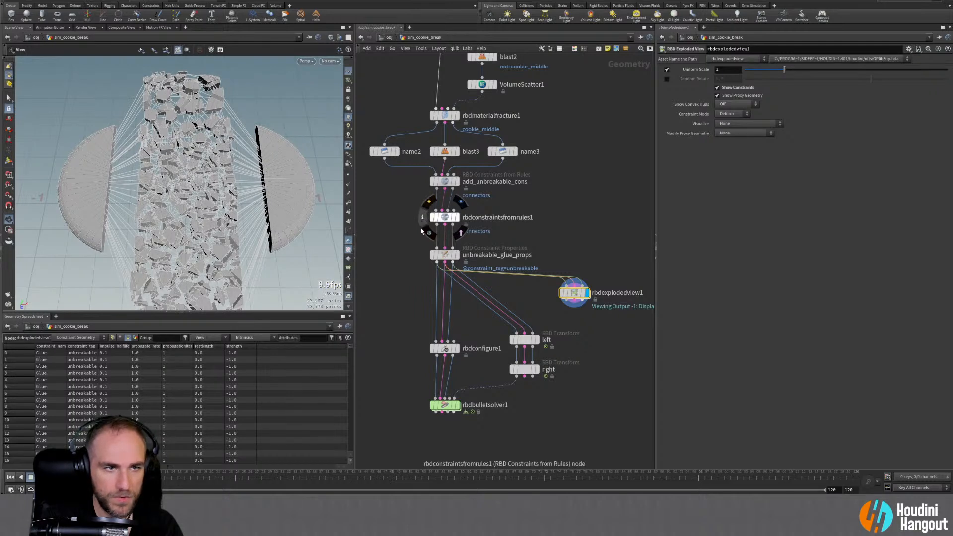
pyautogui.doubleClick(493, 218)
pyautogui.write('add_breakable_')
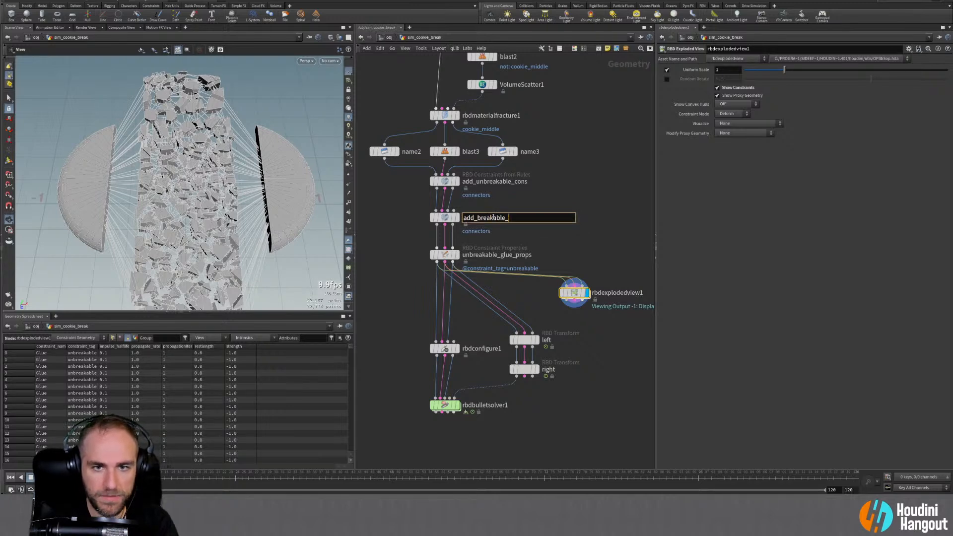
pyautogui.write('cons')
pyautogui.press('Return')
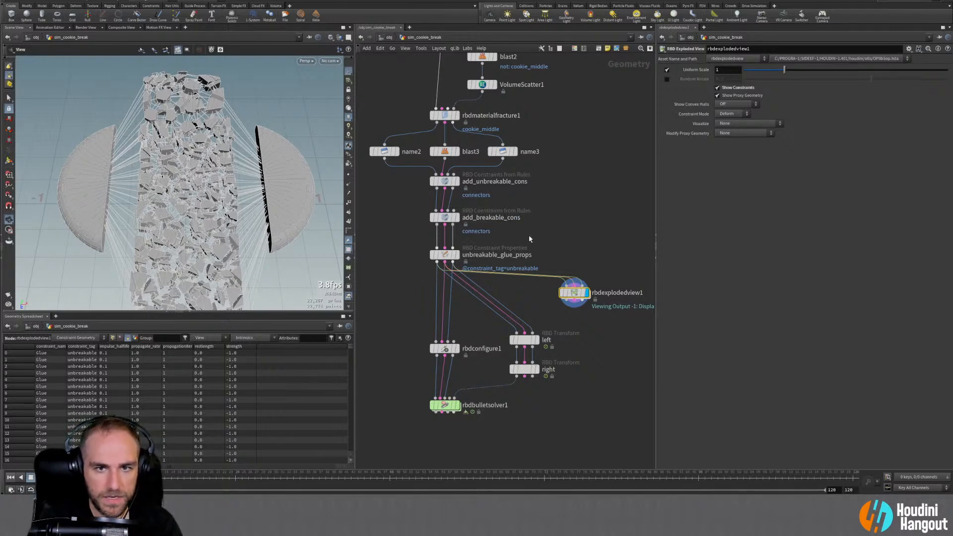
# Align and tighten the node chain from add_unbreakable_cons to unbreakable_glue_props, and move rbdexplodedview1 down beside the left transform node
pyautogui.click(421, 253)
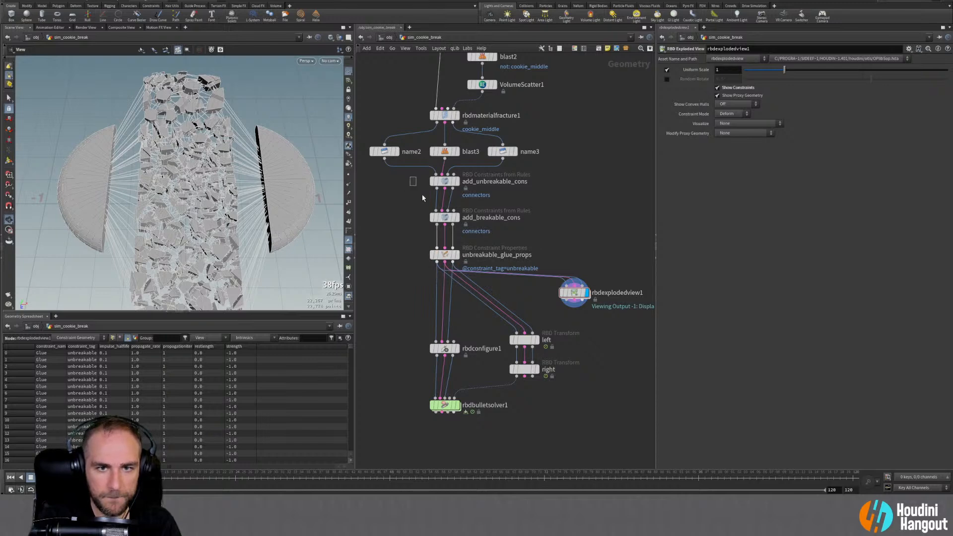
pyautogui.moveTo(422, 194); pyautogui.dragTo(479, 283)
pyautogui.press('a')
pyautogui.moveTo(445, 181); pyautogui.dragTo(436, 238)
pyautogui.click(406, 257)
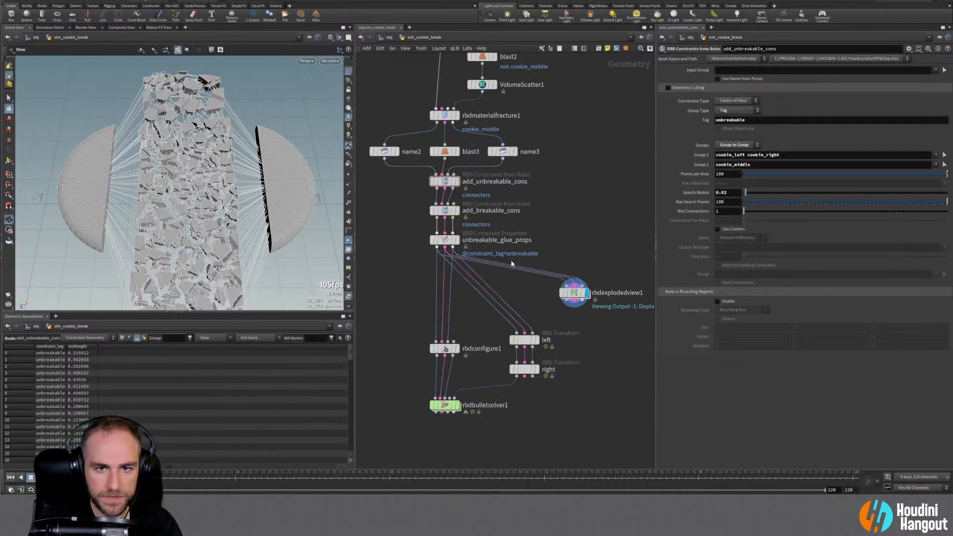
pyautogui.moveTo(578, 303); pyautogui.dragTo(602, 353)
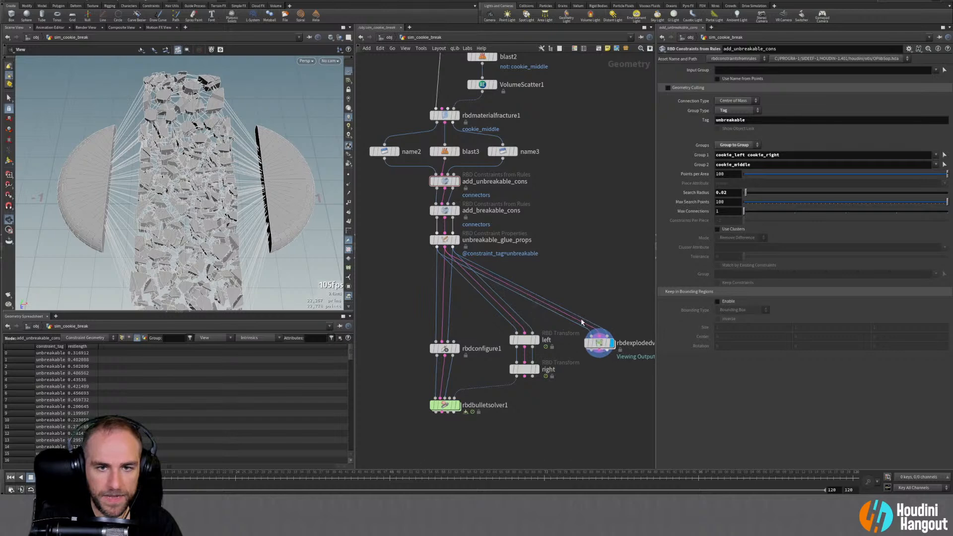
# Insert an RBD Constraint Properties node directly below unbreakable_glue_props in the main constraint chain
pyautogui.press('Tab')
pyautogui.write('r')
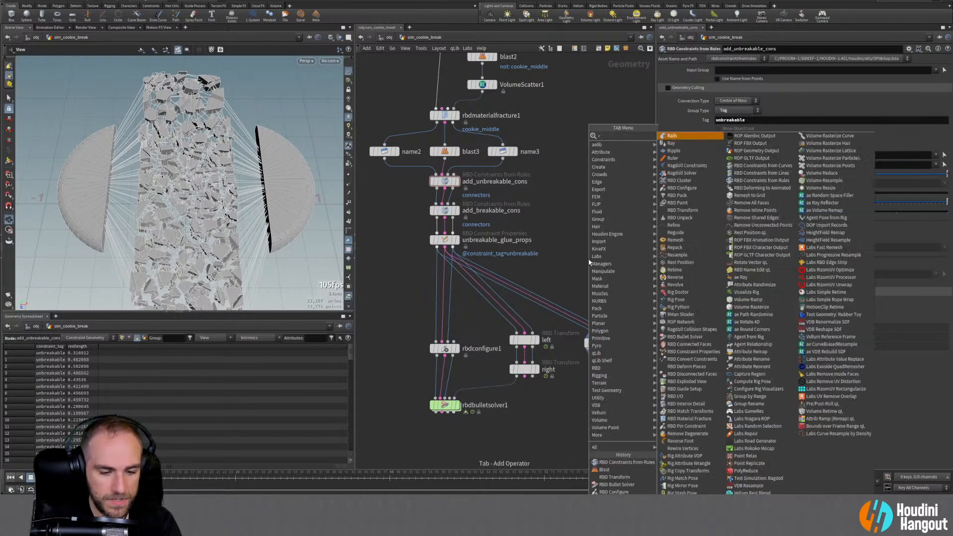
pyautogui.write('bd const')
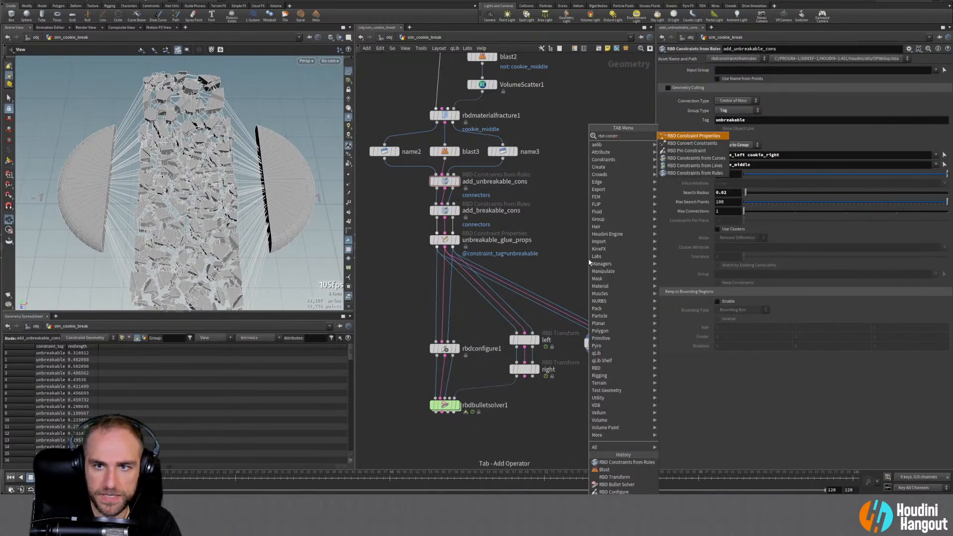
pyautogui.write('r')
pyautogui.press('Return')
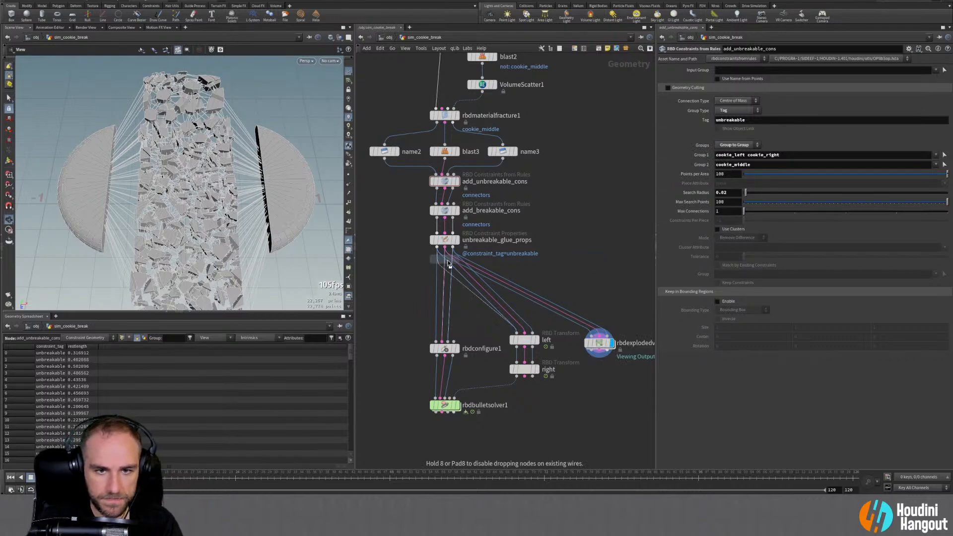
pyautogui.click(448, 269)
pyautogui.moveTo(449, 270); pyautogui.dragTo(450, 277)
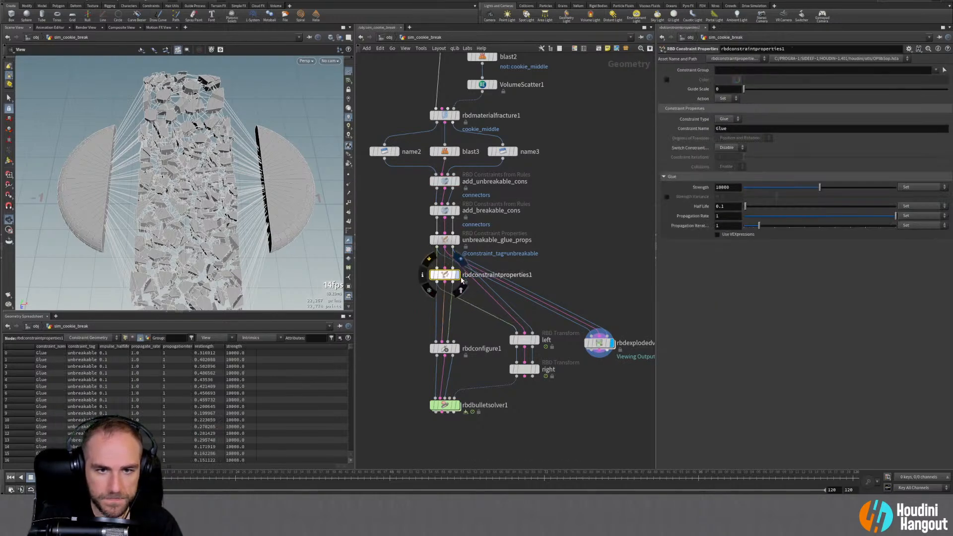
# Display rbdconstraintproperties1 and wire its remaining outputs into the left transform node
pyautogui.click(458, 276)
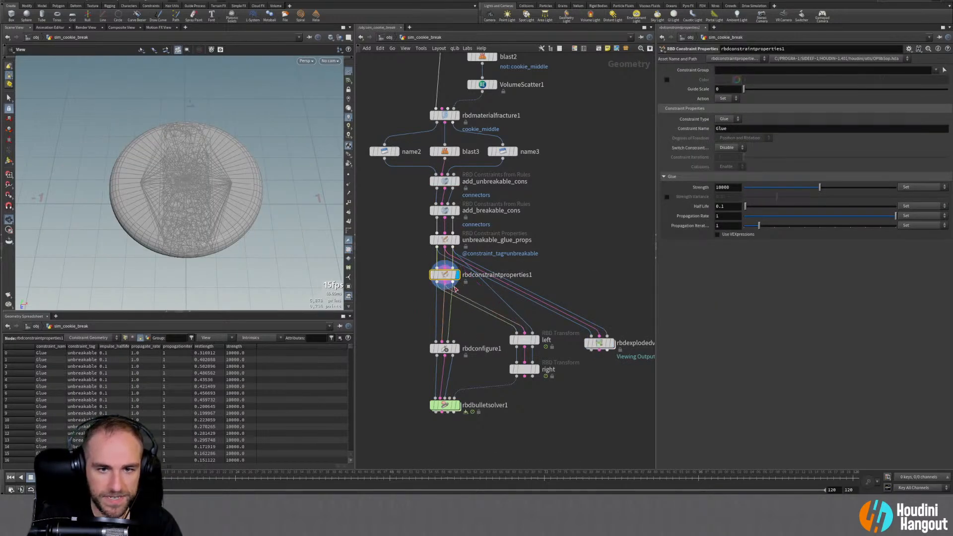
pyautogui.moveTo(452, 283); pyautogui.dragTo(458, 289)
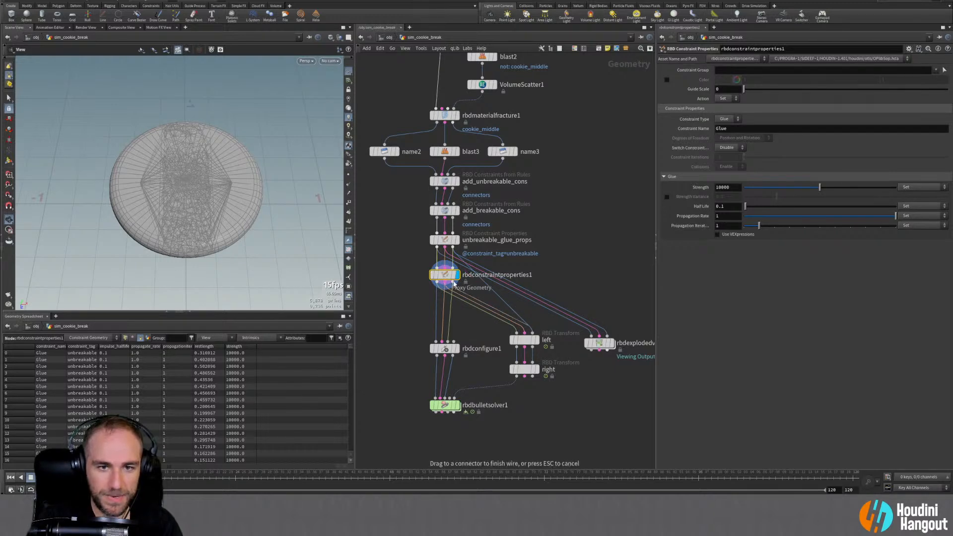
pyautogui.click(453, 283)
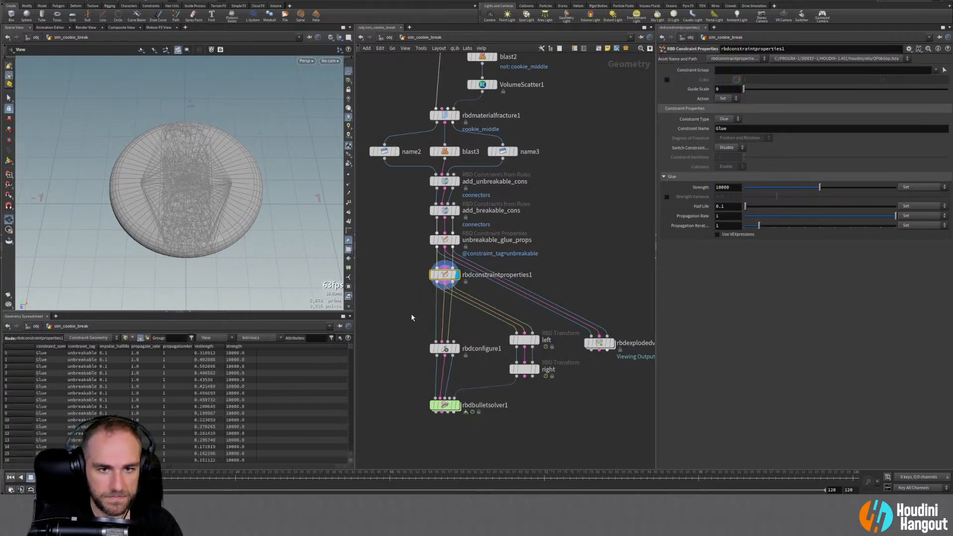
pyautogui.click(727, 119)
pyautogui.click(727, 130)
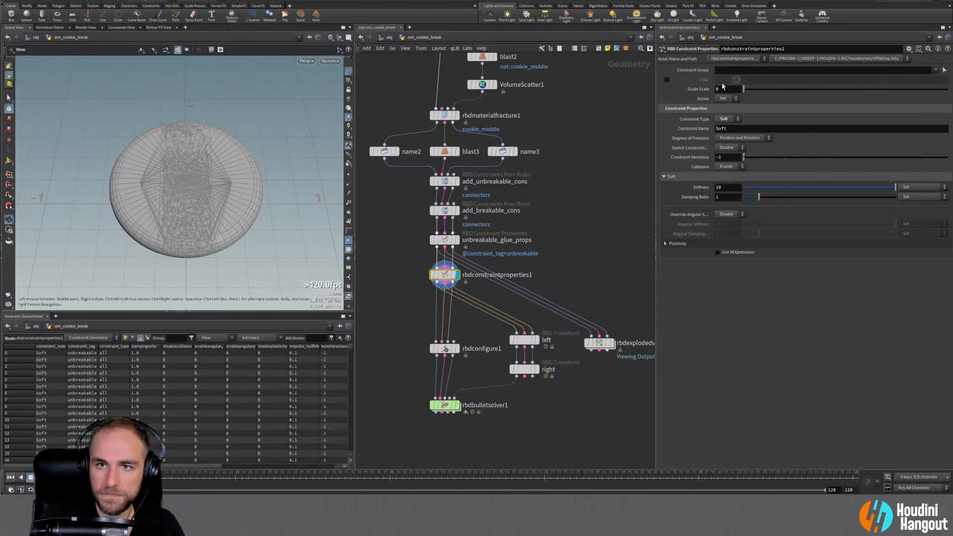
pyautogui.click(936, 70)
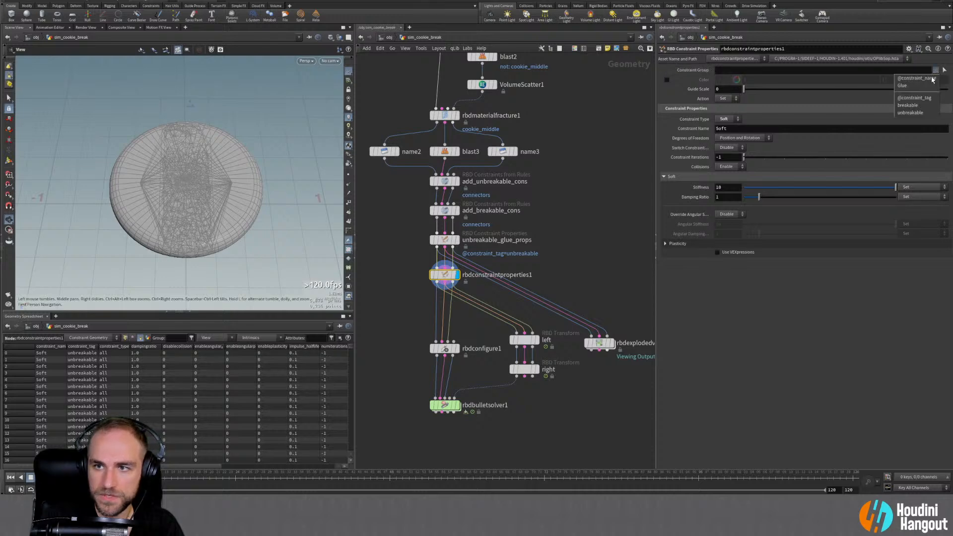
pyautogui.click(908, 99)
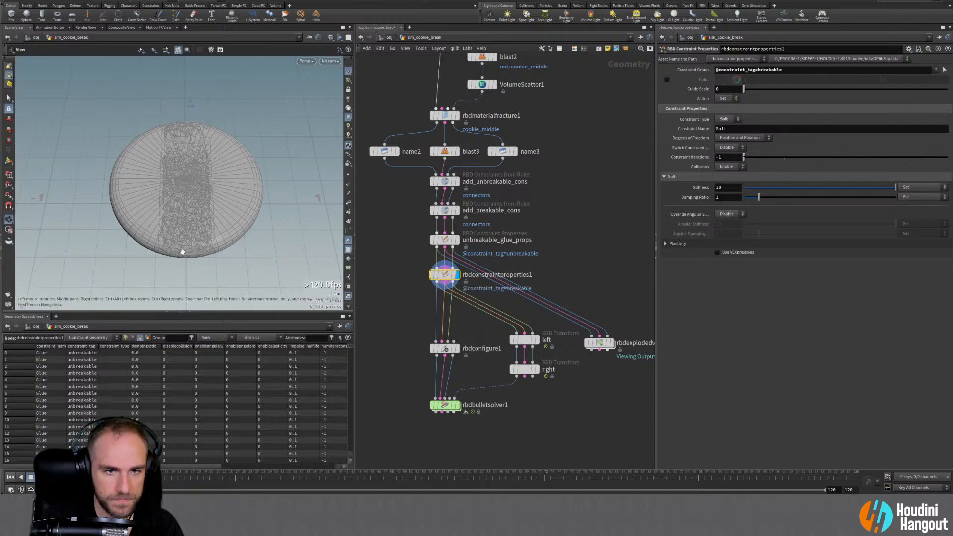
pyautogui.click(445, 241)
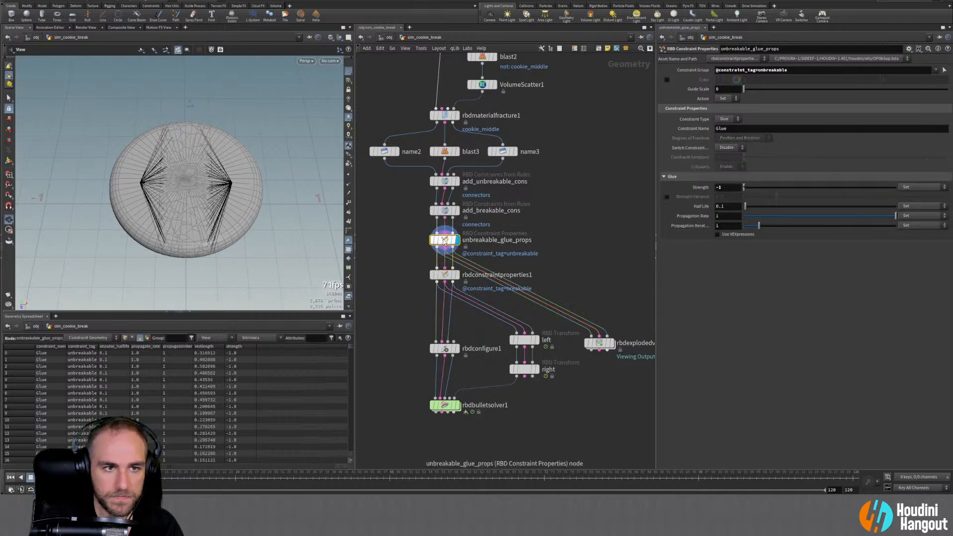
pyautogui.click(444, 275)
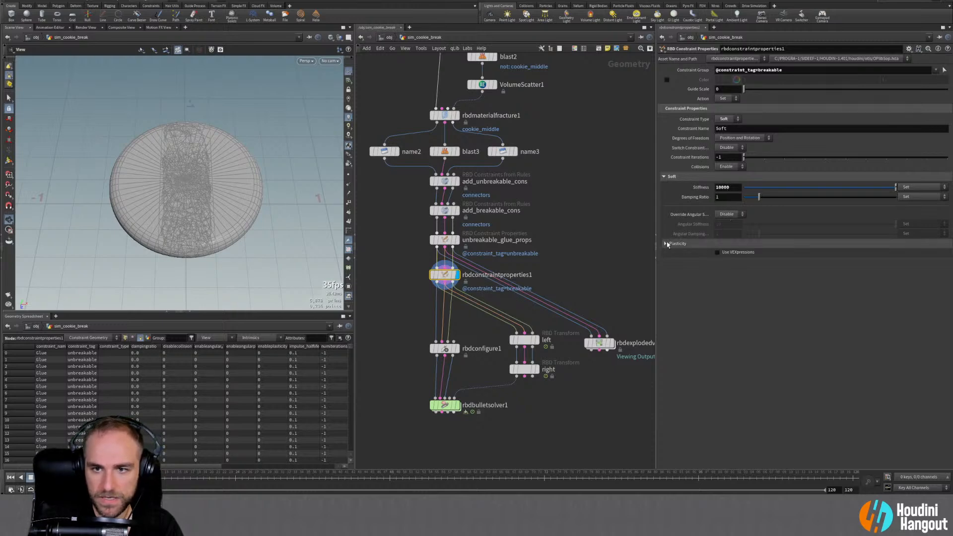
# Display rbdbulletsolver1, bypass add_breakable_cons and rbdconstraintproperties1, play the simulation, and return to the first frame
pyautogui.click(456, 405)
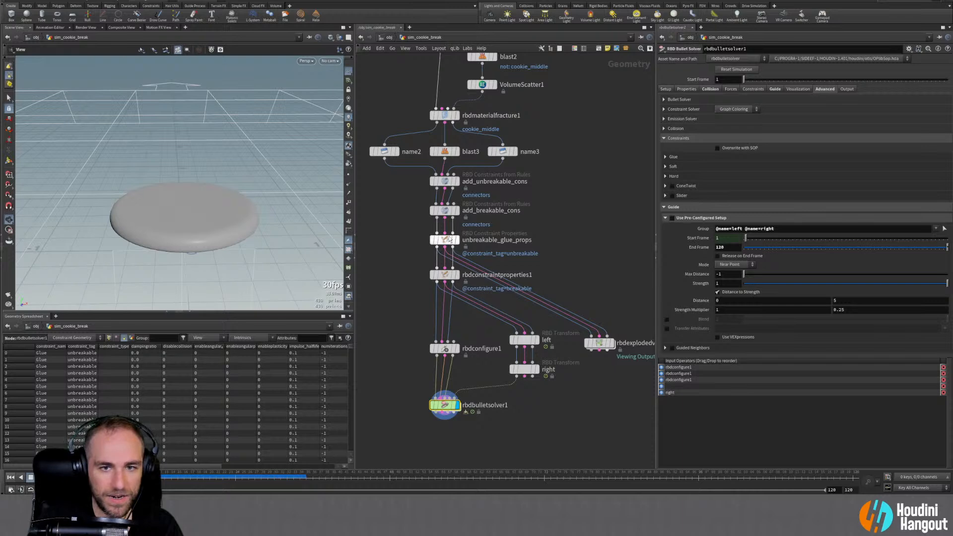
pyautogui.click(445, 276)
pyautogui.click(432, 210)
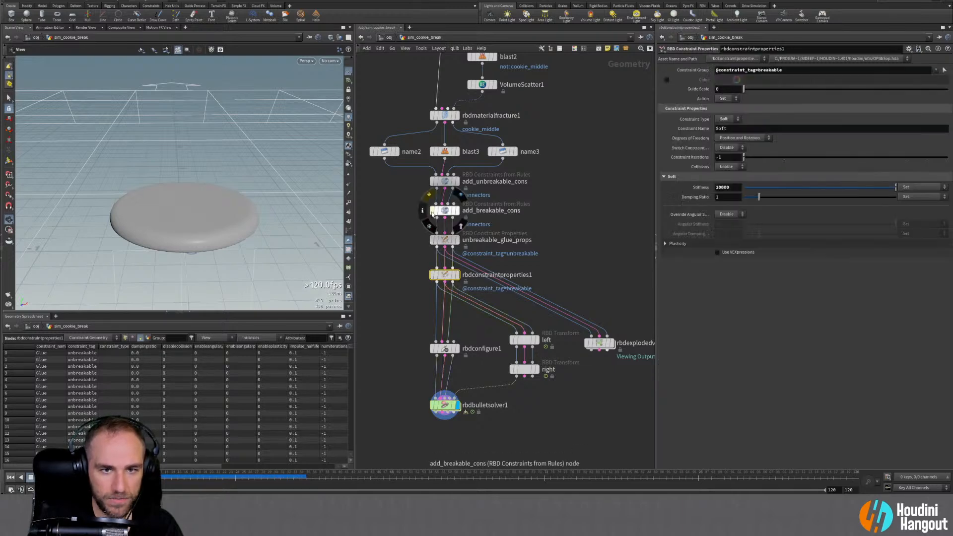
pyautogui.click(432, 274)
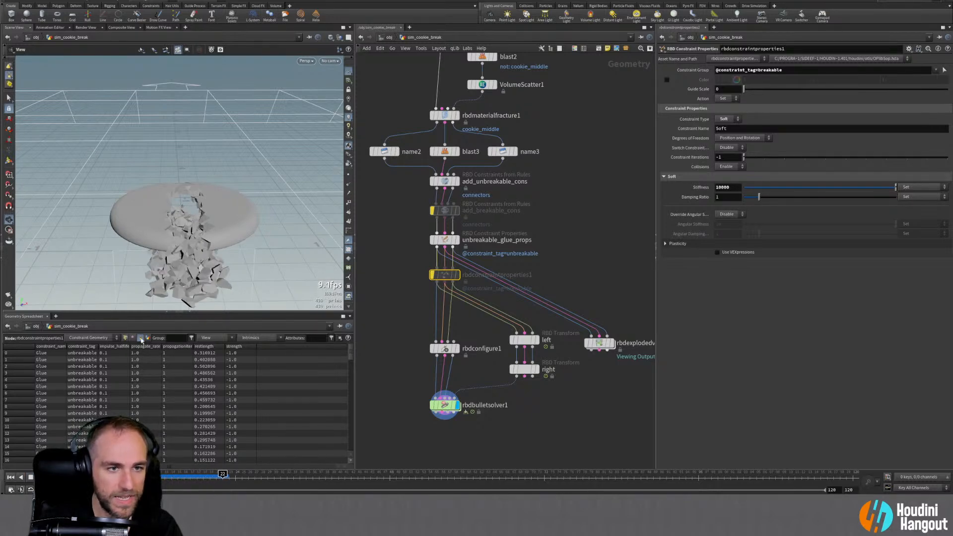
pyautogui.click(10, 478)
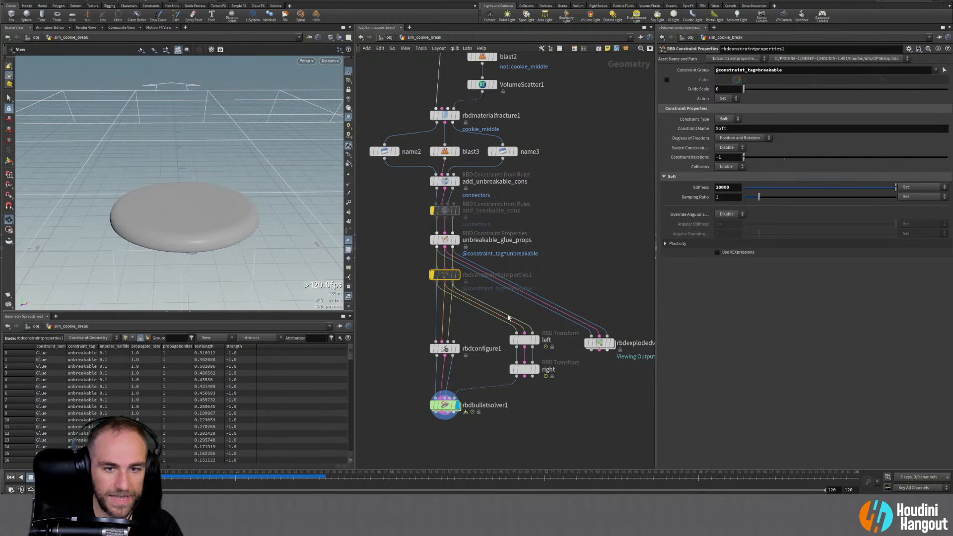
# Turn off Transform Constraints on both the left and right RBD Transform nodes
pyautogui.click(536, 370)
pyautogui.click(526, 370)
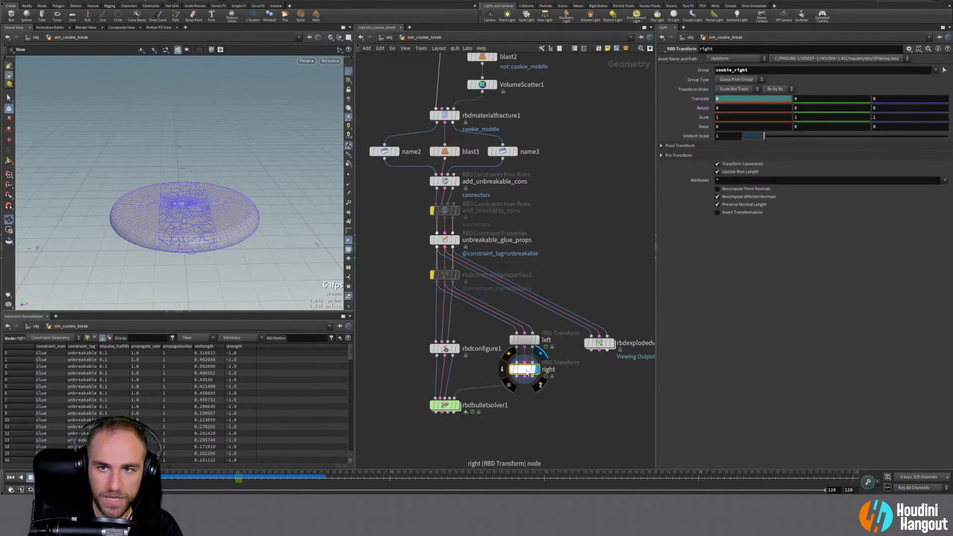
pyautogui.keyDown('shift'); pyautogui.click(524, 340); pyautogui.keyUp('shift')
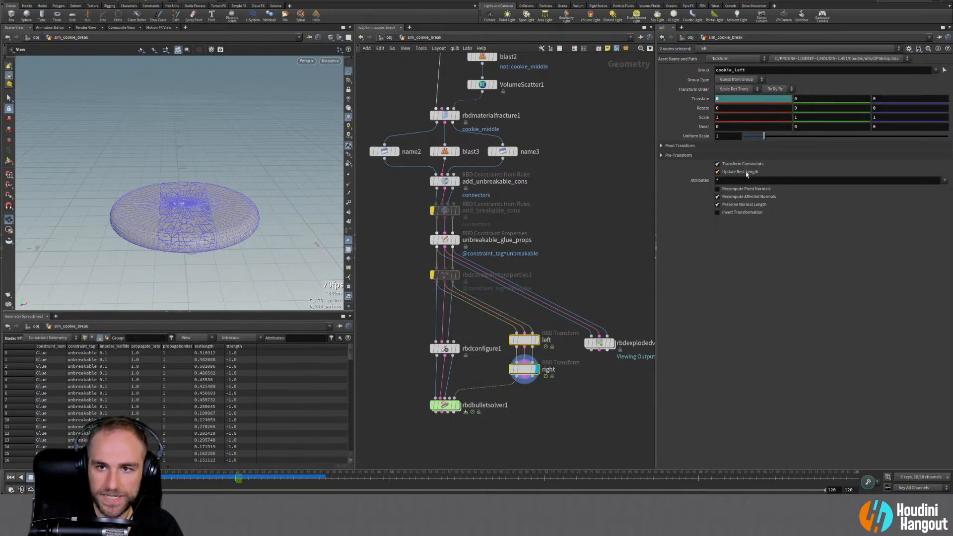
pyautogui.click(717, 164)
pyautogui.click(524, 371)
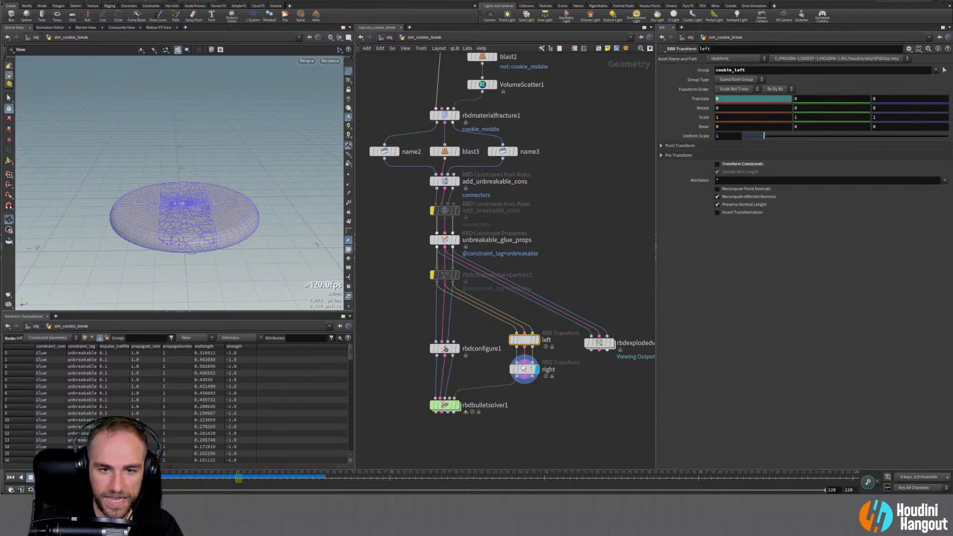
# Display rbdbulletsolver1, reset its simulation, and set its cache memory to 48000 MB
pyautogui.click(457, 405)
pyautogui.click(444, 405)
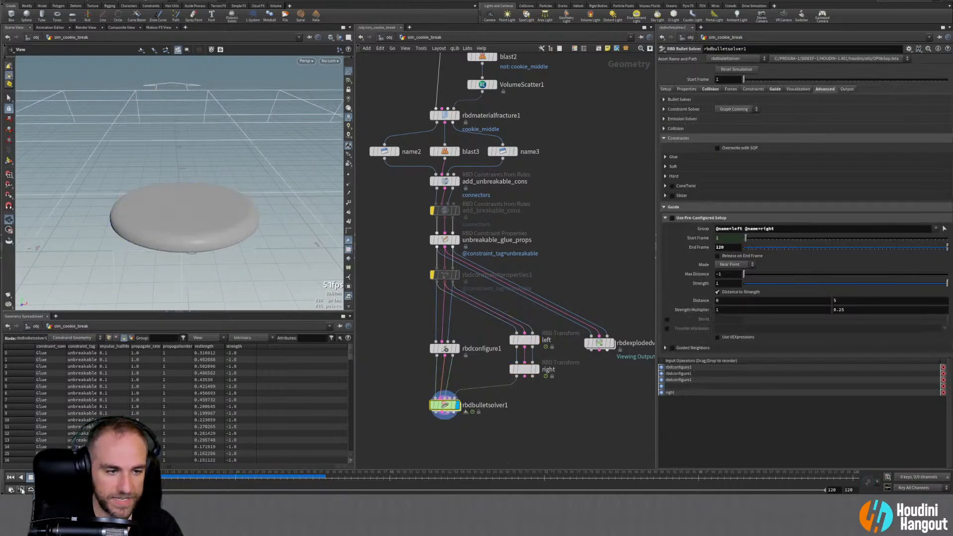
pyautogui.click(728, 71)
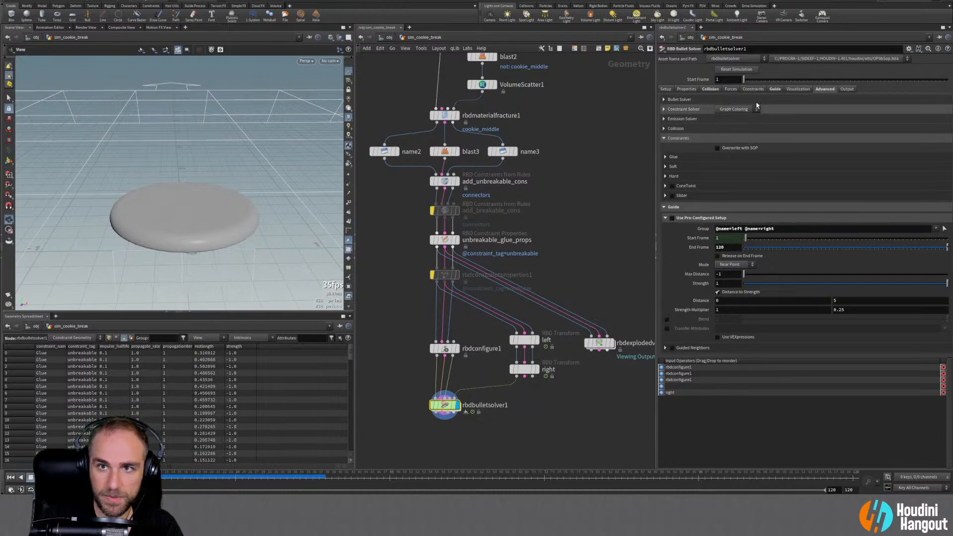
pyautogui.click(666, 90)
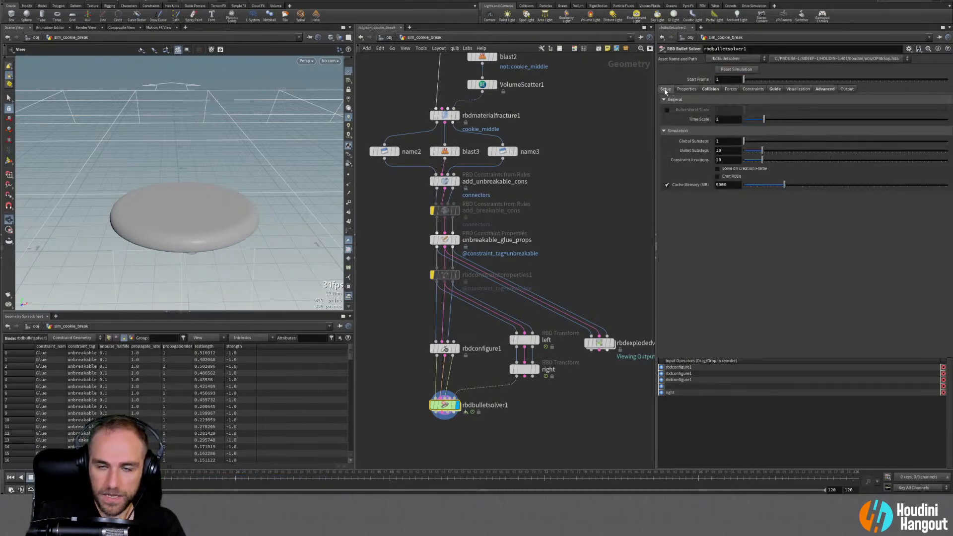
pyautogui.write('48000')
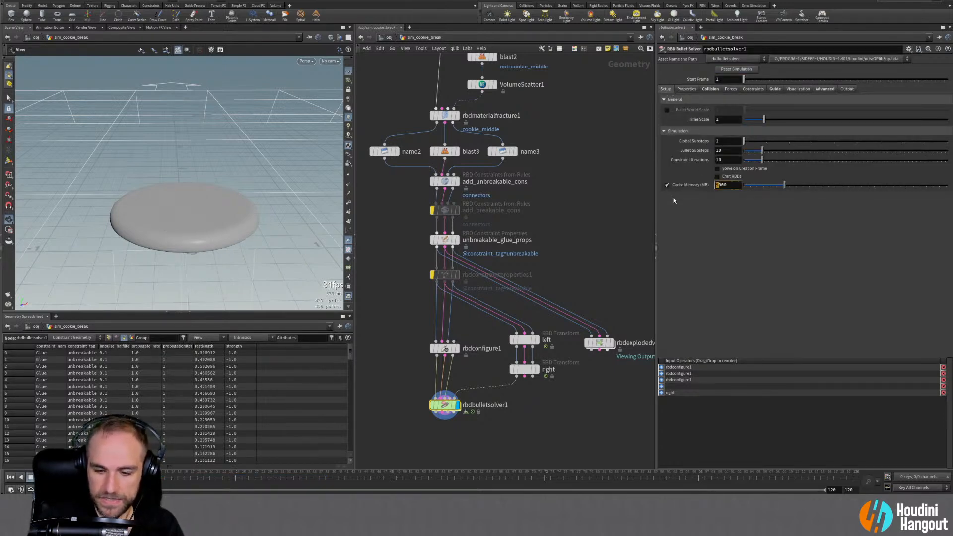
pyautogui.press('Return')
# Enable the Force Threshold for the Soft and Hard constraints in rbdbulletsolver1 and set it to 500
pyautogui.click(687, 89)
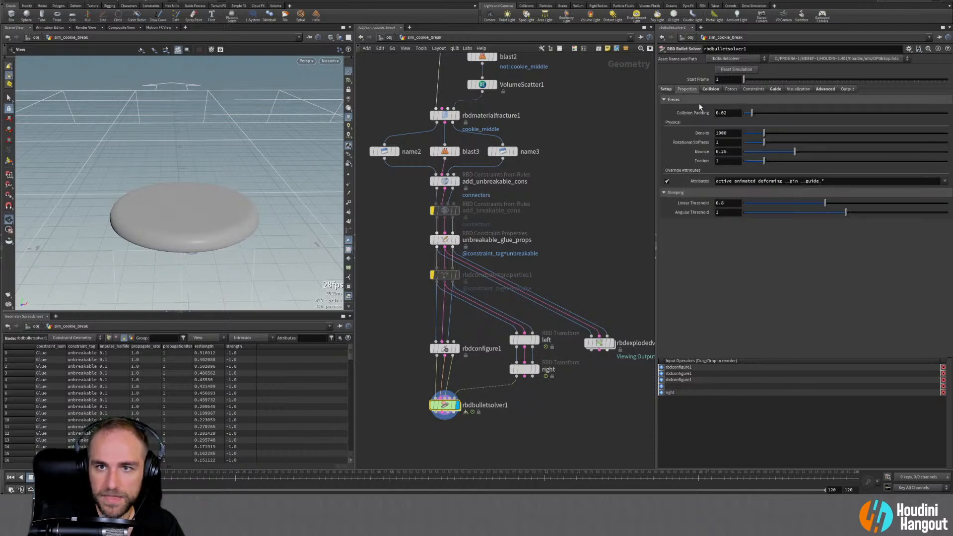
pyautogui.click(710, 89)
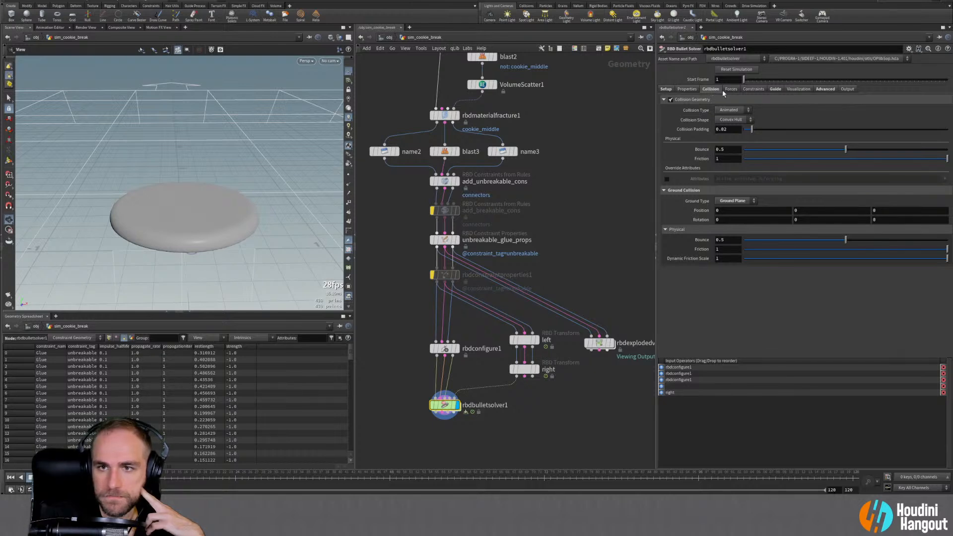
pyautogui.click(730, 89)
pyautogui.click(754, 90)
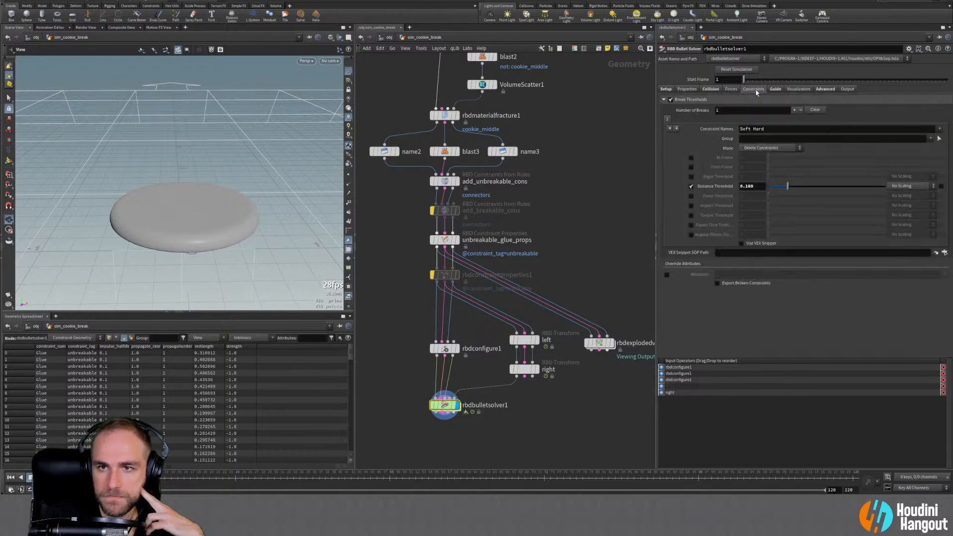
pyautogui.click(691, 196)
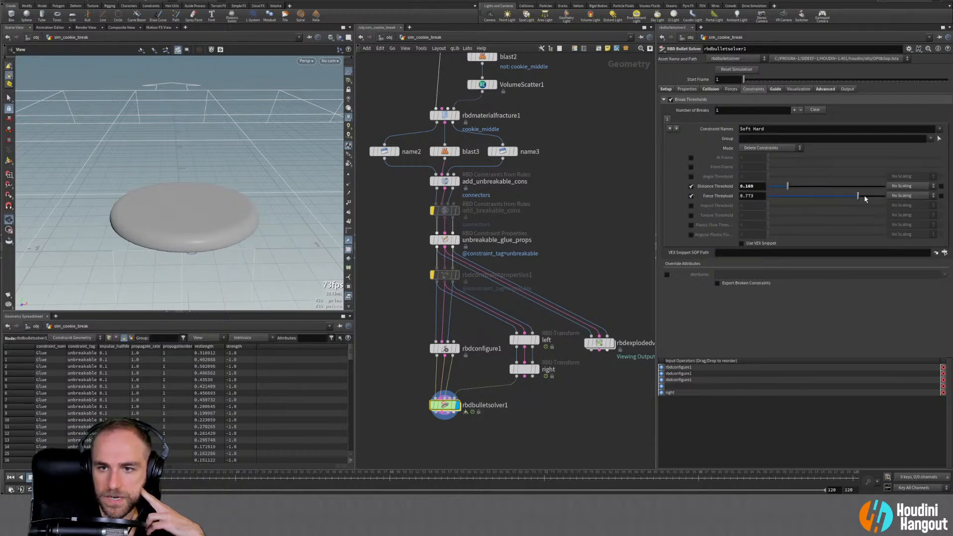
pyautogui.moveTo(865, 199); pyautogui.dragTo(874, 198)
pyautogui.doubleClick(759, 195)
pyautogui.write('500')
pyautogui.press('Return')
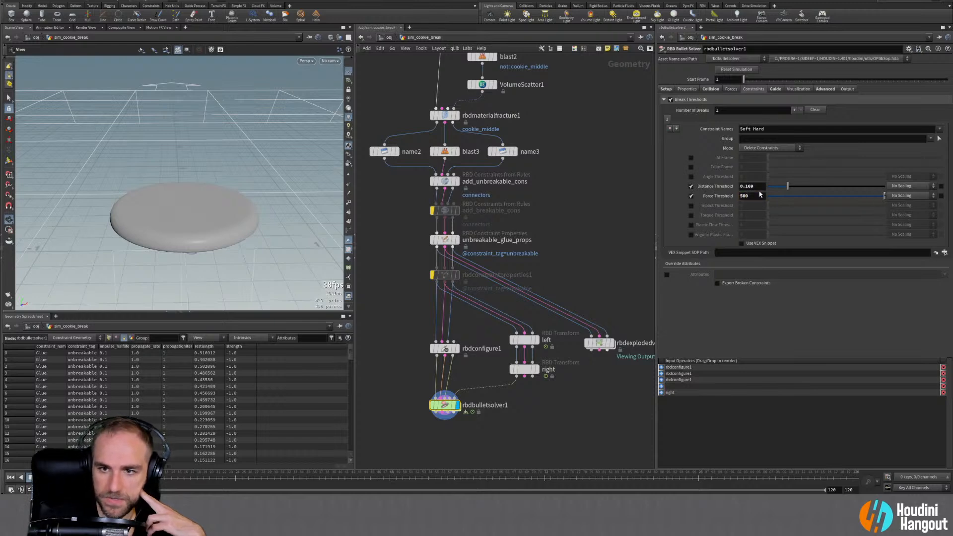
# Turn on Show Guided (Blue) in the guide visualization of rbdbulletsolver1
pyautogui.click(775, 90)
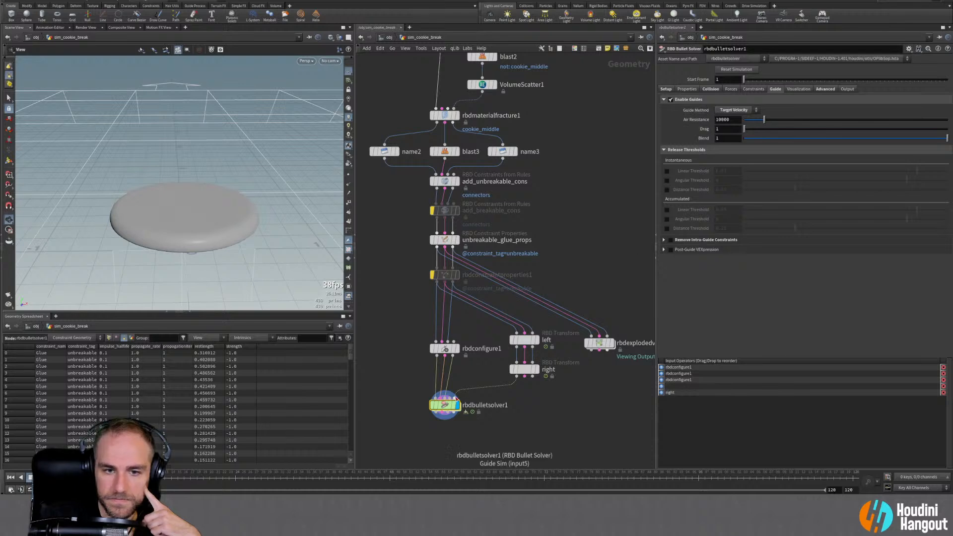
pyautogui.click(799, 89)
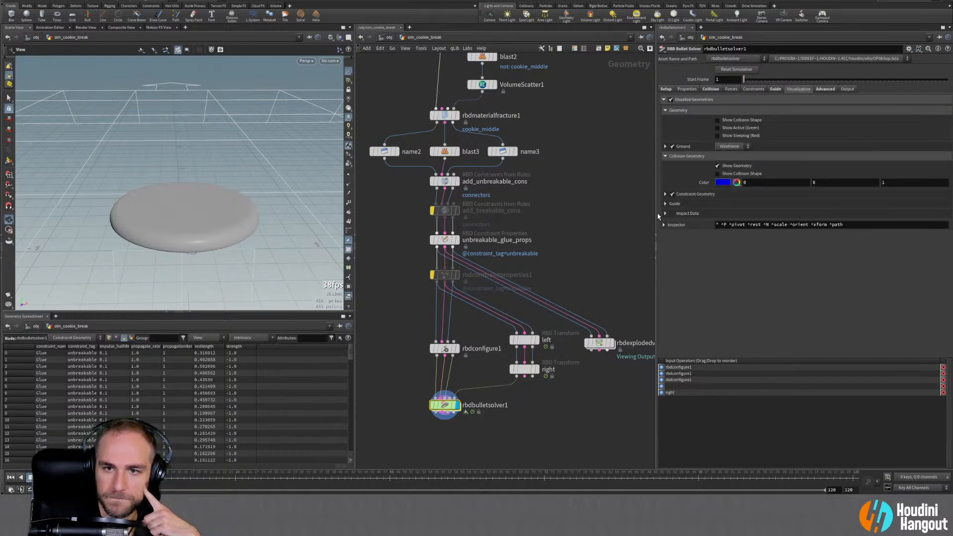
pyautogui.click(666, 203)
pyautogui.click(718, 214)
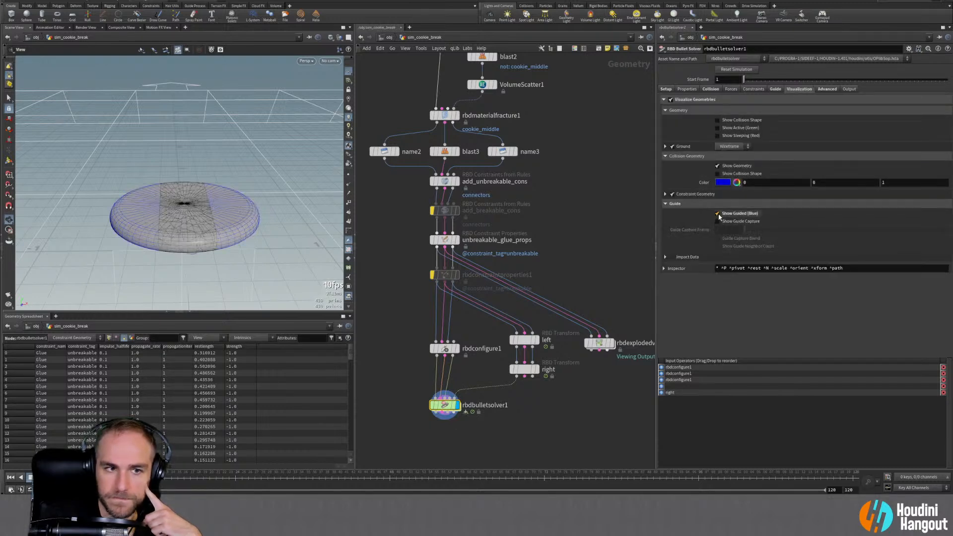
pyautogui.click(719, 217)
pyautogui.click(719, 217)
# Compare the Show Guide Capture and Show Guided displays in the viewport, and run the simulation along the timeline
pyautogui.click(717, 222)
pyautogui.click(718, 222)
pyautogui.click(718, 222)
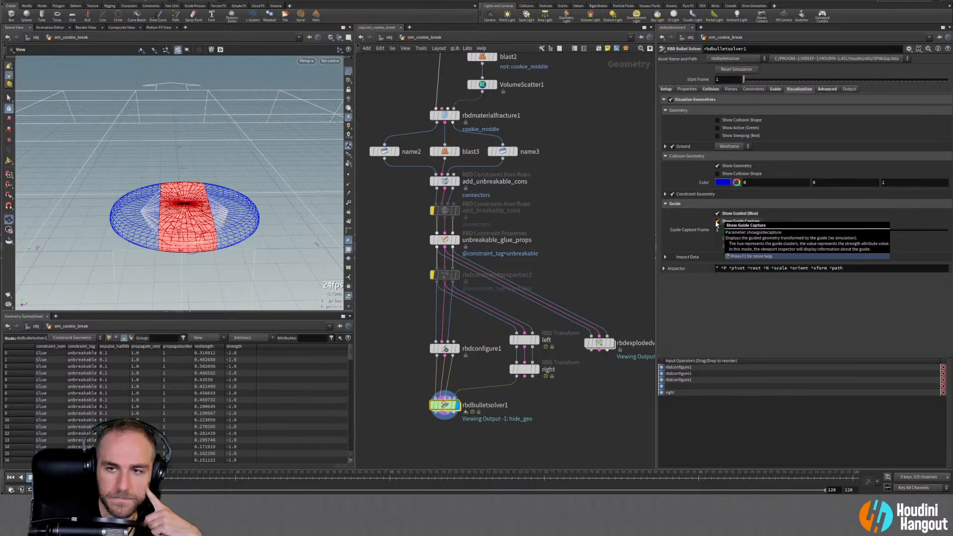
pyautogui.click(716, 222)
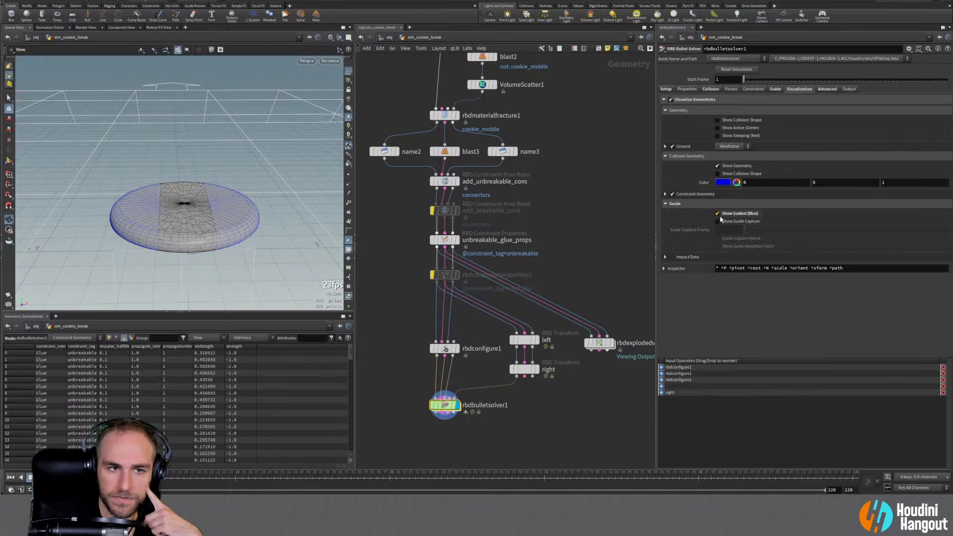
pyautogui.click(717, 214)
pyautogui.click(717, 214)
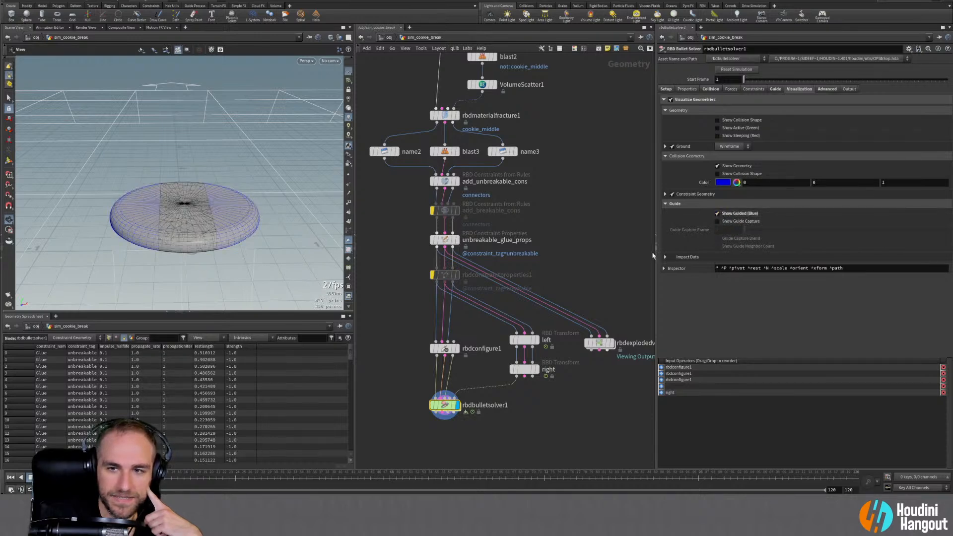
pyautogui.moveTo(90, 474)
pyautogui.mouseDown()
pyautogui.moveTo(319, 473)
pyautogui.moveTo(82, 474)
pyautogui.mouseUp()
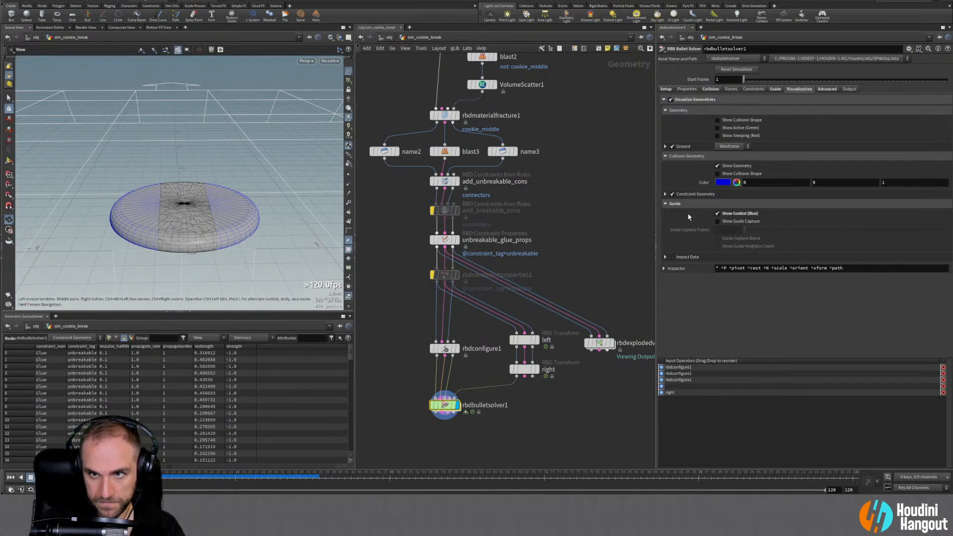
# Try simulating with the solver's Use Pre-Configured Setup guide option enabled, inspecting the broken middle pieces up close
pyautogui.click(828, 89)
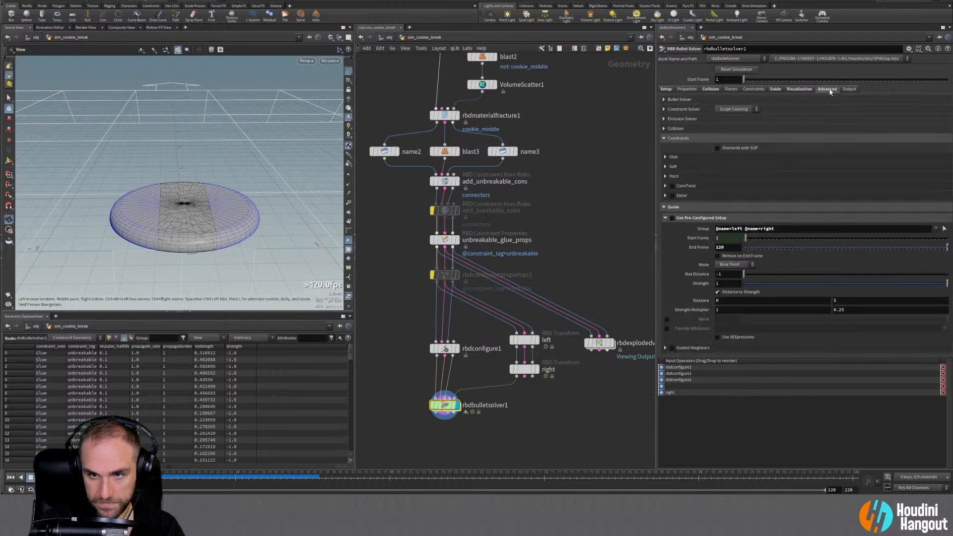
pyautogui.click(673, 219)
pyautogui.click(30, 477)
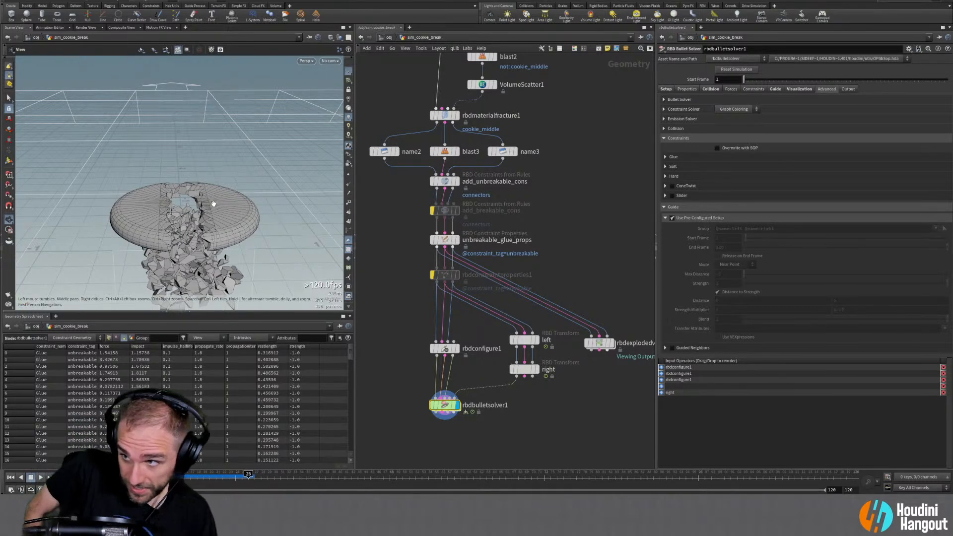
pyautogui.moveTo(214, 204); pyautogui.dragTo(210, 228, button='right')
pyautogui.moveTo(210, 228); pyautogui.dragTo(211, 193, button='middle')
pyautogui.moveTo(210, 194); pyautogui.dragTo(212, 223)
pyautogui.moveTo(212, 223); pyautogui.dragTo(213, 241, button='right')
pyautogui.moveTo(214, 240); pyautogui.dragTo(171, 162)
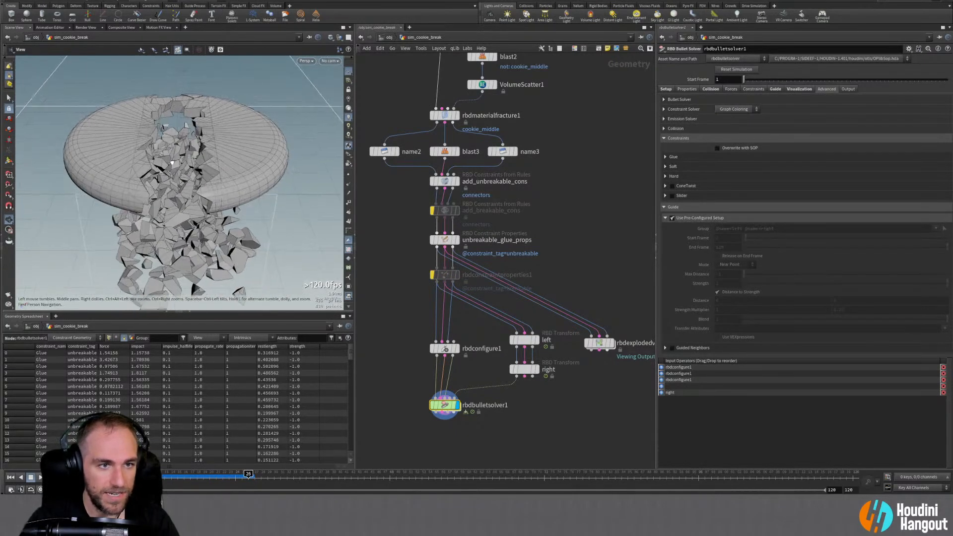
pyautogui.click(10, 477)
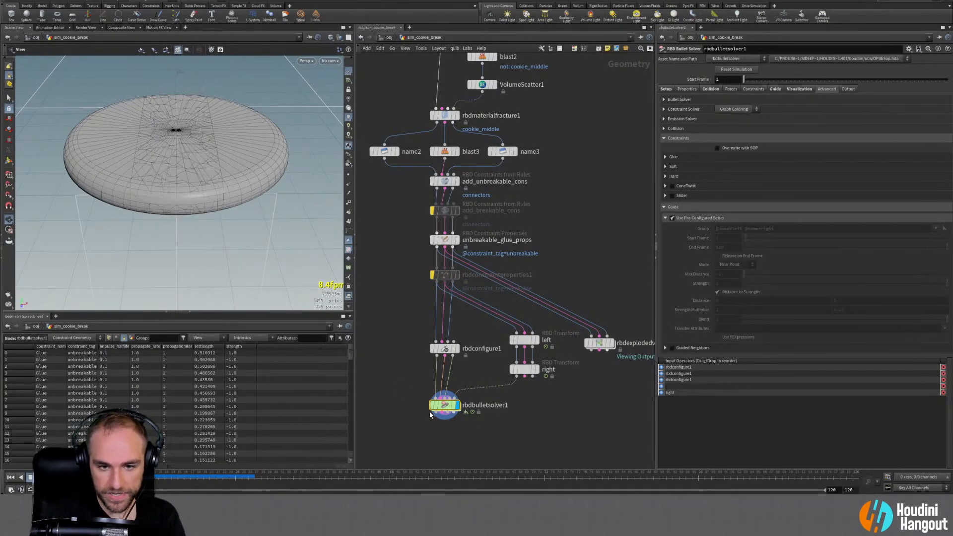
pyautogui.moveTo(445, 404)
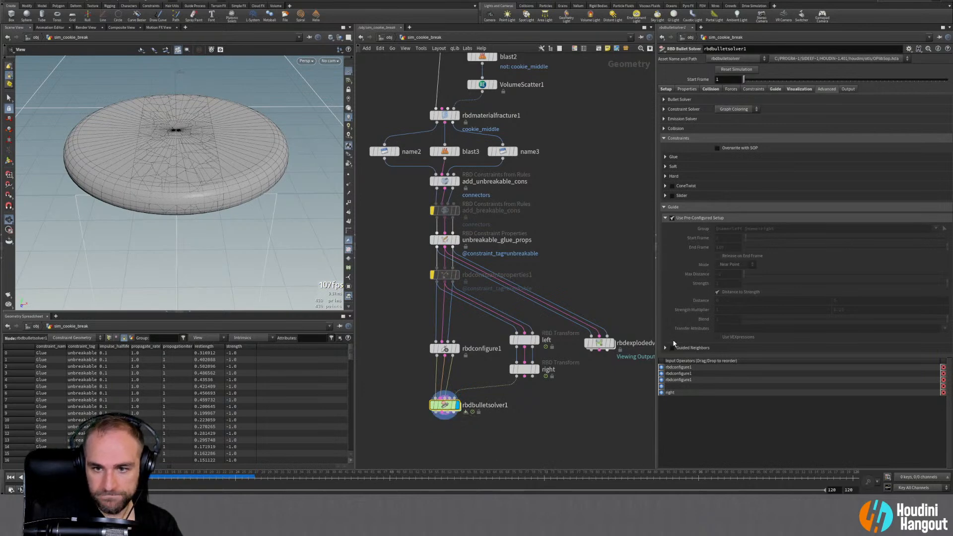
pyautogui.click(671, 218)
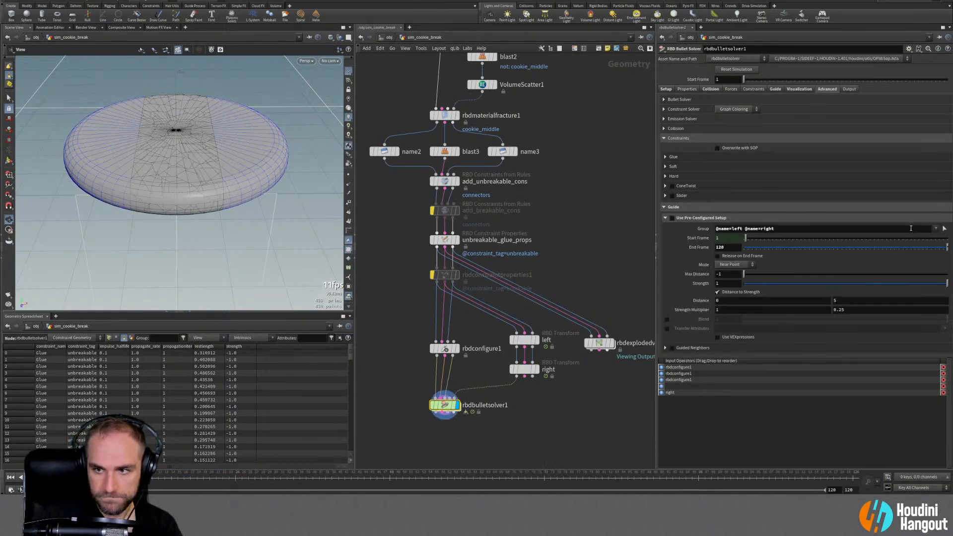
# Set the solver's guide group to the left and right cookie sections by picking them in the viewport
pyautogui.click(936, 229)
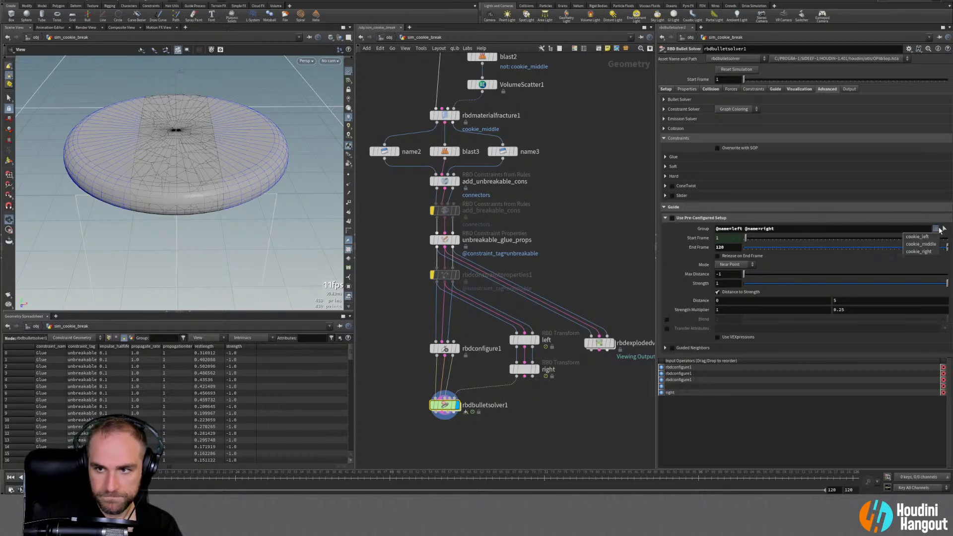
pyautogui.click(944, 229)
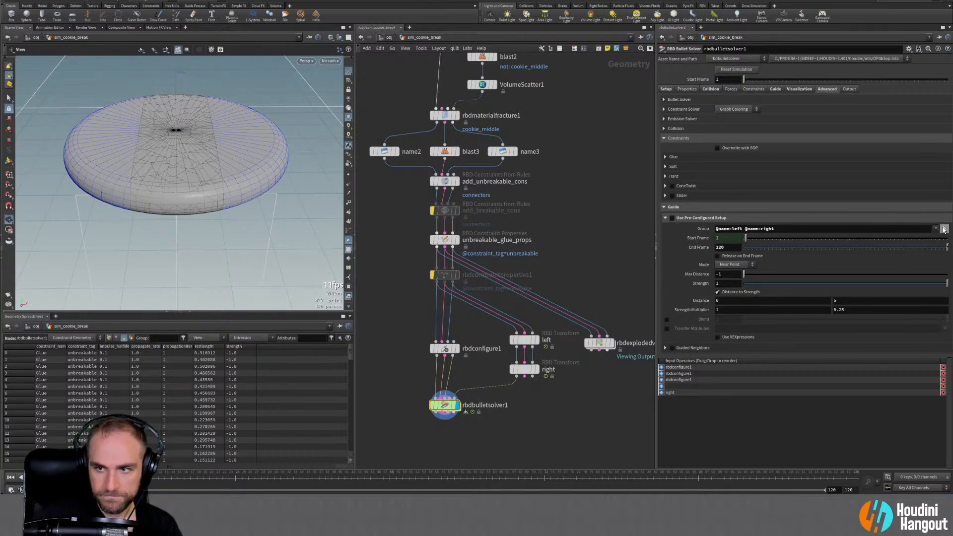
pyautogui.click(240, 156)
pyautogui.keyDown('shift'); pyautogui.click(76, 166); pyautogui.keyUp('shift')
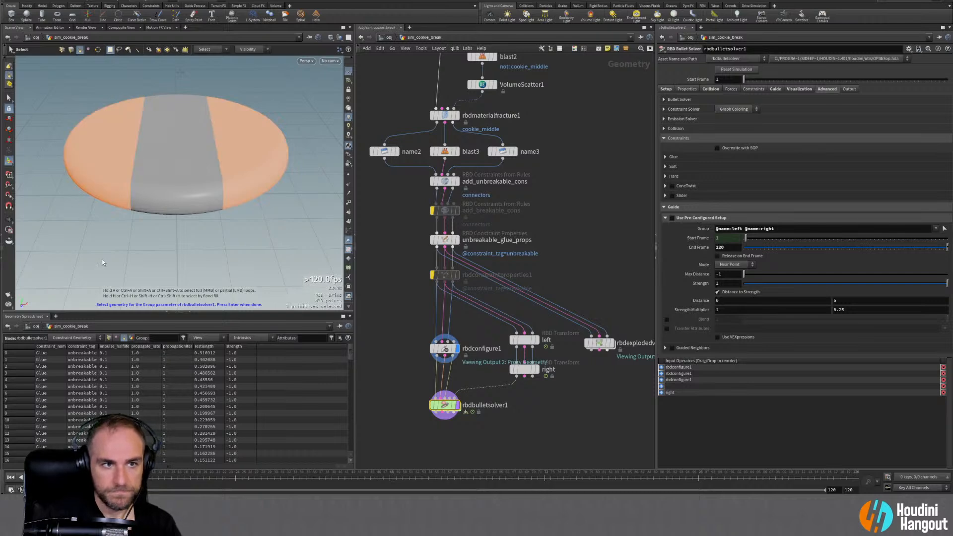
pyautogui.press('Return')
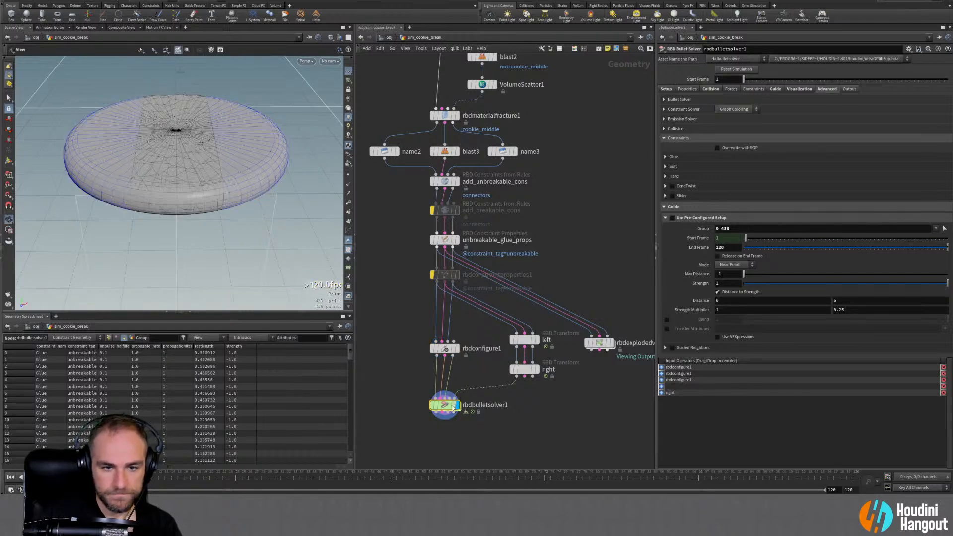
# Check the right transform's motion along the timeline, and simulate rbdbulletsolver1 with the picked guide group before returning to the first frame
pyautogui.click(537, 371)
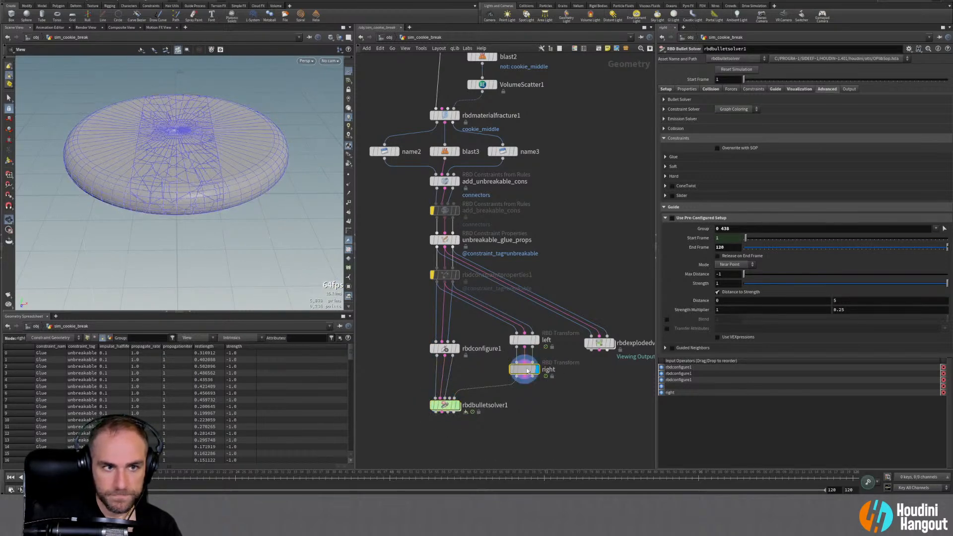
pyautogui.click(524, 370)
pyautogui.moveTo(90, 478)
pyautogui.mouseDown()
pyautogui.moveTo(238, 478)
pyautogui.moveTo(93, 478)
pyautogui.mouseUp()
pyautogui.click(457, 405)
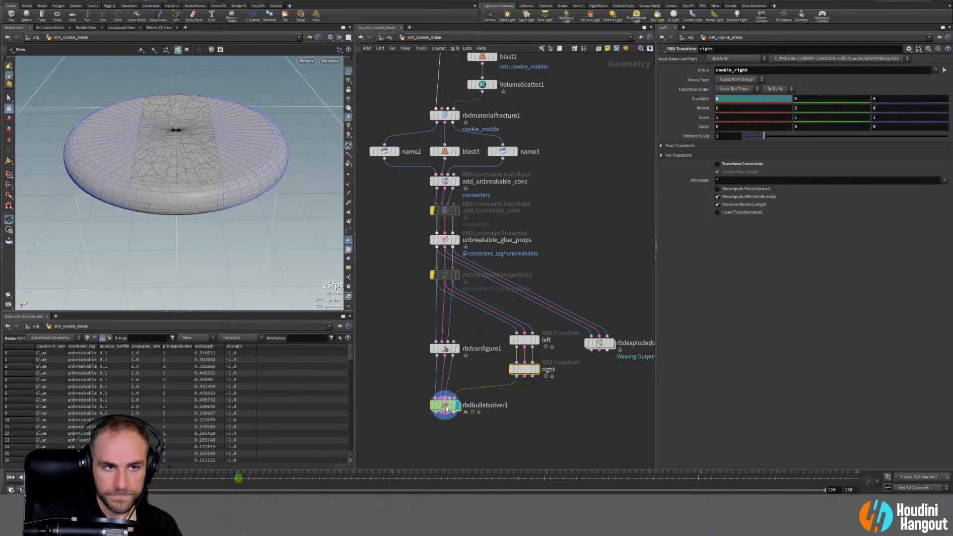
pyautogui.click(445, 405)
pyautogui.moveTo(92, 478); pyautogui.dragTo(342, 489)
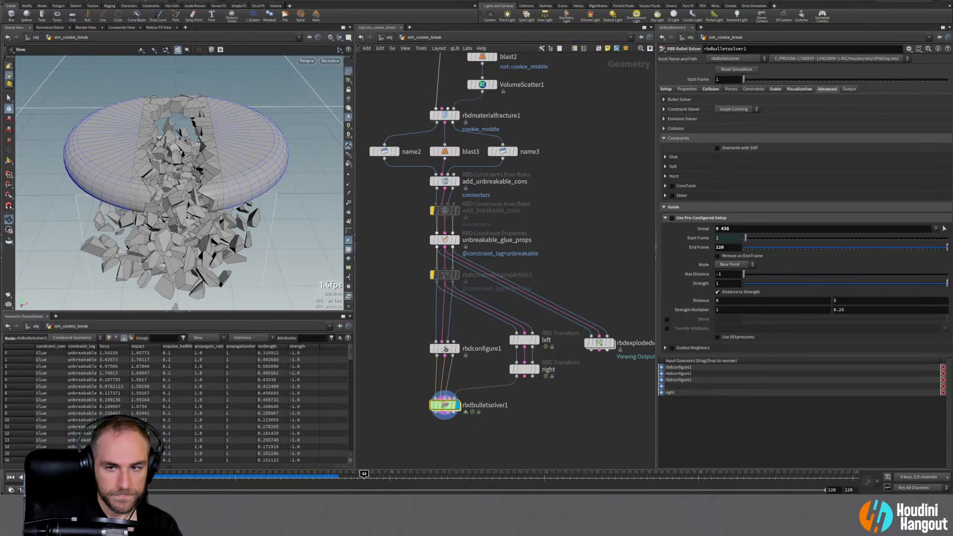
pyautogui.click(11, 476)
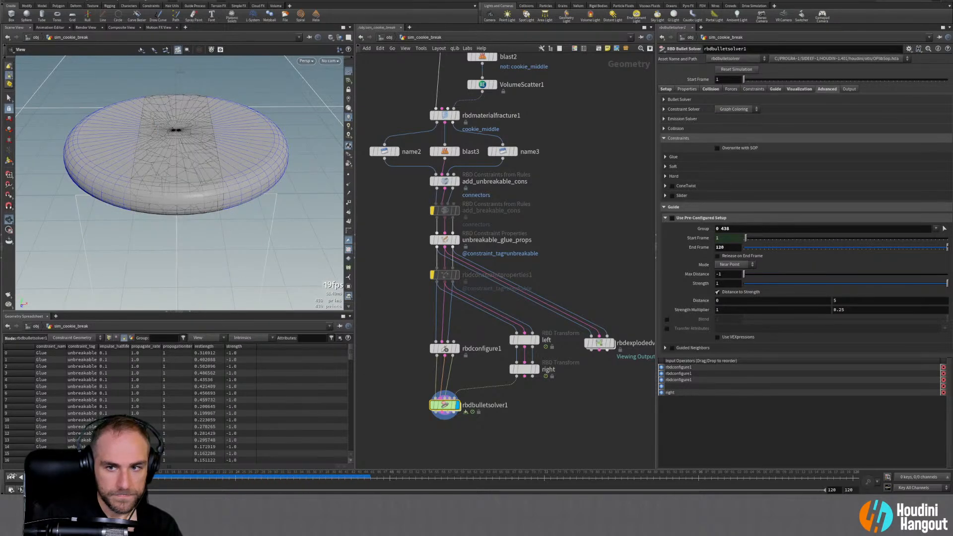
# Set the solver's Guide Method to Velocity, test the simulation, and reset it at the first frame
pyautogui.click(774, 89)
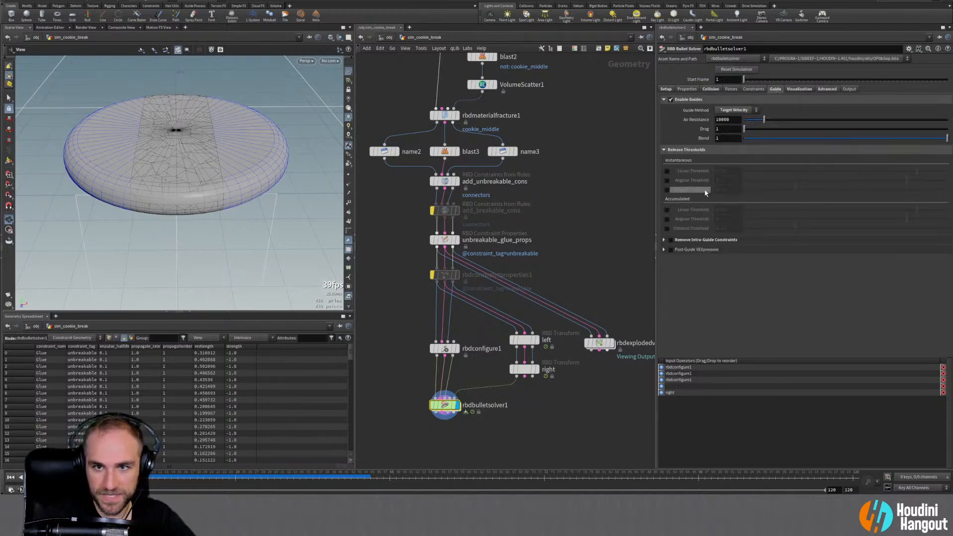
pyautogui.click(737, 110)
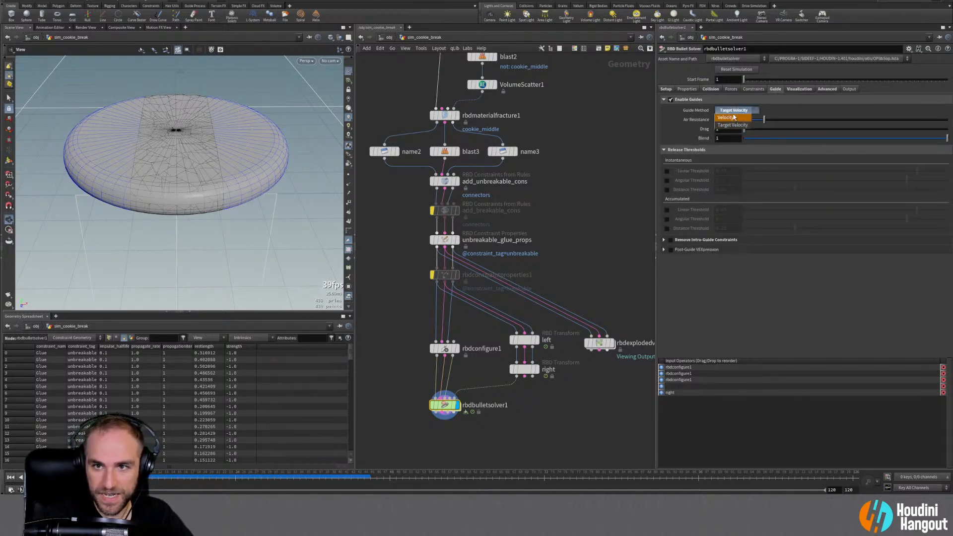
pyautogui.click(731, 112)
pyautogui.click(20, 477)
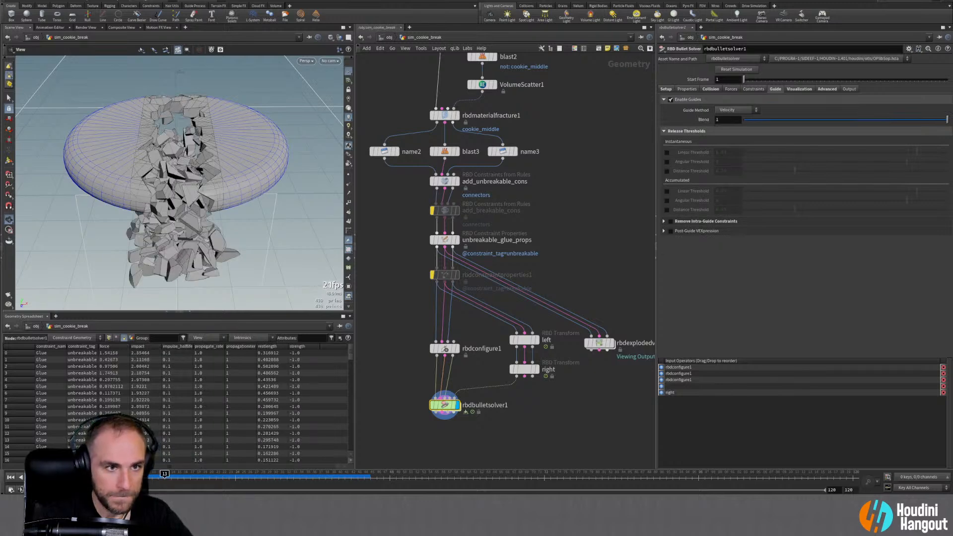
pyautogui.click(10, 477)
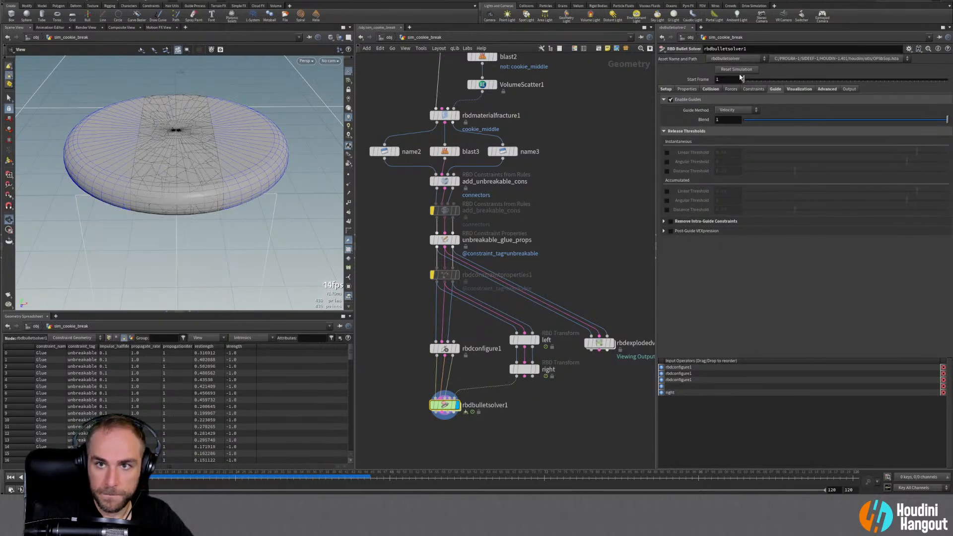
pyautogui.click(738, 69)
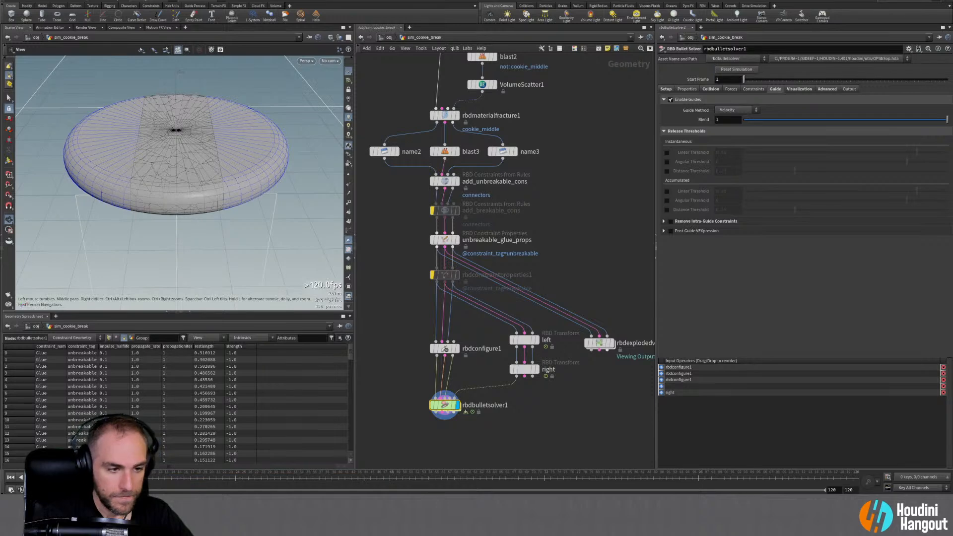
# Test the simulation with the current guide settings, return to the first frame, and review the solver's Setup, Properties and Collision settings
pyautogui.press('Up')
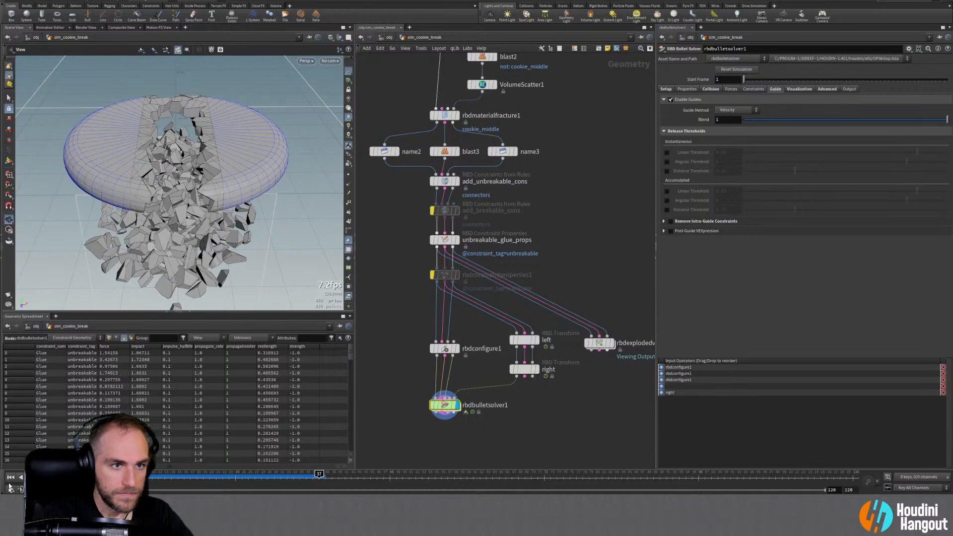
pyautogui.click(9, 477)
pyautogui.click(666, 89)
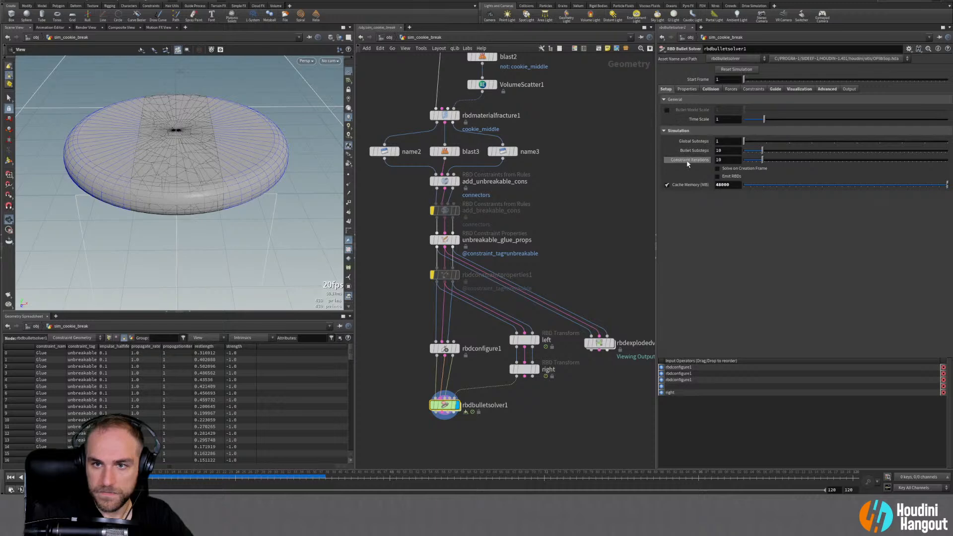
pyautogui.click(687, 89)
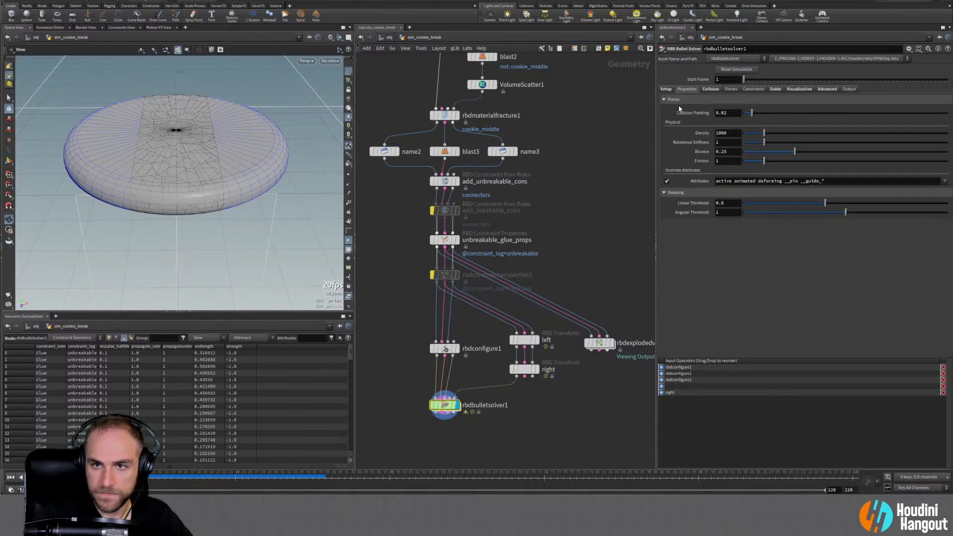
pyautogui.moveTo(691, 187)
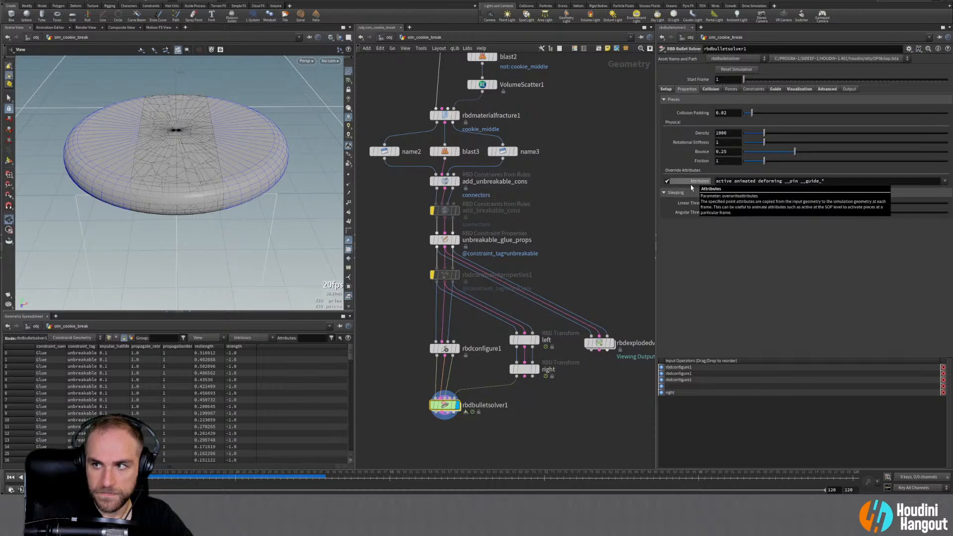
pyautogui.click(711, 89)
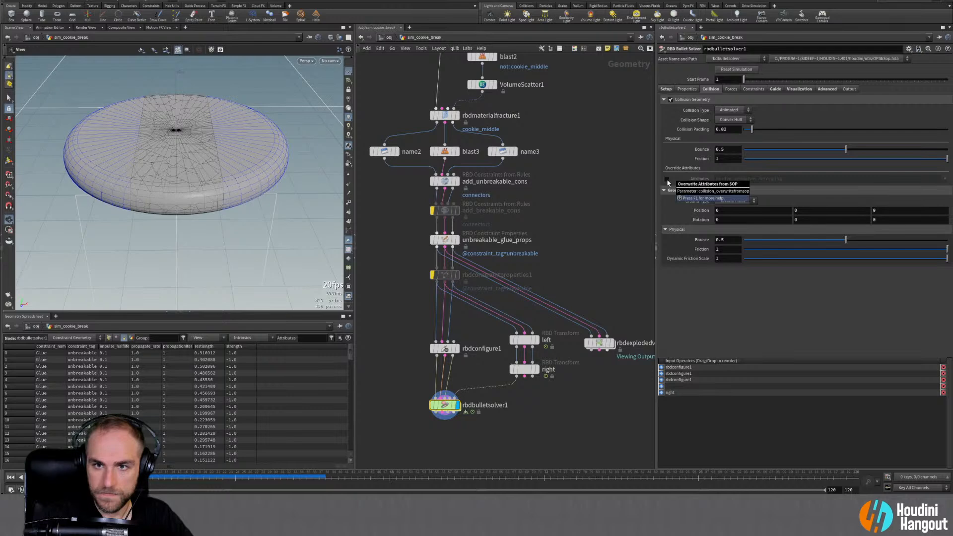
# Try simulating with the collision Override Attributes enabled on the solver, then reset to the first frame and disable the override
pyautogui.click(666, 179)
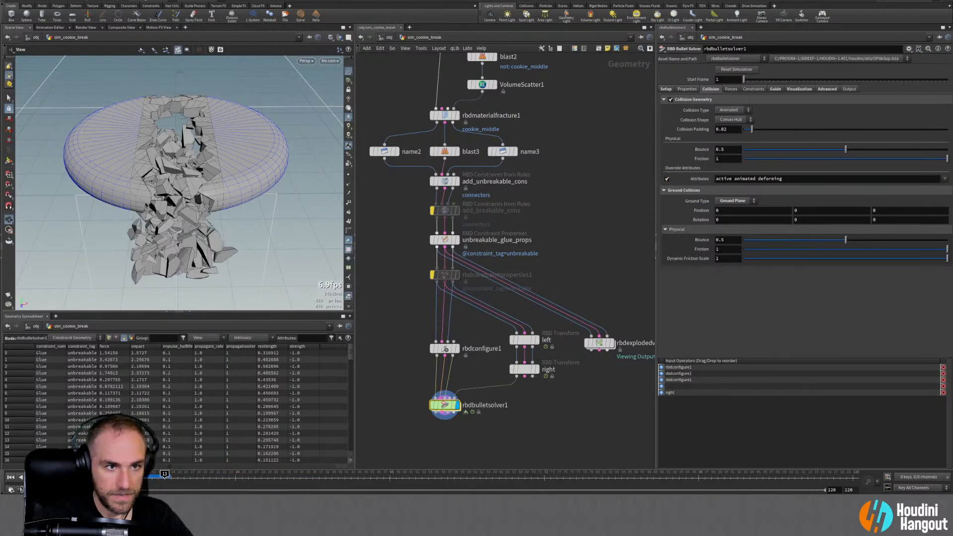
pyautogui.click(11, 478)
pyautogui.click(666, 179)
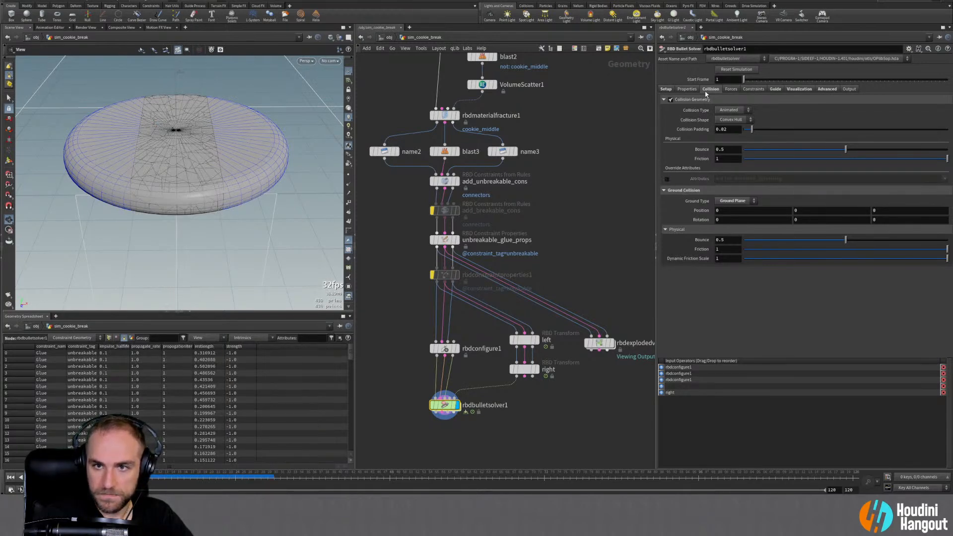
# Set the solver's Guide Method to Target Velocity, enable Remove Intra-Guide Constraints, and run the simulation
pyautogui.click(732, 89)
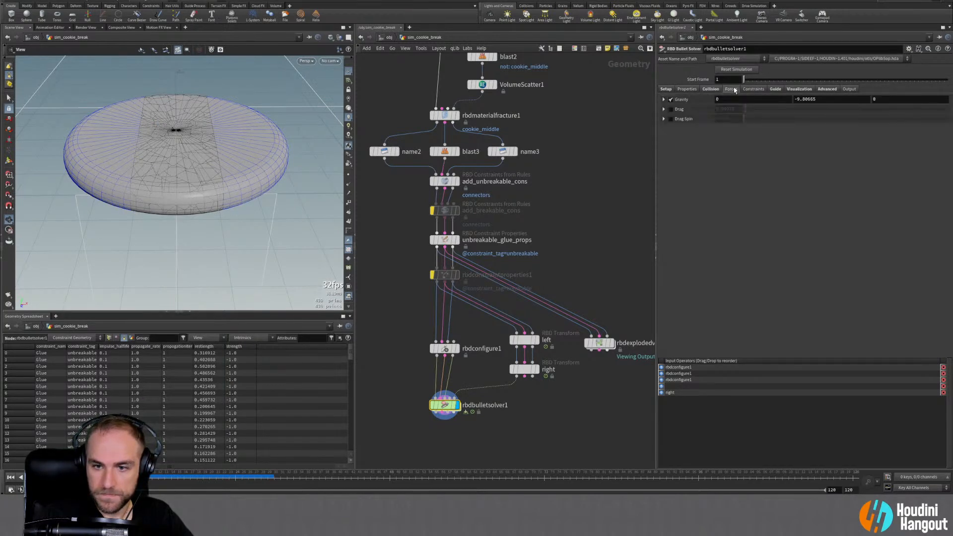
pyautogui.click(752, 89)
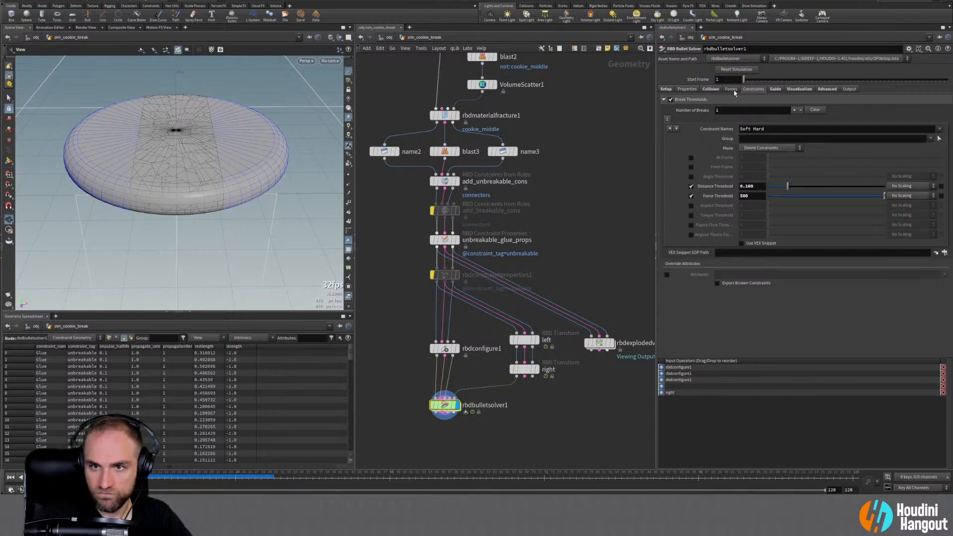
pyautogui.click(775, 90)
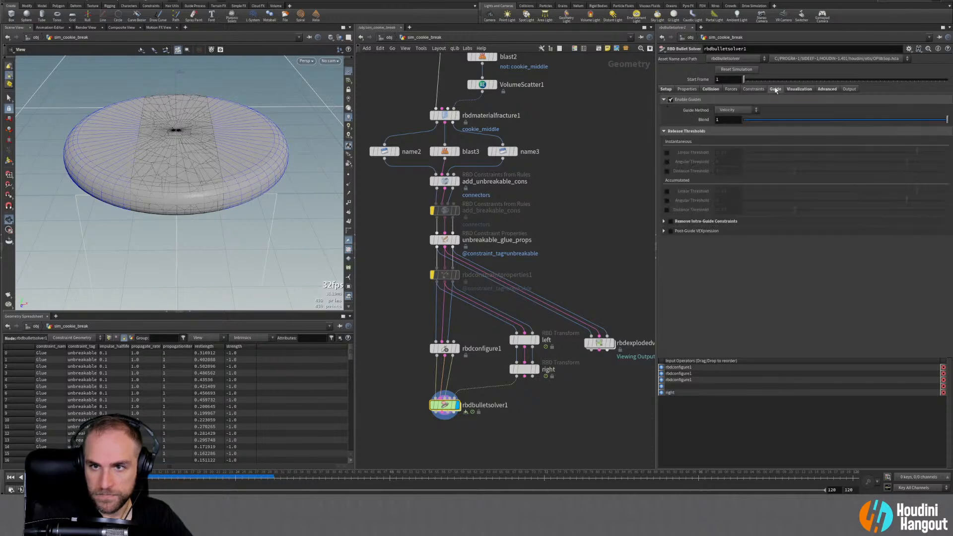
pyautogui.click(736, 110)
pyautogui.click(734, 126)
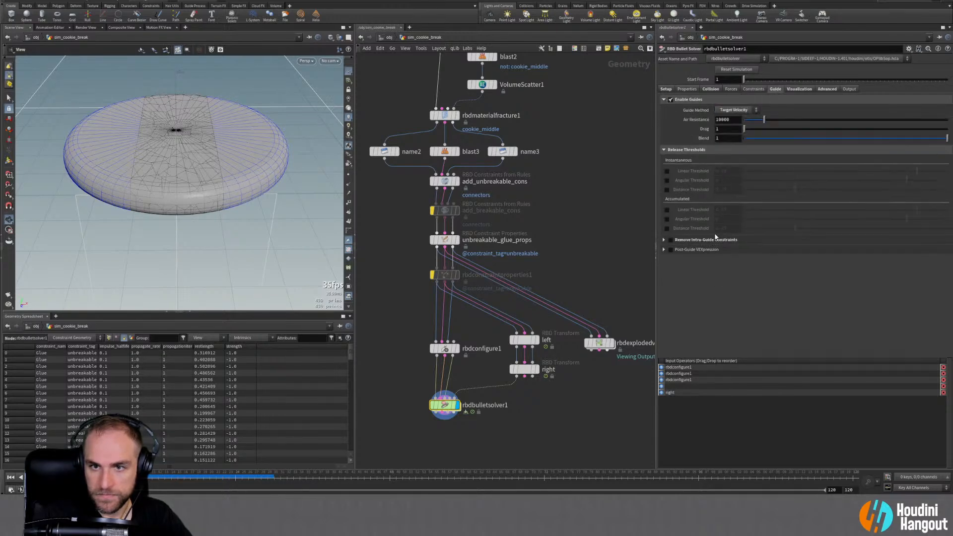
pyautogui.click(671, 239)
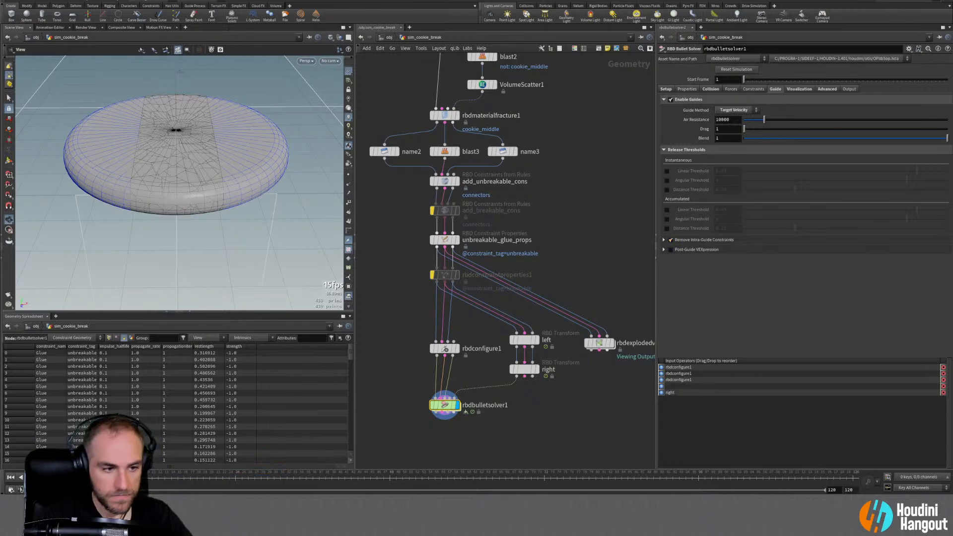
pyautogui.press('Up')
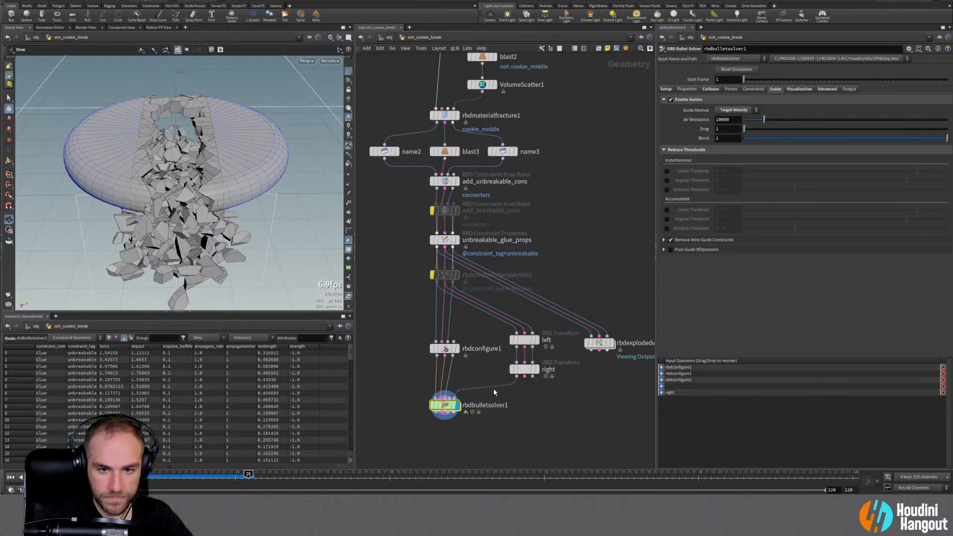
# Try feeding the right transform's proxy geometry output into the solver's guide input, re-simulating before returning to the first frame
pyautogui.click(532, 376)
pyautogui.moveTo(535, 383); pyautogui.dragTo(535, 382)
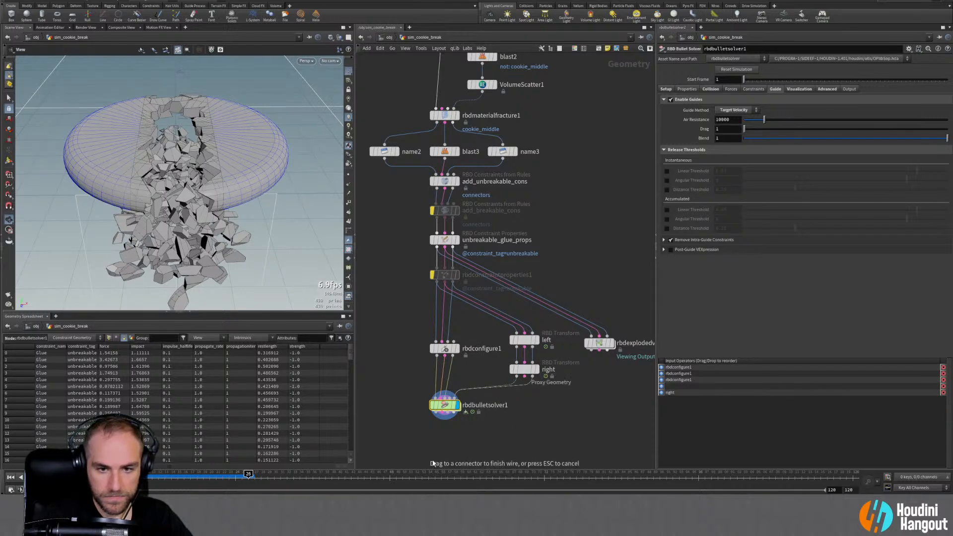
pyautogui.click(7, 478)
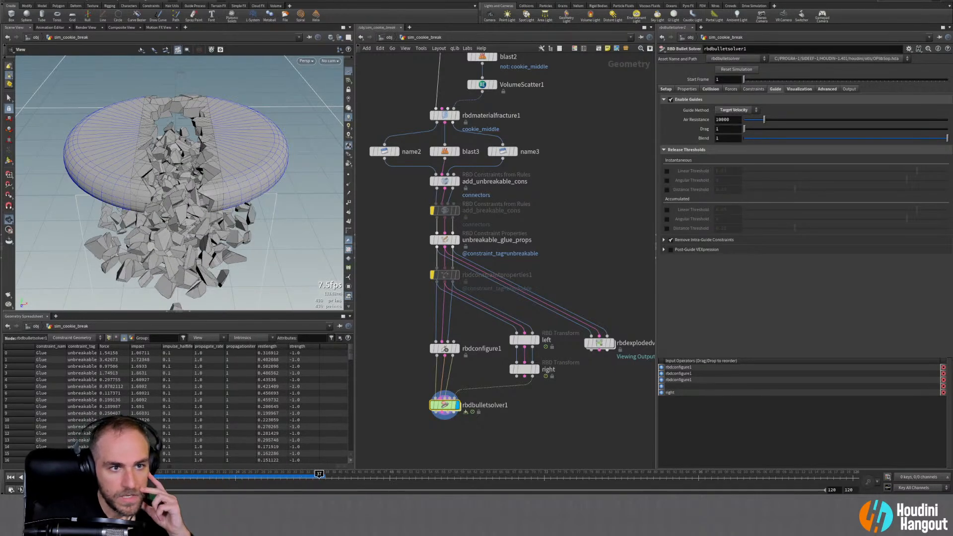
pyautogui.click(11, 477)
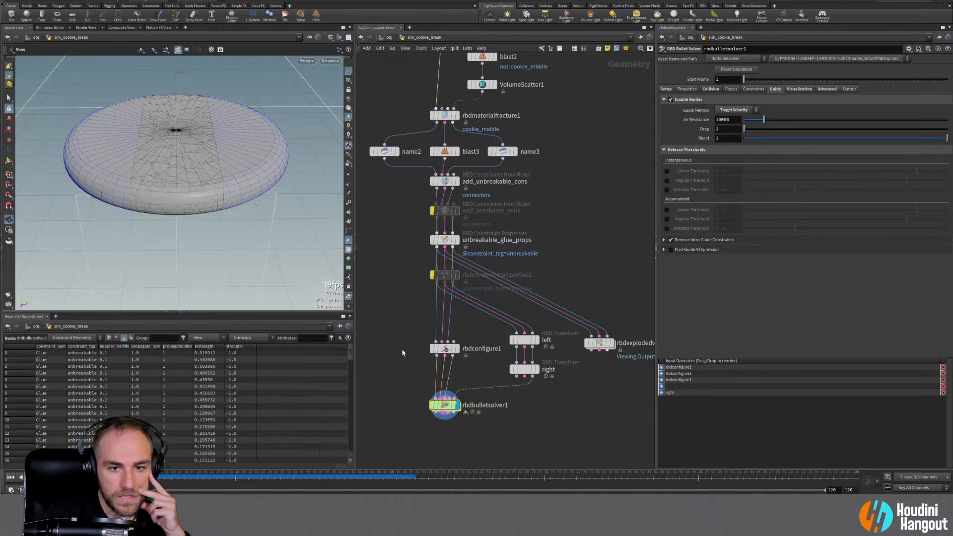
# Display rbdconfigure1, check its node info, and set Active to 1 for the cookie_left cookie_right group
pyautogui.click(455, 349)
pyautogui.click(445, 349)
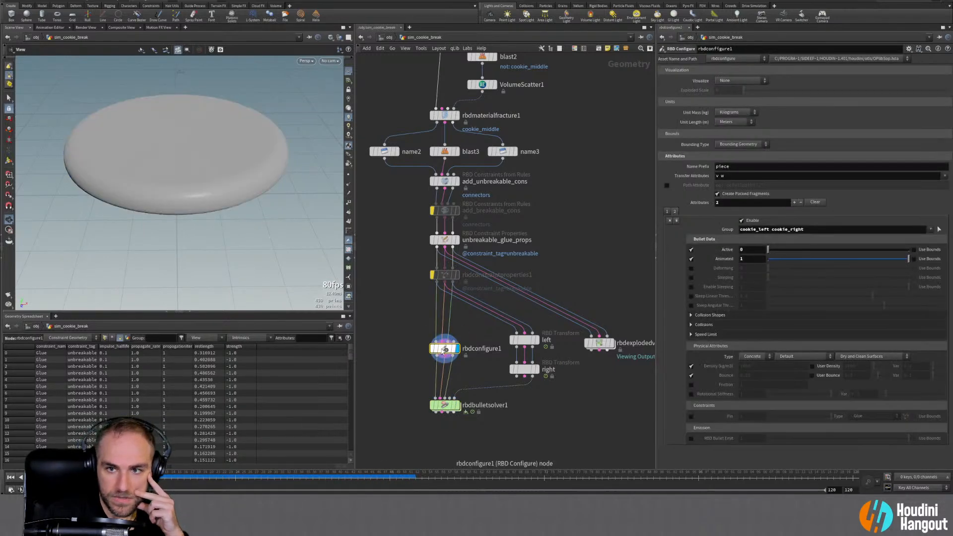
pyautogui.middleClick(443, 349)
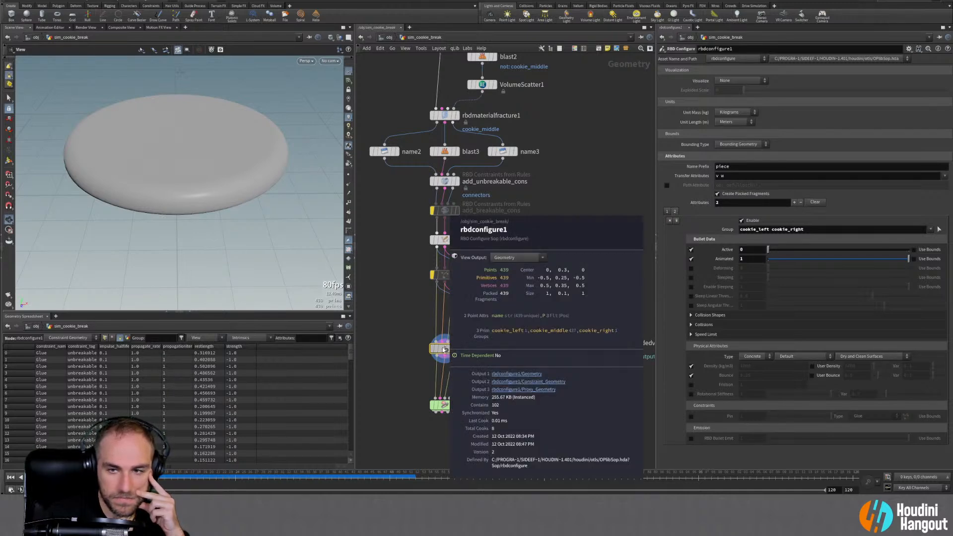
pyautogui.click(905, 251)
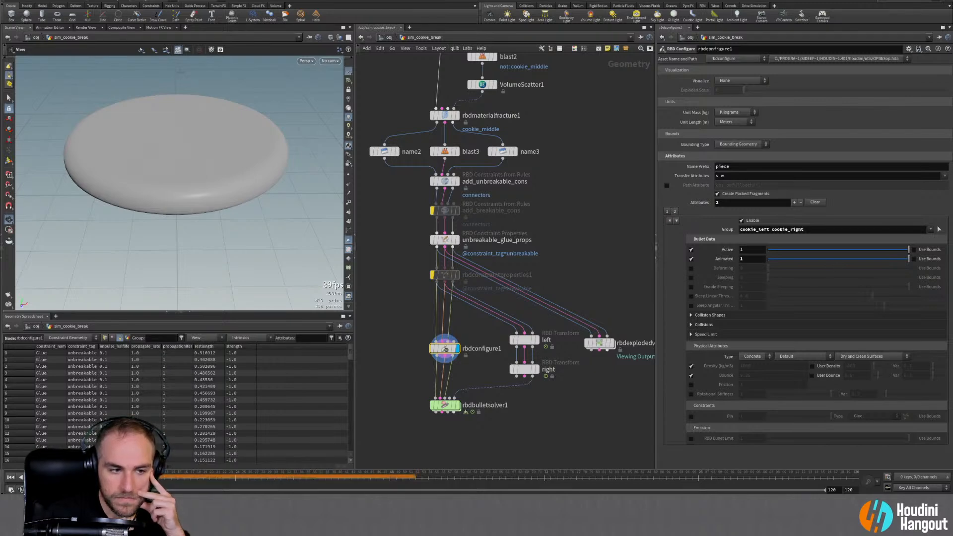
# Display rbdbulletsolver1 and simulate it from the first frame with the changed Active setting, returning to the start
pyautogui.click(8, 479)
pyautogui.click(31, 478)
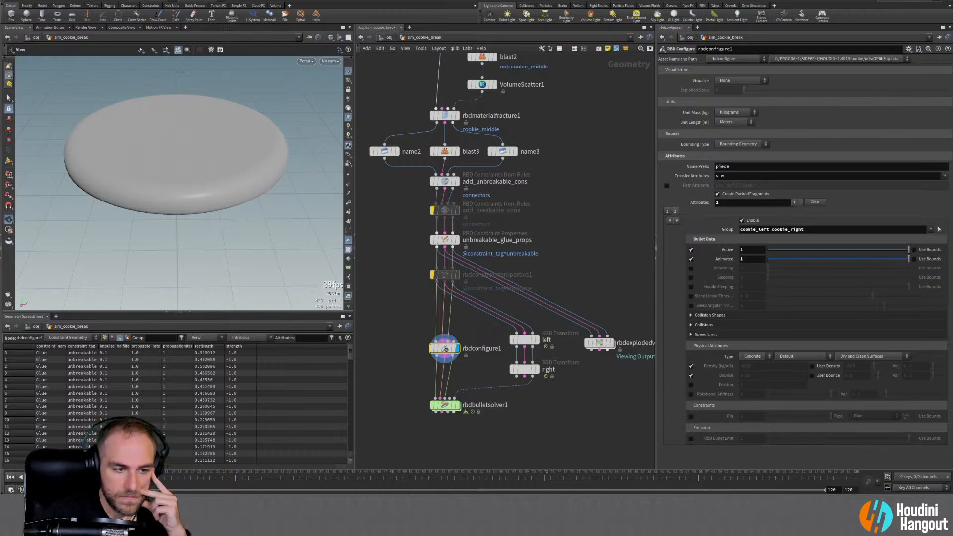
pyautogui.click(458, 405)
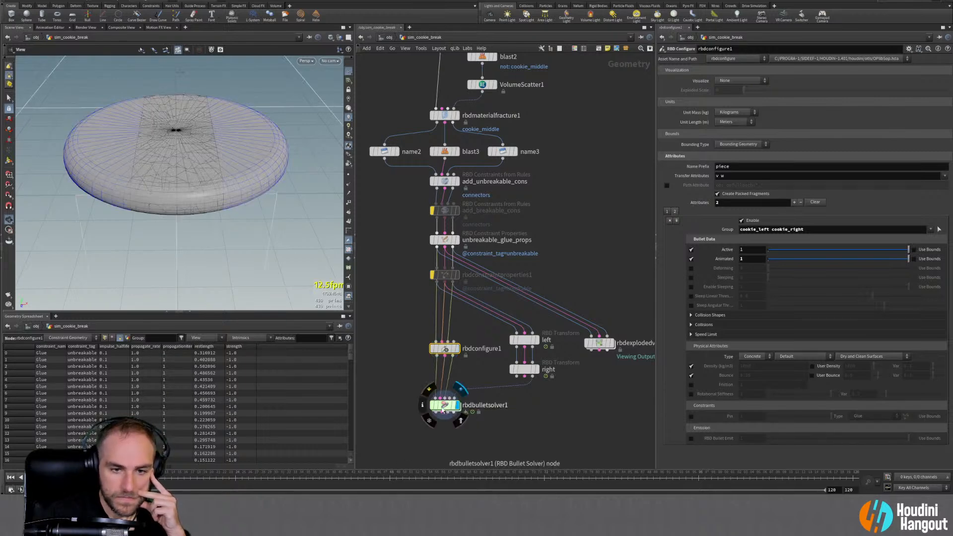
pyautogui.click(443, 406)
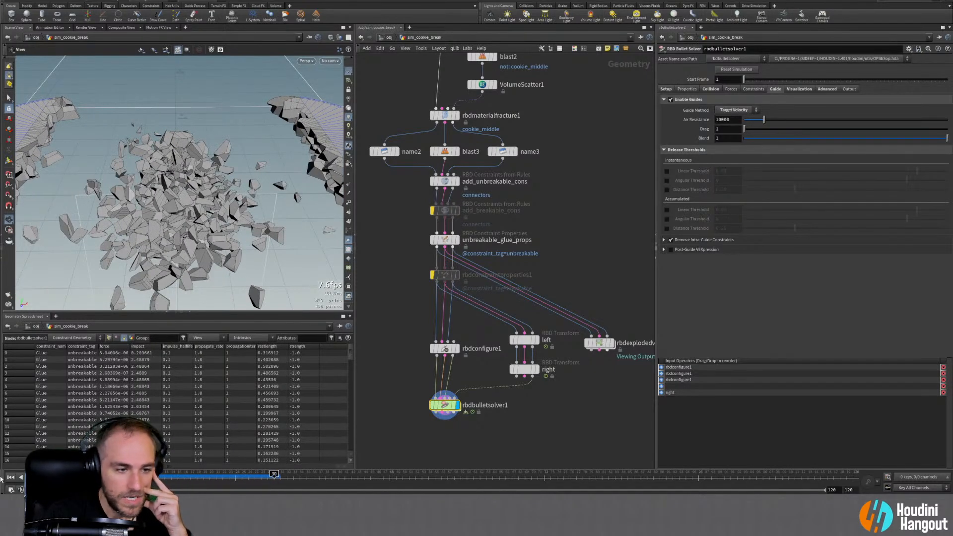
pyautogui.click(11, 477)
# Review the attribute sets in rbdconfigure1, and try to re-enable the bypassed add_breakable_cons node
pyautogui.click(445, 348)
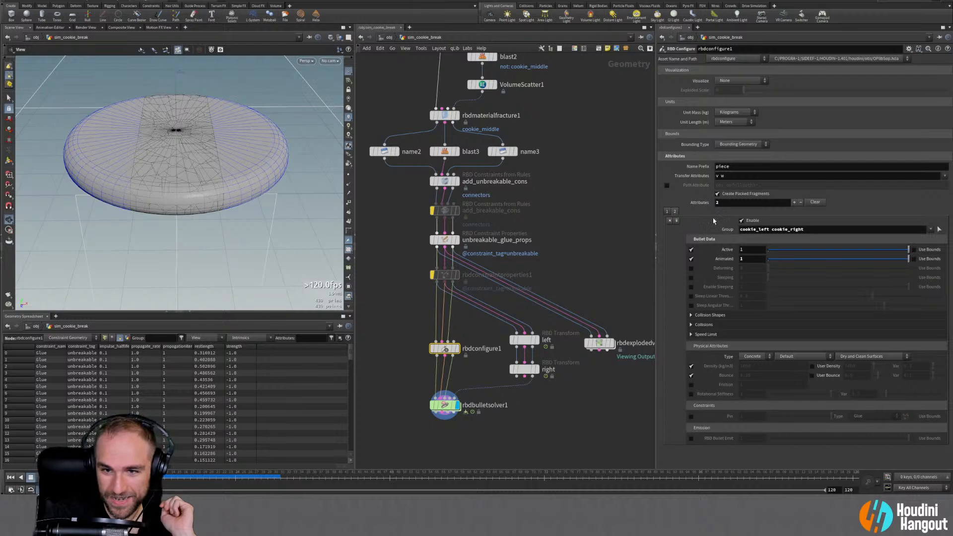
pyautogui.click(675, 212)
pyautogui.click(676, 212)
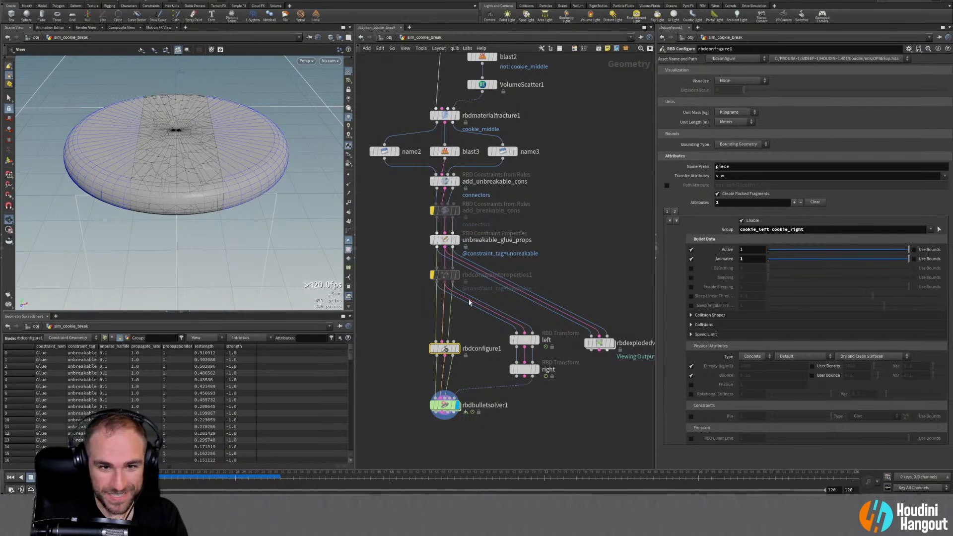
pyautogui.click(434, 210)
pyautogui.click(433, 211)
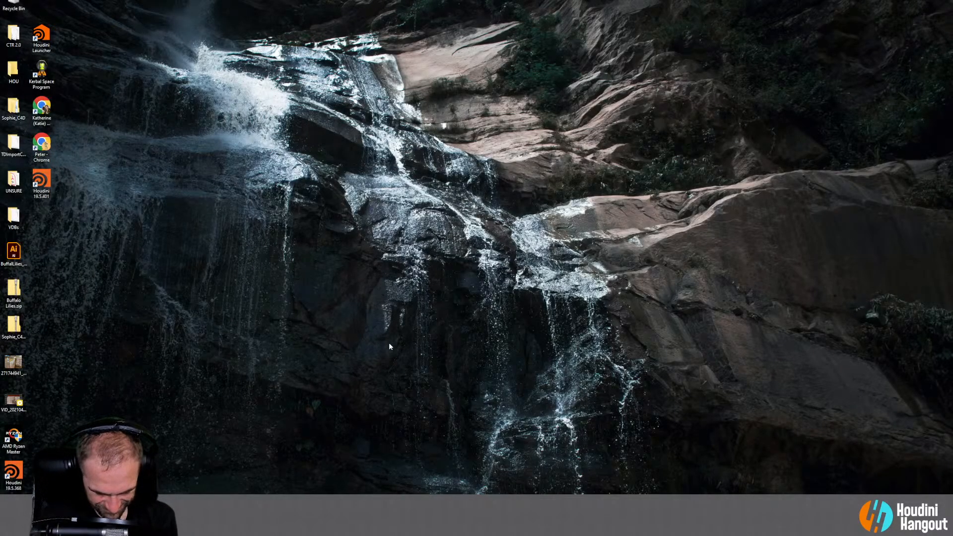
# Relaunch Houdini 19.5.401 from the desktop, close its console, and open the recent file Cookie_Break_recovered.hip
pyautogui.rightClick(204, 132)
pyautogui.click(175, 154)
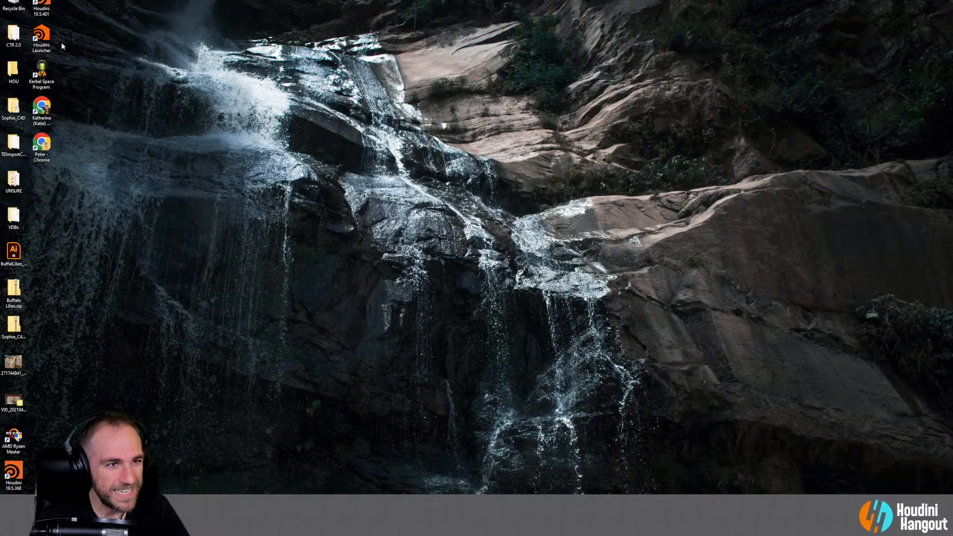
pyautogui.doubleClick(41, 7)
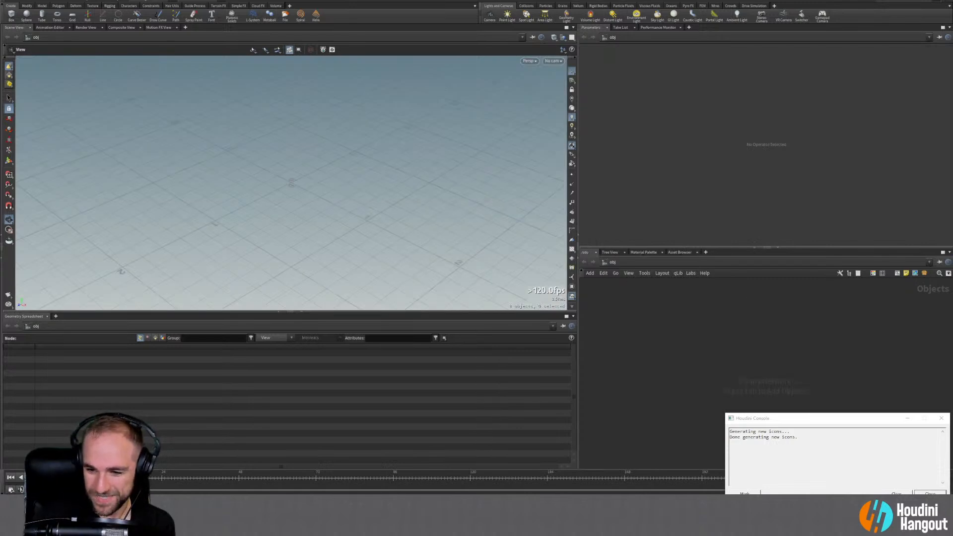
pyautogui.click(930, 495)
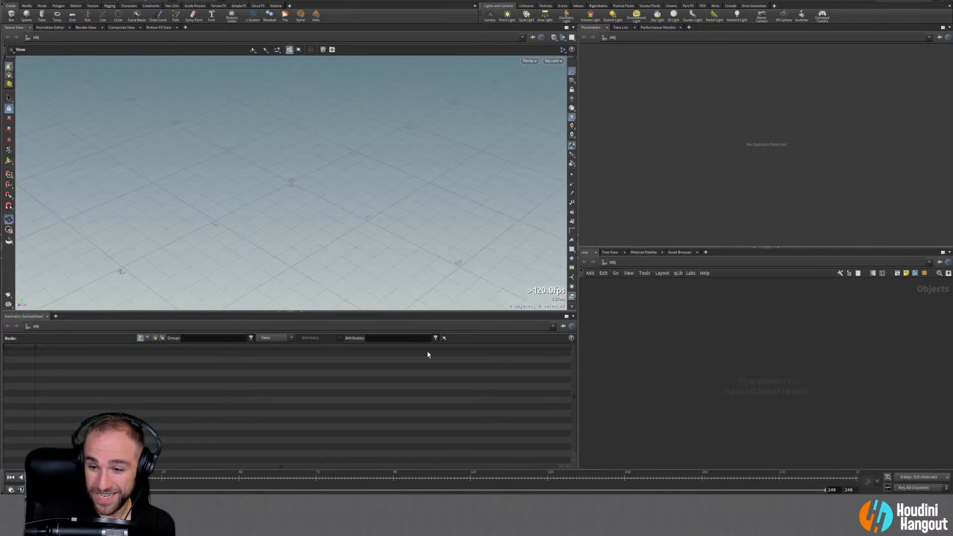
pyautogui.click(12, 1)
pyautogui.moveTo(16, 21)
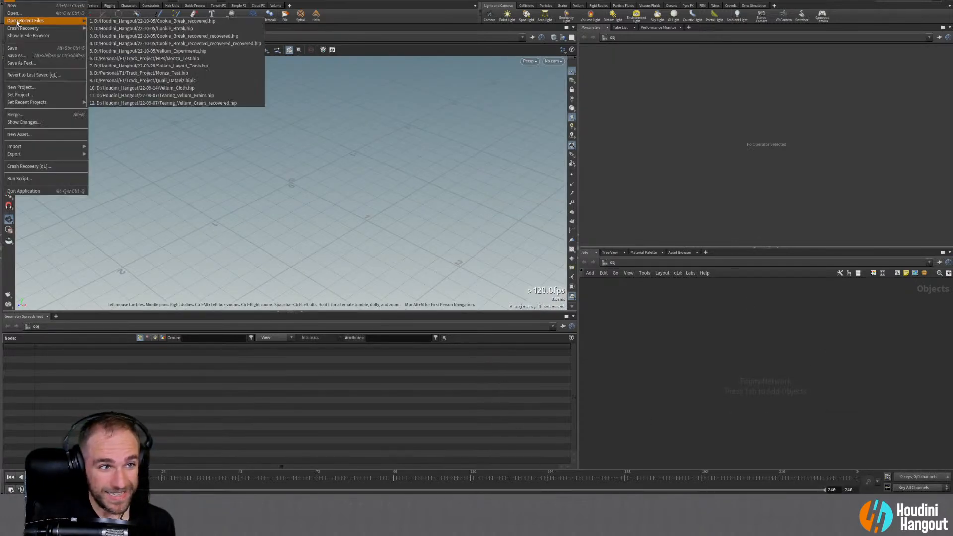
pyautogui.click(118, 22)
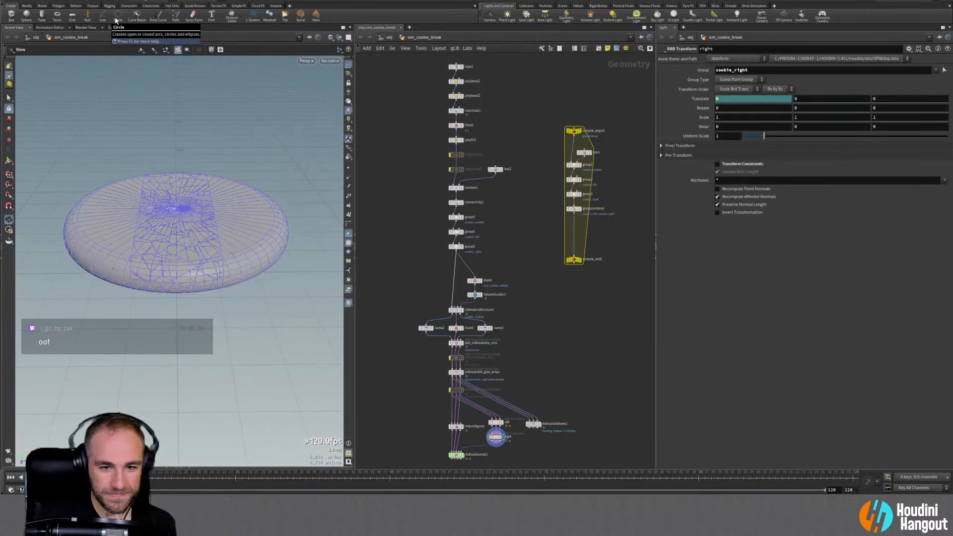
# Display rbdbulletsolver1 in the restored sim_cookie_break network and show its parameters
pyautogui.scroll(2, 397, 393)
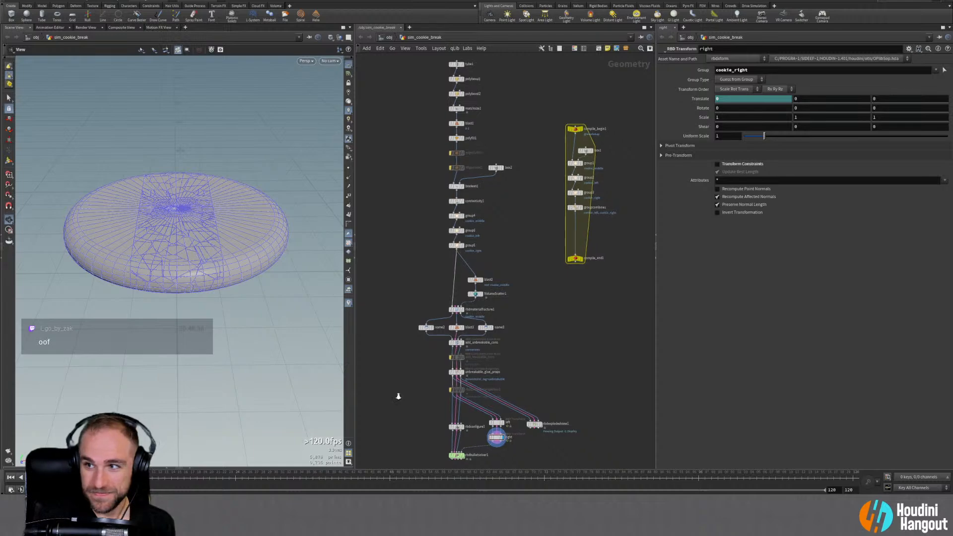
pyautogui.scroll(1, 412, 382)
pyautogui.scroll(1, 422, 353)
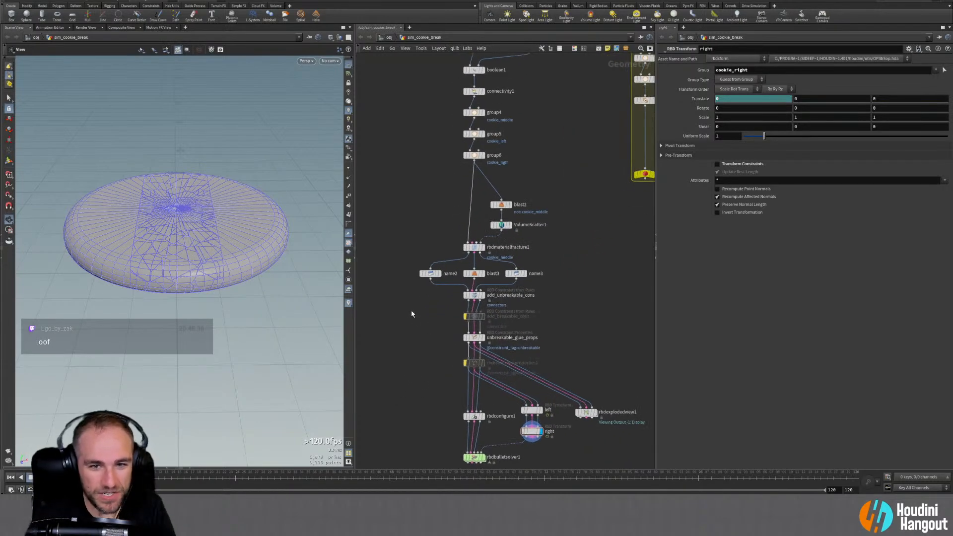
pyautogui.click(473, 457)
pyautogui.moveTo(401, 401); pyautogui.dragTo(398, 279, button='middle')
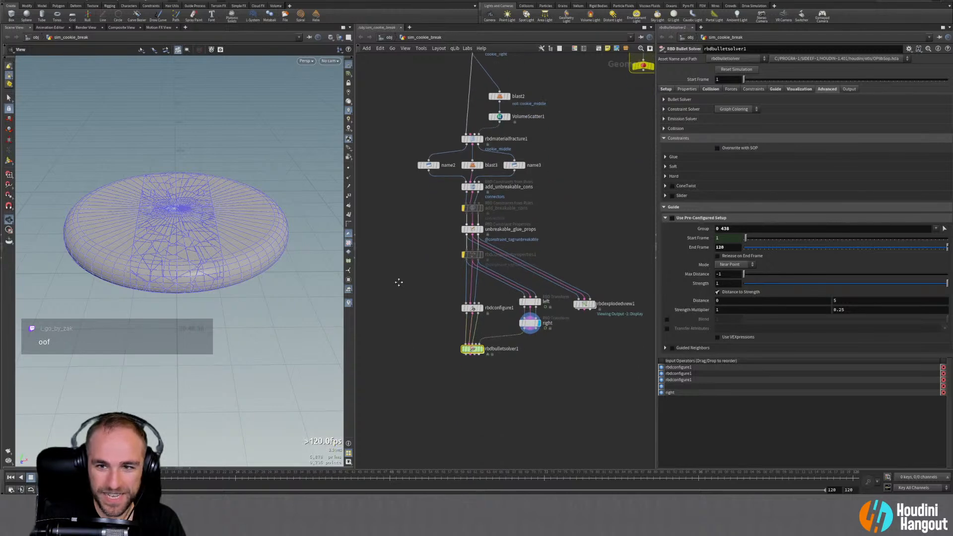
pyautogui.click(478, 350)
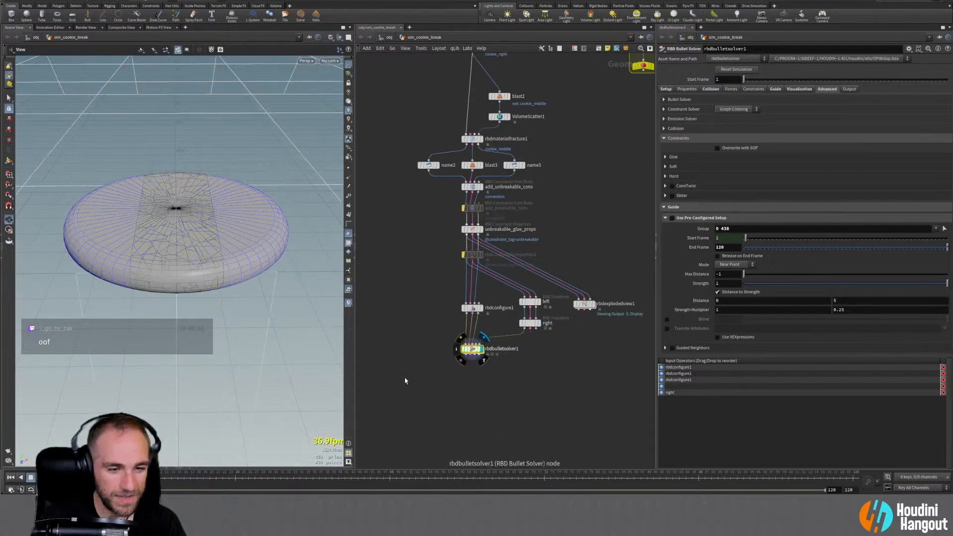
# Set Active to 1 for the cookie_left cookie_right group in rbdconfigure1, and re-enable the bypassed rbdconstraintproperties1 and add_breakable_cons nodes
pyautogui.click(533, 323)
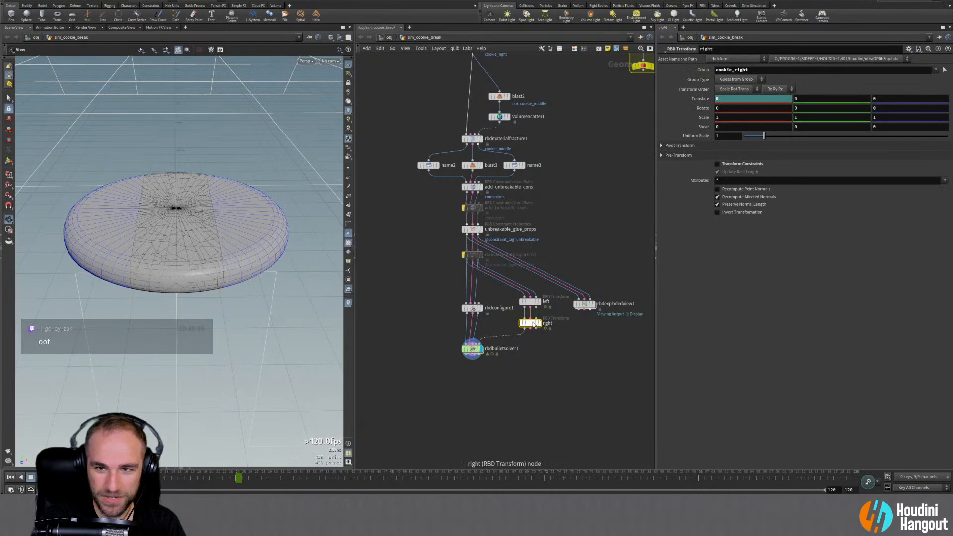
pyautogui.click(473, 307)
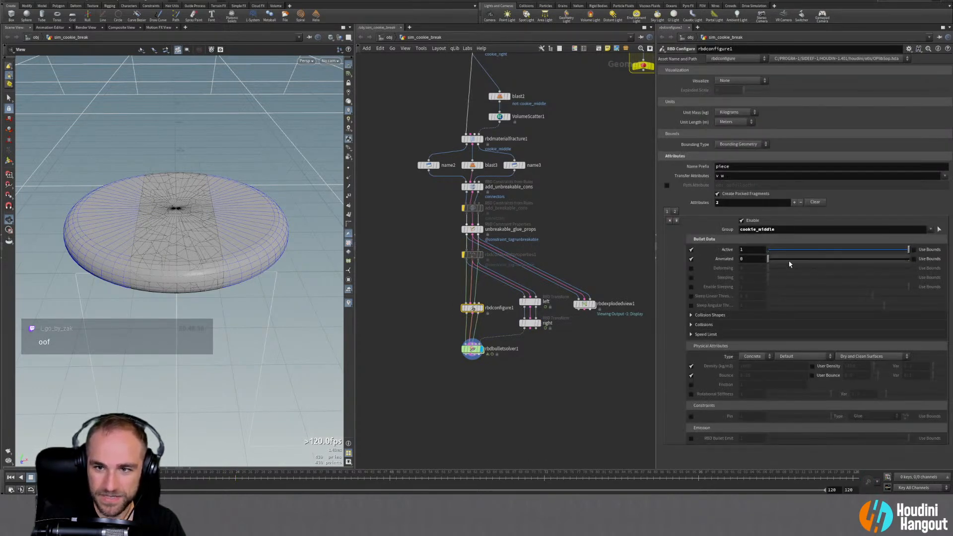
pyautogui.click(675, 212)
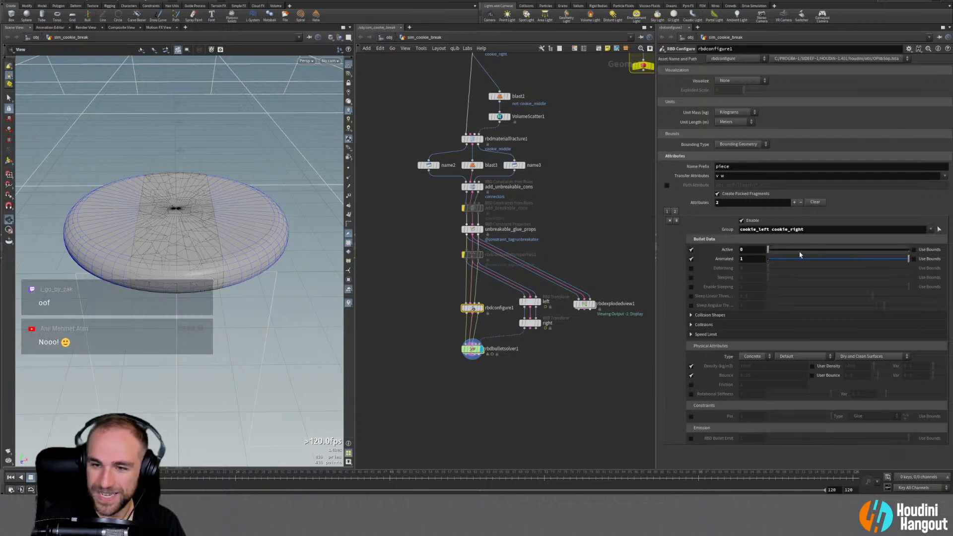
pyautogui.moveTo(893, 246); pyautogui.dragTo(908, 249)
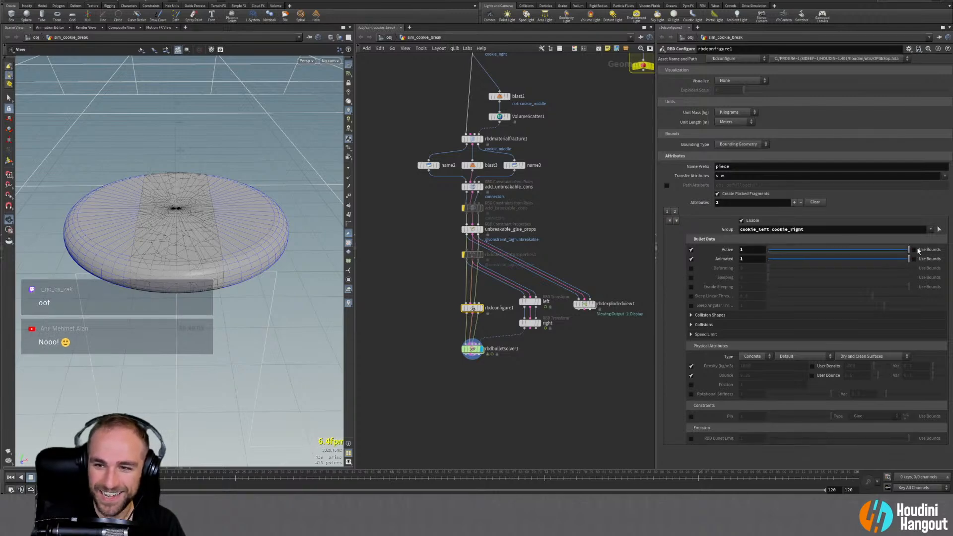
pyautogui.click(463, 256)
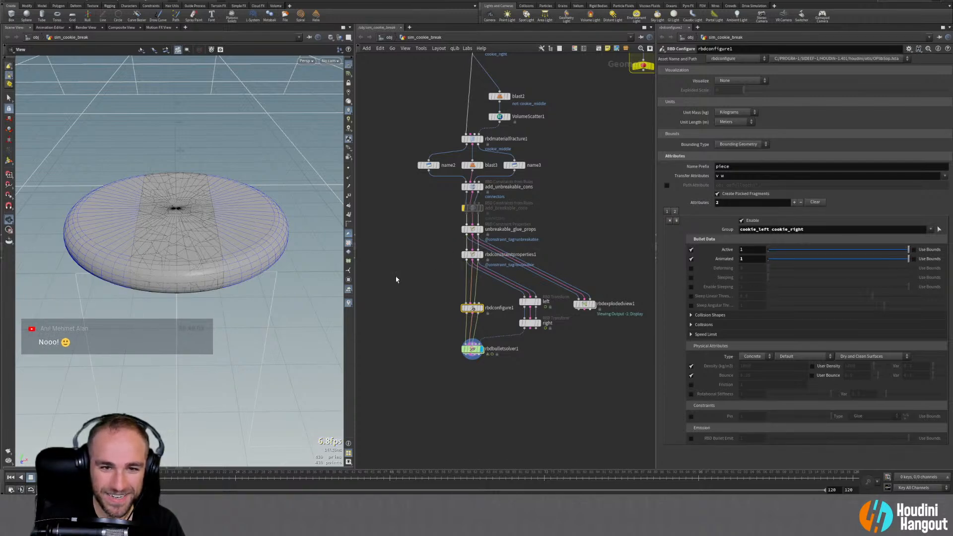
pyautogui.click(464, 208)
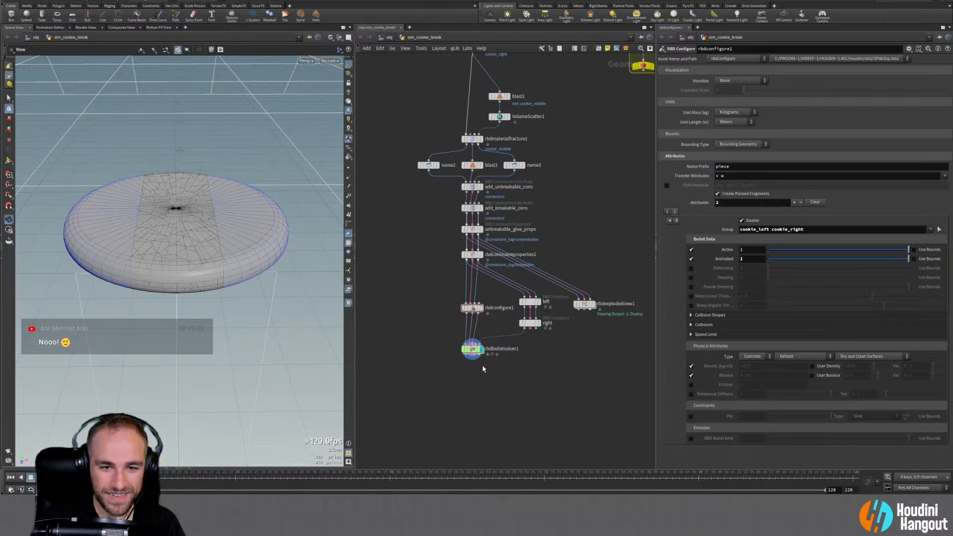
# Turn off Distance to Strength in rbdbulletsolver1's guide settings, and check the soft constraint settings of rbdconstraintproperties1
pyautogui.click(472, 349)
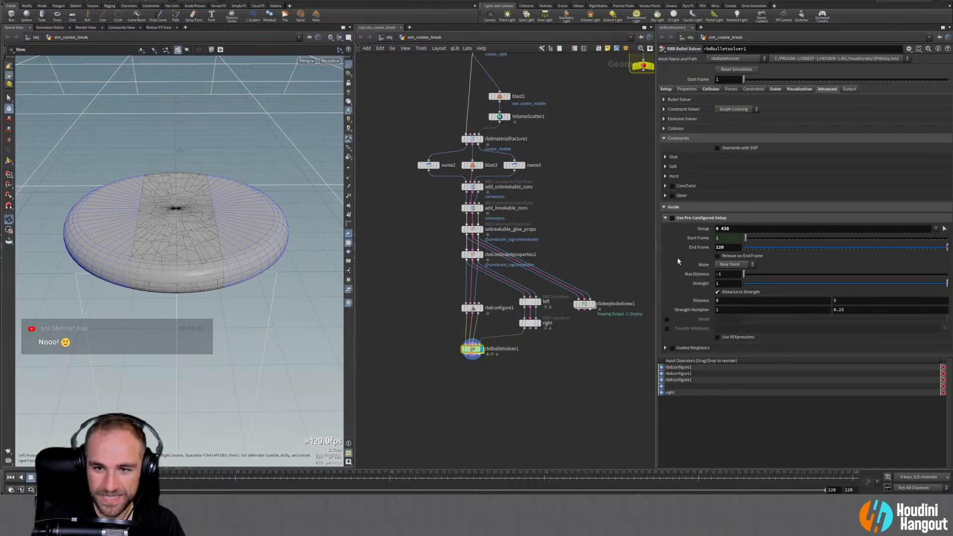
pyautogui.click(717, 292)
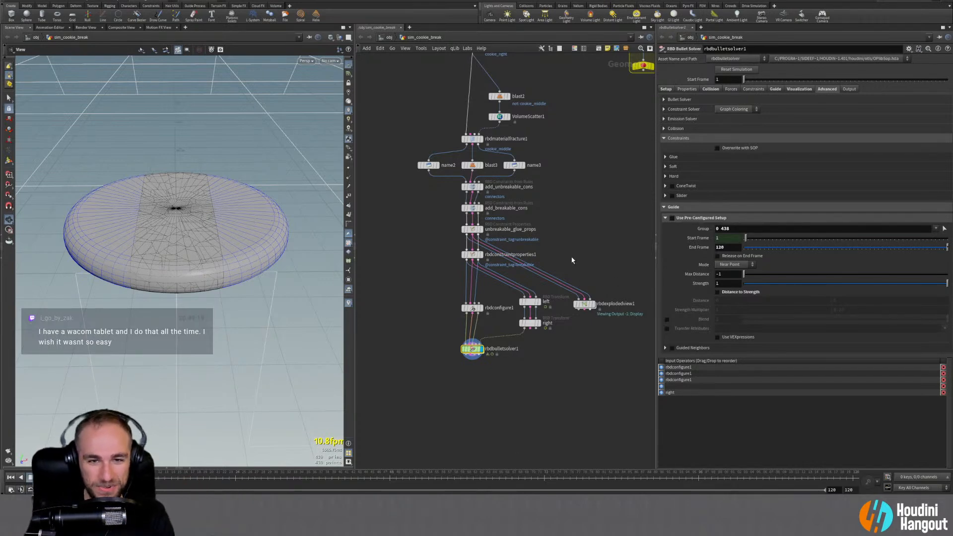
pyautogui.moveTo(585, 307)
pyautogui.mouseDown()
pyautogui.moveTo(577, 306)
pyautogui.moveTo(592, 306)
pyautogui.mouseUp()
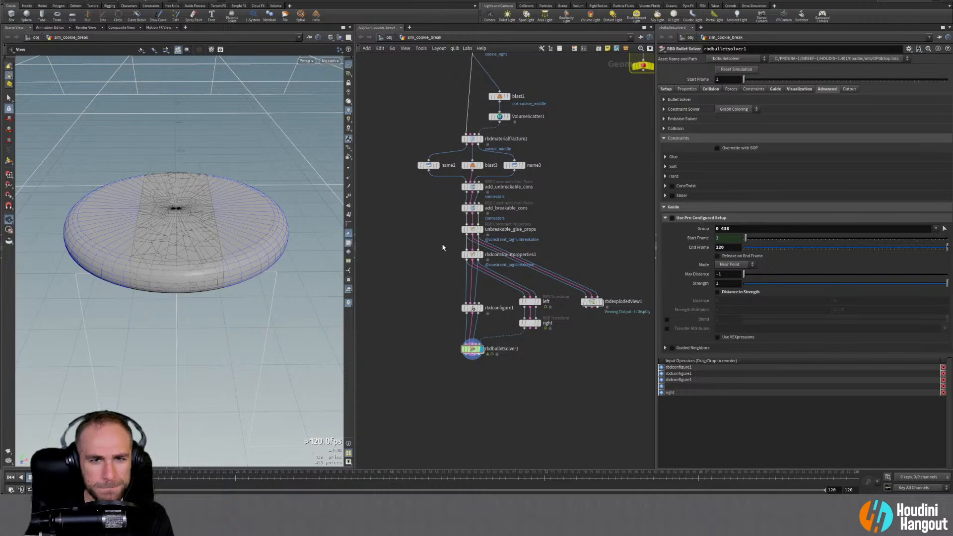
pyautogui.click(473, 255)
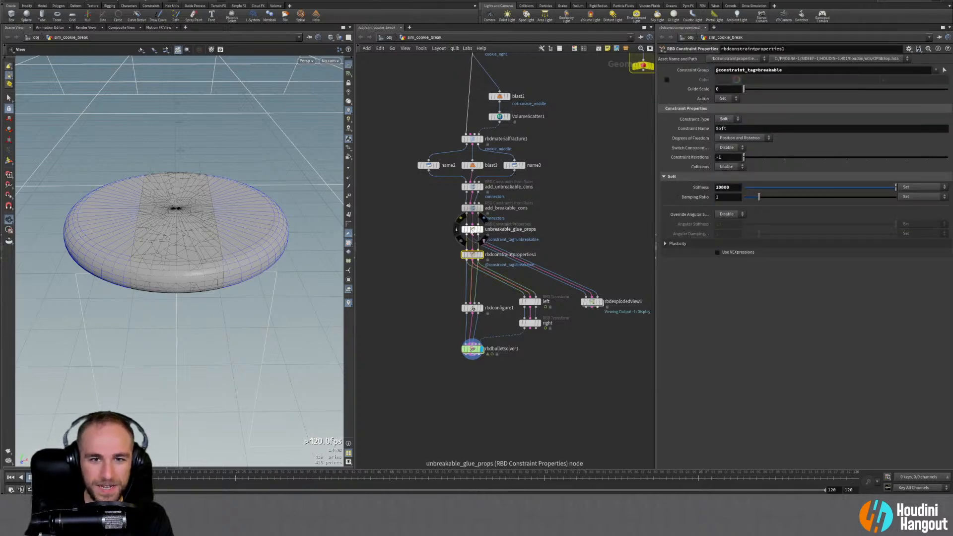
pyautogui.click(474, 350)
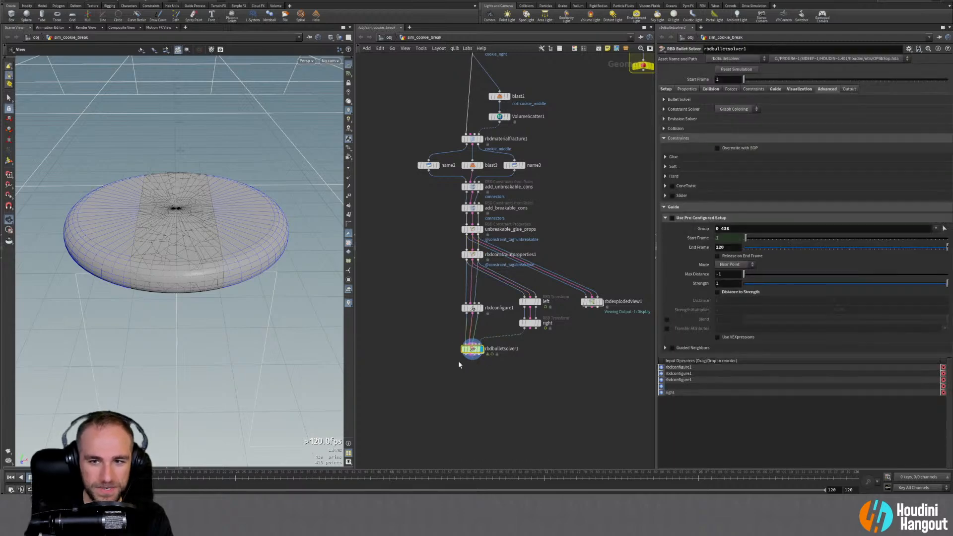
# Save the scene as Cookie_Break.hip, overwriting the existing file
pyautogui.click(9, 1)
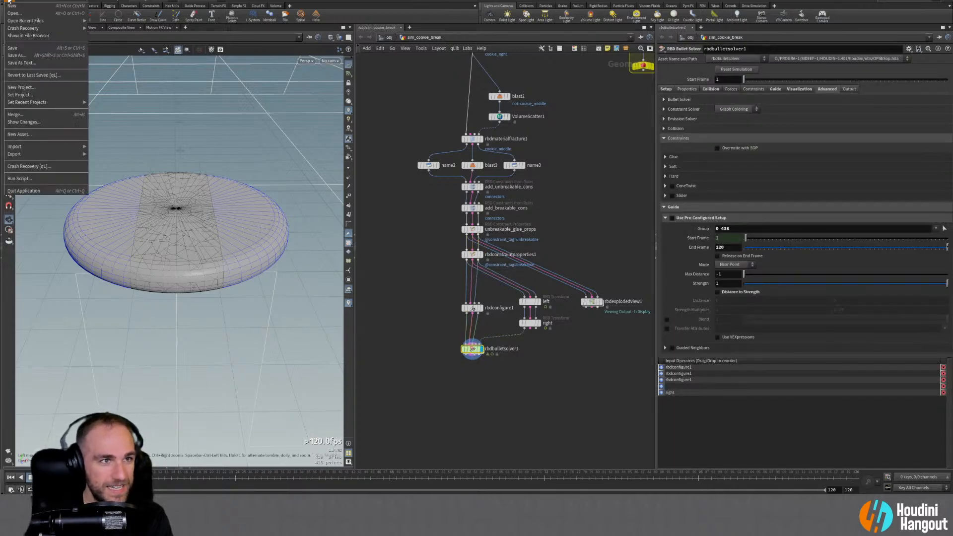
pyautogui.click(26, 56)
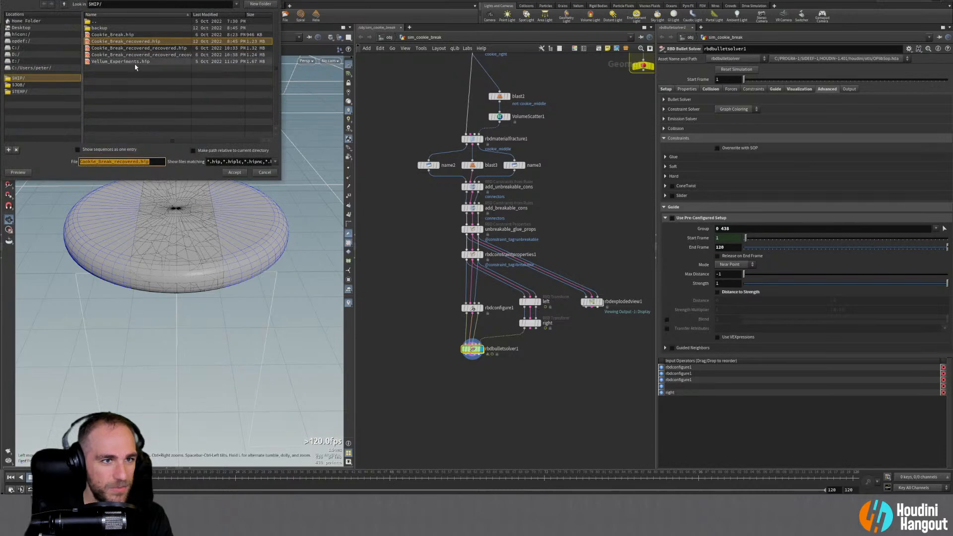
pyautogui.click(233, 172)
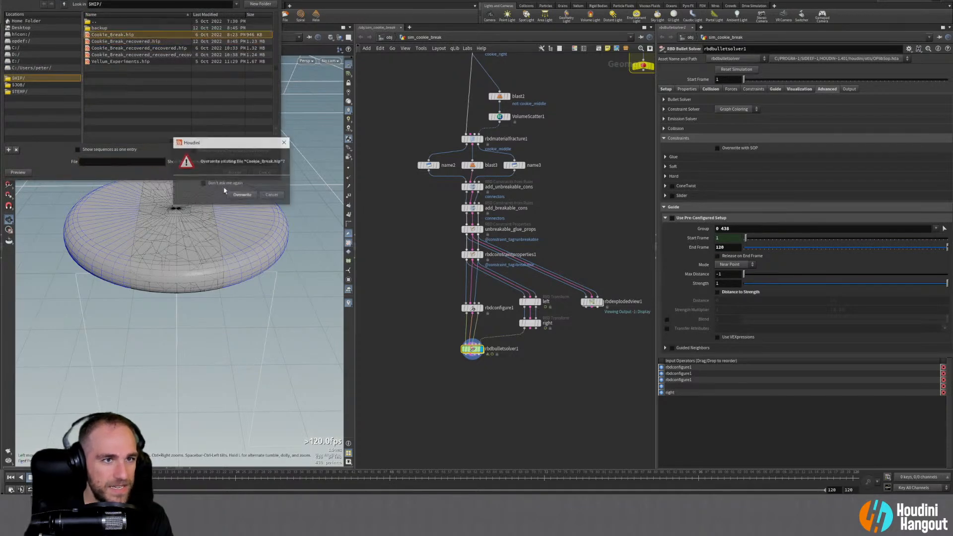
pyautogui.click(242, 197)
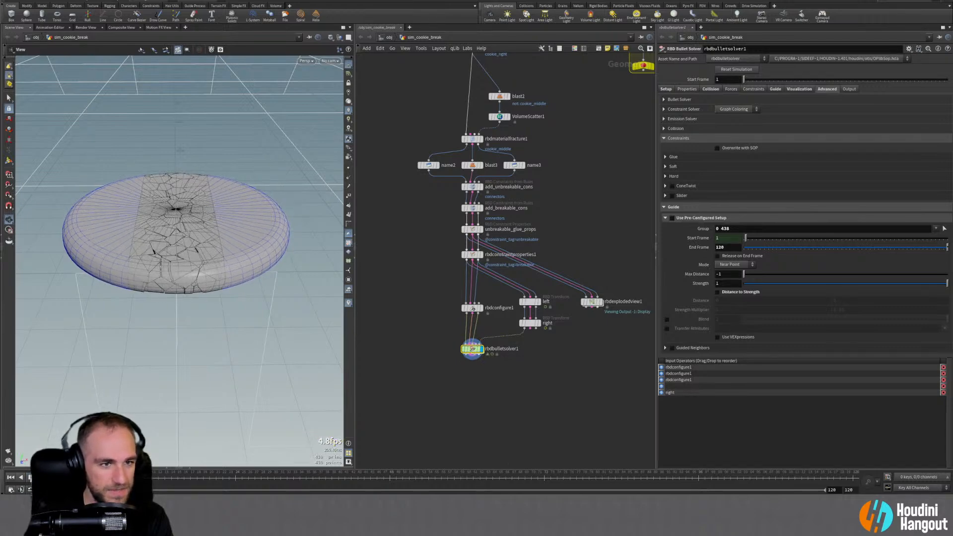
# Return to the first frame and turn off the Show Guided (Blue) visualization in rbdbulletsolver1
pyautogui.click(11, 478)
pyautogui.moveTo(162, 247); pyautogui.dragTo(187, 248)
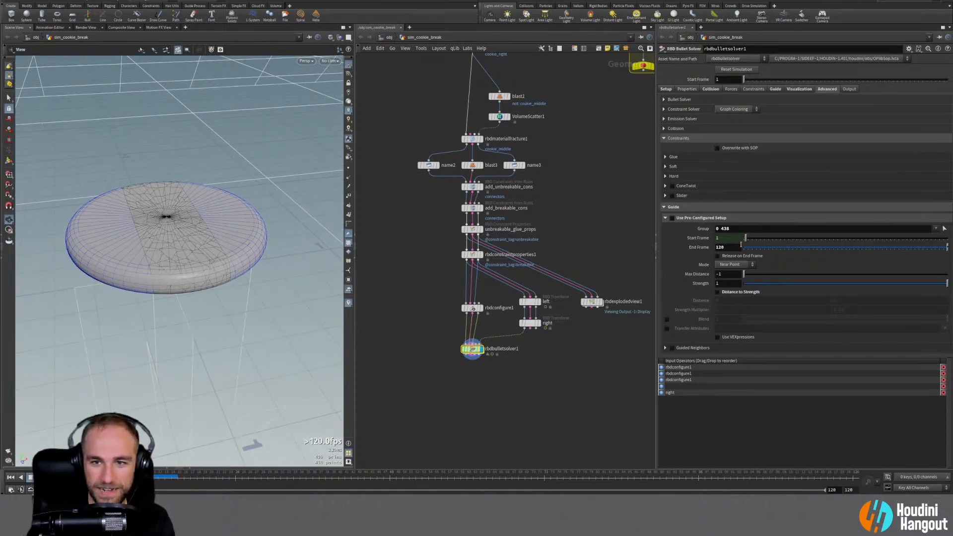
pyautogui.click(800, 89)
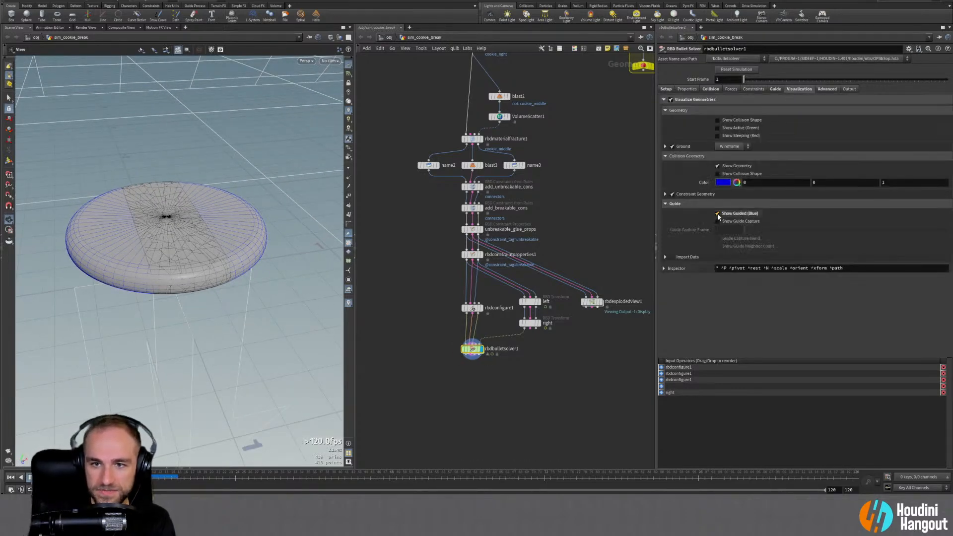
pyautogui.click(717, 213)
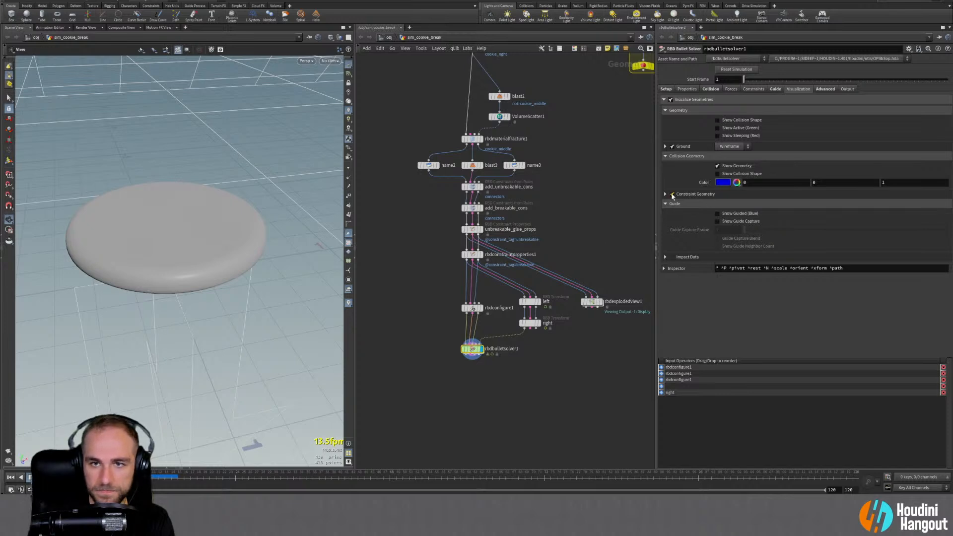
pyautogui.moveTo(239, 240)
pyautogui.mouseDown()
pyautogui.moveTo(223, 213)
pyautogui.moveTo(238, 242)
pyautogui.mouseUp()
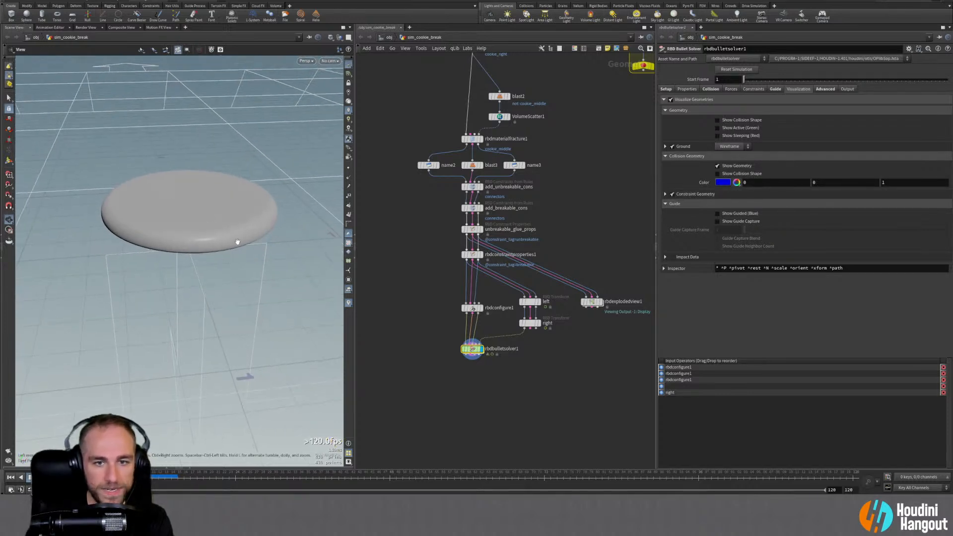
# Set the Distance Threshold for breaking the Soft and Hard constraints in rbdbulletsolver1 to 0.1
pyautogui.click(775, 89)
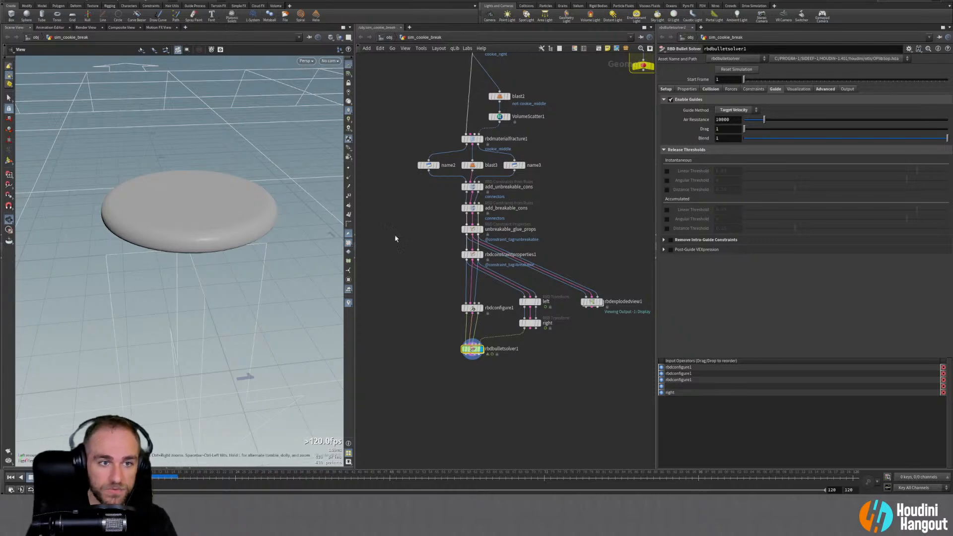
pyautogui.click(764, 89)
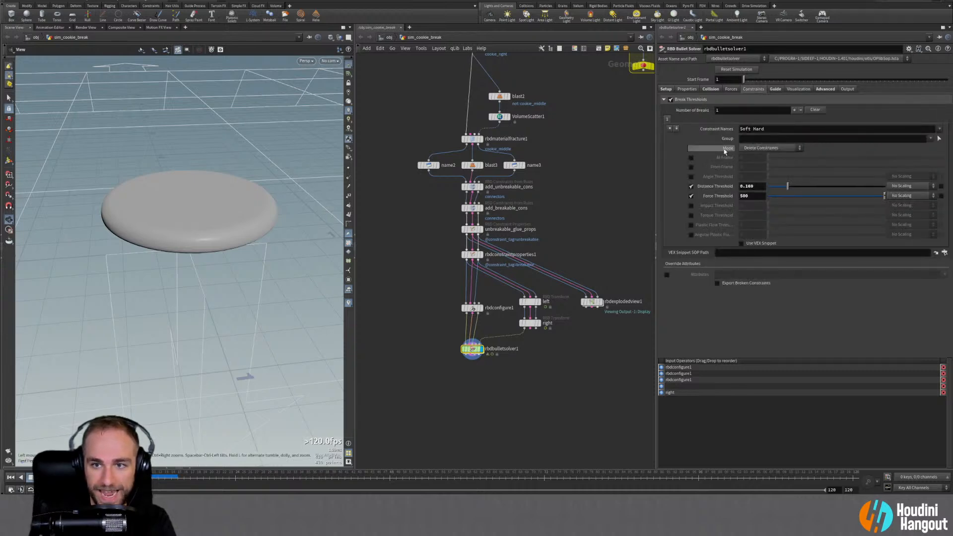
pyautogui.click(751, 186)
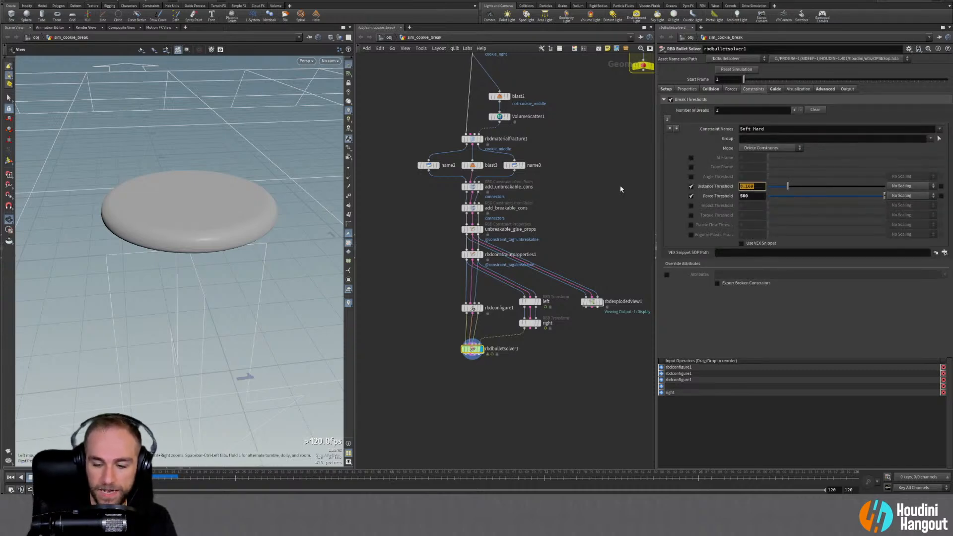
pyautogui.write('0.1')
pyautogui.press('Return')
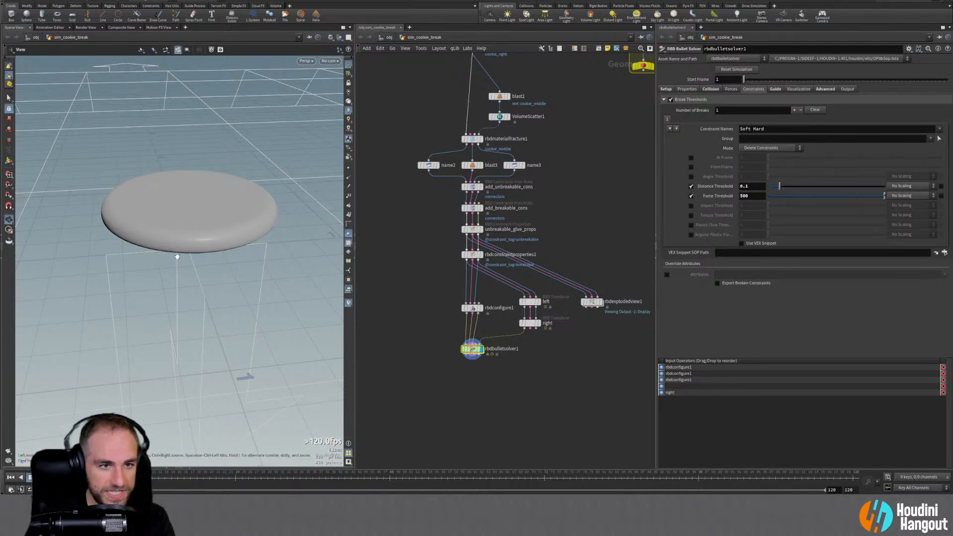
# Simulate the cookie break with the changed distance threshold, viewing it from several angles, and return to the first frame
pyautogui.moveTo(176, 255); pyautogui.dragTo(204, 215)
pyautogui.moveTo(204, 214); pyautogui.dragTo(171, 232, button='right')
pyautogui.moveTo(170, 232); pyautogui.dragTo(161, 221)
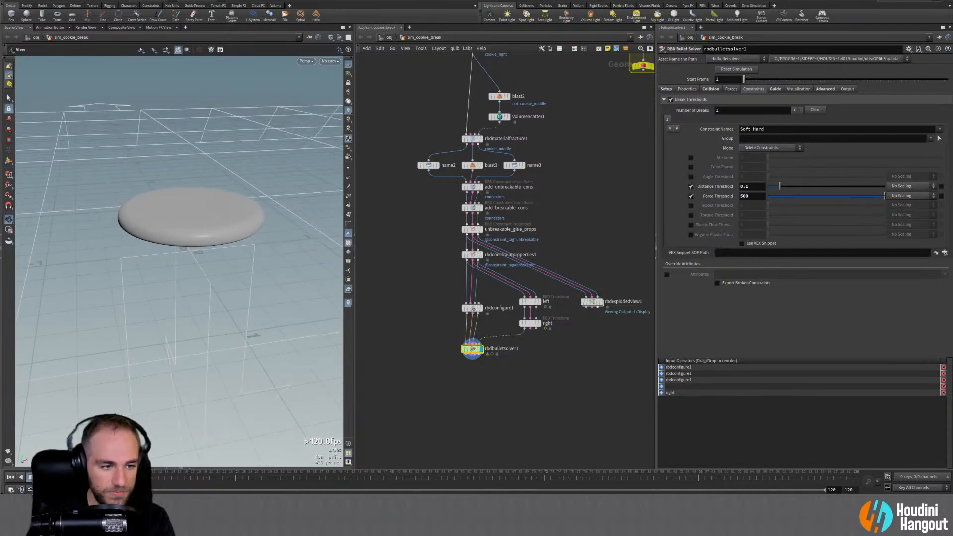
pyautogui.press('Up')
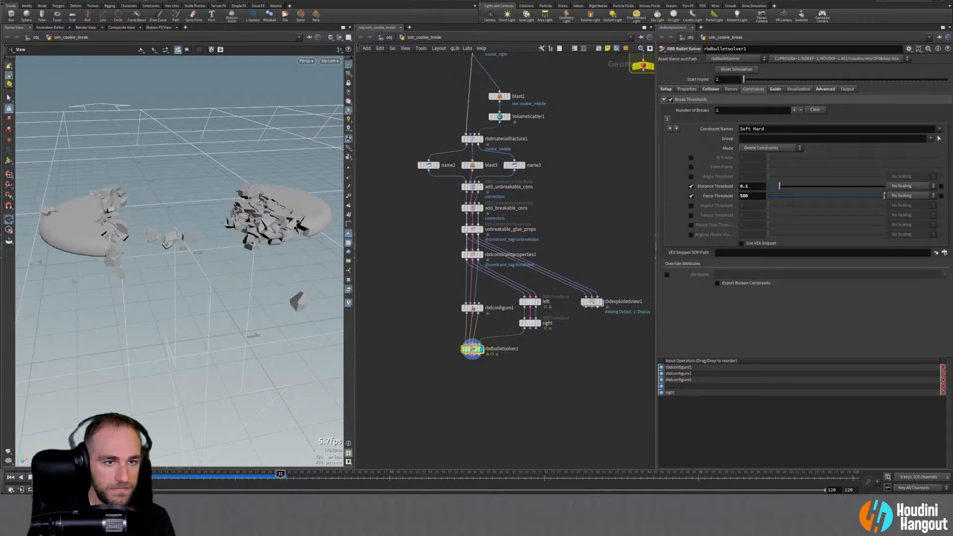
pyautogui.moveTo(288, 223); pyautogui.dragTo(255, 228)
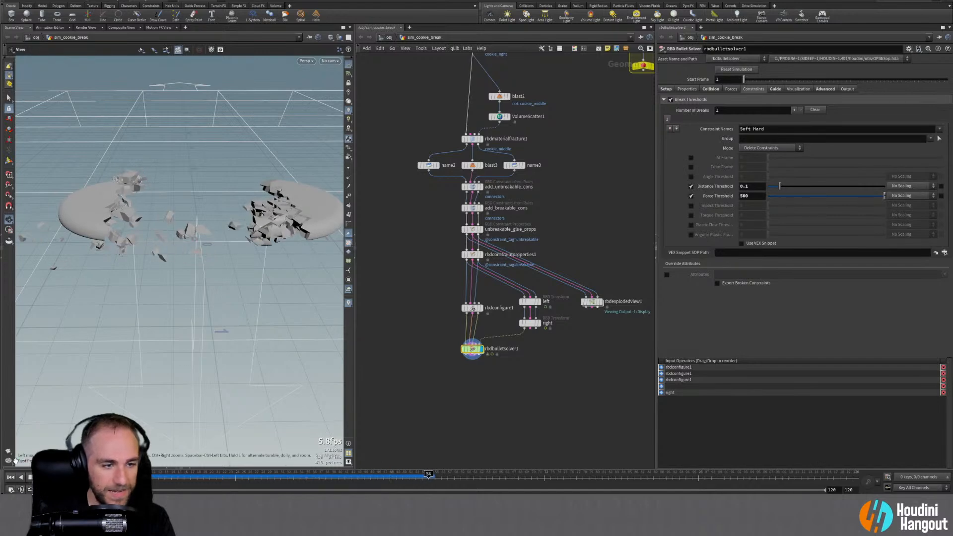
pyautogui.click(11, 477)
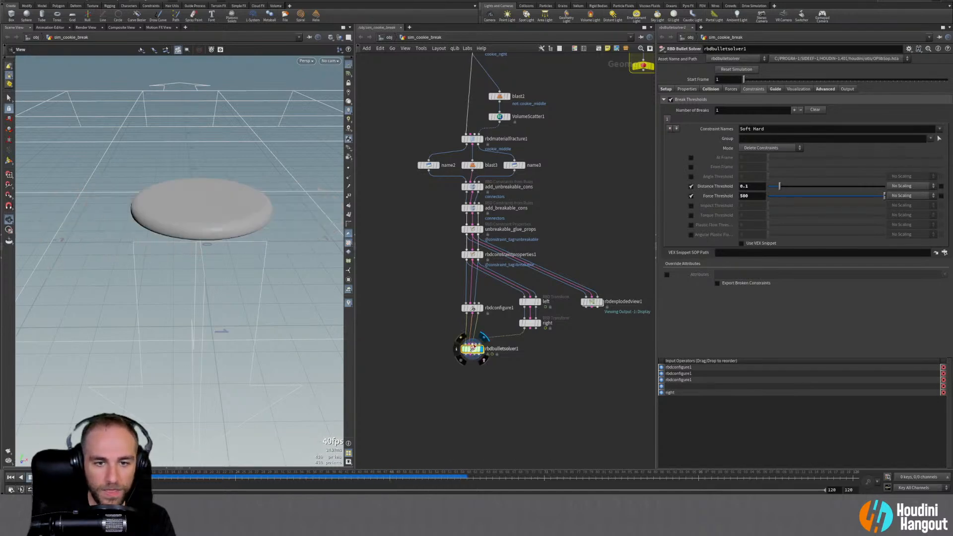
# Enable Drag Spin among the forces of rbdbulletsolver1, simulate the break with it, and expand its settings back at the first frame
pyautogui.click(731, 89)
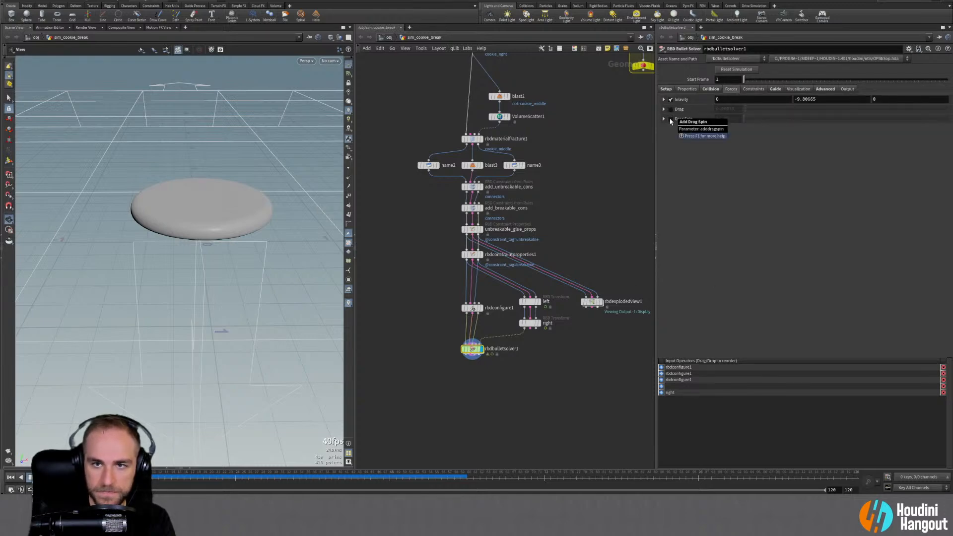
pyautogui.click(671, 119)
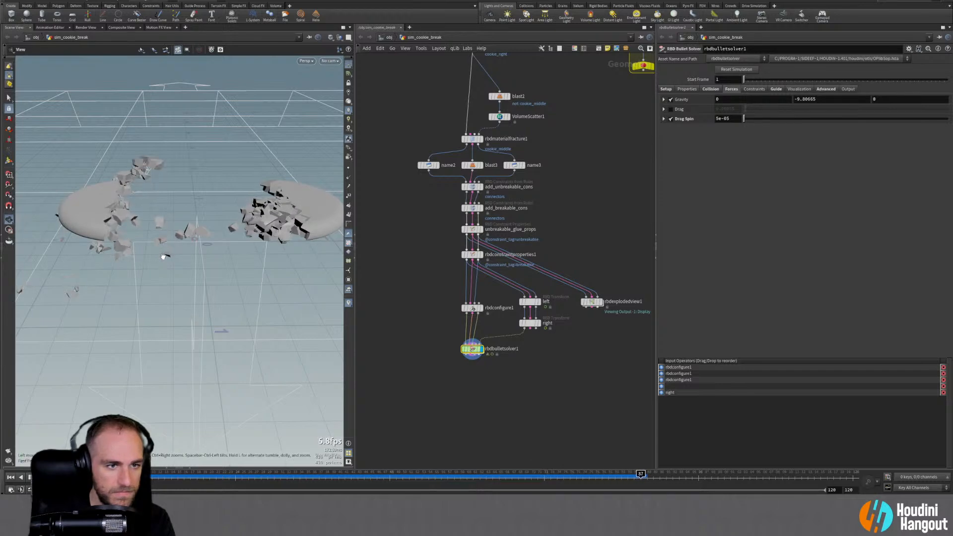
pyautogui.click(11, 477)
pyautogui.moveTo(471, 354)
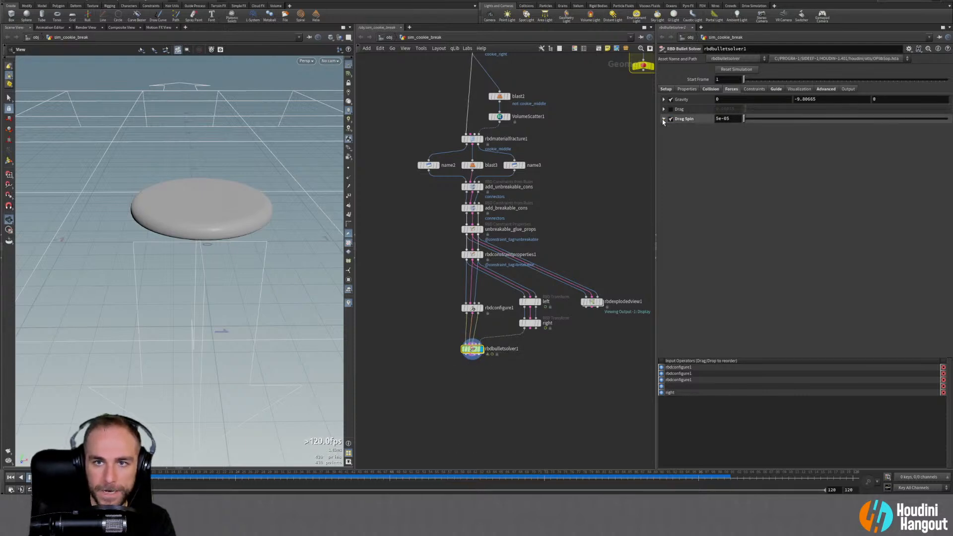
pyautogui.click(668, 119)
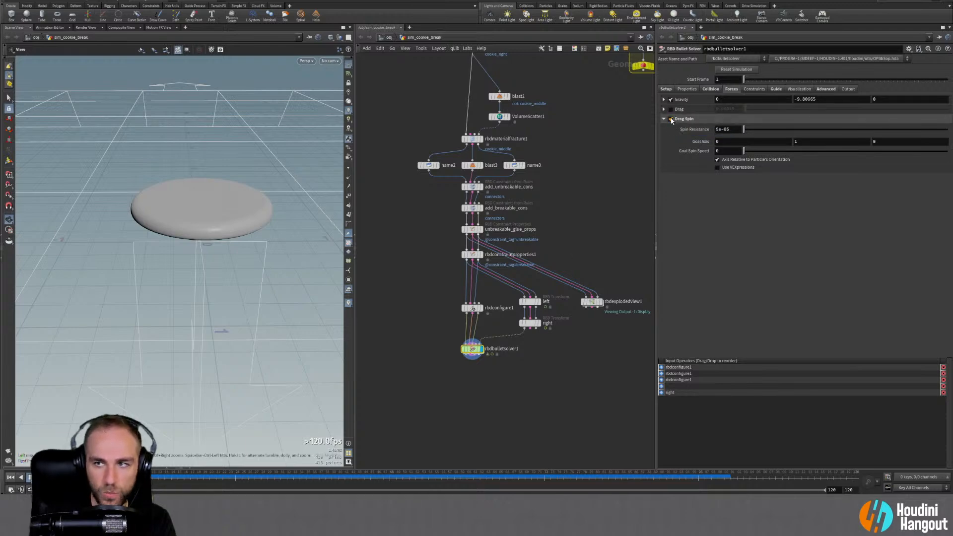
# Look inside rbdbulletsolver1 at the forces network with its PRESOLVE and POSTSOLVE outputs, and return to the sim_cookie_break network
pyautogui.doubleClick(471, 349)
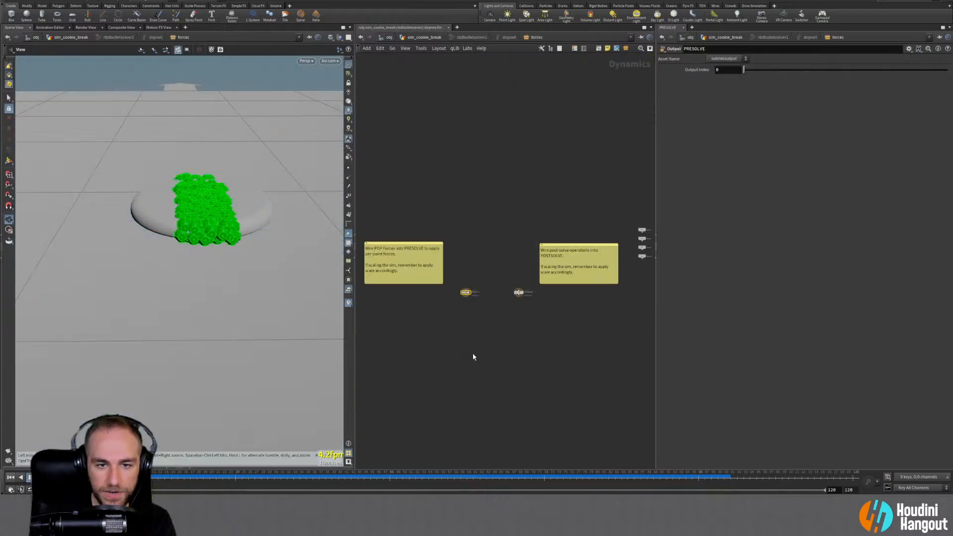
pyautogui.scroll(5, 499, 294)
pyautogui.scroll(-2, 530, 360)
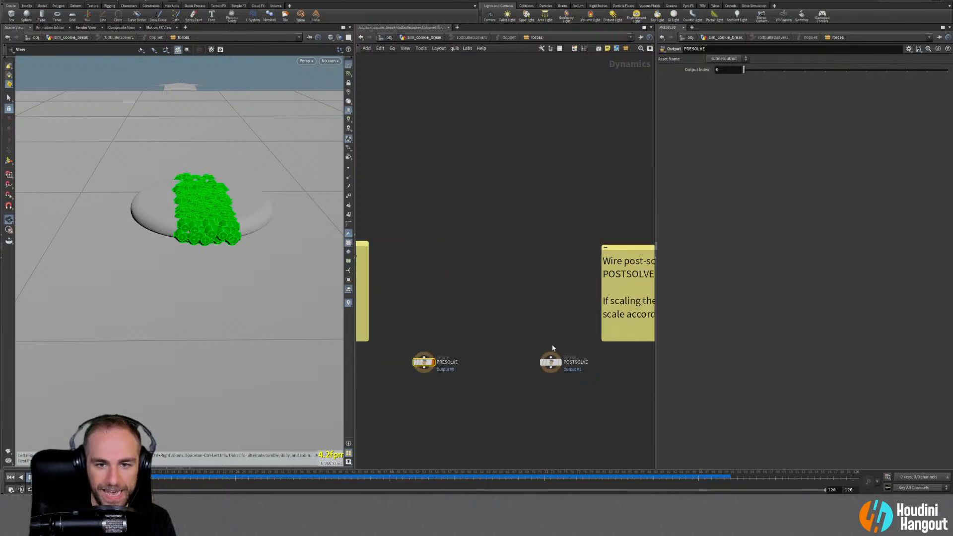
pyautogui.scroll(-2, 526, 317)
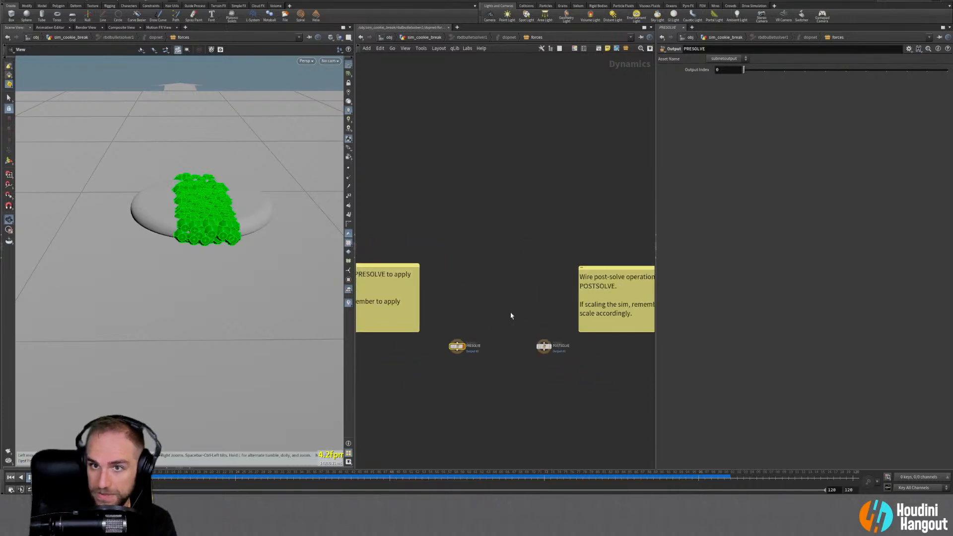
pyautogui.press('u')
pyautogui.press('u')
pyautogui.press('u')
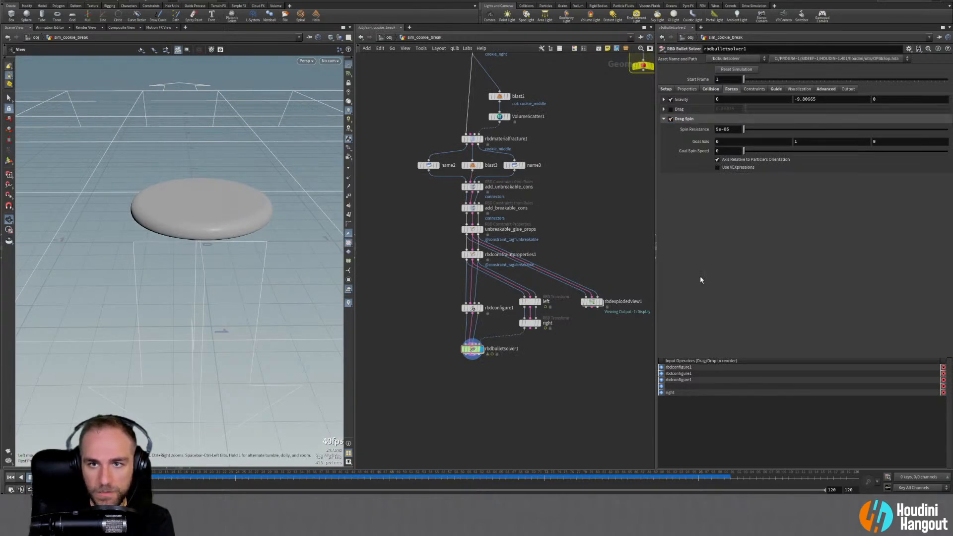
# Turn off the Ground display in the visualization settings of rbdbulletsolver1, checking its setup, forces and guide settings on the way
pyautogui.click(666, 89)
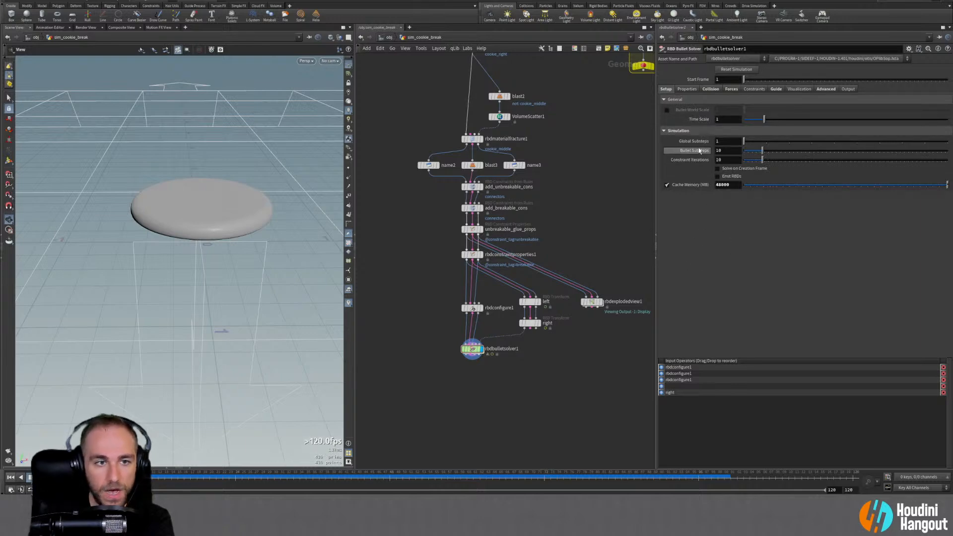
pyautogui.click(731, 89)
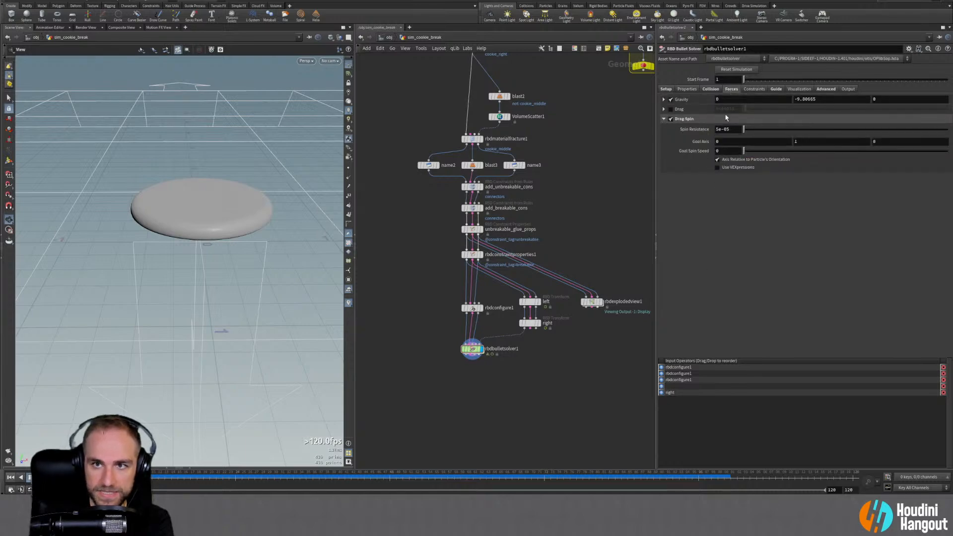
pyautogui.click(776, 89)
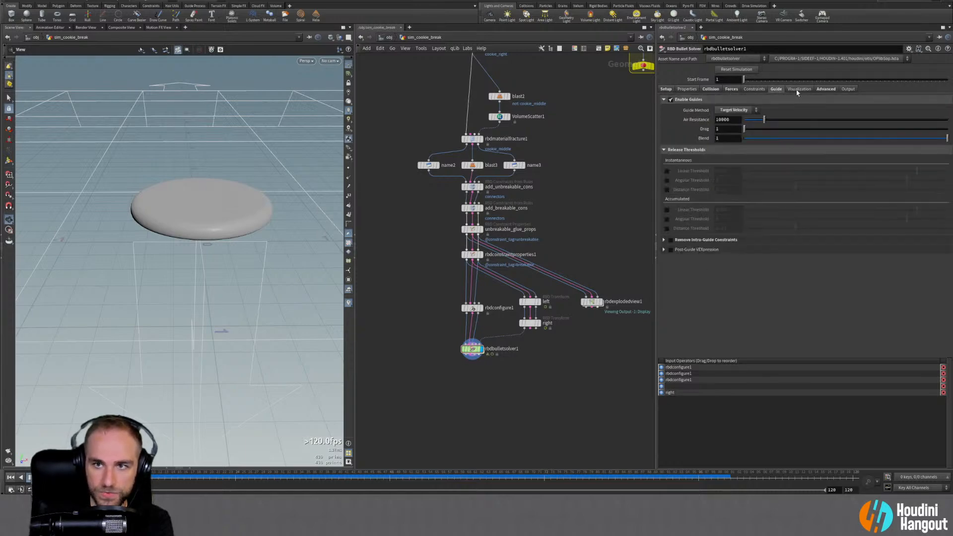
pyautogui.click(798, 90)
pyautogui.click(670, 146)
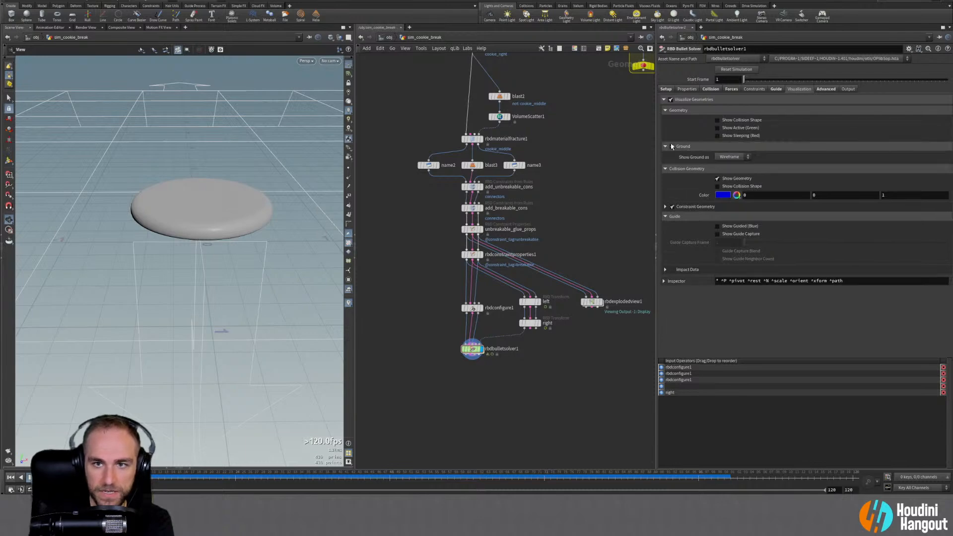
pyautogui.click(672, 147)
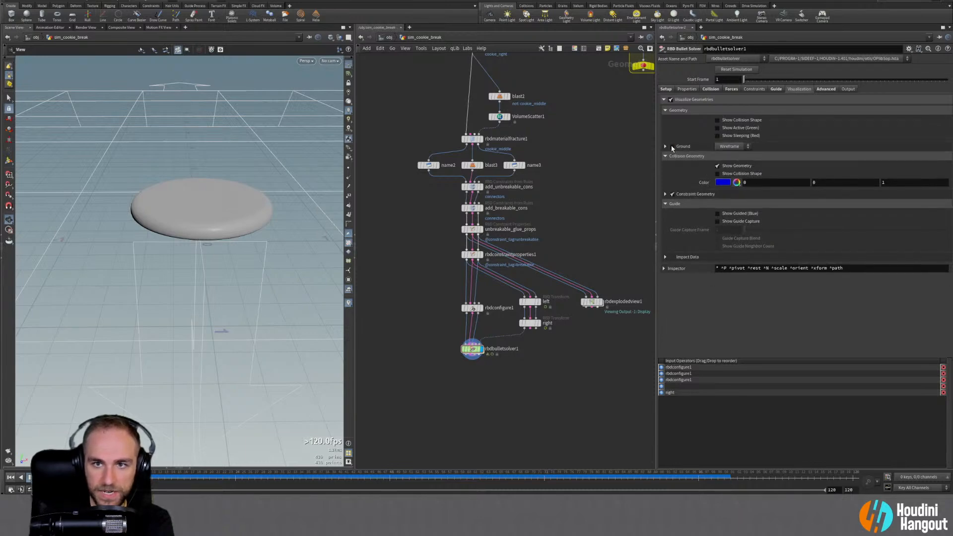
pyautogui.click(671, 100)
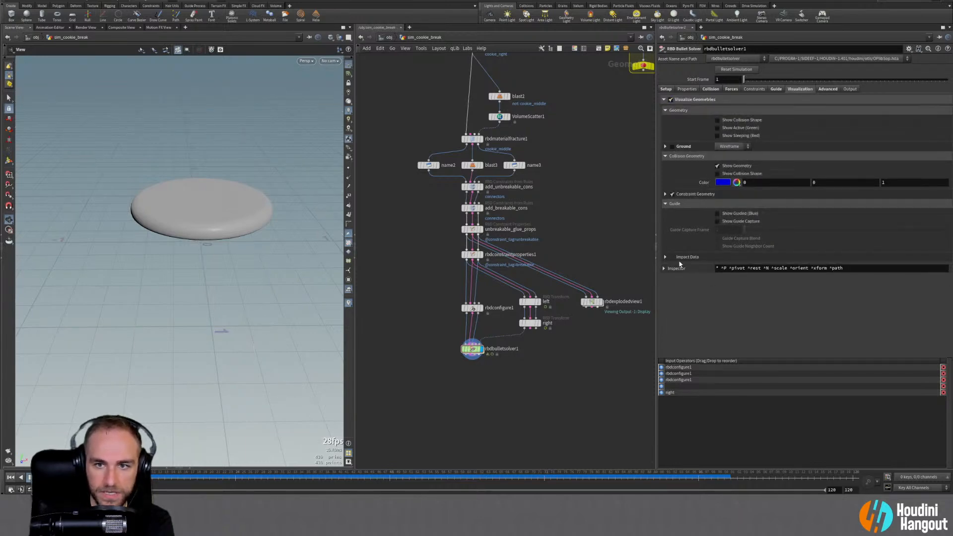
# Set the False Color Mode of the solver's constraint geometry to Force and try Show Guides on and off
pyautogui.click(666, 194)
pyautogui.click(666, 224)
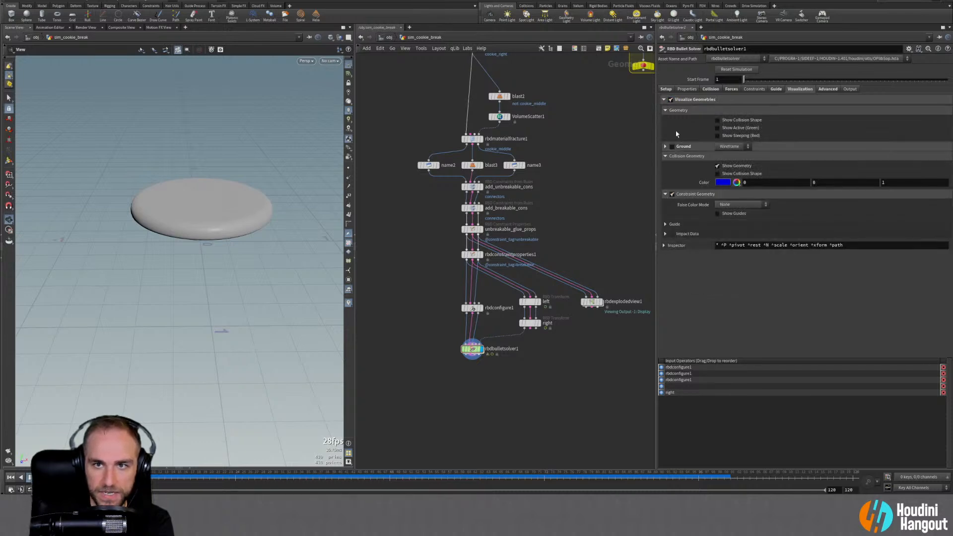
pyautogui.click(741, 204)
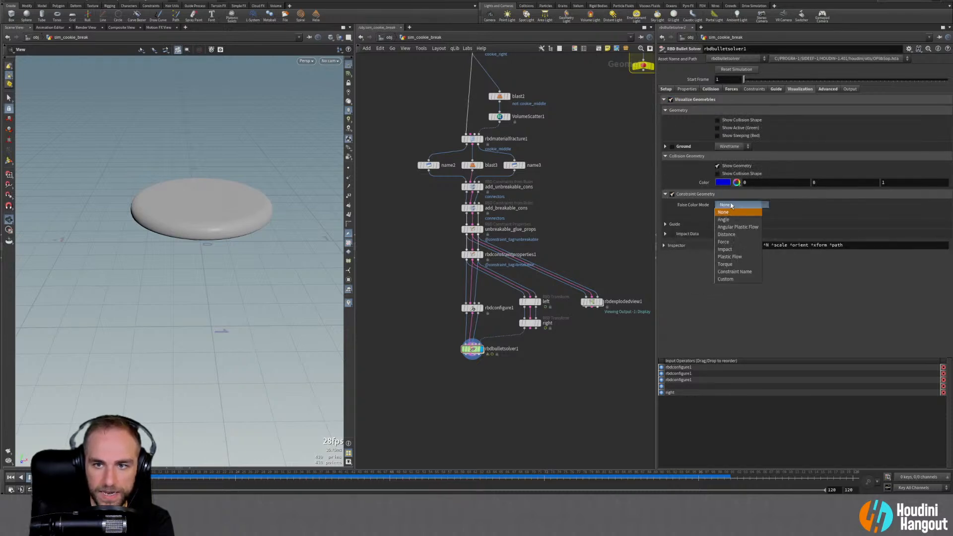
pyautogui.click(723, 242)
pyautogui.click(734, 205)
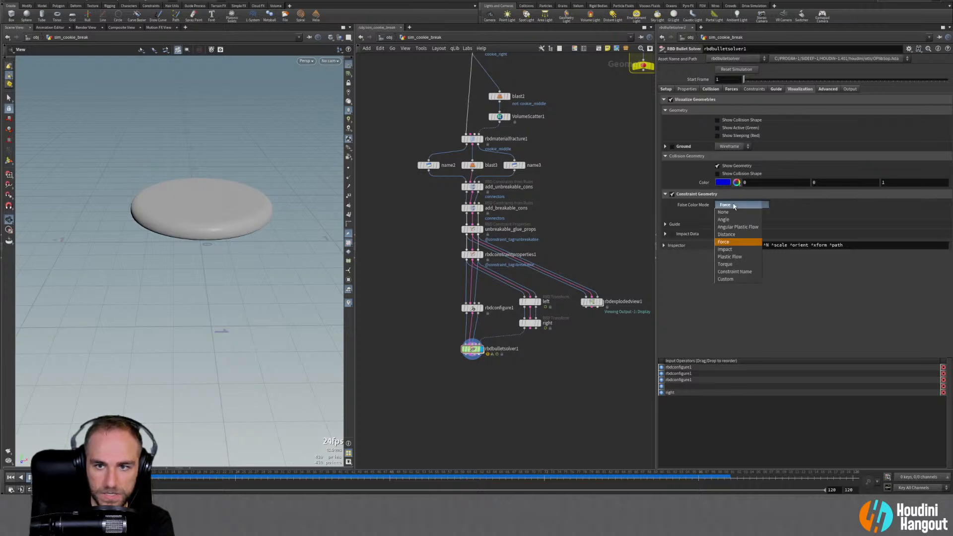
pyautogui.click(734, 205)
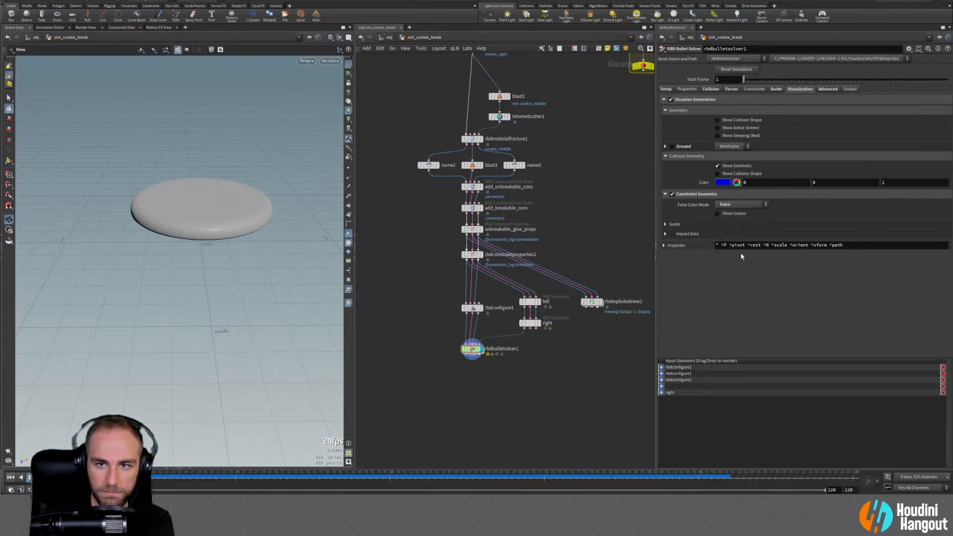
pyautogui.click(716, 213)
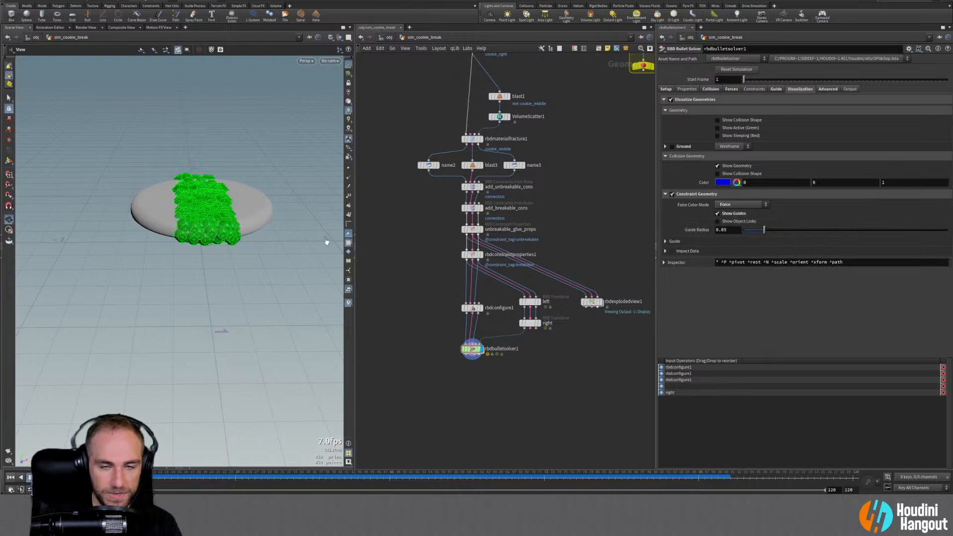
pyautogui.click(717, 213)
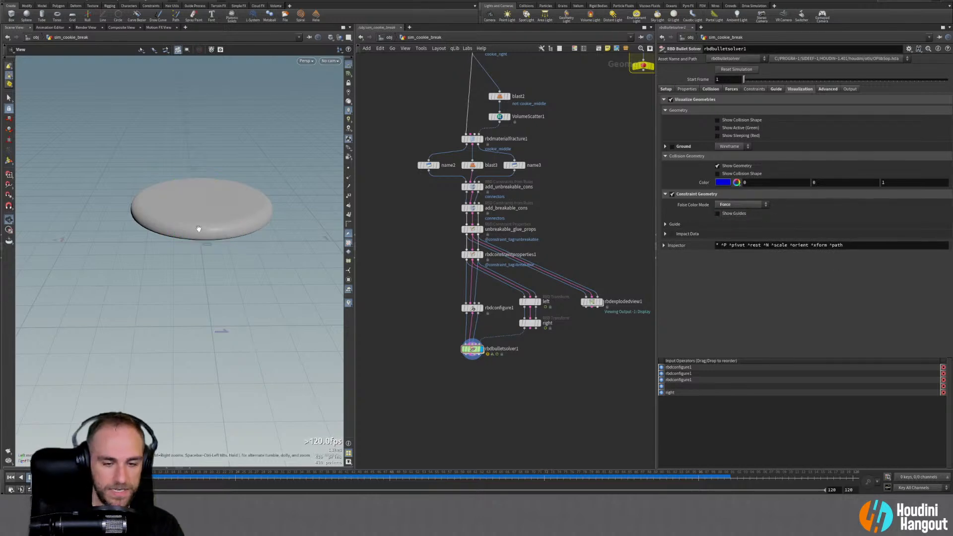
# Activate the RBD Bullet Solver viewport tool for rbdbulletsolver1 and frame the cookie more closely
pyautogui.press('Return')
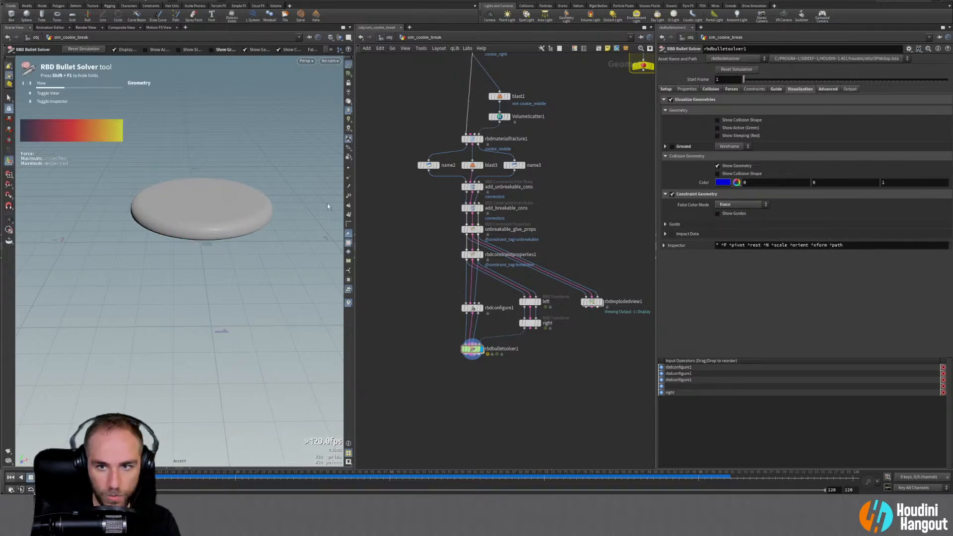
pyautogui.click(471, 349)
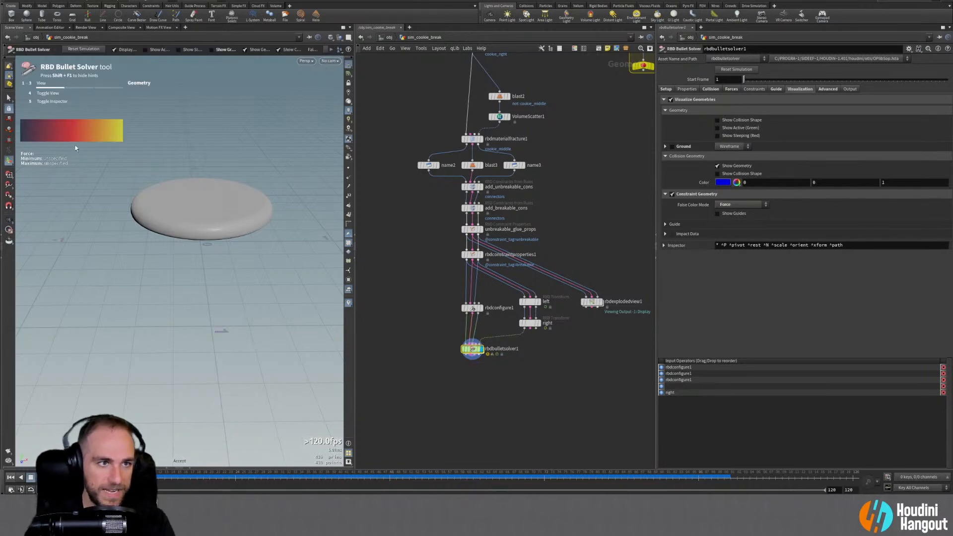
pyautogui.keyDown('alt'); pyautogui.moveTo(208, 260); pyautogui.dragTo(200, 207); pyautogui.keyUp('alt')
pyautogui.keyDown('alt'); pyautogui.moveTo(200, 206); pyautogui.dragTo(247, 174, button='right'); pyautogui.keyUp('alt')
pyautogui.keyDown('alt'); pyautogui.moveTo(247, 174); pyautogui.dragTo(170, 244, button='middle'); pyautogui.keyUp('alt')
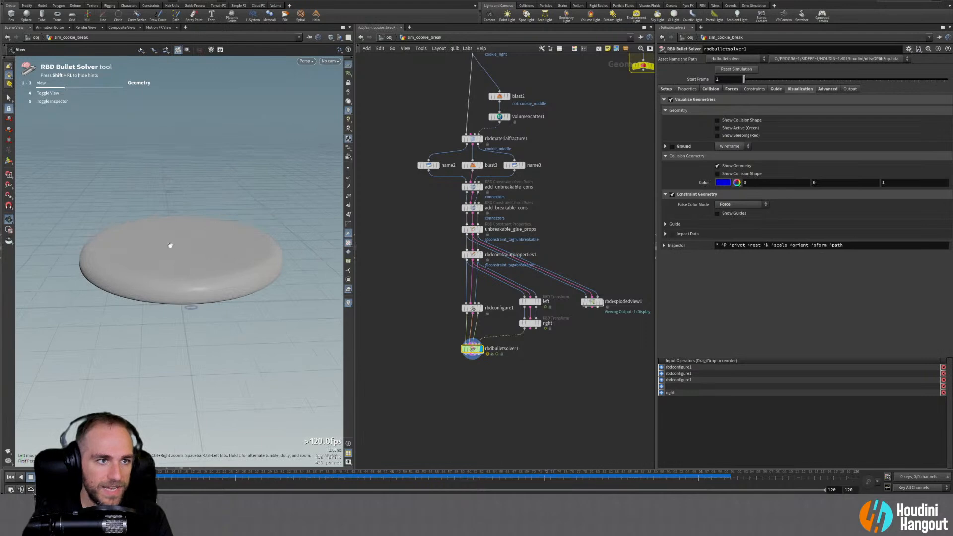
pyautogui.keyDown('alt'); pyautogui.moveTo(126, 274); pyautogui.dragTo(174, 293); pyautogui.keyUp('alt')
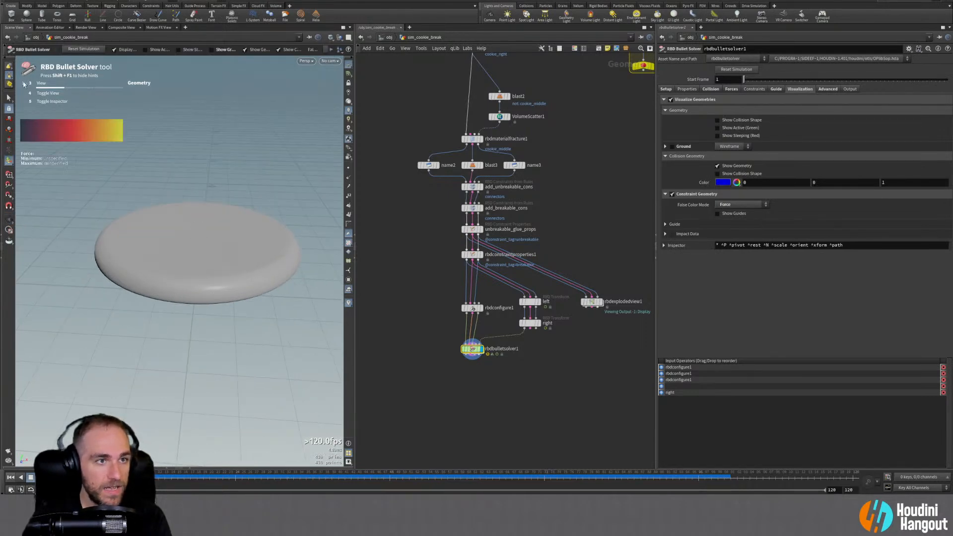
# Cycle the solver's viewport output through the constraint and proxy geometry, ending on Constraint Geometry
pyautogui.press('4')
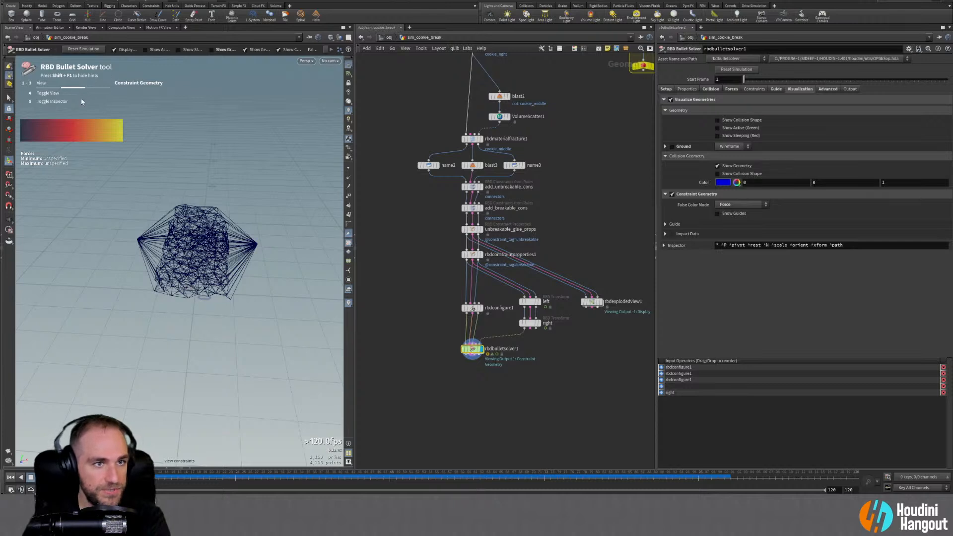
pyautogui.press('3')
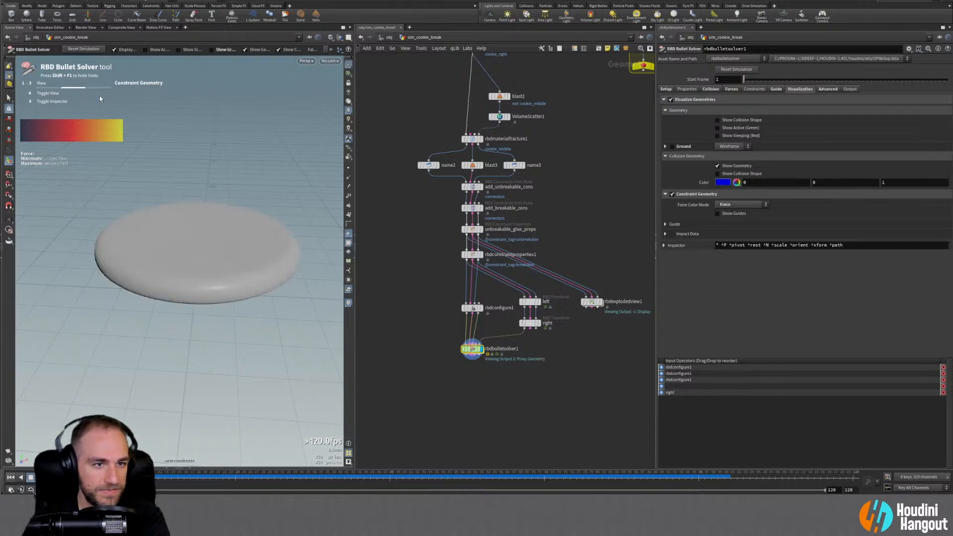
pyautogui.press('2')
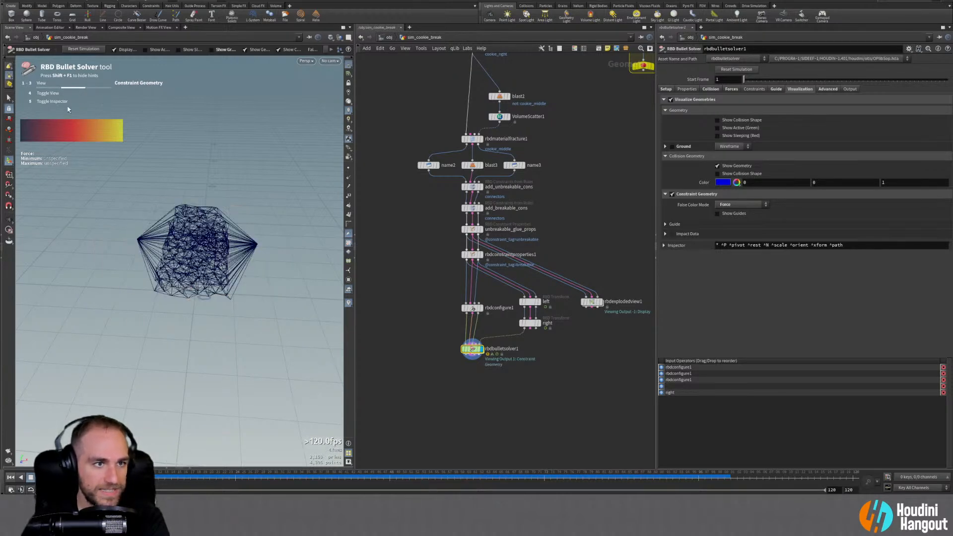
pyautogui.press('4')
pyautogui.press('4')
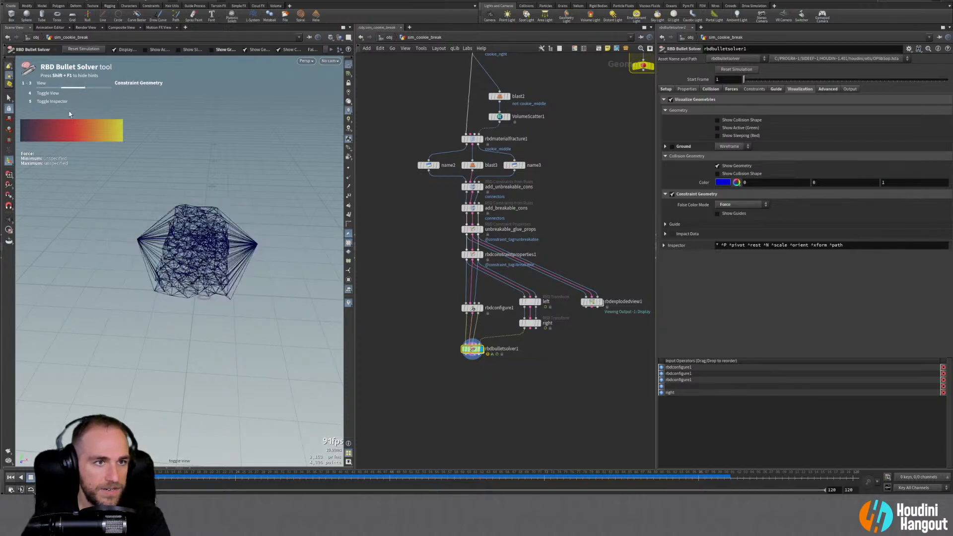
pyautogui.press('4')
# Try the viewport tool's inspector on the constraint geometry by toggling it on and off
pyautogui.press('5')
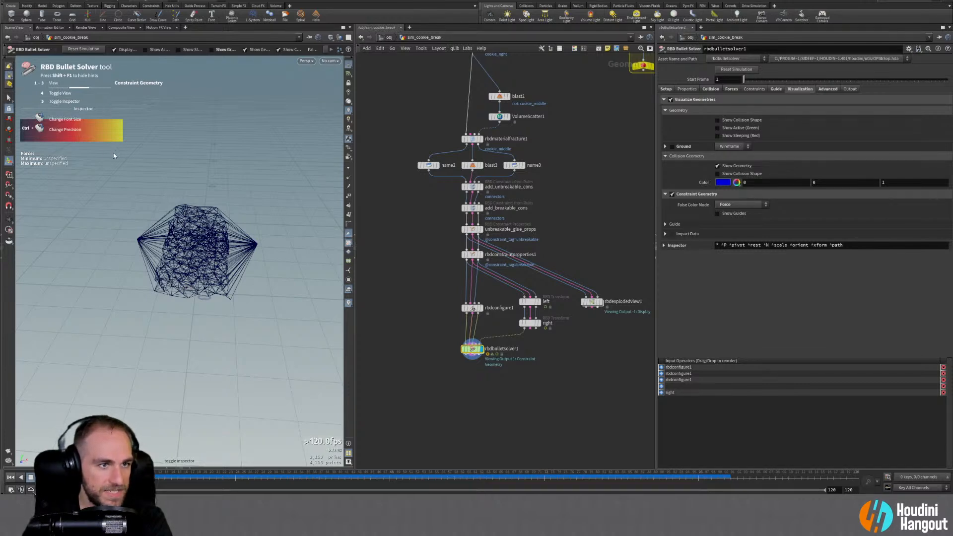
pyautogui.press('5')
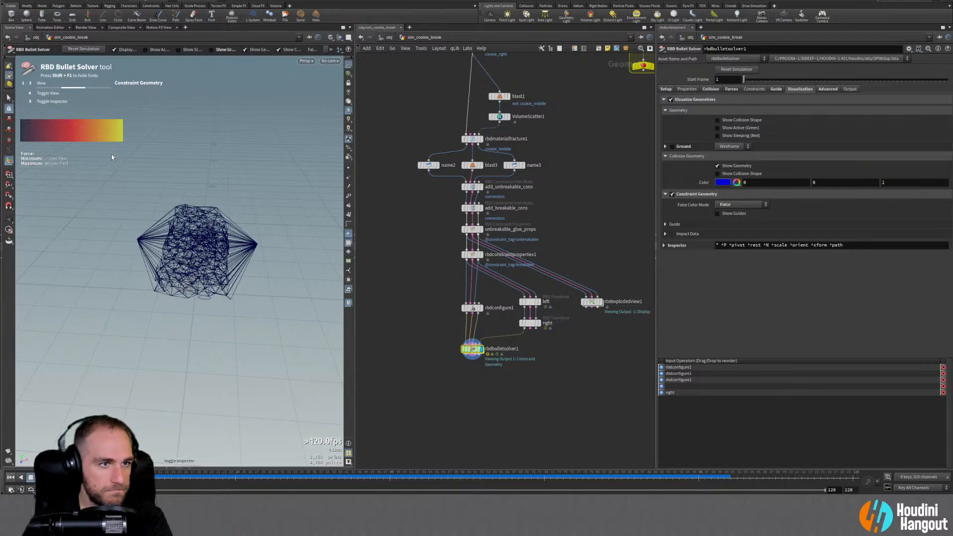
pyautogui.press('5')
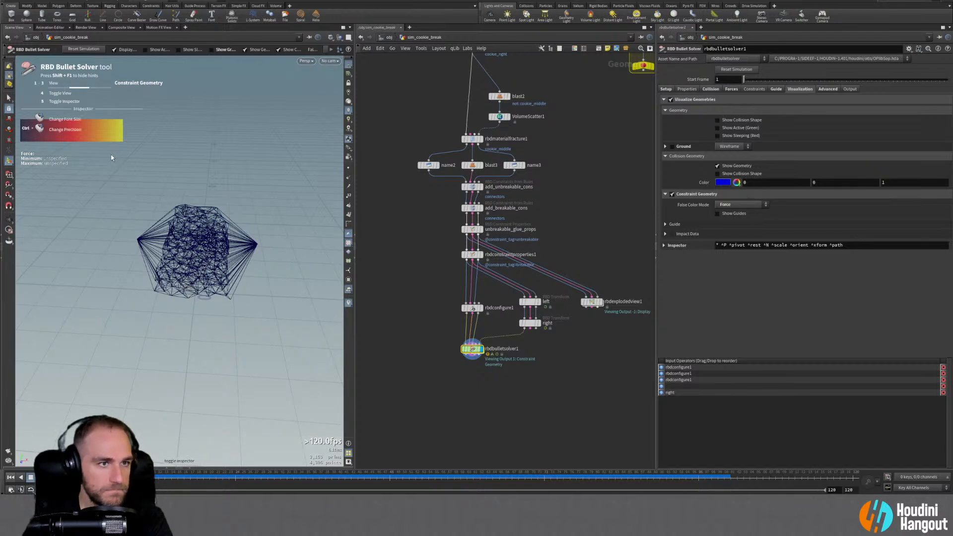
pyautogui.press('5')
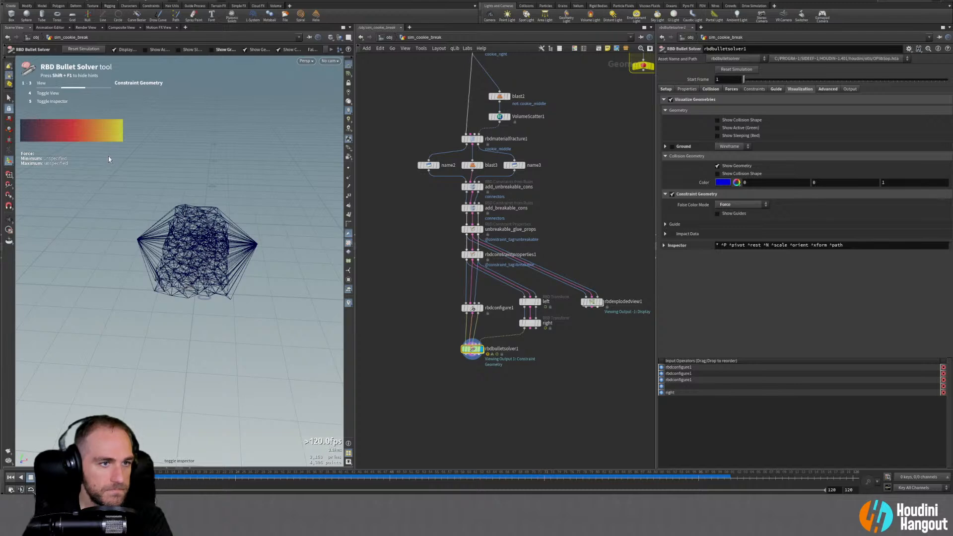
# Play and scrub the simulation to examine the force coloring on the constraint geometry, and return to the first frame
pyautogui.keyDown('alt'); pyautogui.moveTo(186, 306); pyautogui.dragTo(211, 267); pyautogui.keyUp('alt')
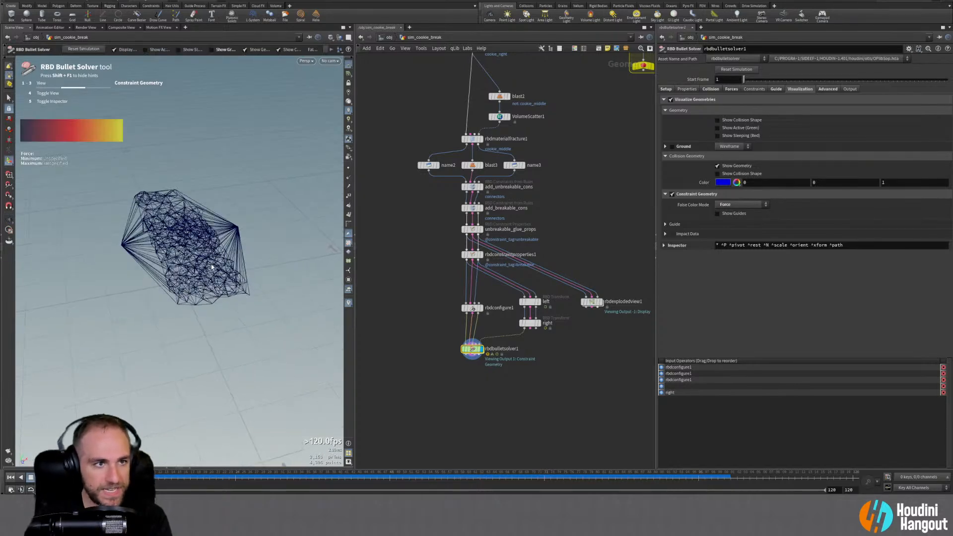
pyautogui.click(41, 477)
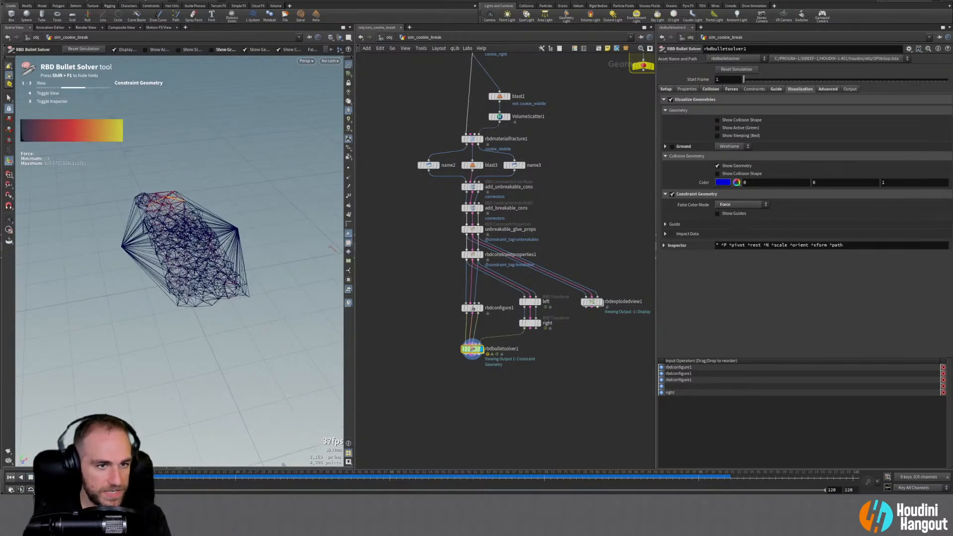
pyautogui.click(119, 478)
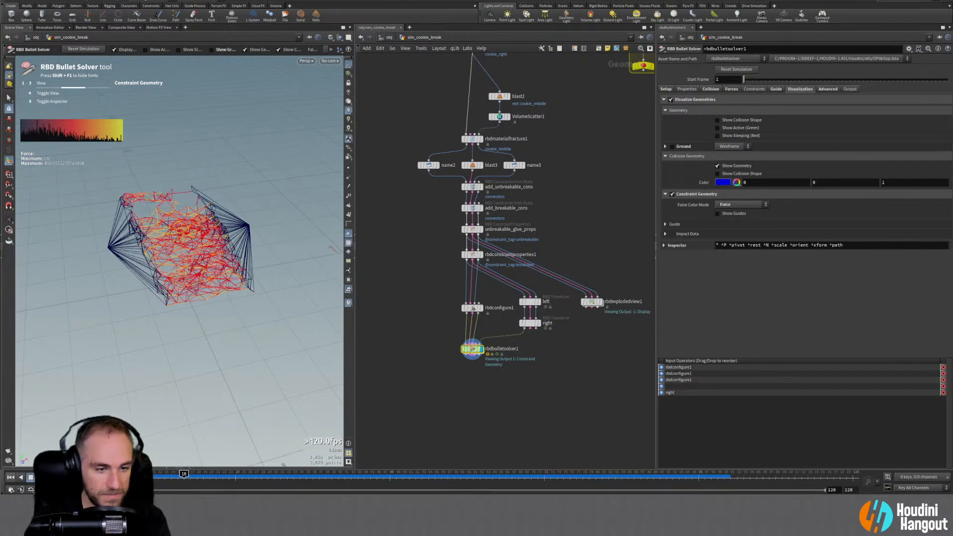
pyautogui.moveTo(183, 474); pyautogui.dragTo(153, 476)
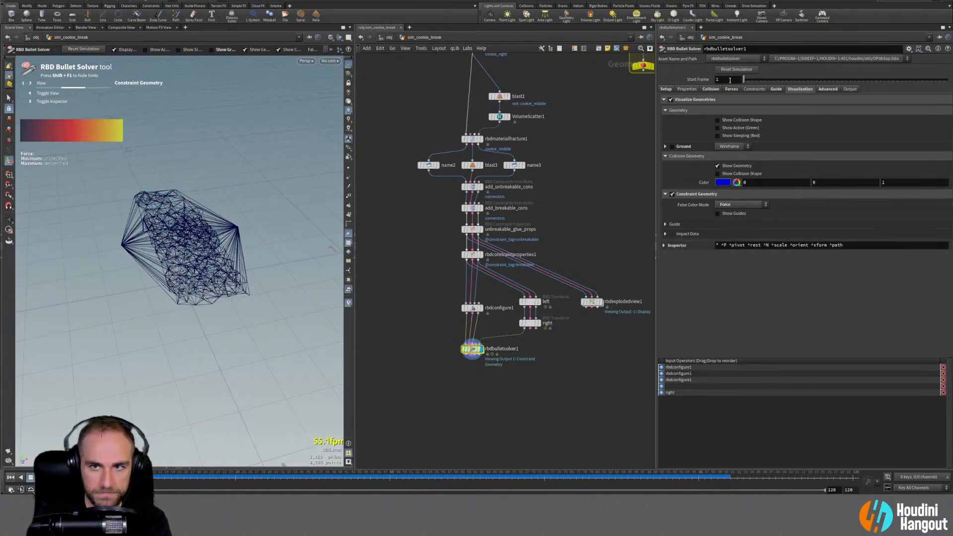
# Set the Force Threshold for breaking the Soft and Hard constraints in rbdbulletsolver1 to 250
pyautogui.click(731, 89)
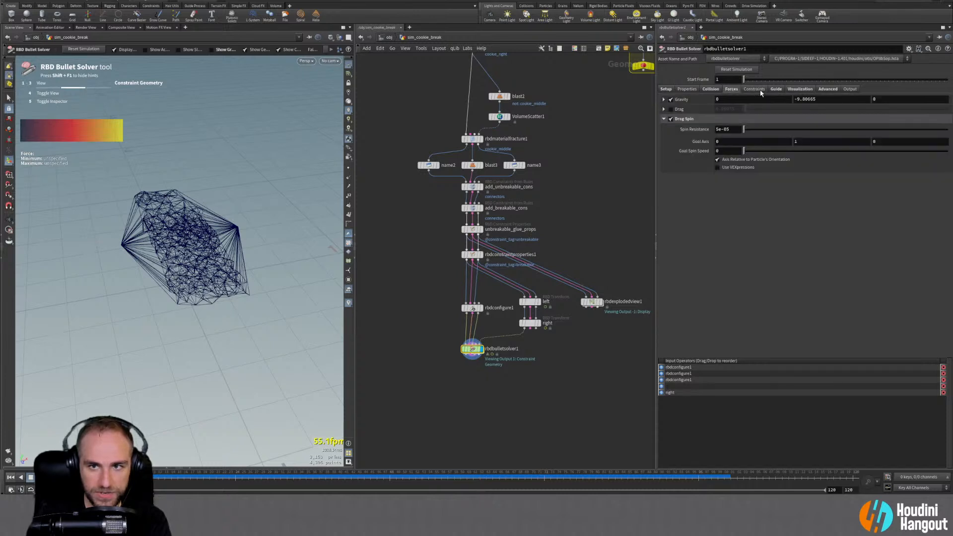
pyautogui.click(754, 89)
pyautogui.click(753, 196)
pyautogui.write('250')
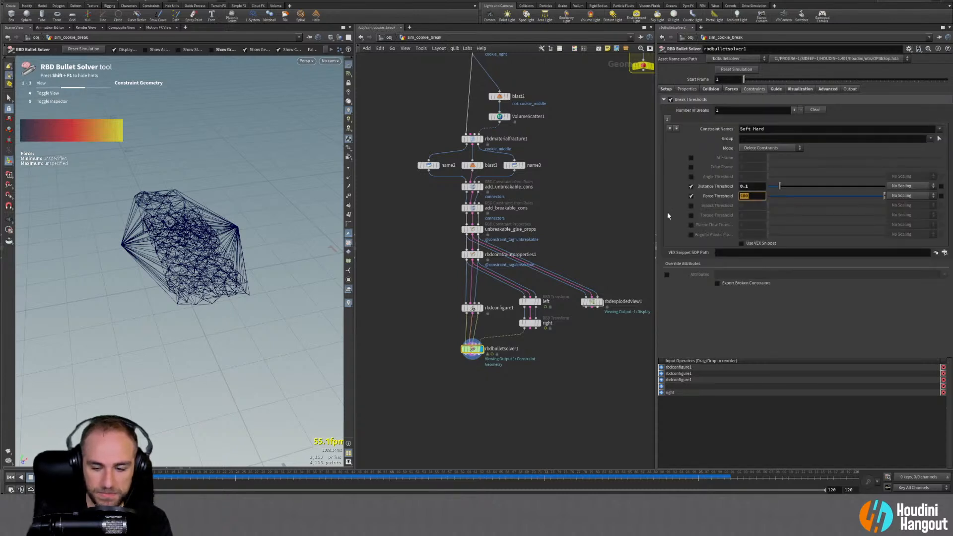
pyautogui.press('Return')
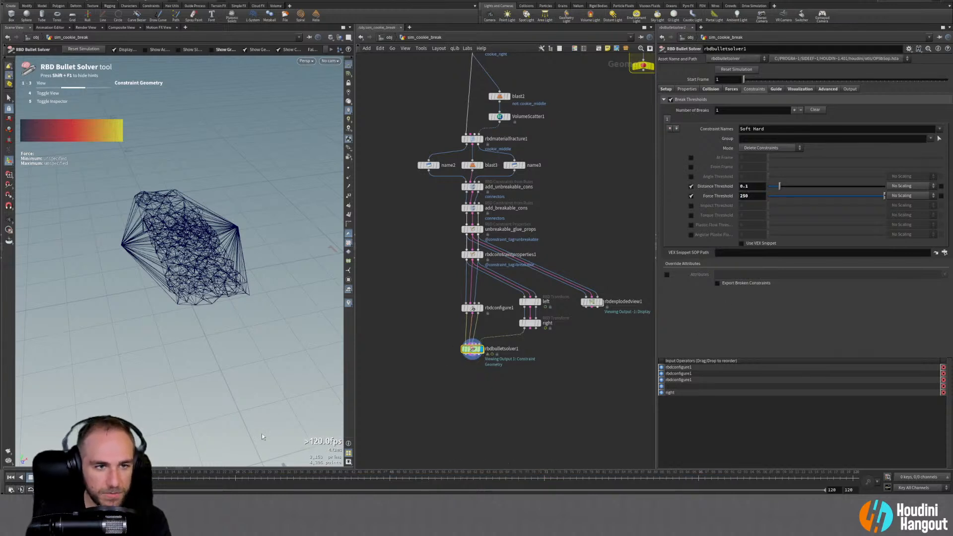
# Set the Distance Threshold for breaking the Soft and Hard constraints to 0.01 and replay the simulation, ending on the first frame
pyautogui.press('Up')
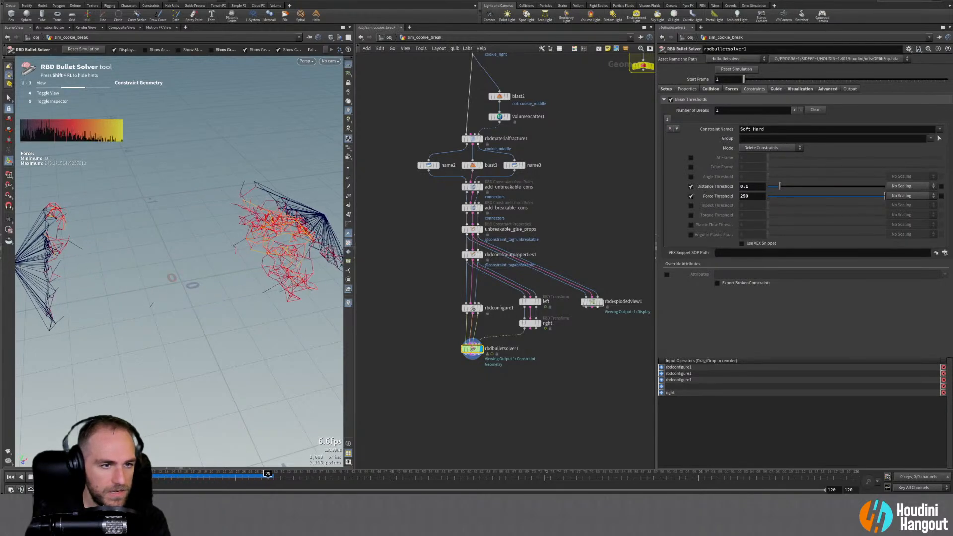
pyautogui.hotkey('ctrl', 'Up')
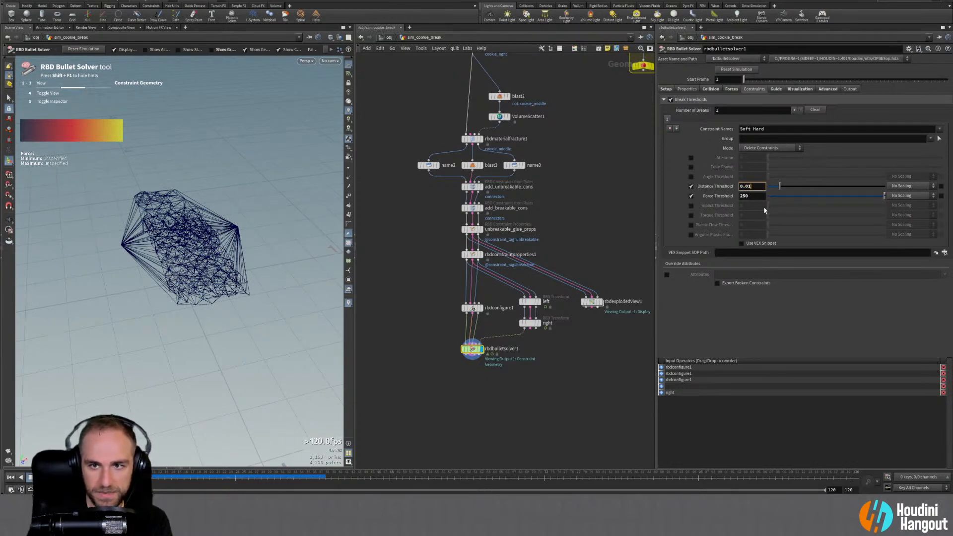
pyautogui.press('Return')
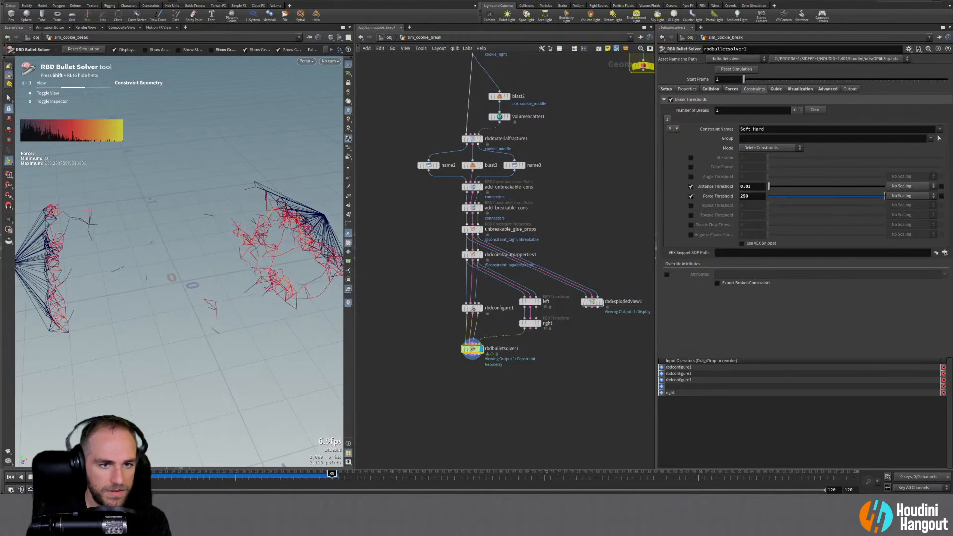
pyautogui.click(11, 477)
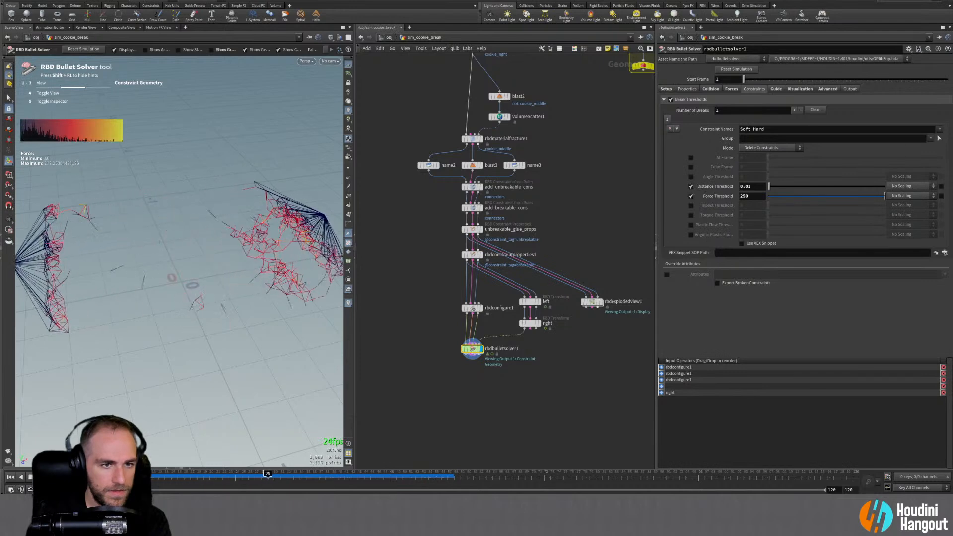
pyautogui.hotkey('ctrl', 'Up')
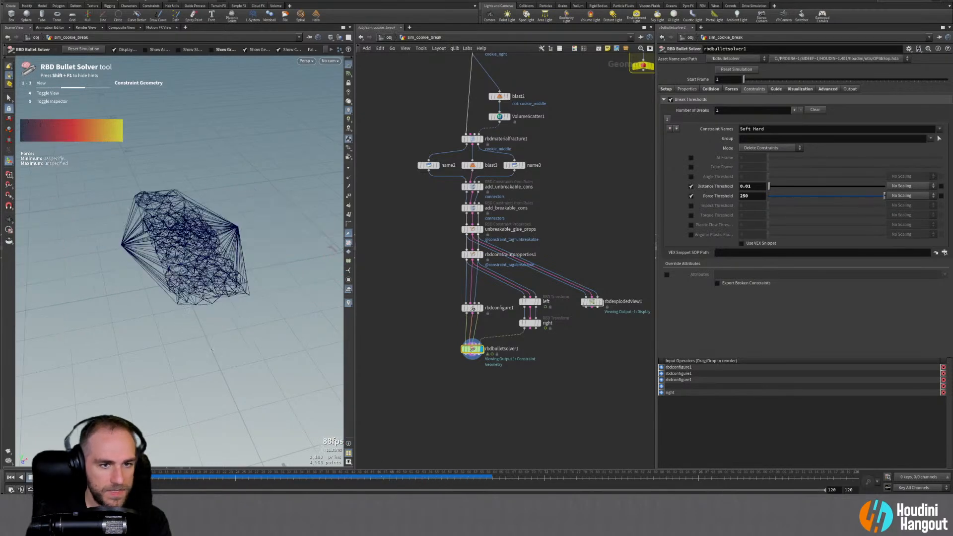
# Show points and point numbers on the constraint geometry and examine up close how the constraint lines meet at their end points
pyautogui.keyDown('alt'); pyautogui.moveTo(202, 285); pyautogui.dragTo(173, 270); pyautogui.keyUp('alt')
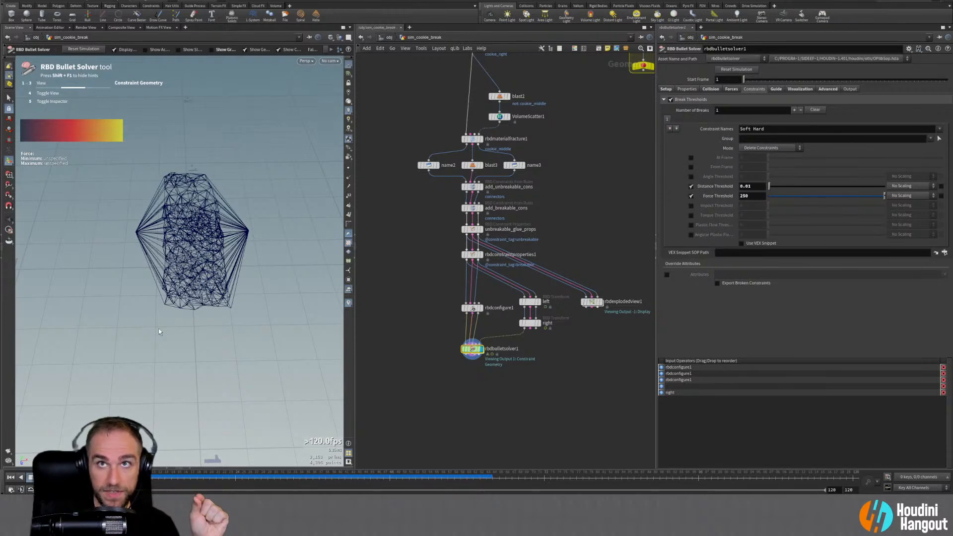
pyautogui.click(349, 169)
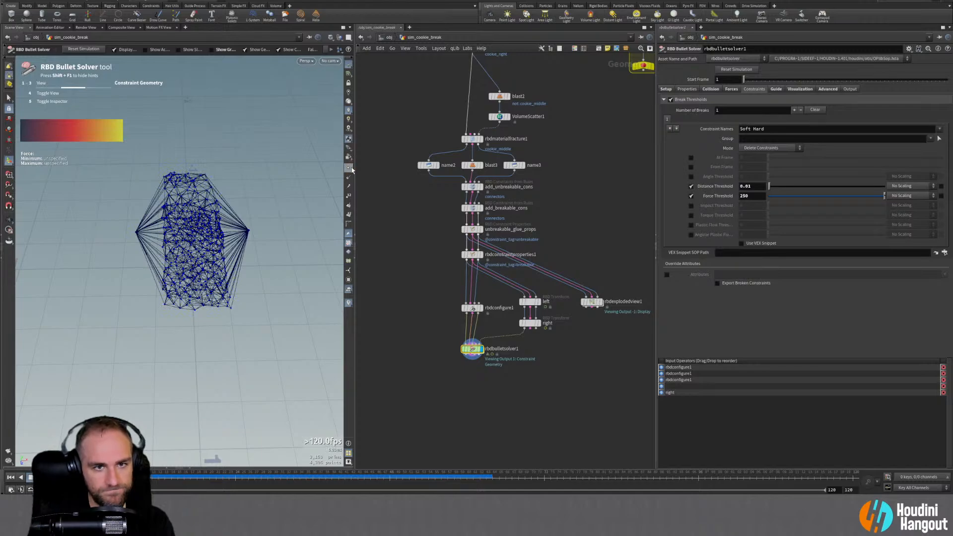
pyautogui.click(351, 205)
pyautogui.scroll(8, 233, 278)
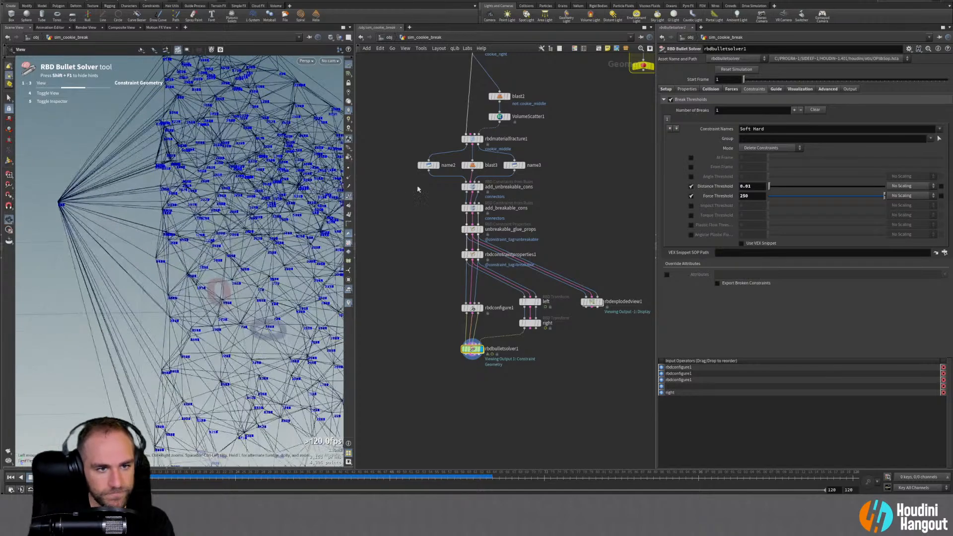
pyautogui.scroll(10, 233, 278)
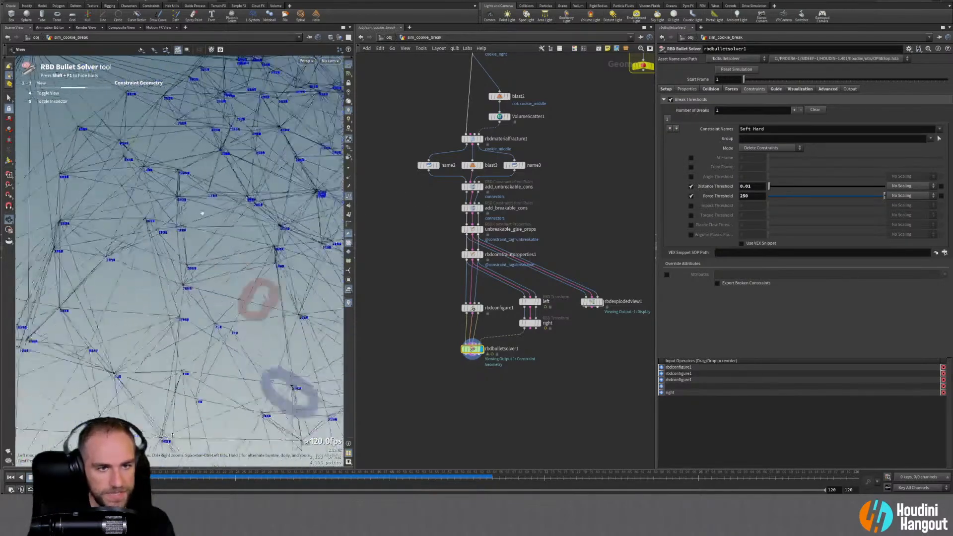
pyautogui.scroll(5, 187, 212)
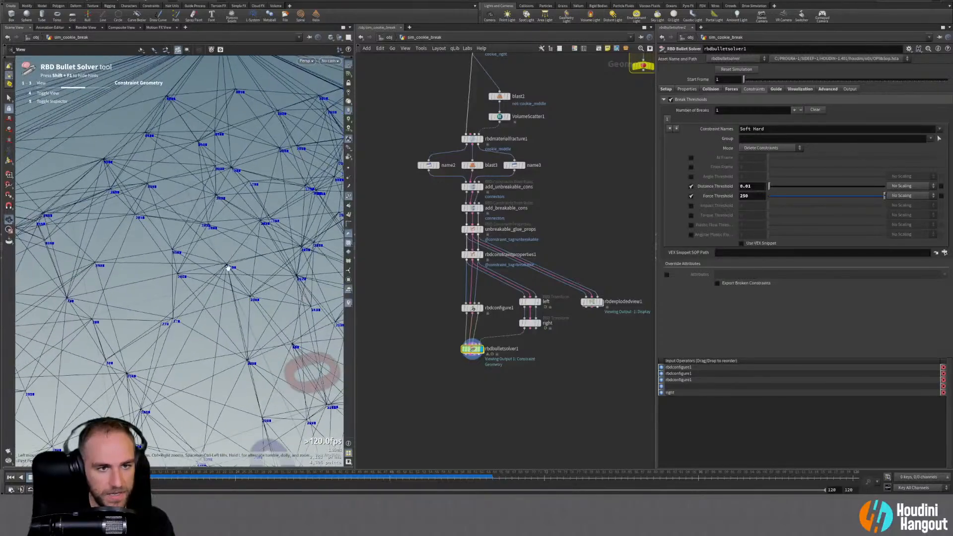
pyautogui.scroll(4, 267, 242)
pyautogui.scroll(-3, 224, 264)
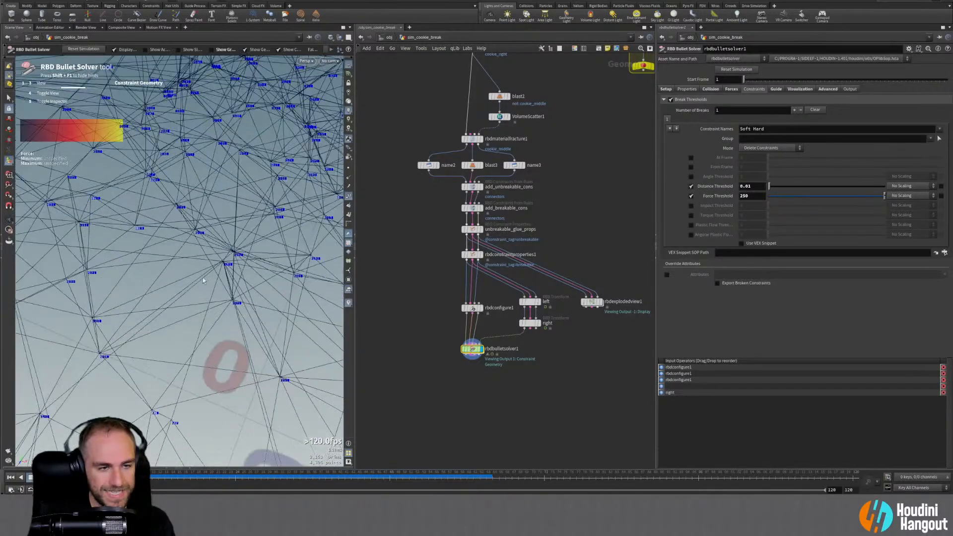
pyautogui.scroll(-6, 135, 337)
pyautogui.keyDown('alt'); pyautogui.moveTo(134, 337); pyautogui.dragTo(154, 355); pyautogui.keyUp('alt')
pyautogui.scroll(-5, 144, 372)
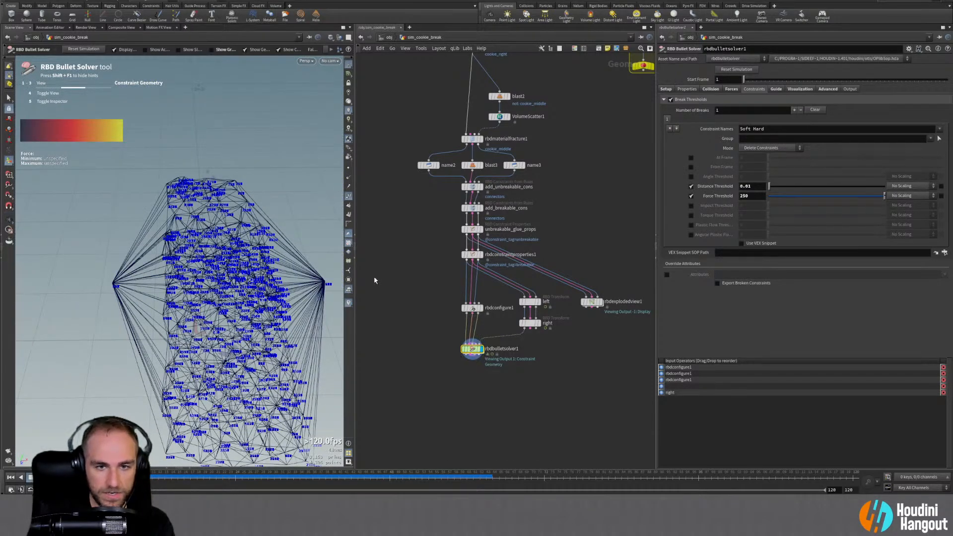
# Inspect add_unbreakable_cons and add_breakable_cons, and read the node info of add_breakable_cons
pyautogui.scroll(4, 433, 318)
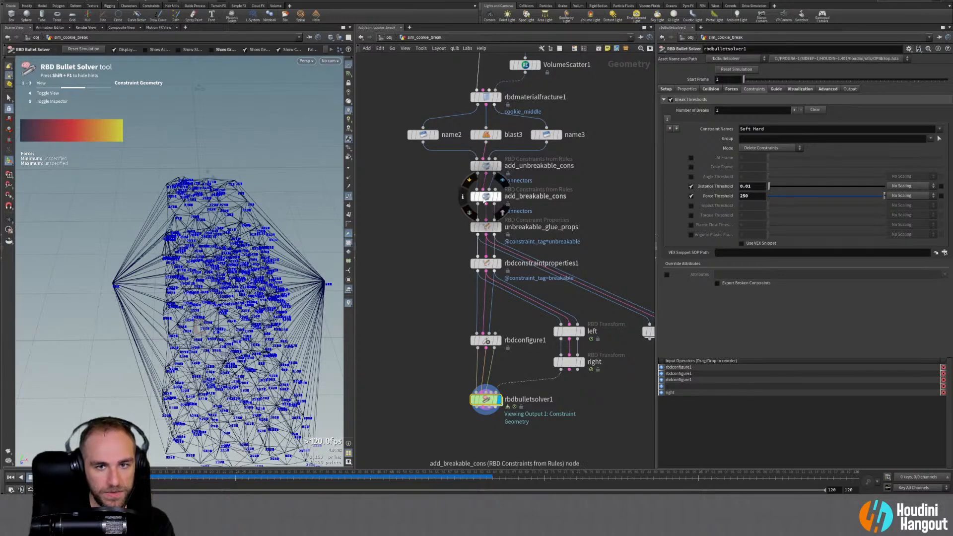
pyautogui.moveTo(487, 200)
pyautogui.click(486, 167)
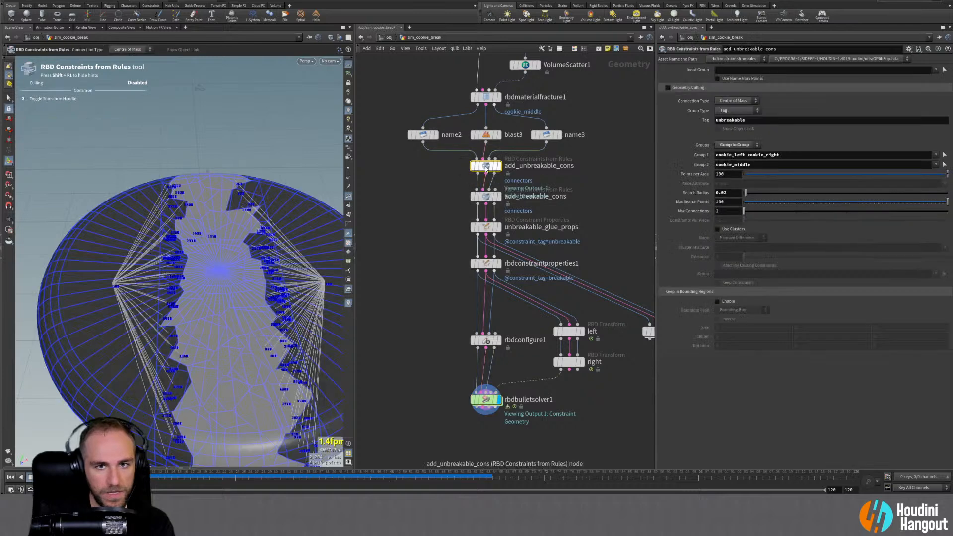
pyautogui.click(485, 197)
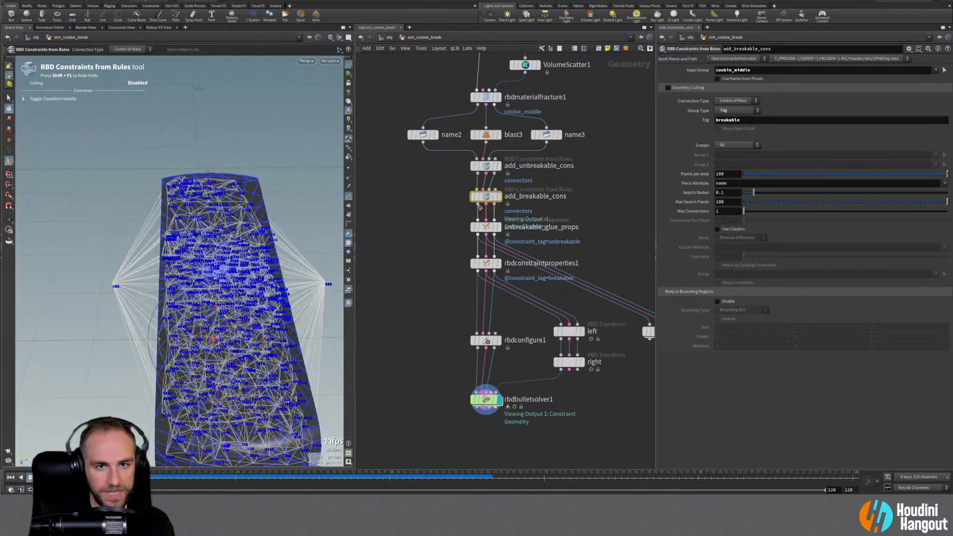
pyautogui.middleClick(486, 198)
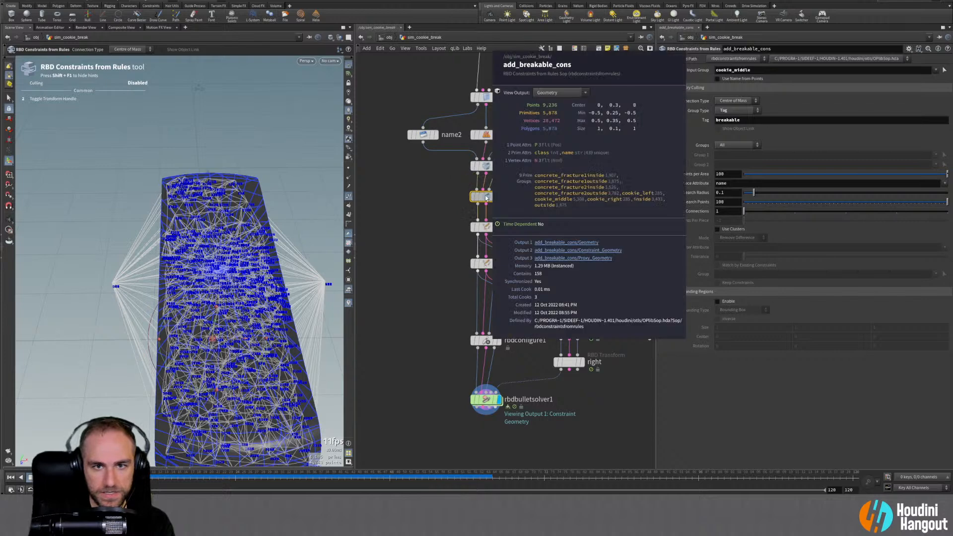
pyautogui.middleClick(486, 197)
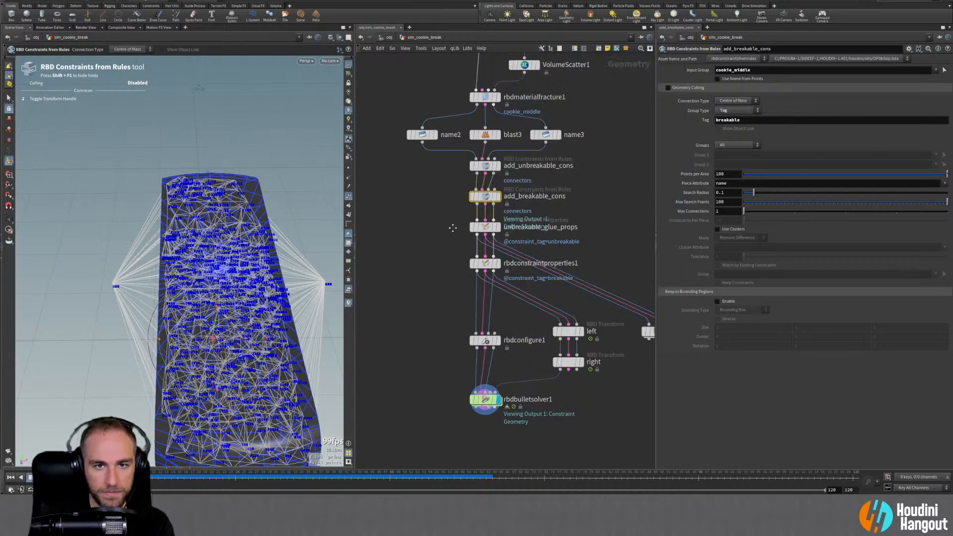
# Make room below add_breakable_cons and insert a Primitive Properties node into the constraint wire leading to unbreakable_glue_props
pyautogui.moveTo(452, 228); pyautogui.dragTo(411, 229, button='middle')
pyautogui.keyDown('shift'); pyautogui.moveTo(447, 228); pyautogui.dragTo(447, 269); pyautogui.keyUp('shift')
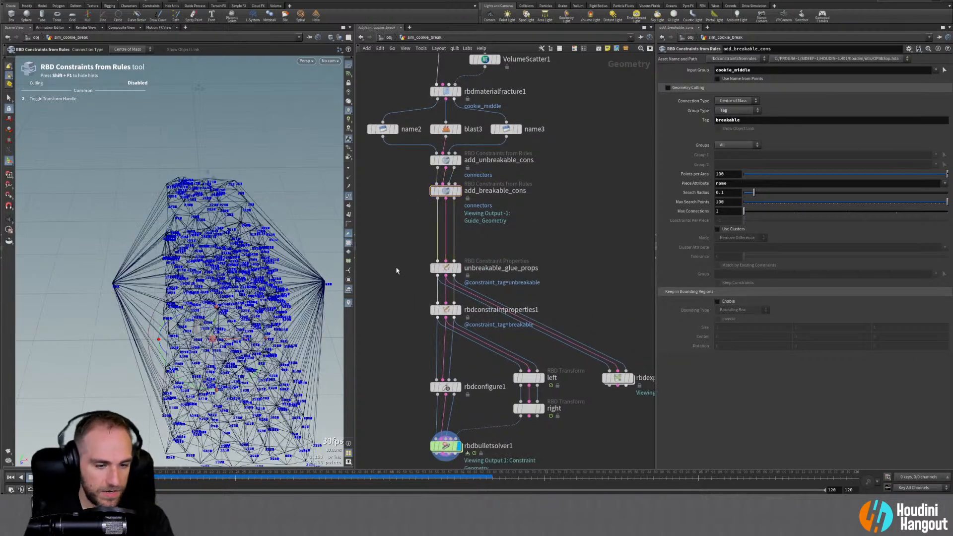
pyautogui.press('Tab')
pyautogui.write('pri')
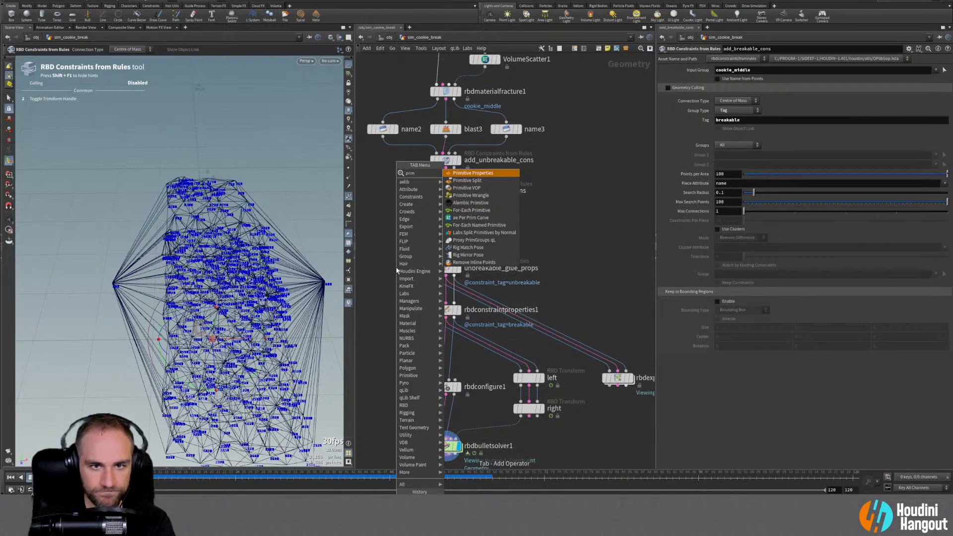
pyautogui.write('m')
pyautogui.press('Return')
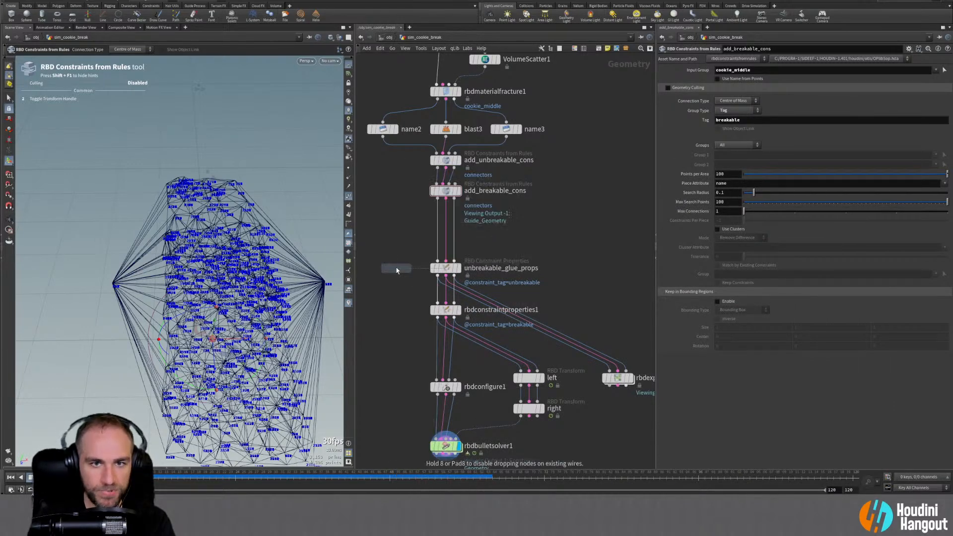
pyautogui.click(447, 229)
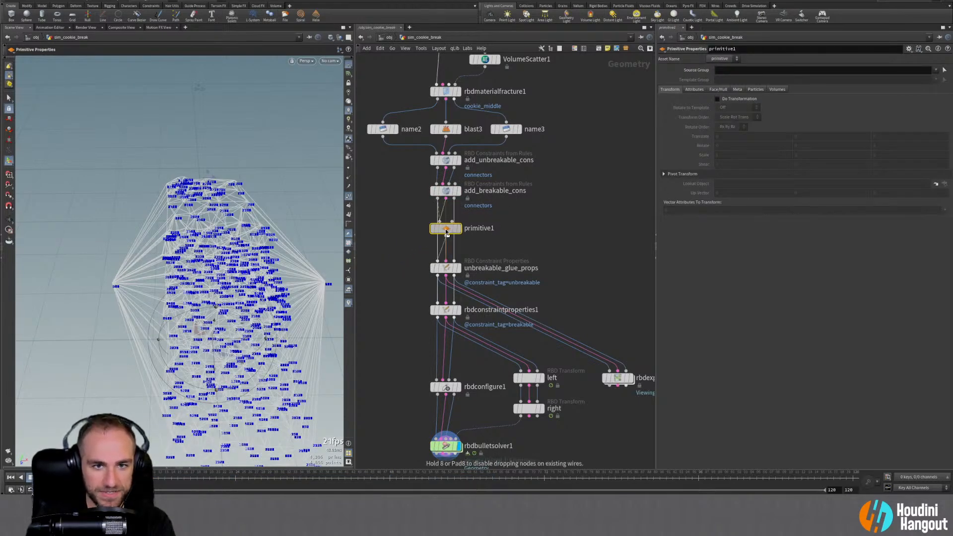
pyautogui.moveTo(447, 232); pyautogui.dragTo(489, 234)
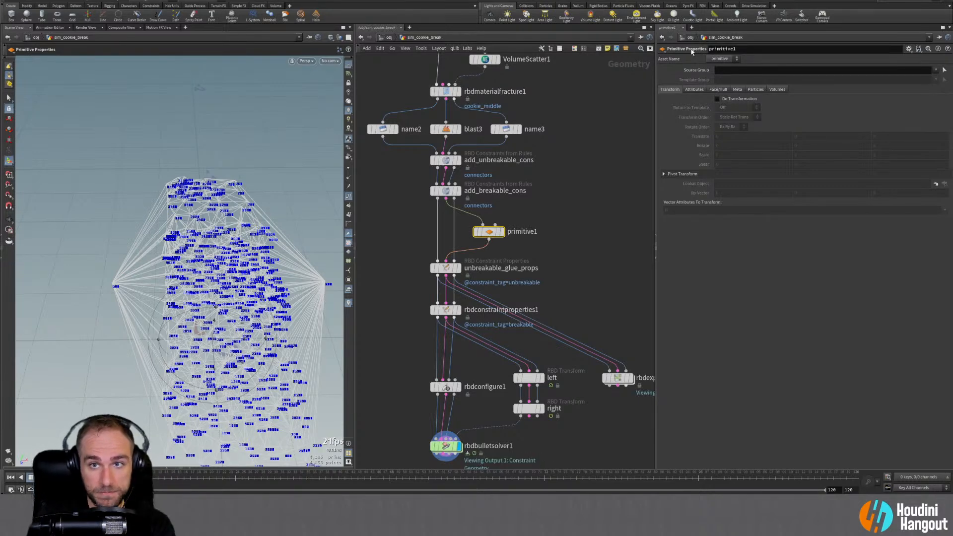
pyautogui.click(717, 99)
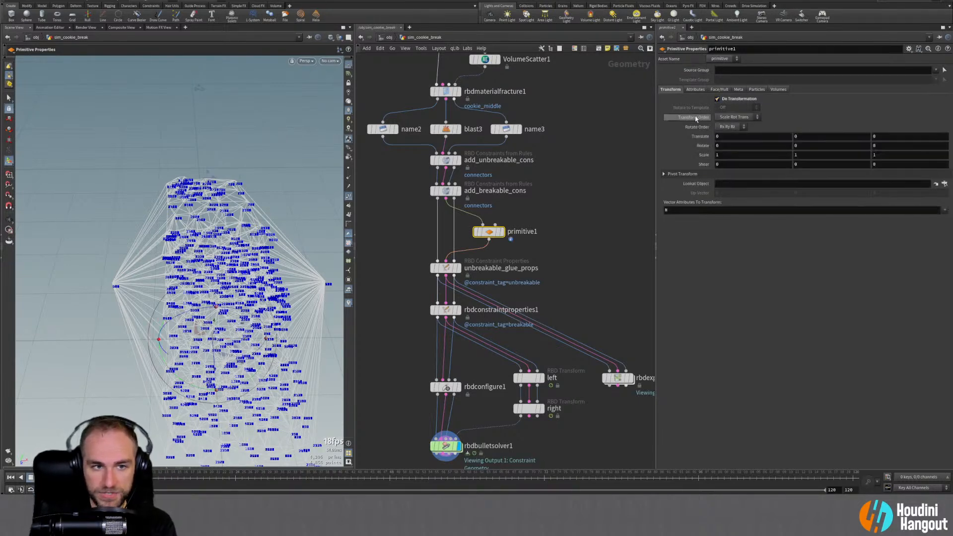
pyautogui.click(936, 70)
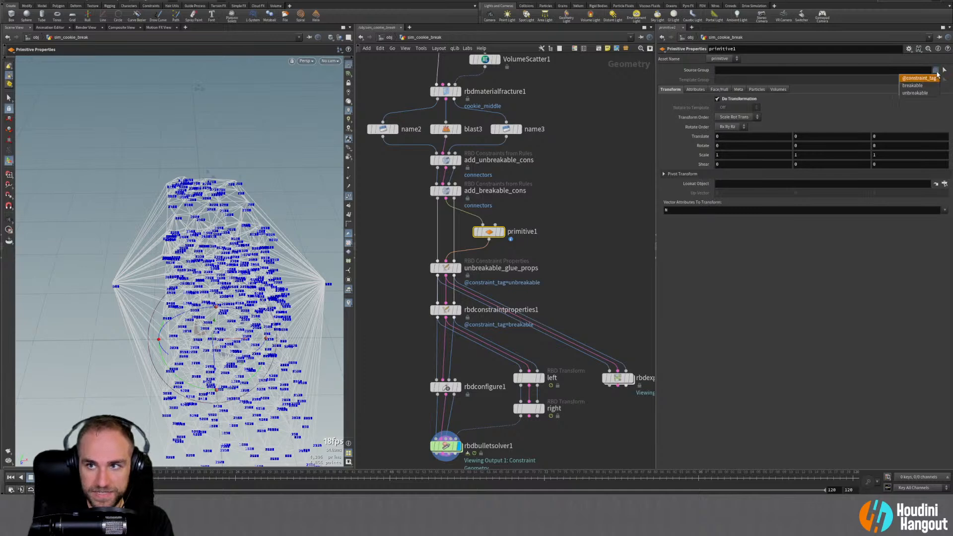
pyautogui.click(918, 94)
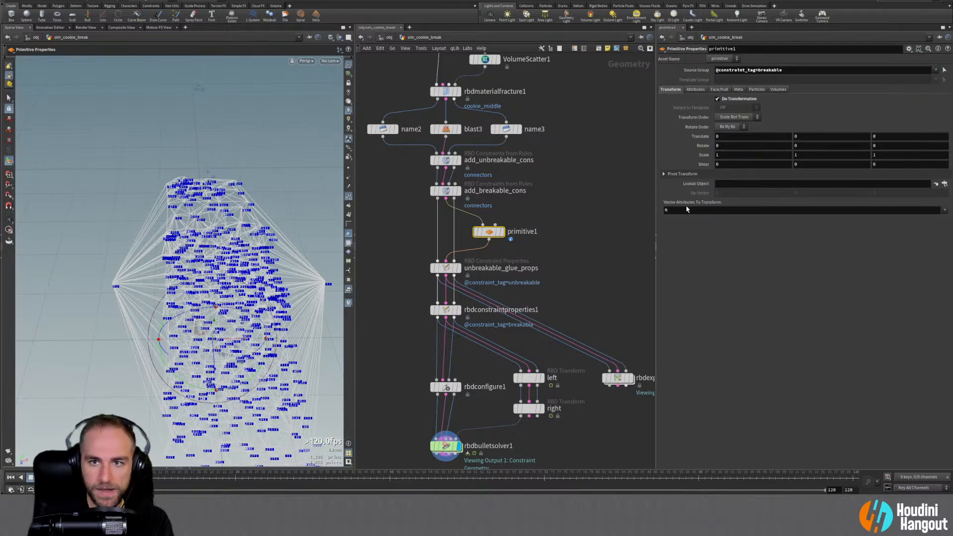
# Set the Scale of primitive1 to 0, 0, 0 and clear its Vector Attributes To Transform
pyautogui.click(722, 154)
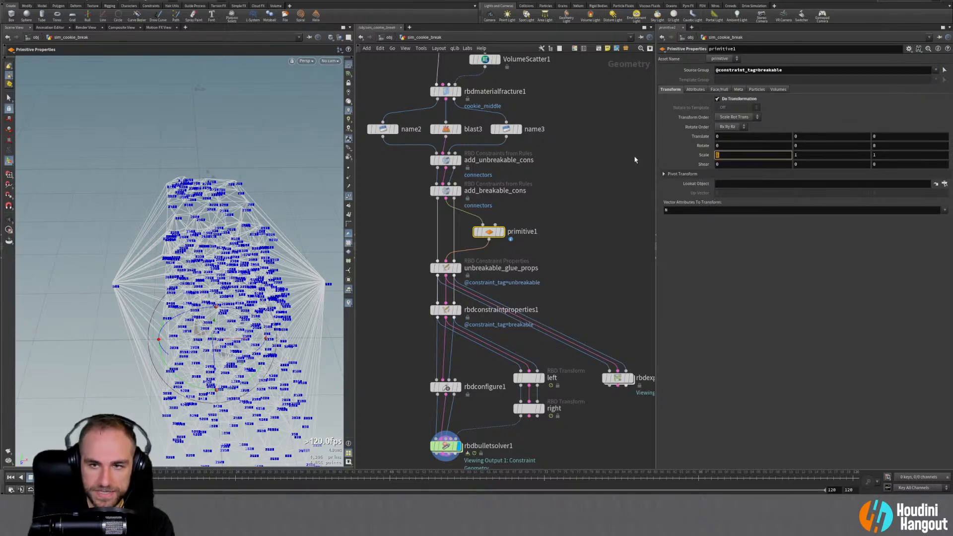
pyautogui.write('0')
pyautogui.press('Tab')
pyautogui.write('0')
pyautogui.press('Tab')
pyautogui.write('0')
pyautogui.press('Return')
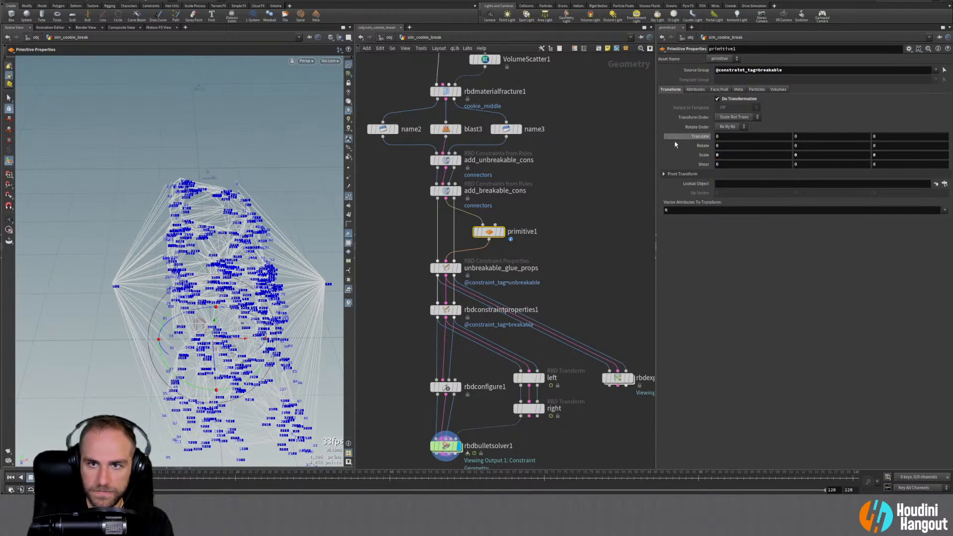
pyautogui.click(672, 212)
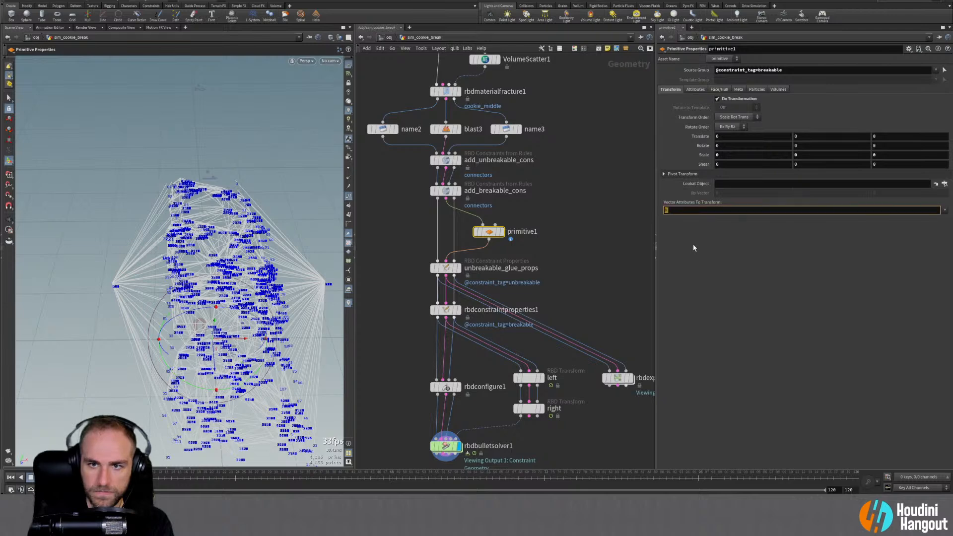
pyautogui.press('BackSpace')
pyautogui.press('Return')
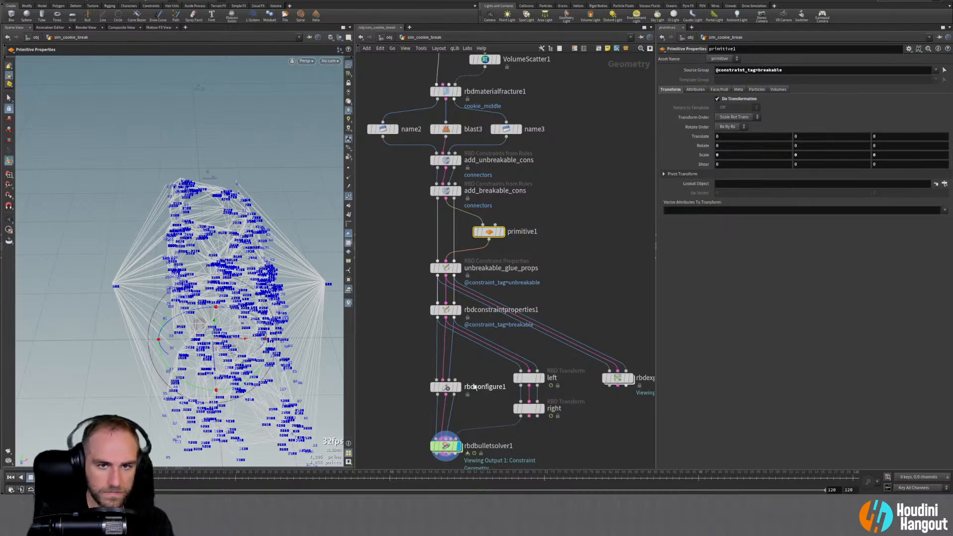
# Display primitive1 and examine the scaled breakable constraints up close, checking the node's attribute and transform settings
pyautogui.click(504, 233)
pyautogui.scroll(5, 262, 232)
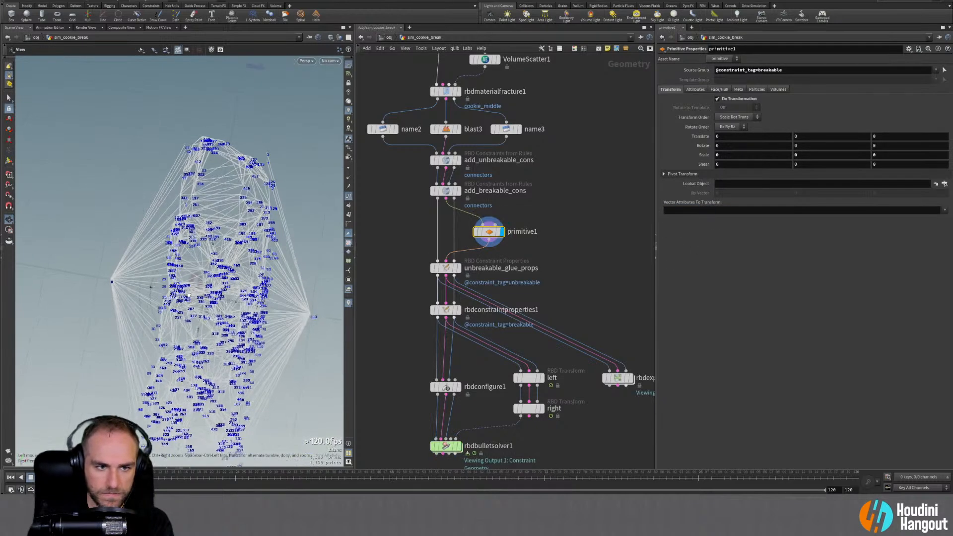
pyautogui.keyDown('alt'); pyautogui.moveTo(261, 232); pyautogui.dragTo(263, 279); pyautogui.keyUp('alt')
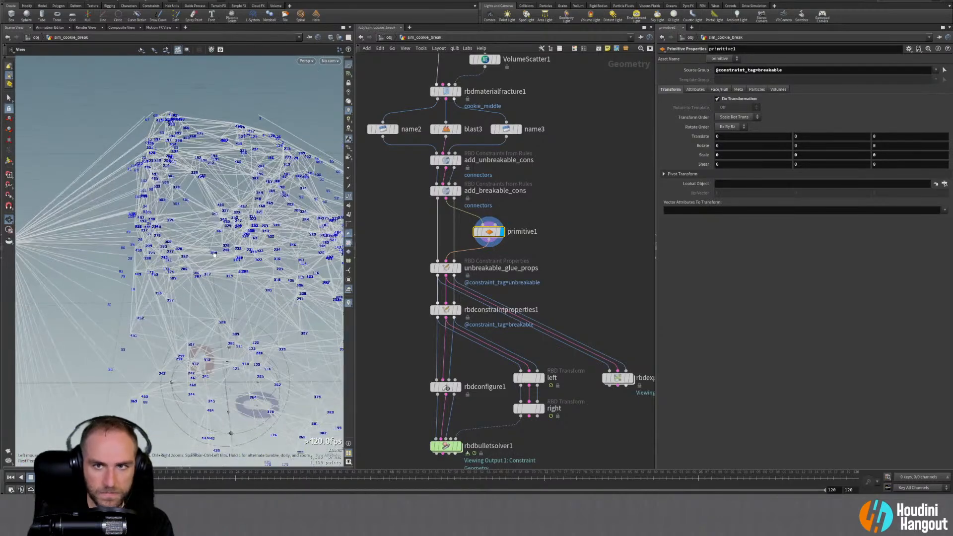
pyautogui.click(696, 90)
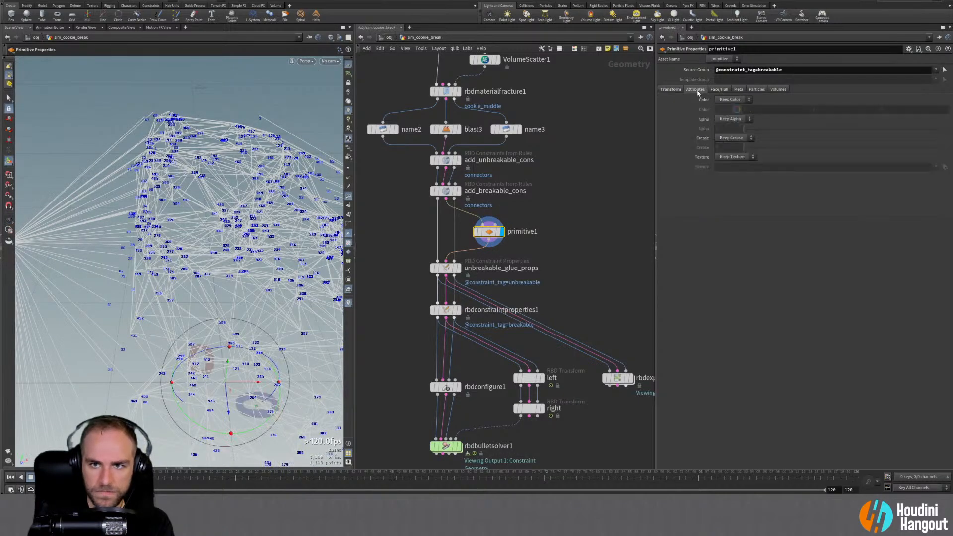
pyautogui.click(673, 90)
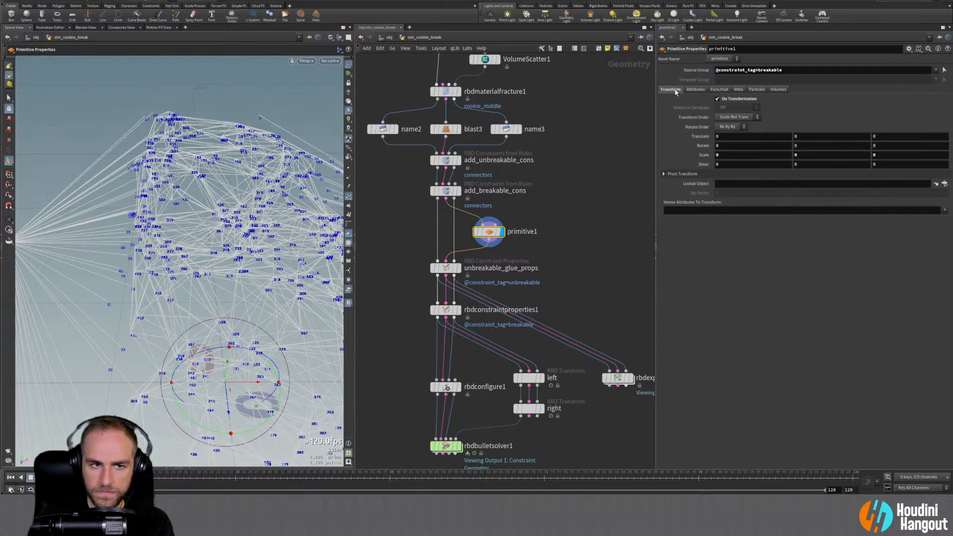
pyautogui.keyDown('alt'); pyautogui.moveTo(253, 246); pyautogui.dragTo(261, 282); pyautogui.keyUp('alt')
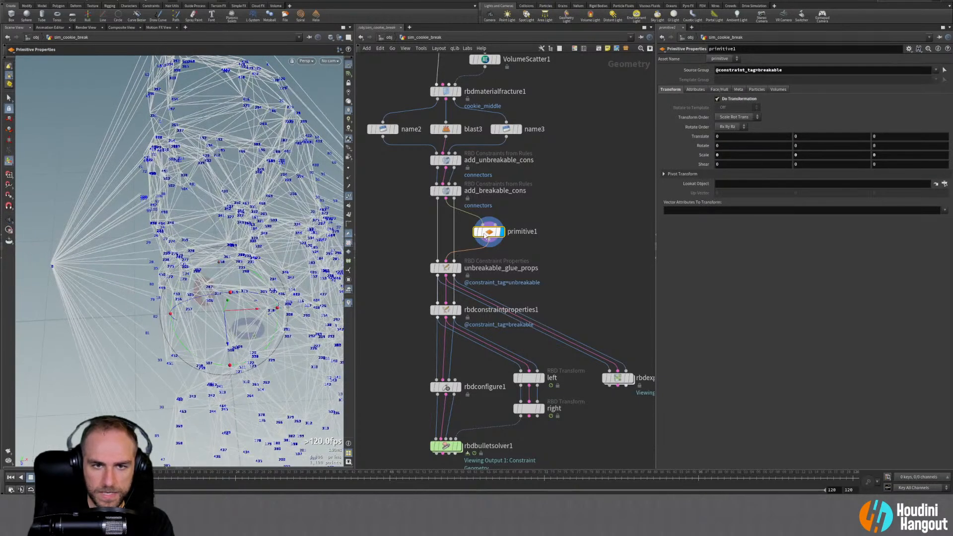
pyautogui.moveTo(489, 234); pyautogui.dragTo(486, 242)
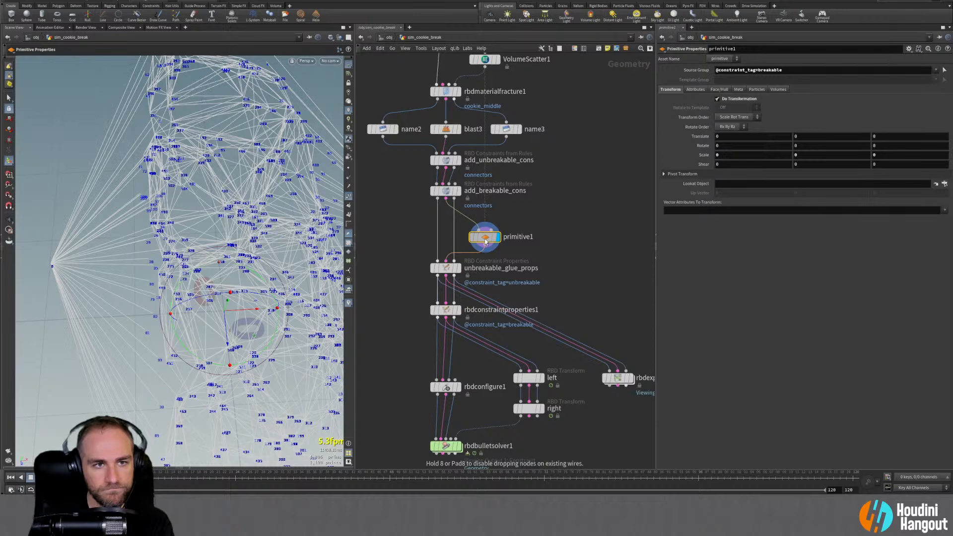
# Bypass primitive1 and examine the constraint network up close, selecting individual shared points where several lines meet
pyautogui.moveTo(485, 242); pyautogui.dragTo(486, 241)
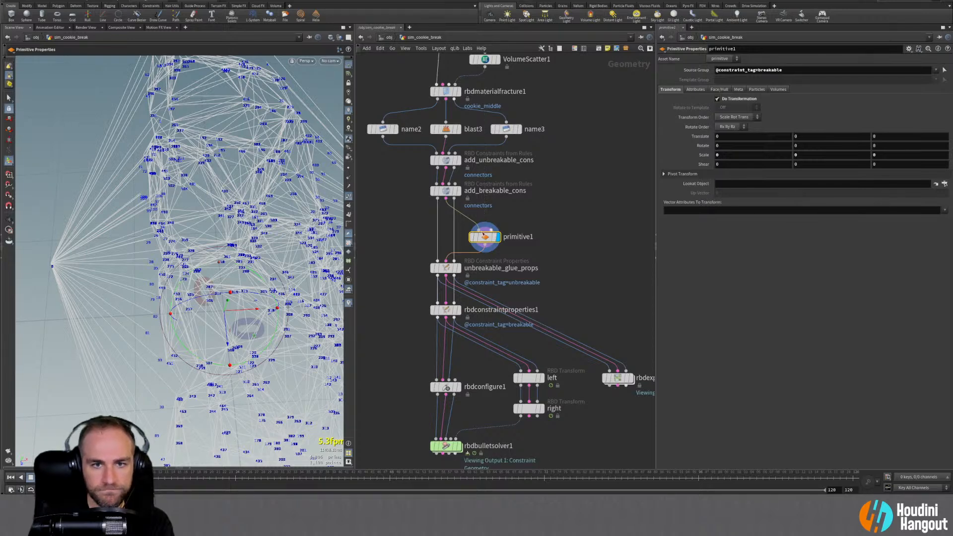
pyautogui.click(472, 237)
pyautogui.keyDown('alt'); pyautogui.moveTo(278, 209); pyautogui.dragTo(522, 67, button='right'); pyautogui.keyUp('alt')
pyautogui.keyDown('alt'); pyautogui.moveTo(238, 231); pyautogui.dragTo(151, 200); pyautogui.keyUp('alt')
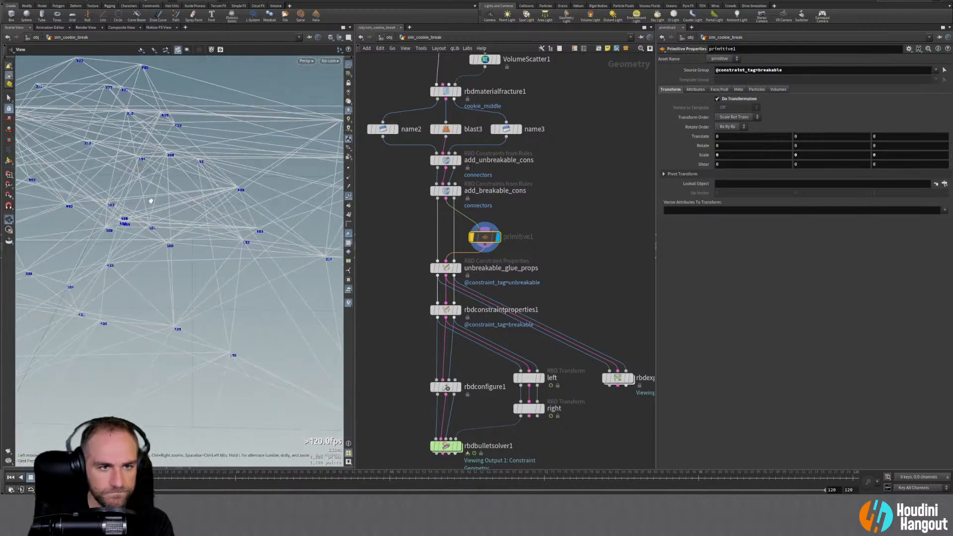
pyautogui.keyDown('alt'); pyautogui.moveTo(240, 243); pyautogui.dragTo(304, 233, button='right'); pyautogui.keyUp('alt')
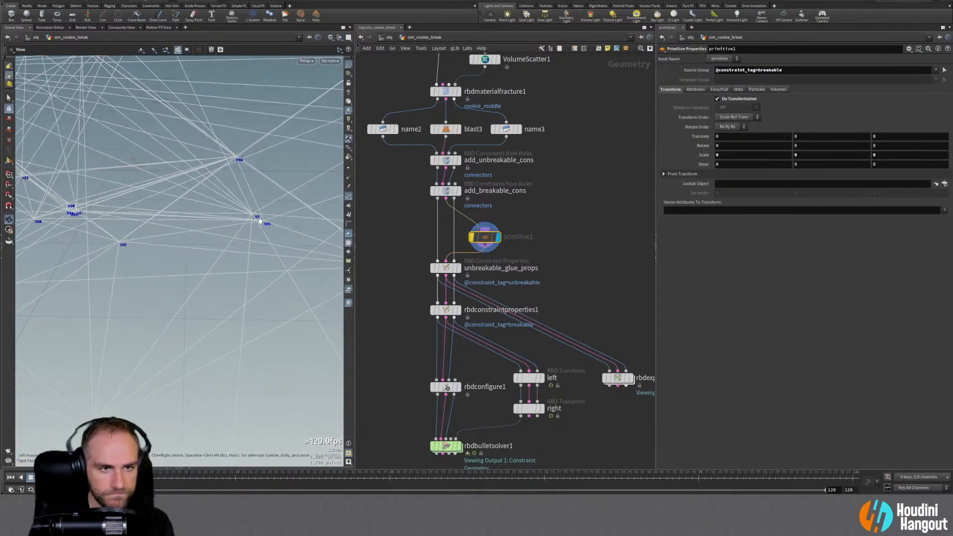
pyautogui.moveTo(260, 221)
pyautogui.keyDown('alt'); pyautogui.mouseDown()
pyautogui.moveTo(226, 216)
pyautogui.moveTo(266, 223)
pyautogui.mouseUp(); pyautogui.keyUp('alt')
pyautogui.keyDown('alt'); pyautogui.moveTo(266, 224); pyautogui.dragTo(192, 252, button='right'); pyautogui.keyUp('alt')
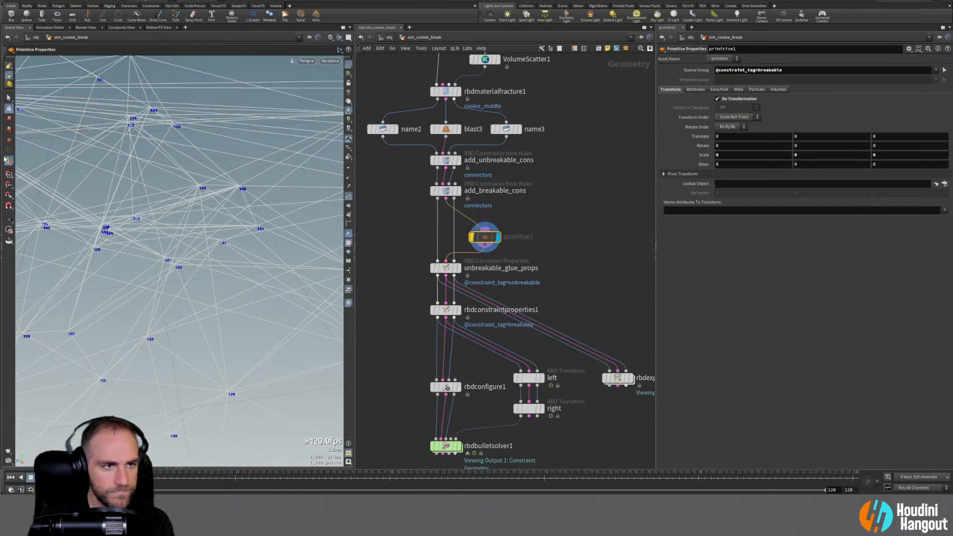
pyautogui.click(9, 98)
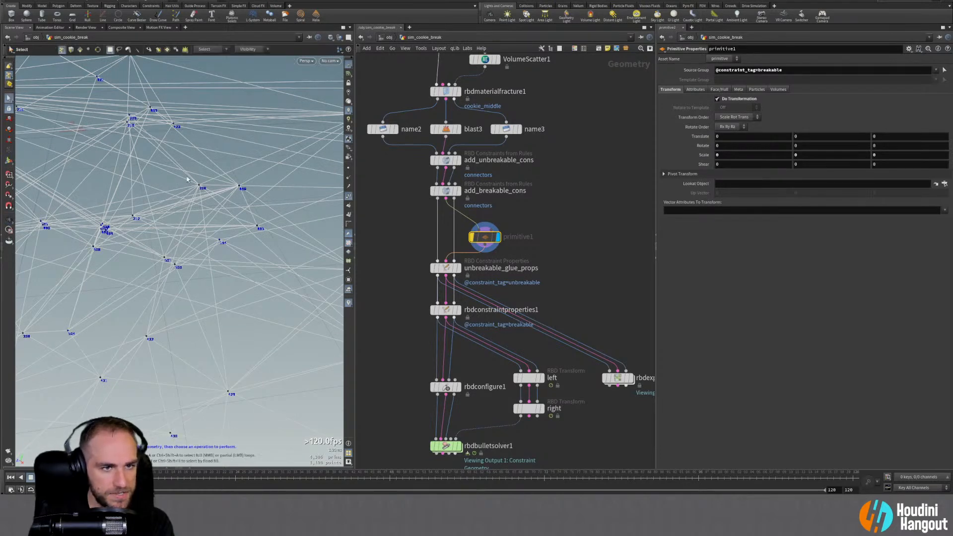
pyautogui.click(203, 188)
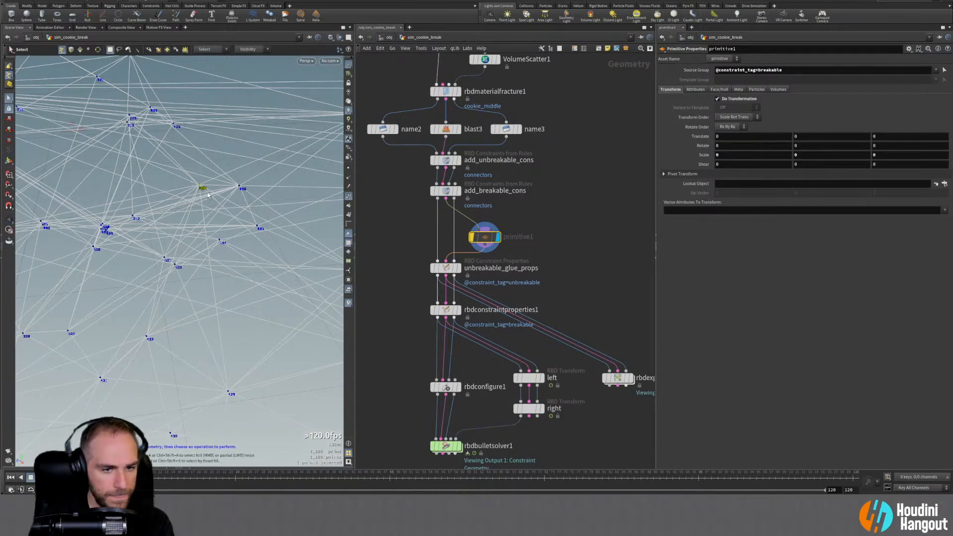
pyautogui.click(134, 220)
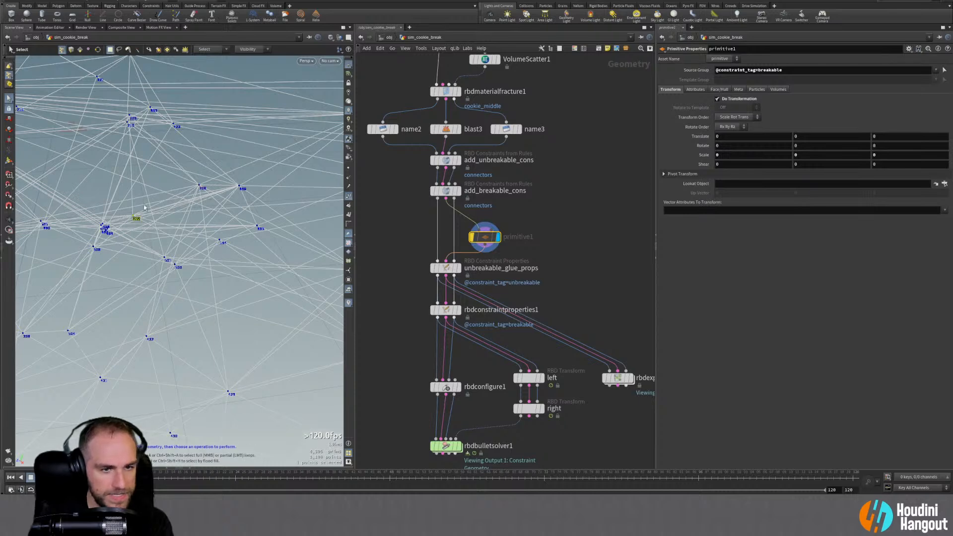
pyautogui.keyDown('alt'); pyautogui.moveTo(180, 217); pyautogui.dragTo(186, 240); pyautogui.keyUp('alt')
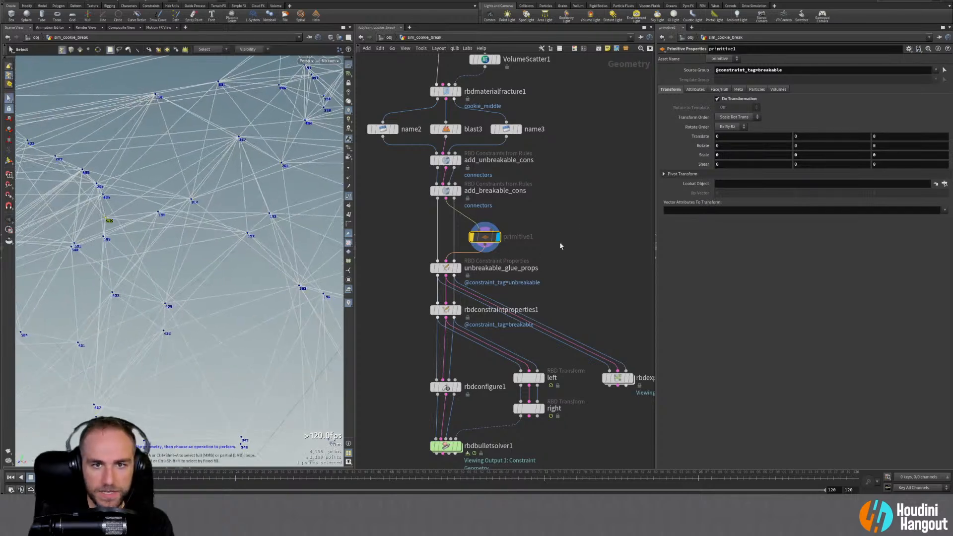
# Insert a Point Split node into the constraint wire between add_breakable_cons and primitive1
pyautogui.click(574, 226)
pyautogui.press('Tab')
pyautogui.write('split')
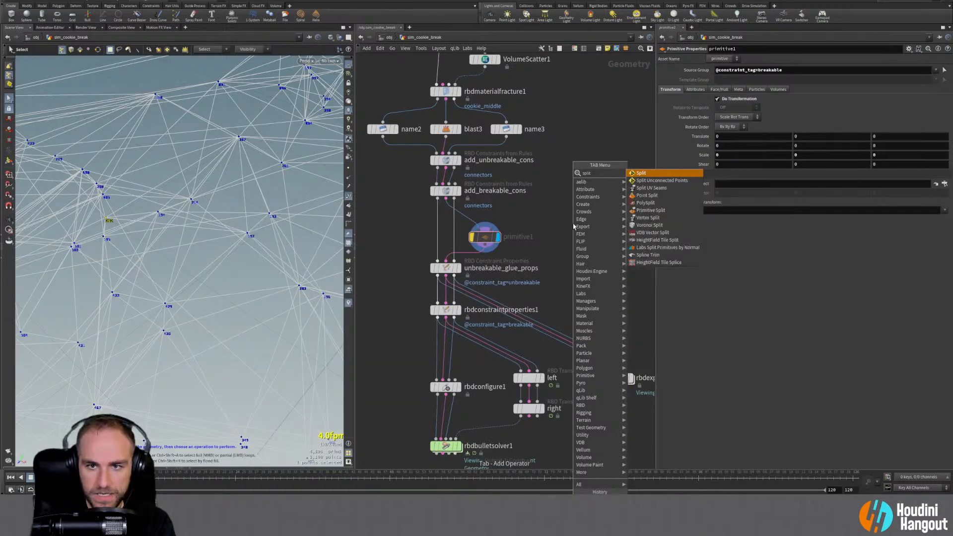
pyautogui.press('Down')
pyautogui.press('Down')
pyautogui.press('Down')
pyautogui.press('Return')
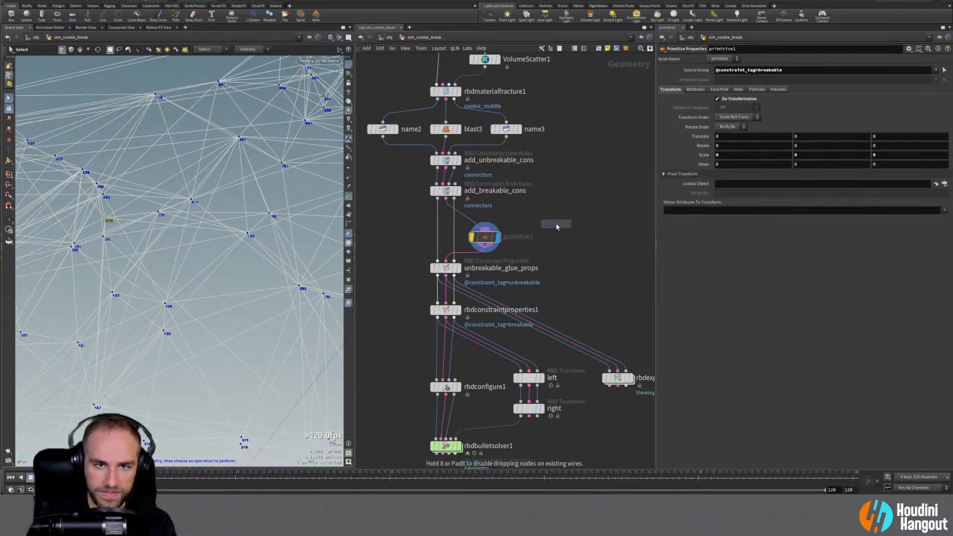
pyautogui.click(473, 220)
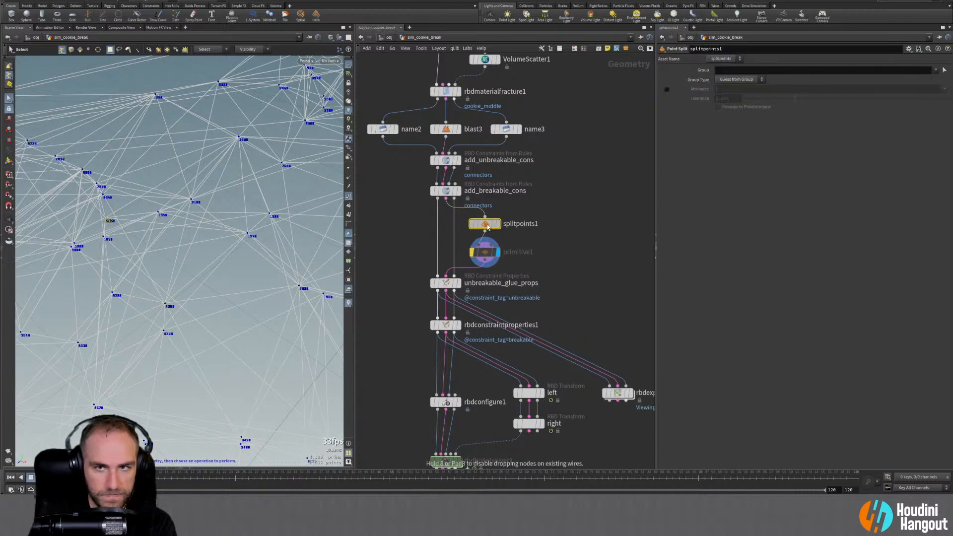
# Reactivate primitive1 and examine the split constraint points in the viewport, checking the node info of splitpoints1
pyautogui.middleClick(488, 224)
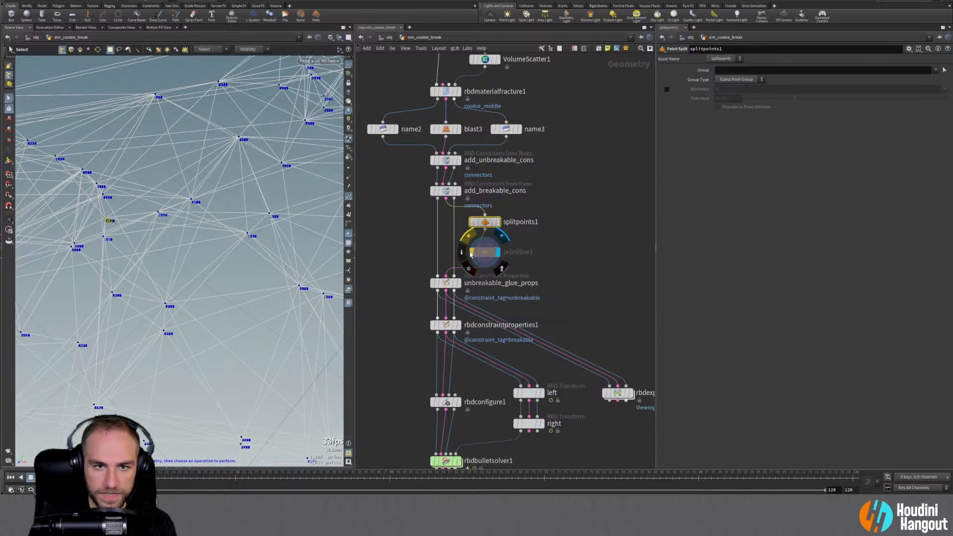
pyautogui.click(497, 253)
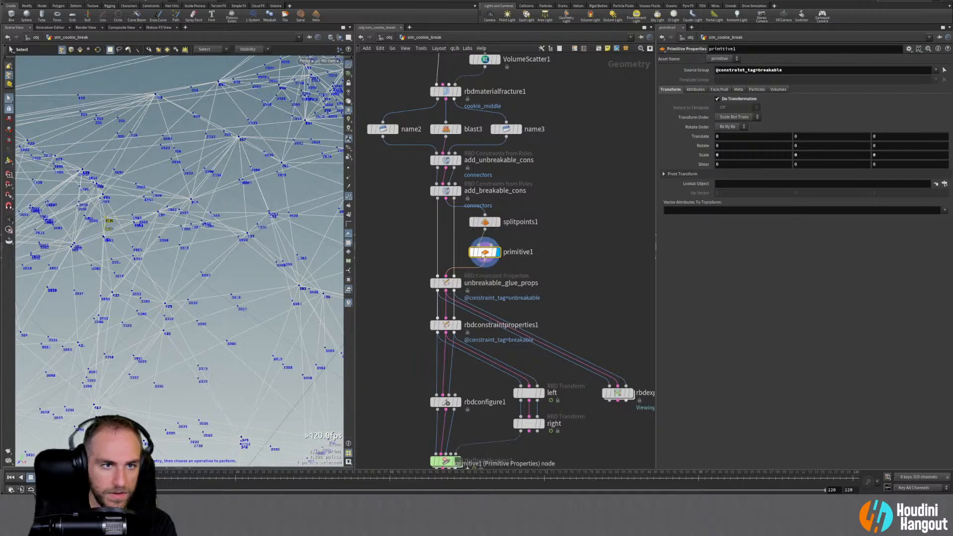
pyautogui.keyDown('alt'); pyautogui.moveTo(209, 229); pyautogui.dragTo(218, 268); pyautogui.keyUp('alt')
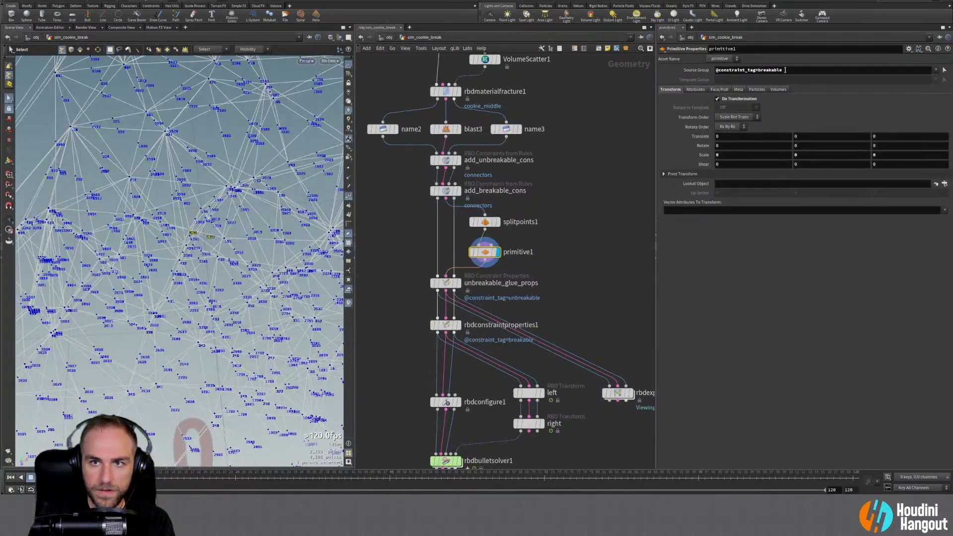
pyautogui.middleClick(485, 223)
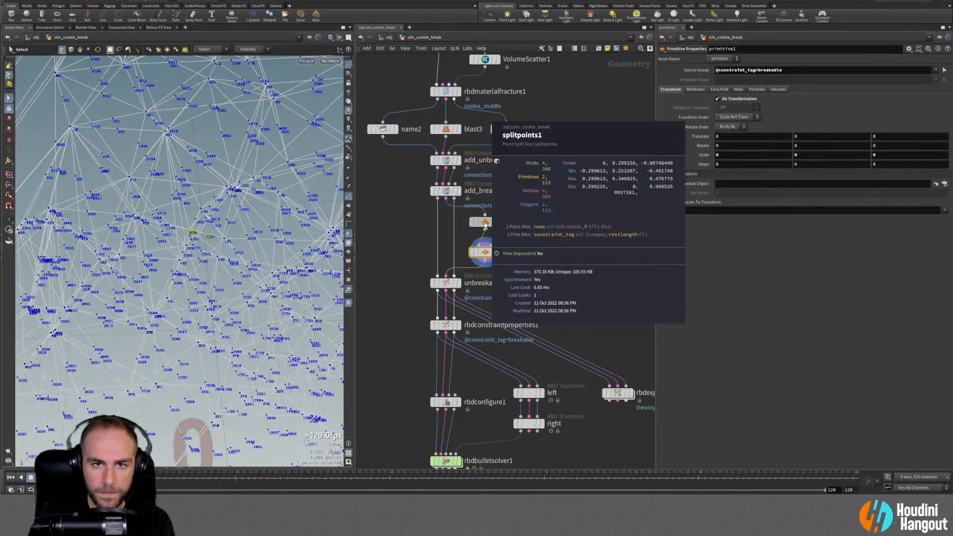
pyautogui.click(486, 224)
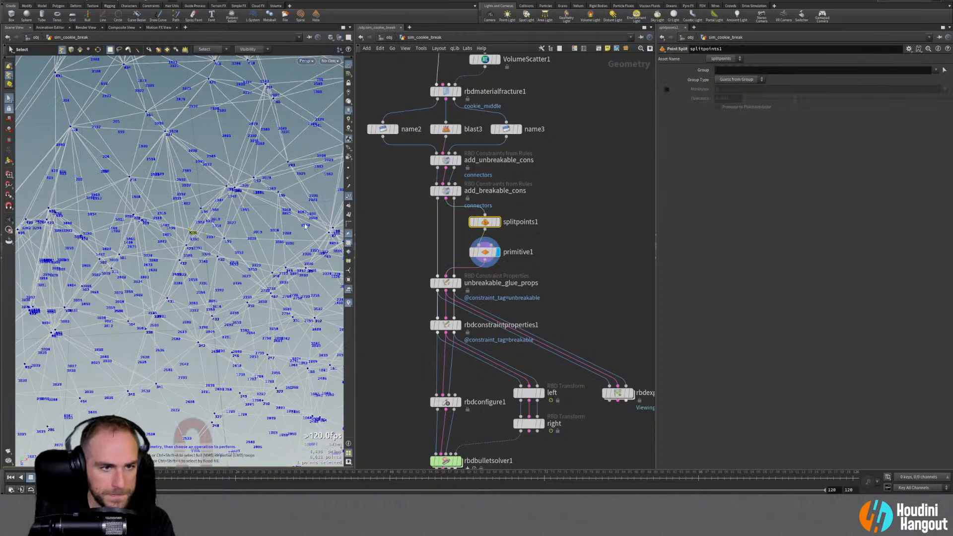
pyautogui.moveTo(493, 226)
pyautogui.press('Escape')
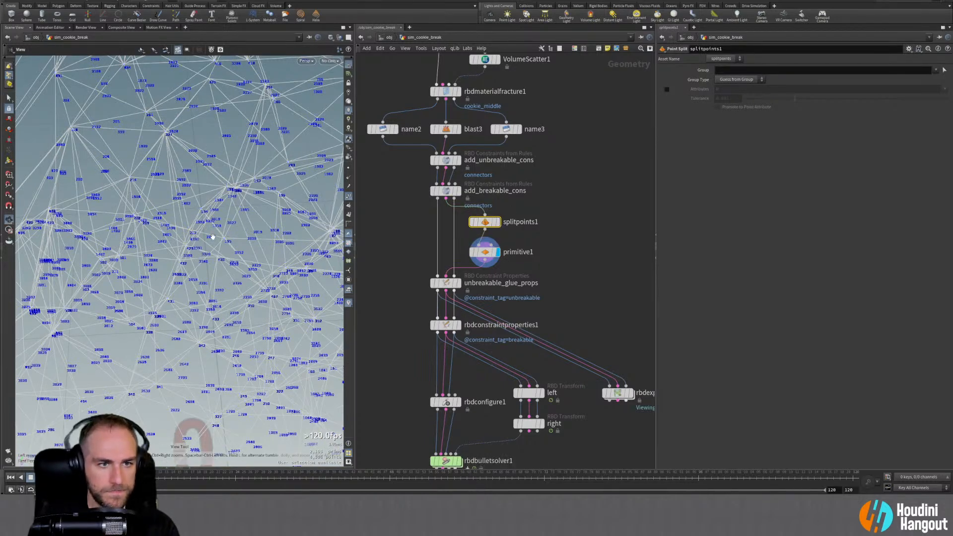
pyautogui.click(484, 254)
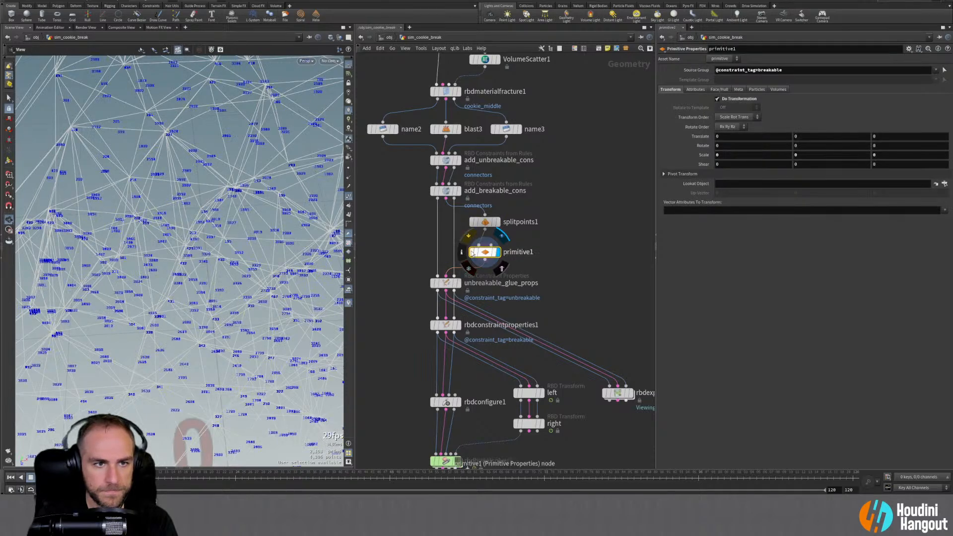
pyautogui.scroll(-3, 312, 229)
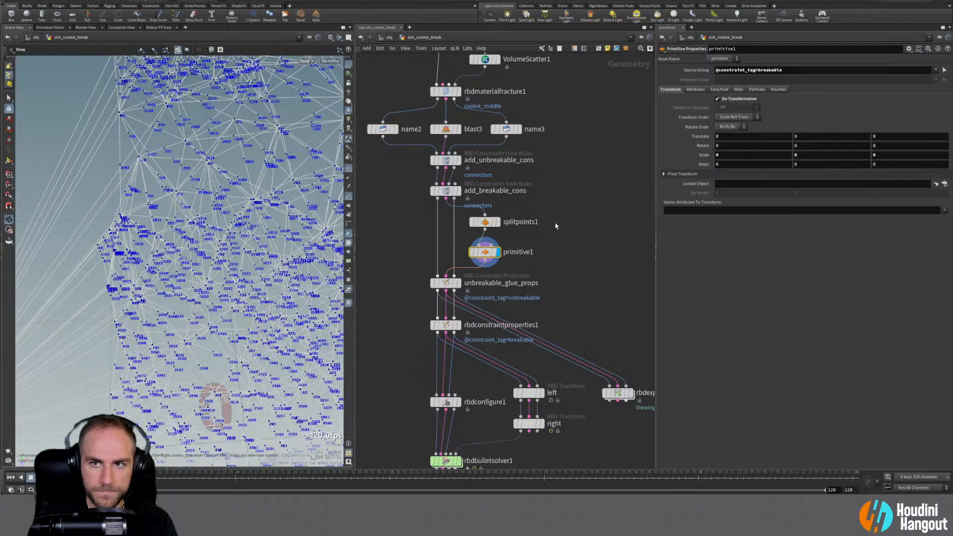
pyautogui.click(485, 223)
pyautogui.middleClick(486, 225)
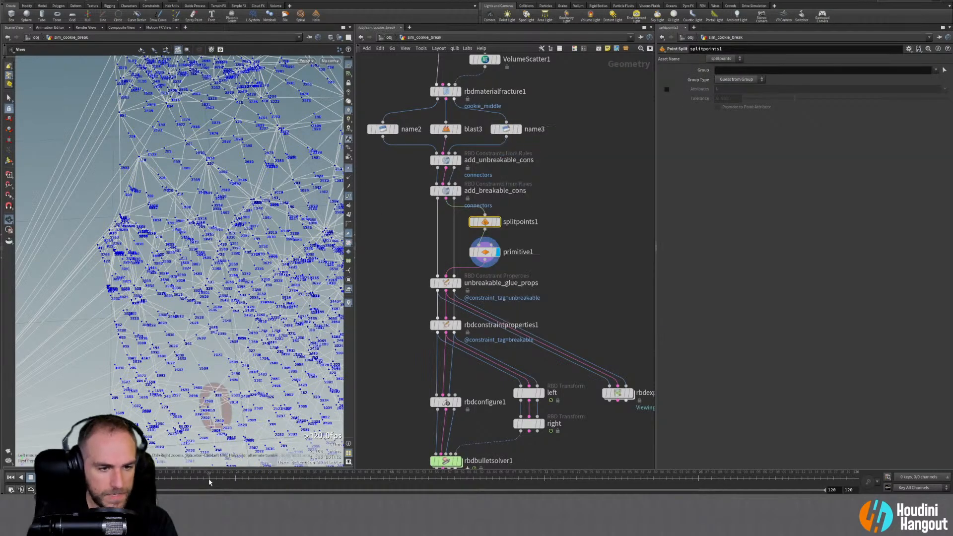
# Display splitpoints1 and review its primitive attributes in the Geometry Spreadsheet down to the breakable constraints
pyautogui.click(192, 467)
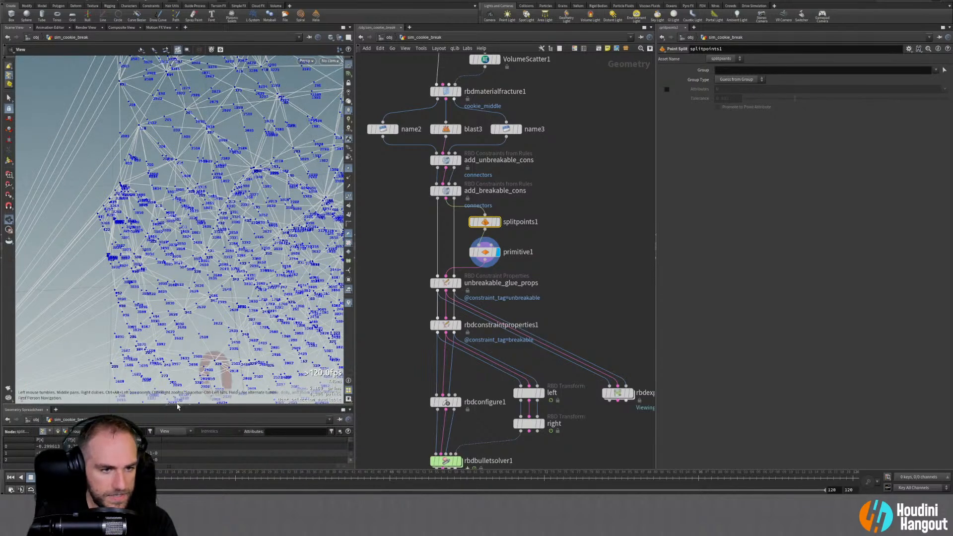
pyautogui.click(497, 222)
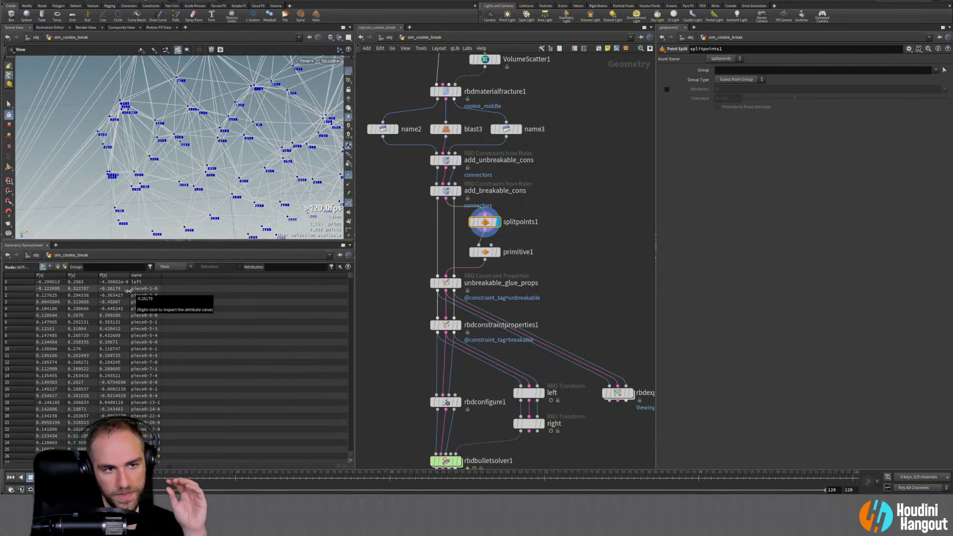
pyautogui.click(58, 266)
pyautogui.scroll(-13, 100, 323)
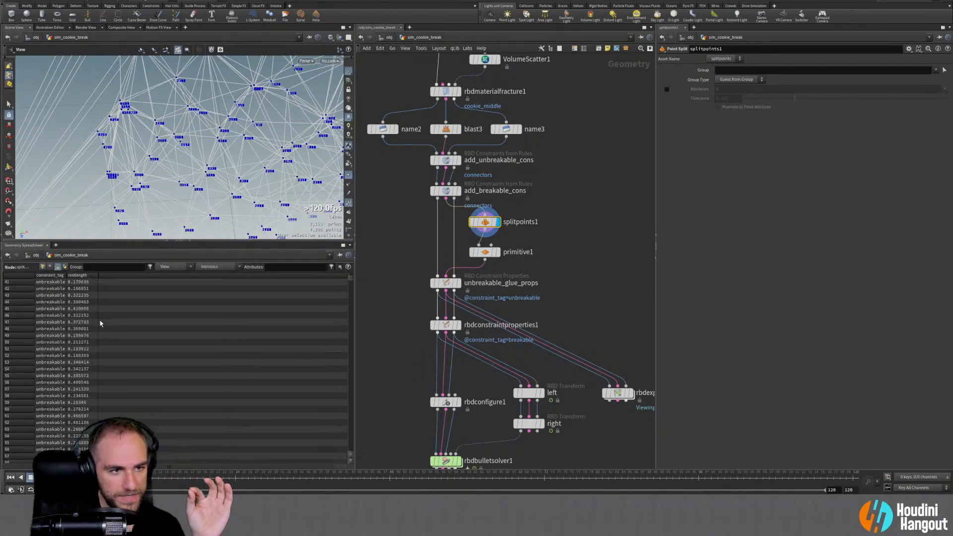
pyautogui.scroll(-20, 99, 323)
pyautogui.moveTo(351, 290); pyautogui.dragTo(335, 455)
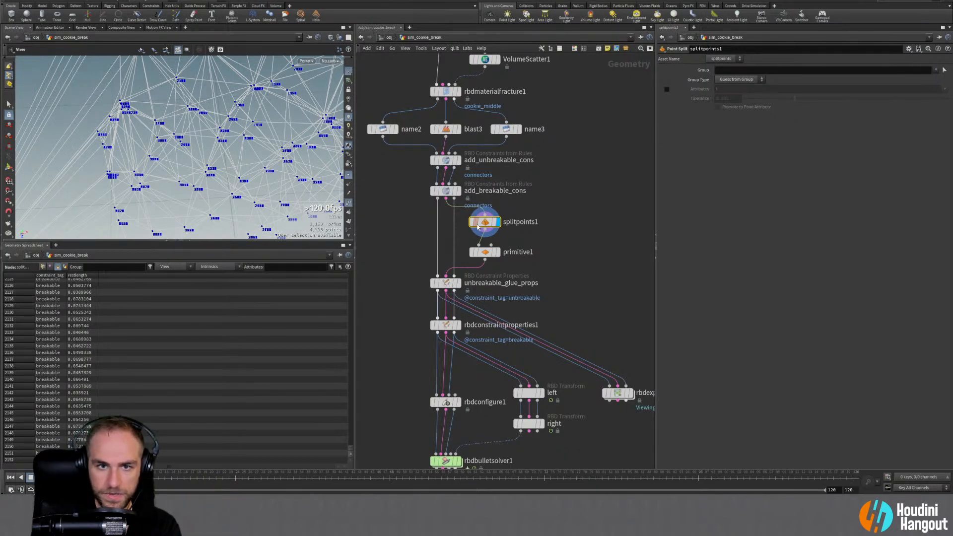
pyautogui.click(744, 82)
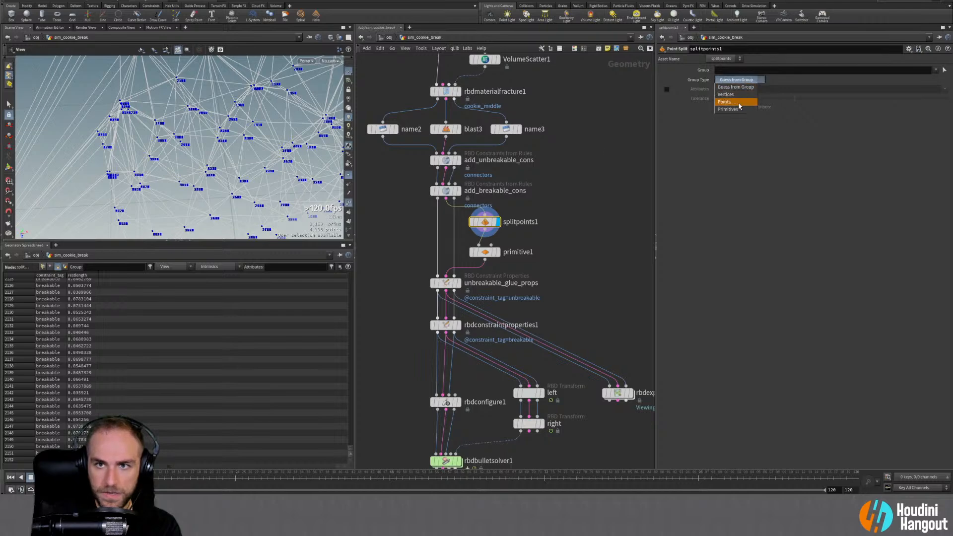
pyautogui.click(733, 89)
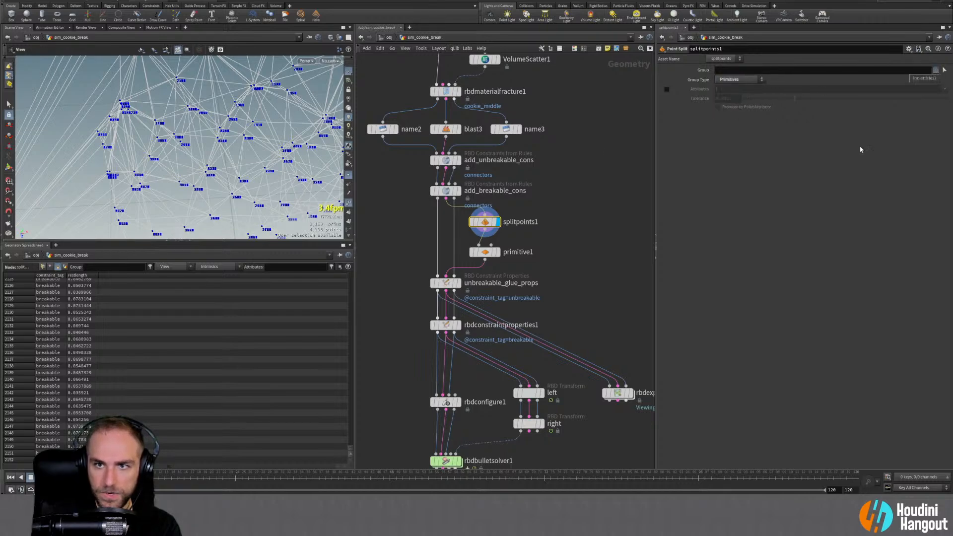
pyautogui.click(495, 253)
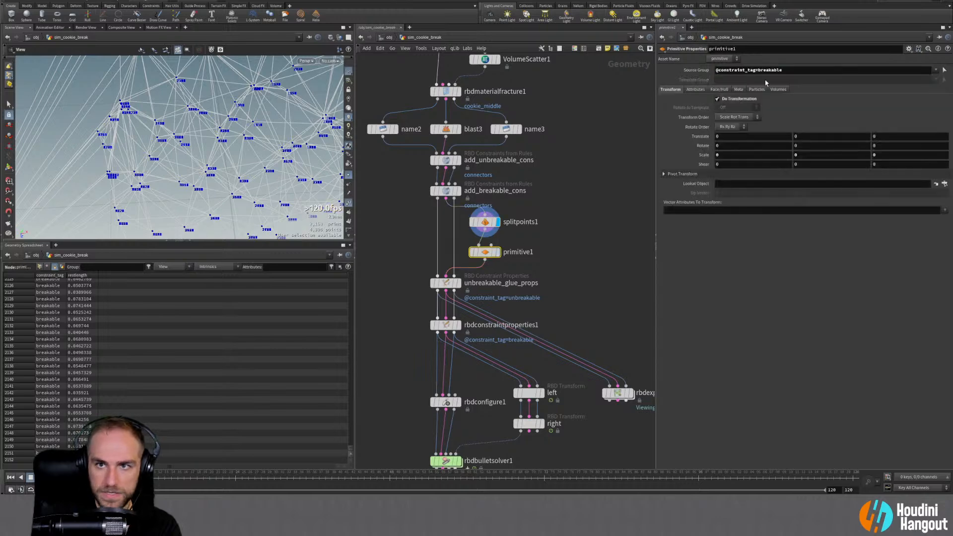
pyautogui.click(790, 71)
pyautogui.hotkey('ctrl', 'c')
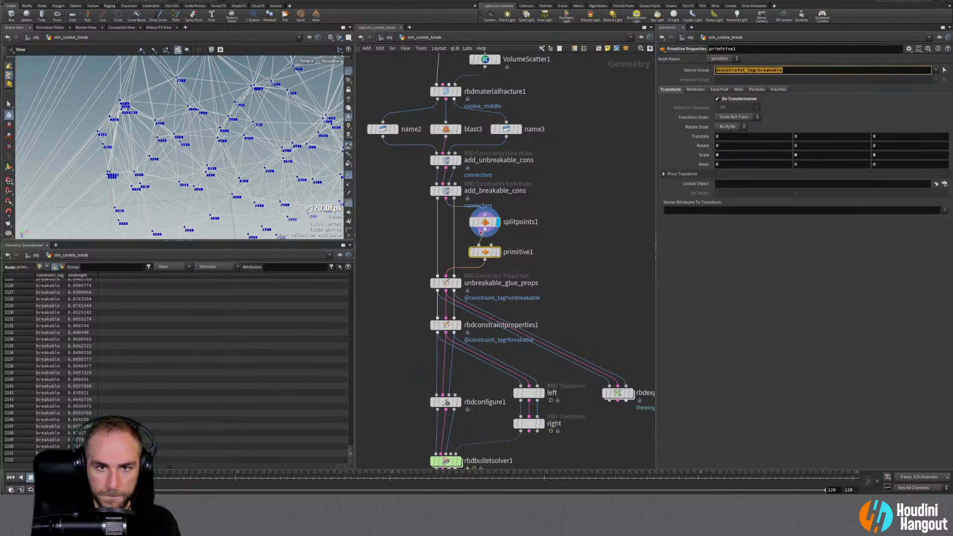
pyautogui.click(481, 229)
pyautogui.hotkey('ctrl', 'v')
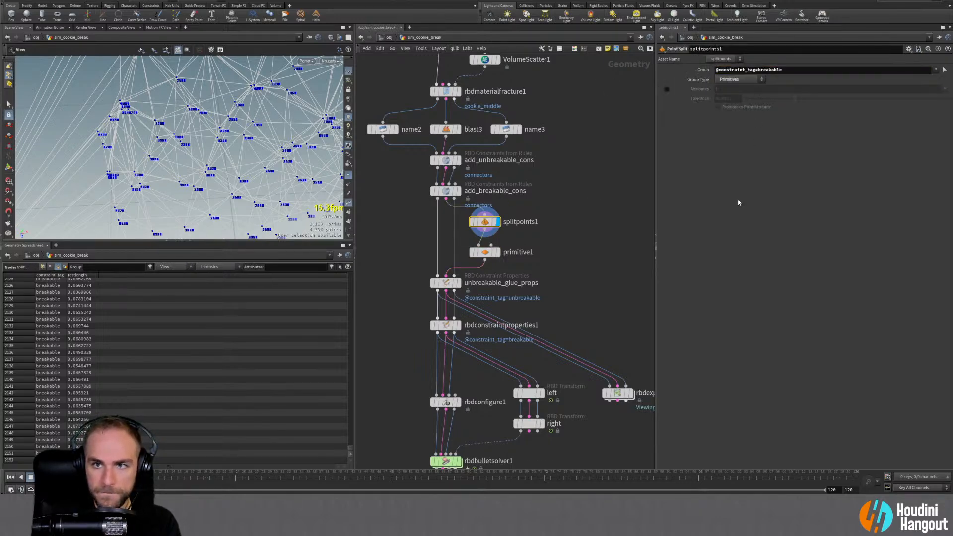
# Inspect the side anchor points on splitpoints1 and compare its node info with the node active and bypassed
pyautogui.middleClick(485, 224)
pyautogui.keyDown('alt'); pyautogui.moveTo(246, 118); pyautogui.dragTo(100, 173, button='right'); pyautogui.keyUp('alt')
pyautogui.keyDown('alt'); pyautogui.moveTo(101, 172); pyautogui.dragTo(130, 143); pyautogui.keyUp('alt')
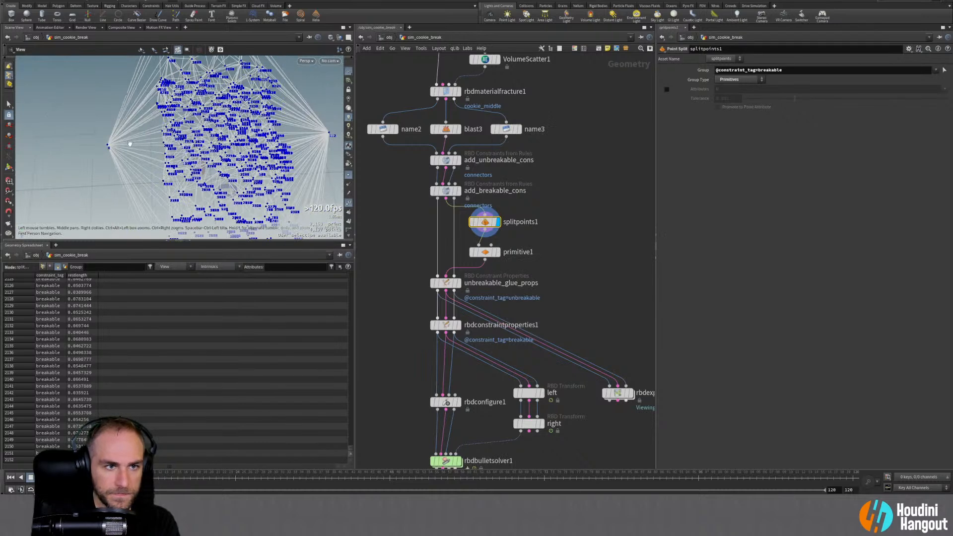
pyautogui.keyDown('alt'); pyautogui.moveTo(96, 148); pyautogui.dragTo(221, 111, button='right'); pyautogui.keyUp('alt')
pyautogui.keyDown('alt'); pyautogui.moveTo(222, 111); pyautogui.dragTo(264, 147, button='middle'); pyautogui.keyUp('alt')
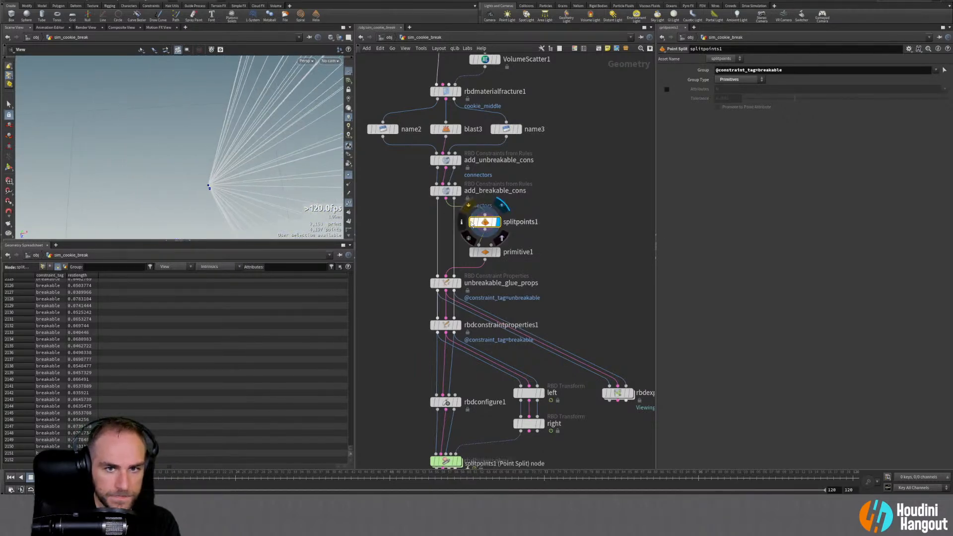
pyautogui.middleClick(485, 224)
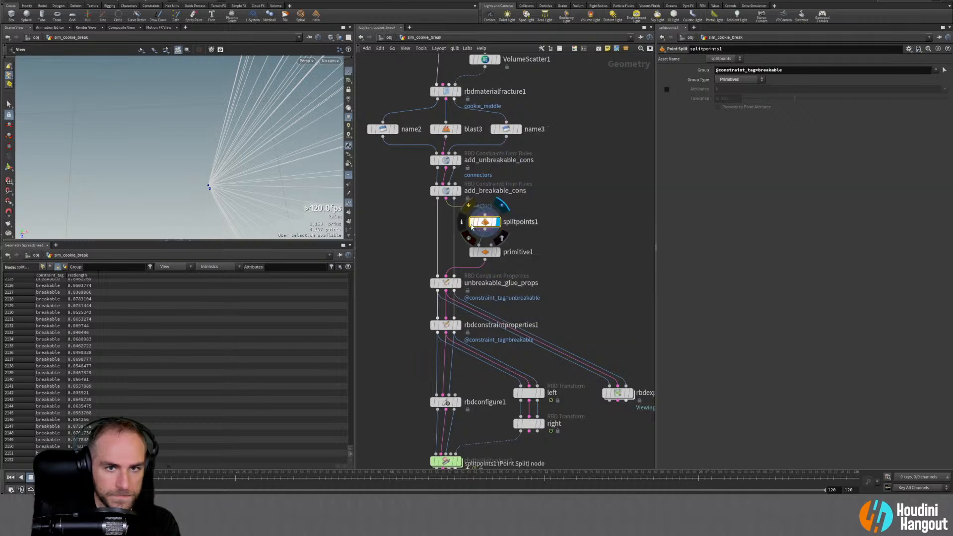
pyautogui.press('q')
pyautogui.middleClick(485, 225)
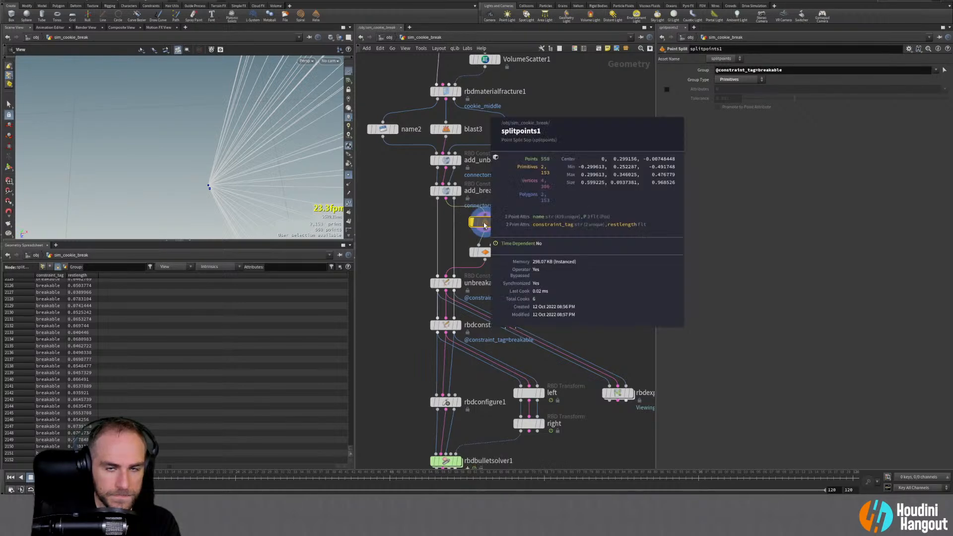
pyautogui.press('q')
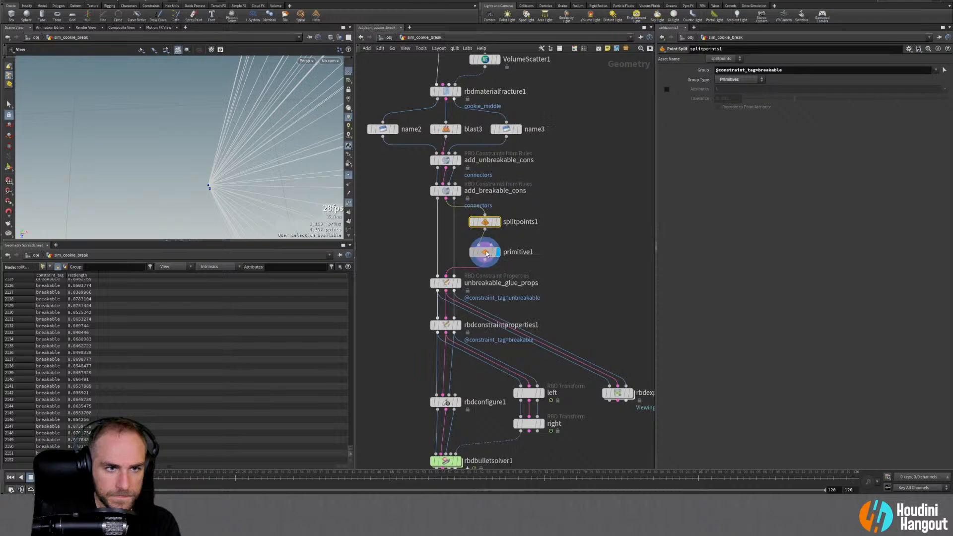
# Display primitive1 to view the constraints with the limited split, and open the parameters of add_breakable_cons
pyautogui.click(485, 252)
pyautogui.keyDown('alt'); pyautogui.moveTo(144, 171); pyautogui.dragTo(178, 136); pyautogui.keyUp('alt')
pyautogui.click(449, 193)
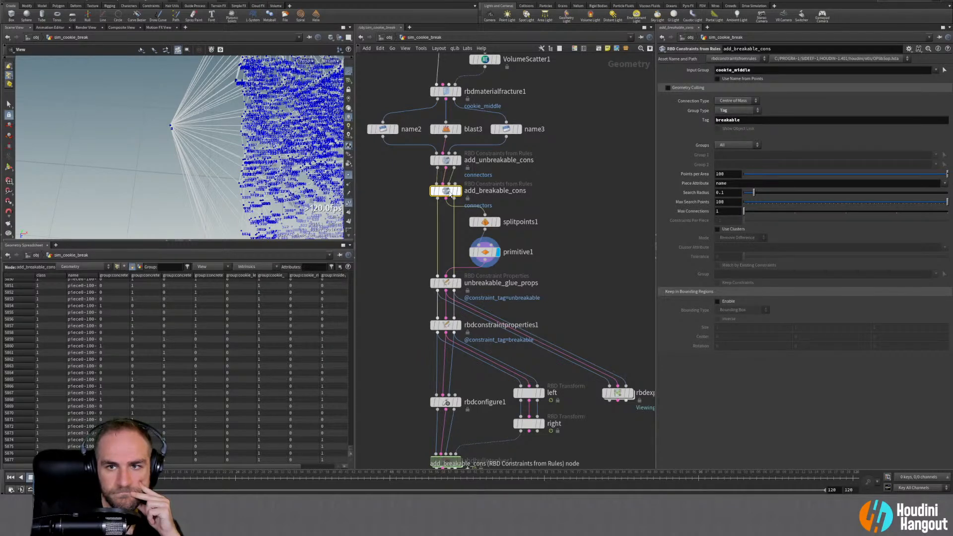
pyautogui.moveTo(451, 189)
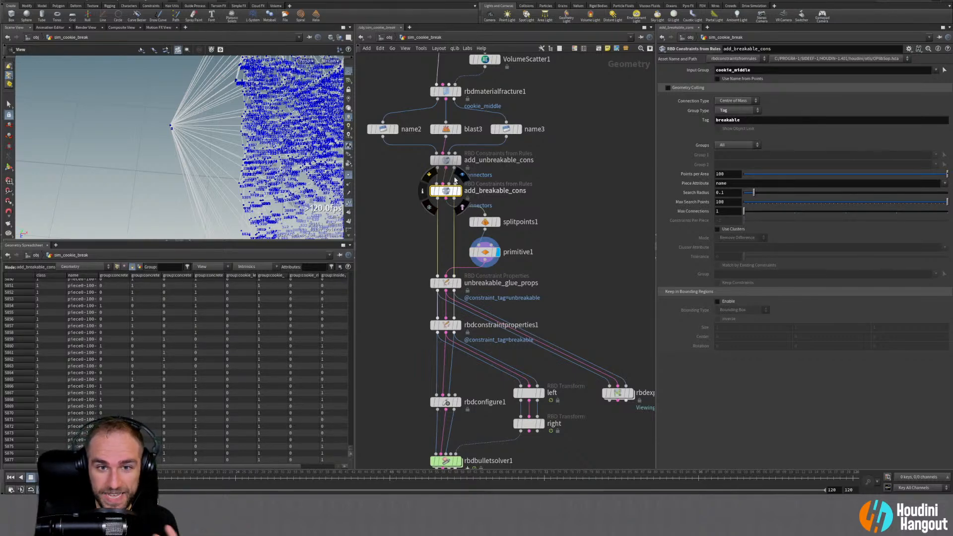
# Delete splitpoints1 and primitive1 from the constraint wire below add_breakable_cons
pyautogui.moveTo(514, 217); pyautogui.dragTo(482, 264)
pyautogui.press('Delete')
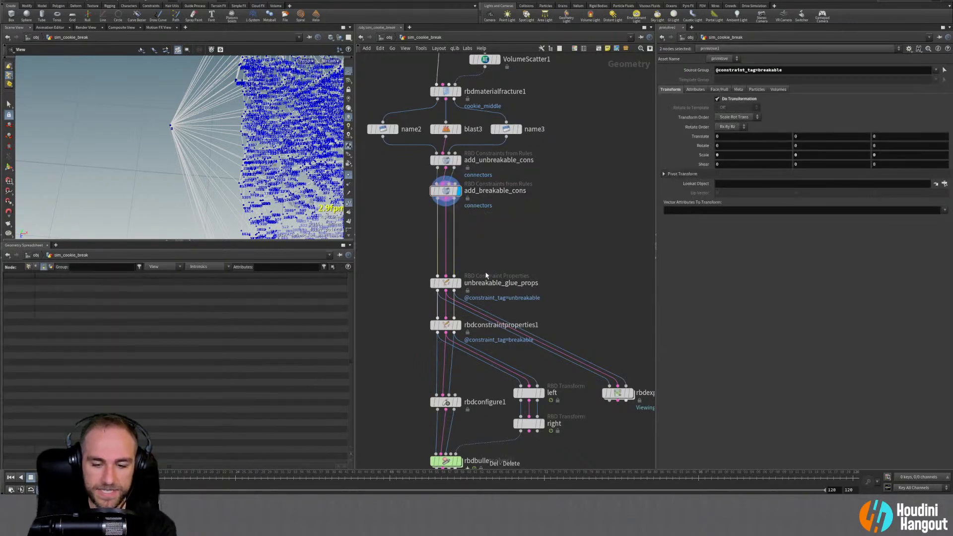
pyautogui.moveTo(518, 239); pyautogui.dragTo(515, 205, button='middle')
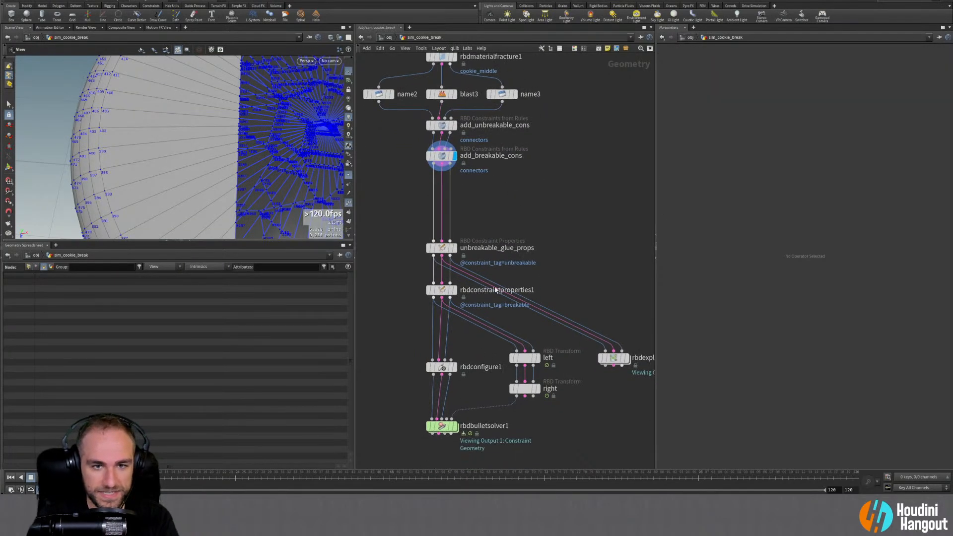
# Display rbdbulletsolver1 and frame its constraint geometry in the viewport
pyautogui.click(455, 426)
pyautogui.moveTo(231, 142); pyautogui.dragTo(209, 142, button='right')
pyautogui.moveTo(209, 142); pyautogui.dragTo(192, 105, button='middle')
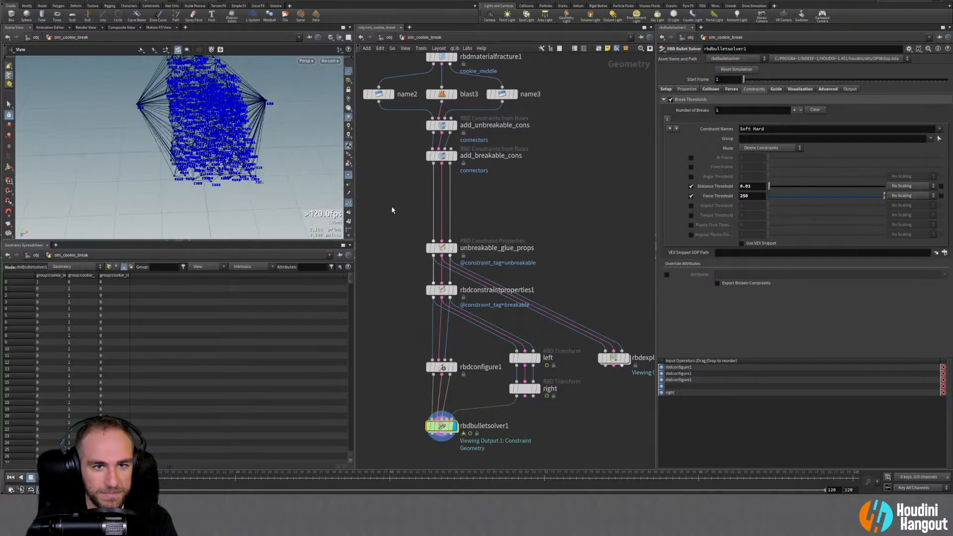
# Collapse the geometry spreadsheet pane to enlarge the viewport and hide the point numbers
pyautogui.click(189, 242)
pyautogui.moveTo(208, 275); pyautogui.dragTo(246, 218, button='right')
pyautogui.moveTo(270, 197); pyautogui.dragTo(226, 224, button='middle')
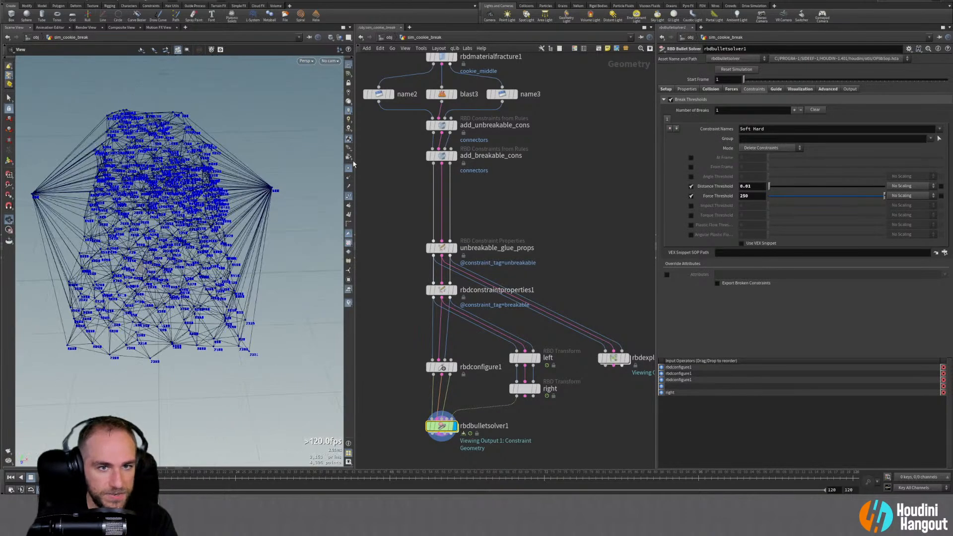
pyautogui.click(349, 198)
pyautogui.moveTo(195, 216)
pyautogui.mouseDown()
pyautogui.moveTo(170, 252)
pyautogui.moveTo(209, 253)
pyautogui.moveTo(193, 229)
pyautogui.mouseUp()
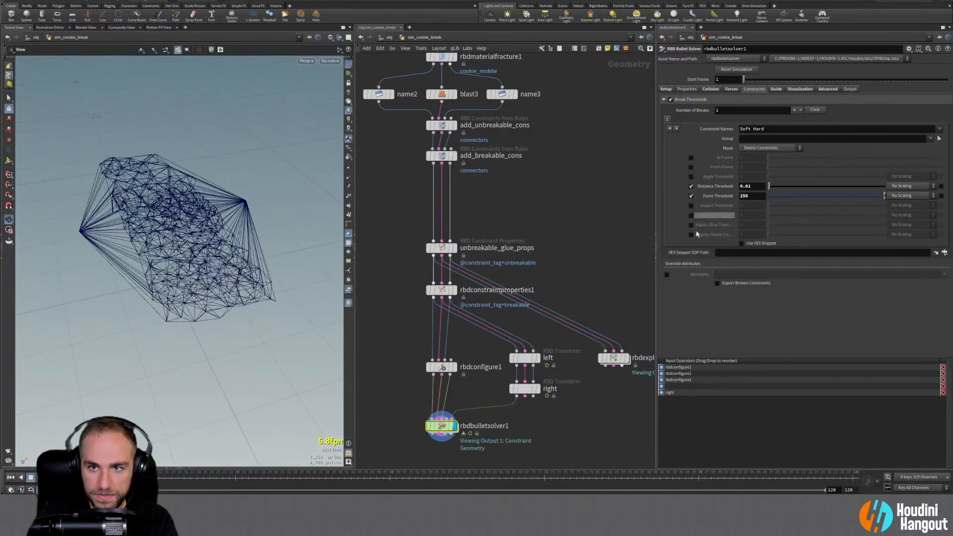
# Set rbdbulletsolver1's Constraint Iterations to 20 and Global Substeps to 2, run the simulation and return to the first frame
pyautogui.click(707, 90)
pyautogui.click(672, 90)
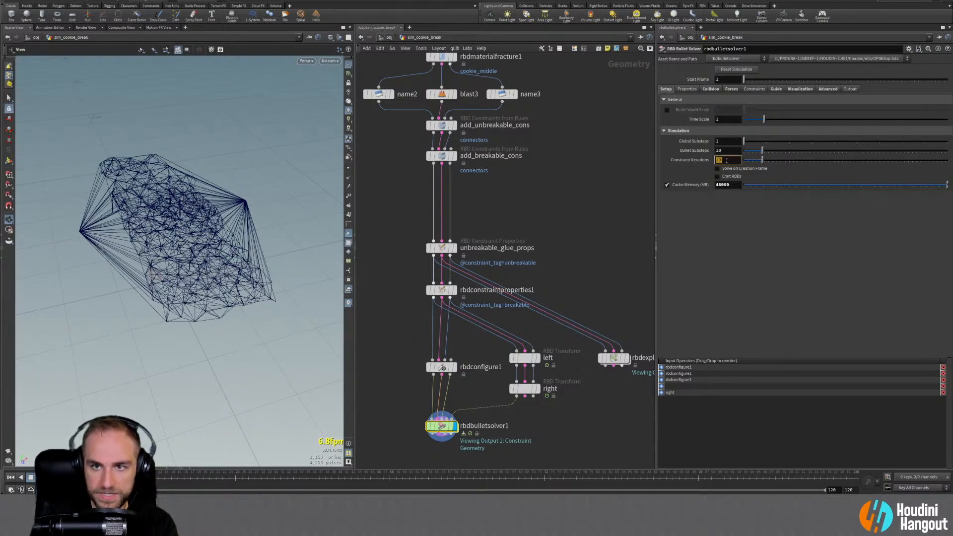
pyautogui.write('20')
pyautogui.press('Return')
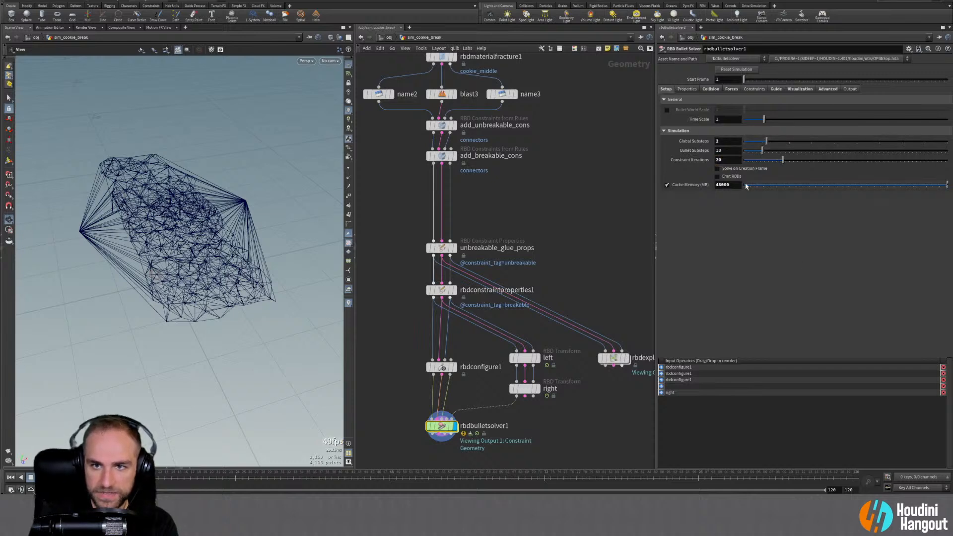
pyautogui.moveTo(177, 288); pyautogui.dragTo(150, 274)
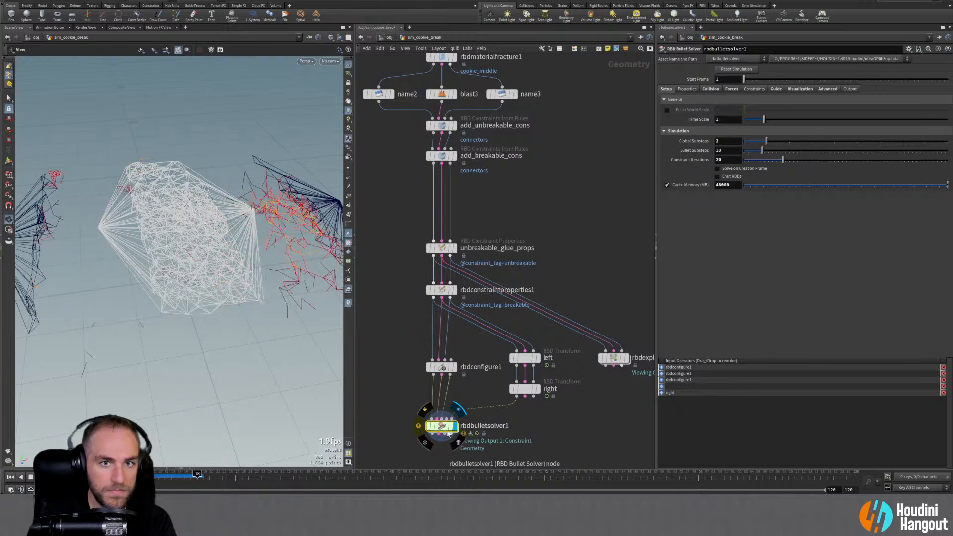
pyautogui.click(10, 477)
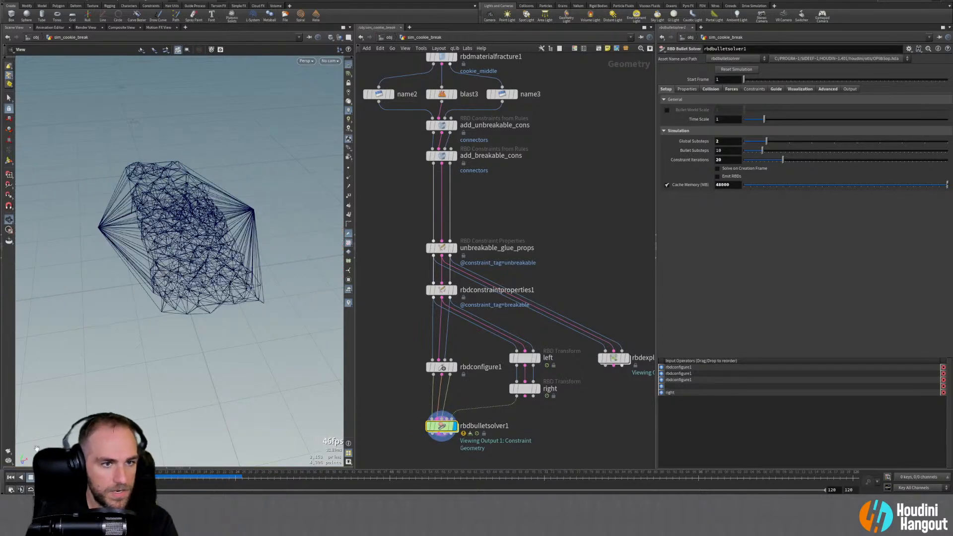
# Try to clear the leftover constraint wireframe by toggling rbdbulletsolver1's bypass and switching the display to rbdconfigure1 and back, and replay the simulation
pyautogui.scroll(-3, 70, 282)
pyautogui.click(429, 427)
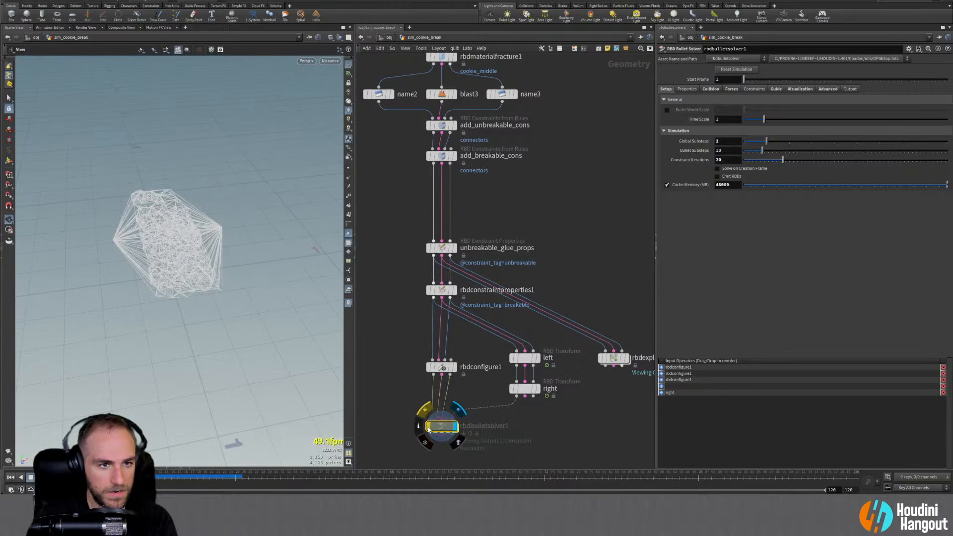
pyautogui.click(429, 428)
pyautogui.click(428, 429)
pyautogui.click(428, 429)
pyautogui.click(454, 367)
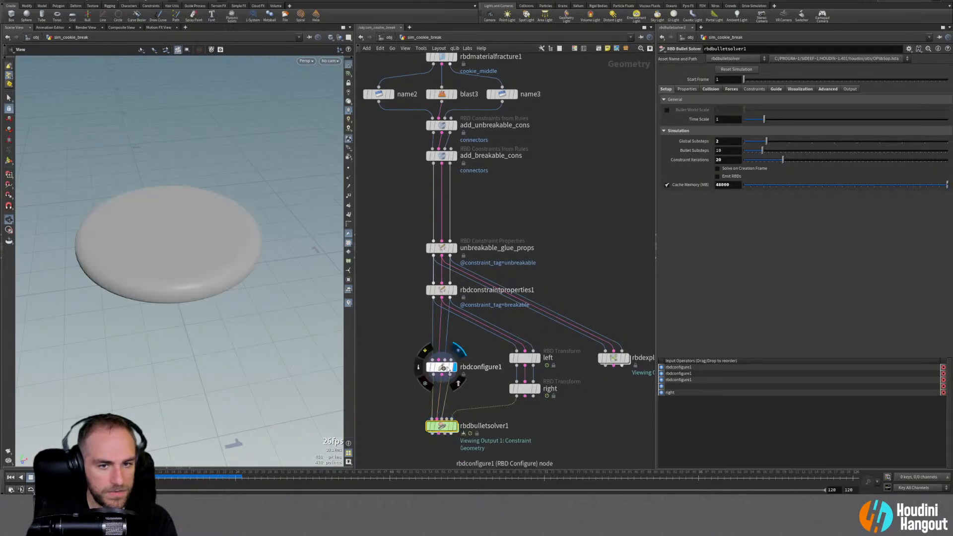
pyautogui.click(449, 368)
pyautogui.click(454, 426)
pyautogui.click(447, 426)
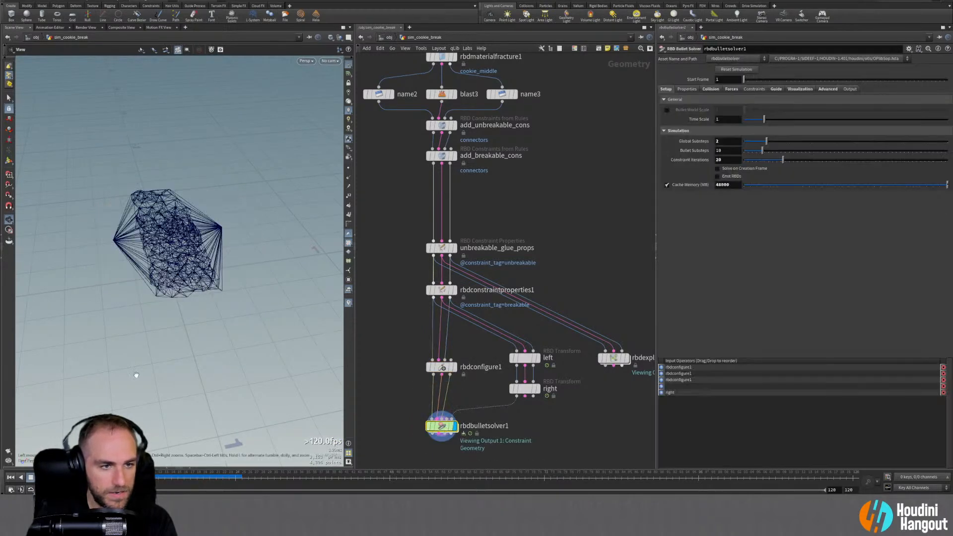
pyautogui.click(30, 478)
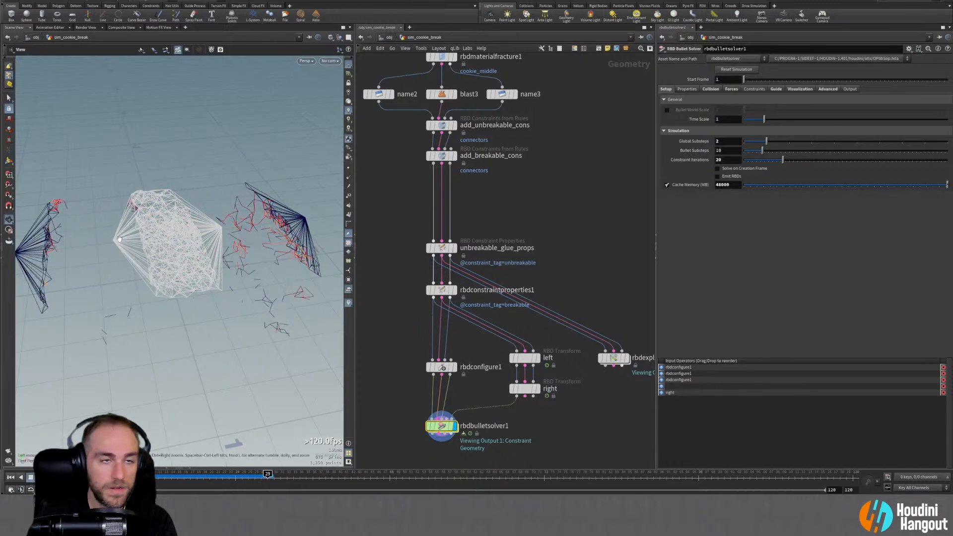
# Run the Labs Reset Viewport command to clear the leftover constraint wireframe
pyautogui.click(104, 1)
pyautogui.click(108, 26)
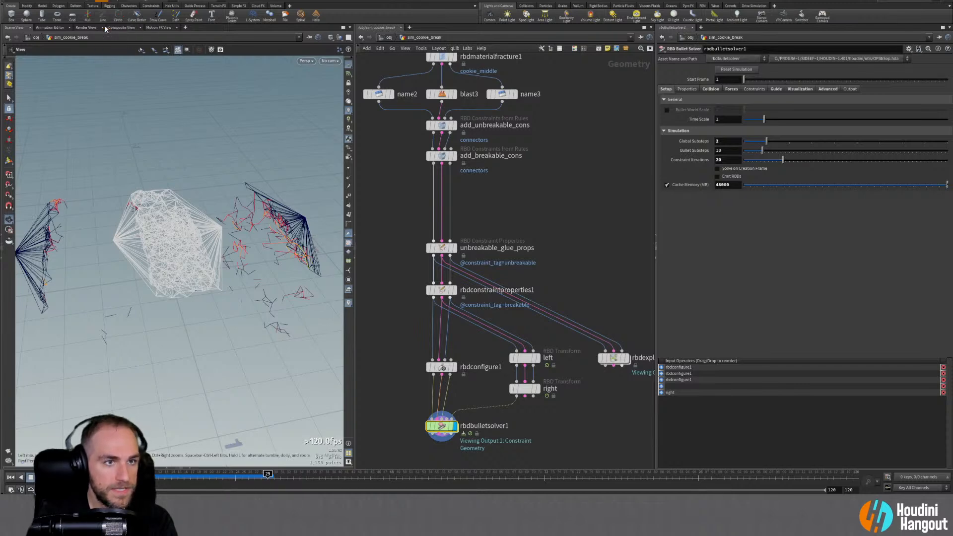
pyautogui.moveTo(213, 266); pyautogui.dragTo(197, 245)
pyautogui.click(103, 2)
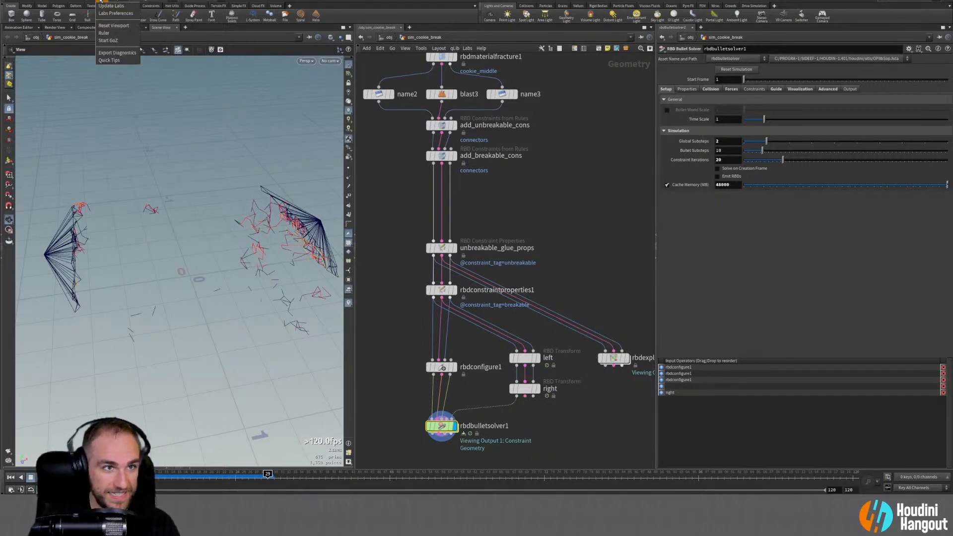
pyautogui.click(184, 229)
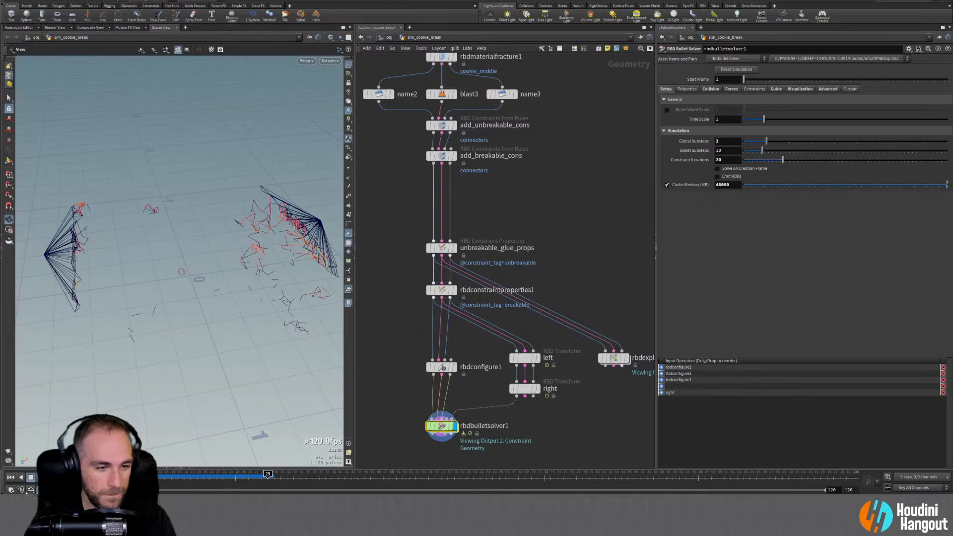
# Play the constraint geometry simulation from the first frame and rewind it
pyautogui.click(10, 477)
pyautogui.click(39, 478)
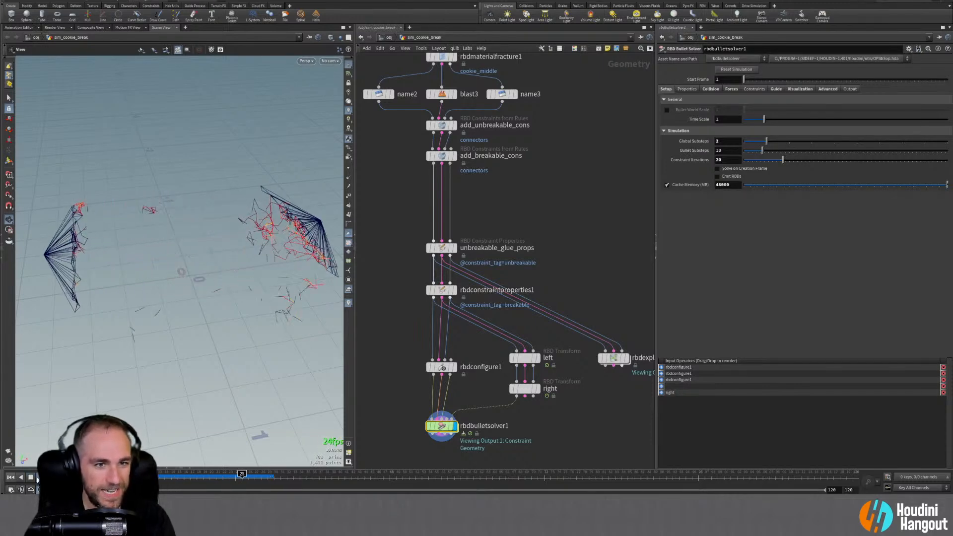
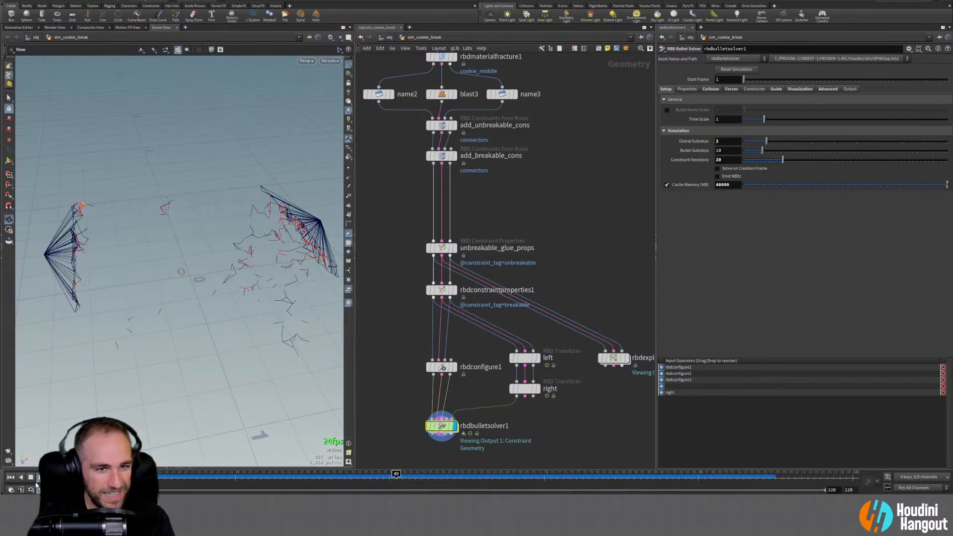
pyautogui.click(11, 478)
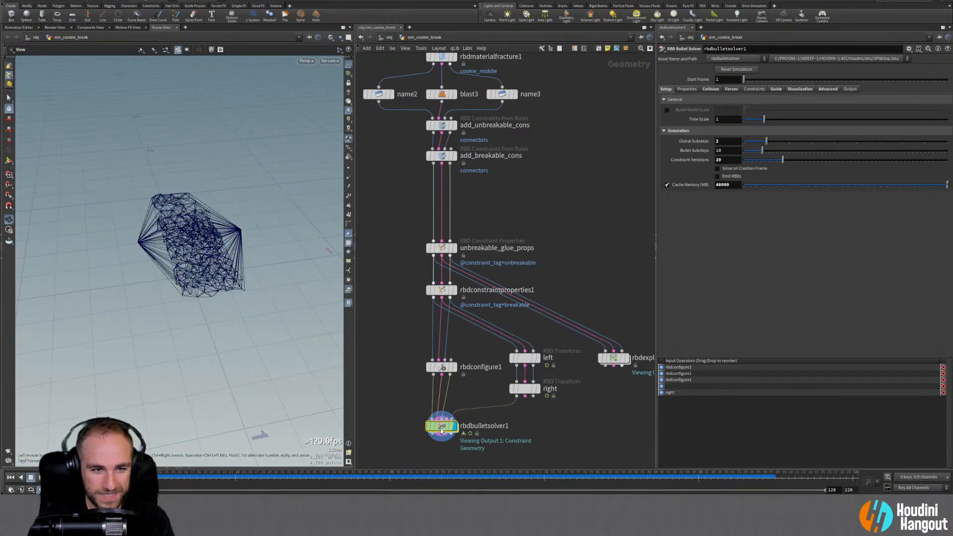
# Show the bullet solver's fractured cookie geometry in the viewport and play the break simulation twice from the first frame
pyautogui.press('Return')
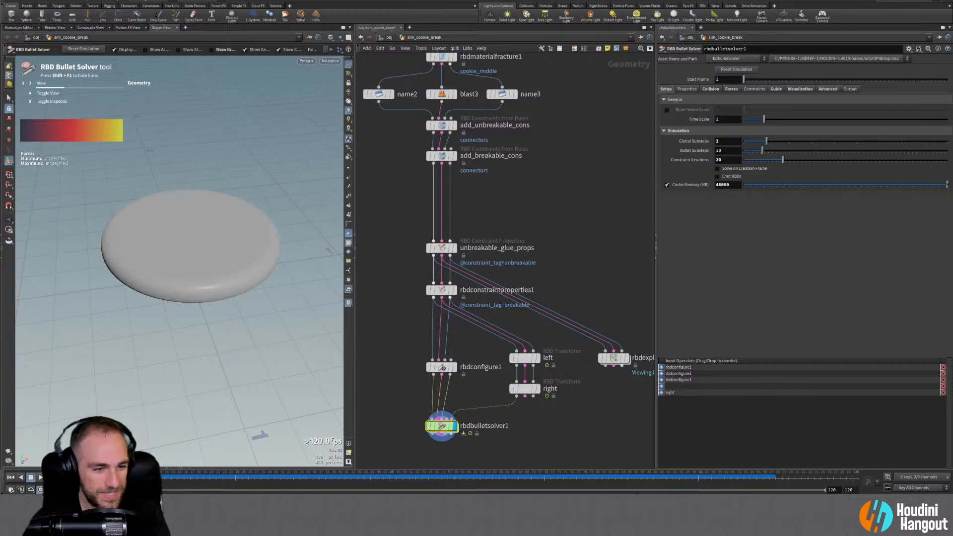
pyautogui.click(40, 477)
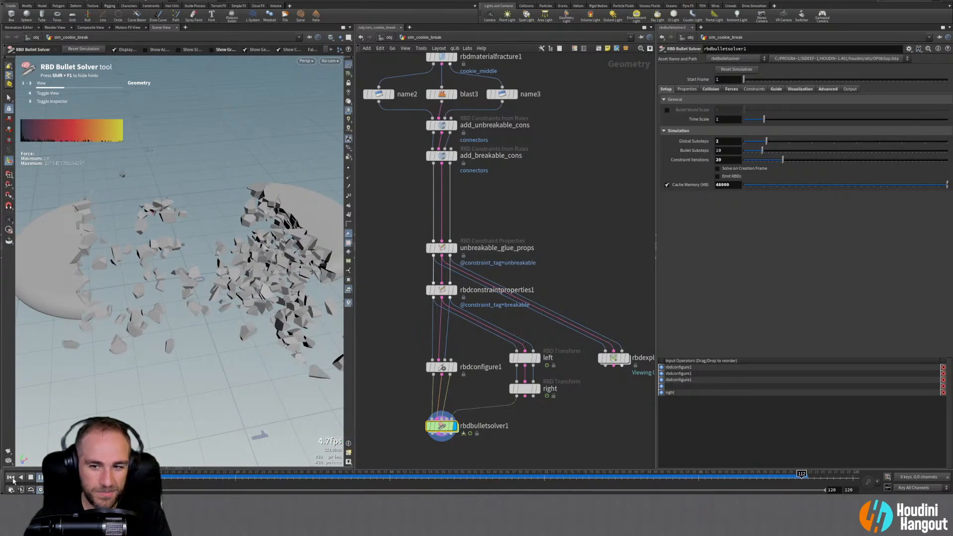
pyautogui.click(11, 478)
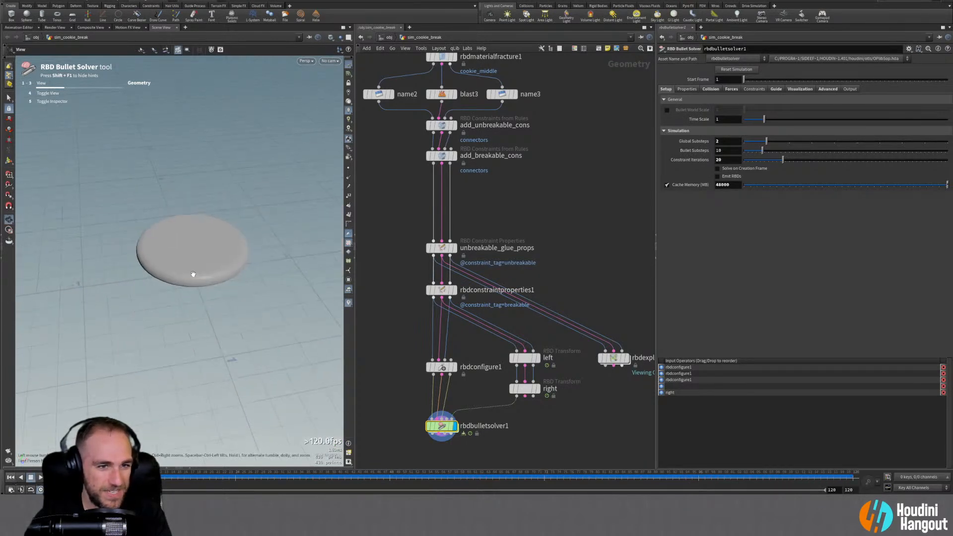
pyautogui.press('Return')
pyautogui.click(40, 478)
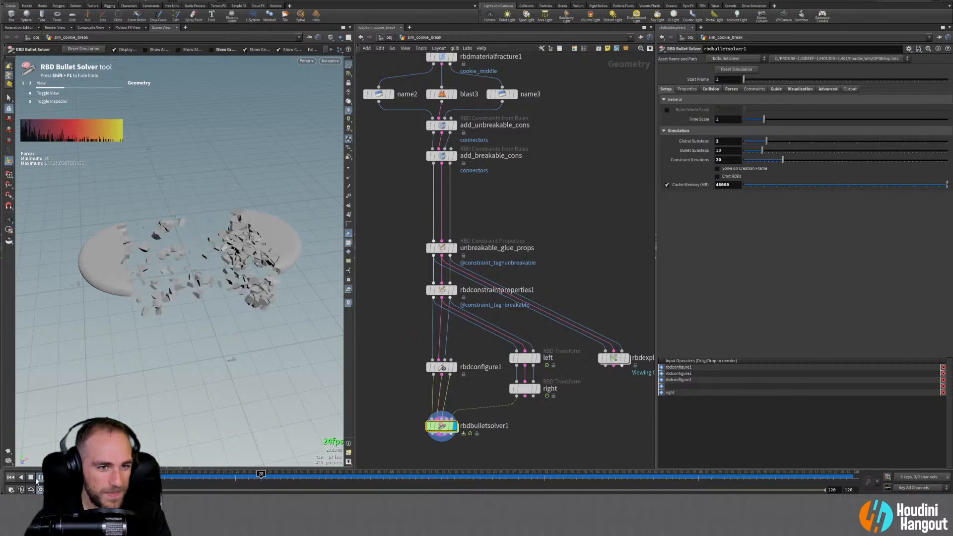
pyautogui.click(10, 478)
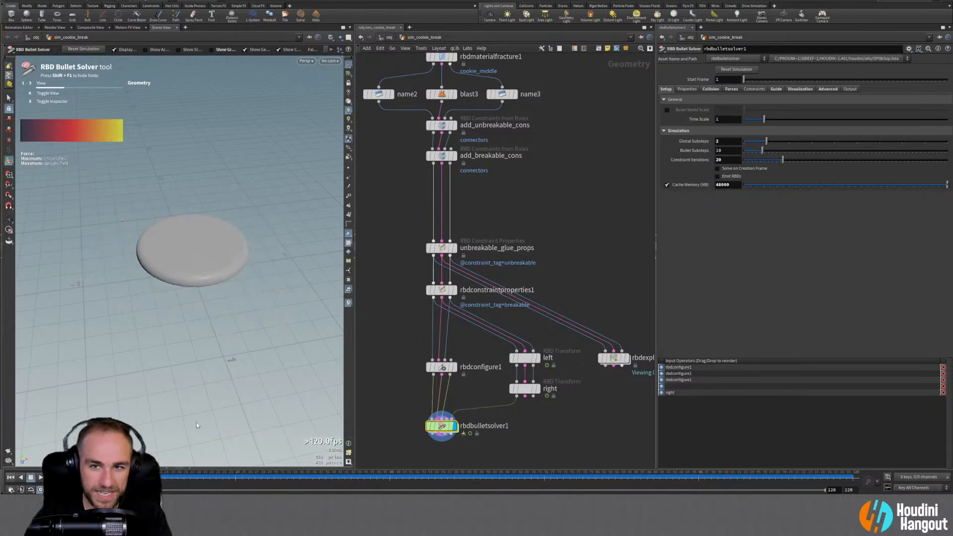
# Set the solver's Constraint Iterations to 40, run the simulation and return to the first frame
pyautogui.write('40')
pyautogui.press('Return')
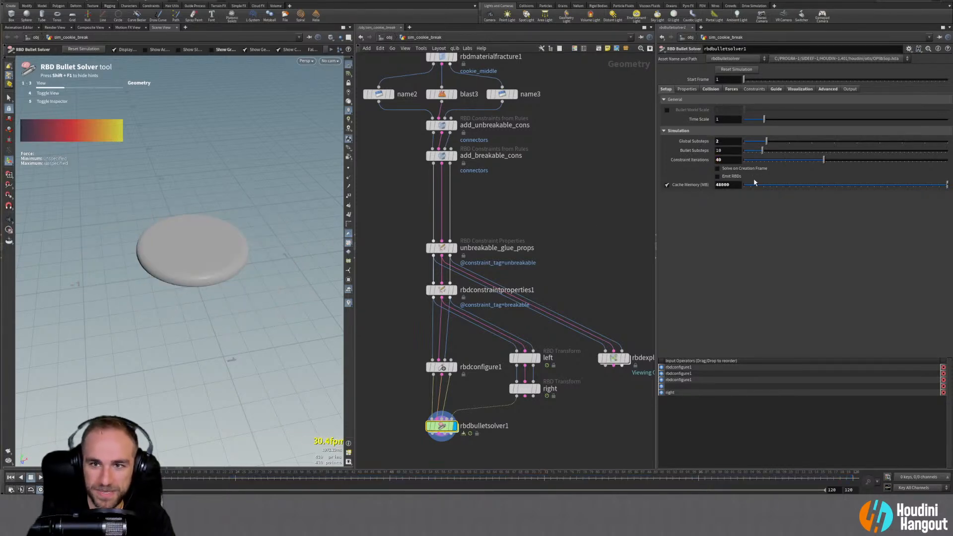
pyautogui.click(41, 478)
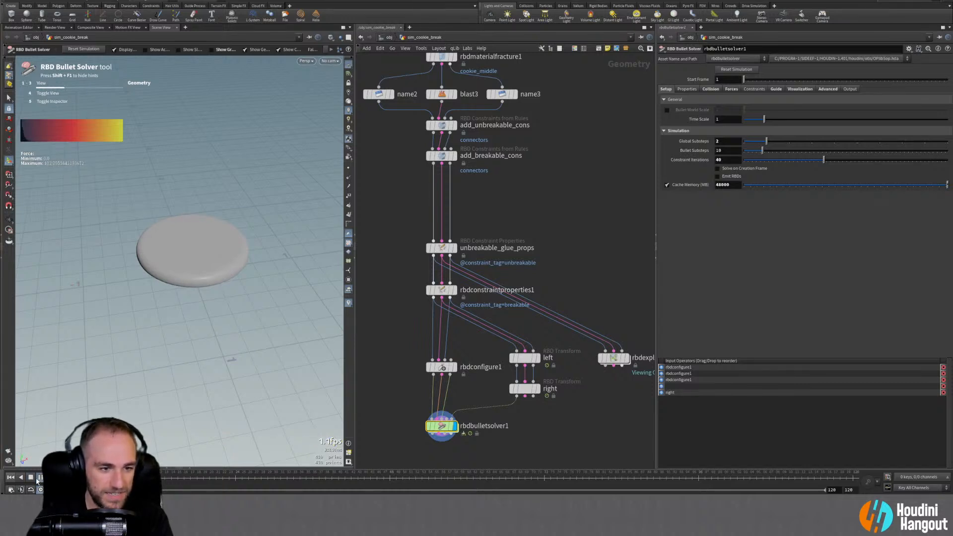
pyautogui.click(9, 478)
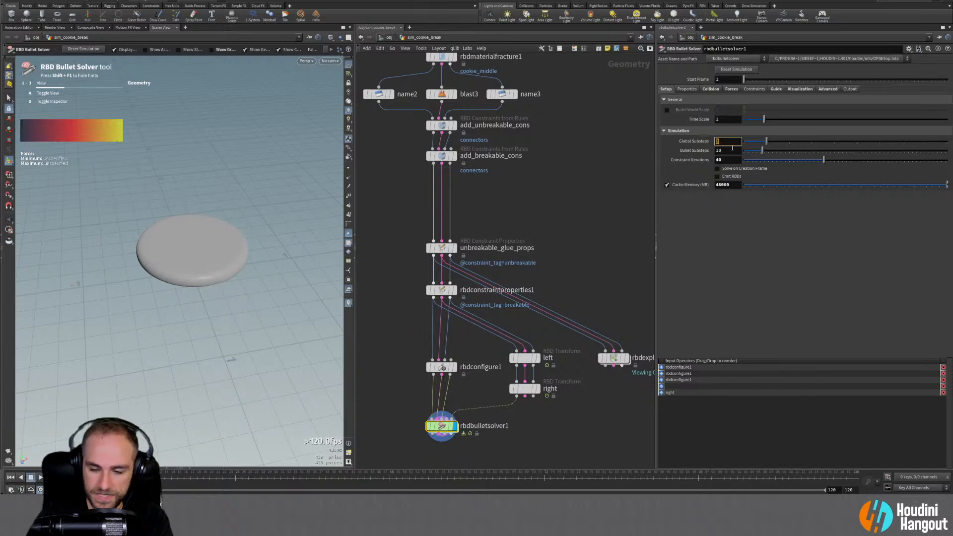
# Set the solver's Global Substeps to 1, simulate the cookie break and return to the first frame
pyautogui.write('1')
pyautogui.press('Return')
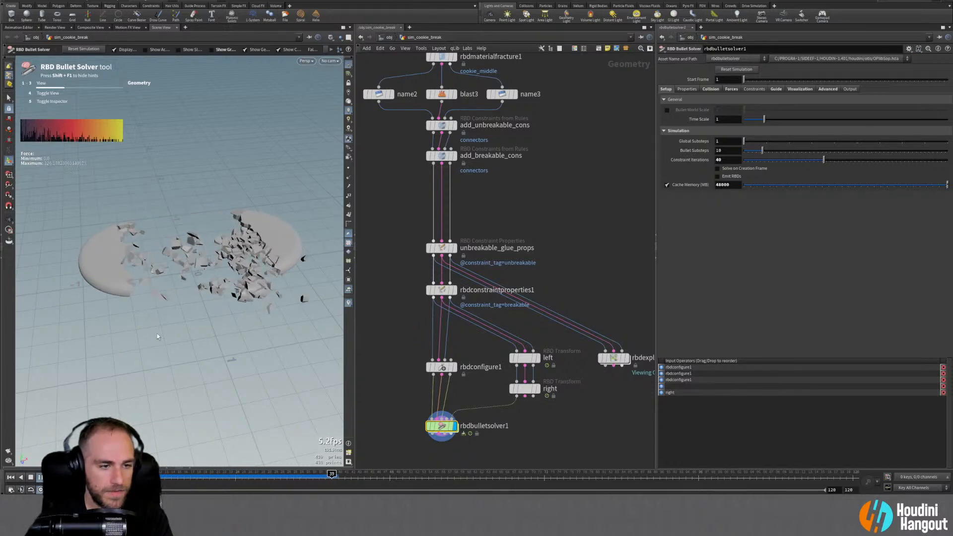
pyautogui.hotkey('ctrl', 'Up')
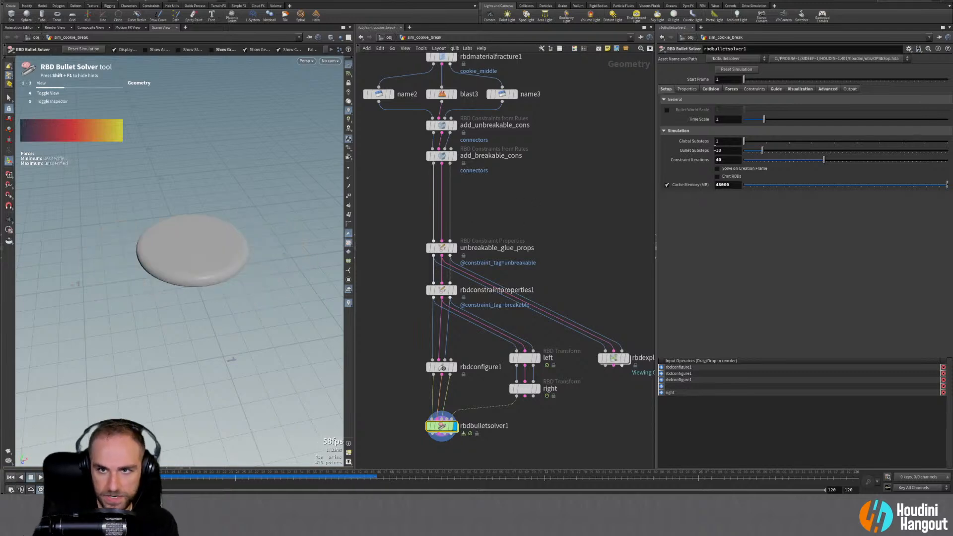
# Set the Force Threshold for breaking the Soft and Hard constraints to 500, simulate and return to the first frame
pyautogui.click(755, 89)
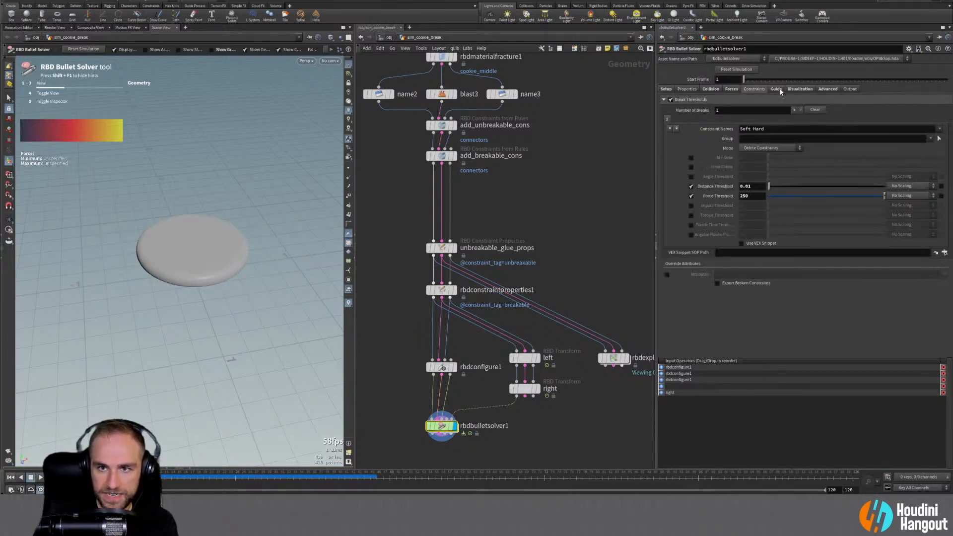
pyautogui.write('5')
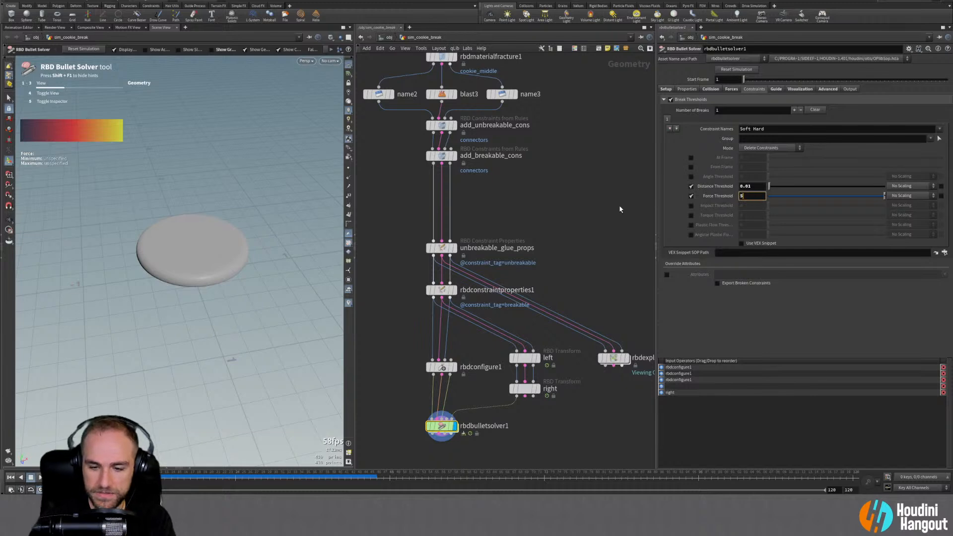
pyautogui.write('00')
pyautogui.press('Return')
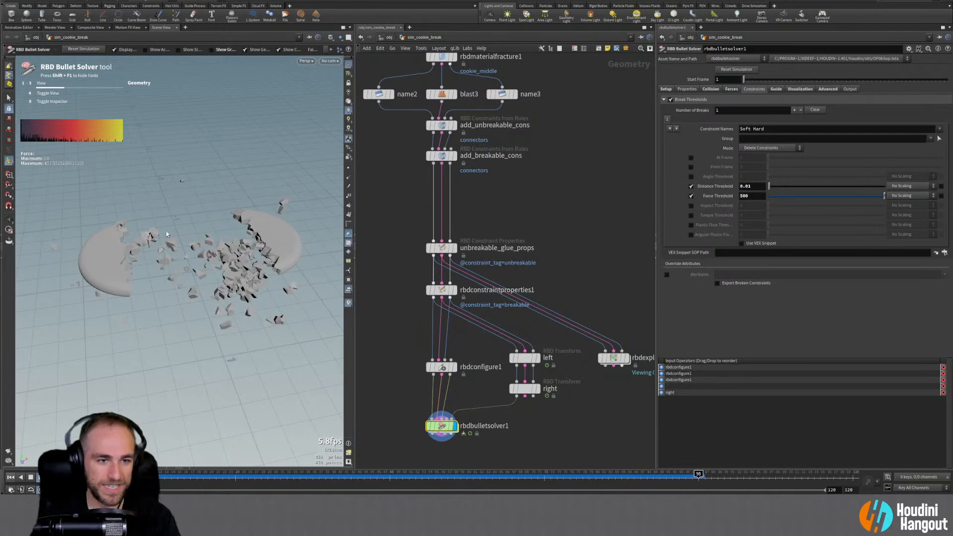
pyautogui.click(11, 478)
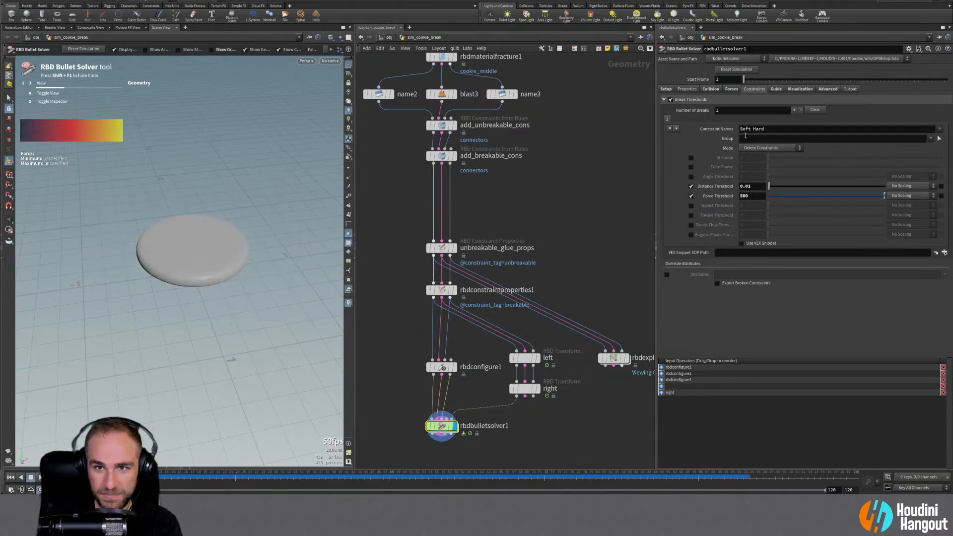
# Set the solver's Global Substeps to 2, simulate the cookie break again and rewind to the first frame
pyautogui.click(667, 90)
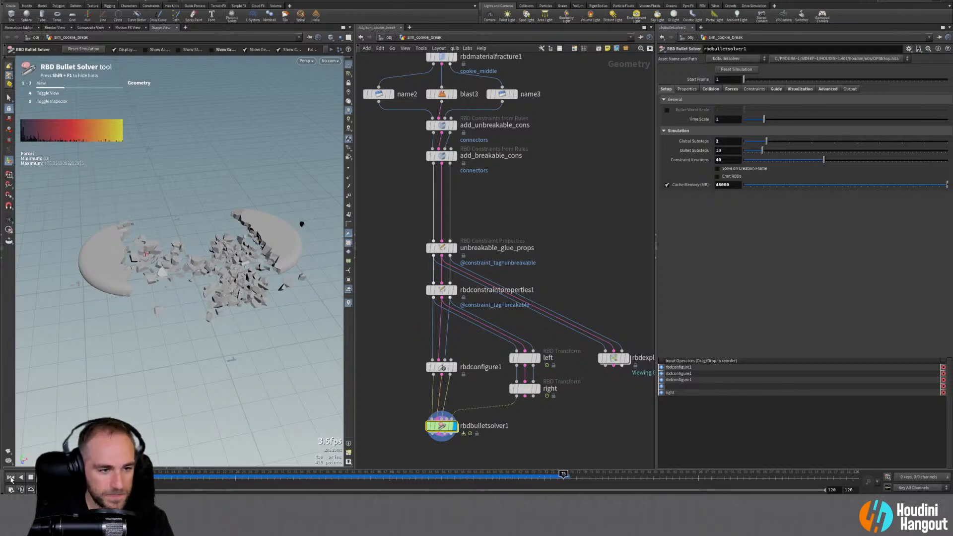
pyautogui.hotkey('ctrl', 'Up')
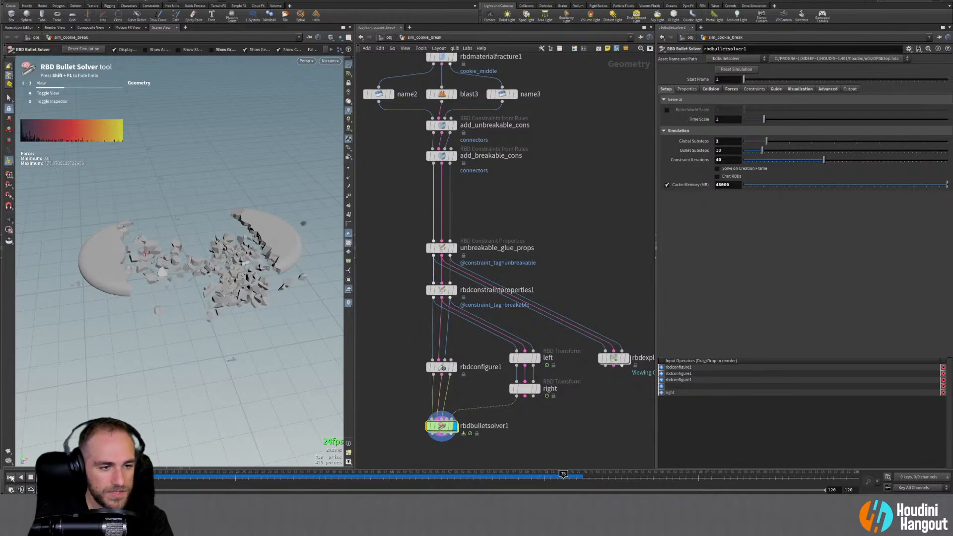
pyautogui.hotkey('ctrl', 'Up')
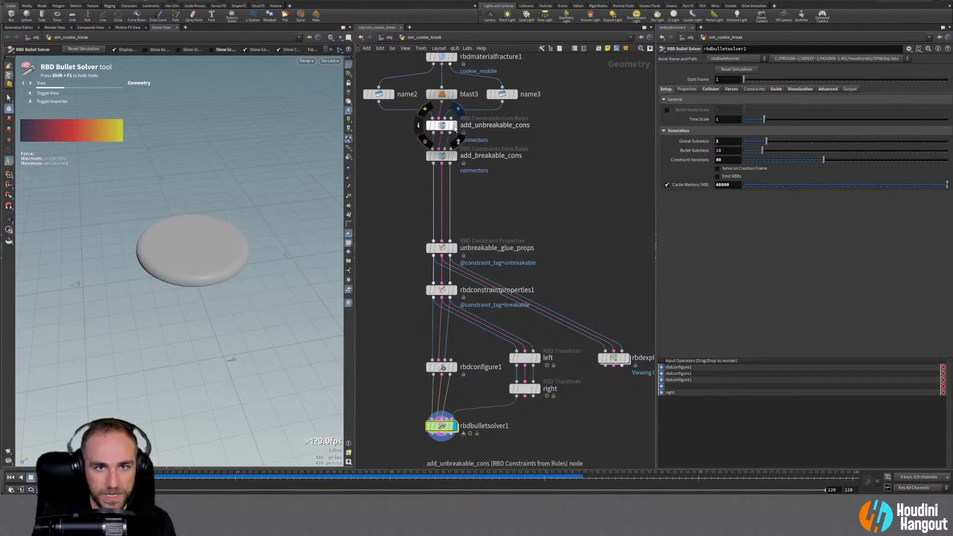
# Display the add_unbreakable_cons node and view its constraints between the cookie's outer and middle pieces
pyautogui.click(428, 128)
pyautogui.scroll(2, 202, 244)
pyautogui.moveTo(202, 245)
pyautogui.keyDown('alt'); pyautogui.mouseDown()
pyautogui.moveTo(219, 225)
pyautogui.moveTo(208, 235)
pyautogui.mouseUp(); pyautogui.keyUp('alt')
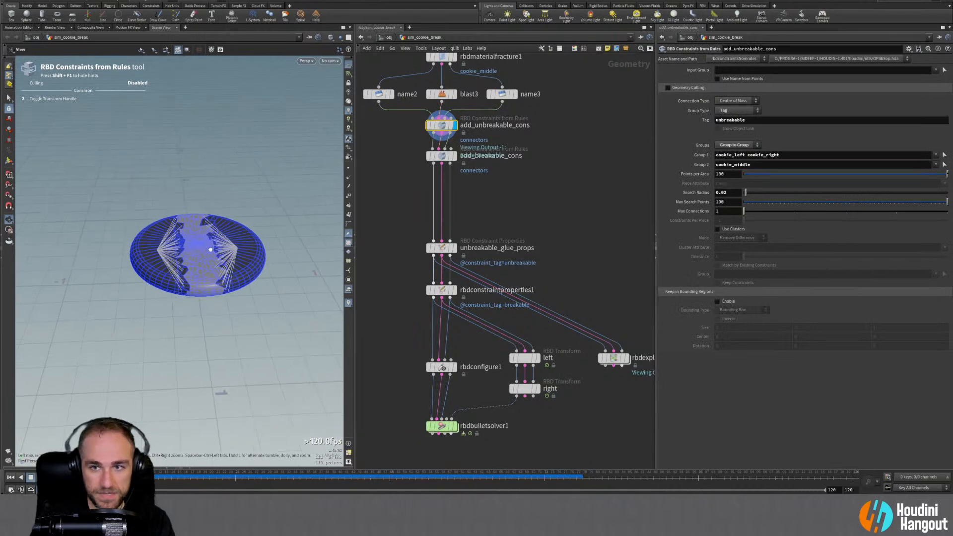
# Set the Search Radius of add_unbreakable_cons to 0.055, then simulate the cookie break on the solver and return to the first frame
pyautogui.moveTo(745, 193); pyautogui.dragTo(751, 194)
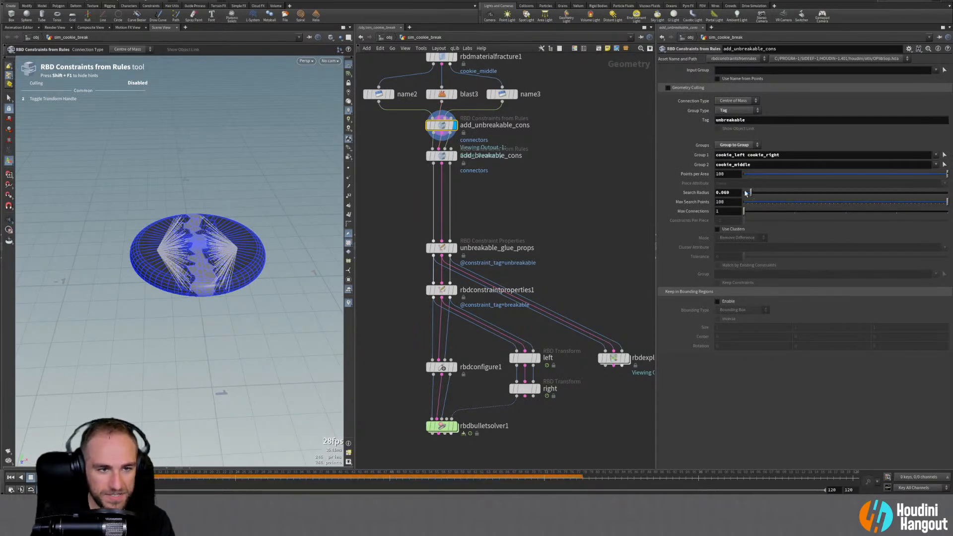
pyautogui.moveTo(233, 231)
pyautogui.keyDown('alt'); pyautogui.mouseDown()
pyautogui.moveTo(240, 213)
pyautogui.moveTo(242, 226)
pyautogui.mouseUp(); pyautogui.keyUp('alt')
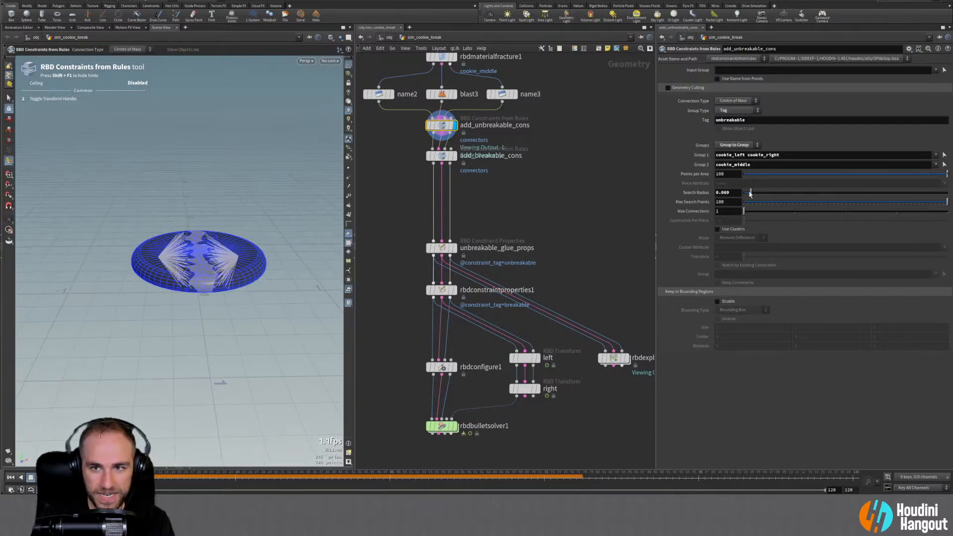
pyautogui.moveTo(750, 195); pyautogui.dragTo(750, 195)
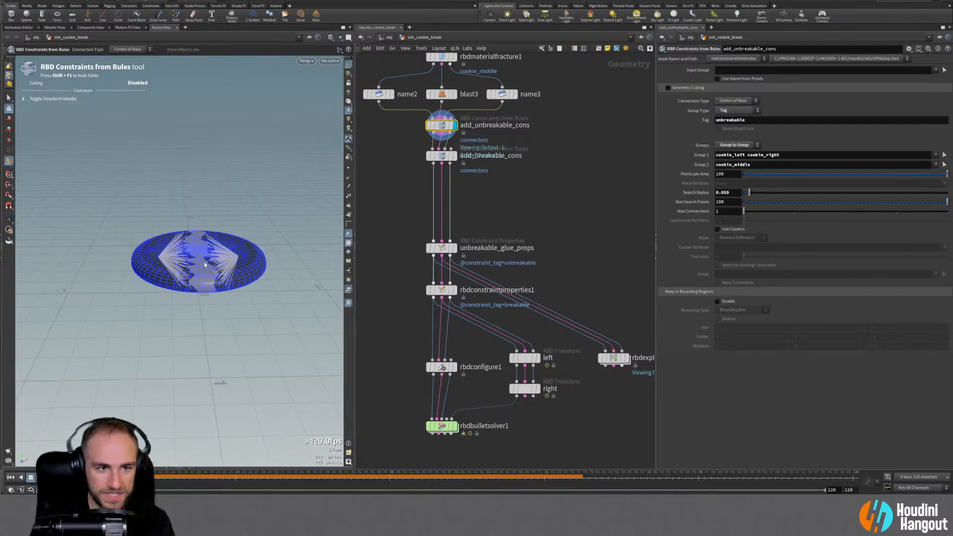
pyautogui.keyDown('alt'); pyautogui.moveTo(204, 261); pyautogui.dragTo(201, 221); pyautogui.keyUp('alt')
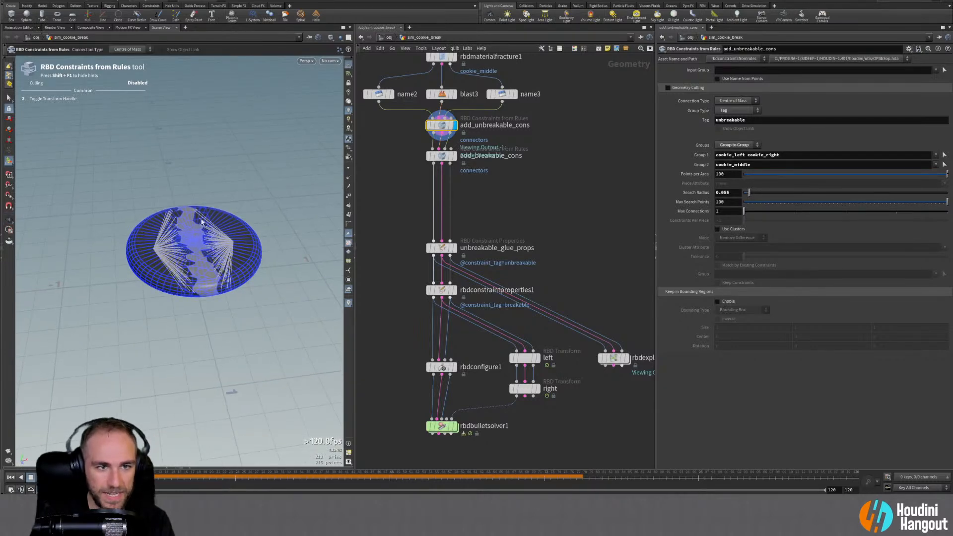
pyautogui.click(442, 425)
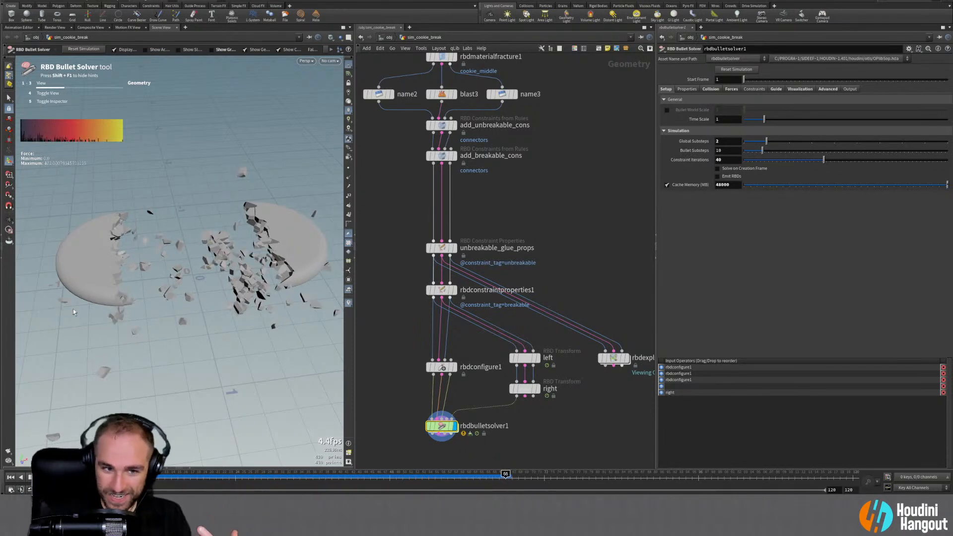
pyautogui.click(10, 477)
# Select the left transform node and compare its animated motion with the simulated cookie up to frame 14
pyautogui.keyDown('alt'); pyautogui.moveTo(210, 261); pyautogui.dragTo(224, 196); pyautogui.keyUp('alt')
pyautogui.scroll(3, 217, 215)
pyautogui.click(525, 357)
pyautogui.press('Return')
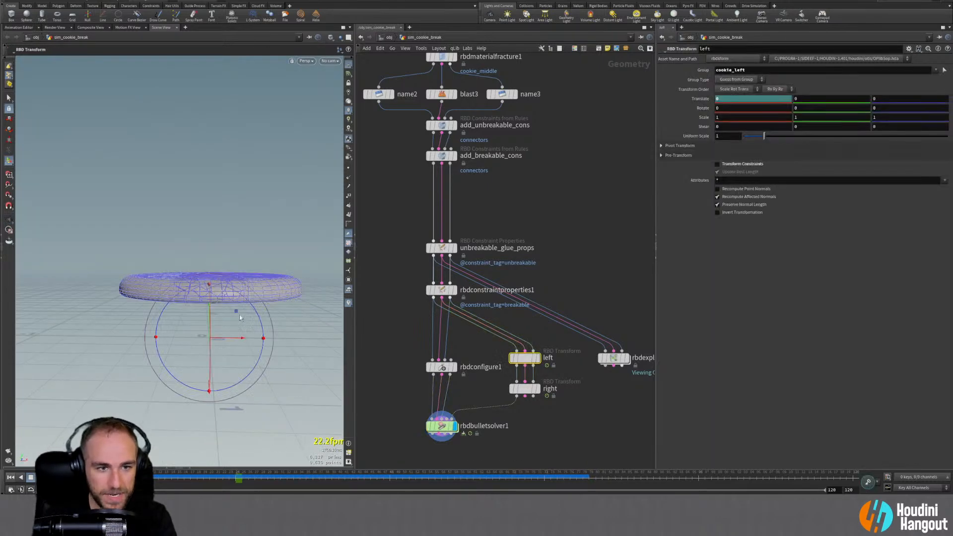
pyautogui.moveTo(211, 295)
pyautogui.keyDown('alt'); pyautogui.mouseDown()
pyautogui.moveTo(197, 342)
pyautogui.moveTo(204, 297)
pyautogui.mouseUp(); pyautogui.keyUp('alt')
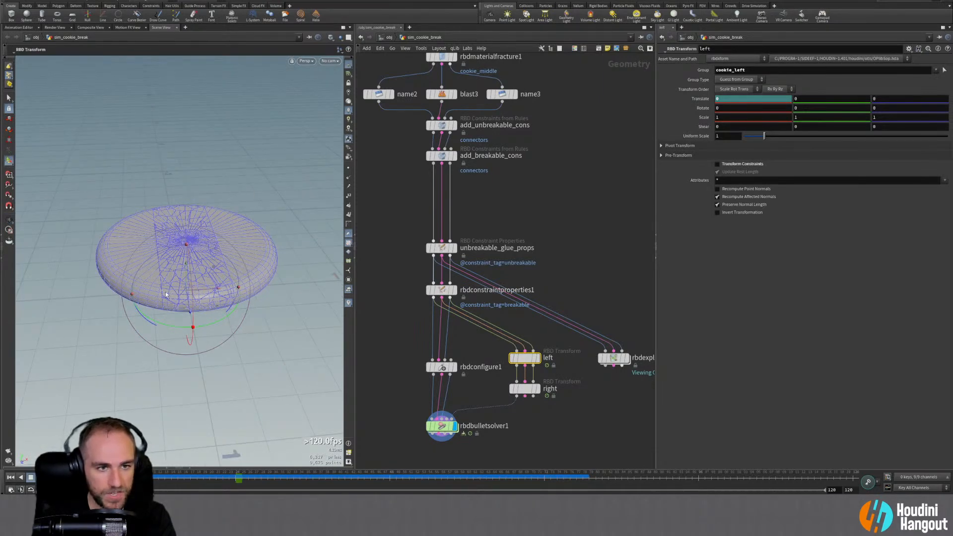
pyautogui.moveTo(186, 244); pyautogui.dragTo(168, 246)
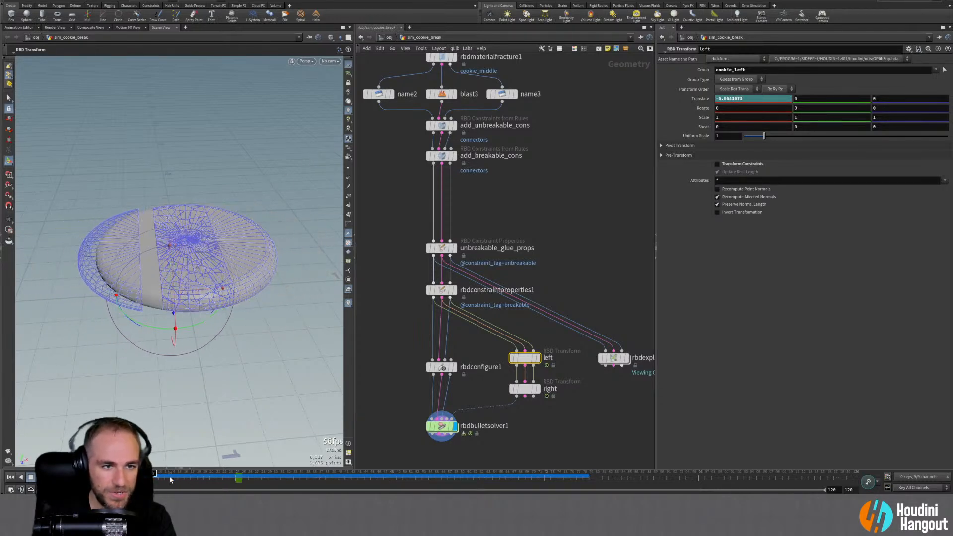
pyautogui.moveTo(154, 474); pyautogui.dragTo(170, 475)
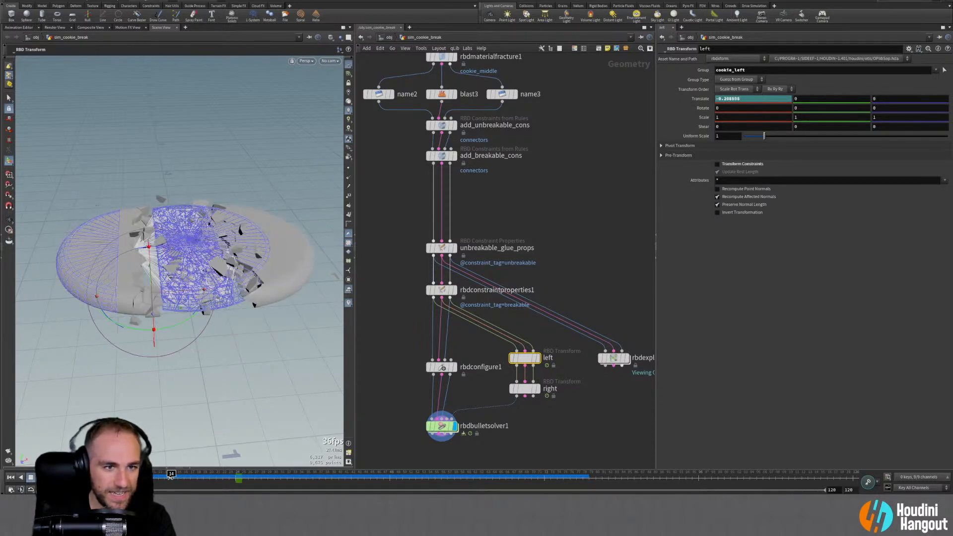
# Try Velocity as the bullet solver's Guide Method, simulate the cookie break and return to the first frame
pyautogui.click(441, 426)
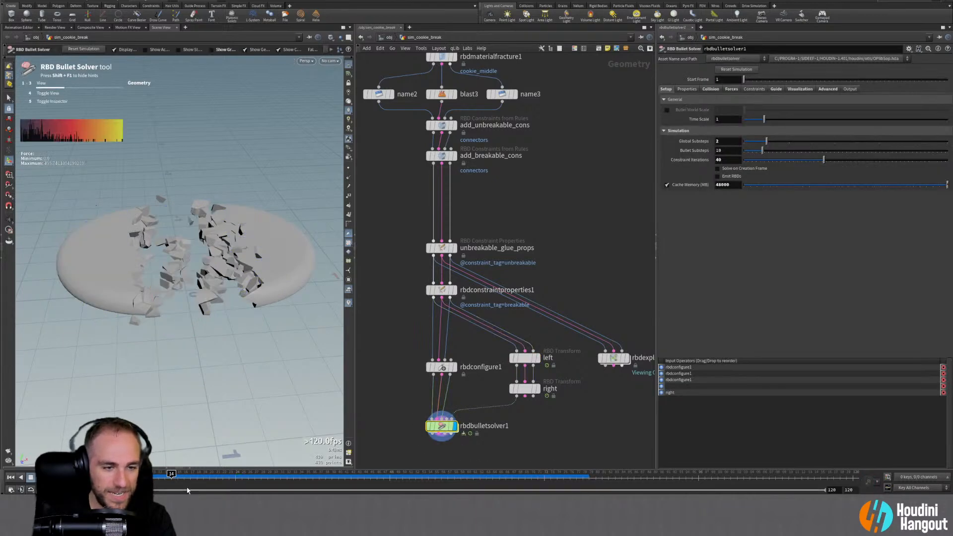
pyautogui.moveTo(154, 474); pyautogui.dragTo(154, 495)
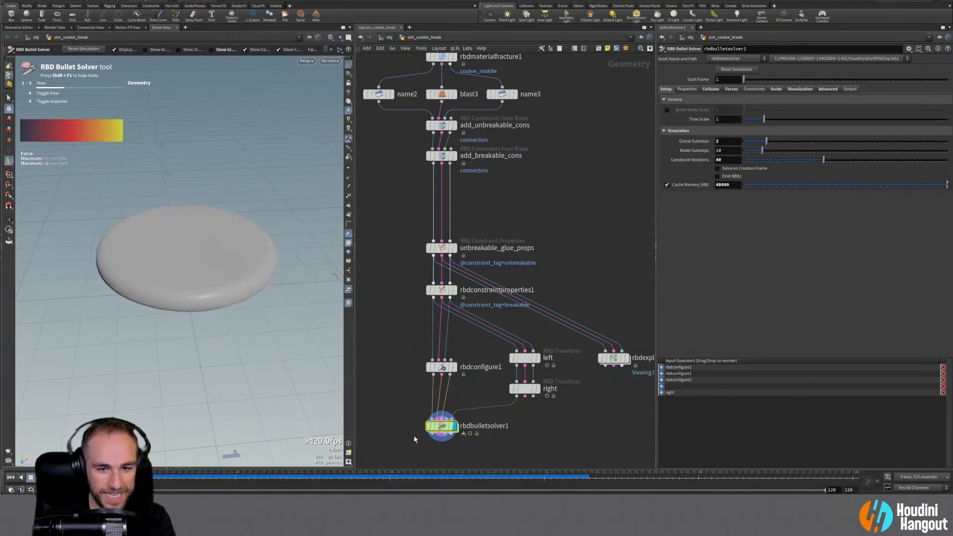
pyautogui.click(776, 89)
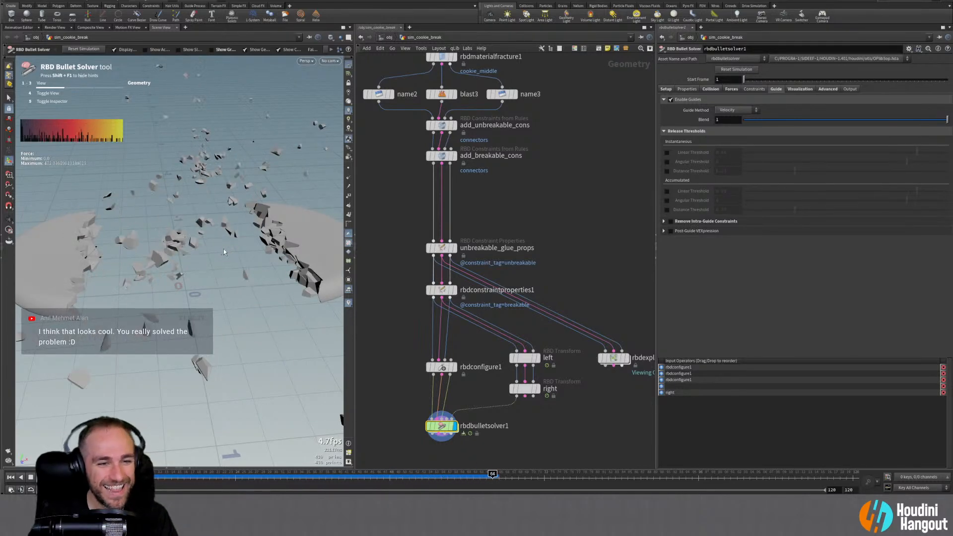
pyautogui.keyDown('alt'); pyautogui.moveTo(219, 330); pyautogui.dragTo(142, 277, button='right'); pyautogui.keyUp('alt')
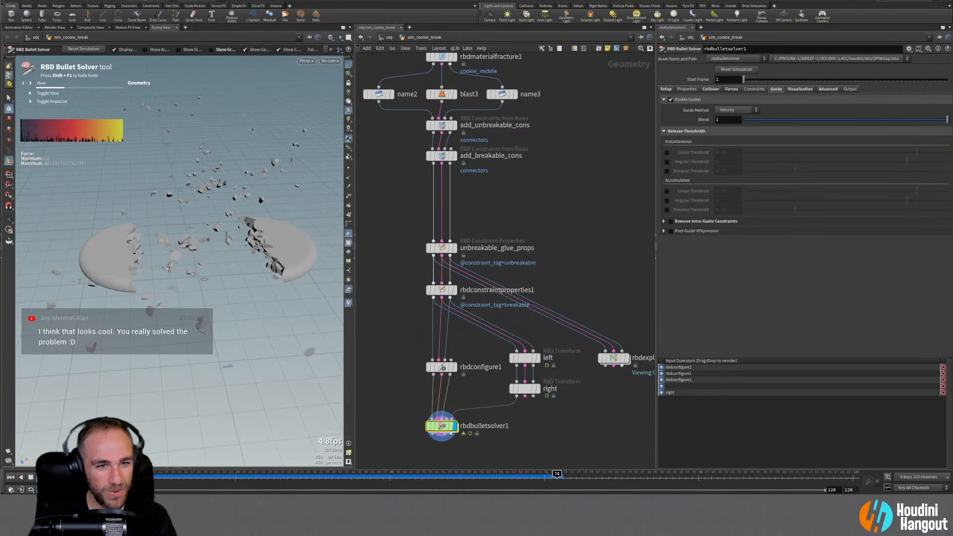
pyautogui.hotkey('ctrl', 'Up')
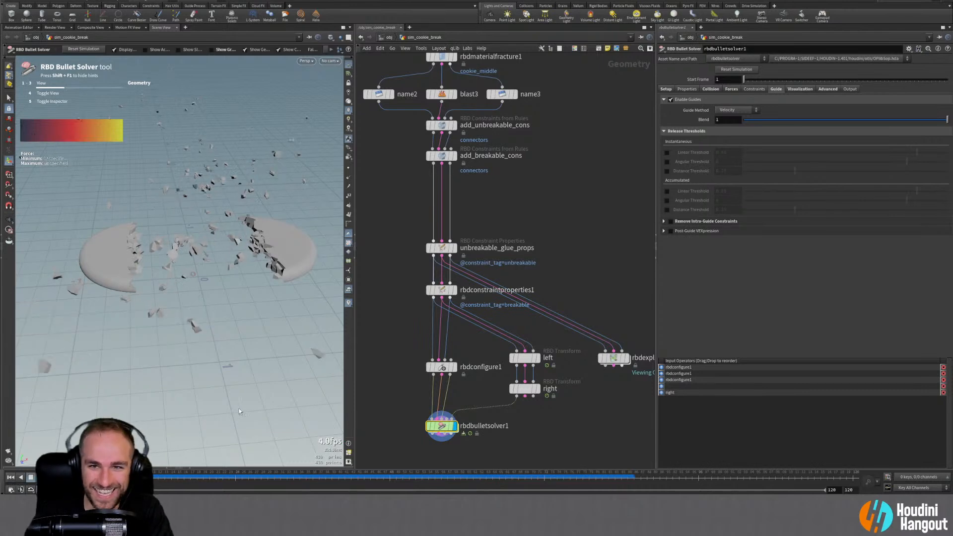
pyautogui.hotkey('ctrl', 'Up')
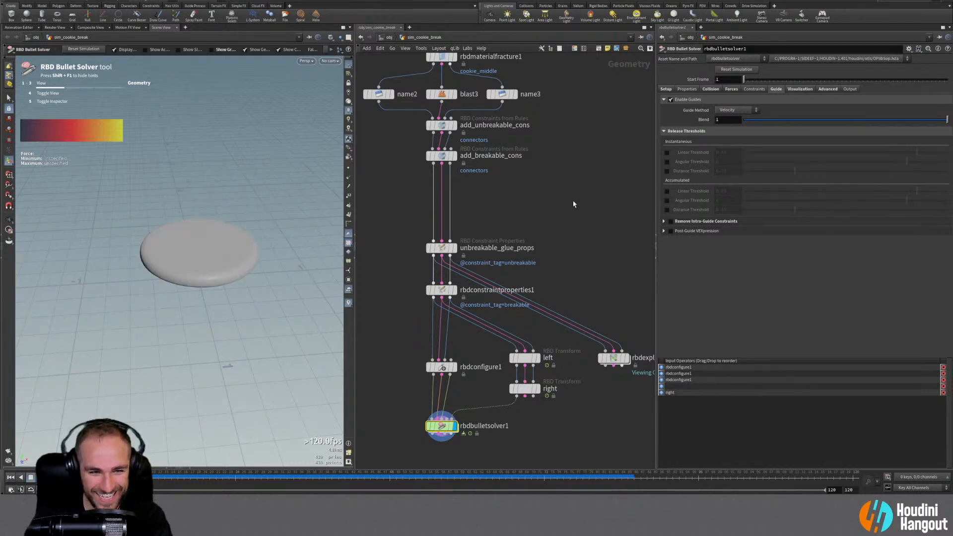
# Set the solver's Guide Method to Target Velocity, simulate the cookie break and return to the first frame
pyautogui.click(737, 110)
pyautogui.click(733, 125)
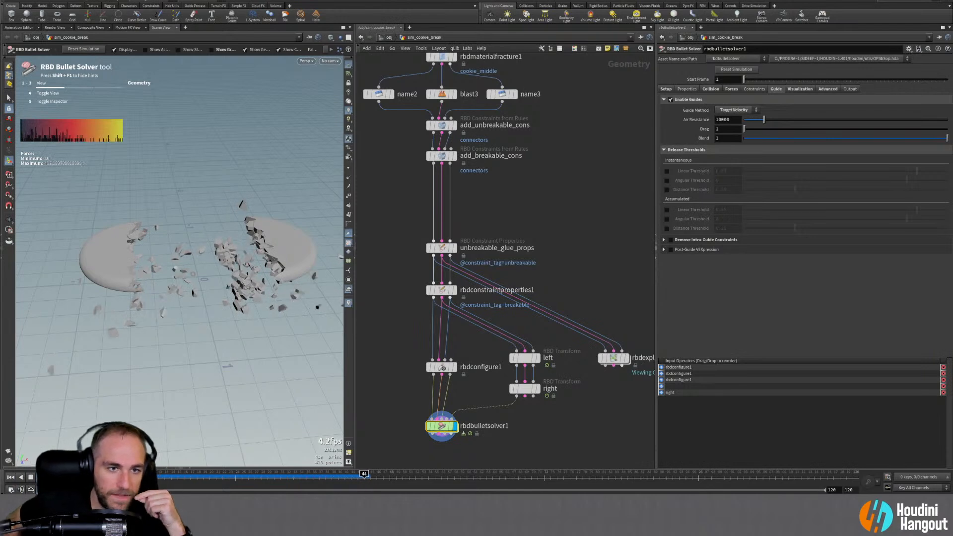
pyautogui.click(11, 477)
# Try a Vertex Split node beside the chain below add_breakable_cons, inspect it and delete it
pyautogui.scroll(4, 498, 189)
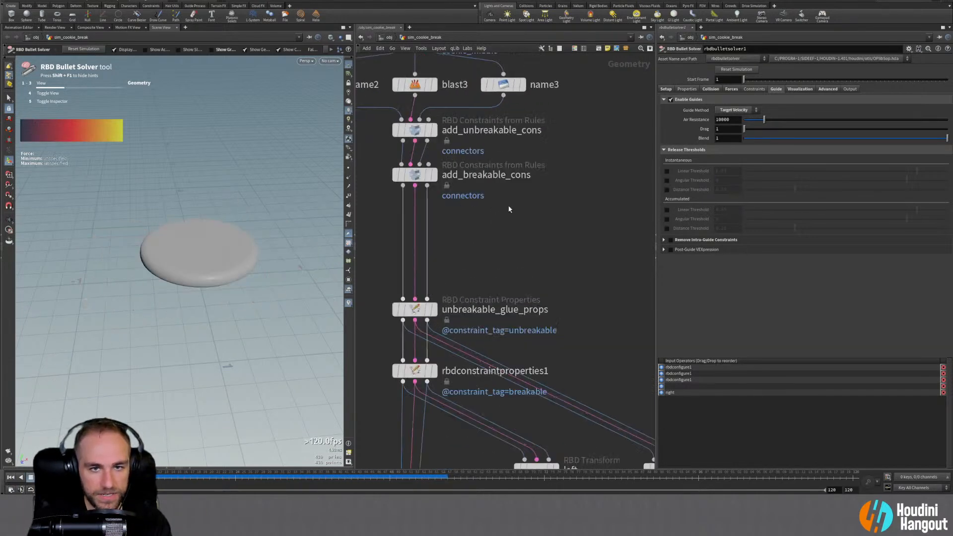
pyautogui.press('Tab')
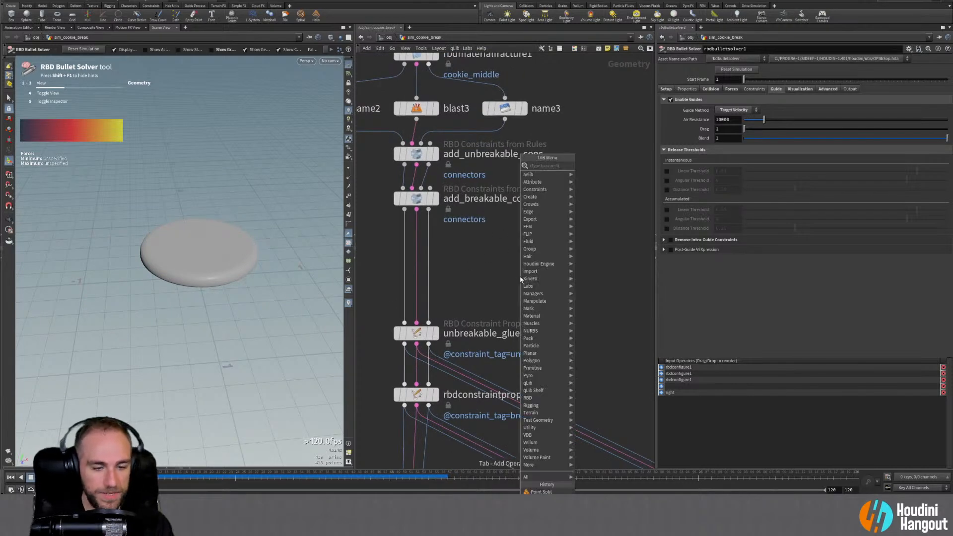
pyautogui.write('split')
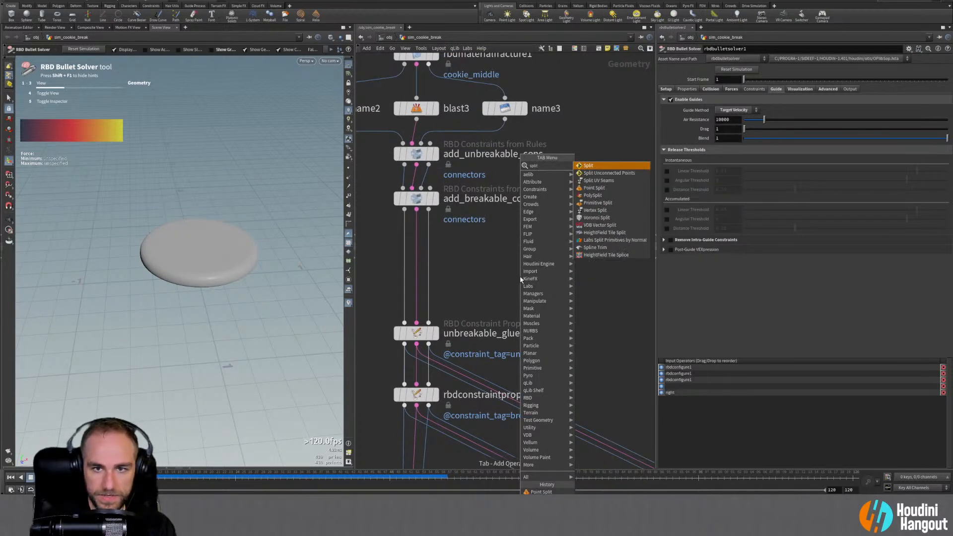
pyautogui.click(594, 211)
pyautogui.click(465, 250)
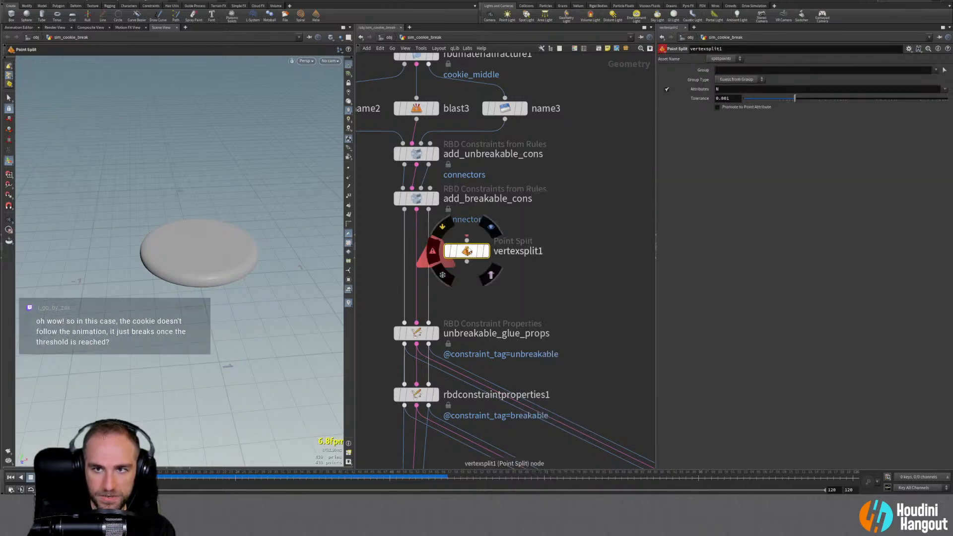
pyautogui.moveTo(466, 251); pyautogui.dragTo(476, 248)
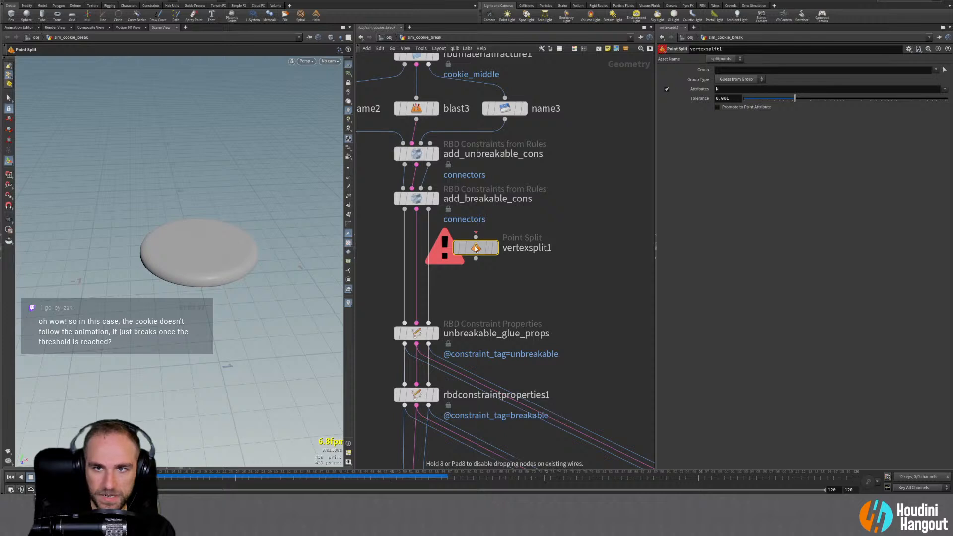
pyautogui.moveTo(475, 249); pyautogui.dragTo(476, 248)
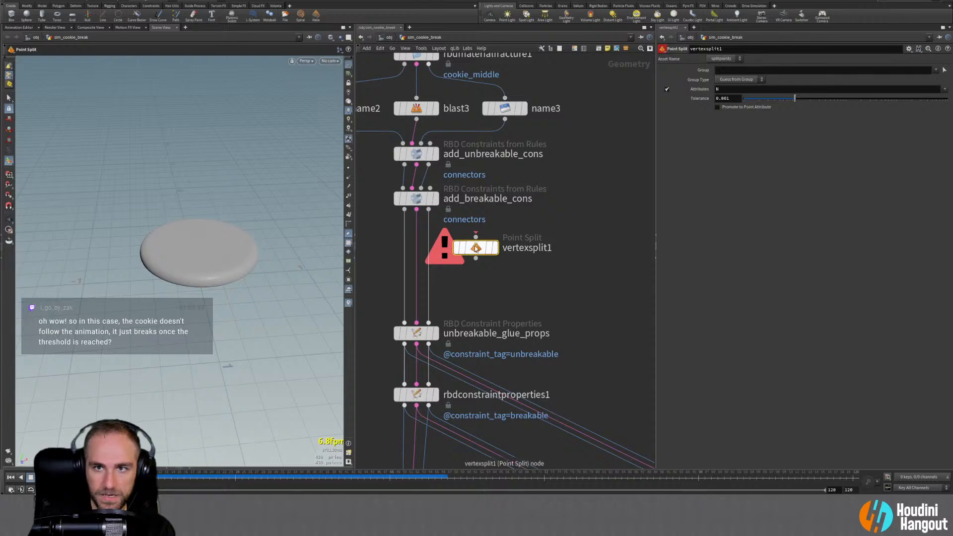
pyautogui.middleClick(476, 248)
pyautogui.press('Delete')
# Add a Point Split node beside the wires below add_breakable_cons
pyautogui.press('Tab')
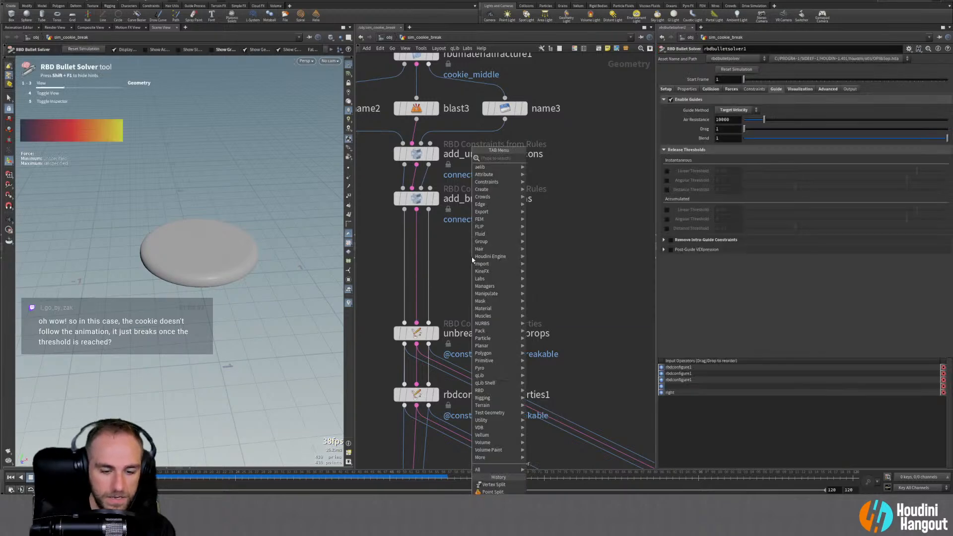
pyautogui.write('points')
pyautogui.press('Return')
pyautogui.click(472, 257)
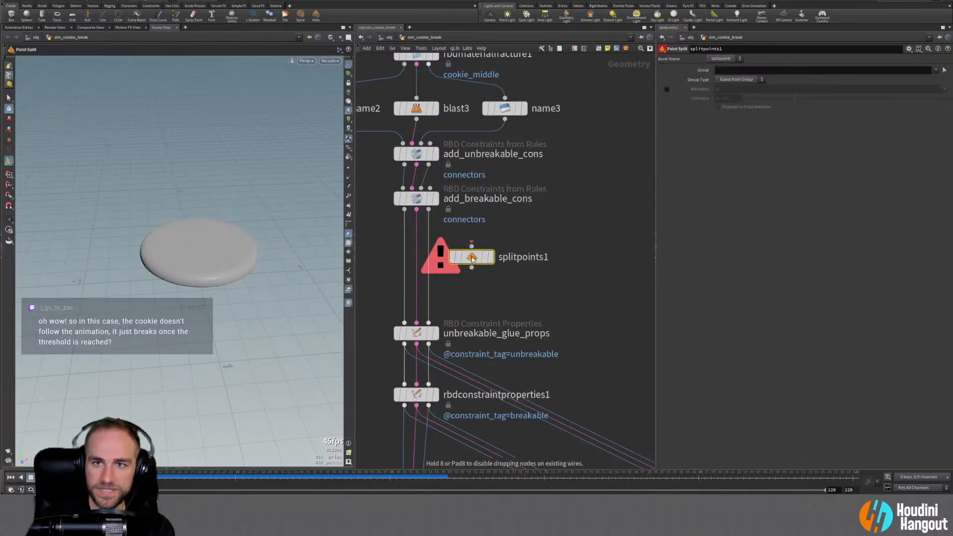
# Add a Vertex Split node next to splitpoints1, compare the two nodes and delete the Vertex Split
pyautogui.press('Tab')
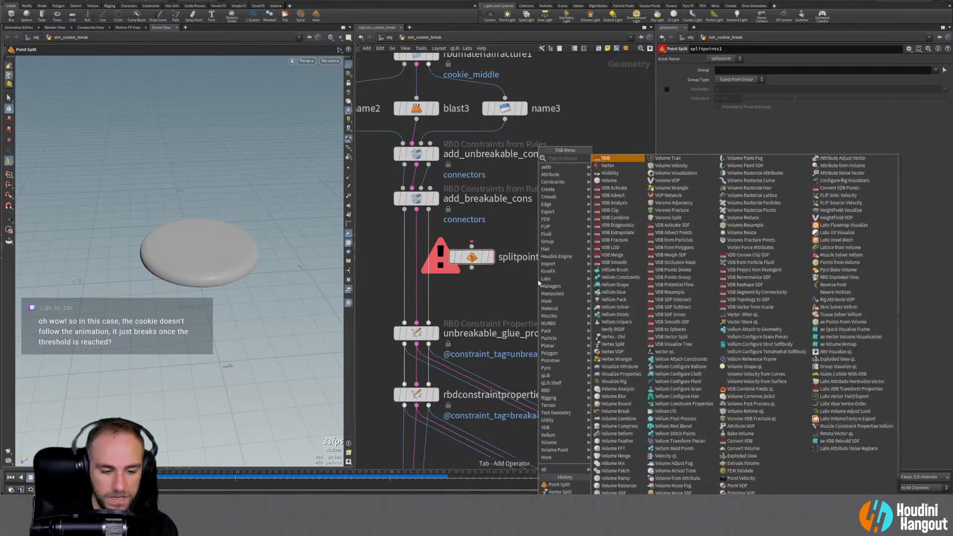
pyautogui.write('vertex')
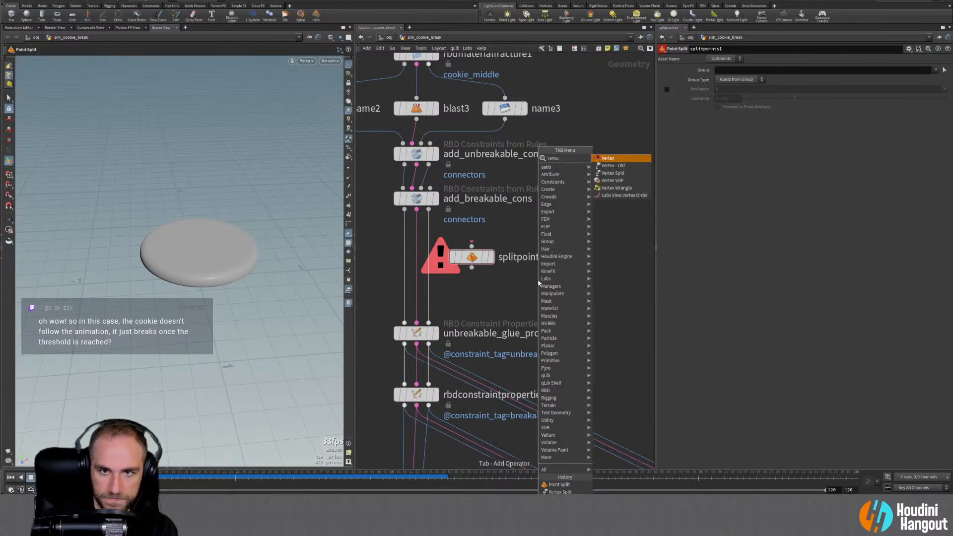
pyautogui.press('BackSpace')
pyautogui.press('BackSpace')
pyautogui.press('BackSpace')
pyautogui.press('BackSpace')
pyautogui.press('BackSpace')
pyautogui.press('BackSpace')
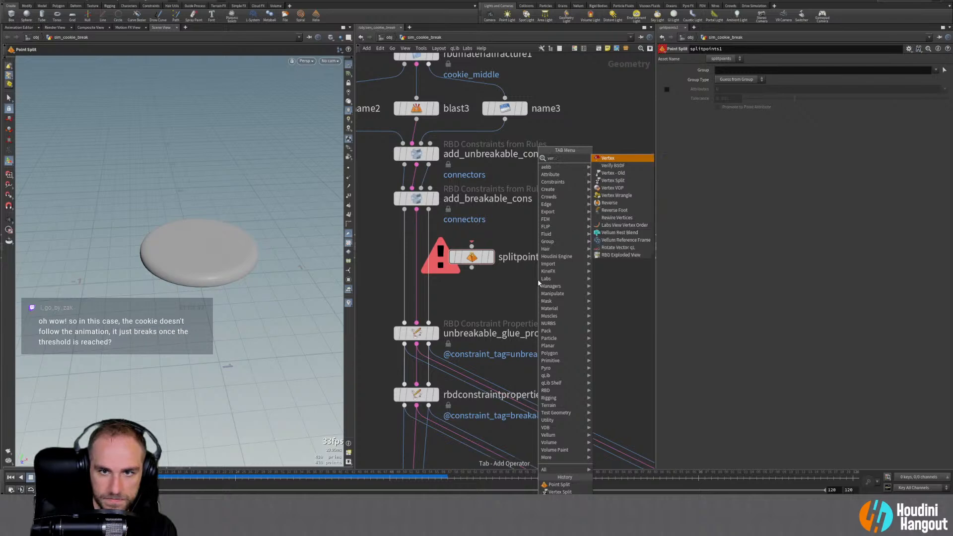
pyautogui.write('splitu')
pyautogui.press('BackSpace')
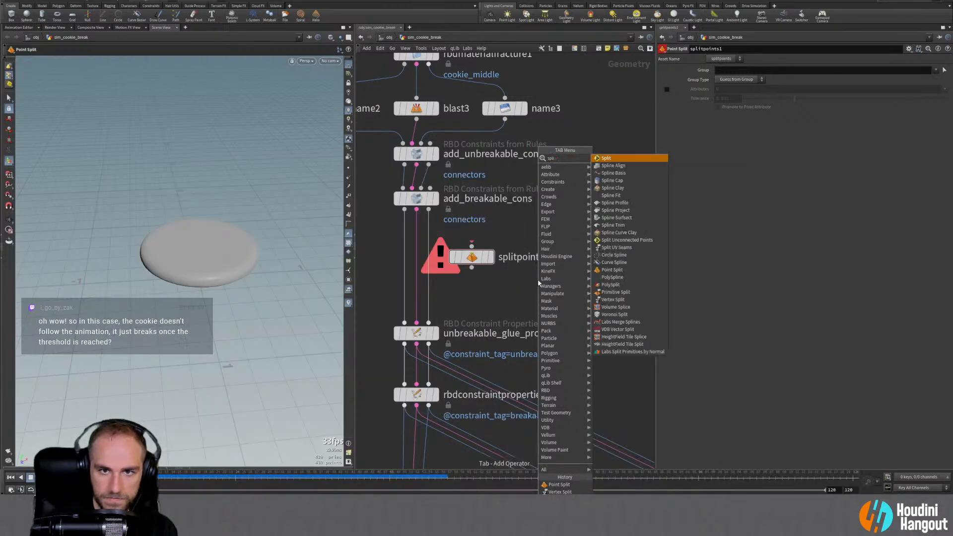
pyautogui.write('v')
pyautogui.press('Return')
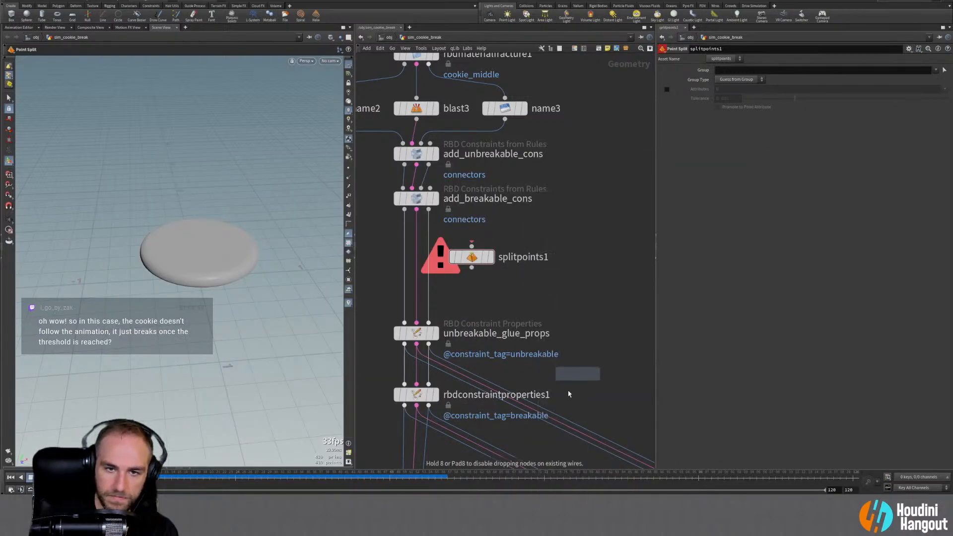
pyautogui.click(585, 258)
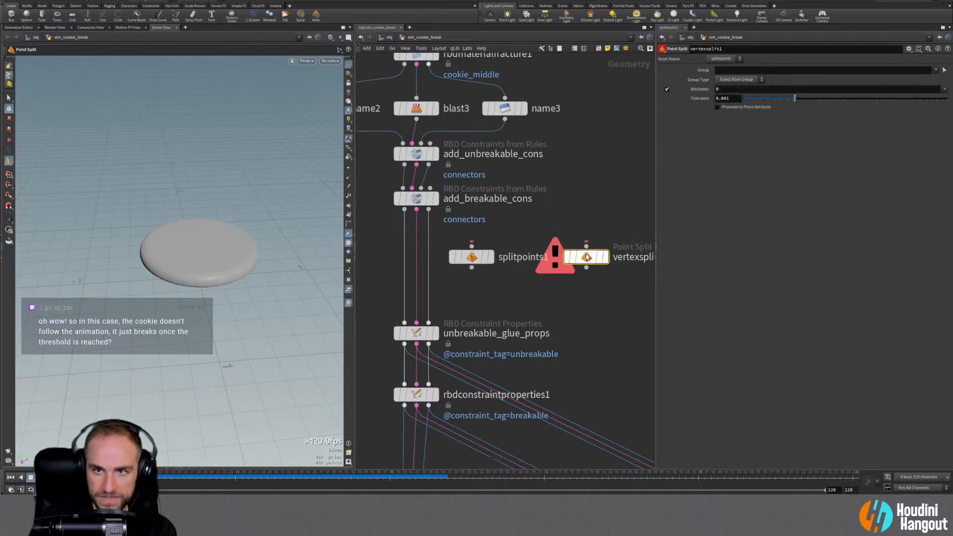
pyautogui.click(474, 256)
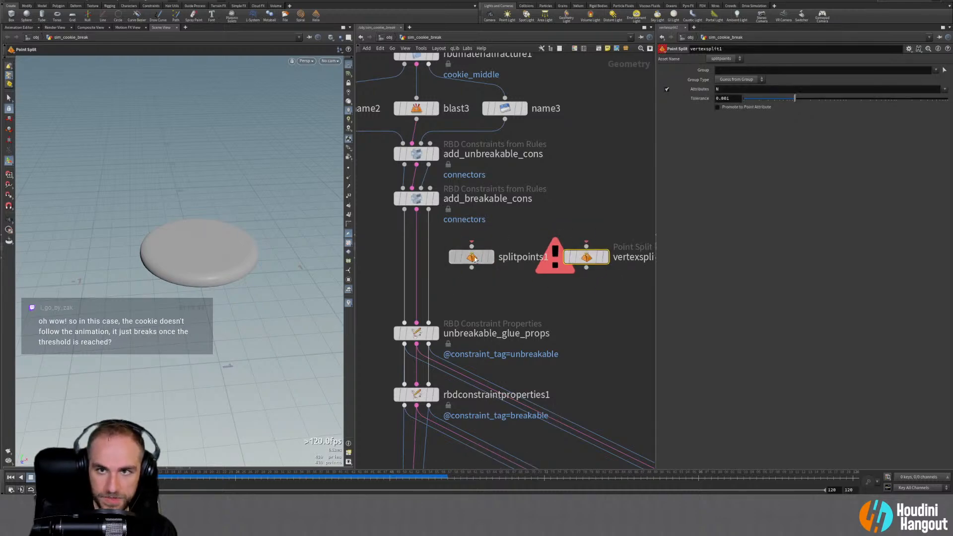
pyautogui.click(585, 257)
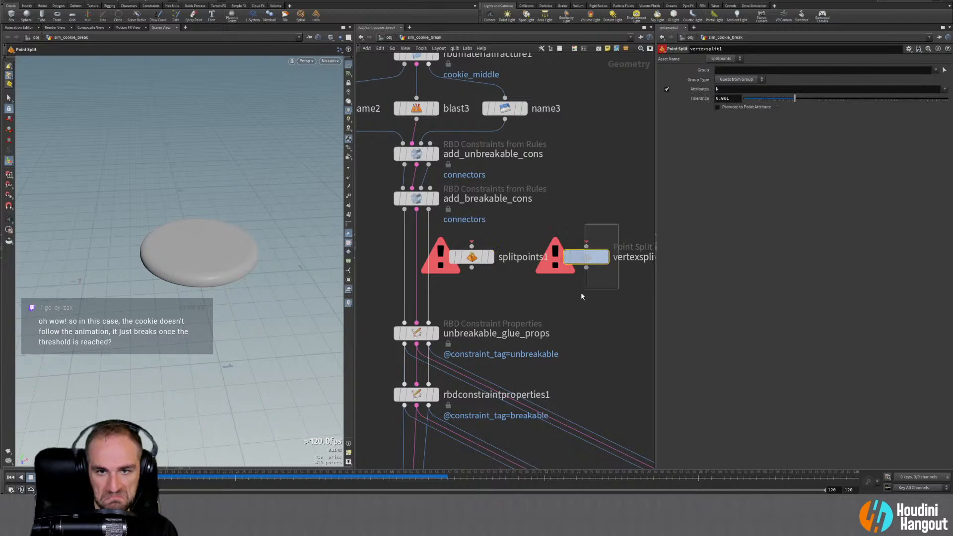
pyautogui.press('Delete')
# Feed the constraint geometry from add_breakable_cons into splitpoints1 and display the result with its points shown
pyautogui.click(471, 246)
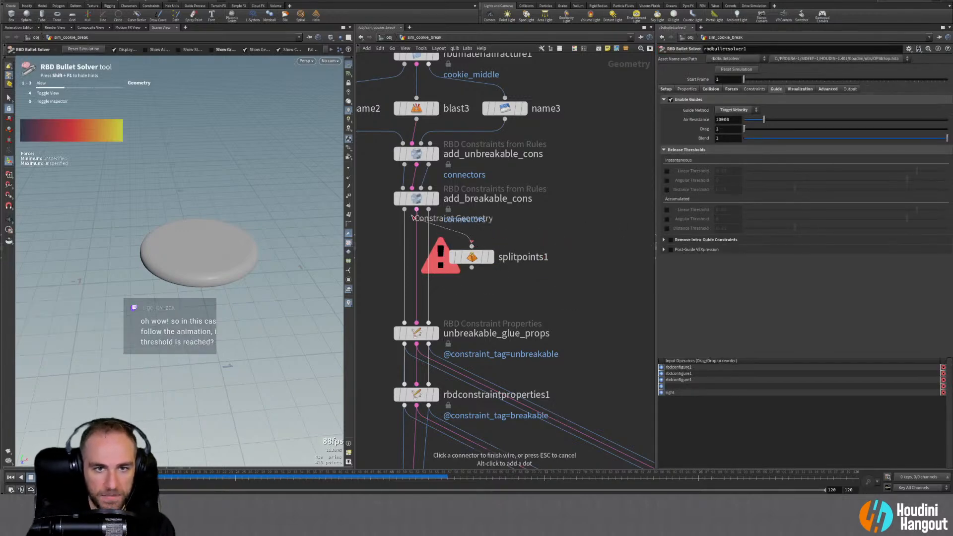
pyautogui.click(417, 209)
pyautogui.click(491, 257)
pyautogui.moveTo(480, 258); pyautogui.dragTo(488, 250)
pyautogui.click(489, 252)
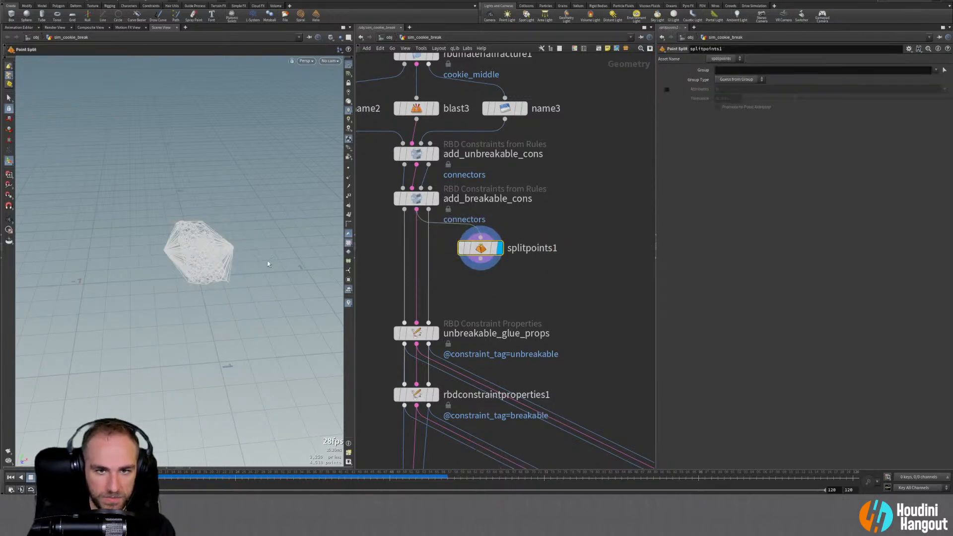
pyautogui.scroll(5, 298, 213)
pyautogui.click(348, 168)
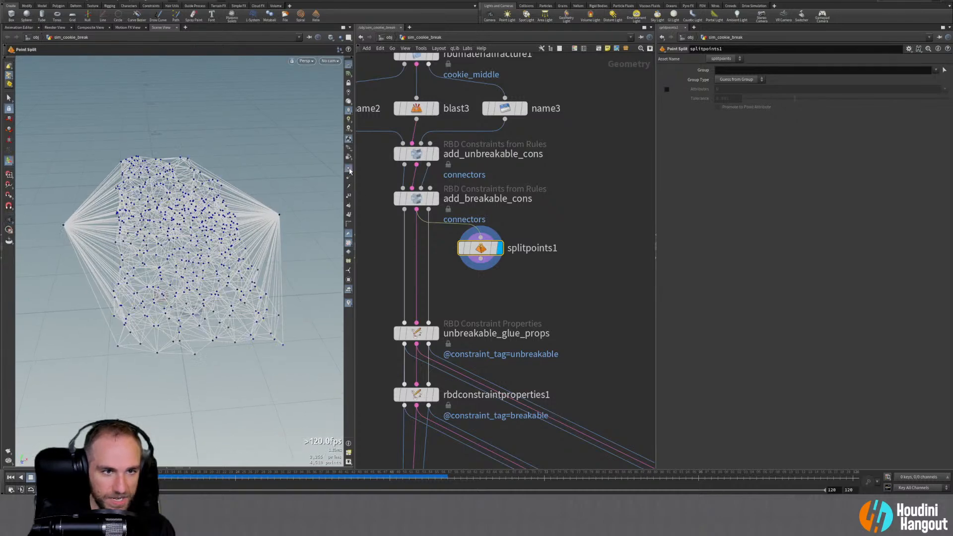
# Show the point numbers of the split constraint geometry and view them up close
pyautogui.moveTo(281, 221); pyautogui.dragTo(283, 212)
pyautogui.click(349, 198)
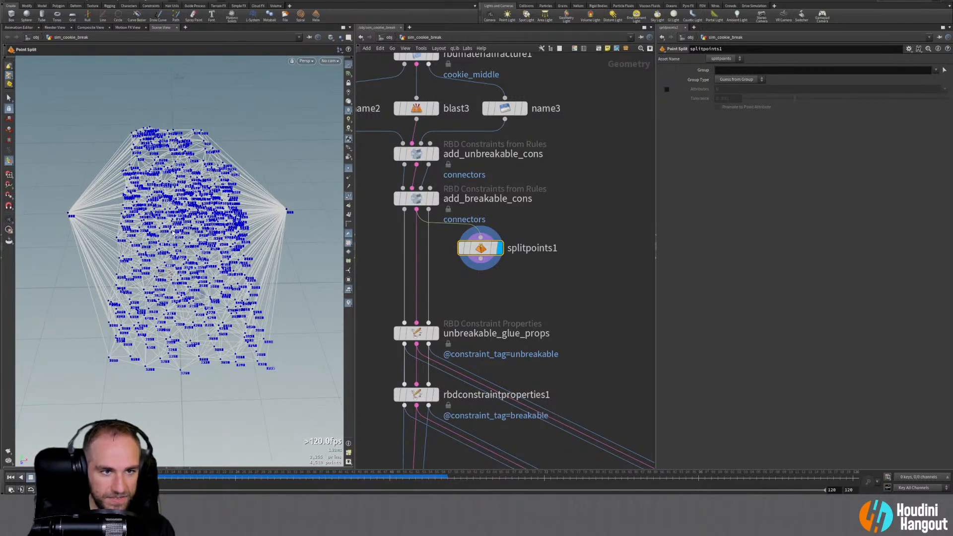
pyautogui.scroll(4, 298, 214)
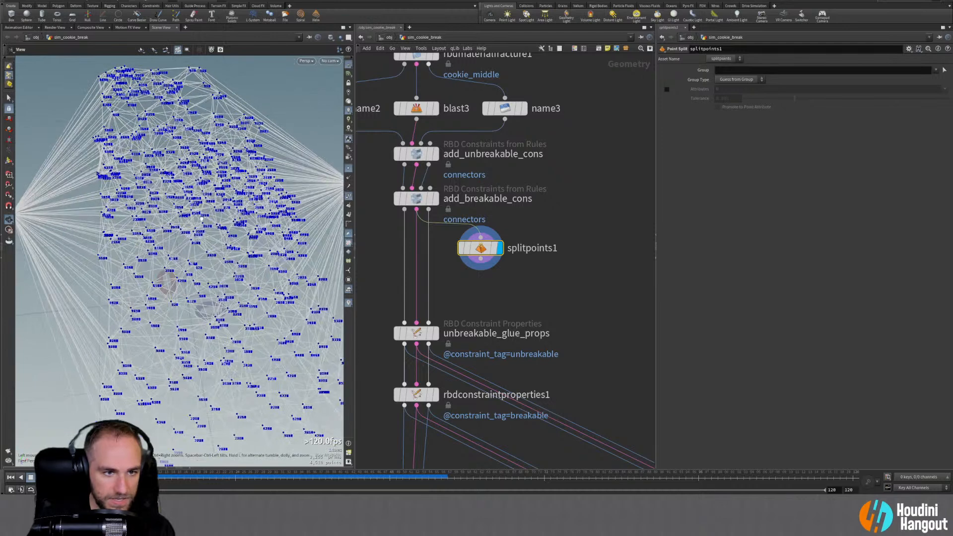
# Add a Primitive Properties node below splitpoints1 and wire its output into the constraint input of unbreakable_glue_props
pyautogui.press('Tab')
pyautogui.write('prim')
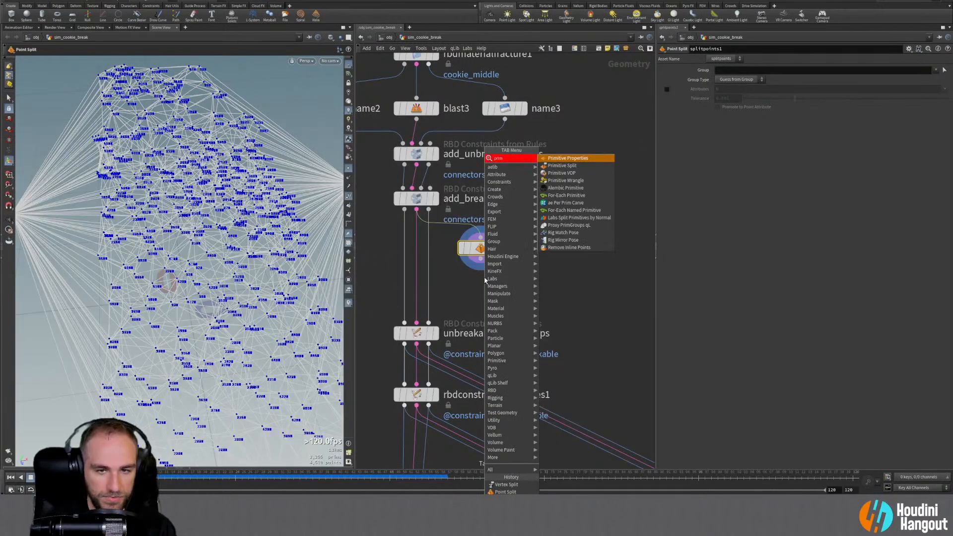
pyautogui.press('Return')
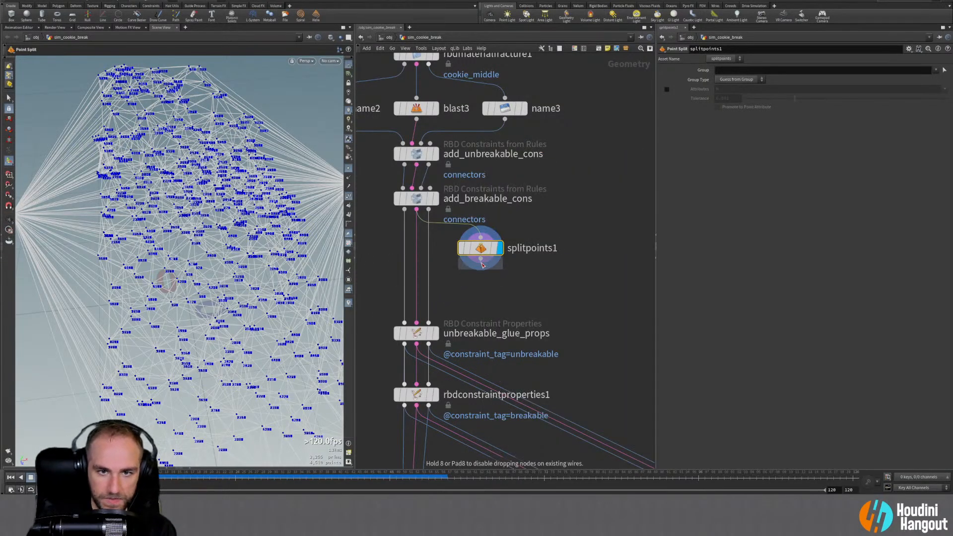
pyautogui.click(486, 295)
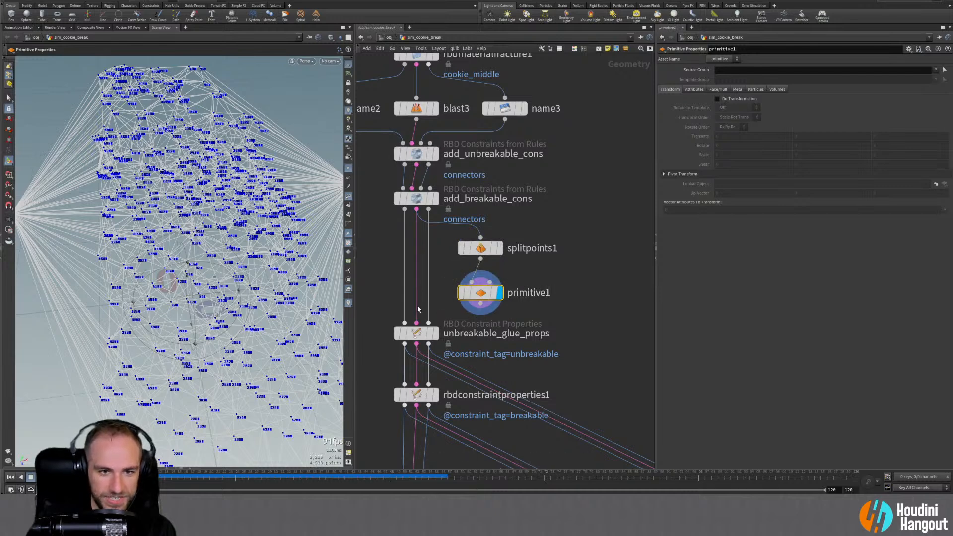
pyautogui.moveTo(417, 314); pyautogui.dragTo(483, 304)
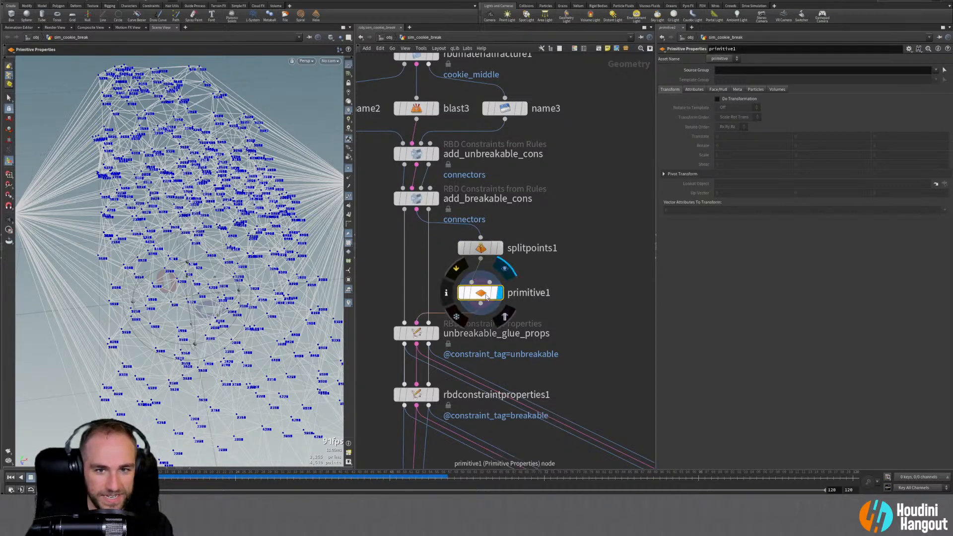
# Enable Do Transformation on primitive1 and set its Scale to 0, 0, 0
pyautogui.click(717, 99)
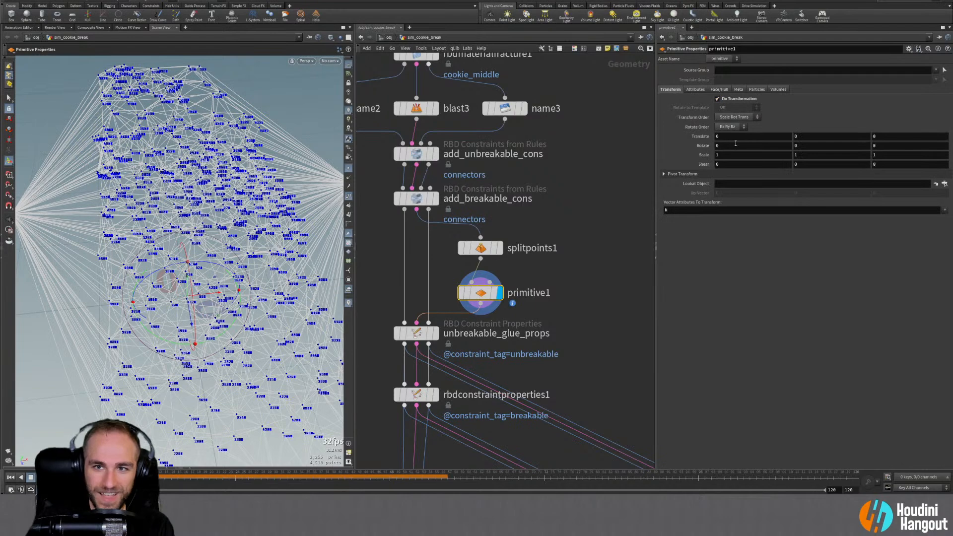
pyautogui.click(725, 154)
pyautogui.write('0')
pyautogui.press('Tab')
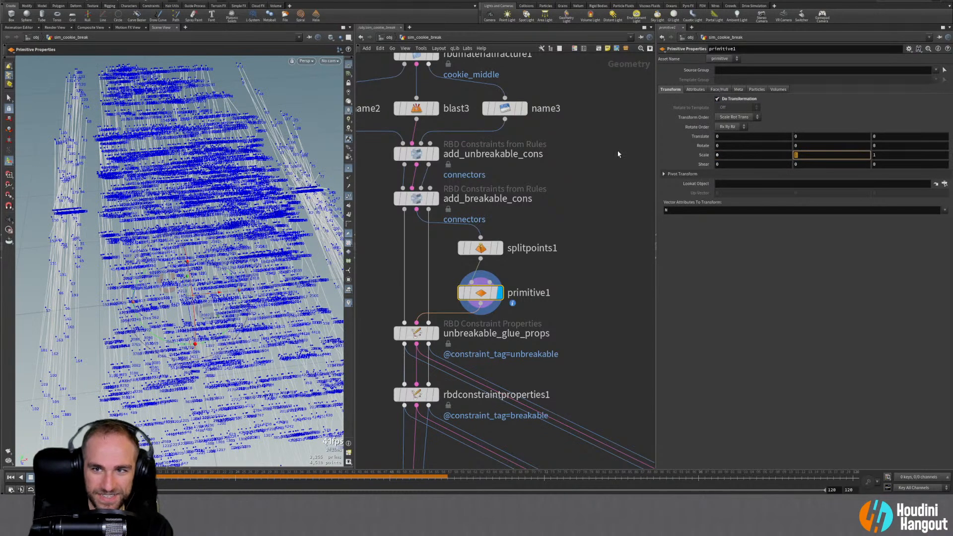
pyautogui.write('0')
pyautogui.press('Tab')
pyautogui.write('0')
pyautogui.press('Return')
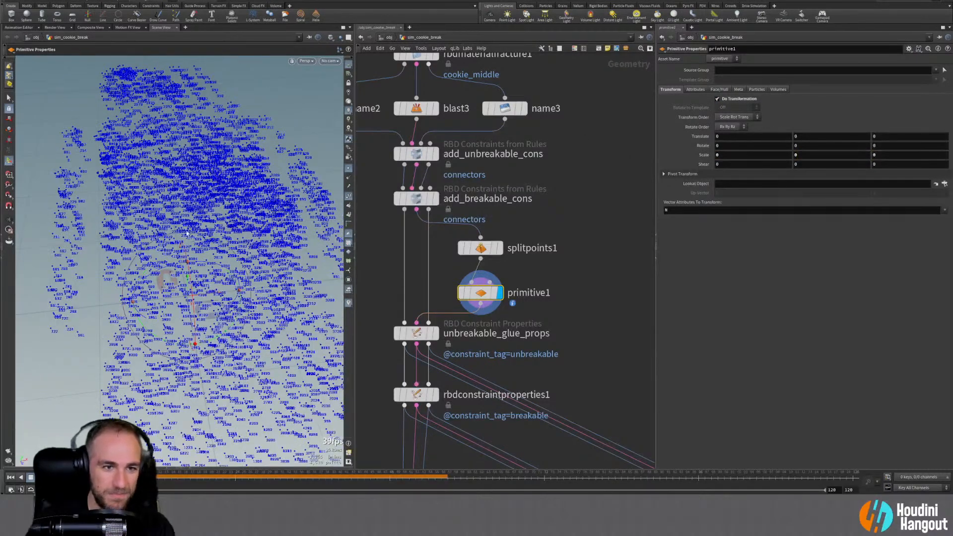
# Inspect the collapsed constraint points from several angles and check the settings of rbdconfigure1 further down the chain
pyautogui.keyDown('alt'); pyautogui.moveTo(188, 235); pyautogui.dragTo(161, 222); pyautogui.keyUp('alt')
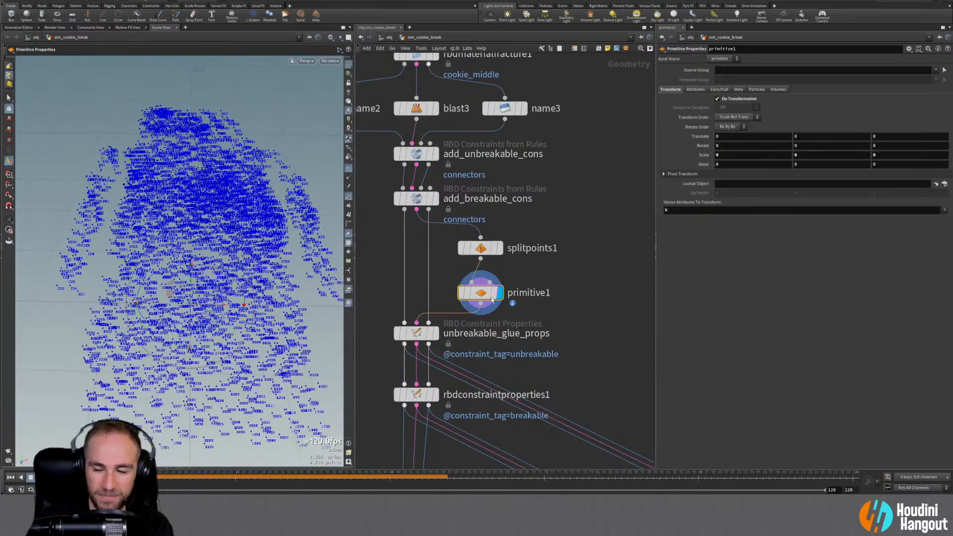
pyautogui.moveTo(492, 298)
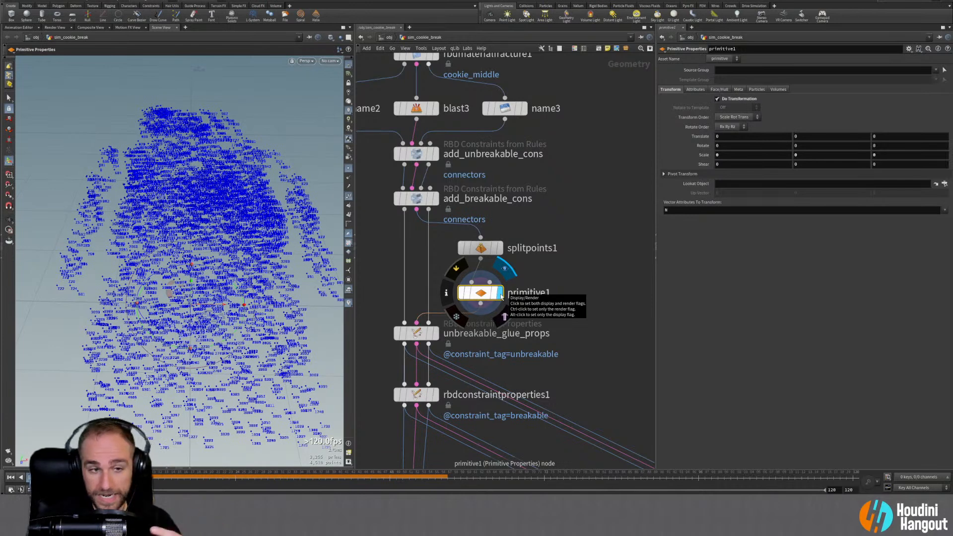
pyautogui.click(501, 297)
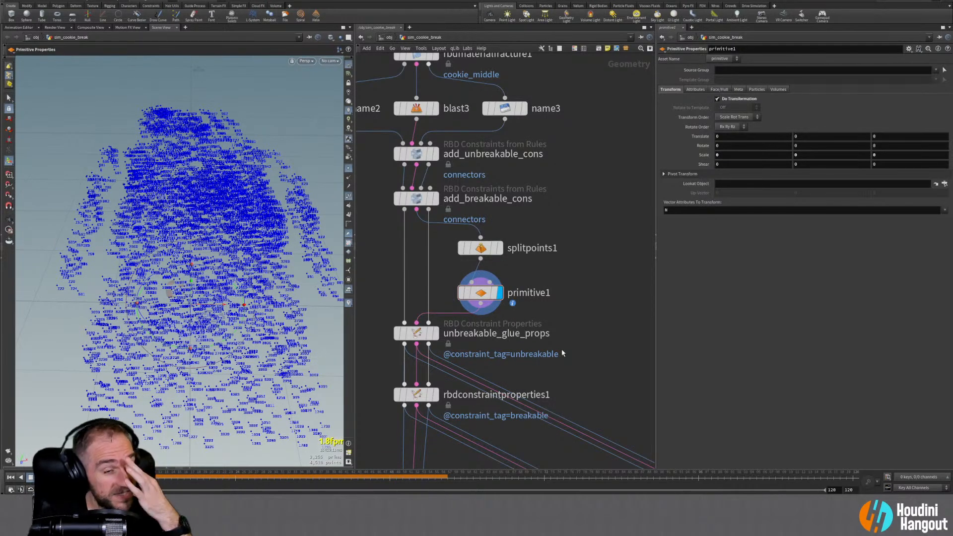
pyautogui.keyDown('alt'); pyautogui.moveTo(291, 285); pyautogui.dragTo(102, 277, button='right'); pyautogui.keyUp('alt')
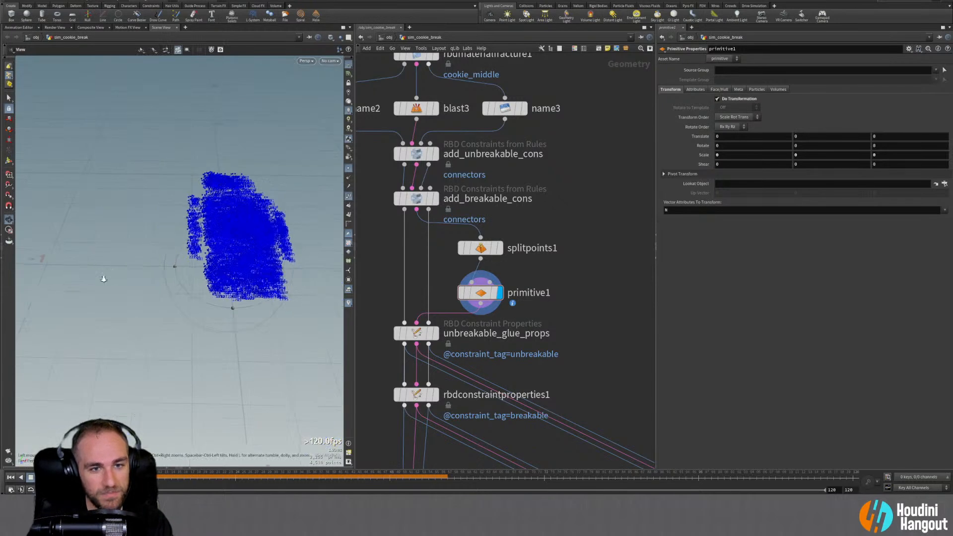
pyautogui.keyDown('alt'); pyautogui.moveTo(102, 276); pyautogui.dragTo(191, 277); pyautogui.keyUp('alt')
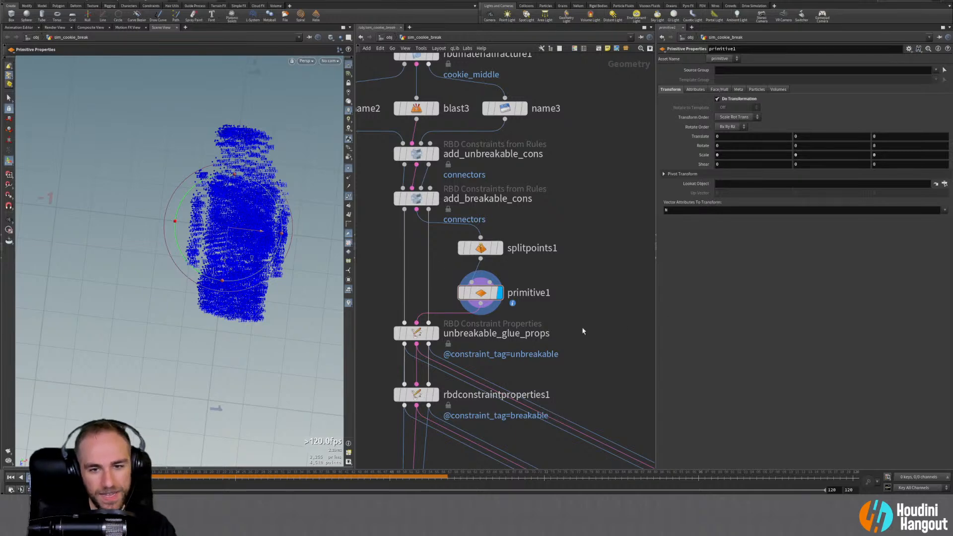
pyautogui.moveTo(582, 326); pyautogui.dragTo(594, 131, button='middle')
pyautogui.moveTo(428, 322); pyautogui.dragTo(430, 337)
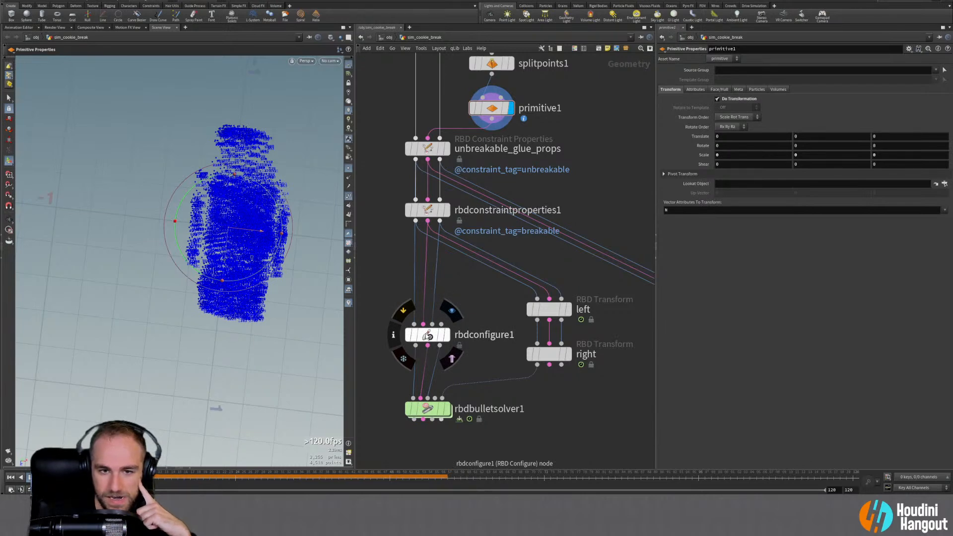
pyautogui.click(429, 336)
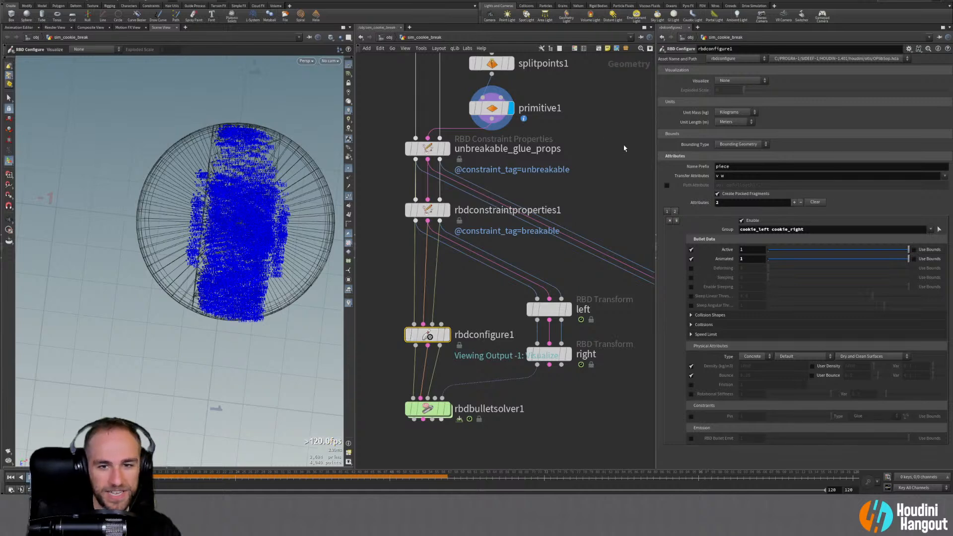
pyautogui.moveTo(623, 149); pyautogui.dragTo(615, 179, button='middle')
pyautogui.moveTo(573, 154); pyautogui.dragTo(583, 211, button='middle')
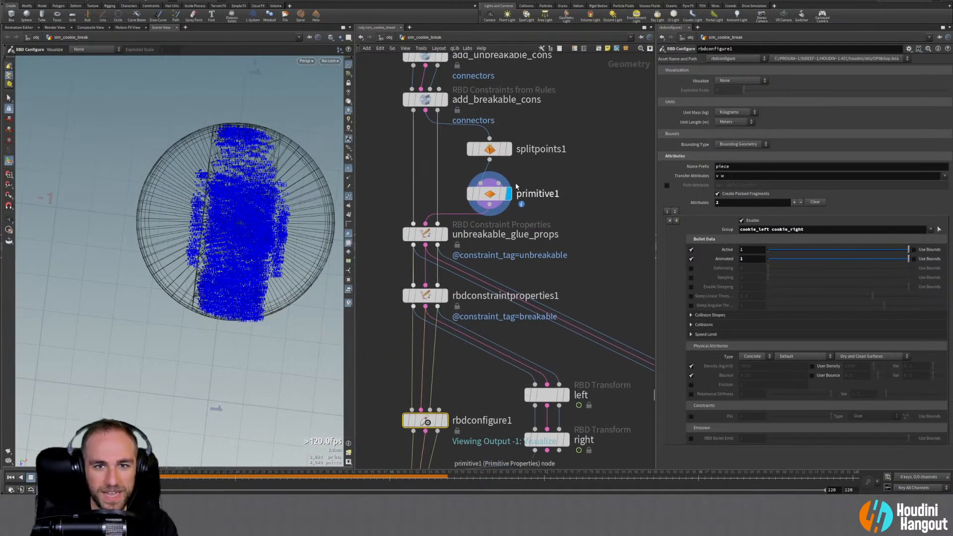
pyautogui.click(493, 152)
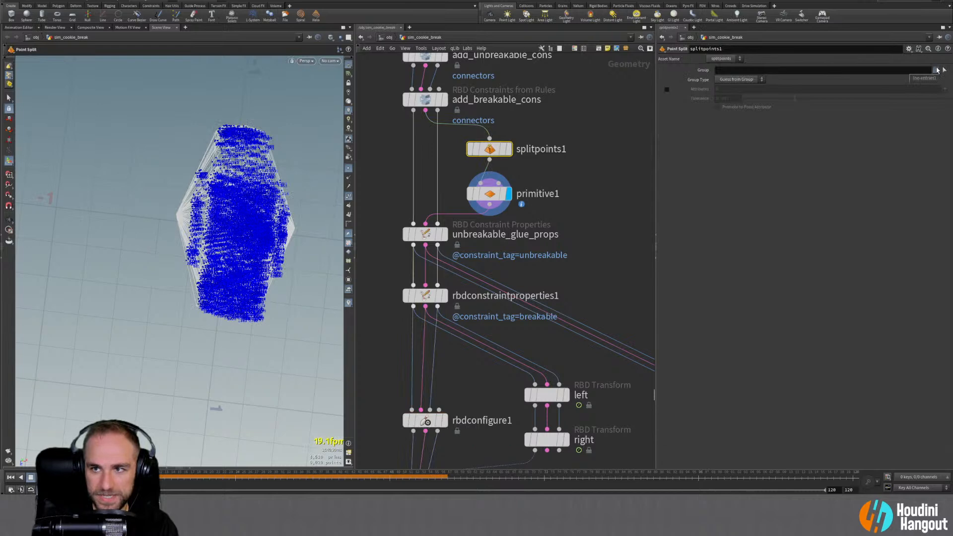
pyautogui.click(468, 193)
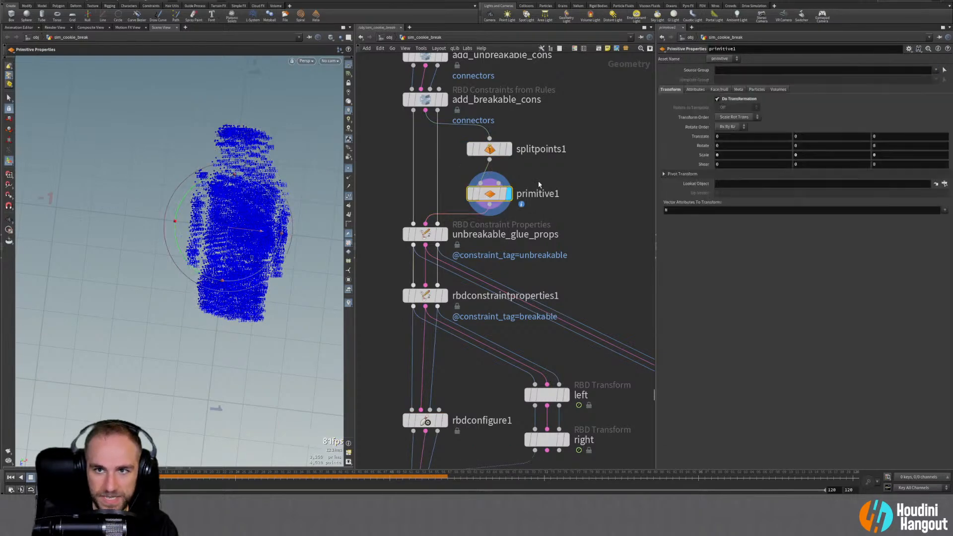
pyautogui.click(935, 70)
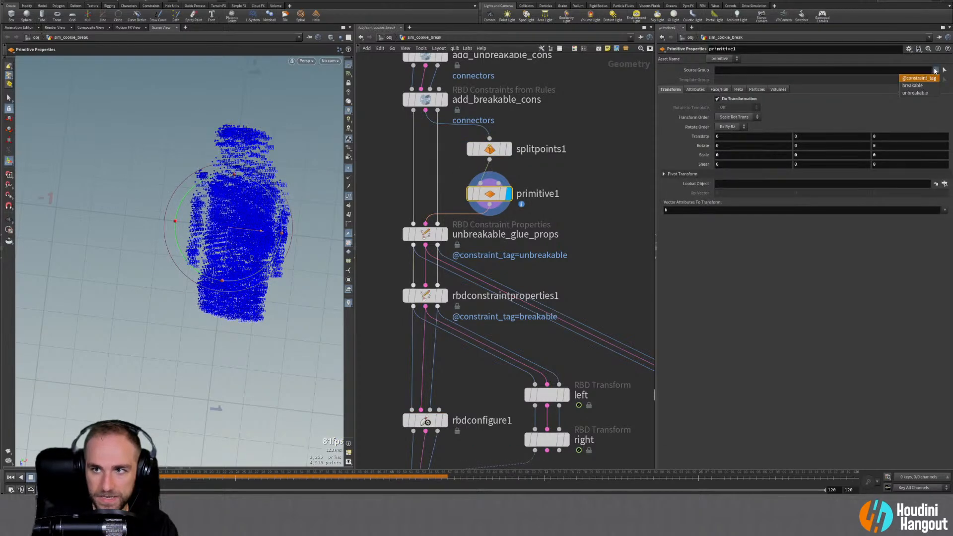
pyautogui.click(917, 87)
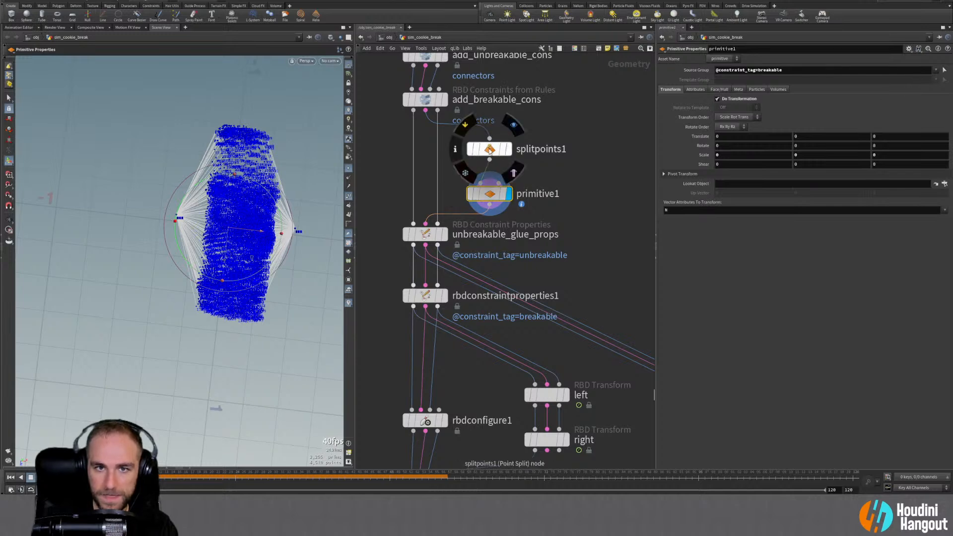
pyautogui.moveTo(797, 71); pyautogui.dragTo(610, 86)
pyautogui.hotkey('ctrl', 'c')
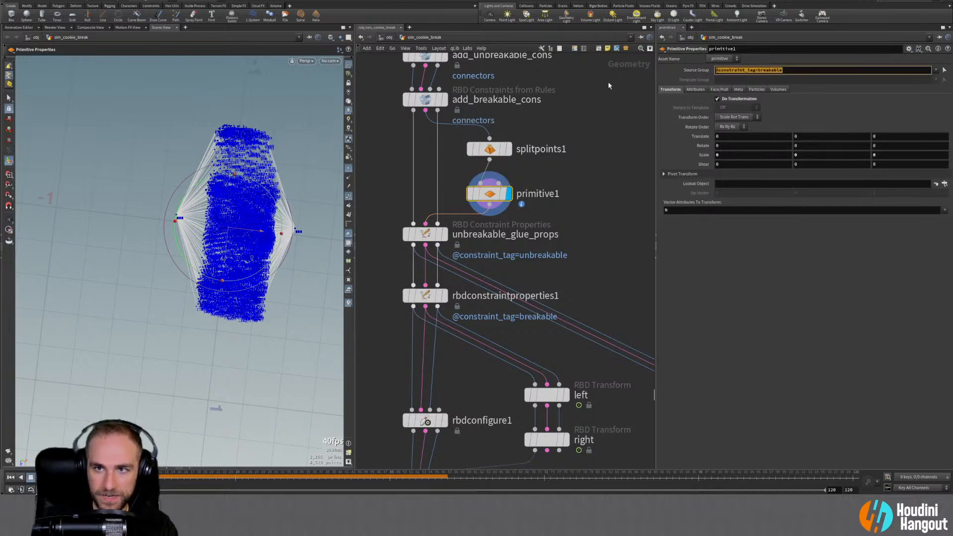
pyautogui.click(491, 152)
pyautogui.click(728, 79)
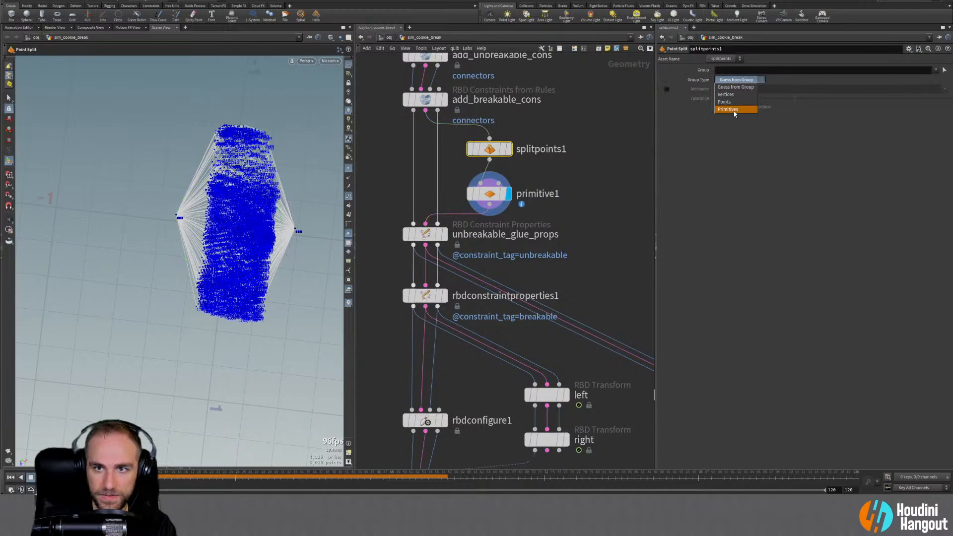
pyautogui.click(734, 110)
pyautogui.click(734, 70)
pyautogui.hotkey('ctrl', 'v')
pyautogui.click(752, 216)
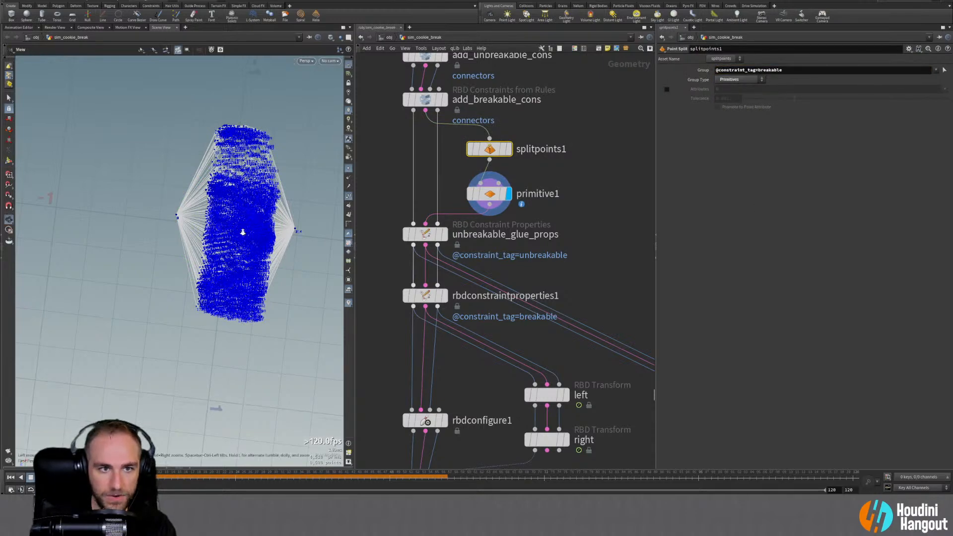
# Open the geometry spreadsheet for primitive1 and select a single collapsed breakable constraint in the viewport
pyautogui.scroll(5, 245, 228)
pyautogui.click(489, 193)
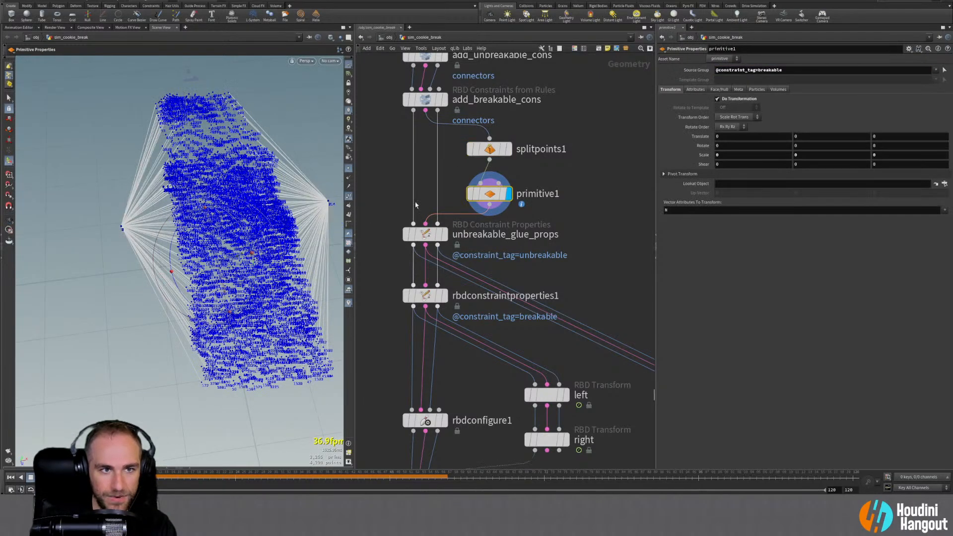
pyautogui.moveTo(208, 214); pyautogui.dragTo(235, 220)
pyautogui.moveTo(235, 219); pyautogui.dragTo(371, 143, button='right')
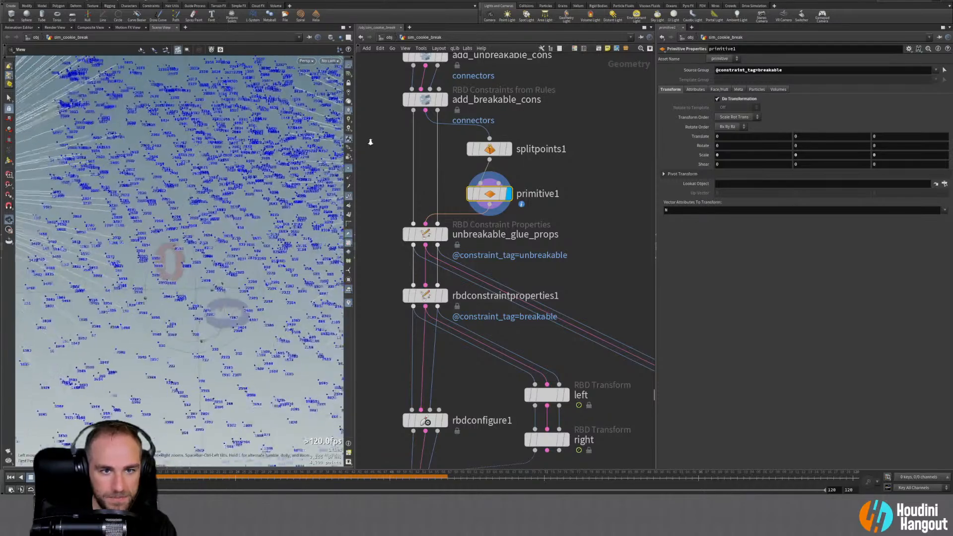
pyautogui.moveTo(256, 202); pyautogui.dragTo(221, 295)
pyautogui.press('Return')
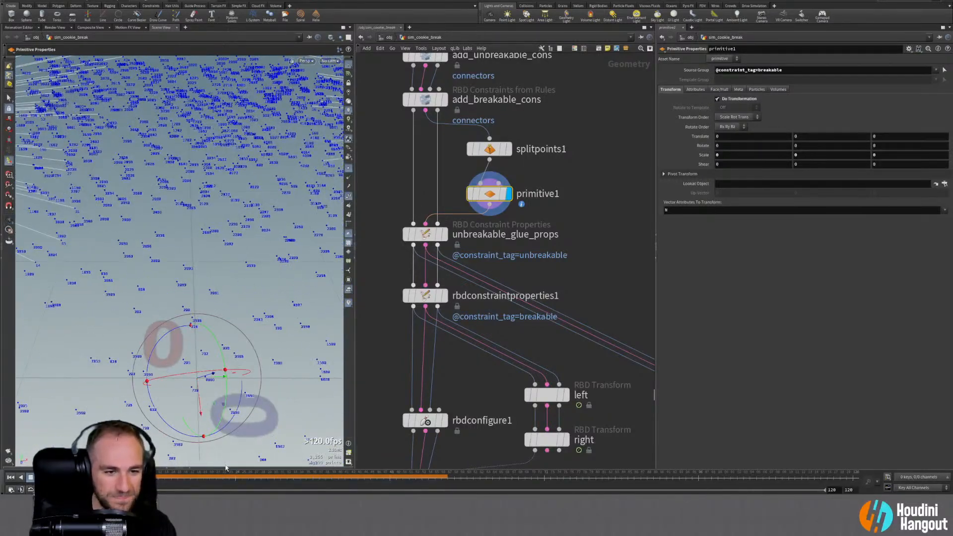
pyautogui.click(189, 467)
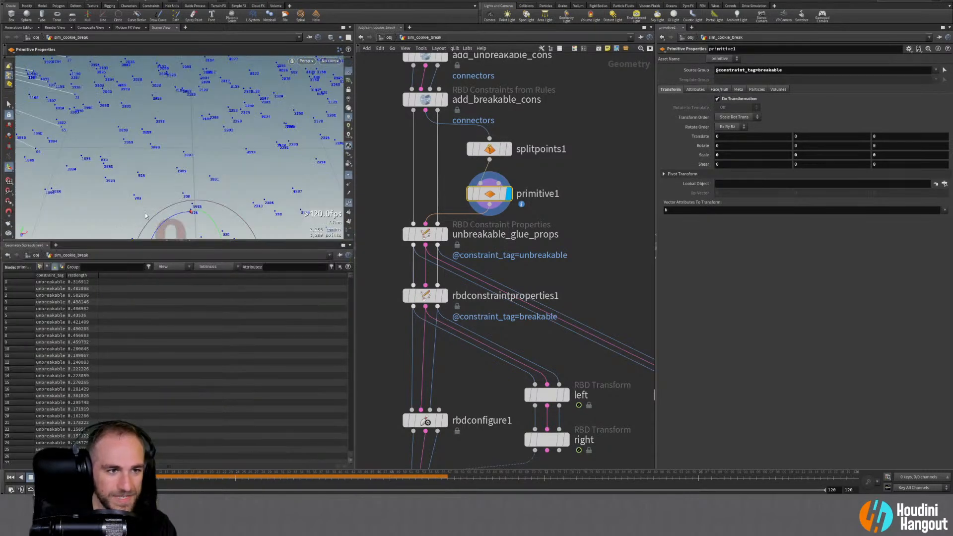
pyautogui.click(8, 101)
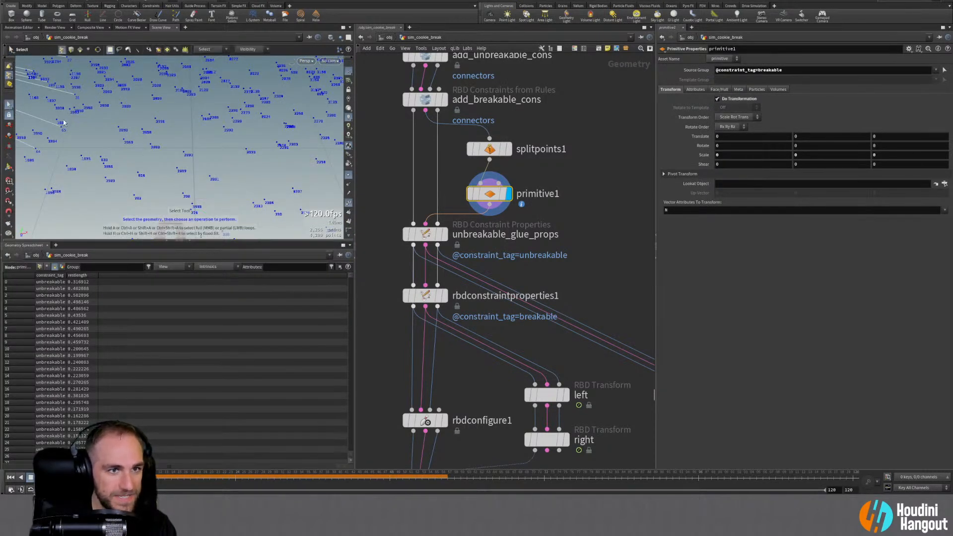
pyautogui.click(157, 120)
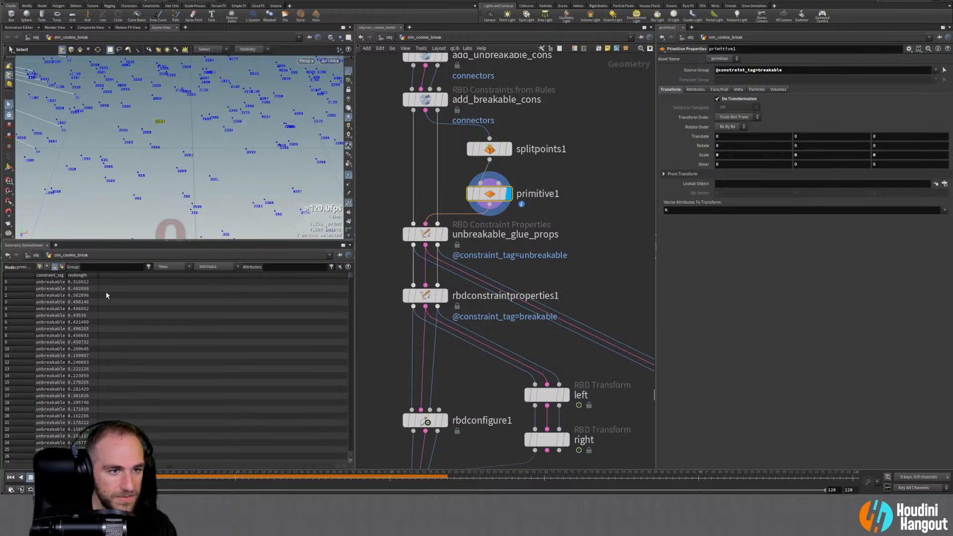
# Limit the spreadsheet to the selected constraint and compare its point names with its primitive attributes
pyautogui.click(203, 268)
pyautogui.click(174, 267)
pyautogui.click(172, 276)
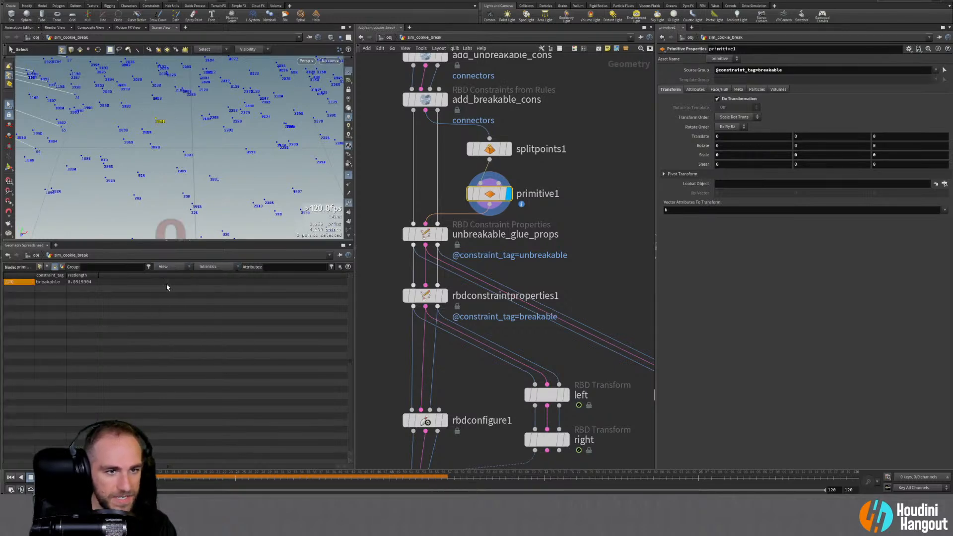
pyautogui.click(39, 268)
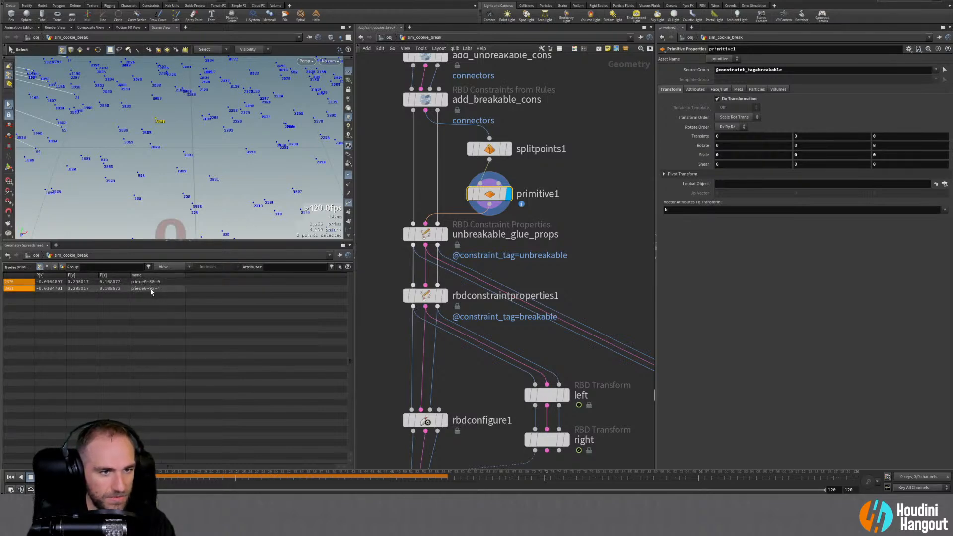
pyautogui.keyDown('alt'); pyautogui.moveTo(160, 121); pyautogui.dragTo(179, 133); pyautogui.keyUp('alt')
pyautogui.keyDown('alt'); pyautogui.scroll(-3, 196, 139); pyautogui.keyUp('alt')
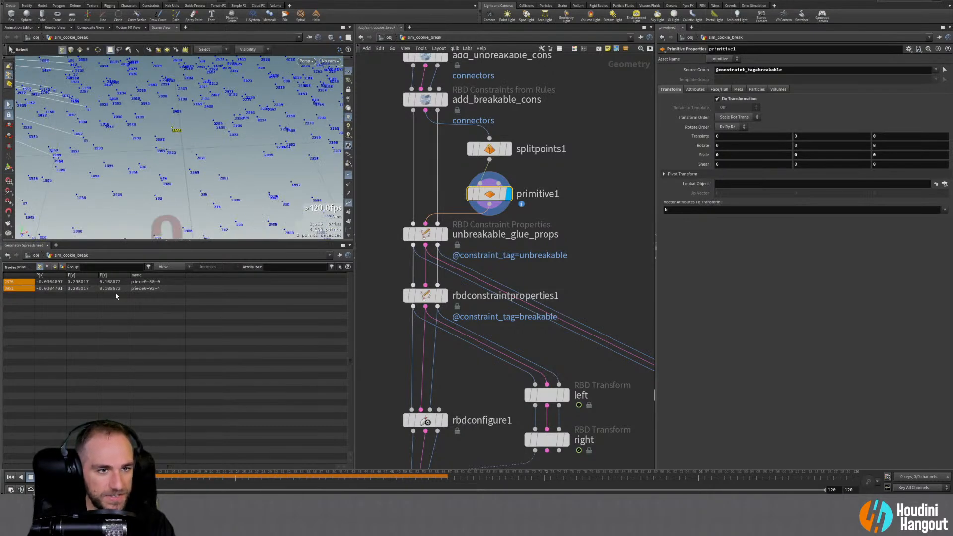
pyautogui.click(56, 267)
pyautogui.click(63, 267)
pyautogui.click(55, 267)
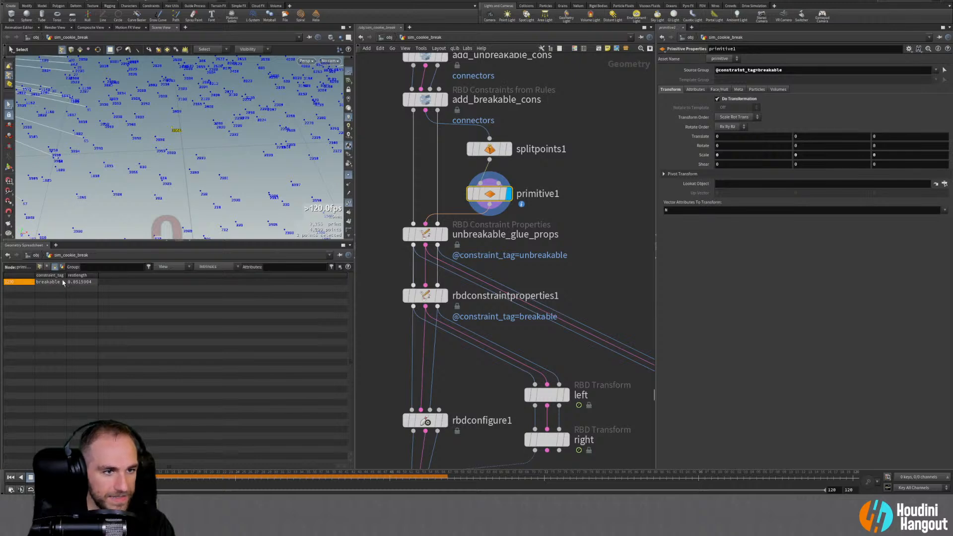
pyautogui.click(40, 267)
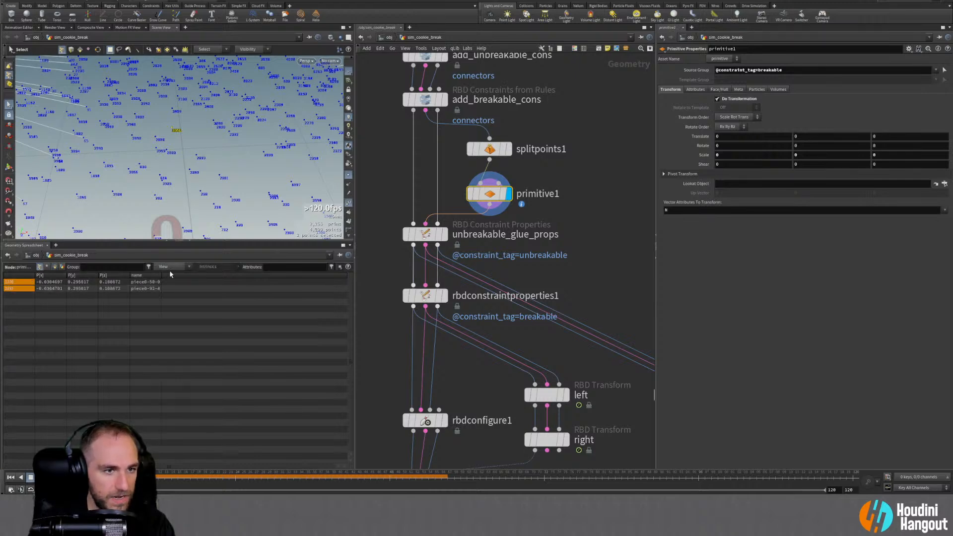
# Display the output of rbdconstraintproperties1 and hide the point numbers in the viewport
pyautogui.click(443, 235)
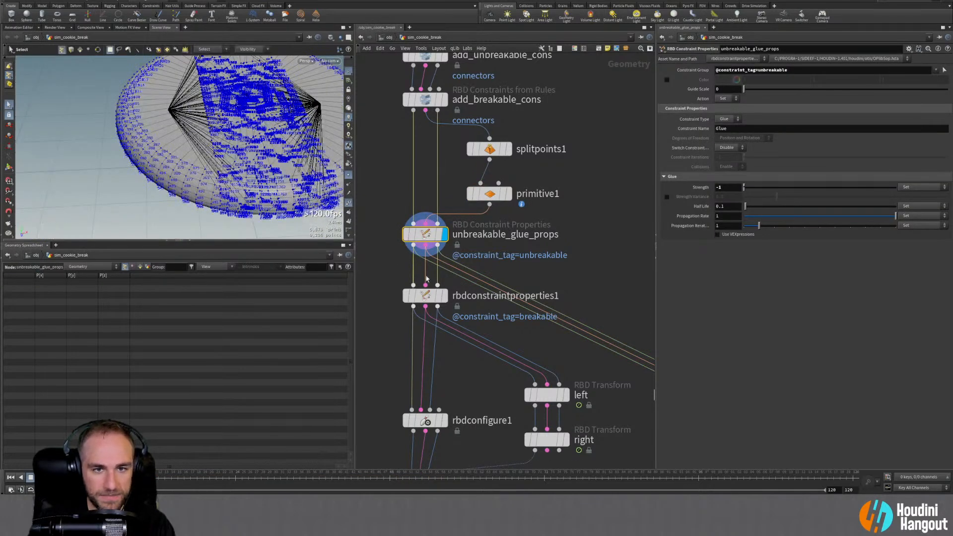
pyautogui.click(443, 296)
pyautogui.click(428, 297)
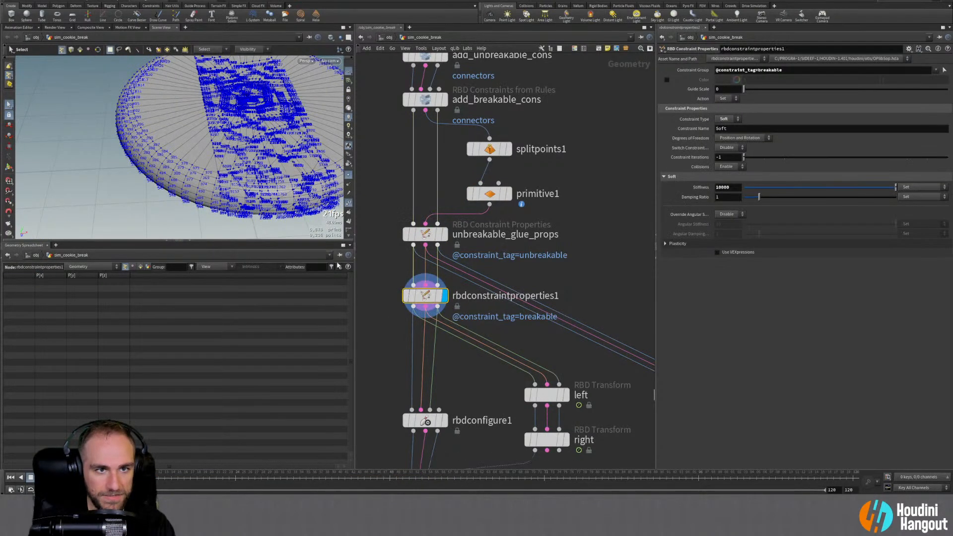
pyautogui.click(349, 202)
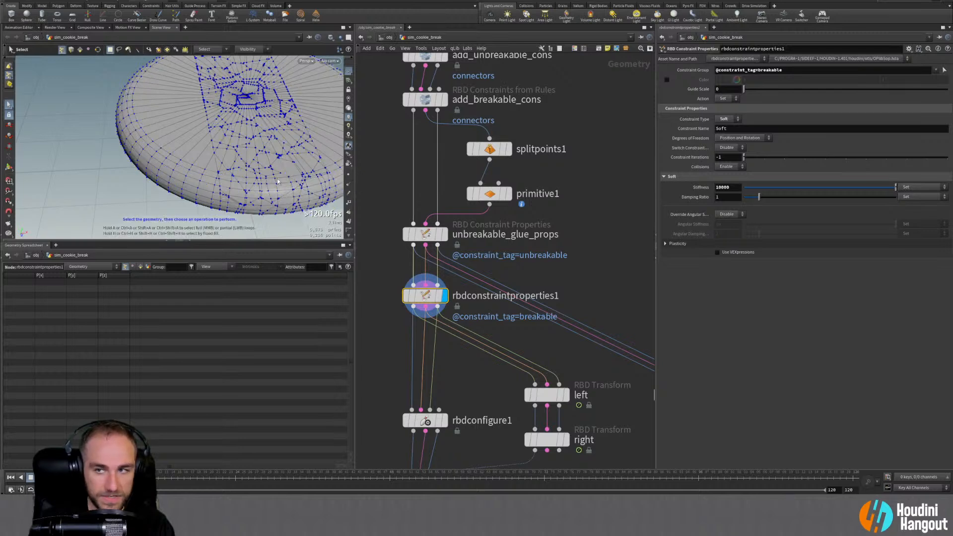
pyautogui.keyDown('alt'); pyautogui.moveTo(297, 152); pyautogui.dragTo(224, 165); pyautogui.keyUp('alt')
pyautogui.keyDown('alt'); pyautogui.moveTo(334, 147); pyautogui.dragTo(309, 153, button='middle'); pyautogui.keyUp('alt')
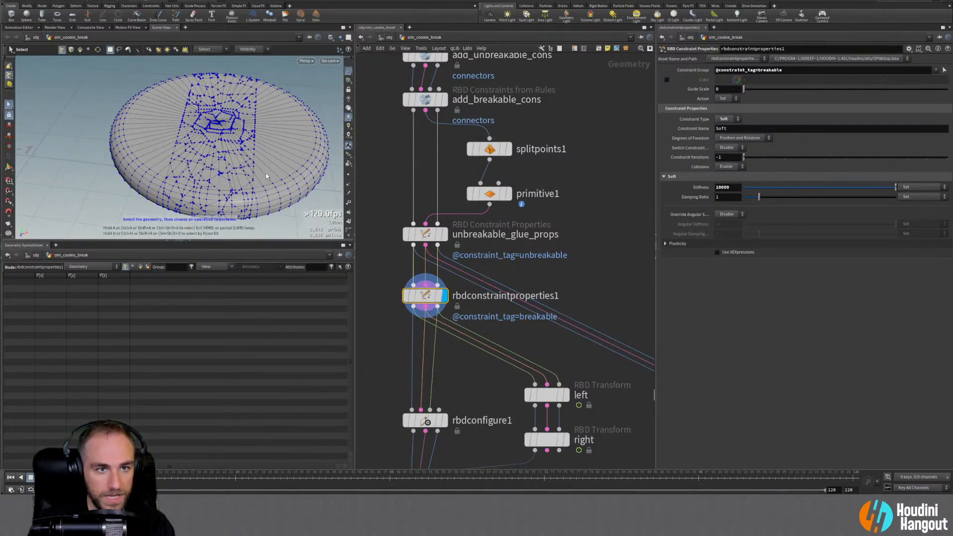
pyautogui.keyDown('alt'); pyautogui.moveTo(202, 160); pyautogui.dragTo(224, 180); pyautogui.keyUp('alt')
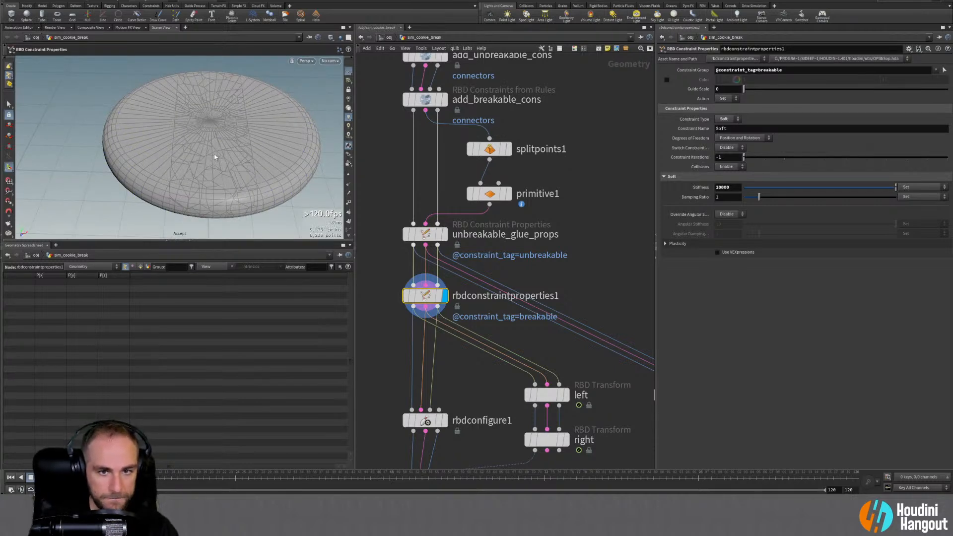
# List all primitive attributes of rbdconstraintproperties1's Constraint Geometry in the geometry spreadsheet, without limiting them to the selection
pyautogui.middleClick(414, 294)
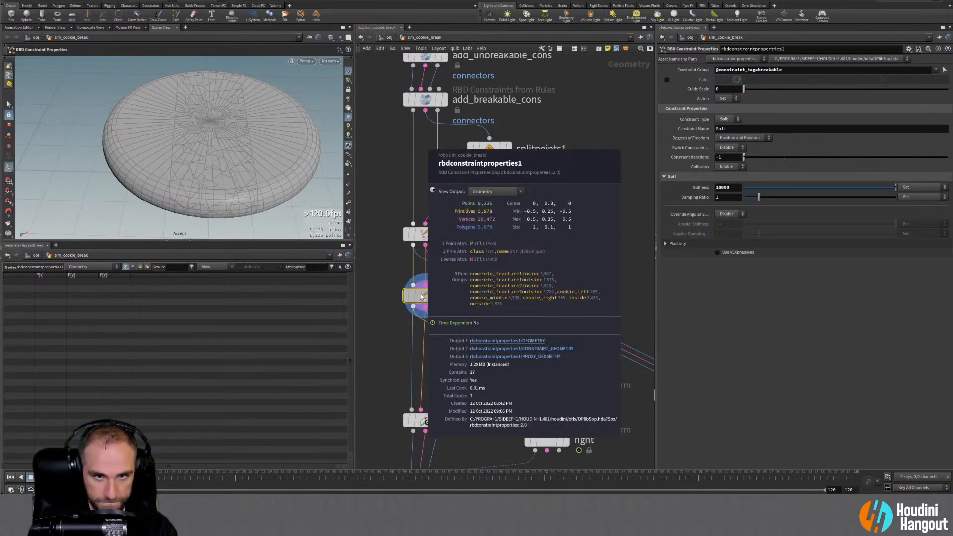
pyautogui.click(89, 266)
pyautogui.click(84, 280)
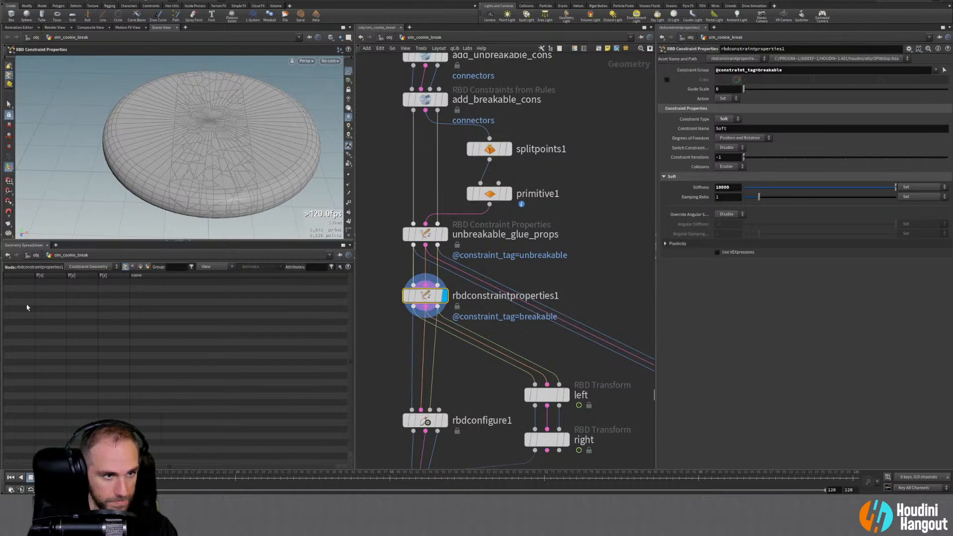
pyautogui.click(139, 267)
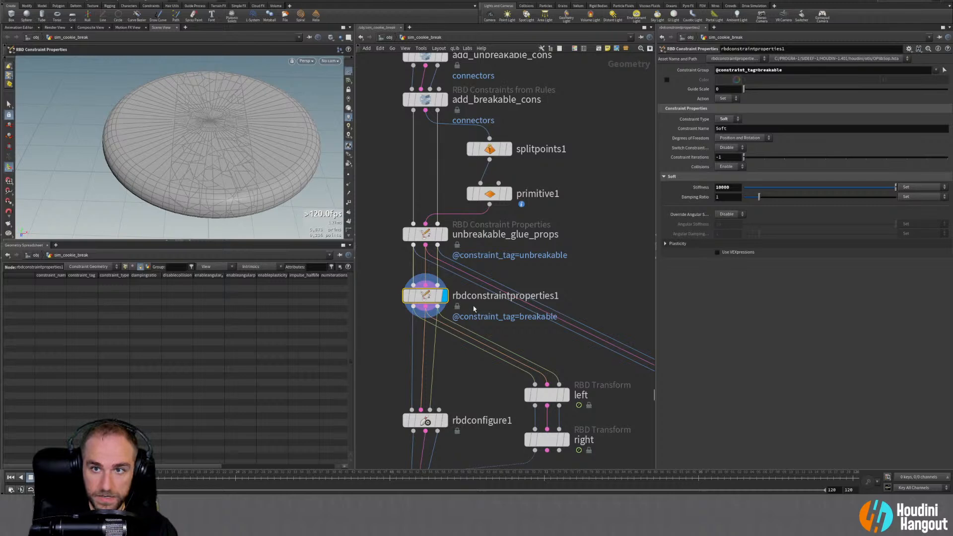
pyautogui.moveTo(419, 285); pyautogui.dragTo(437, 296)
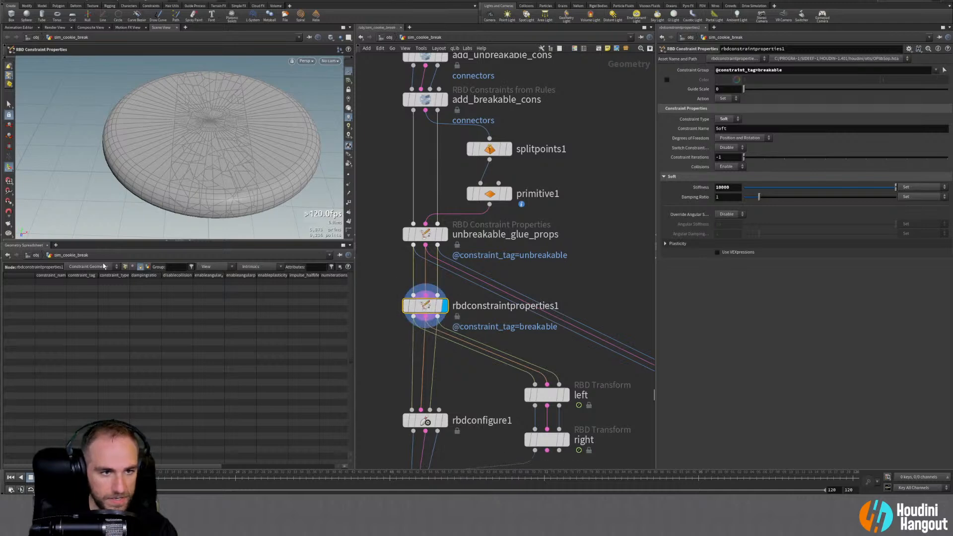
pyautogui.click(217, 268)
pyautogui.click(219, 278)
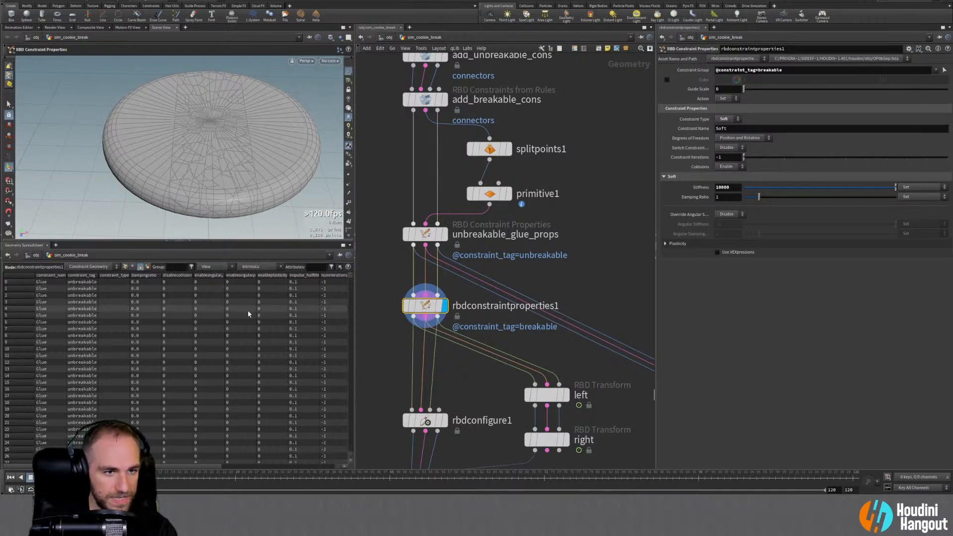
# Compare the attributes of the unbreakable and breakable constraints in the spreadsheet and check the Degrees of Freedom options
pyautogui.scroll(-10, 174, 346)
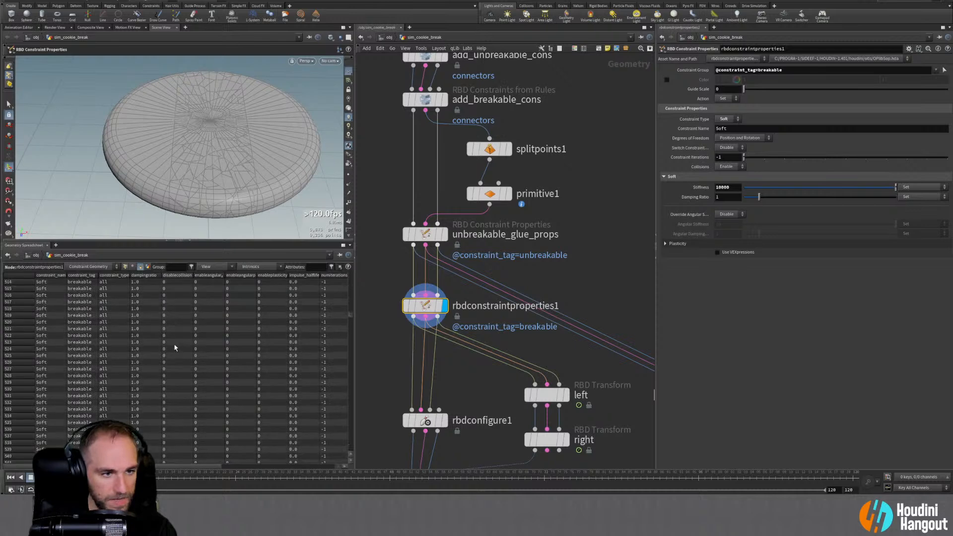
pyautogui.scroll(12, 174, 347)
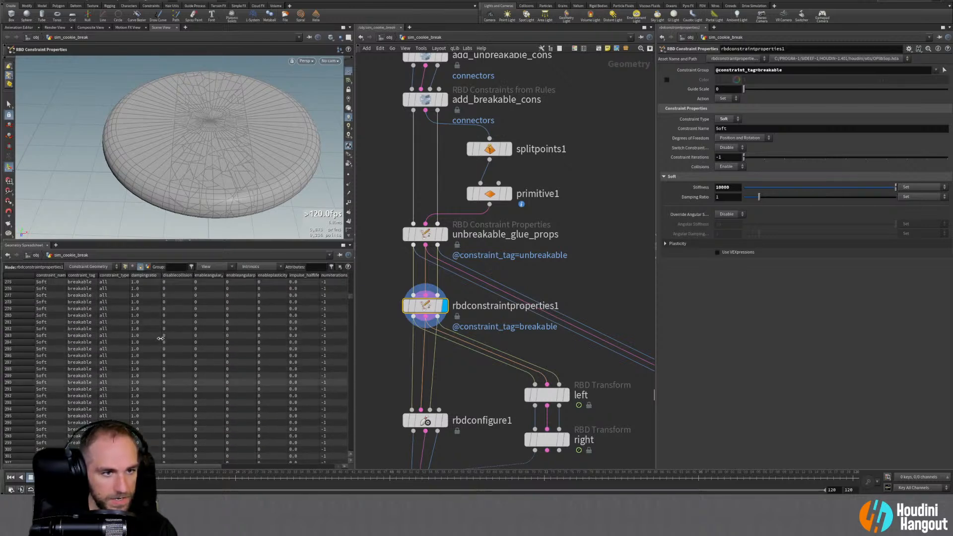
pyautogui.scroll(14, 160, 338)
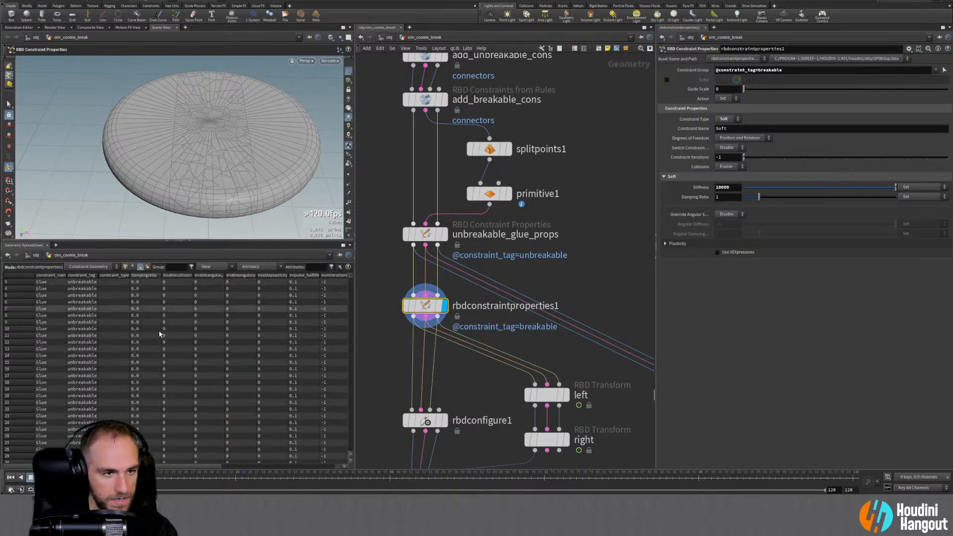
pyautogui.scroll(-15, 160, 334)
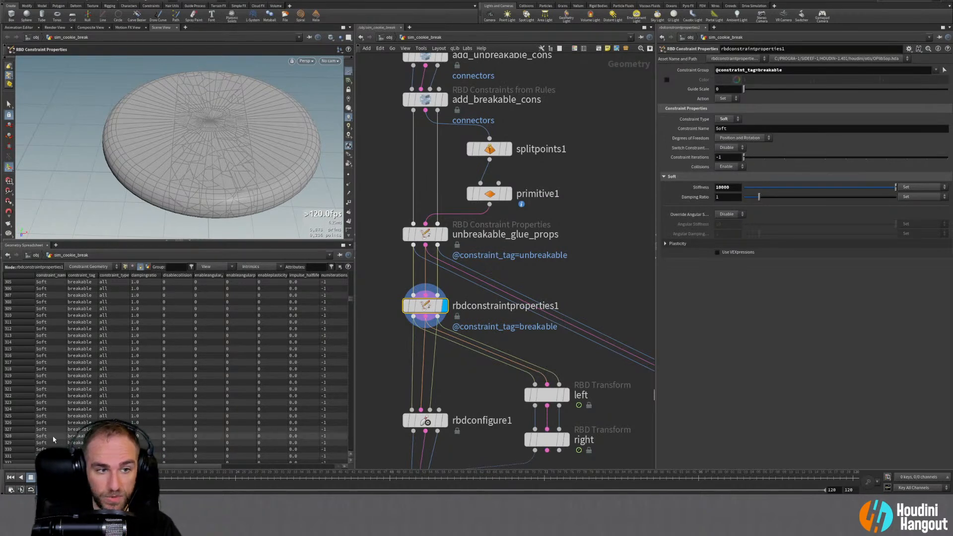
pyautogui.click(738, 139)
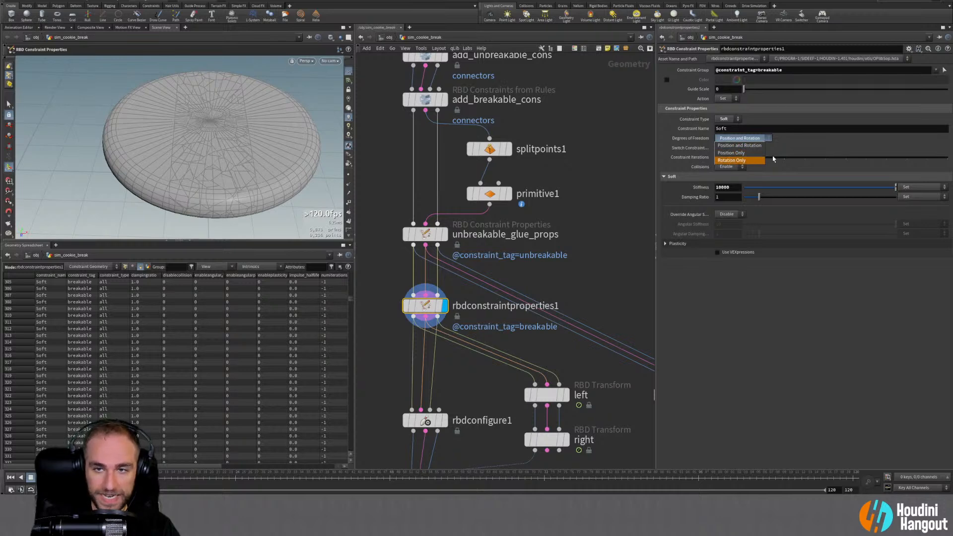
pyautogui.click(806, 151)
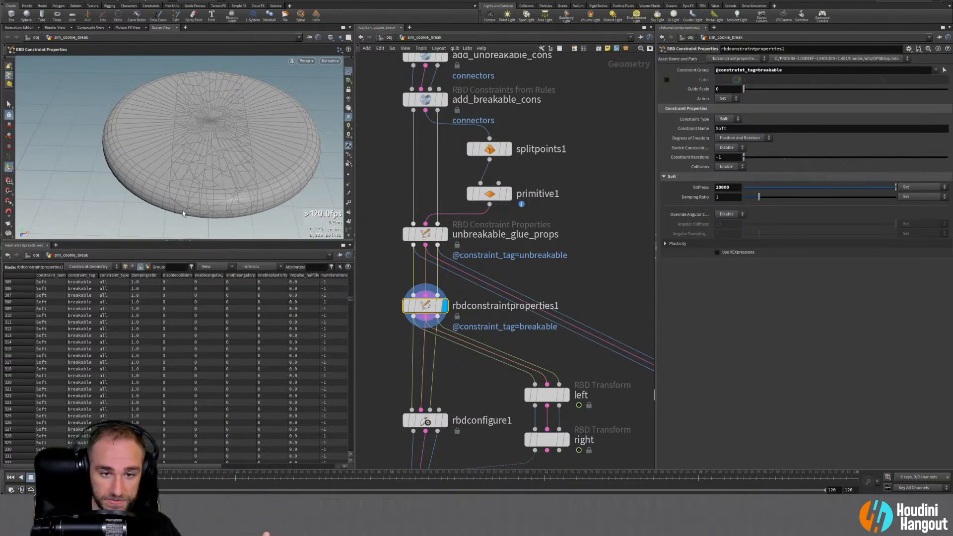
# Display rbdbulletsolver1 and reset its Constraint Iterations to 10 and Global Substeps to 1
pyautogui.moveTo(458, 388); pyautogui.dragTo(463, 369, button='middle')
pyautogui.click(438, 442)
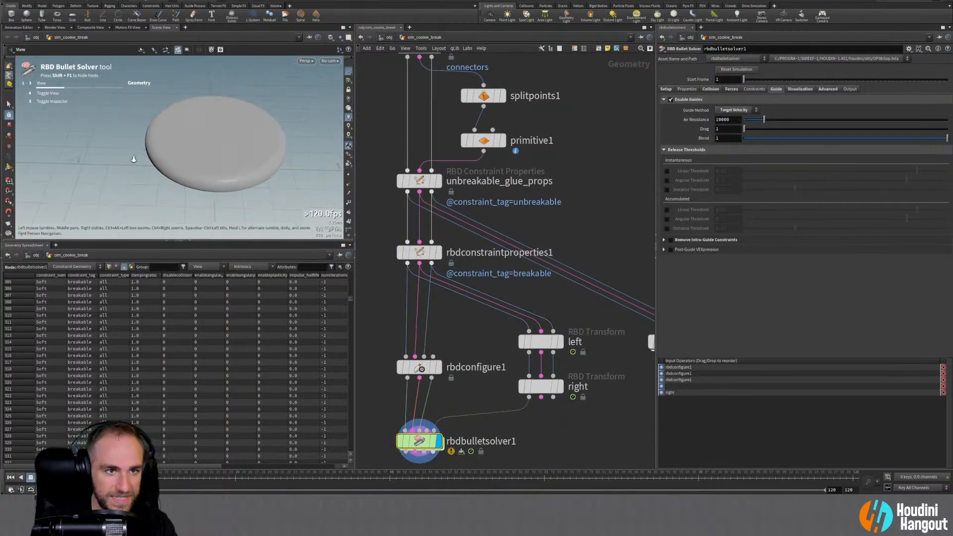
pyautogui.press('Return')
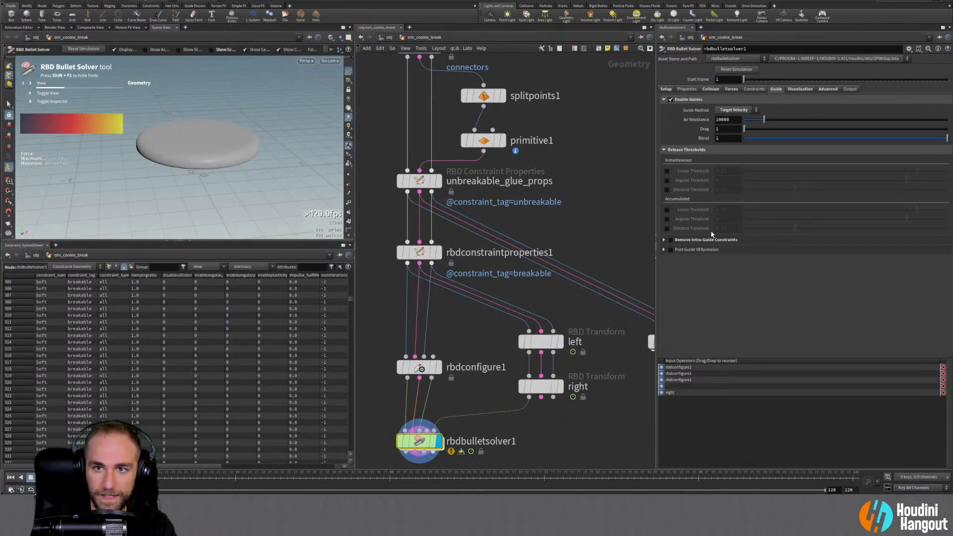
pyautogui.click(666, 90)
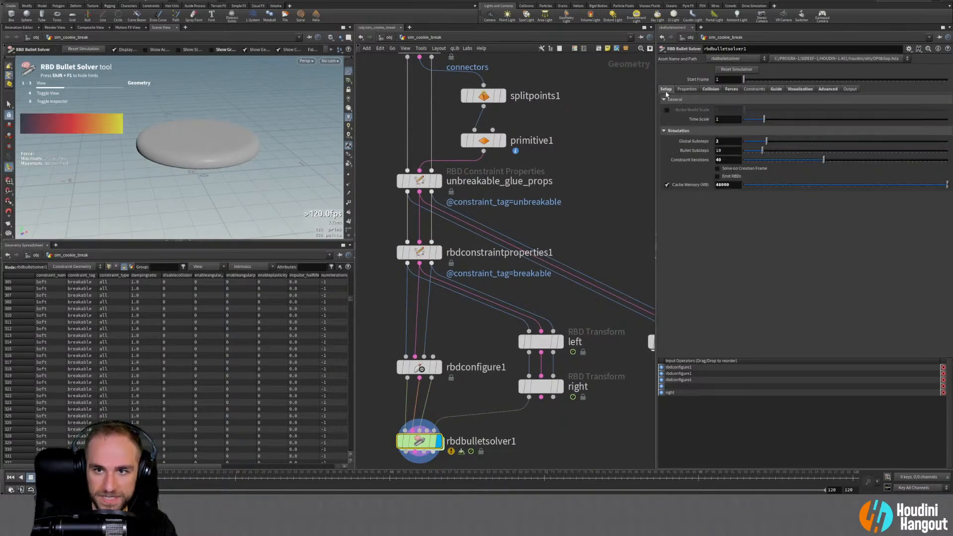
pyautogui.keyDown('ctrl'); pyautogui.middleClick(697, 162); pyautogui.keyUp('ctrl')
pyautogui.keyDown('ctrl'); pyautogui.middleClick(701, 143); pyautogui.keyUp('ctrl')
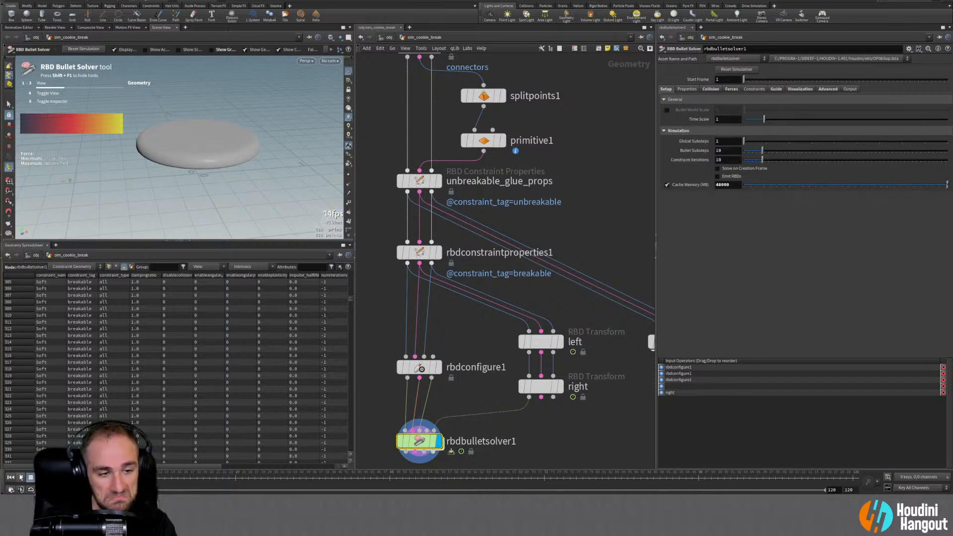
# Play the cookie break simulation, return to the first frame, and inspect the constraint rest lengths at add_breakable_cons
pyautogui.click(30, 477)
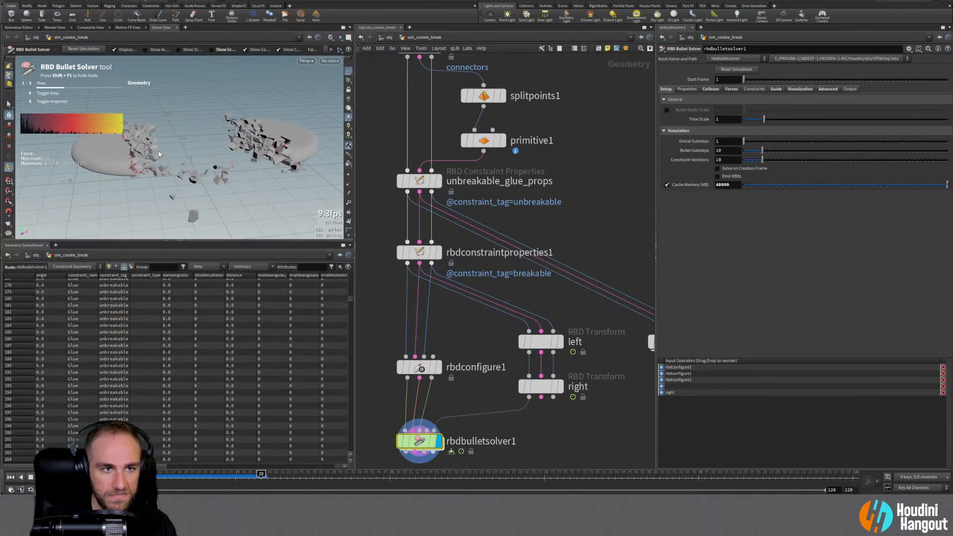
pyautogui.click(11, 477)
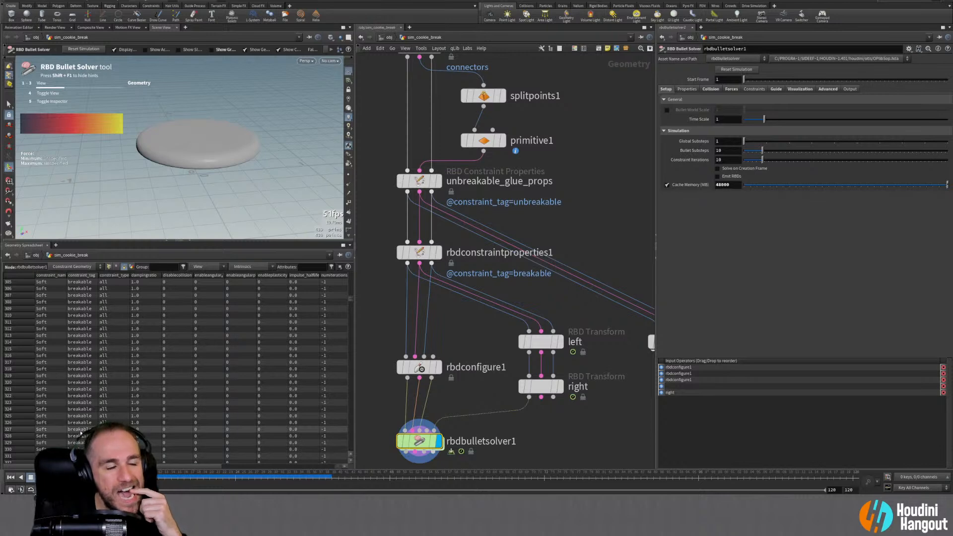
pyautogui.scroll(5, 401, 144)
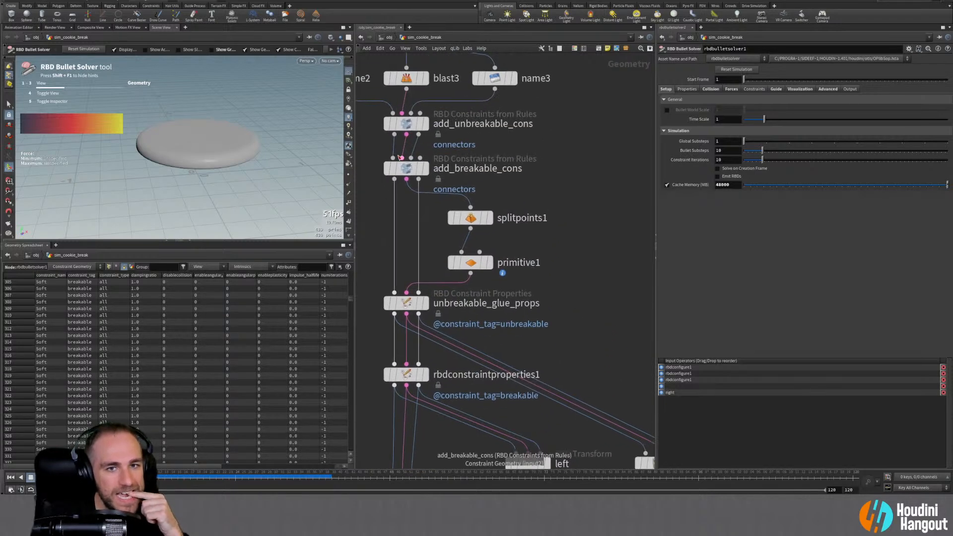
pyautogui.click(405, 168)
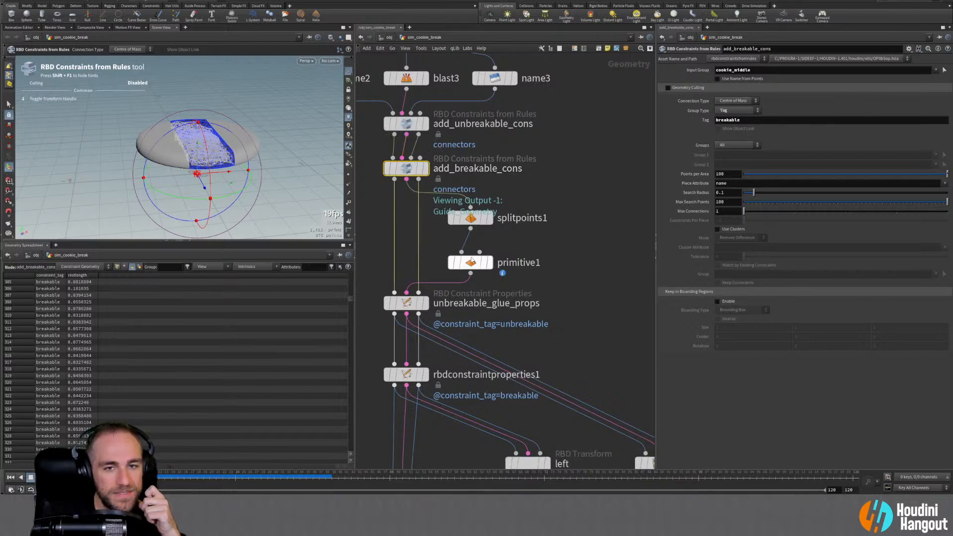
# Delete the unused side branch fed by unbreakable_glue_props and tidy the spacing of the constraint nodes
pyautogui.moveTo(471, 264); pyautogui.dragTo(471, 258)
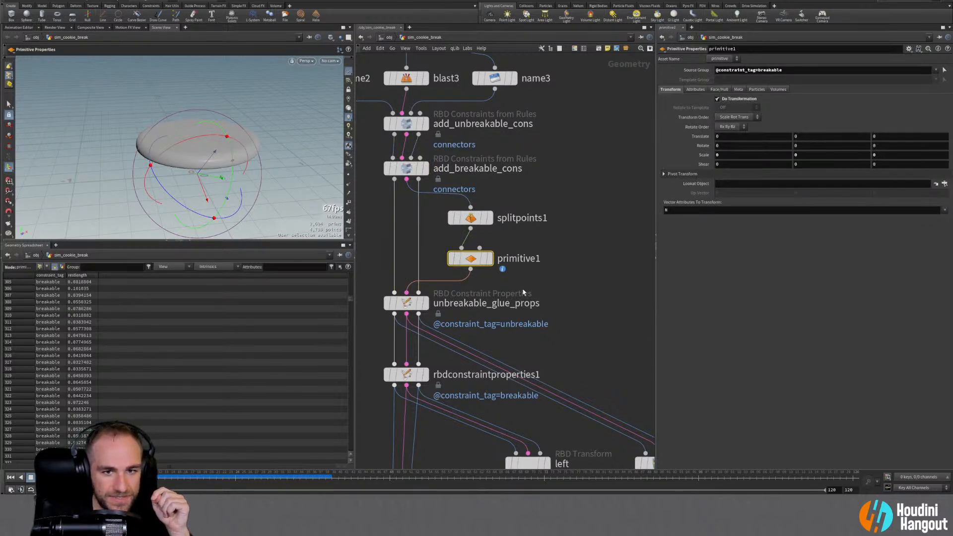
pyautogui.moveTo(585, 285); pyautogui.dragTo(585, 224, button='middle')
pyautogui.moveTo(370, 230); pyautogui.dragTo(438, 332)
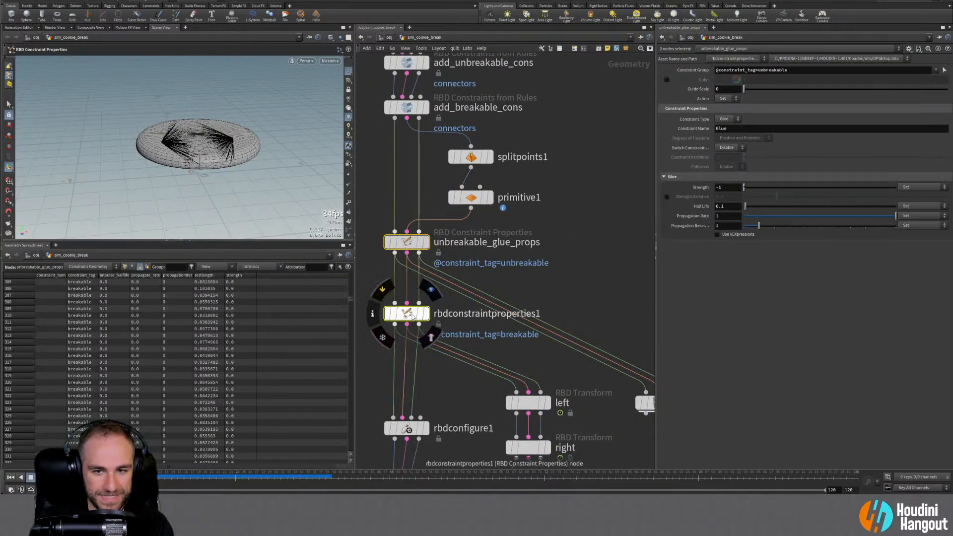
pyautogui.moveTo(585, 270); pyautogui.dragTo(479, 243, button='middle')
pyautogui.moveTo(589, 279); pyautogui.dragTo(496, 454)
pyautogui.press('Delete')
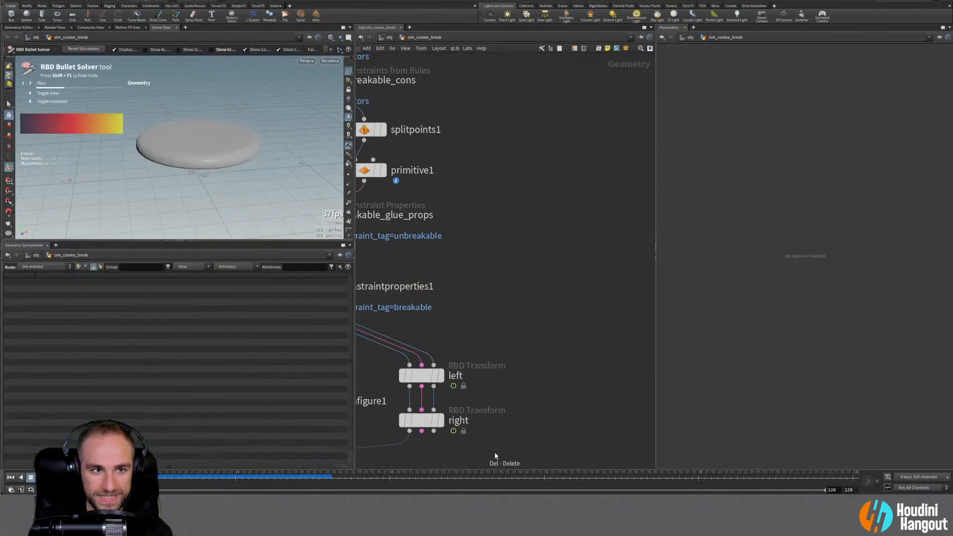
pyautogui.moveTo(479, 264); pyautogui.dragTo(634, 313, button='middle')
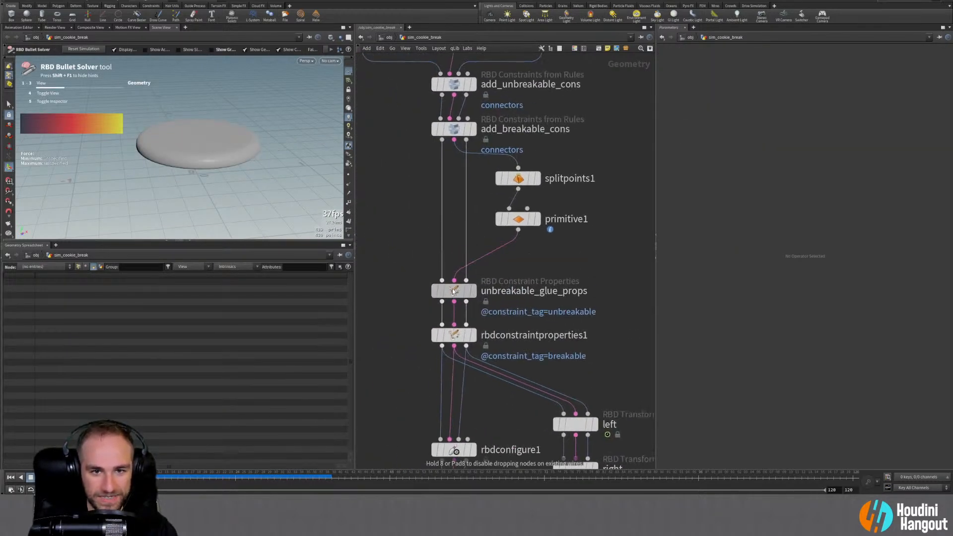
pyautogui.moveTo(482, 161); pyautogui.dragTo(519, 213)
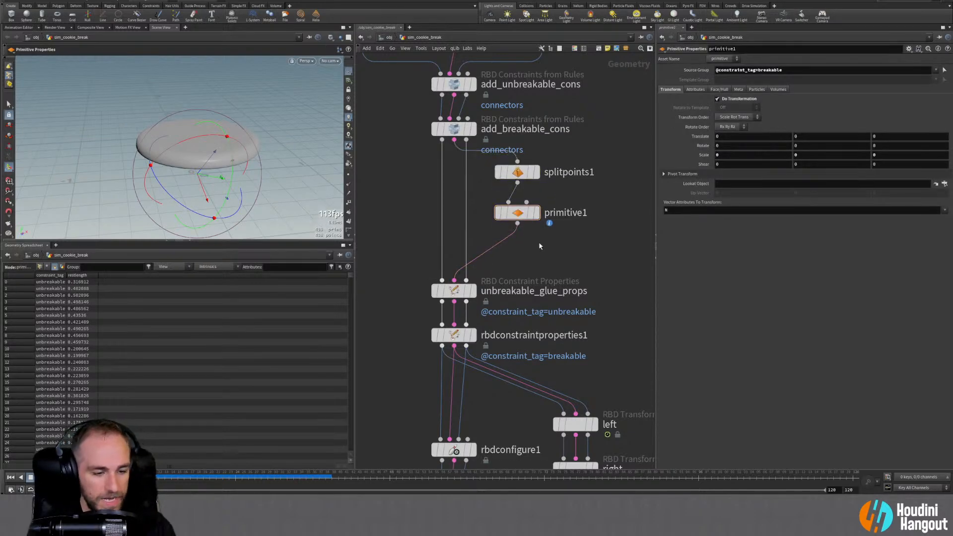
# Insert a Primitive Wrangle between primitive1 and unbreakable_glue_props and lay it out evenly with splitpoints1 and primitive1
pyautogui.press('Tab')
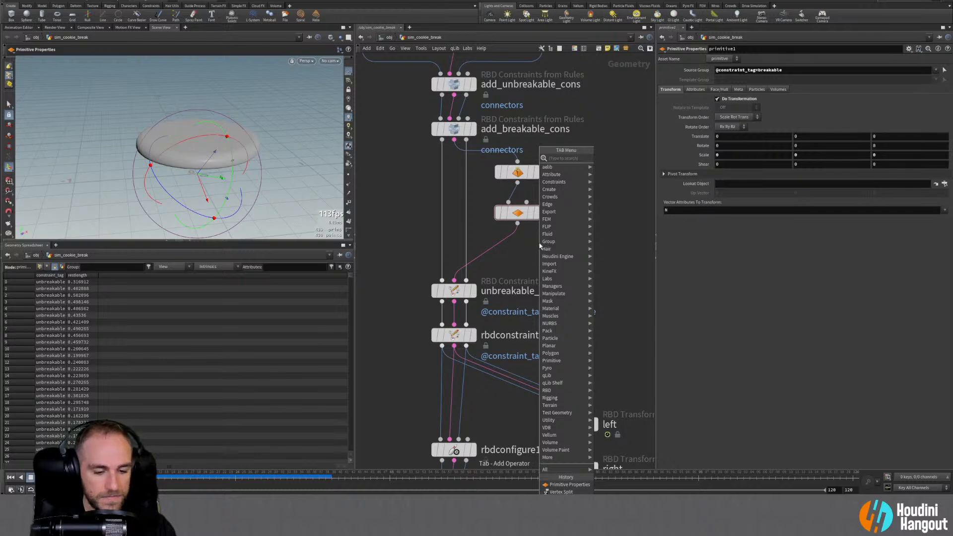
pyautogui.write('prim')
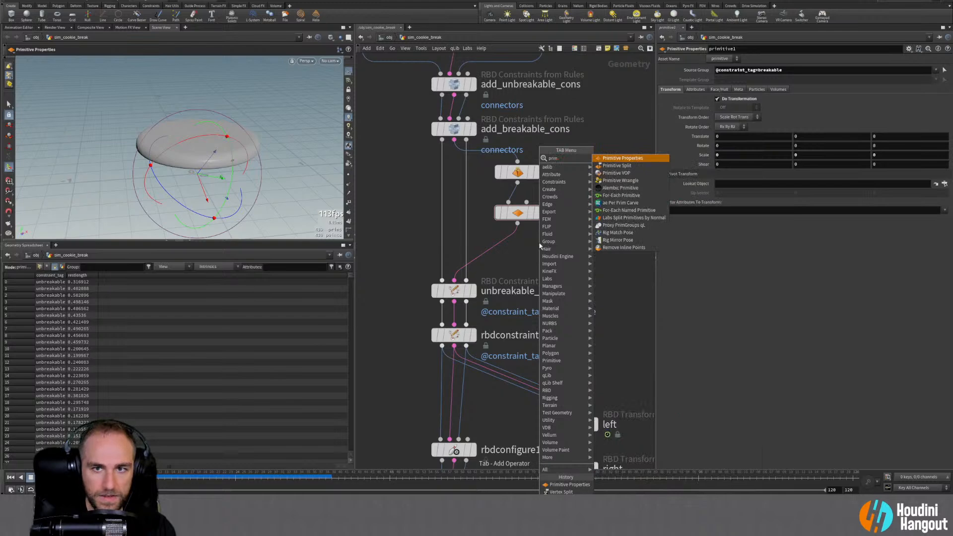
pyautogui.press('Down')
pyautogui.press('Down')
pyautogui.press('Down')
pyautogui.press('Return')
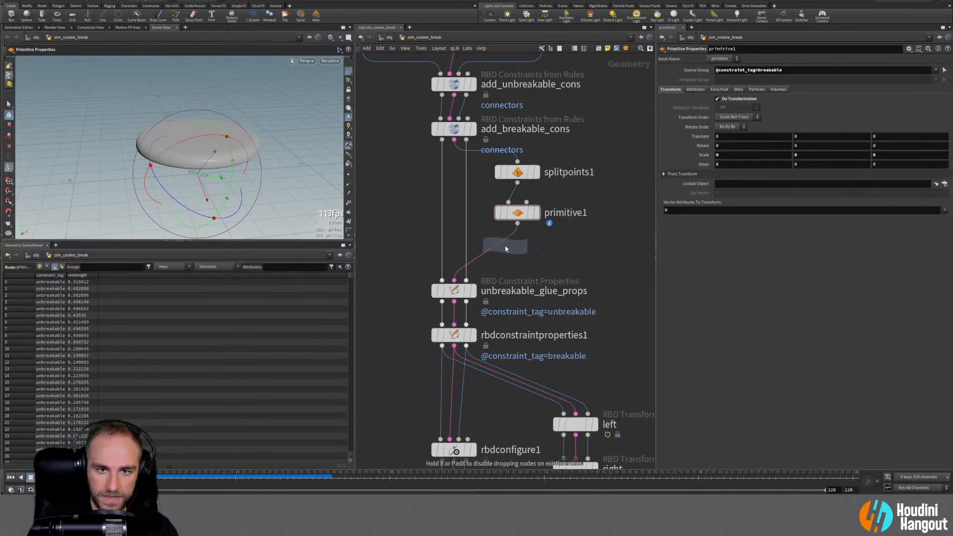
pyautogui.click(508, 248)
pyautogui.moveTo(508, 248); pyautogui.dragTo(520, 263)
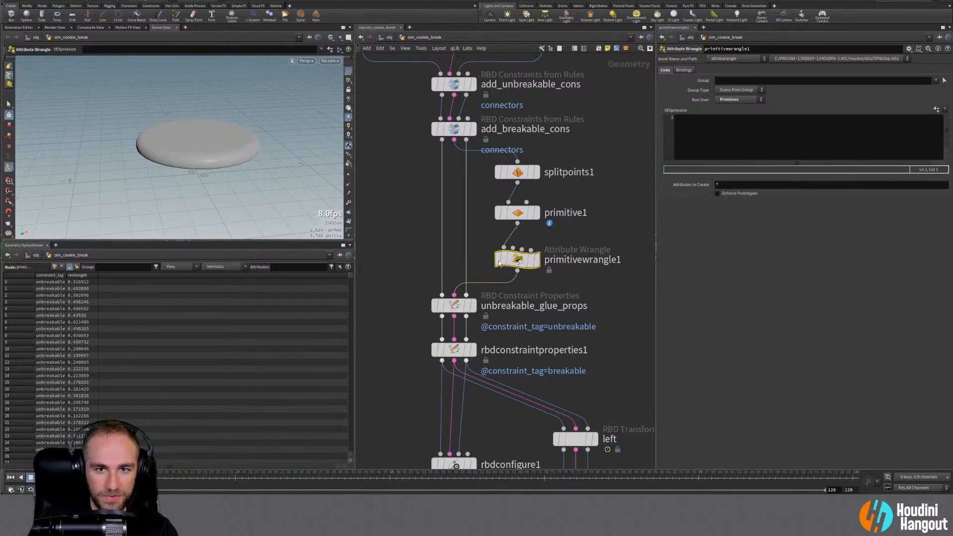
pyautogui.moveTo(485, 160); pyautogui.dragTo(532, 261)
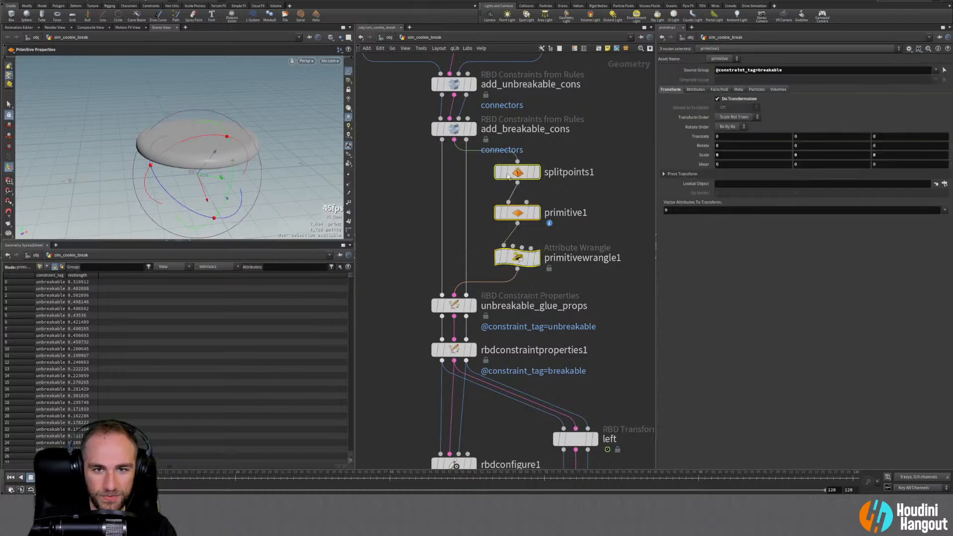
pyautogui.press('l')
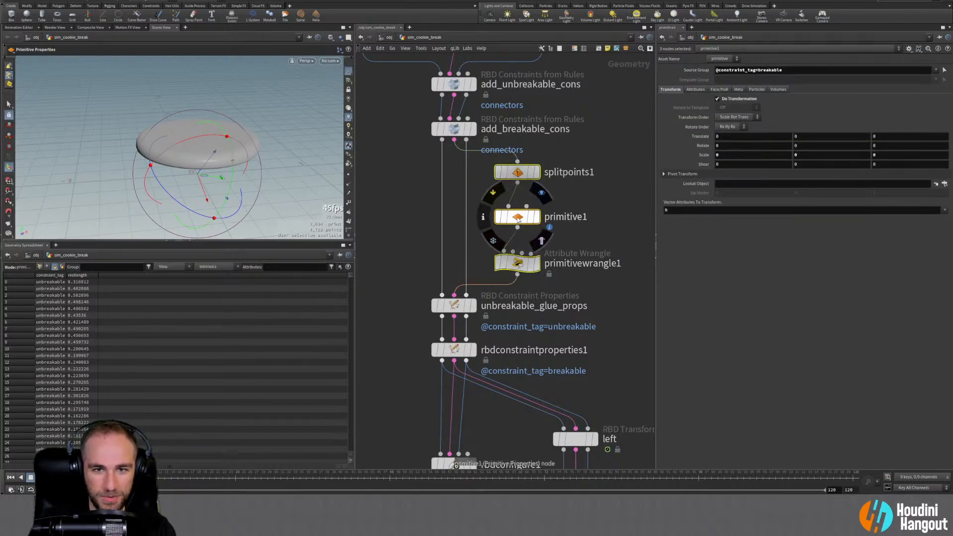
# Try adding a Point node beside primitive1
pyautogui.click(506, 222)
pyautogui.press('Tab')
pyautogui.write('poi')
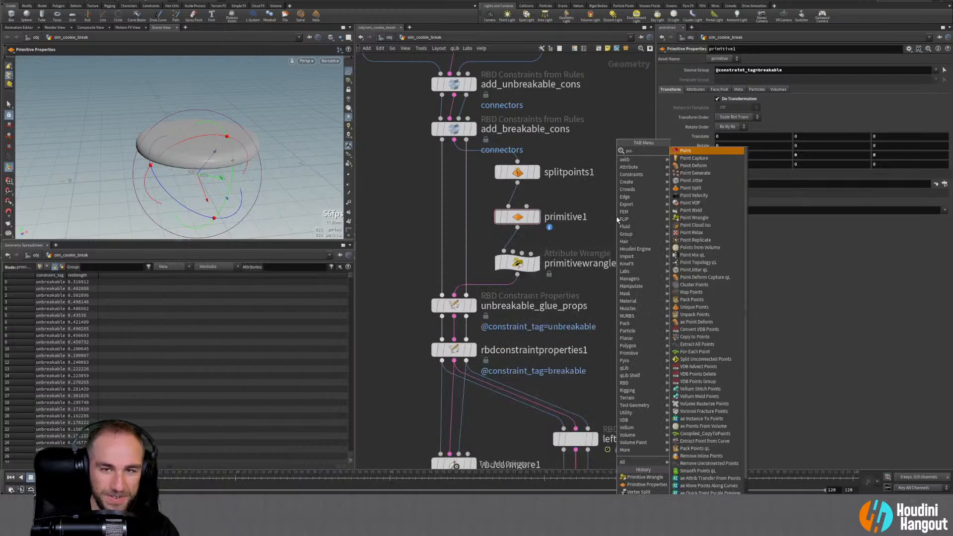
pyautogui.press('Return')
pyautogui.click(609, 200)
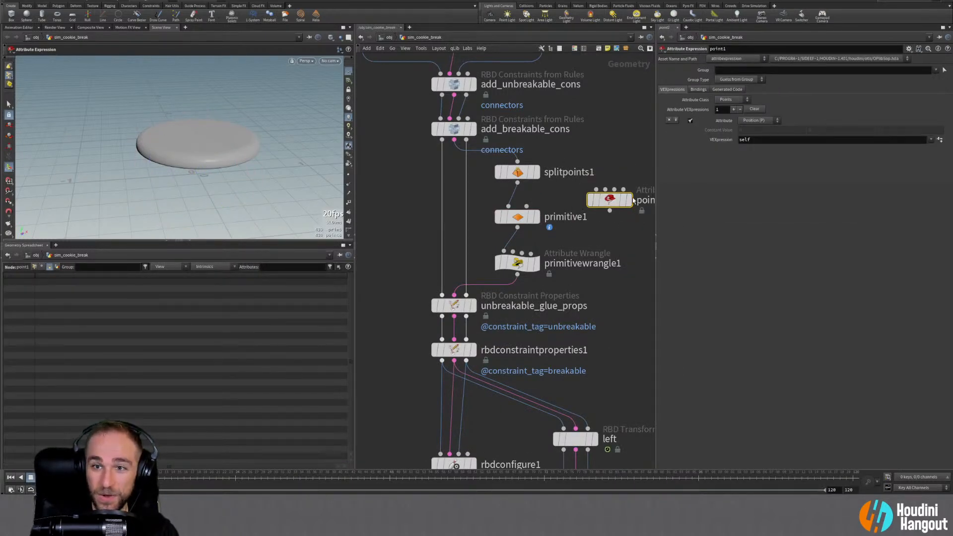
# Look through primitive1's attribute, face/hull, meta and particle parameters for a way to edit the constraint rest length
pyautogui.click(517, 217)
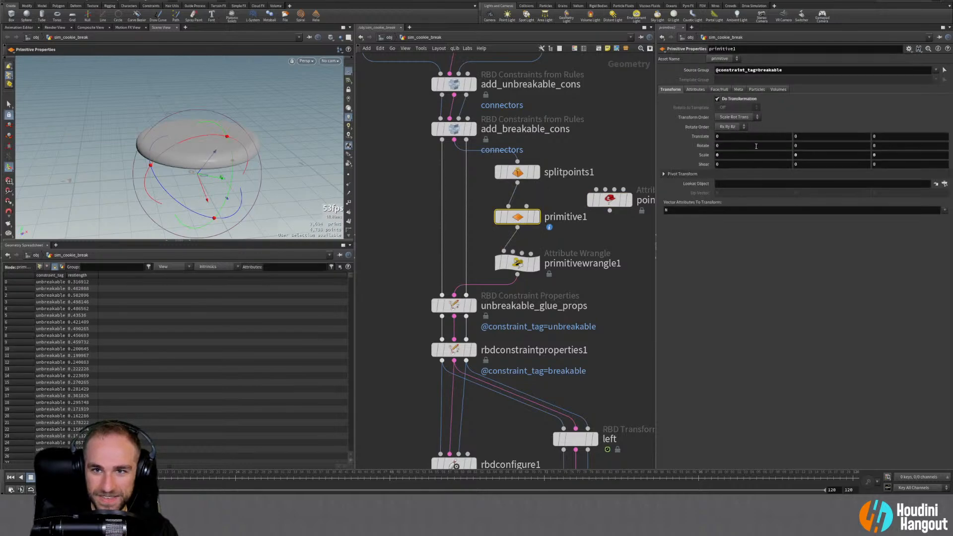
pyautogui.click(696, 90)
pyautogui.click(721, 89)
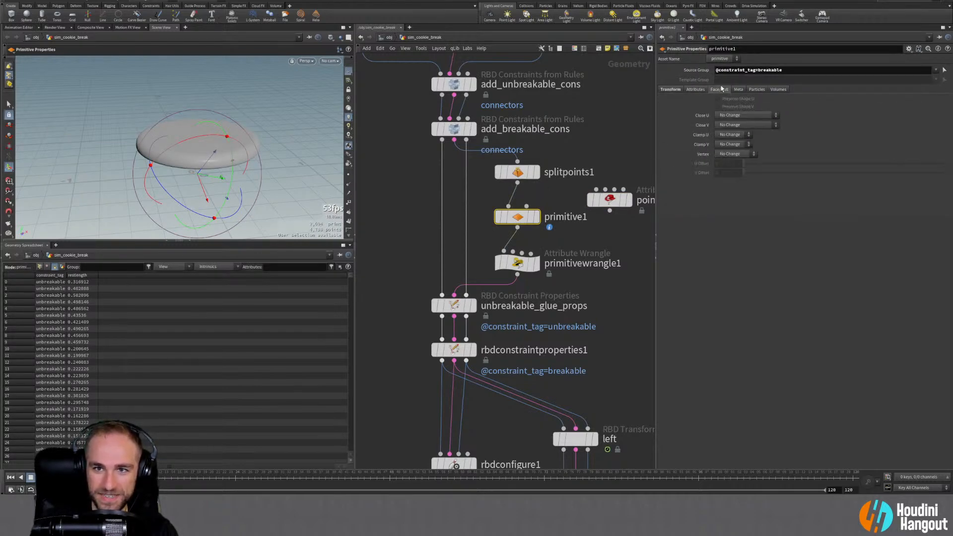
pyautogui.click(753, 90)
pyautogui.click(739, 90)
pyautogui.click(719, 90)
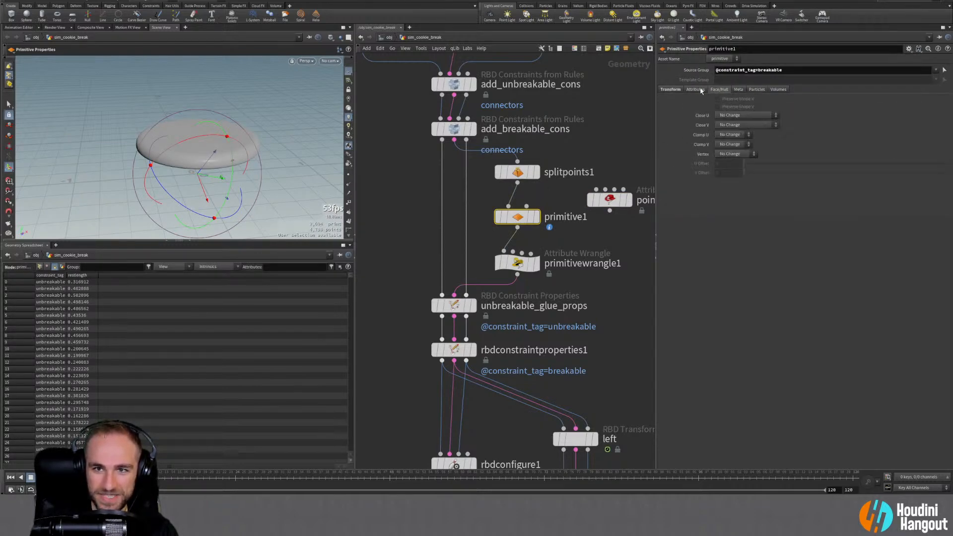
pyautogui.click(697, 90)
pyautogui.click(671, 90)
pyautogui.click(517, 263)
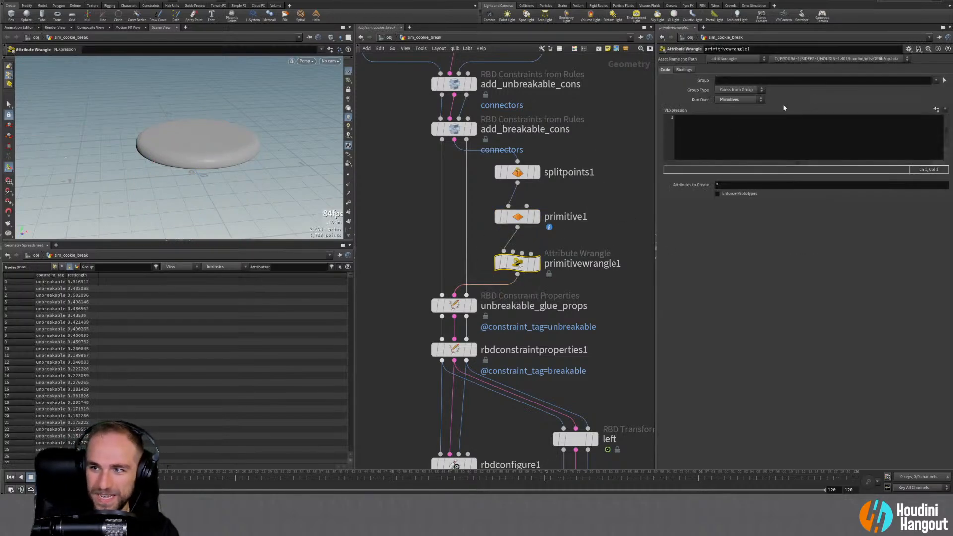
pyautogui.click(770, 127)
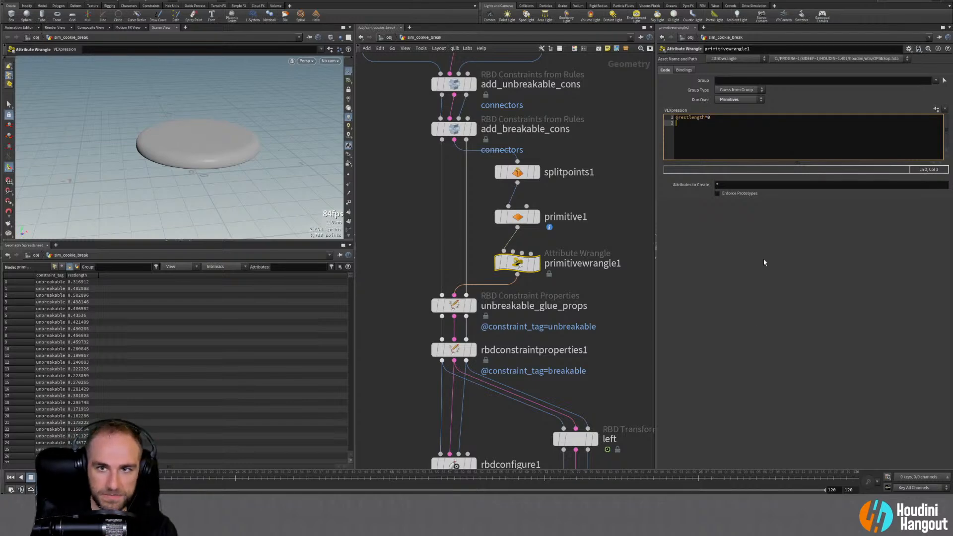
pyautogui.press('BackSpace')
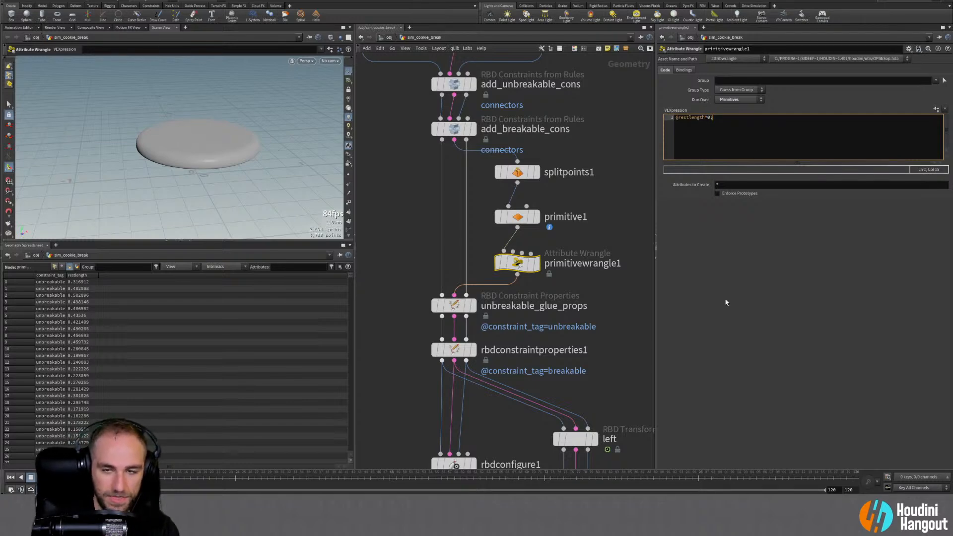
pyautogui.scroll(-14, 98, 346)
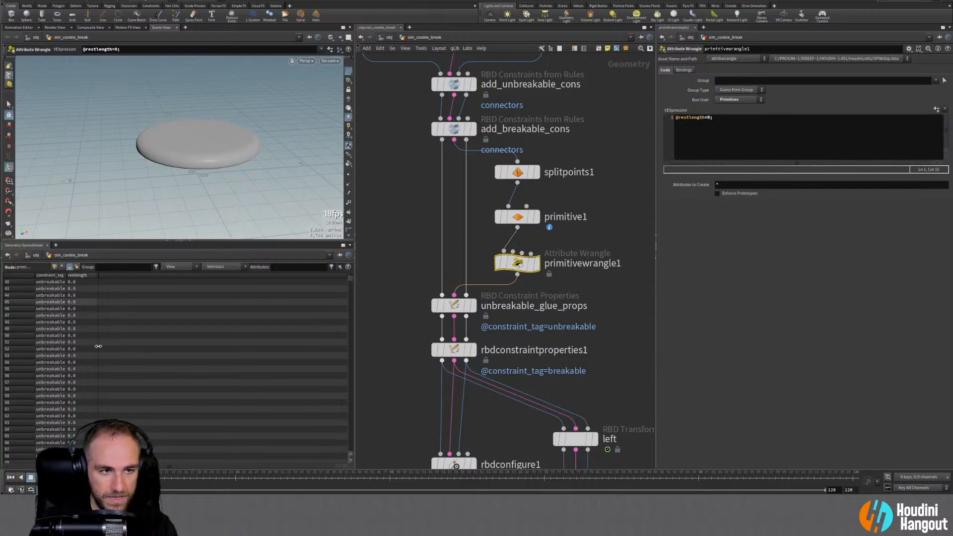
pyautogui.scroll(-20, 99, 346)
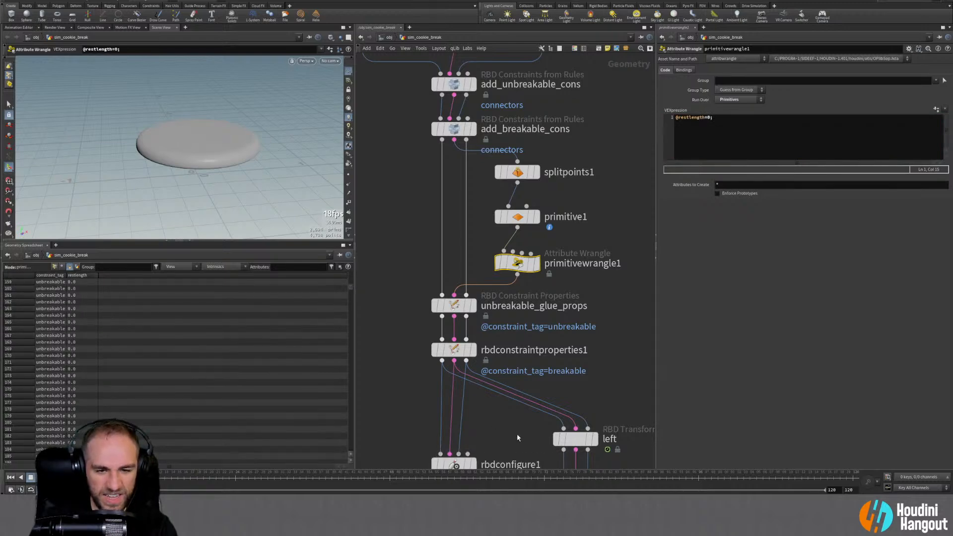
# Play the cookie break simulation from rbdbulletsolver1, replay it, and return to the first frame
pyautogui.moveTo(517, 436); pyautogui.dragTo(531, 275, button='middle')
pyautogui.click(488, 377)
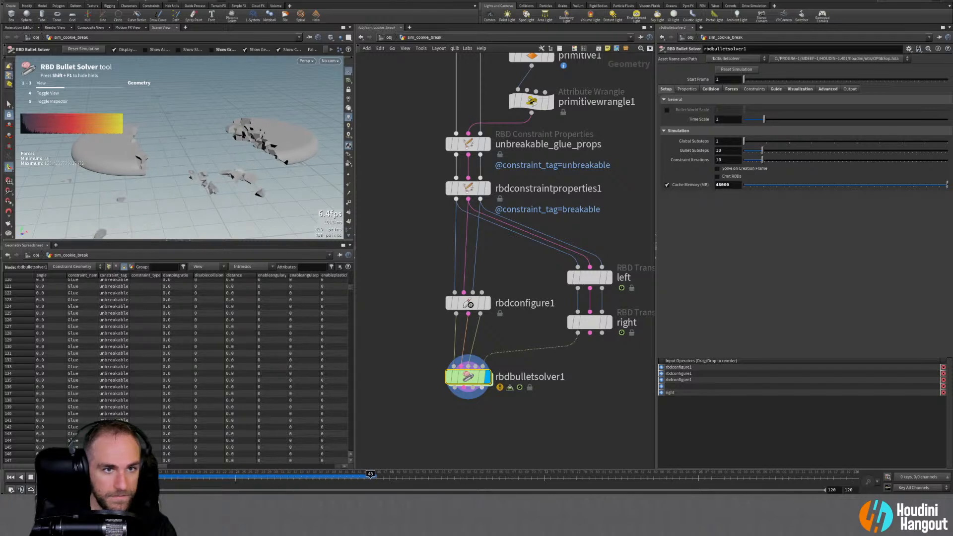
pyautogui.press('Escape')
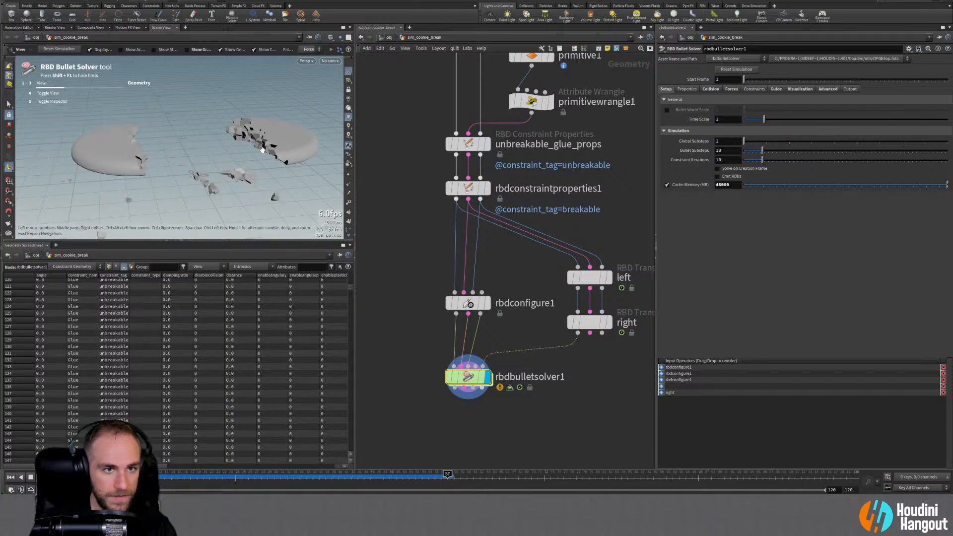
pyautogui.press('Return')
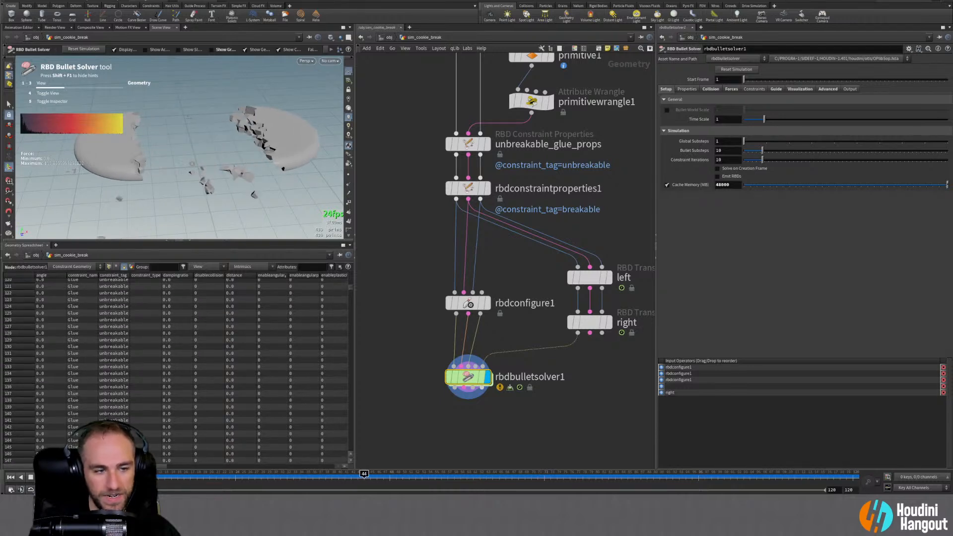
pyautogui.hotkey('ctrl', 'Up')
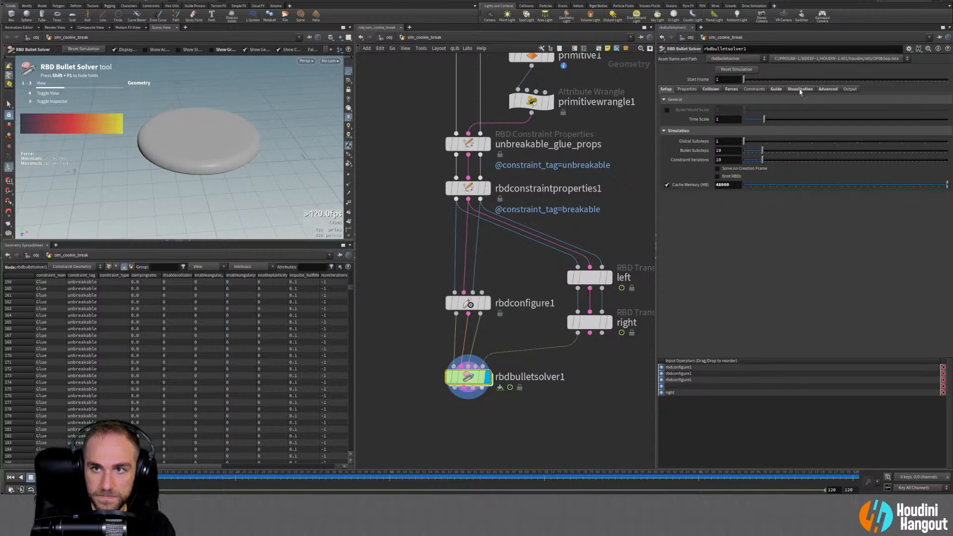
# Set the constraint break Distance Threshold in rbdbulletsolver1 to 0.1, simulate the break, and return to the first frame
pyautogui.click(731, 90)
pyautogui.click(777, 90)
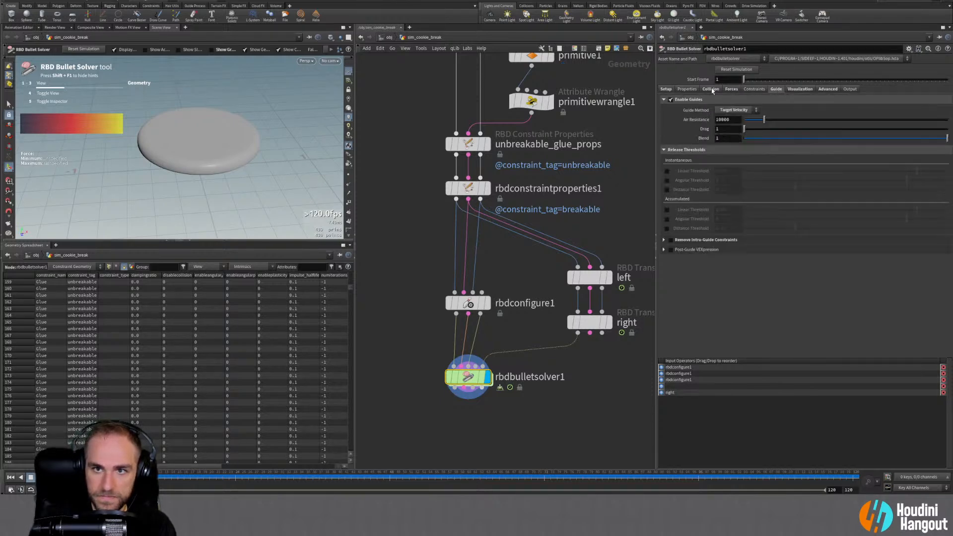
pyautogui.click(754, 90)
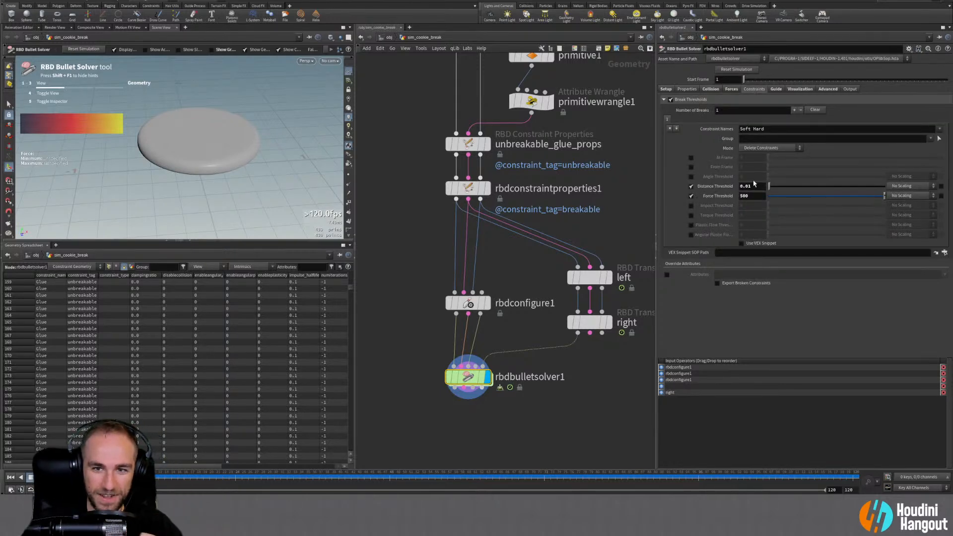
pyautogui.click(775, 90)
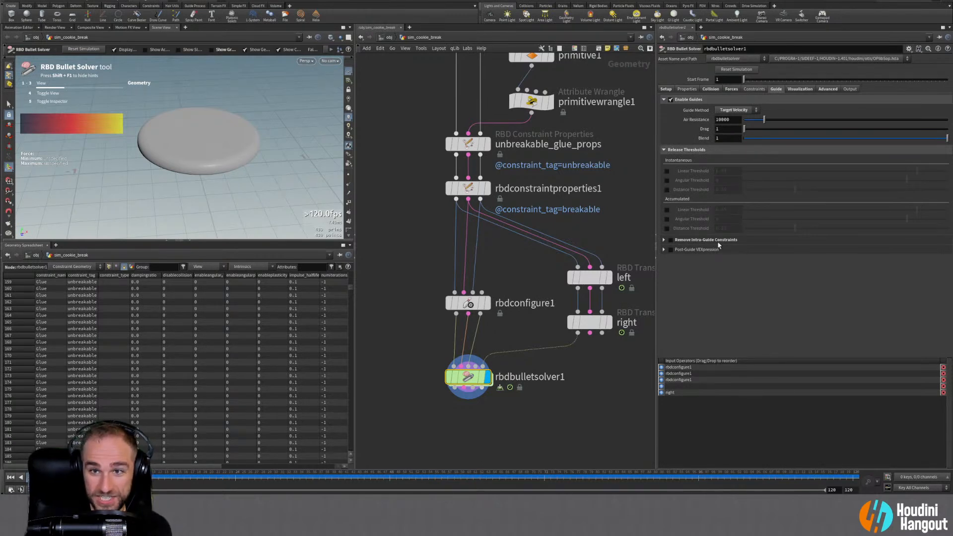
pyautogui.click(754, 89)
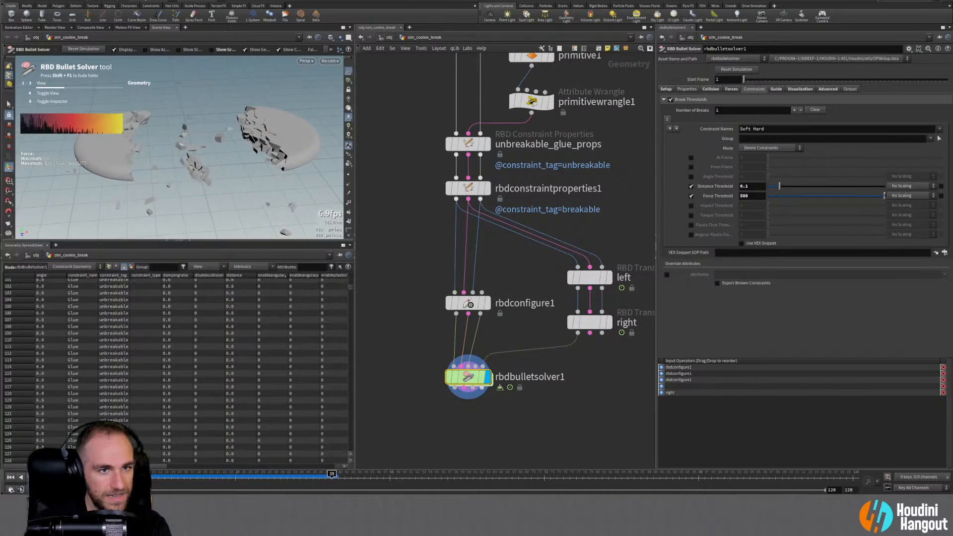
pyautogui.click(11, 477)
# Review the constraint nodes from add_breakable_cons down, and set rbdconstraintproperties1's constraint type to Hard
pyautogui.moveTo(600, 86); pyautogui.dragTo(558, 250, button='middle')
pyautogui.scroll(-2, 558, 250)
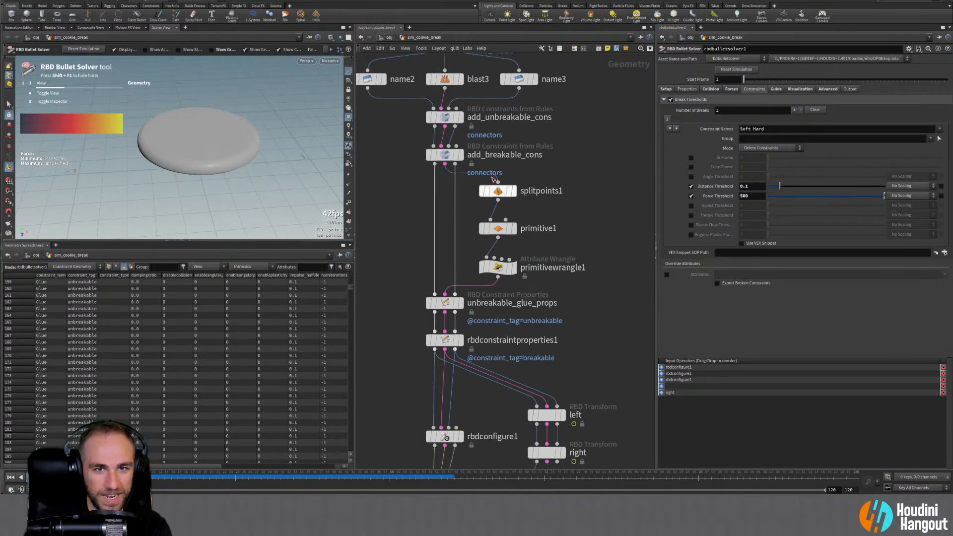
pyautogui.click(444, 154)
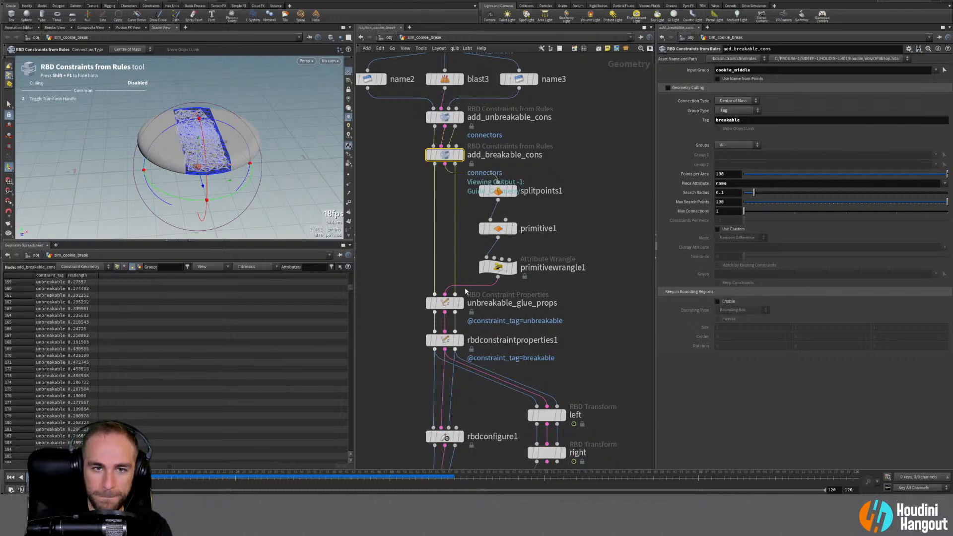
pyautogui.click(446, 303)
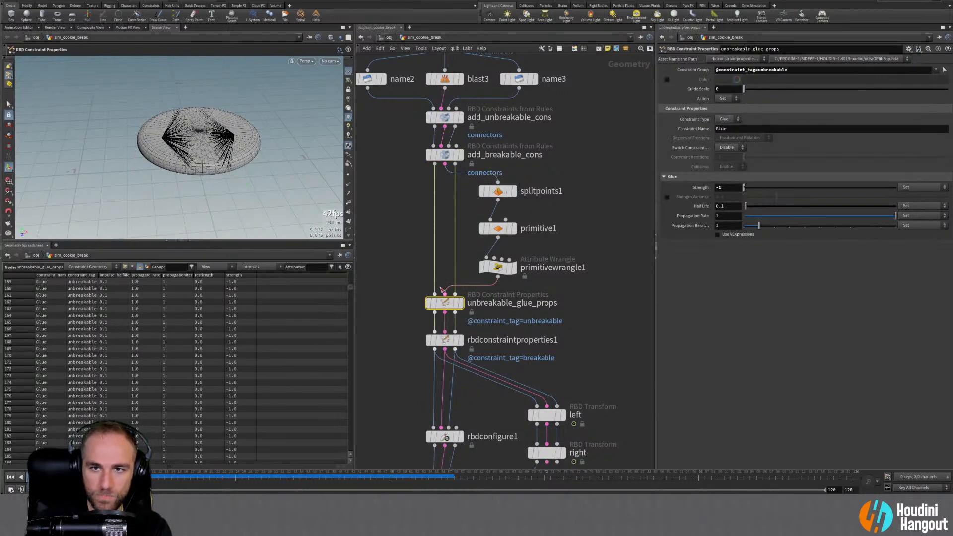
pyautogui.click(445, 340)
pyautogui.click(726, 119)
pyautogui.click(723, 134)
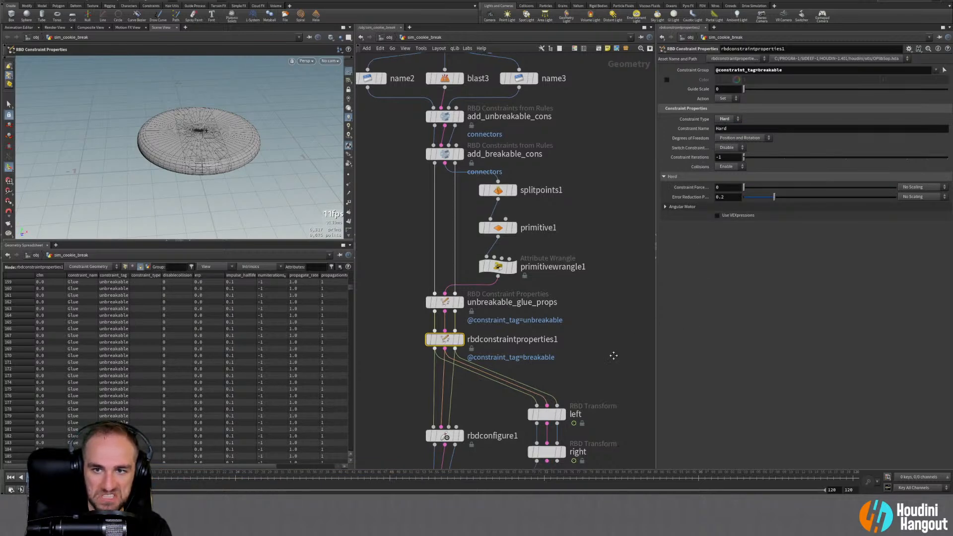
# Set rbdbulletsolver1's Constraint Iterations to 40 and Global Substeps to 2, simulate the break, and return to the first frame
pyautogui.moveTo(615, 356); pyautogui.dragTo(631, 246, button='middle')
pyautogui.click(461, 387)
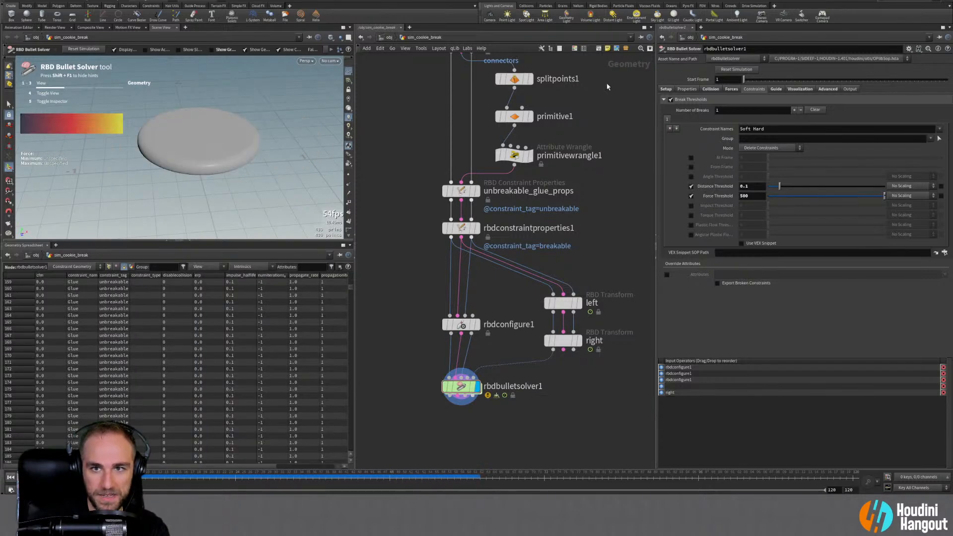
pyautogui.click(662, 89)
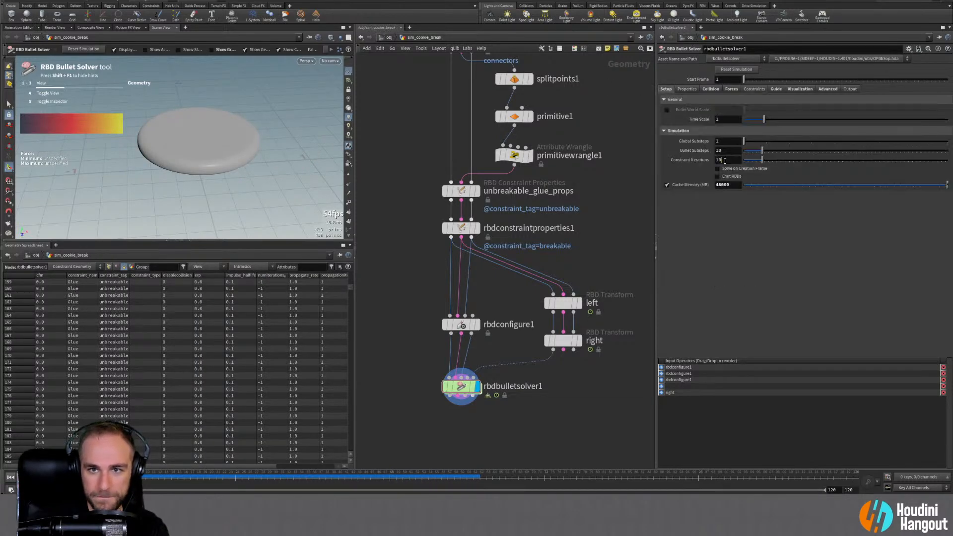
pyautogui.write('20')
pyautogui.press('Return')
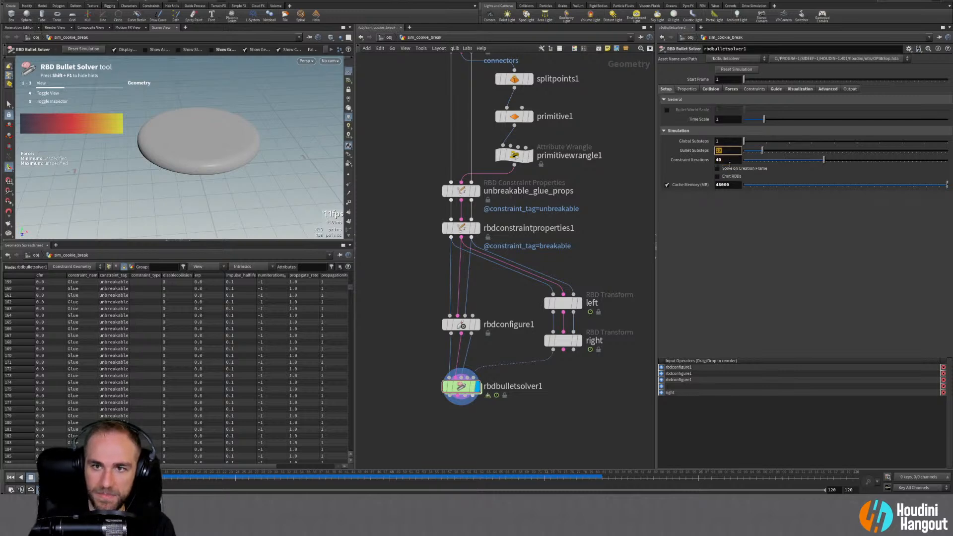
pyautogui.hotkey('shift', 'Tab')
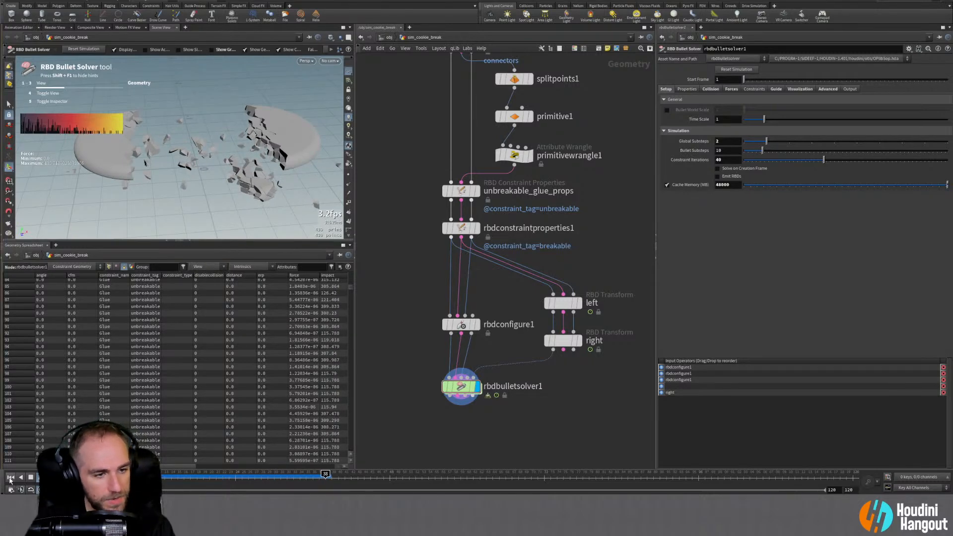
pyautogui.hotkey('ctrl', 'Up')
# Enlarge the viewport over the spreadsheet and add a Debris Source node below rbdbulletsolver1, fed by the solver's first output
pyautogui.click(189, 240)
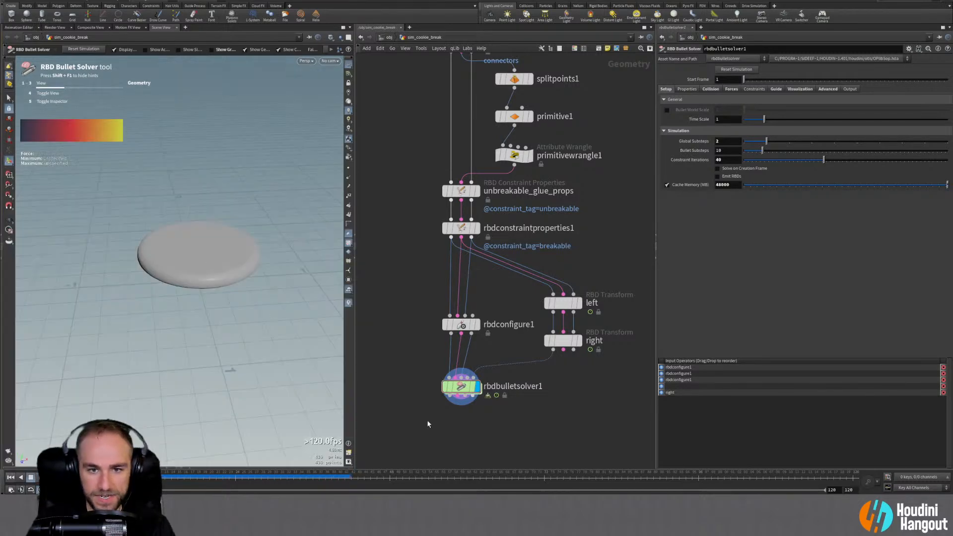
pyautogui.scroll(5, 428, 423)
pyautogui.press('Tab')
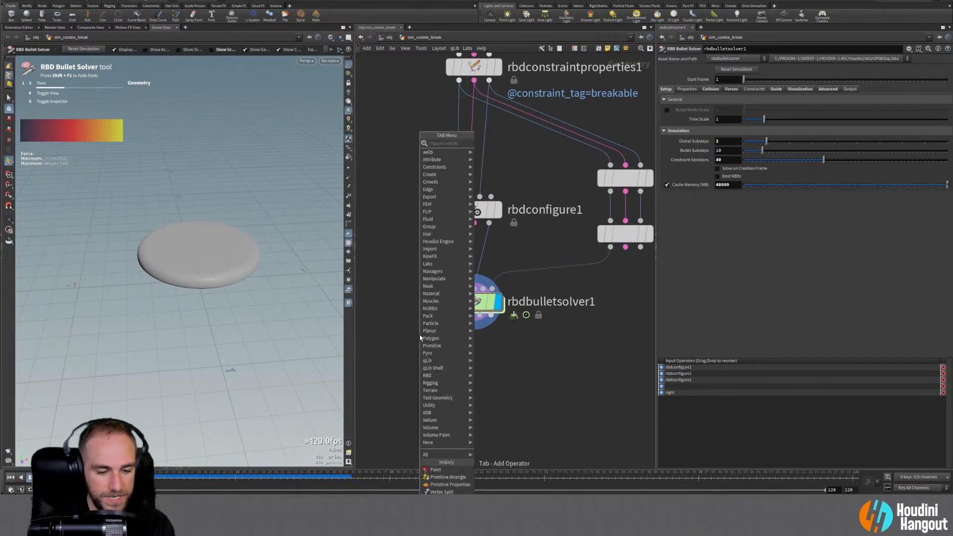
pyautogui.write('debr')
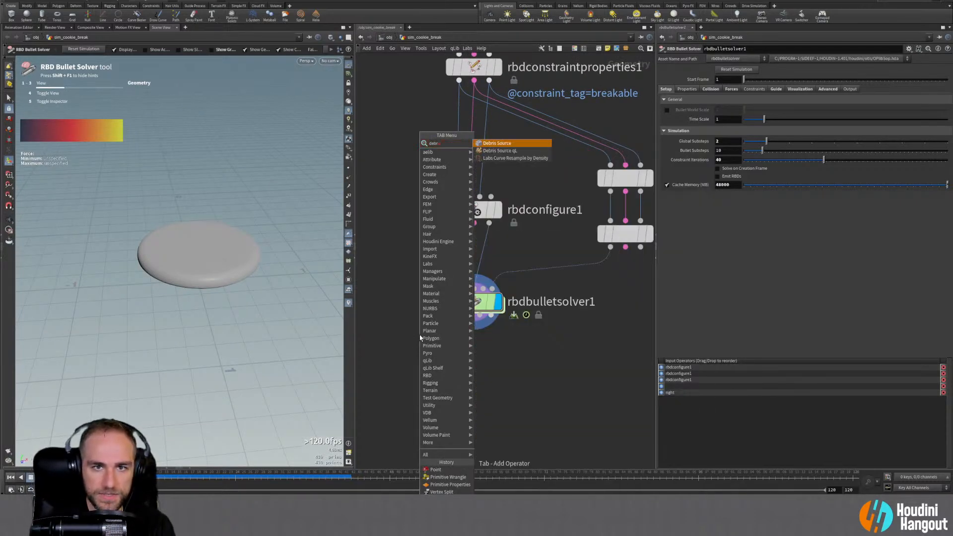
pyautogui.press('Return')
pyautogui.click(463, 375)
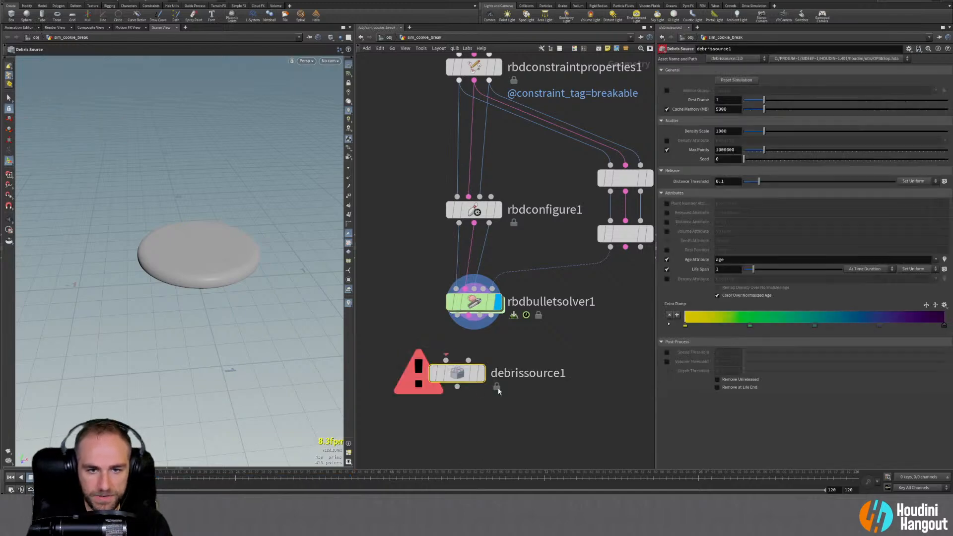
pyautogui.moveTo(471, 379); pyautogui.dragTo(479, 396)
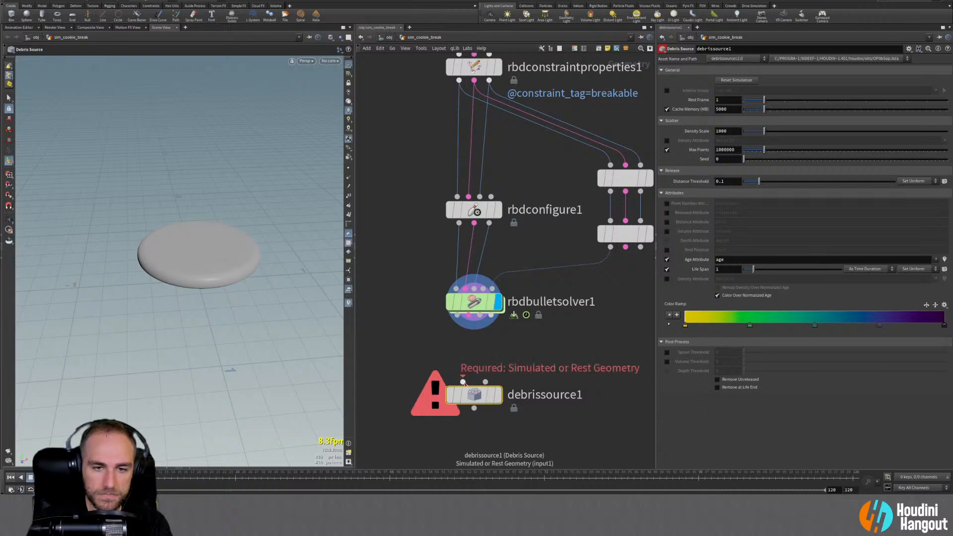
pyautogui.click(464, 382)
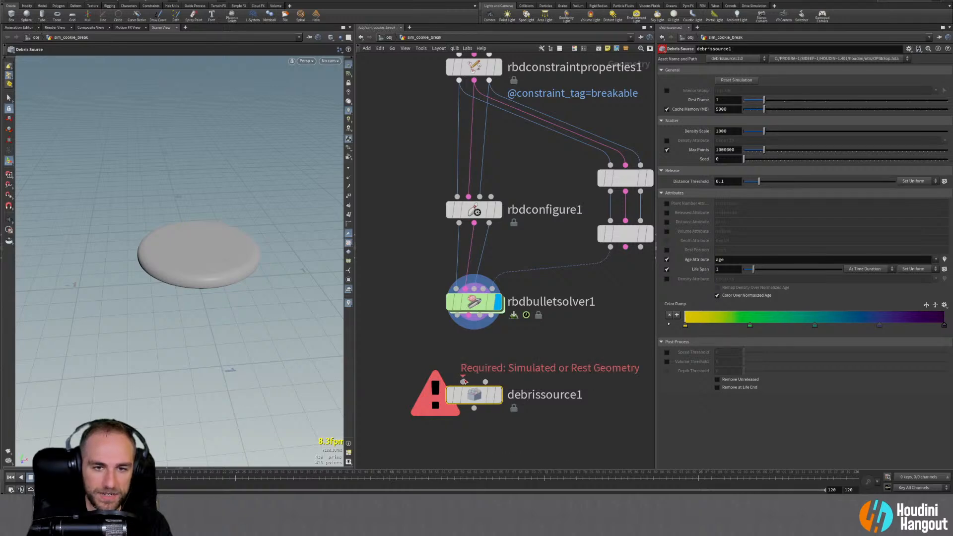
pyautogui.click(461, 344)
# Display debrissource1's scattered points below rbdbulletsolver1, comparing them with the solver's geometry
pyautogui.click(497, 395)
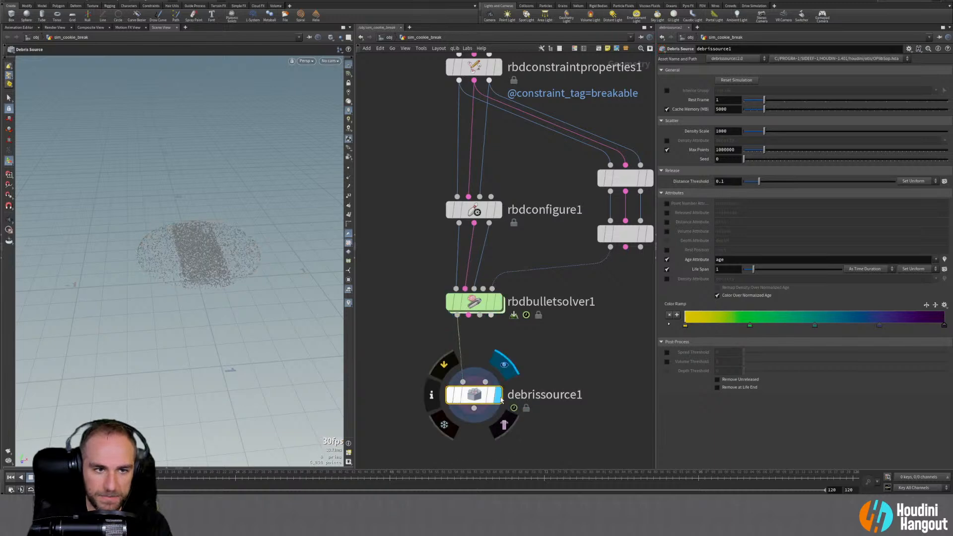
pyautogui.moveTo(475, 396); pyautogui.dragTo(455, 438)
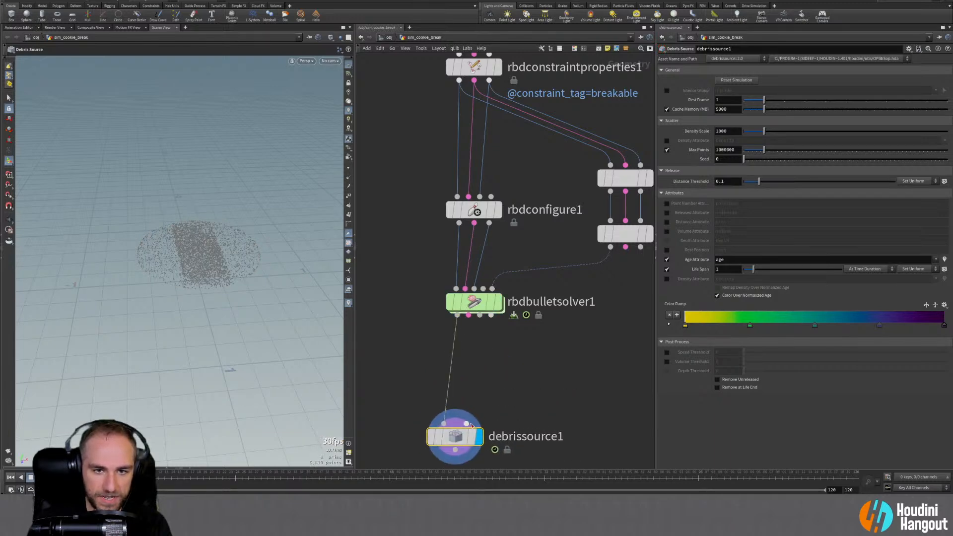
pyautogui.click(499, 305)
pyautogui.click(493, 304)
pyautogui.moveTo(485, 412); pyautogui.dragTo(493, 353, button='middle')
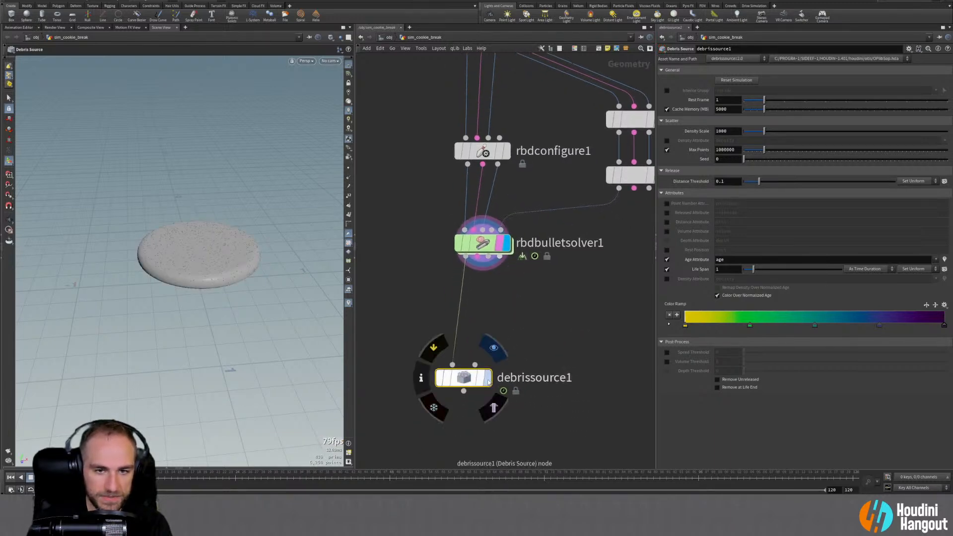
pyautogui.click(488, 379)
pyautogui.moveTo(470, 384); pyautogui.dragTo(489, 391)
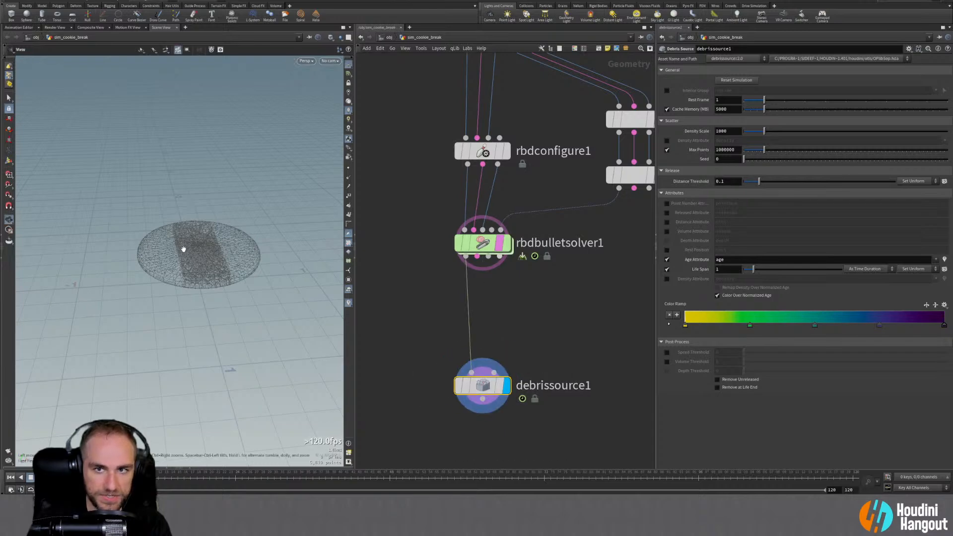
# Move debrissource1 clear of the solver, simulate its debris points through the break, and return to the first frame
pyautogui.keyDown('alt'); pyautogui.moveTo(182, 249); pyautogui.dragTo(346, 208, button='right'); pyautogui.keyUp('alt')
pyautogui.keyDown('alt'); pyautogui.moveTo(346, 208); pyautogui.dragTo(220, 316); pyautogui.keyUp('alt')
pyautogui.moveTo(481, 386); pyautogui.dragTo(397, 364)
pyautogui.moveTo(517, 313); pyautogui.dragTo(570, 277, button='middle')
pyautogui.moveTo(440, 337); pyautogui.dragTo(398, 342)
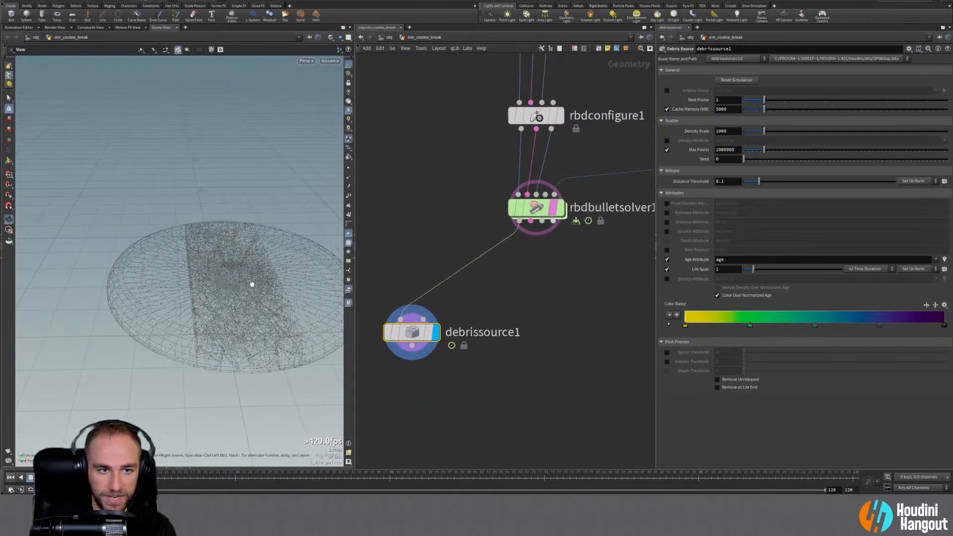
pyautogui.moveTo(249, 283); pyautogui.dragTo(170, 275)
pyautogui.moveTo(170, 275); pyautogui.dragTo(181, 288, button='right')
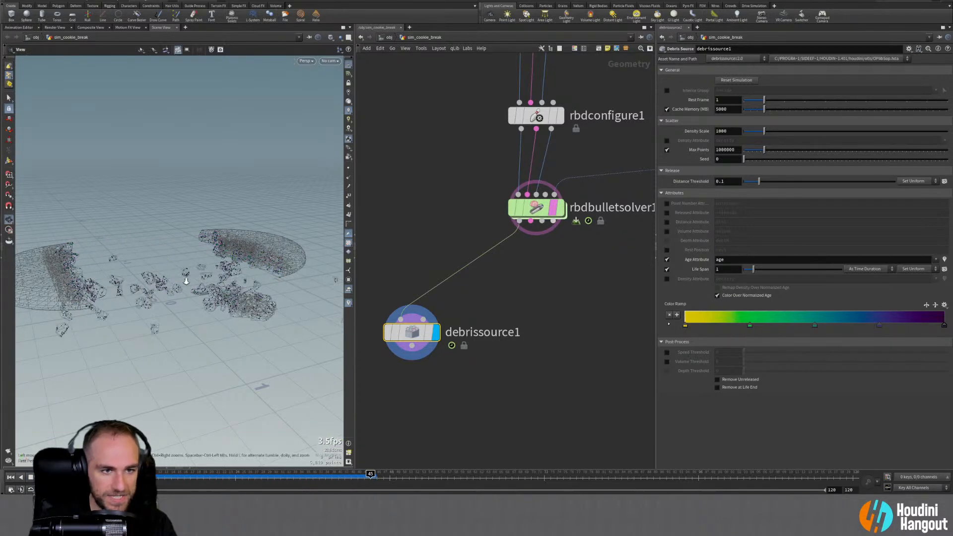
pyautogui.scroll(-1, 185, 277)
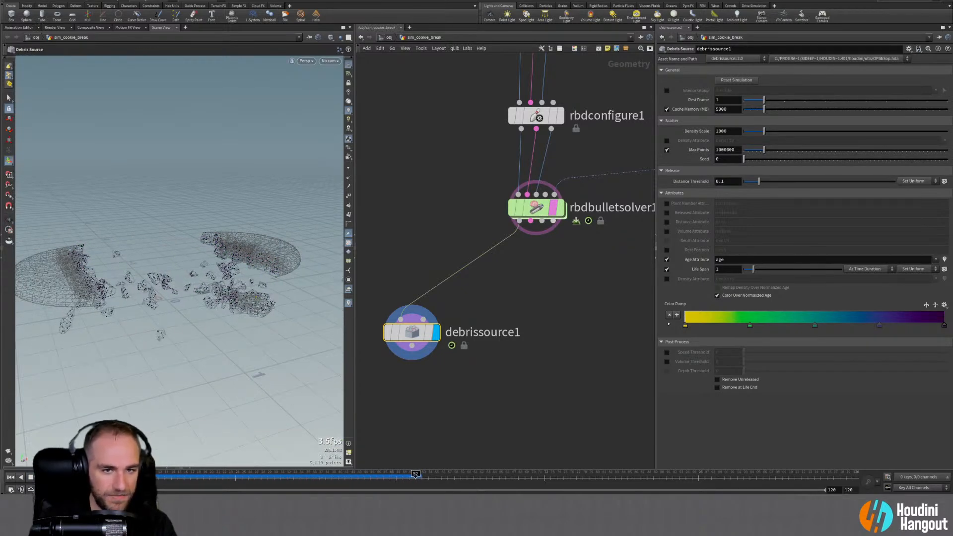
pyautogui.hotkey('ctrl', 'Up')
# Add an RBD I/O node below rbdbulletsolver1 and wire all four solver outputs into its matching inputs
pyautogui.moveTo(413, 340); pyautogui.dragTo(402, 418)
pyautogui.press('Tab')
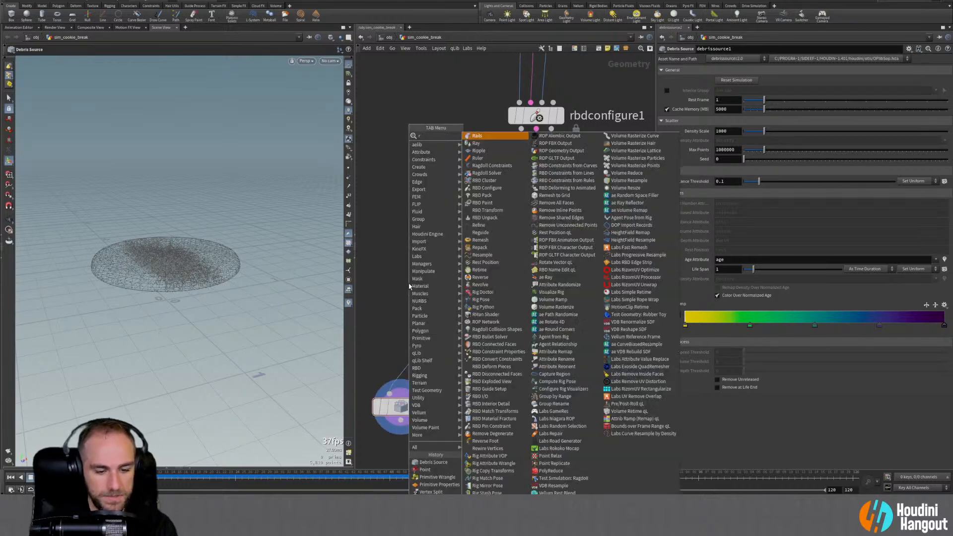
pyautogui.write('rbd i')
pyautogui.press('Return')
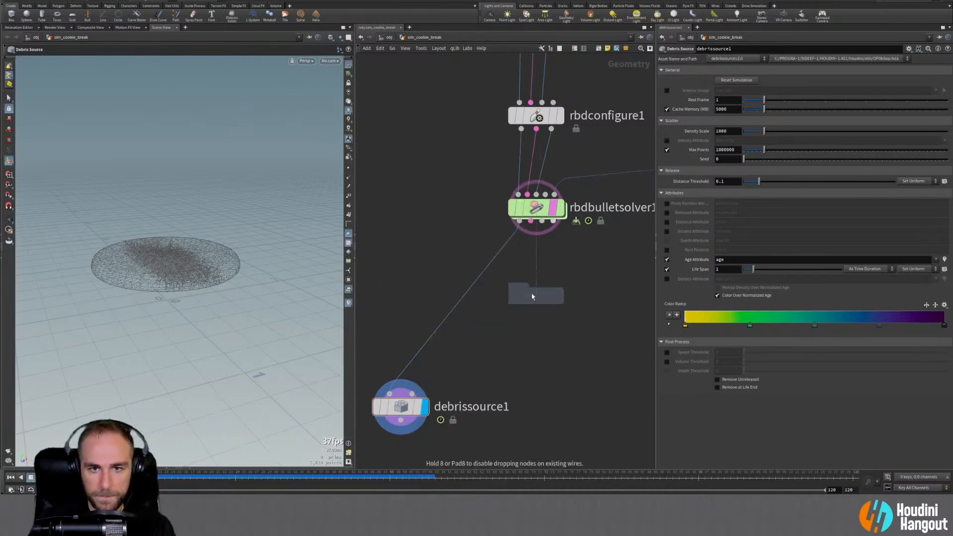
pyautogui.click(531, 294)
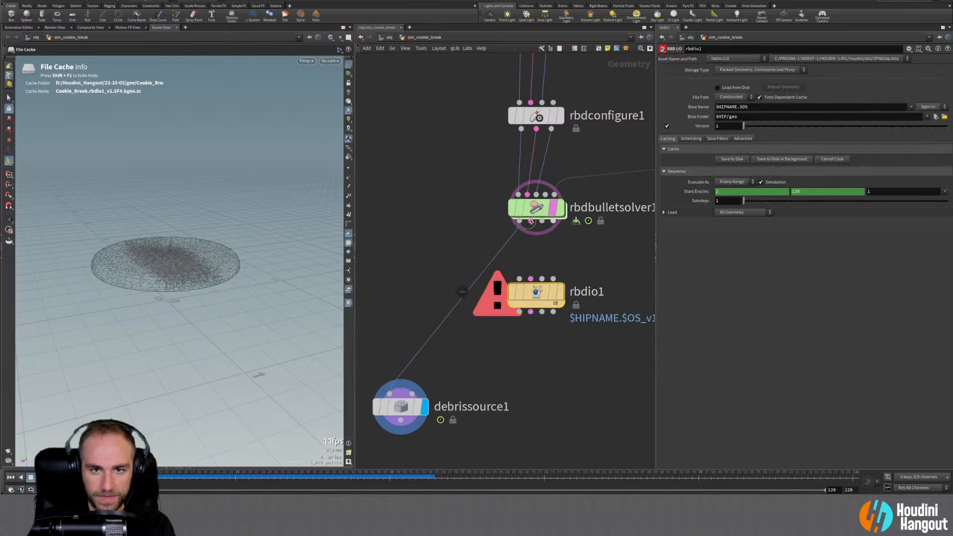
pyautogui.click(531, 221)
pyautogui.press('Escape')
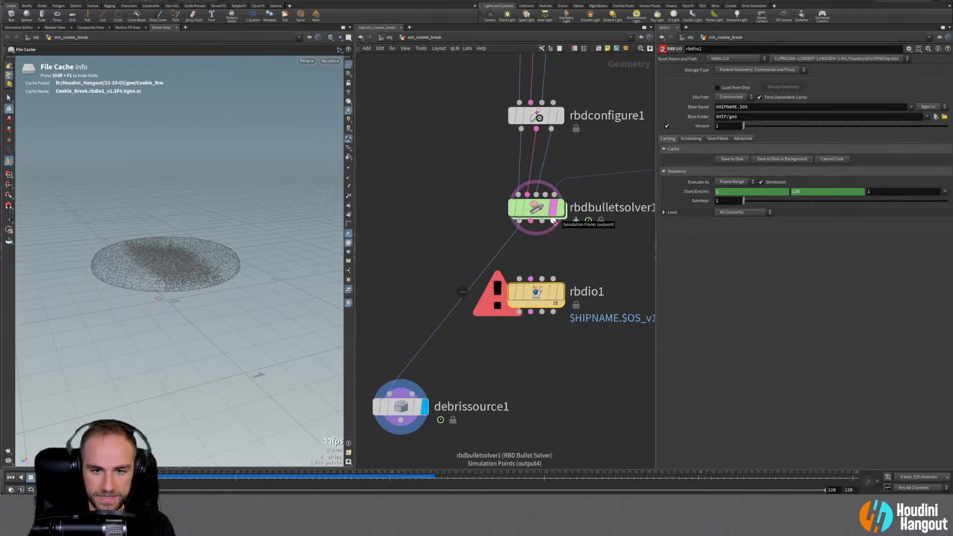
pyautogui.click(553, 222)
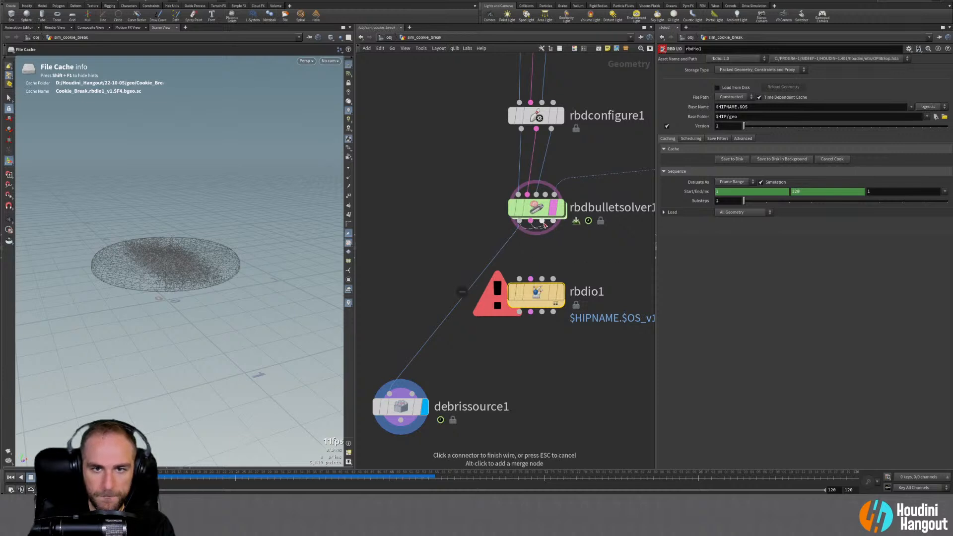
pyautogui.click(536, 290)
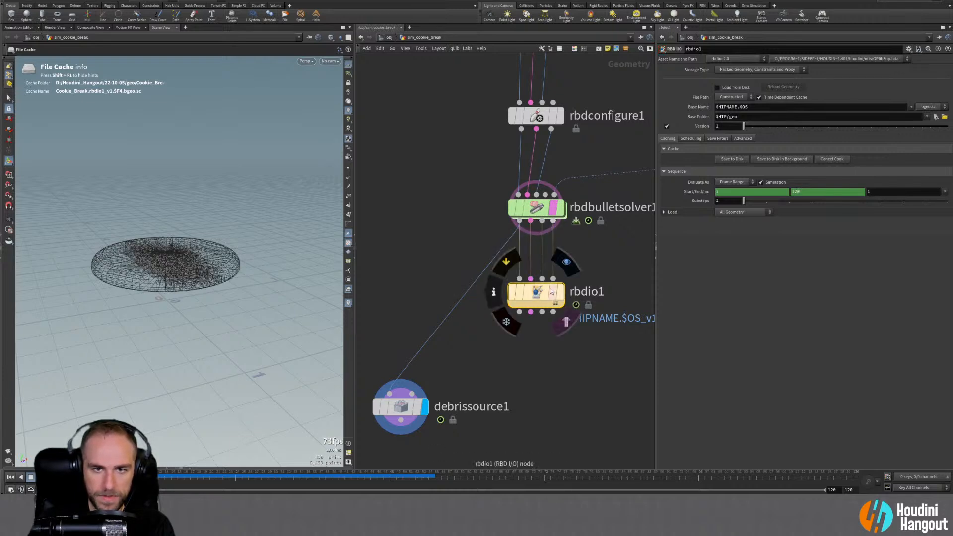
# Display rbdio1, set its Base Folder to $HIP/sim, and save the simulation to disk in the background
pyautogui.press('r')
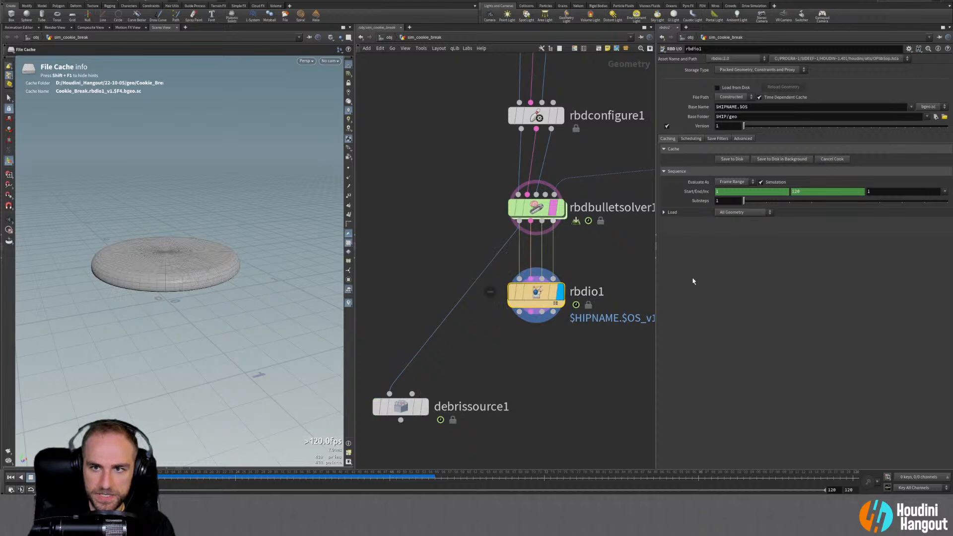
pyautogui.write('sim')
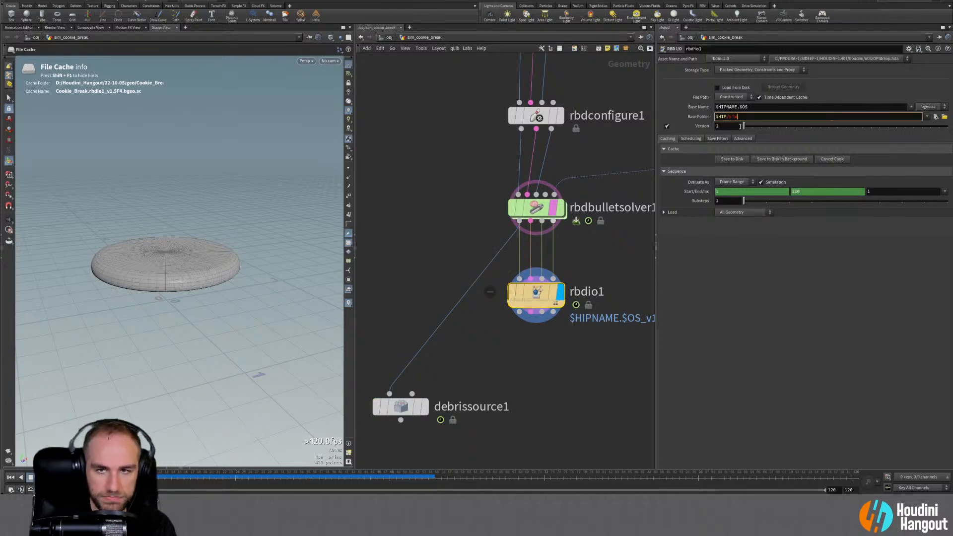
pyautogui.press('Return')
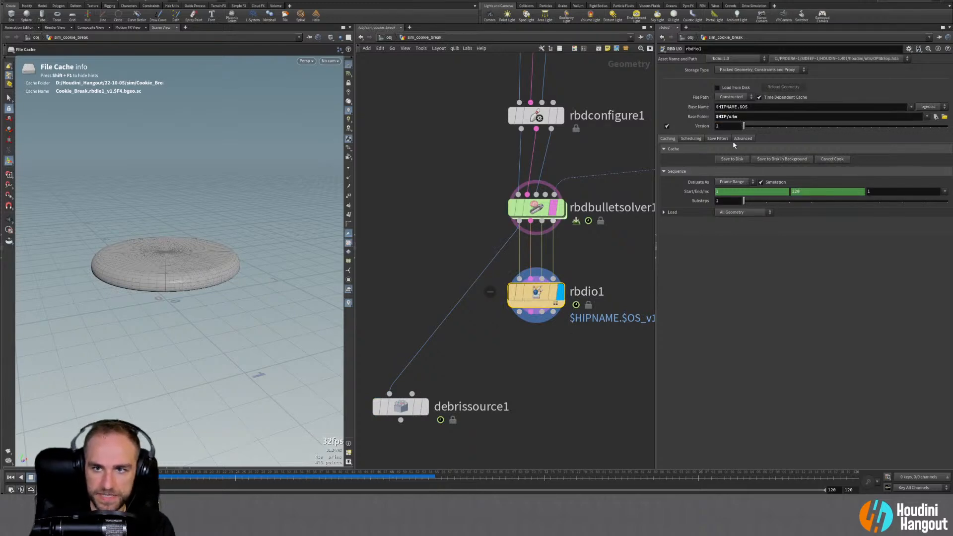
pyautogui.click(766, 159)
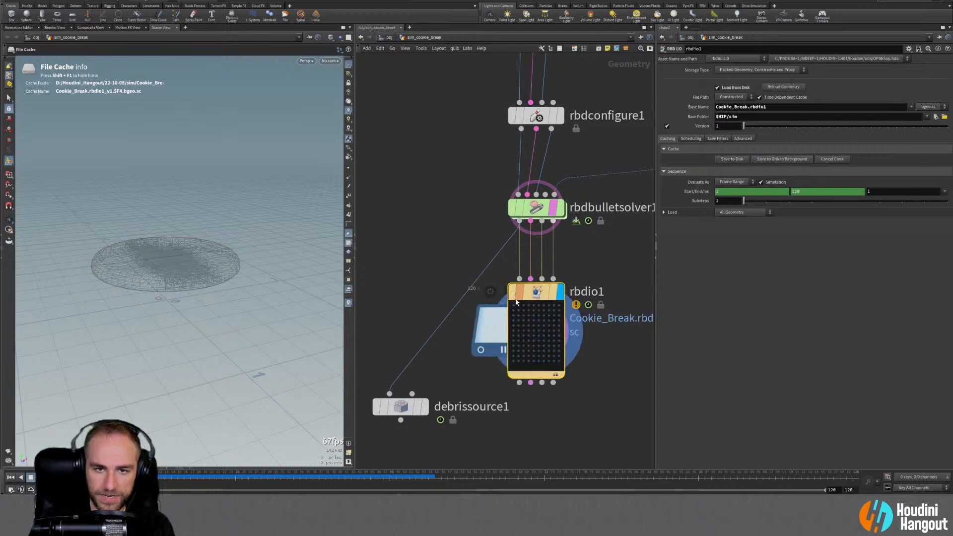
# Rewire debrissource1's first input from the solver to rbdio1's first output and display debrissource1
pyautogui.moveTo(455, 346); pyautogui.dragTo(473, 275, button='middle')
pyautogui.moveTo(424, 338); pyautogui.dragTo(418, 392)
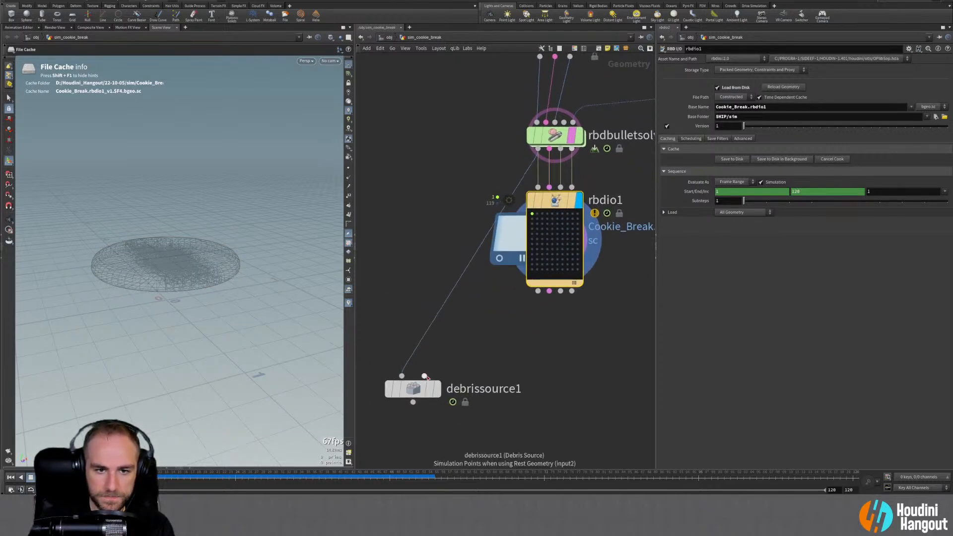
pyautogui.moveTo(469, 262); pyautogui.dragTo(537, 292)
pyautogui.click(438, 392)
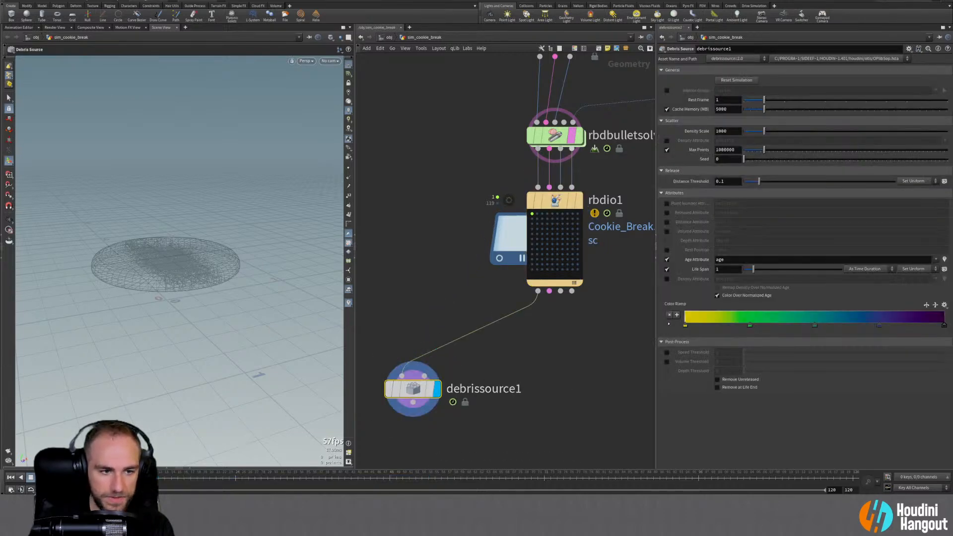
# Check the cached frames through debrissource1 and rbdio1, and reset debrissource1's simulation
pyautogui.moveTo(95, 475); pyautogui.dragTo(28, 470)
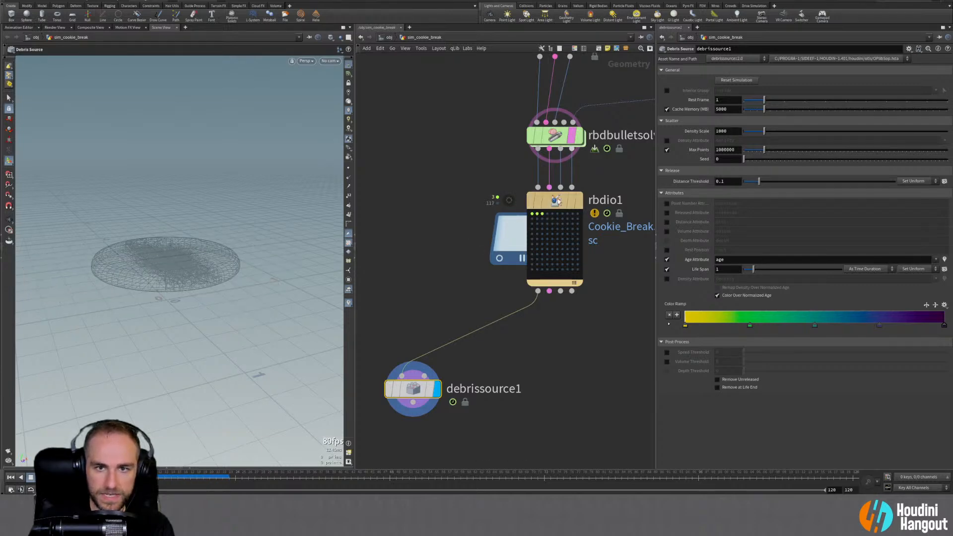
pyautogui.click(531, 200)
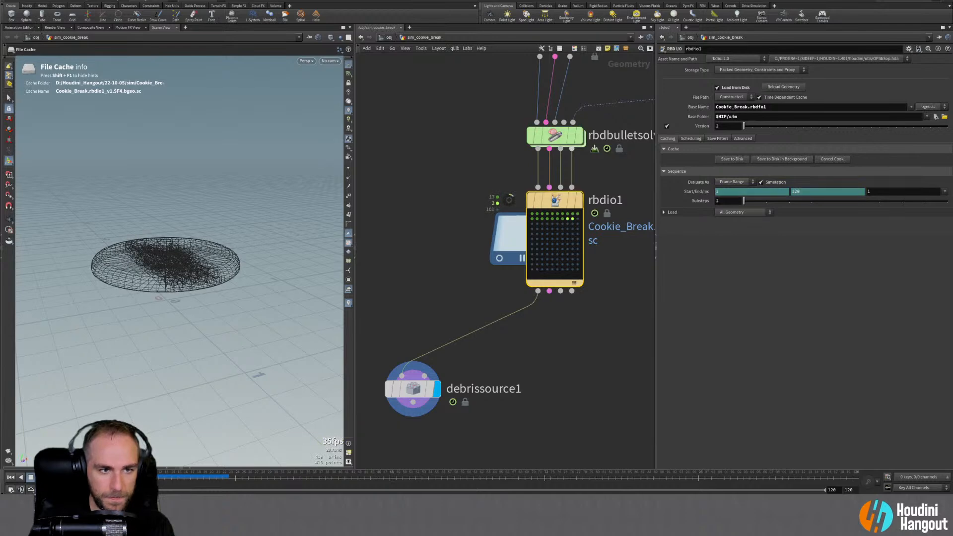
pyautogui.moveTo(141, 482); pyautogui.dragTo(107, 486)
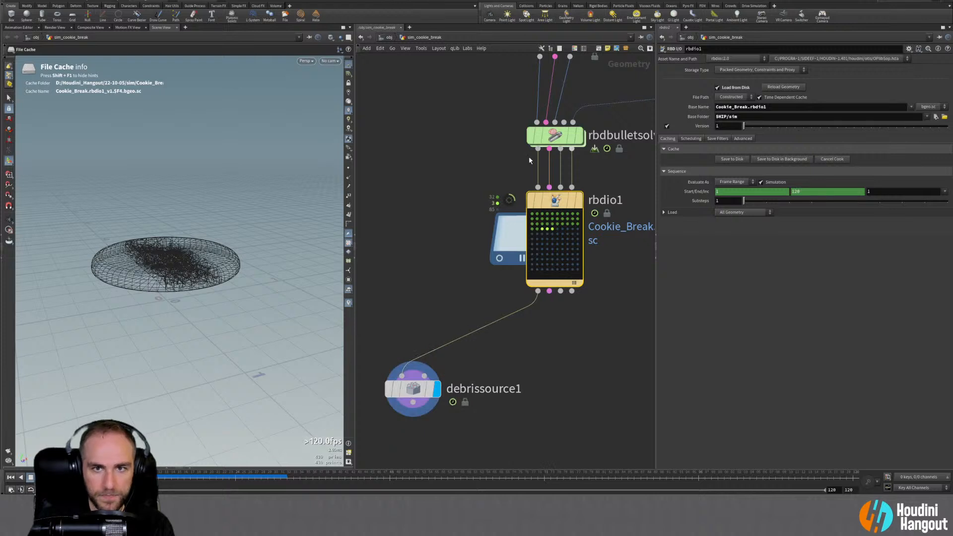
pyautogui.click(421, 388)
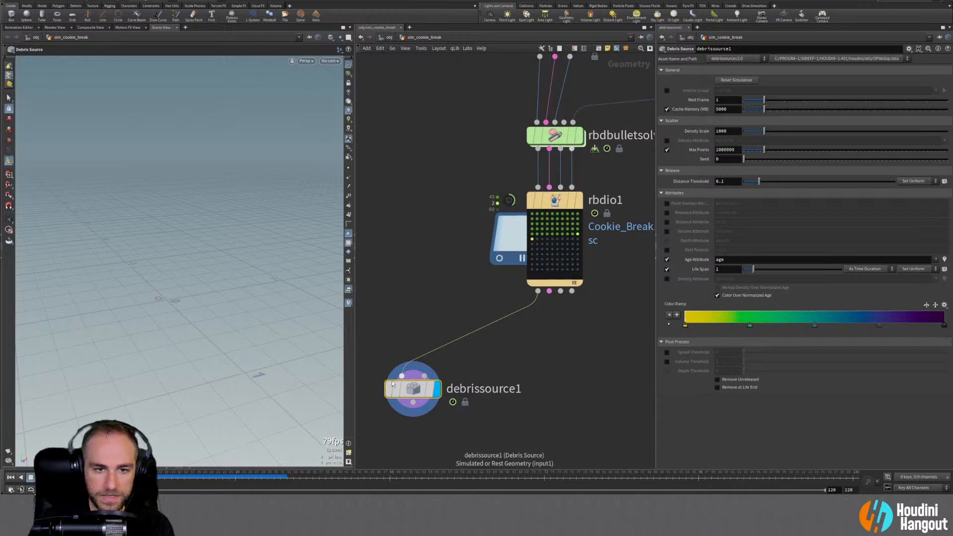
pyautogui.click(736, 80)
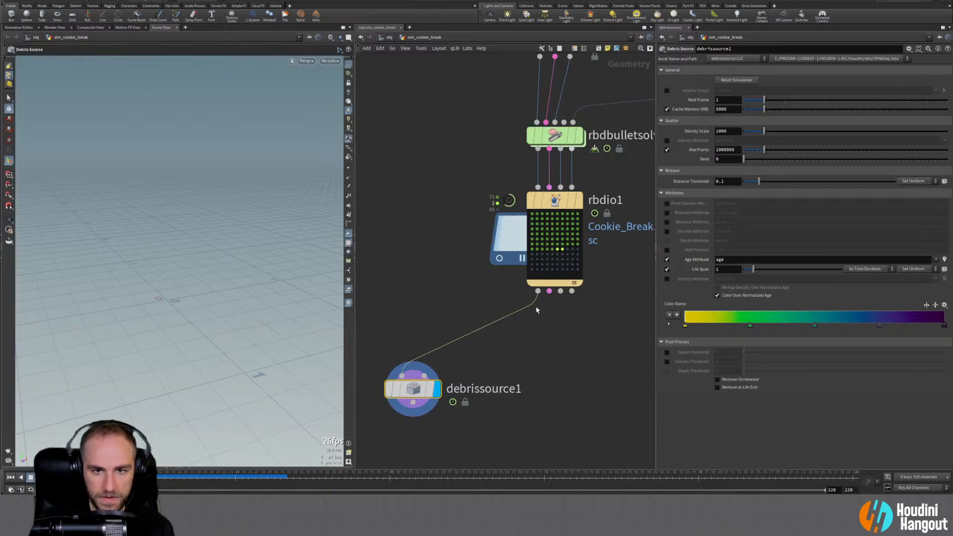
# Cut and reconnect the wire from rbdio1's first output to debrissource1, and scrub to frame 26 to review the debris points
pyautogui.press('y')
pyautogui.moveTo(468, 321); pyautogui.dragTo(523, 363)
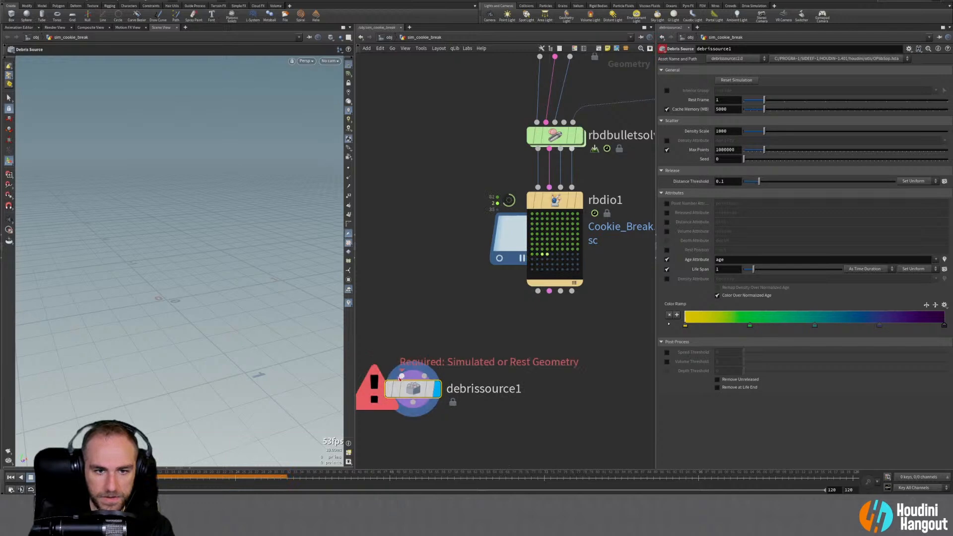
pyautogui.click(402, 376)
pyautogui.click(511, 316)
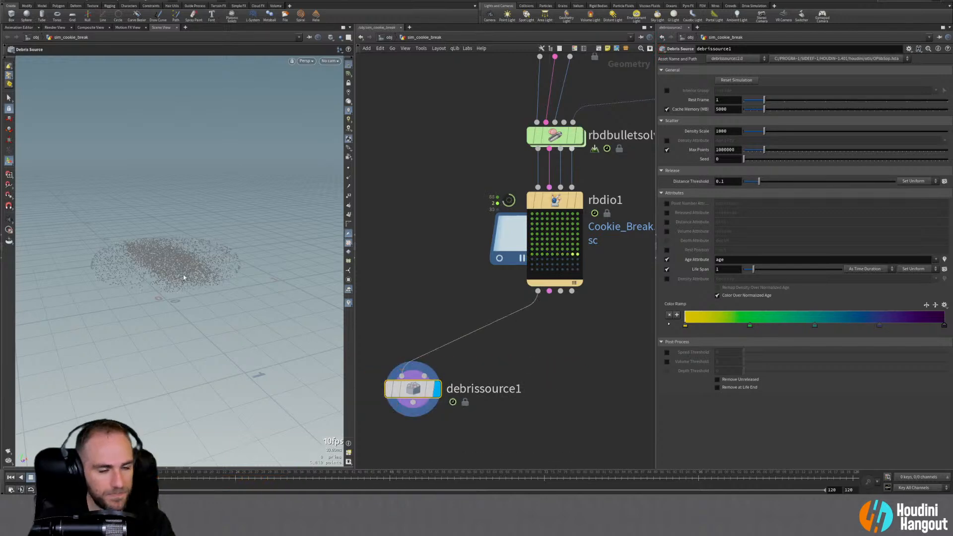
pyautogui.moveTo(92, 481); pyautogui.dragTo(144, 491)
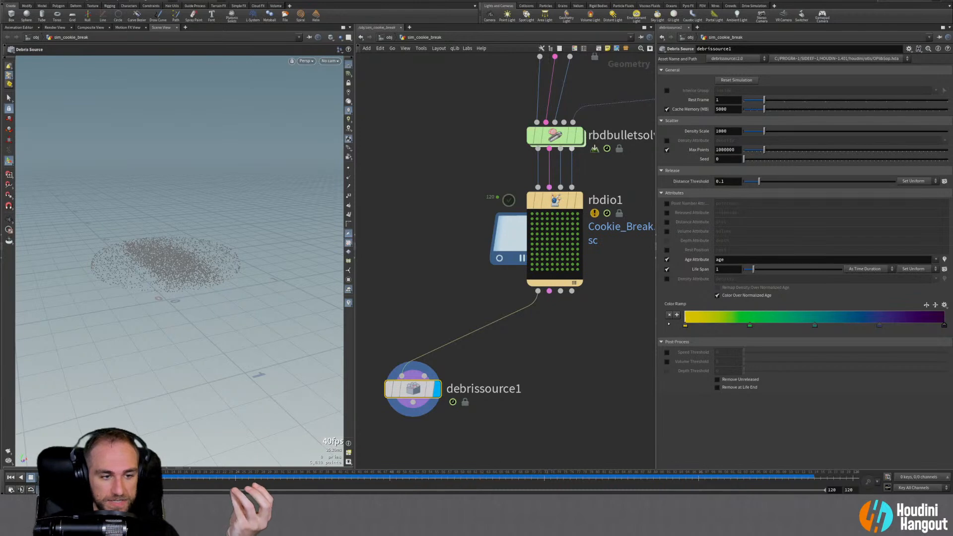
pyautogui.moveTo(154, 476); pyautogui.dragTo(249, 475)
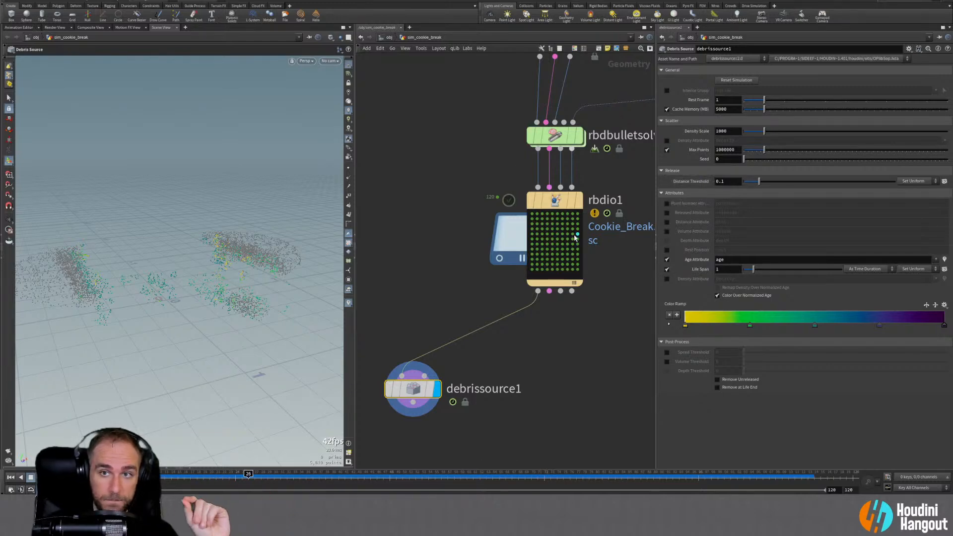
# Set debrissource1's Cache Memory to 48000 MB
pyautogui.moveTo(571, 240)
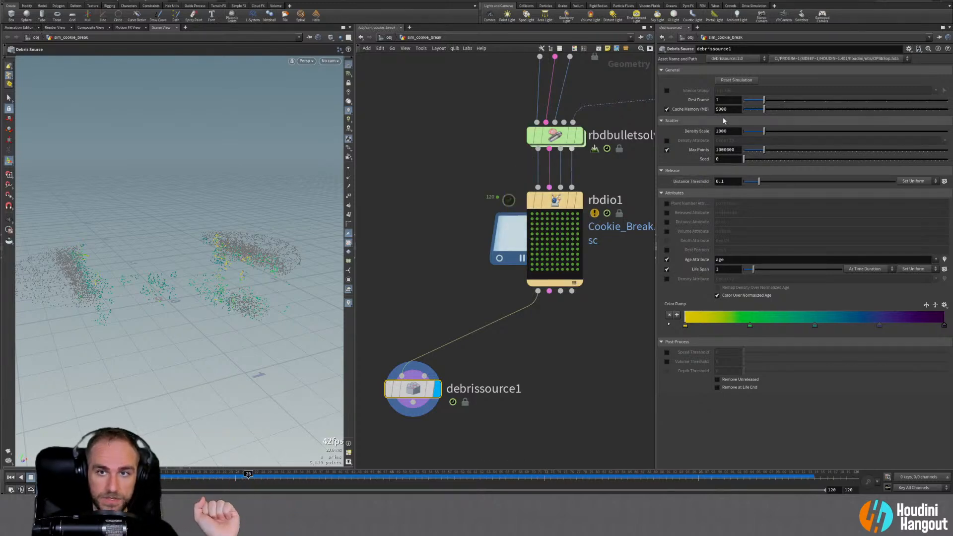
pyautogui.moveTo(718, 110); pyautogui.dragTo(669, 122)
pyautogui.write('48')
pyautogui.press('Return')
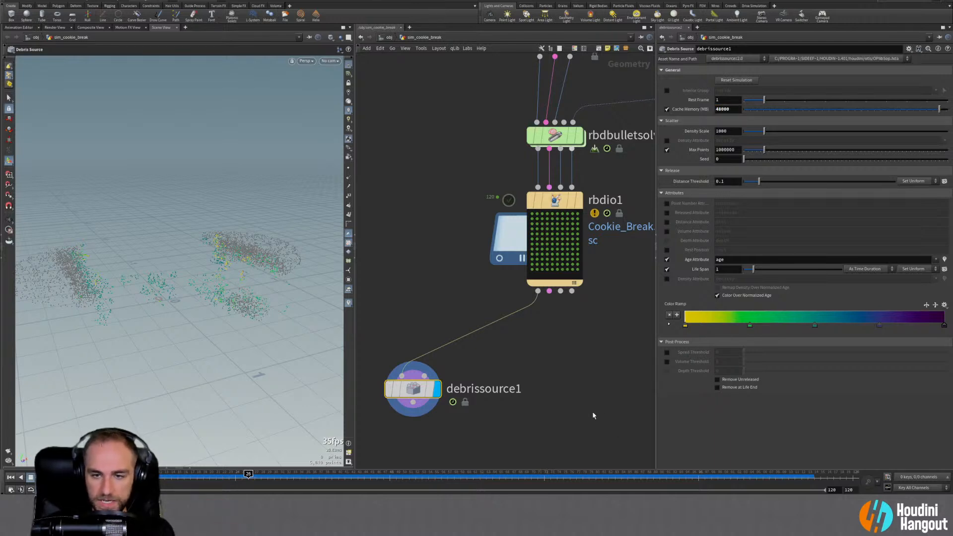
# Enable Remove Unreleased on debrissource1 and scrub the timeline to frame 51 to review the released points
pyautogui.click(717, 380)
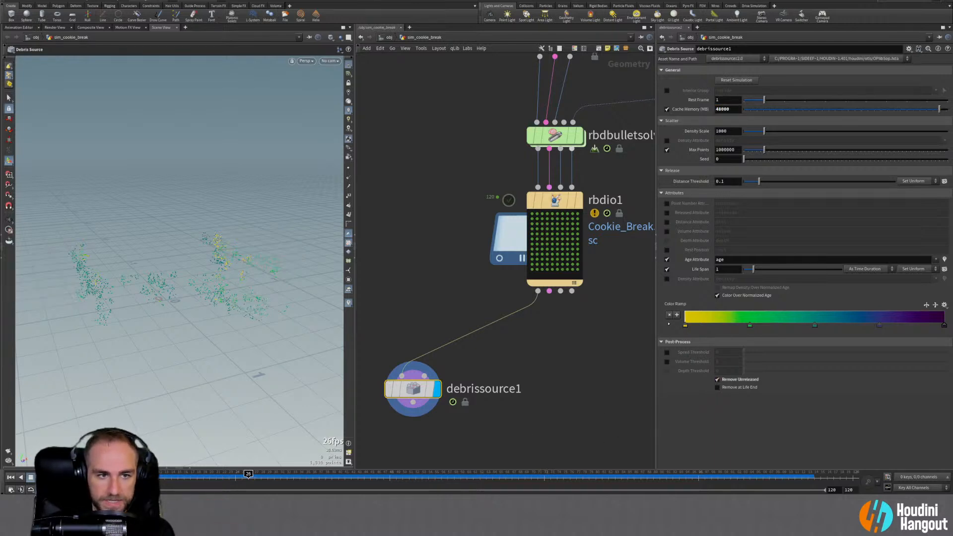
pyautogui.hotkey('ctrl', 'Up')
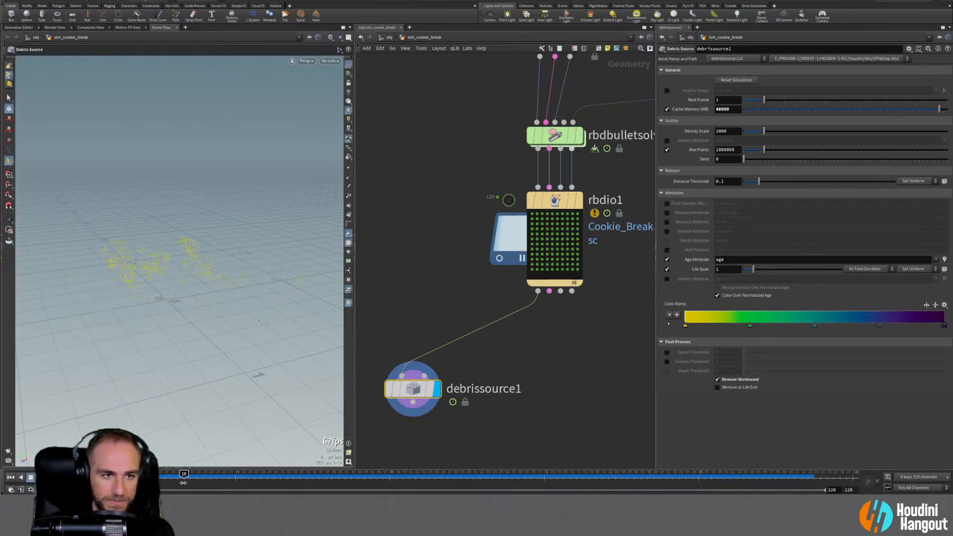
pyautogui.moveTo(239, 483); pyautogui.dragTo(97, 483)
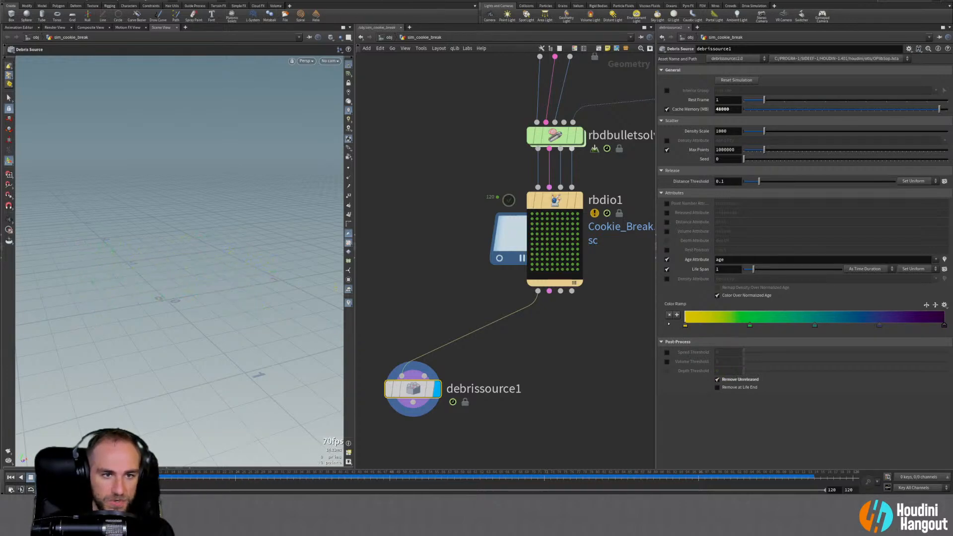
pyautogui.moveTo(229, 483); pyautogui.dragTo(335, 485)
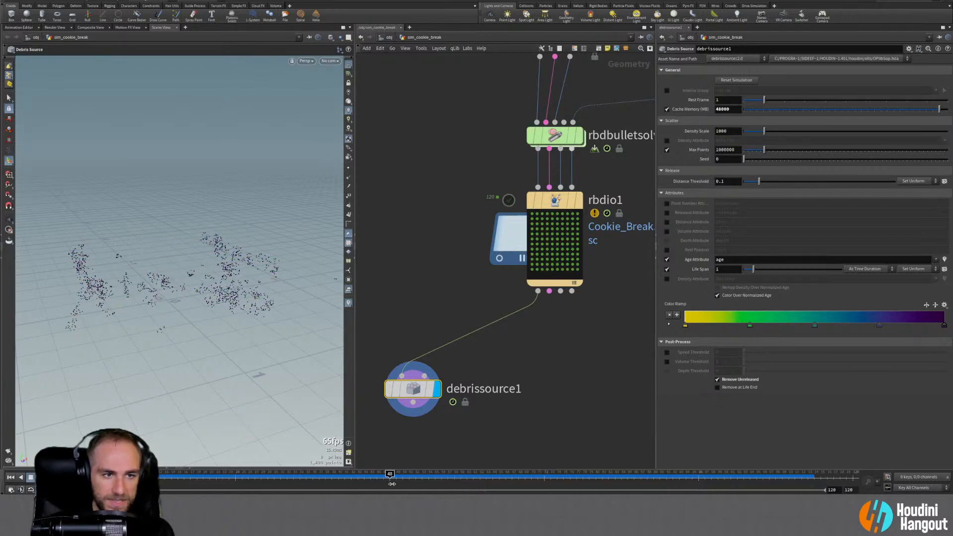
pyautogui.moveTo(177, 476); pyautogui.dragTo(409, 474)
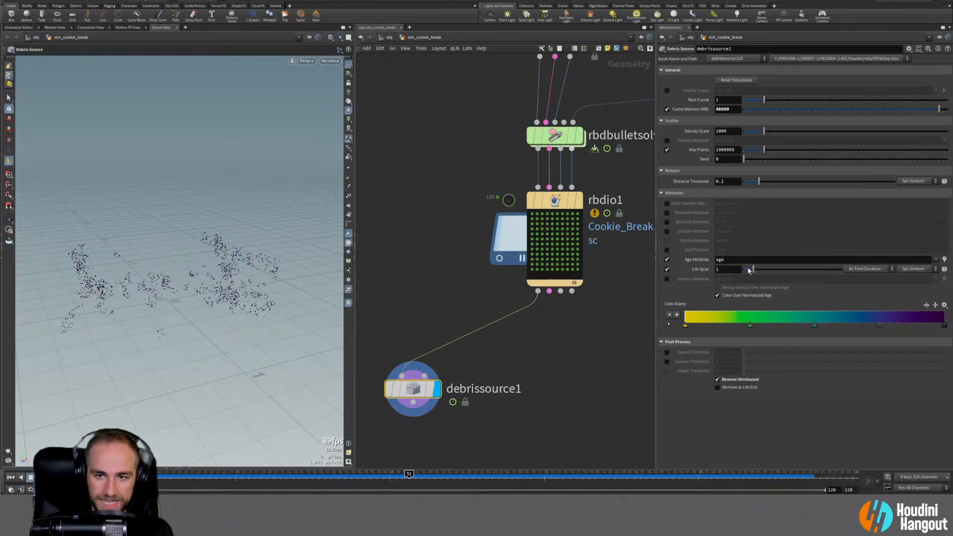
# Set debrissource1's Life Span to 0.3, enable Remove at Life End, and scrub the timeline to review the points before returning to the first frame
pyautogui.moveTo(744, 270); pyautogui.dragTo(746, 271)
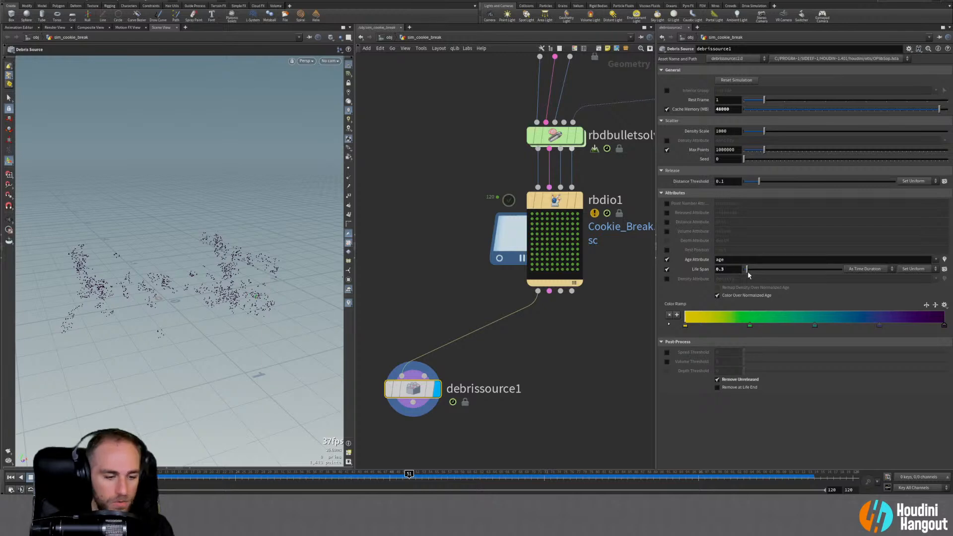
pyautogui.click(717, 388)
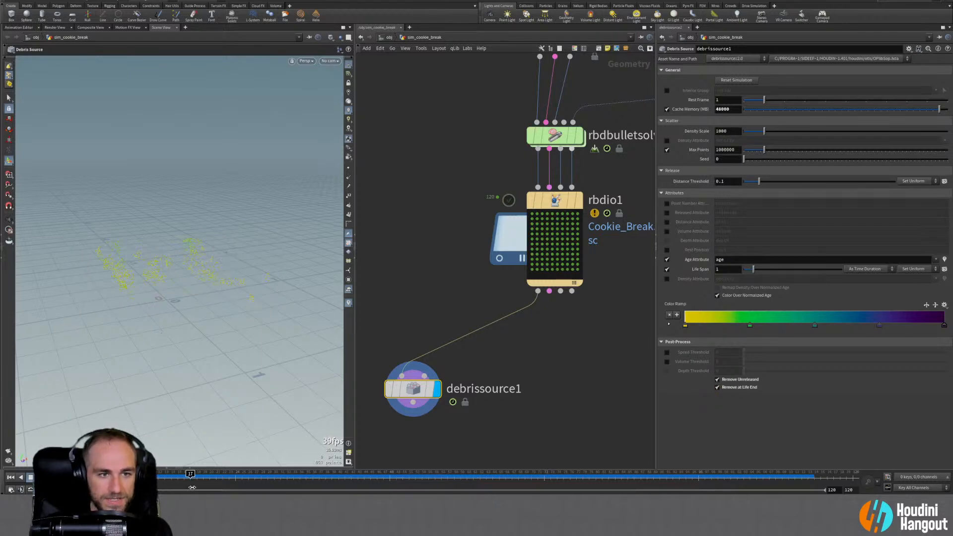
pyautogui.moveTo(223, 486); pyautogui.dragTo(187, 484)
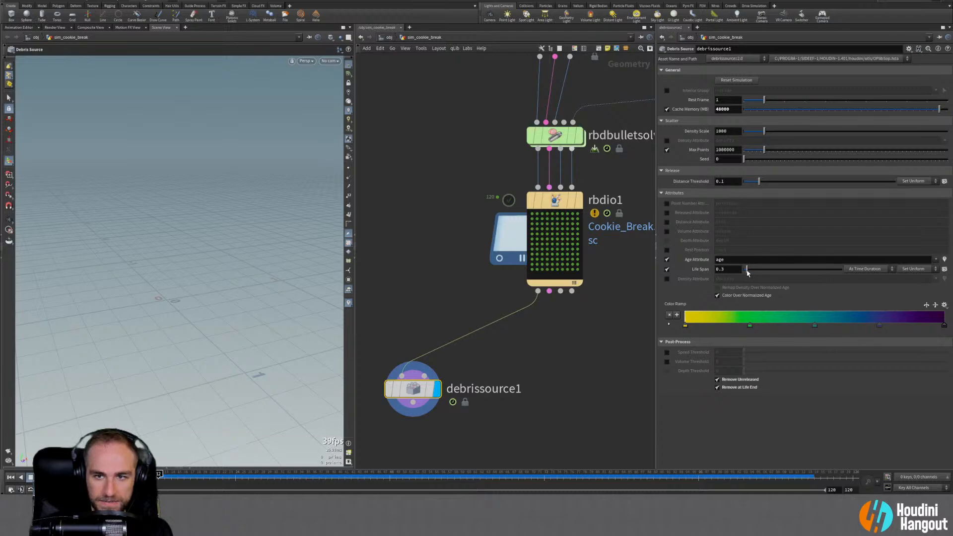
pyautogui.moveTo(178, 477); pyautogui.dragTo(274, 474)
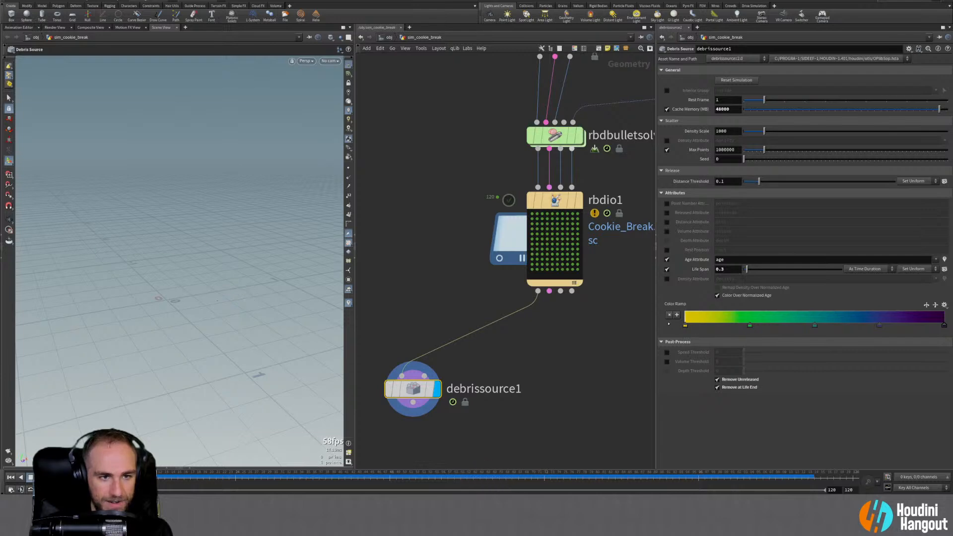
pyautogui.moveTo(151, 479); pyautogui.dragTo(346, 494)
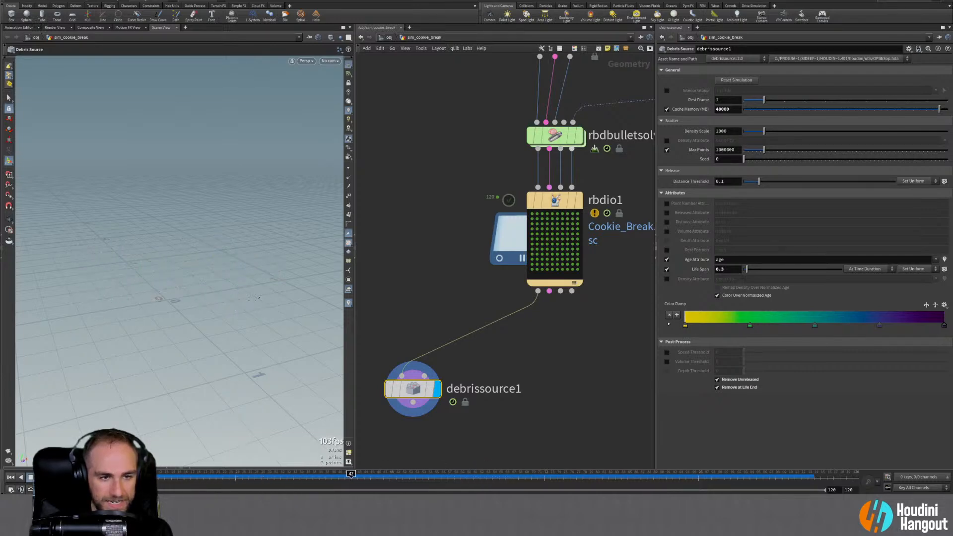
pyautogui.hotkey('ctrl', 'Up')
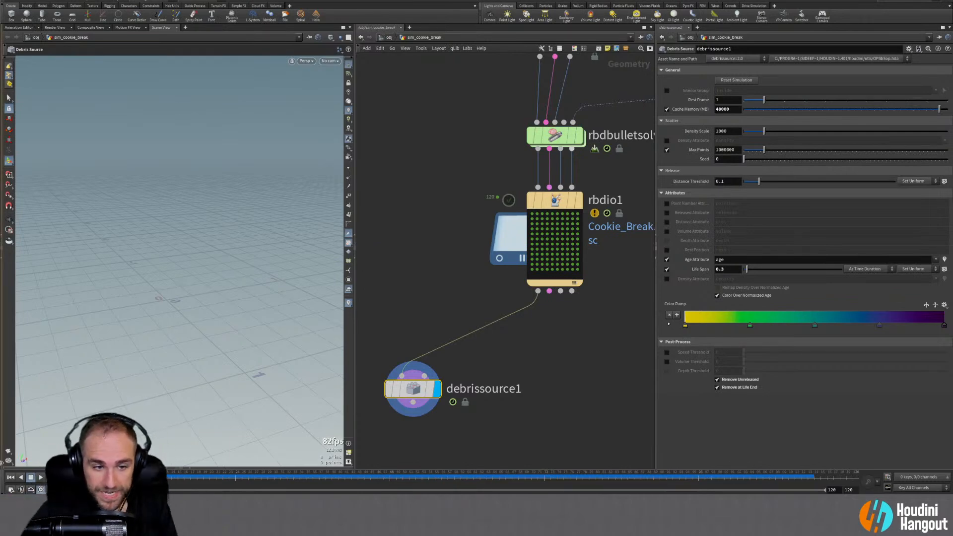
# Turn off Remove Unreleased on debrissource1 and set its Density Scale to 5000
pyautogui.click(717, 379)
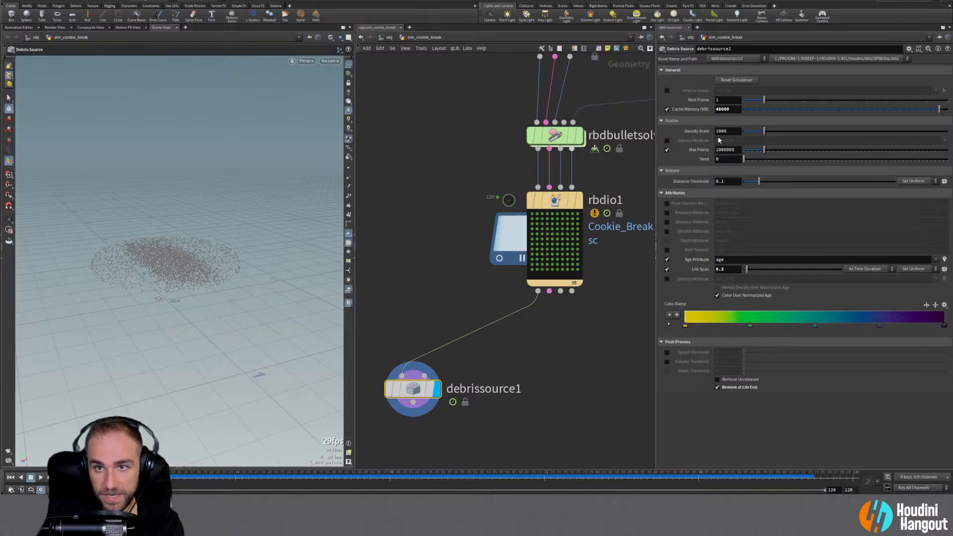
pyautogui.write('5')
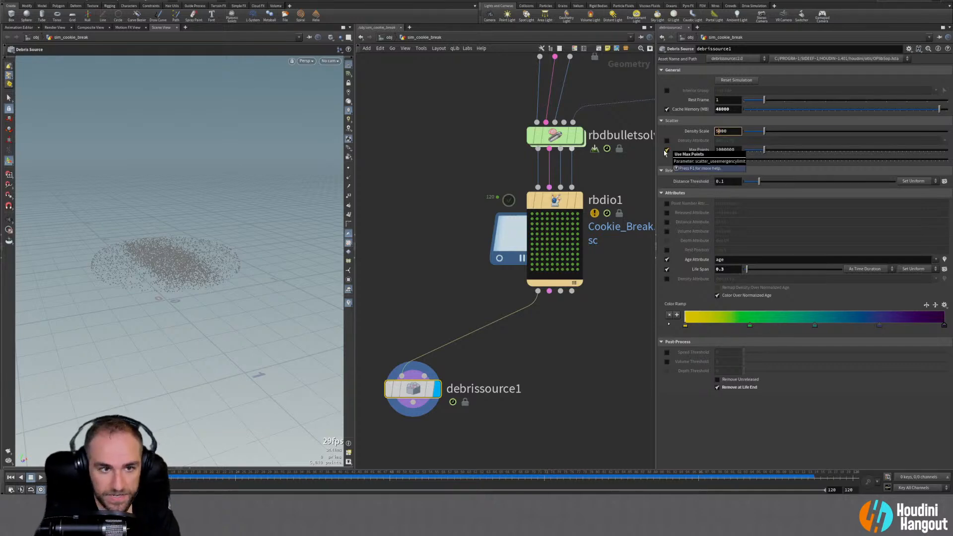
pyautogui.press('Return')
# Set debrissource1's Density Scale to 10000, inspect the scattered points, and turn Remove Unreleased back on
pyautogui.moveTo(719, 133); pyautogui.dragTo(703, 141)
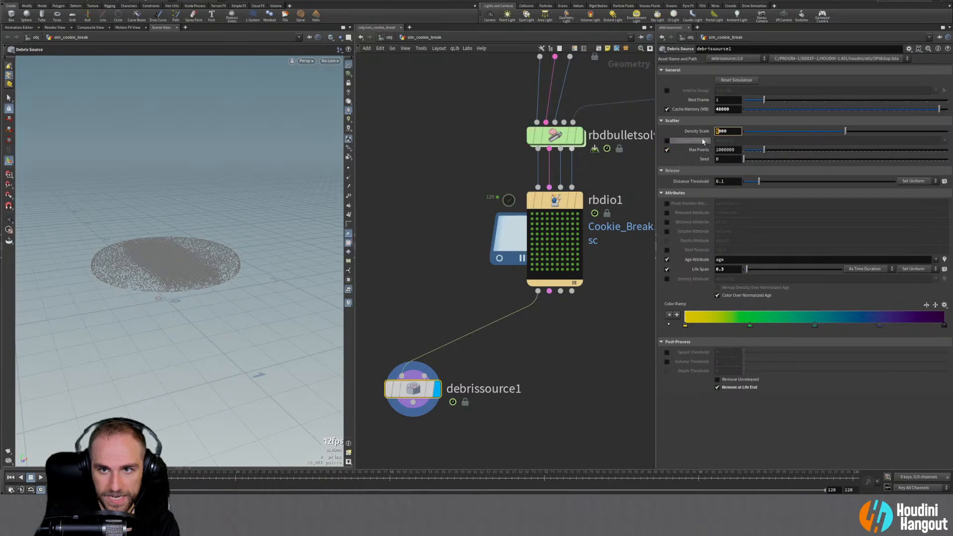
pyautogui.write('10')
pyautogui.press('Return')
pyautogui.keyDown('alt'); pyautogui.moveTo(183, 247); pyautogui.dragTo(194, 268); pyautogui.keyUp('alt')
pyautogui.keyDown('alt'); pyautogui.scroll(6, 168, 272); pyautogui.keyUp('alt')
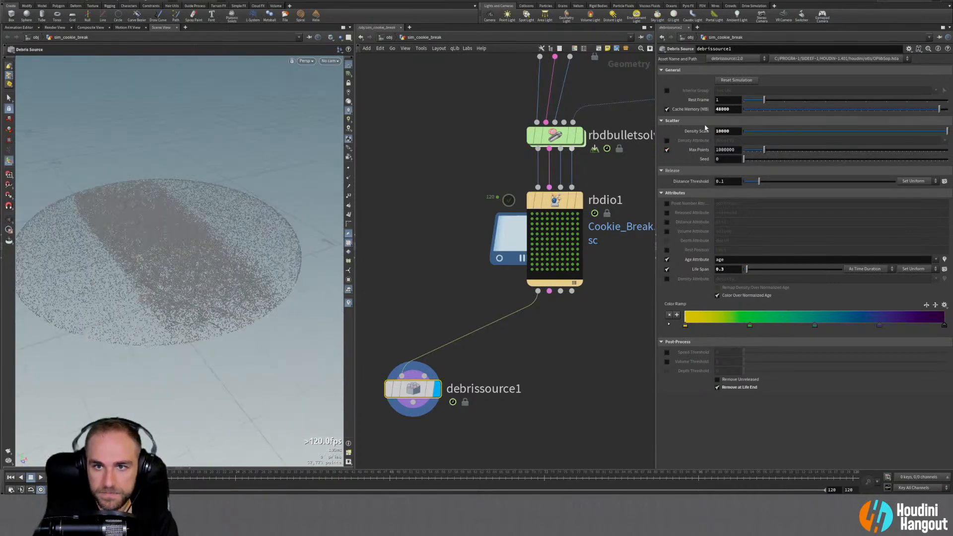
pyautogui.click(717, 379)
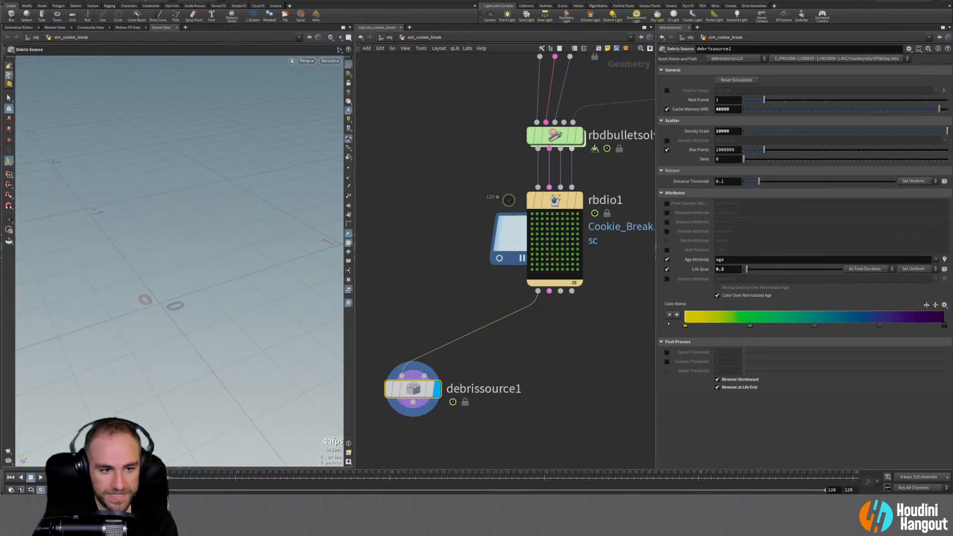
pyautogui.moveTo(166, 478)
pyautogui.mouseDown()
pyautogui.moveTo(447, 490)
pyautogui.moveTo(100, 484)
pyautogui.mouseUp()
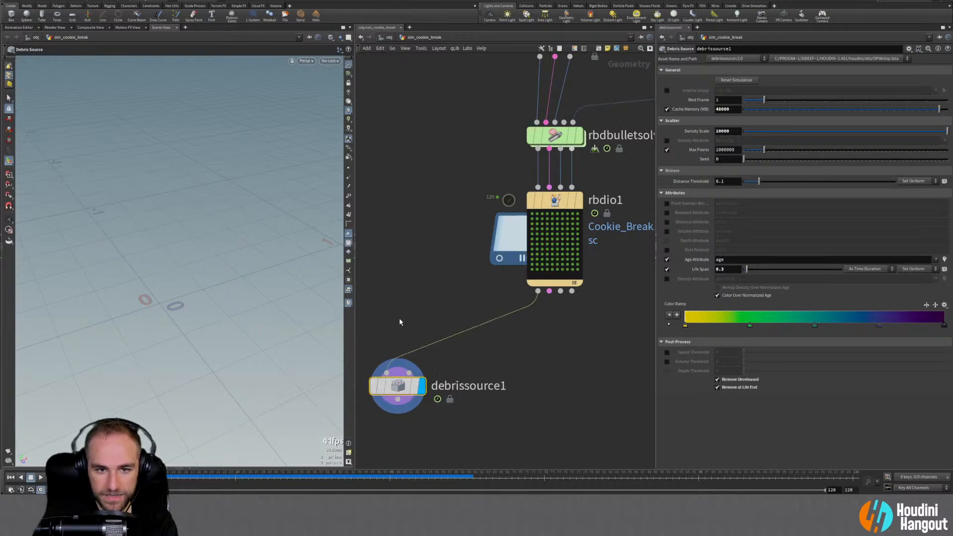
# Add a POP Network below debrissource1 with the debris points wired into its first input
pyautogui.scroll(-5, 412, 385)
pyautogui.press('Tab')
pyautogui.write('pop')
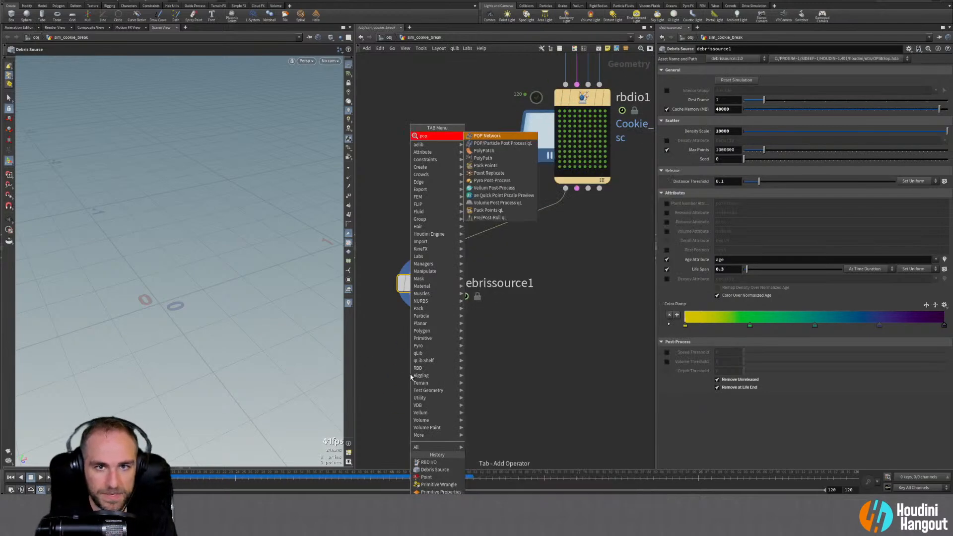
pyautogui.press('Return')
pyautogui.press('Return')
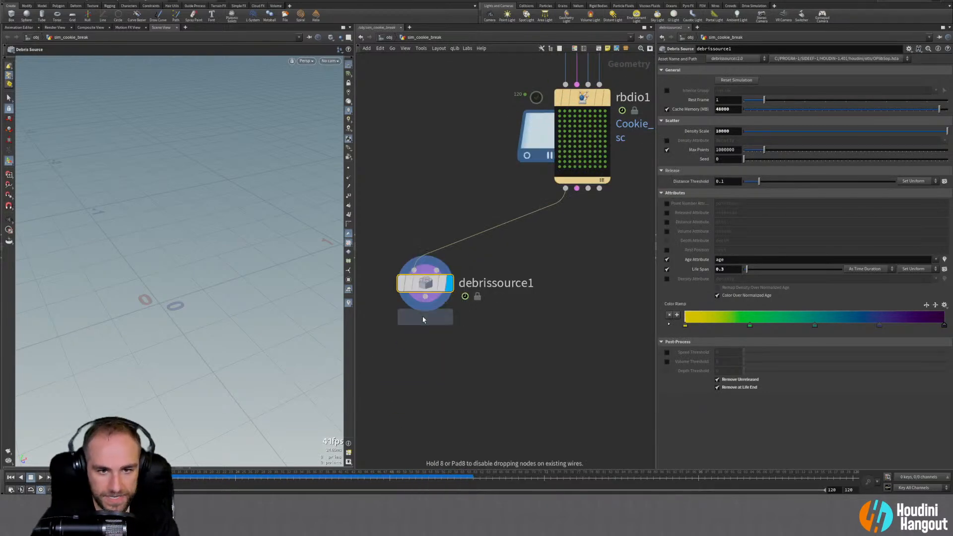
pyautogui.click(430, 337)
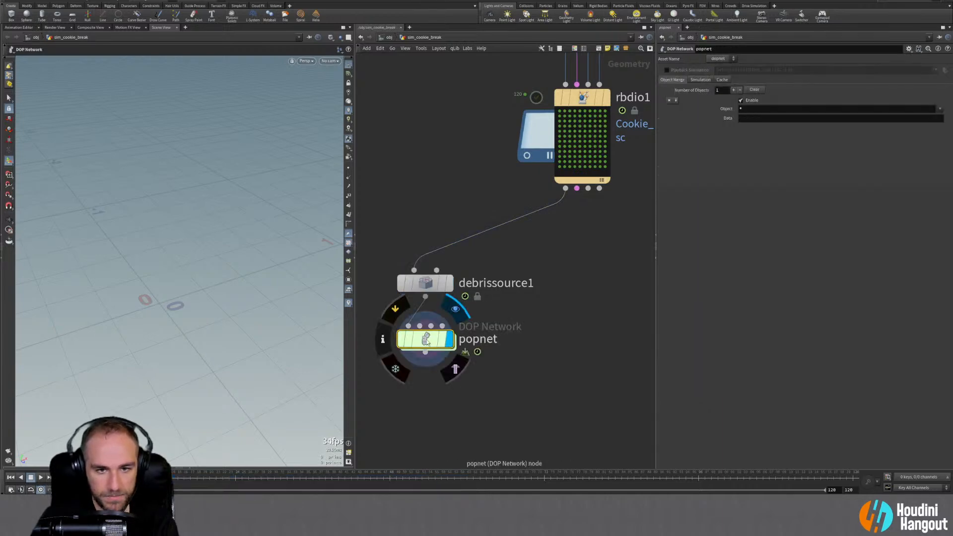
# Inside popnet, insert a Gravity Force between popsolver and output
pyautogui.doubleClick(434, 339)
pyautogui.press('Tab')
pyautogui.write('gravi')
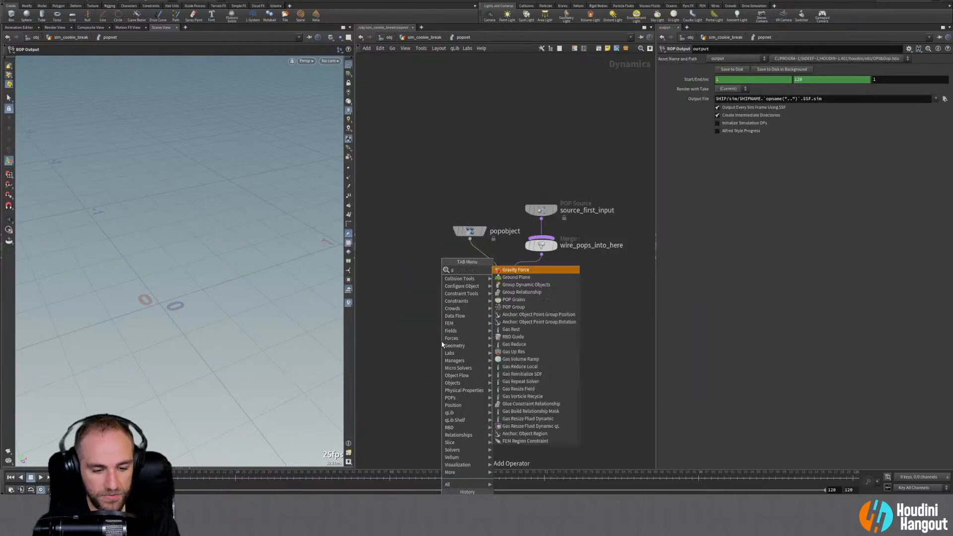
pyautogui.press('Return')
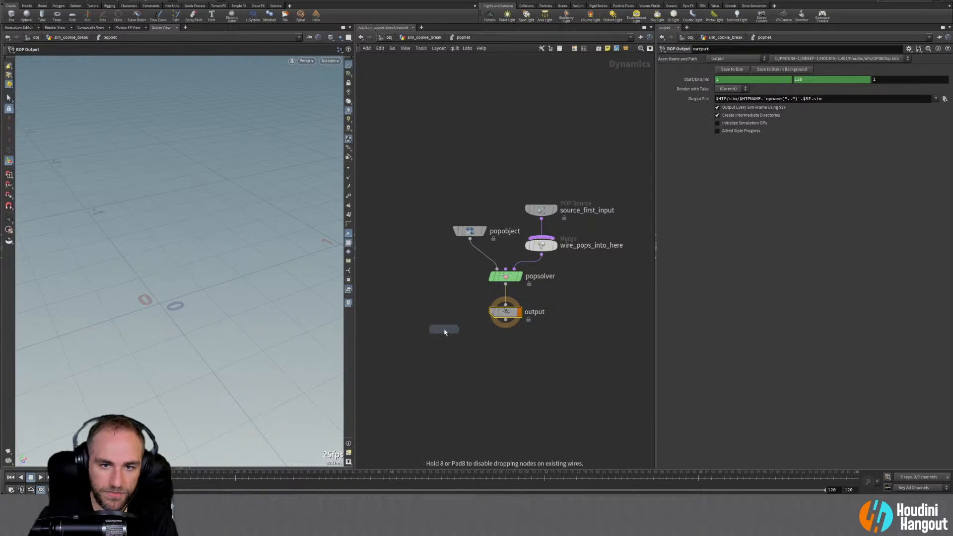
pyautogui.click(505, 301)
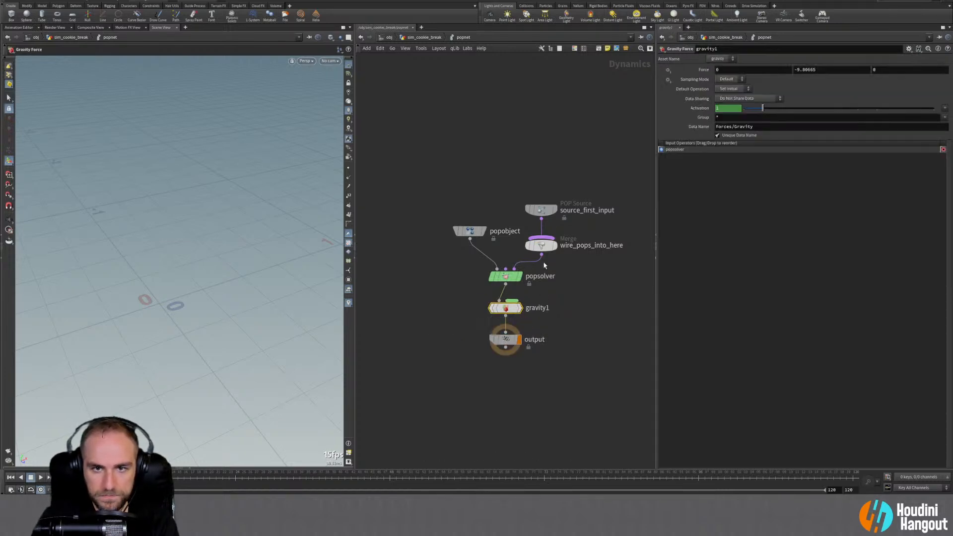
# Set the Emission Type of source_first_input to All Points and scrub the timeline to check the emission
pyautogui.click(548, 212)
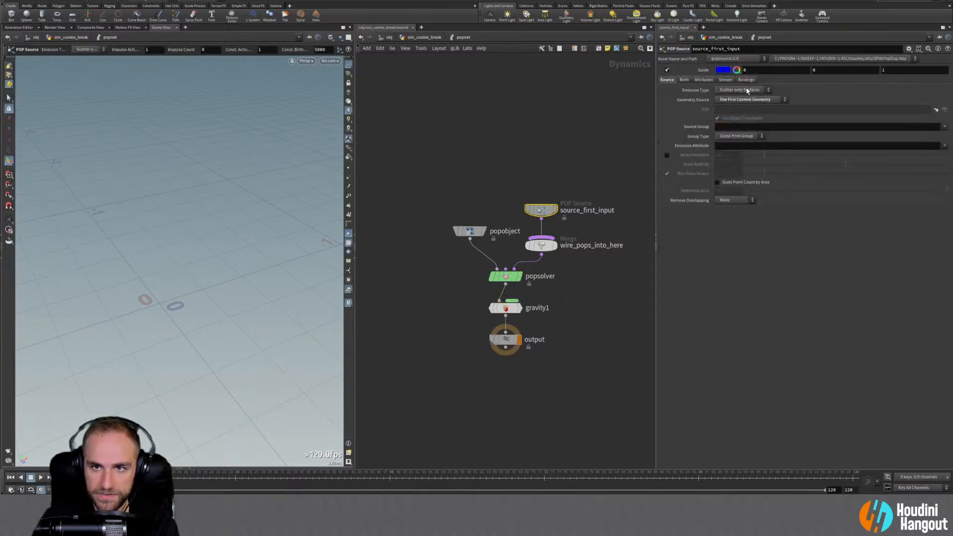
pyautogui.click(747, 90)
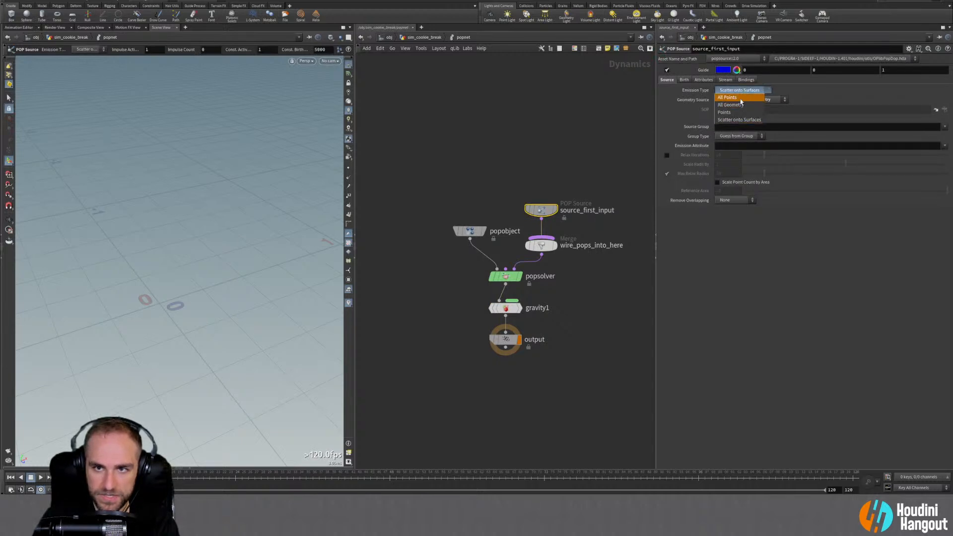
pyautogui.click(741, 100)
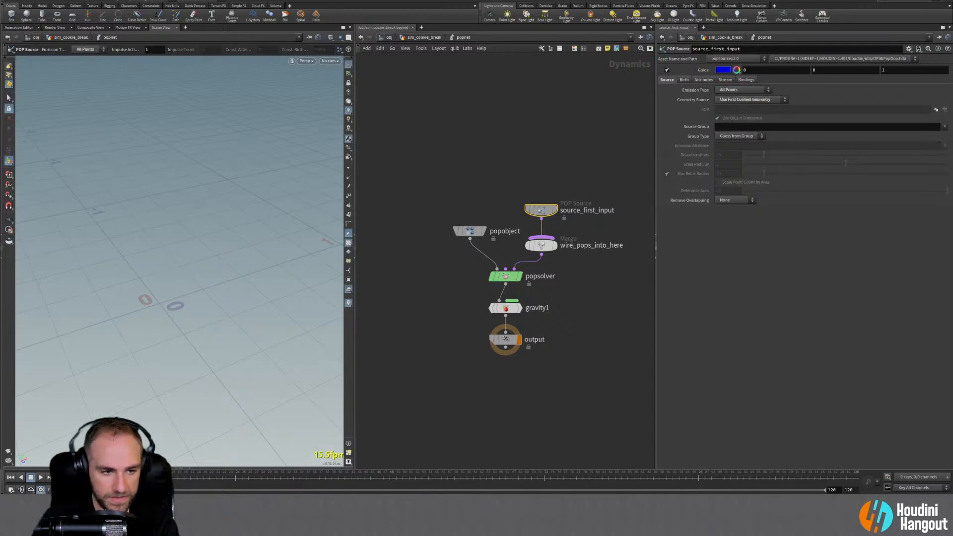
pyautogui.moveTo(95, 475); pyautogui.dragTo(174, 476)
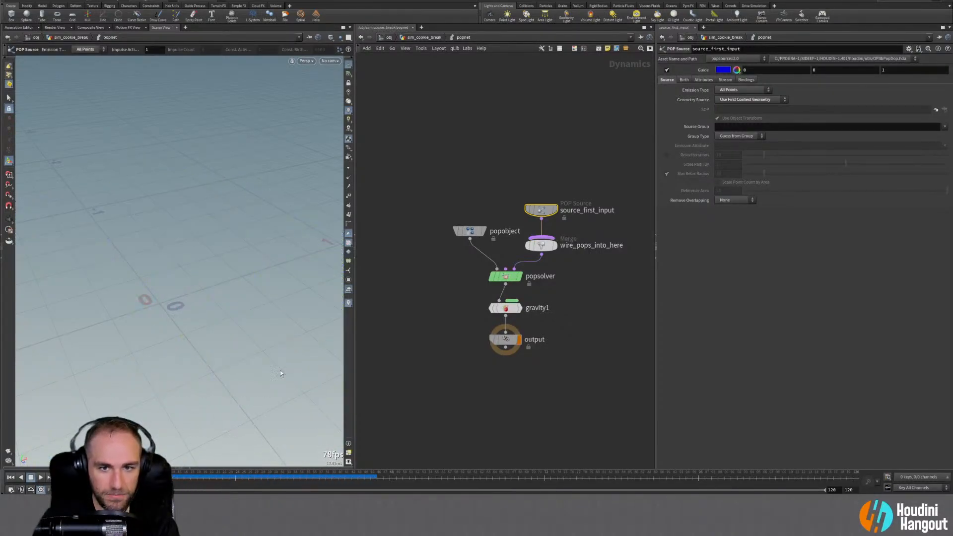
# Add a Ground Plane node beside popsolver in the POP network
pyautogui.press('Tab')
pyautogui.write('ground')
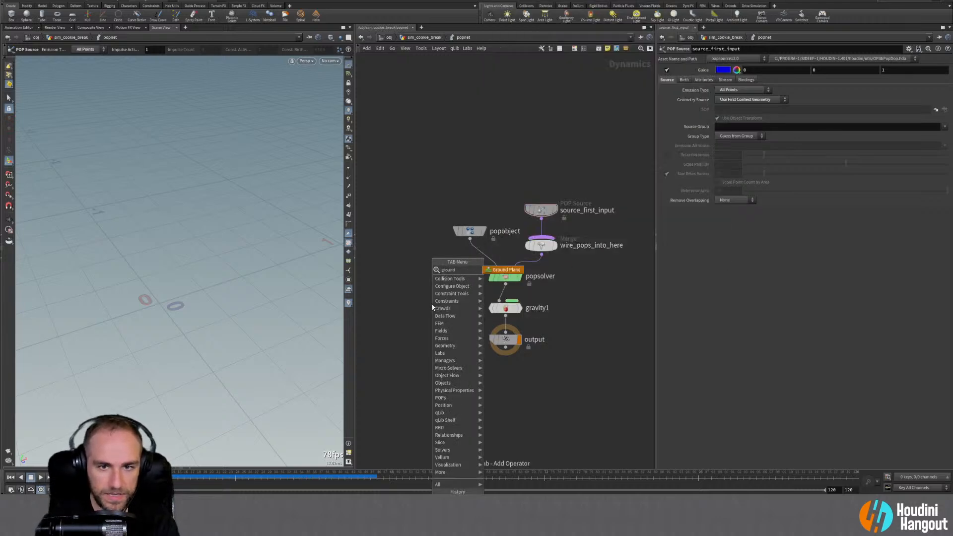
pyautogui.press('Return')
pyautogui.click(424, 292)
# Add a Merge that combines groundplane1 and gravity1, feed it into output, and tidy the node layout
pyautogui.press('Tab')
pyautogui.write('merge')
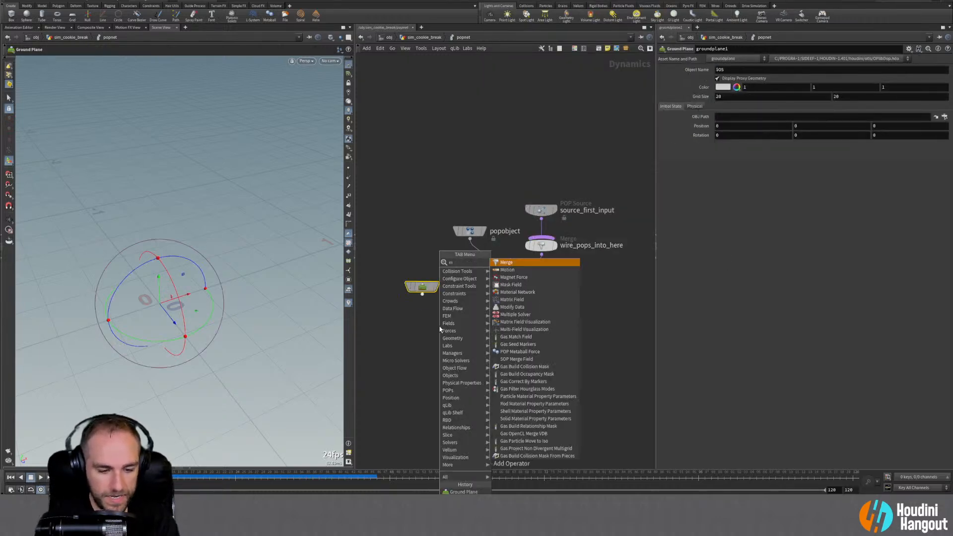
pyautogui.press('Return')
pyautogui.click(449, 329)
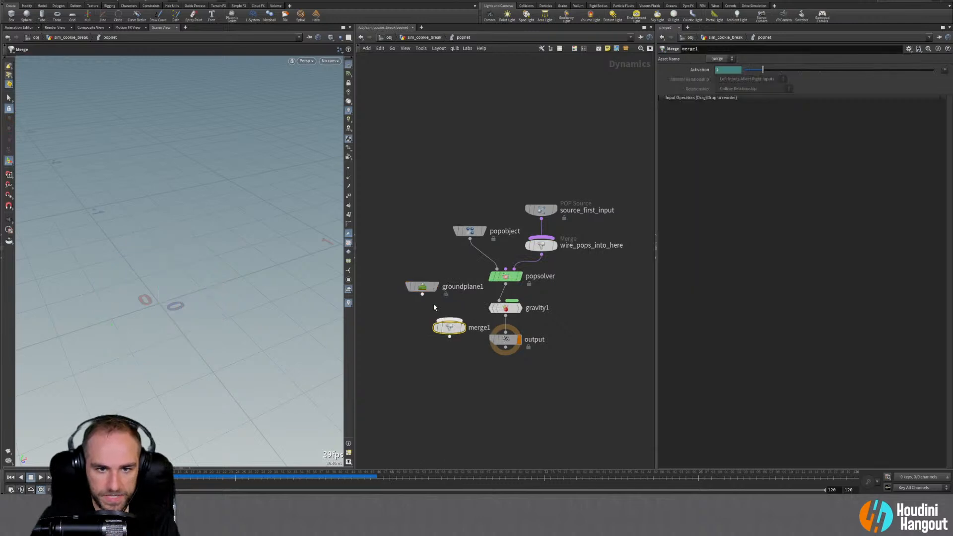
pyautogui.click(506, 316)
pyautogui.click(451, 320)
pyautogui.click(449, 336)
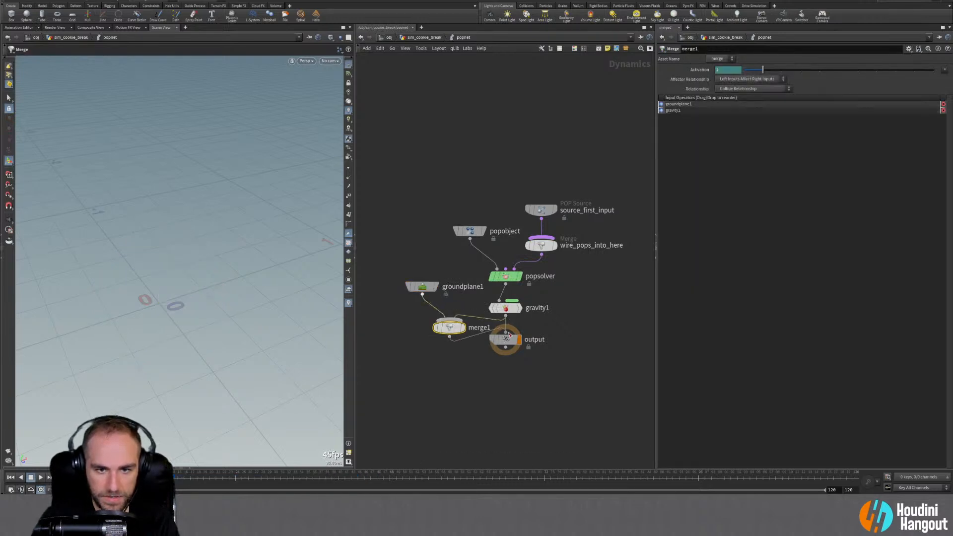
pyautogui.click(505, 332)
pyautogui.moveTo(505, 341); pyautogui.dragTo(499, 384)
pyautogui.press('l')
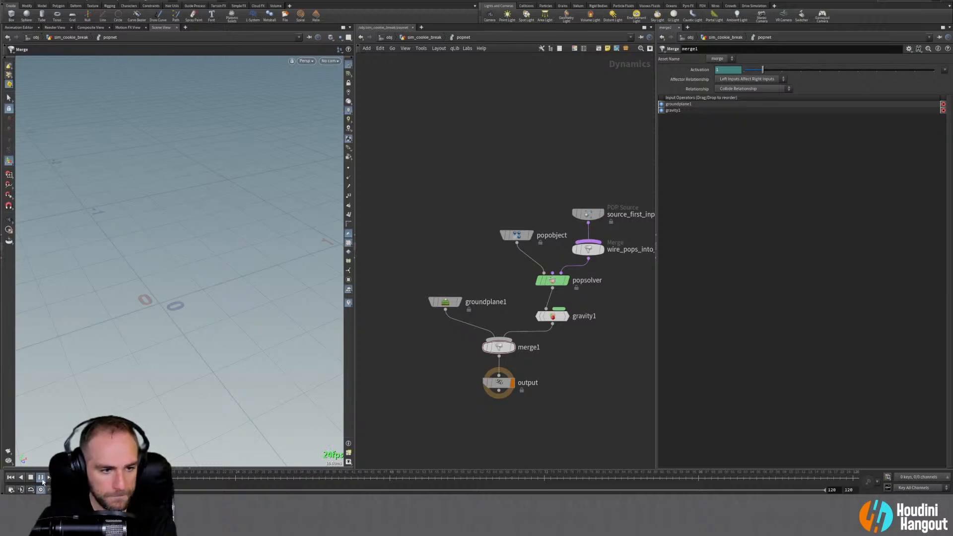
# Play the particle simulation from the start and scrub to frame 17 to review the debris
pyautogui.click(40, 477)
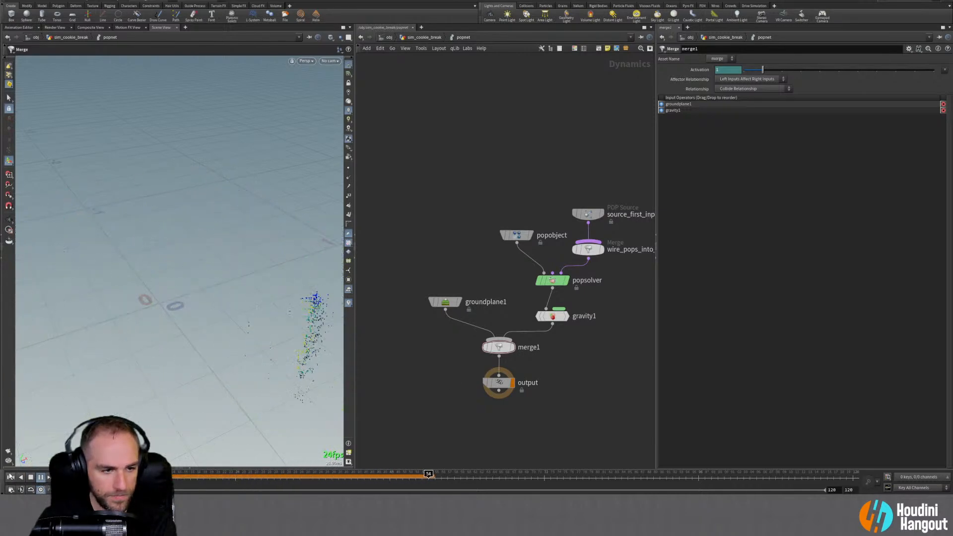
pyautogui.click(10, 477)
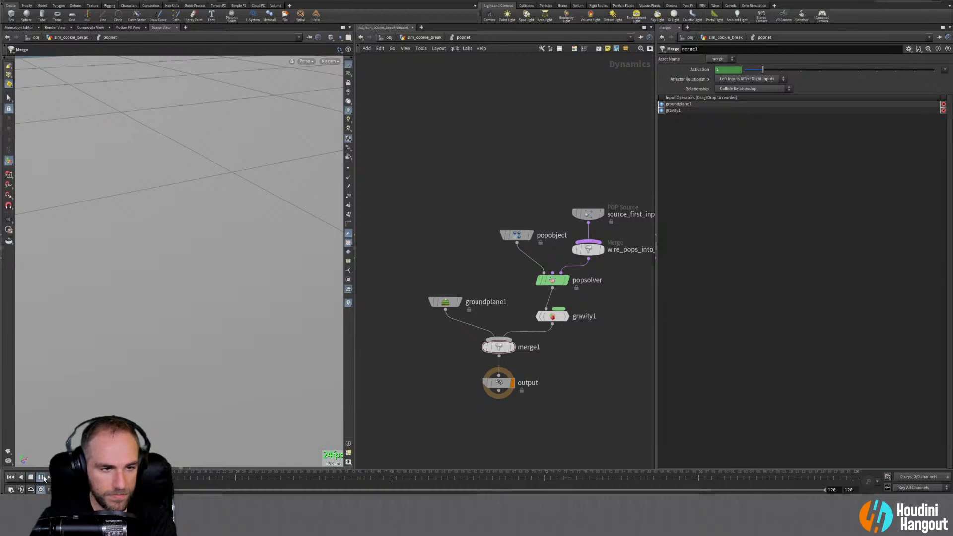
pyautogui.click(42, 477)
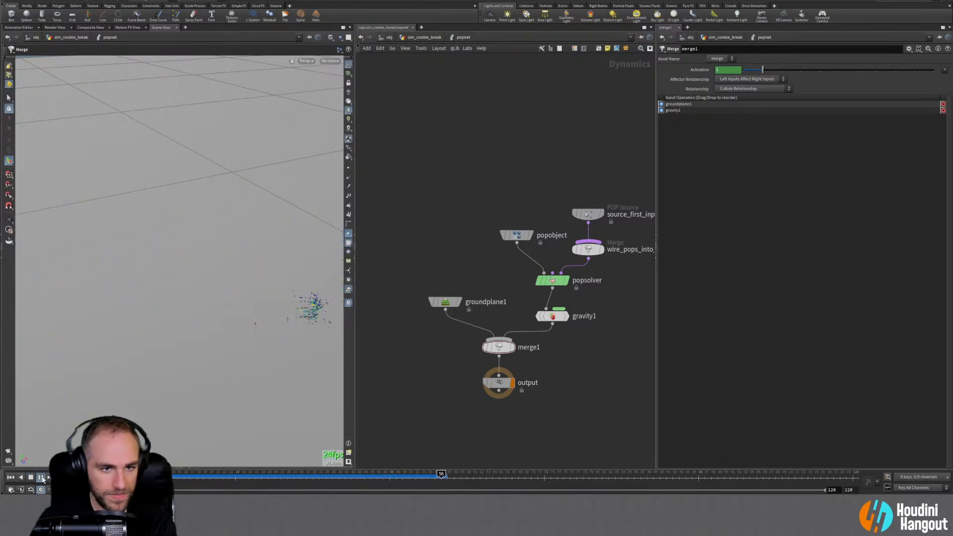
pyautogui.click(173, 473)
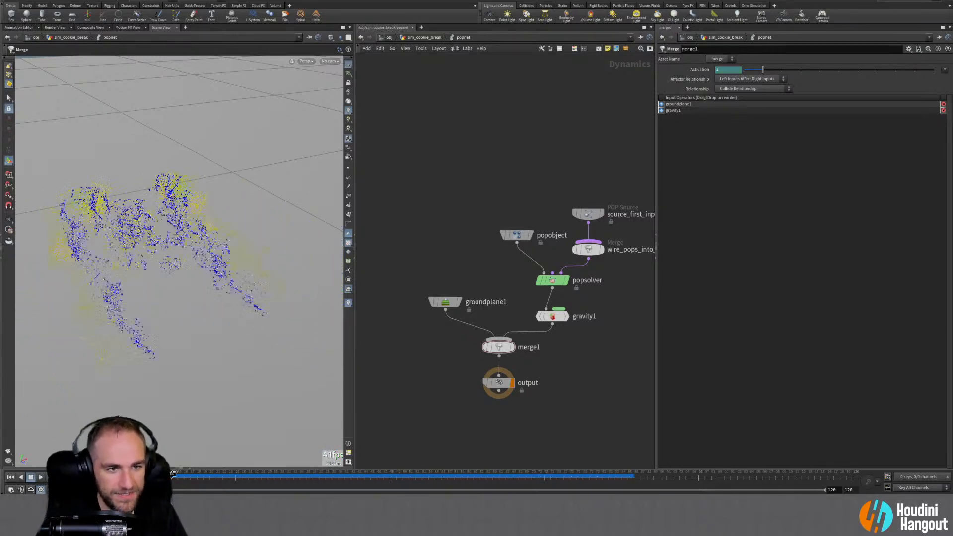
pyautogui.moveTo(173, 474)
pyautogui.mouseDown()
pyautogui.moveTo(329, 474)
pyautogui.moveTo(149, 474)
pyautogui.moveTo(190, 475)
pyautogui.mouseUp()
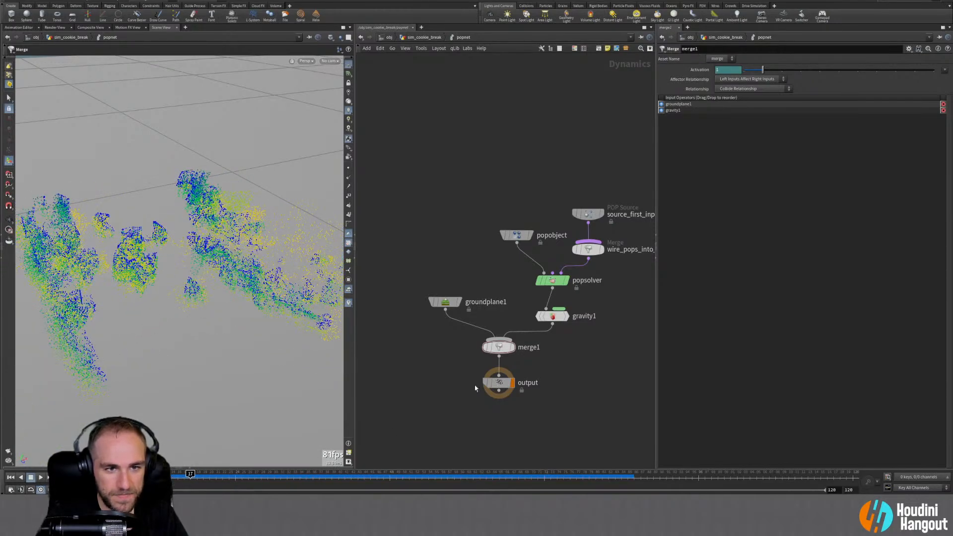
# Set the Initial Velocity of source_first_input to Add to inherited velocity in its attribute settings
pyautogui.click(588, 214)
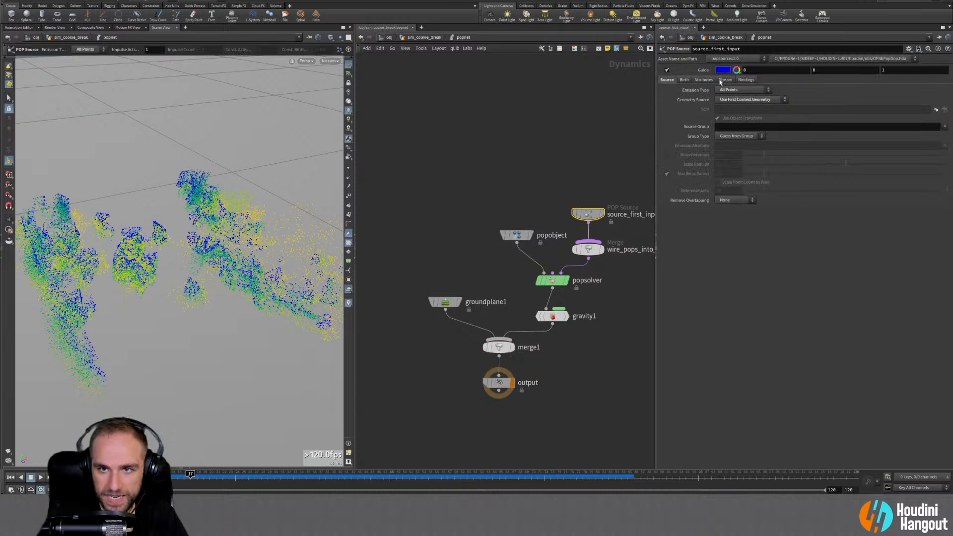
pyautogui.click(699, 81)
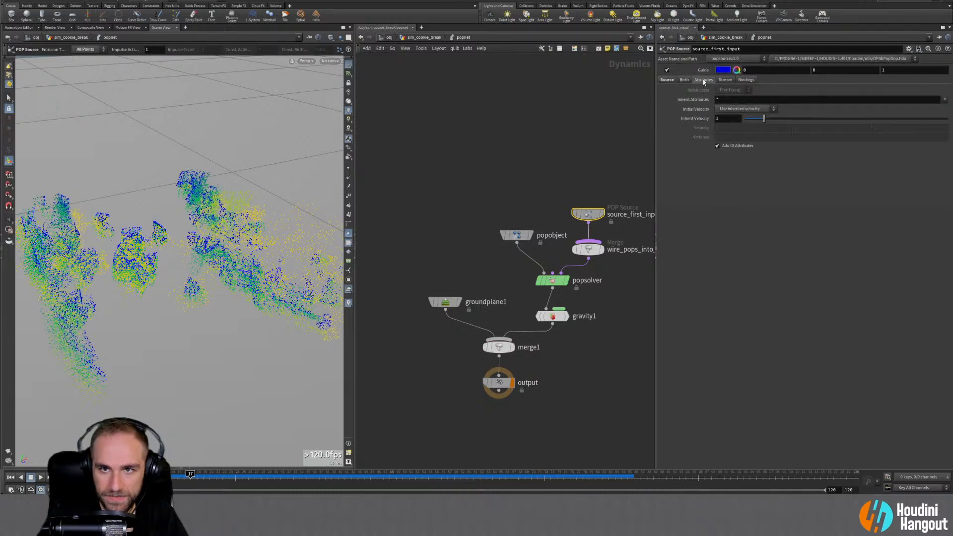
pyautogui.click(736, 109)
pyautogui.click(750, 128)
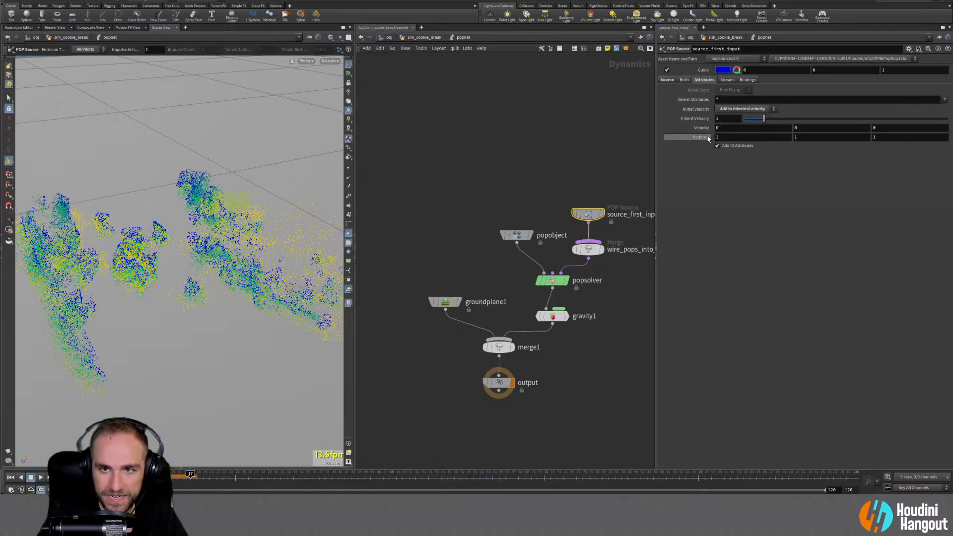
# Set the velocity Variance of source_first_input to 0.3 on all axes and scrub from the start to frame 25
pyautogui.moveTo(709, 139)
pyautogui.mouseDown(button='middle')
pyautogui.moveTo(681, 136)
pyautogui.moveTo(704, 138)
pyautogui.mouseUp(button='middle')
pyautogui.click(11, 477)
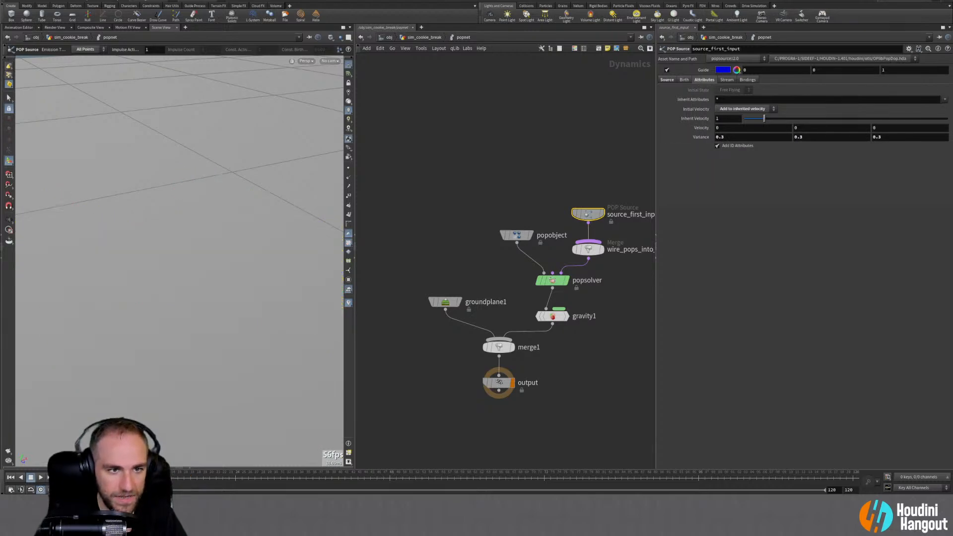
pyautogui.moveTo(92, 479); pyautogui.dragTo(242, 482)
# Set the physical Bounce of popobject to 0.25
pyautogui.click(444, 301)
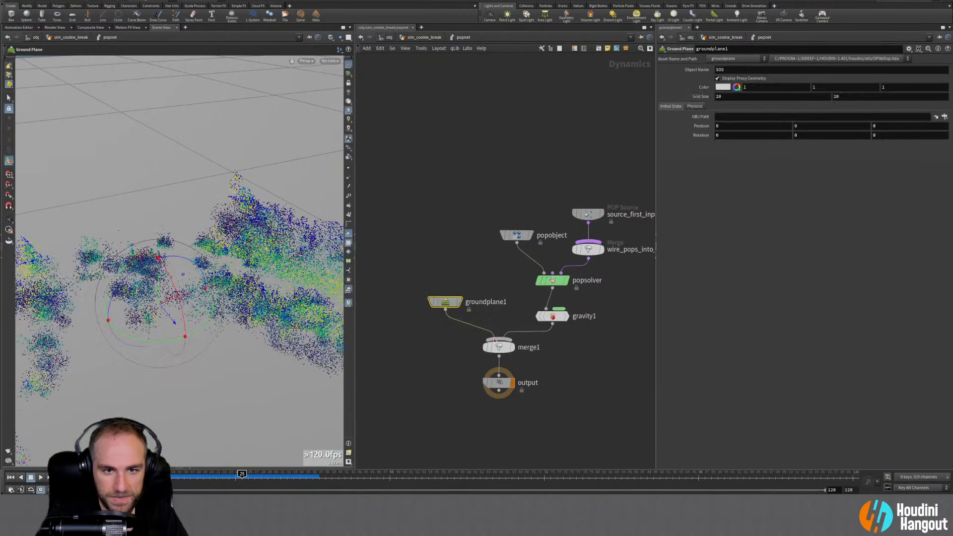
pyautogui.moveTo(536, 242); pyautogui.dragTo(538, 245)
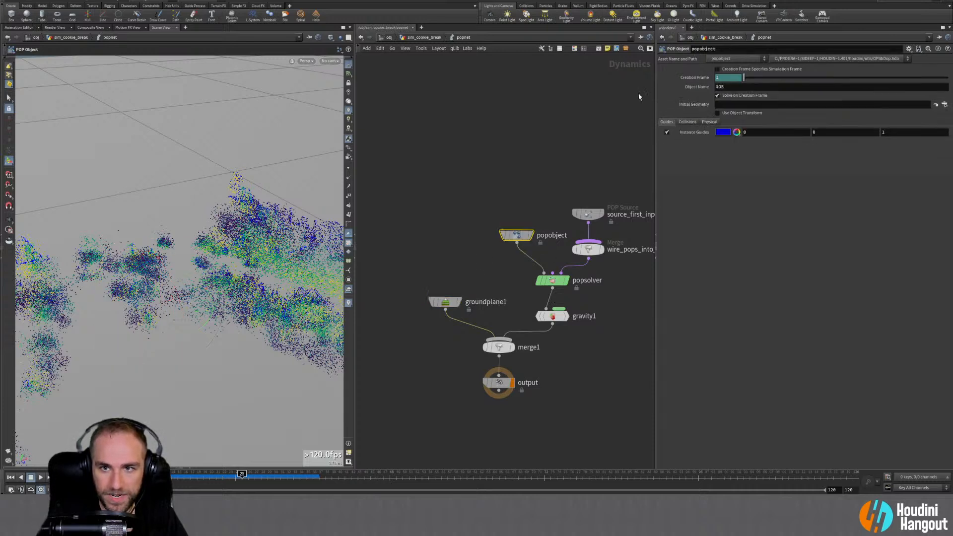
pyautogui.click(709, 122)
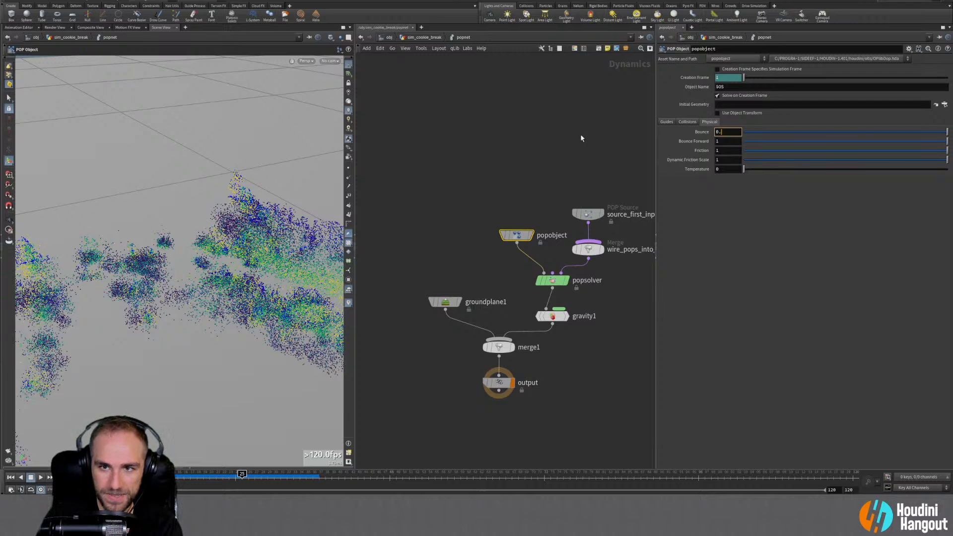
pyautogui.press('Return')
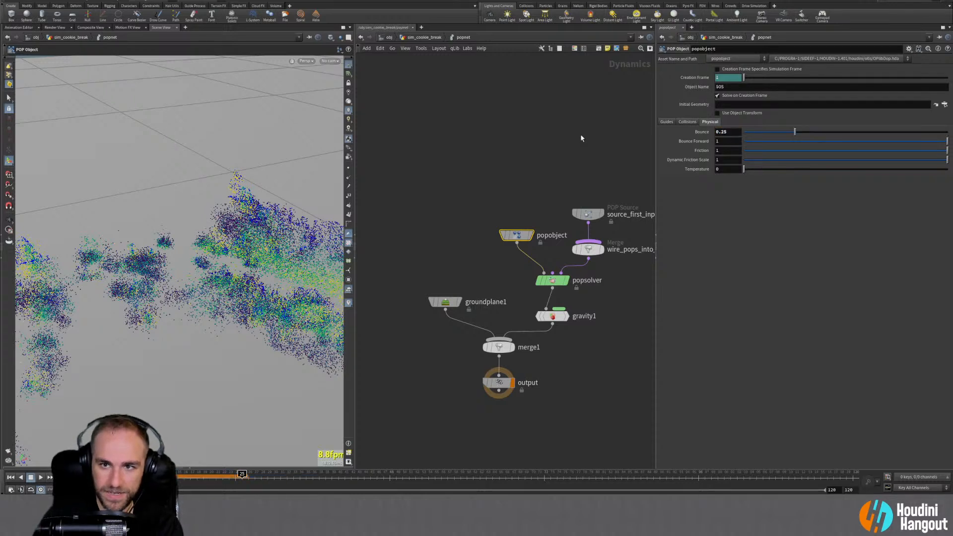
# Compare the physical and collision settings of popobject with the physical settings of groundplane1
pyautogui.click(446, 304)
pyautogui.click(516, 235)
pyautogui.click(667, 122)
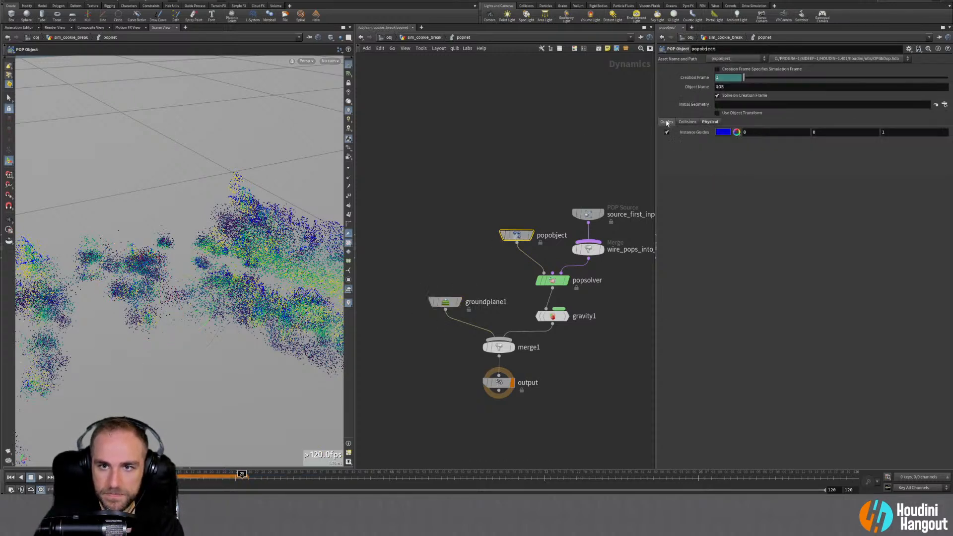
pyautogui.click(686, 122)
pyautogui.click(445, 302)
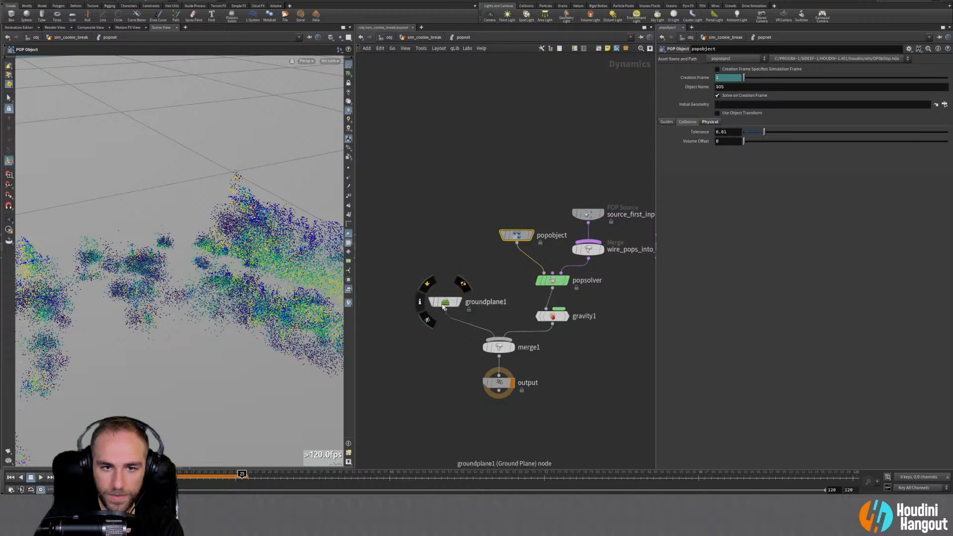
pyautogui.click(695, 107)
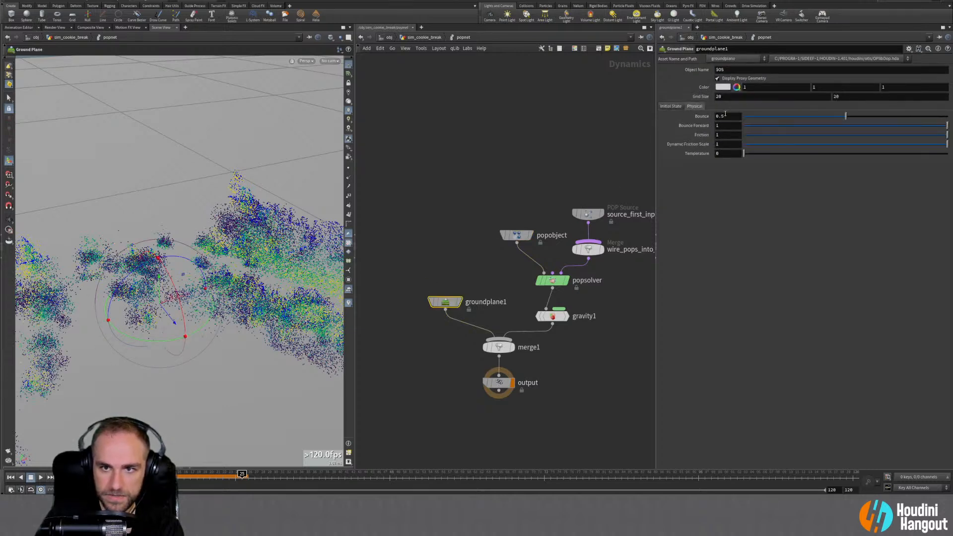
pyautogui.click(516, 235)
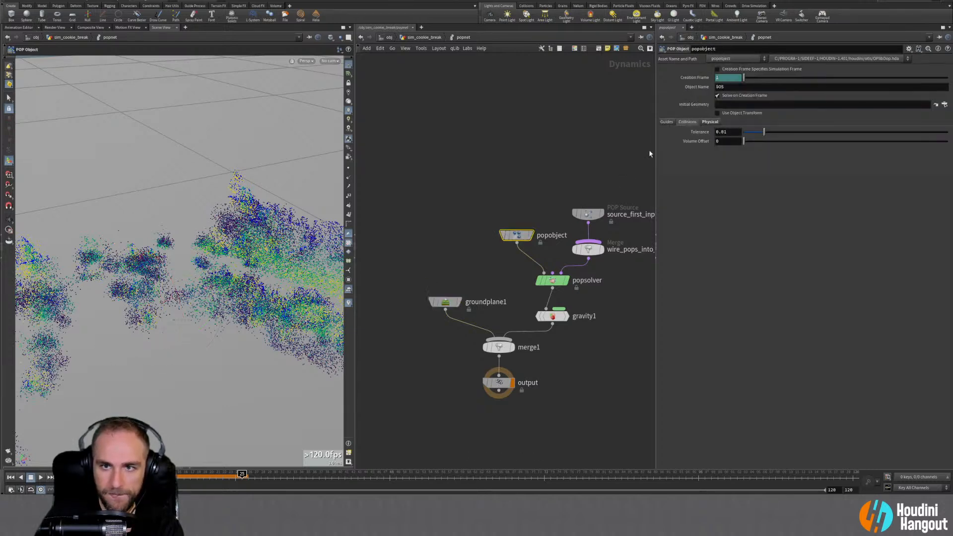
pyautogui.click(709, 121)
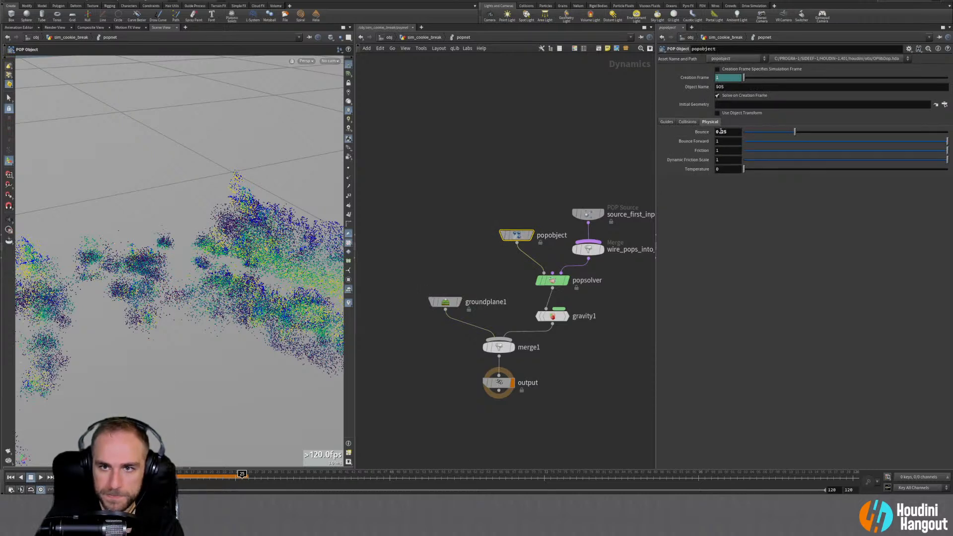
pyautogui.click(448, 305)
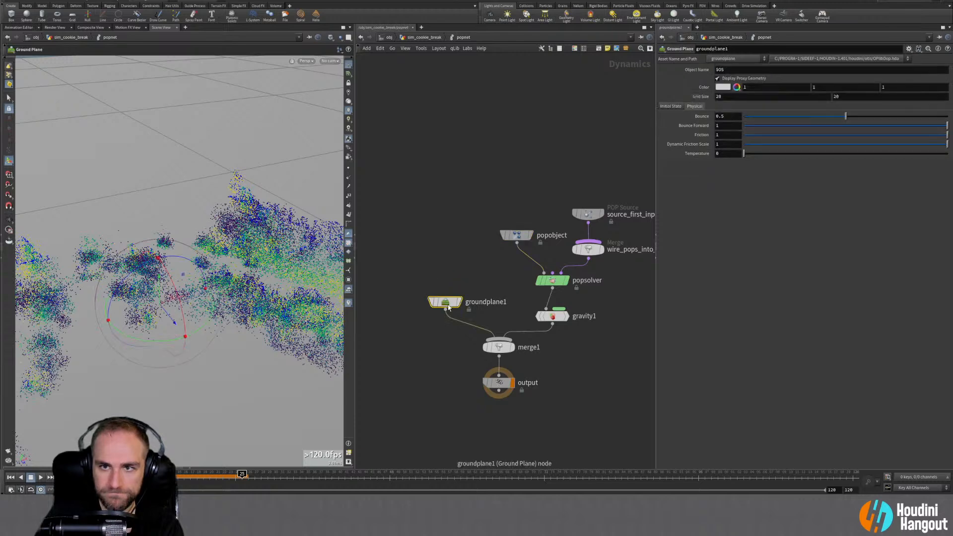
pyautogui.click(517, 237)
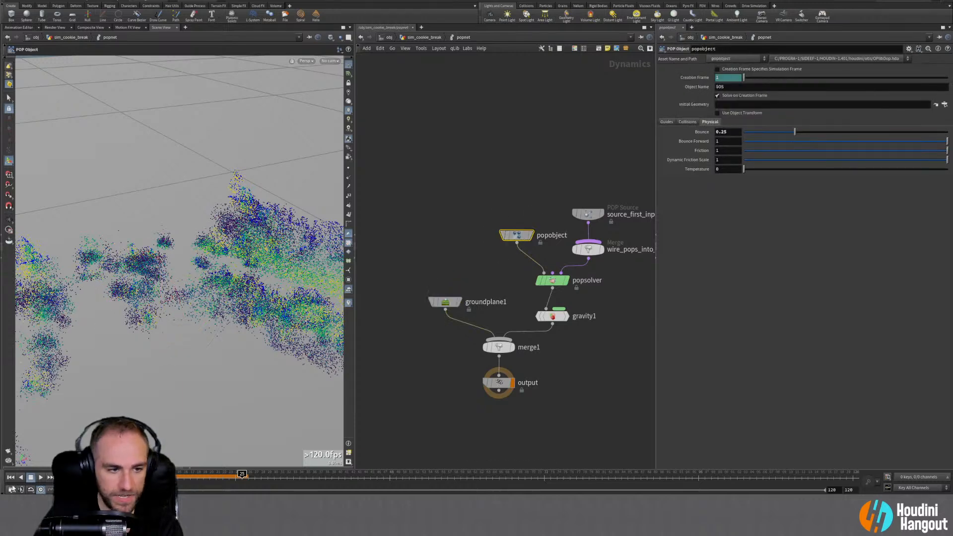
# Play the particle simulation from the start to check the bounce, and return to the first frame
pyautogui.click(10, 477)
pyautogui.click(42, 477)
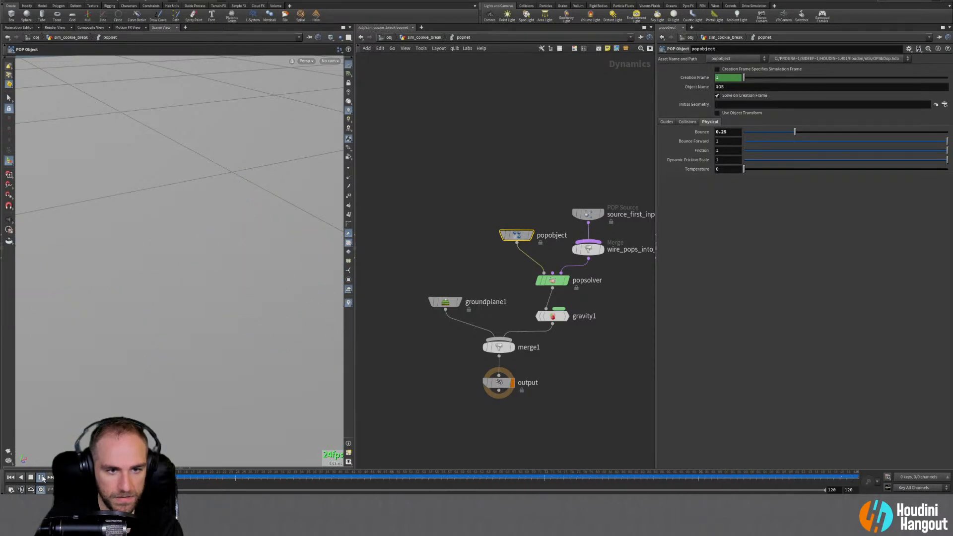
pyautogui.click(10, 479)
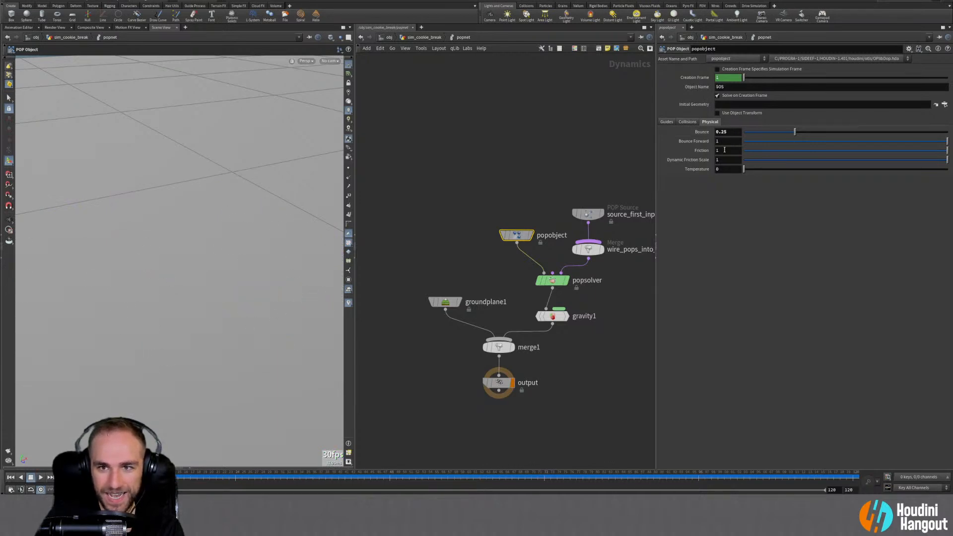
# Set the Friction of popobject to 0.5 and the Friction of groundplane1 to 0.75
pyautogui.write('0.5')
pyautogui.press('Return')
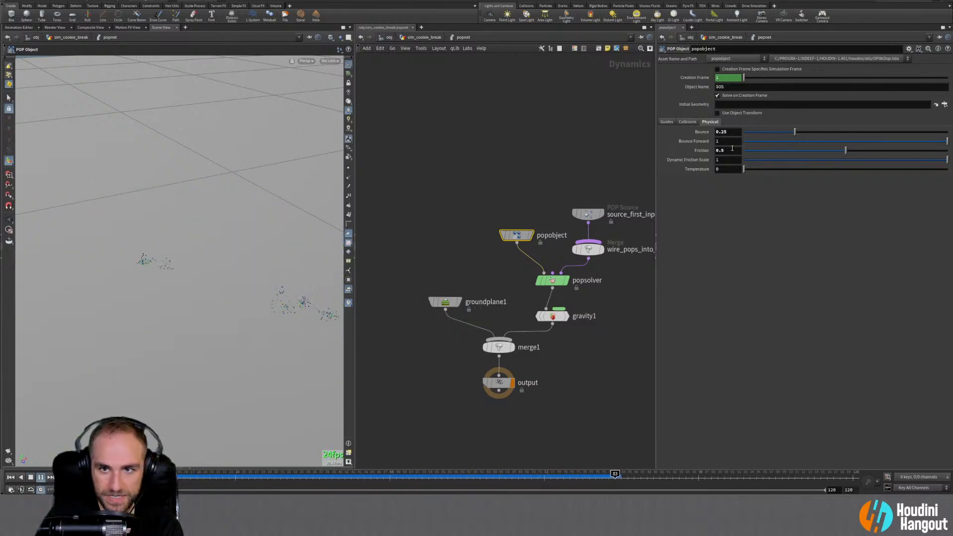
pyautogui.click(445, 301)
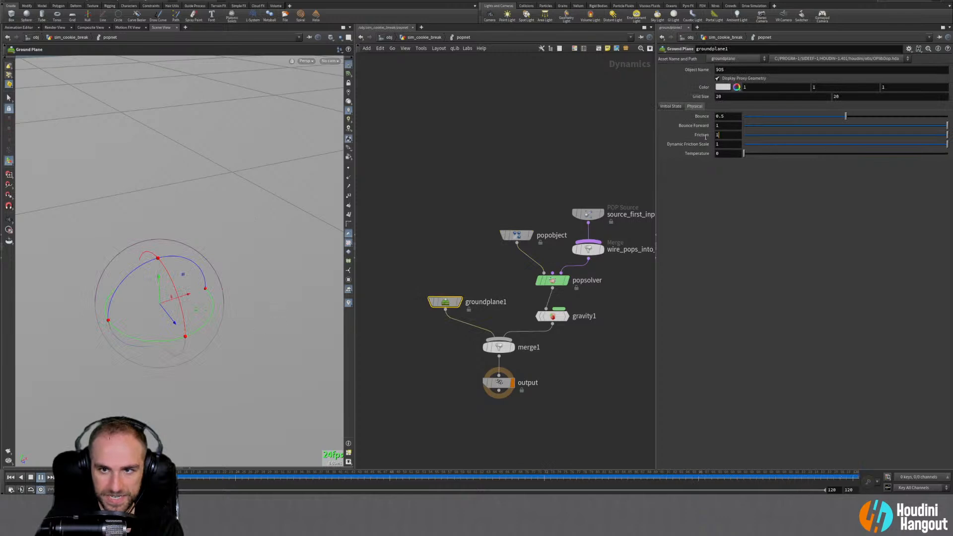
pyautogui.write('0.75')
pyautogui.press('Return')
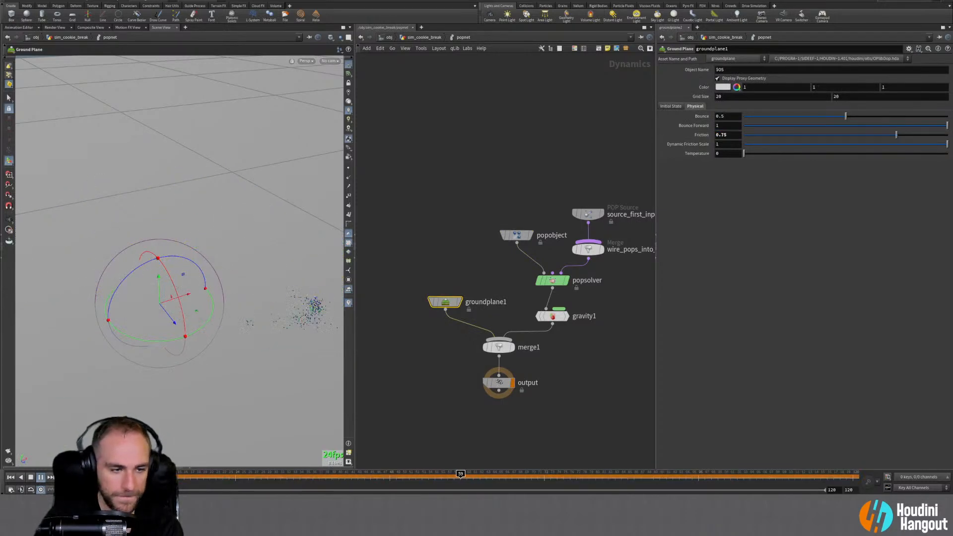
# Replay the simulation from the first frame to check how the friction affects the debris, and rewind
pyautogui.click(10, 477)
pyautogui.click(41, 478)
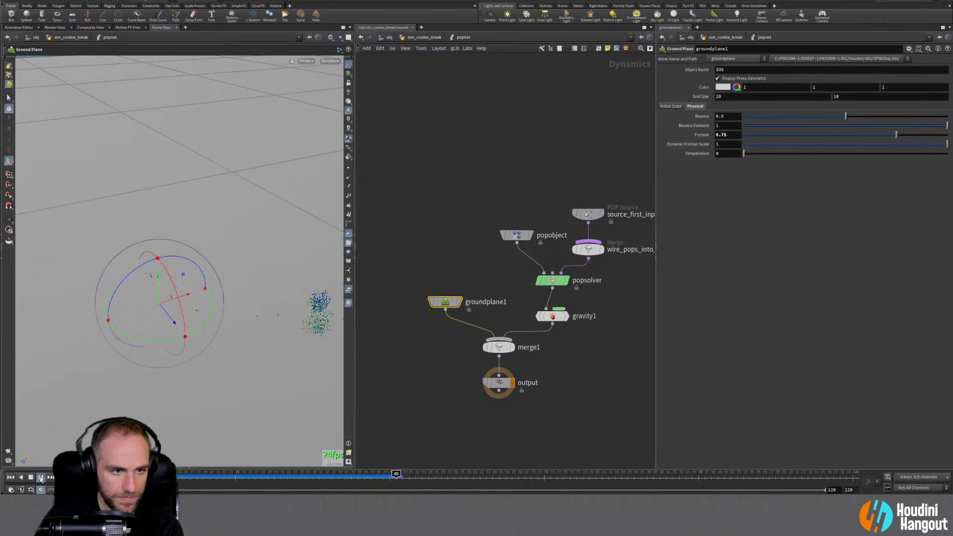
pyautogui.click(11, 478)
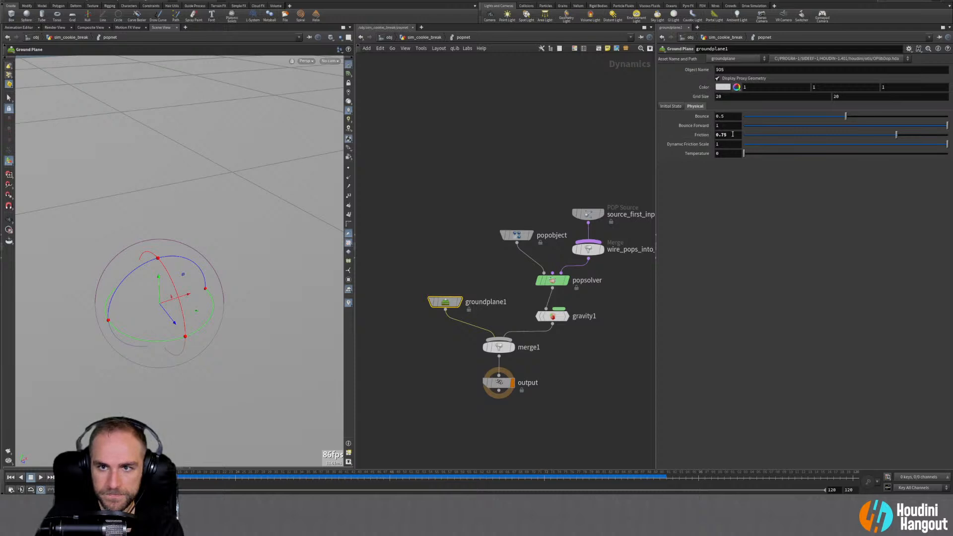
# Set the Friction of both popobject and groundplane1 to 0.25
pyautogui.click(517, 235)
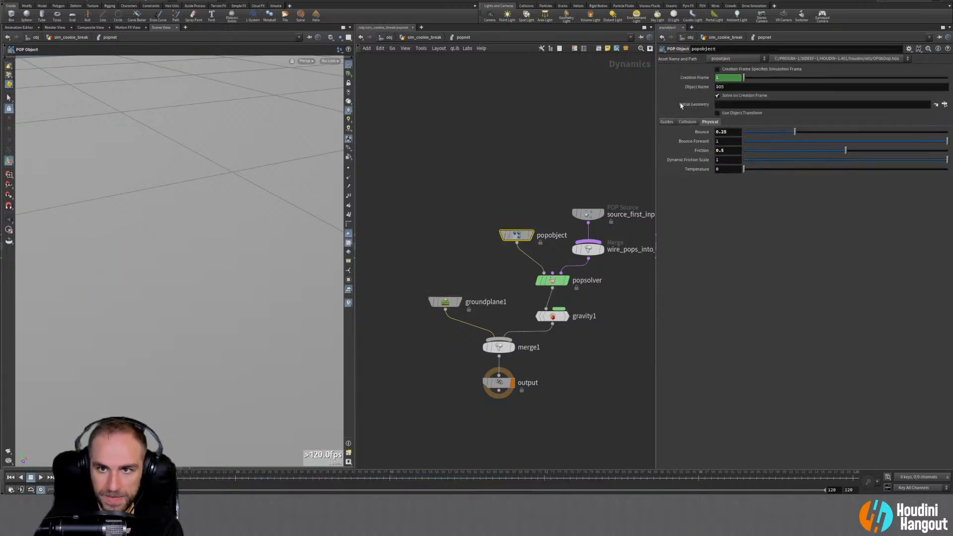
pyautogui.click(41, 478)
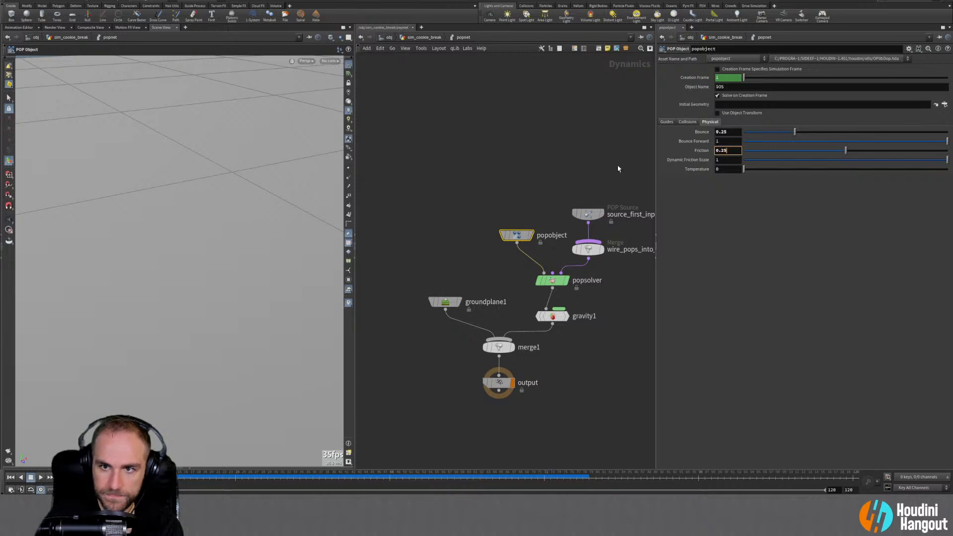
pyautogui.press('Return')
pyautogui.click(446, 302)
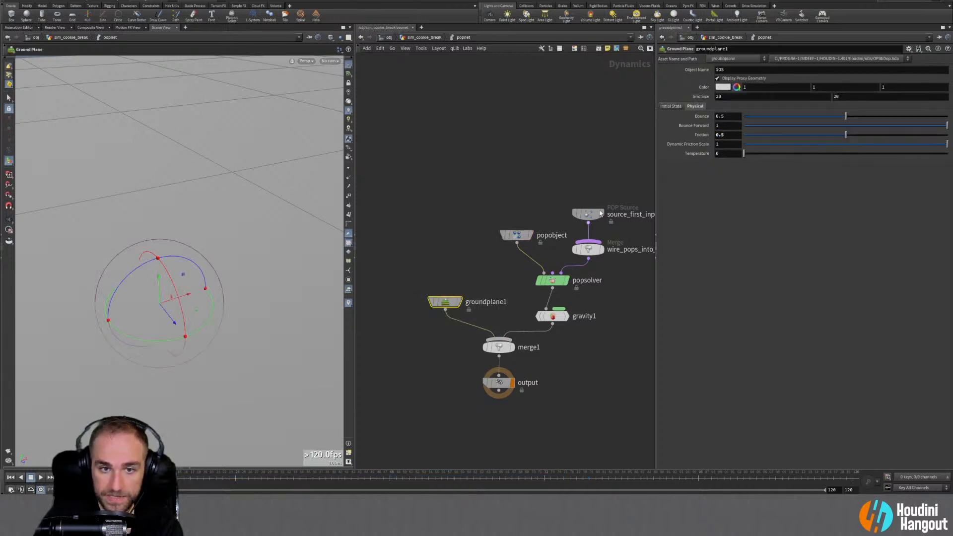
pyautogui.doubleClick(726, 135)
pyautogui.write('0.25')
pyautogui.press('Return')
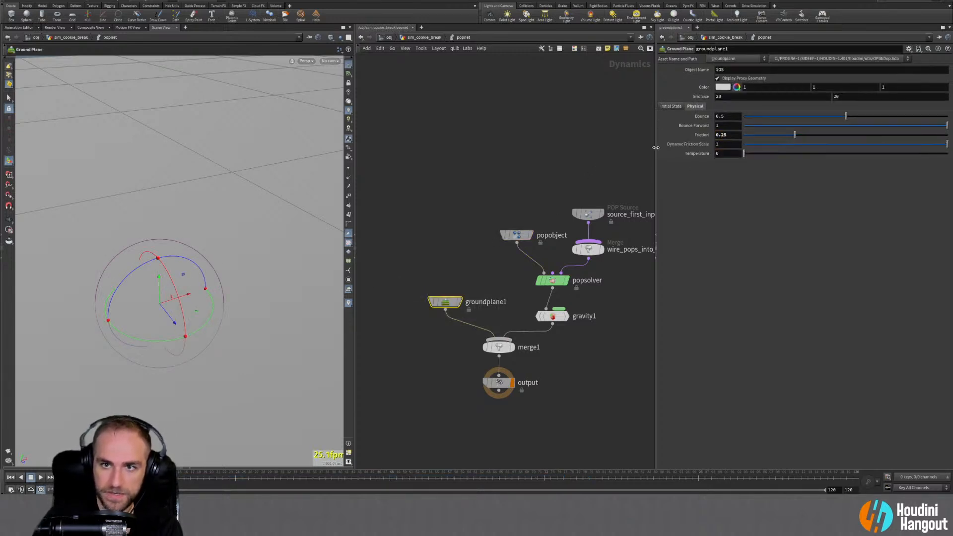
# Set the Bounce of groundplane1 to 0.25 and play the simulation to check the result
pyautogui.click(517, 235)
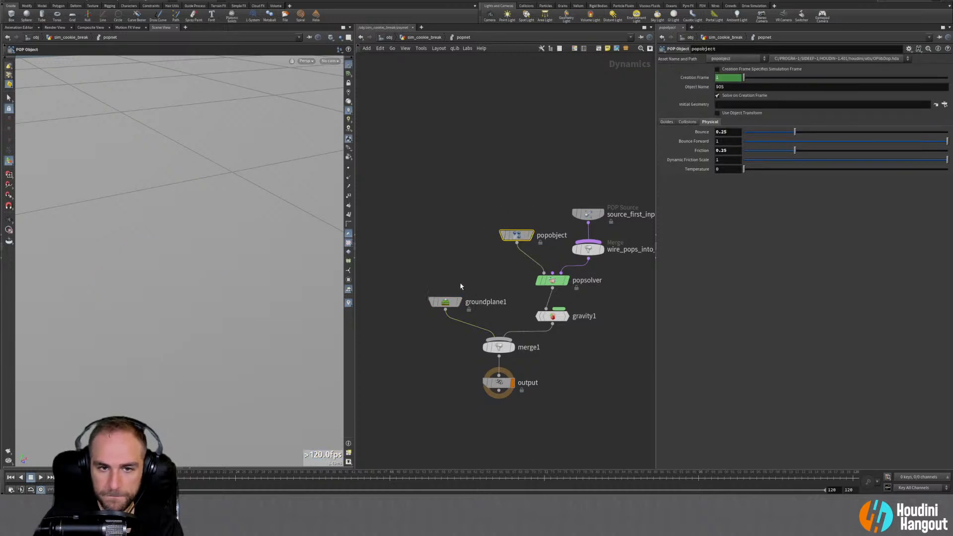
pyautogui.click(445, 301)
pyautogui.write('0.25')
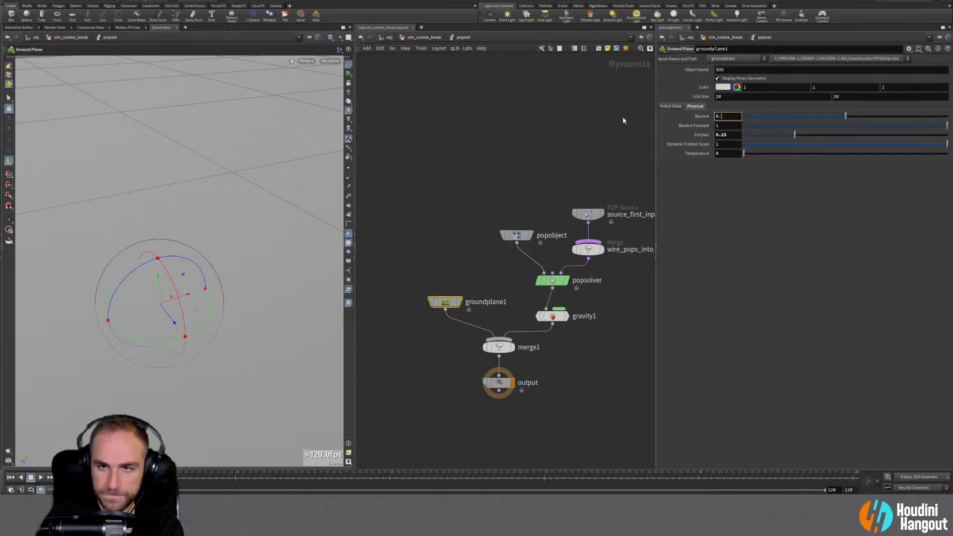
pyautogui.press('Return')
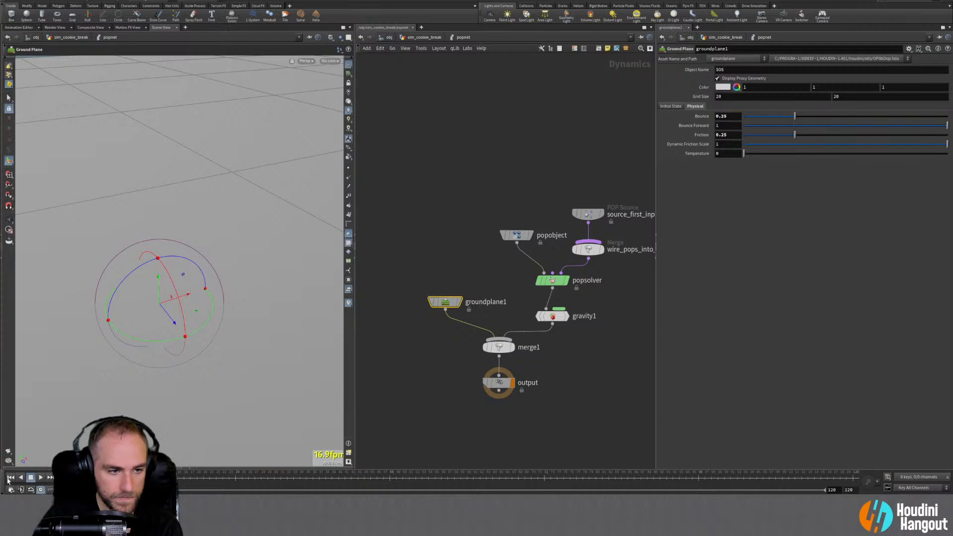
pyautogui.click(46, 478)
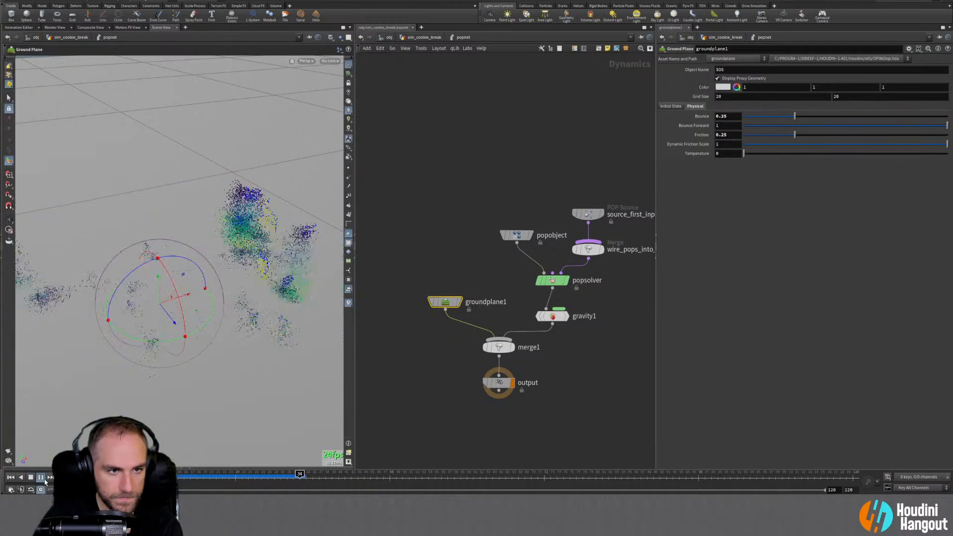
pyautogui.click(30, 477)
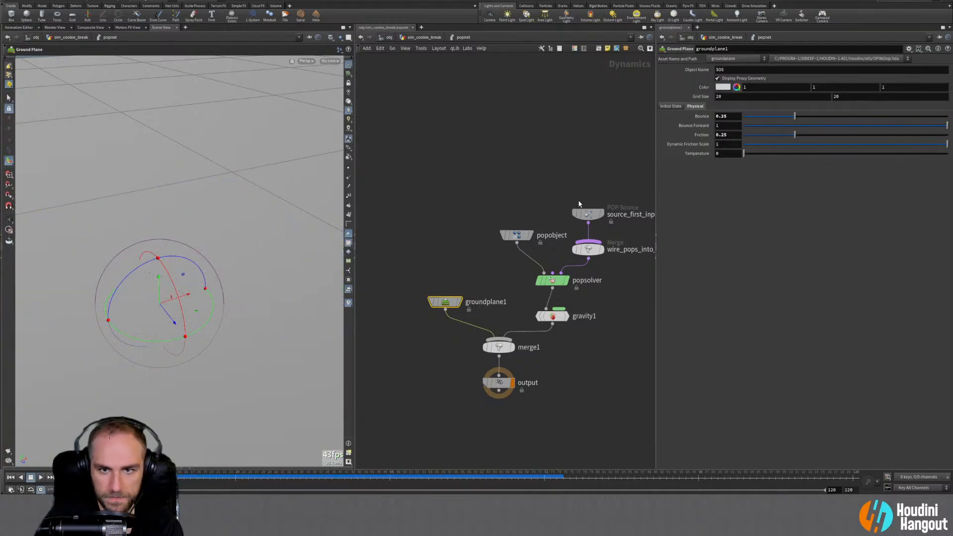
# Inspect the birth settings of source_first_input, review the simulation playback from a wider view, and return to the sim_cookie_break network
pyautogui.click(598, 215)
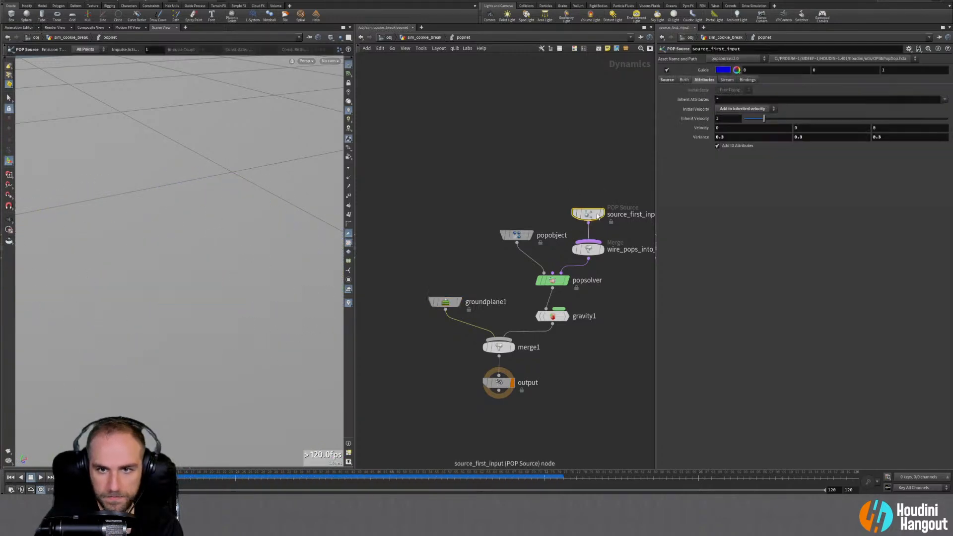
pyautogui.click(684, 80)
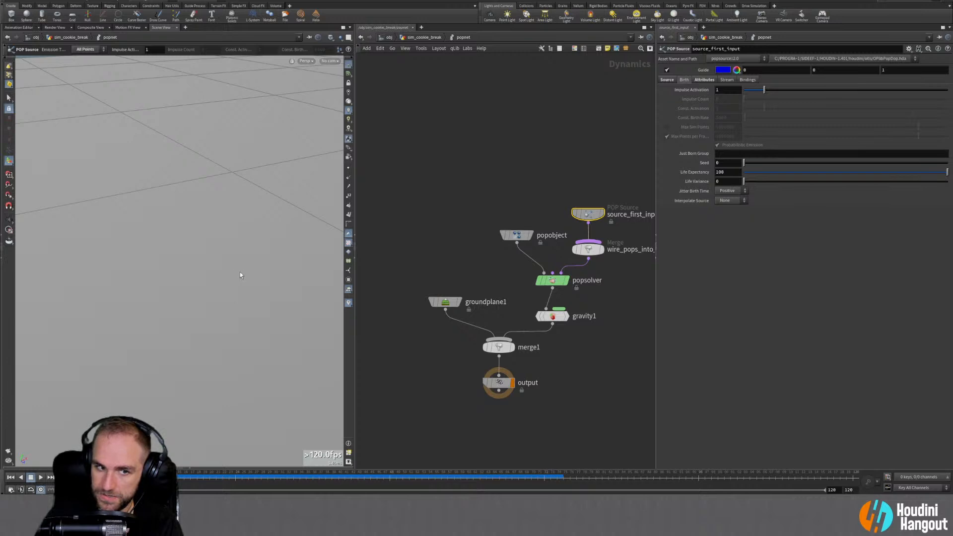
pyautogui.keyDown('alt'); pyautogui.moveTo(240, 272); pyautogui.dragTo(59, 342, button='right'); pyautogui.keyUp('alt')
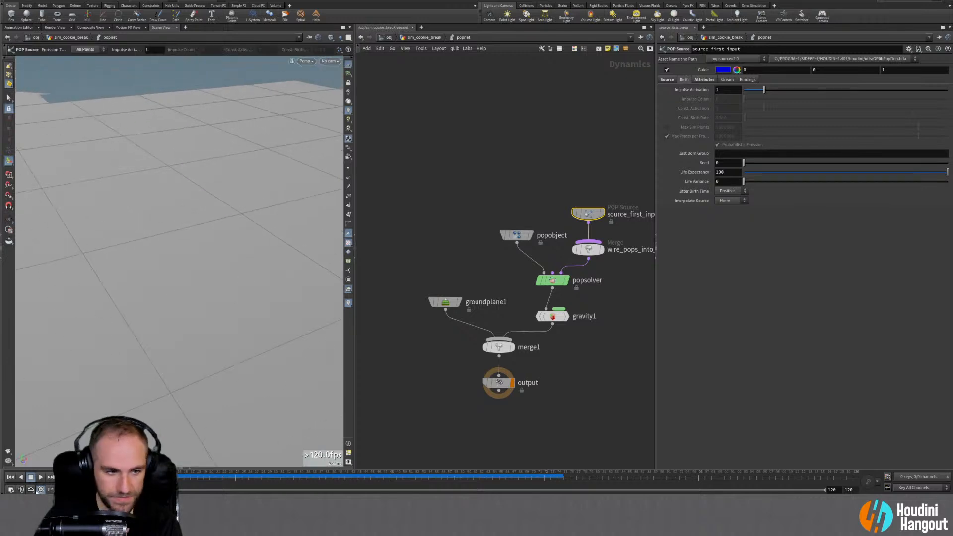
pyautogui.click(40, 478)
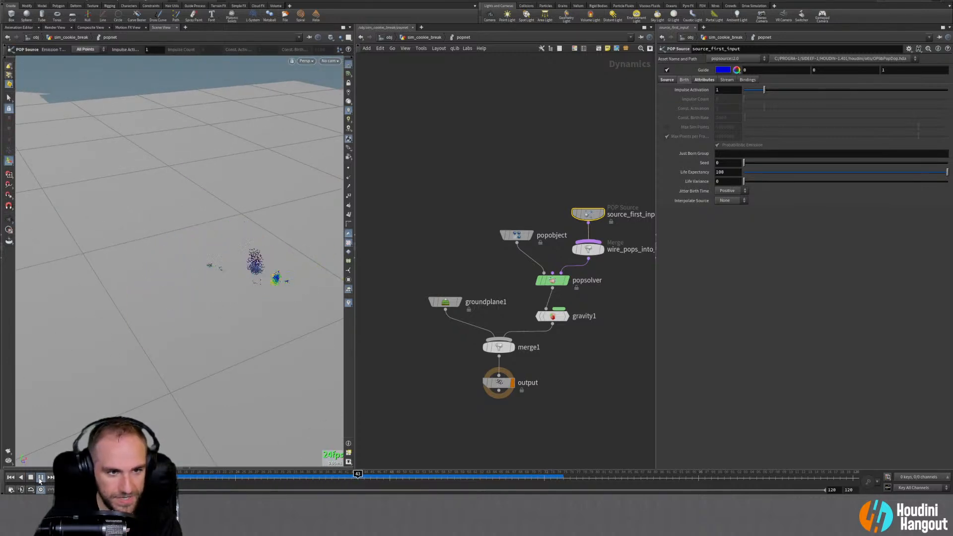
pyautogui.keyDown('alt'); pyautogui.moveTo(167, 374); pyautogui.dragTo(213, 340); pyautogui.keyUp('alt')
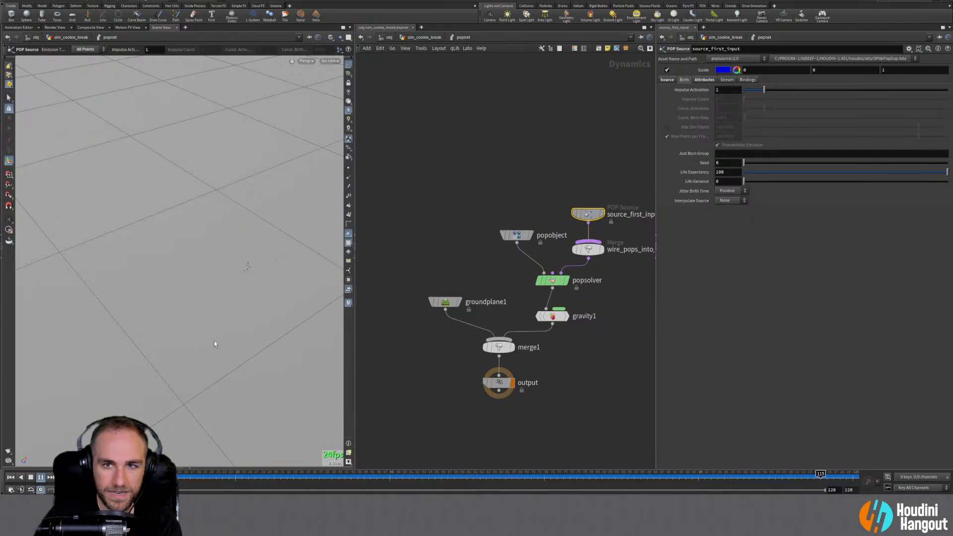
pyautogui.click(10, 477)
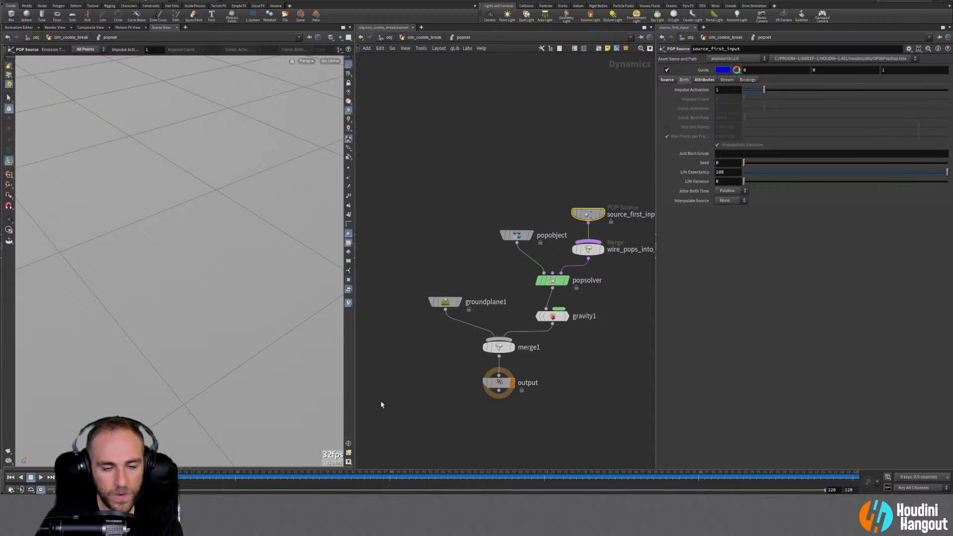
pyautogui.press('u')
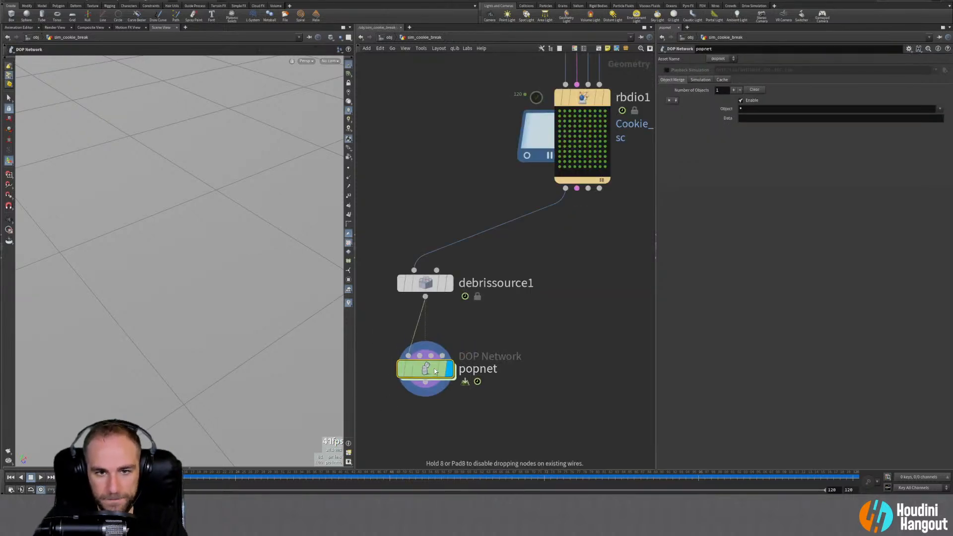
# Check debrissource1's attribute info, make room above popnet, and insert an Attribute Delete node between debrissource1 and popnet
pyautogui.click(425, 289)
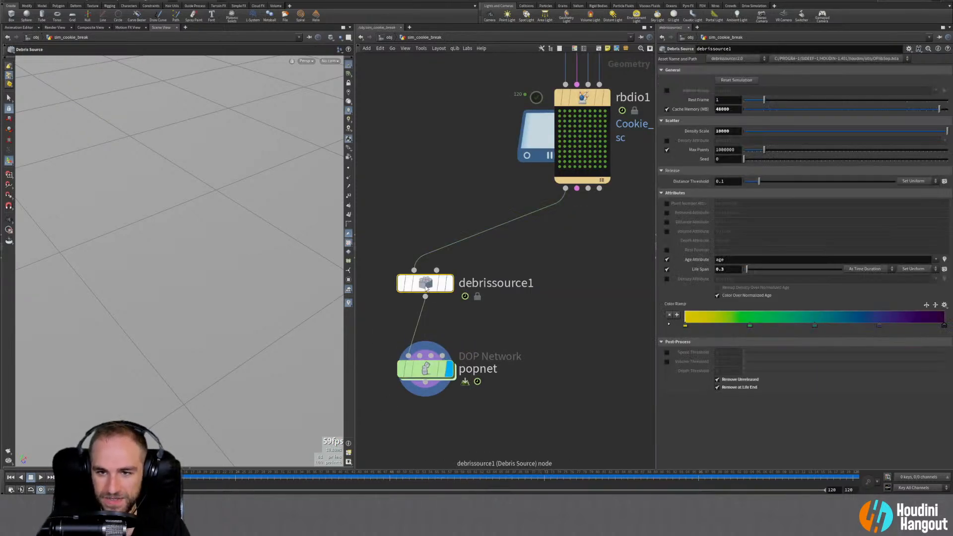
pyautogui.middleClick(425, 289)
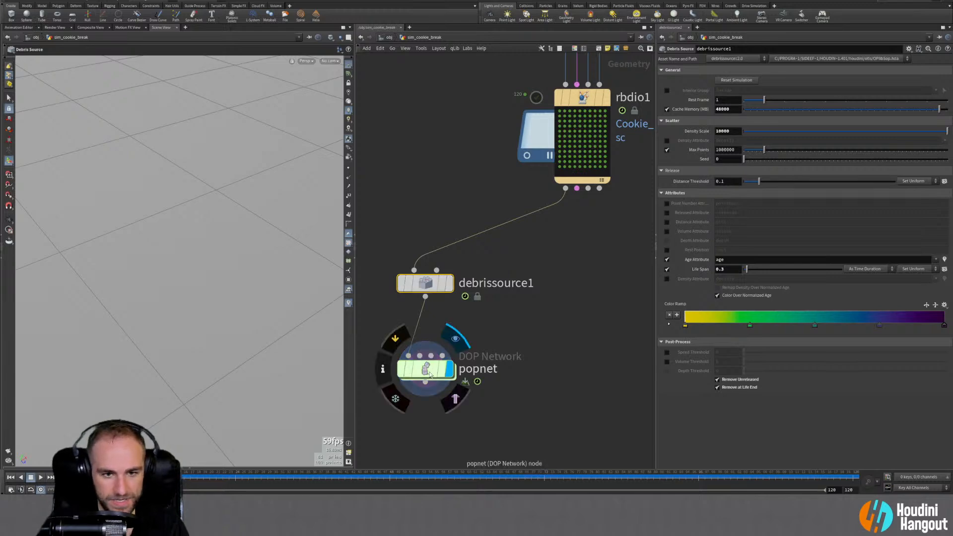
pyautogui.moveTo(432, 369); pyautogui.dragTo(432, 399)
pyautogui.press('Tab')
pyautogui.write('att de')
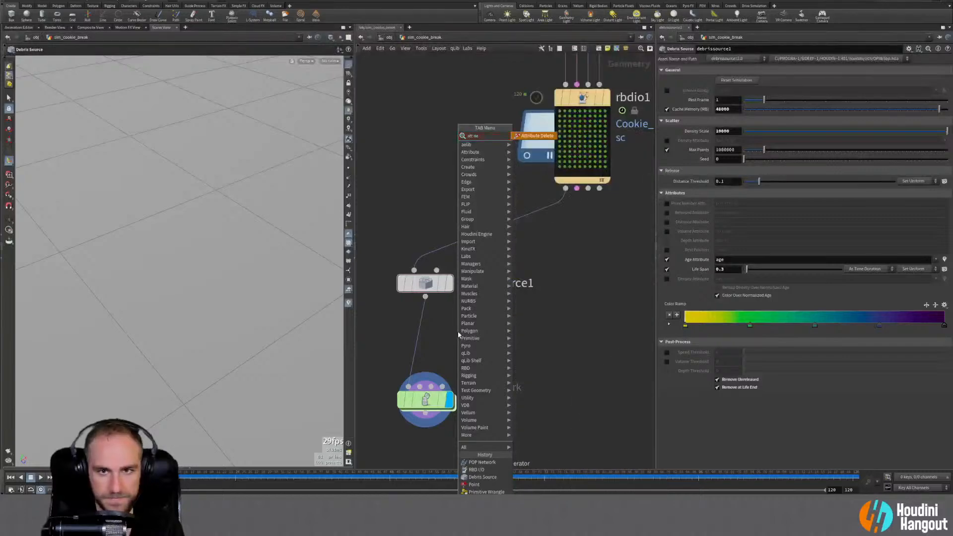
pyautogui.press('Return')
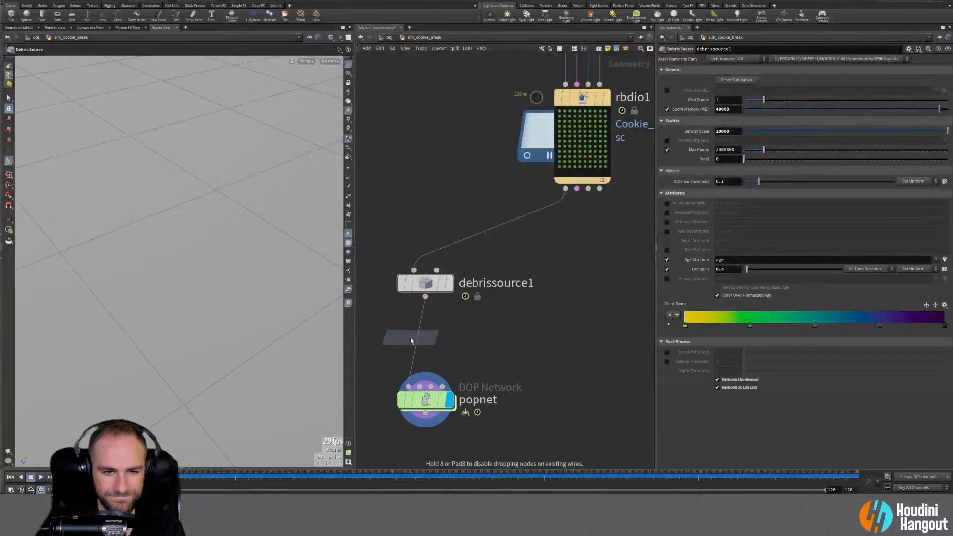
pyautogui.click(426, 340)
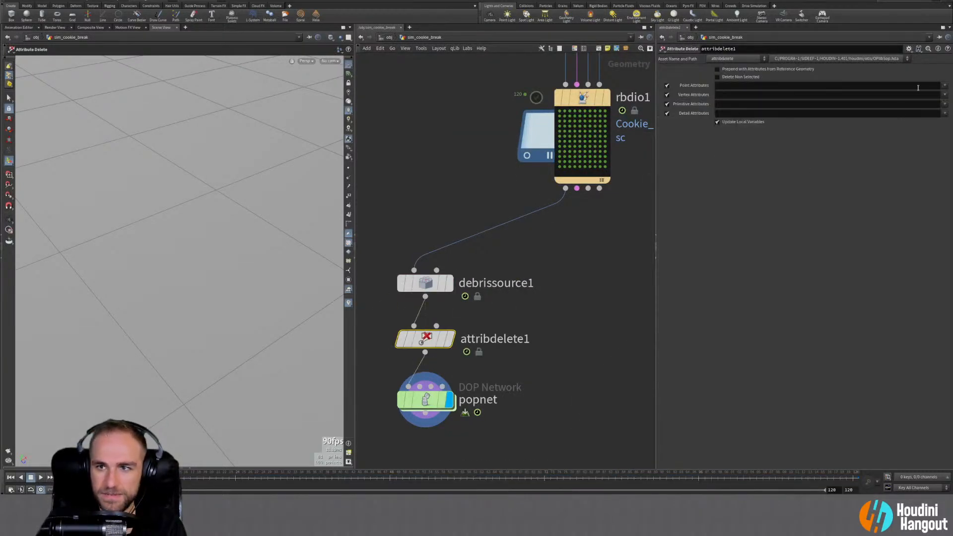
# Set attribdelete1 to remove the point attributes age and life, and check the node's attribute info
pyautogui.click(945, 86)
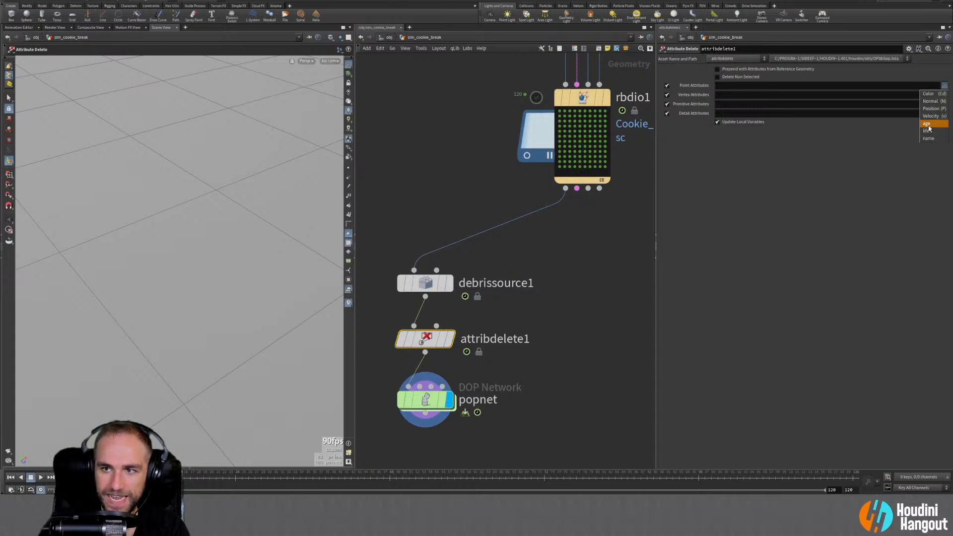
pyautogui.click(929, 127)
pyautogui.click(945, 86)
pyautogui.click(932, 132)
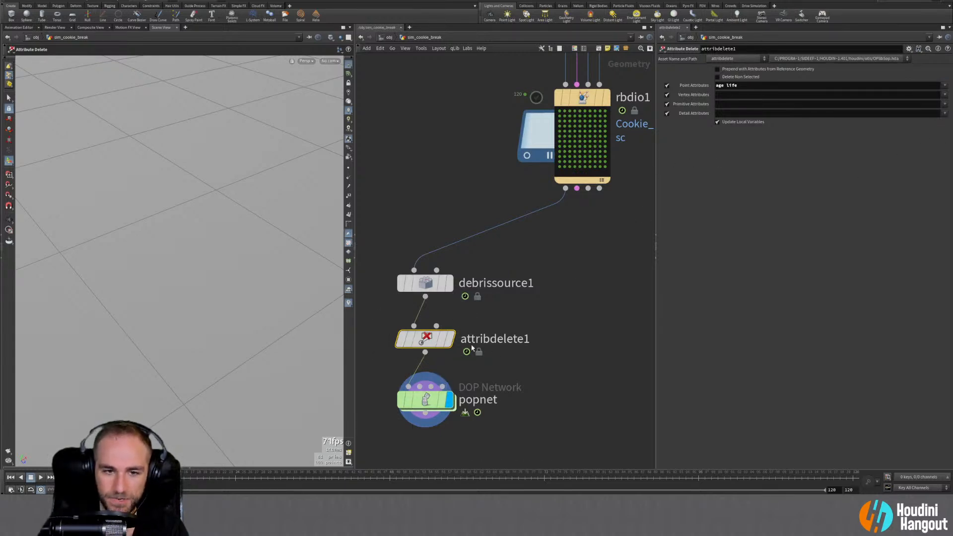
pyautogui.middleClick(419, 346)
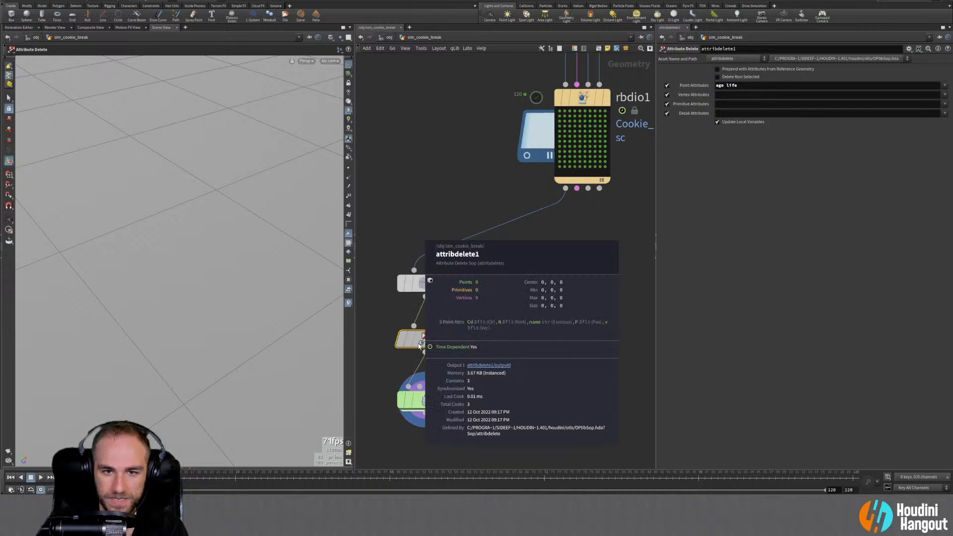
# Enter popnet, play the debris simulation twice from the first frame while viewing it closely, and inspect popobject's physical settings
pyautogui.click(421, 402)
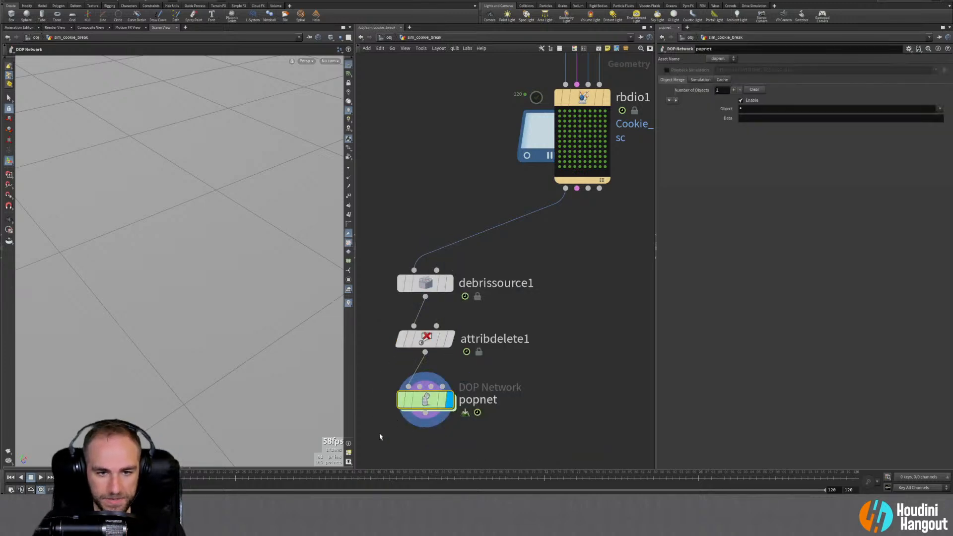
pyautogui.doubleClick(421, 404)
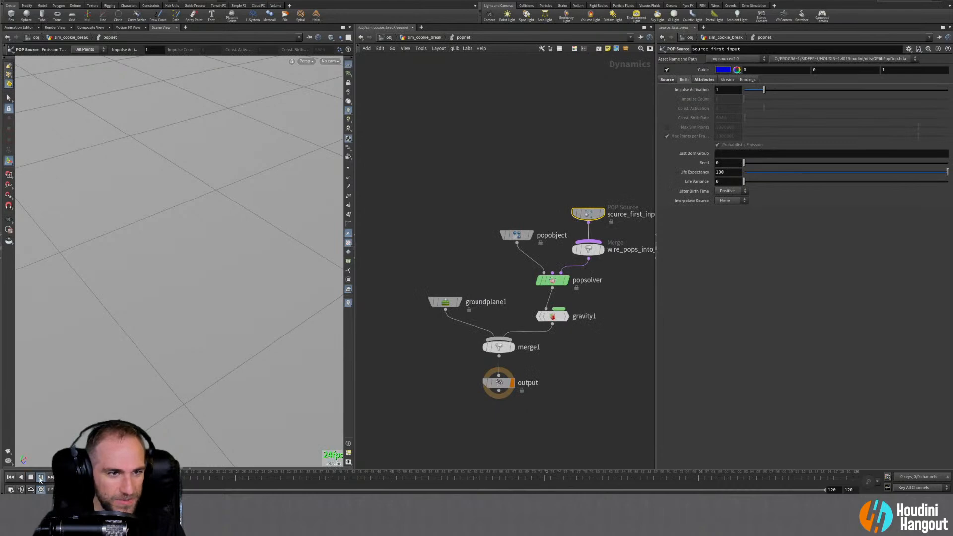
pyautogui.click(40, 477)
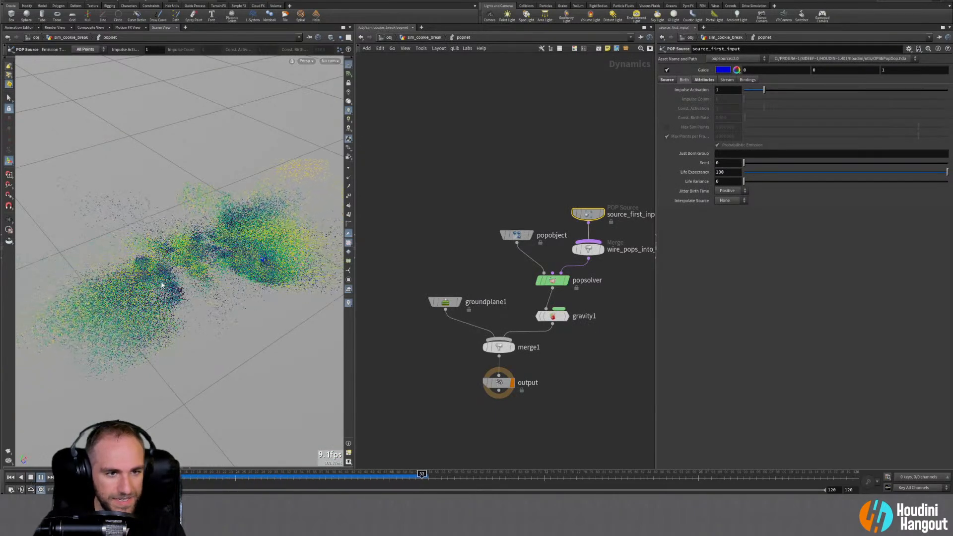
pyautogui.keyDown('alt'); pyautogui.moveTo(161, 285); pyautogui.dragTo(210, 258); pyautogui.keyUp('alt')
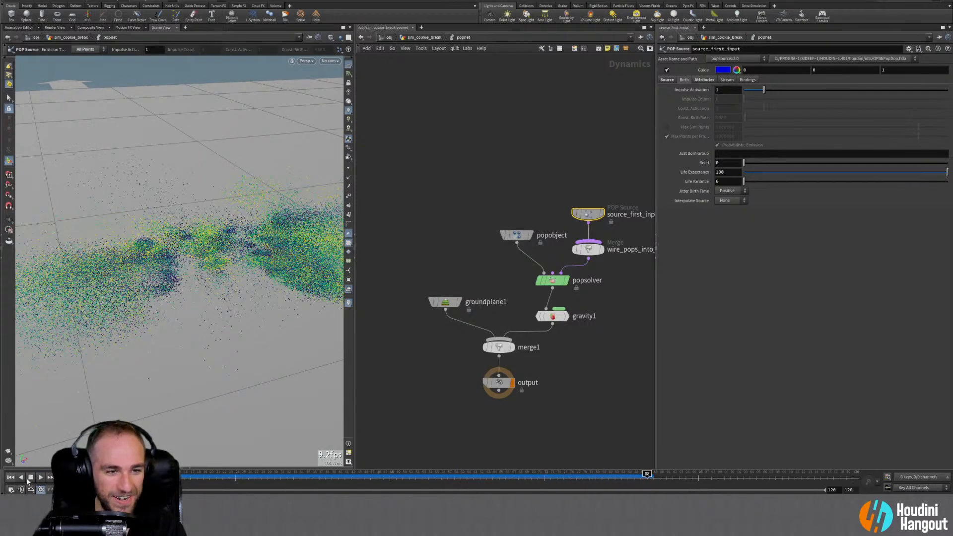
pyautogui.click(10, 477)
pyautogui.click(40, 478)
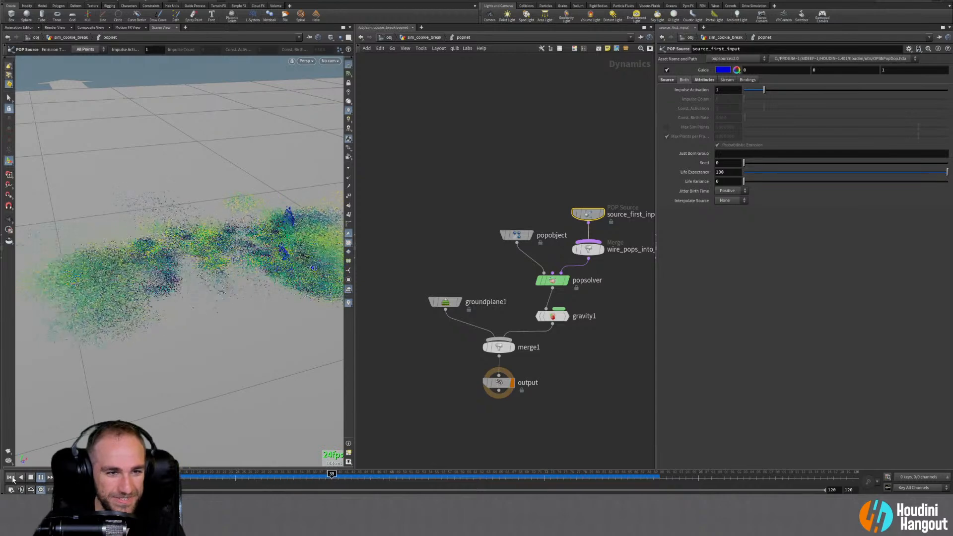
pyautogui.click(31, 478)
pyautogui.click(517, 234)
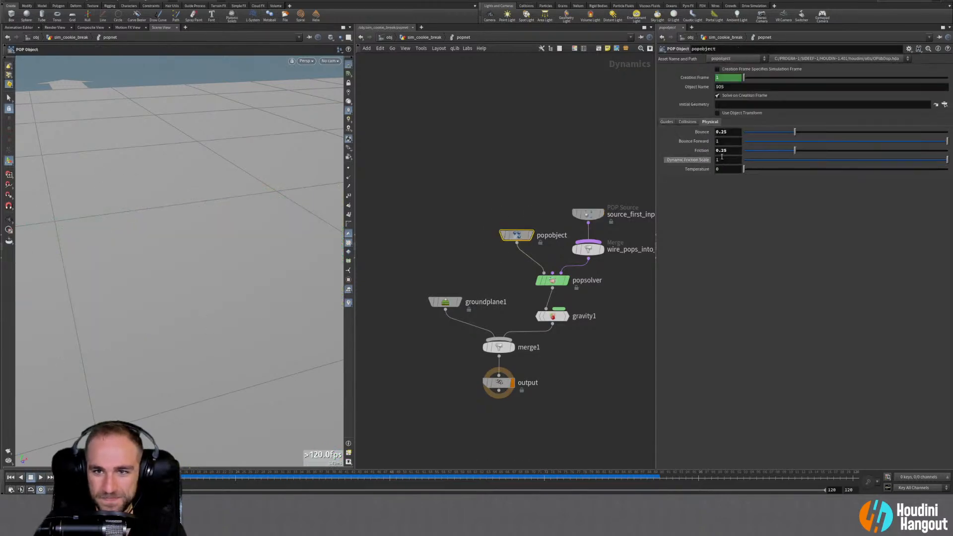
# Set the Density Scale of debrissource1 to 5000 in sim_cookie_break and play the simulation inside popnet
pyautogui.press('u')
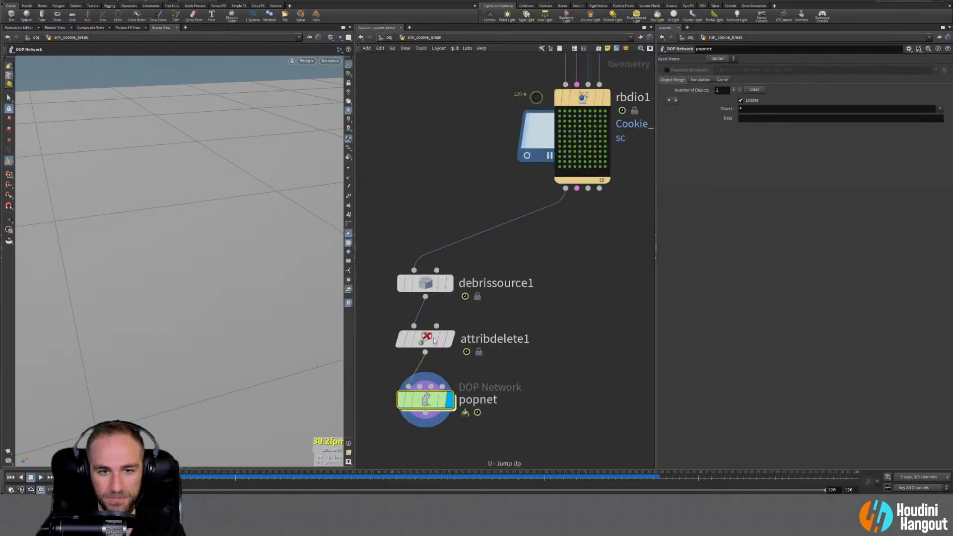
pyautogui.moveTo(422, 402)
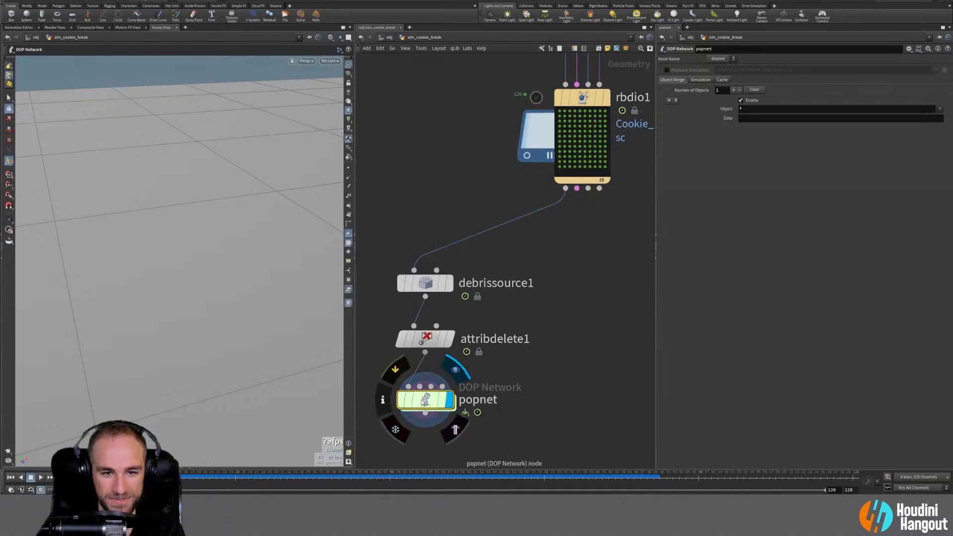
pyautogui.click(425, 283)
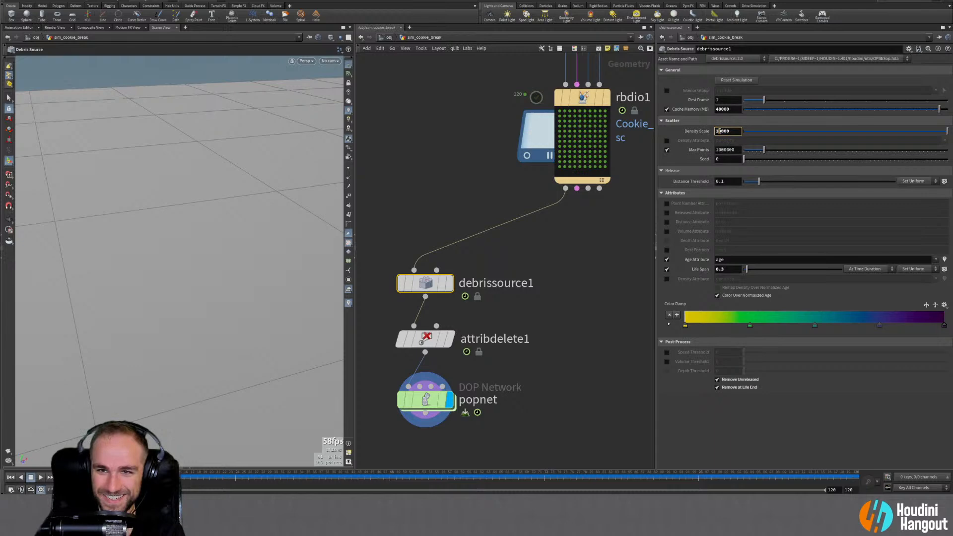
pyautogui.moveTo(720, 131); pyautogui.dragTo(687, 138)
pyautogui.write('5')
pyautogui.press('Return')
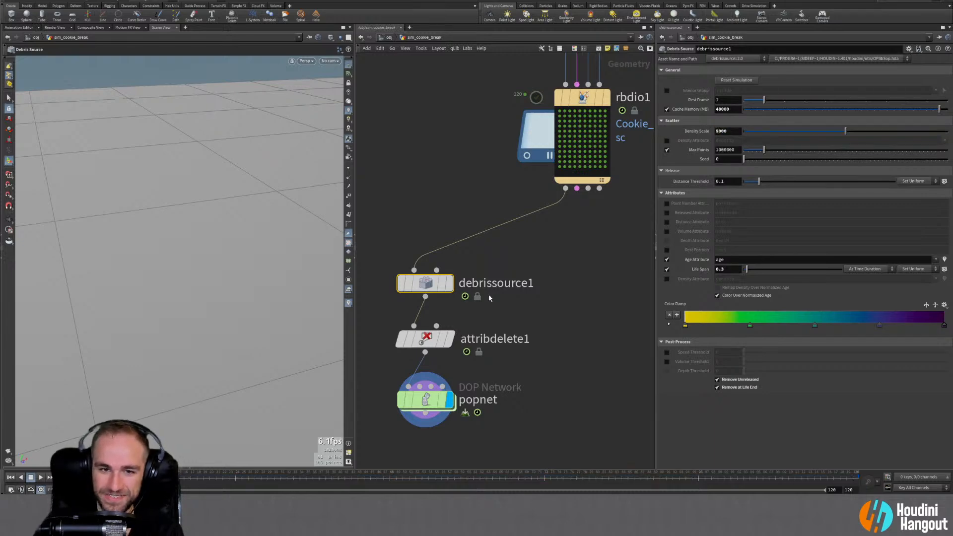
pyautogui.doubleClick(424, 403)
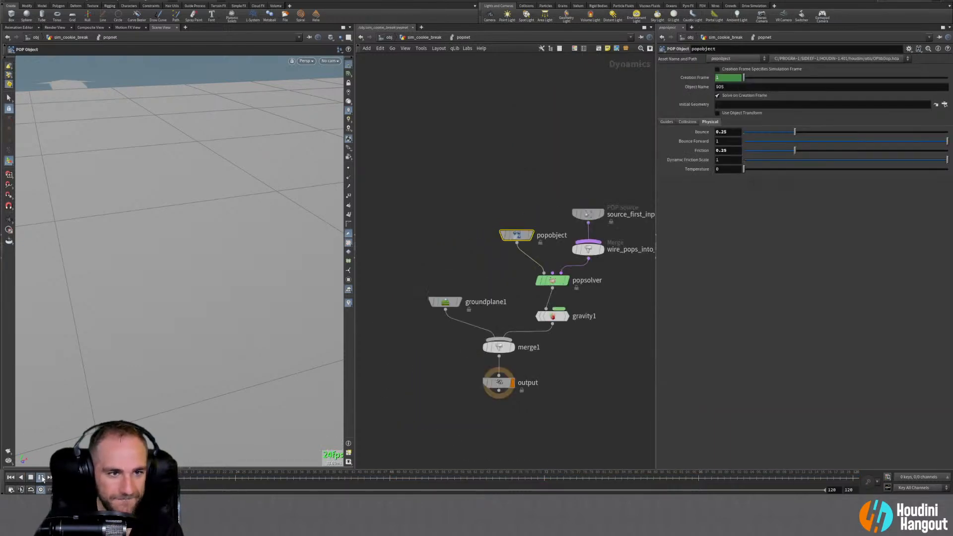
pyautogui.click(43, 478)
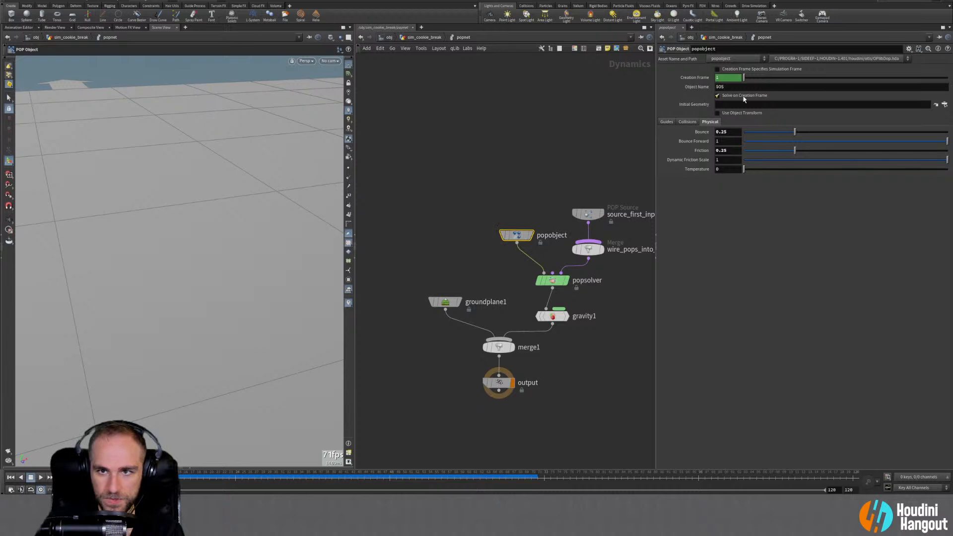
# Set the Emission Type of source_first_input to Points and play the simulation from the first frame
pyautogui.click(589, 214)
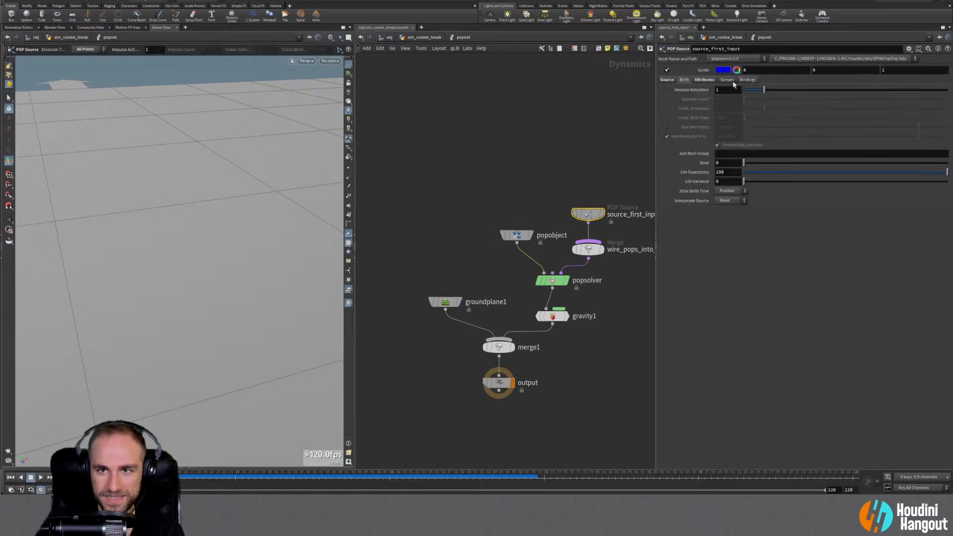
pyautogui.click(666, 79)
pyautogui.click(738, 90)
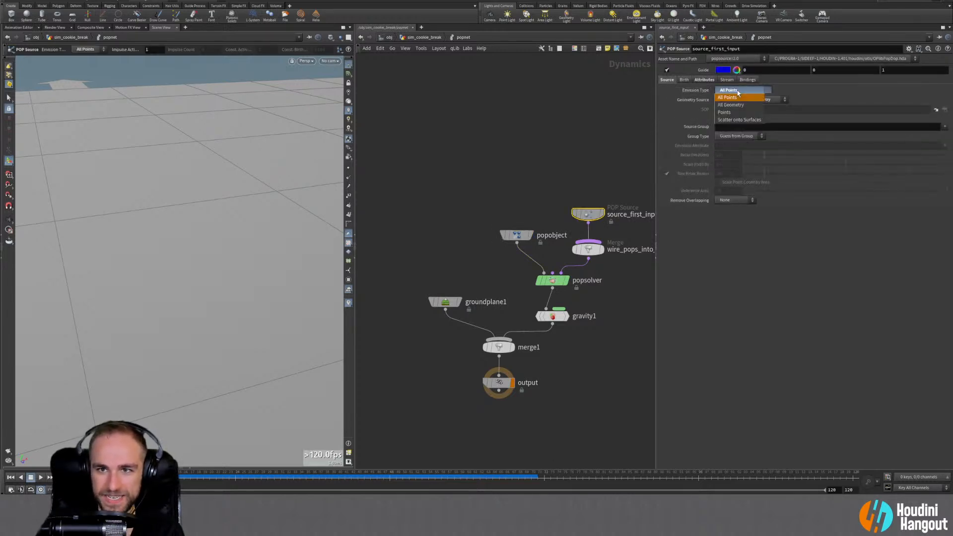
pyautogui.click(724, 112)
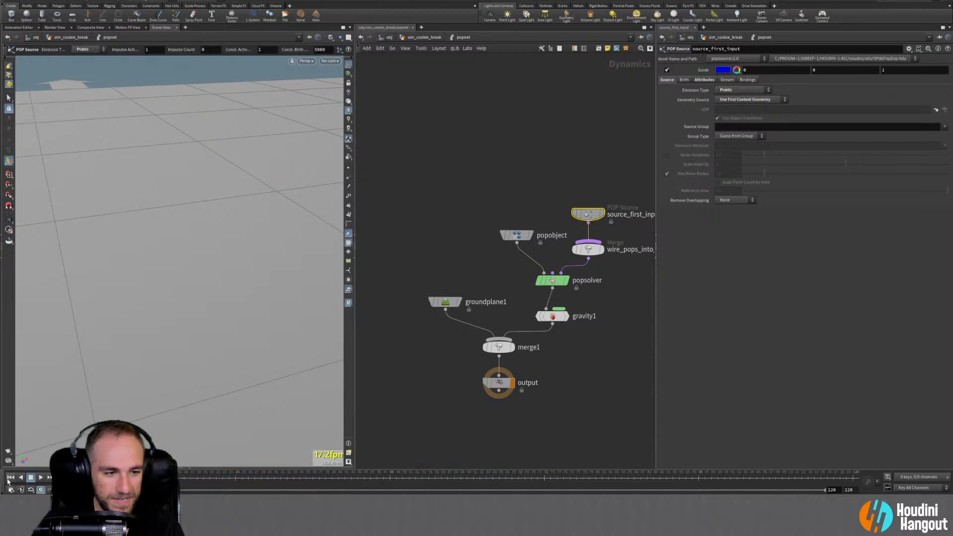
pyautogui.click(39, 478)
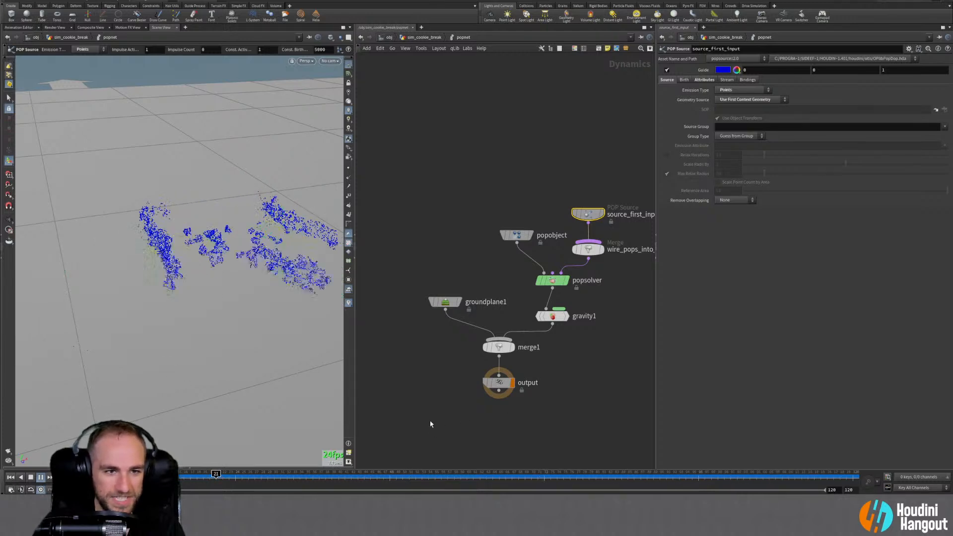
# Back in sim_cookie_break, merge the popnet output with rbdio1's first output, display the merge, and review the debris with the cookie pieces
pyautogui.press('u')
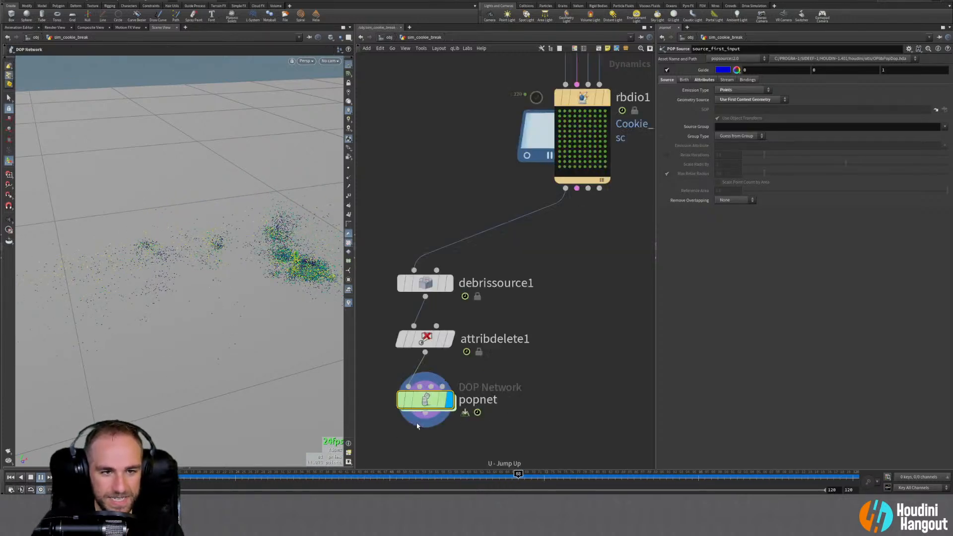
pyautogui.moveTo(559, 267); pyautogui.dragTo(558, 338, button='right')
pyautogui.moveTo(559, 338); pyautogui.dragTo(512, 378, button='middle')
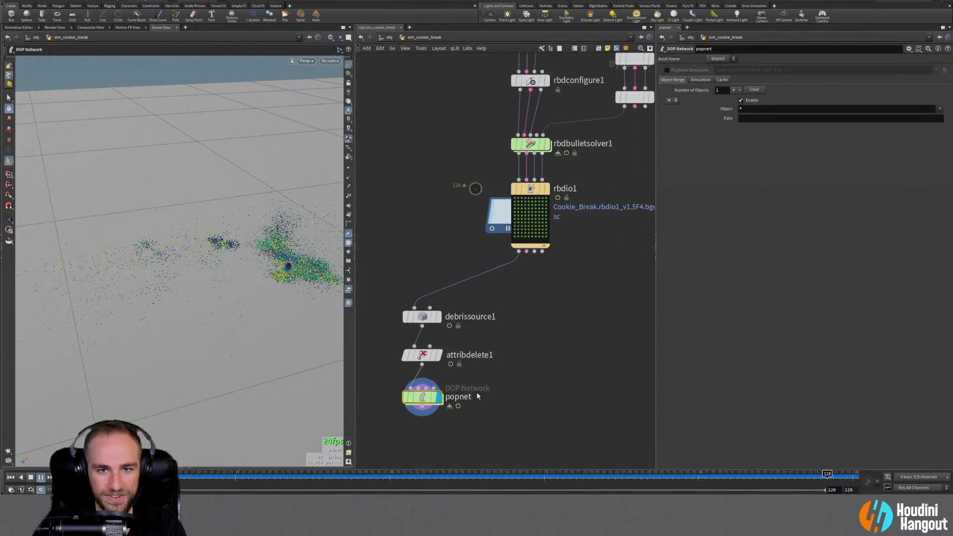
pyautogui.click(423, 407)
pyautogui.click(518, 252)
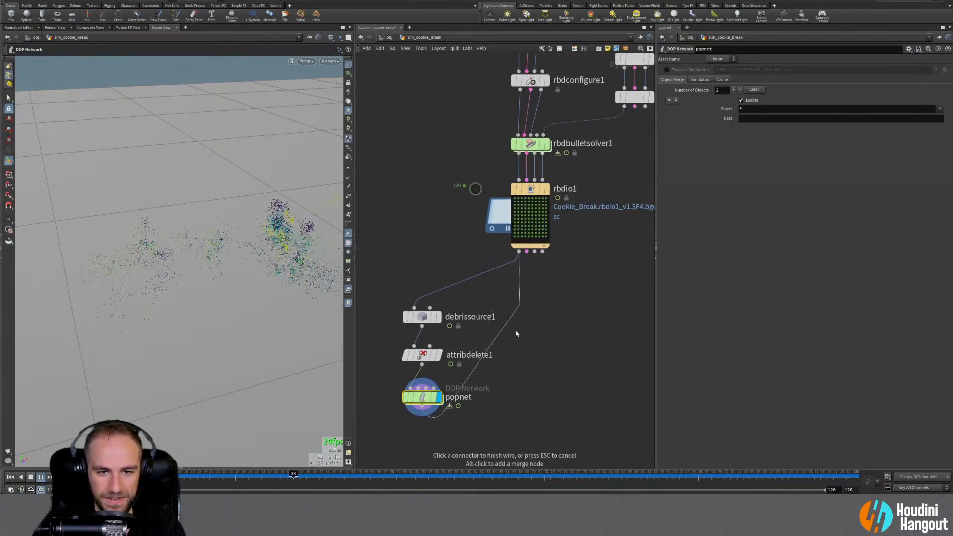
pyautogui.click(504, 428)
pyautogui.moveTo(500, 430)
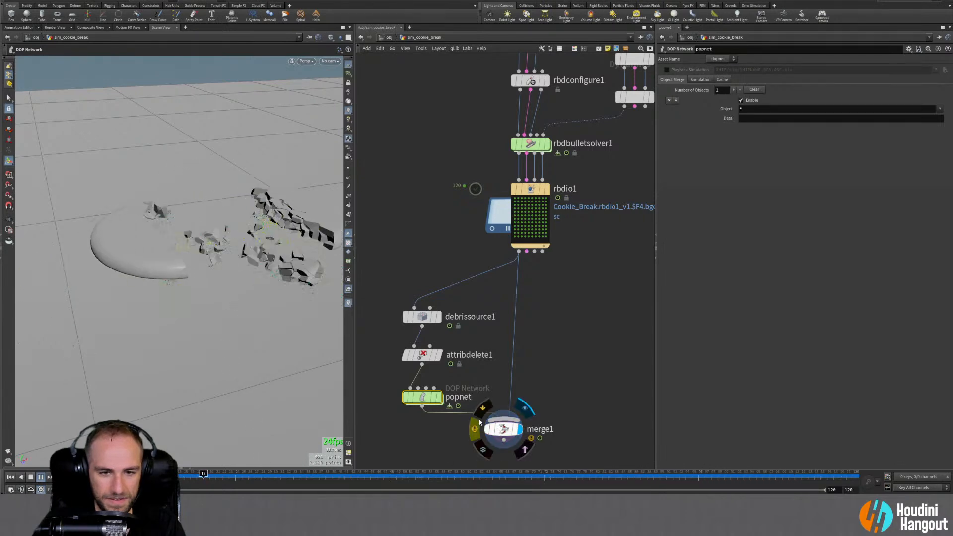
pyautogui.moveTo(500, 431); pyautogui.dragTo(495, 446)
pyautogui.moveTo(280, 237); pyautogui.dragTo(320, 203)
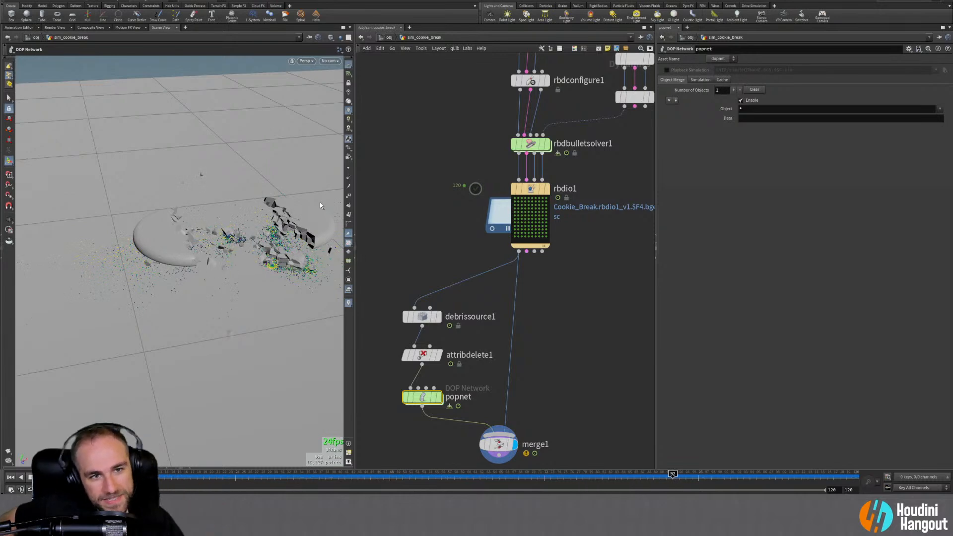
# Set the Density Scale of debrissource1 to 7500 and replay the merged result from the first frame
pyautogui.click(422, 317)
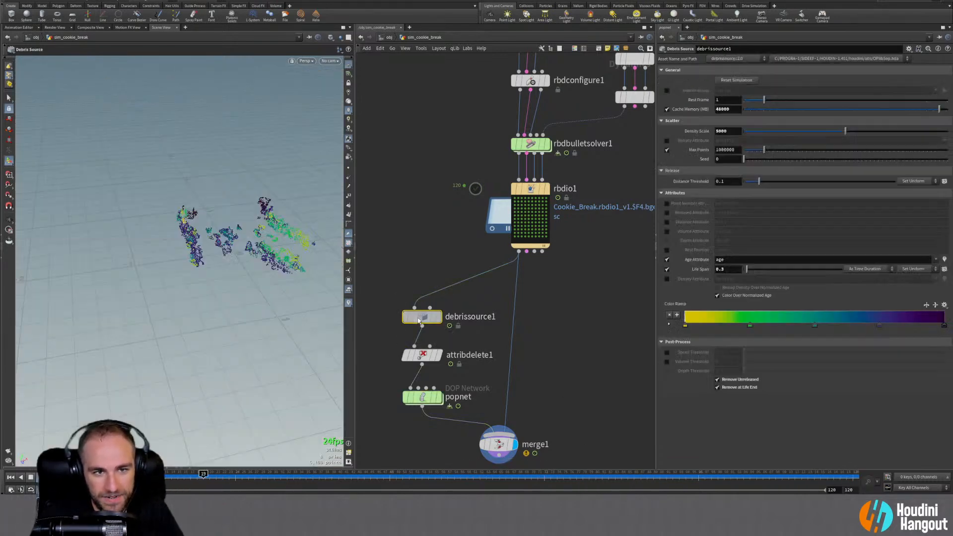
pyautogui.click(720, 131)
pyautogui.write('7500')
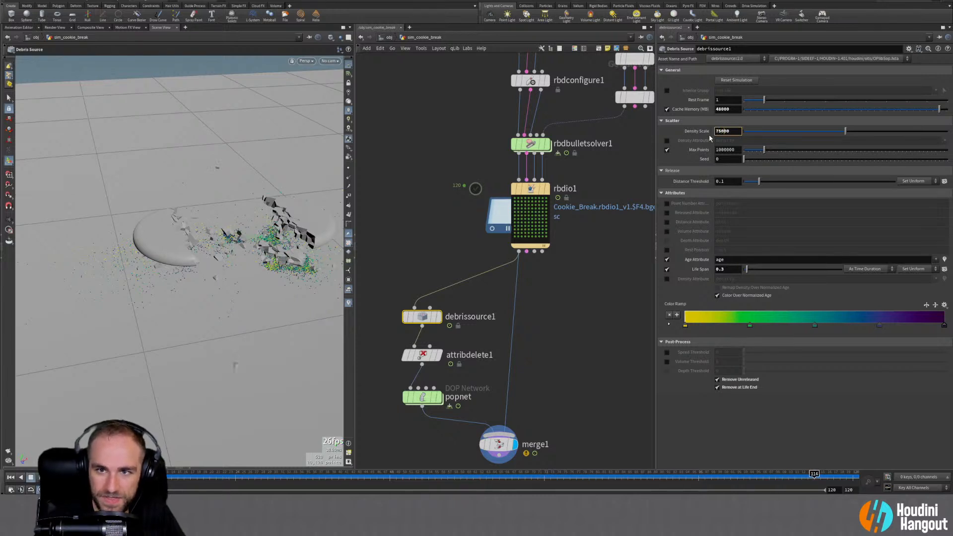
pyautogui.press('Return')
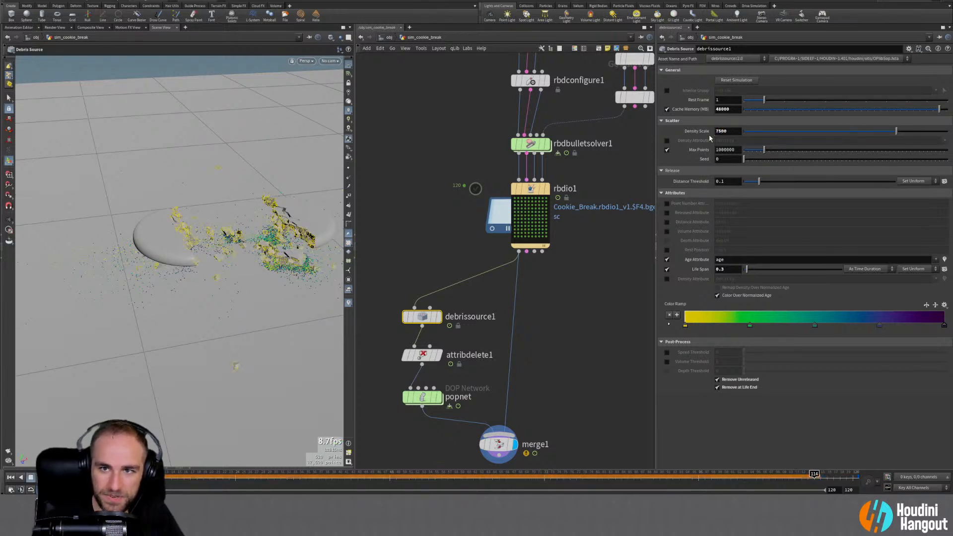
pyautogui.click(10, 478)
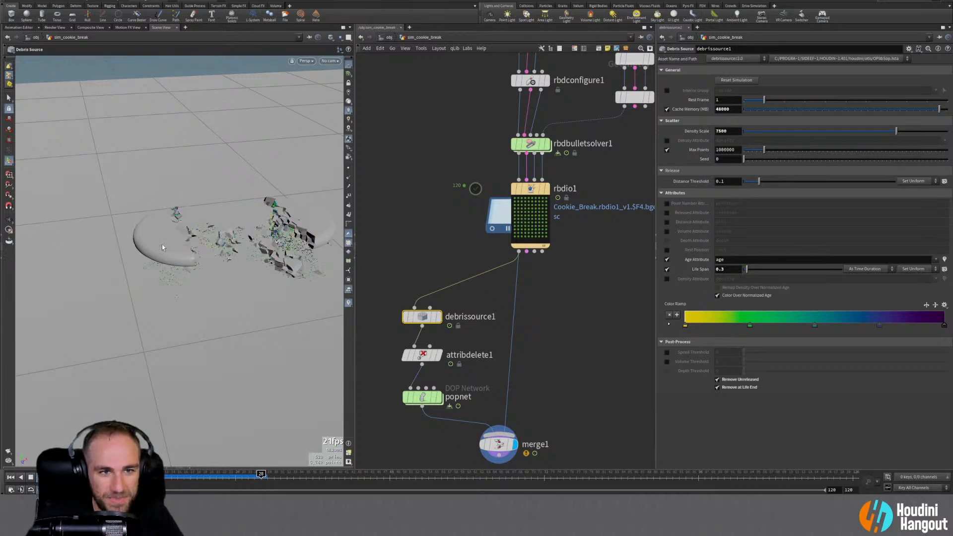
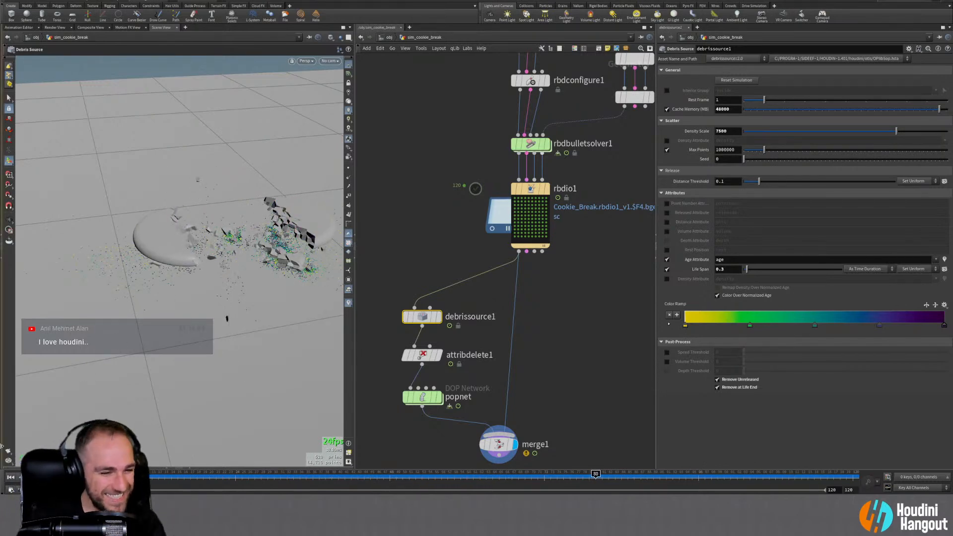
# Move debrissource1, attribdelete1 and popnet farther from the rbdio1-to-merge1 wire to tidy the network layout
pyautogui.moveTo(378, 285); pyautogui.dragTo(390, 322)
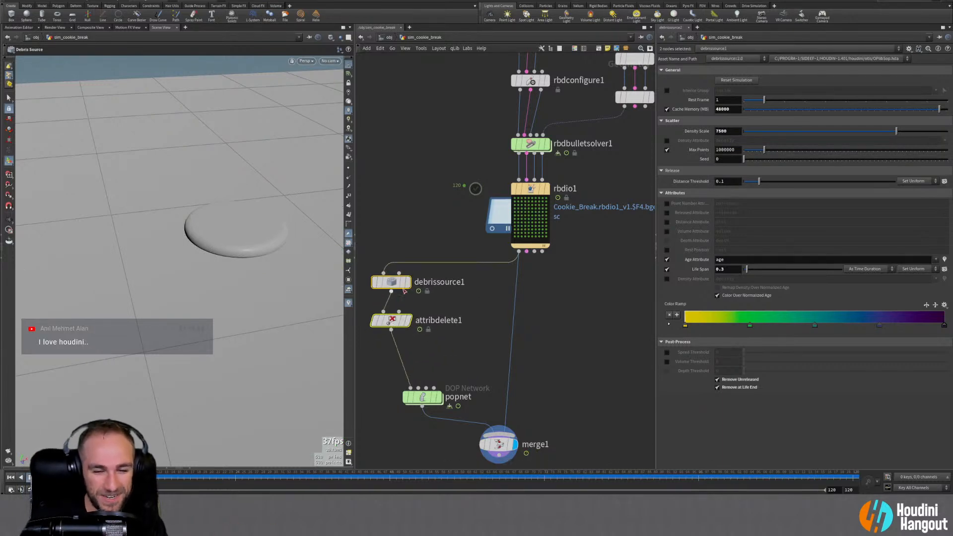
pyautogui.click(407, 357)
pyautogui.moveTo(424, 397); pyautogui.dragTo(419, 387)
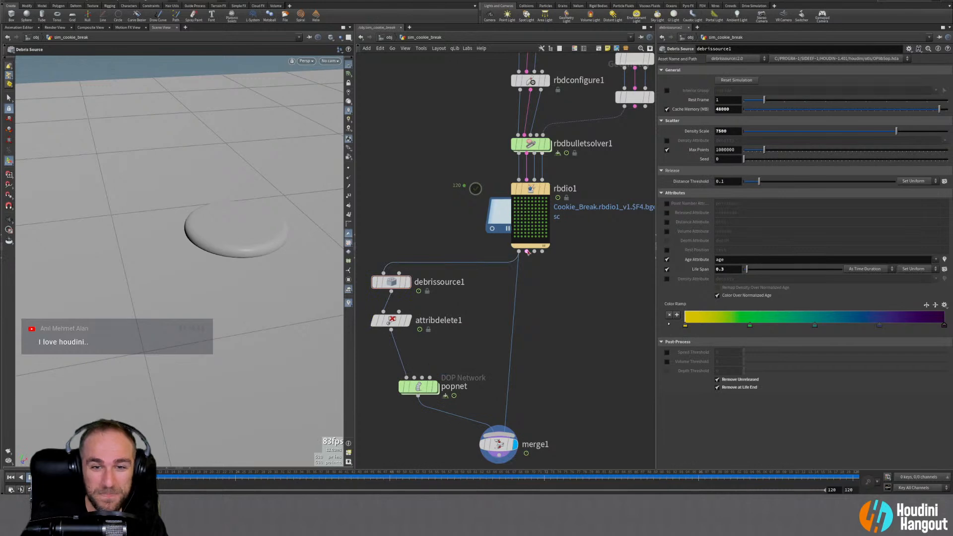
# Inside popnet, add a Static Object node and wire it into merge1 between groundplane1 and gravity1
pyautogui.doubleClick(418, 387)
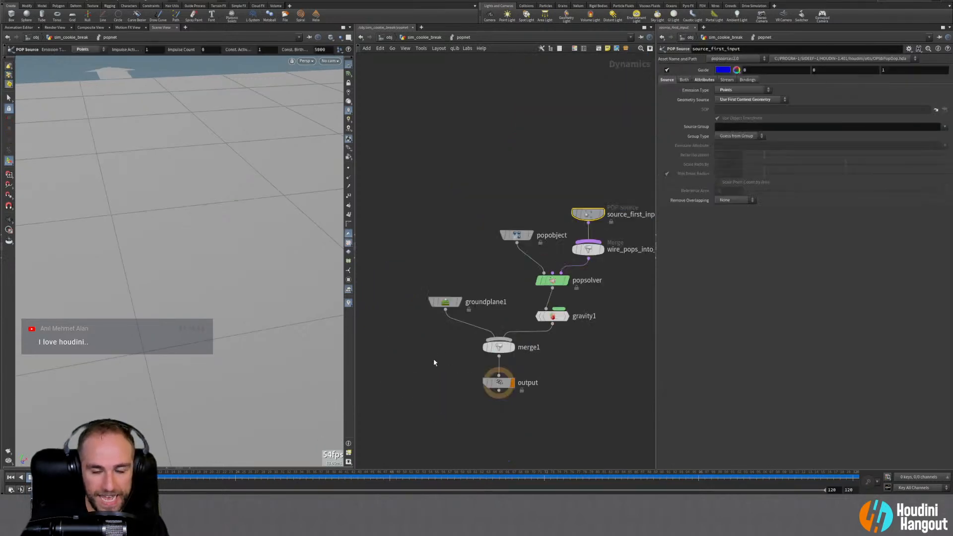
pyautogui.press('Tab')
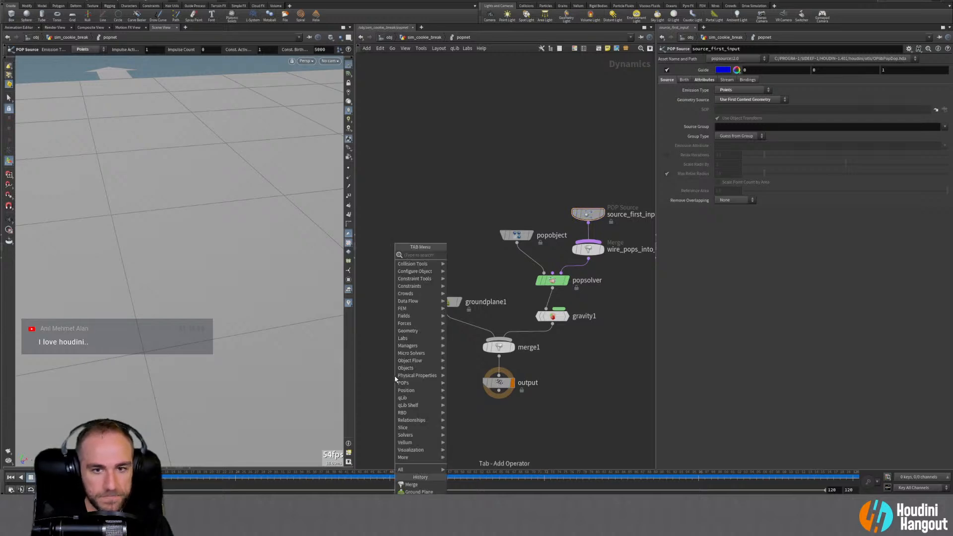
pyautogui.write('sta')
pyautogui.press('Return')
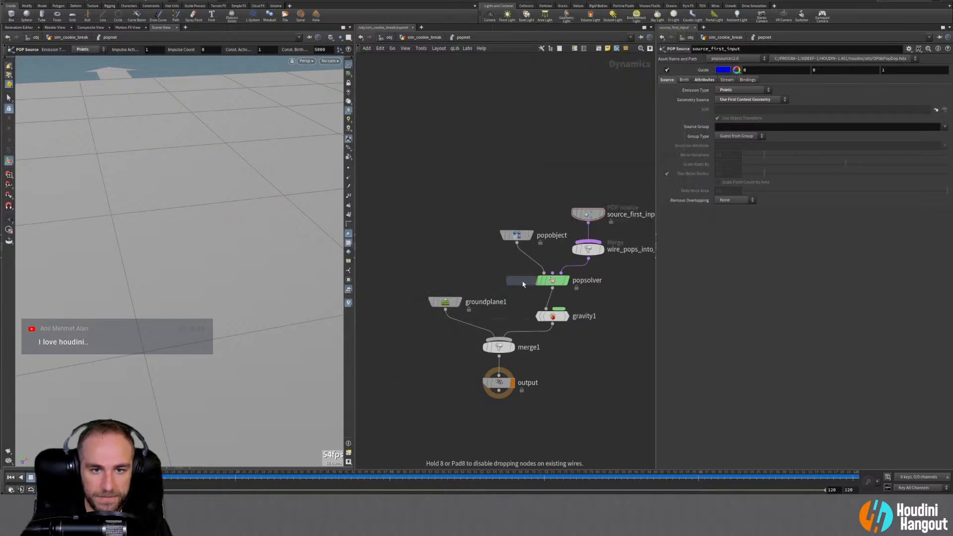
pyautogui.click(461, 258)
pyautogui.moveTo(452, 311); pyautogui.dragTo(499, 342)
pyautogui.click(499, 347)
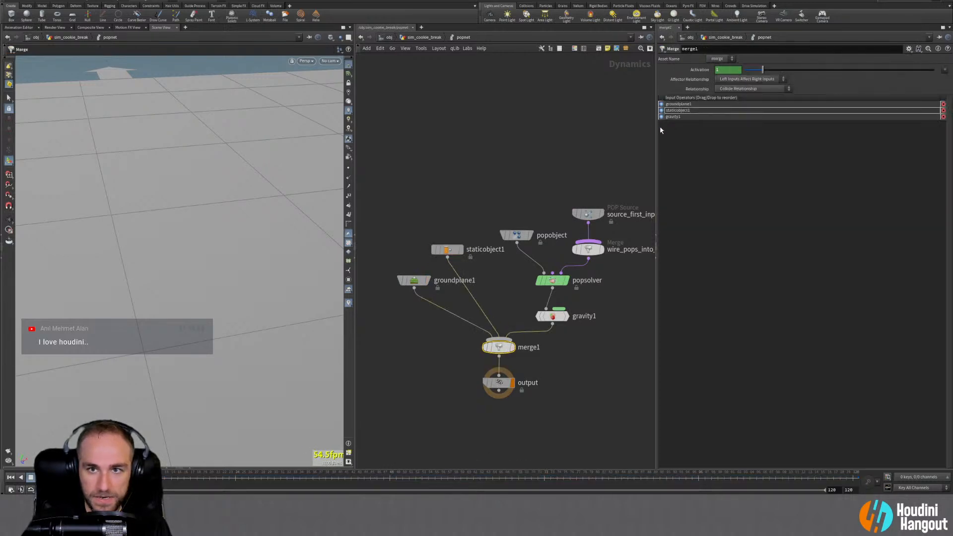
# Back in sim_cookie_break, connect rbdio1's first output to popnet's second input and display popnet
pyautogui.click(447, 250)
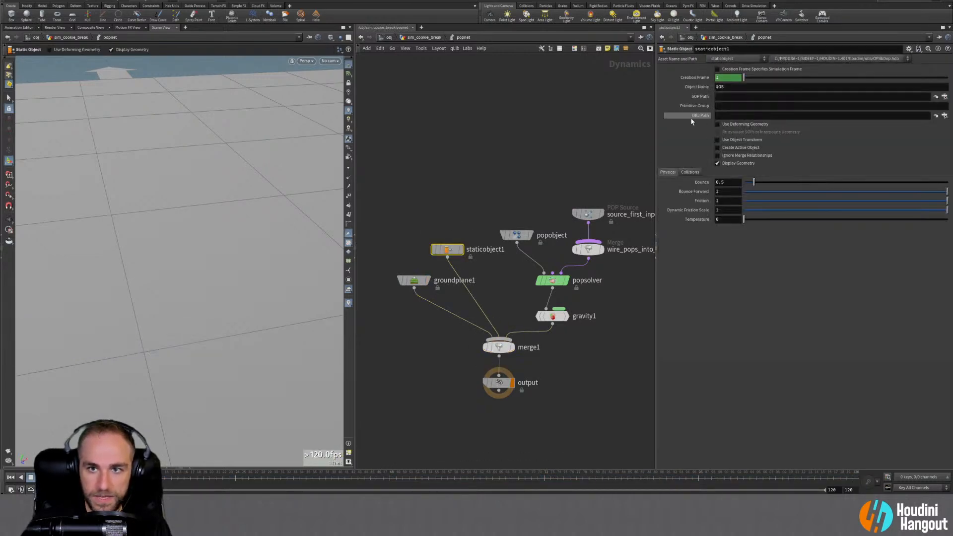
pyautogui.click(721, 97)
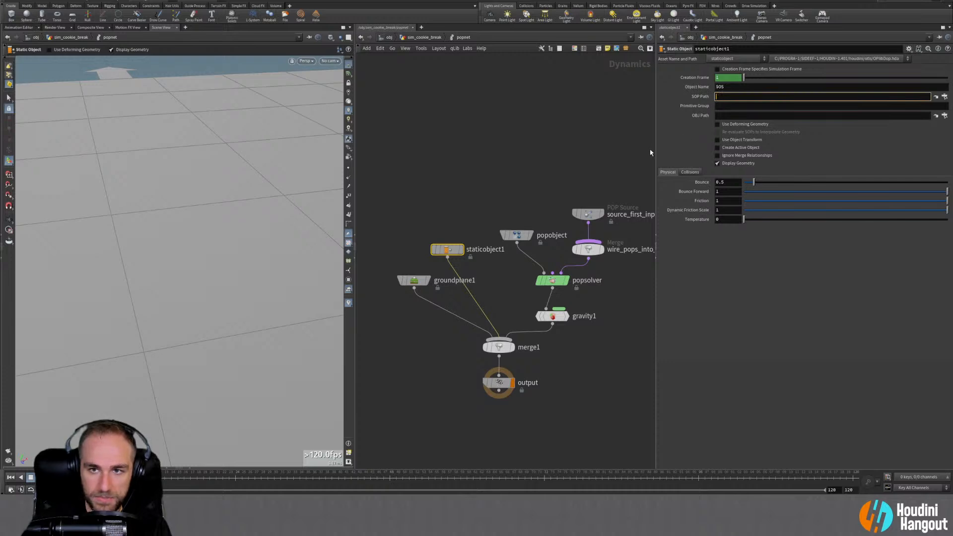
pyautogui.press('u')
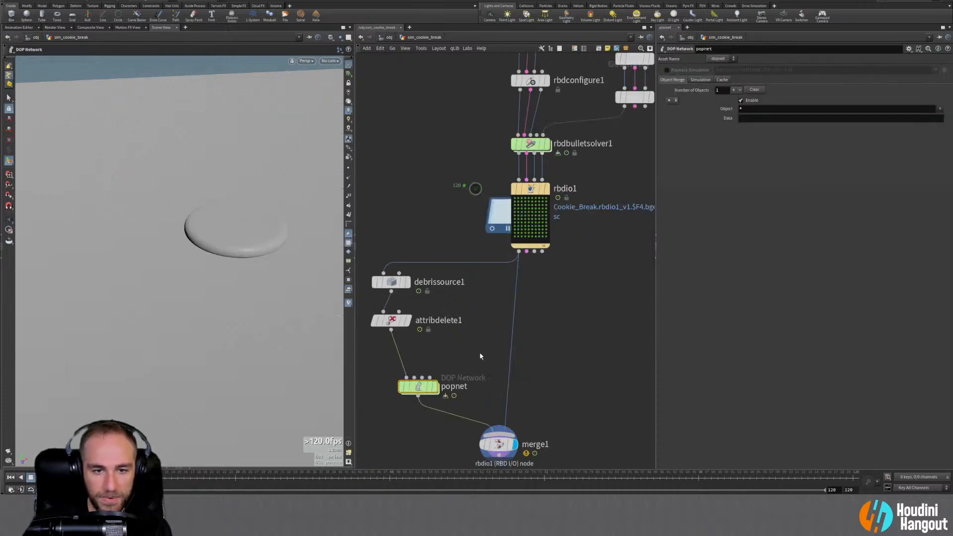
pyautogui.click(414, 378)
pyautogui.click(519, 251)
pyautogui.click(436, 388)
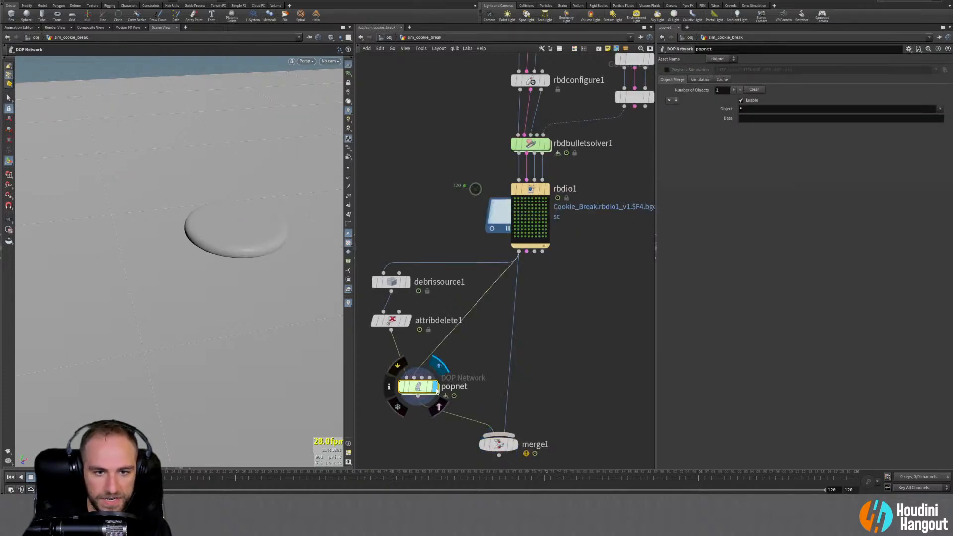
# Inside popnet, set the SOP Path of staticobject1 to the expression `opinputpath("..",1)`
pyautogui.doubleClick(416, 387)
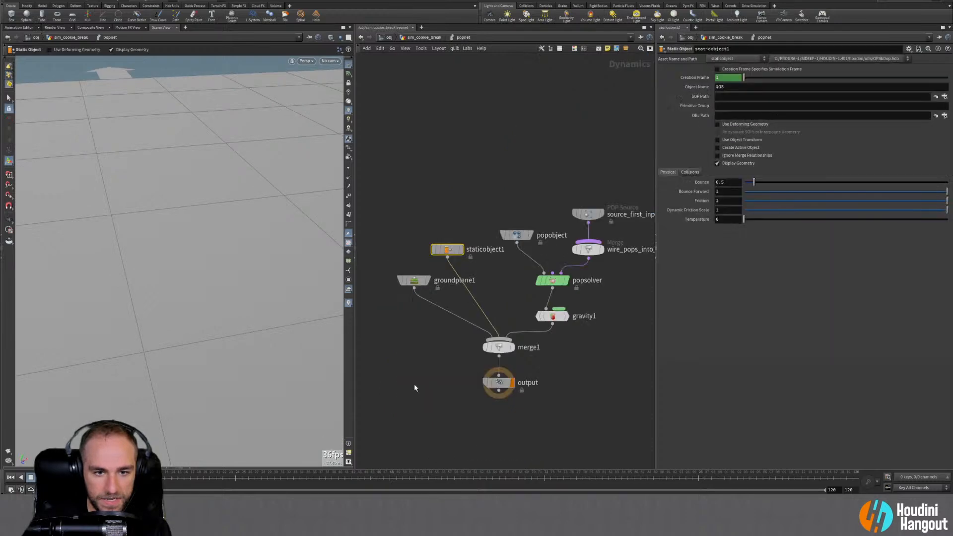
pyautogui.click(735, 95)
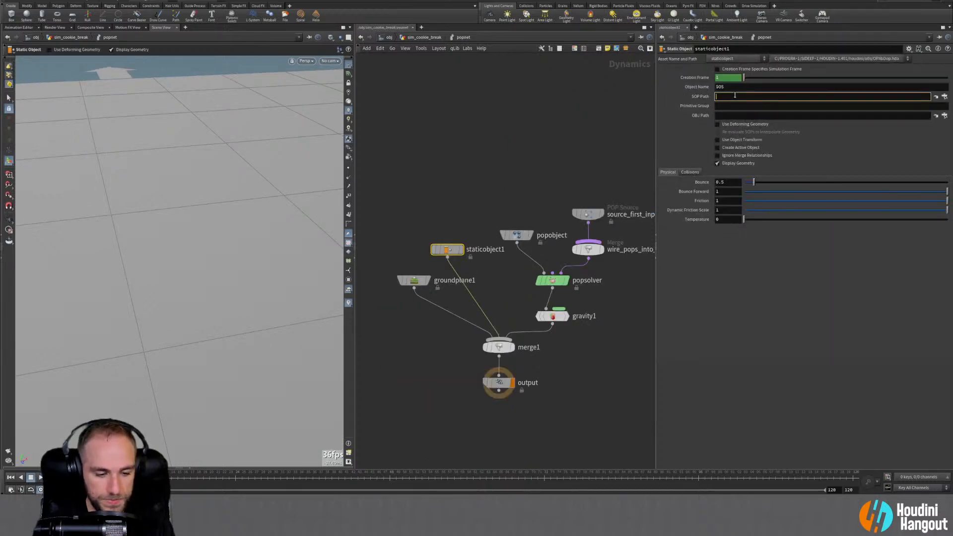
pyautogui.write('`')
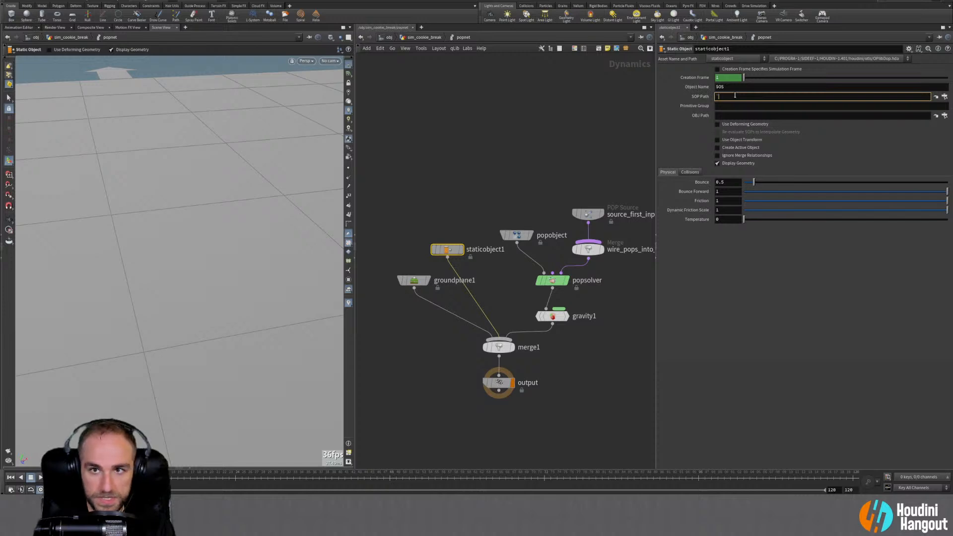
pyautogui.write('opinpu')
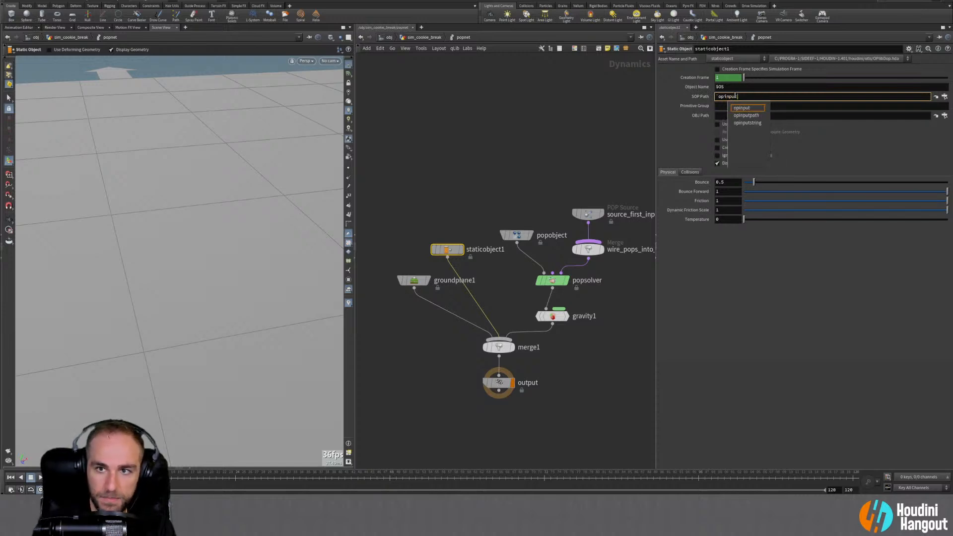
pyautogui.write('t')
pyautogui.press('Down')
pyautogui.press('Down')
pyautogui.press('Return')
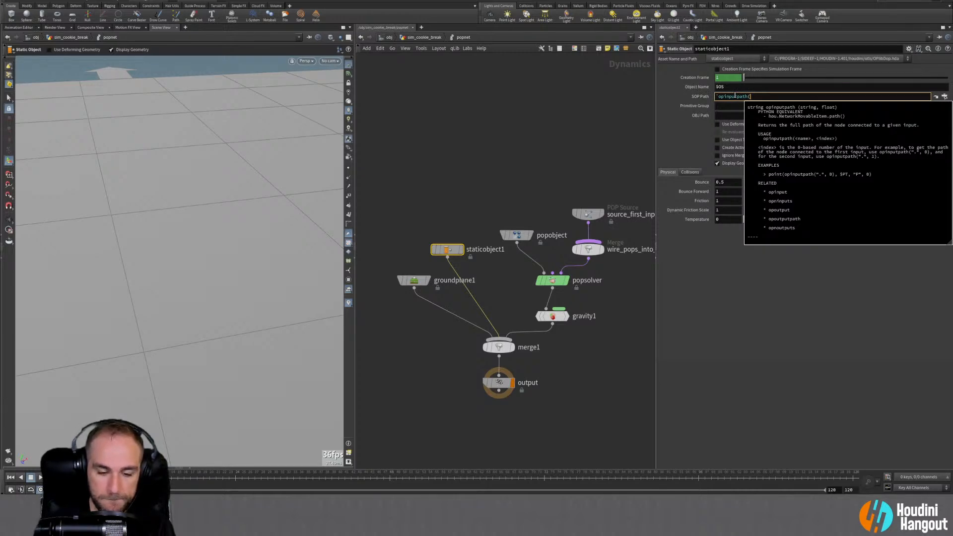
pyautogui.write('".."')
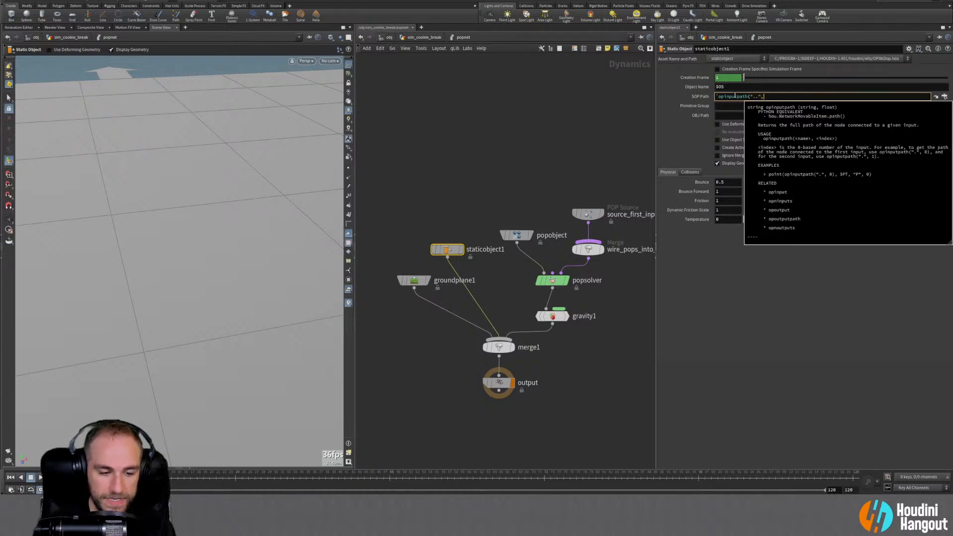
pyautogui.write(',1)')
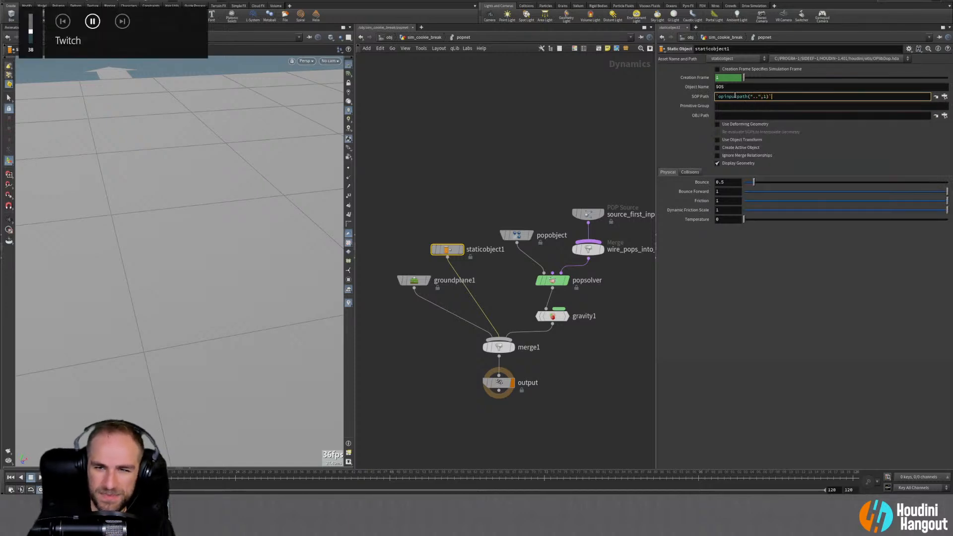
pyautogui.press('Return')
# Check which node path the SOP Path expression on staticobject1 resolves to
pyautogui.click(702, 99)
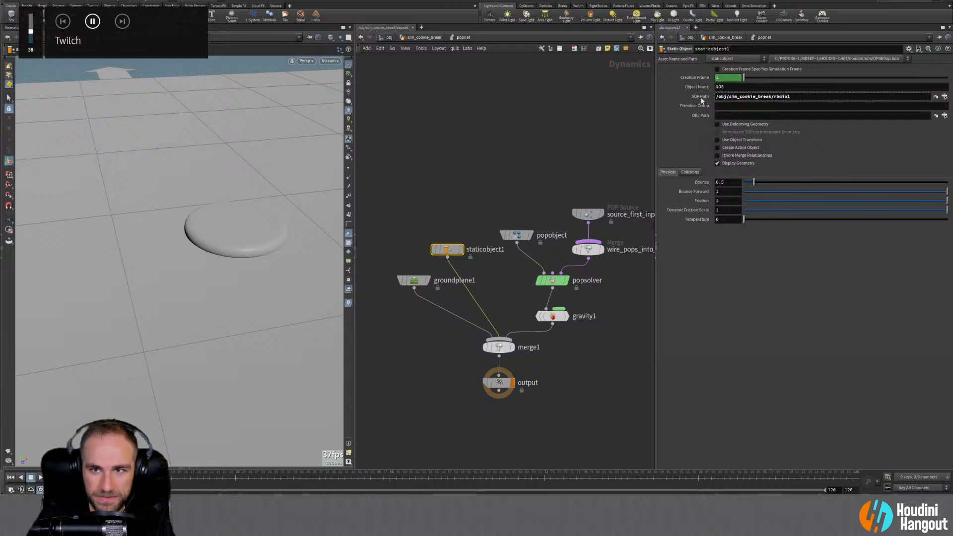
pyautogui.click(702, 98)
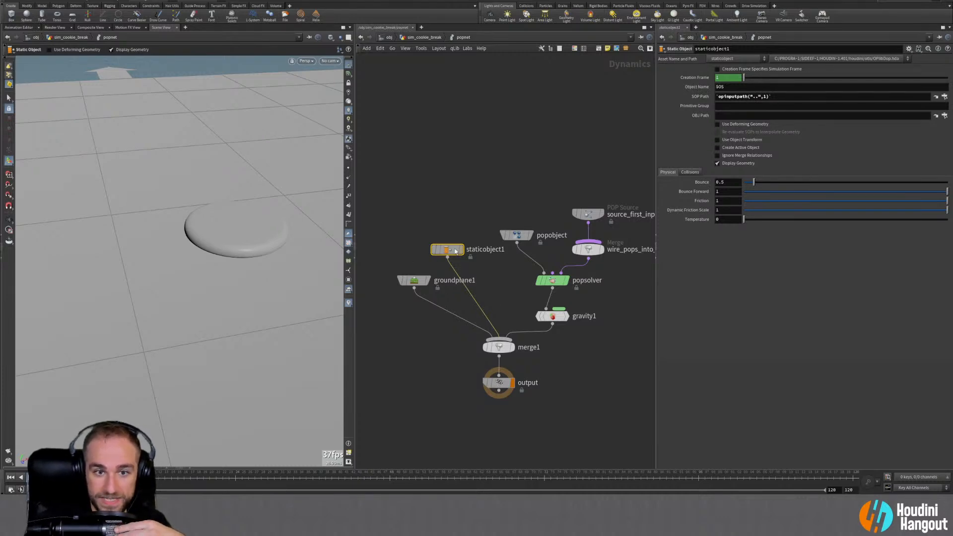
pyautogui.click(756, 97)
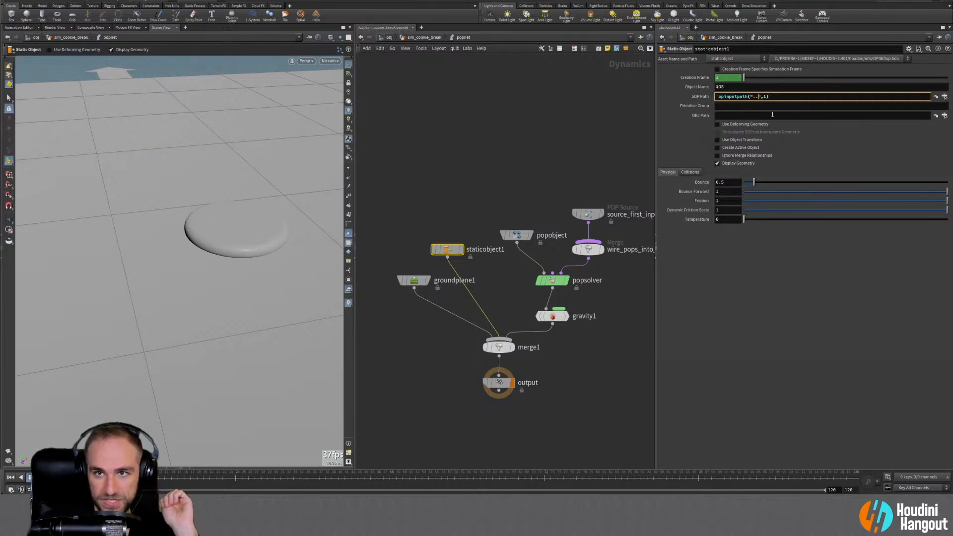
pyautogui.click(701, 97)
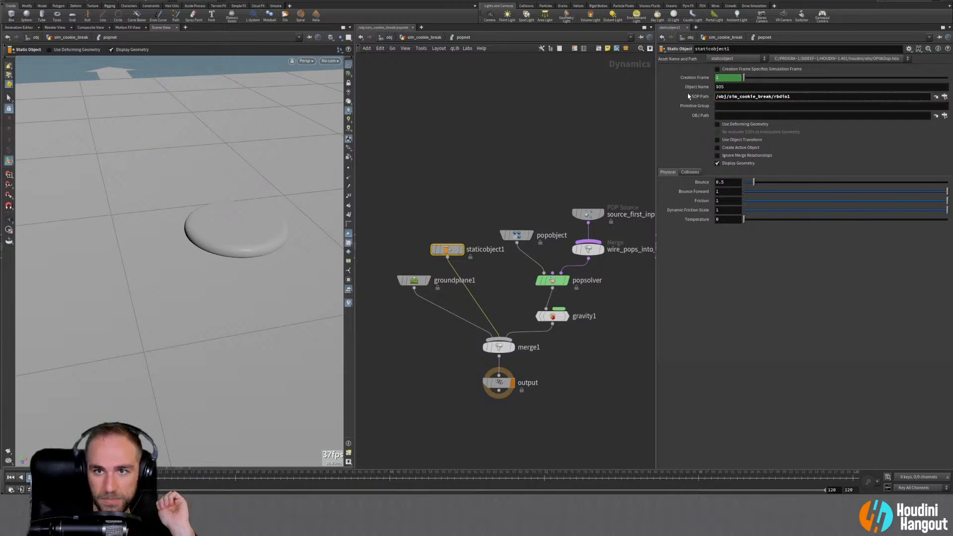
pyautogui.click(690, 97)
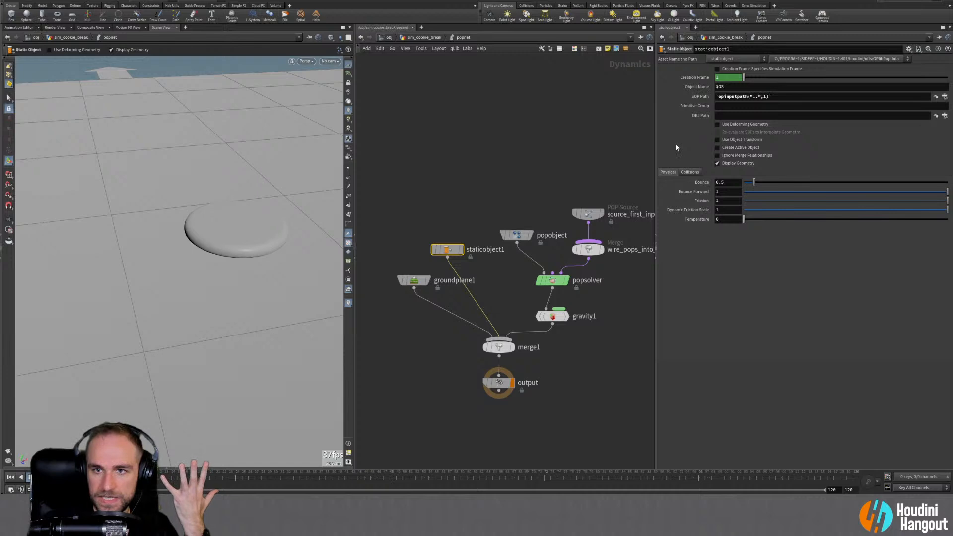
# Enable Use Deforming Geometry on staticobject1, play the simulation and inspect the debris around the cookie pieces up close
pyautogui.click(717, 124)
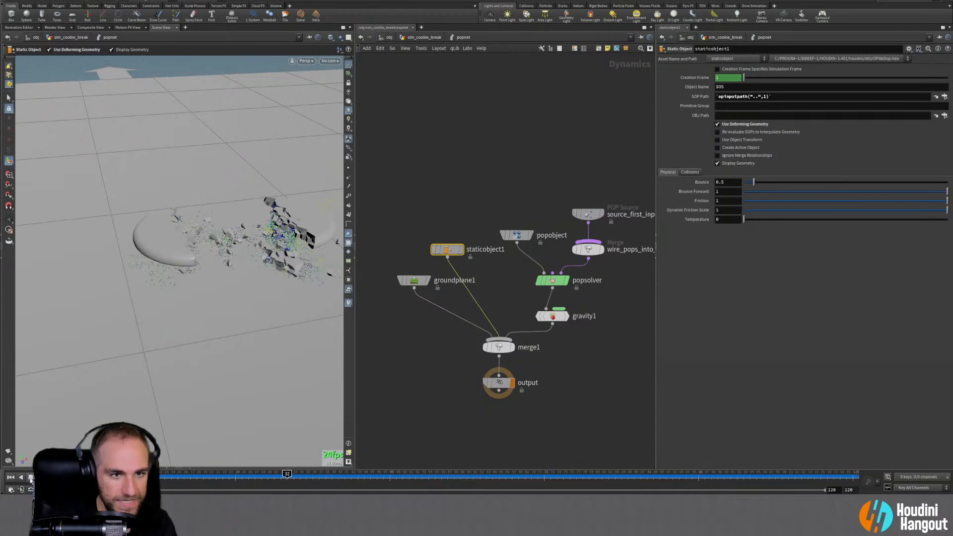
pyautogui.keyDown('alt'); pyautogui.moveTo(134, 298); pyautogui.dragTo(268, 278); pyautogui.keyUp('alt')
pyautogui.keyDown('alt'); pyautogui.moveTo(268, 278); pyautogui.dragTo(448, 159, button='right'); pyautogui.keyUp('alt')
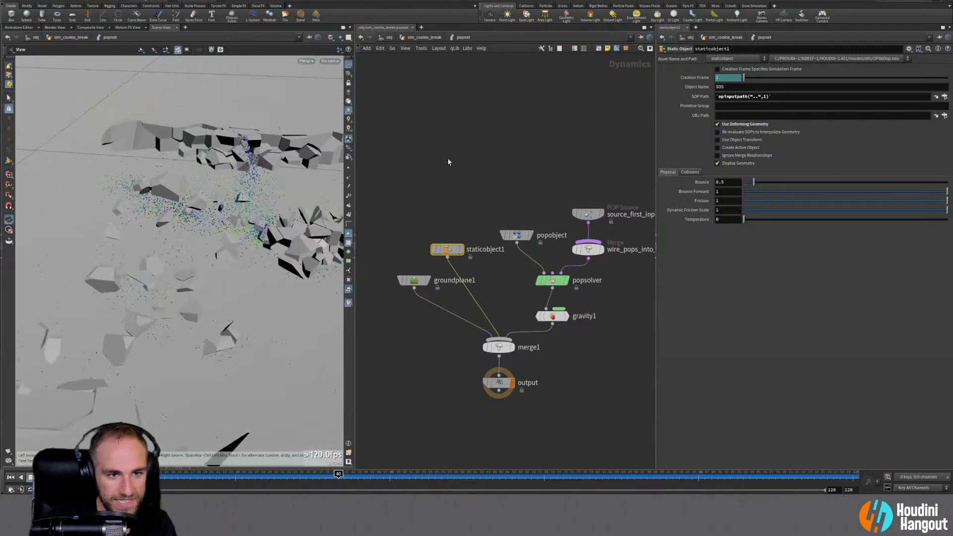
pyautogui.keyDown('alt'); pyautogui.moveTo(248, 213); pyautogui.dragTo(294, 229); pyautogui.keyUp('alt')
pyautogui.keyDown('alt'); pyautogui.moveTo(295, 229); pyautogui.dragTo(298, 214, button='right'); pyautogui.keyUp('alt')
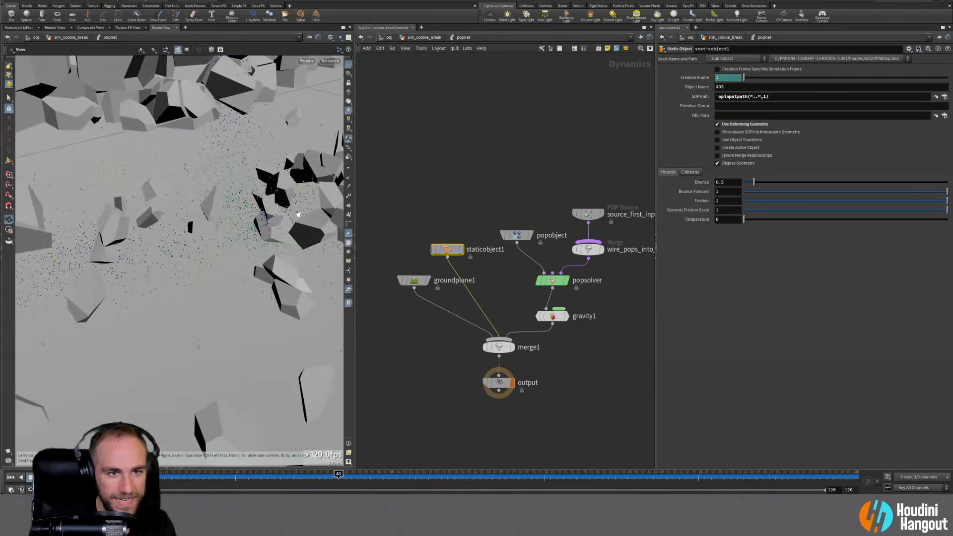
# Replay the simulation from the first frame and review the debris collisions both close up and from a wider view
pyautogui.click(11, 477)
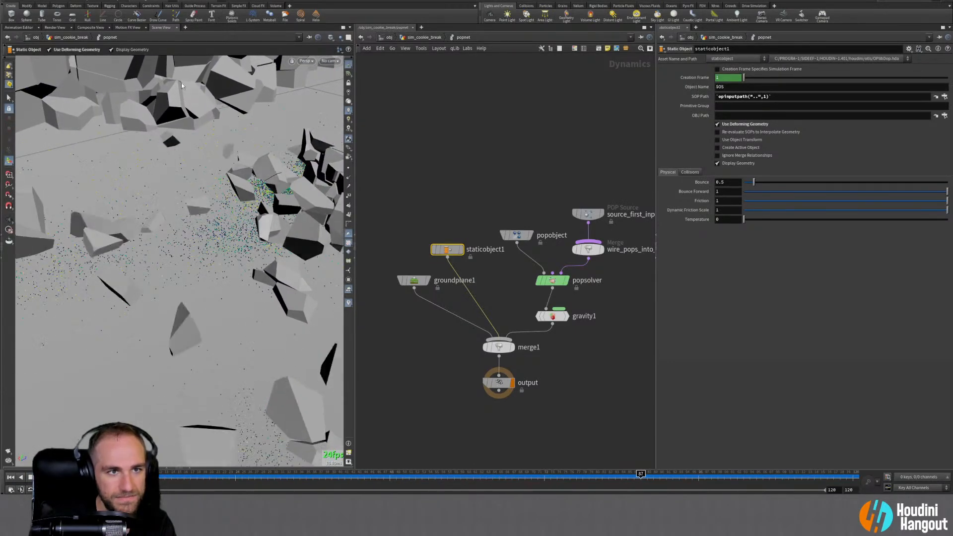
pyautogui.keyDown('alt'); pyautogui.moveTo(203, 243); pyautogui.dragTo(171, 279, button='right'); pyautogui.keyUp('alt')
pyautogui.keyDown('alt'); pyautogui.moveTo(170, 278); pyautogui.dragTo(145, 321); pyautogui.keyUp('alt')
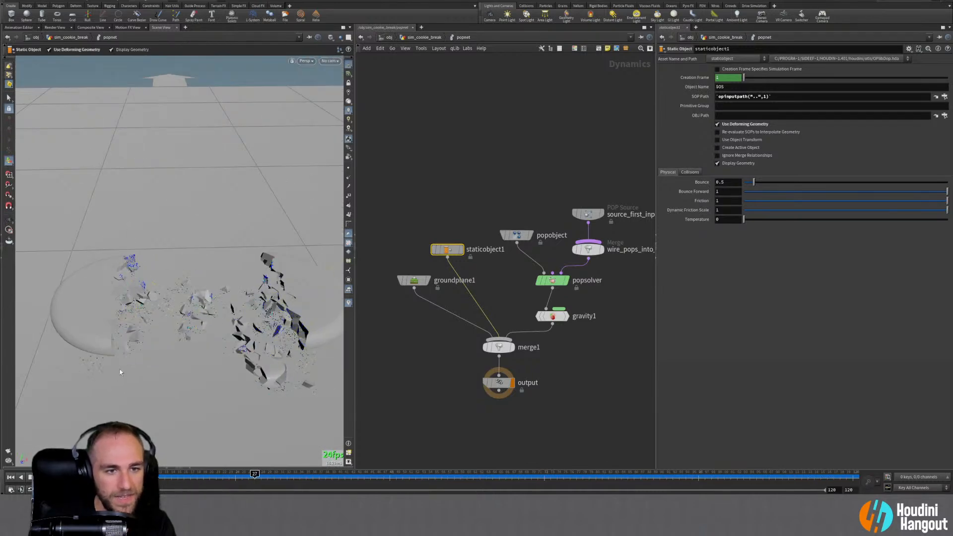
pyautogui.click(11, 477)
# Back in sim_cookie_break, display rbdbulletsolver1 and review its Forces settings
pyautogui.press('u')
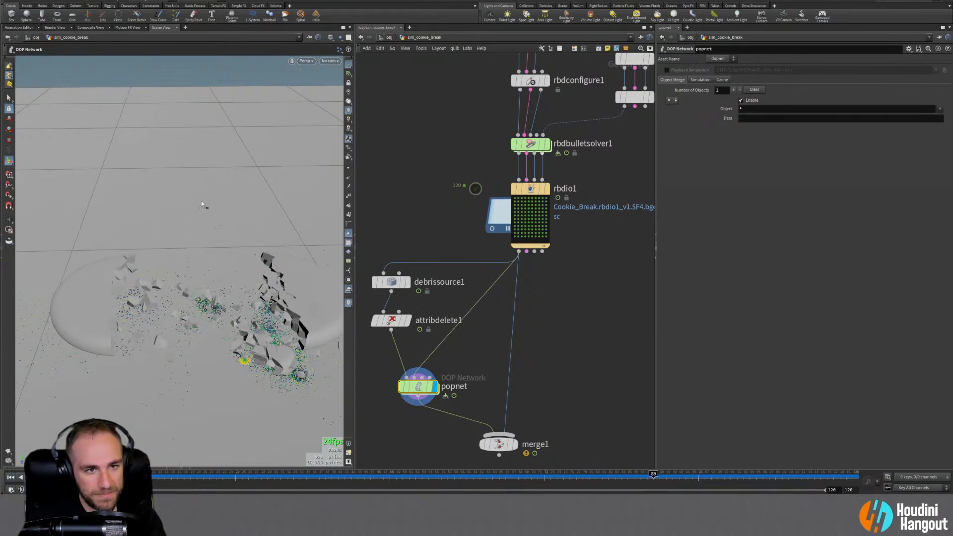
pyautogui.click(525, 148)
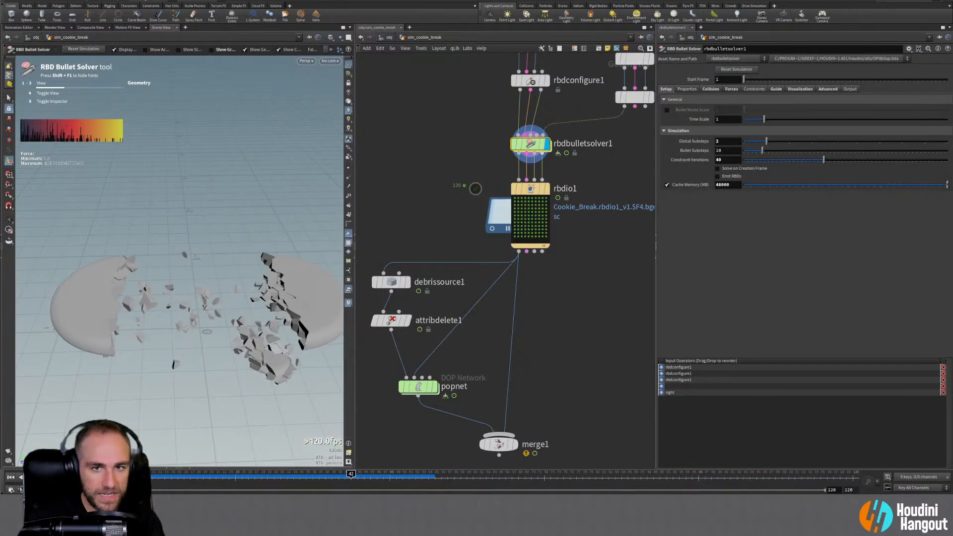
pyautogui.moveTo(520, 153)
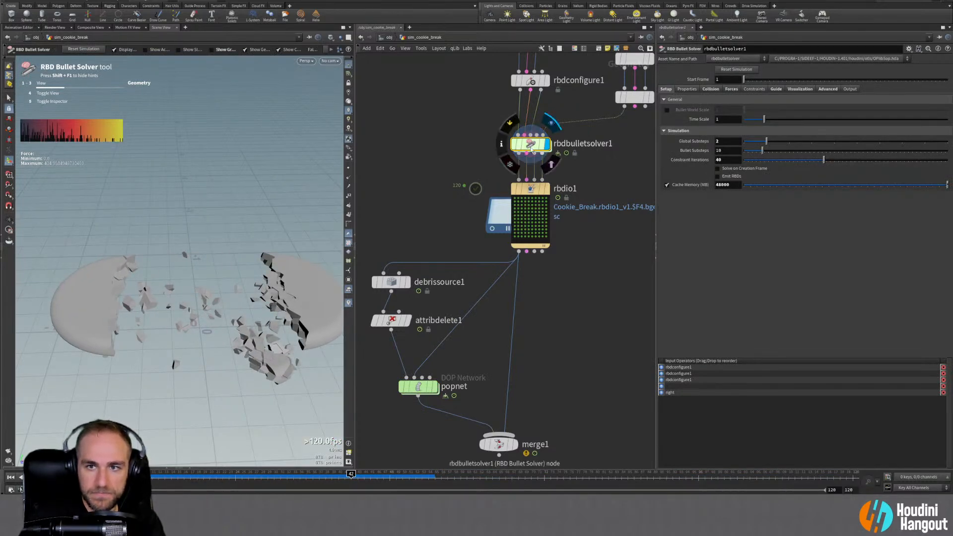
pyautogui.click(730, 89)
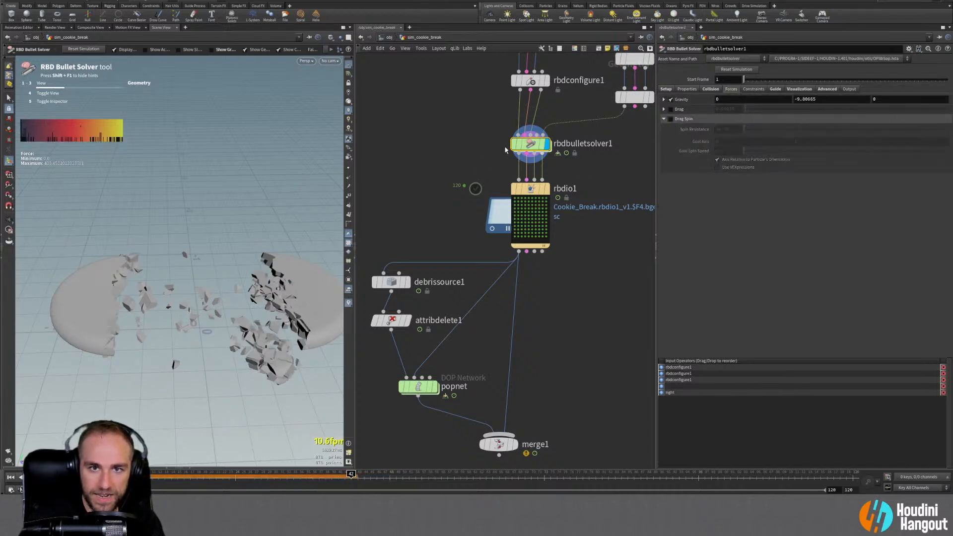
# Inside rbdbulletsolver1's forces network, add a POP Speed Limit node and connect it to POSTSOLVE
pyautogui.doubleClick(528, 144)
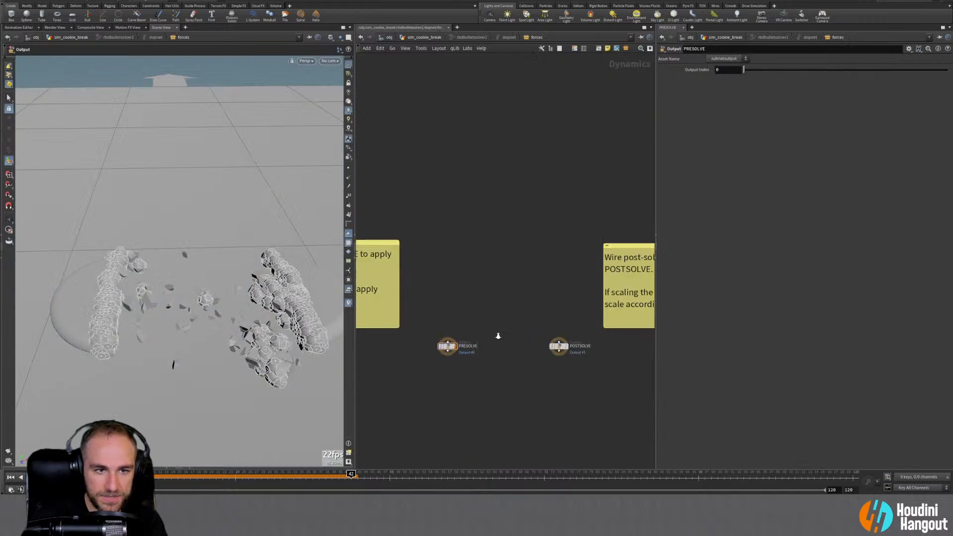
pyautogui.press('Tab')
pyautogui.write('popspeed')
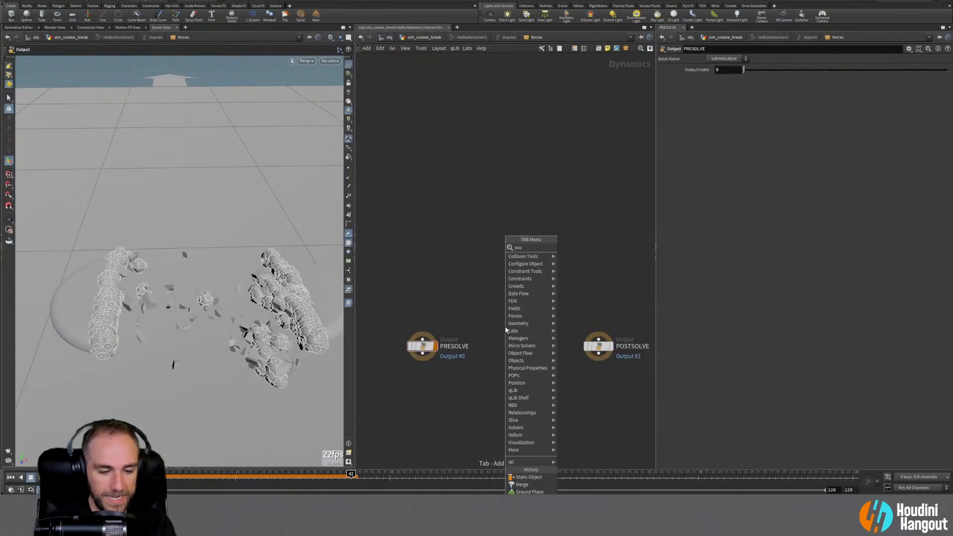
pyautogui.press('Return')
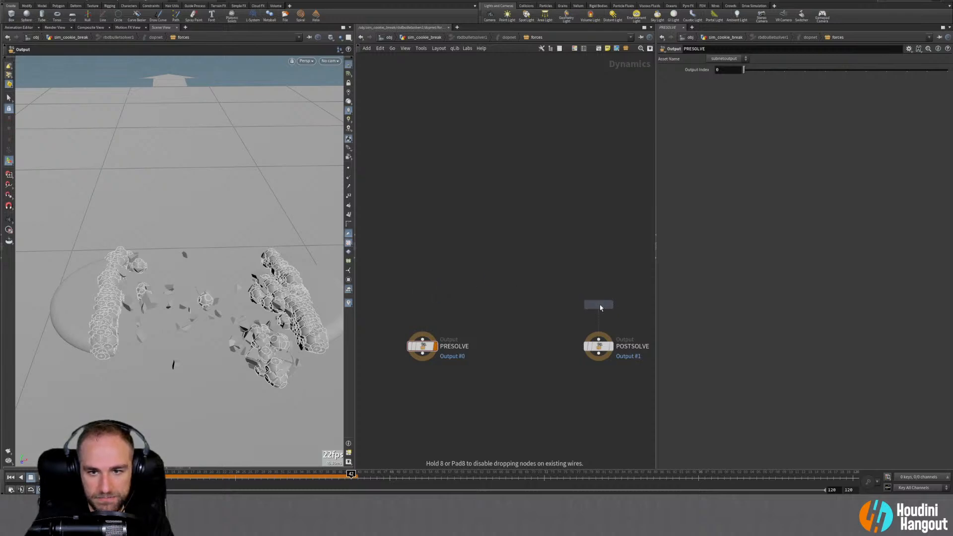
pyautogui.click(600, 307)
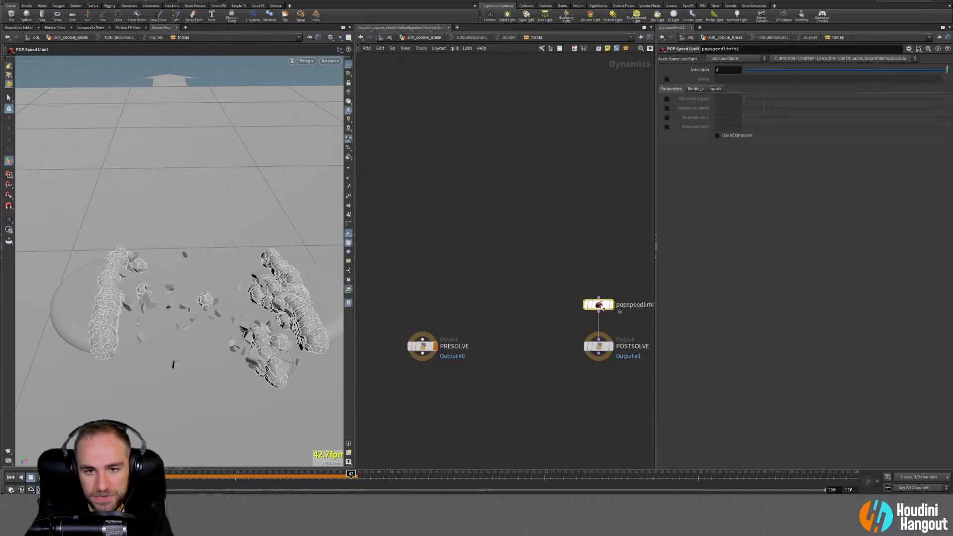
# Enable Maximum Spin on popspeedlimit1 with a value of 1 and rerun the cookie break simulation from the first frame
pyautogui.scroll(-4, 524, 352)
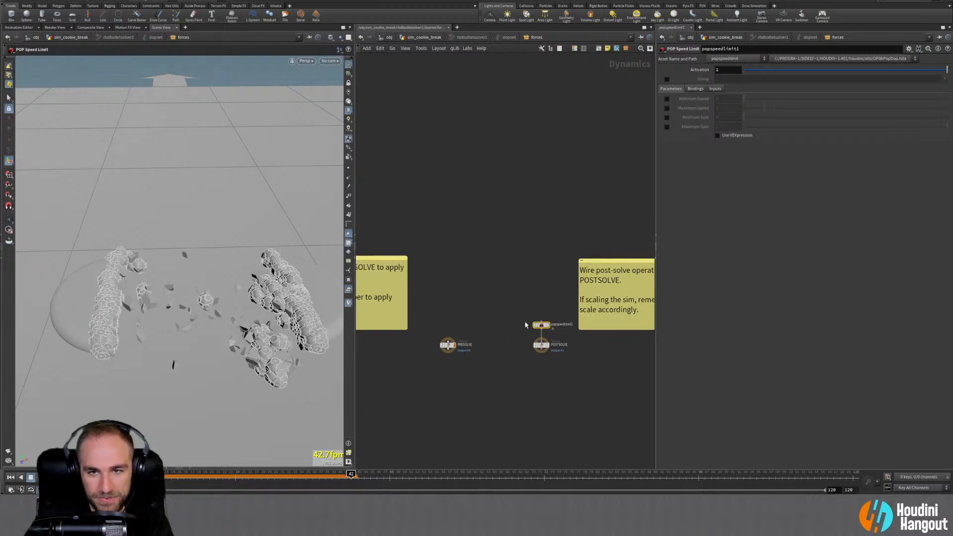
pyautogui.click(667, 128)
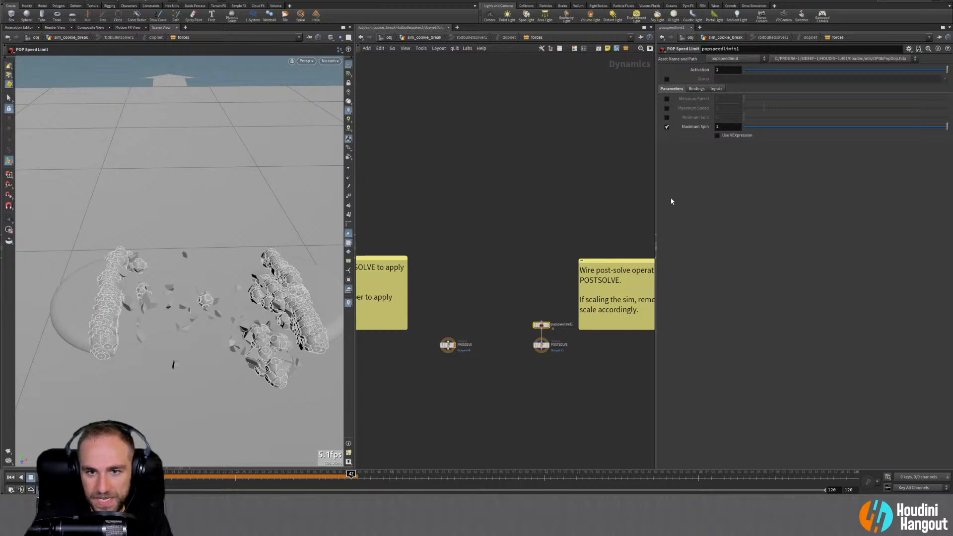
pyautogui.press('u')
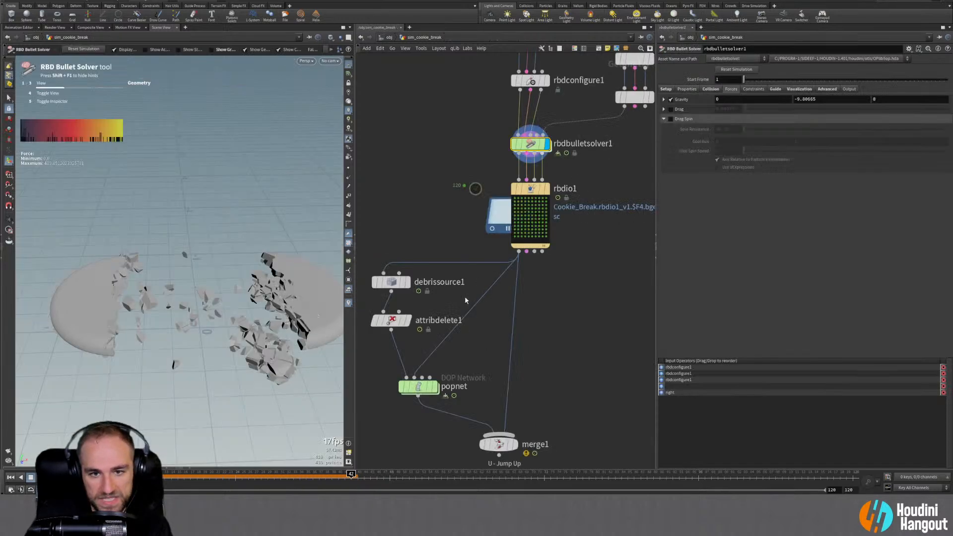
pyautogui.click(20, 478)
pyautogui.click(11, 477)
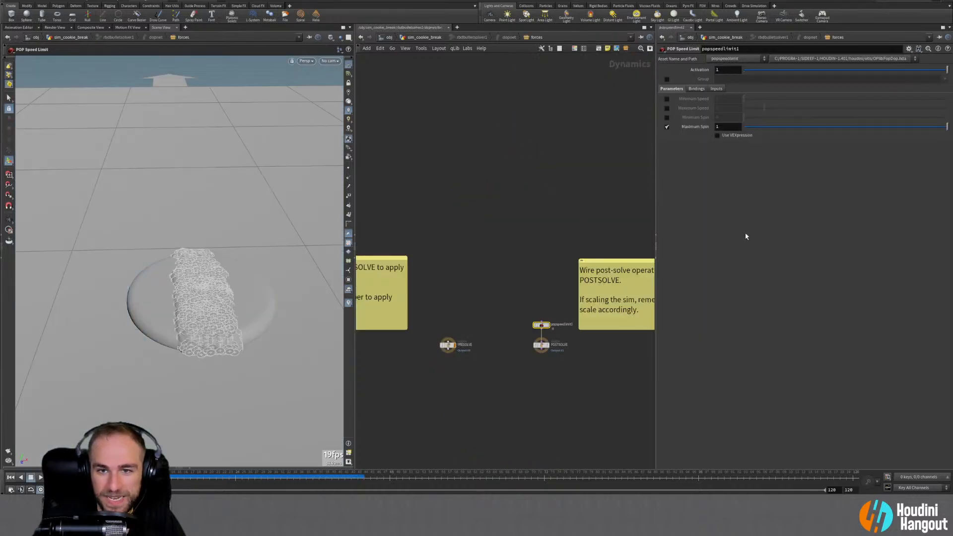
# Raise popspeedlimit1's Maximum Spin above 1, return to sim_cookie_break and review how the broken pieces rotate in the simulation
pyautogui.press('Return')
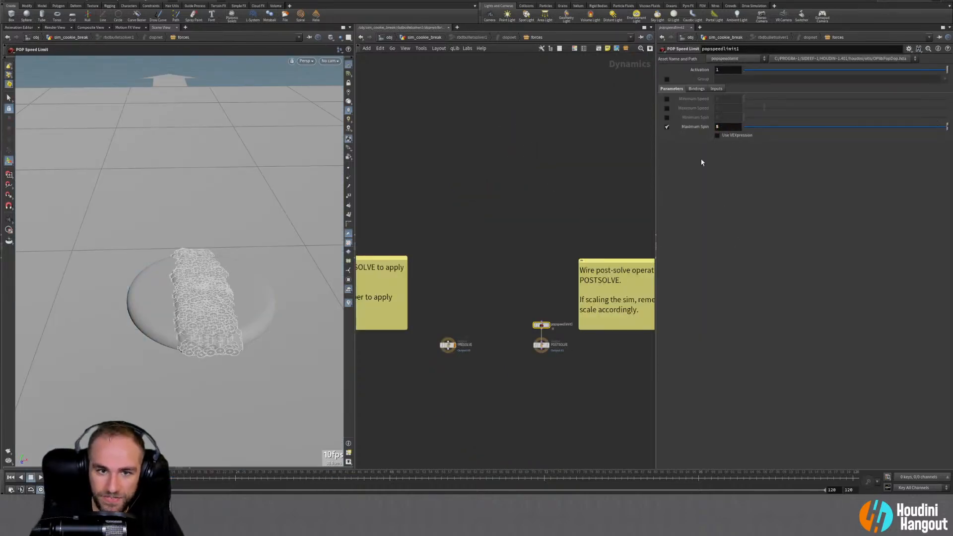
pyautogui.press('u')
pyautogui.press('u')
pyautogui.press('u')
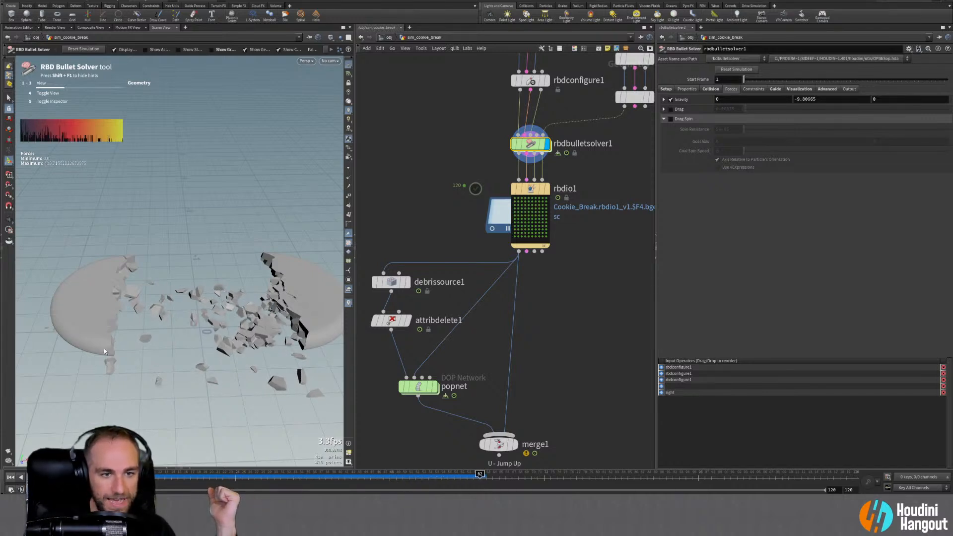
pyautogui.click(11, 477)
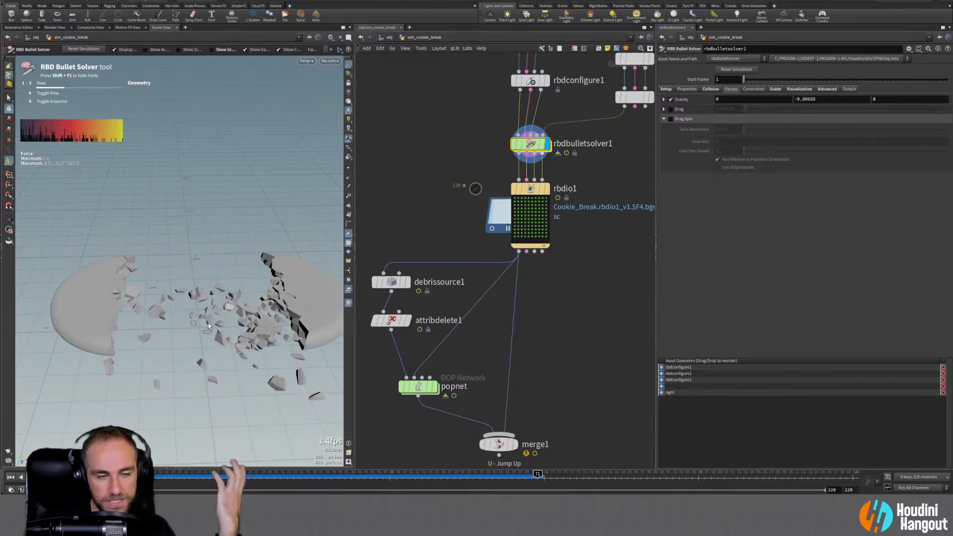
pyautogui.click(11, 478)
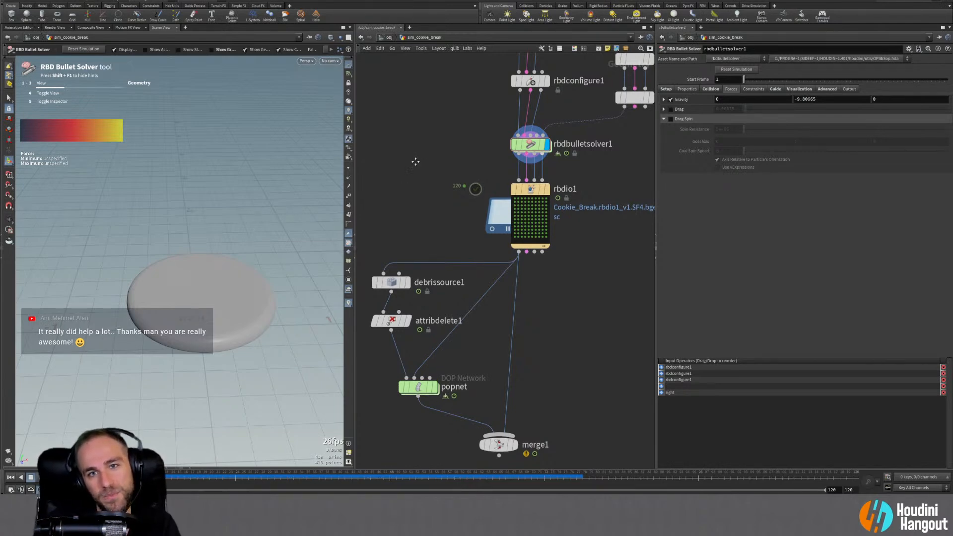
# Set the Connection Type of add_breakable_cons to Surface Points
pyautogui.moveTo(417, 160); pyautogui.dragTo(365, 364, button='middle')
pyautogui.click(465, 260)
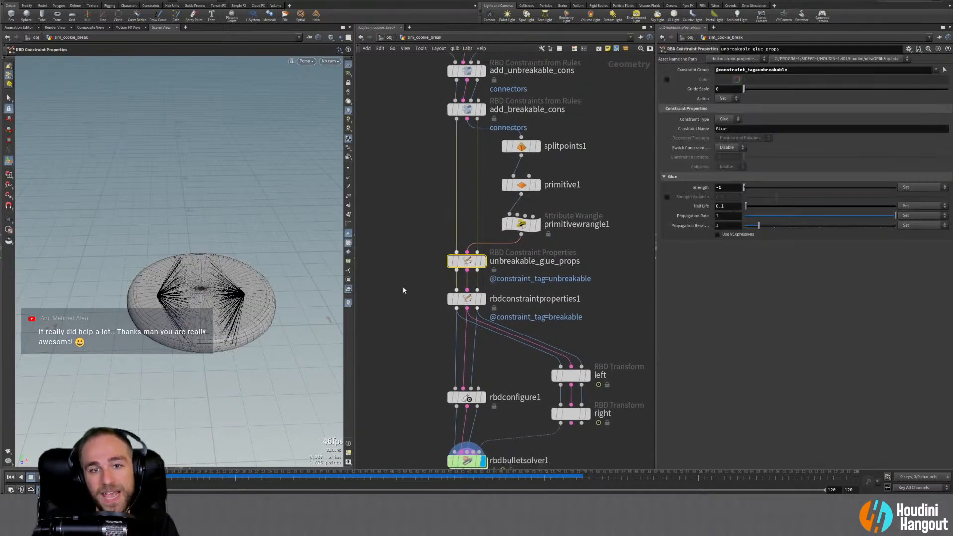
pyautogui.click(443, 207)
pyautogui.click(462, 111)
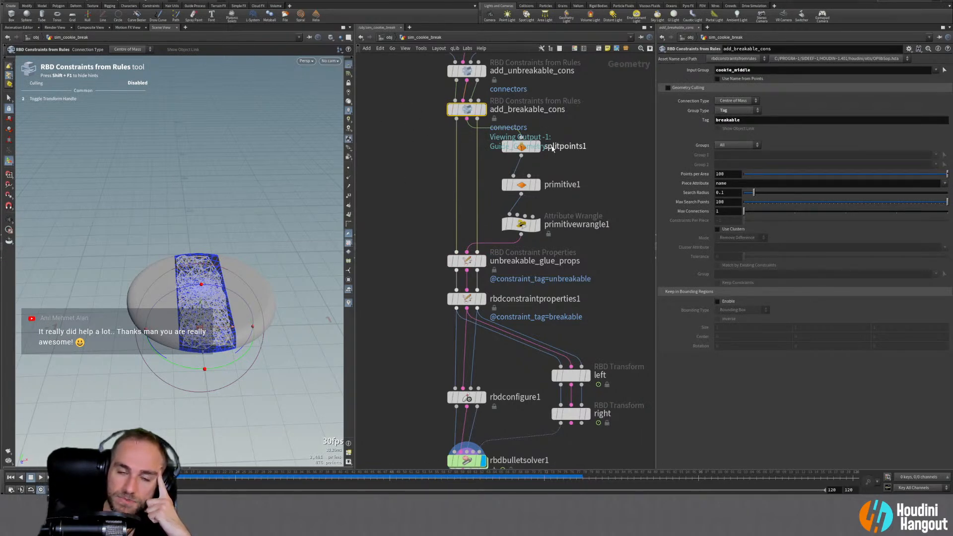
pyautogui.click(732, 102)
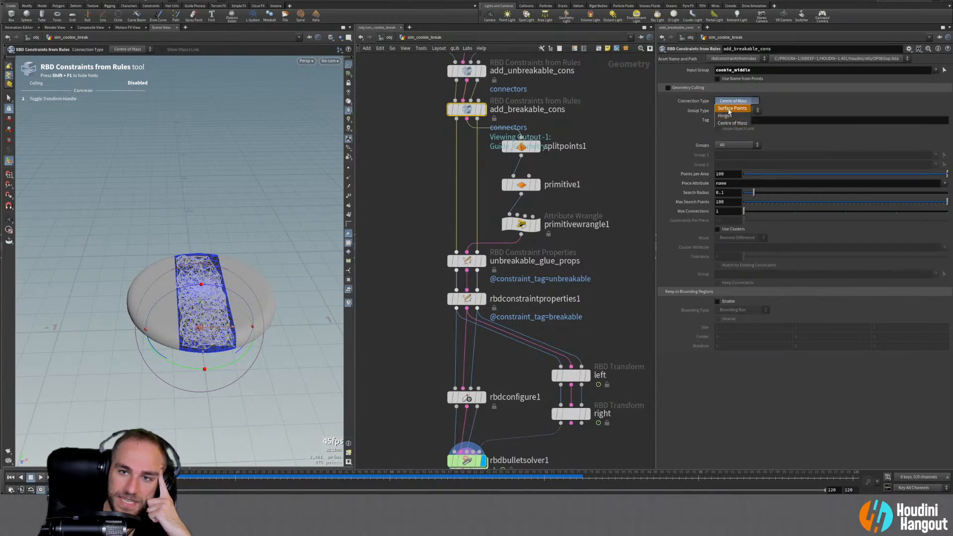
pyautogui.click(731, 108)
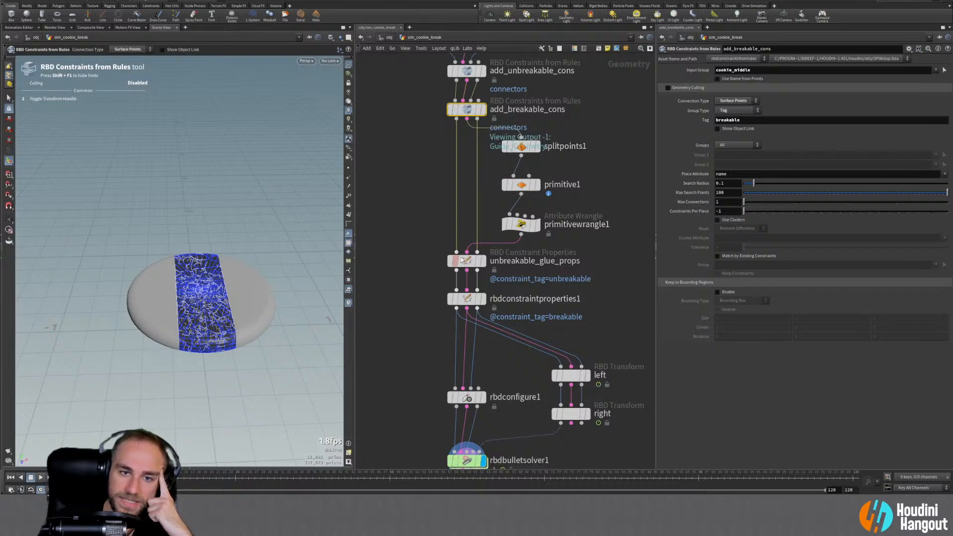
# Bypass splitpoints1, primitive1 and primitivewrangle1, and check the constraints' restlength values in the Geometry Spreadsheet
pyautogui.moveTo(490, 150); pyautogui.dragTo(576, 227)
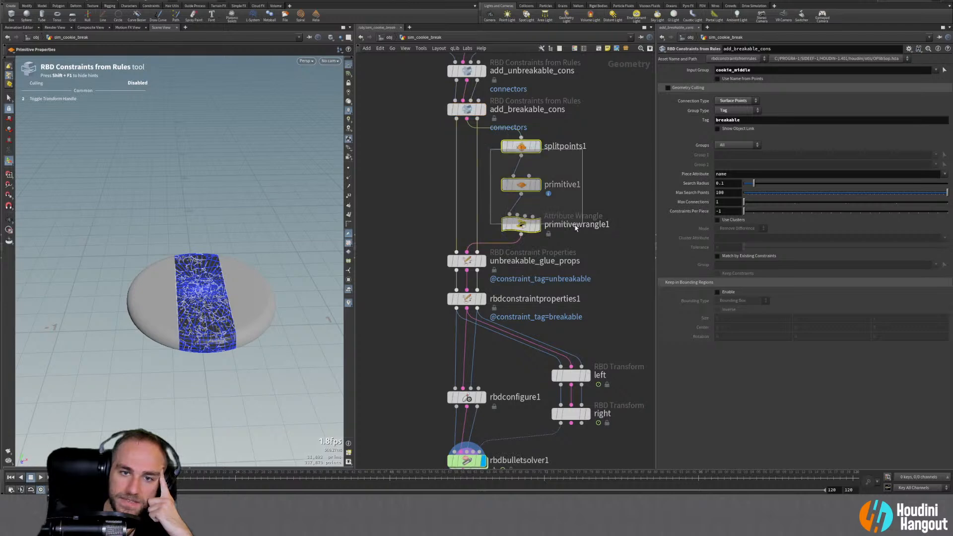
pyautogui.click(518, 226)
pyautogui.middleClick(520, 231)
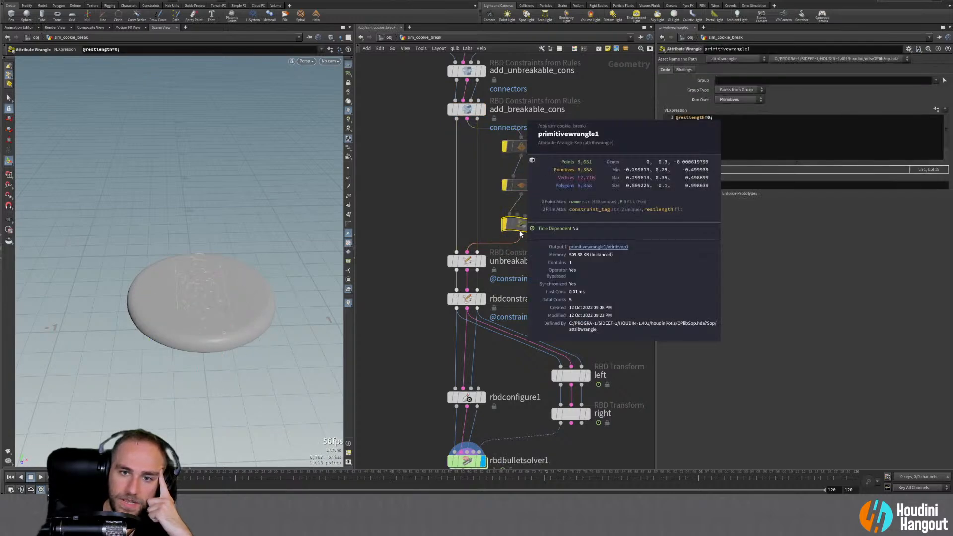
pyautogui.click(188, 469)
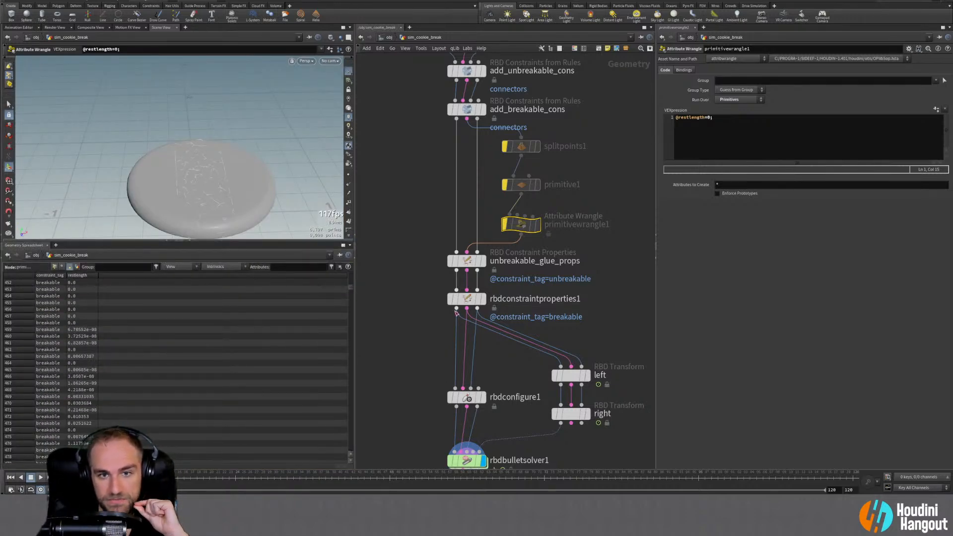
# Select rbdbulletsolver1 and play the cookie break with surface-point constraints, replaying it from the first frame
pyautogui.moveTo(396, 410); pyautogui.dragTo(403, 316, button='middle')
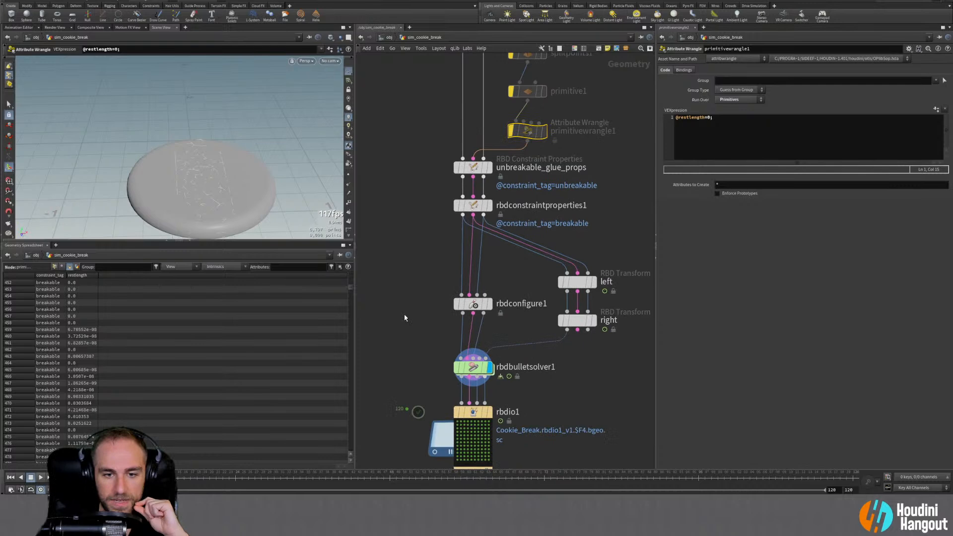
pyautogui.click(474, 366)
pyautogui.moveTo(434, 390); pyautogui.dragTo(454, 326, button='middle')
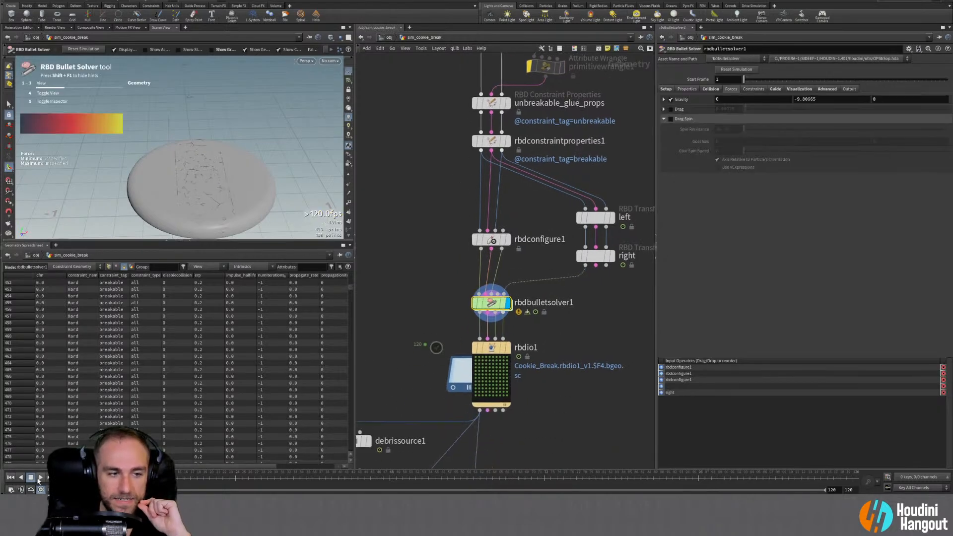
pyautogui.click(40, 478)
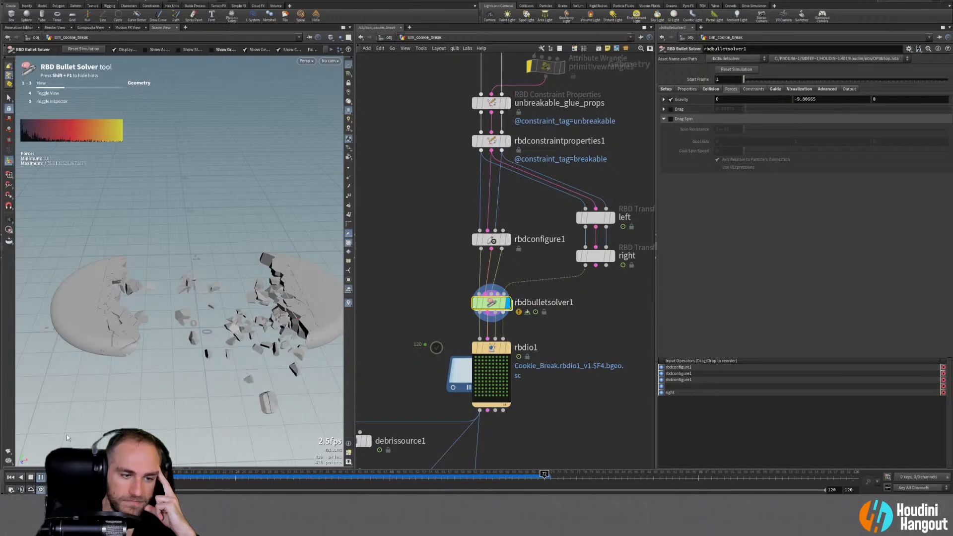
pyautogui.click(10, 477)
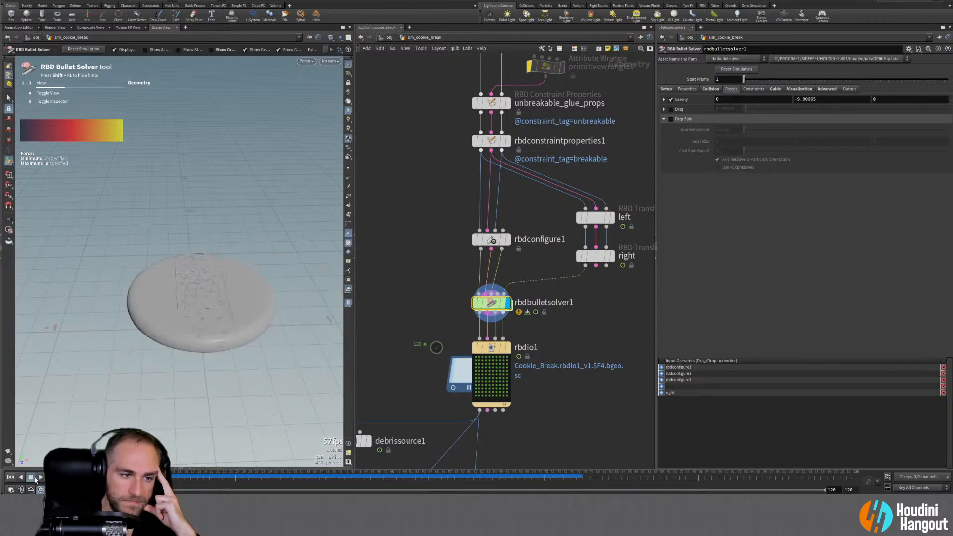
pyautogui.click(40, 479)
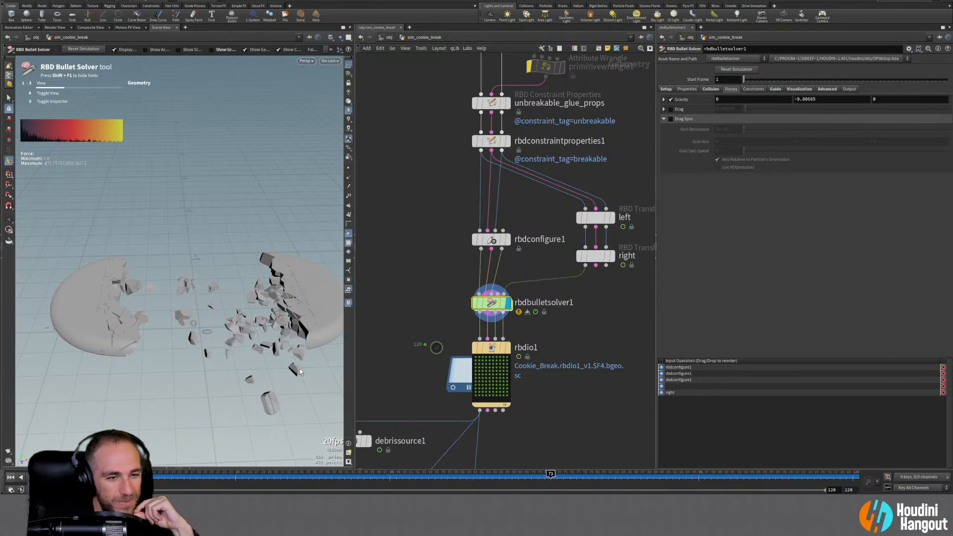
pyautogui.click(11, 477)
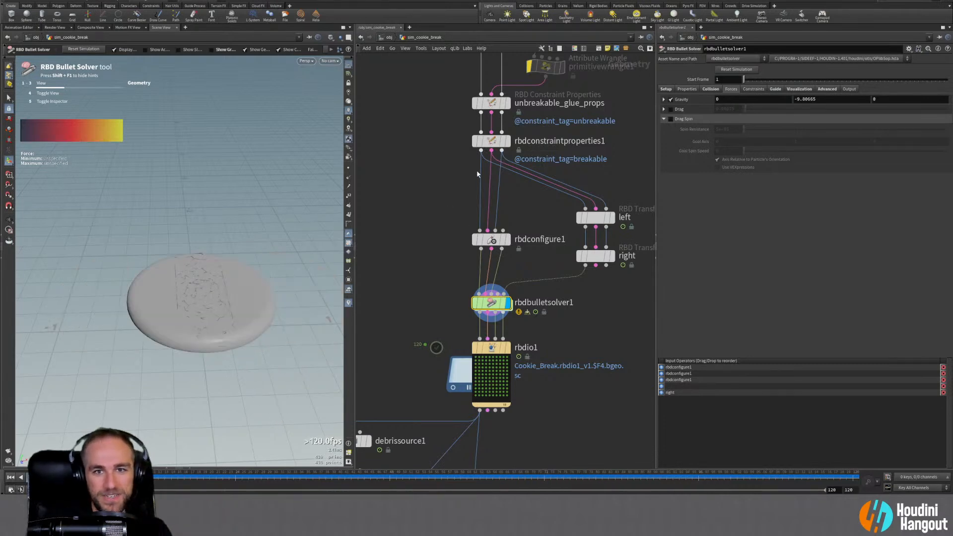
# Change the breakable constraints in rbdconstraintproperties1 to Soft, rerun the simulation and check the warning on rbdbulletsolver1
pyautogui.moveTo(459, 150); pyautogui.dragTo(412, 329, button='middle')
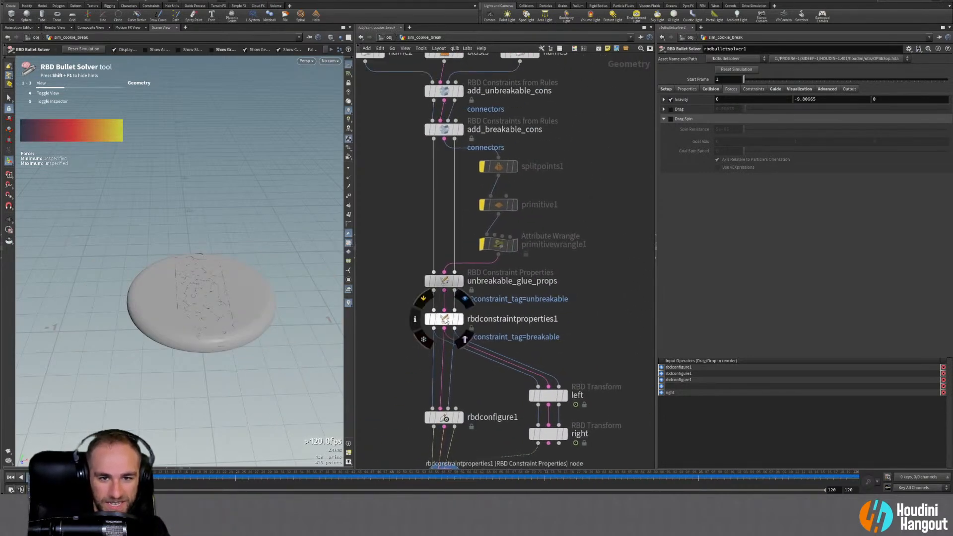
pyautogui.click(443, 319)
pyautogui.click(725, 119)
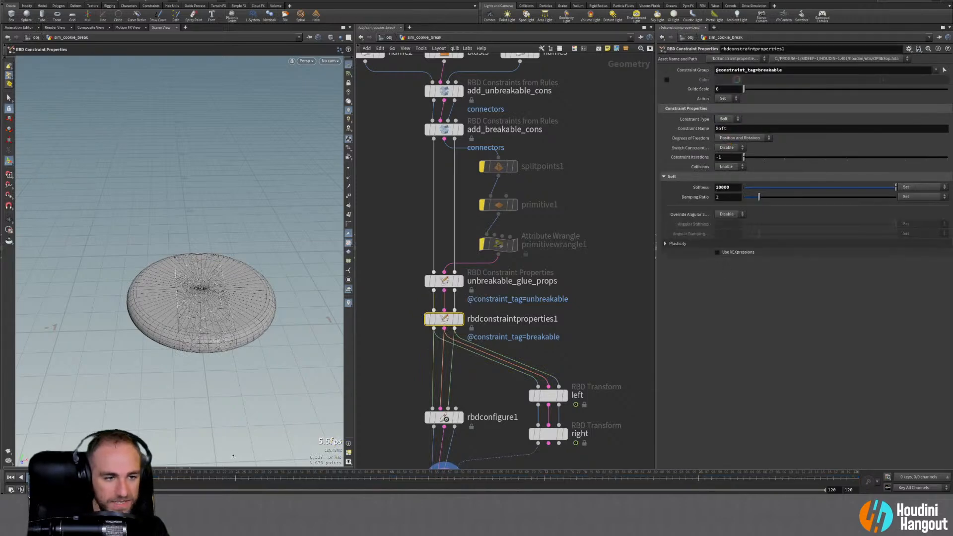
pyautogui.moveTo(407, 439); pyautogui.dragTo(446, 294, button='middle')
pyautogui.click(483, 336)
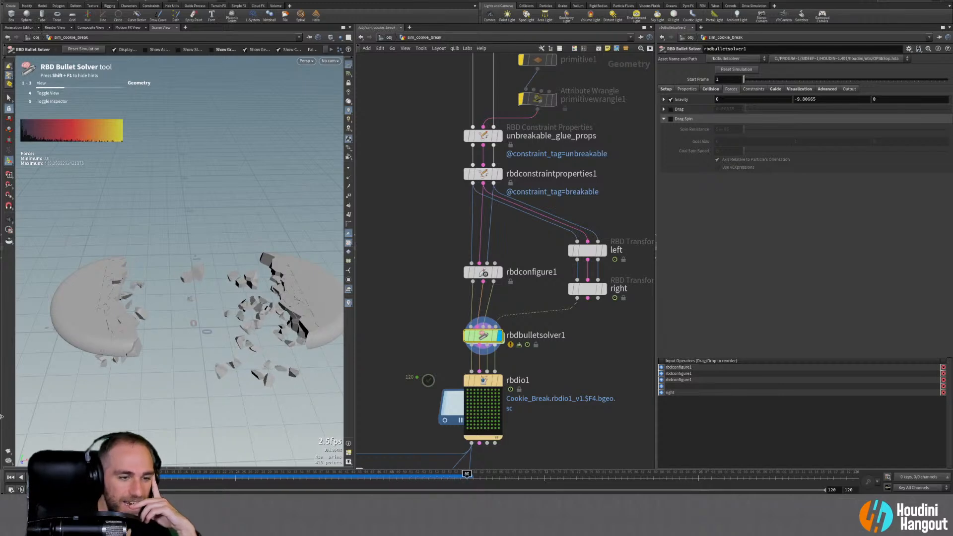
pyautogui.click(11, 478)
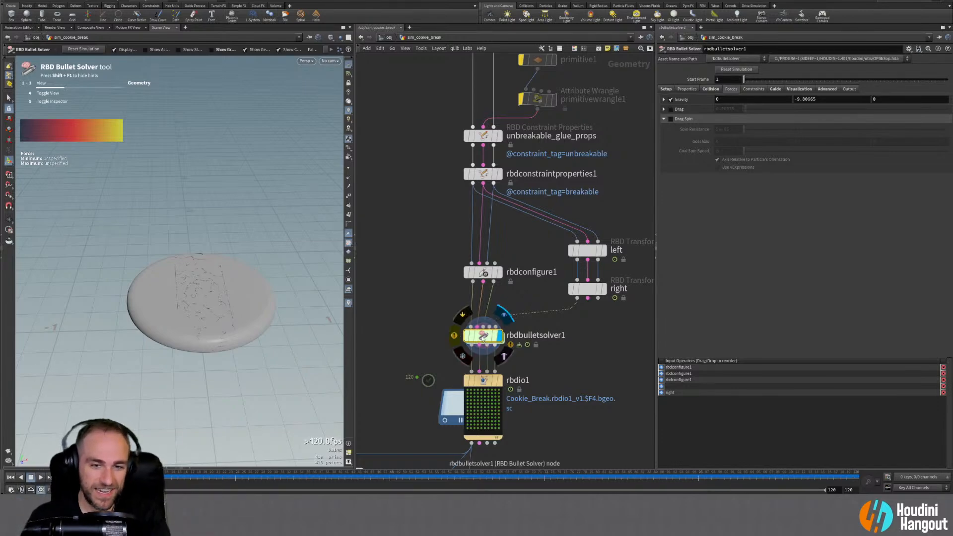
pyautogui.middleClick(452, 338)
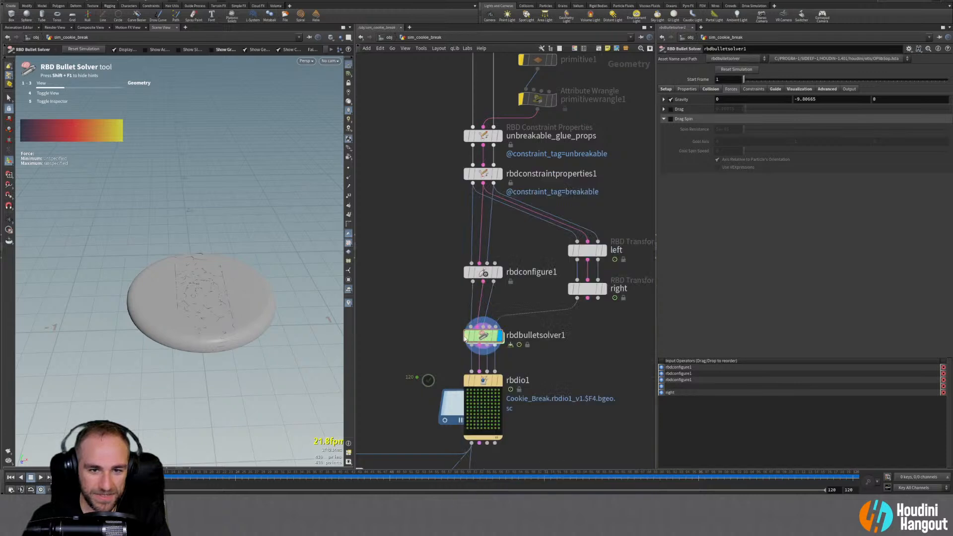
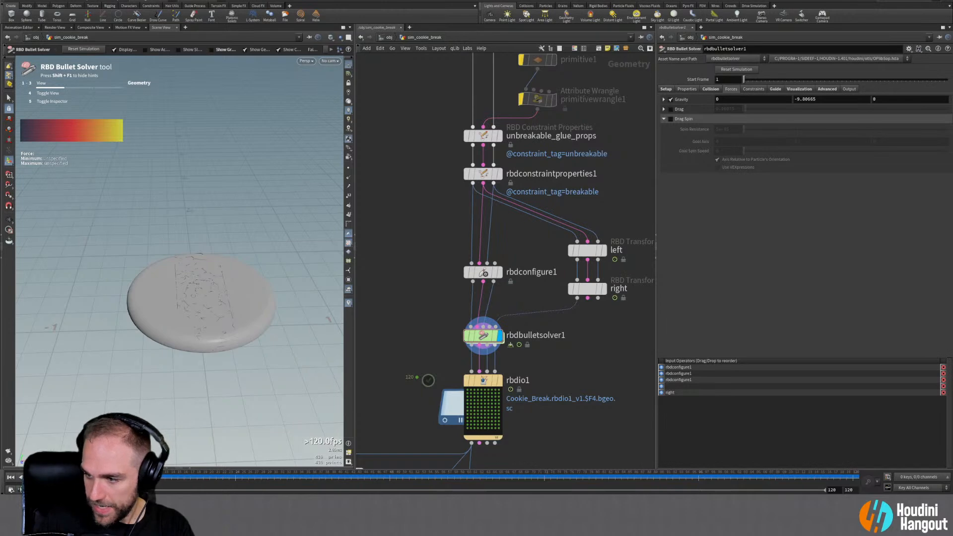
# Switch to Discord and browse the fungi growth references in topic_suggestions, enlarging the green and the yellow lichen photos
pyautogui.moveTo(952, 49); pyautogui.dragTo(281, 0)
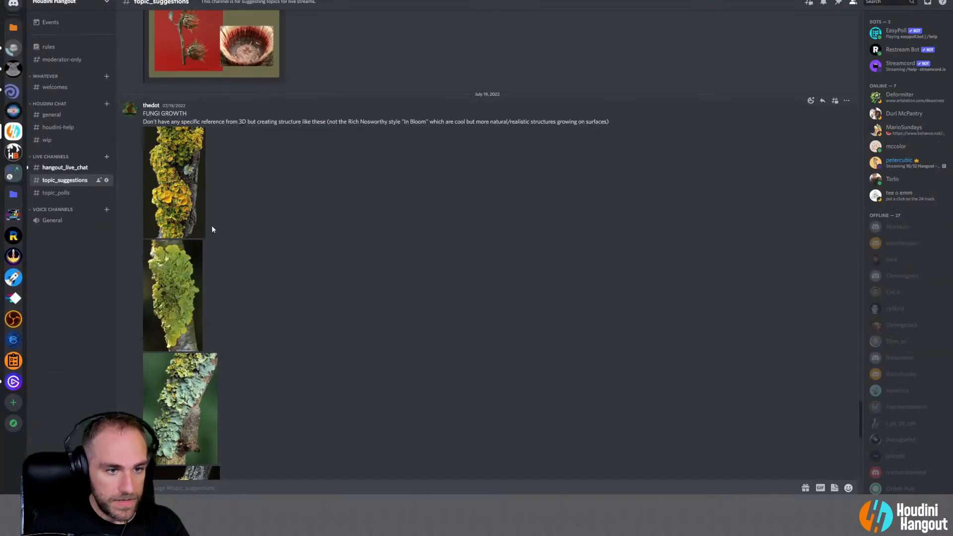
pyautogui.scroll(-1, 212, 226)
pyautogui.scroll(-8, 212, 228)
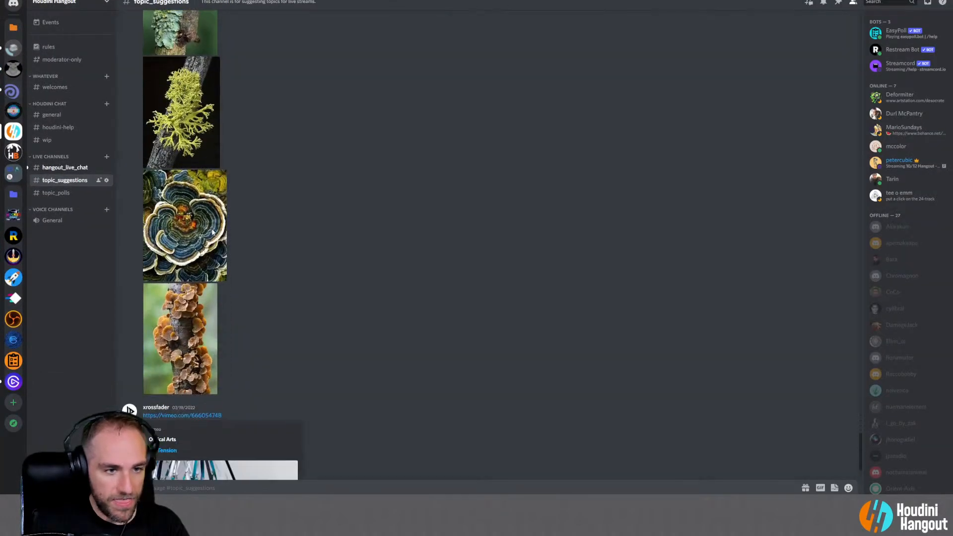
pyautogui.scroll(10, 204, 296)
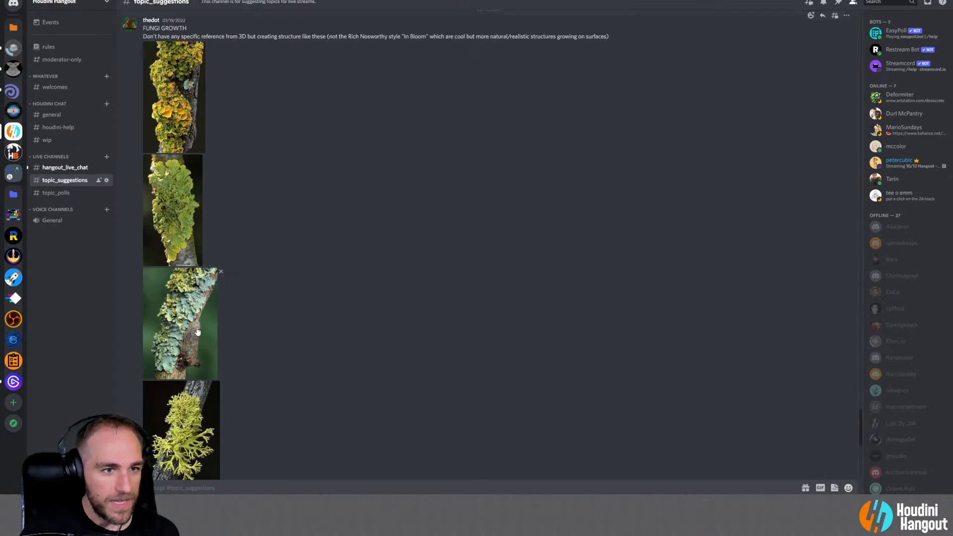
pyautogui.scroll(5, 193, 321)
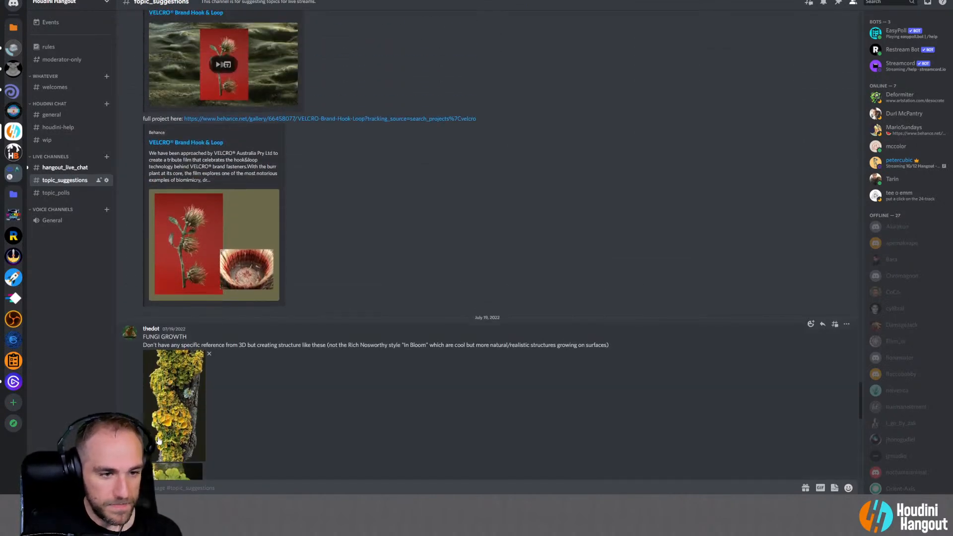
pyautogui.scroll(-2, 167, 406)
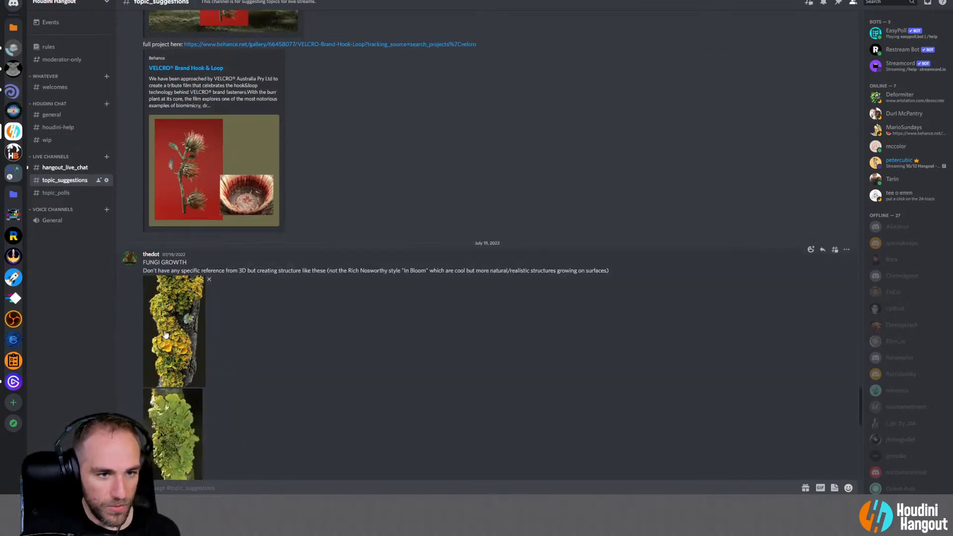
pyautogui.scroll(-3, 167, 331)
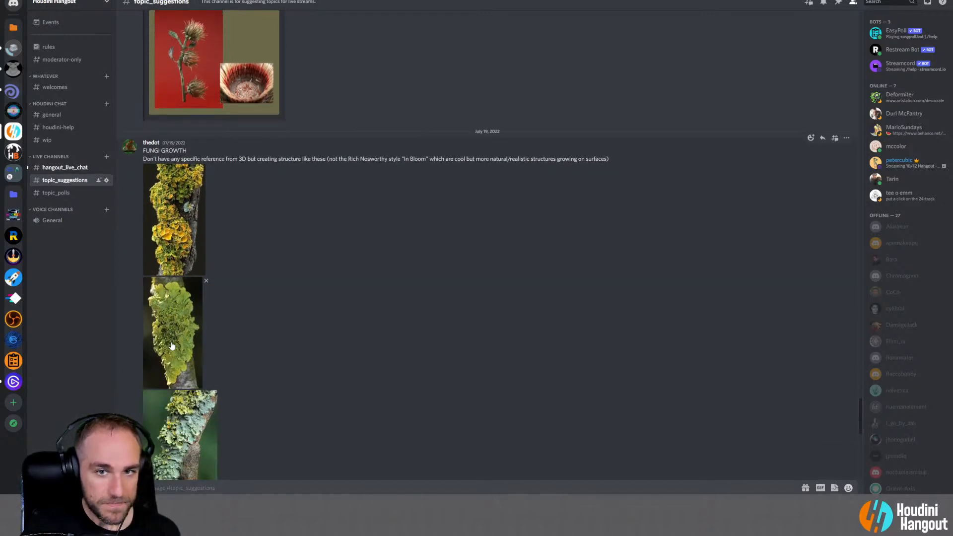
pyautogui.click(170, 341)
pyautogui.click(311, 283)
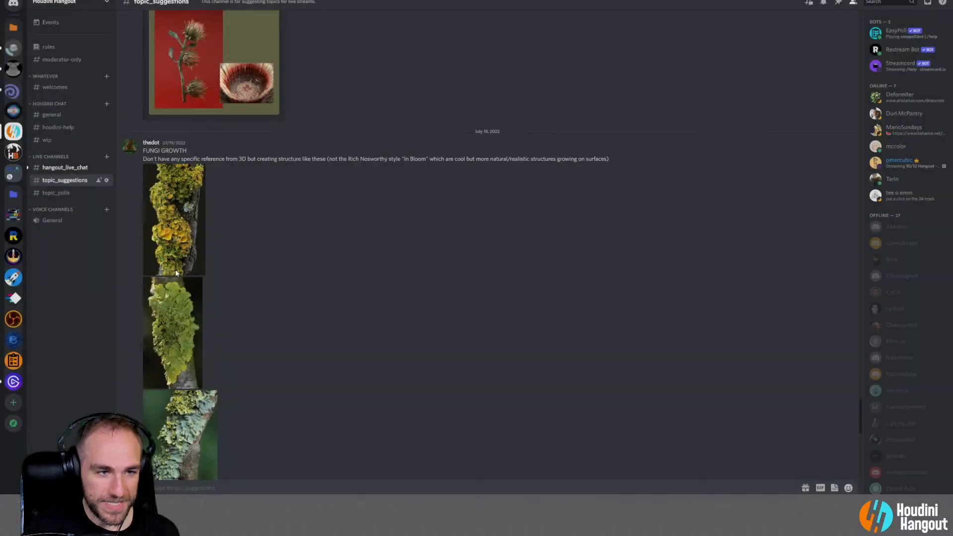
pyautogui.click(174, 218)
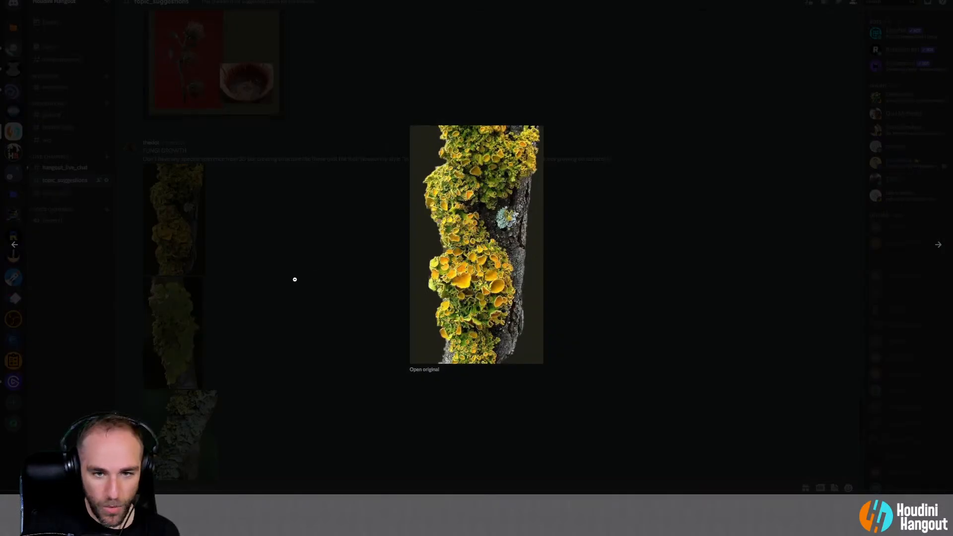
# Examine the lichen and fungus growth reference photos posted in the topic_suggestions channel
pyautogui.click(291, 279)
pyautogui.click(193, 430)
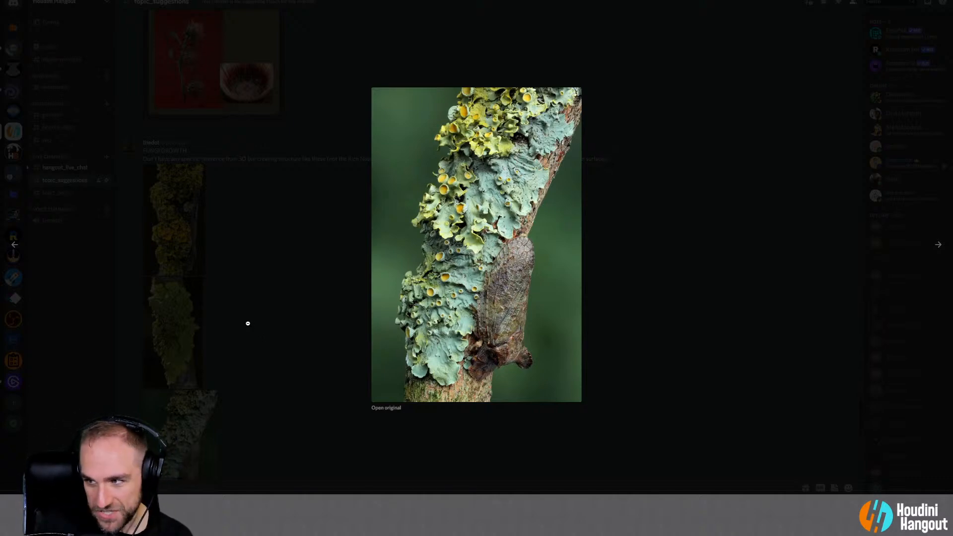
pyautogui.click(248, 326)
pyautogui.scroll(-3, 248, 326)
pyautogui.click(178, 406)
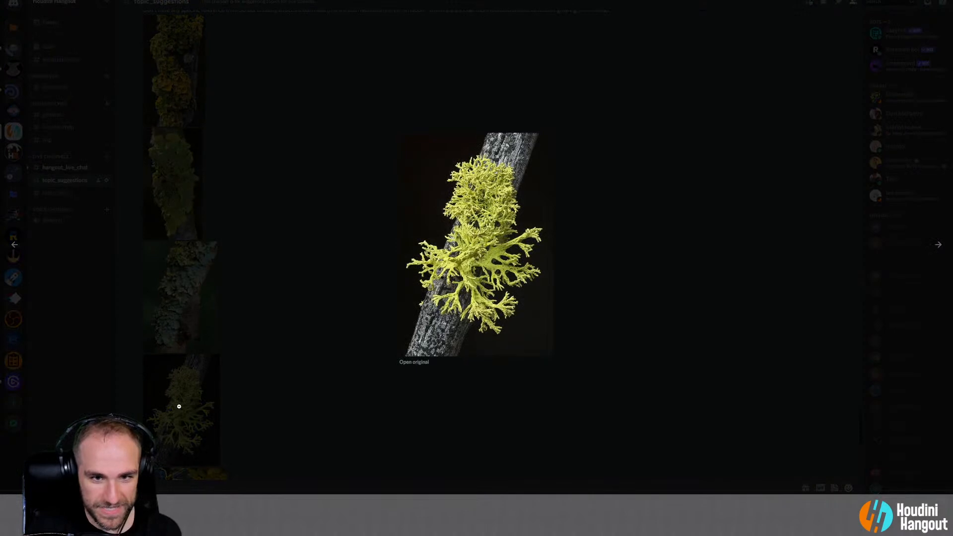
pyautogui.click(212, 370)
pyautogui.scroll(5, 206, 305)
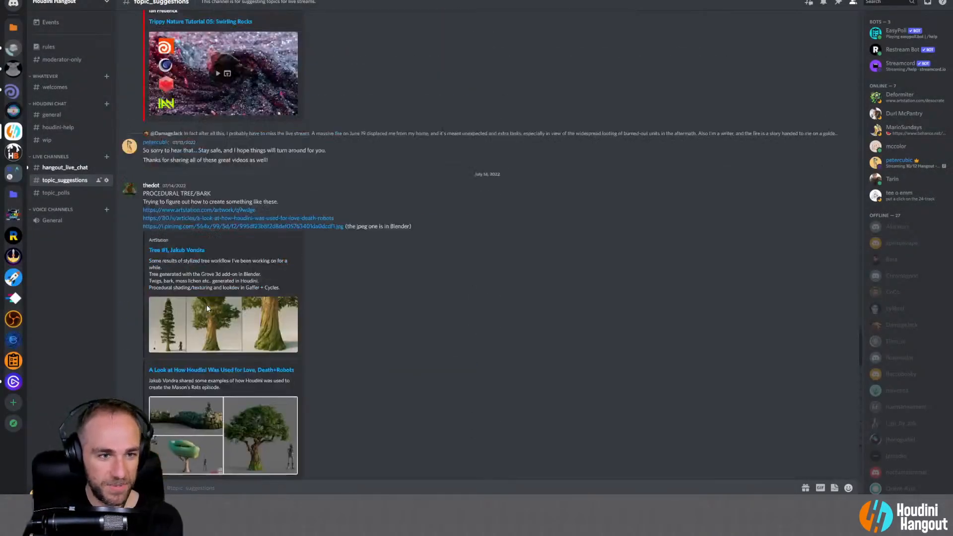
pyautogui.scroll(5, 206, 305)
pyautogui.scroll(-20, 207, 306)
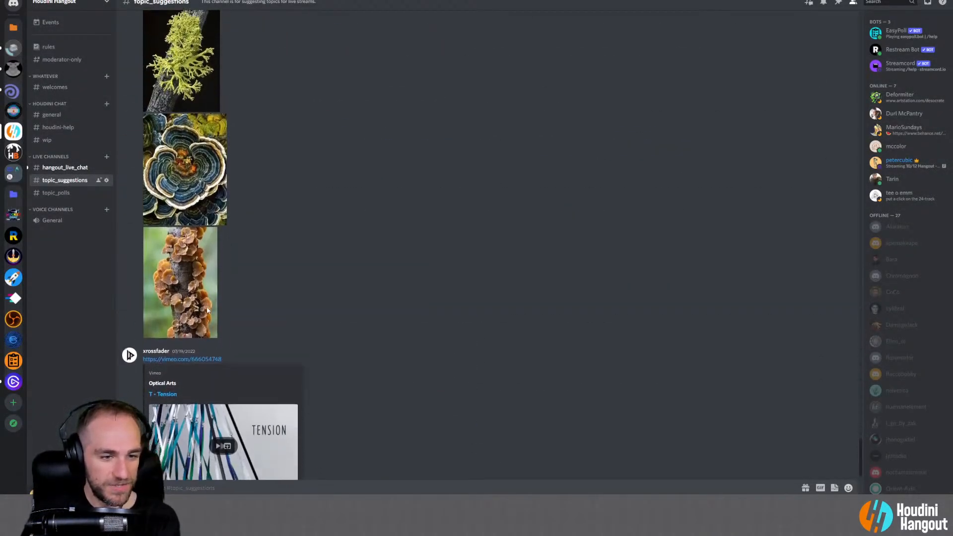
pyautogui.scroll(-1, 208, 310)
# Switch to Houdini, open a new empty scene and apply the Single_Screen_Tall desktop layout
pyautogui.click(945, 296)
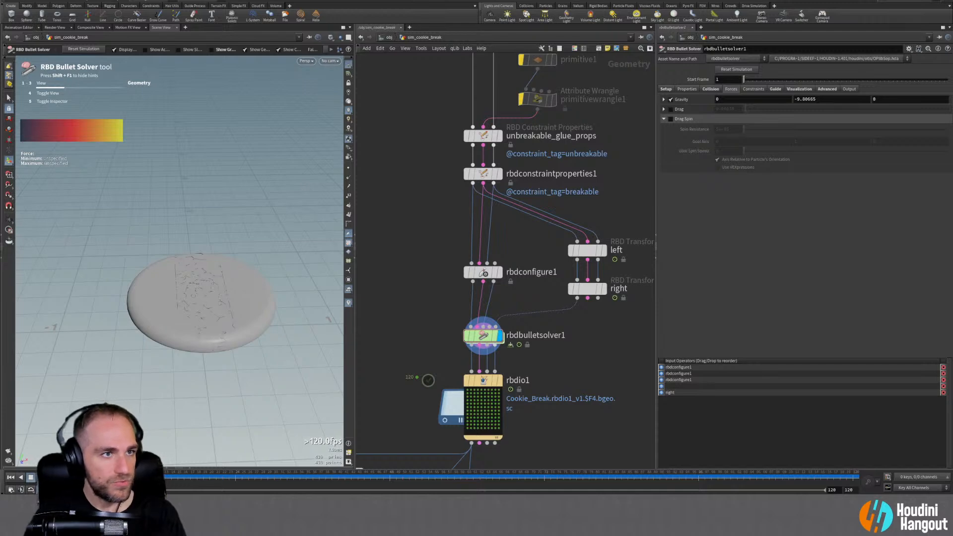
pyautogui.click(8, 1)
pyautogui.click(20, 44)
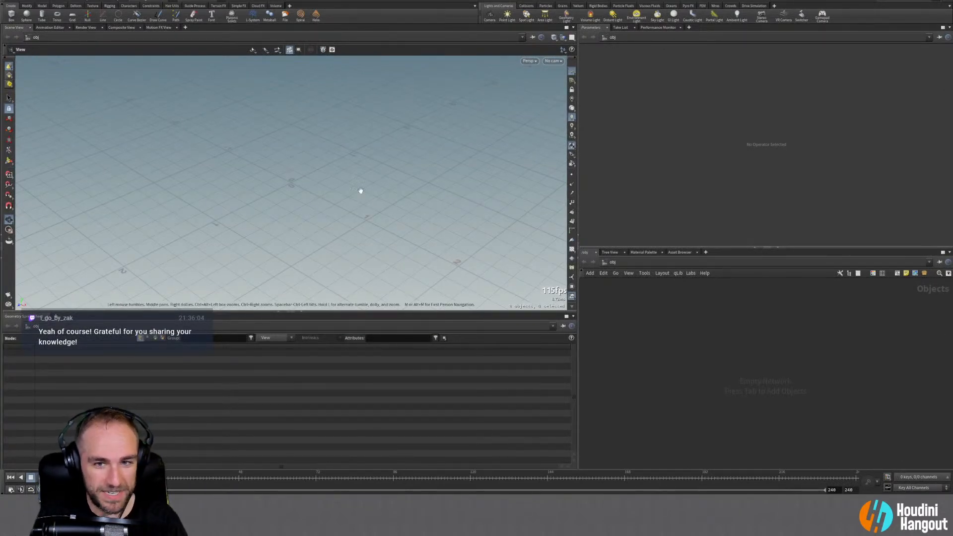
pyautogui.click(137, 2)
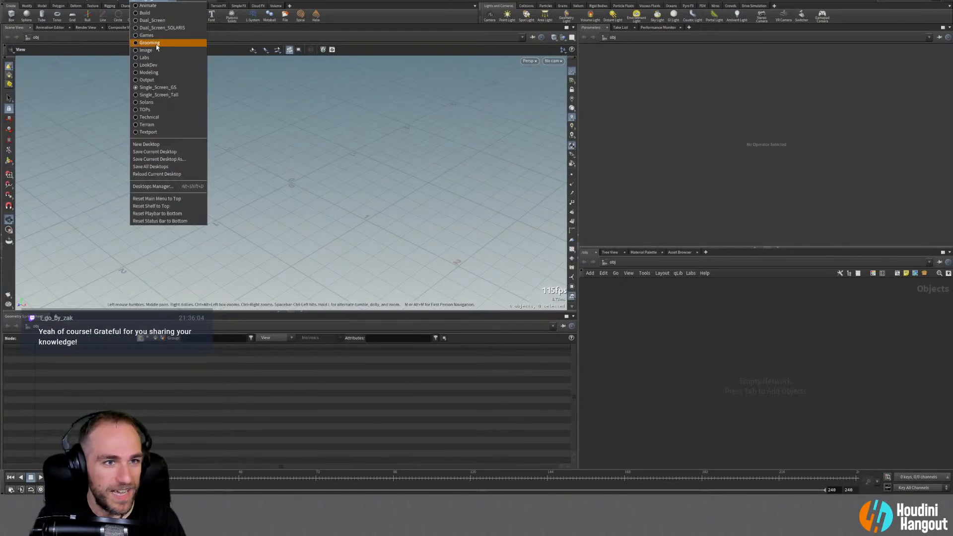
pyautogui.click(163, 94)
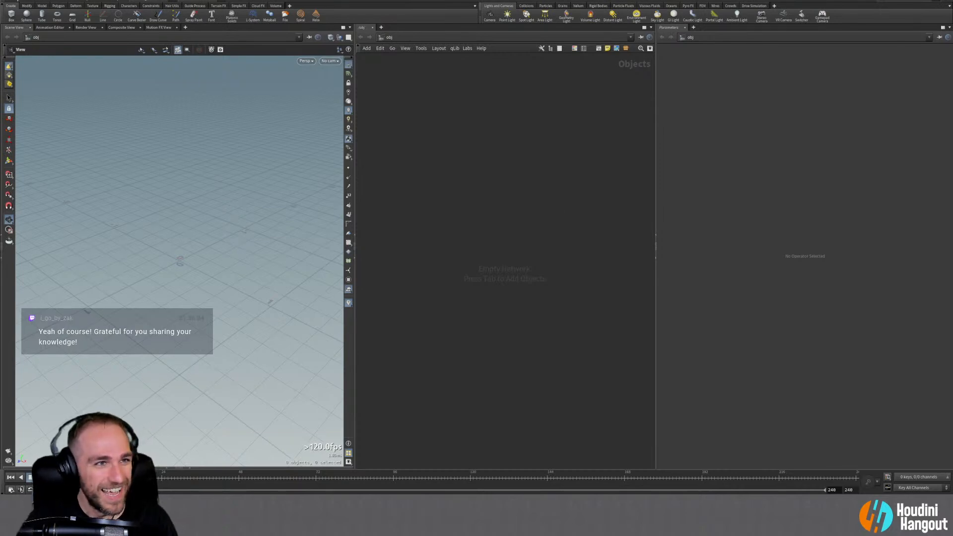
# Start saving the scene under a new name and create the folder 22-10-12 inside D:/Houdini_Hangout for it
pyautogui.click(17, 1)
pyautogui.click(25, 56)
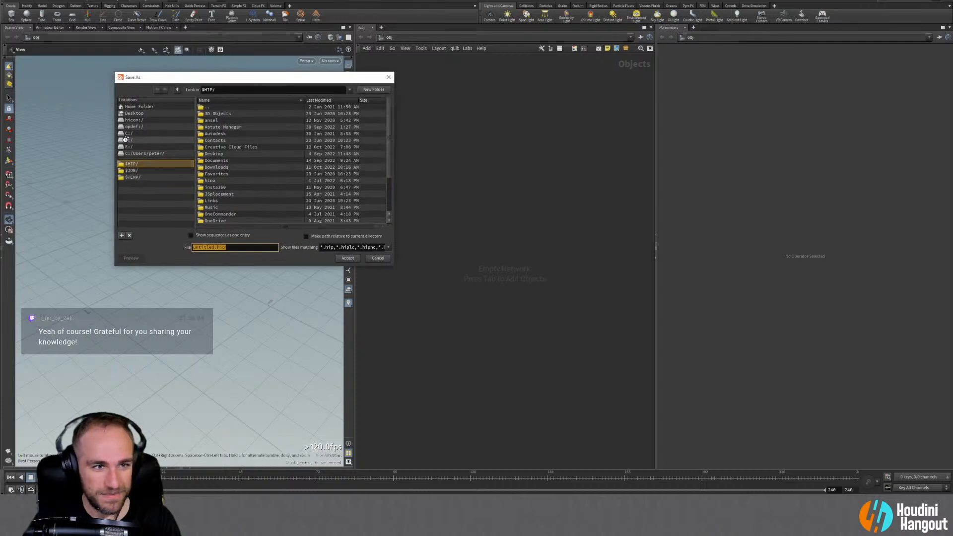
pyautogui.click(126, 140)
pyautogui.doubleClick(226, 148)
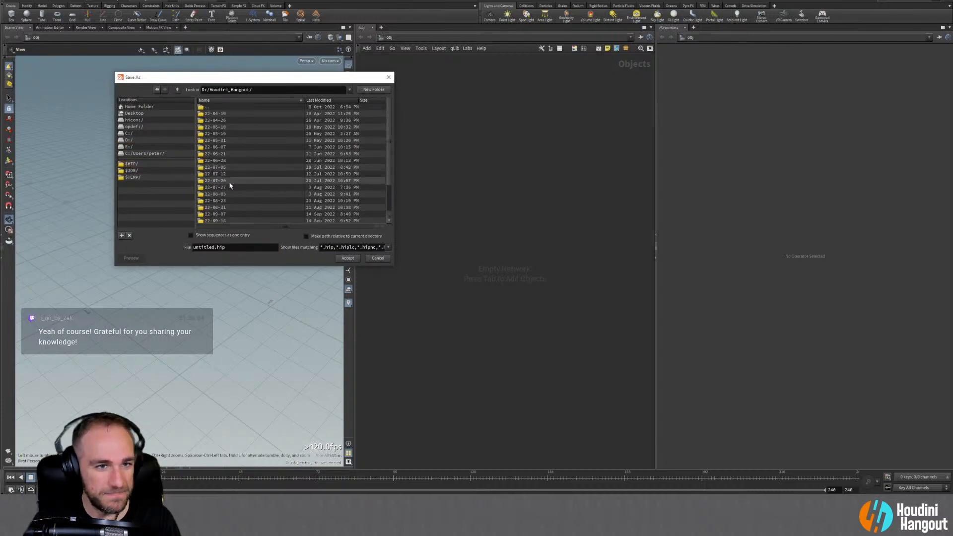
pyautogui.scroll(-3, 230, 186)
pyautogui.click(373, 90)
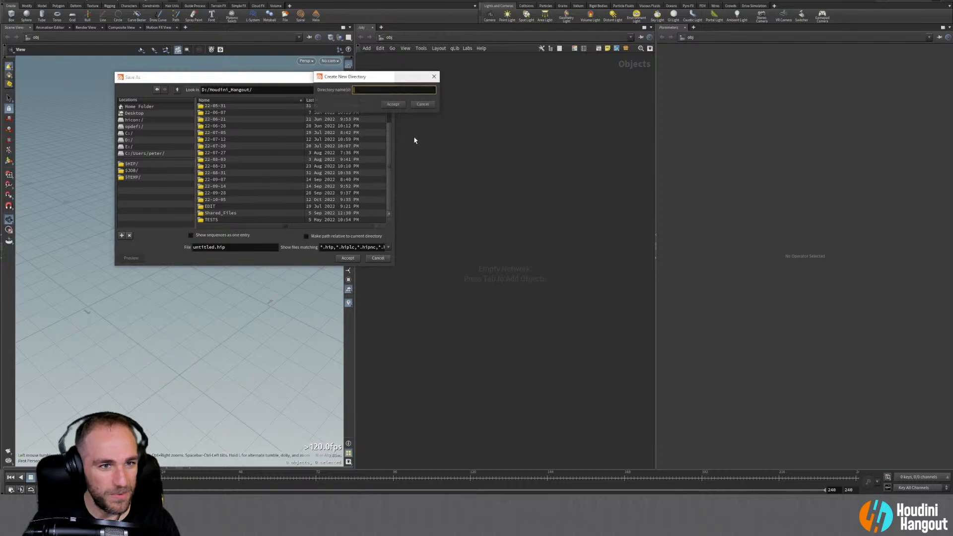
pyautogui.write('22-')
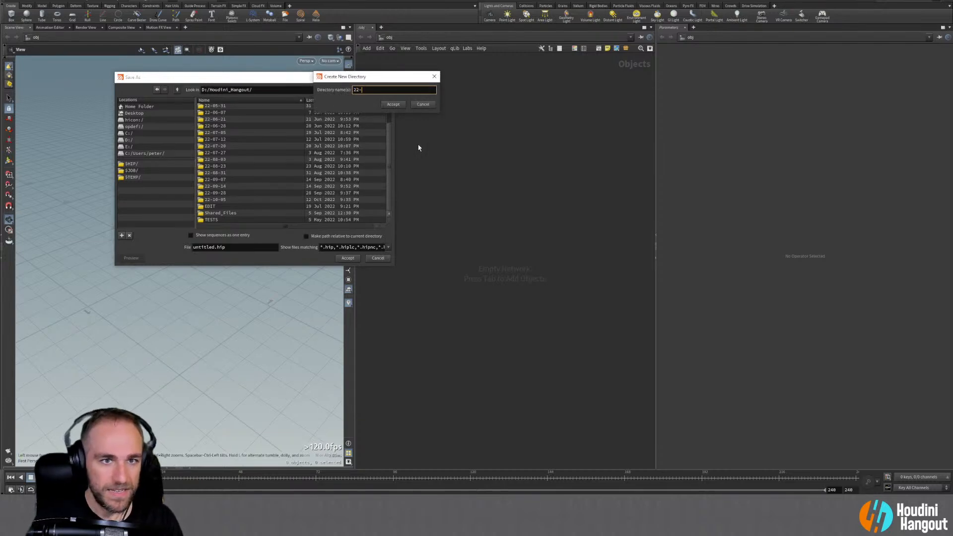
pyautogui.write('10')
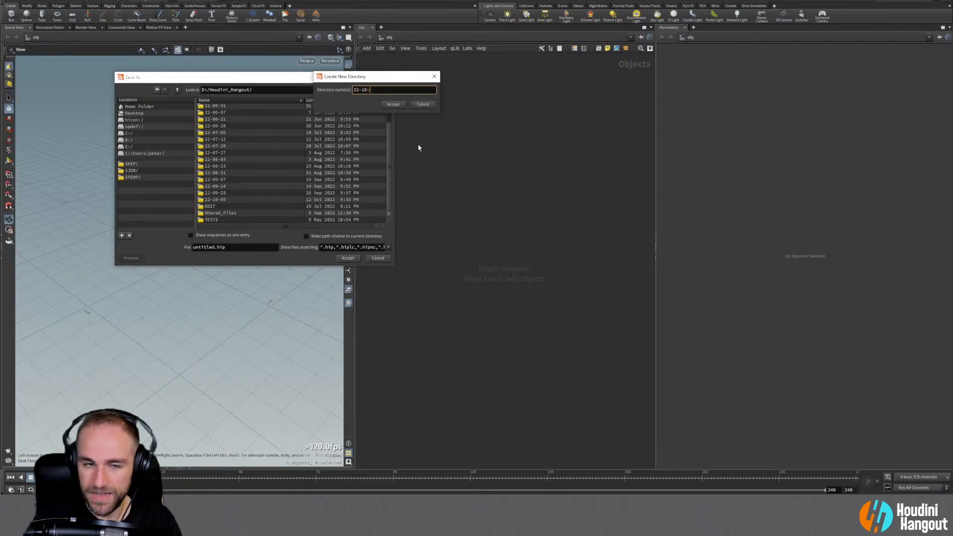
pyautogui.write('-12')
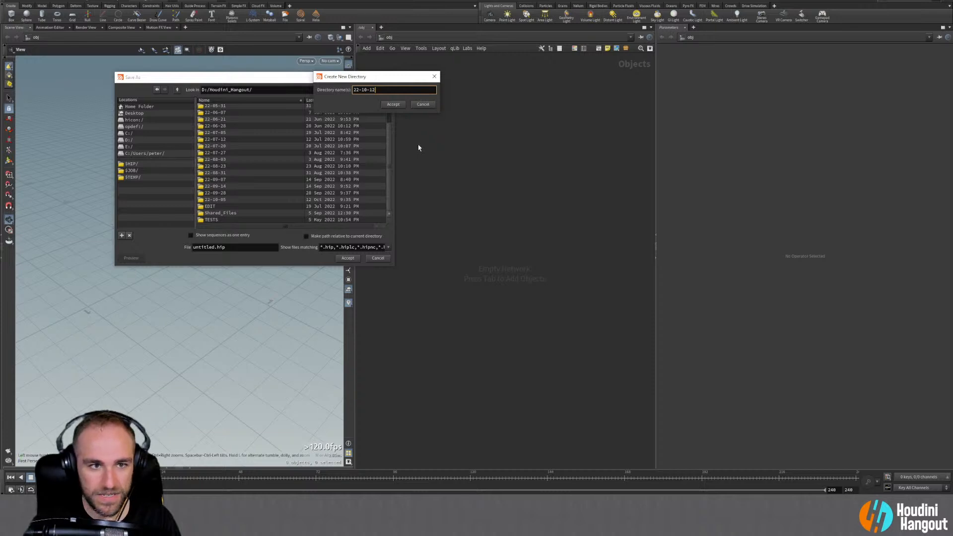
pyautogui.press('Return')
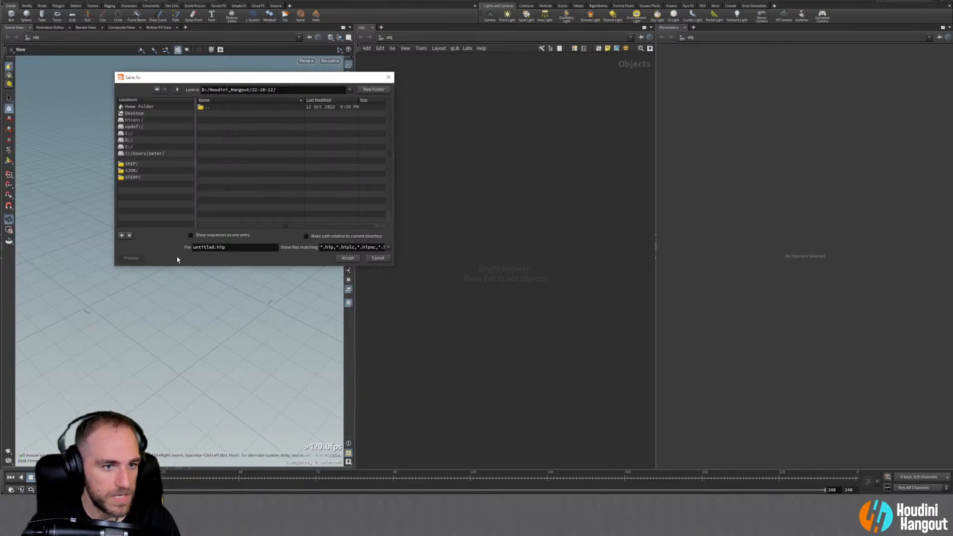
# Enlarge the save dialog and save the scene as Fungus_Growth.hip in the 22-10-12 folder
pyautogui.moveTo(176, 265); pyautogui.dragTo(176, 282)
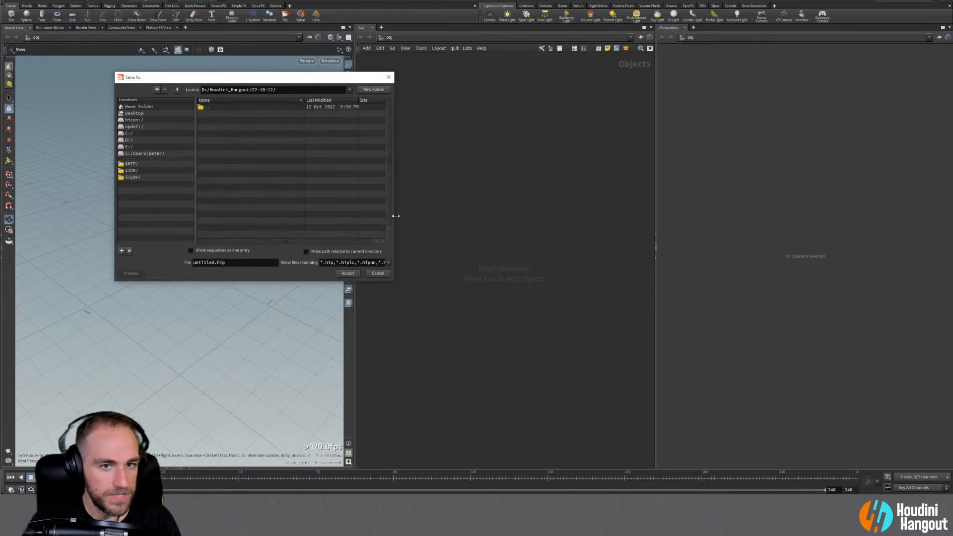
pyautogui.moveTo(395, 216); pyautogui.dragTo(429, 216)
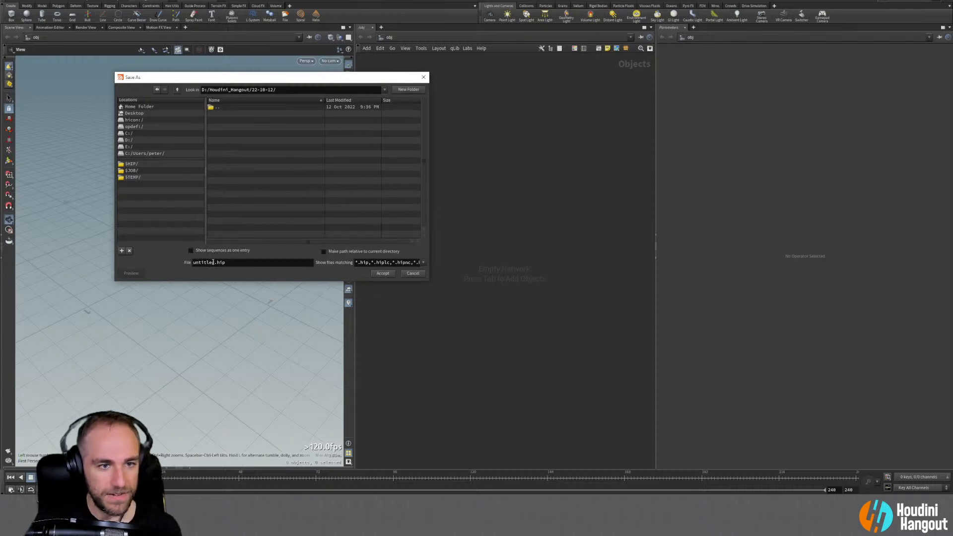
pyautogui.moveTo(215, 262); pyautogui.dragTo(157, 262)
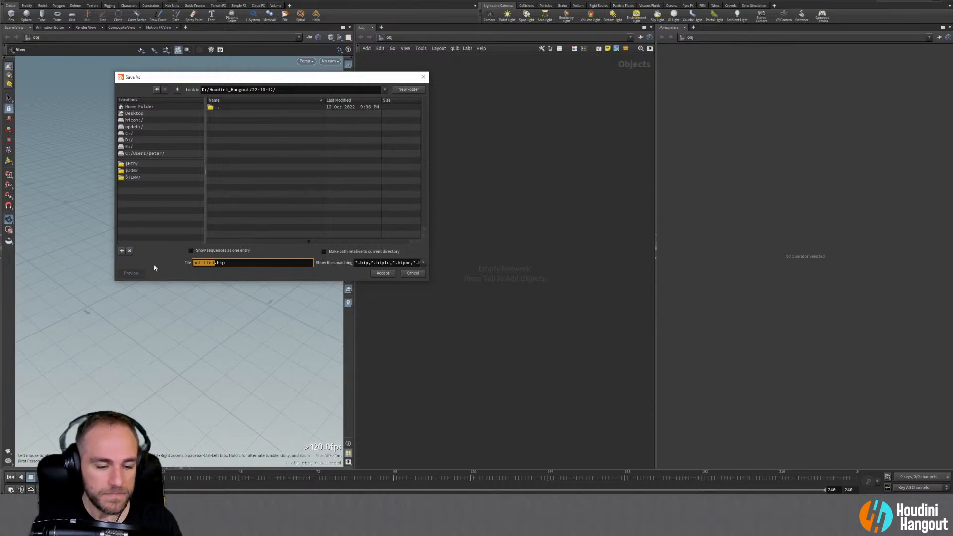
pyautogui.write('Fungus')
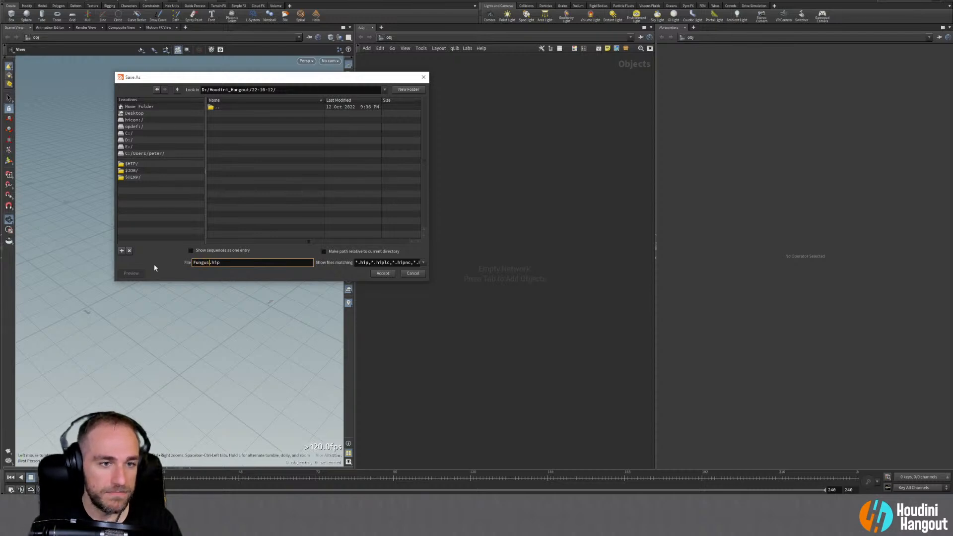
pyautogui.write('_Growt')
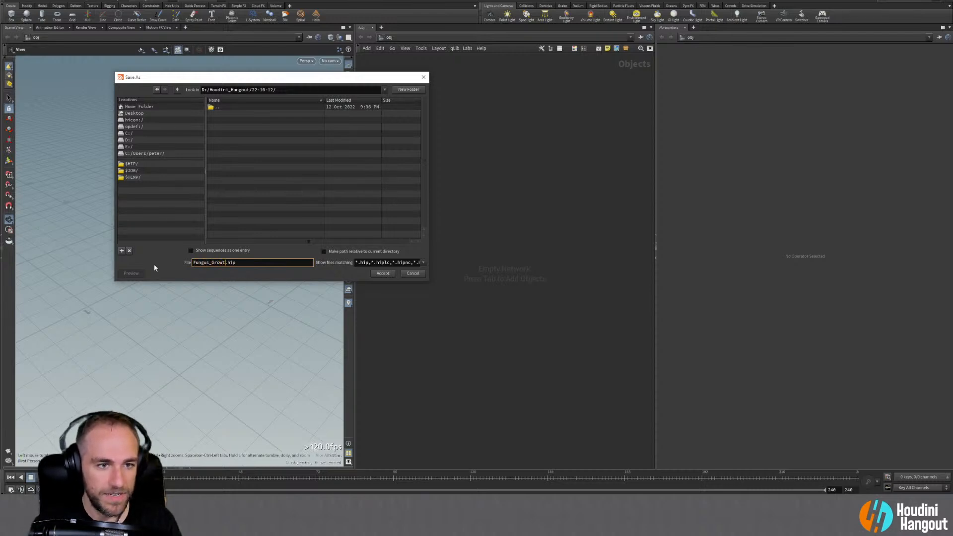
pyautogui.write('h')
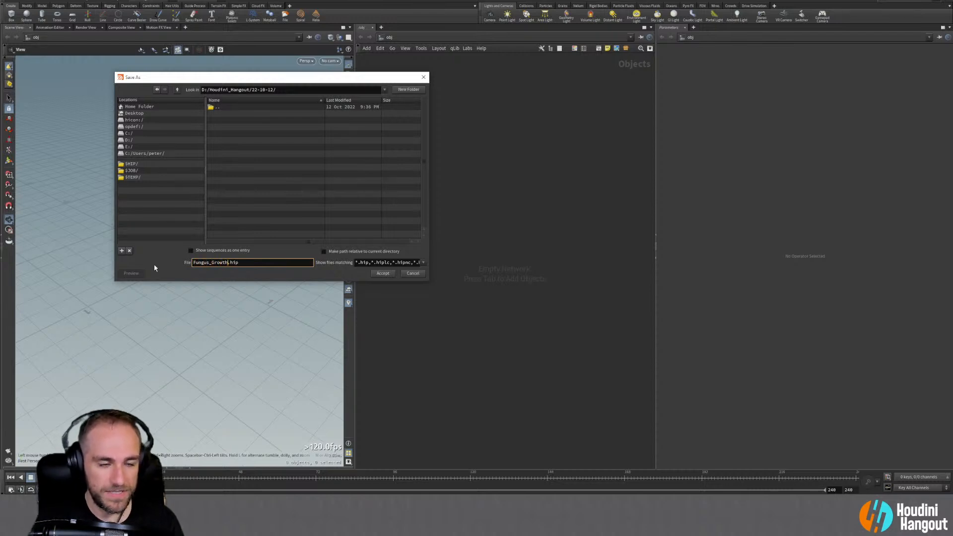
pyautogui.click(382, 273)
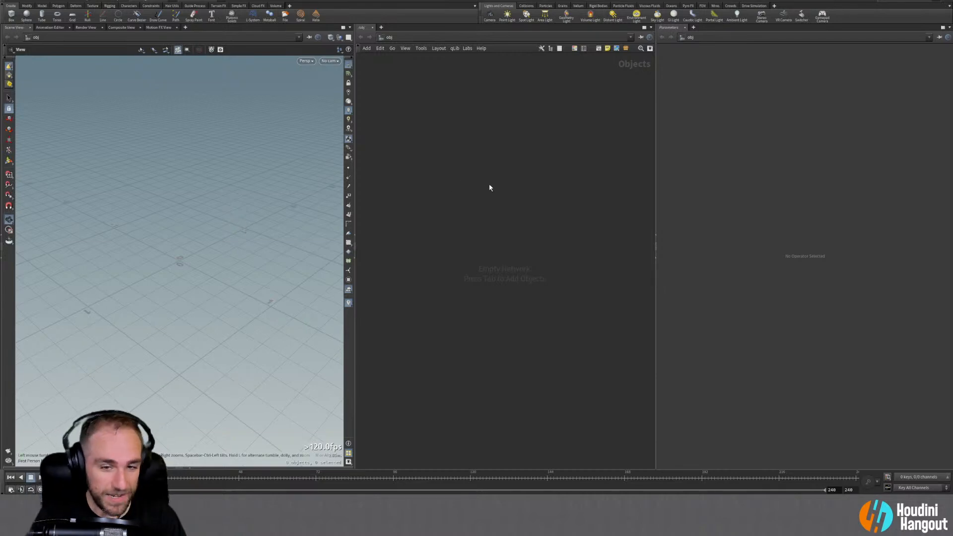
# Add a Geometry object to the empty object network and name it geo_tree
pyautogui.press('Tab')
pyautogui.write('geo')
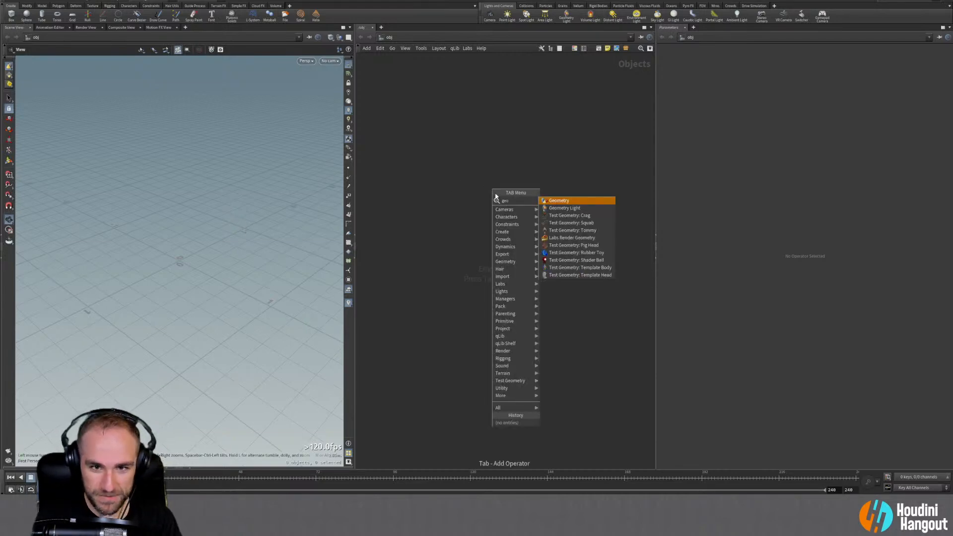
pyautogui.press('Return')
pyautogui.click(486, 200)
pyautogui.moveTo(486, 200); pyautogui.dragTo(498, 221)
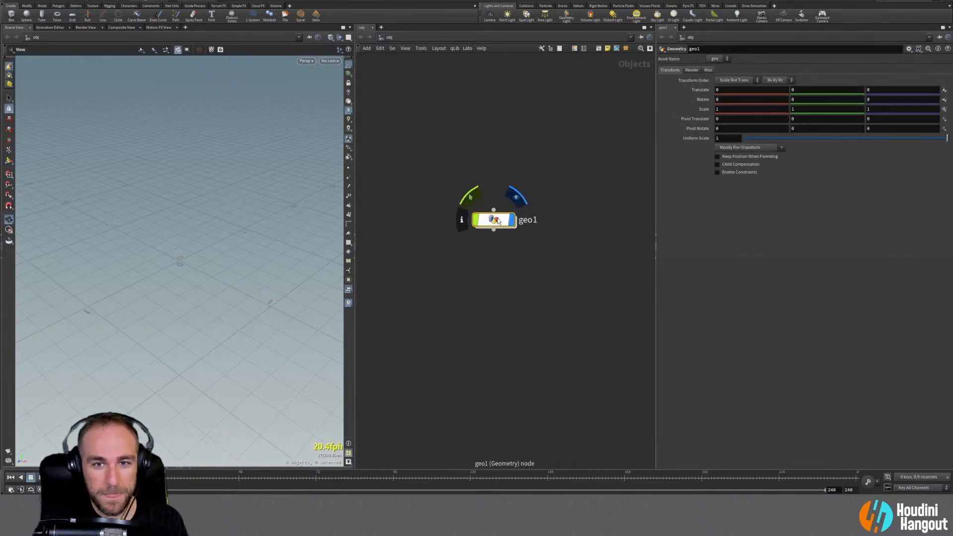
pyautogui.doubleClick(527, 220)
pyautogui.write('tree')
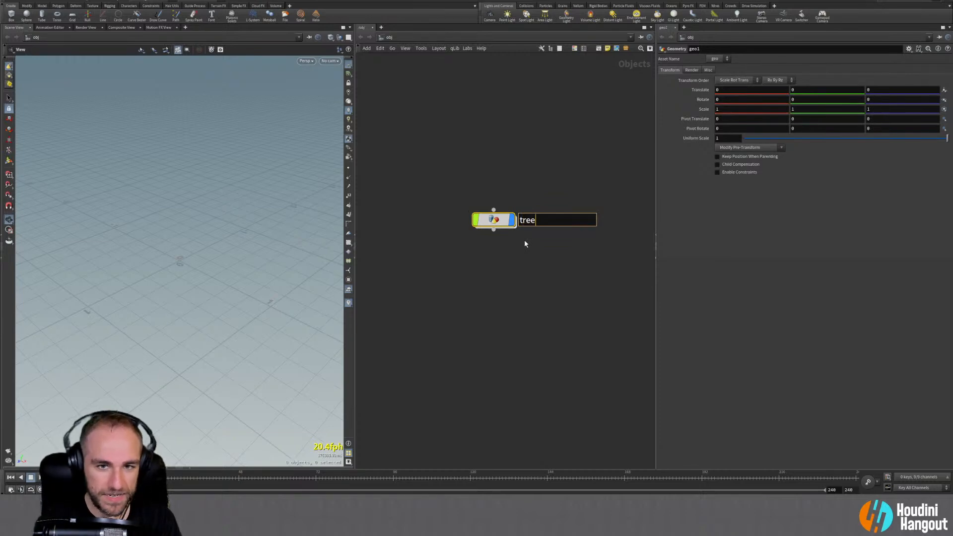
pyautogui.write('_')
pyautogui.press('Return')
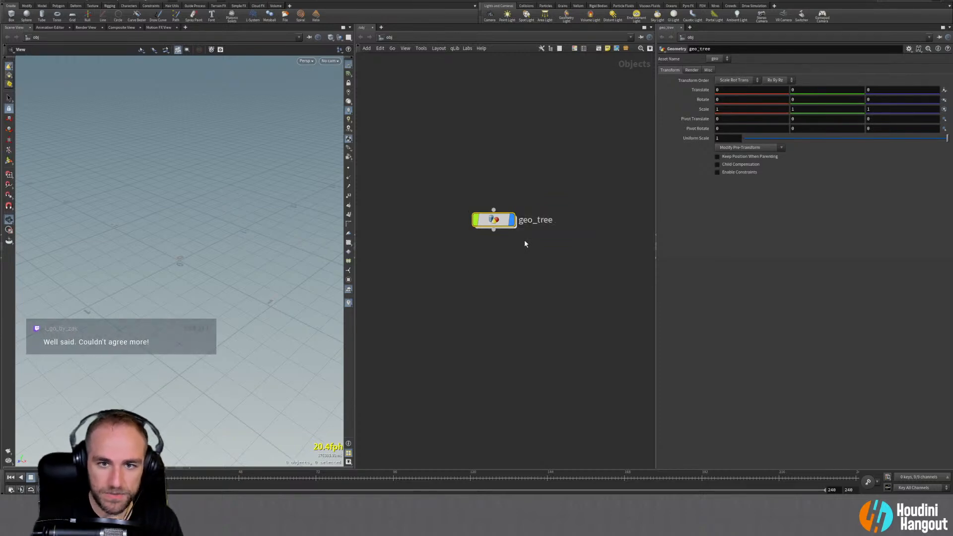
pyautogui.moveTo(494, 220); pyautogui.dragTo(499, 235)
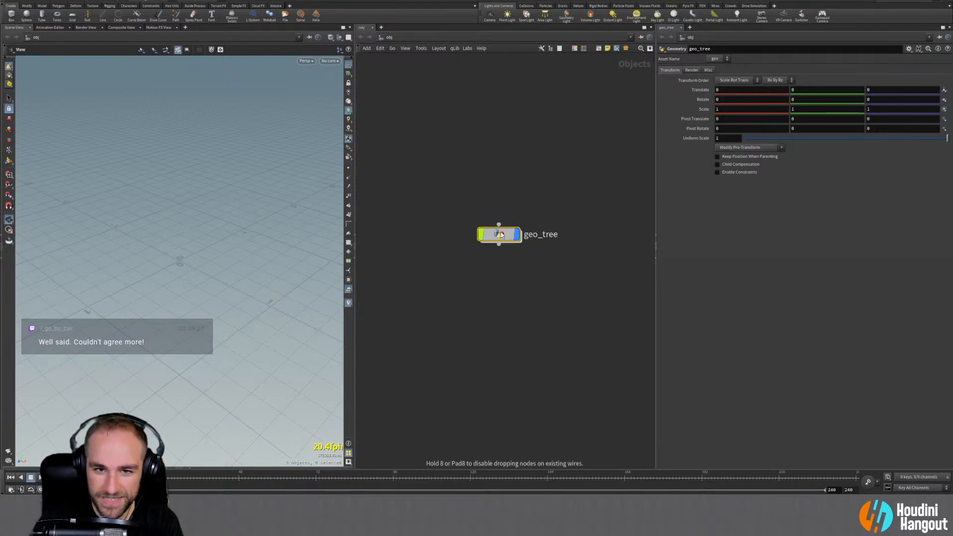
# Inside geo_tree, place a Labs Tree Trunk Generator node and frame the whole trunk in the viewport
pyautogui.doubleClick(499, 235)
pyautogui.press('Tab')
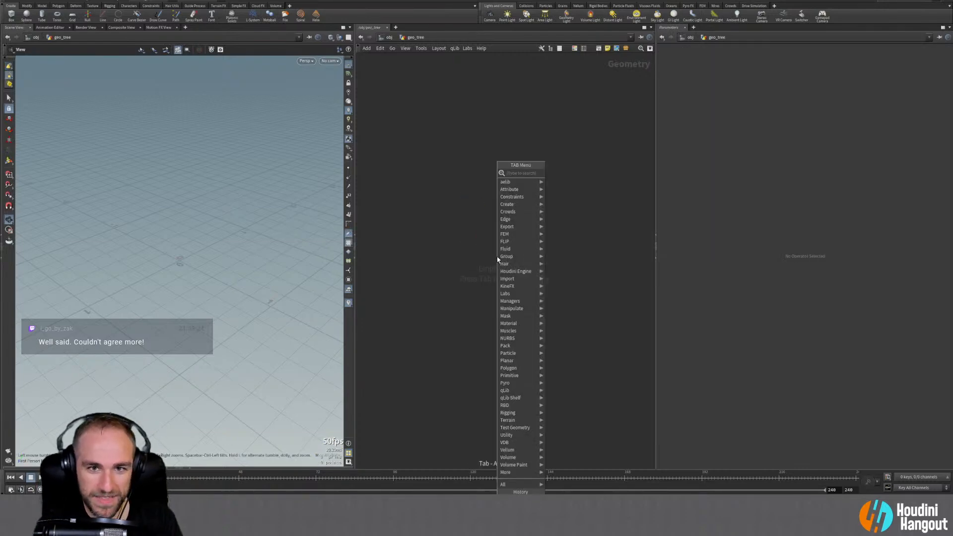
pyautogui.press('Escape')
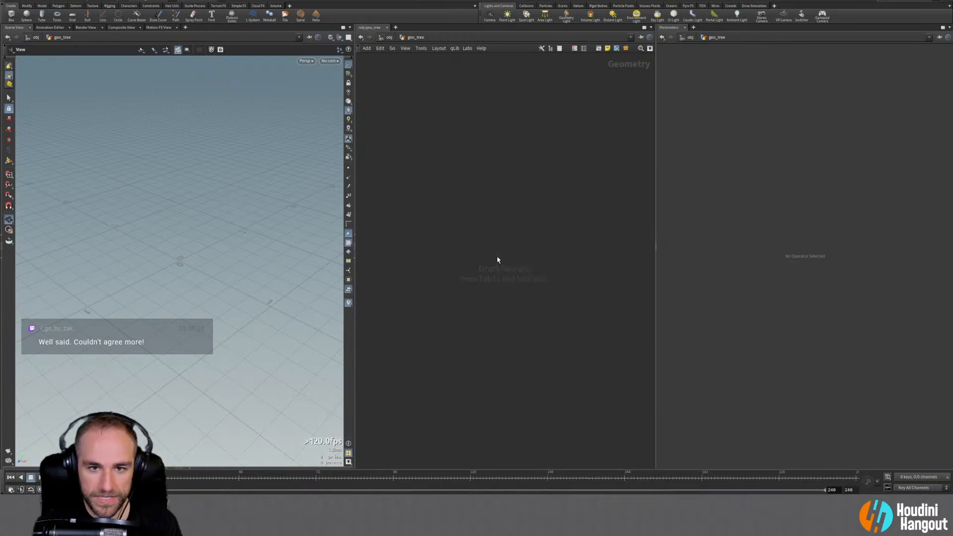
pyautogui.press('Tab')
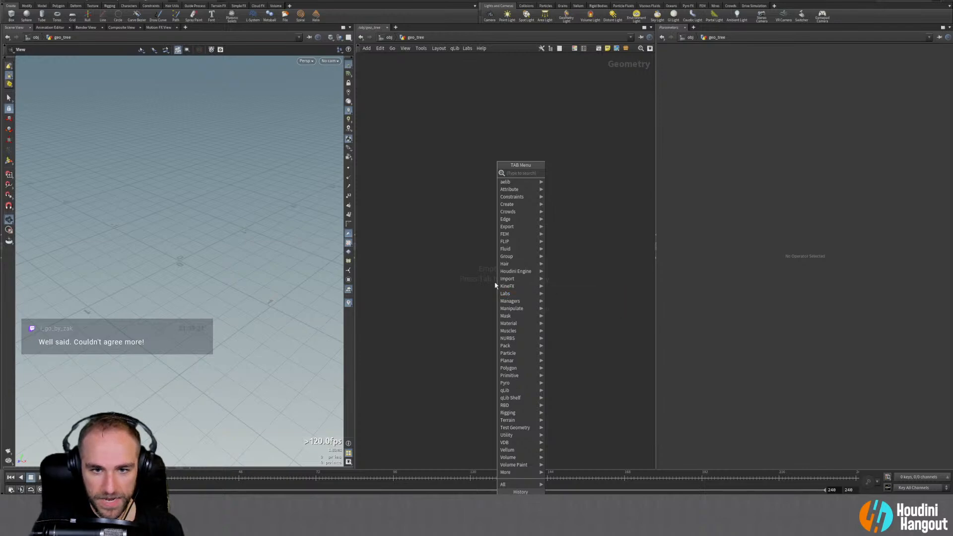
pyautogui.moveTo(506, 294)
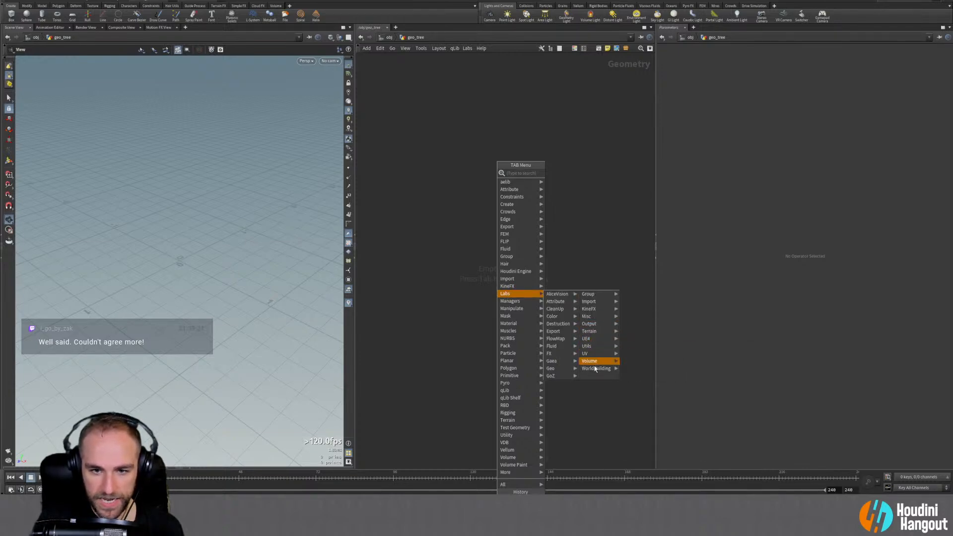
pyautogui.moveTo(595, 368)
pyautogui.moveTo(628, 371)
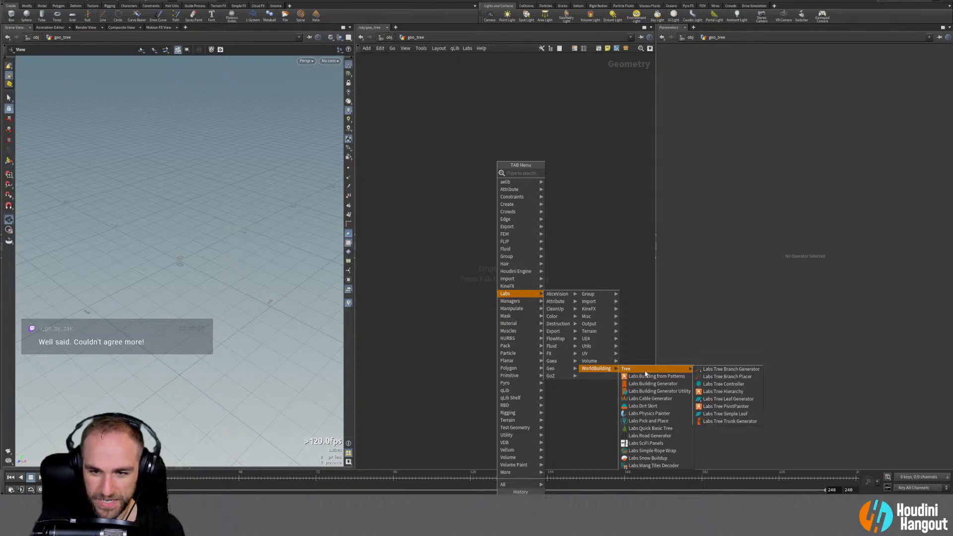
pyautogui.click(727, 422)
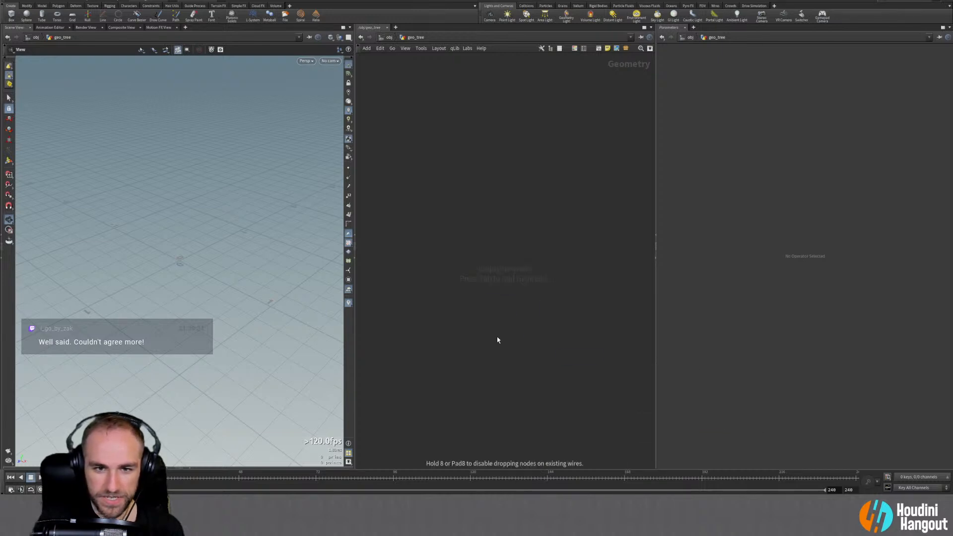
pyautogui.click(498, 340)
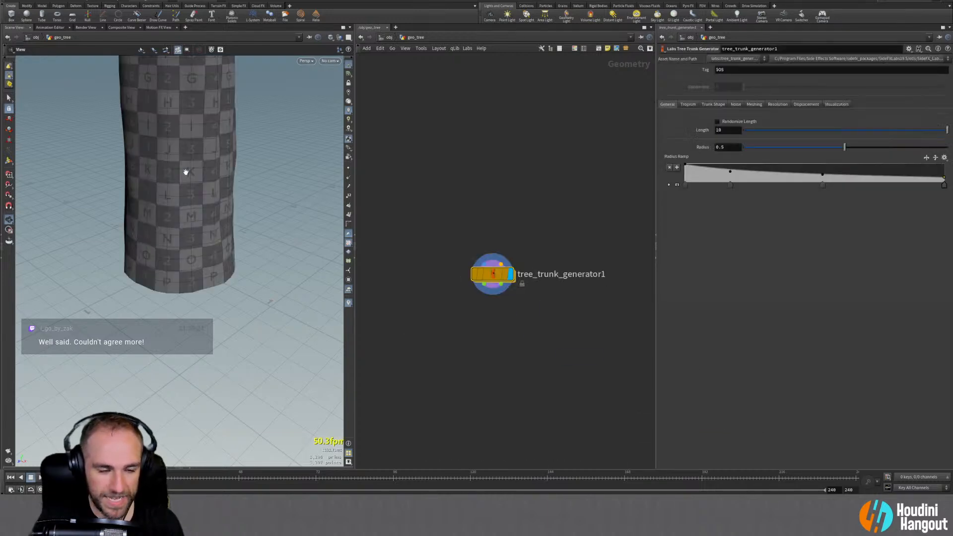
pyautogui.hotkey('space', 'g')
pyautogui.moveTo(182, 151); pyautogui.dragTo(222, 225)
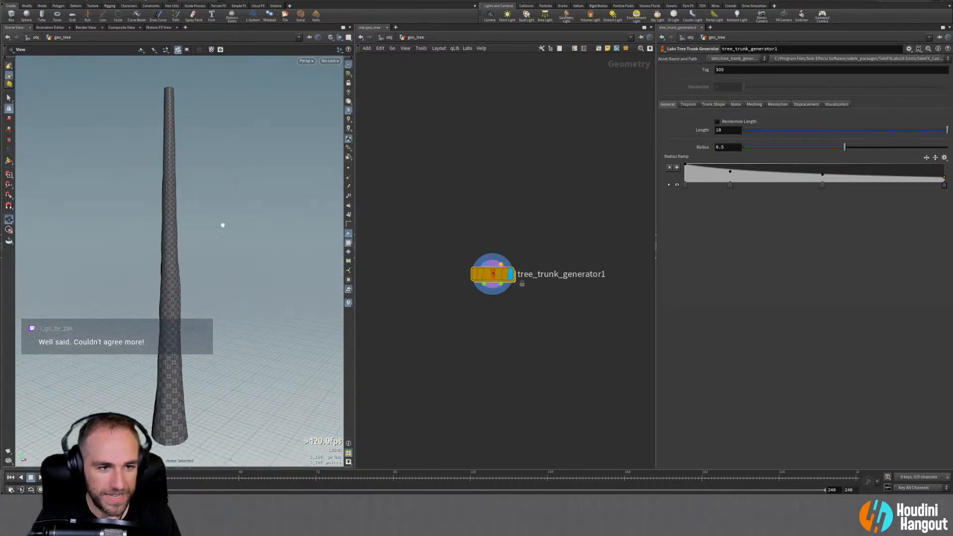
# Examine the generated trunk's shape and its surface pattern up close and from several angles, including the full-length silhouette
pyautogui.moveTo(223, 225); pyautogui.dragTo(294, 248, button='right')
pyautogui.moveTo(294, 247); pyautogui.dragTo(213, 307)
pyautogui.moveTo(213, 307); pyautogui.dragTo(183, 326, button='right')
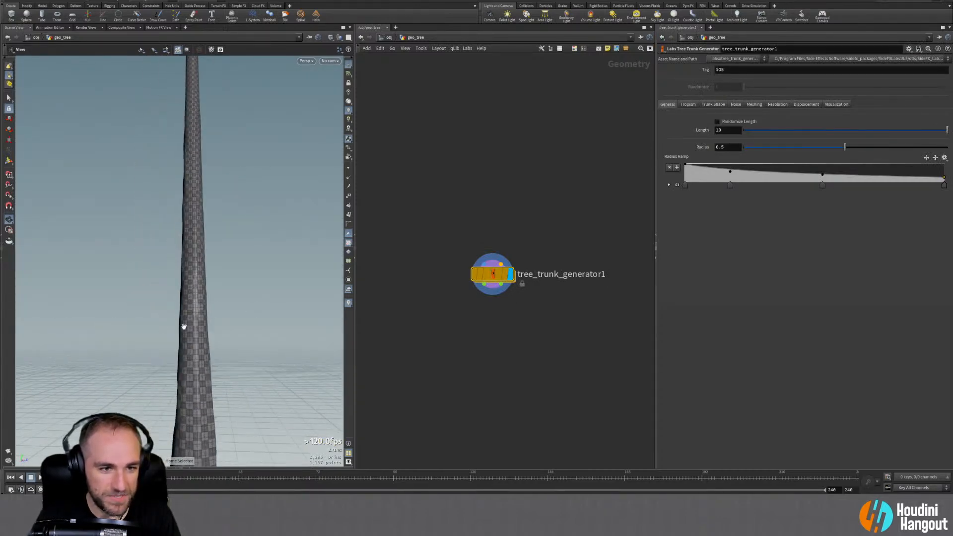
pyautogui.moveTo(183, 326)
pyautogui.mouseDown()
pyautogui.moveTo(177, 357)
pyautogui.moveTo(137, 352)
pyautogui.moveTo(174, 332)
pyautogui.mouseUp()
pyautogui.hotkey('space', 'g')
pyautogui.moveTo(175, 333); pyautogui.dragTo(188, 303, button='right')
pyautogui.moveTo(187, 323); pyautogui.dragTo(189, 353)
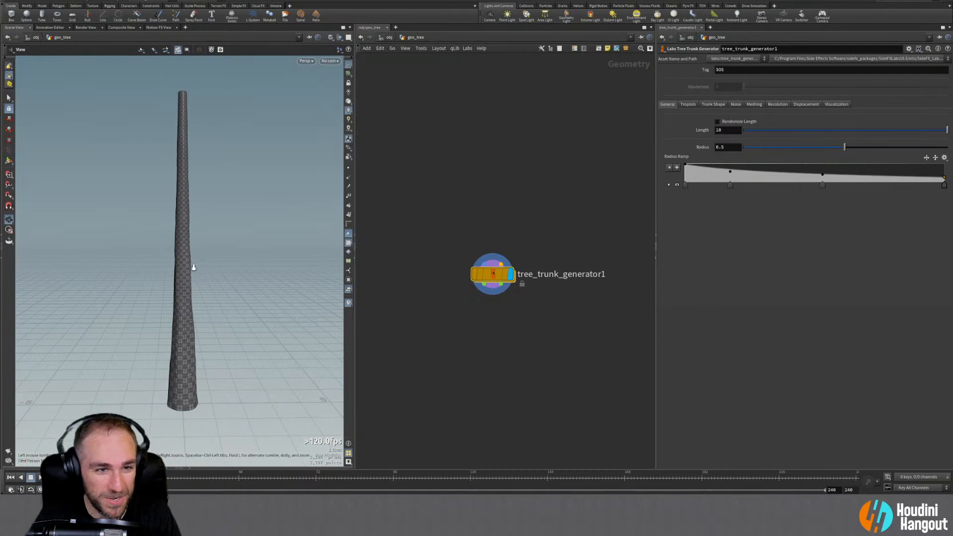
pyautogui.moveTo(240, 333); pyautogui.dragTo(223, 316)
pyautogui.moveTo(185, 319); pyautogui.dragTo(268, 243, button='right')
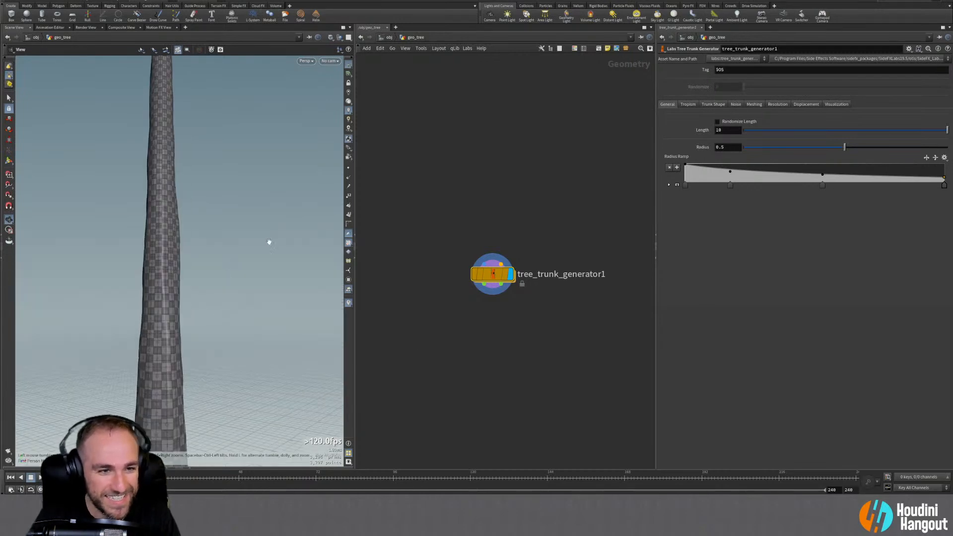
pyautogui.moveTo(268, 242); pyautogui.dragTo(200, 277)
pyautogui.moveTo(178, 297); pyautogui.dragTo(179, 275, button='right')
pyautogui.moveTo(141, 274); pyautogui.dragTo(181, 267, button='middle')
pyautogui.moveTo(181, 268); pyautogui.dragTo(223, 222, button='right')
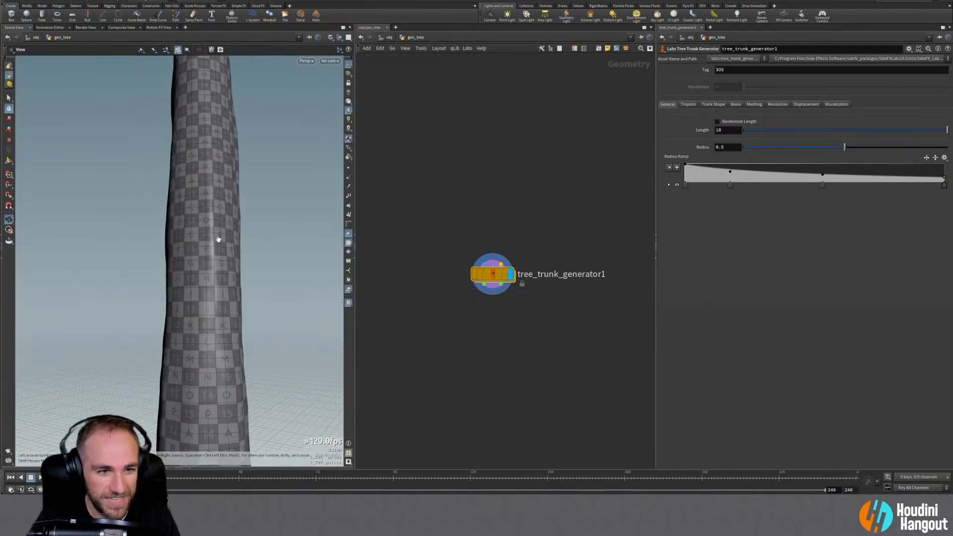
pyautogui.moveTo(217, 238); pyautogui.dragTo(177, 267)
pyautogui.moveTo(177, 266); pyautogui.dragTo(122, 260, button='middle')
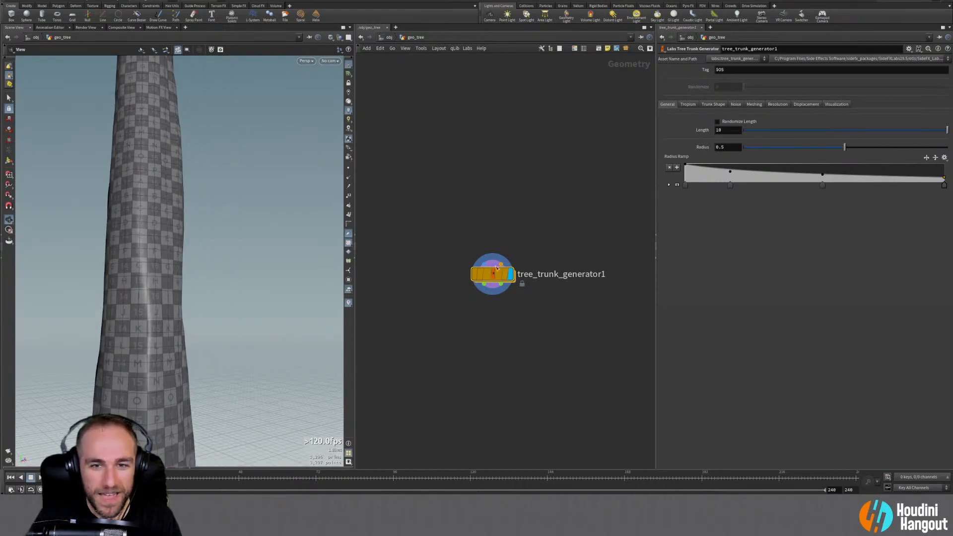
pyautogui.moveTo(490, 278)
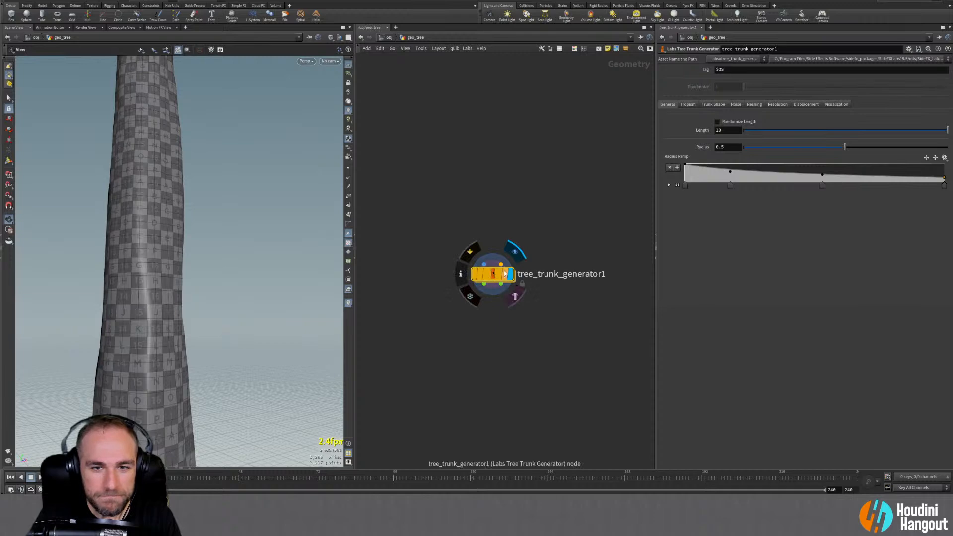
pyautogui.moveTo(175, 259); pyautogui.dragTo(132, 273)
pyautogui.moveTo(132, 272); pyautogui.dragTo(189, 270, button='right')
pyautogui.moveTo(189, 270); pyautogui.dragTo(158, 283)
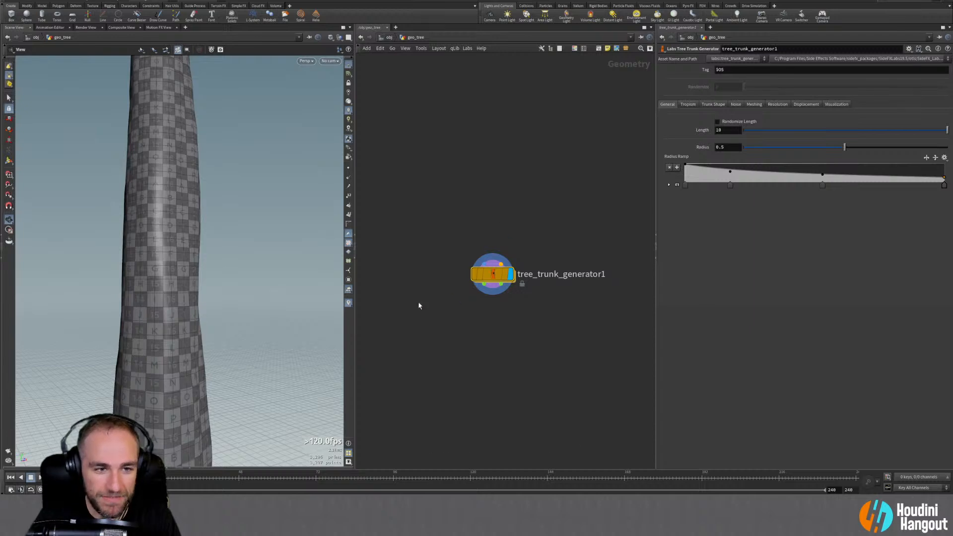
pyautogui.moveTo(259, 254); pyautogui.dragTo(196, 260, button='right')
pyautogui.moveTo(196, 260); pyautogui.dragTo(185, 291)
pyautogui.moveTo(229, 321); pyautogui.dragTo(209, 331, button='middle')
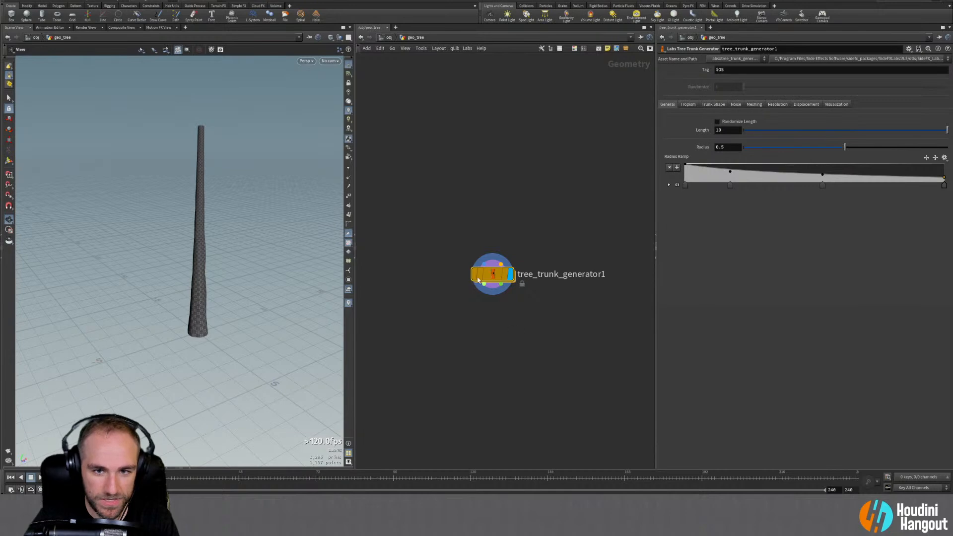
# Add a Labs Tree Controller node to the geo_tree network above the trunk generator
pyautogui.press('Tab')
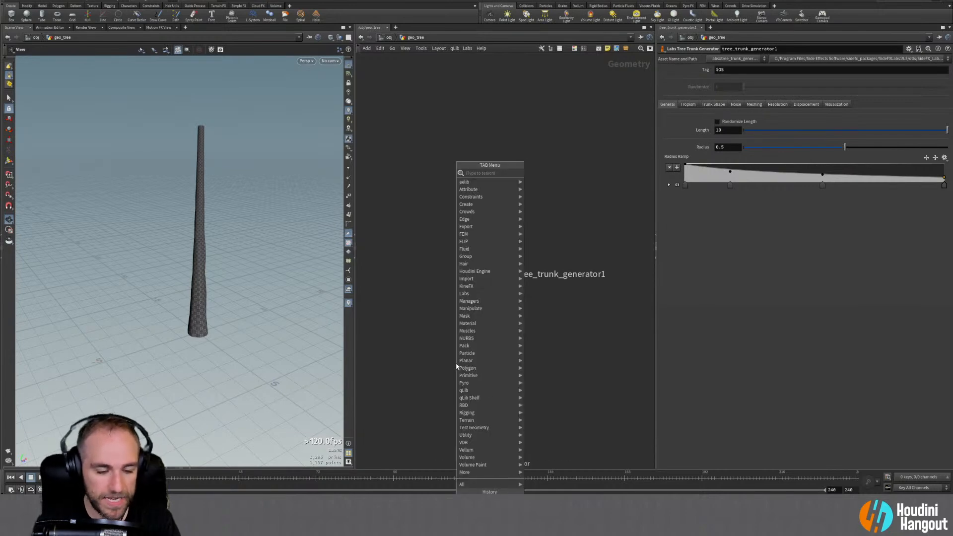
pyautogui.write('tree')
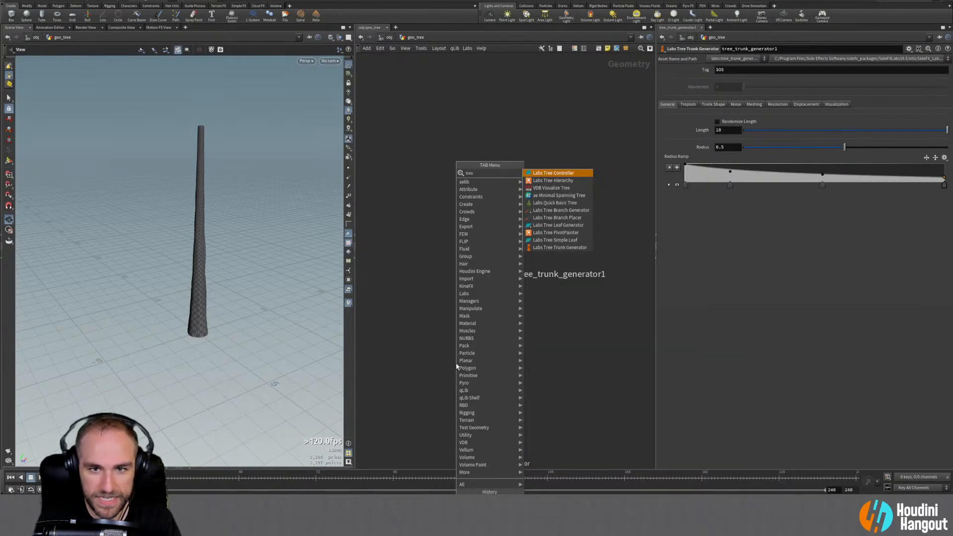
pyautogui.click(548, 175)
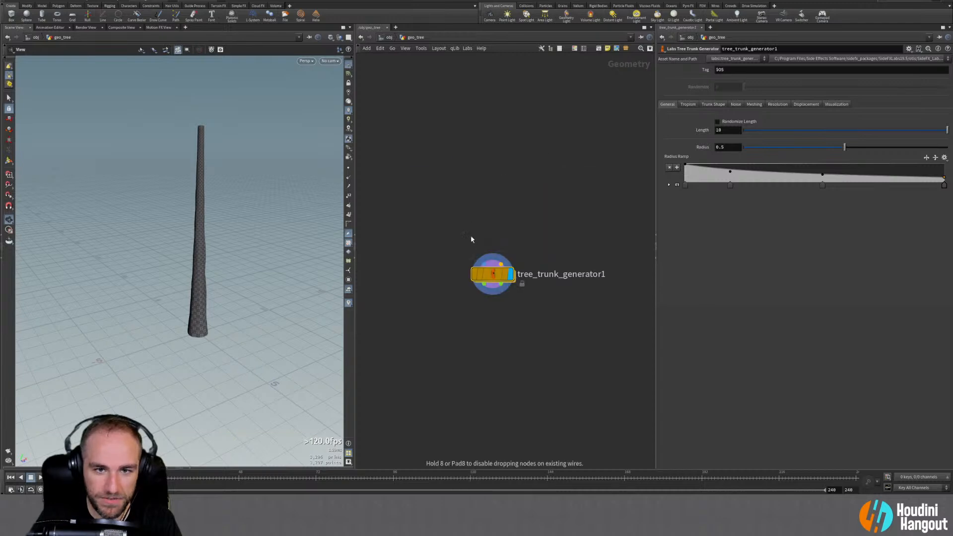
pyautogui.click(431, 164)
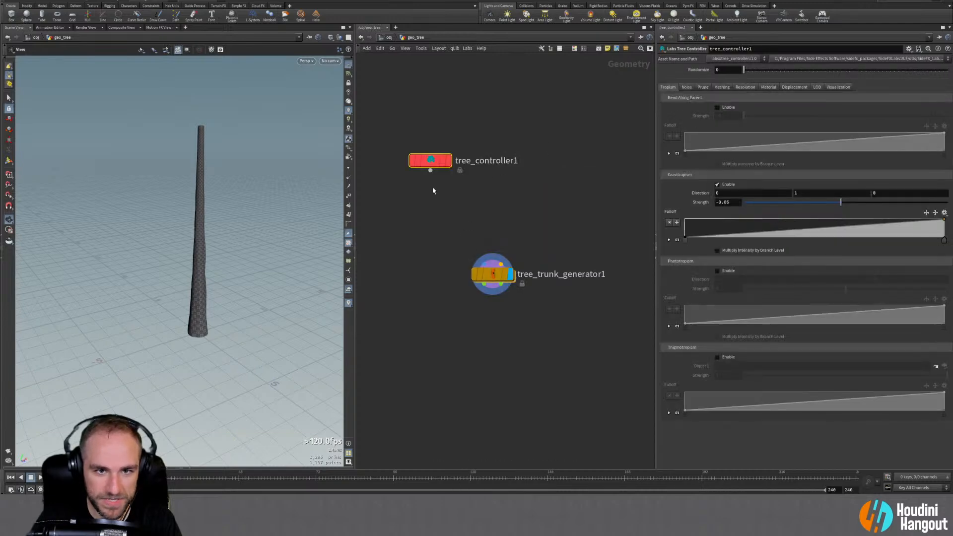
# Connect the tree controller's attributes output to the trunk generator's second input, arrange both nodes and dismiss the console
pyautogui.click(486, 267)
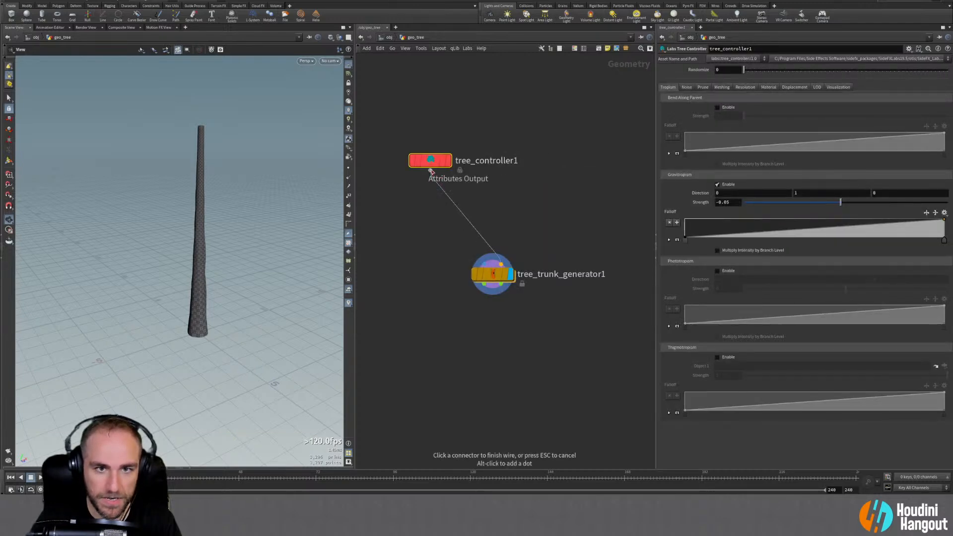
pyautogui.click(430, 160)
pyautogui.moveTo(430, 161); pyautogui.dragTo(541, 191)
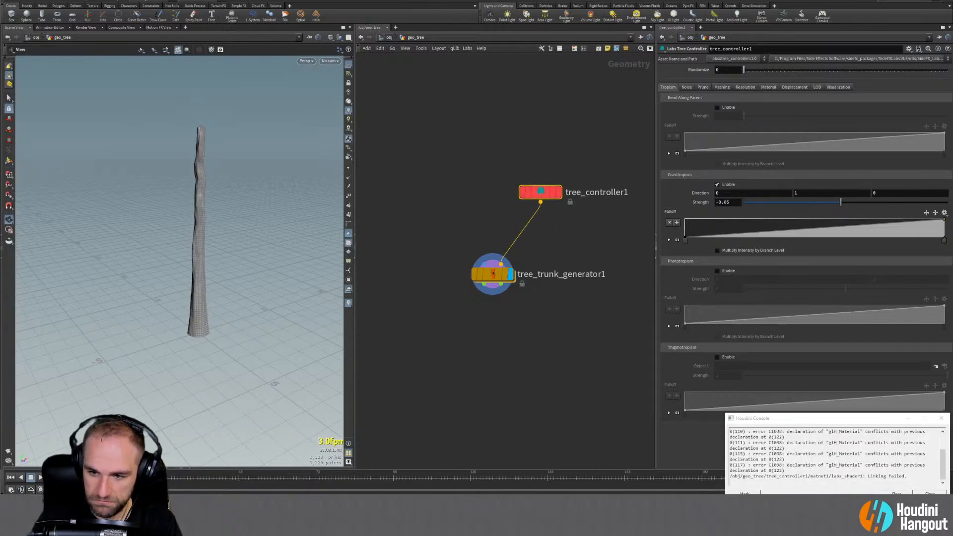
pyautogui.click(941, 418)
pyautogui.moveTo(488, 275); pyautogui.dragTo(491, 282)
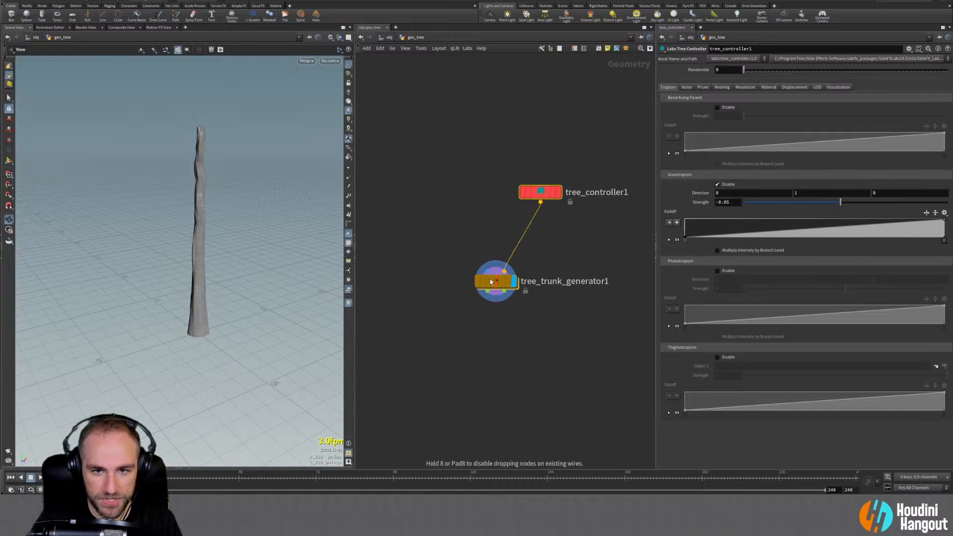
# Inspect the controlled trunk's surface up close and review the trunk generator's mesh noise settings
pyautogui.moveTo(207, 259); pyautogui.dragTo(251, 246)
pyautogui.moveTo(234, 247); pyautogui.dragTo(298, 185, button='right')
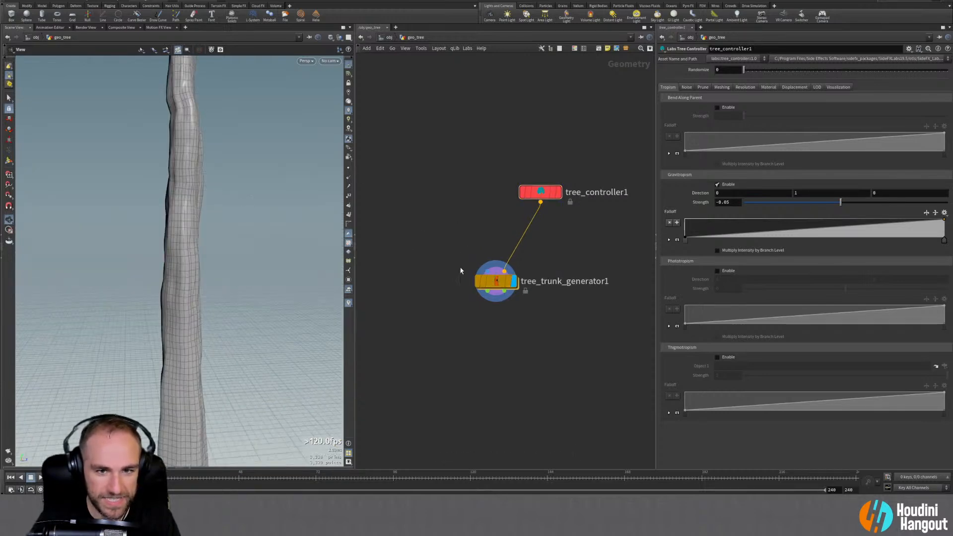
pyautogui.click(523, 194)
pyautogui.click(523, 194)
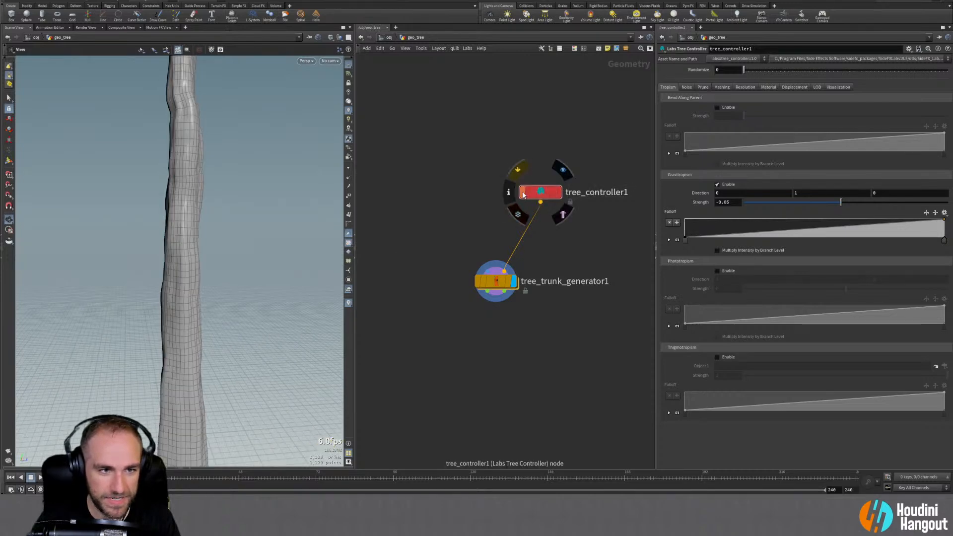
pyautogui.click(496, 281)
pyautogui.moveTo(204, 288); pyautogui.dragTo(224, 288)
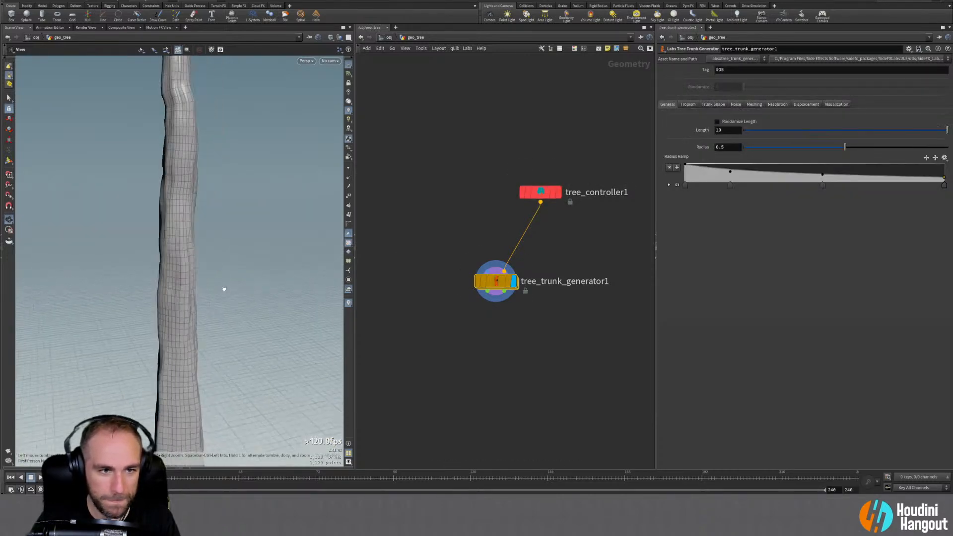
pyautogui.moveTo(224, 289); pyautogui.dragTo(200, 310, button='right')
pyautogui.moveTo(200, 311)
pyautogui.mouseDown()
pyautogui.moveTo(253, 303)
pyautogui.moveTo(206, 307)
pyautogui.mouseUp()
pyautogui.moveTo(207, 306); pyautogui.dragTo(267, 261, button='right')
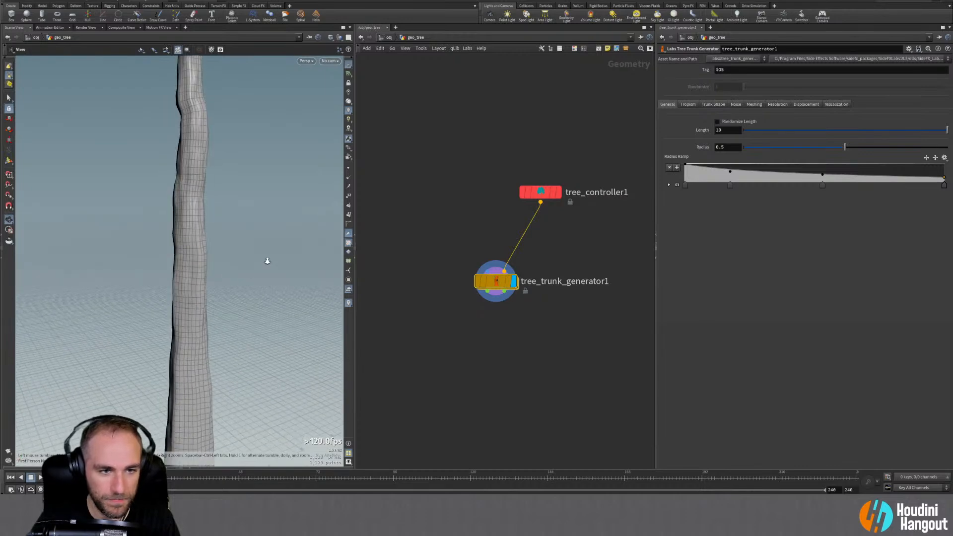
pyautogui.click(732, 105)
pyautogui.click(698, 116)
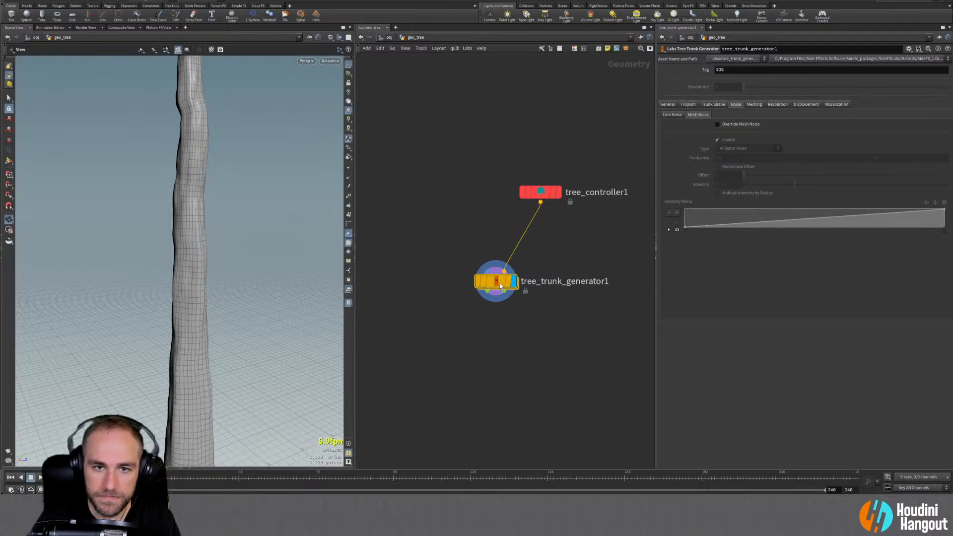
# Feed a new Line node into the trunk generator's first input and set the line's length to 9.38
pyautogui.press('Tab')
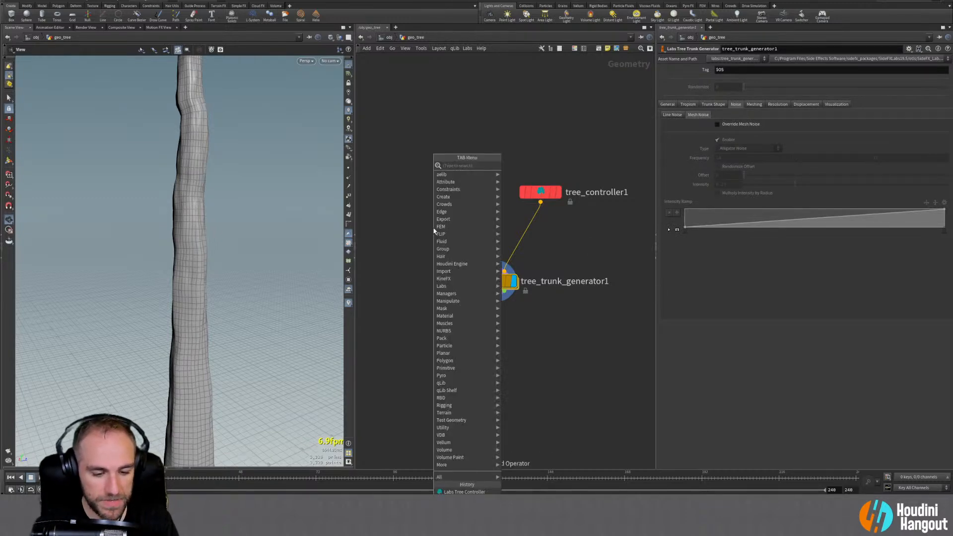
pyautogui.write('line')
pyautogui.press('Return')
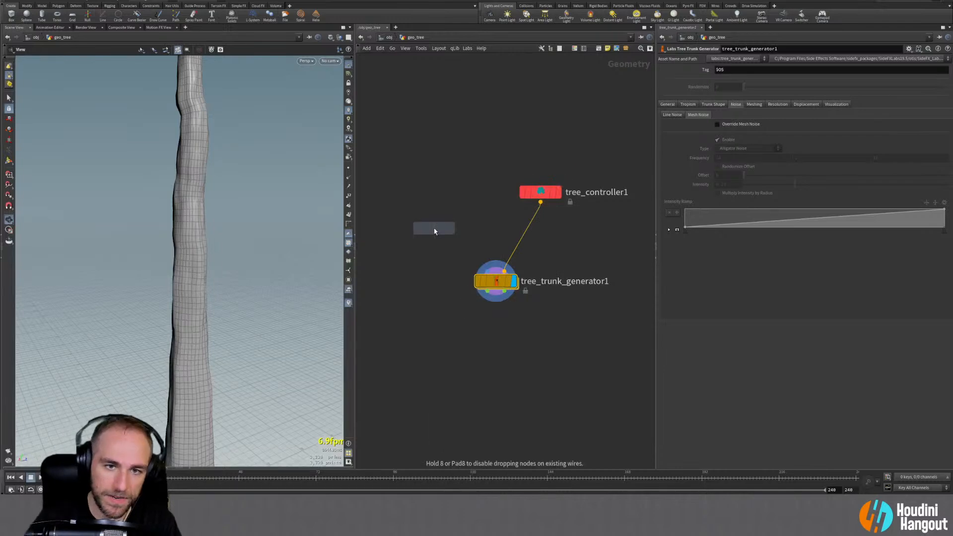
pyautogui.click(439, 213)
pyautogui.moveTo(438, 214); pyautogui.dragTo(486, 267)
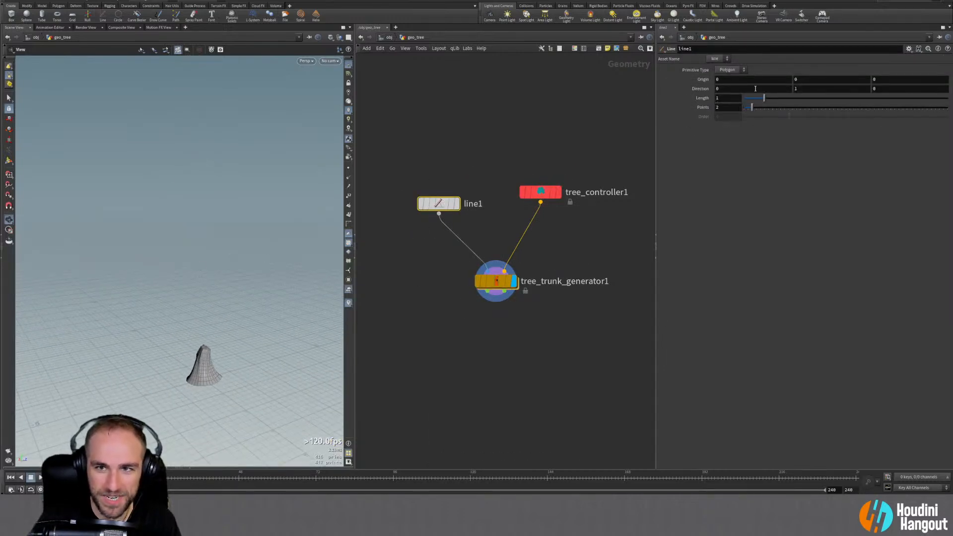
pyautogui.moveTo(764, 98); pyautogui.dragTo(935, 101)
pyautogui.moveTo(174, 188); pyautogui.dragTo(240, 236)
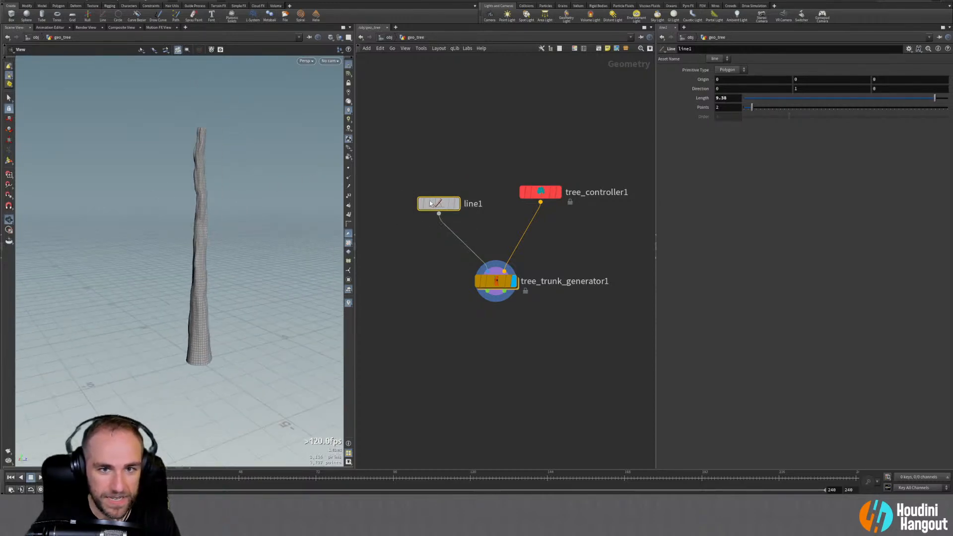
# Insert a Bend node between the line and the trunk generator, and display its result with the bend handles active
pyautogui.moveTo(439, 203); pyautogui.dragTo(420, 177)
pyautogui.press('Tab')
pyautogui.write('bend')
pyautogui.press('Return')
pyautogui.press('Return')
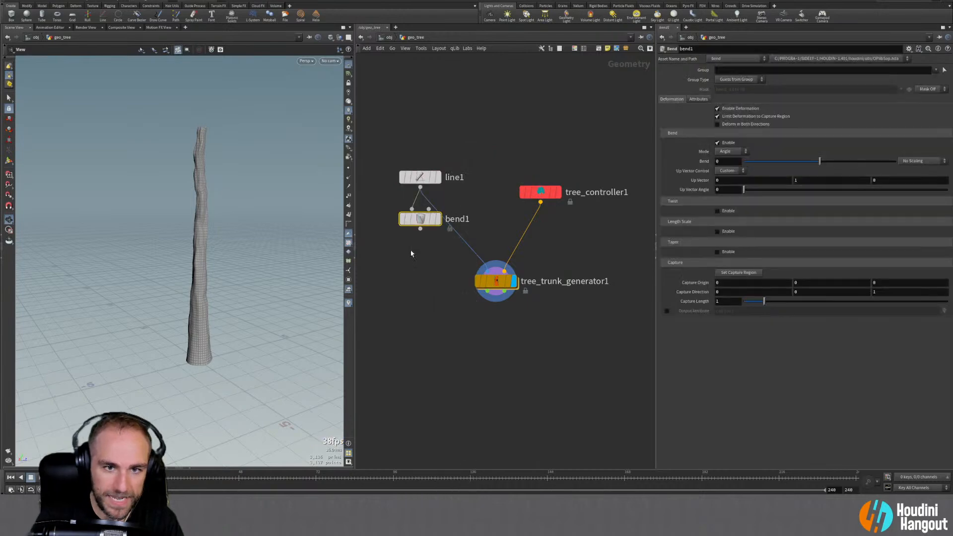
pyautogui.moveTo(412, 218)
pyautogui.mouseDown()
pyautogui.moveTo(434, 224)
pyautogui.moveTo(412, 224)
pyautogui.mouseUp()
pyautogui.click(442, 204)
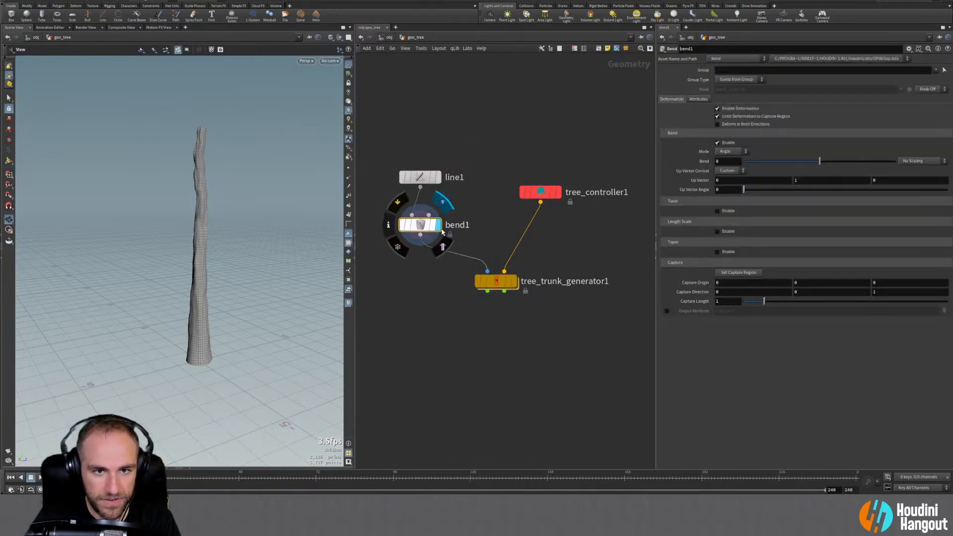
pyautogui.moveTo(223, 232); pyautogui.dragTo(253, 236)
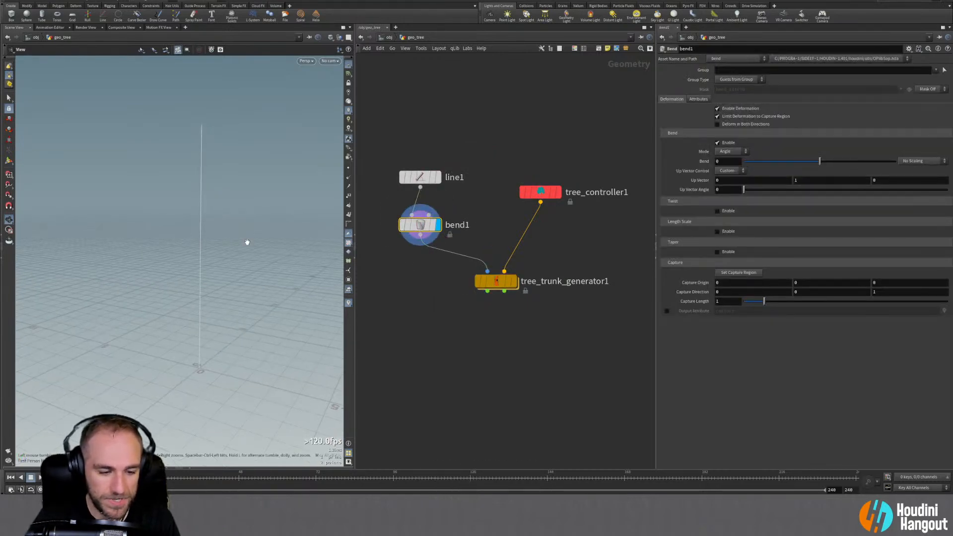
pyautogui.press('Return')
# Set the line's point count to 16 and turn on point display in the viewport
pyautogui.click(420, 177)
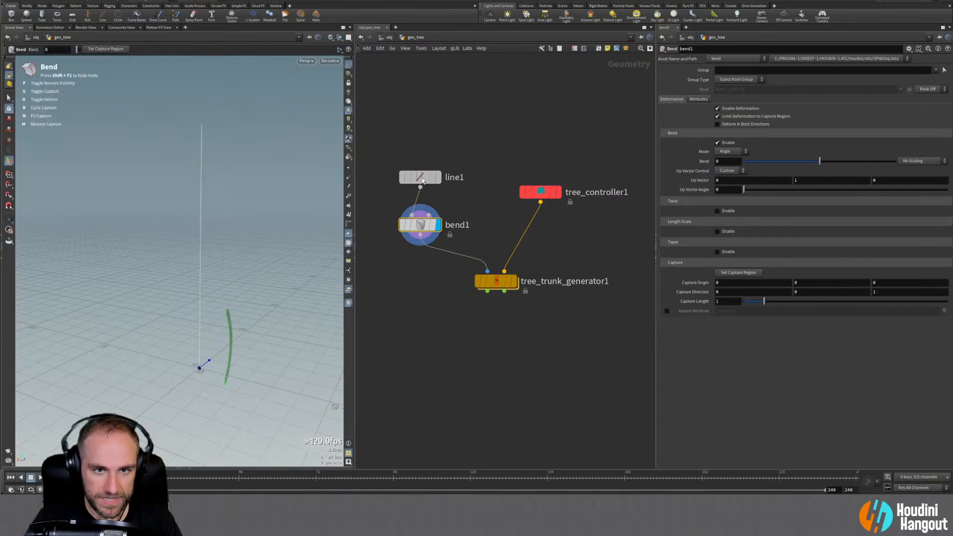
pyautogui.moveTo(752, 108); pyautogui.dragTo(808, 107)
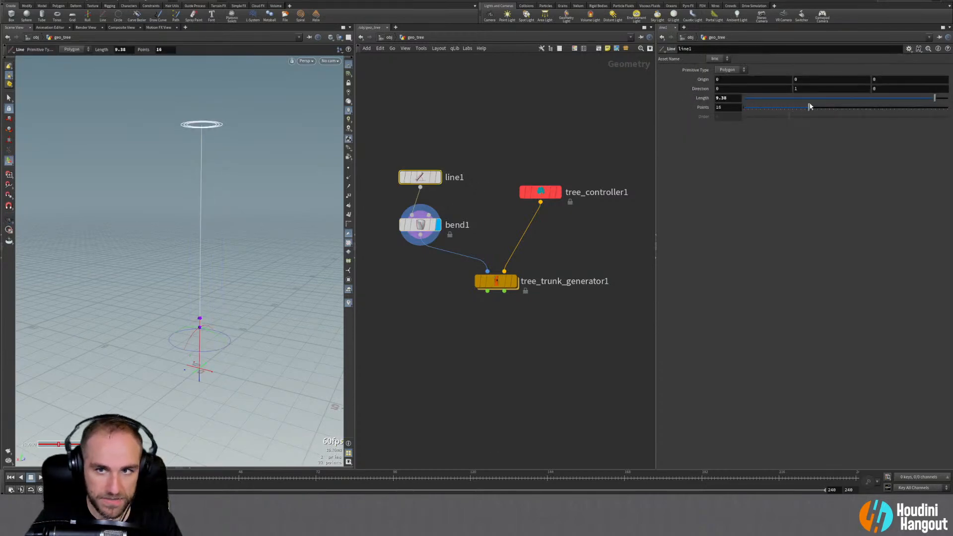
pyautogui.click(349, 168)
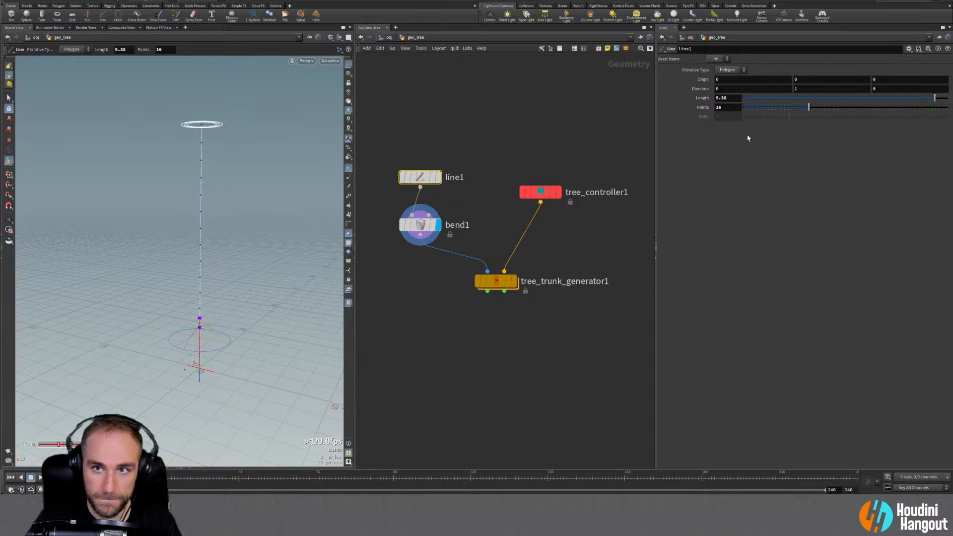
# Try to fit the Bend node's capture region to the line using its existing capture direction
pyautogui.click(420, 225)
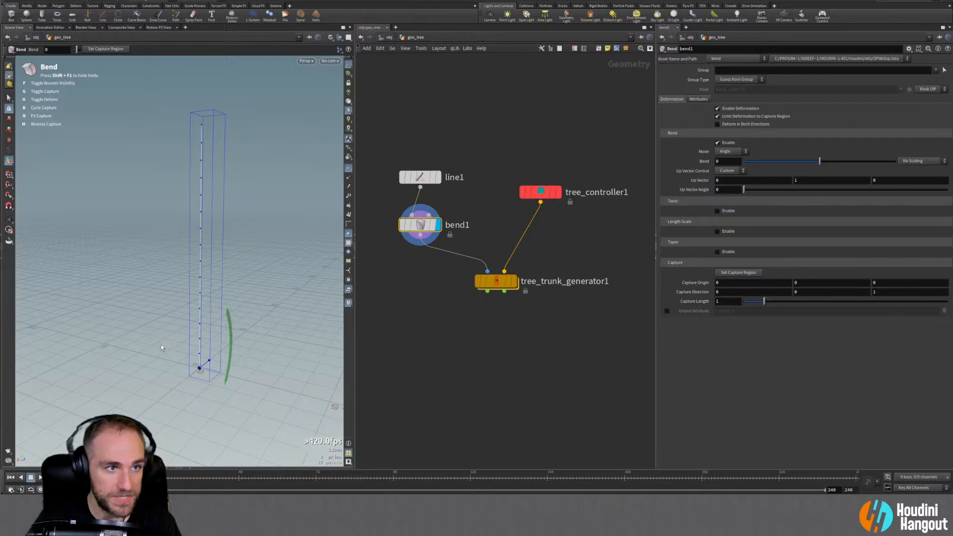
pyautogui.press('n')
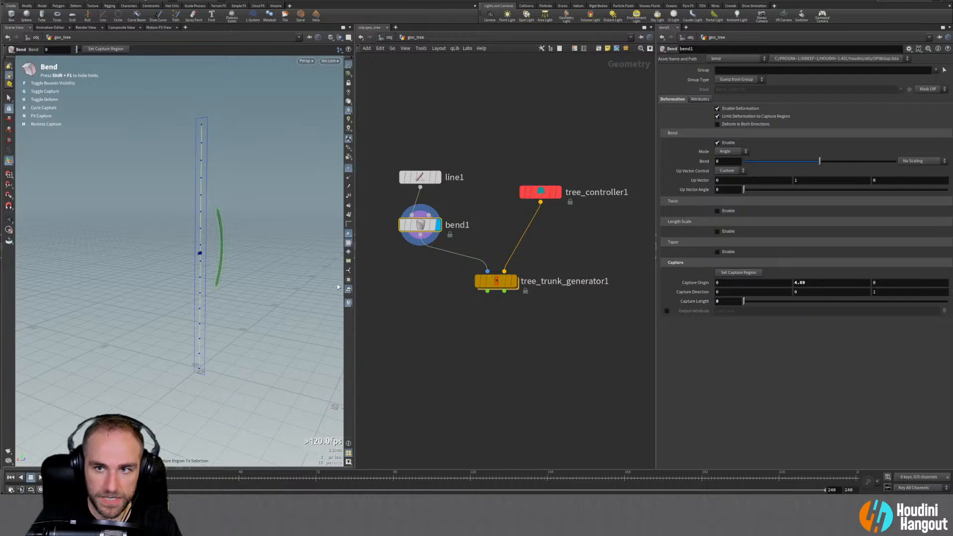
pyautogui.press('Escape')
pyautogui.moveTo(190, 258); pyautogui.dragTo(135, 259)
pyautogui.press('Return')
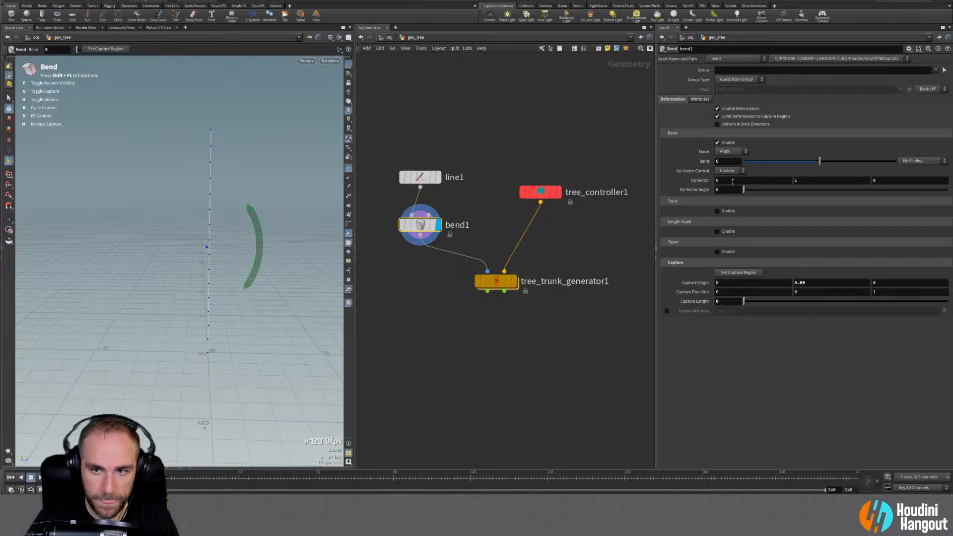
# Set the Bend node's capture direction to 0, 1, 0 and fit the capture region to the line's full length
pyautogui.moveTo(815, 292); pyautogui.dragTo(606, 304)
pyautogui.write('1')
pyautogui.press('Tab')
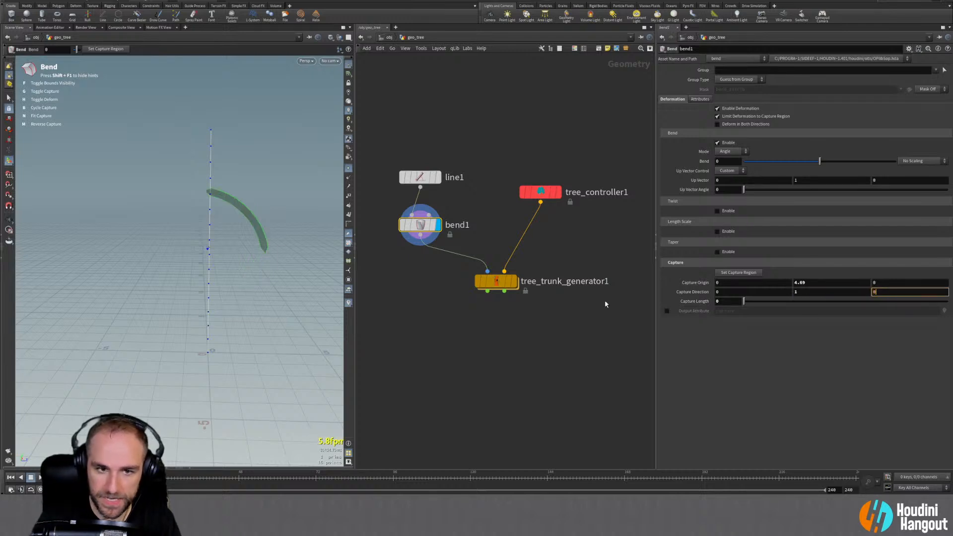
pyautogui.write('0')
pyautogui.press('Return')
pyautogui.press('n')
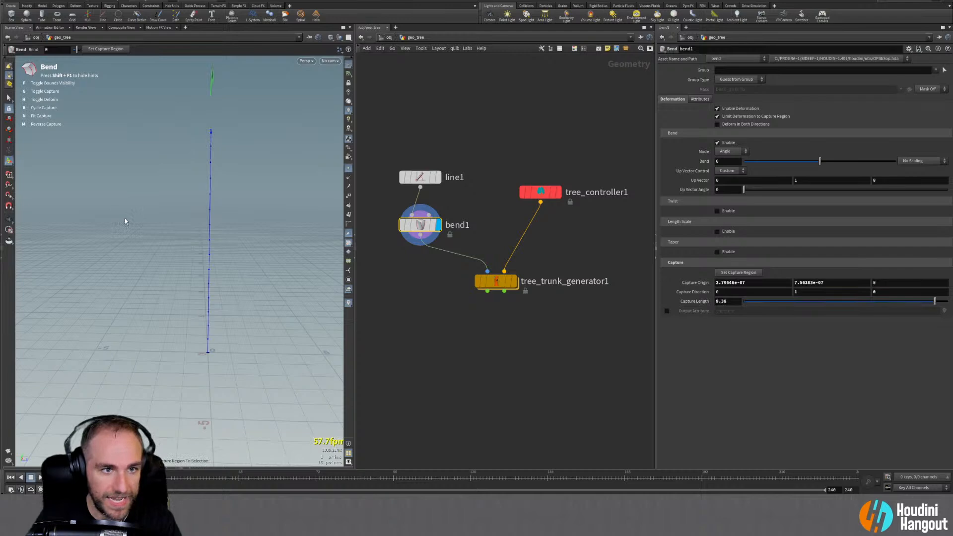
# Bend the guide line to an angle of 41.4407, display the trunk generator's result, and turn off point display
pyautogui.keyDown('alt'); pyautogui.moveTo(187, 186); pyautogui.dragTo(206, 189); pyautogui.keyUp('alt')
pyautogui.scroll(-2, 224, 188)
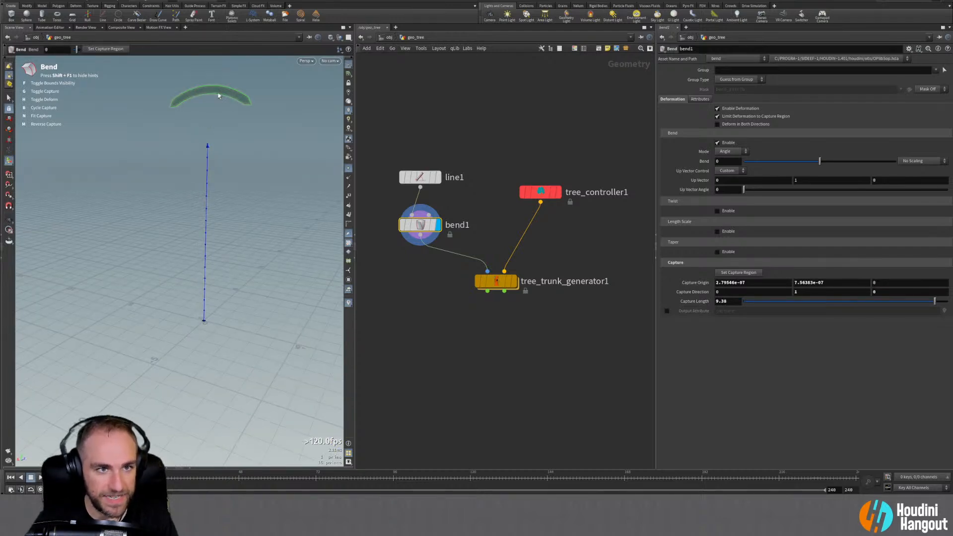
pyautogui.moveTo(218, 93); pyautogui.dragTo(299, 148)
pyautogui.click(515, 282)
pyautogui.click(348, 168)
pyautogui.keyDown('alt'); pyautogui.moveTo(221, 188); pyautogui.dragTo(300, 253); pyautogui.keyUp('alt')
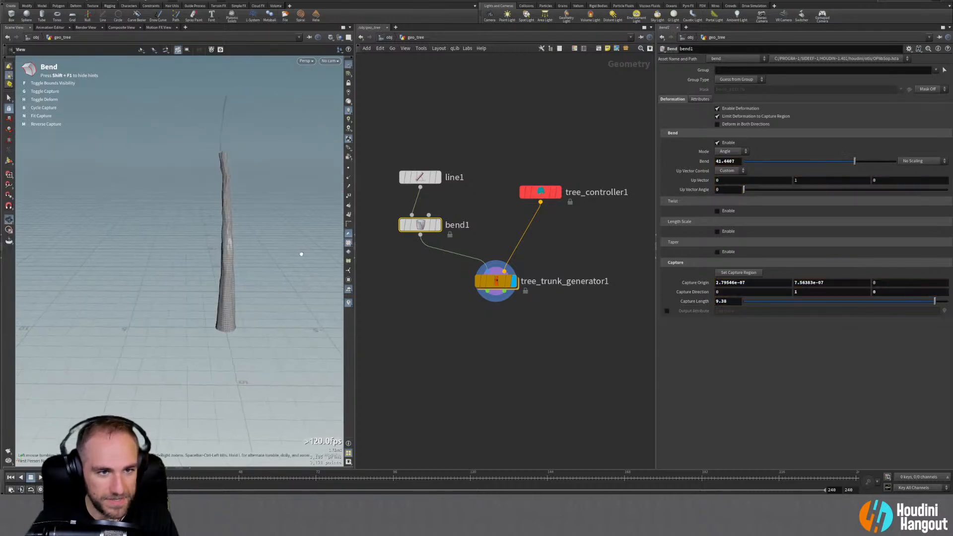
pyautogui.keyDown('alt'); pyautogui.moveTo(300, 253); pyautogui.dragTo(341, 178, button='right'); pyautogui.keyUp('alt')
pyautogui.keyDown('alt'); pyautogui.moveTo(341, 179); pyautogui.dragTo(198, 202); pyautogui.keyUp('alt')
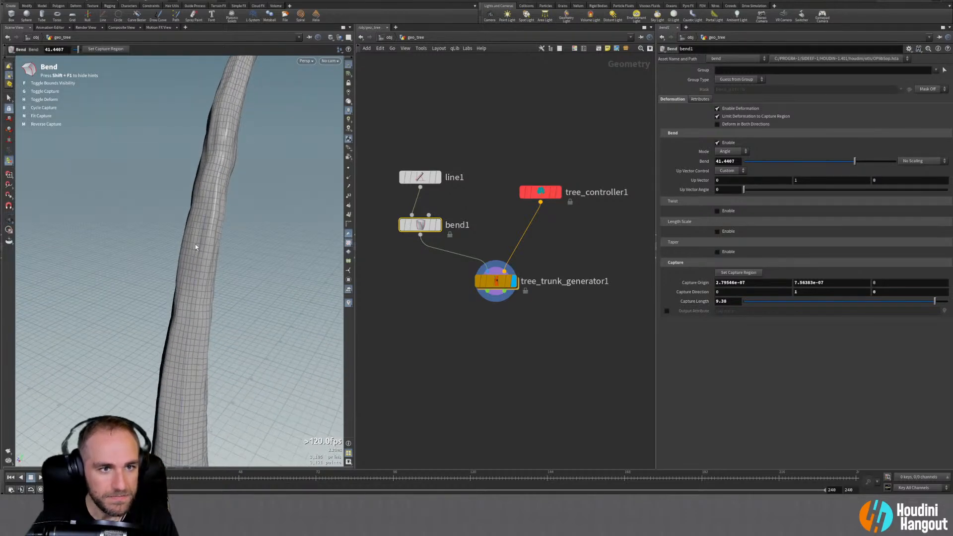
# Try a Labs Tree Branch Generator fed by both trunk generator outputs and display the branched tree
pyautogui.click(496, 281)
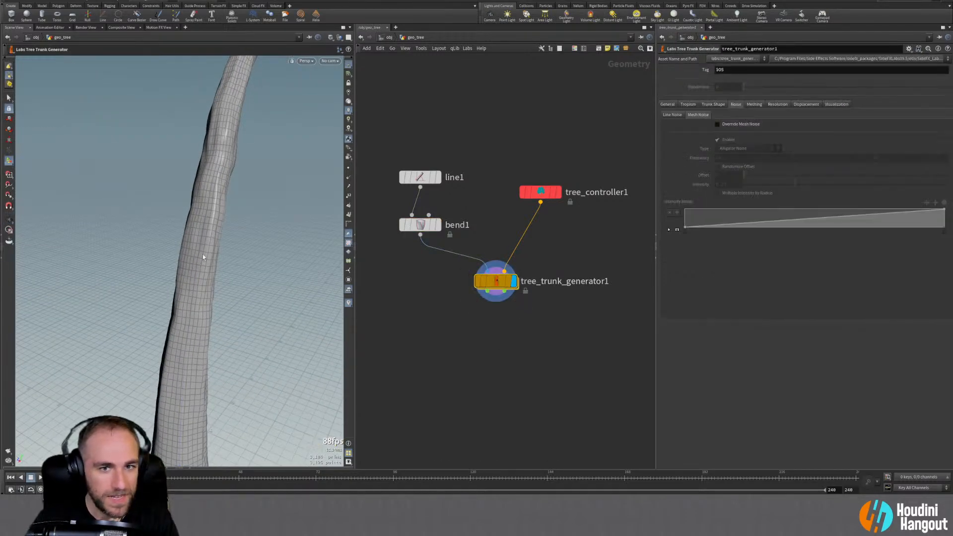
pyautogui.press('Tab')
pyautogui.write('tree')
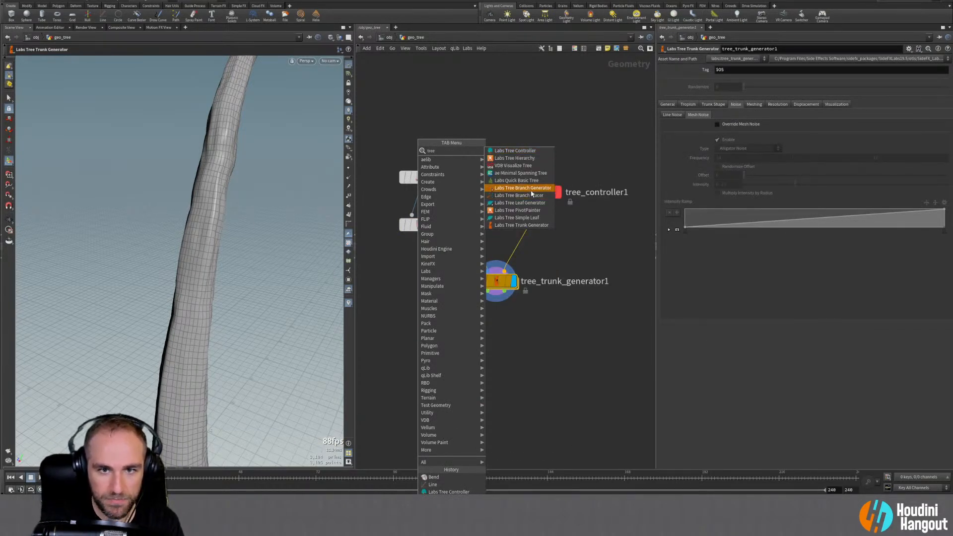
pyautogui.click(521, 188)
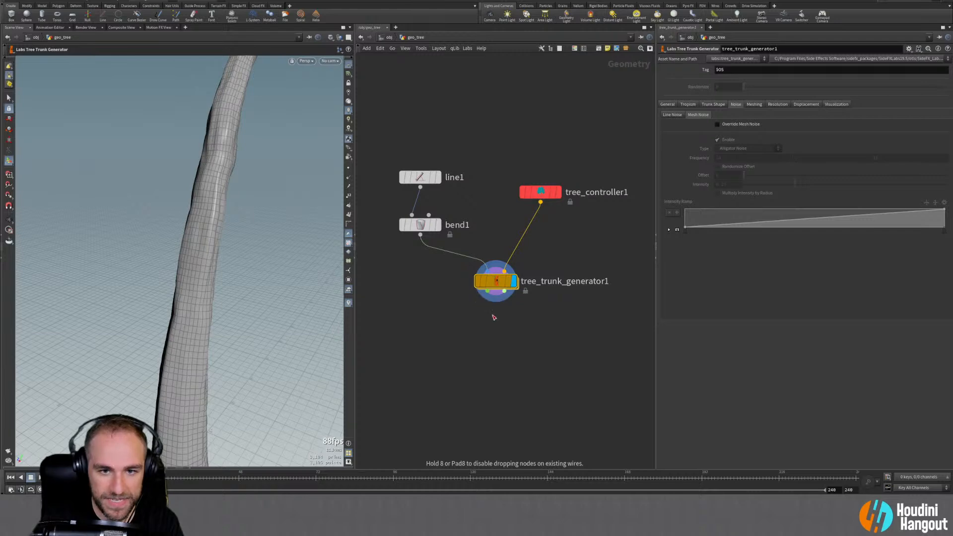
pyautogui.click(494, 318)
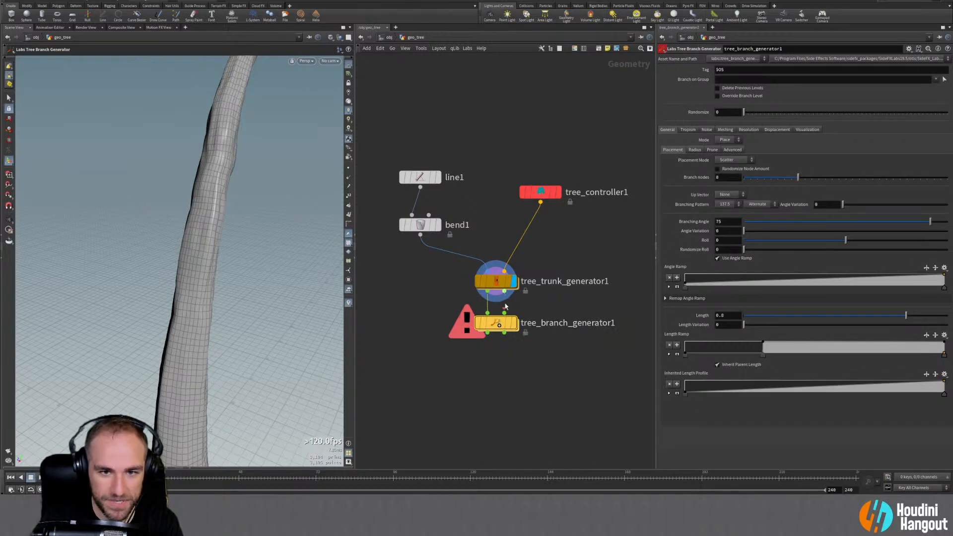
pyautogui.click(504, 313)
pyautogui.click(516, 325)
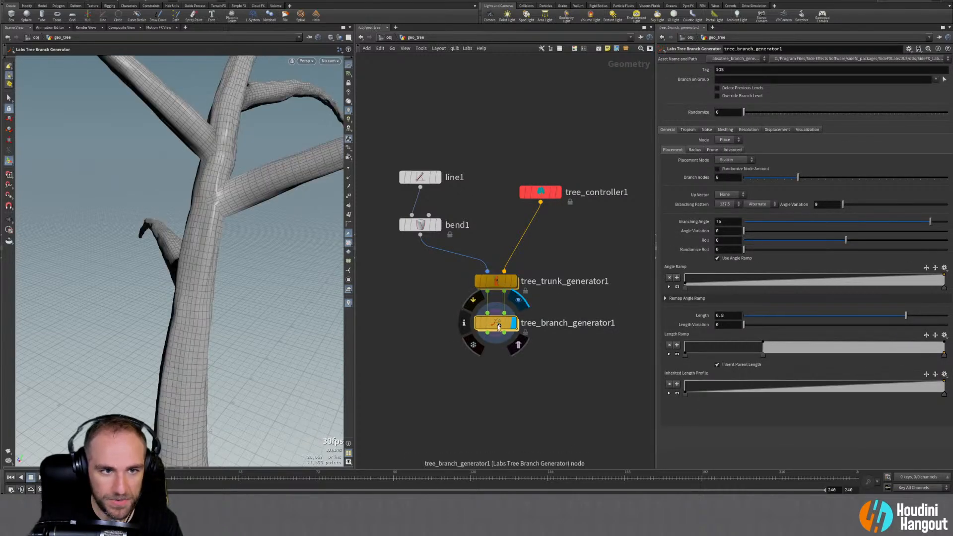
pyautogui.keyDown('alt'); pyautogui.moveTo(169, 228); pyautogui.dragTo(148, 228, button='right'); pyautogui.keyUp('alt')
pyautogui.keyDown('alt'); pyautogui.moveTo(148, 227); pyautogui.dragTo(263, 190); pyautogui.keyUp('alt')
pyautogui.keyDown('alt'); pyautogui.moveTo(264, 189); pyautogui.dragTo(178, 260, button='right'); pyautogui.keyUp('alt')
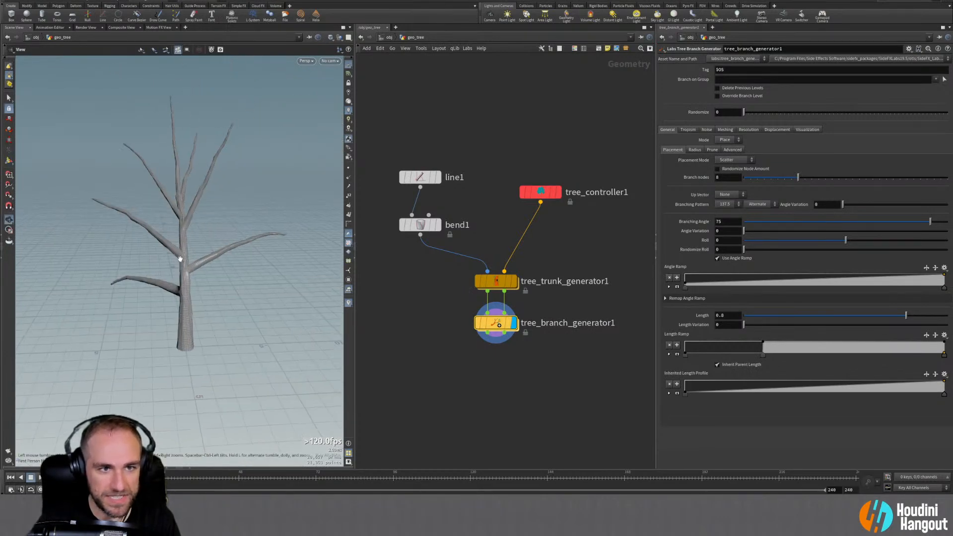
pyautogui.keyDown('alt'); pyautogui.moveTo(178, 260); pyautogui.dragTo(119, 262); pyautogui.keyUp('alt')
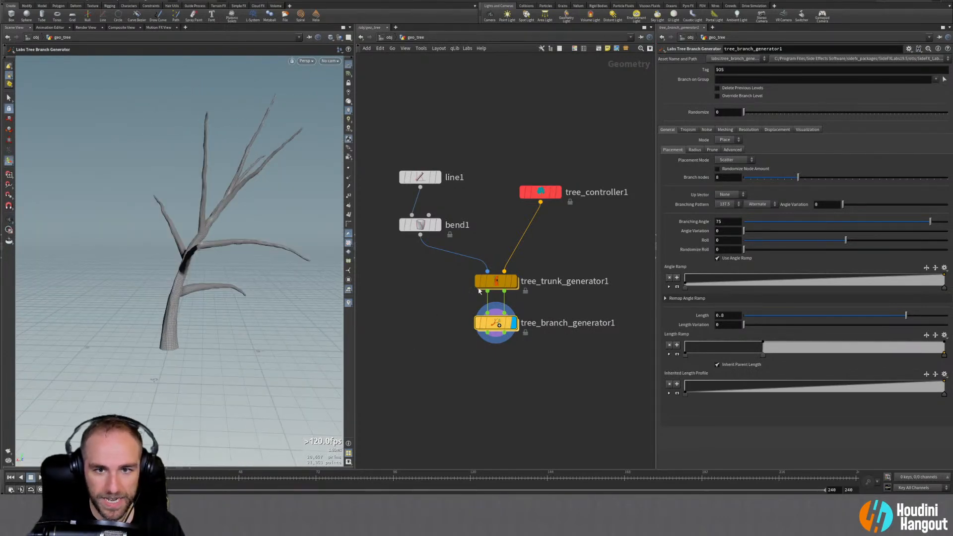
# Delete the branch generator node and inspect the bent trunk on its own
pyautogui.moveTo(430, 315); pyautogui.dragTo(601, 357)
pyautogui.press('Delete')
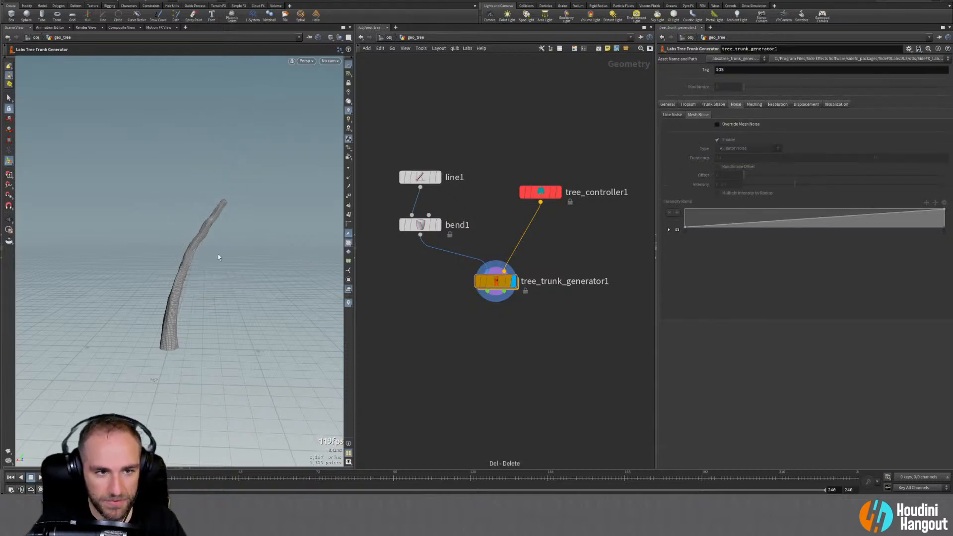
pyautogui.moveTo(177, 257); pyautogui.dragTo(174, 294)
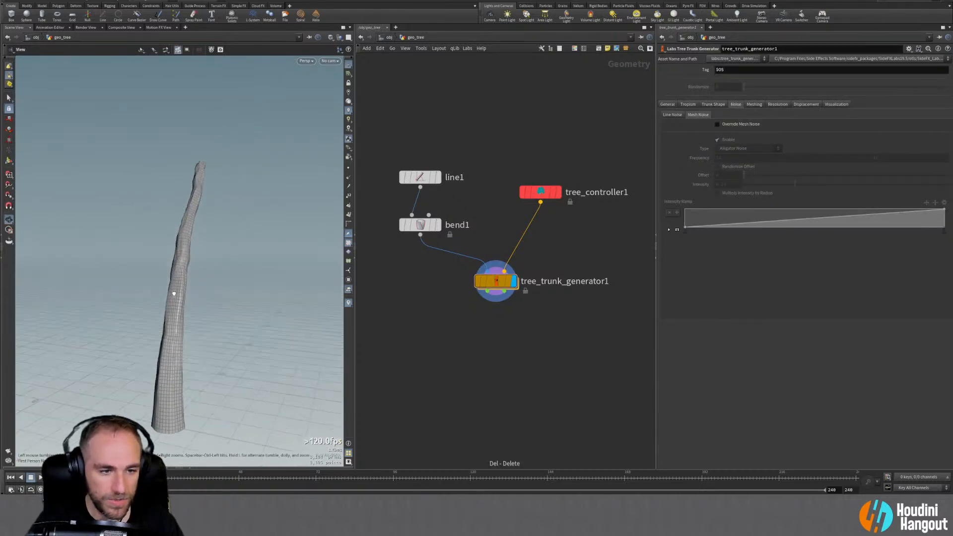
pyautogui.keyDown('alt'); pyautogui.moveTo(175, 293); pyautogui.dragTo(213, 264, button='right'); pyautogui.keyUp('alt')
pyautogui.keyDown('alt'); pyautogui.moveTo(204, 270); pyautogui.dragTo(174, 268); pyautogui.keyUp('alt')
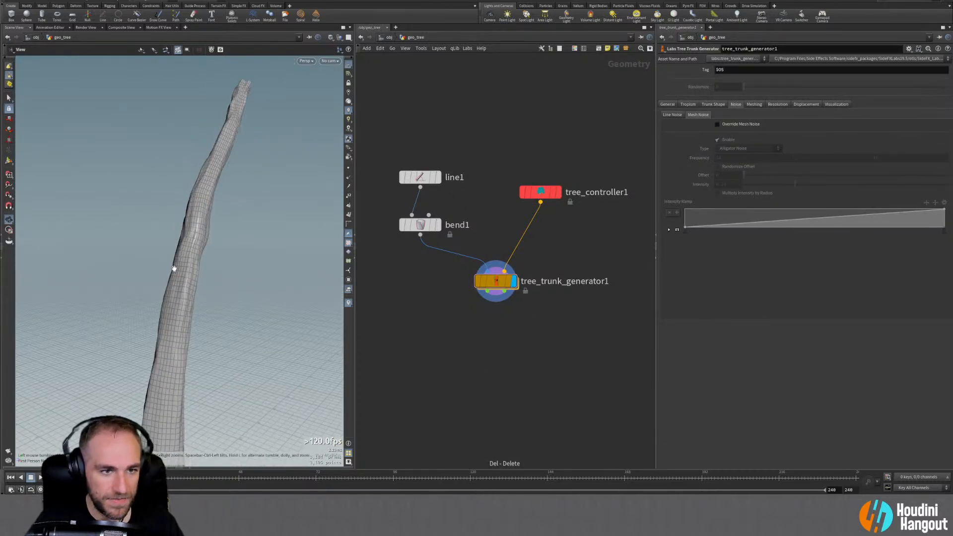
pyautogui.keyDown('alt'); pyautogui.moveTo(175, 268); pyautogui.dragTo(187, 270, button='right'); pyautogui.keyUp('alt')
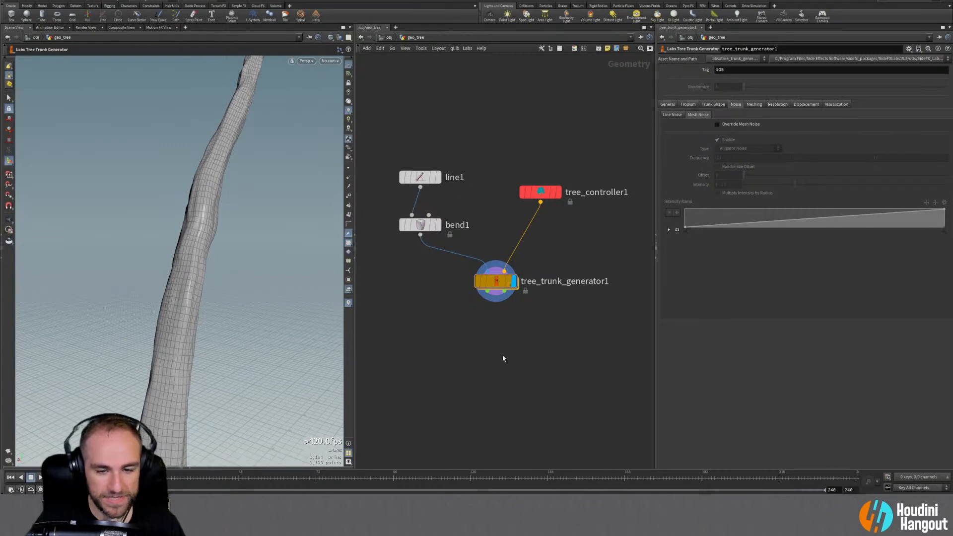
pyautogui.press('Tab')
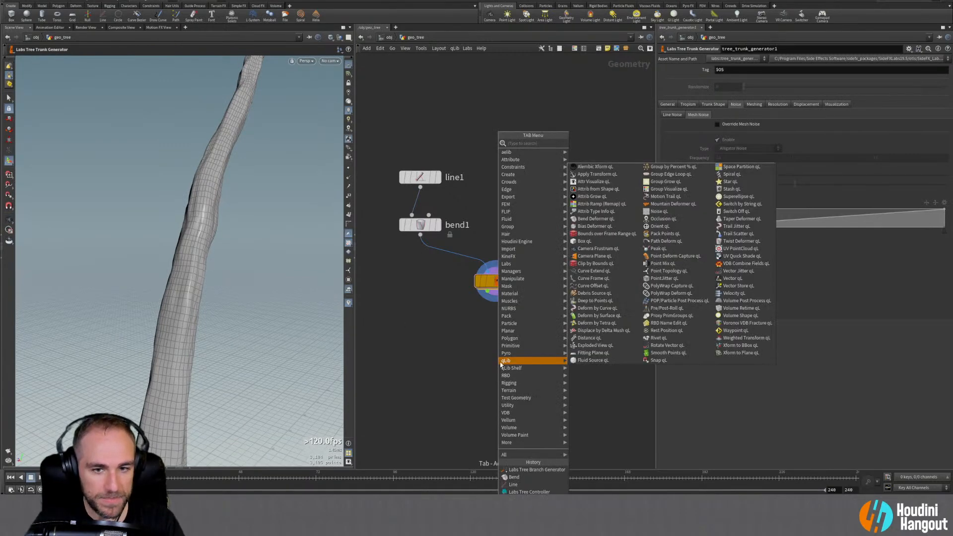
pyautogui.moveTo(509, 267)
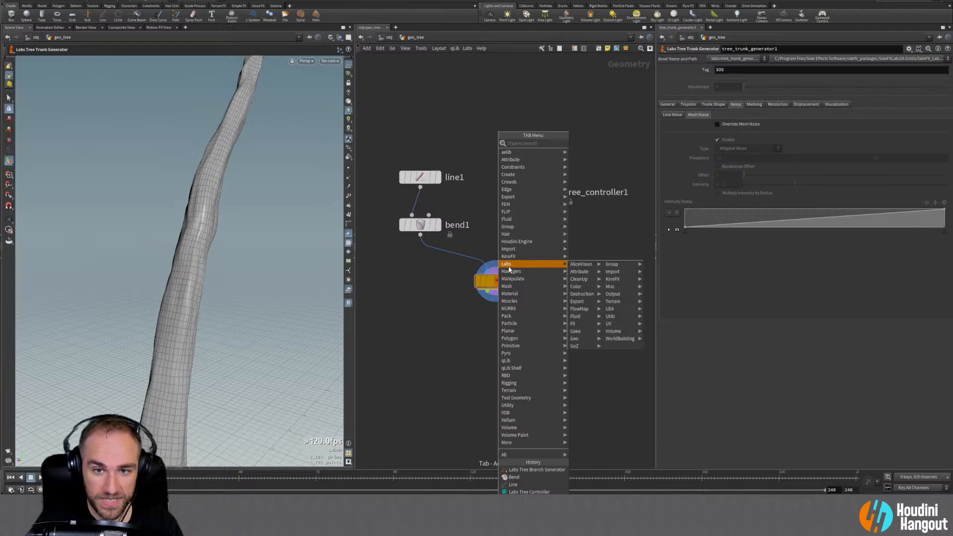
pyautogui.moveTo(594, 272)
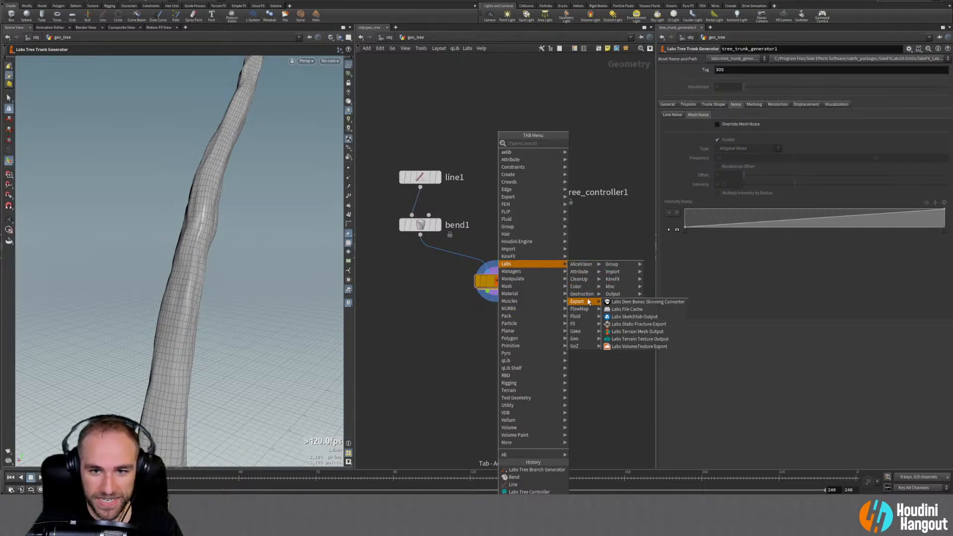
pyautogui.moveTo(583, 318)
pyautogui.moveTo(581, 340)
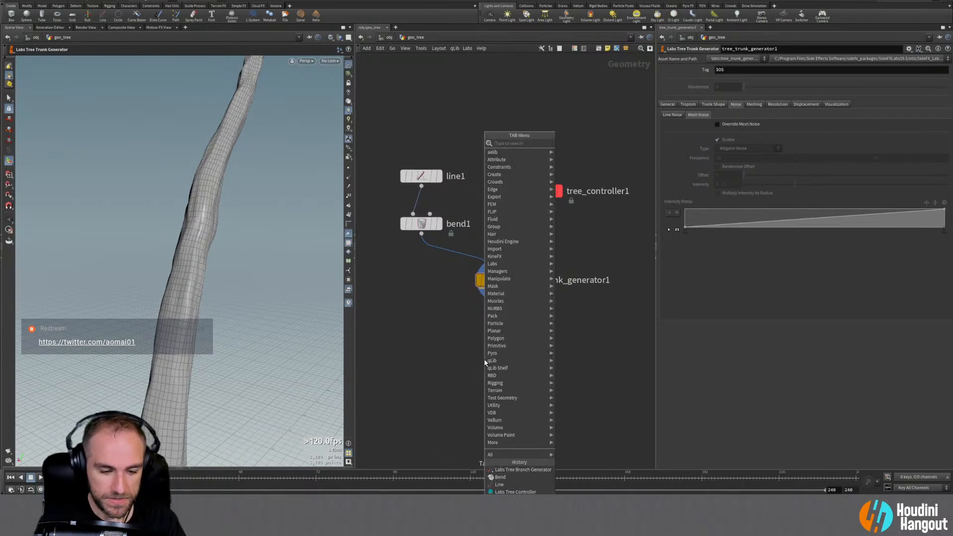
# Add two Null nodes below the trunk generator, wire one to each of its outputs, and display the second output's null
pyautogui.press('Tab')
pyautogui.write('nul')
pyautogui.press('Return')
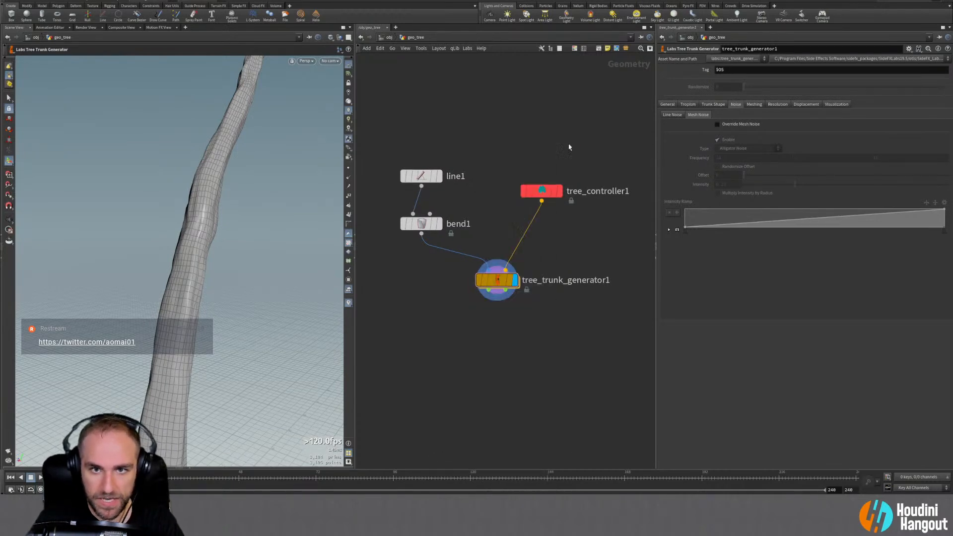
pyautogui.click(491, 301)
pyautogui.moveTo(491, 299); pyautogui.dragTo(542, 348)
pyautogui.click(510, 328)
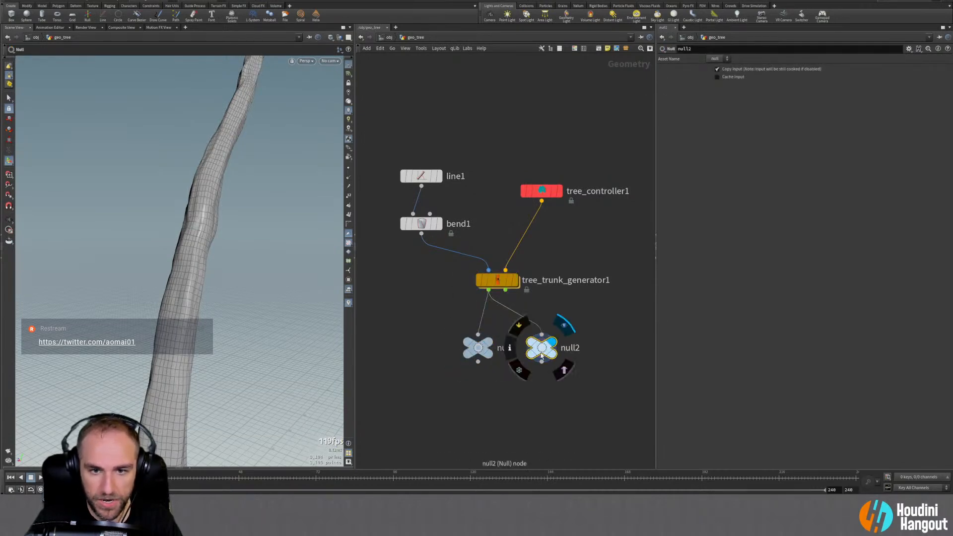
pyautogui.moveTo(503, 305); pyautogui.dragTo(505, 290)
pyautogui.scroll(-5, 128, 272)
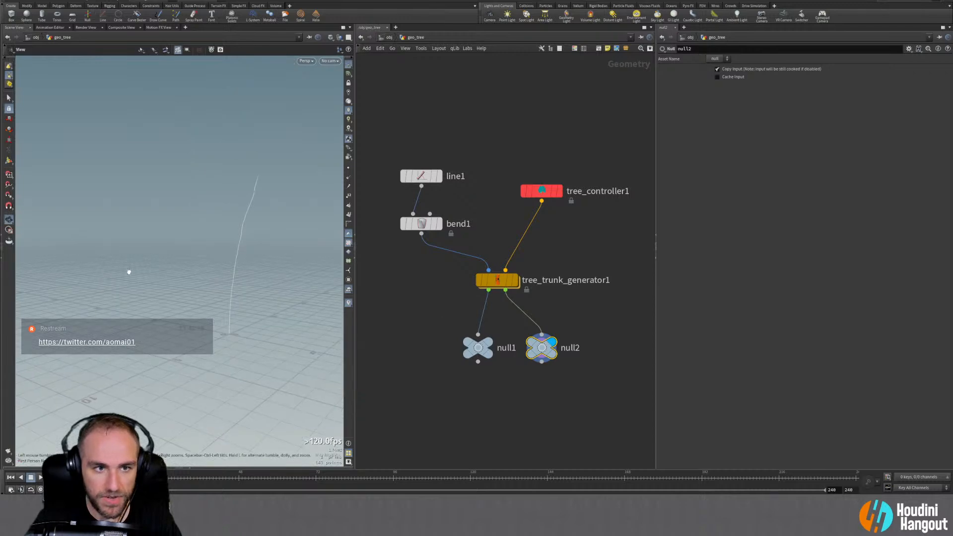
pyautogui.keyDown('alt'); pyautogui.moveTo(127, 273); pyautogui.dragTo(228, 279); pyautogui.keyUp('alt')
# Reveal the Geometry Spreadsheet below the viewport and compare the point attributes of the two trunk generator outputs
pyautogui.click(479, 348)
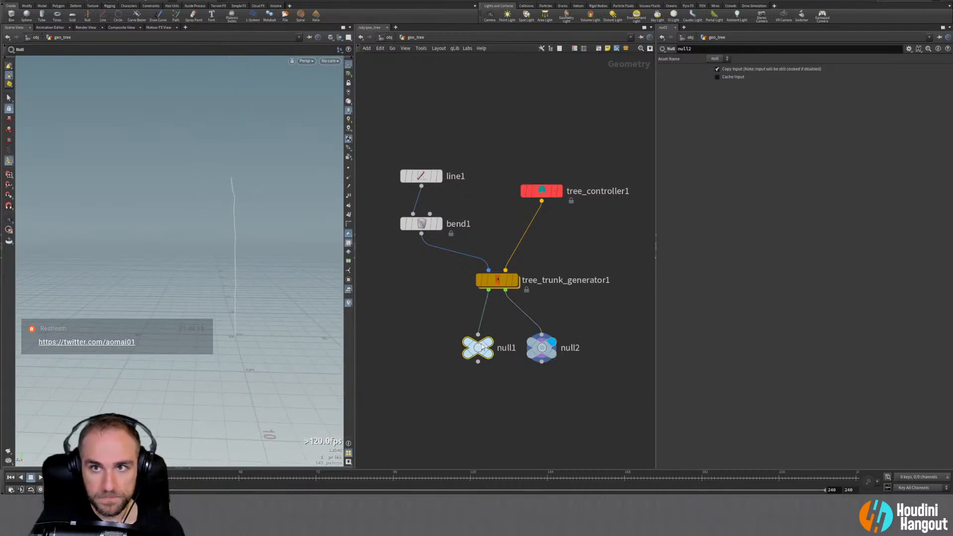
pyautogui.click(534, 348)
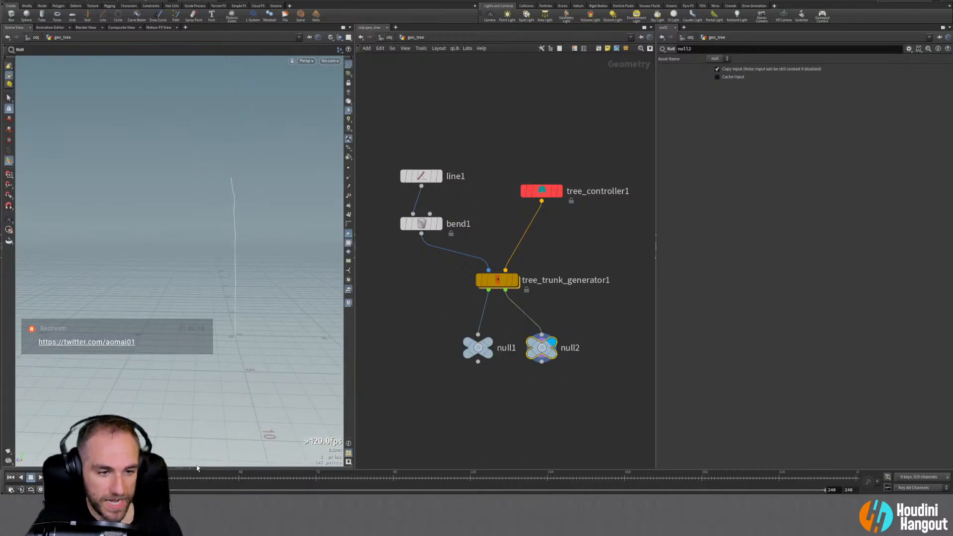
pyautogui.moveTo(191, 470); pyautogui.dragTo(173, 335)
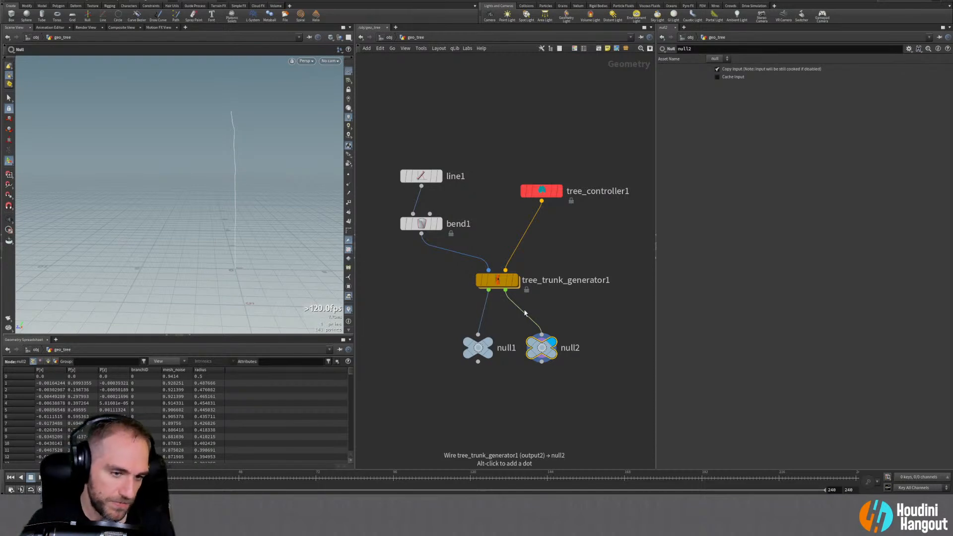
pyautogui.click(488, 342)
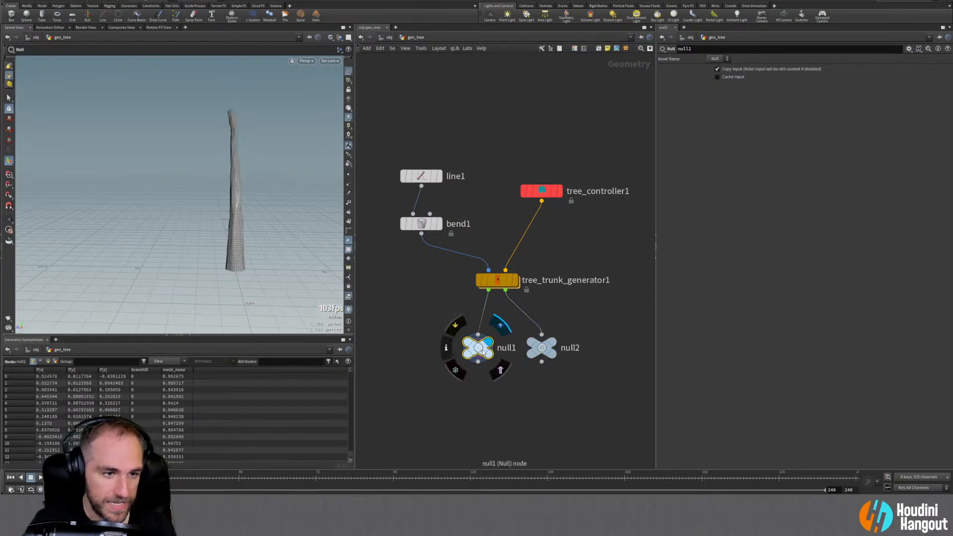
pyautogui.scroll(-20, 145, 415)
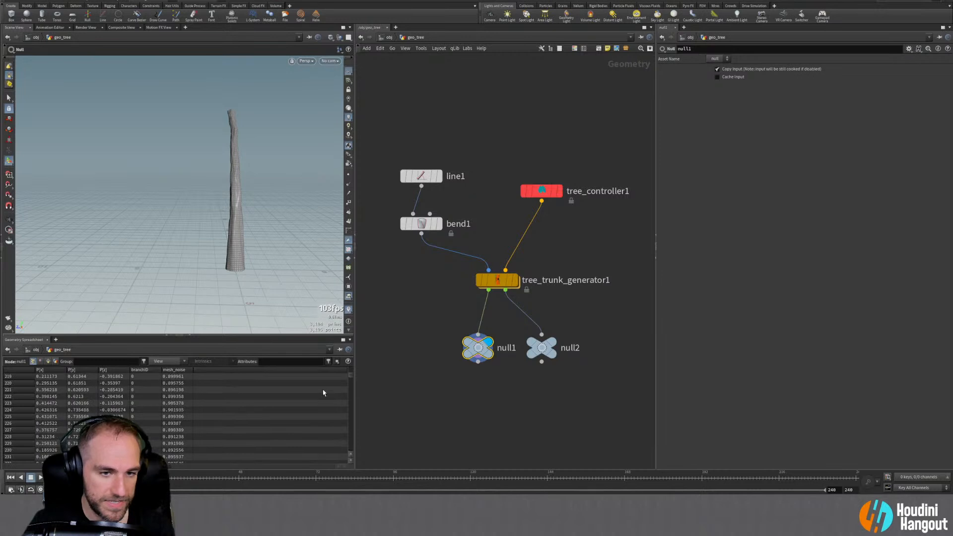
pyautogui.scroll(20, 350, 380)
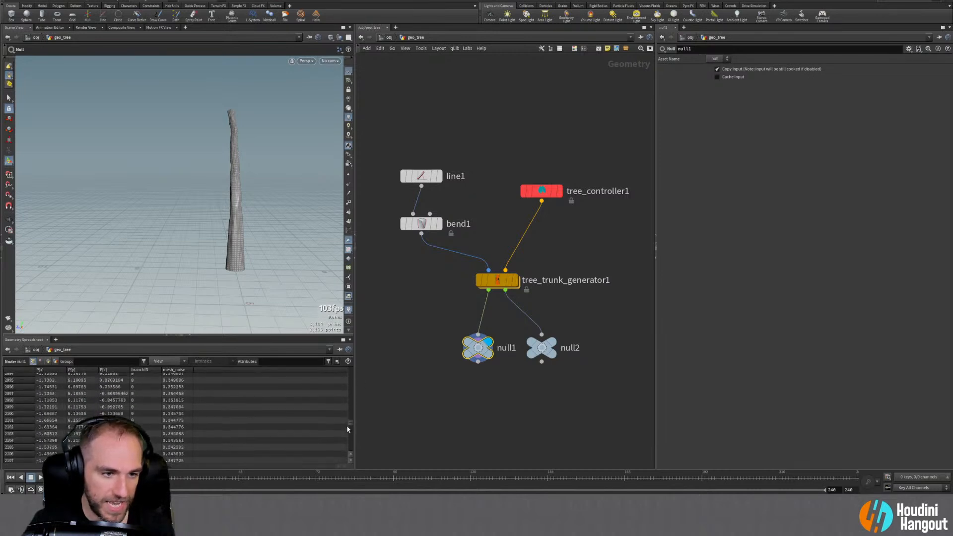
pyautogui.click(555, 346)
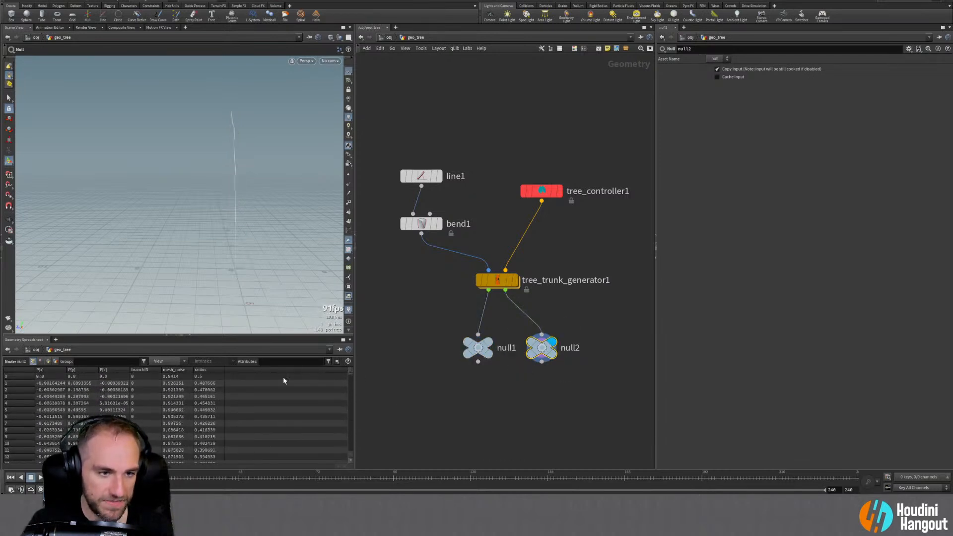
pyautogui.moveTo(351, 373)
pyautogui.mouseDown()
pyautogui.moveTo(350, 431)
pyautogui.moveTo(347, 367)
pyautogui.mouseUp()
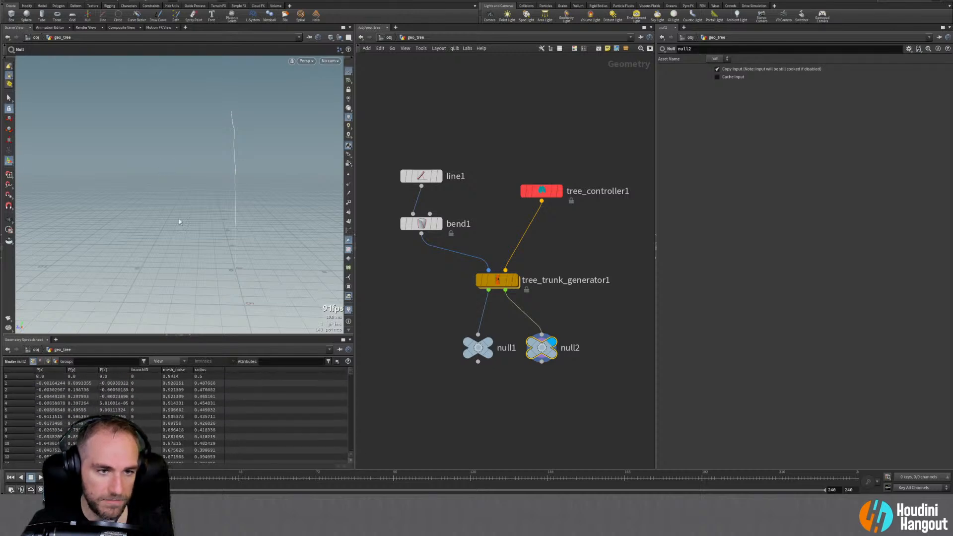
pyautogui.click(492, 346)
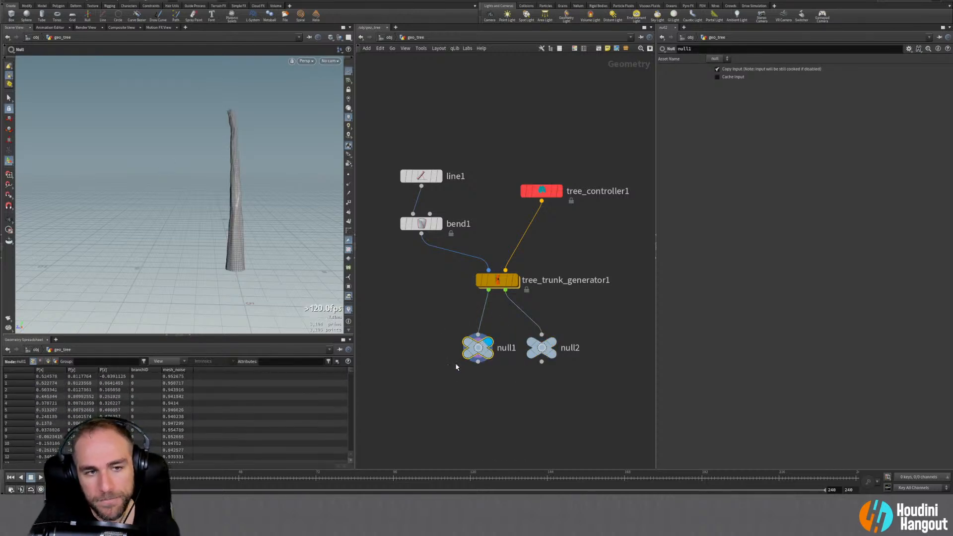
pyautogui.keyDown('alt'); pyautogui.moveTo(238, 192); pyautogui.dragTo(228, 191); pyautogui.keyUp('alt')
pyautogui.keyDown('alt'); pyautogui.moveTo(228, 192); pyautogui.dragTo(273, 165, button='right'); pyautogui.keyUp('alt')
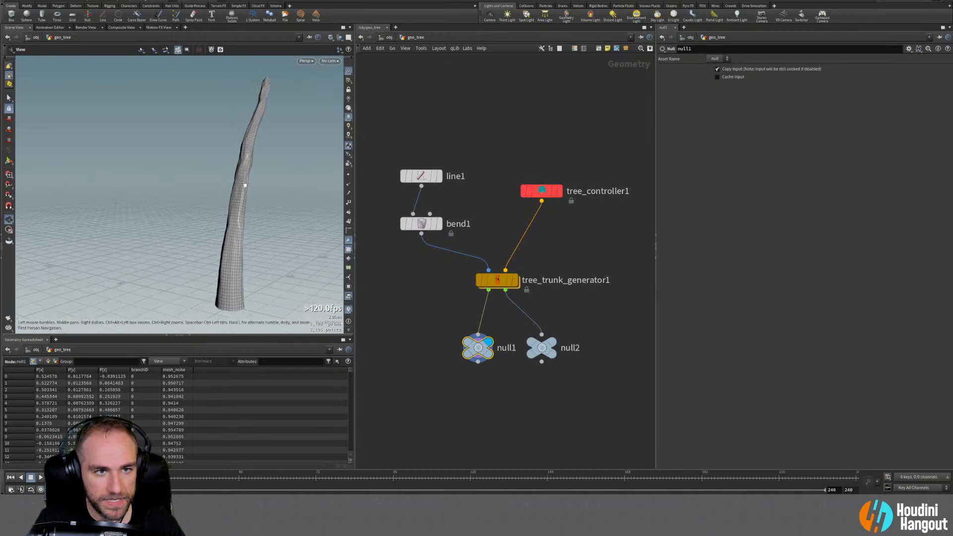
pyautogui.keyDown('alt'); pyautogui.moveTo(245, 185); pyautogui.dragTo(243, 193); pyautogui.keyUp('alt')
pyautogui.keyDown('alt'); pyautogui.moveTo(243, 192); pyautogui.dragTo(230, 187, button='right'); pyautogui.keyUp('alt')
pyautogui.keyDown('alt'); pyautogui.moveTo(229, 187); pyautogui.dragTo(230, 214); pyautogui.keyUp('alt')
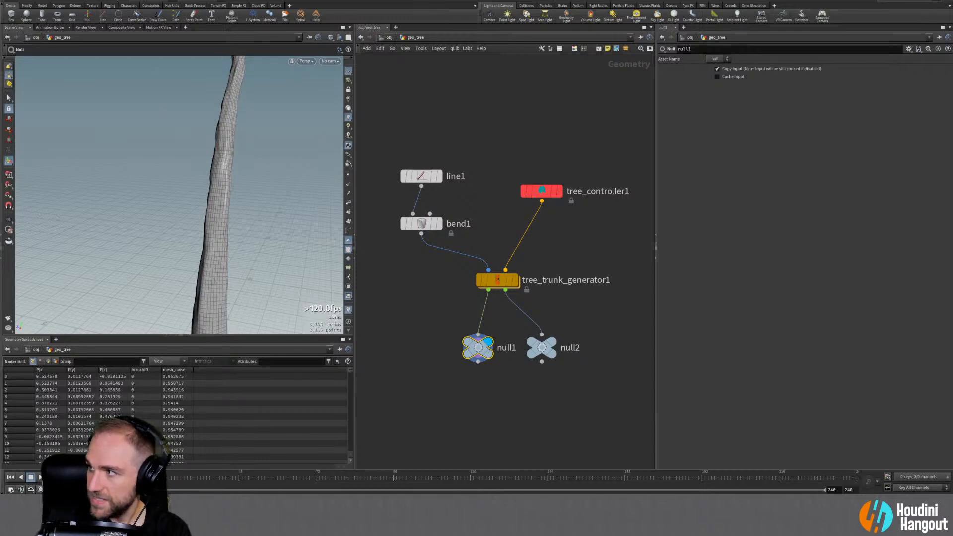
# Switch to Discord and examine the enlarged yellow and green lichen reference photos in the topic_suggestions channel
pyautogui.hotkey('alt', 'Tab')
pyautogui.moveTo(647, 165); pyautogui.dragTo(405, 54)
pyautogui.click(331, 118)
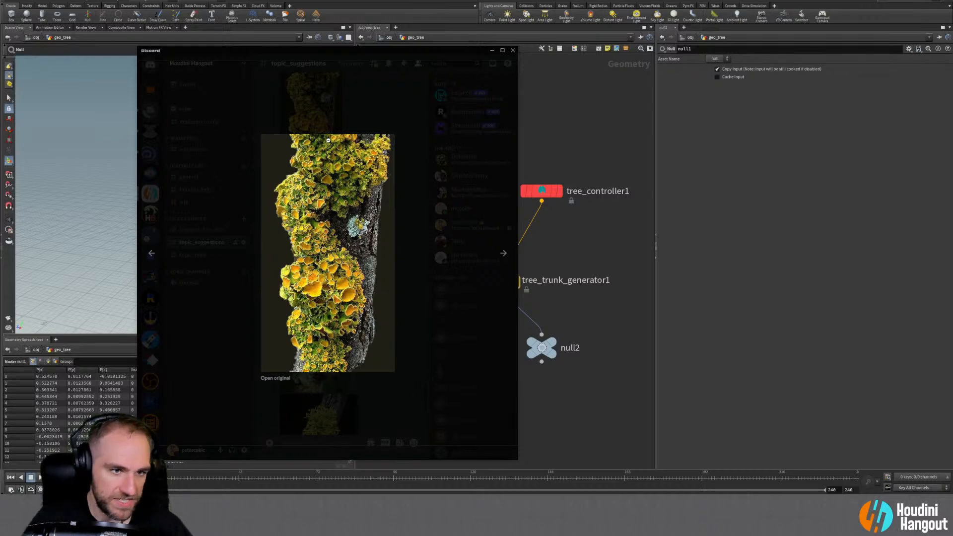
pyautogui.click(387, 121)
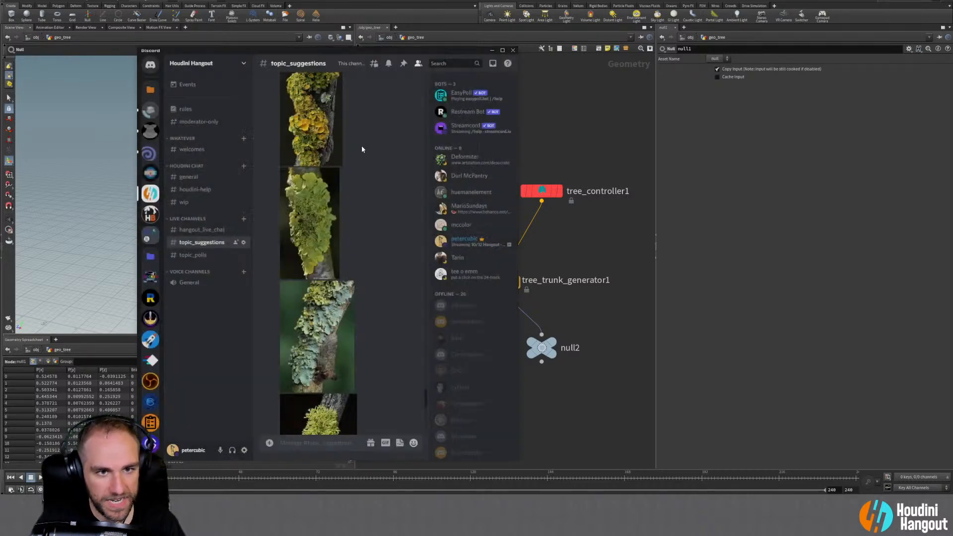
pyautogui.click(325, 229)
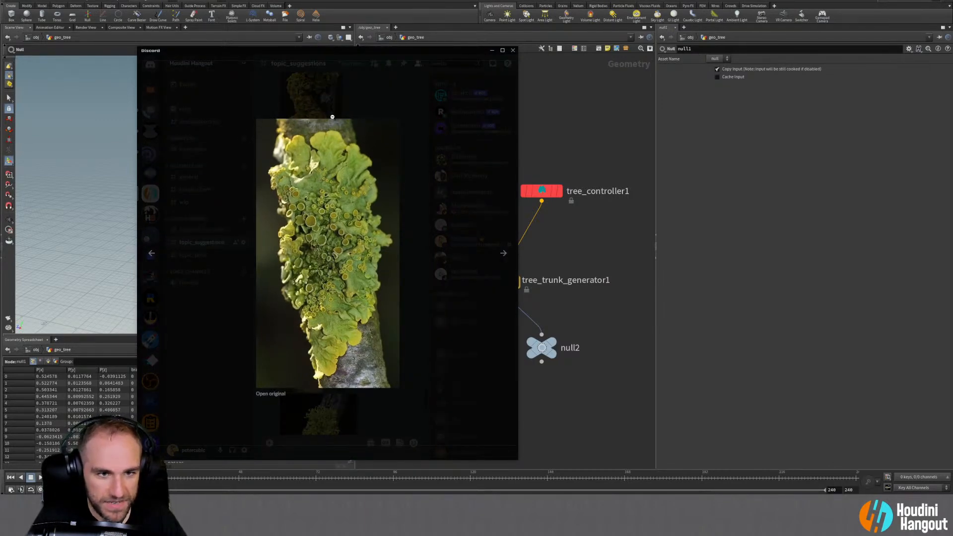
# Browse the FUNGI GROWTH post's photos and examine enlarged views of the blue-green lichen and the branching yellow lichen
pyautogui.click(359, 97)
pyautogui.scroll(3, 351, 163)
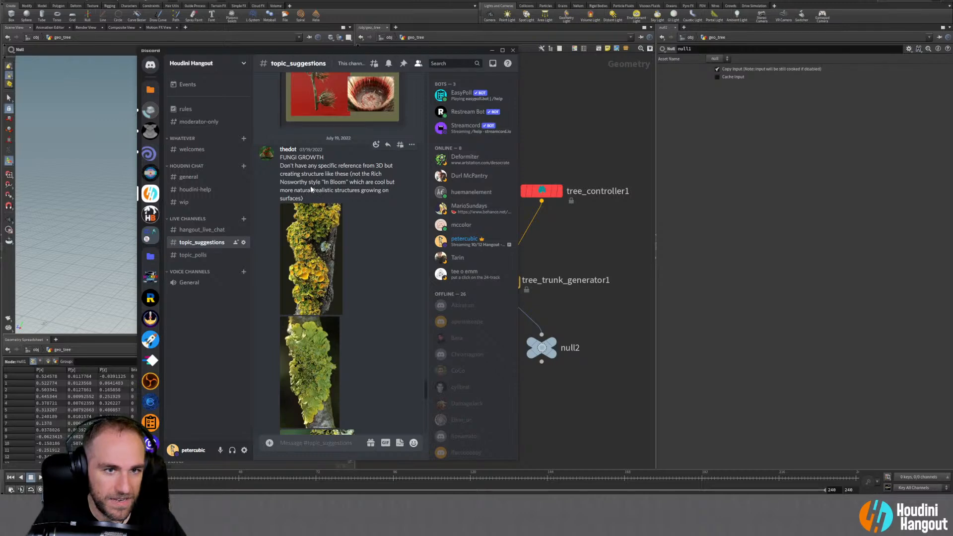
pyautogui.scroll(-10, 312, 218)
pyautogui.click(316, 243)
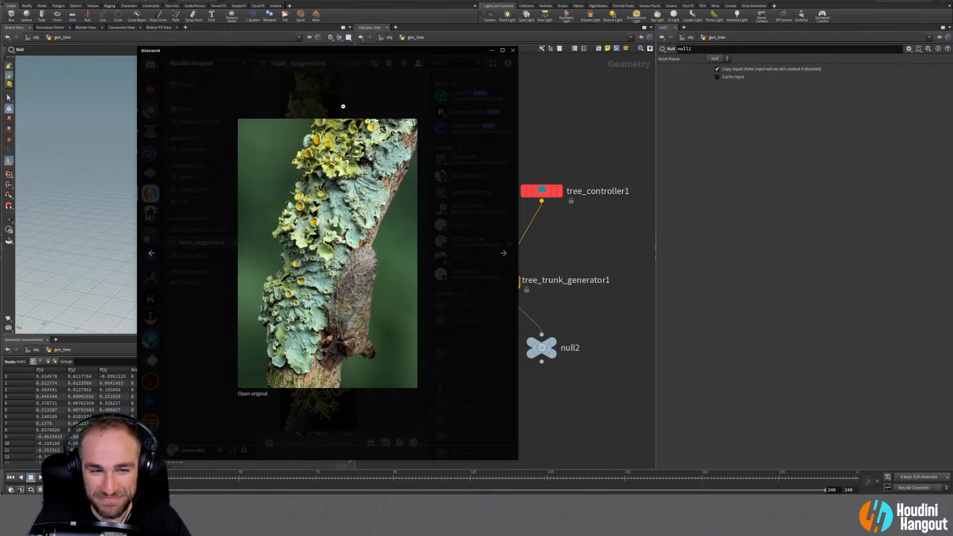
pyautogui.click(342, 106)
pyautogui.scroll(-2, 325, 320)
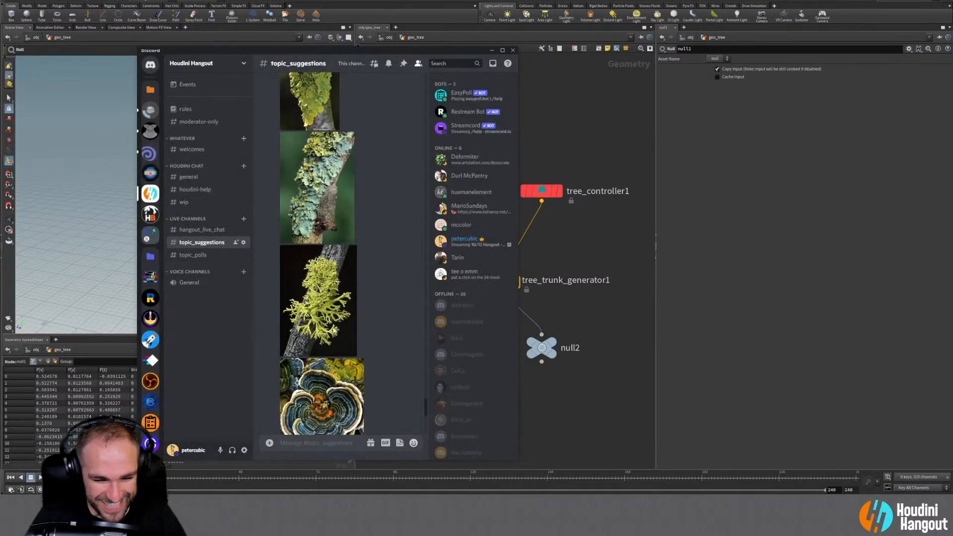
pyautogui.click(325, 321)
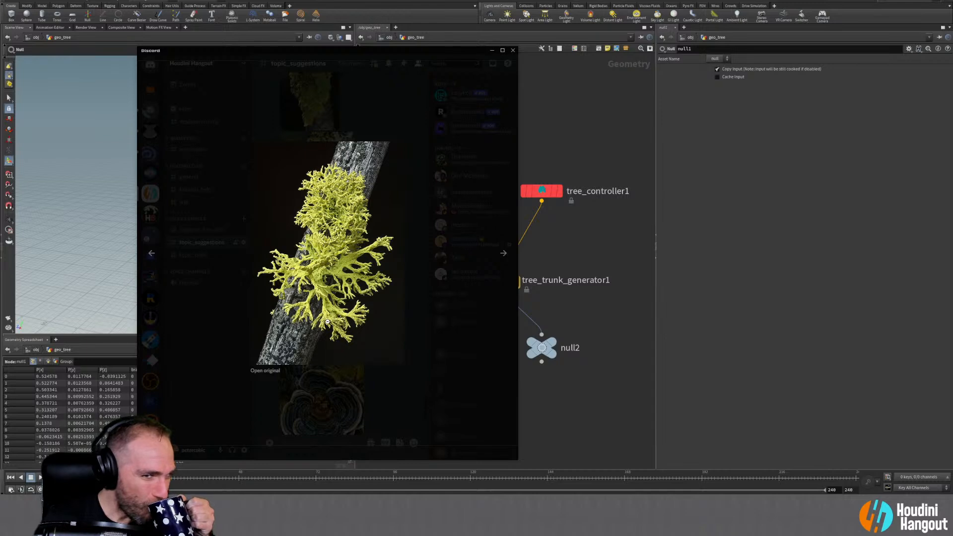
pyautogui.click(353, 109)
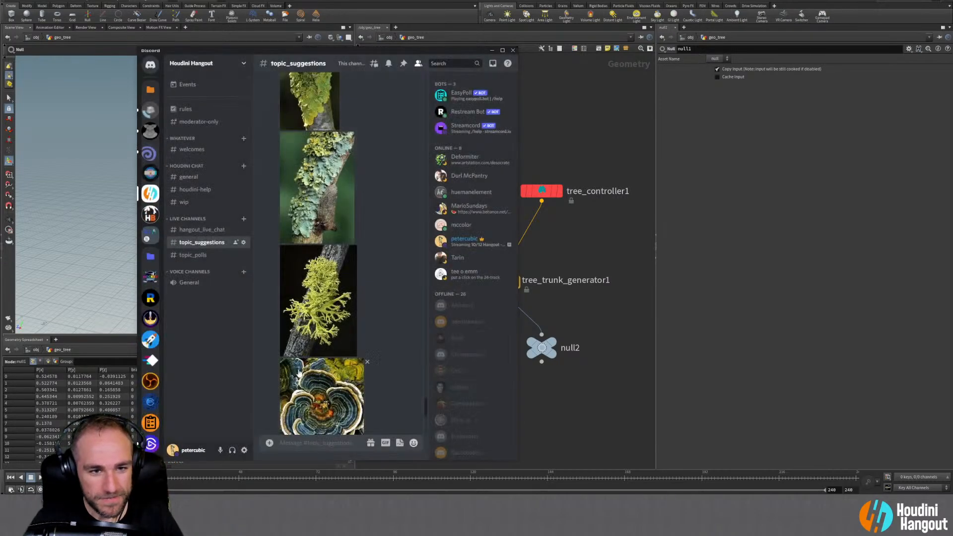
# Examine enlarged photos of the banded bracket fungus and the orange fungi on a trunk, and return to Houdini
pyautogui.click(318, 390)
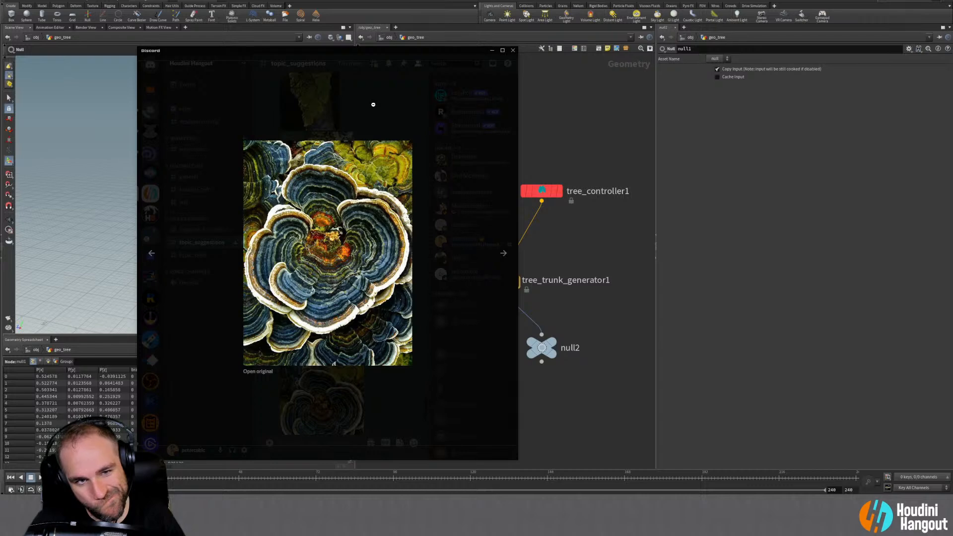
pyautogui.click(372, 110)
pyautogui.scroll(-4, 318, 298)
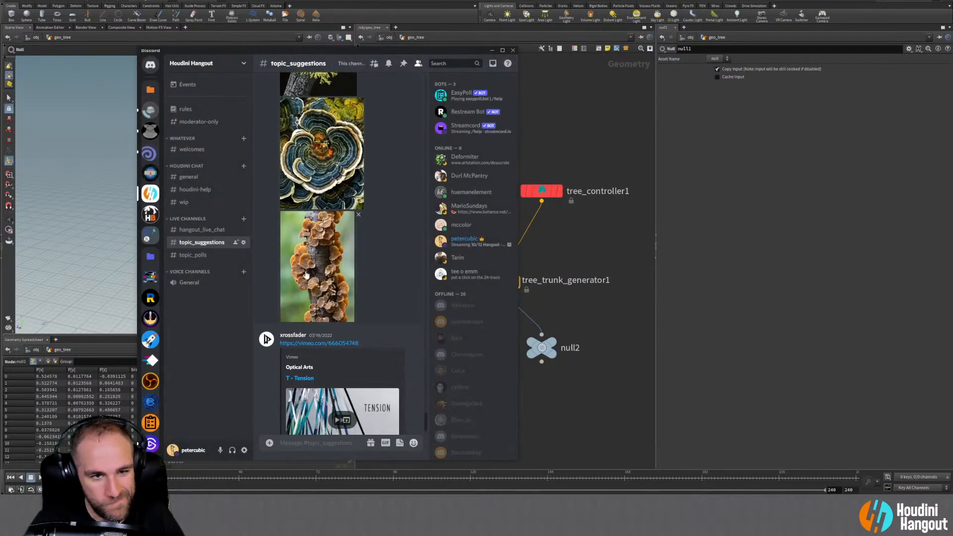
pyautogui.click(306, 275)
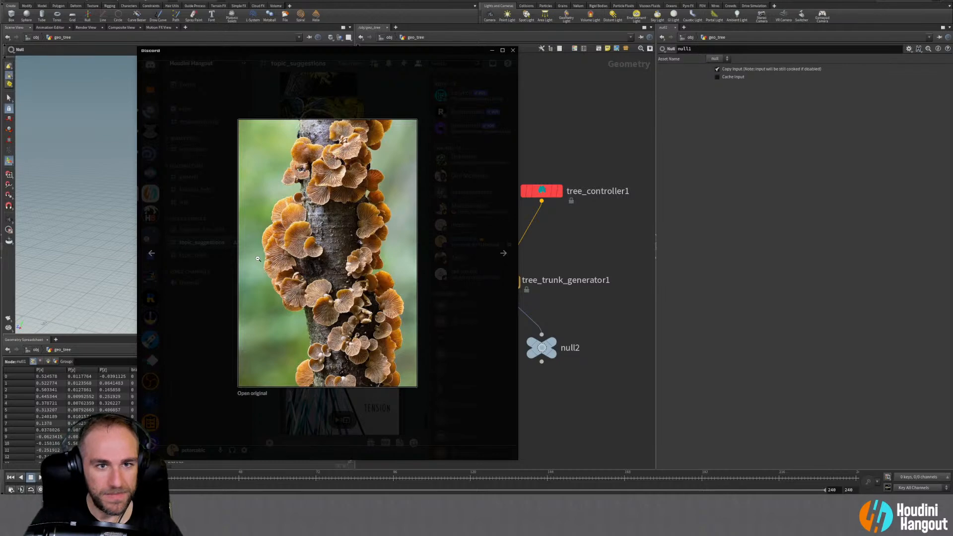
pyautogui.click(492, 50)
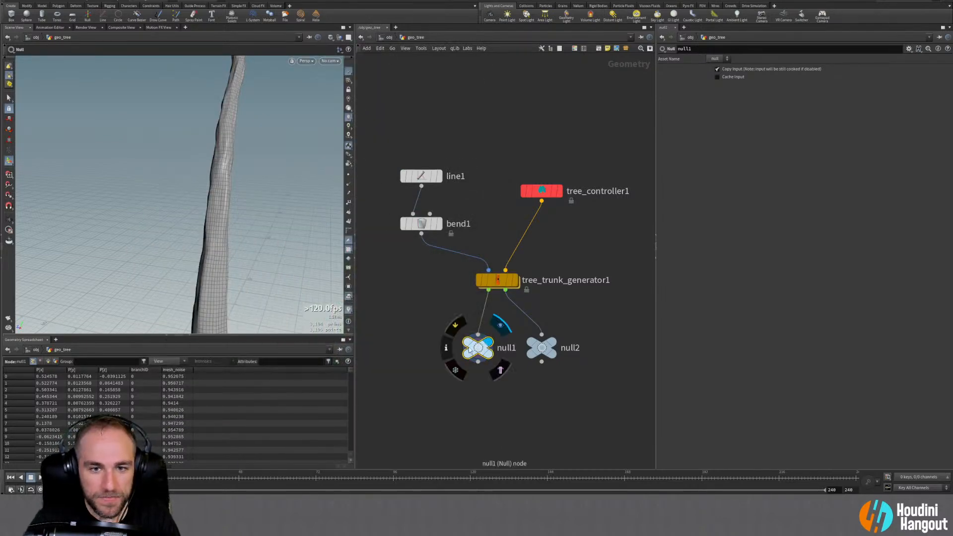
# Rename the null on the trunk generator's first output TRUNK_GEO, delete the second output's null, and place TRUNK_GEO beneath the generator
pyautogui.doubleClick(508, 348)
pyautogui.write('TRUNK_GEO')
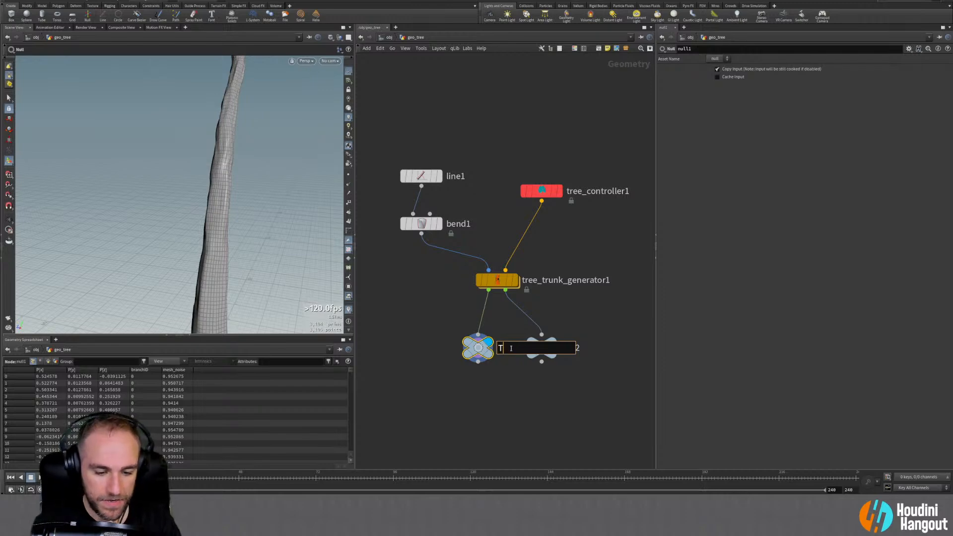
pyautogui.press('Return')
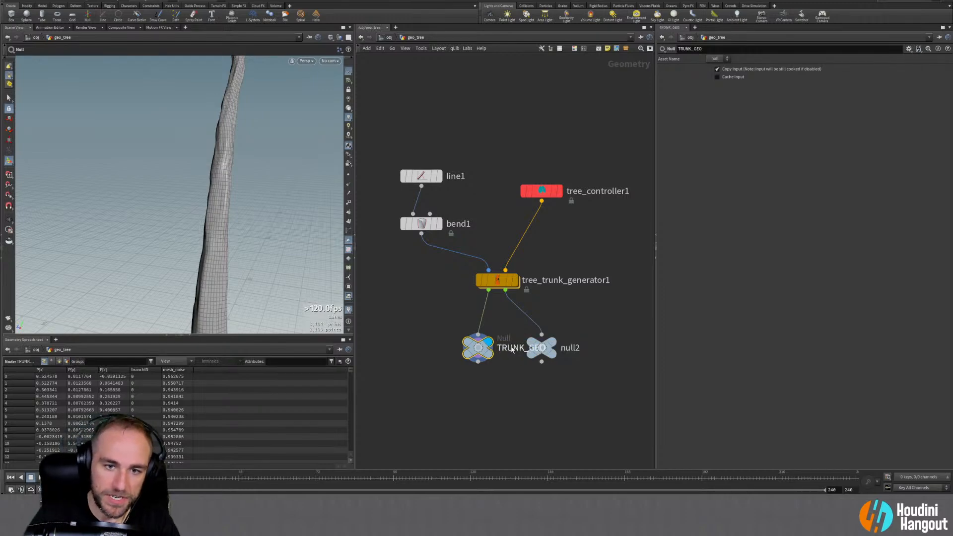
pyautogui.moveTo(545, 348); pyautogui.dragTo(593, 347)
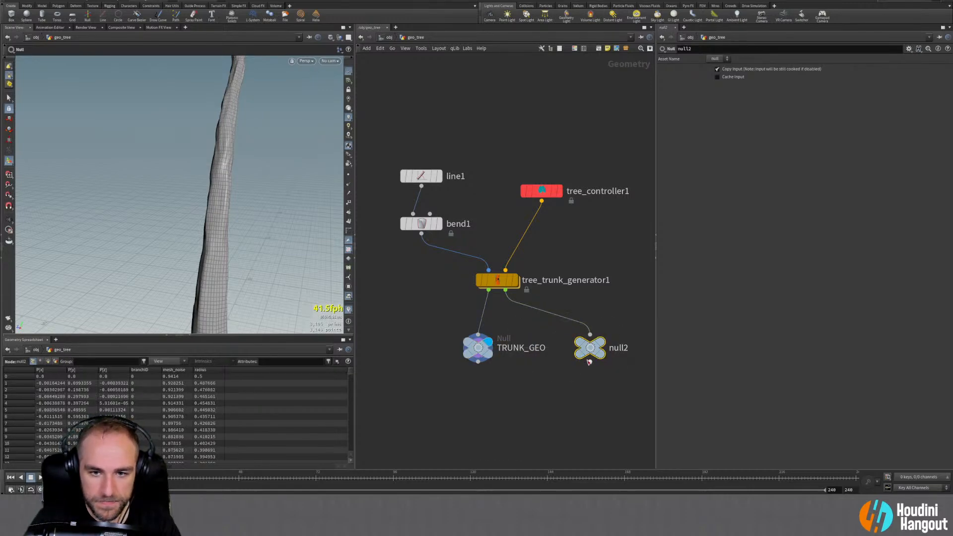
pyautogui.press('Delete')
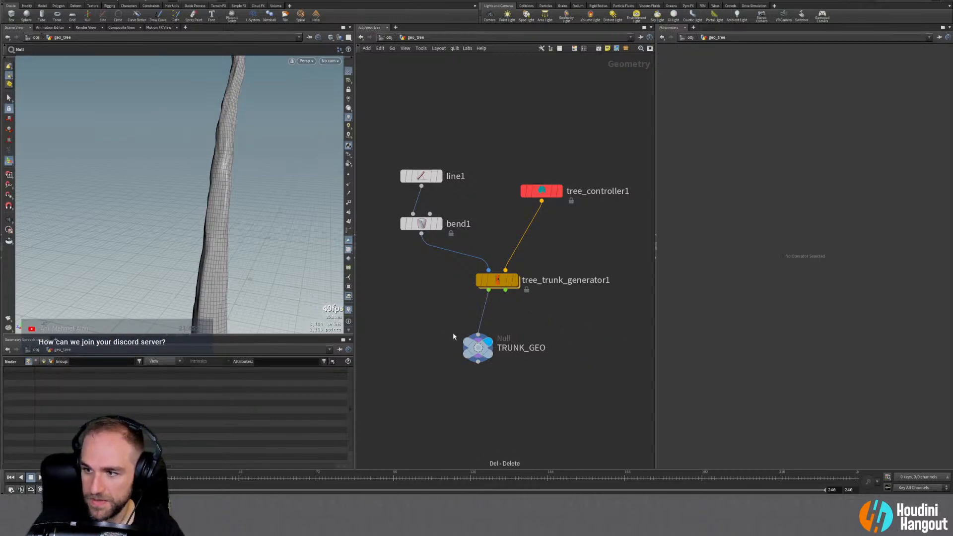
pyautogui.moveTo(480, 351); pyautogui.dragTo(492, 337)
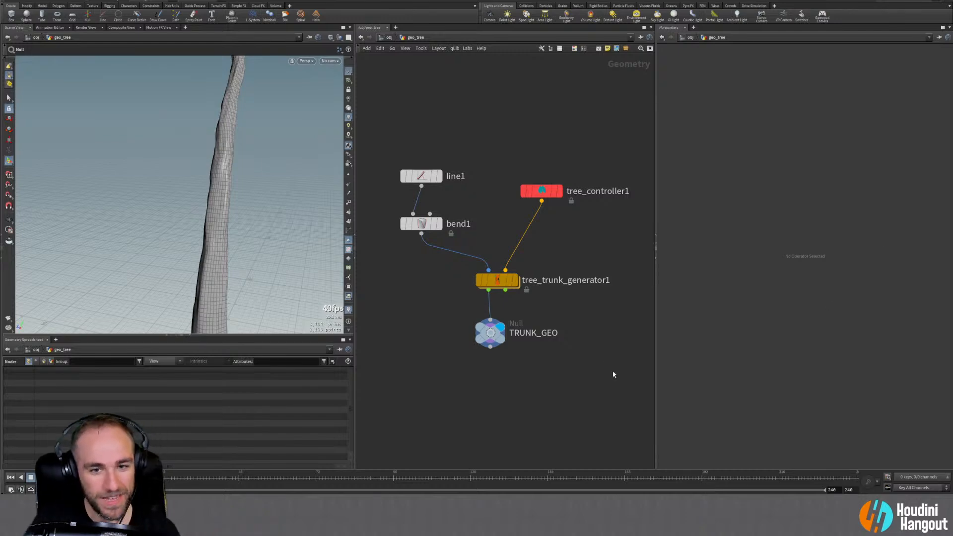
pyautogui.moveTo(491, 333); pyautogui.dragTo(484, 331)
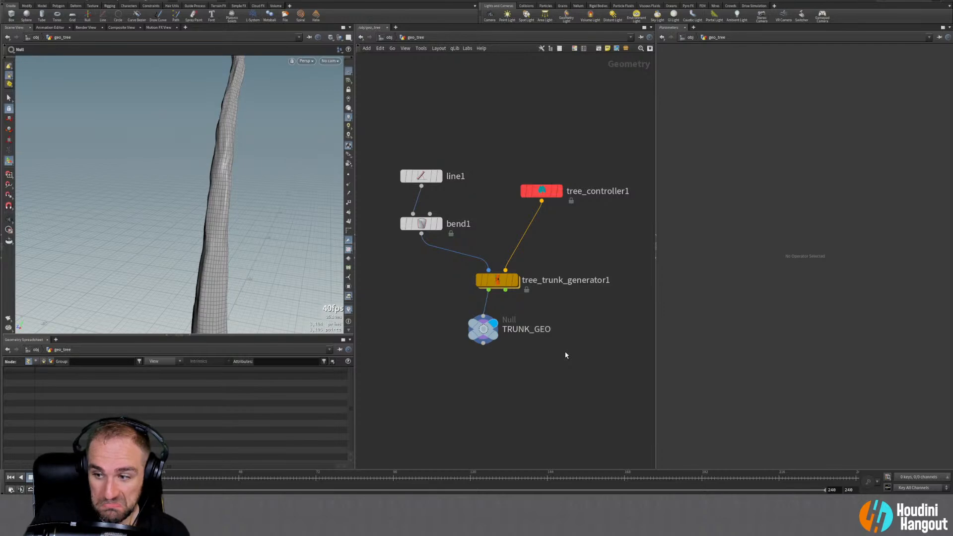
# Switch to Discord to review the orange fungus reference photo once more, and return to Houdini
pyautogui.hotkey('alt', 'Tab')
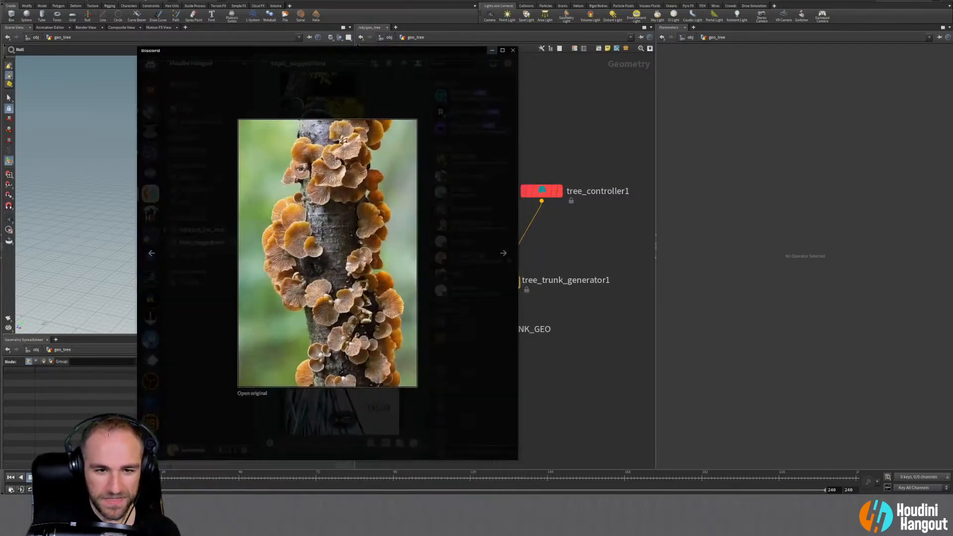
pyautogui.hotkey('alt', 'Tab')
pyautogui.hotkey('alt', 'Tab')
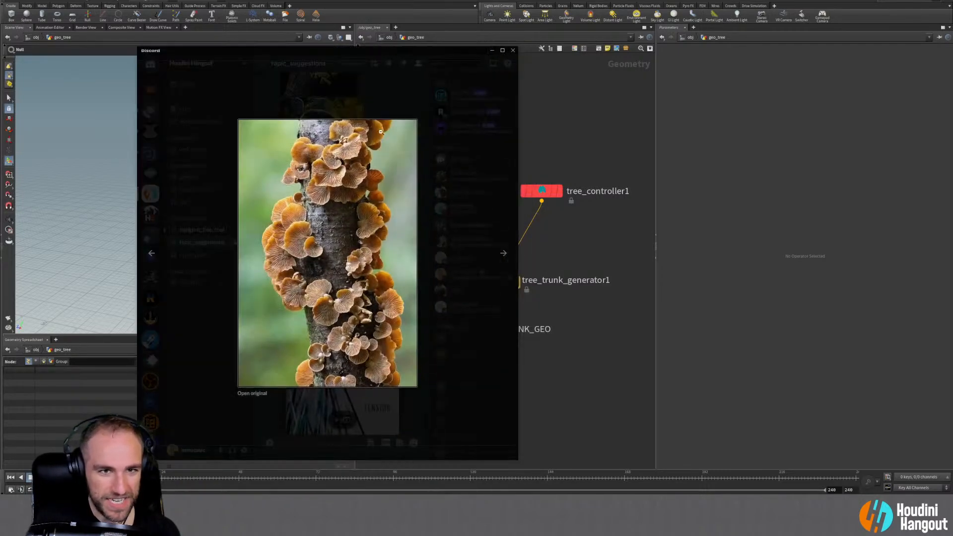
pyautogui.click(378, 105)
pyautogui.hotkey('alt', 'Tab')
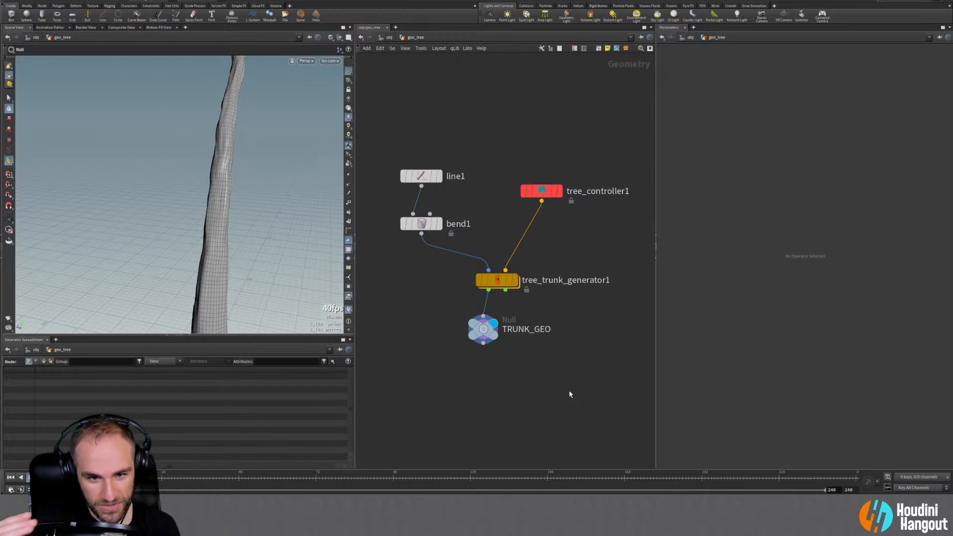
# Select TRUNK_GEO, shift it slightly down, and collapse the Geometry Spreadsheet to show the whole trunk in a taller viewport
pyautogui.moveTo(483, 329); pyautogui.dragTo(482, 335)
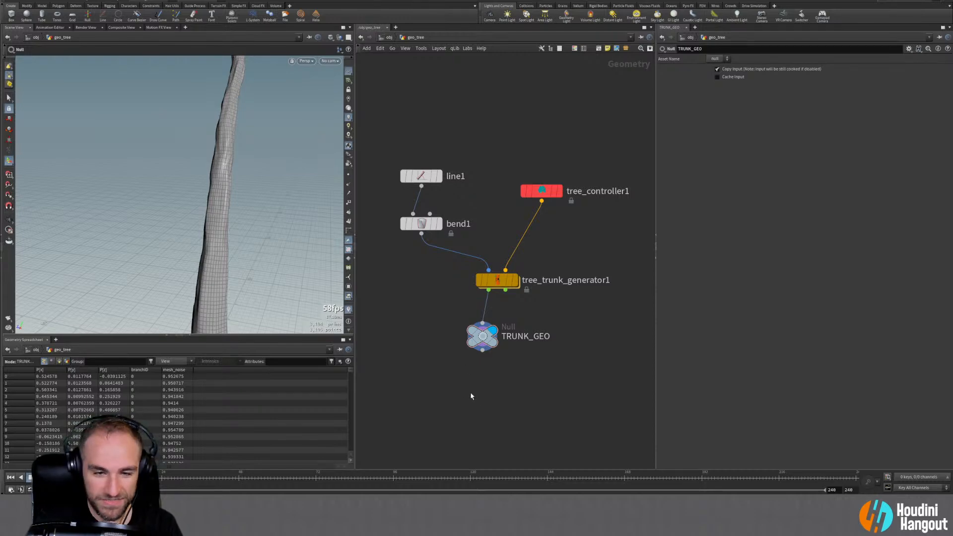
pyautogui.keyDown('alt'); pyautogui.moveTo(242, 228); pyautogui.dragTo(235, 218, button='right'); pyautogui.keyUp('alt')
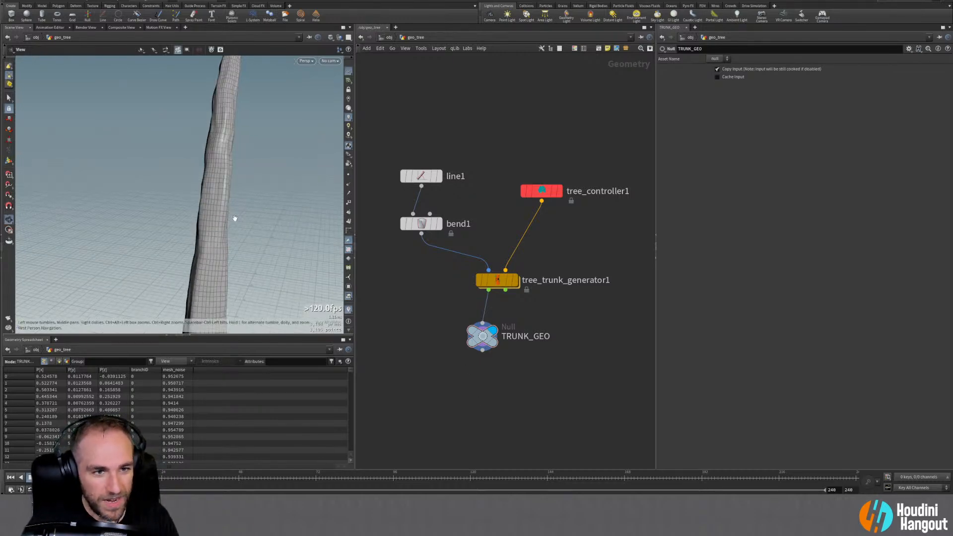
pyautogui.keyDown('alt'); pyautogui.moveTo(235, 219); pyautogui.dragTo(229, 197, button='middle'); pyautogui.keyUp('alt')
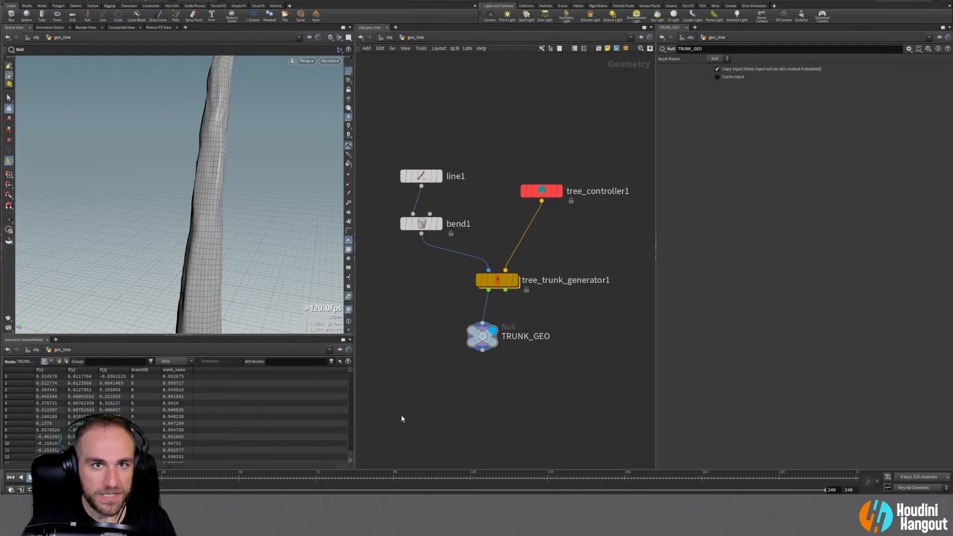
pyautogui.moveTo(486, 398); pyautogui.dragTo(478, 351, button='middle')
pyautogui.scroll(-1, 496, 368)
pyautogui.keyDown('alt'); pyautogui.moveTo(121, 236); pyautogui.dragTo(191, 193); pyautogui.keyUp('alt')
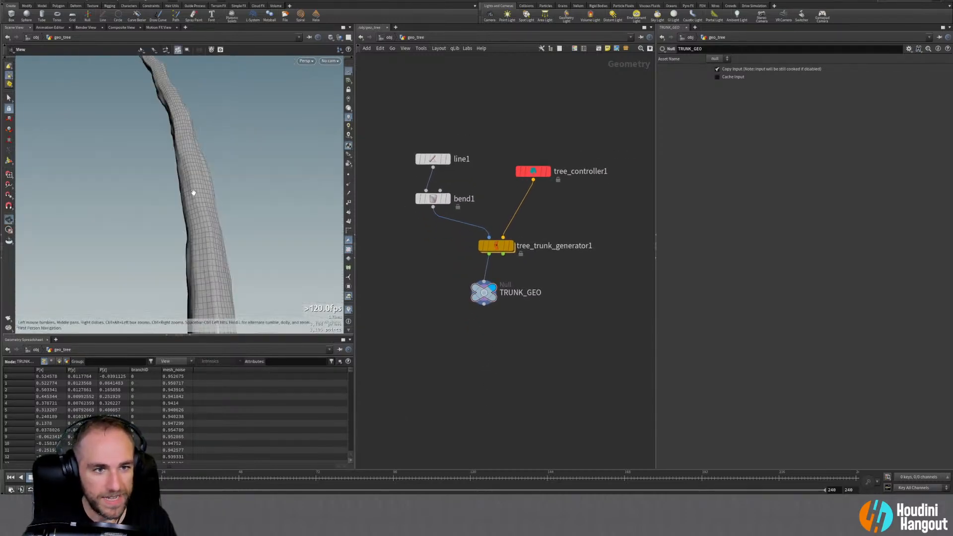
pyautogui.keyDown('alt'); pyautogui.moveTo(192, 192); pyautogui.dragTo(191, 234, button='right'); pyautogui.keyUp('alt')
pyautogui.moveTo(192, 234)
pyautogui.keyDown('alt'); pyautogui.mouseDown()
pyautogui.moveTo(156, 244)
pyautogui.moveTo(187, 243)
pyautogui.mouseUp(); pyautogui.keyUp('alt')
pyautogui.keyDown('alt'); pyautogui.moveTo(206, 231); pyautogui.dragTo(173, 228, button='middle'); pyautogui.keyUp('alt')
pyautogui.click(189, 336)
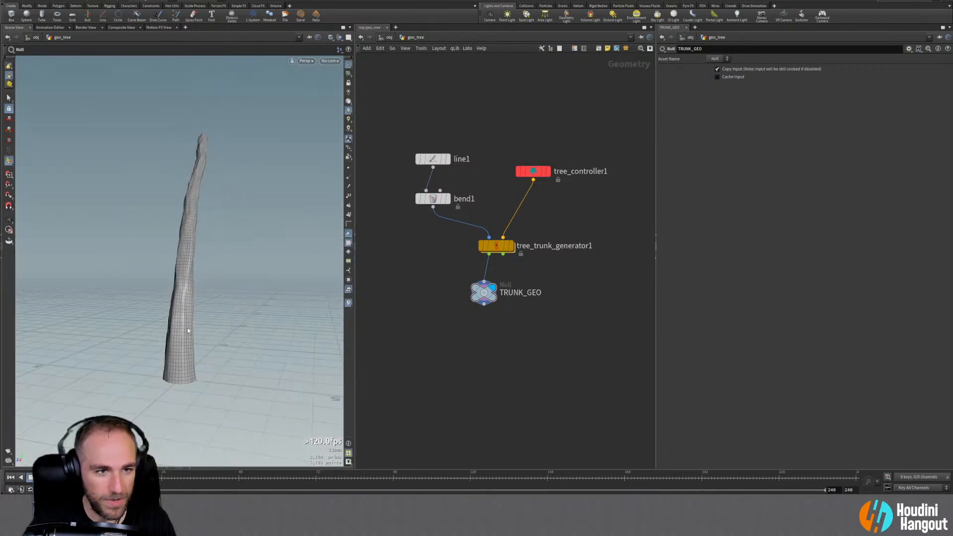
# Add an Attribute Paint node directly below TRUNK_GEO, wired to its output and displayed
pyautogui.keyDown('alt'); pyautogui.moveTo(199, 234); pyautogui.dragTo(189, 231); pyautogui.keyUp('alt')
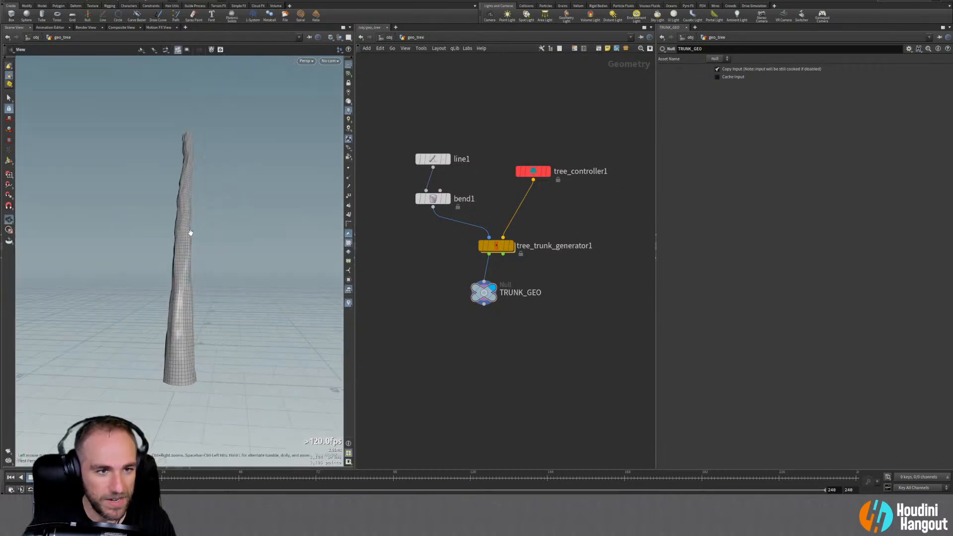
pyautogui.keyDown('alt'); pyautogui.moveTo(189, 232); pyautogui.dragTo(200, 267, button='right'); pyautogui.keyUp('alt')
pyautogui.keyDown('alt'); pyautogui.moveTo(200, 266); pyautogui.dragTo(238, 273); pyautogui.keyUp('alt')
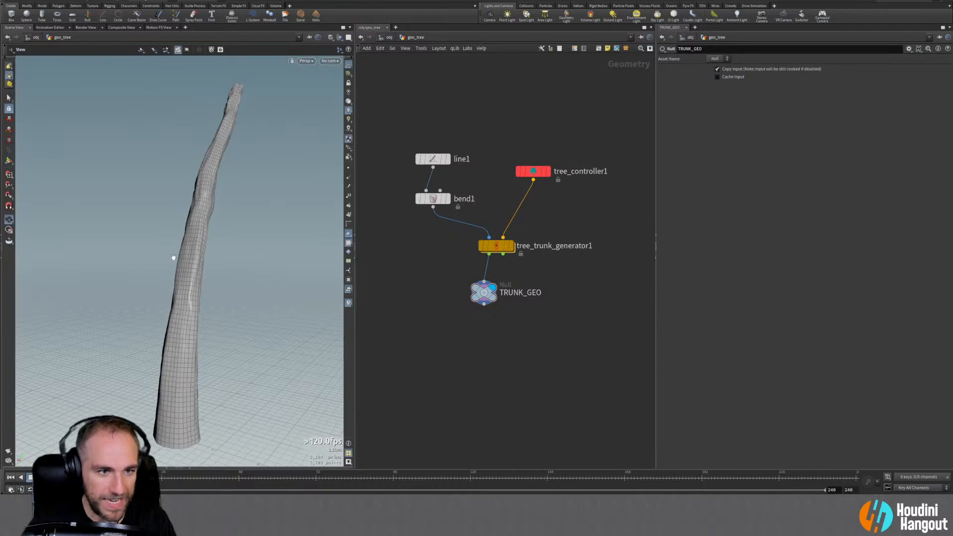
pyautogui.keyDown('alt'); pyautogui.moveTo(174, 258); pyautogui.dragTo(166, 228); pyautogui.keyUp('alt')
pyautogui.keyDown('alt'); pyautogui.moveTo(166, 228); pyautogui.dragTo(166, 251, button='right'); pyautogui.keyUp('alt')
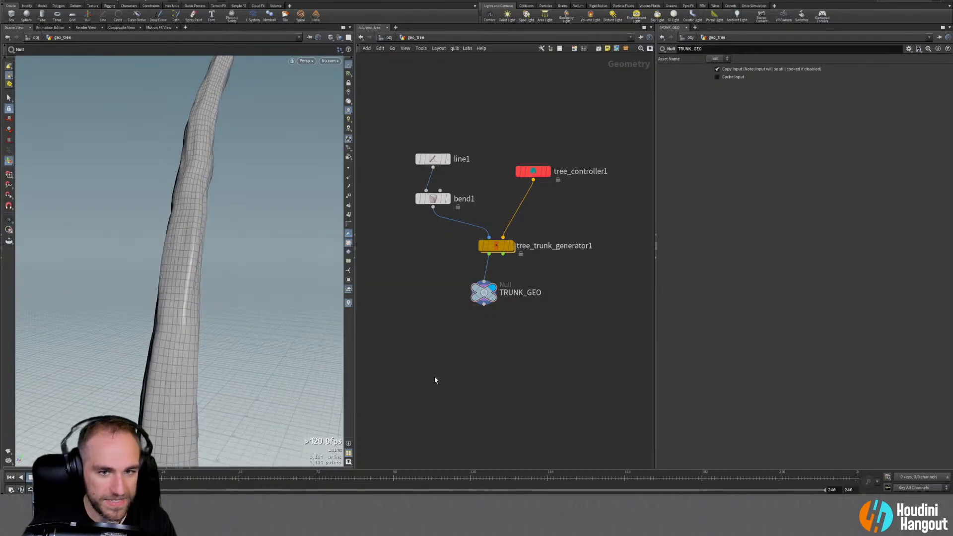
pyautogui.keyDown('alt'); pyautogui.moveTo(149, 292); pyautogui.dragTo(194, 298); pyautogui.keyUp('alt')
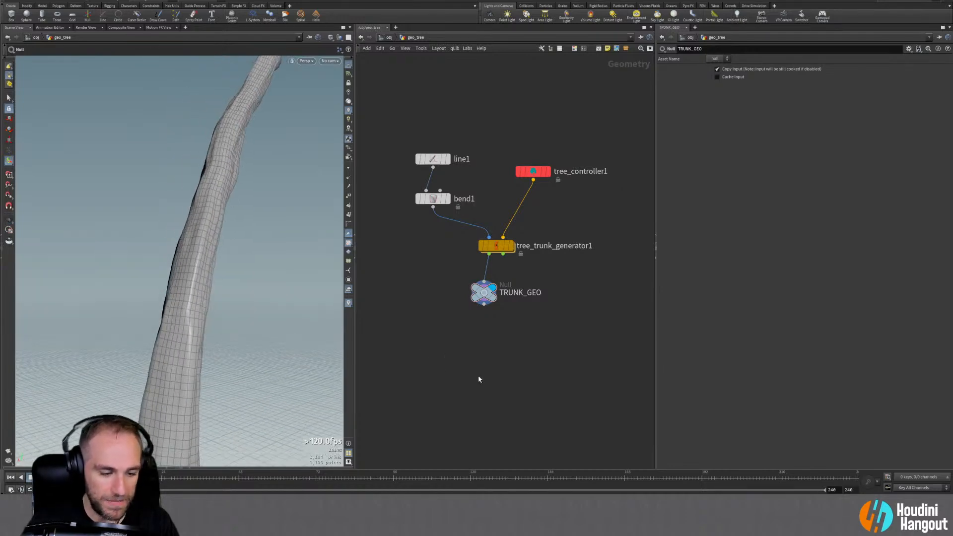
pyautogui.press('Tab')
pyautogui.write('paint')
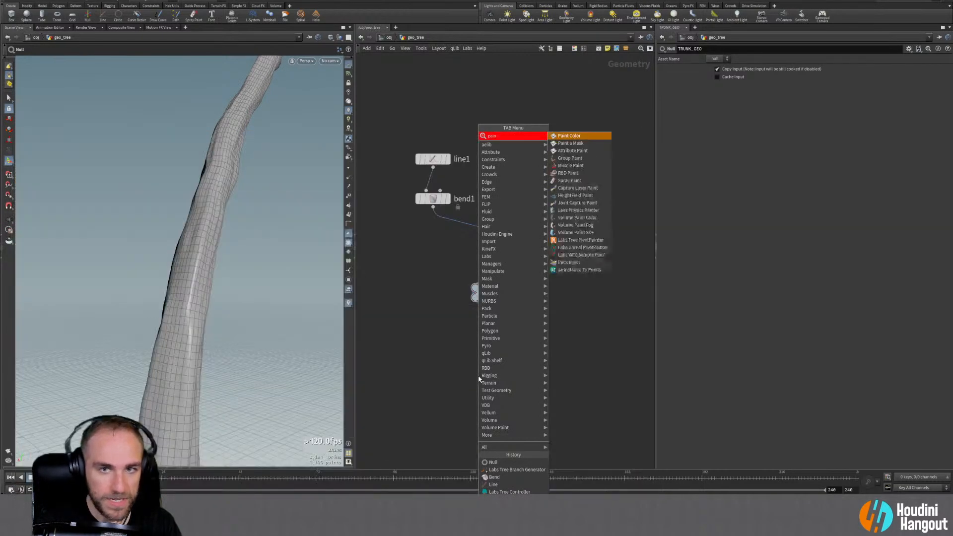
pyautogui.press('Down')
pyautogui.press('Down')
pyautogui.press('Return')
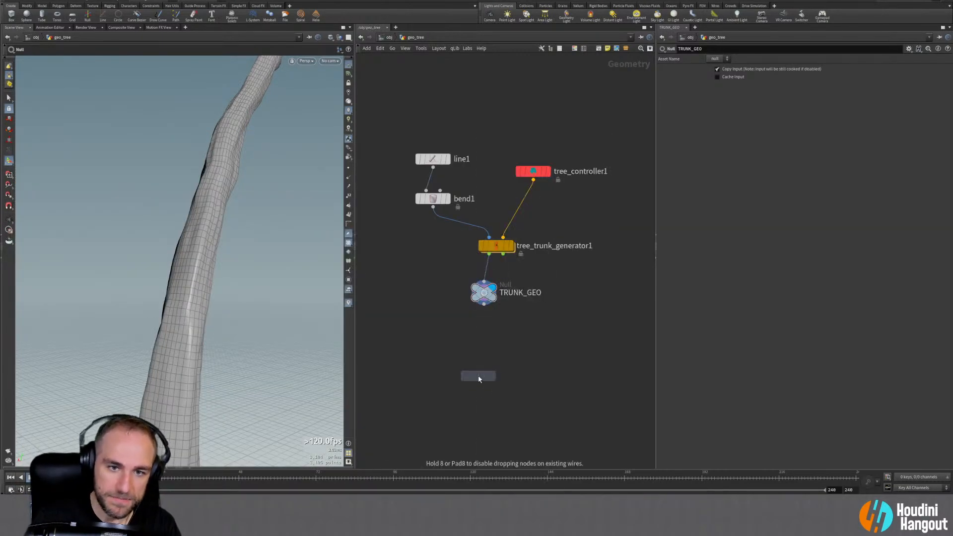
pyautogui.click(484, 331)
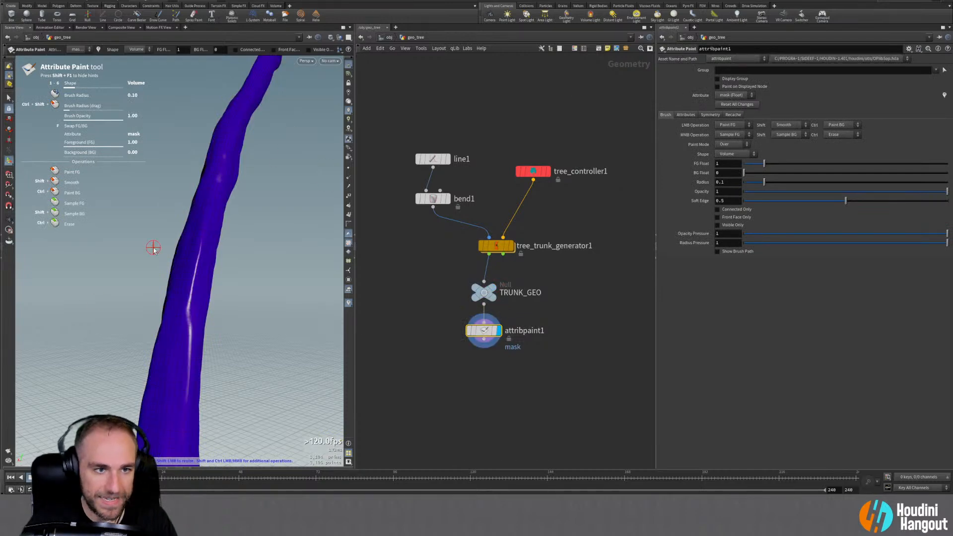
# Enlarge the brush radius to about 0.30 and paint the mask in a band around the middle of the trunk
pyautogui.press('space')
pyautogui.moveTo(195, 231)
pyautogui.mouseDown()
pyautogui.moveTo(209, 258)
pyautogui.moveTo(191, 256)
pyautogui.mouseUp()
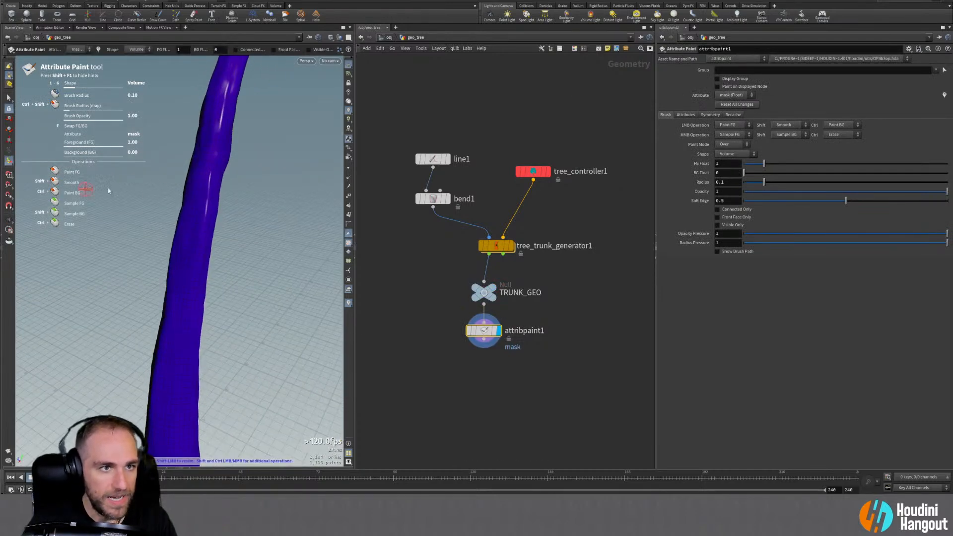
pyautogui.scroll(5, 192, 256)
pyautogui.scroll(3, 193, 256)
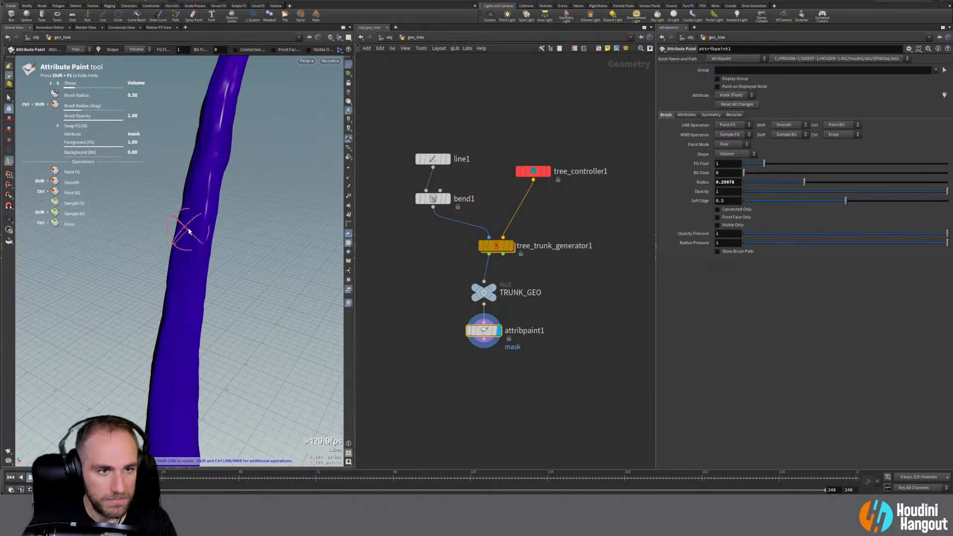
pyautogui.moveTo(184, 265)
pyautogui.mouseDown()
pyautogui.moveTo(186, 293)
pyautogui.moveTo(179, 250)
pyautogui.moveTo(181, 266)
pyautogui.moveTo(259, 254)
pyautogui.mouseUp()
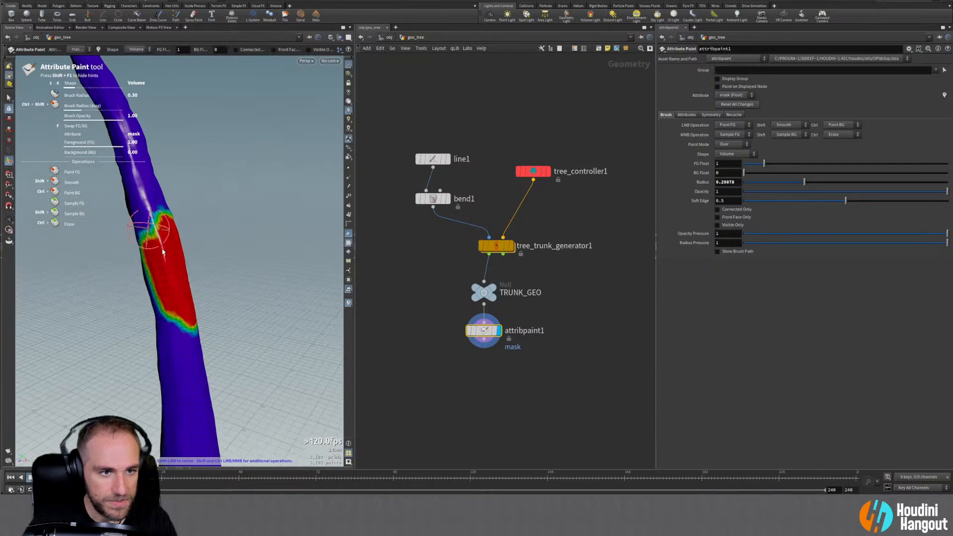
pyautogui.moveTo(163, 251)
pyautogui.mouseDown()
pyautogui.moveTo(179, 317)
pyautogui.moveTo(77, 271)
pyautogui.mouseUp()
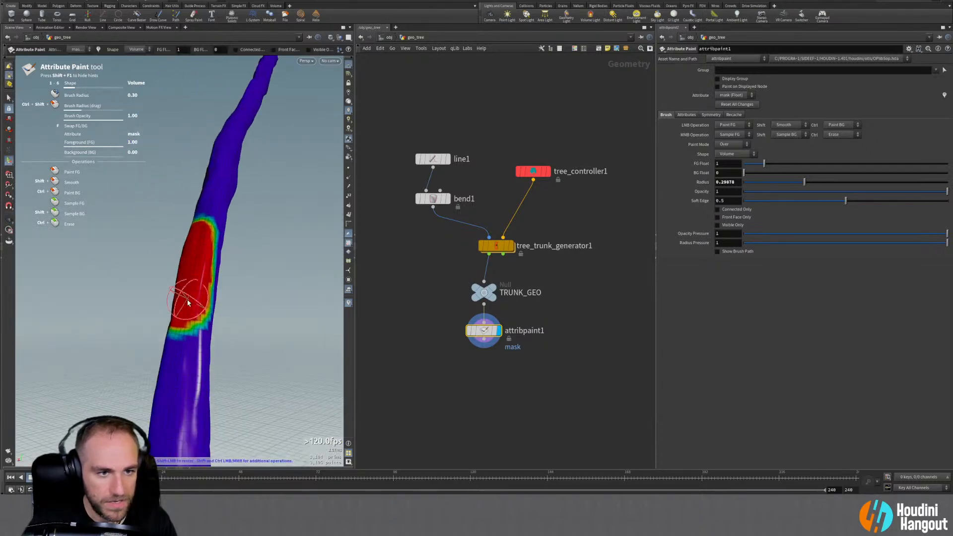
pyautogui.moveTo(188, 302)
pyautogui.mouseDown()
pyautogui.moveTo(199, 314)
pyautogui.moveTo(198, 298)
pyautogui.moveTo(187, 330)
pyautogui.moveTo(221, 324)
pyautogui.moveTo(198, 319)
pyautogui.moveTo(207, 304)
pyautogui.moveTo(188, 275)
pyautogui.moveTo(201, 298)
pyautogui.moveTo(197, 320)
pyautogui.moveTo(240, 353)
pyautogui.mouseUp()
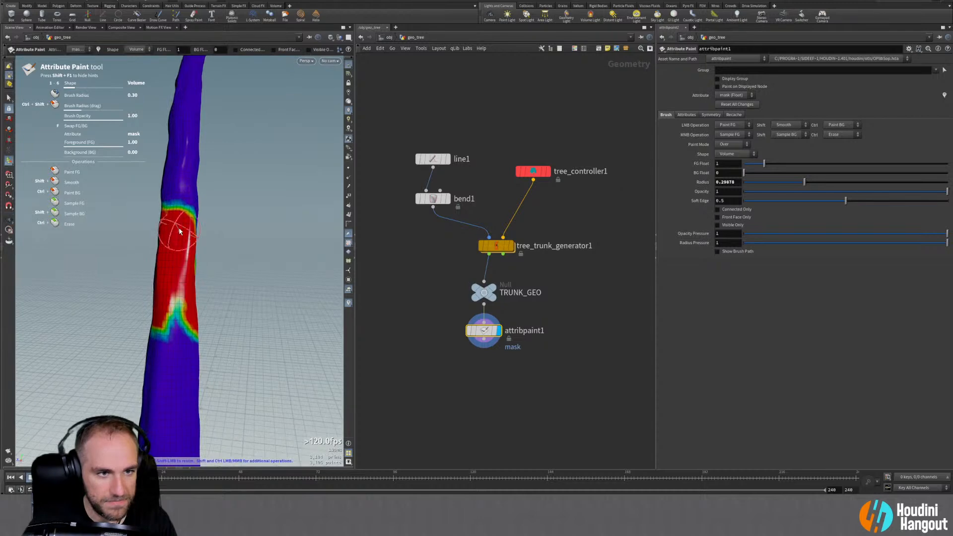
pyautogui.keyDown('alt'); pyautogui.moveTo(172, 219); pyautogui.dragTo(255, 245); pyautogui.keyUp('alt')
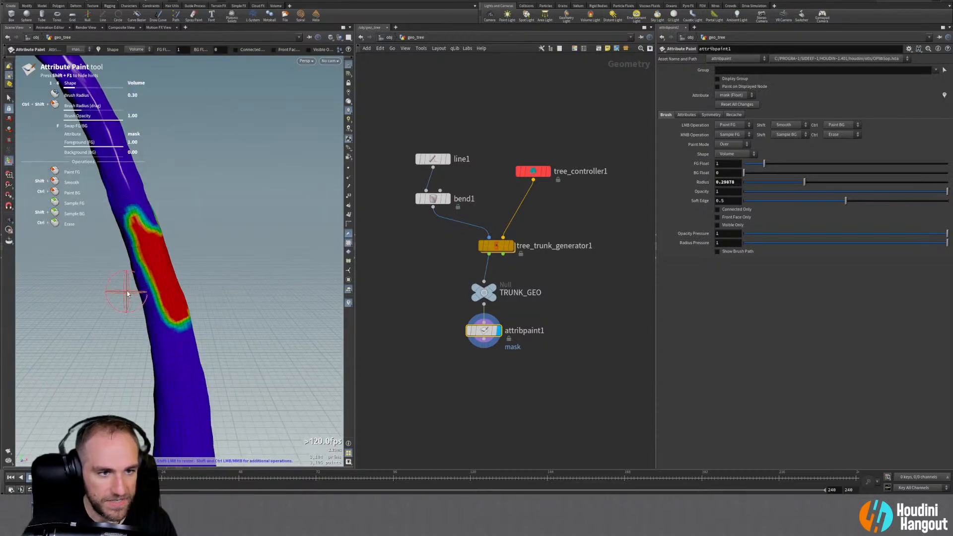
pyautogui.keyDown('alt'); pyautogui.moveTo(160, 291); pyautogui.dragTo(87, 281); pyautogui.keyUp('alt')
pyautogui.keyDown('alt'); pyautogui.moveTo(187, 334); pyautogui.dragTo(214, 276); pyautogui.keyUp('alt')
pyautogui.keyDown('alt'); pyautogui.moveTo(214, 276); pyautogui.dragTo(225, 271, button='right'); pyautogui.keyUp('alt')
pyautogui.keyDown('alt'); pyautogui.moveTo(225, 270); pyautogui.dragTo(202, 278); pyautogui.keyUp('alt')
pyautogui.moveTo(202, 278)
pyautogui.keyDown('alt'); pyautogui.mouseDown(button='middle')
pyautogui.moveTo(200, 240)
pyautogui.moveTo(217, 242)
pyautogui.mouseUp(button='middle'); pyautogui.keyUp('alt')
# Add a Scatter node directly below attribpaint1, wired to its output and displayed
pyautogui.click(462, 362)
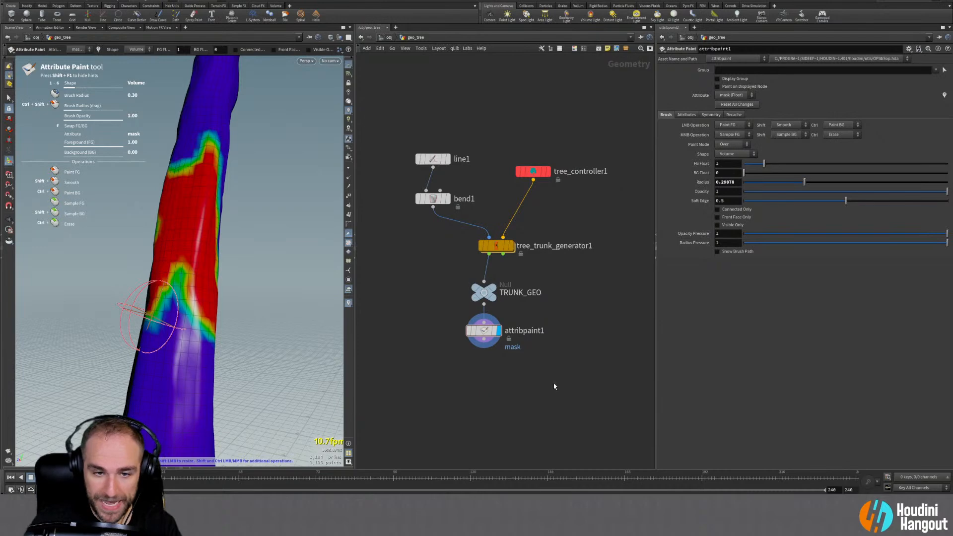
pyautogui.press('Tab')
pyautogui.write('scatt')
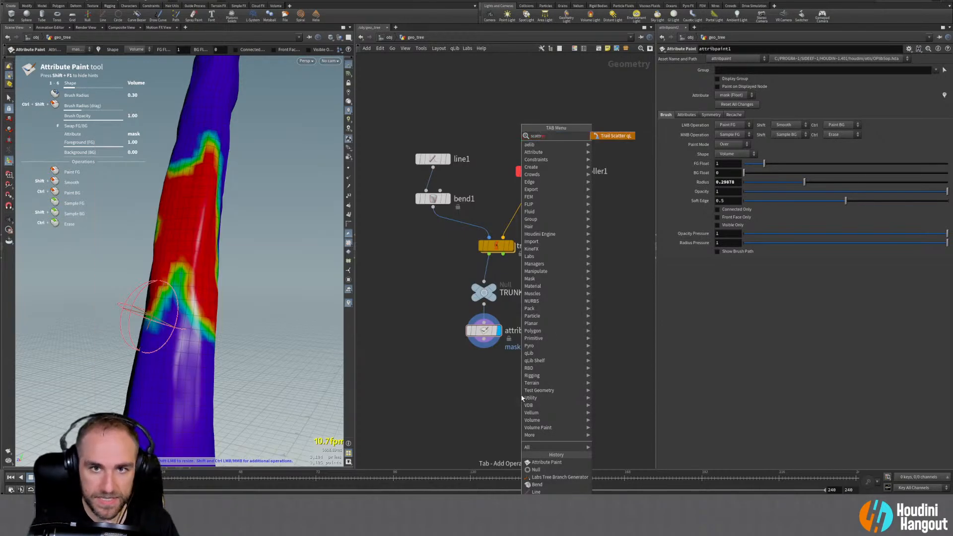
pyautogui.press('Return')
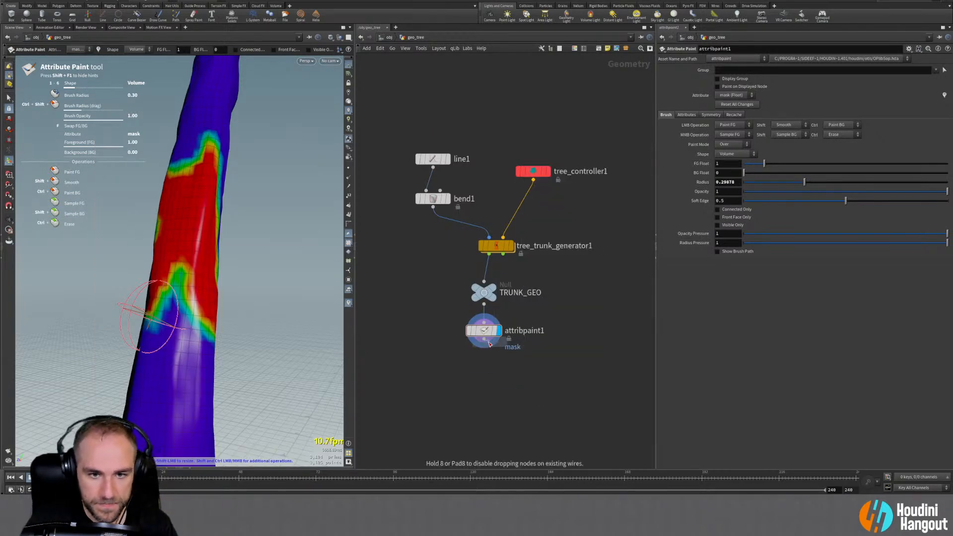
pyautogui.click(507, 363)
pyautogui.click(499, 366)
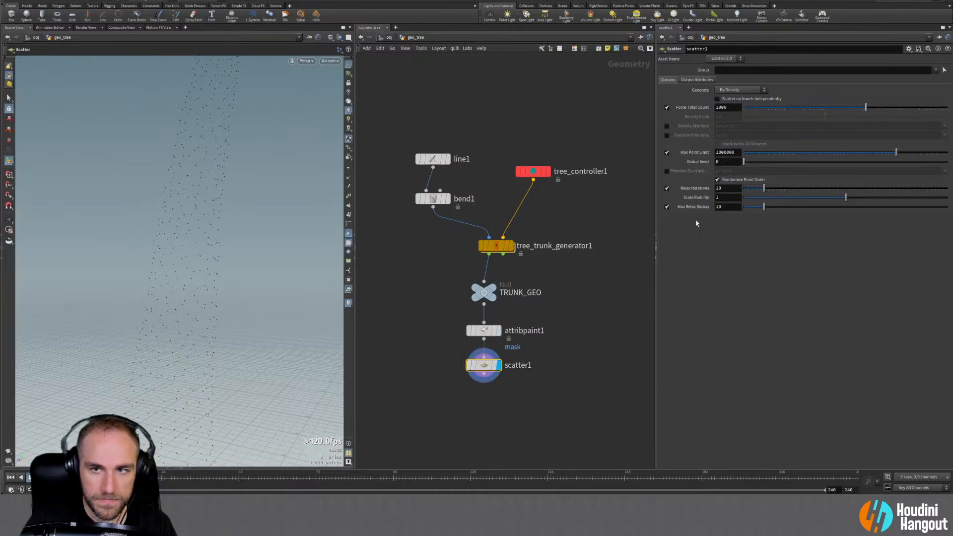
# Enable the Scatter node's Density Attribute, set it to mask, and view the points from several angles
pyautogui.click(667, 126)
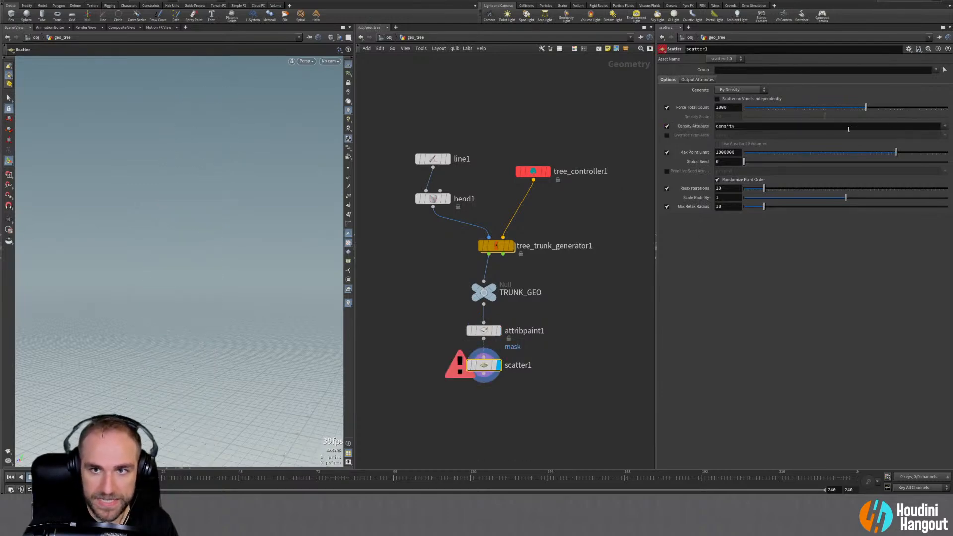
pyautogui.click(944, 126)
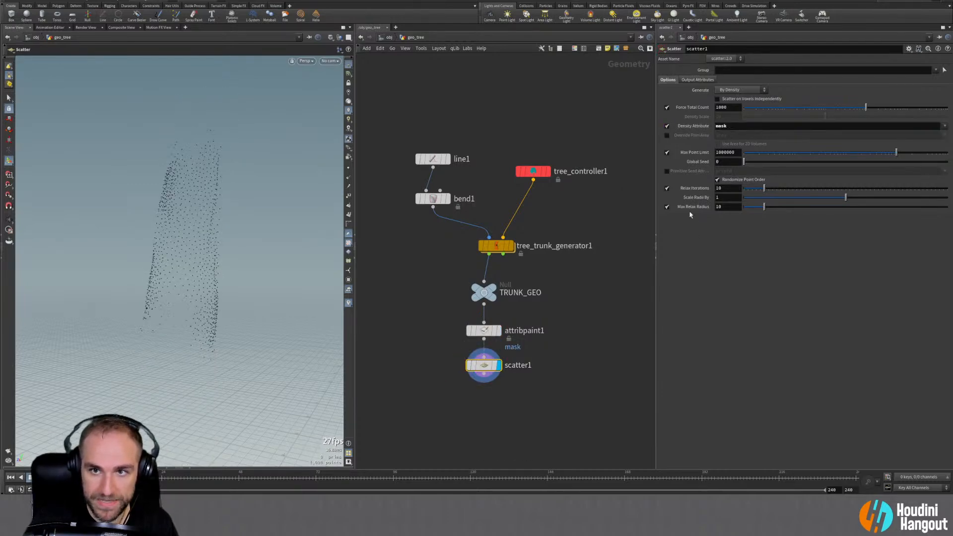
pyautogui.moveTo(183, 263)
pyautogui.keyDown('alt'); pyautogui.mouseDown()
pyautogui.moveTo(241, 268)
pyautogui.moveTo(190, 246)
pyautogui.mouseUp(); pyautogui.keyUp('alt')
pyautogui.keyDown('alt'); pyautogui.moveTo(190, 247); pyautogui.dragTo(200, 248, button='right'); pyautogui.keyUp('alt')
pyautogui.moveTo(200, 248)
pyautogui.keyDown('alt'); pyautogui.mouseDown()
pyautogui.moveTo(204, 255)
pyautogui.moveTo(211, 244)
pyautogui.mouseUp(); pyautogui.keyUp('alt')
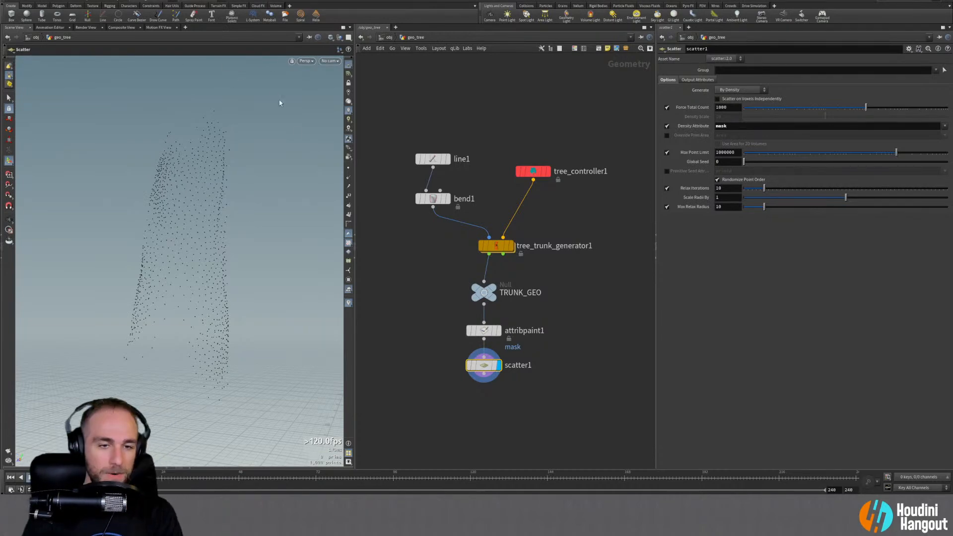
pyautogui.moveTo(164, 198); pyautogui.dragTo(246, 207)
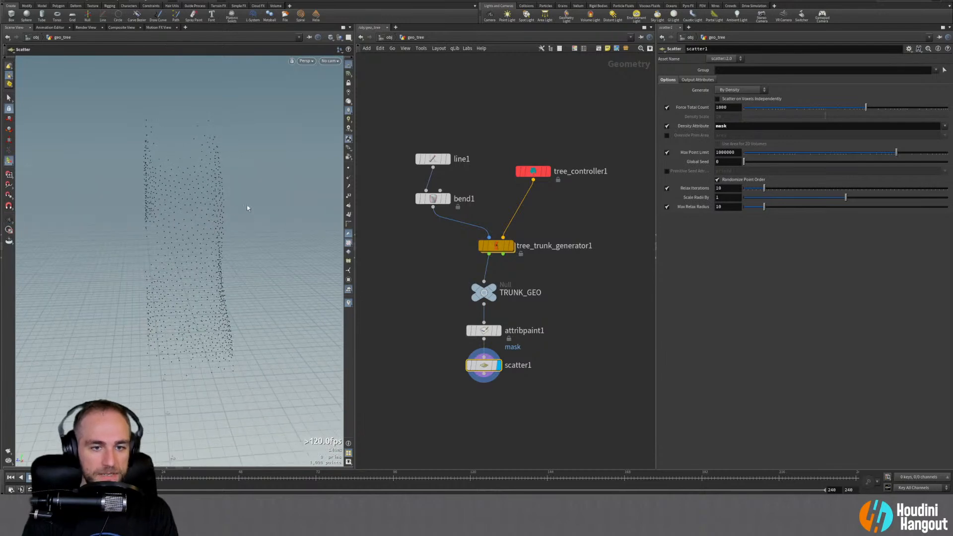
pyautogui.moveTo(191, 157); pyautogui.dragTo(202, 226)
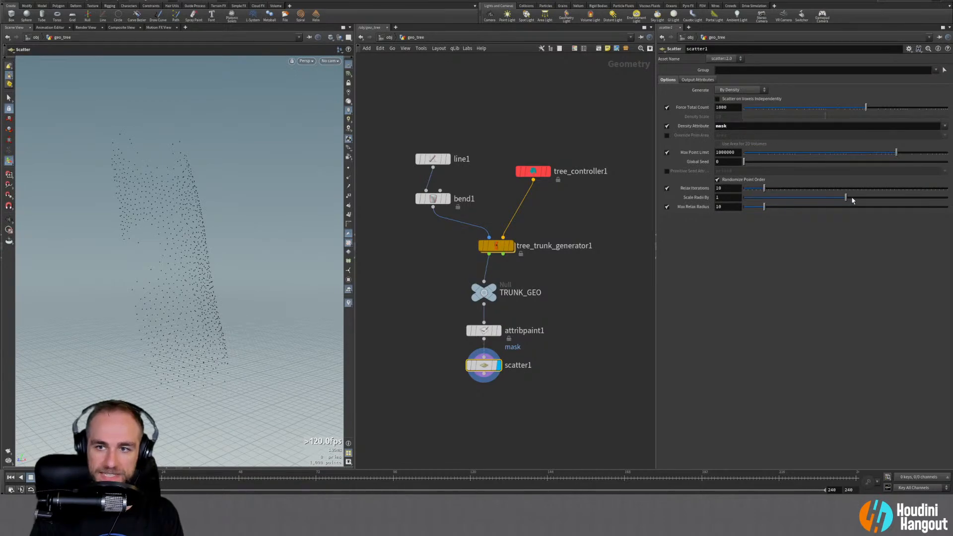
# Set the Scatter node's Relax Iterations to 1 and Scale Radii By to 0.87
pyautogui.moveTo(847, 200); pyautogui.dragTo(826, 202)
pyautogui.keyDown('alt'); pyautogui.moveTo(119, 208); pyautogui.dragTo(194, 210); pyautogui.keyUp('alt')
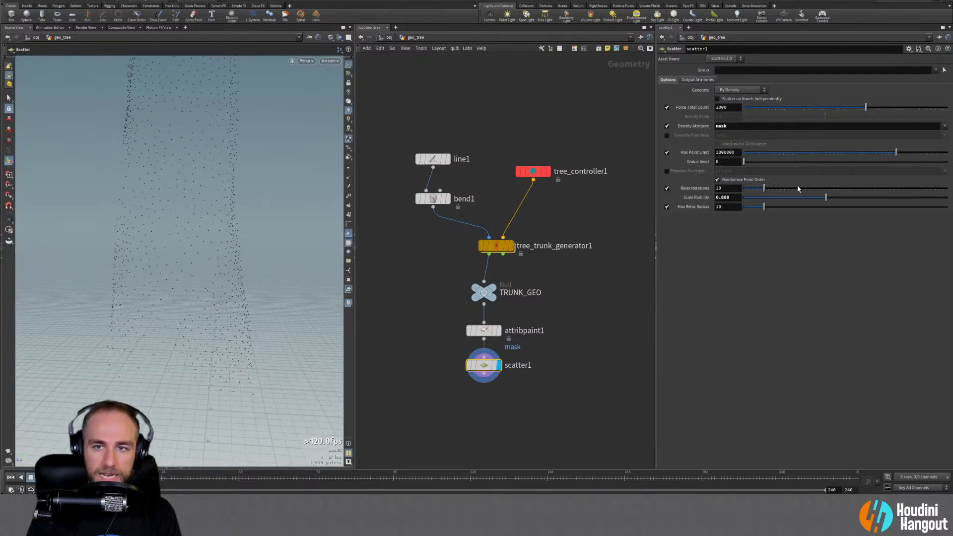
pyautogui.moveTo(815, 198); pyautogui.dragTo(746, 189)
pyautogui.keyDown('ctrl'); pyautogui.middleClick(707, 198); pyautogui.keyUp('ctrl')
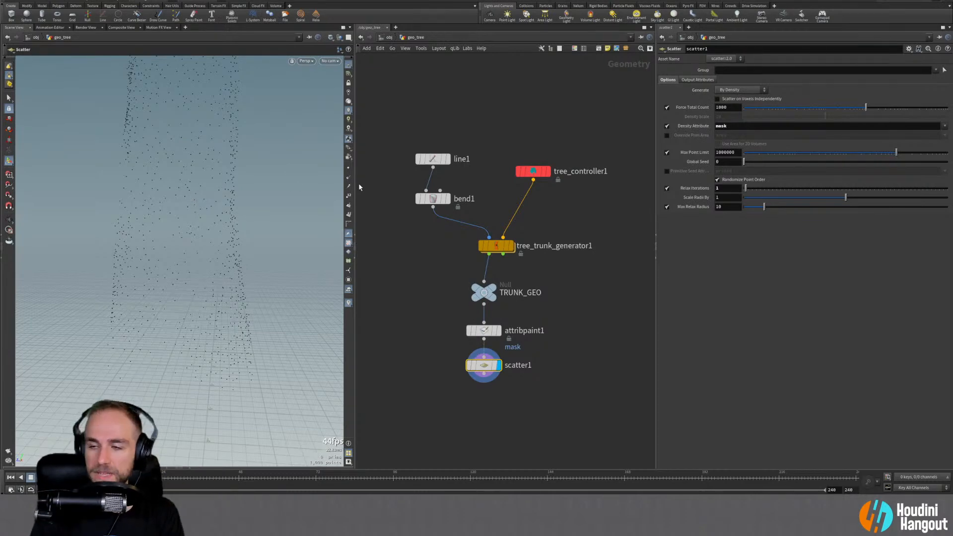
pyautogui.moveTo(846, 198)
pyautogui.mouseDown()
pyautogui.moveTo(820, 198)
pyautogui.moveTo(832, 198)
pyautogui.mouseUp()
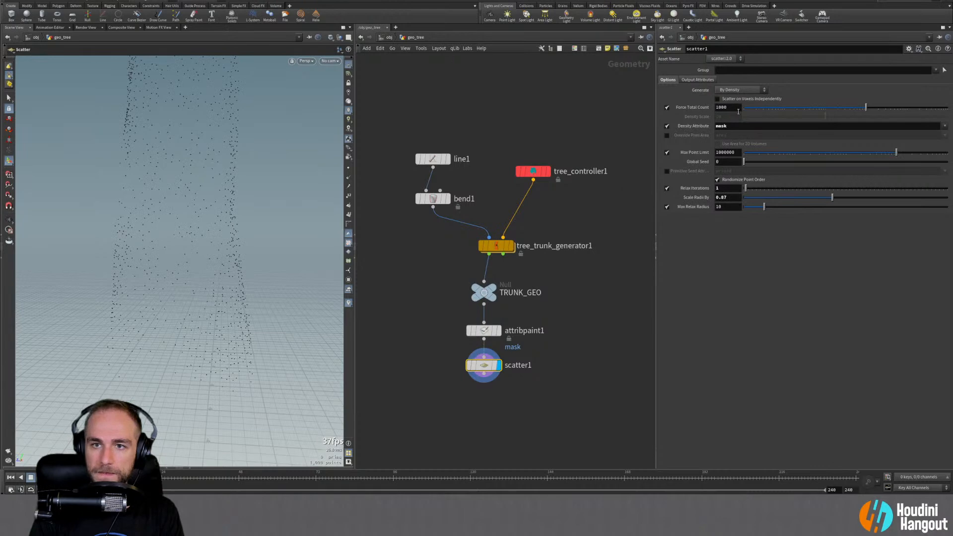
# Set the Scatter node's Force Total Count to 100 and Scale Radii By to 1.137
pyautogui.click(724, 108)
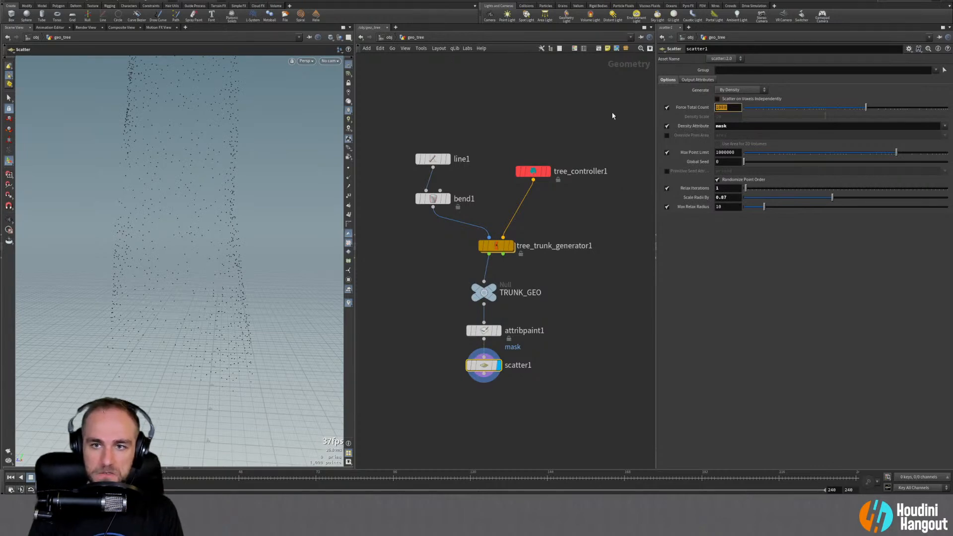
pyautogui.write('100')
pyautogui.press('Return')
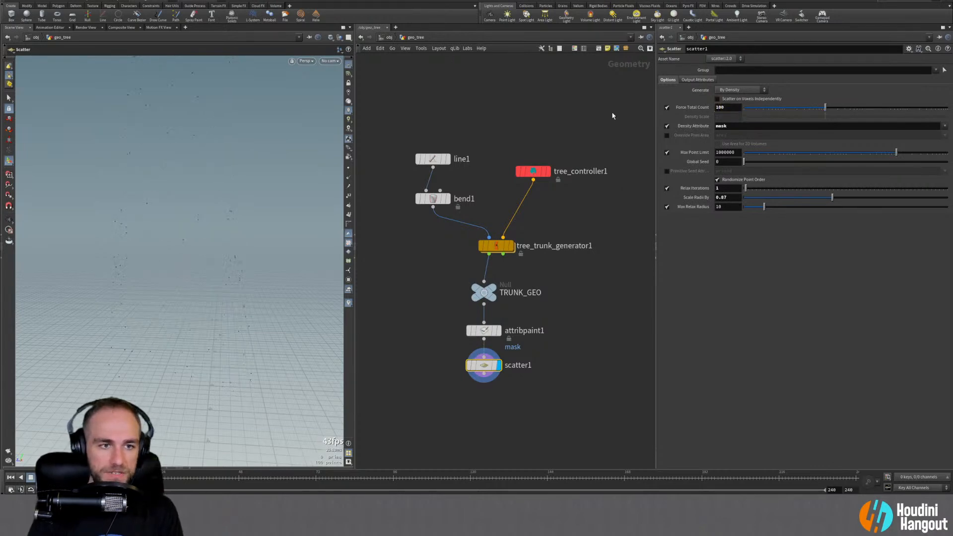
pyautogui.moveTo(192, 273); pyautogui.dragTo(219, 268)
pyautogui.moveTo(807, 203); pyautogui.dragTo(860, 206)
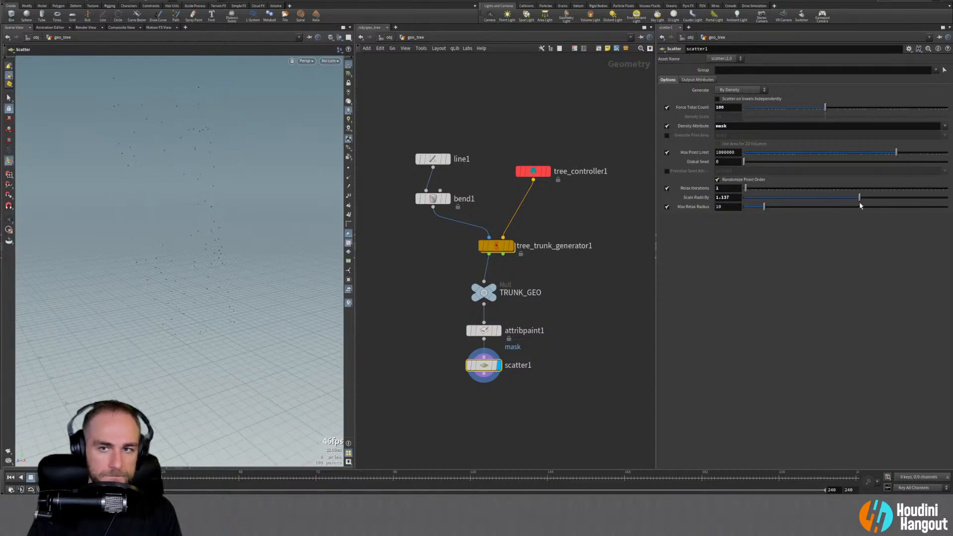
# Set the Scatter node's Force Total Count to 150 and check the point distribution around the trunk
pyautogui.click(731, 106)
pyautogui.write('150')
pyautogui.press('Return')
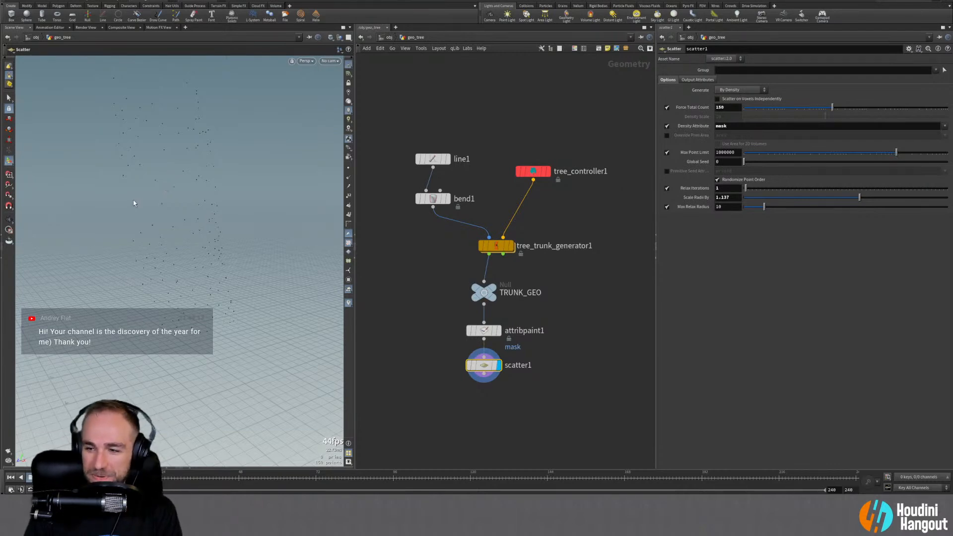
pyautogui.moveTo(168, 210); pyautogui.dragTo(194, 239)
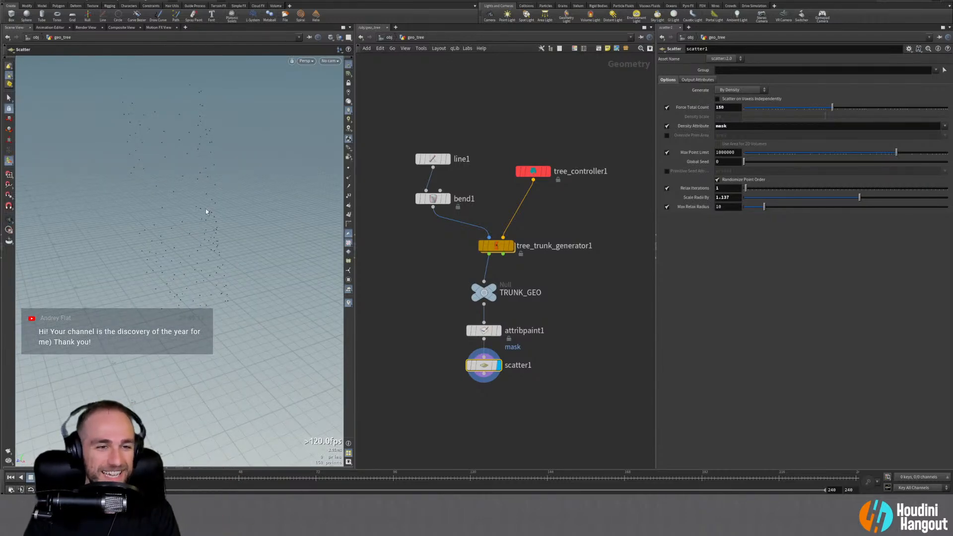
pyautogui.keyDown('alt'); pyautogui.moveTo(206, 212); pyautogui.dragTo(187, 180); pyautogui.keyUp('alt')
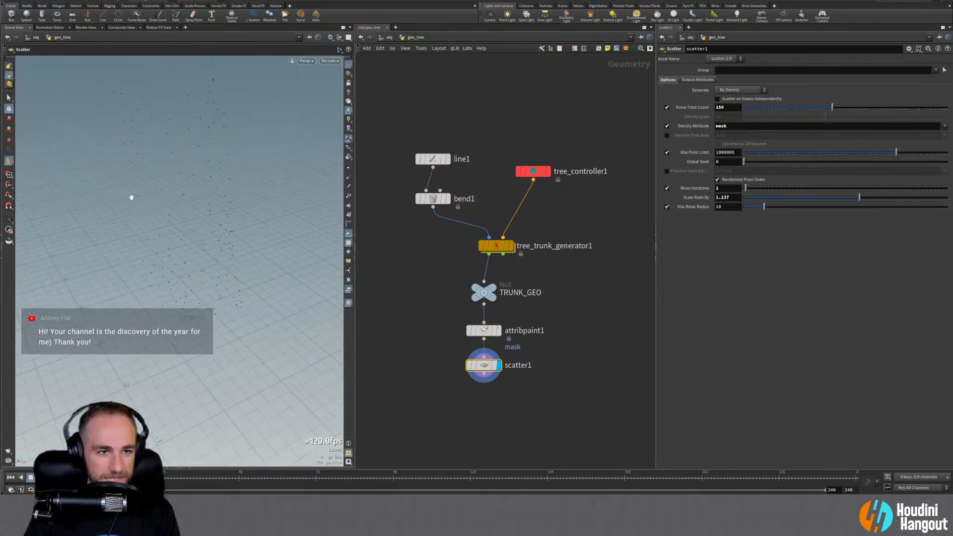
pyautogui.keyDown('alt'); pyautogui.moveTo(123, 187); pyautogui.dragTo(138, 166); pyautogui.keyUp('alt')
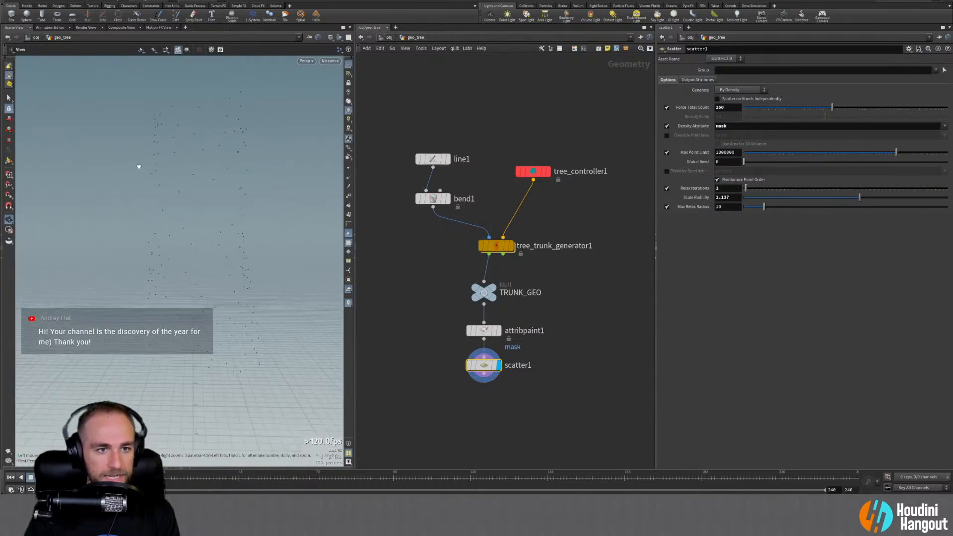
# Display TRUNK_GEO and examine its attribute info, then display scatter1 and examine its point attributes for comparison
pyautogui.click(487, 291)
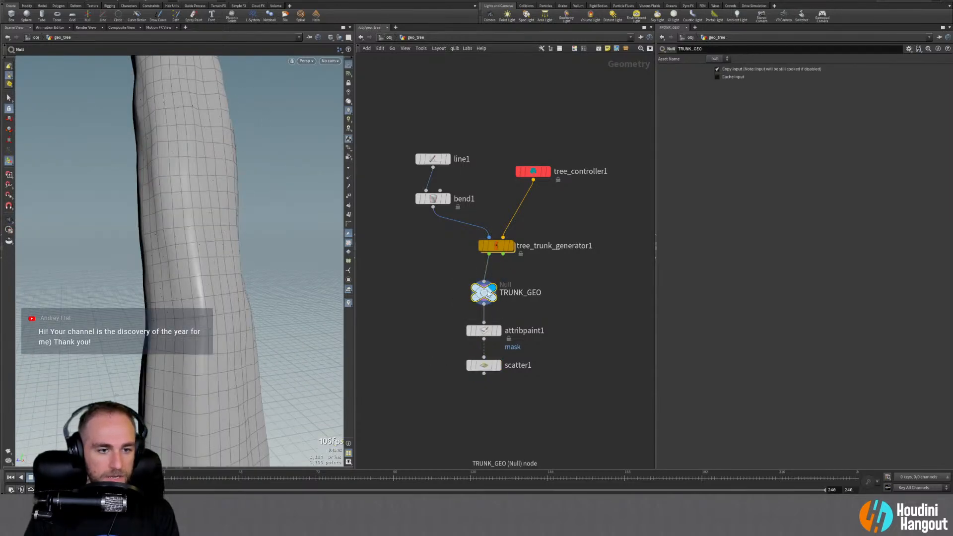
pyautogui.middleClick(488, 291)
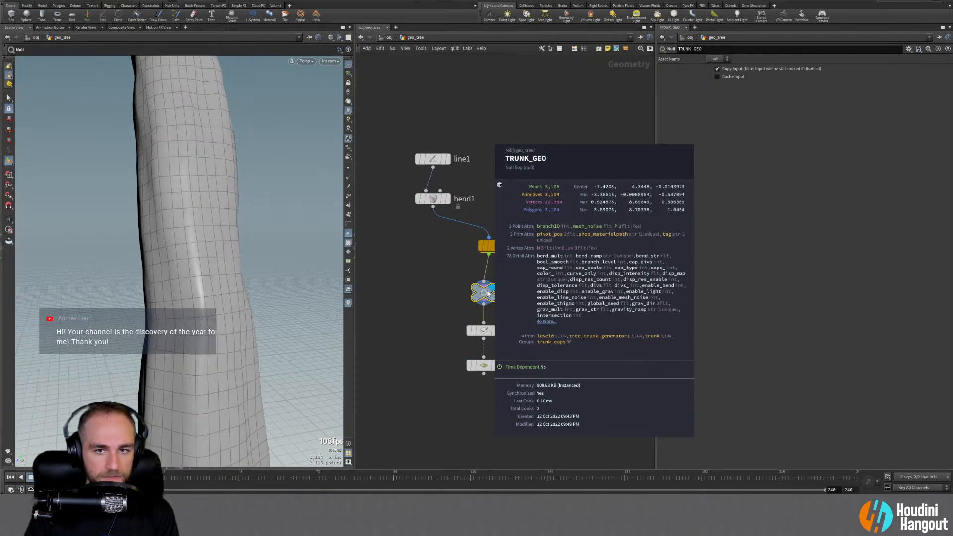
pyautogui.click(498, 365)
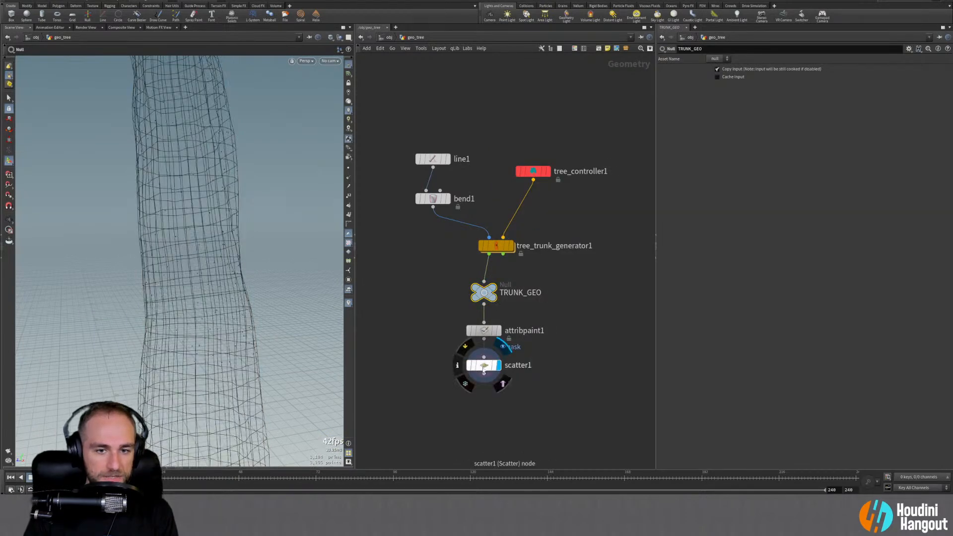
pyautogui.click(486, 367)
pyautogui.middleClick(485, 368)
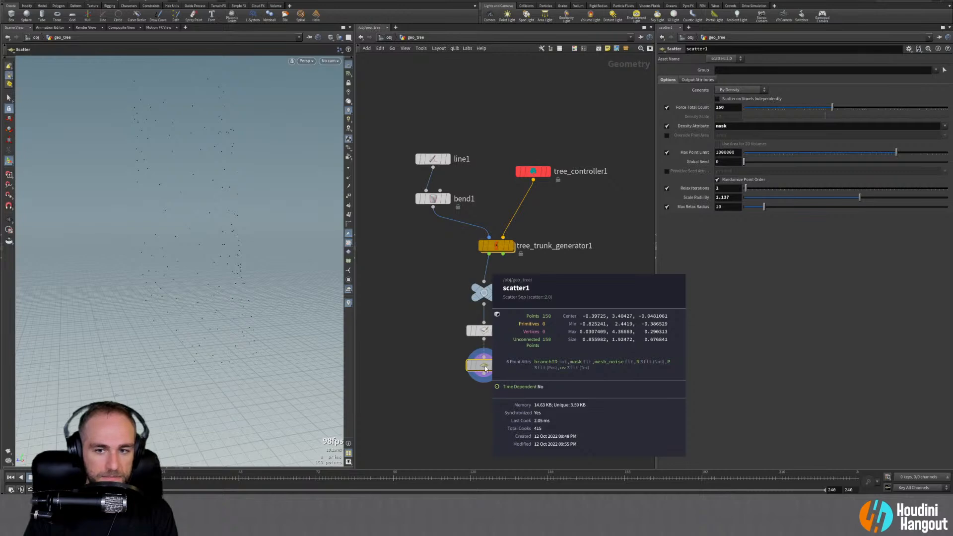
# Show the normals of the scattered points in the viewport briefly to examine their directions, and hide them again
pyautogui.click(349, 178)
pyautogui.keyDown('alt'); pyautogui.moveTo(223, 203); pyautogui.dragTo(263, 203); pyautogui.keyUp('alt')
pyautogui.press('Return')
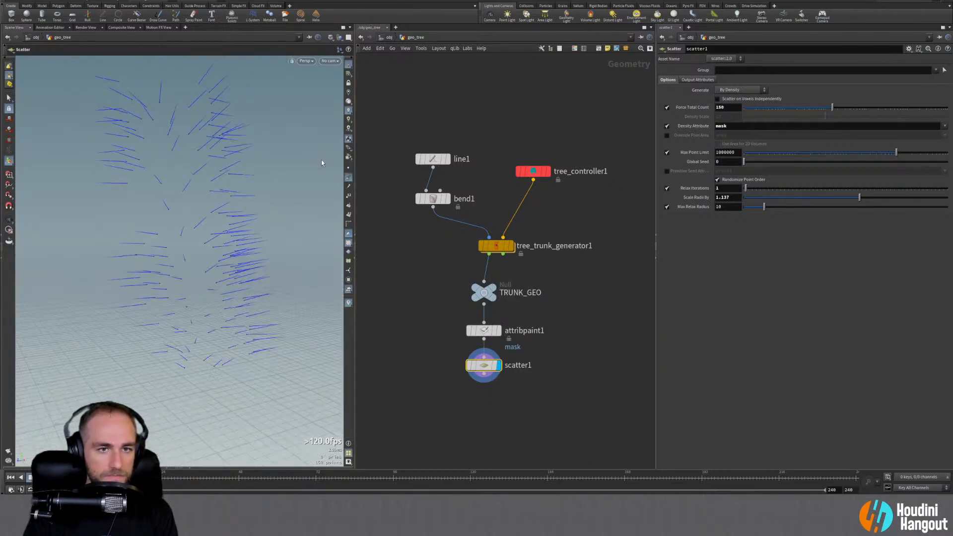
pyautogui.click(348, 179)
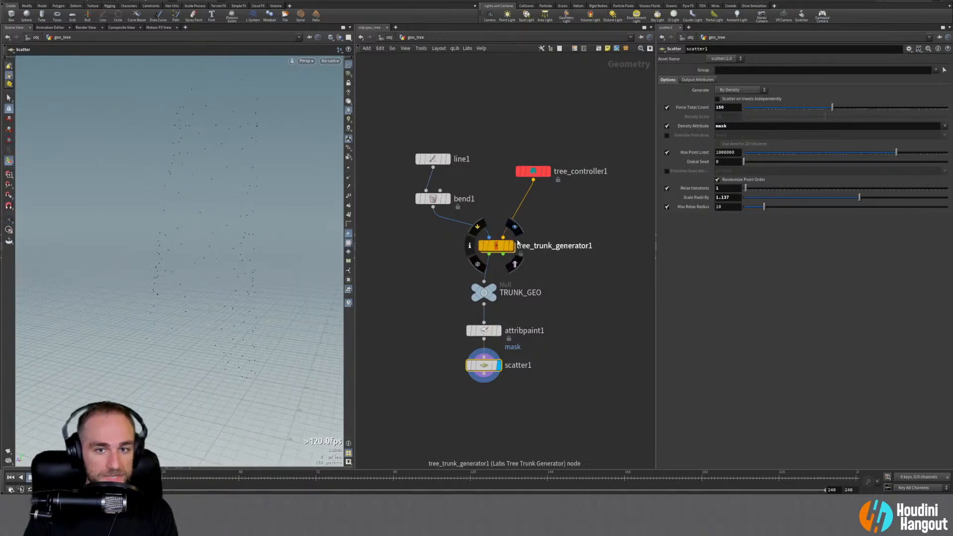
# Display tree_trunk_generator1, examine its attribute info and normals, and return the display to scatter1 with normals shown
pyautogui.click(516, 228)
pyautogui.click(496, 246)
pyautogui.middleClick(491, 247)
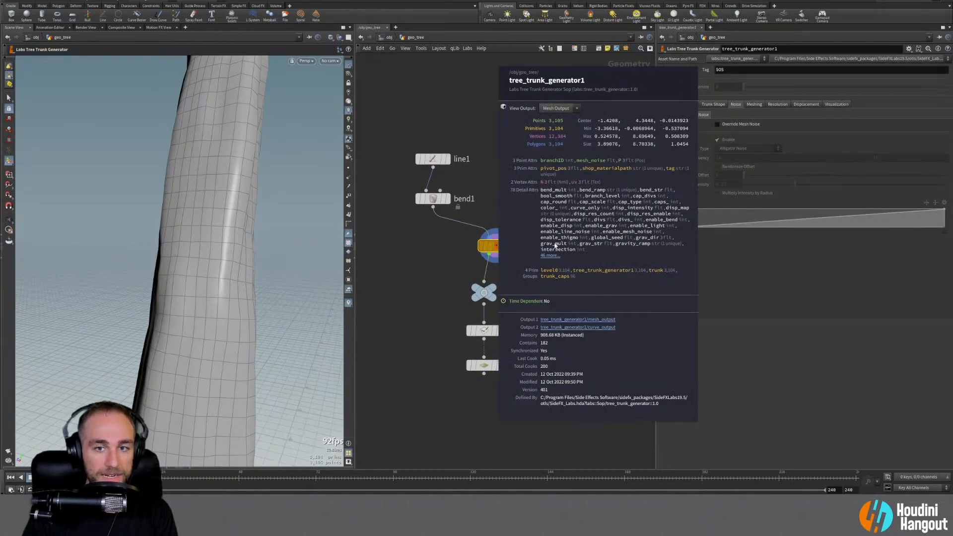
pyautogui.click(349, 179)
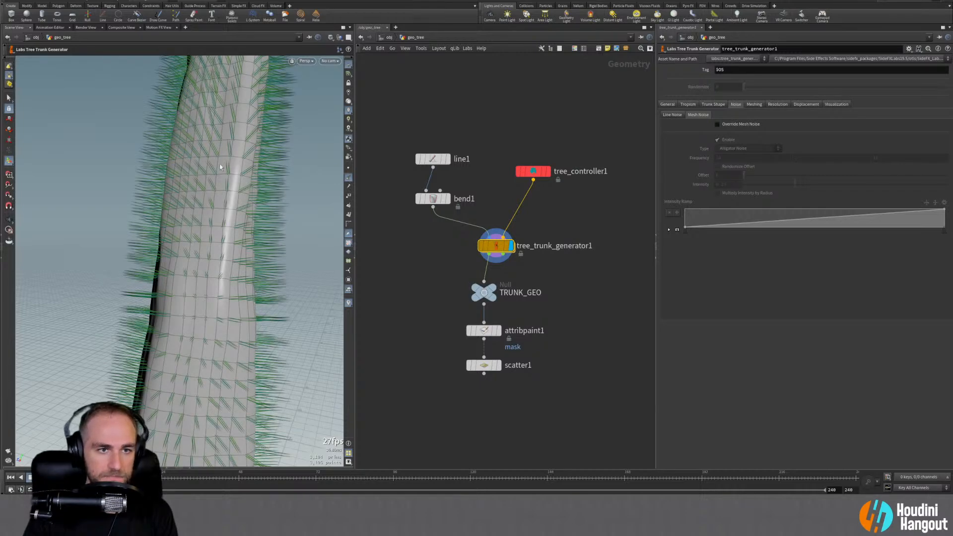
pyautogui.click(349, 178)
pyautogui.click(350, 177)
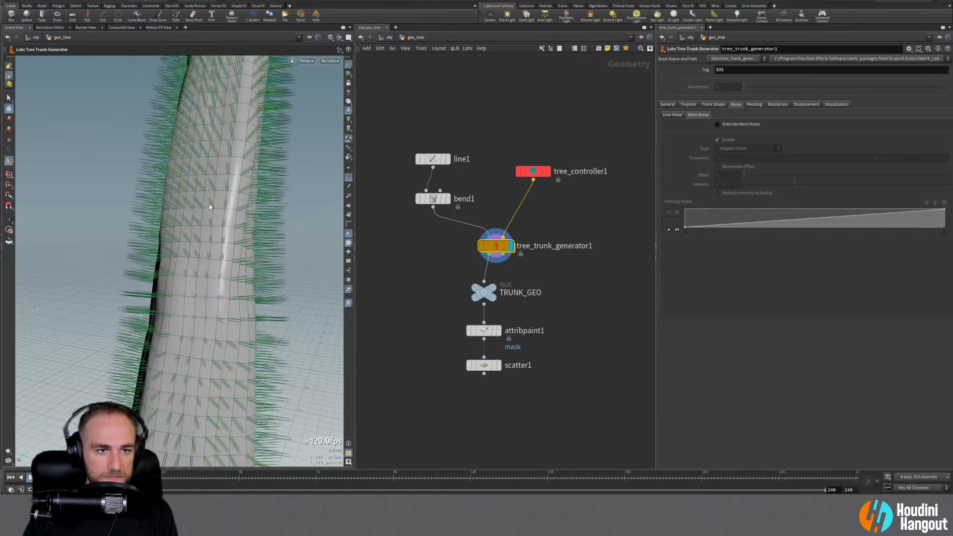
pyautogui.click(498, 366)
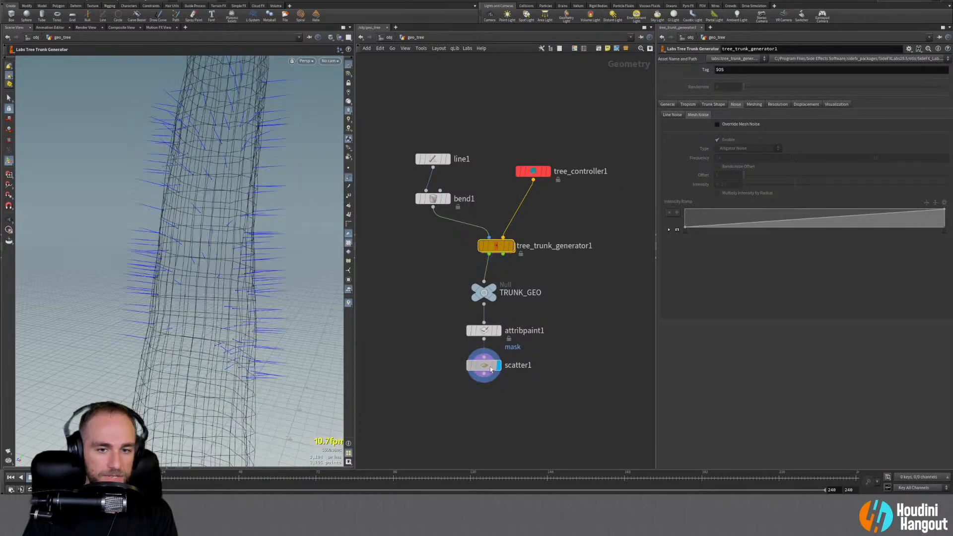
# Hide the scattered points' normals, then compare attribpaint1's painted mask with the points from scatter1, leaving scatter1 displayed
pyautogui.click(482, 365)
pyautogui.click(349, 180)
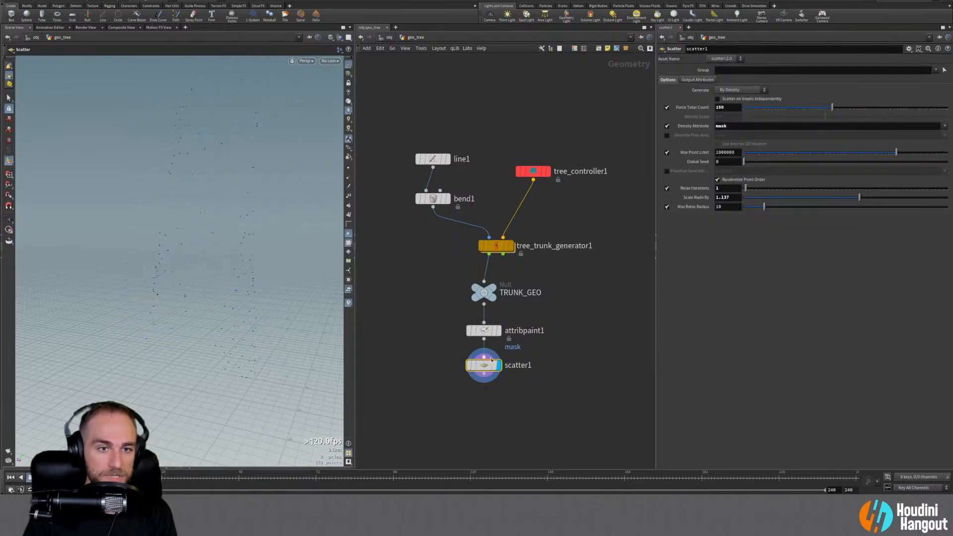
pyautogui.press('r')
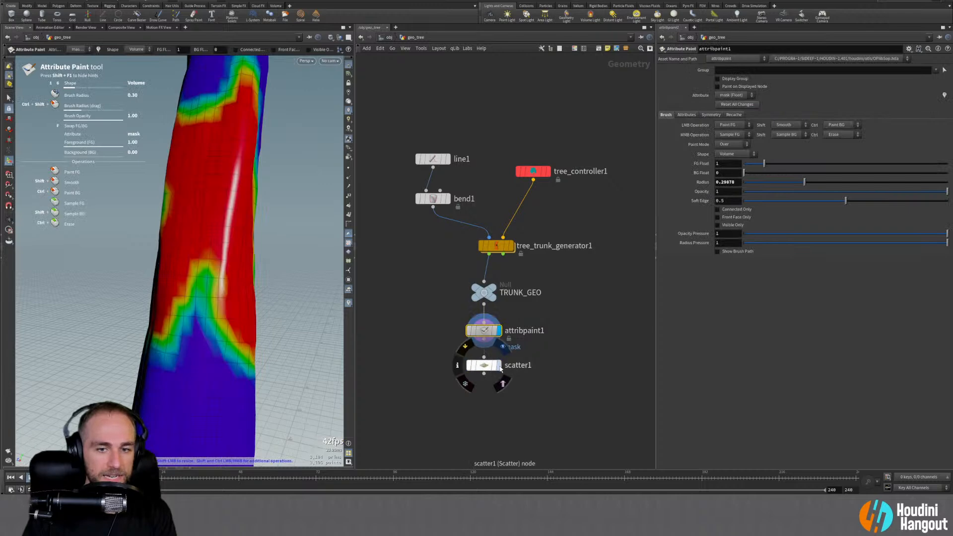
pyautogui.click(498, 366)
pyautogui.moveTo(232, 257); pyautogui.dragTo(209, 259)
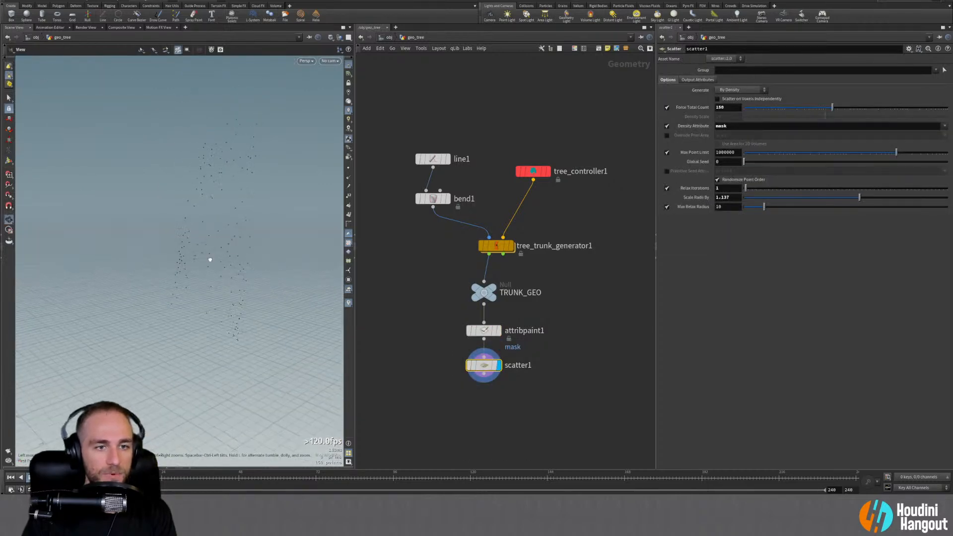
pyautogui.press('Return')
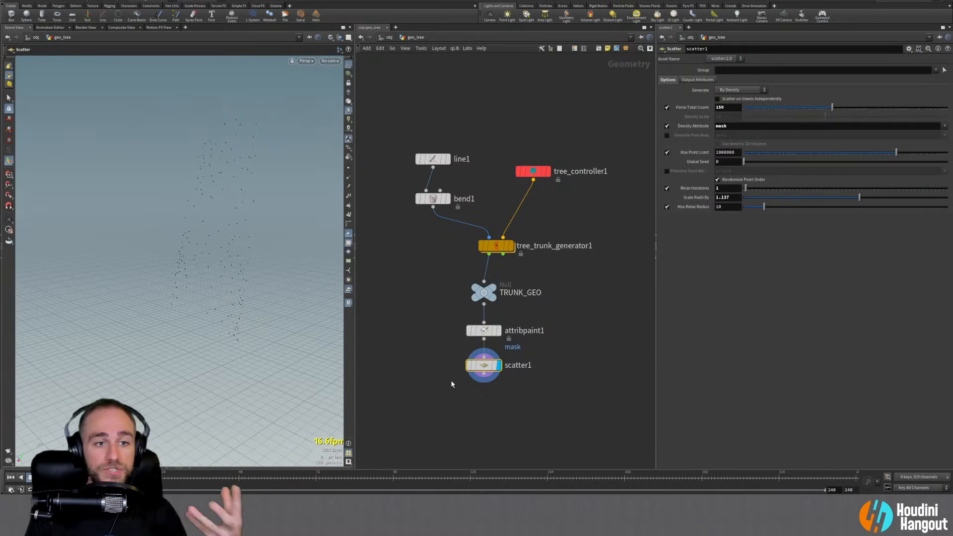
# Examine the point attributes in scatter1's node info and view the scattered points from another angle
pyautogui.middleClick(484, 366)
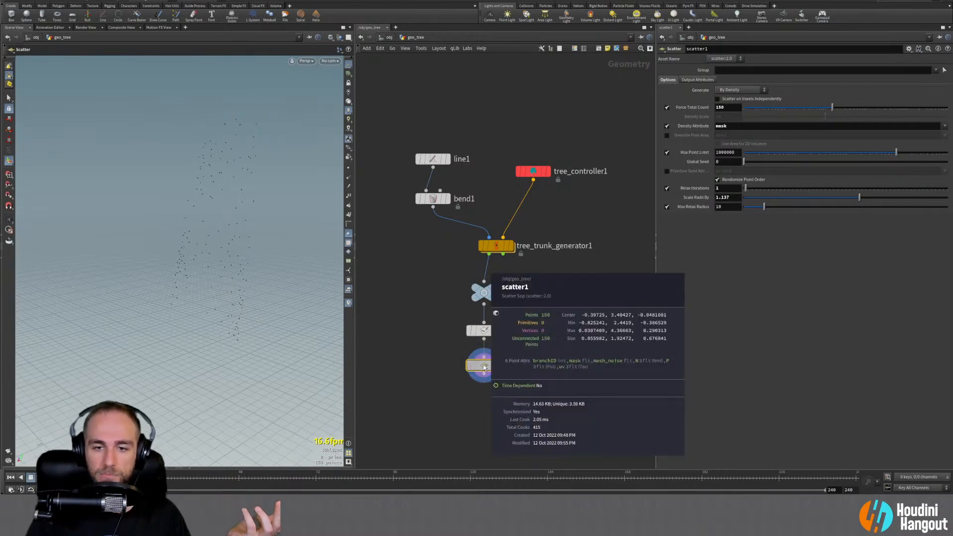
pyautogui.middleClick(484, 366)
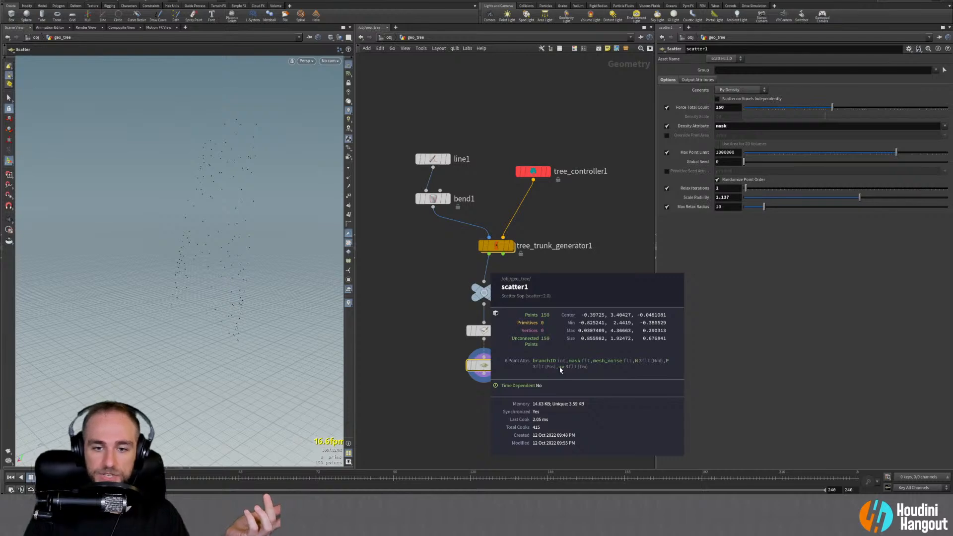
pyautogui.middleClick(478, 330)
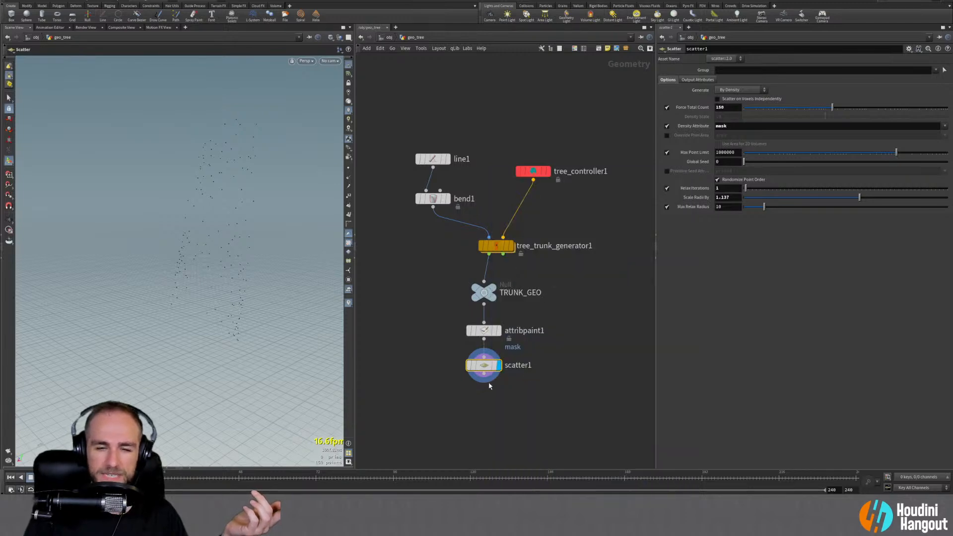
pyautogui.middleClick(478, 365)
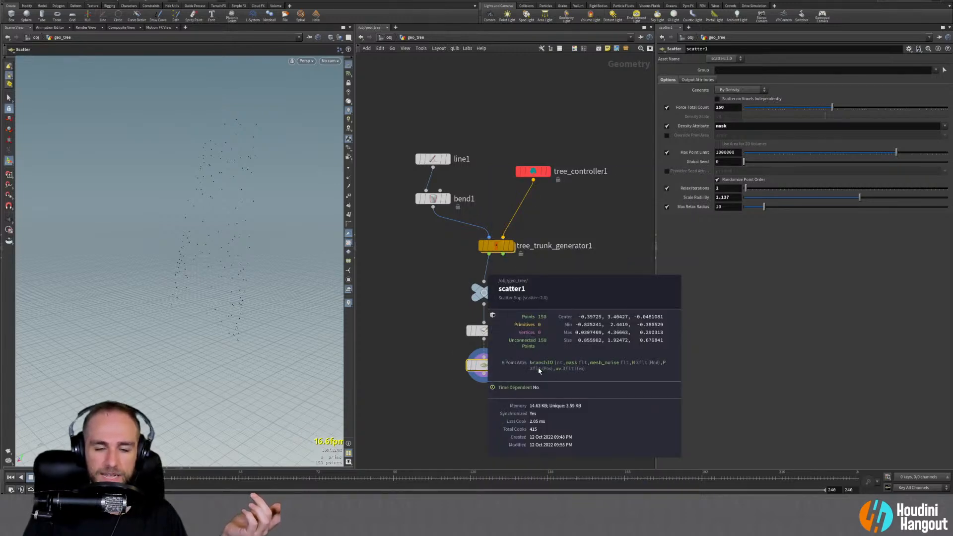
pyautogui.keyDown('alt'); pyautogui.moveTo(196, 222); pyautogui.dragTo(218, 282); pyautogui.keyUp('alt')
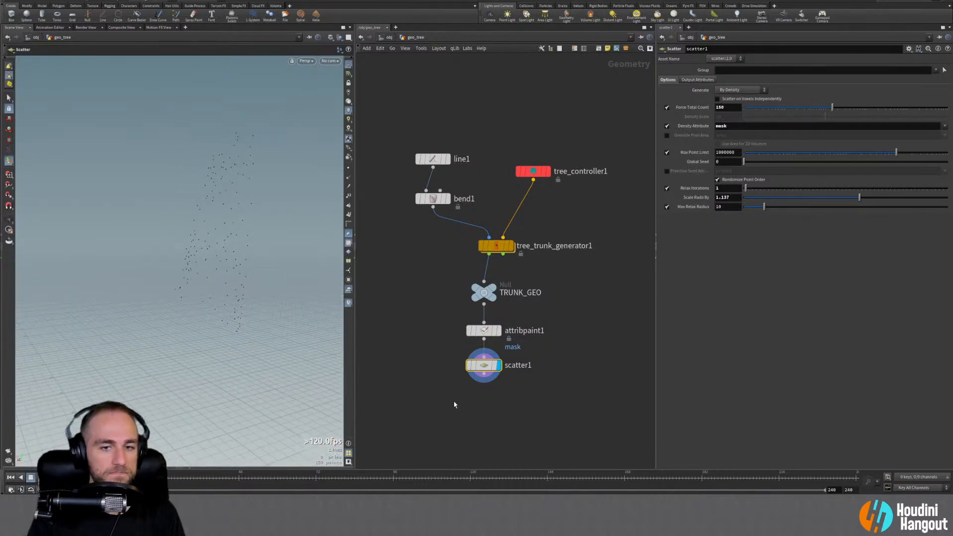
# Add a Labs Instance Attributes node after scatter1, display it and inspect the orientation guides on the points
pyautogui.press('Tab')
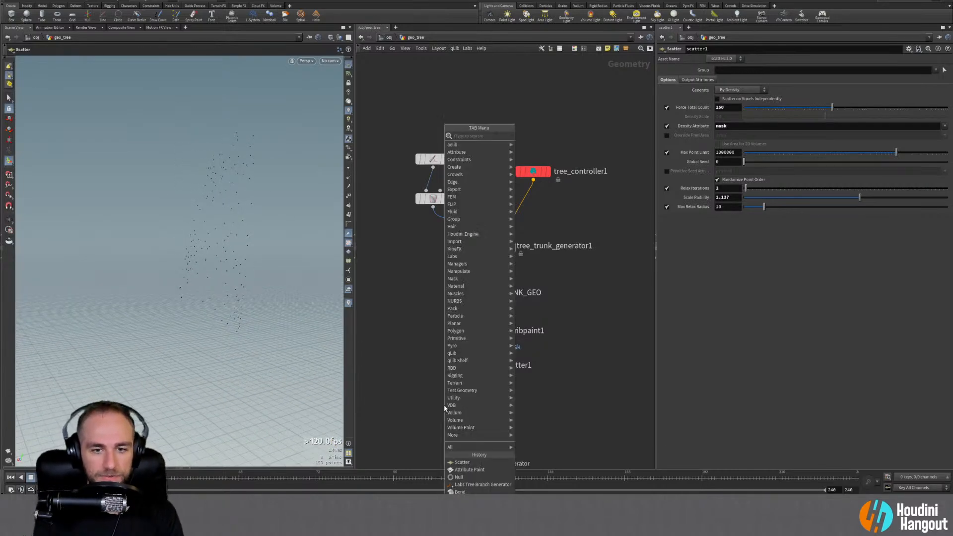
pyautogui.write('inst')
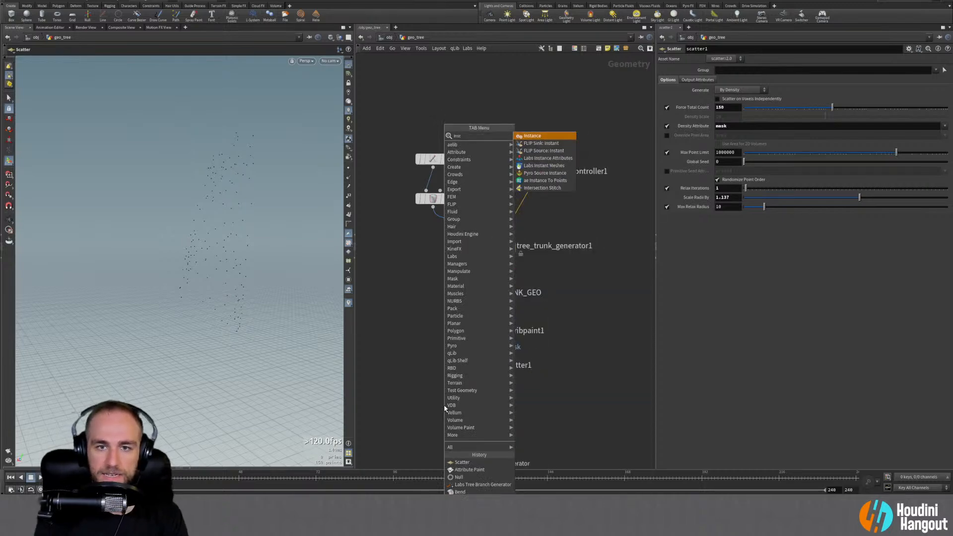
pyautogui.click(548, 158)
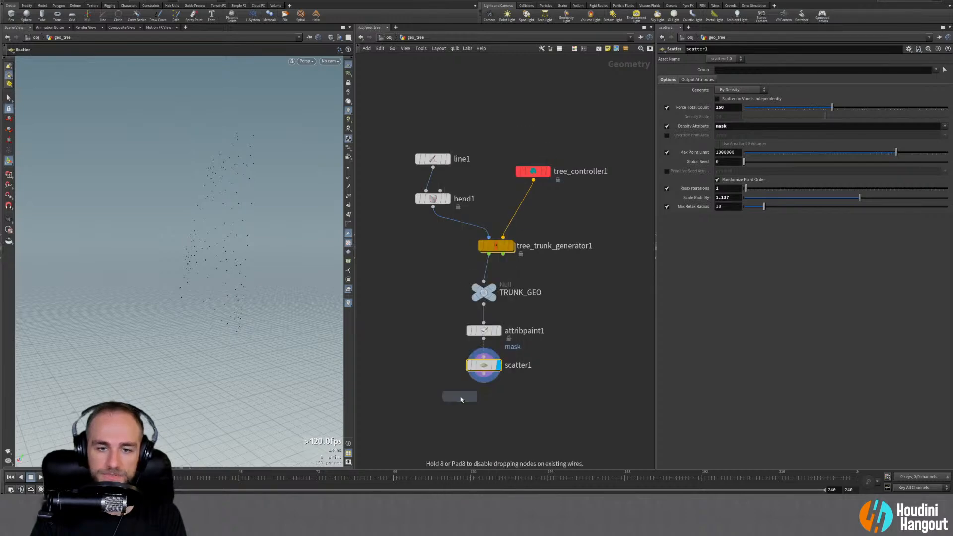
pyautogui.click(507, 398)
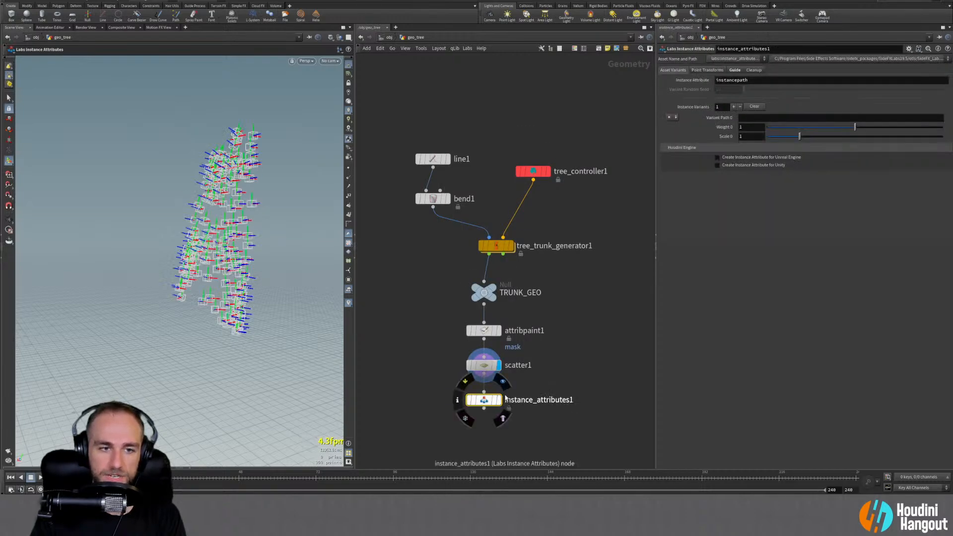
pyautogui.click(499, 400)
pyautogui.keyDown('alt'); pyautogui.moveTo(201, 268); pyautogui.dragTo(199, 240); pyautogui.keyUp('alt')
pyautogui.scroll(3, 262, 220)
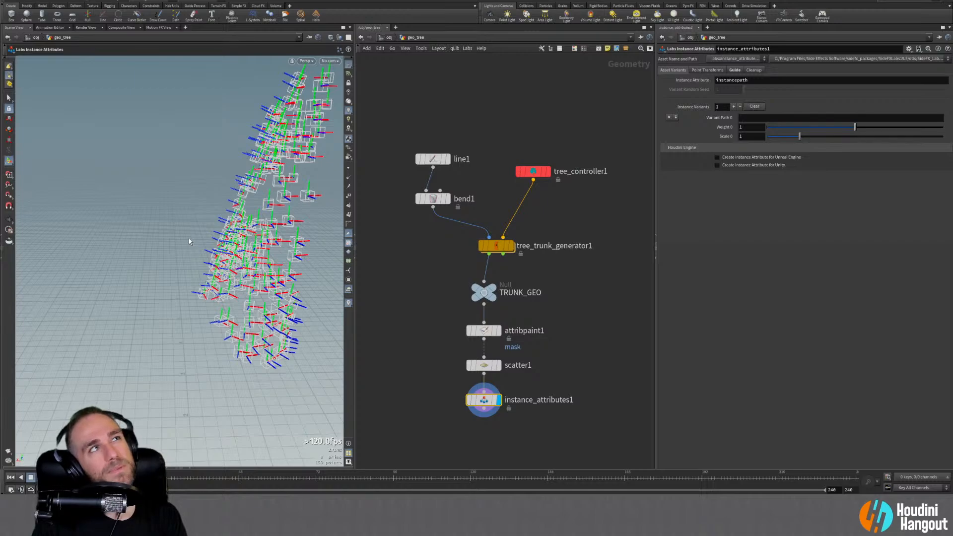
pyautogui.keyDown('alt'); pyautogui.moveTo(254, 177); pyautogui.dragTo(214, 231); pyautogui.keyUp('alt')
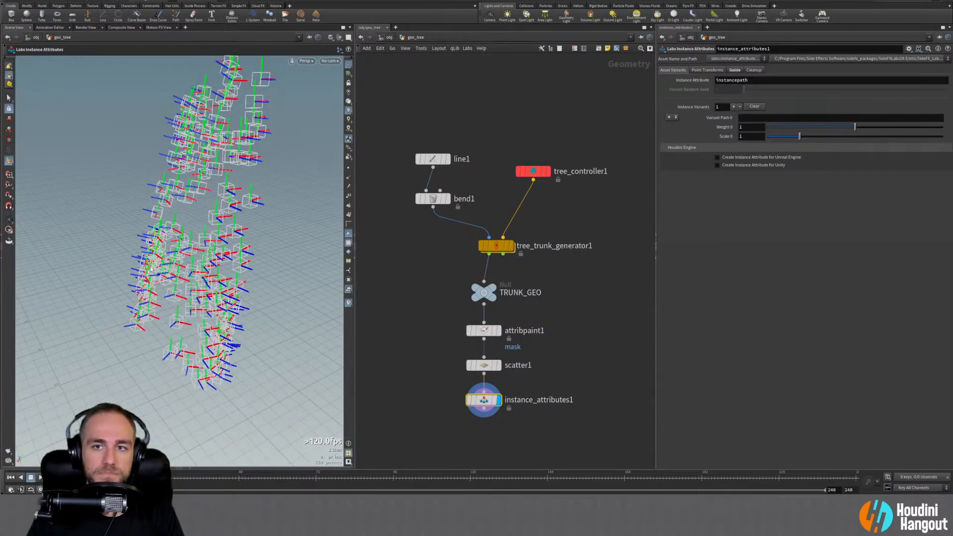
pyautogui.press('space')
pyautogui.moveTo(121, 207); pyautogui.dragTo(198, 199)
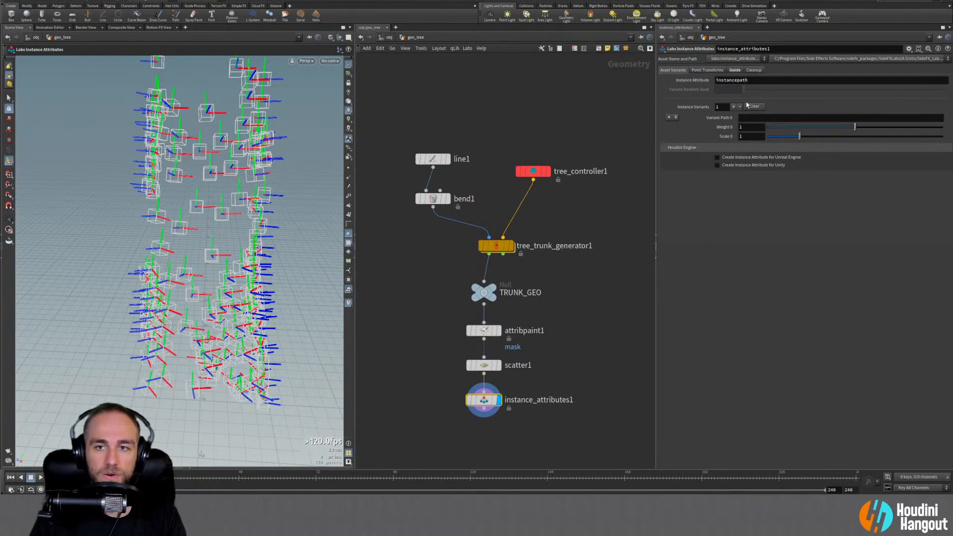
# Clear the instance variants on instance_attributes1 and switch its spin amount around the Z axis from Uniform to Random
pyautogui.click(754, 106)
pyautogui.click(702, 69)
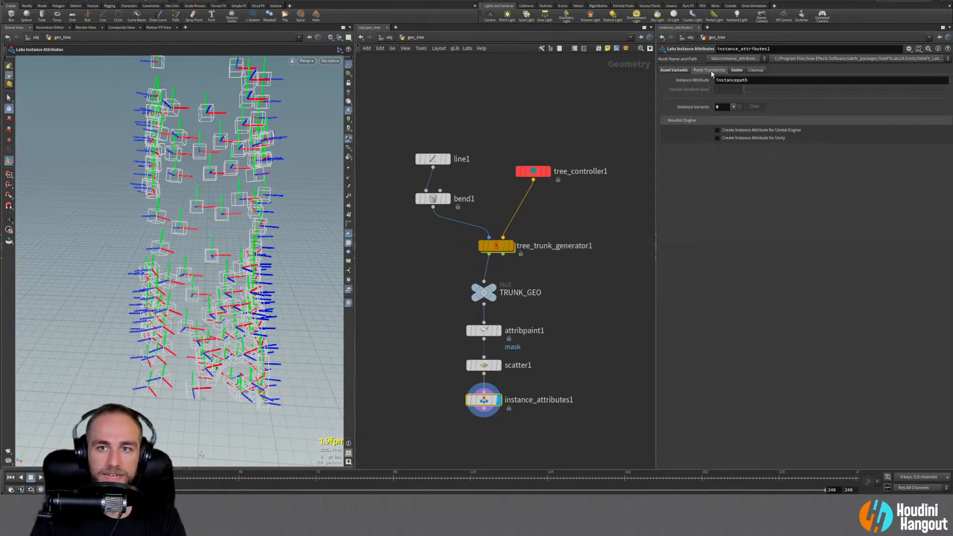
pyautogui.click(737, 70)
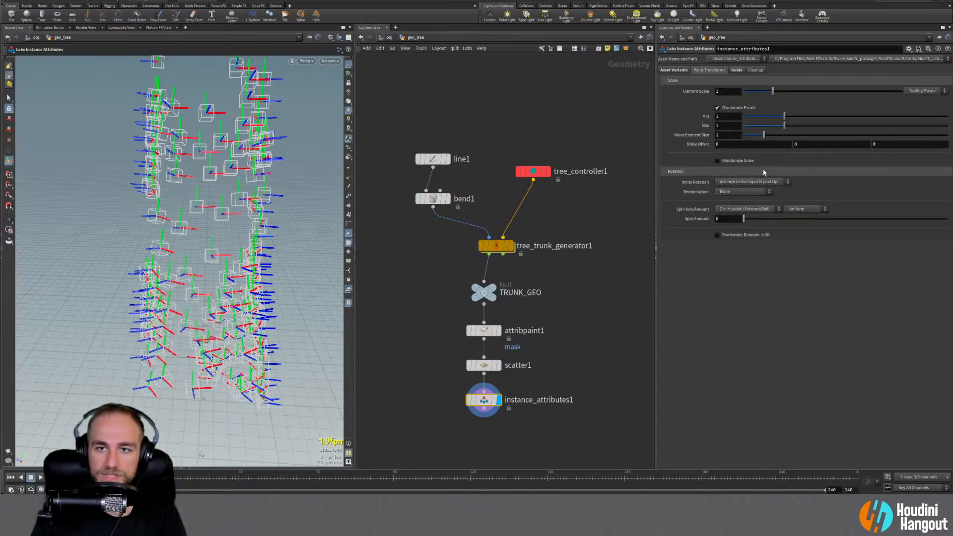
pyautogui.moveTo(744, 218); pyautogui.dragTo(712, 214)
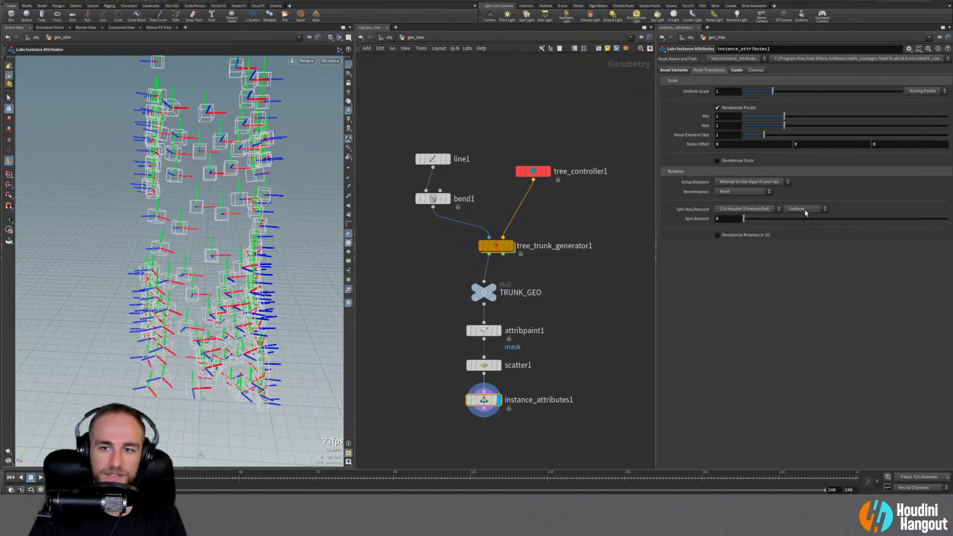
pyautogui.click(805, 209)
pyautogui.click(797, 219)
pyautogui.moveTo(198, 238)
pyautogui.mouseDown()
pyautogui.moveTo(166, 243)
pyautogui.moveTo(215, 240)
pyautogui.mouseUp()
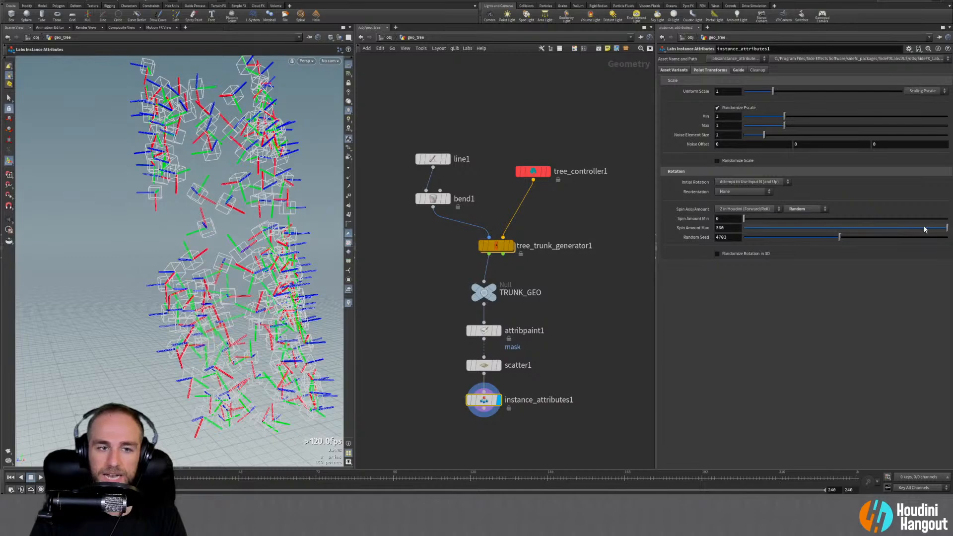
# Set the random spin range on instance_attributes1 to a minimum of -45 and a maximum of 45
pyautogui.moveTo(925, 228); pyautogui.dragTo(780, 232)
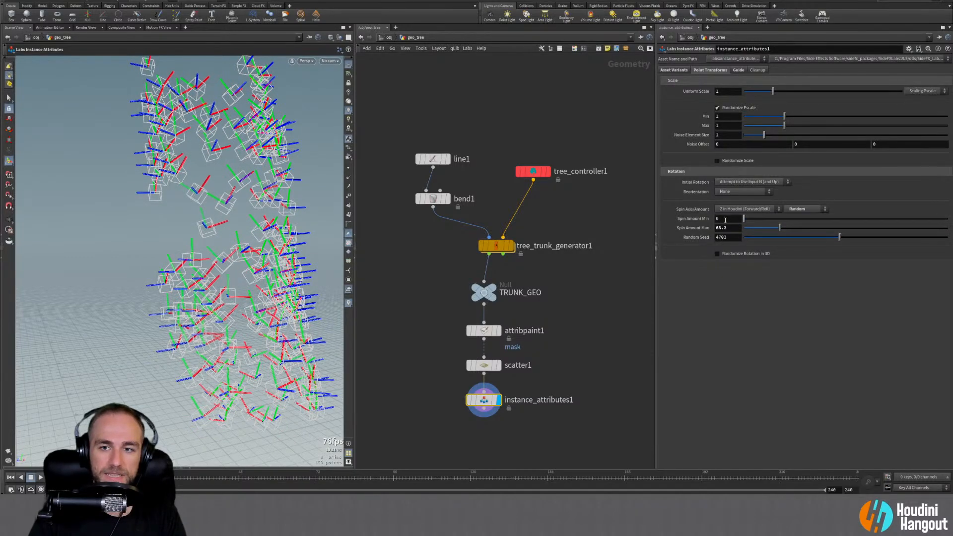
pyautogui.write('-45')
pyautogui.press('Tab')
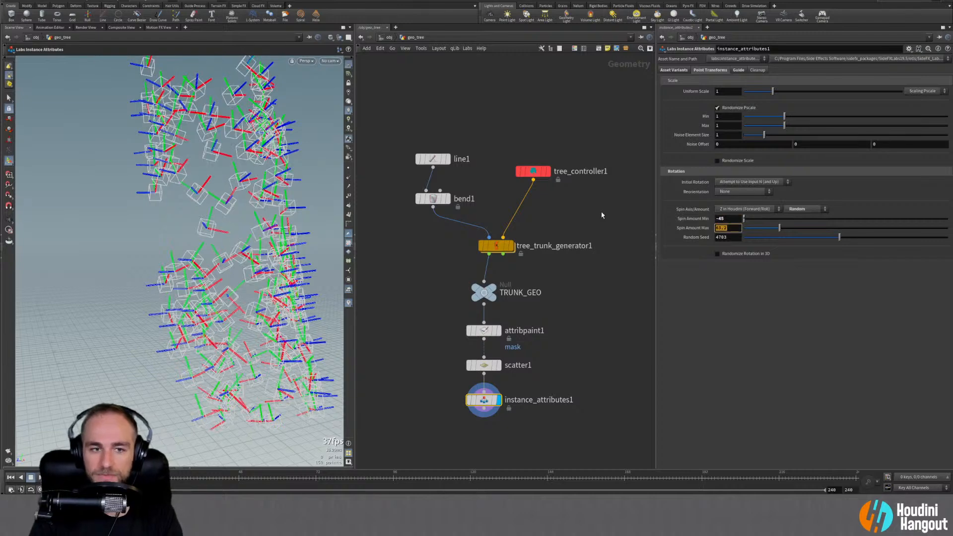
pyautogui.scroll(-3, 218, 196)
pyautogui.keyDown('alt'); pyautogui.moveTo(231, 186); pyautogui.dragTo(210, 209); pyautogui.keyUp('alt')
# Add a Copy to Points node below instance_attributes1
pyautogui.moveTo(458, 418); pyautogui.dragTo(471, 354, button='middle')
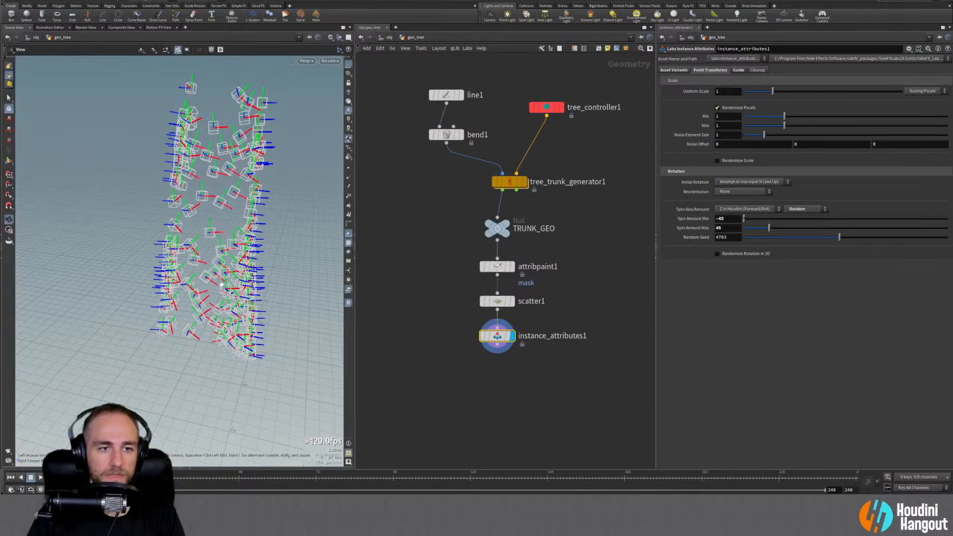
pyautogui.keyDown('alt'); pyautogui.moveTo(196, 306); pyautogui.dragTo(192, 281); pyautogui.keyUp('alt')
pyautogui.press('Tab')
pyautogui.write('obj')
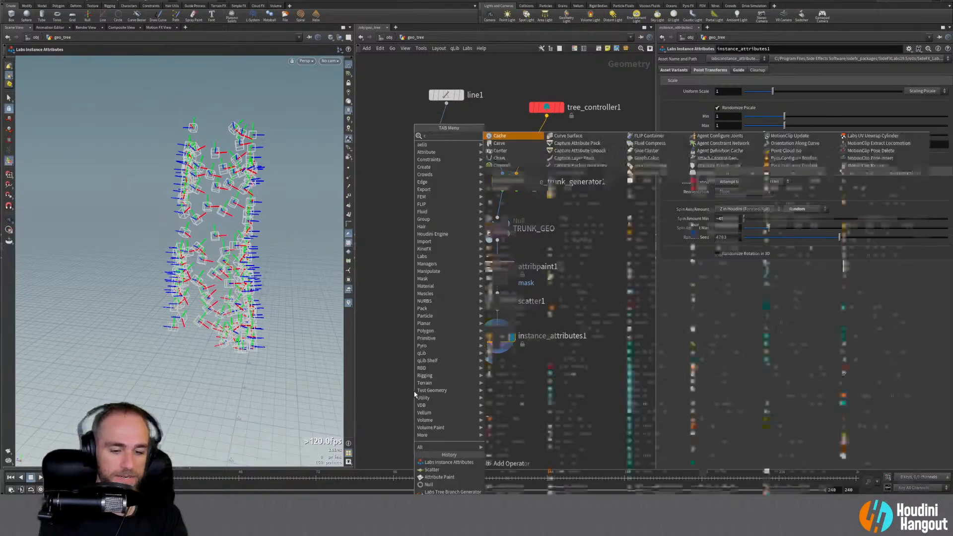
pyautogui.press('Return')
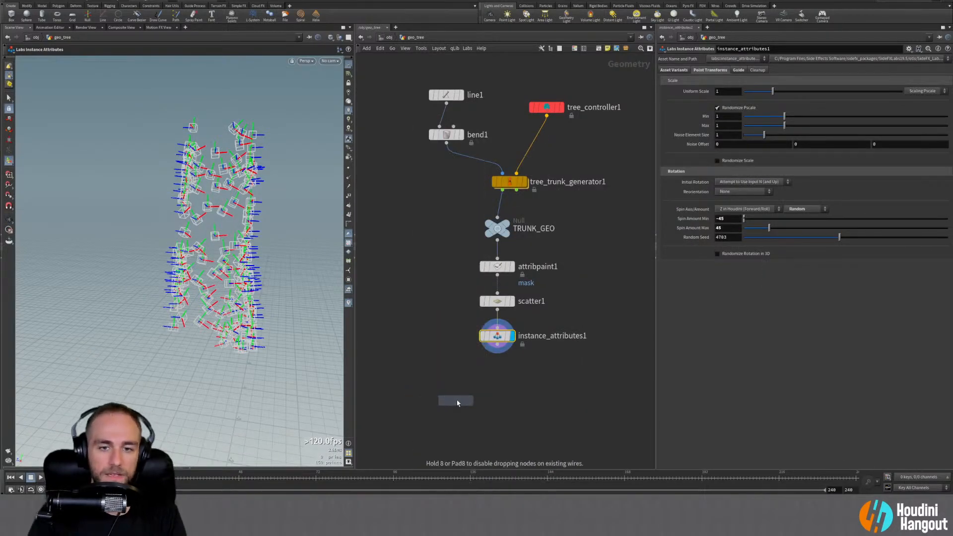
pyautogui.click(466, 396)
# Add a Grid node as the copy source, wire it and instance_attributes1 into copytopoints1, and display the copies
pyautogui.press('Tab')
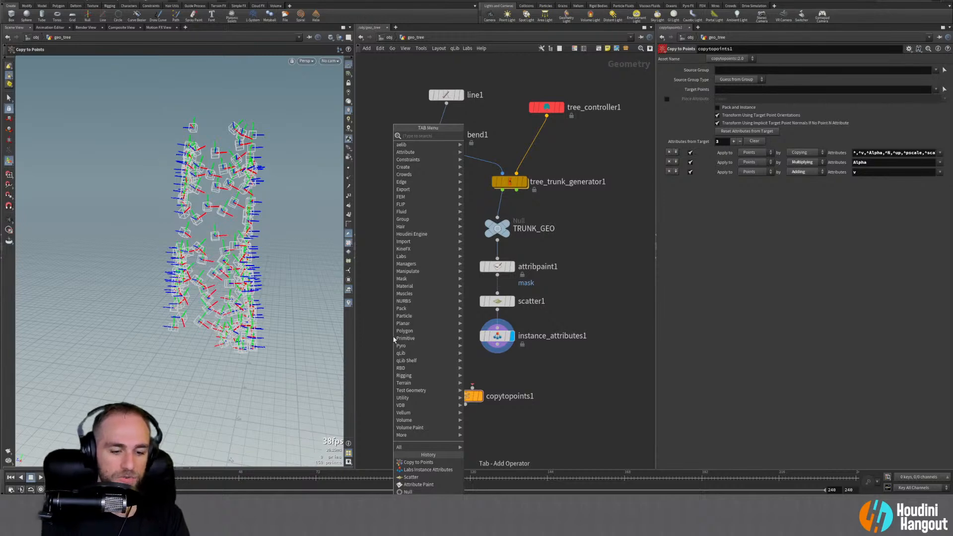
pyautogui.write('box')
pyautogui.press('Return')
pyautogui.click(423, 336)
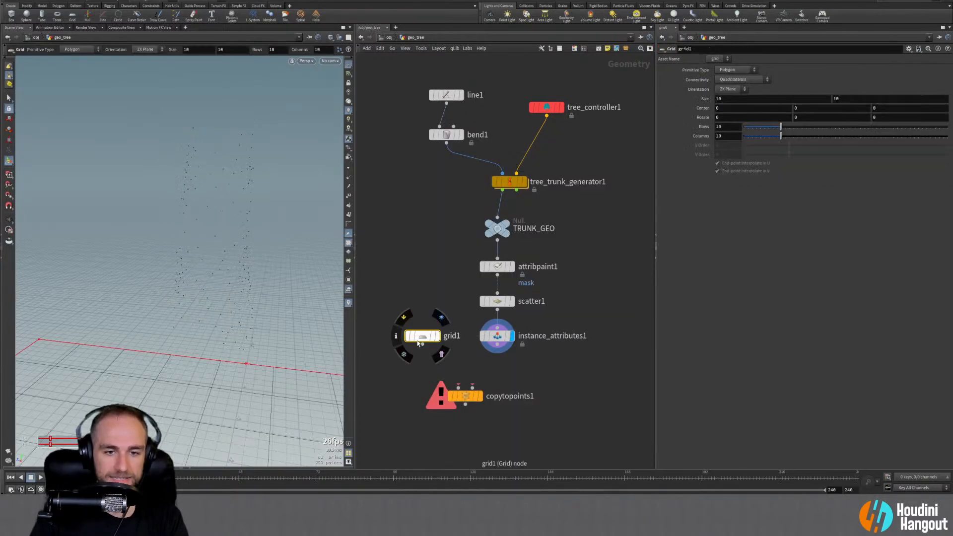
pyautogui.moveTo(422, 343); pyautogui.dragTo(457, 388)
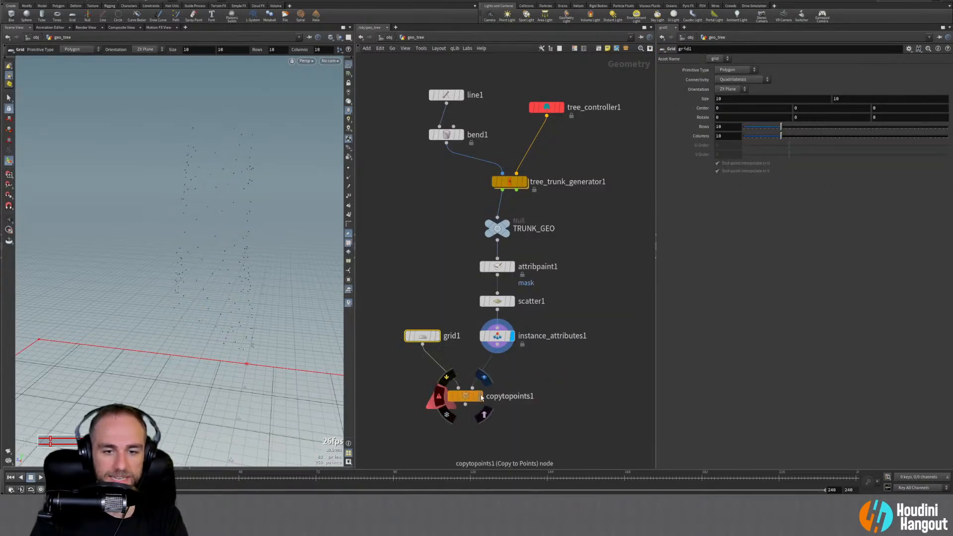
pyautogui.click(481, 396)
# Set the Uniform Scale of instance_attributes1 to 0.01 so the copied grids fit around the trunk, and check them
pyautogui.click(499, 338)
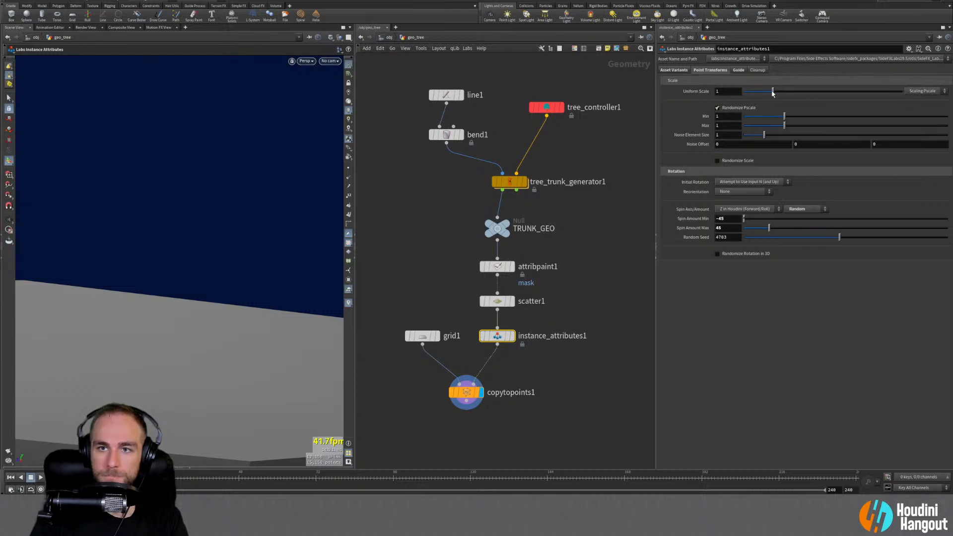
pyautogui.moveTo(773, 93); pyautogui.dragTo(744, 91)
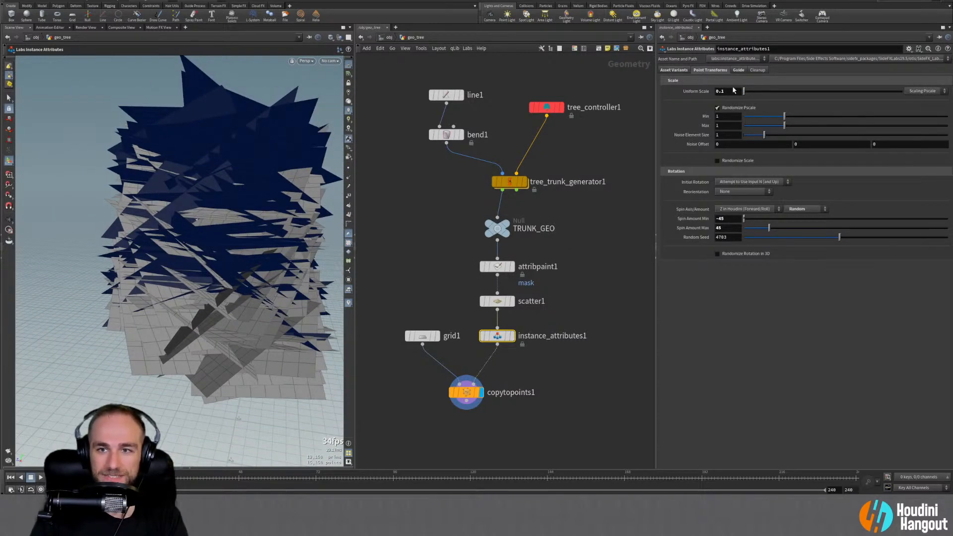
pyautogui.middleClick(729, 91)
pyautogui.moveTo(723, 108); pyautogui.dragTo(692, 114, button='middle')
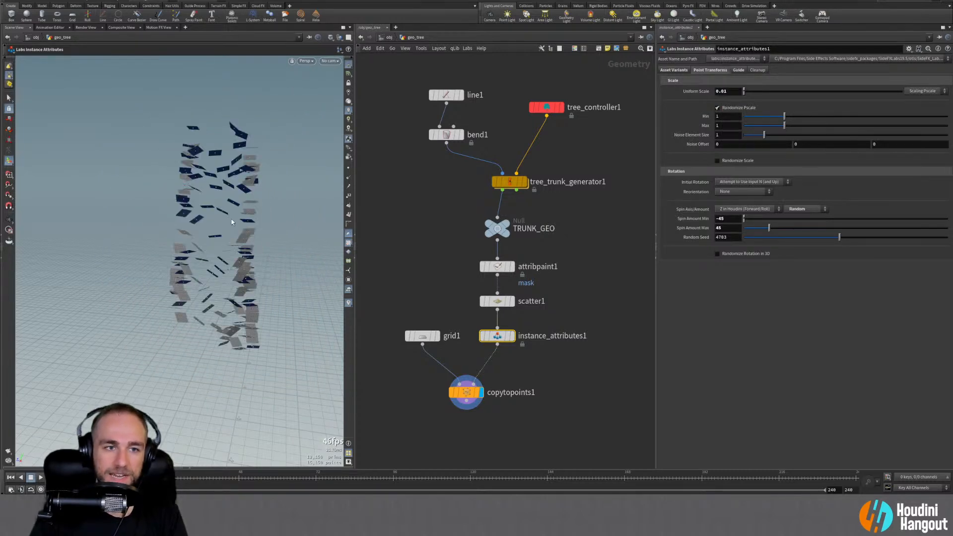
pyautogui.keyDown('alt'); pyautogui.moveTo(234, 219); pyautogui.dragTo(199, 212); pyautogui.keyUp('alt')
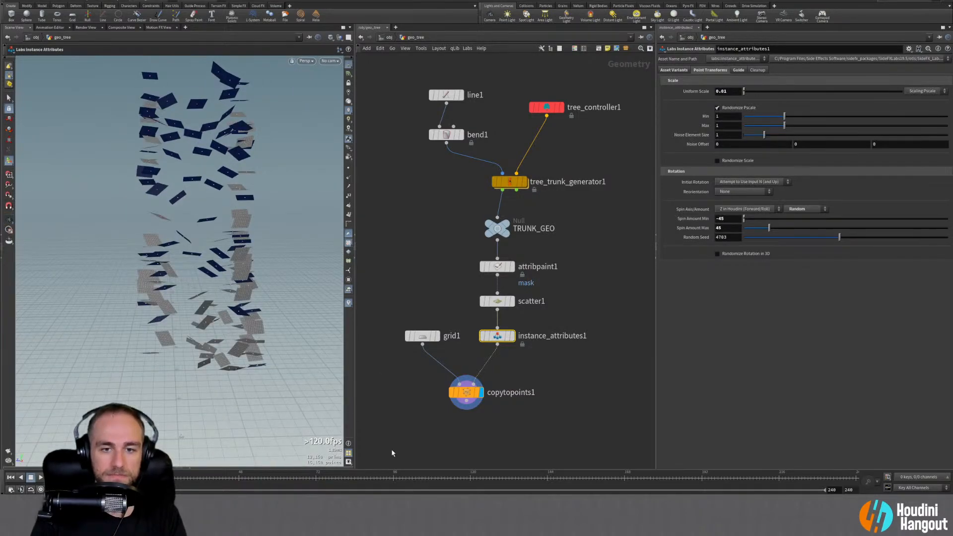
# Display instance_attributes1 and set its Guide Scale to 2 so the point orientation guides can be inspected
pyautogui.click(515, 338)
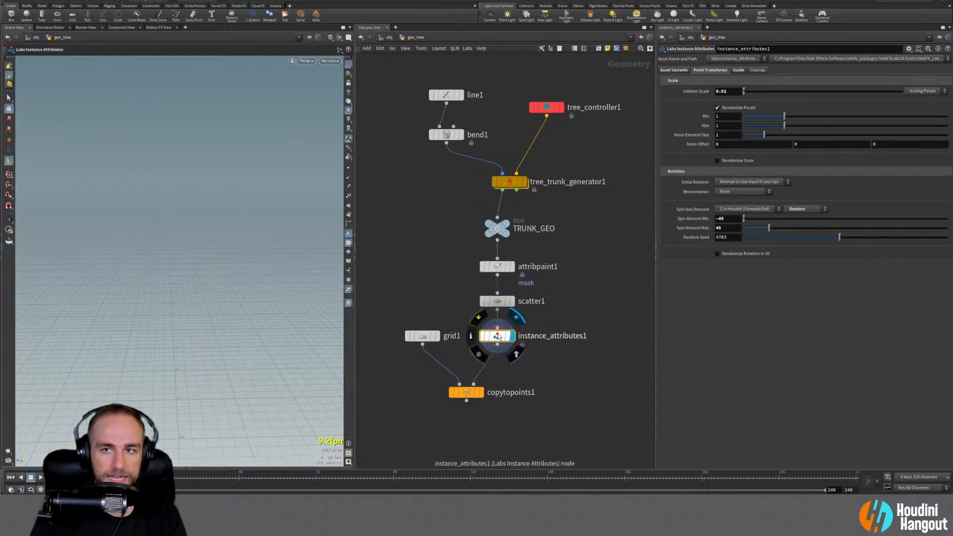
pyautogui.middleClick(499, 337)
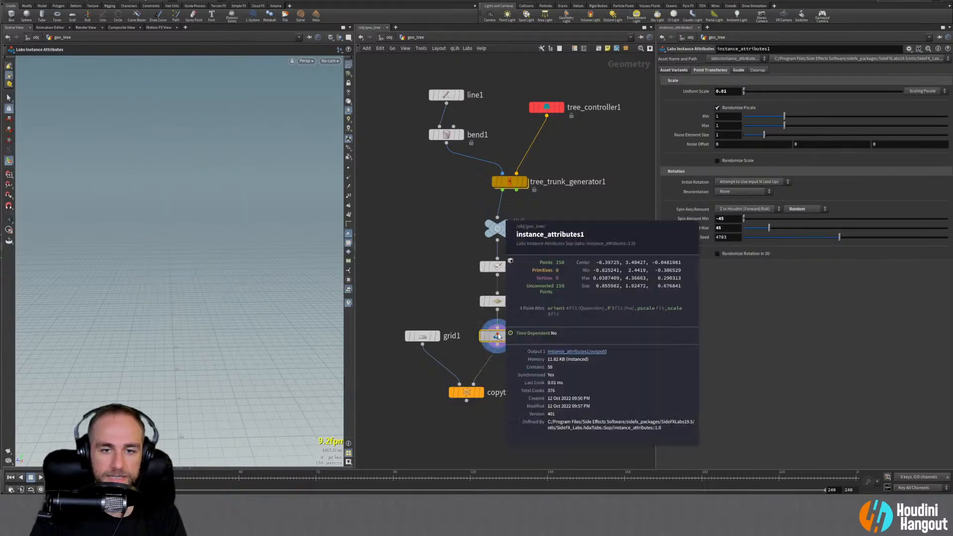
pyautogui.click(738, 70)
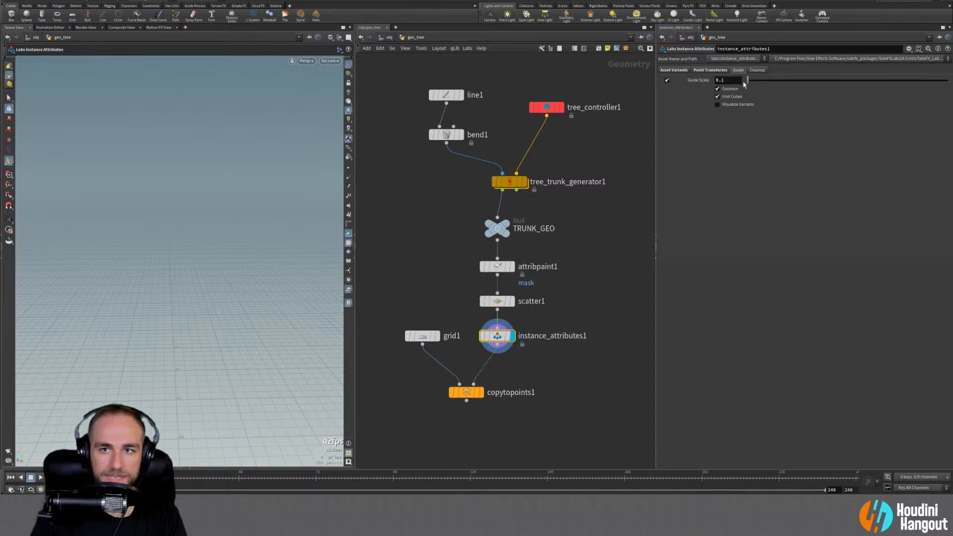
pyautogui.moveTo(771, 80); pyautogui.dragTo(853, 80)
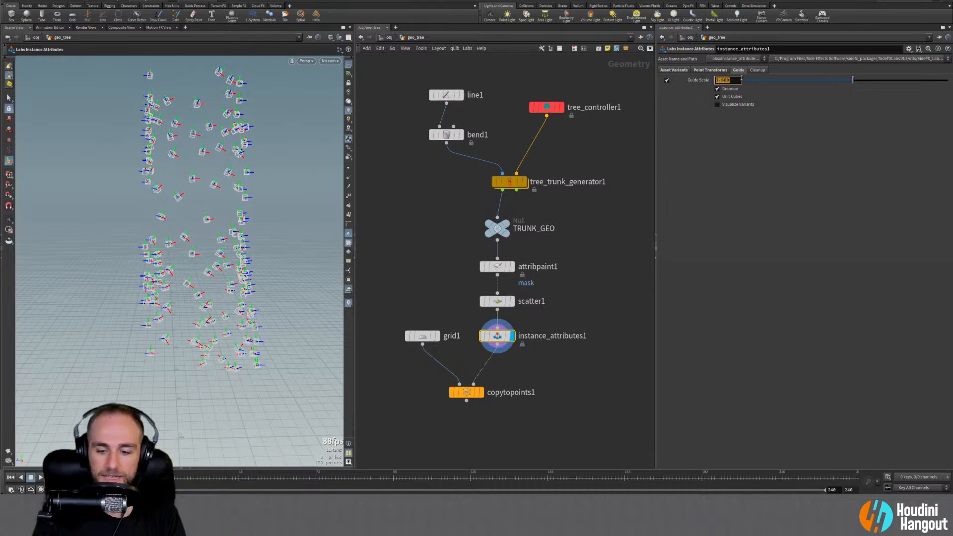
pyautogui.write('1')
pyautogui.press('Return')
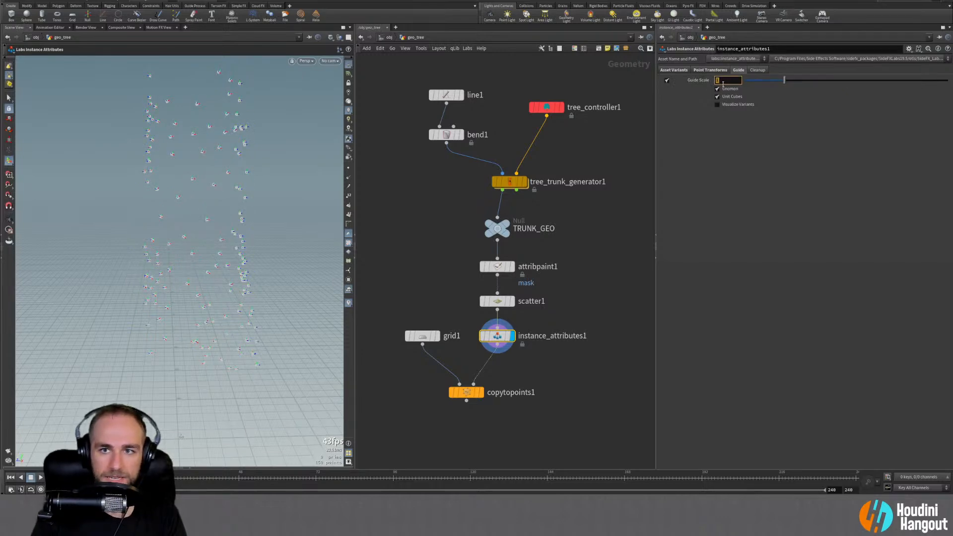
pyautogui.write('2')
pyautogui.press('Return')
pyautogui.keyDown('alt'); pyautogui.moveTo(161, 222); pyautogui.dragTo(241, 192, button='right'); pyautogui.keyUp('alt')
pyautogui.keyDown('alt'); pyautogui.moveTo(240, 192); pyautogui.dragTo(215, 194); pyautogui.keyUp('alt')
# Display copytopoints1 and switch the spin amount mode of instance_attributes1 to Uniform, keeping the Spin Amount at 0
pyautogui.click(481, 396)
pyautogui.click(469, 394)
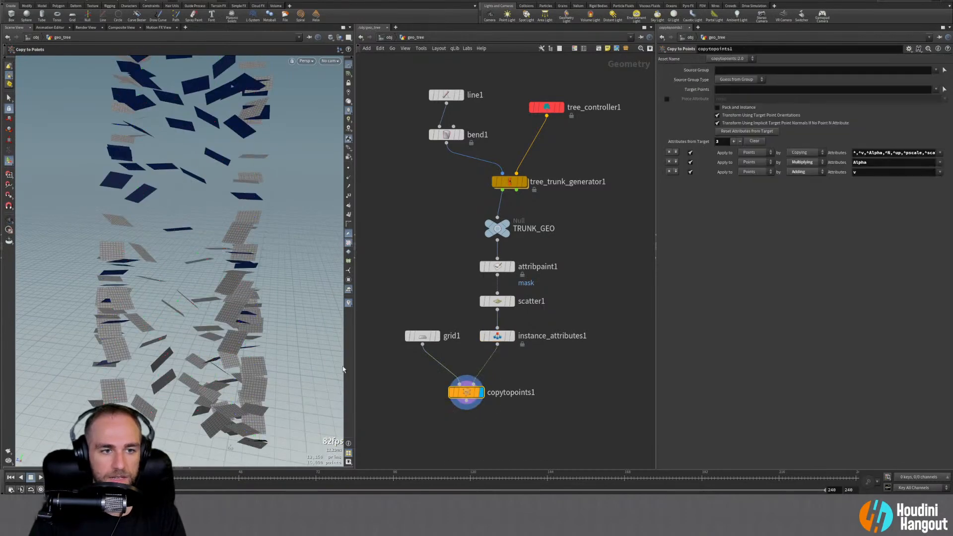
pyautogui.keyDown('alt'); pyautogui.moveTo(192, 258); pyautogui.dragTo(218, 293); pyautogui.keyUp('alt')
pyautogui.click(507, 339)
pyautogui.click(708, 70)
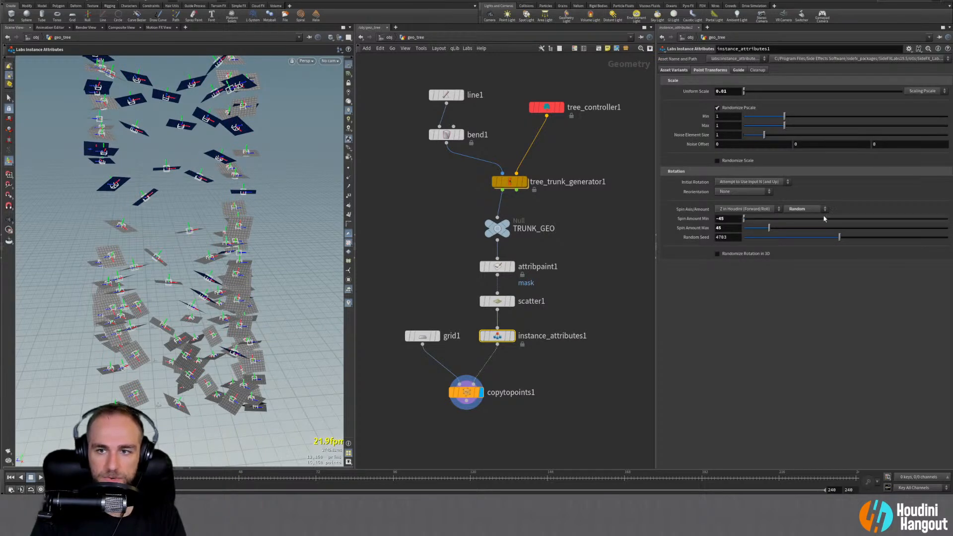
pyautogui.click(799, 212)
pyautogui.click(802, 219)
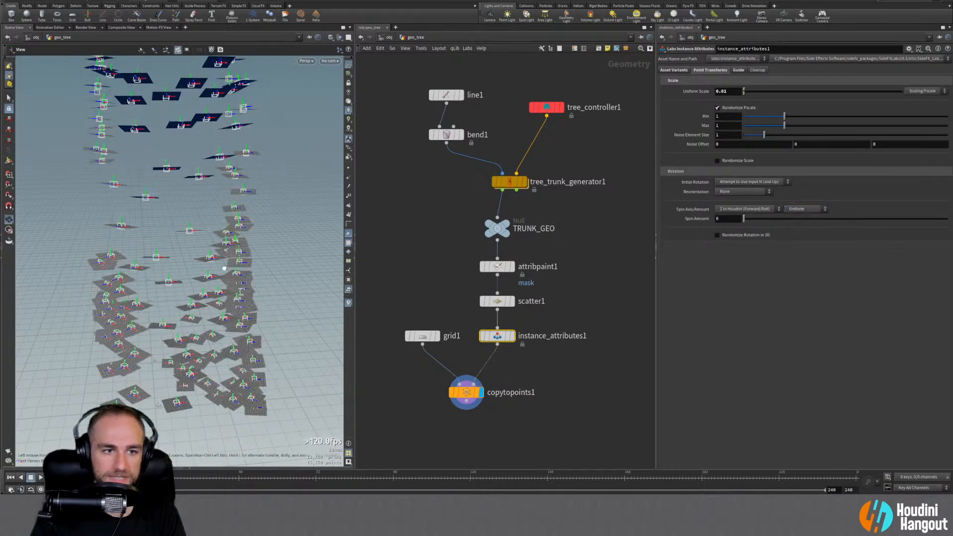
pyautogui.keyDown('alt'); pyautogui.moveTo(195, 284); pyautogui.dragTo(213, 273); pyautogui.keyUp('alt')
pyautogui.moveTo(744, 219); pyautogui.dragTo(793, 230)
pyautogui.hotkey('ctrl', 'z')
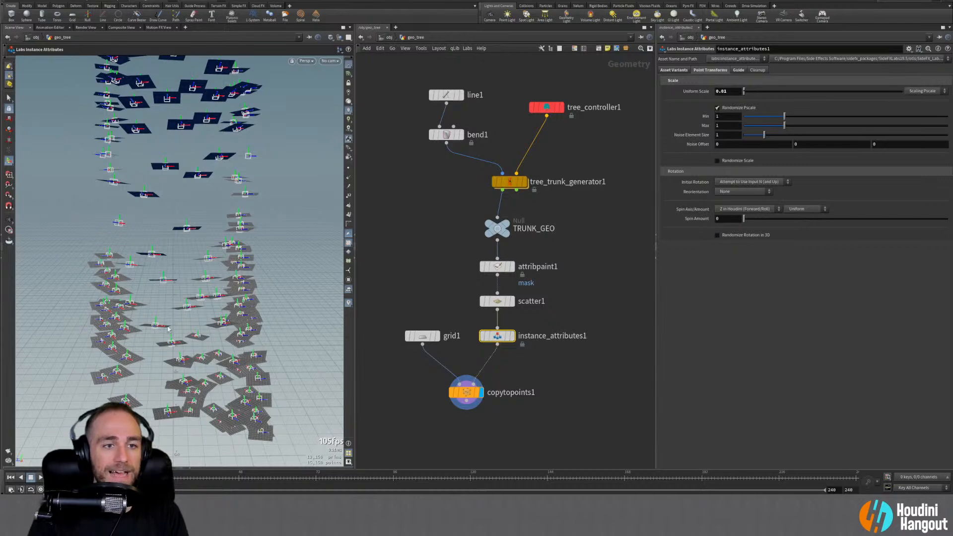
# Display grid1 to check its size and set the Uniform Scale of instance_attributes1 to 0.1
pyautogui.click(437, 336)
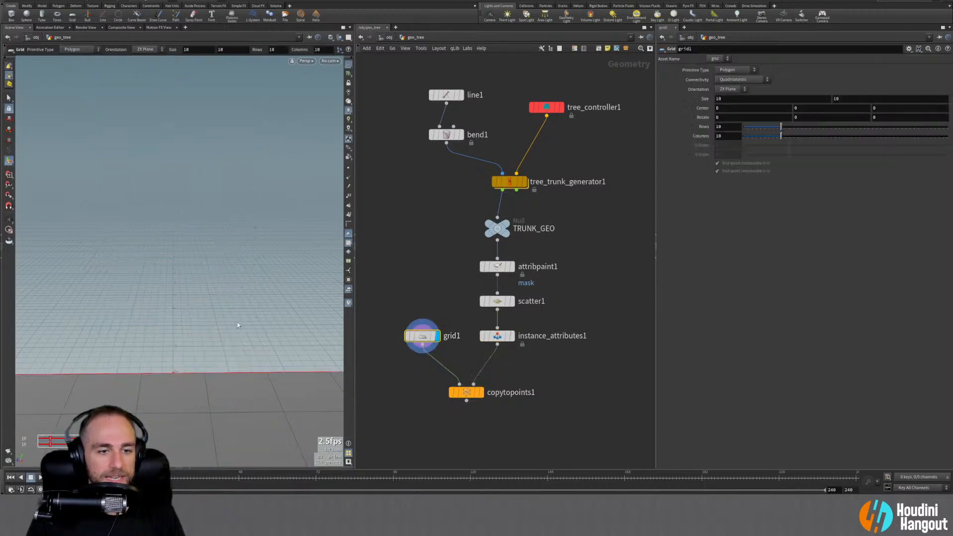
pyautogui.scroll(-5, 192, 120)
pyautogui.moveTo(130, 211); pyautogui.dragTo(191, 190)
pyautogui.press('Return')
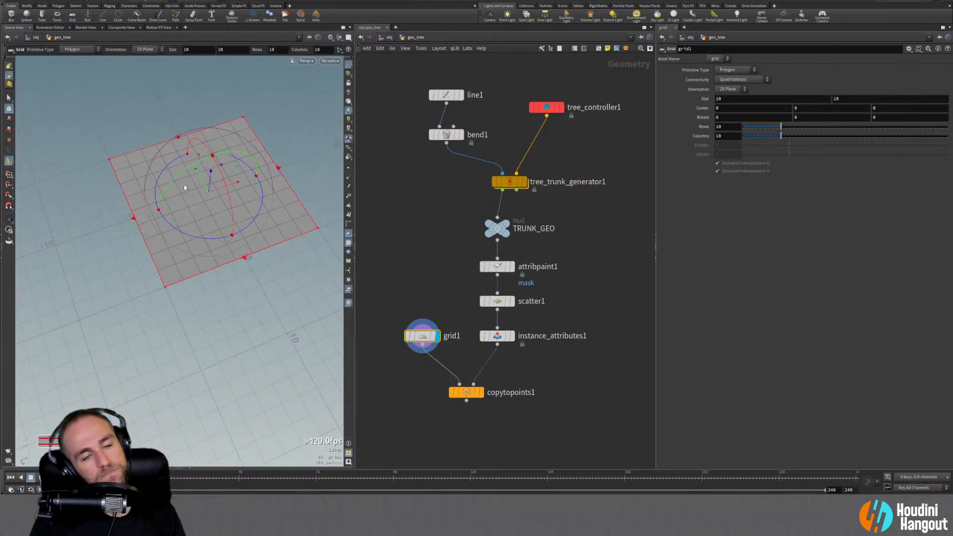
pyautogui.click(496, 337)
pyautogui.press('BackSpace')
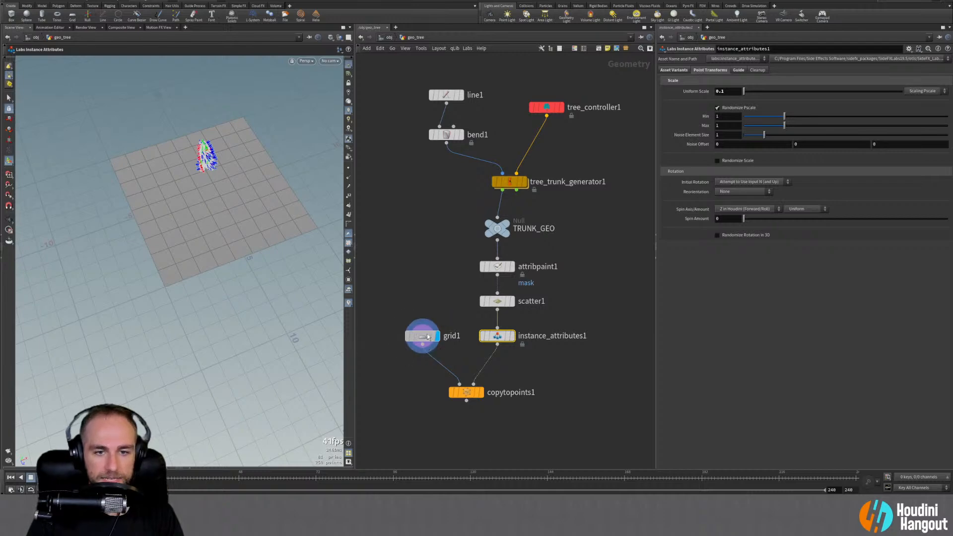
# Insert and display a Transform node below grid1 with a Uniform Scale of 0.1, and move both nodes aside to make room
pyautogui.click(422, 338)
pyautogui.press('Tab')
pyautogui.write('trans')
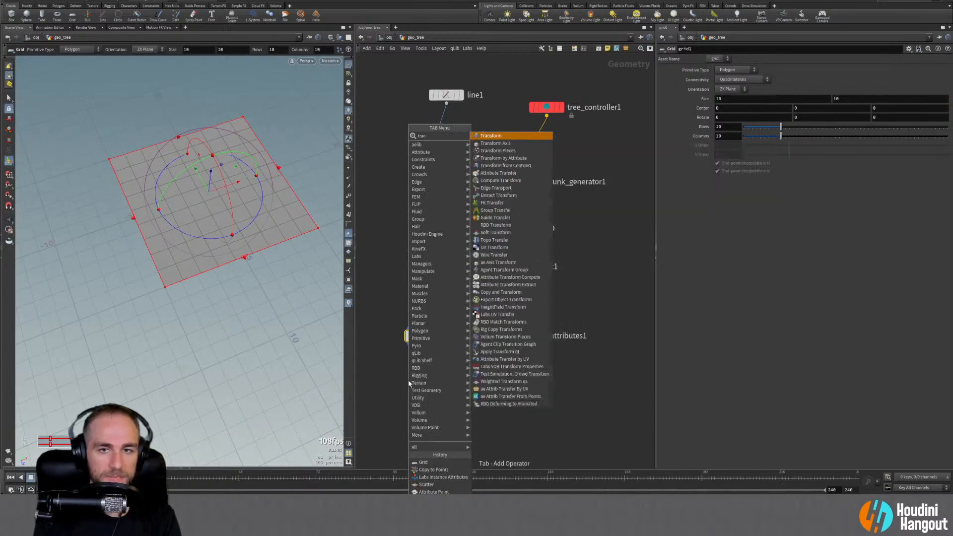
pyautogui.press('Return')
pyautogui.click(422, 364)
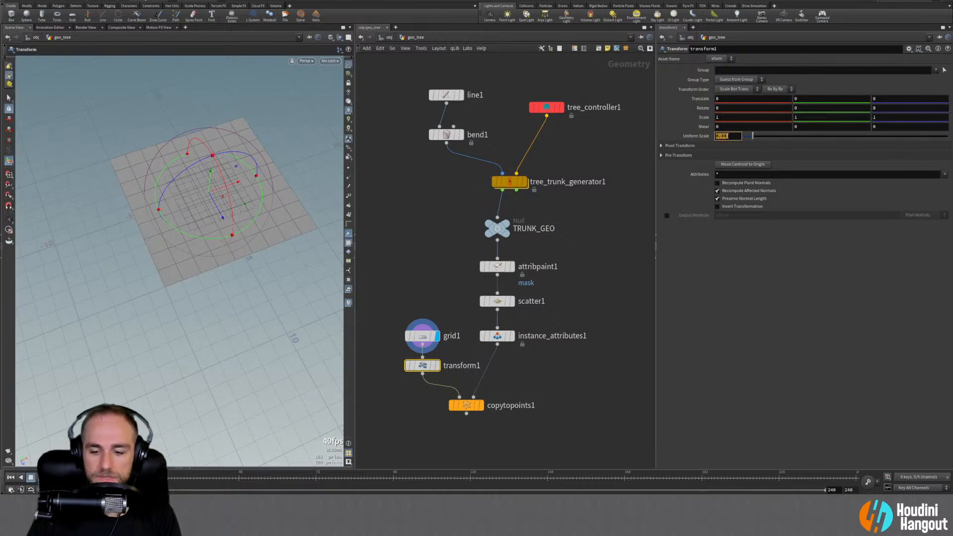
pyautogui.click(437, 366)
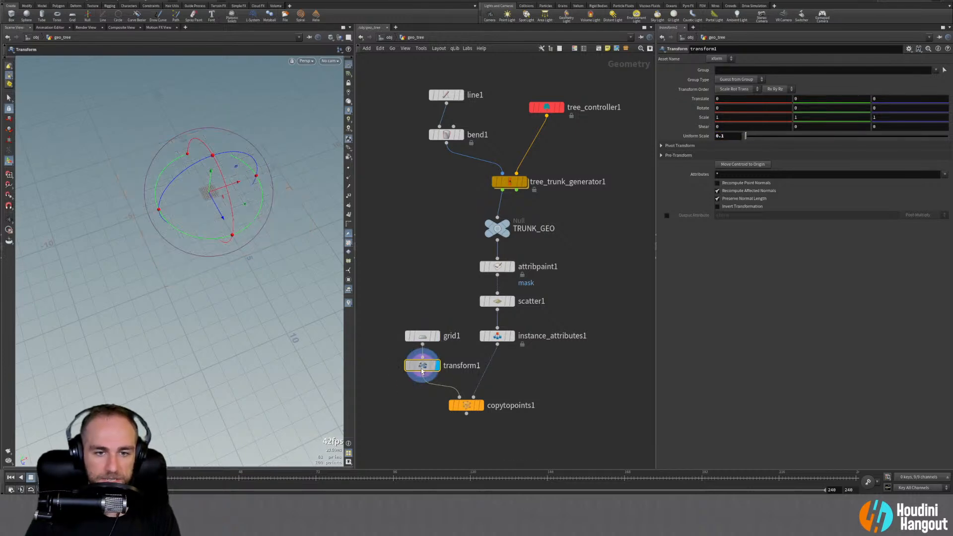
pyautogui.keyDown('alt'); pyautogui.moveTo(204, 189); pyautogui.dragTo(415, 117, button='right'); pyautogui.keyUp('alt')
pyautogui.keyDown('alt'); pyautogui.moveTo(219, 217); pyautogui.dragTo(182, 215, button='middle'); pyautogui.keyUp('alt')
pyautogui.scroll(3, 182, 214)
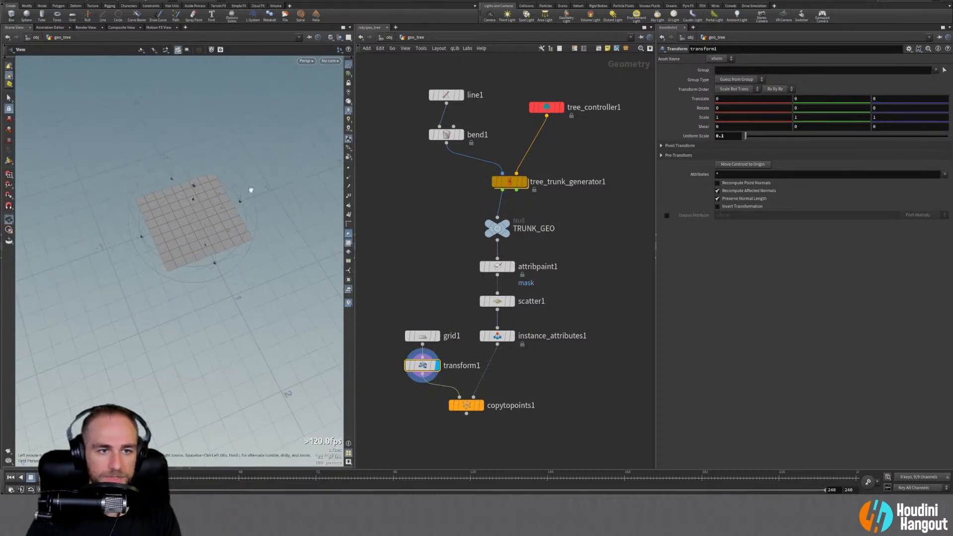
pyautogui.press('Return')
pyautogui.moveTo(390, 306); pyautogui.dragTo(402, 336)
pyautogui.click(388, 378)
pyautogui.press('Tab')
pyautogui.write('ma')
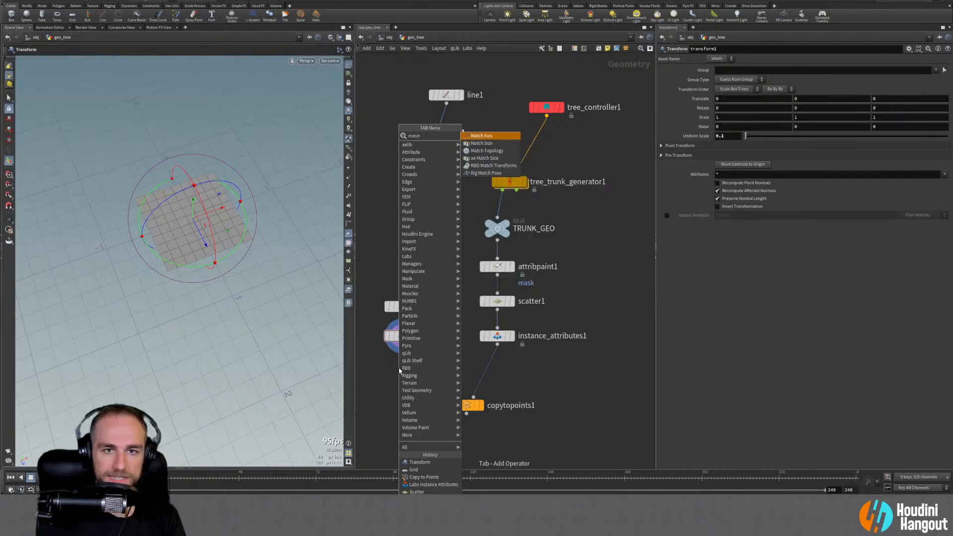
pyautogui.press('Return')
pyautogui.press('Escape')
# Insert a Match Size node between transform1 and copytopoints1 and display its result
pyautogui.press('Tab')
pyautogui.write('m')
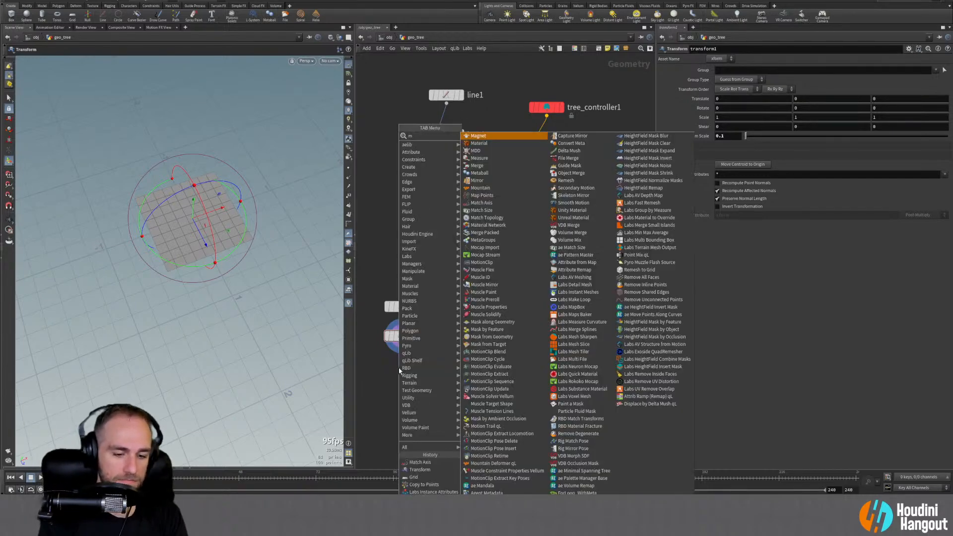
pyautogui.press('BackSpace')
pyautogui.write('size')
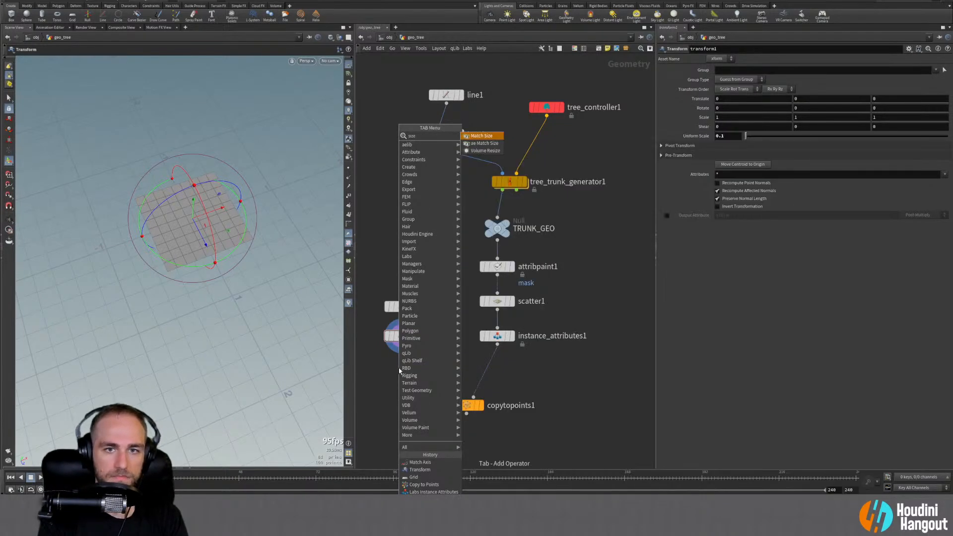
pyautogui.press('Return')
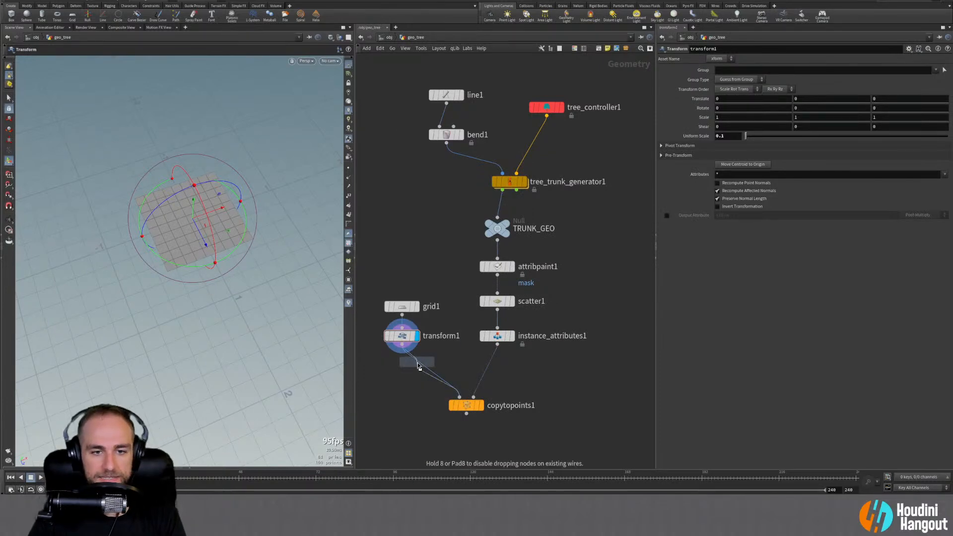
pyautogui.click(406, 366)
pyautogui.click(417, 365)
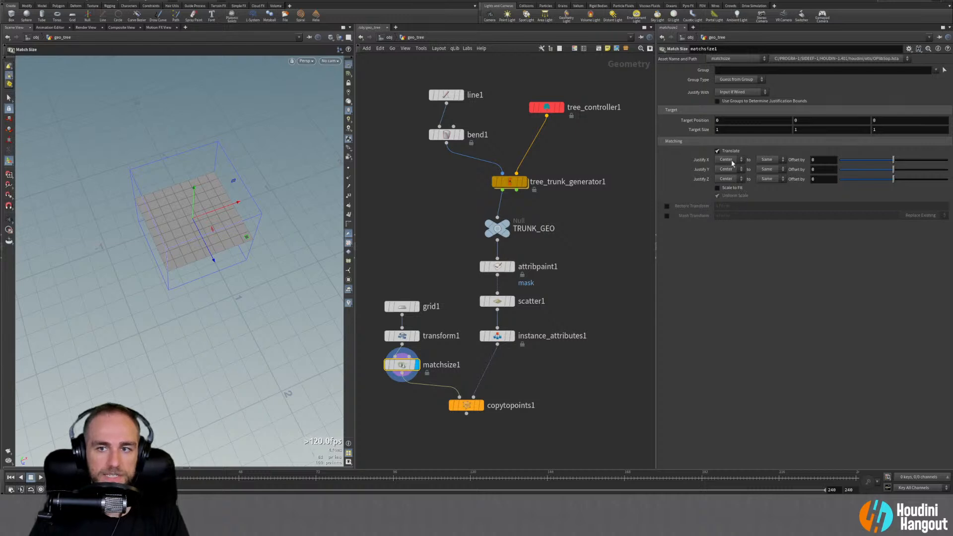
pyautogui.keyDown('alt'); pyautogui.moveTo(233, 222); pyautogui.dragTo(147, 253); pyautogui.keyUp('alt')
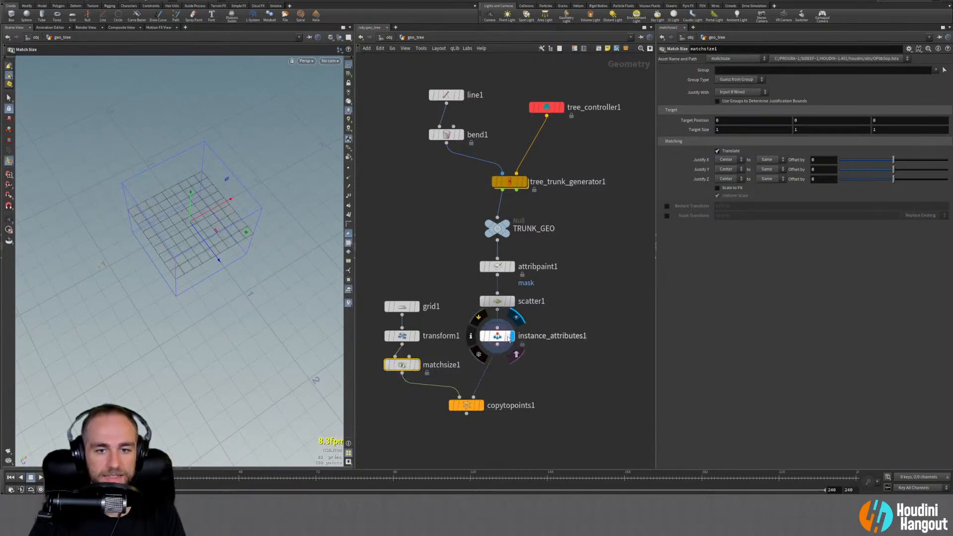
# Display instance_attributes1, reset its Guide Scale to the default, and adjust it to about 0.393
pyautogui.click(512, 336)
pyautogui.keyDown('alt'); pyautogui.moveTo(252, 173); pyautogui.dragTo(298, 119); pyautogui.keyUp('alt')
pyautogui.keyDown('alt'); pyautogui.moveTo(298, 119); pyautogui.dragTo(244, 245, button='middle'); pyautogui.keyUp('alt')
pyautogui.click(739, 70)
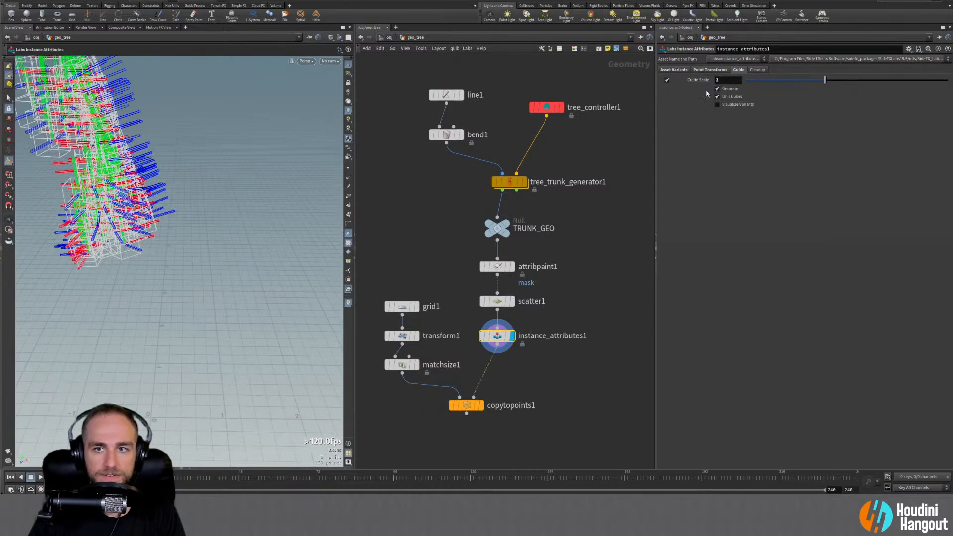
pyautogui.keyDown('shift'); pyautogui.click(700, 82); pyautogui.keyUp('shift')
pyautogui.click(920, 2)
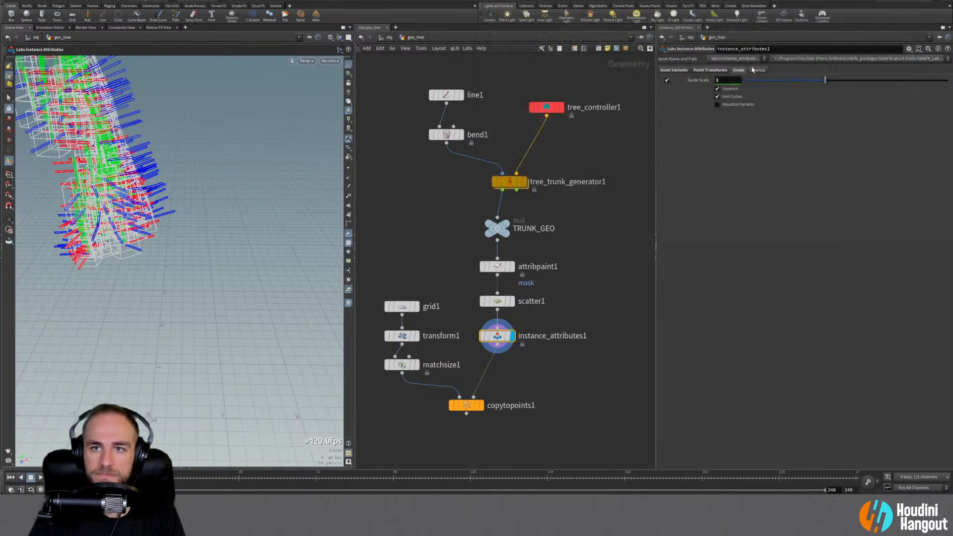
pyautogui.keyDown('ctrl'); pyautogui.middleClick(697, 85); pyautogui.keyUp('ctrl')
pyautogui.keyDown('alt'); pyautogui.moveTo(224, 143); pyautogui.dragTo(111, 148); pyautogui.keyUp('alt')
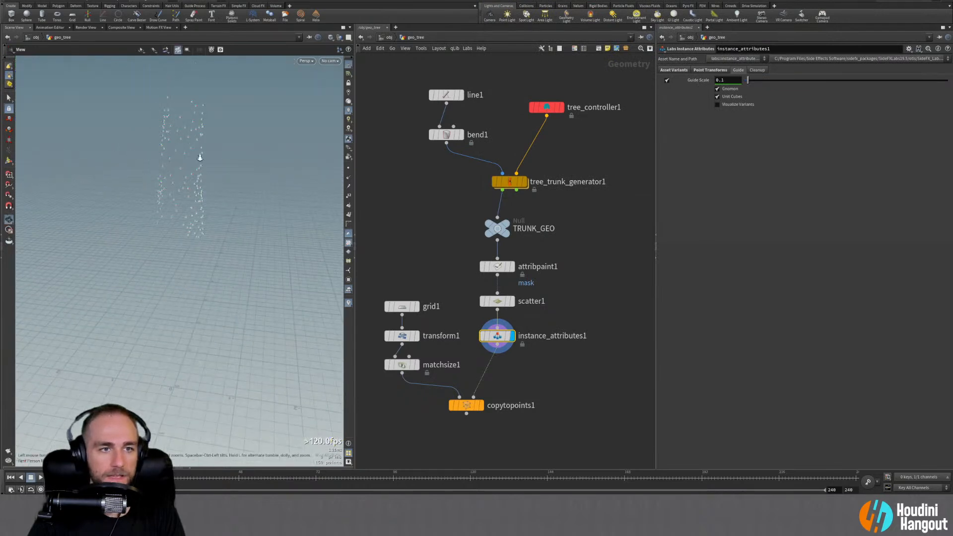
pyautogui.press('Return')
pyautogui.moveTo(747, 81); pyautogui.dragTo(759, 83)
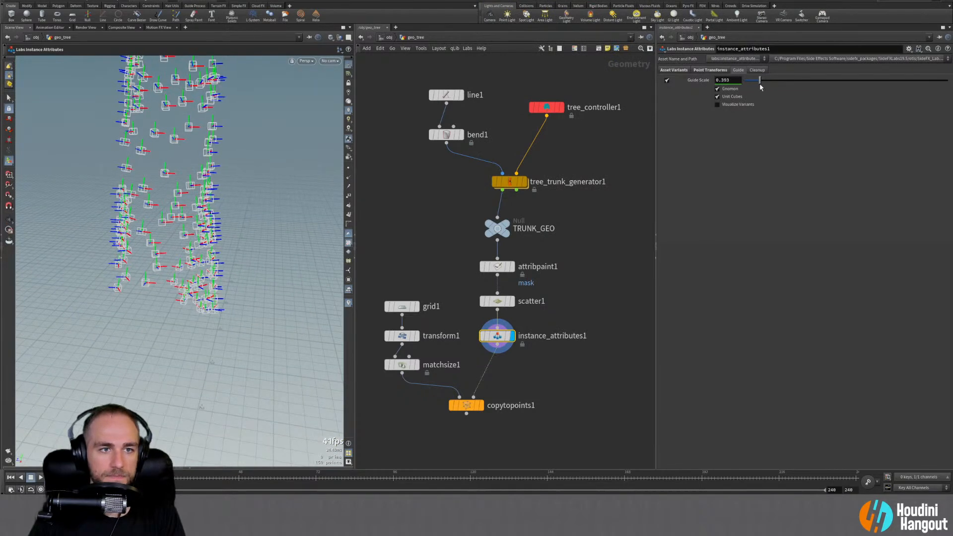
pyautogui.keyDown('alt'); pyautogui.moveTo(187, 122); pyautogui.dragTo(209, 182, button='middle'); pyautogui.keyUp('alt')
pyautogui.keyDown('alt'); pyautogui.moveTo(209, 182); pyautogui.dragTo(186, 175); pyautogui.keyUp('alt')
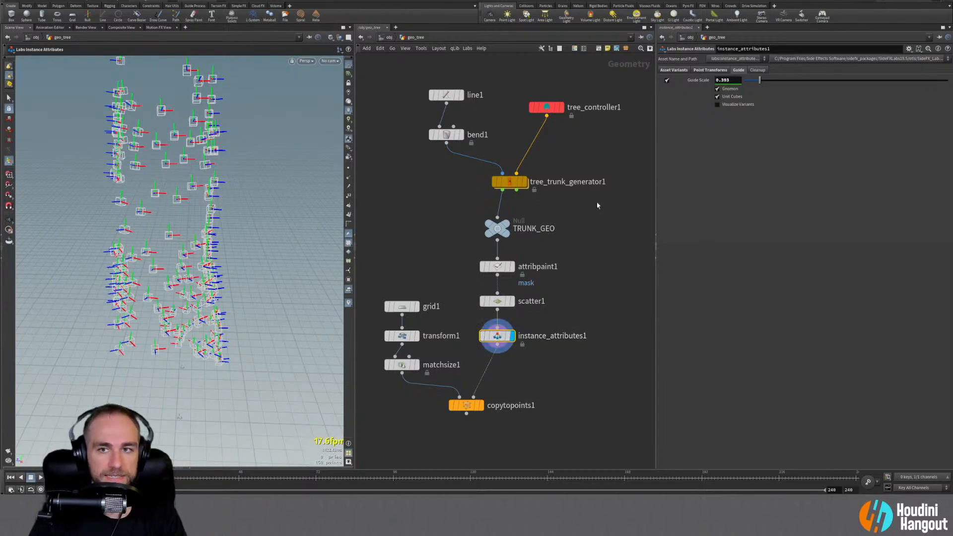
# Compare the copied grids of copytopoints1 with the axis guides of instance_attributes1 to check how the copies are oriented
pyautogui.click(480, 405)
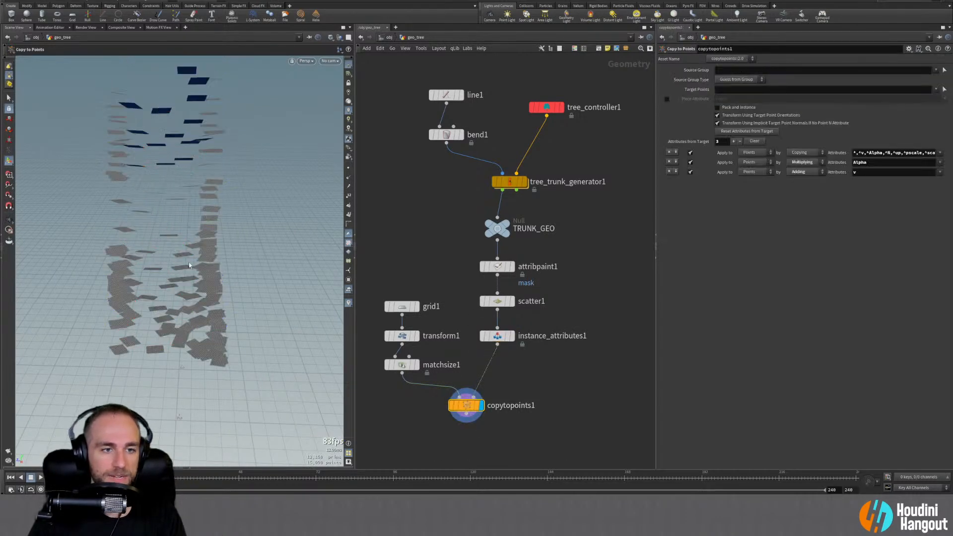
pyautogui.scroll(5, 188, 267)
pyautogui.keyDown('alt'); pyautogui.moveTo(182, 270); pyautogui.dragTo(226, 225); pyautogui.keyUp('alt')
pyautogui.scroll(2, 226, 224)
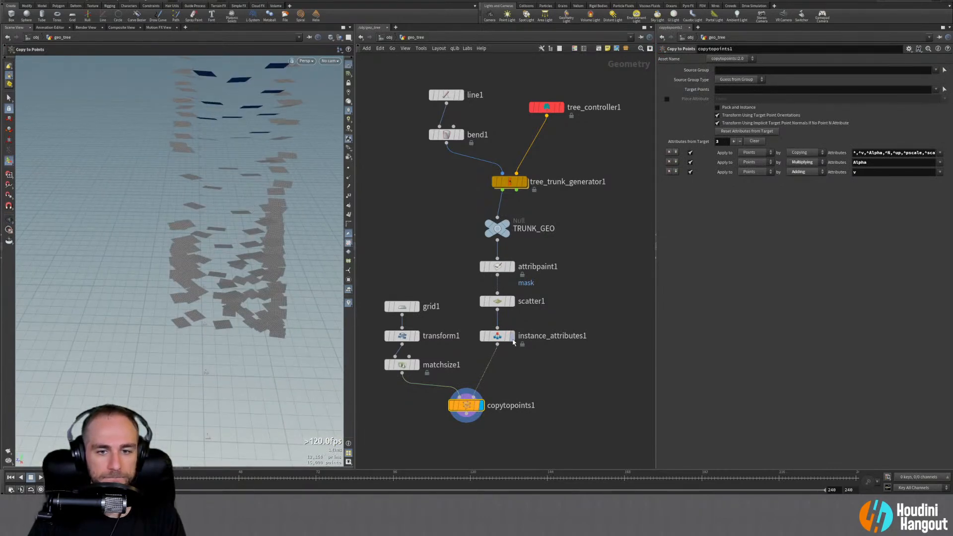
pyautogui.click(512, 338)
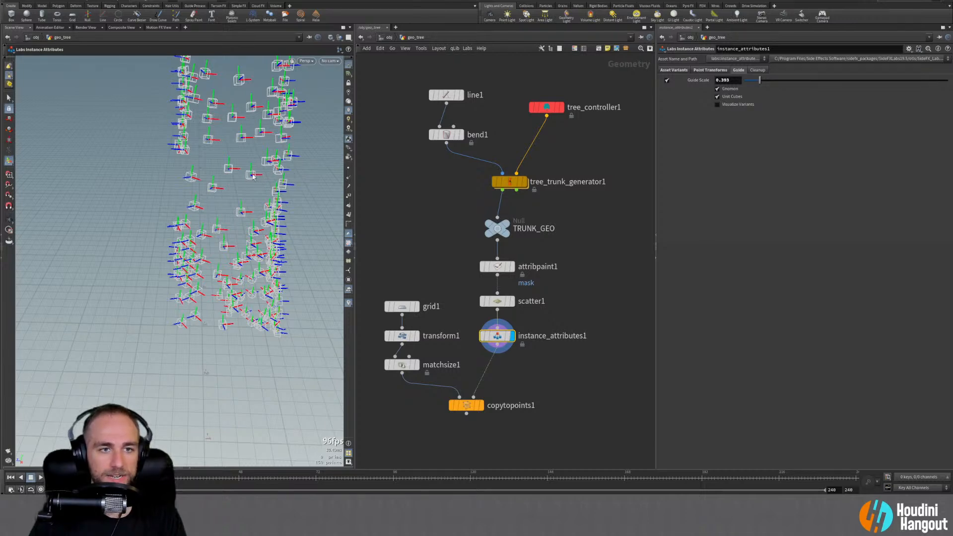
pyautogui.keyDown('alt'); pyautogui.moveTo(253, 176); pyautogui.dragTo(326, 183); pyautogui.keyUp('alt')
pyautogui.keyDown('alt'); pyautogui.moveTo(326, 182); pyautogui.dragTo(288, 151, button='right'); pyautogui.keyUp('alt')
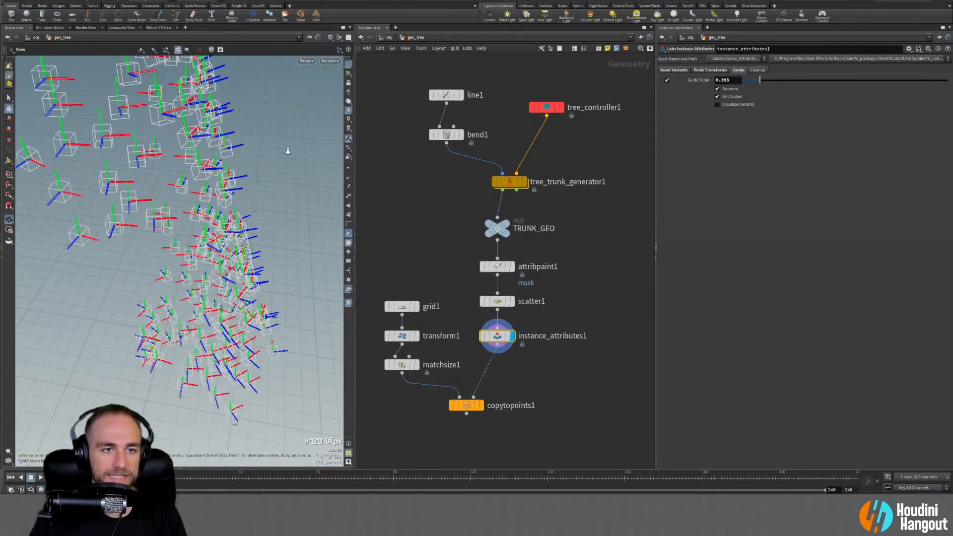
pyautogui.keyDown('alt'); pyautogui.moveTo(288, 151); pyautogui.dragTo(224, 179); pyautogui.keyUp('alt')
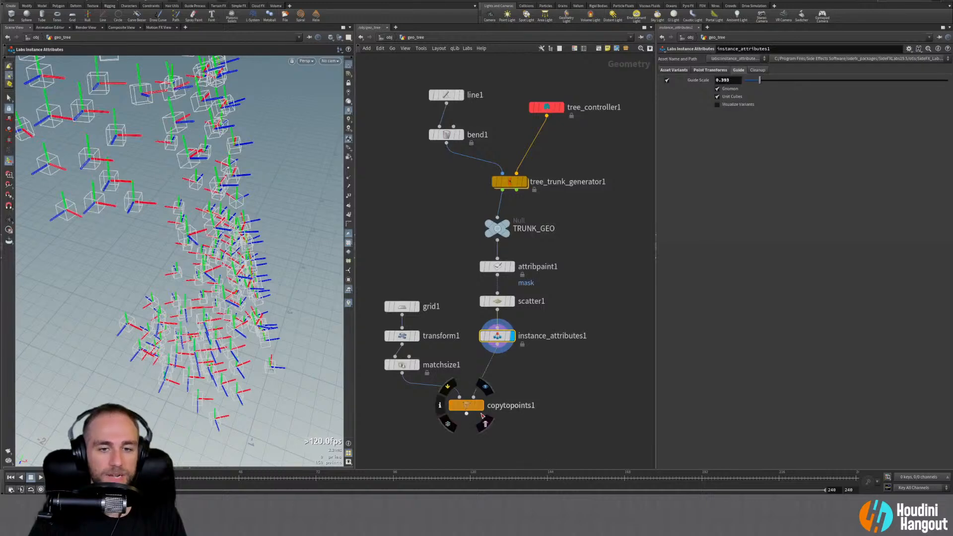
pyautogui.click(481, 405)
pyautogui.click(467, 405)
pyautogui.moveTo(221, 240)
pyautogui.keyDown('alt'); pyautogui.mouseDown()
pyautogui.moveTo(245, 232)
pyautogui.moveTo(221, 240)
pyautogui.mouseUp(); pyautogui.keyUp('alt')
# Display matchsize1 and set its Justify Z to Min so the grid is aligned by its edge
pyautogui.click(416, 366)
pyautogui.click(407, 368)
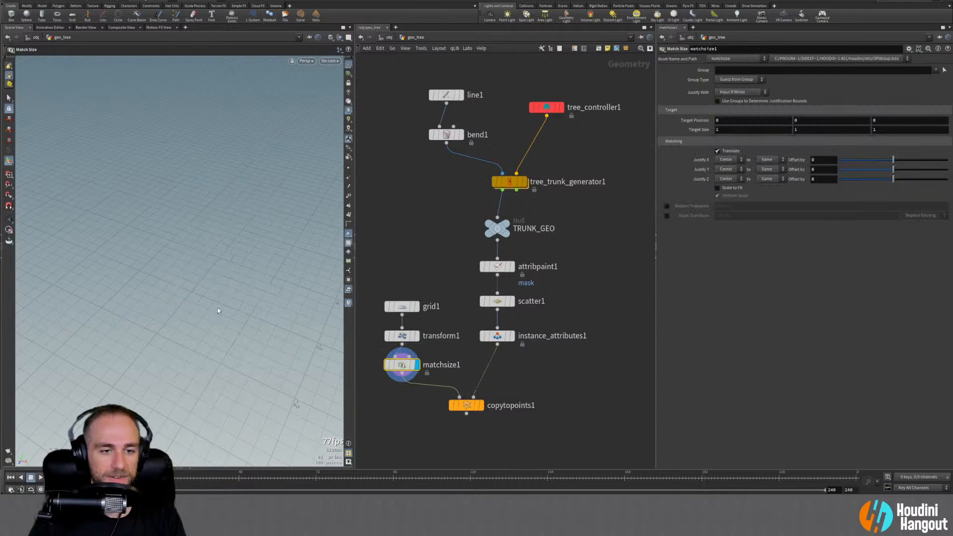
pyautogui.keyDown('alt'); pyautogui.moveTo(246, 350); pyautogui.dragTo(211, 309, button='right'); pyautogui.keyUp('alt')
pyautogui.keyDown('alt'); pyautogui.moveTo(210, 309); pyautogui.dragTo(272, 334); pyautogui.keyUp('alt')
pyautogui.press('Return')
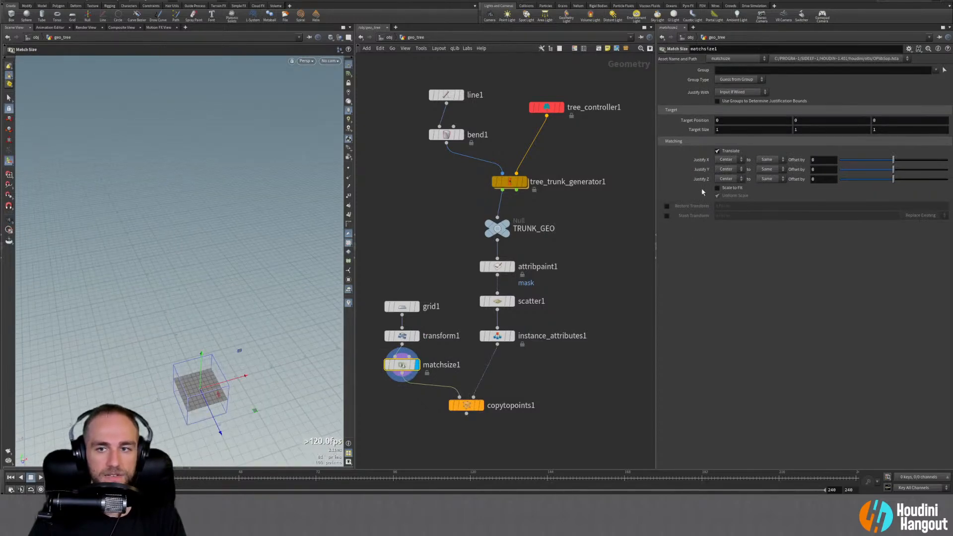
pyautogui.click(722, 195)
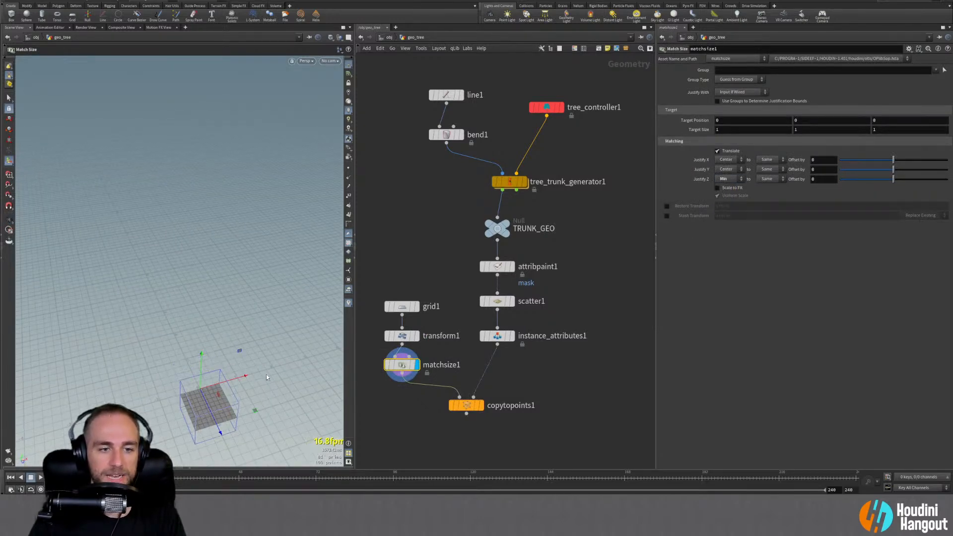
# Inspect the grid of matchsize1 around the origin to check which edge it is aligned to
pyautogui.keyDown('alt'); pyautogui.moveTo(264, 375); pyautogui.dragTo(233, 345); pyautogui.keyUp('alt')
pyautogui.keyDown('alt'); pyautogui.moveTo(233, 345); pyautogui.dragTo(235, 254, button='middle'); pyautogui.keyUp('alt')
pyautogui.keyDown('alt'); pyautogui.moveTo(236, 255); pyautogui.dragTo(224, 291, button='right'); pyautogui.keyUp('alt')
pyautogui.keyDown('alt'); pyautogui.moveTo(224, 290); pyautogui.dragTo(243, 284); pyautogui.keyUp('alt')
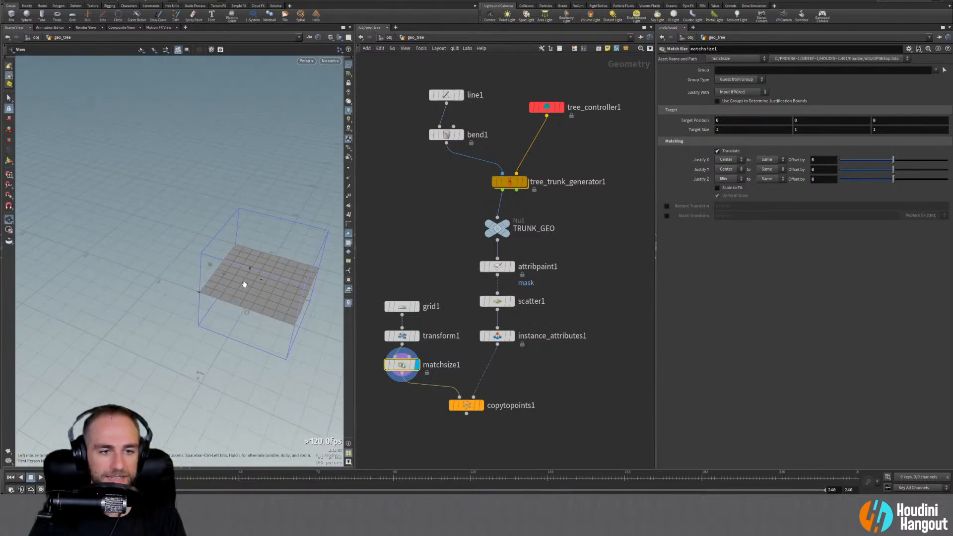
pyautogui.keyDown('alt'); pyautogui.moveTo(243, 284); pyautogui.dragTo(259, 295, button='right'); pyautogui.keyUp('alt')
pyautogui.keyDown('alt'); pyautogui.moveTo(260, 294); pyautogui.dragTo(234, 304); pyautogui.keyUp('alt')
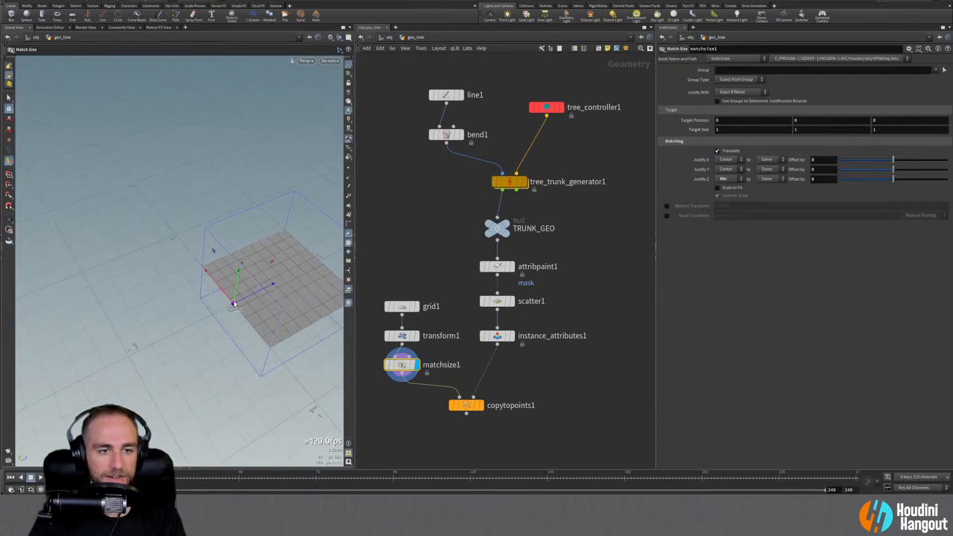
# Display copytopoints1 and compare its grid copies with the axis guides of instance_attributes1
pyautogui.click(479, 406)
pyautogui.click(472, 410)
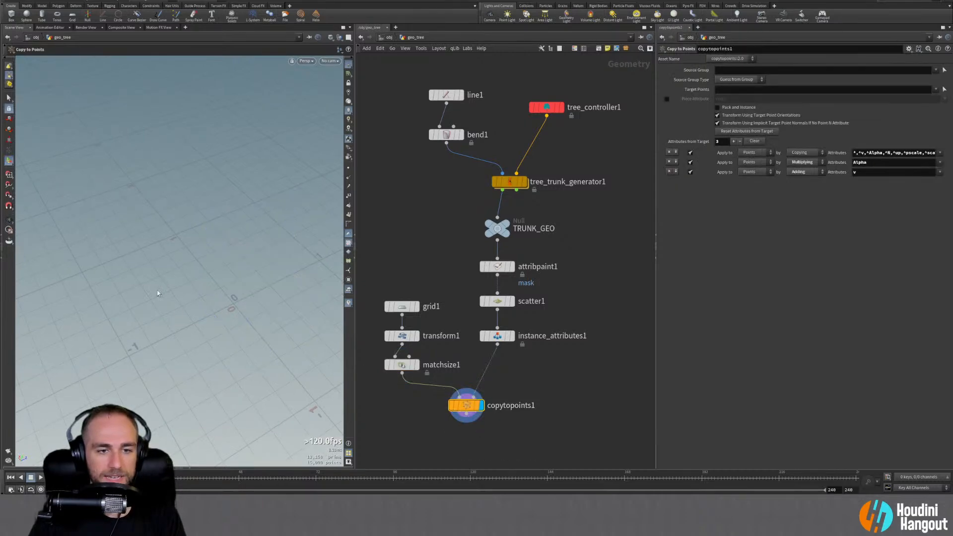
pyautogui.moveTo(228, 132); pyautogui.dragTo(213, 210)
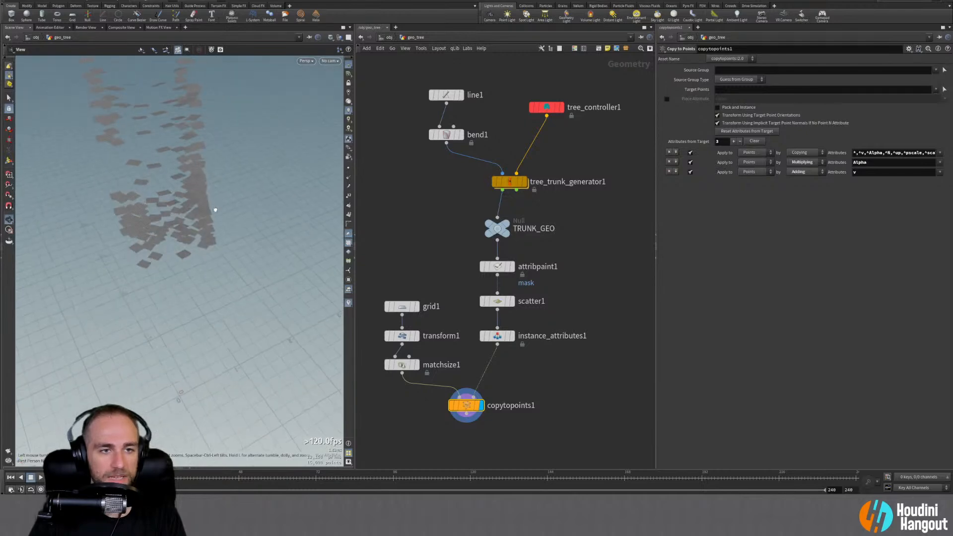
pyautogui.moveTo(213, 210); pyautogui.dragTo(263, 136, button='right')
pyautogui.click(497, 337)
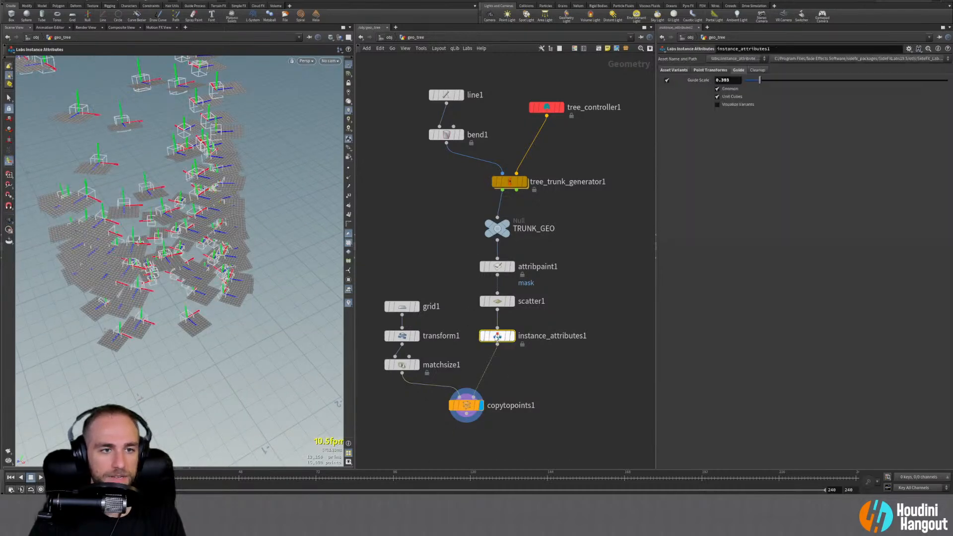
pyautogui.moveTo(177, 230); pyautogui.dragTo(175, 253)
# Template tree_trunk_generator1 so the trunk shows as a wireframe around the copied grids of copytopoints1
pyautogui.press('Return')
pyautogui.click(520, 181)
pyautogui.press('Escape')
pyautogui.click(455, 414)
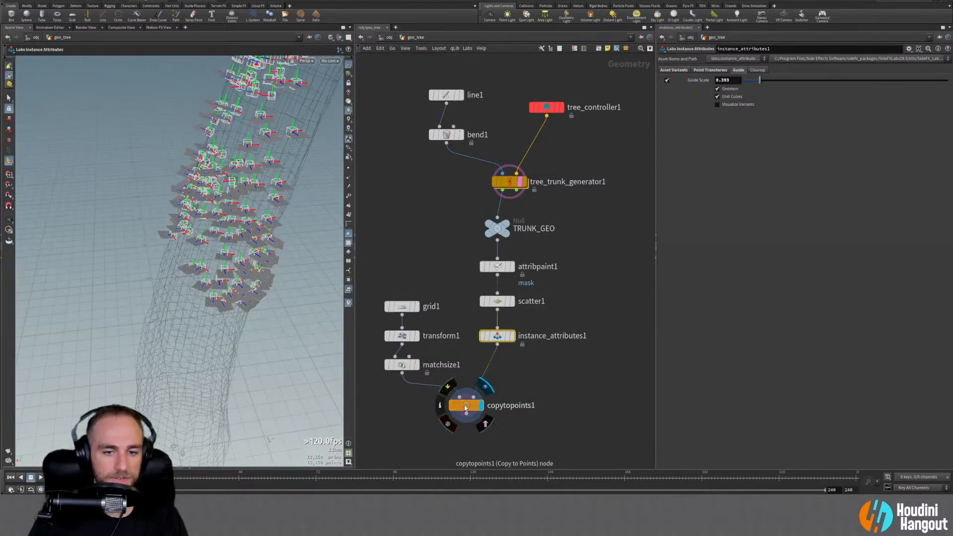
# Align grid1, transform1 and matchsize1 in a column beside the scatter branch and reposition copytopoints1 beneath the two branches
pyautogui.moveTo(384, 305); pyautogui.dragTo(433, 402)
pyautogui.press('a')
pyautogui.moveTo(407, 366); pyautogui.dragTo(409, 414)
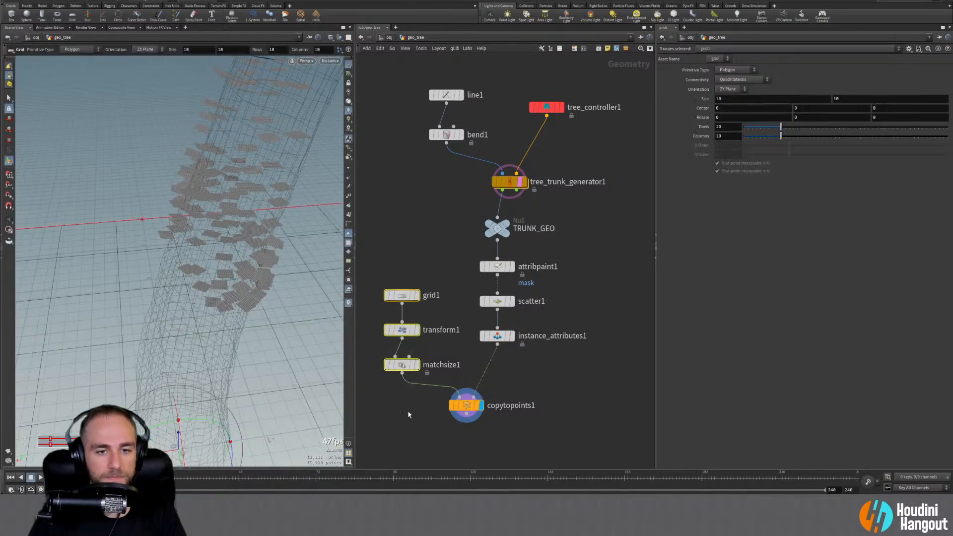
pyautogui.moveTo(408, 367); pyautogui.dragTo(396, 338)
pyautogui.moveTo(465, 407); pyautogui.dragTo(450, 391)
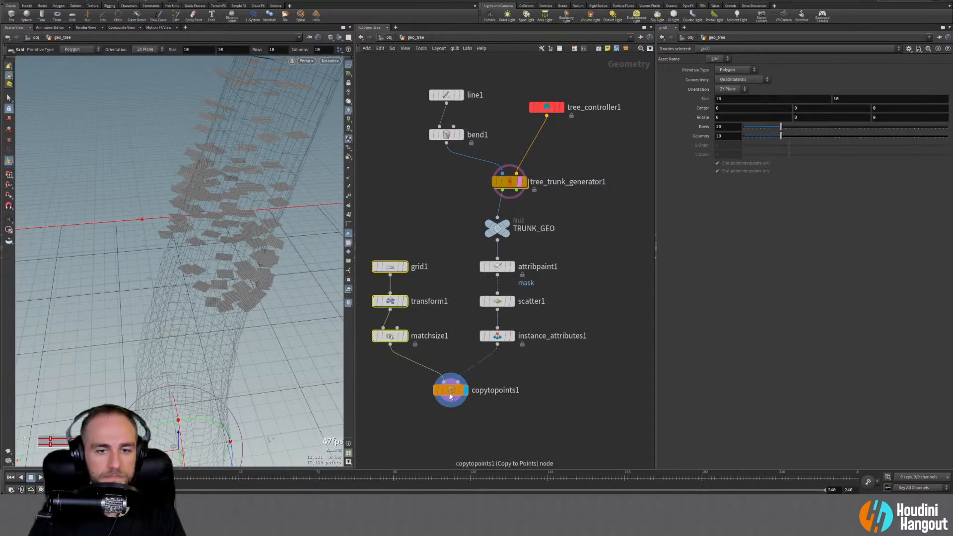
# Set the Guide Scale of instance_attributes1 to 0.25 and check the copied grids around the trunk
pyautogui.keyDown('alt'); pyautogui.moveTo(190, 228); pyautogui.dragTo(137, 162); pyautogui.keyUp('alt')
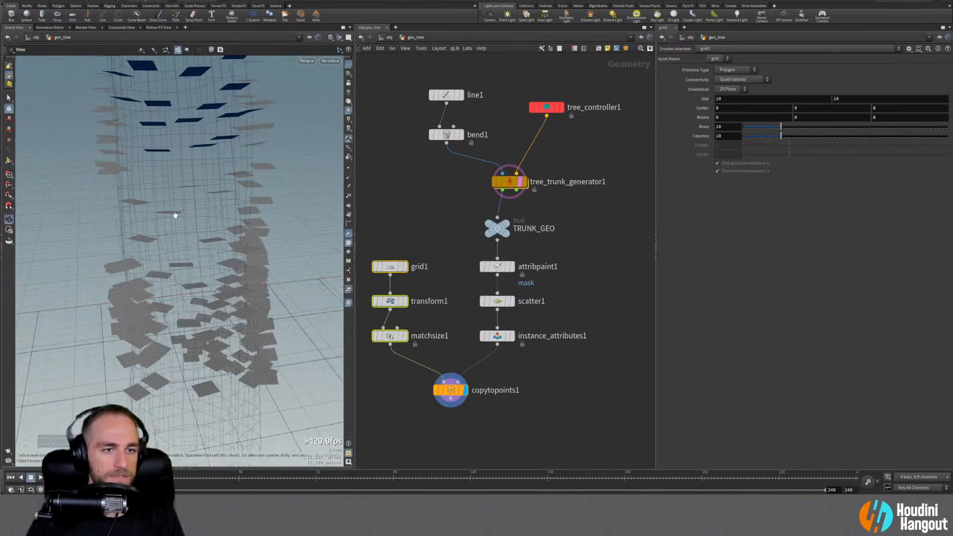
pyautogui.moveTo(175, 215); pyautogui.dragTo(227, 219)
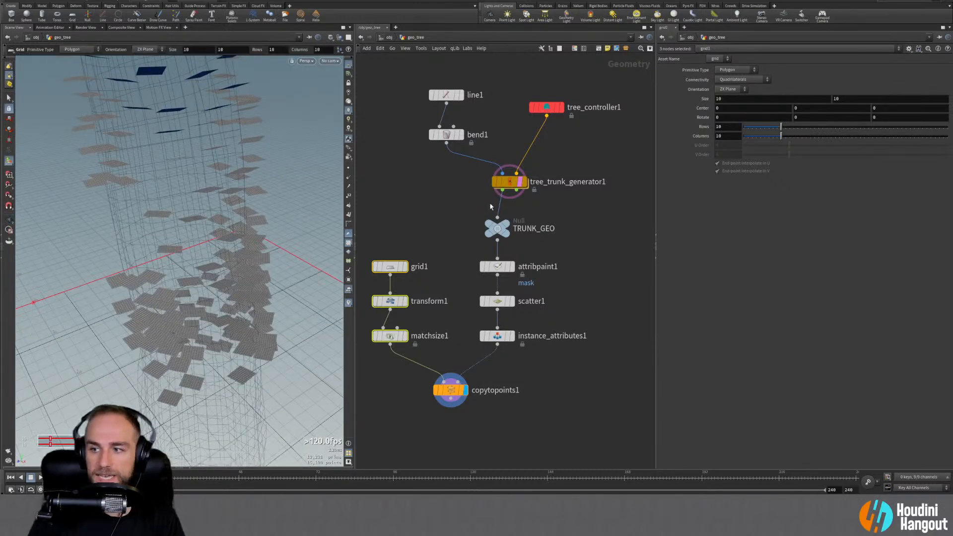
pyautogui.click(497, 336)
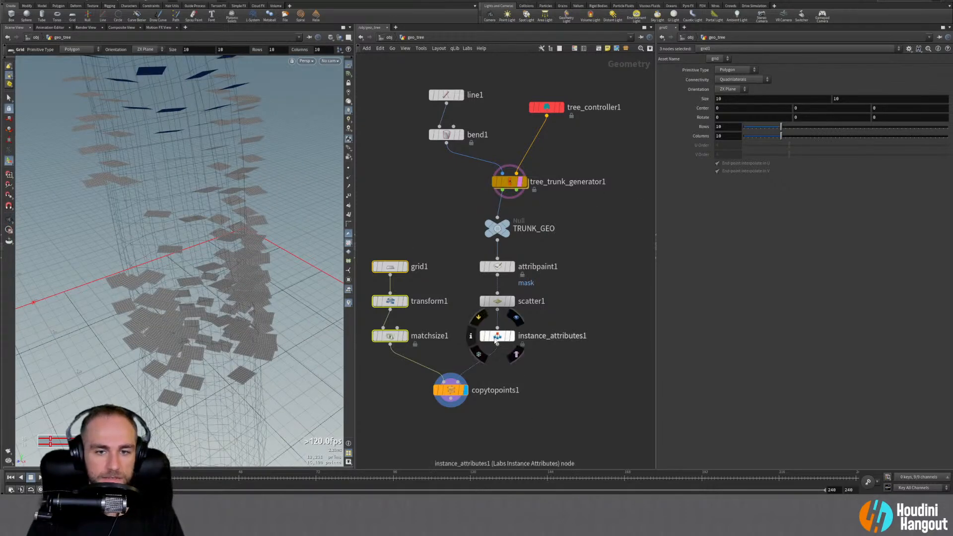
pyautogui.click(733, 79)
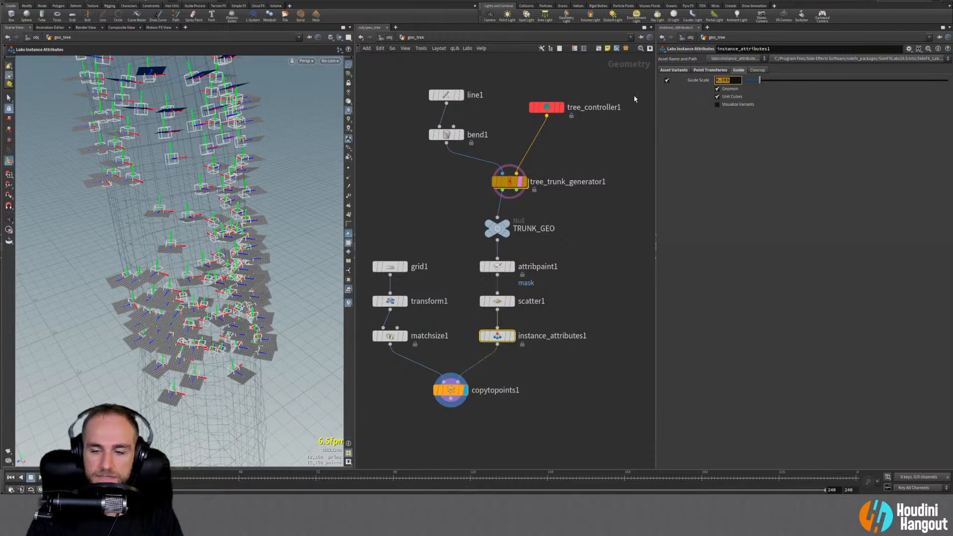
pyautogui.write('0.25')
pyautogui.press('Return')
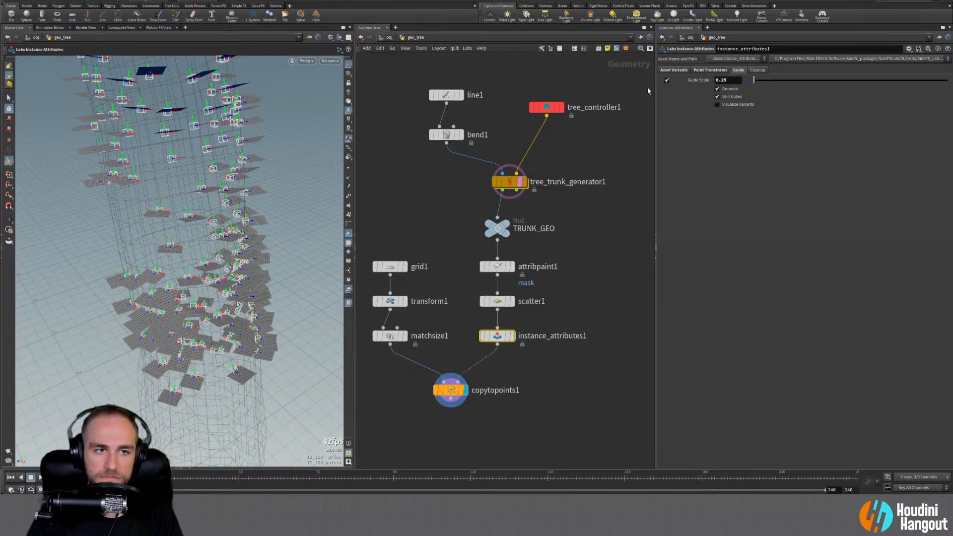
pyautogui.click(450, 390)
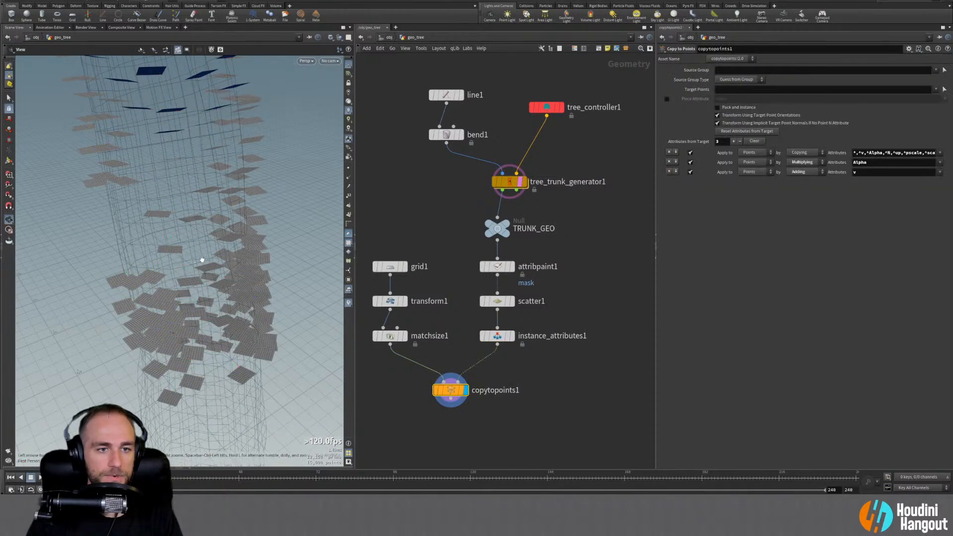
pyautogui.moveTo(202, 260); pyautogui.dragTo(237, 278)
# In the point transforms of instance_attributes1, set the randomized pscale Min to 0.75 and Max to 2
pyautogui.click(499, 335)
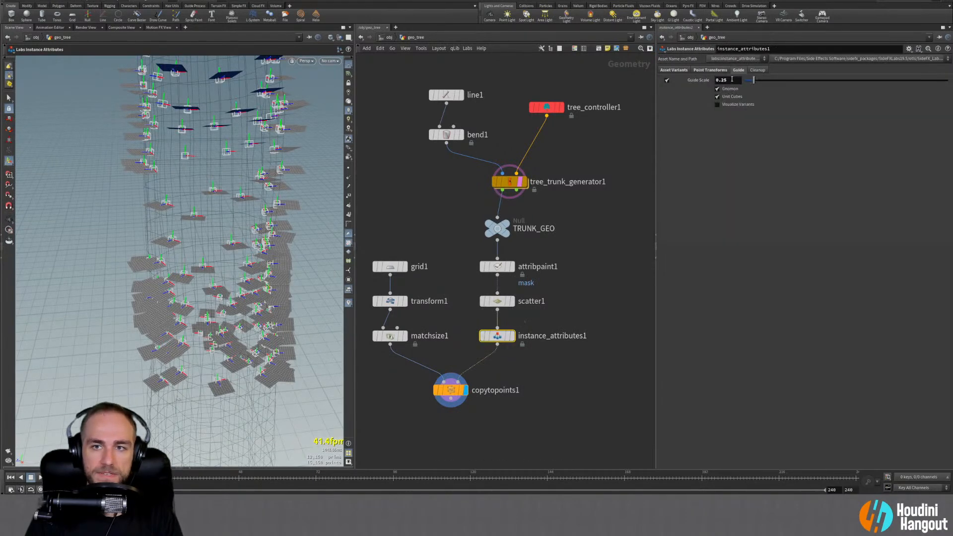
pyautogui.click(711, 70)
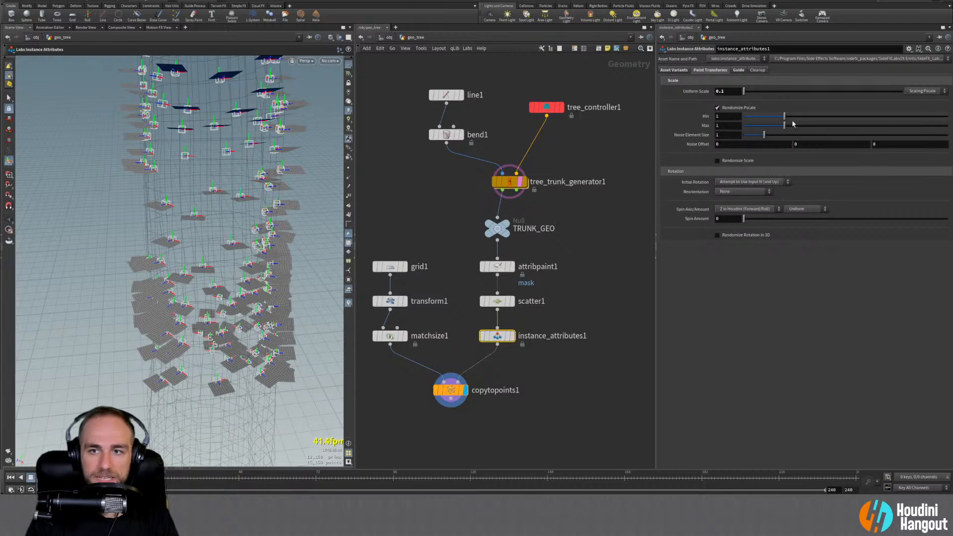
pyautogui.moveTo(784, 126)
pyautogui.mouseDown()
pyautogui.moveTo(819, 125)
pyautogui.moveTo(774, 120)
pyautogui.mouseUp()
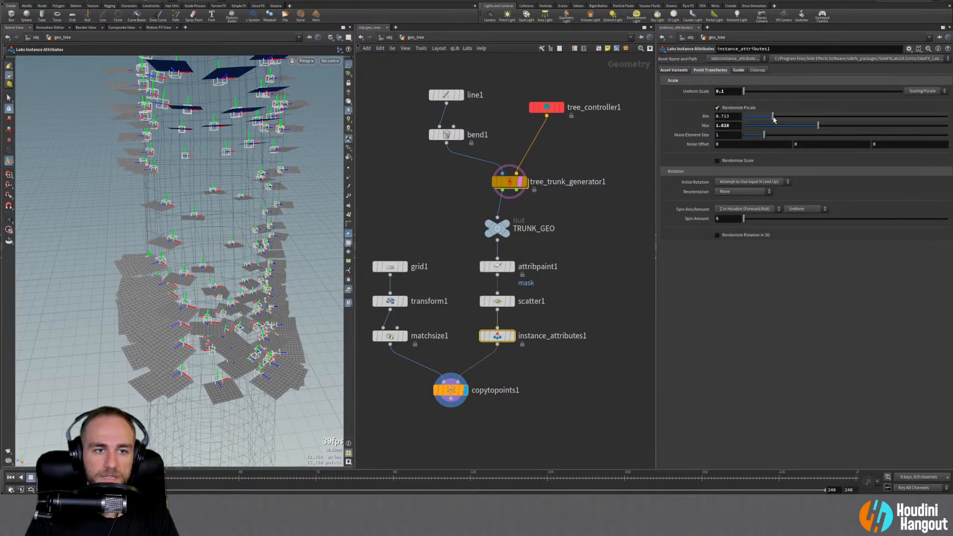
pyautogui.click(732, 116)
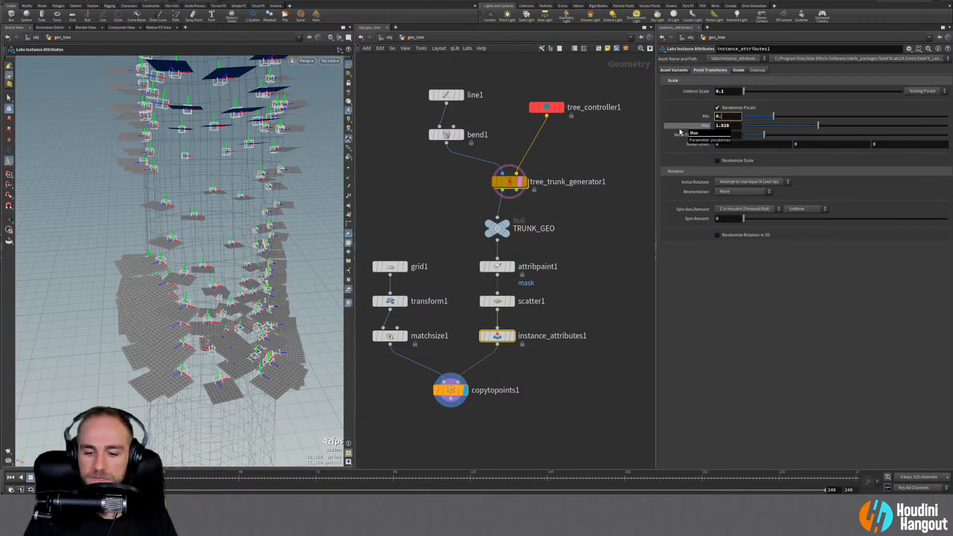
pyautogui.write('0.75')
pyautogui.press('Tab')
pyautogui.write('2')
pyautogui.press('Return')
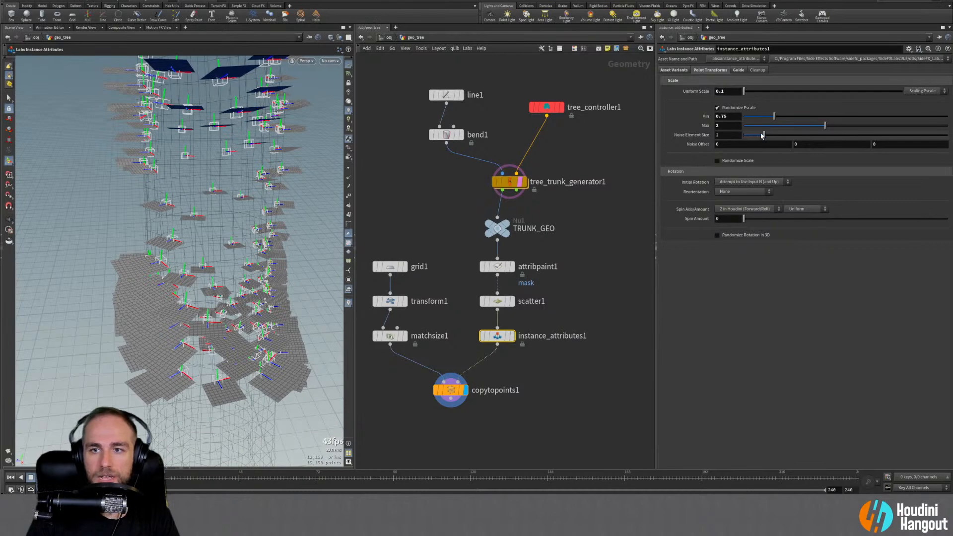
# Try small and large Noise Element Size values for the randomized pscale, and set it to 0.5
pyautogui.moveTo(763, 135); pyautogui.dragTo(745, 136)
pyautogui.keyDown('alt'); pyautogui.moveTo(198, 233); pyautogui.dragTo(227, 218); pyautogui.keyUp('alt')
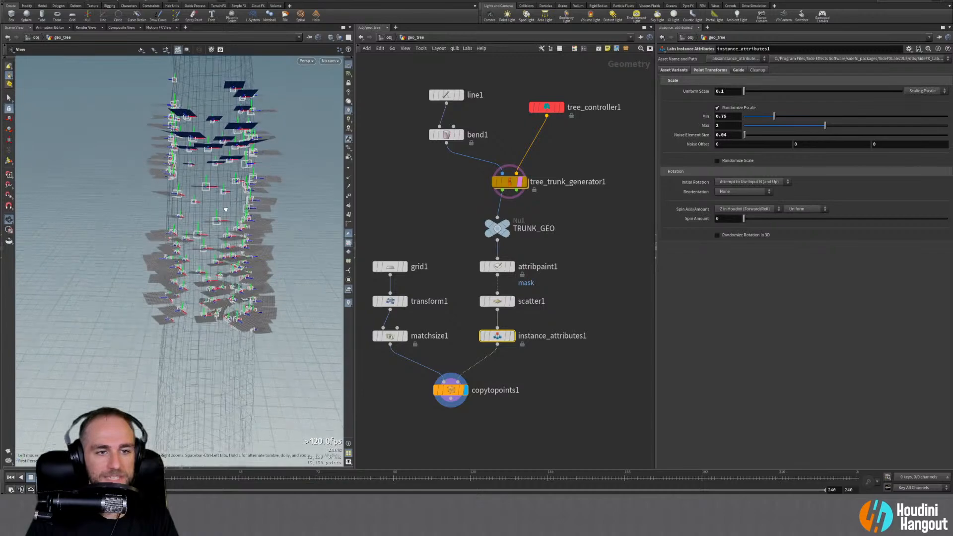
pyautogui.moveTo(747, 136); pyautogui.dragTo(818, 134)
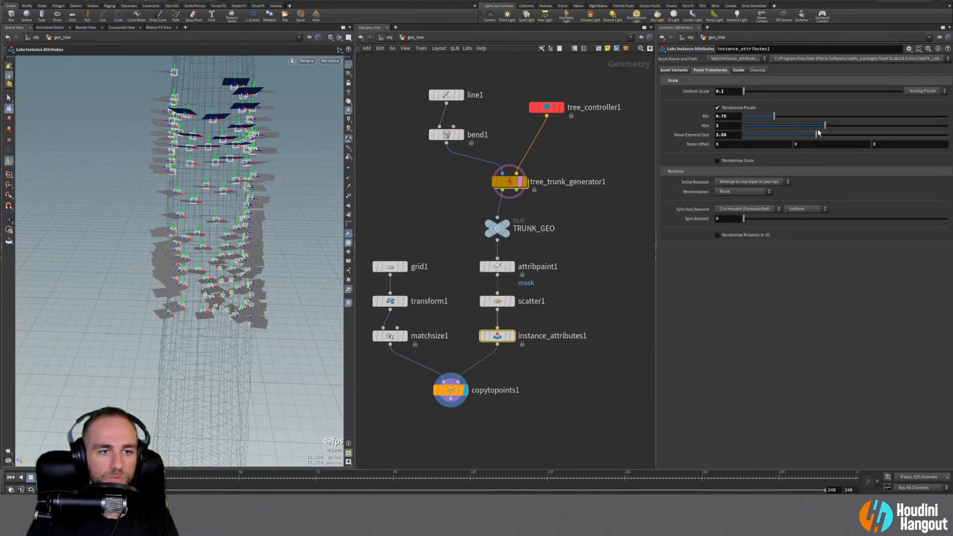
pyautogui.moveTo(268, 239)
pyautogui.keyDown('alt'); pyautogui.mouseDown()
pyautogui.moveTo(327, 210)
pyautogui.moveTo(242, 257)
pyautogui.moveTo(270, 192)
pyautogui.moveTo(235, 225)
pyautogui.moveTo(255, 243)
pyautogui.mouseUp(); pyautogui.keyUp('alt')
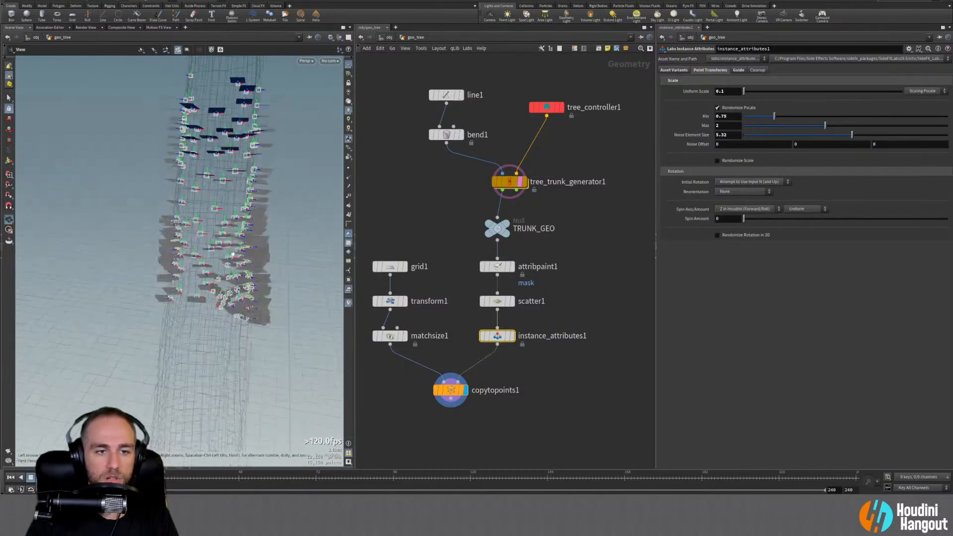
pyautogui.scroll(4, 278, 207)
pyautogui.moveTo(829, 137); pyautogui.dragTo(754, 137)
pyautogui.click(737, 133)
pyautogui.write('0.5')
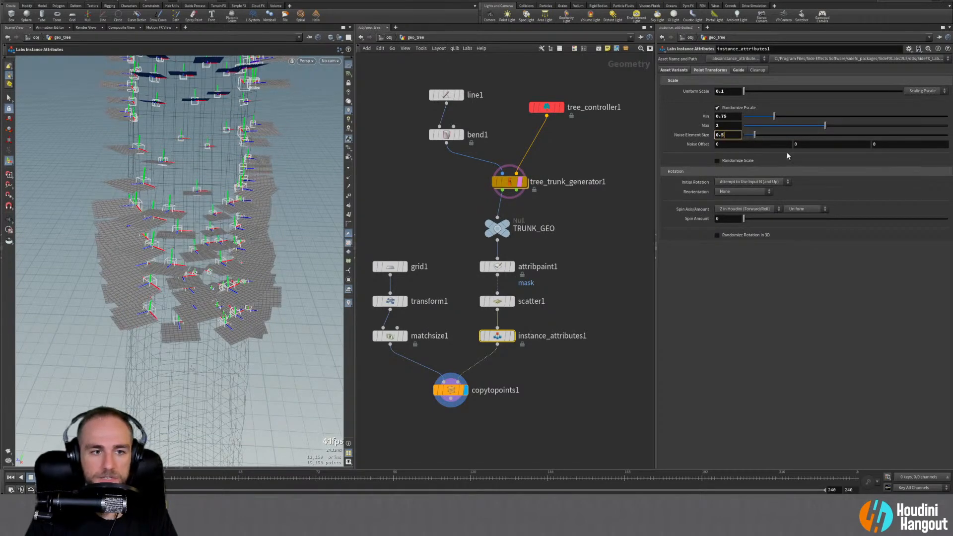
pyautogui.press('Return')
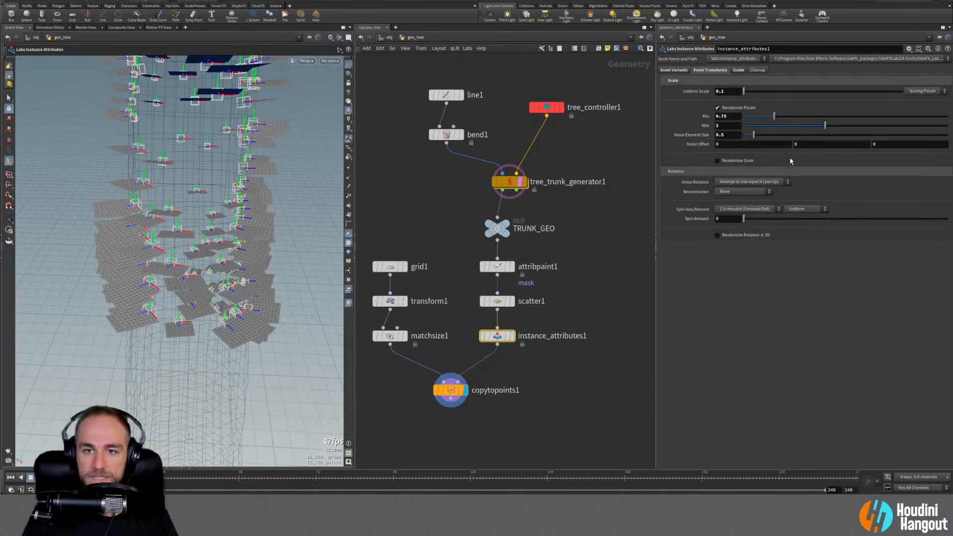
# Change the Spin Amount mode of instance_attributes1 from Uniform to Random and inspect the rotated grids around the trunk
pyautogui.click(730, 193)
pyautogui.click(730, 193)
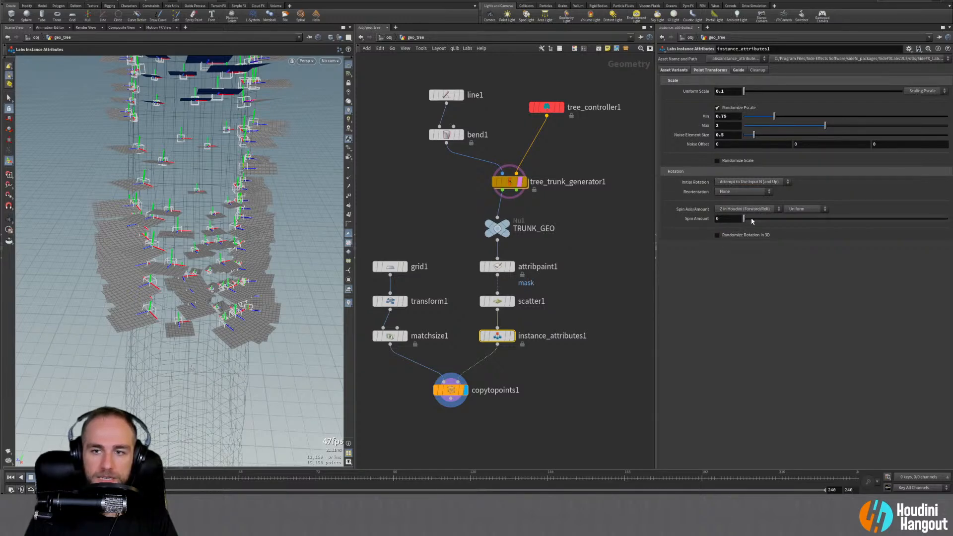
pyautogui.click(803, 210)
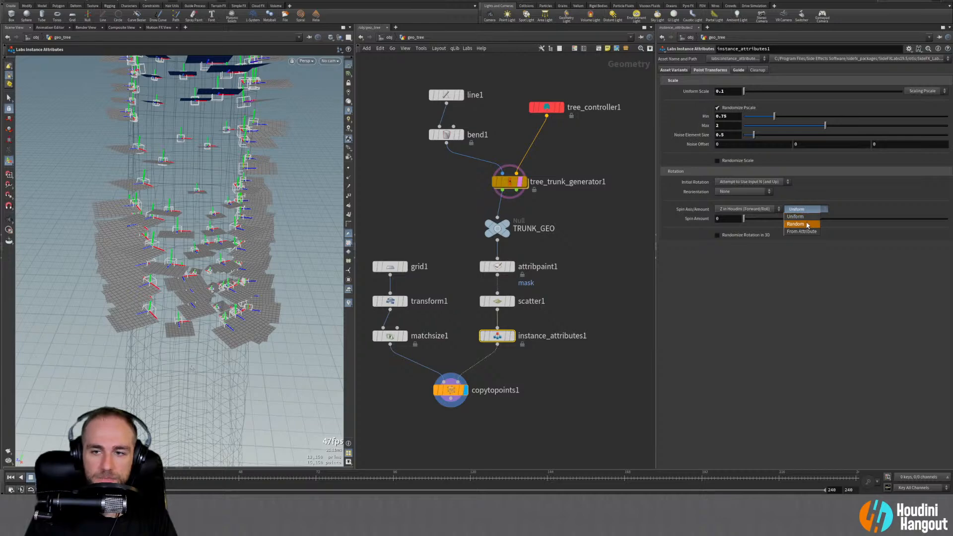
pyautogui.click(808, 225)
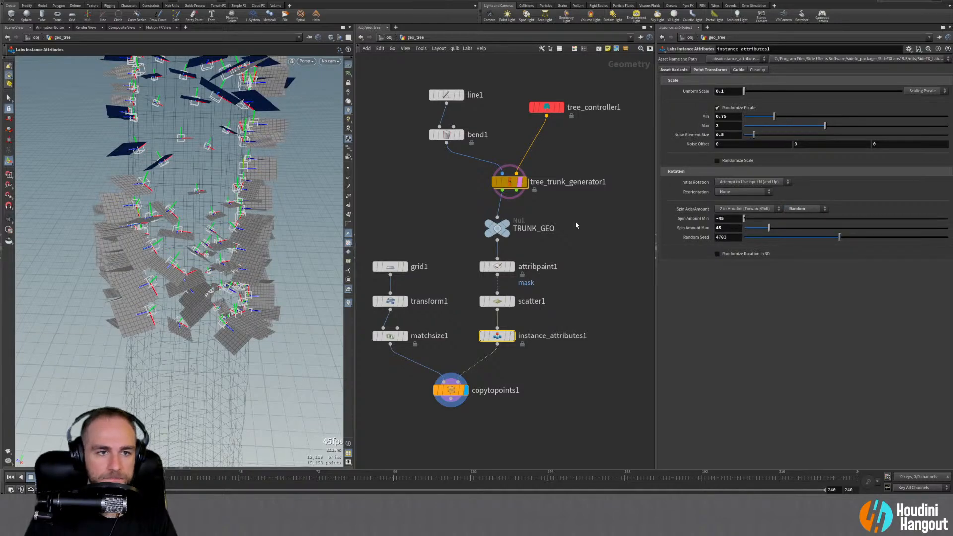
pyautogui.keyDown('alt'); pyautogui.moveTo(163, 208); pyautogui.dragTo(278, 188); pyautogui.keyUp('alt')
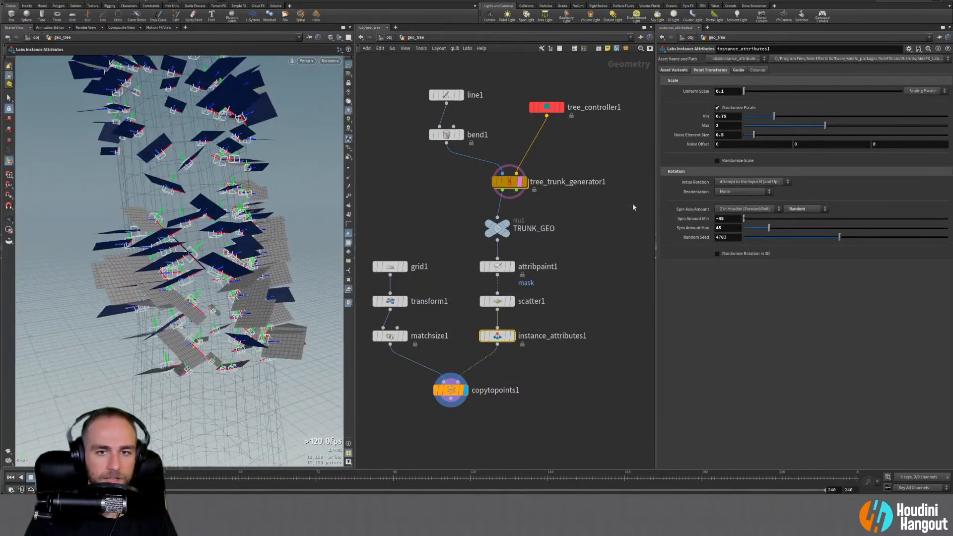
# Display scatter1 and enable its Output Radius Attribute so the points carry pscale
pyautogui.click(512, 301)
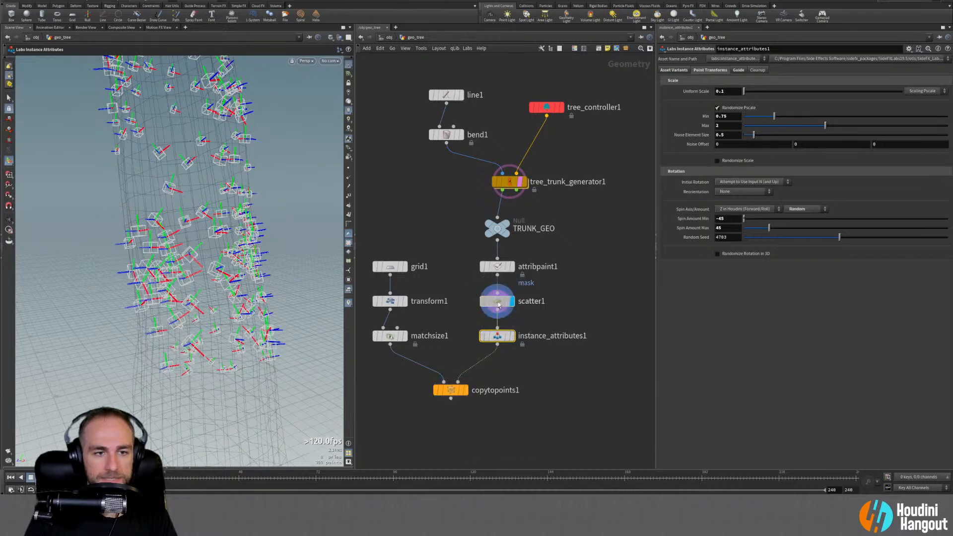
pyautogui.click(497, 302)
pyautogui.middleClick(498, 301)
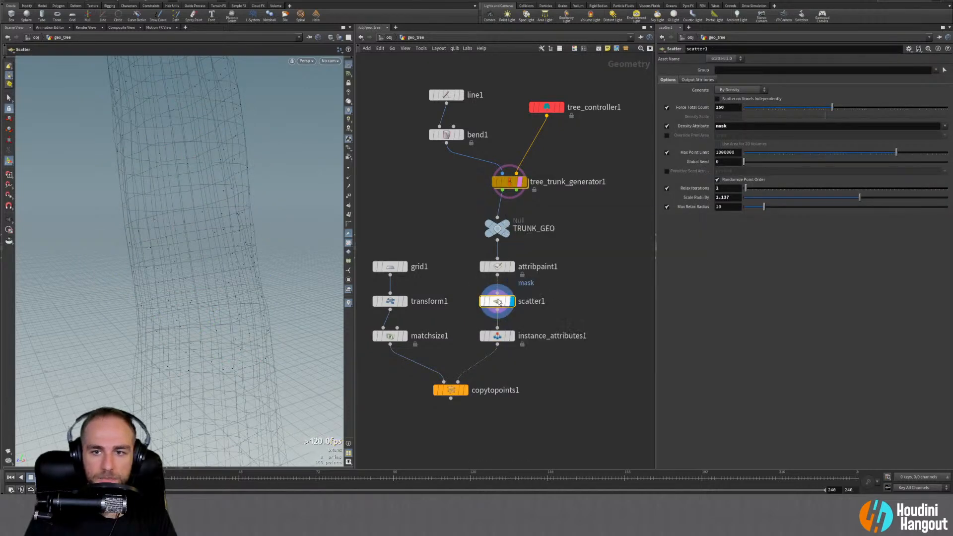
pyautogui.click(698, 79)
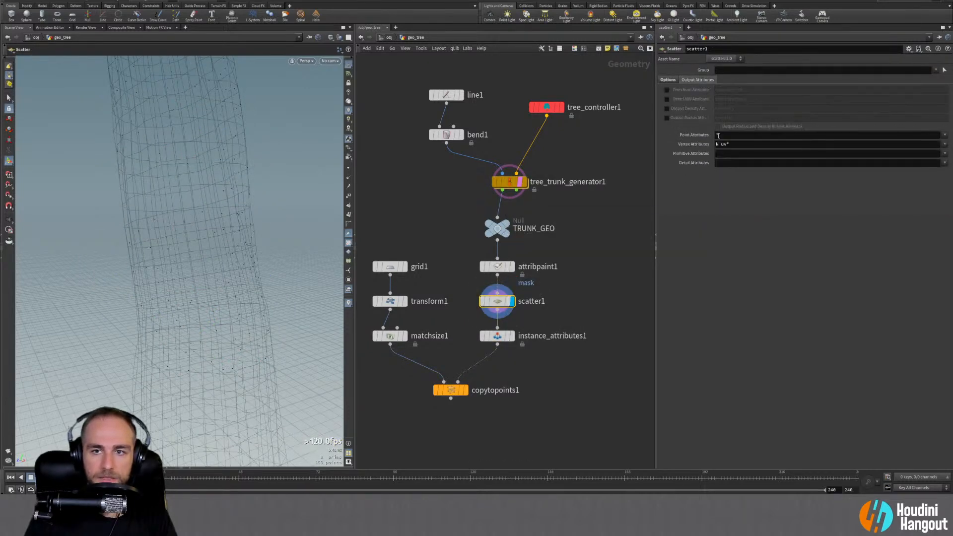
pyautogui.click(668, 118)
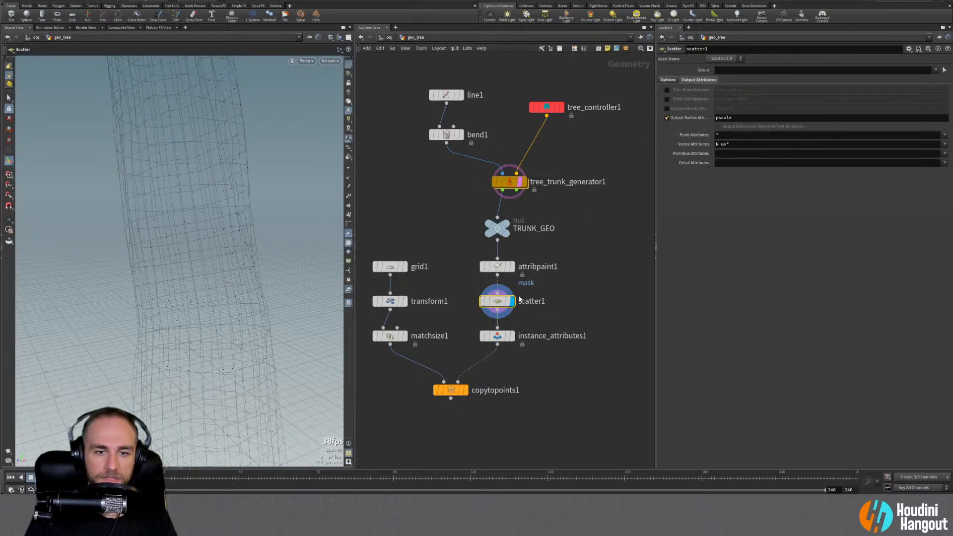
# Reset the Uniform Scale, pscale Min, pscale Max and Noise Element Size of instance_attributes1 to their defaults
pyautogui.click(498, 335)
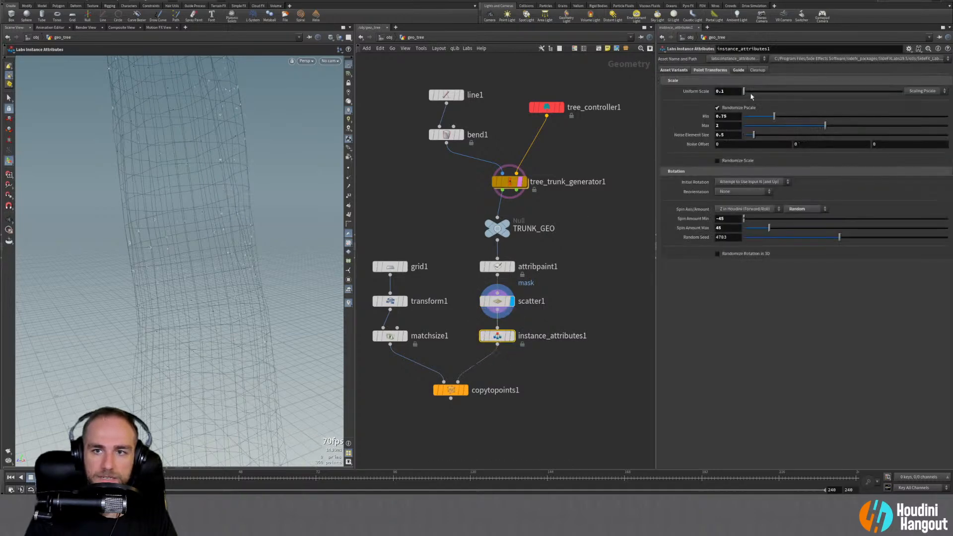
pyautogui.keyDown('ctrl'); pyautogui.middleClick(703, 93); pyautogui.keyUp('ctrl')
pyautogui.keyDown('ctrl'); pyautogui.middleClick(708, 118); pyautogui.keyUp('ctrl')
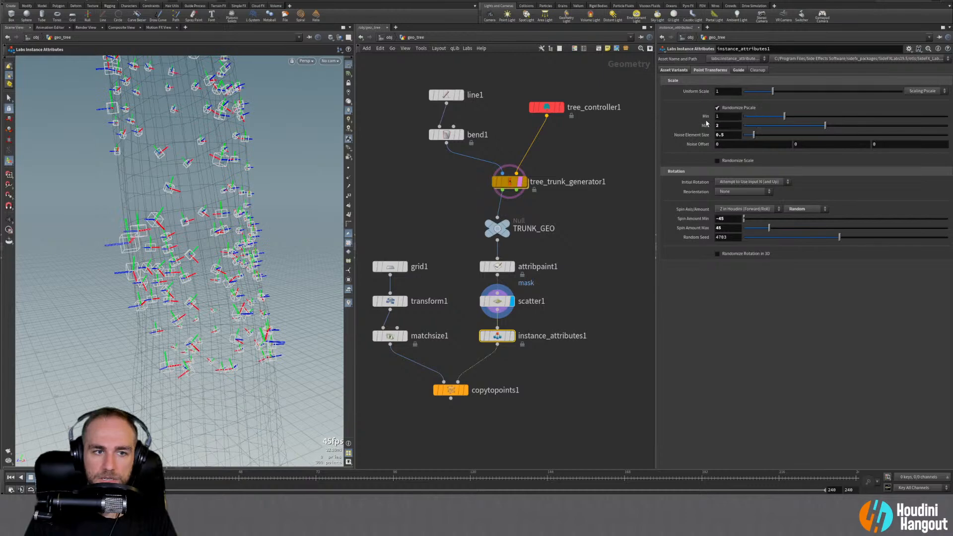
pyautogui.keyDown('ctrl'); pyautogui.middleClick(706, 125); pyautogui.keyUp('ctrl')
pyautogui.keyDown('ctrl'); pyautogui.middleClick(703, 135); pyautogui.keyUp('ctrl')
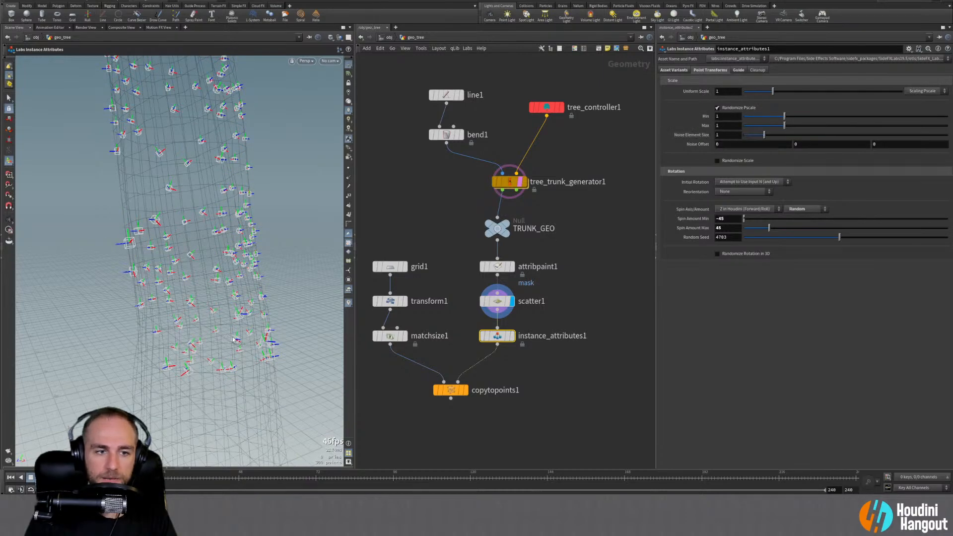
# Display copytopoints1 and inspect how the copied grids are oriented around the trunk
pyautogui.moveTo(233, 340); pyautogui.dragTo(249, 287)
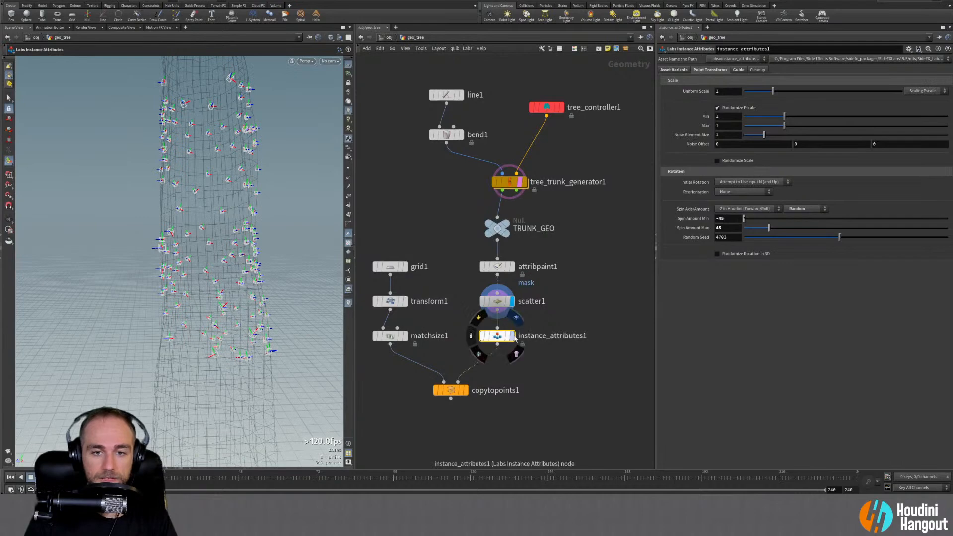
pyautogui.click(466, 391)
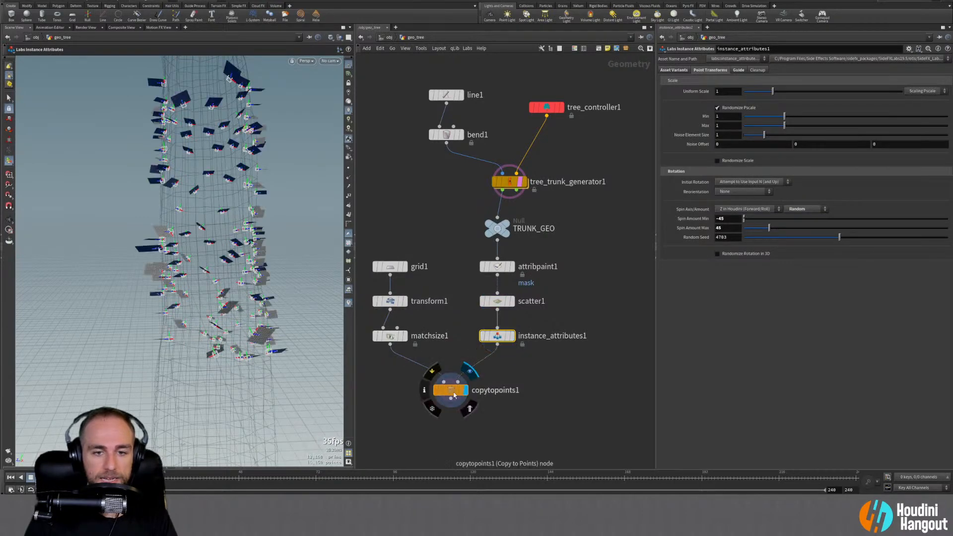
pyautogui.click(454, 394)
pyautogui.moveTo(238, 251); pyautogui.dragTo(244, 231)
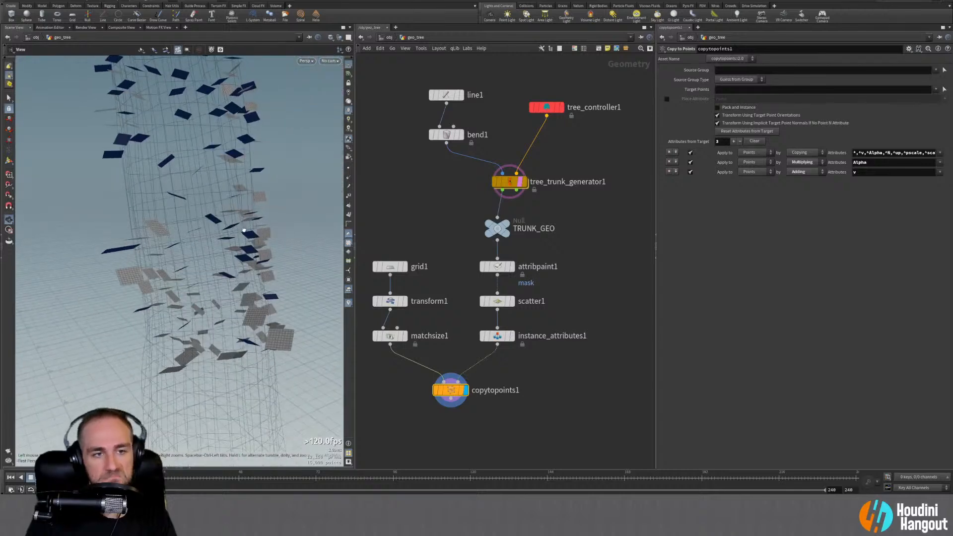
# Try a Uniform Scale of 1.3 on instance_attributes1 and check the copied grids on copytopoints1
pyautogui.click(512, 335)
pyautogui.click(497, 335)
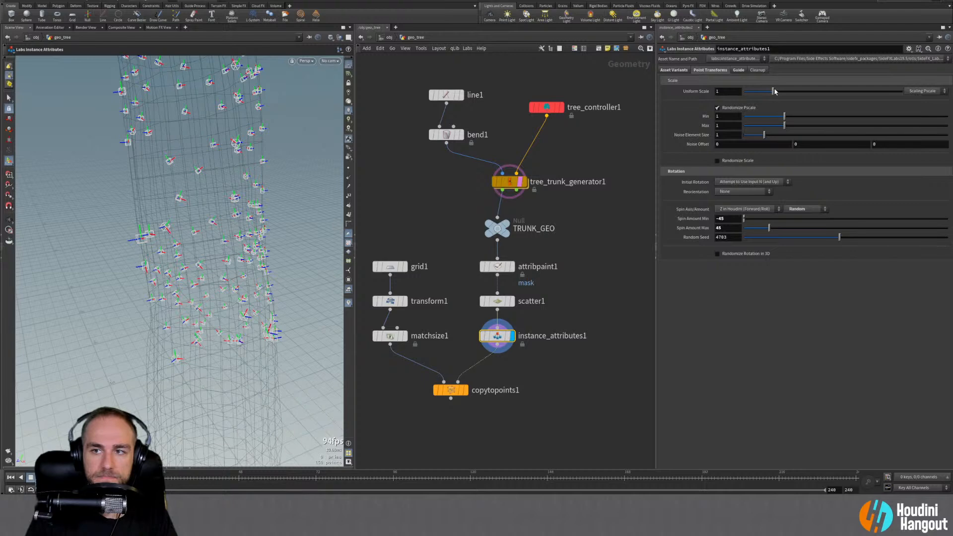
pyautogui.moveTo(774, 91); pyautogui.dragTo(784, 93)
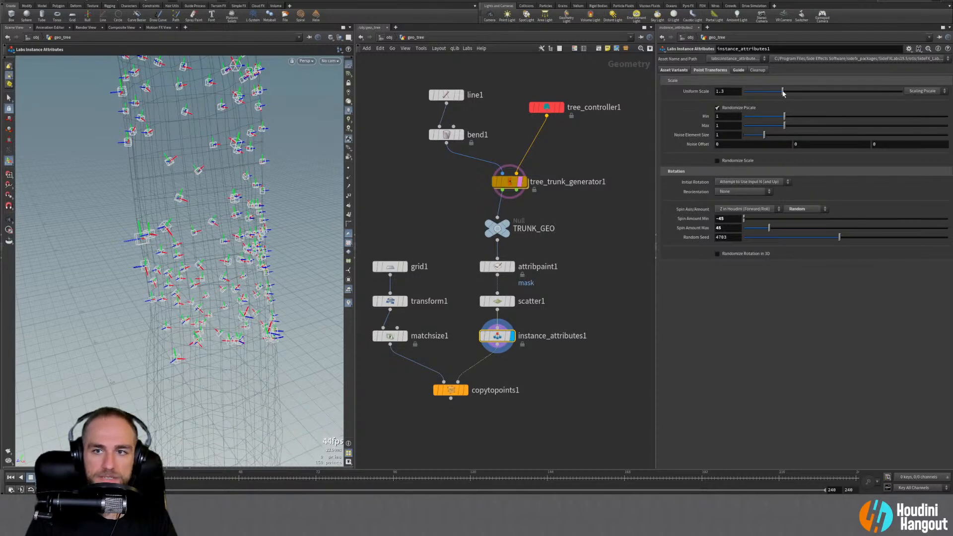
pyautogui.click(465, 390)
pyautogui.click(450, 390)
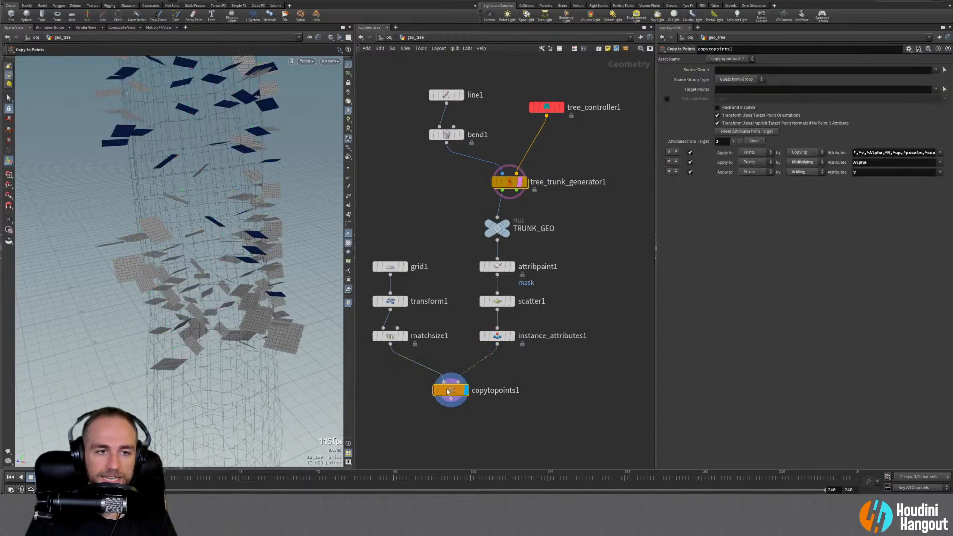
pyautogui.keyDown('alt'); pyautogui.moveTo(219, 299); pyautogui.dragTo(290, 272); pyautogui.keyUp('alt')
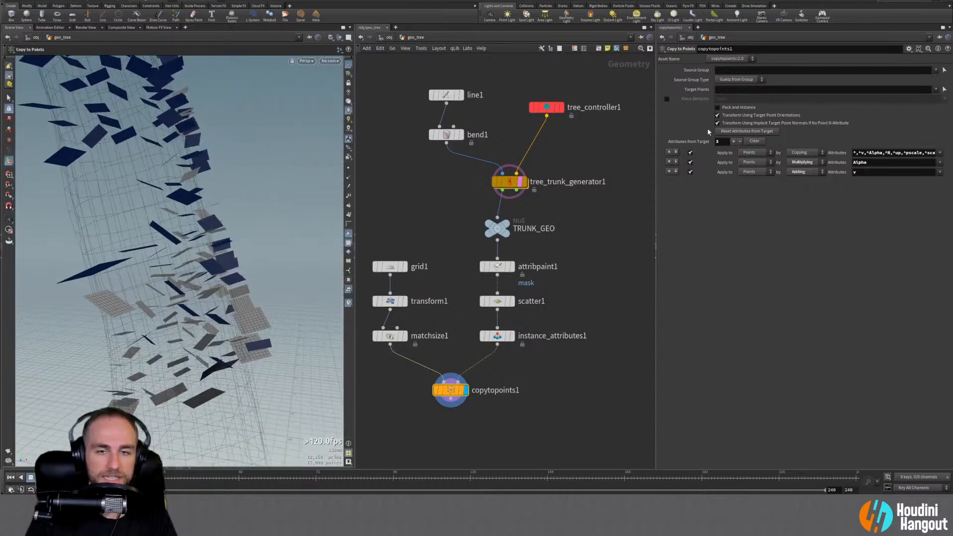
# Set the Uniform Scale of instance_attributes1 to 1.6 while copytopoints1 is displayed
pyautogui.click(497, 336)
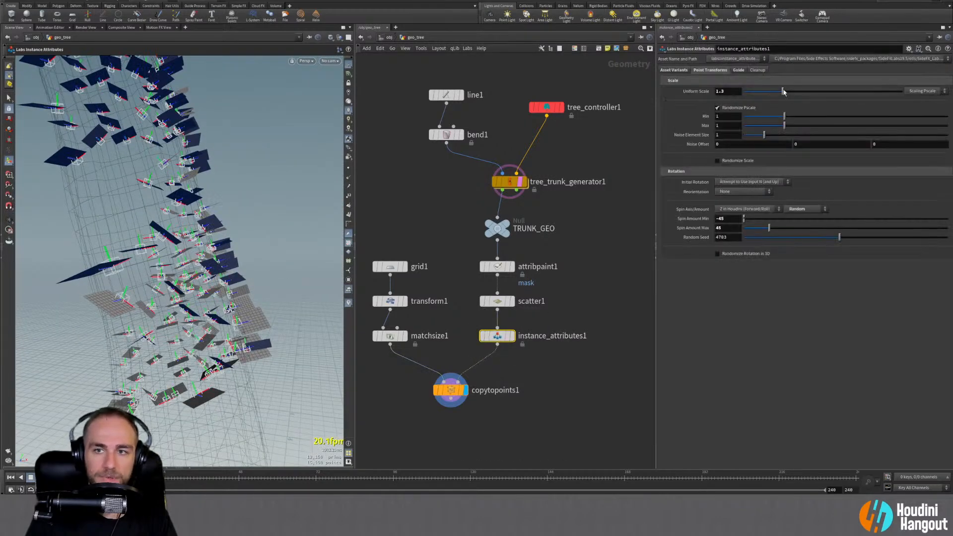
pyautogui.moveTo(783, 91); pyautogui.dragTo(793, 96)
pyautogui.keyDown('alt'); pyautogui.moveTo(278, 234); pyautogui.dragTo(362, 238); pyautogui.keyUp('alt')
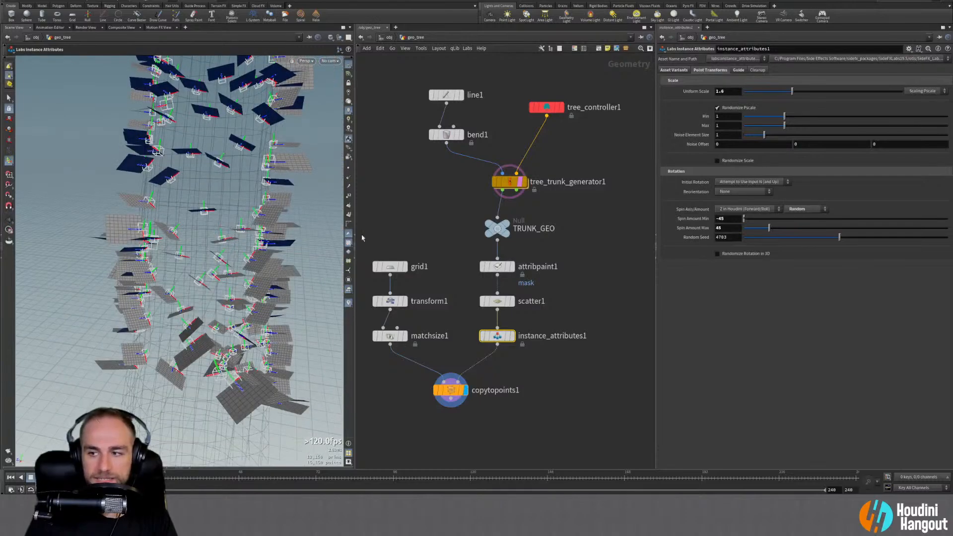
pyautogui.keyDown('alt'); pyautogui.moveTo(191, 248); pyautogui.dragTo(217, 280); pyautogui.keyUp('alt')
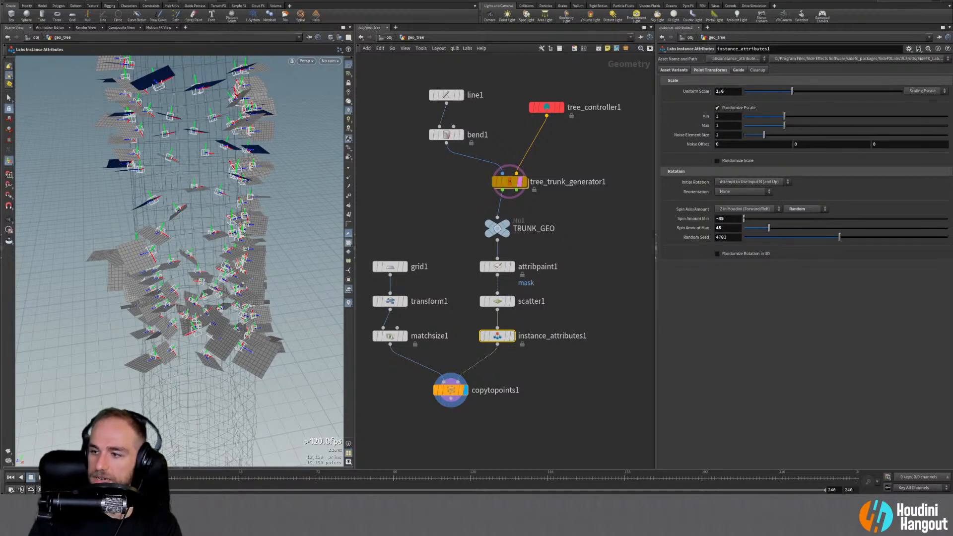
# Switch to Discord and open the photo of orange mushrooms on a trunk in the topic_suggestions channel
pyautogui.moveTo(952, 119); pyautogui.dragTo(613, 33)
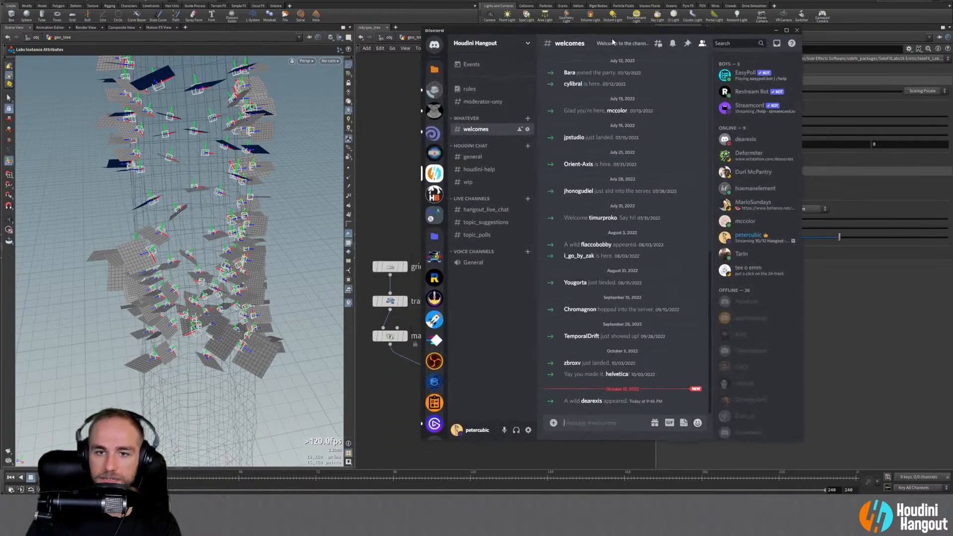
pyautogui.click(480, 223)
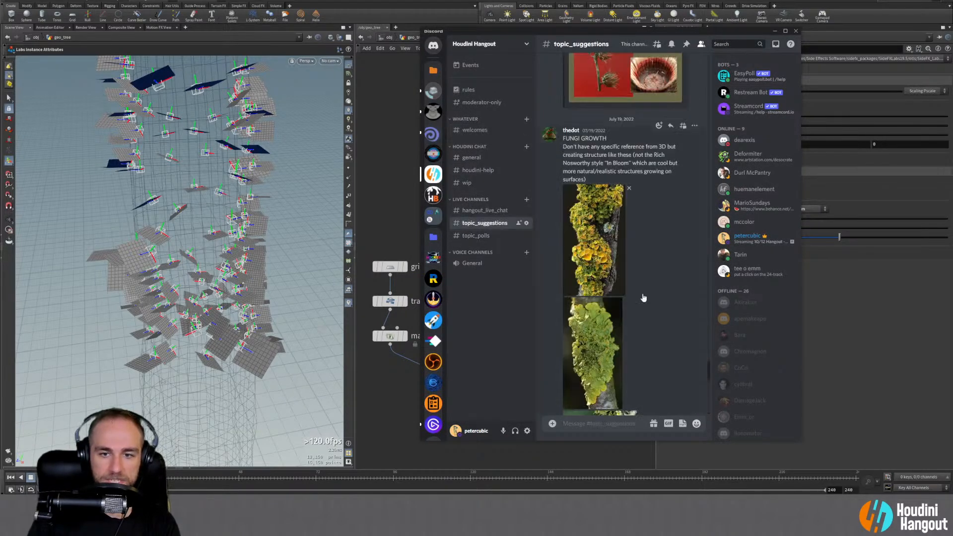
pyautogui.scroll(-7, 650, 308)
pyautogui.click(605, 212)
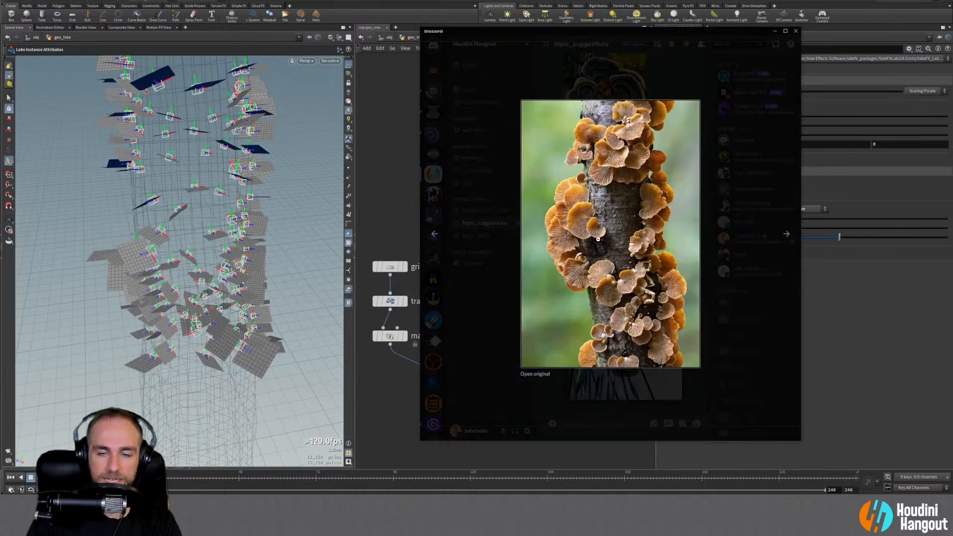
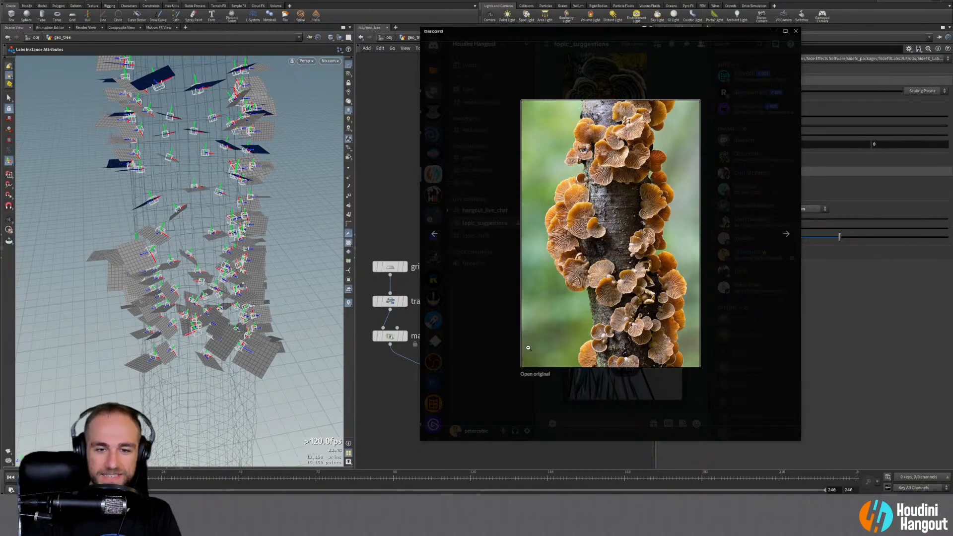
# Open the original mushroom photo in the browser and enlarge it to study the caps and their attachment
pyautogui.click(522, 368)
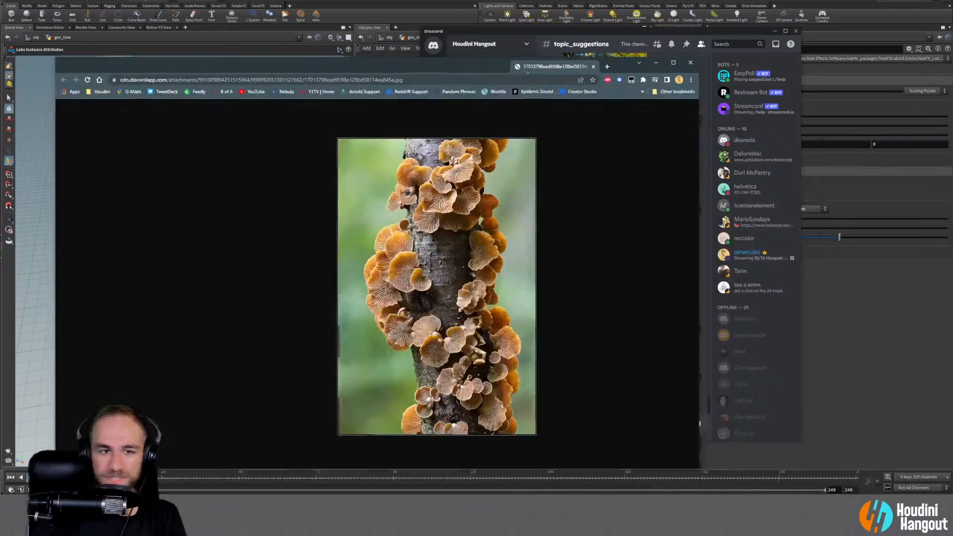
pyautogui.moveTo(527, 70); pyautogui.dragTo(504, 1)
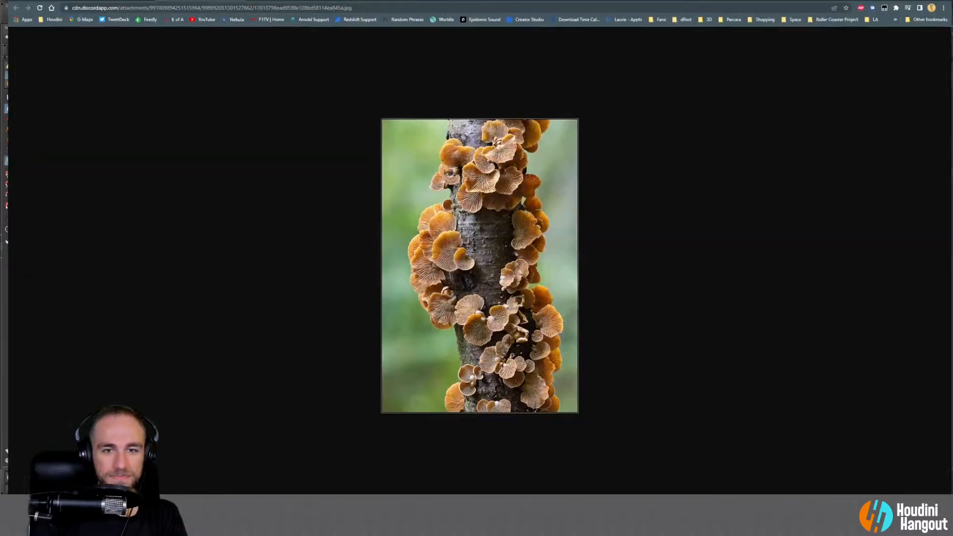
pyautogui.keyDown('ctrl'); pyautogui.scroll(6, 507, 198); pyautogui.keyUp('ctrl')
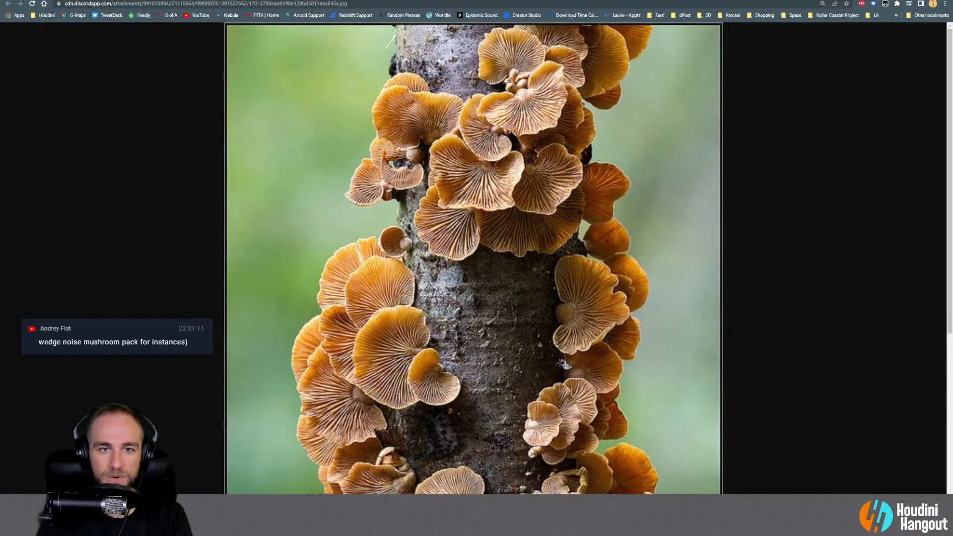
# Move Discord out of the way, examine the lower mushroom clusters in the browser photo, and return to Houdini
pyautogui.hotkey('ctrl', 'w')
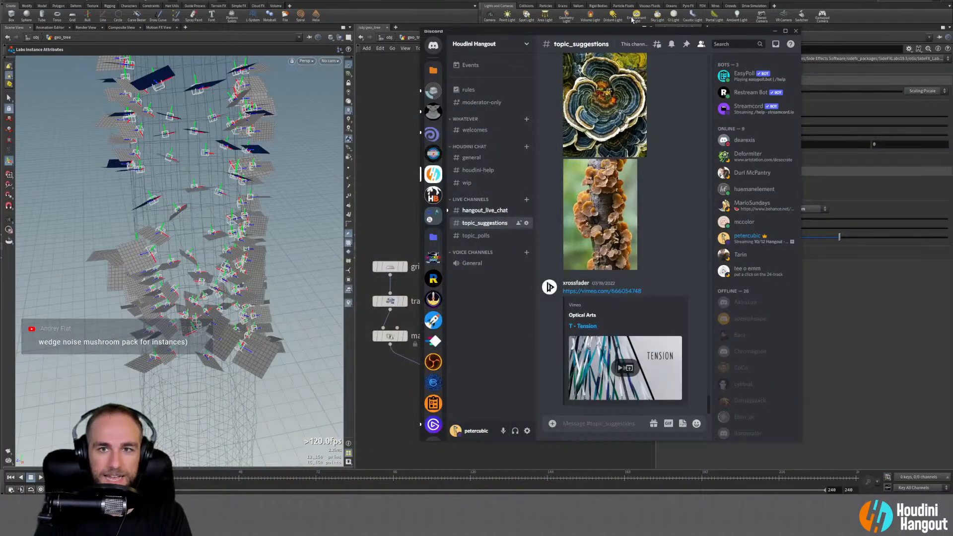
pyautogui.moveTo(631, 31); pyautogui.dragTo(952, 89)
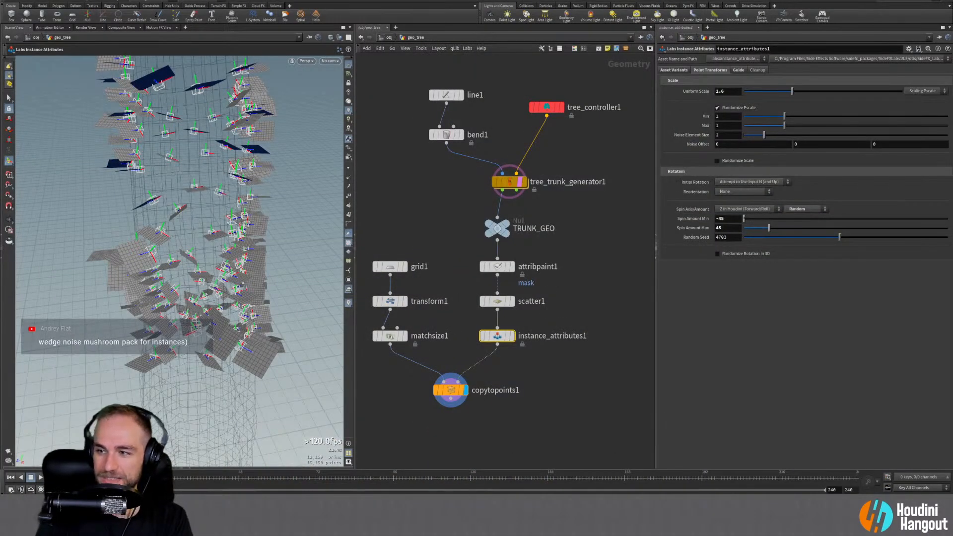
pyautogui.hotkey('alt', 'Tab')
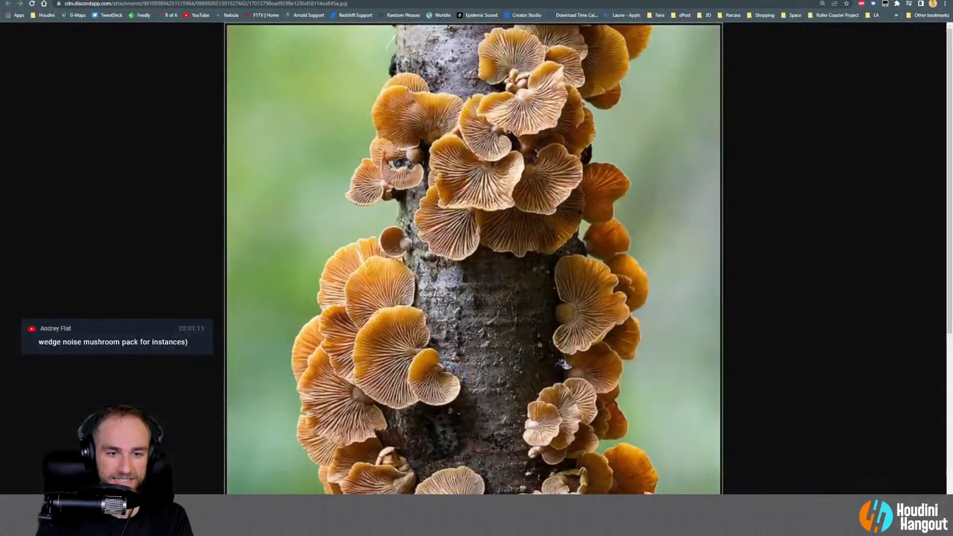
pyautogui.scroll(-5, 293, 395)
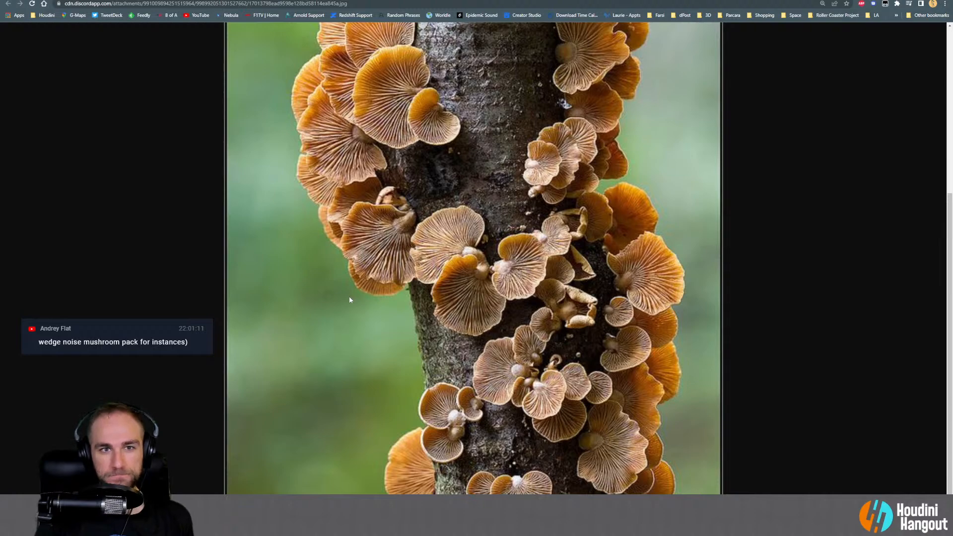
pyautogui.click(894, 0)
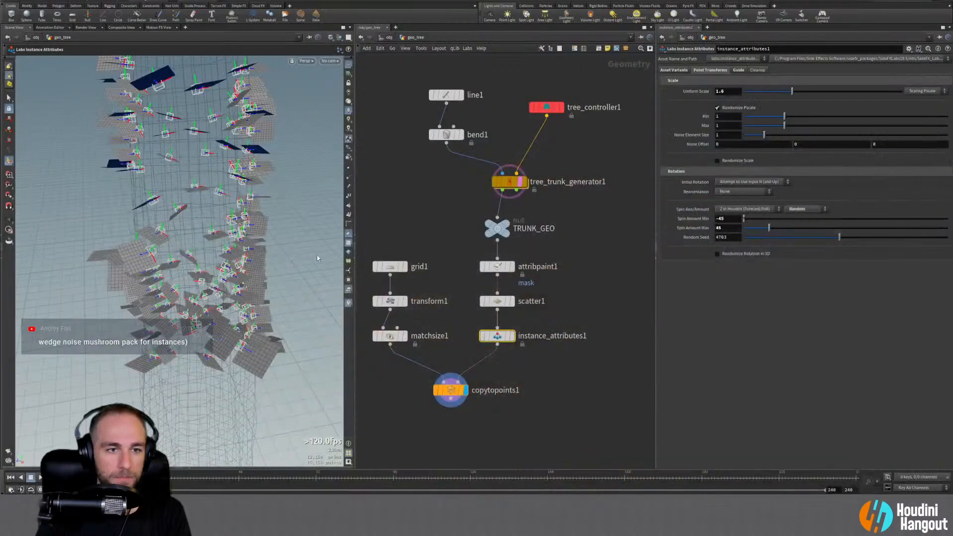
# Select copytopoints1 and examine the copied grids and the bare trunk base from several angles
pyautogui.keyDown('alt'); pyautogui.moveTo(316, 255); pyautogui.dragTo(225, 218); pyautogui.keyUp('alt')
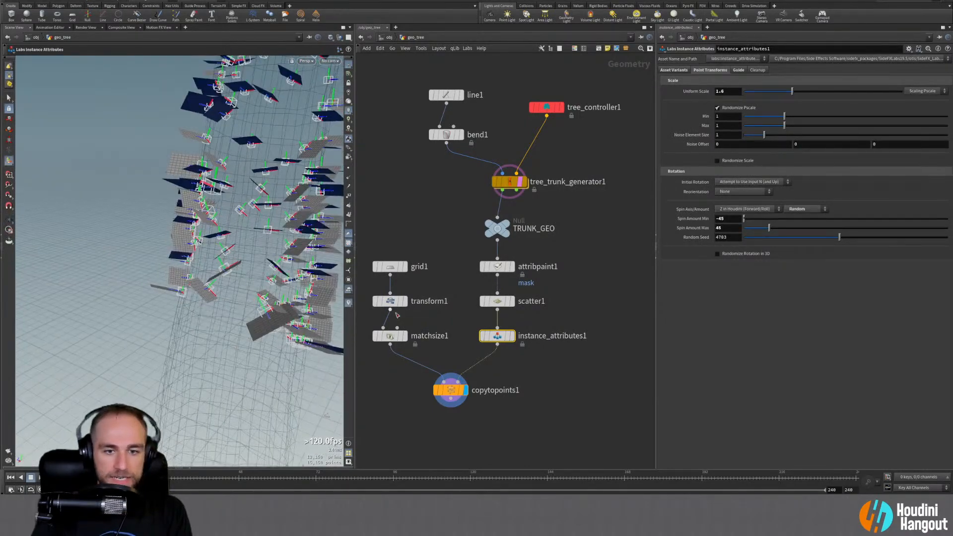
pyautogui.click(450, 390)
pyautogui.moveTo(266, 251); pyautogui.dragTo(245, 274)
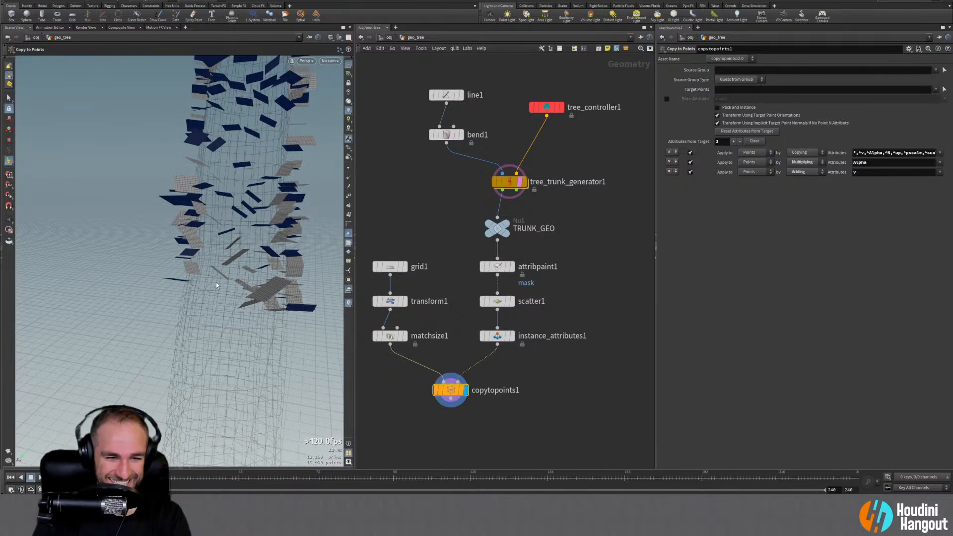
pyautogui.keyDown('alt'); pyautogui.moveTo(185, 305); pyautogui.dragTo(189, 174, button='middle'); pyautogui.keyUp('alt')
pyautogui.keyDown('alt'); pyautogui.moveTo(212, 313); pyautogui.dragTo(188, 220, button='middle'); pyautogui.keyUp('alt')
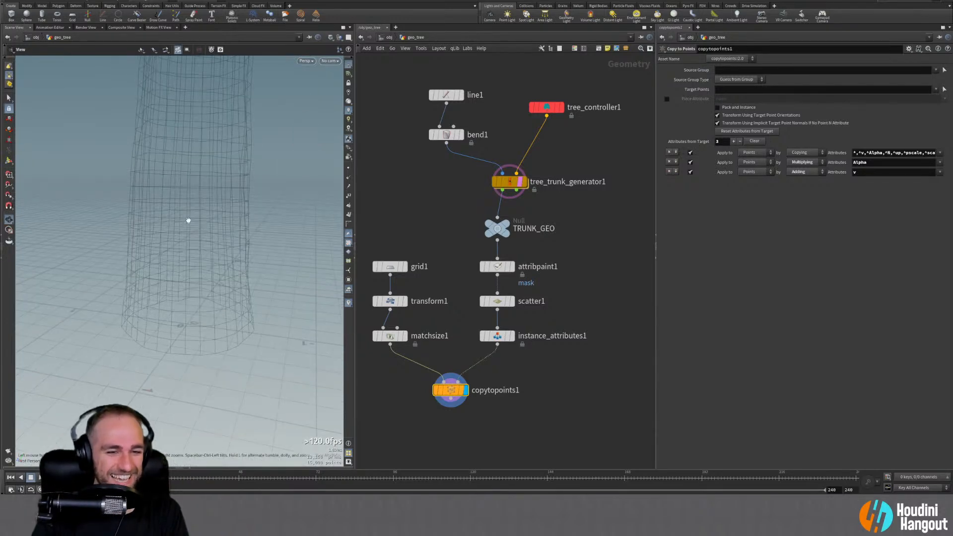
pyautogui.press('Return')
pyautogui.moveTo(506, 428); pyautogui.dragTo(546, 383, button='middle')
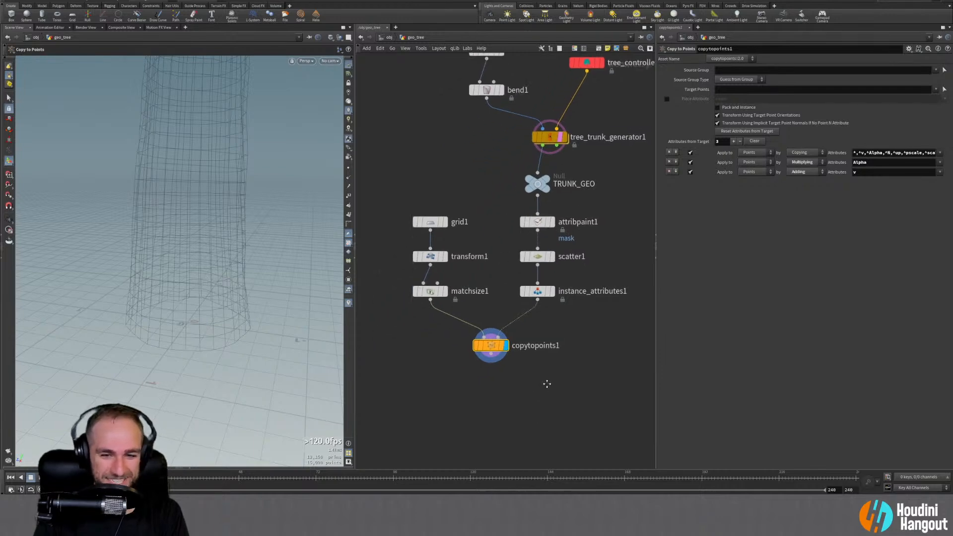
pyautogui.scroll(-5, 547, 384)
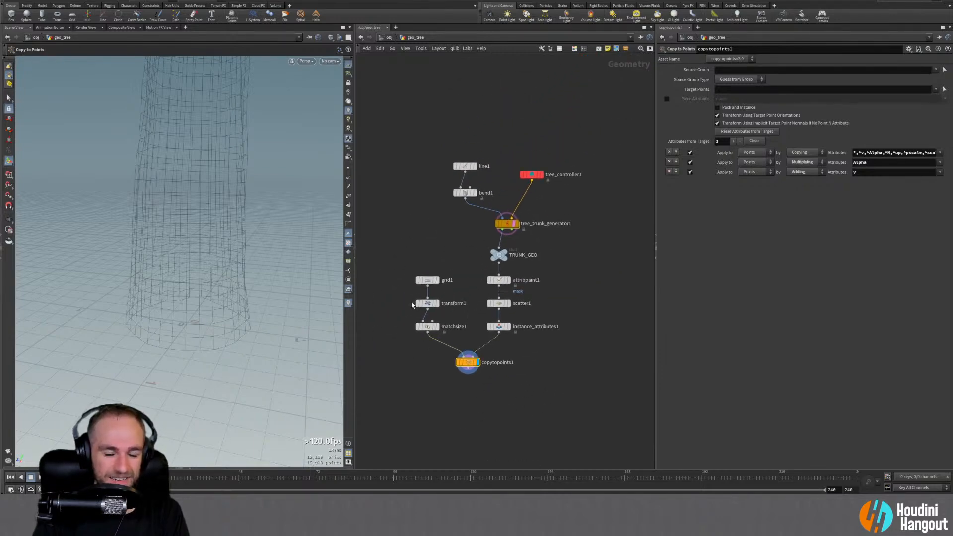
pyautogui.keyDown('alt'); pyautogui.moveTo(196, 298); pyautogui.dragTo(223, 183, button='right'); pyautogui.keyUp('alt')
pyautogui.keyDown('alt'); pyautogui.moveTo(224, 183); pyautogui.dragTo(207, 260, button='middle'); pyautogui.keyUp('alt')
pyautogui.moveTo(194, 149)
pyautogui.keyDown('alt'); pyautogui.mouseDown()
pyautogui.moveTo(206, 184)
pyautogui.moveTo(184, 162)
pyautogui.mouseUp(); pyautogui.keyUp('alt')
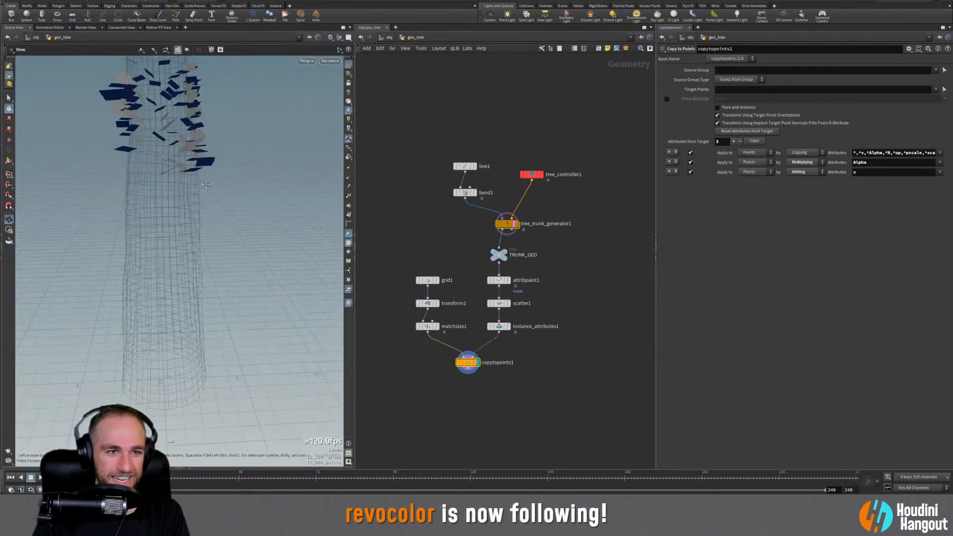
pyautogui.keyDown('alt'); pyautogui.moveTo(164, 144); pyautogui.dragTo(141, 211, button='middle'); pyautogui.keyUp('alt')
pyautogui.keyDown('alt'); pyautogui.moveTo(142, 211); pyautogui.dragTo(174, 219); pyautogui.keyUp('alt')
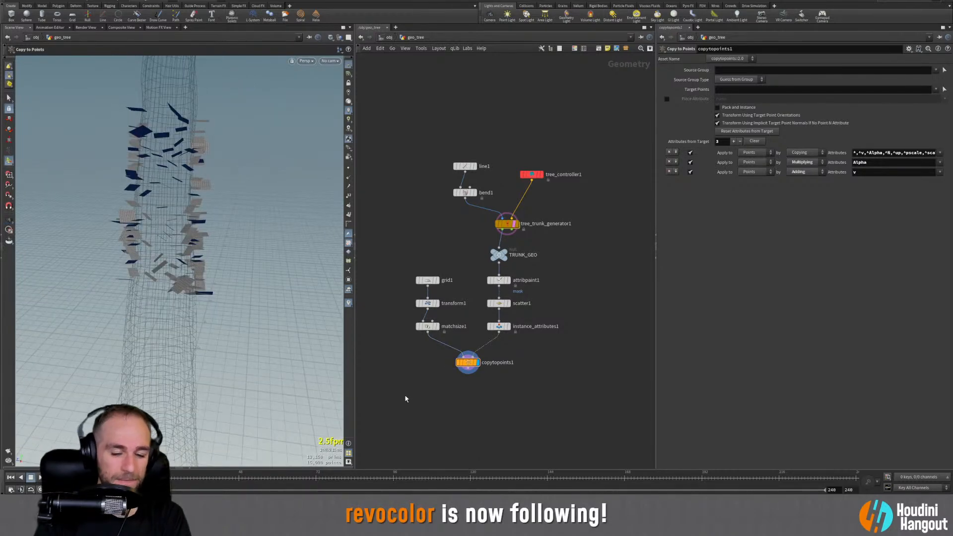
# Go up to the object level and add a new Geometry object below geo_tree
pyautogui.press('u')
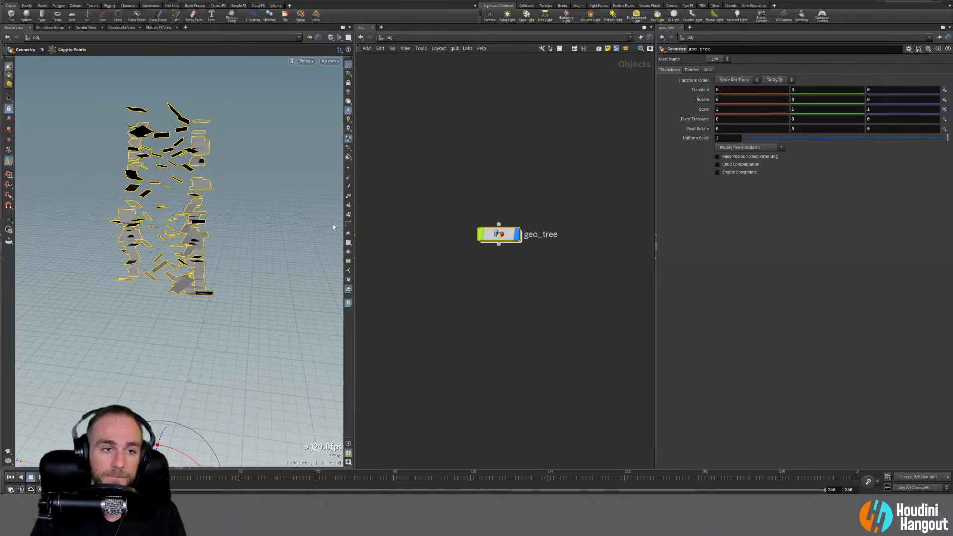
pyautogui.moveTo(333, 227); pyautogui.dragTo(156, 218)
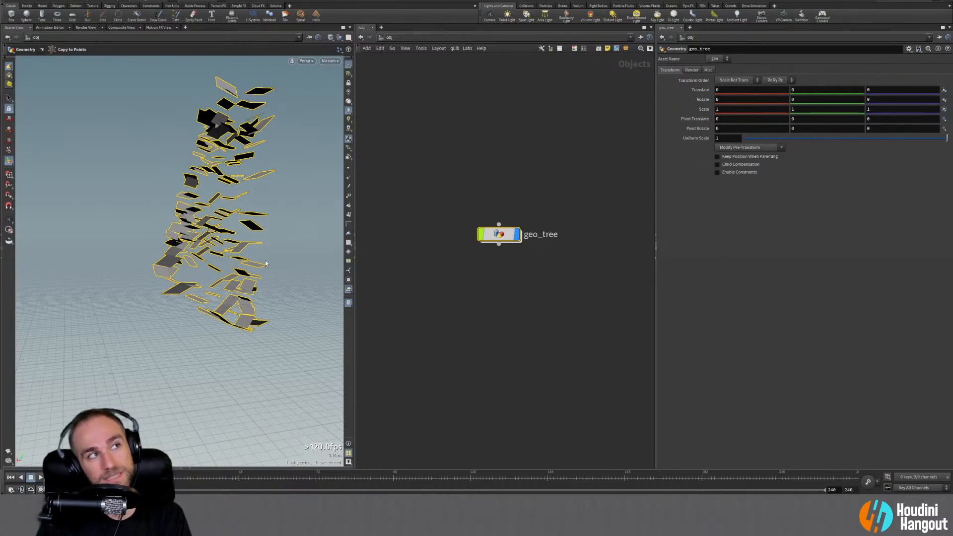
pyautogui.press('Tab')
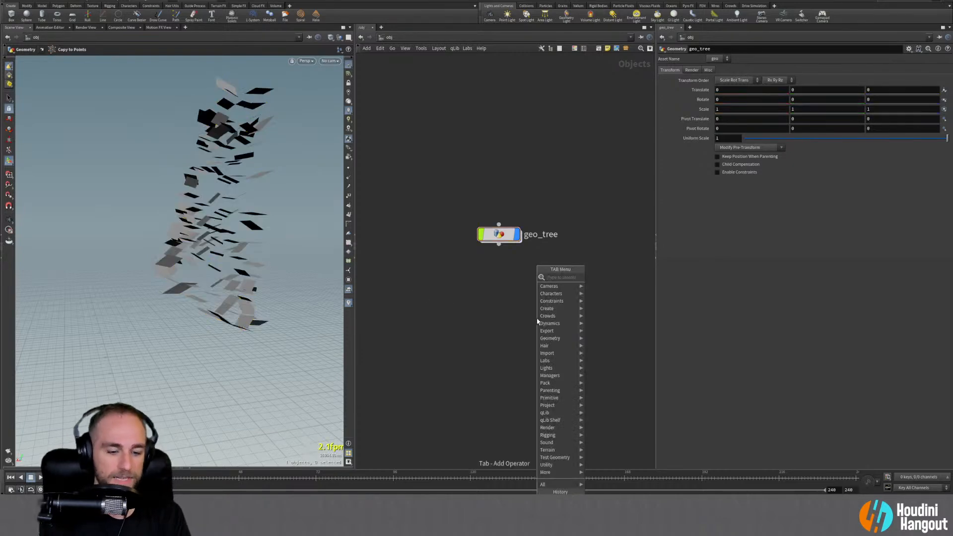
pyautogui.write('geo')
pyautogui.press('Return')
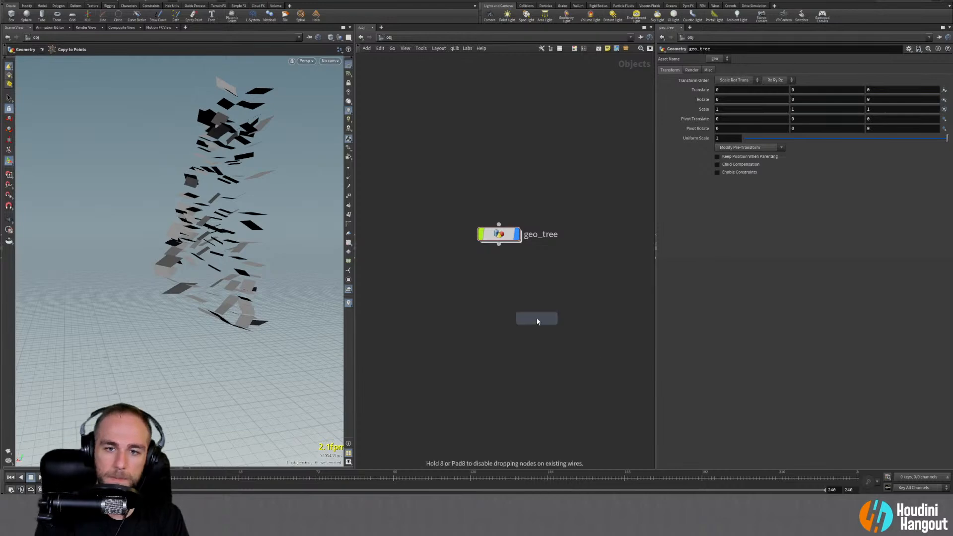
pyautogui.click(499, 293)
# Rename the new Geometry object to geo_mushroom and go inside its network
pyautogui.doubleClick(535, 293)
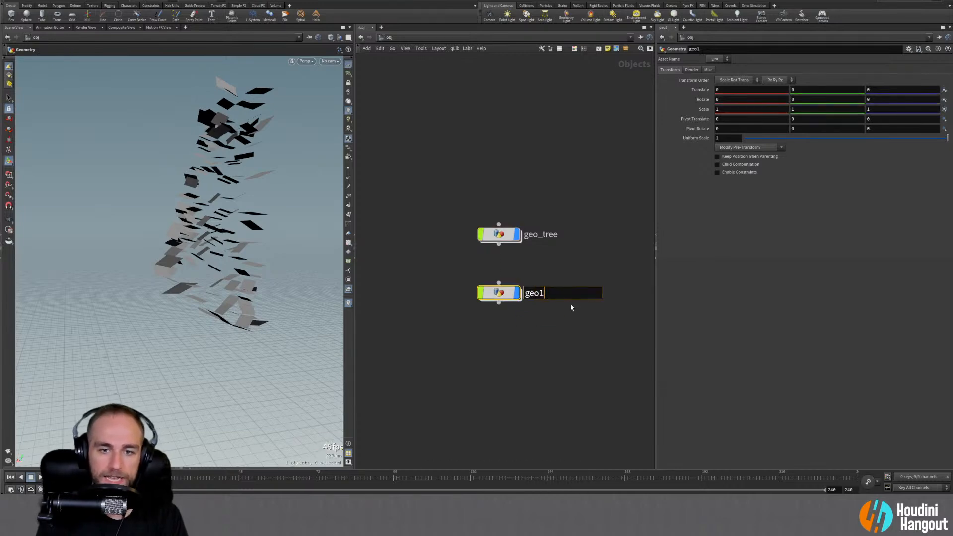
pyautogui.press('BackSpace')
pyautogui.write('_mushroom')
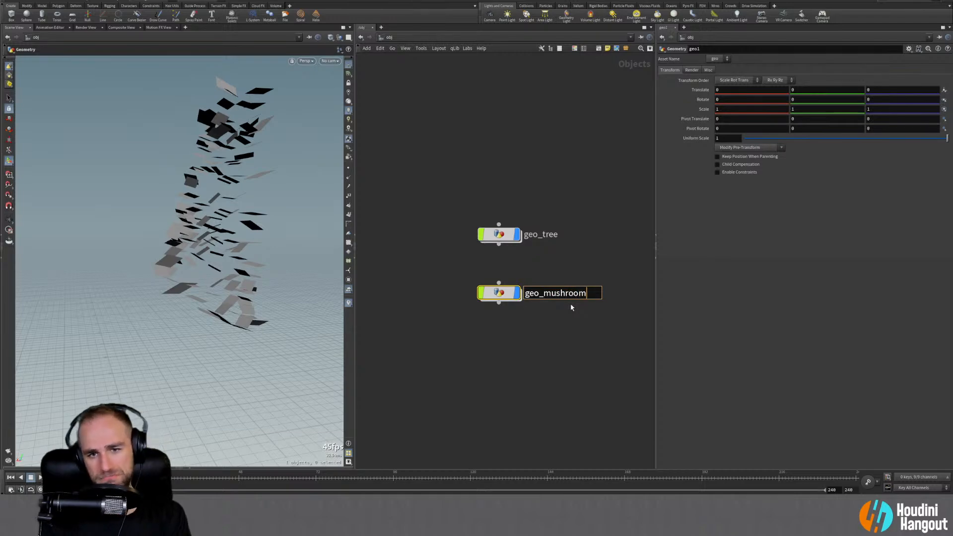
pyautogui.press('Return')
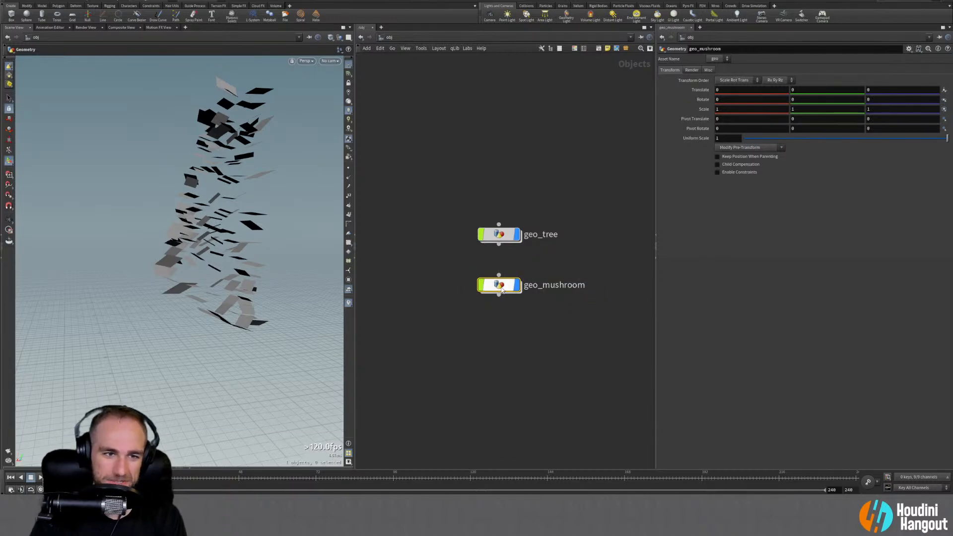
pyautogui.doubleClick(500, 292)
# Set the viewport to hide other objects while working inside geo_mushroom
pyautogui.moveTo(179, 362); pyautogui.dragTo(212, 226)
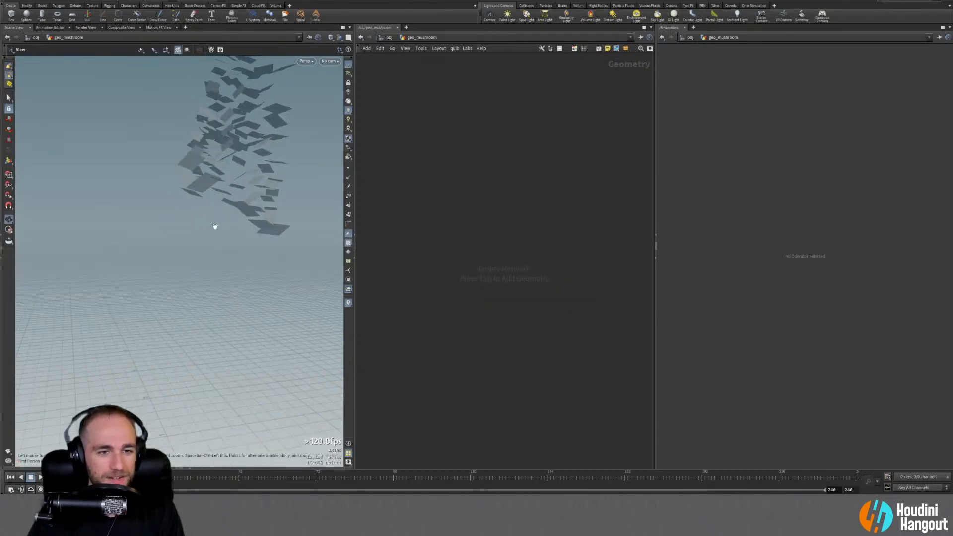
pyautogui.click(331, 37)
pyautogui.click(339, 38)
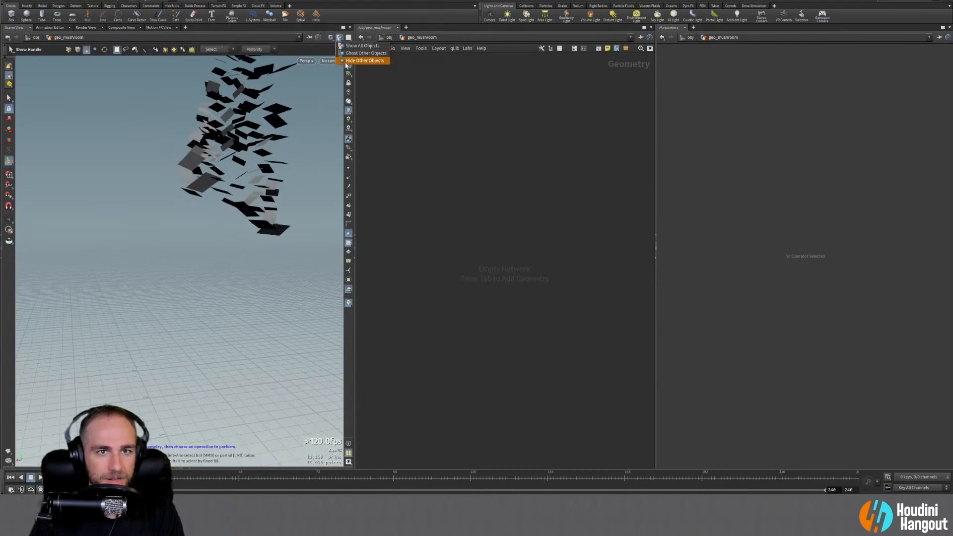
pyautogui.click(349, 60)
# Add a Tube node to the empty geo_mushroom network
pyautogui.keyDown('alt'); pyautogui.moveTo(165, 349); pyautogui.dragTo(242, 336); pyautogui.keyUp('alt')
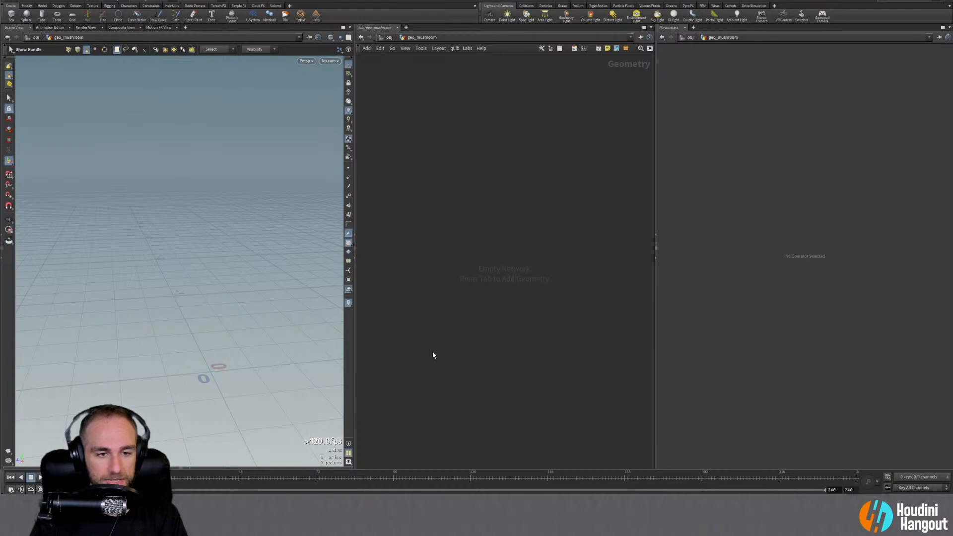
pyautogui.moveTo(201, 377); pyautogui.dragTo(217, 352)
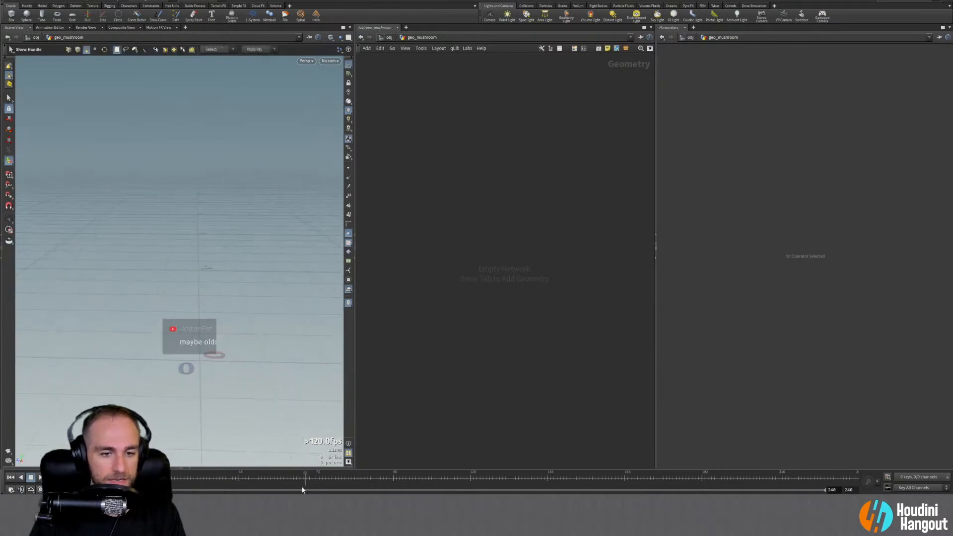
pyautogui.moveTo(394, 526)
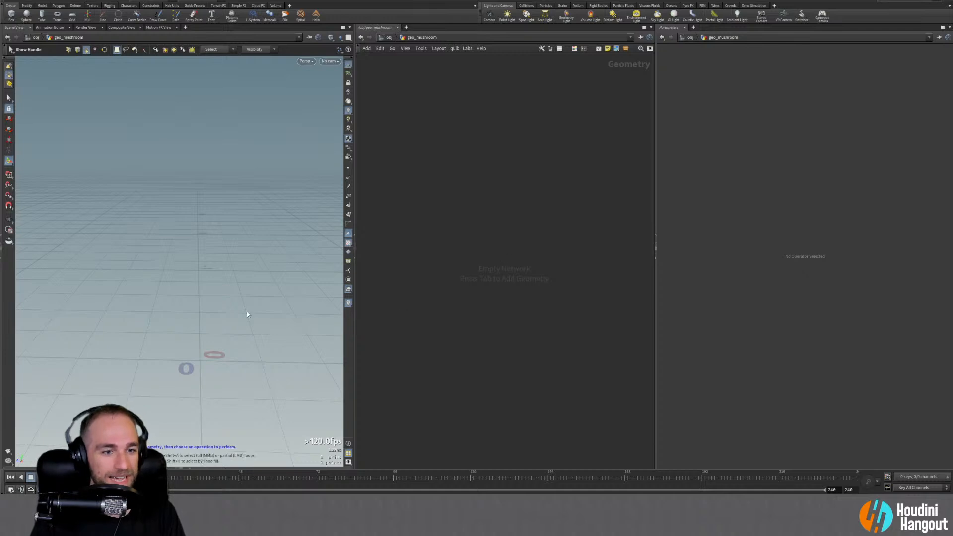
pyautogui.keyDown('alt'); pyautogui.moveTo(224, 366); pyautogui.dragTo(195, 300, button='middle'); pyautogui.keyUp('alt')
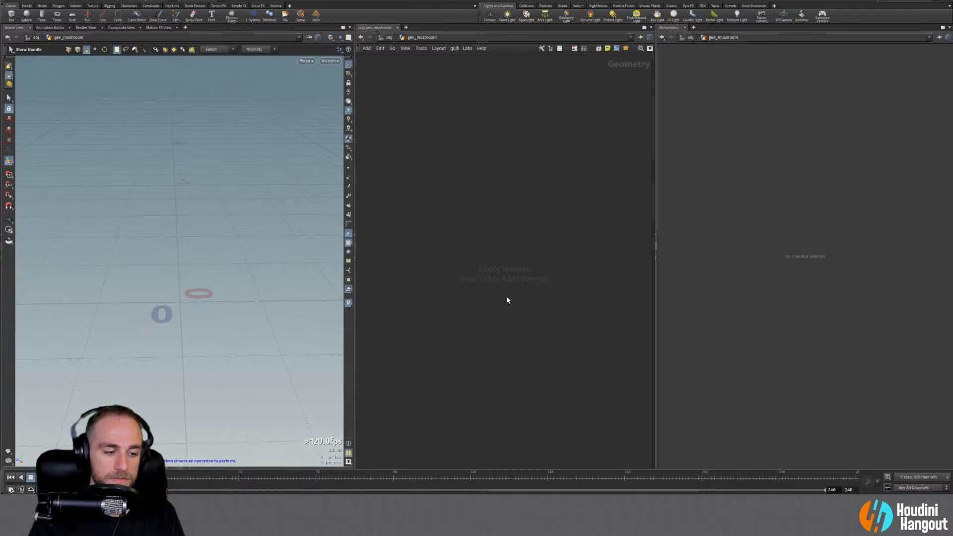
pyautogui.press('Tab')
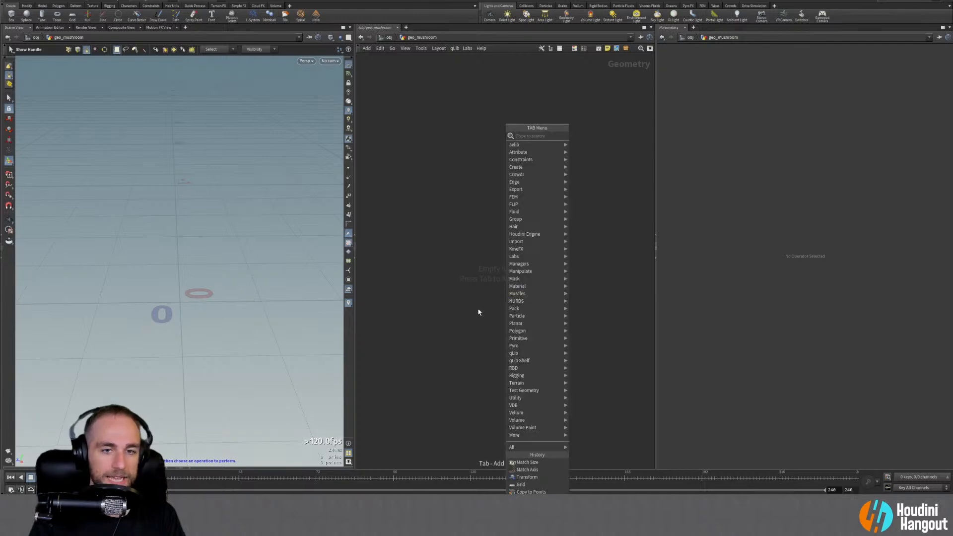
pyautogui.click(448, 308)
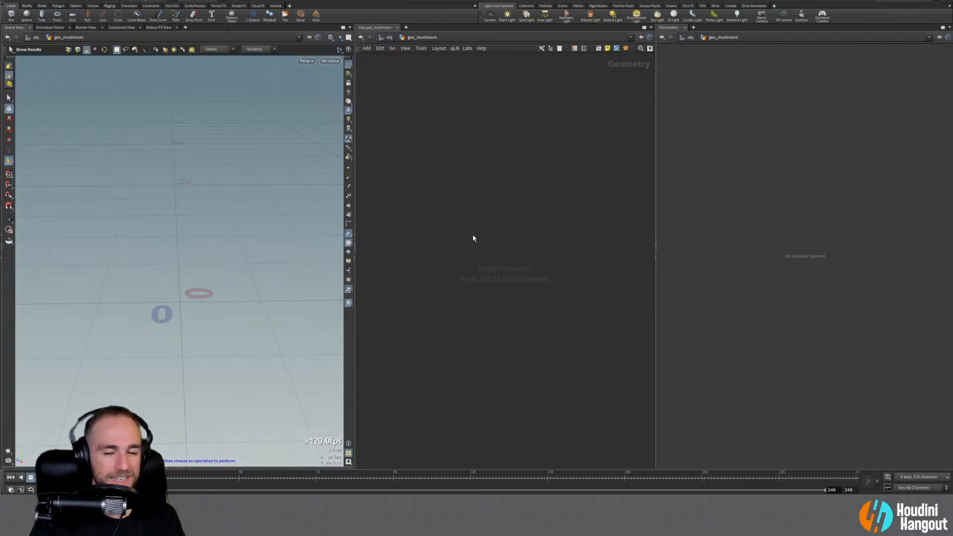
pyautogui.press('Tab')
pyautogui.write('tub')
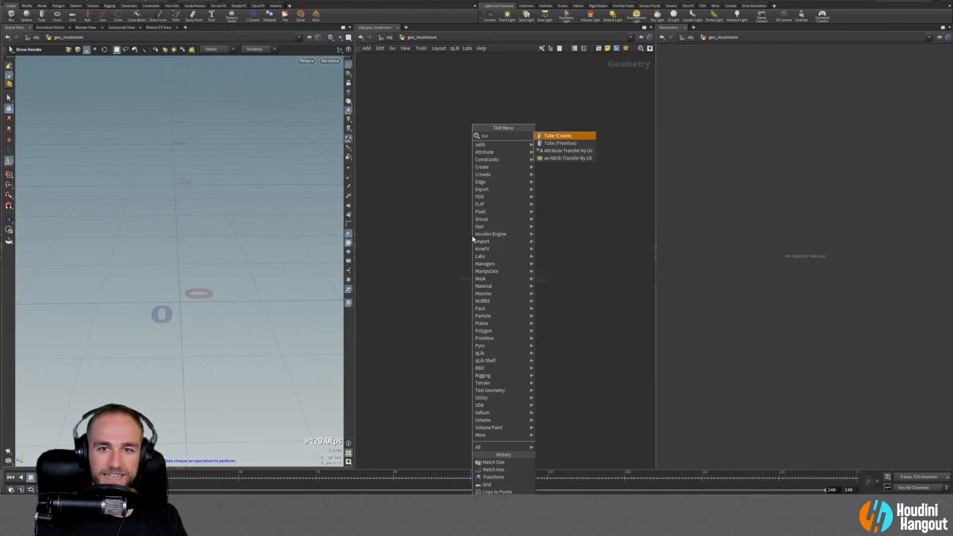
pyautogui.press('Return')
pyautogui.click(492, 245)
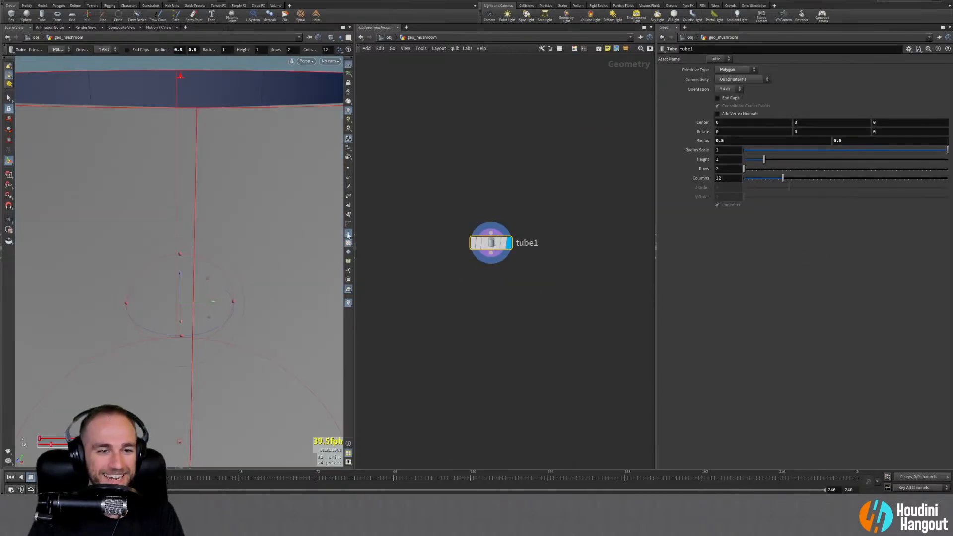
# Frame the tube in the viewport and examine its shape from the side and from above
pyautogui.keyDown('alt'); pyautogui.moveTo(167, 262); pyautogui.dragTo(217, 268); pyautogui.keyUp('alt')
pyautogui.keyDown('alt'); pyautogui.moveTo(217, 268); pyautogui.dragTo(200, 274, button='middle'); pyautogui.keyUp('alt')
pyautogui.keyDown('alt'); pyautogui.moveTo(200, 274); pyautogui.dragTo(41, 273, button='right'); pyautogui.keyUp('alt')
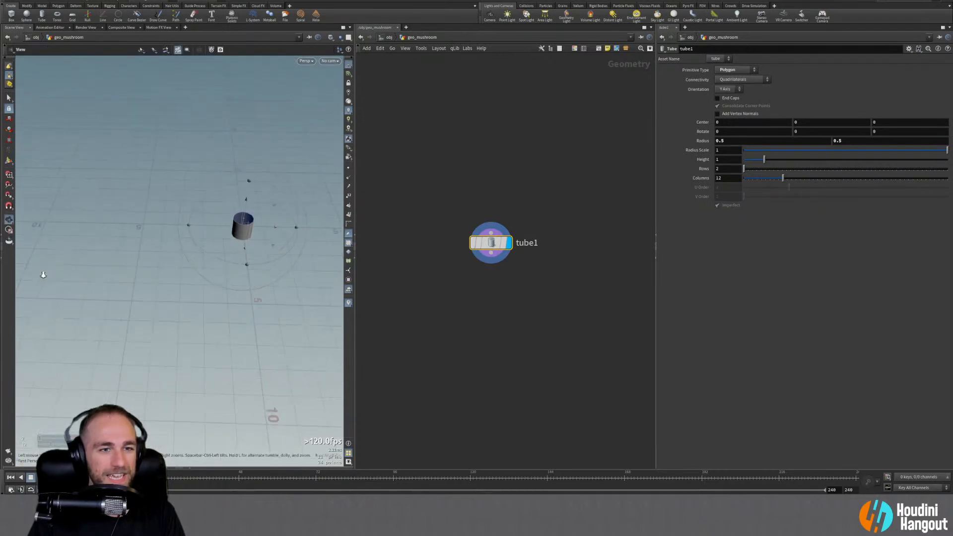
pyautogui.keyDown('alt'); pyautogui.moveTo(203, 223); pyautogui.dragTo(138, 313, button='middle'); pyautogui.keyUp('alt')
pyautogui.keyDown('alt'); pyautogui.moveTo(241, 241); pyautogui.dragTo(1, 291, button='right'); pyautogui.keyUp('alt')
pyautogui.keyDown('alt'); pyautogui.moveTo(206, 204); pyautogui.dragTo(2, 278, button='right'); pyautogui.keyUp('alt')
pyautogui.keyDown('alt'); pyautogui.moveTo(237, 191); pyautogui.dragTo(202, 261, button='middle'); pyautogui.keyUp('alt')
pyautogui.keyDown('alt'); pyautogui.moveTo(168, 272); pyautogui.dragTo(318, 184, button='right'); pyautogui.keyUp('alt')
pyautogui.keyDown('alt'); pyautogui.moveTo(172, 166); pyautogui.dragTo(143, 227, button='middle'); pyautogui.keyUp('alt')
pyautogui.keyDown('alt'); pyautogui.moveTo(143, 226); pyautogui.dragTo(219, 190, button='right'); pyautogui.keyUp('alt')
pyautogui.keyDown('alt'); pyautogui.moveTo(177, 175); pyautogui.dragTo(132, 266, button='middle'); pyautogui.keyUp('alt')
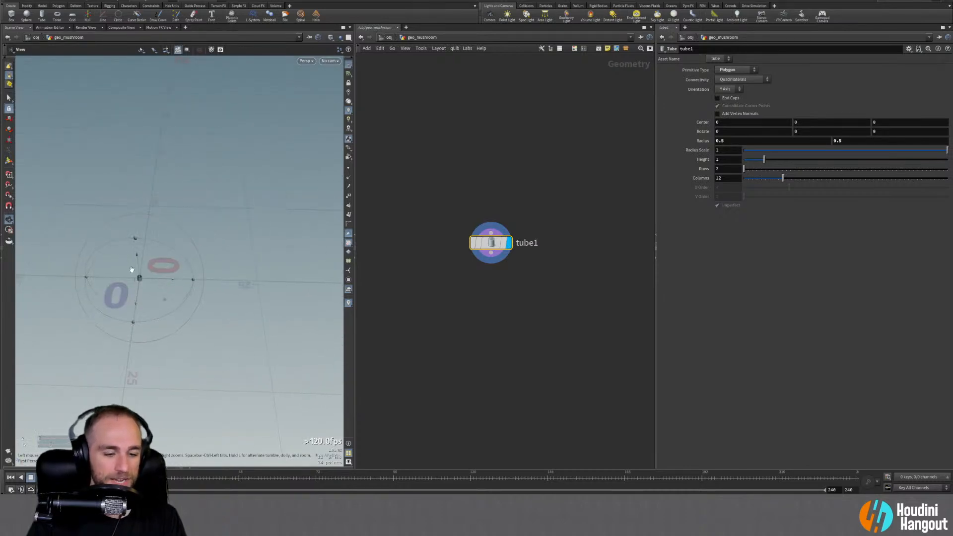
pyautogui.hotkey('space', 'g')
pyautogui.keyDown('alt'); pyautogui.moveTo(158, 260); pyautogui.dragTo(142, 264, button='right'); pyautogui.keyUp('alt')
pyautogui.keyDown('alt'); pyautogui.moveTo(143, 264); pyautogui.dragTo(132, 266); pyautogui.keyUp('alt')
pyautogui.keyDown('alt'); pyautogui.moveTo(132, 266); pyautogui.dragTo(209, 268, button='middle'); pyautogui.keyUp('alt')
pyautogui.keyDown('alt'); pyautogui.moveTo(209, 268); pyautogui.dragTo(178, 278, button='right'); pyautogui.keyUp('alt')
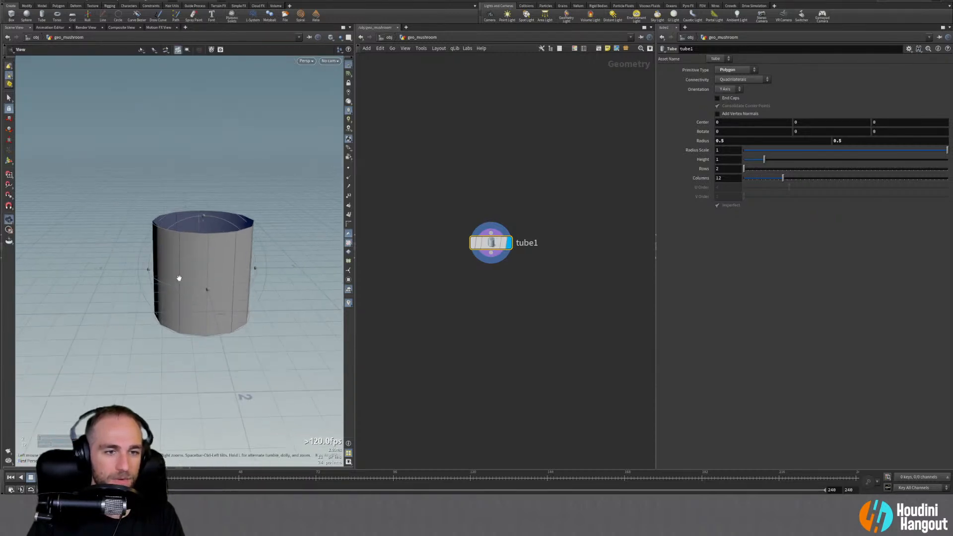
pyautogui.keyDown('alt'); pyautogui.moveTo(179, 279); pyautogui.dragTo(234, 247); pyautogui.keyUp('alt')
pyautogui.keyDown('alt'); pyautogui.moveTo(254, 253); pyautogui.dragTo(228, 272, button='middle'); pyautogui.keyUp('alt')
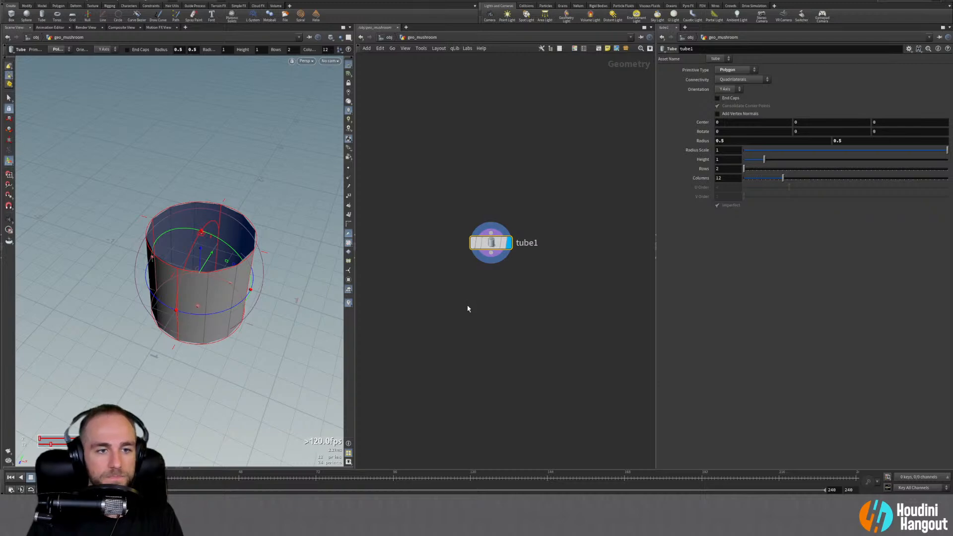
# Add a Match Size node below tube1 with Justify Y set to Min, and display its result
pyautogui.press('Tab')
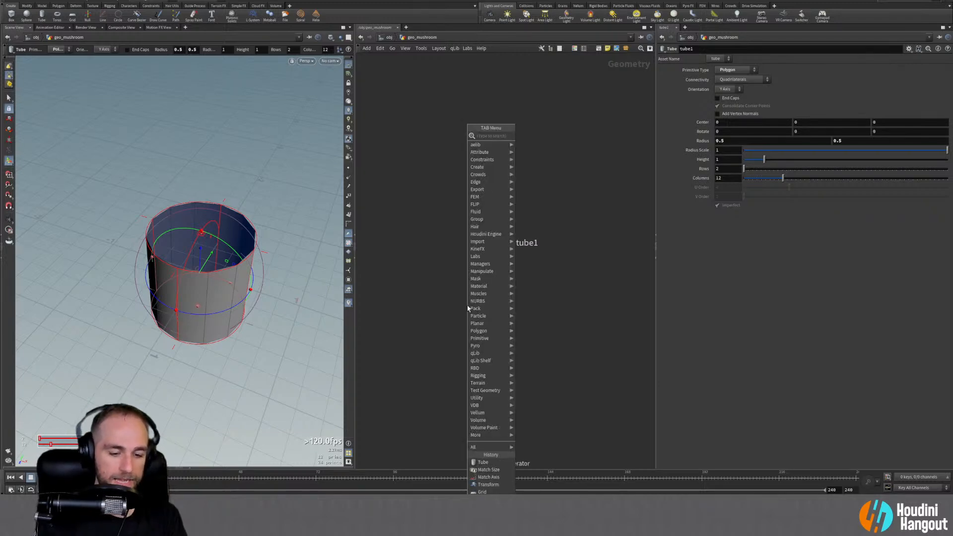
pyautogui.write('ms')
pyautogui.press('Return')
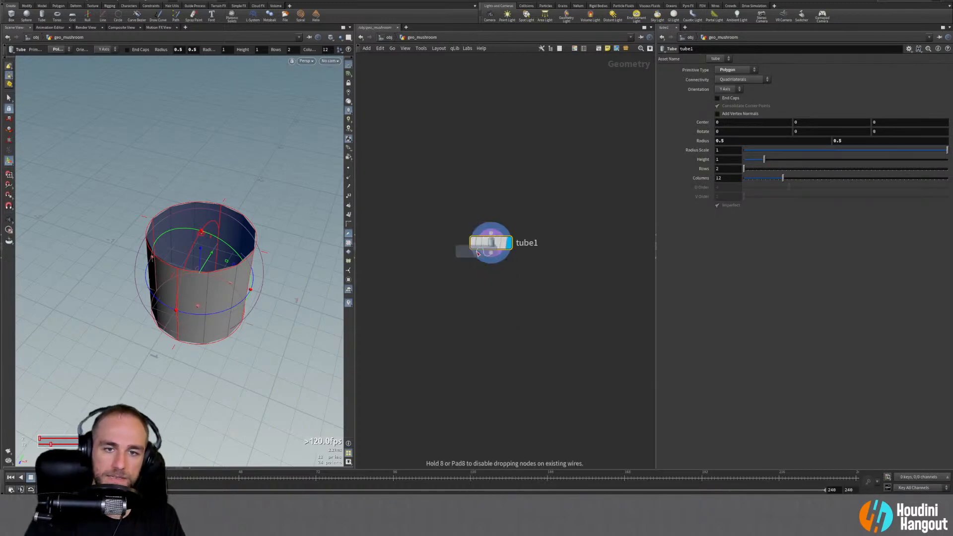
pyautogui.click(494, 256)
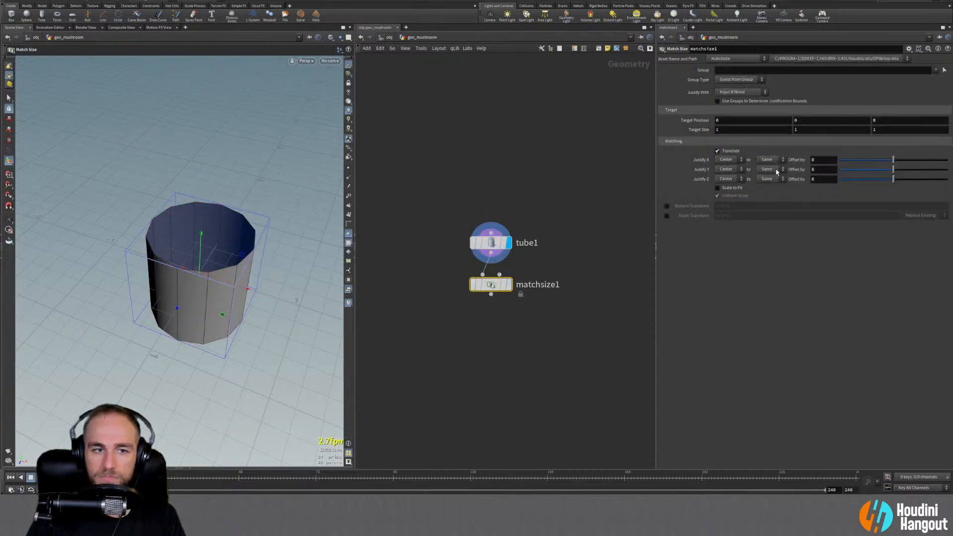
pyautogui.click(727, 171)
pyautogui.click(725, 185)
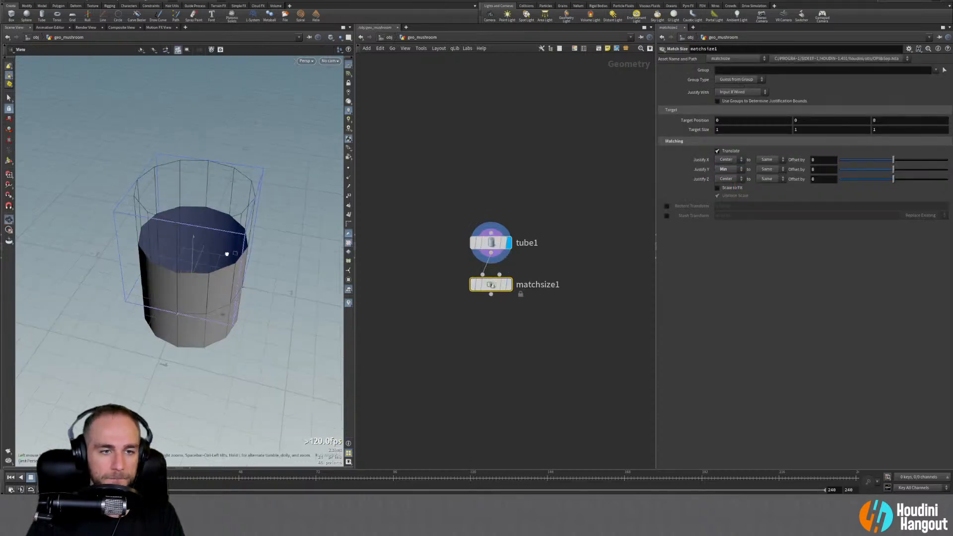
pyautogui.click(509, 285)
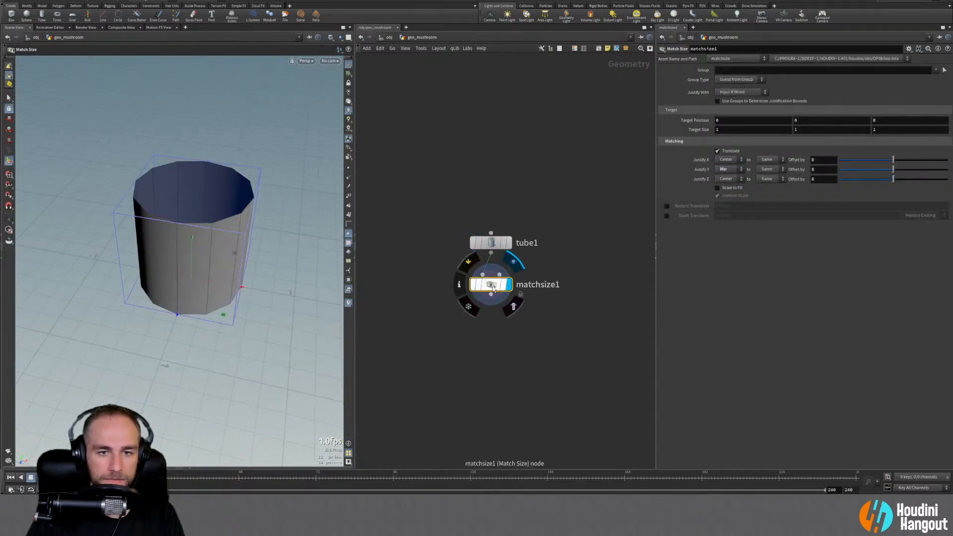
# Set tube1's columns to 24 and move matchsize1 further below it in the network
pyautogui.click(485, 243)
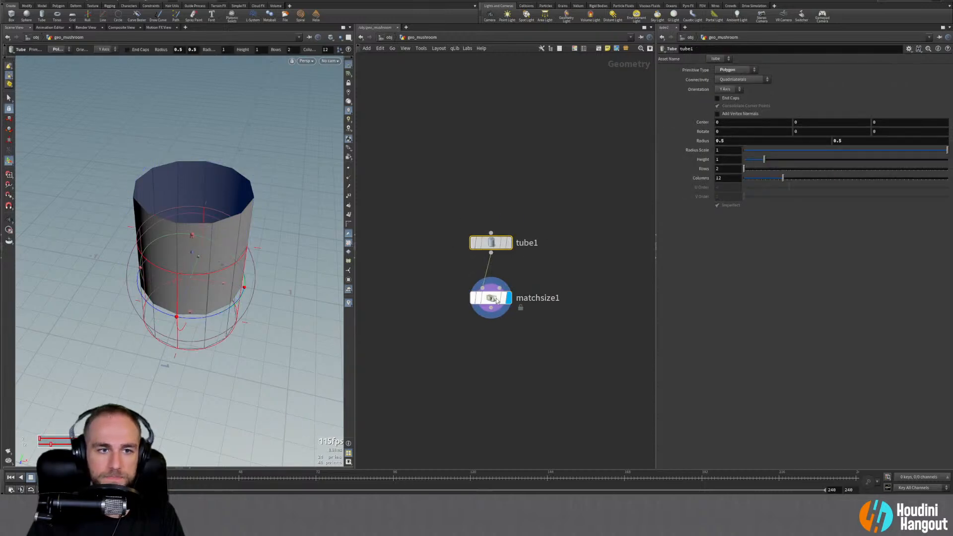
pyautogui.moveTo(494, 305); pyautogui.dragTo(494, 327)
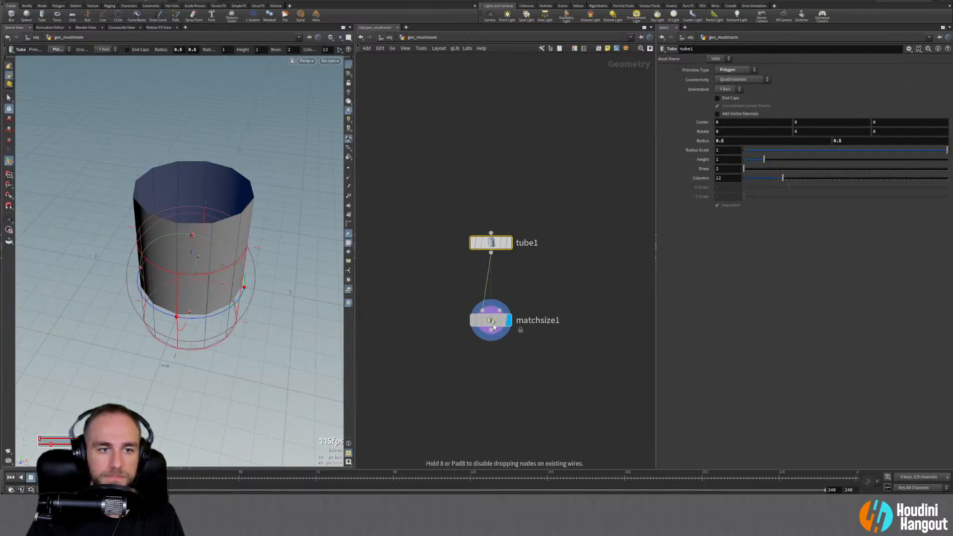
pyautogui.click(728, 178)
pyautogui.write('24')
pyautogui.press('Return')
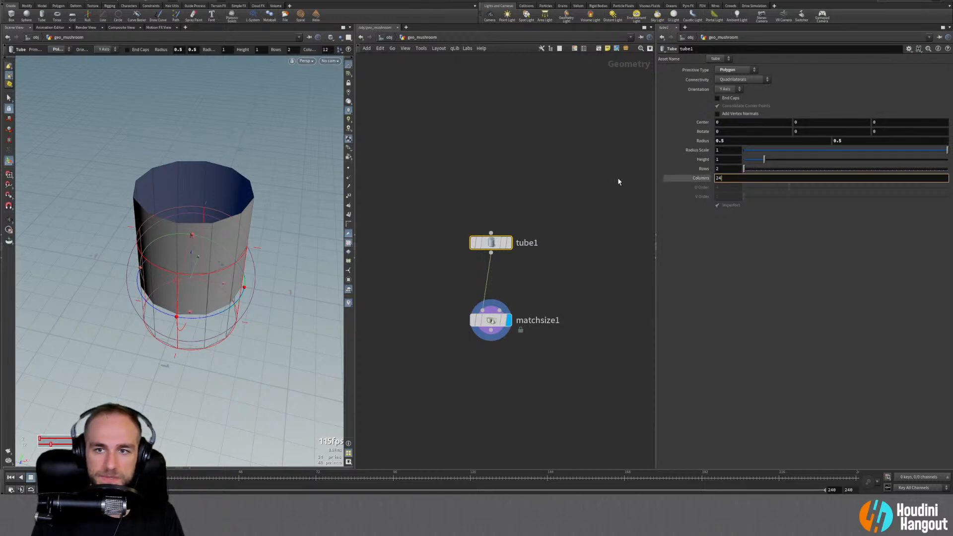
pyautogui.keyDown('alt'); pyautogui.moveTo(223, 202); pyautogui.dragTo(214, 221); pyautogui.keyUp('alt')
pyautogui.click(419, 293)
pyautogui.press('Tab')
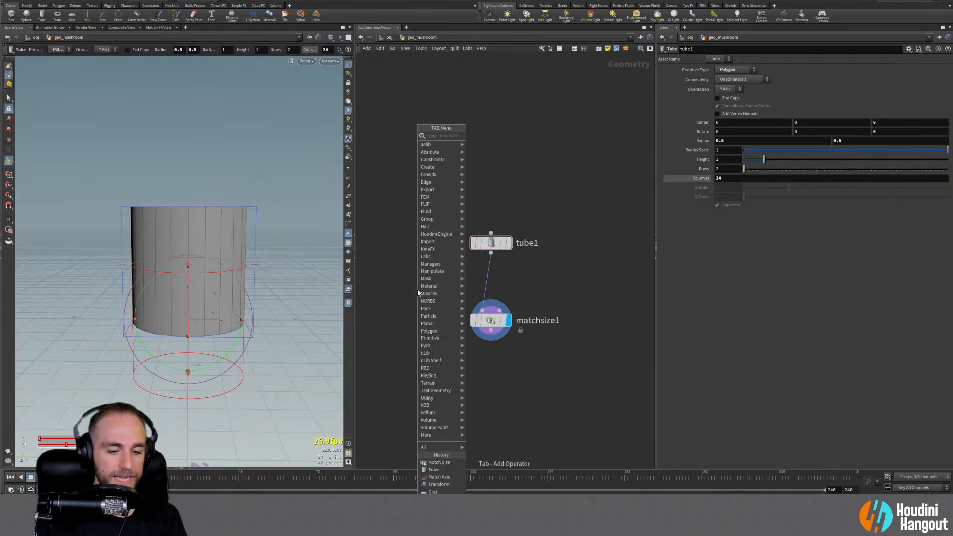
pyautogui.write('polyf')
pyautogui.press('Return')
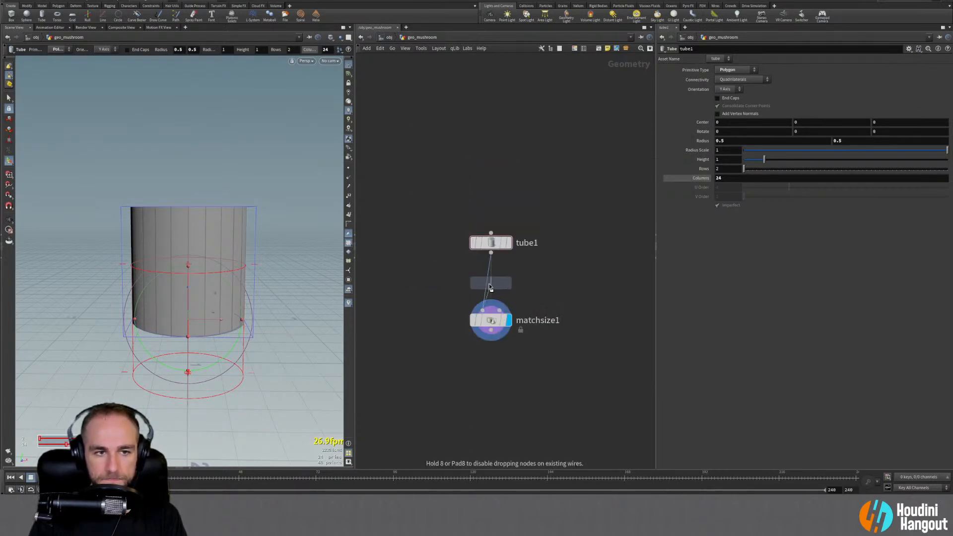
pyautogui.click(453, 287)
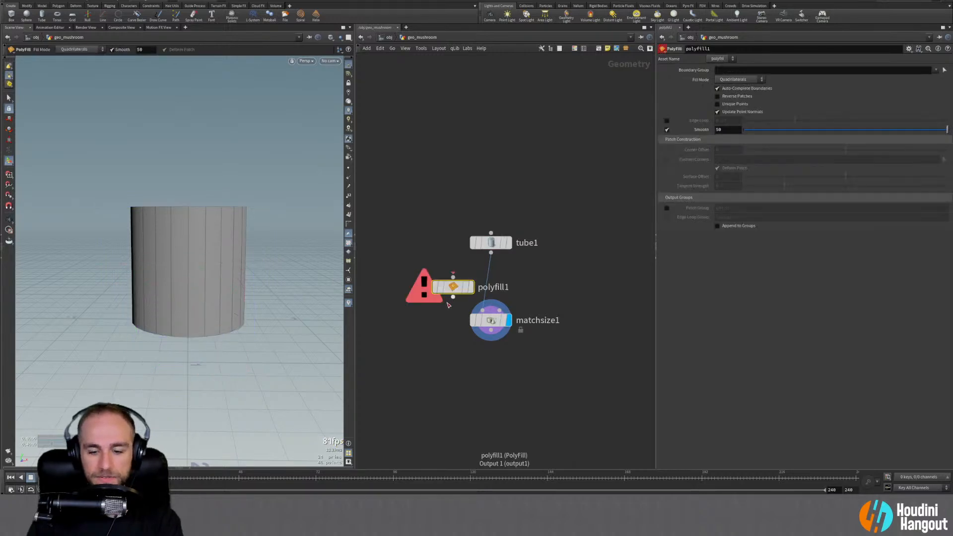
pyautogui.press('Delete')
# Enable End Caps on tube1 to close the tube, and move matchsize1 back up beneath it
pyautogui.click(719, 98)
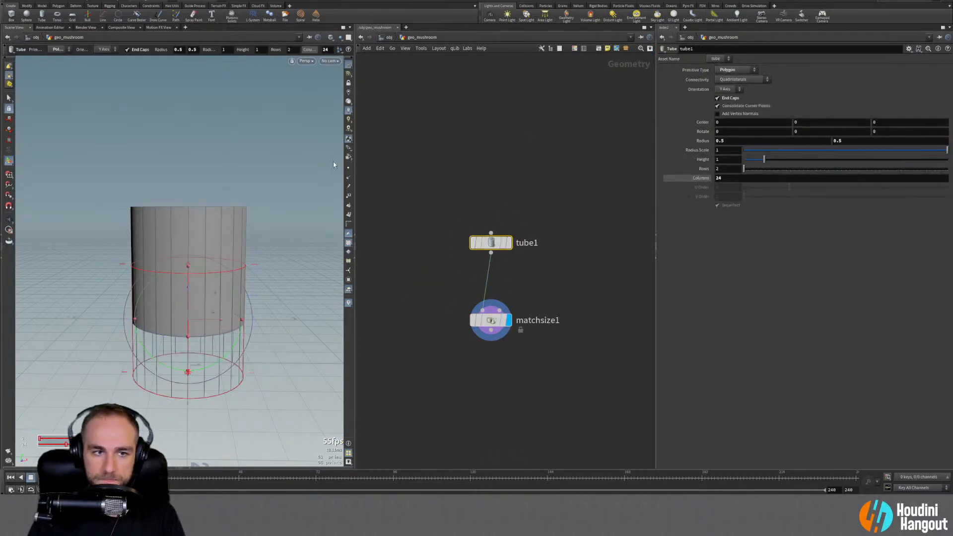
pyautogui.keyDown('alt'); pyautogui.moveTo(226, 191); pyautogui.dragTo(219, 216); pyautogui.keyUp('alt')
pyautogui.moveTo(490, 318); pyautogui.dragTo(491, 280)
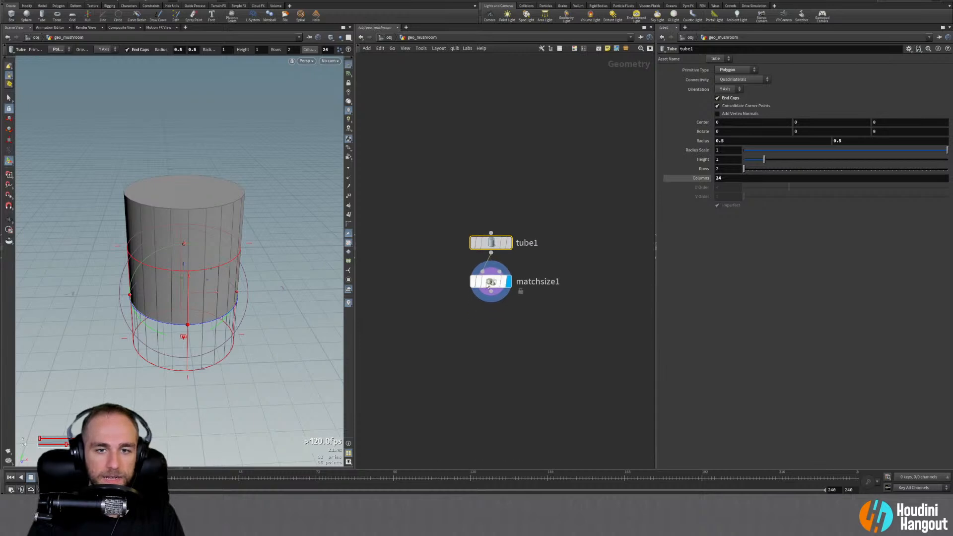
# Select the edge loop around the tube's top rim and apply a PolyBevel with a distance of about 0.35
pyautogui.press('s')
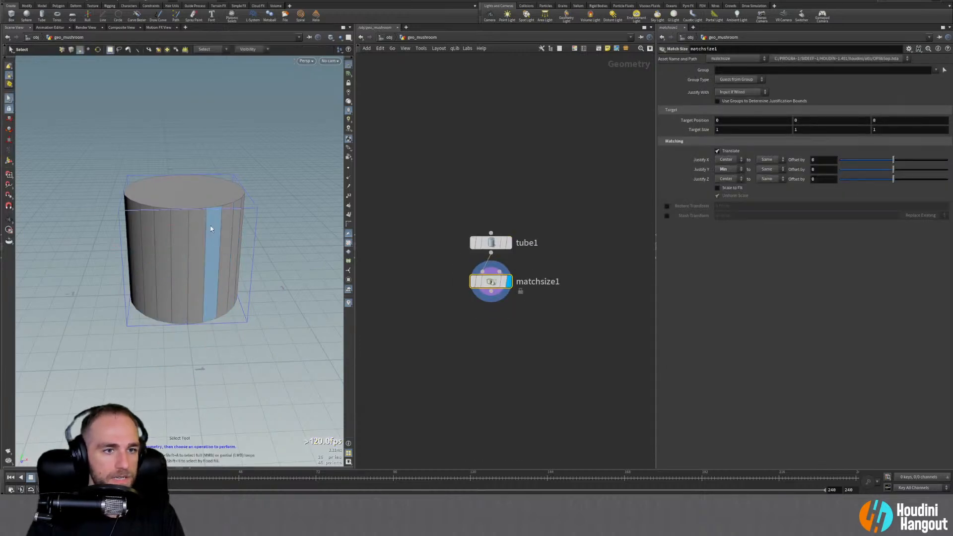
pyautogui.press('2')
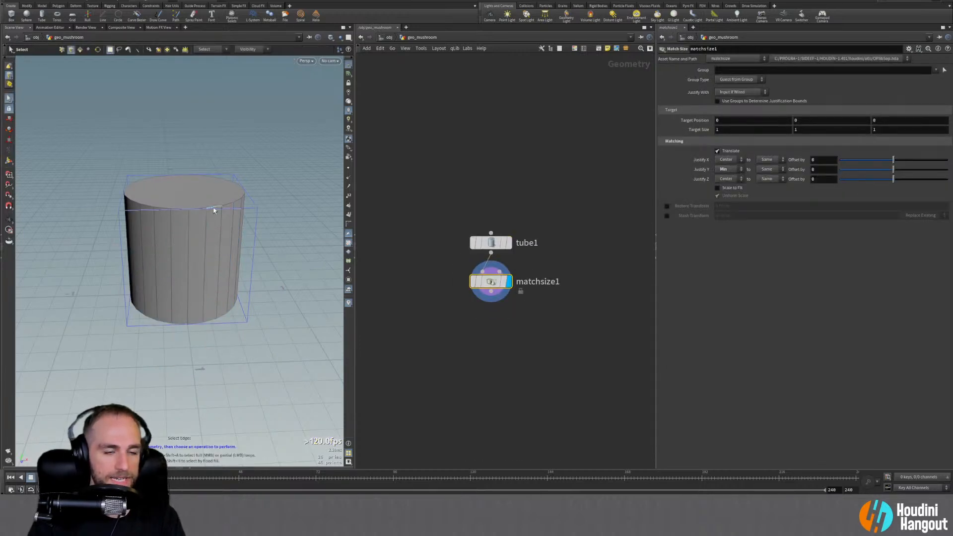
pyautogui.click(213, 211)
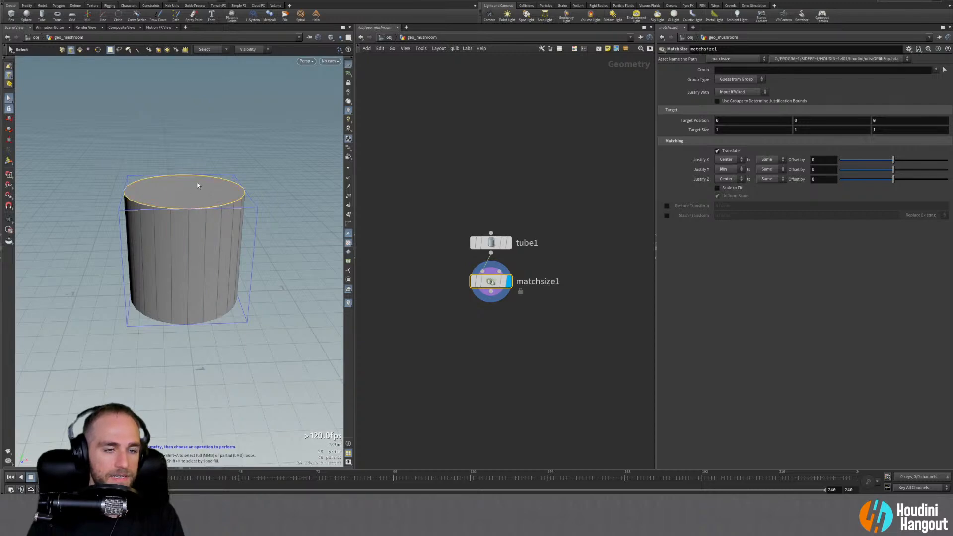
pyautogui.press('Tab')
pyautogui.write('polybevel')
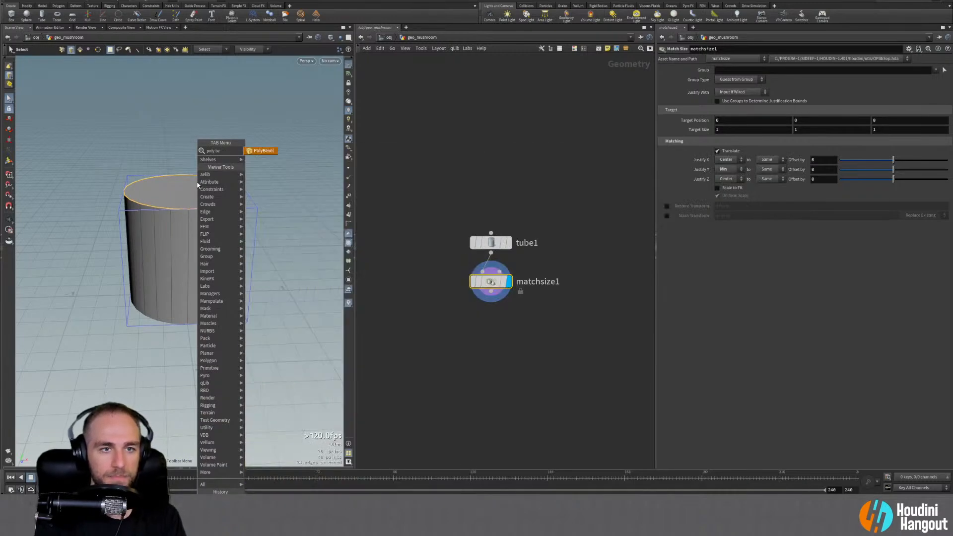
pyautogui.press('Return')
pyautogui.moveTo(234, 206); pyautogui.dragTo(211, 237)
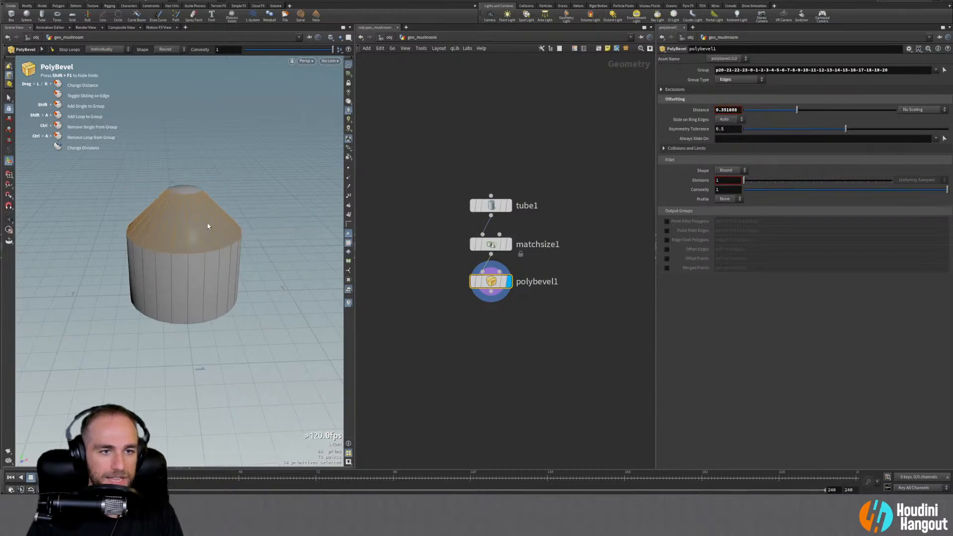
# Raise the PolyBevel's fillet divisions to 10 to round off the tube's top
pyautogui.scroll(3, 208, 226)
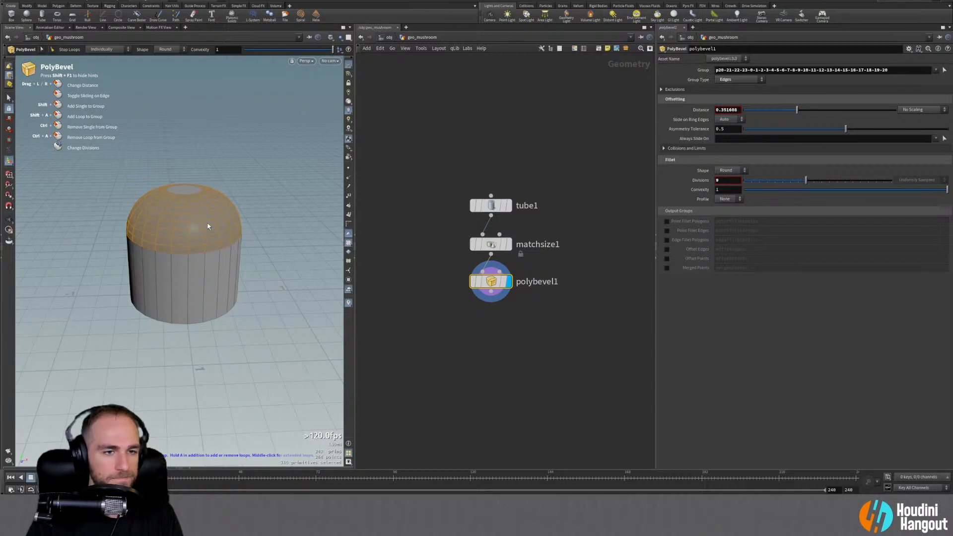
pyautogui.keyDown('alt'); pyautogui.moveTo(175, 291); pyautogui.dragTo(189, 263); pyautogui.keyUp('alt')
# Reduce tube1's Radius Scale to 0.74 so the bevel closes into a dome at the top
pyautogui.click(492, 207)
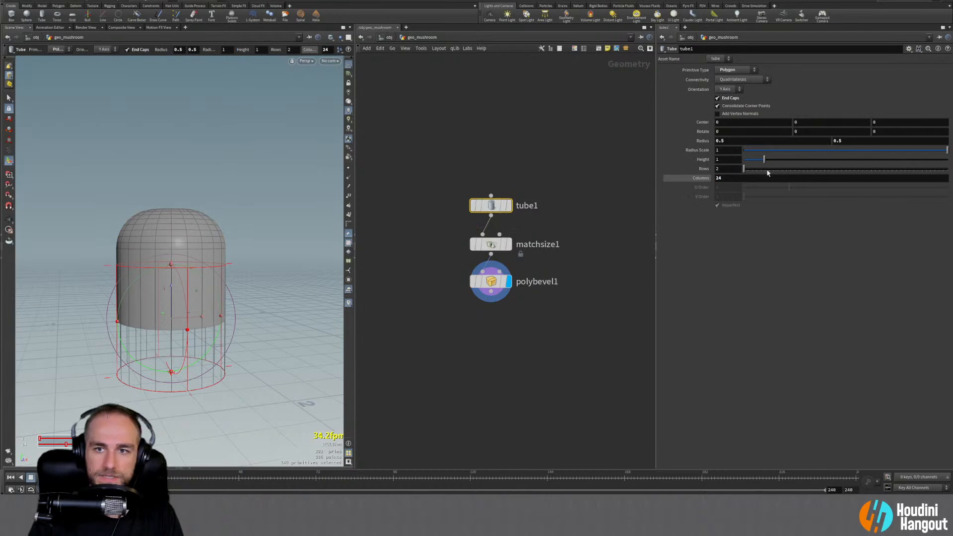
pyautogui.moveTo(745, 170)
pyautogui.mouseDown()
pyautogui.moveTo(765, 172)
pyautogui.moveTo(744, 173)
pyautogui.mouseUp()
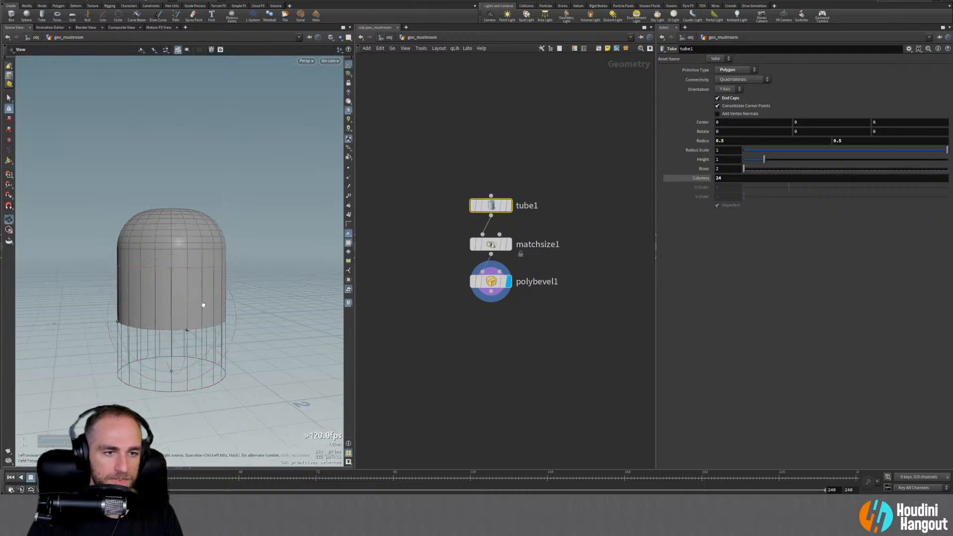
pyautogui.keyDown('alt'); pyautogui.moveTo(204, 305); pyautogui.dragTo(264, 283); pyautogui.keyUp('alt')
pyautogui.scroll(3, 213, 279)
pyautogui.press('Return')
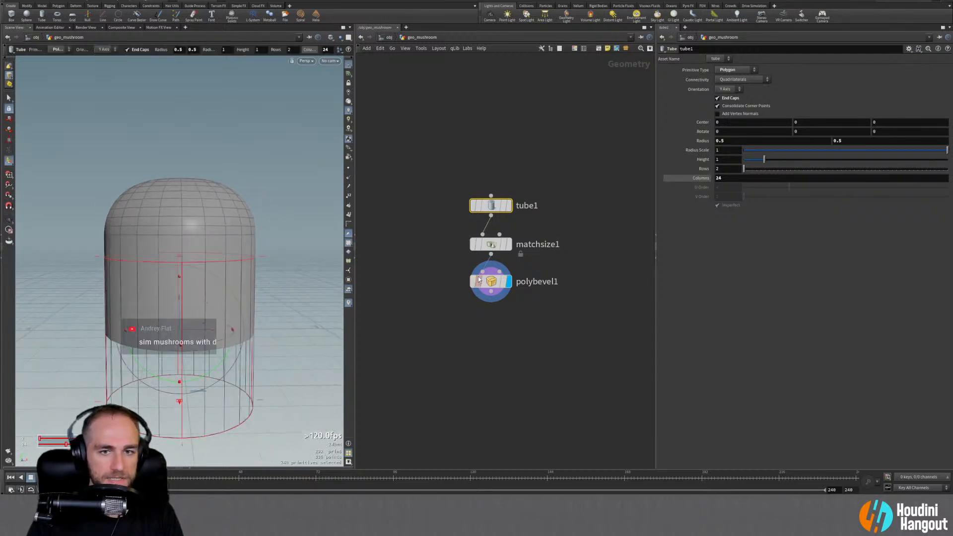
pyautogui.moveTo(490, 282)
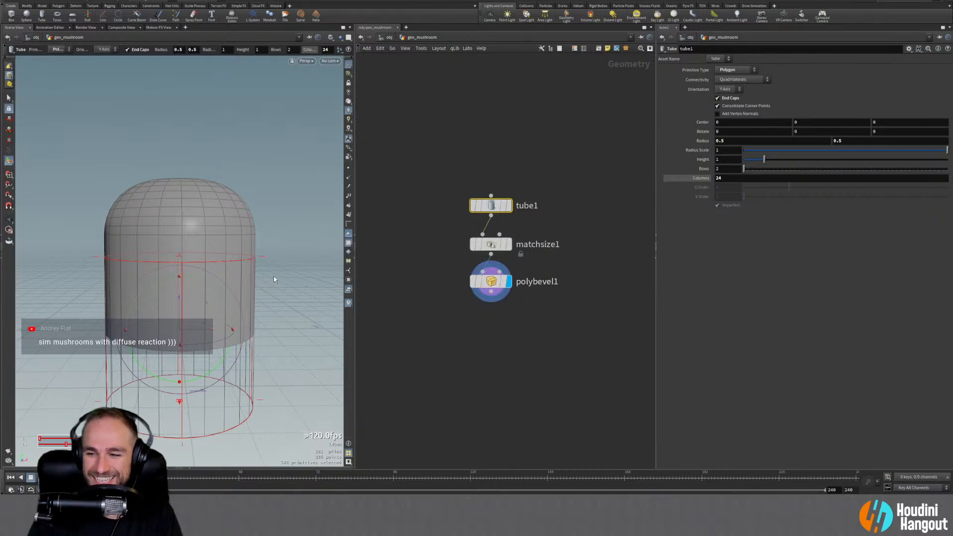
pyautogui.press('Escape')
pyautogui.moveTo(219, 241); pyautogui.dragTo(210, 254)
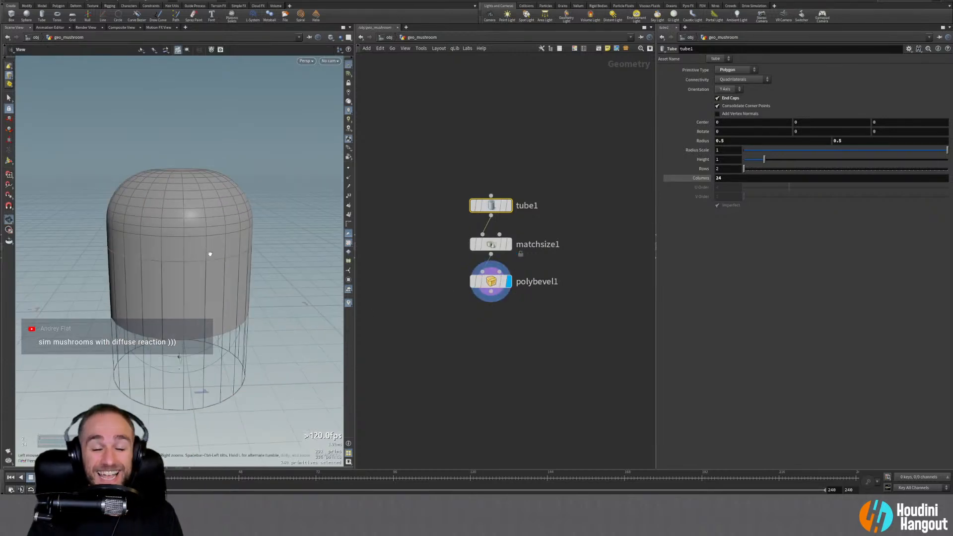
pyautogui.press('Return')
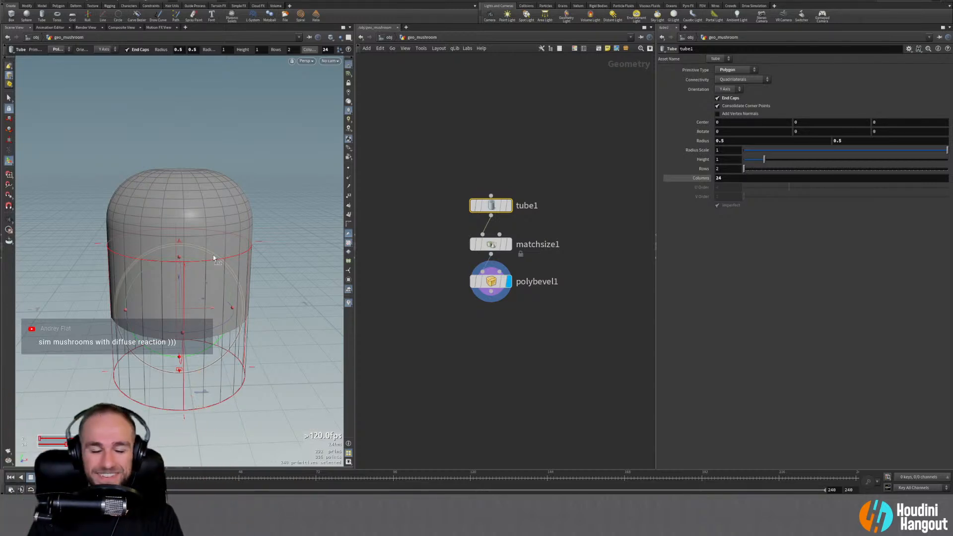
pyautogui.keyDown('alt'); pyautogui.moveTo(201, 255); pyautogui.dragTo(188, 296); pyautogui.keyUp('alt')
pyautogui.press('Escape')
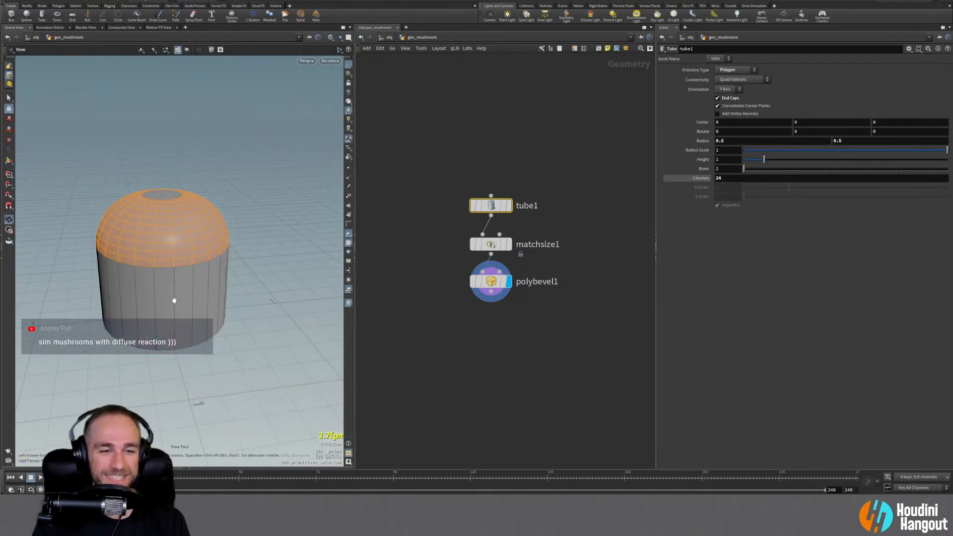
pyautogui.moveTo(201, 350); pyautogui.dragTo(207, 262)
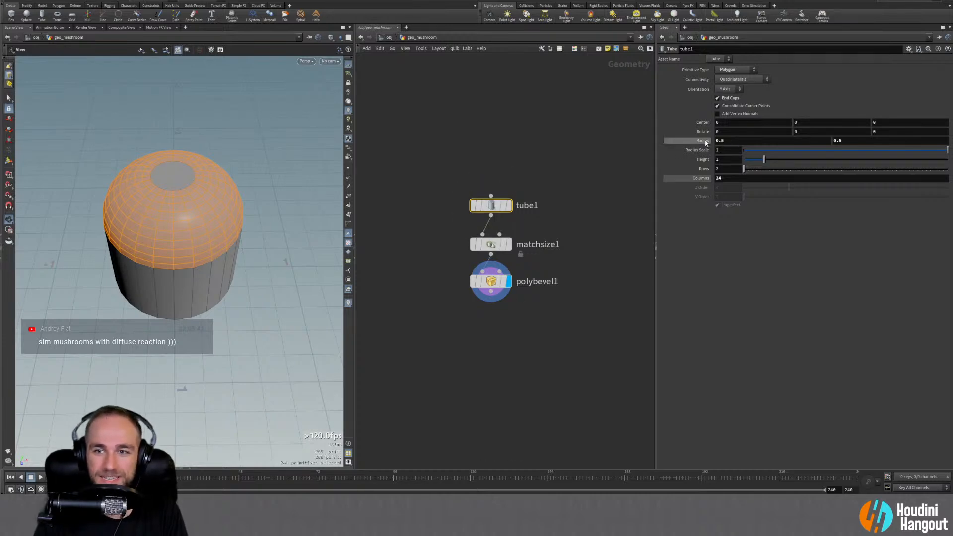
pyautogui.moveTo(723, 151); pyautogui.dragTo(704, 166, button='middle')
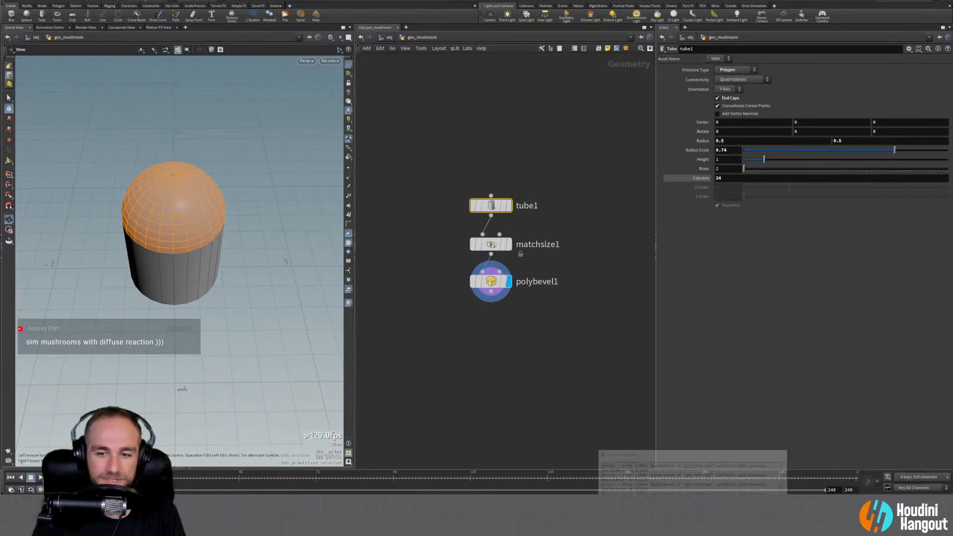
# Check the mushroom reference photo in the browser, and add a displayed Mountain node below polybevel1 in Houdini
pyautogui.hotkey('alt', 'Tab')
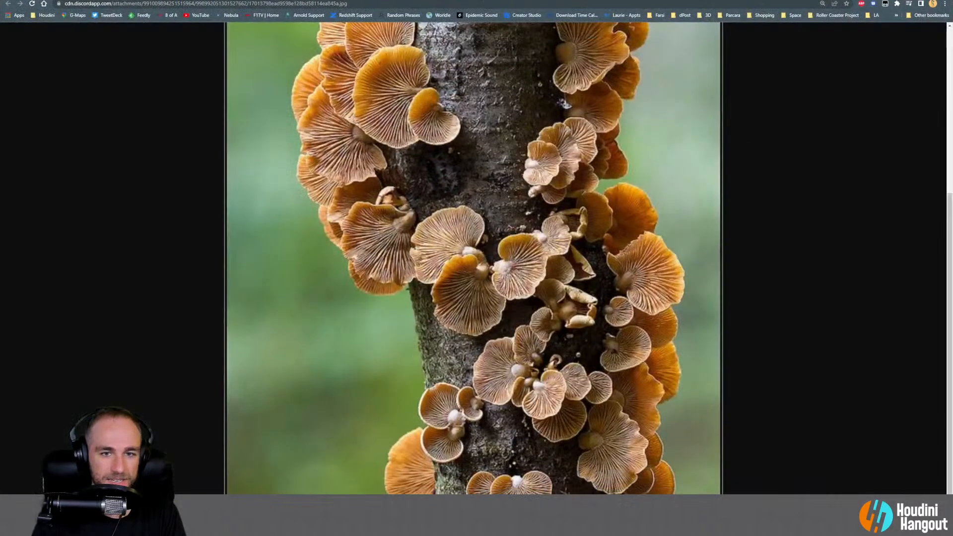
pyautogui.hotkey('alt', 'Tab')
pyautogui.moveTo(181, 338); pyautogui.dragTo(277, 233)
pyautogui.press('Tab')
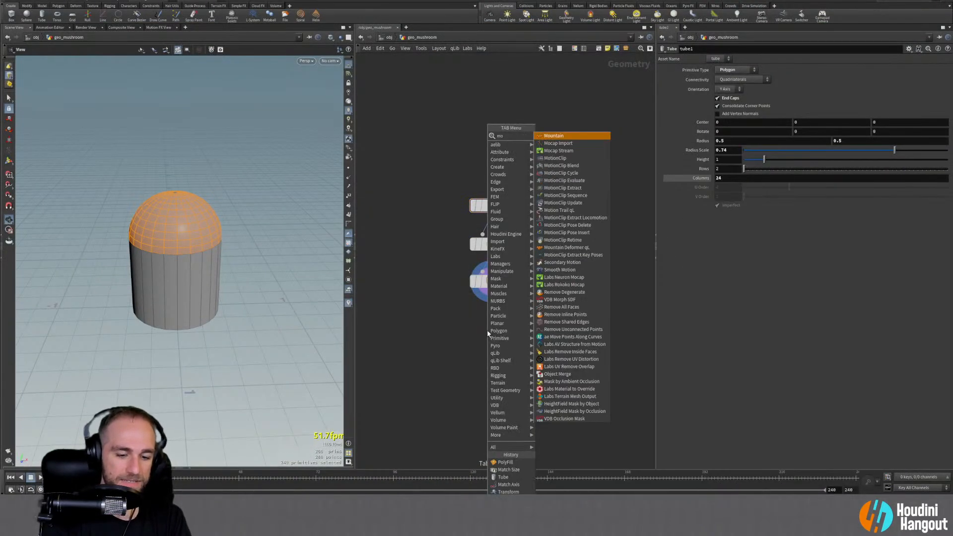
pyautogui.write('mou')
pyautogui.press('Return')
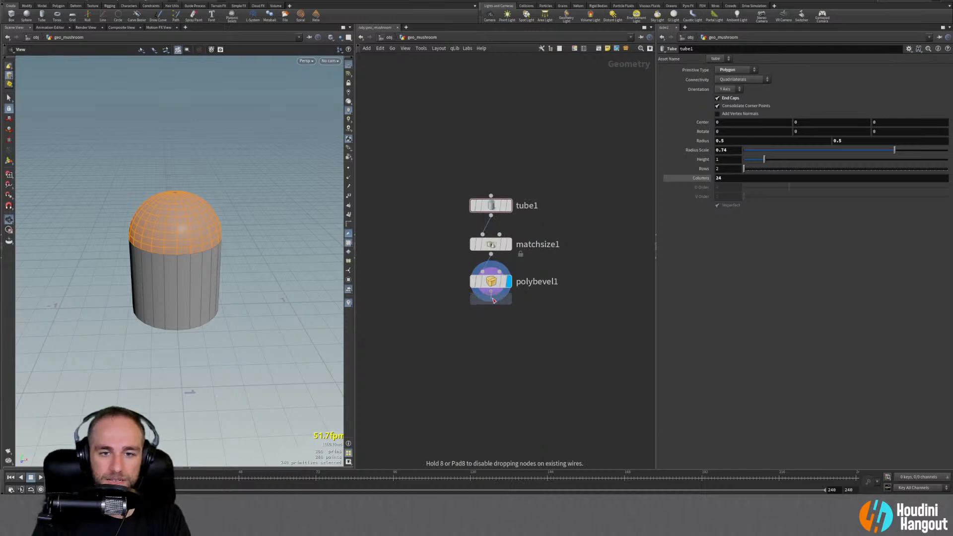
pyautogui.click(507, 323)
pyautogui.click(508, 323)
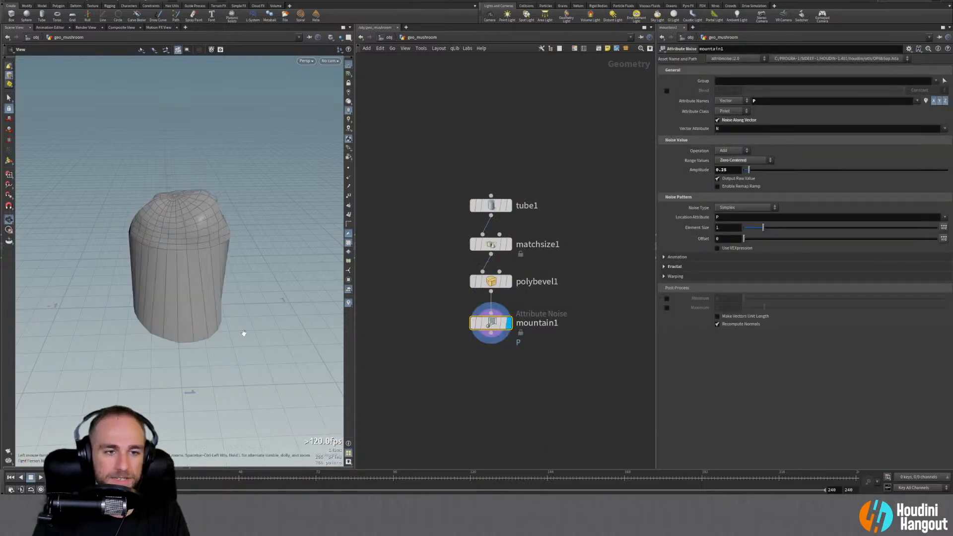
# Try several noise amplitudes on mountain1 and settle on 0.16
pyautogui.moveTo(245, 330); pyautogui.dragTo(214, 272)
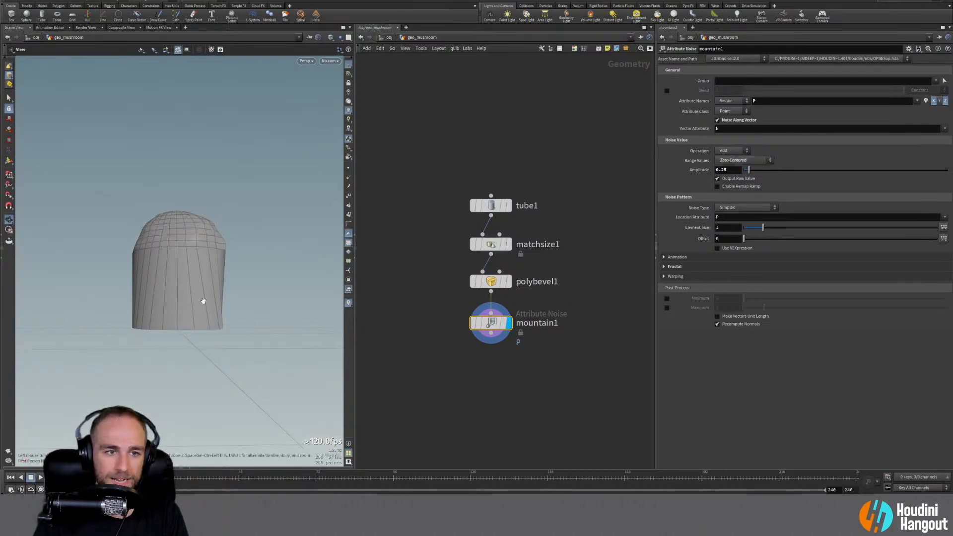
pyautogui.moveTo(216, 276); pyautogui.dragTo(206, 342)
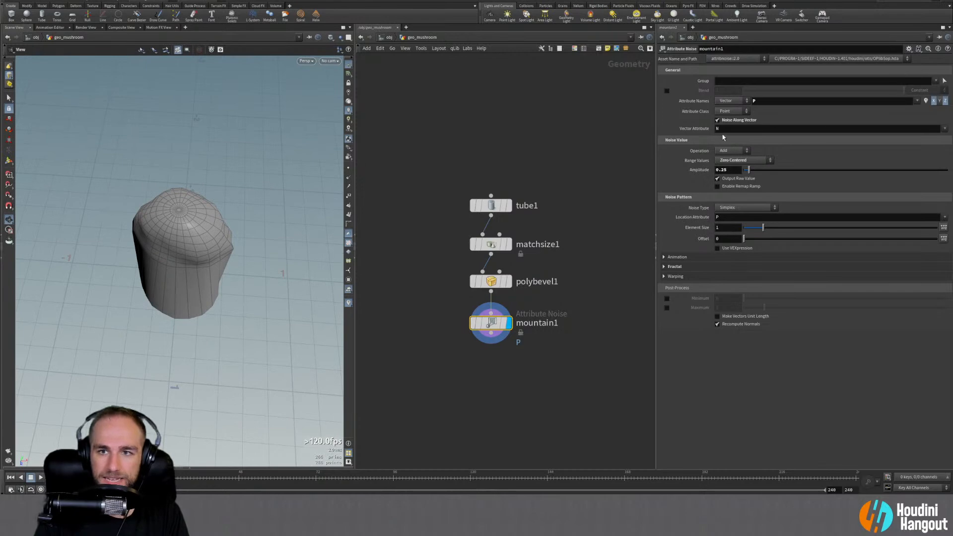
pyautogui.moveTo(728, 170); pyautogui.dragTo(660, 194, button='middle')
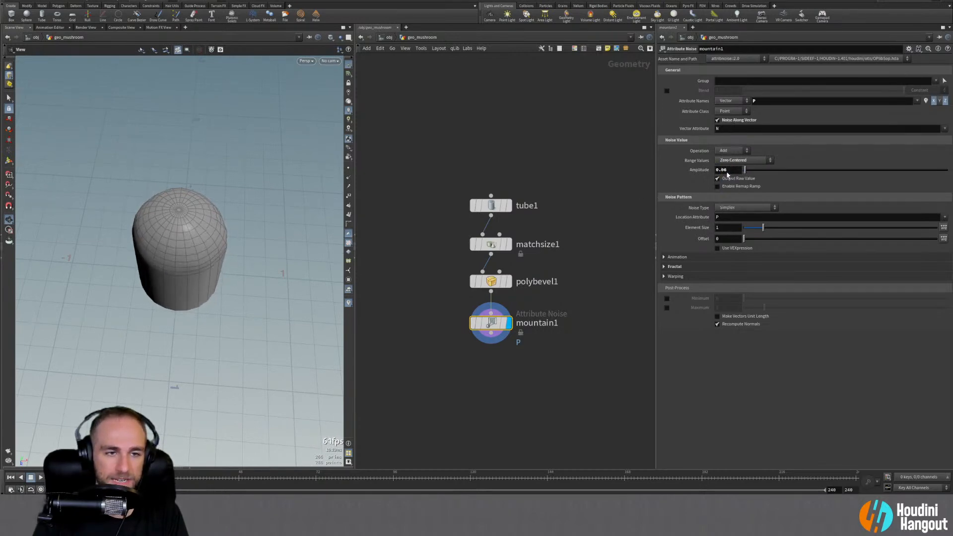
pyautogui.moveTo(263, 231); pyautogui.dragTo(208, 273)
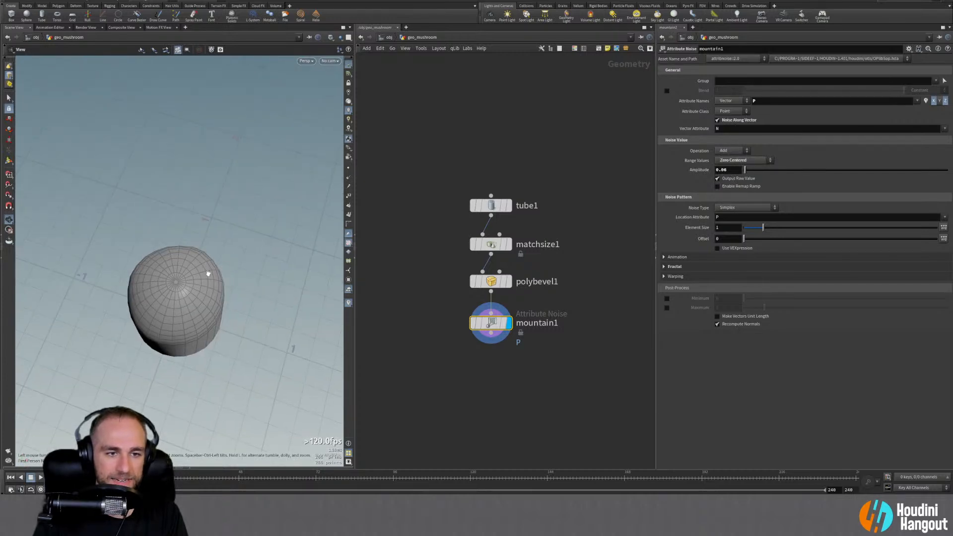
pyautogui.moveTo(746, 171); pyautogui.dragTo(750, 174)
pyautogui.moveTo(186, 360); pyautogui.dragTo(158, 303)
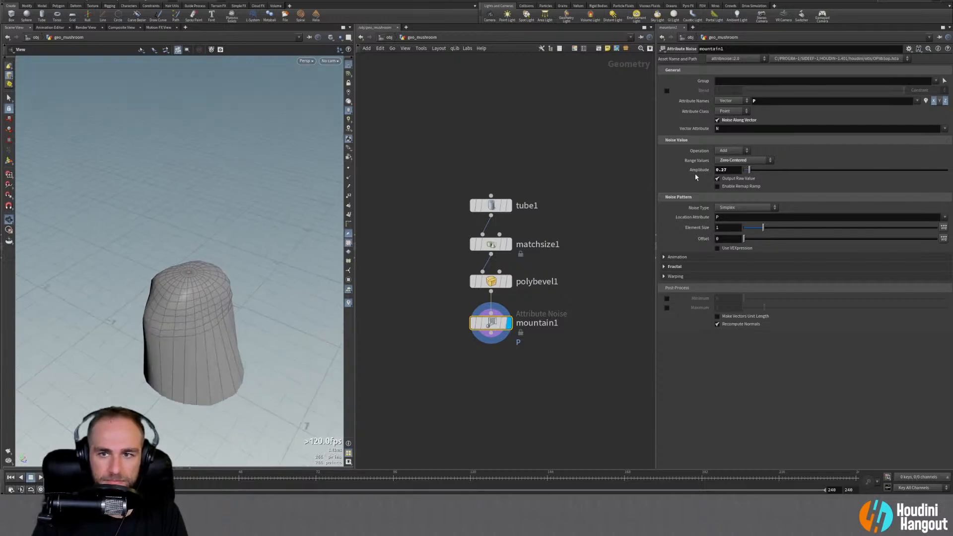
pyautogui.moveTo(750, 174); pyautogui.dragTo(746, 171)
pyautogui.moveTo(198, 385); pyautogui.dragTo(175, 289)
# Move mountain1 further down, display polybevel1, and select the ring of vertical edges around the stem below the dome
pyautogui.moveTo(501, 334); pyautogui.dragTo(501, 373)
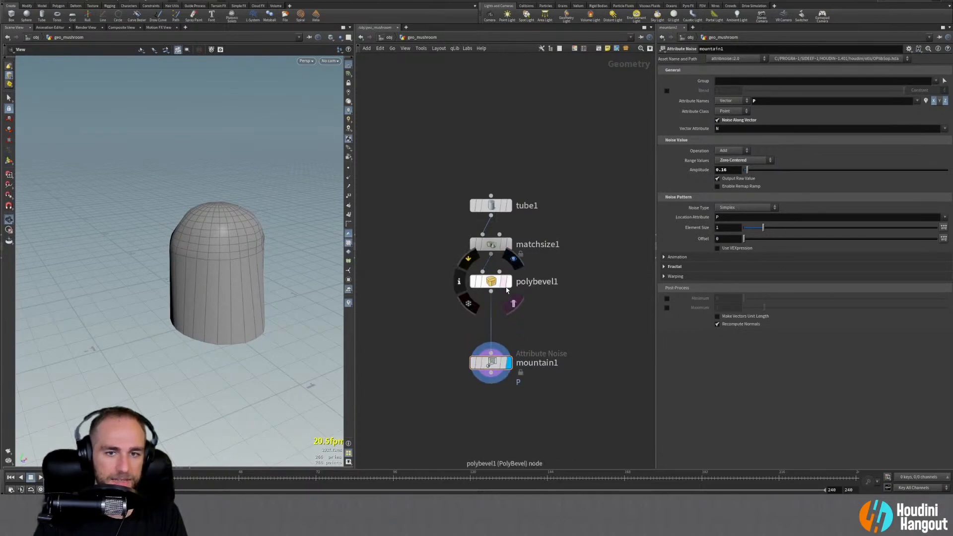
pyautogui.click(507, 281)
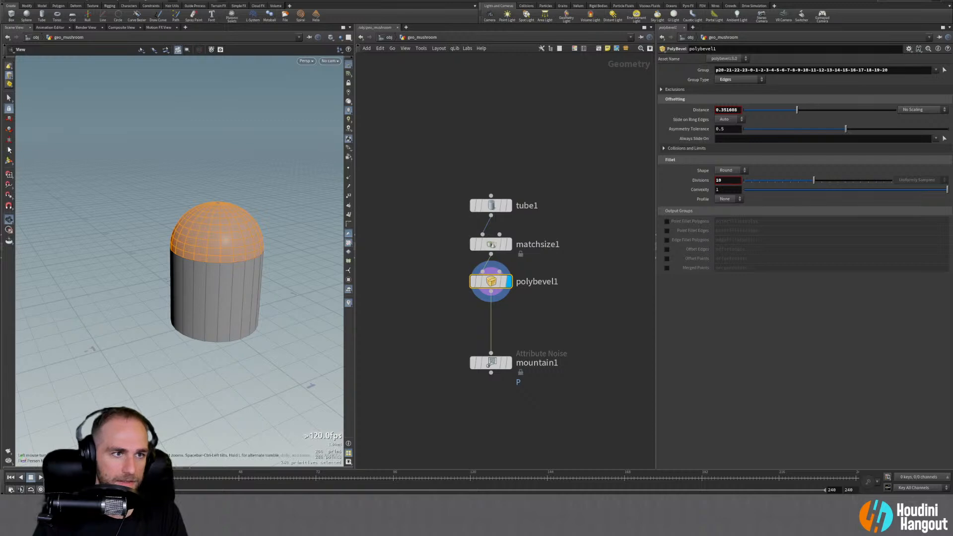
pyautogui.click(8, 98)
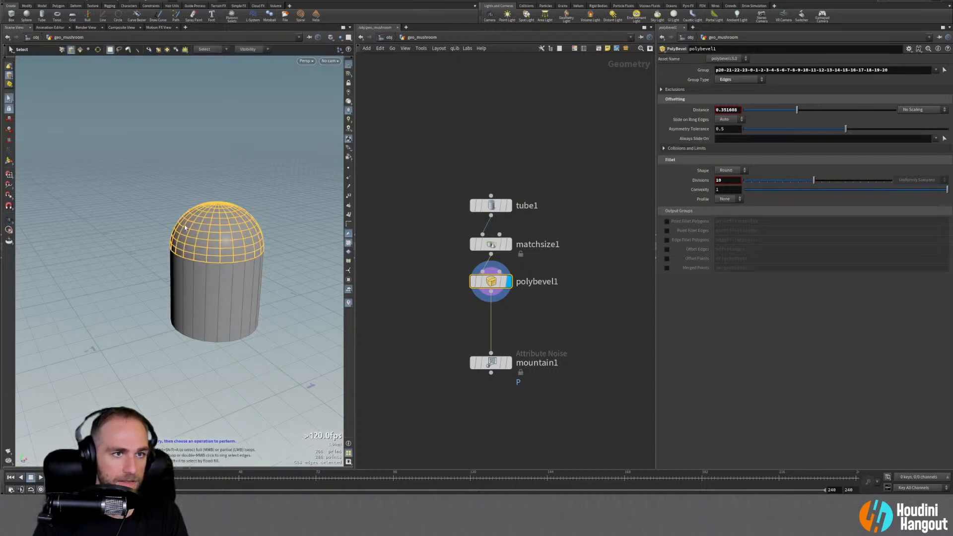
pyautogui.click(222, 302)
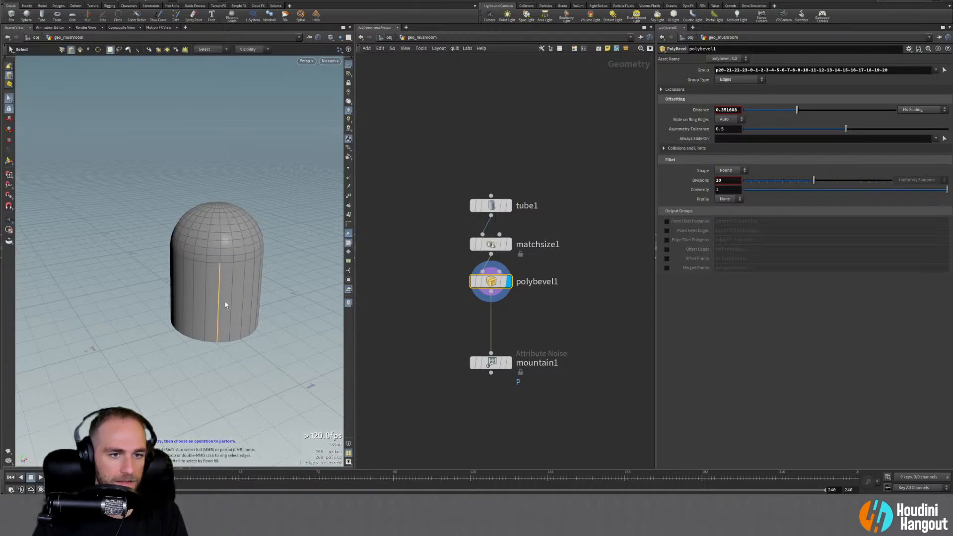
pyautogui.doubleClick(229, 301)
pyautogui.keyDown('alt'); pyautogui.moveTo(230, 288); pyautogui.dragTo(194, 289); pyautogui.keyUp('alt')
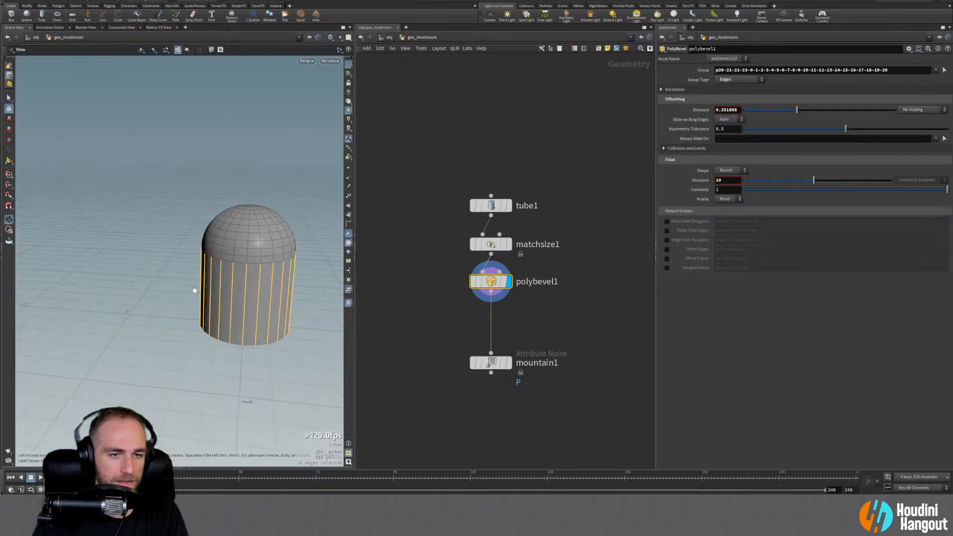
pyautogui.keyDown('alt'); pyautogui.moveTo(250, 282); pyautogui.dragTo(206, 283, button='middle'); pyautogui.keyUp('alt')
pyautogui.keyDown('alt'); pyautogui.moveTo(207, 283); pyautogui.dragTo(215, 294, button='right'); pyautogui.keyUp('alt')
# Apply an Edge Divide to the selected edges with Connect Points and Close Path enabled and 9 divisions
pyautogui.press('Tab')
pyautogui.write('edge')
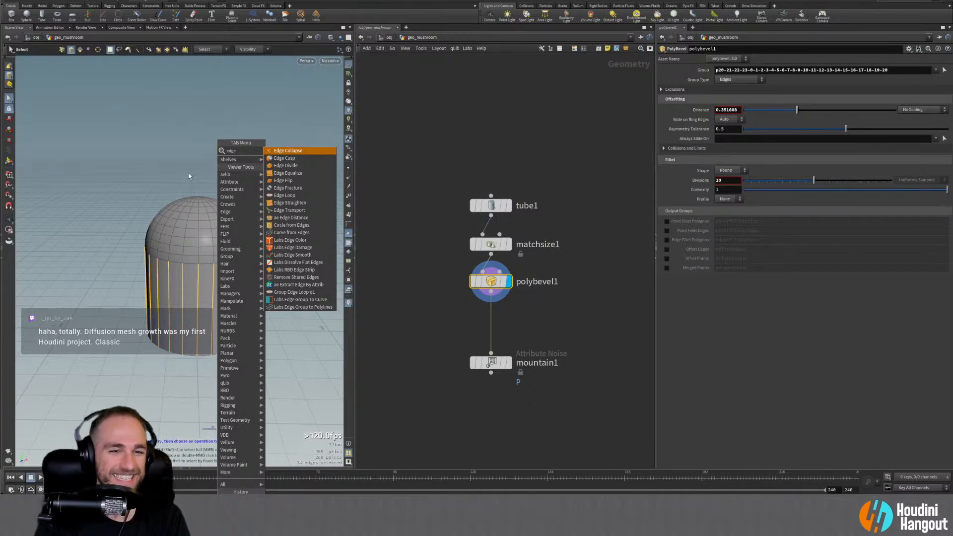
pyautogui.click(291, 166)
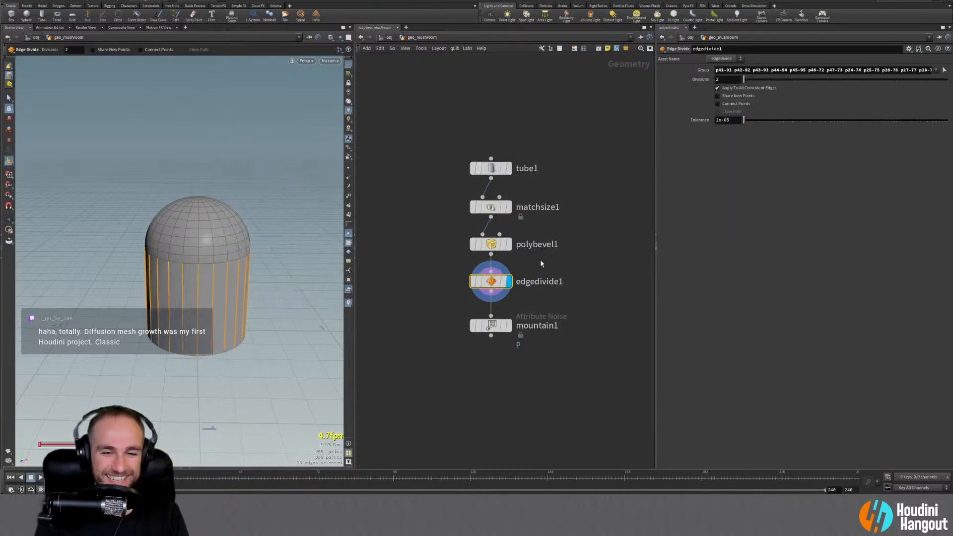
pyautogui.click(718, 104)
pyautogui.click(725, 112)
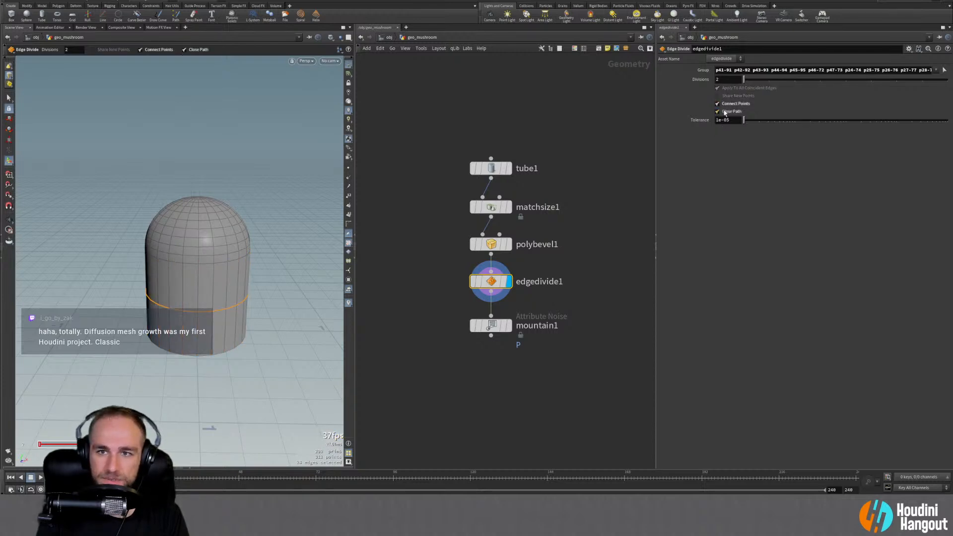
pyautogui.moveTo(750, 83); pyautogui.dragTo(926, 87)
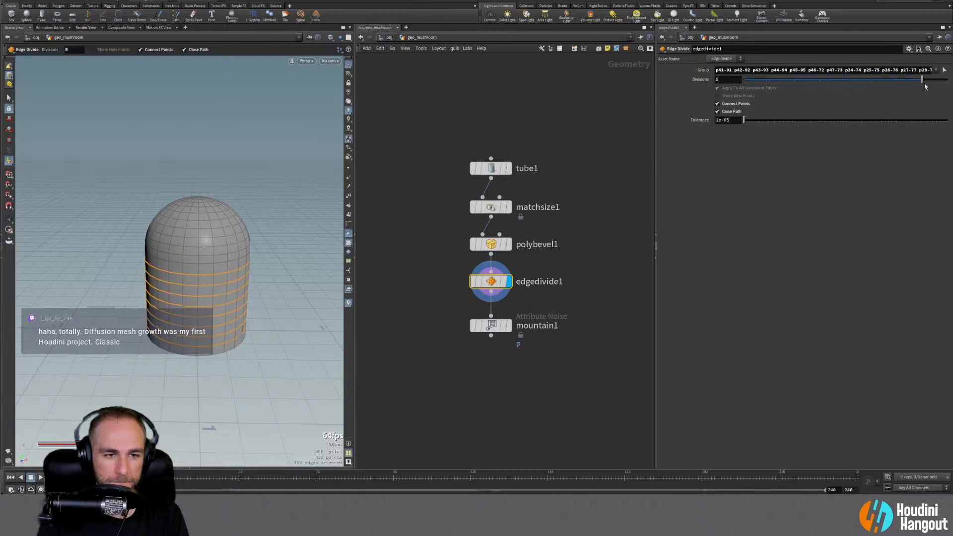
# Display mountain1 and set its noise element size to 0.6 and amplitude to 0.11
pyautogui.click(509, 325)
pyautogui.keyDown('alt'); pyautogui.moveTo(183, 298); pyautogui.dragTo(227, 274); pyautogui.keyUp('alt')
pyautogui.moveTo(763, 227); pyautogui.dragTo(756, 228)
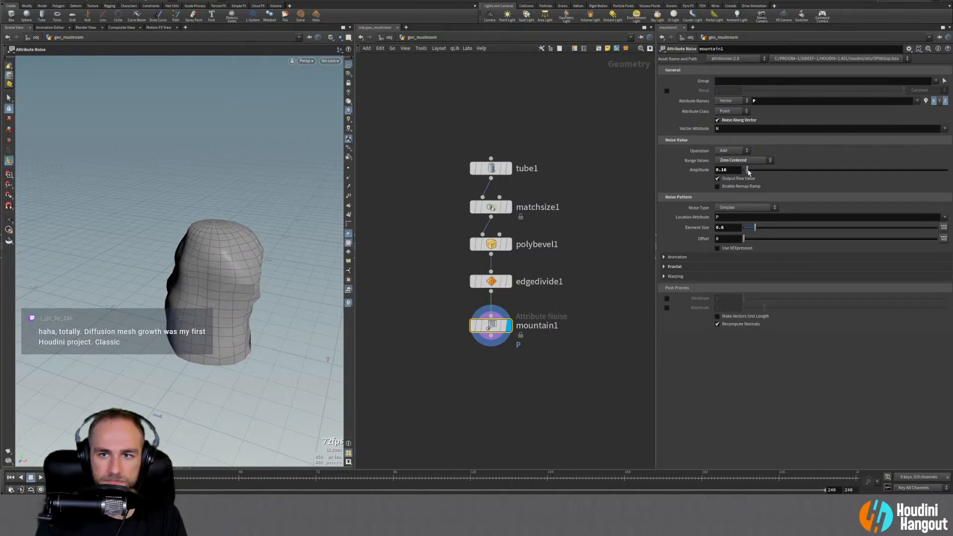
pyautogui.moveTo(748, 172); pyautogui.dragTo(747, 173)
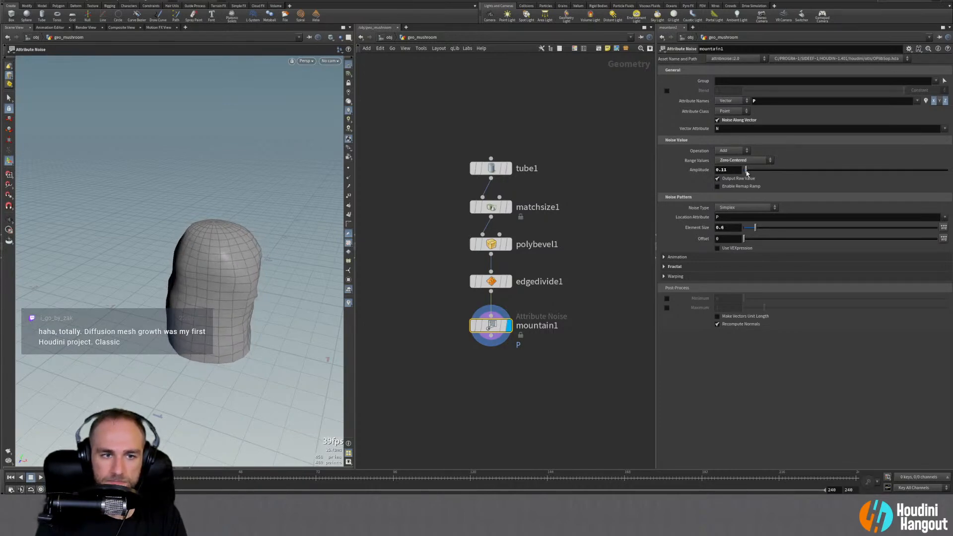
pyautogui.press('Escape')
pyautogui.moveTo(108, 298); pyautogui.dragTo(206, 309)
# Lay out the five nodes in an evenly spaced column, and compare the shape with the mushroom reference photo
pyautogui.moveTo(489, 327); pyautogui.dragTo(489, 320)
pyautogui.moveTo(449, 154); pyautogui.dragTo(516, 371)
pyautogui.press('l')
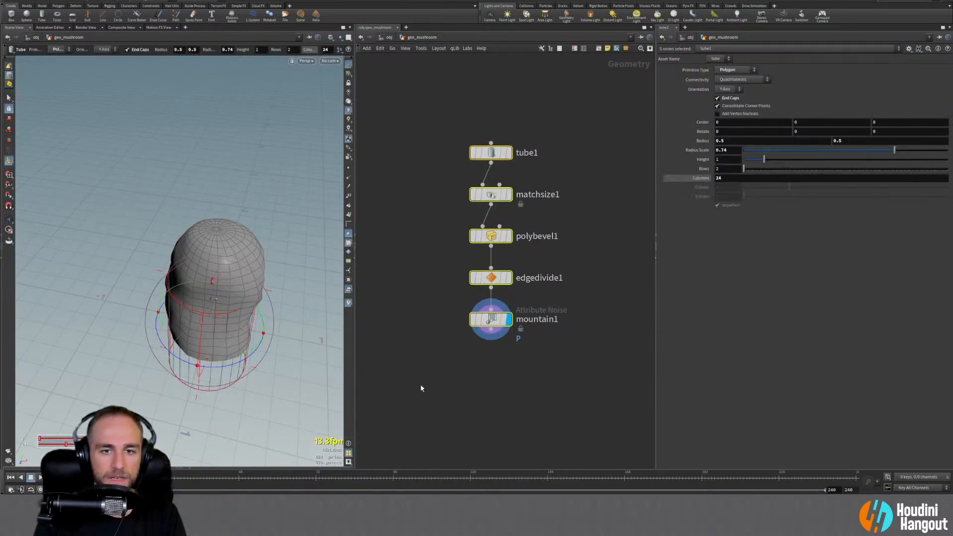
pyautogui.moveTo(191, 287); pyautogui.dragTo(230, 313)
pyautogui.press('Return')
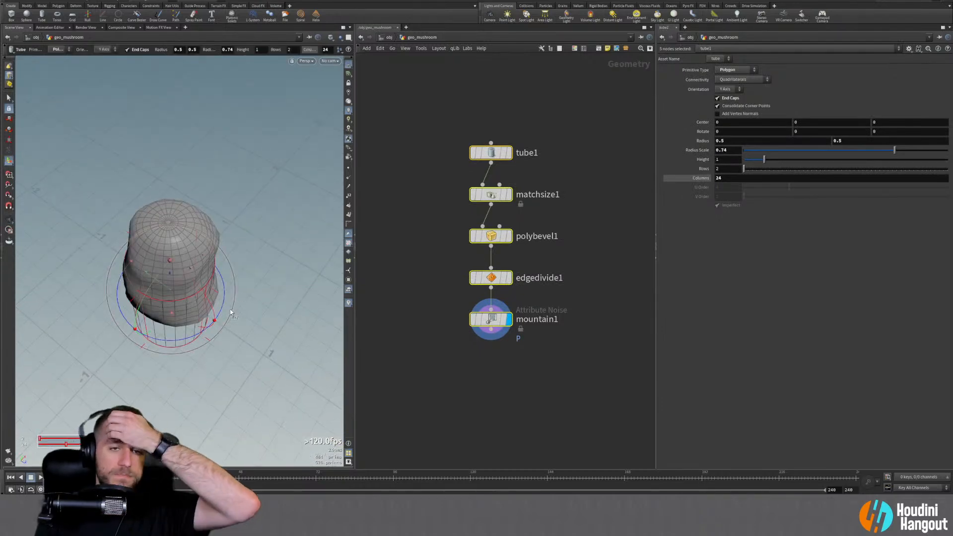
pyautogui.moveTo(199, 281); pyautogui.dragTo(149, 263)
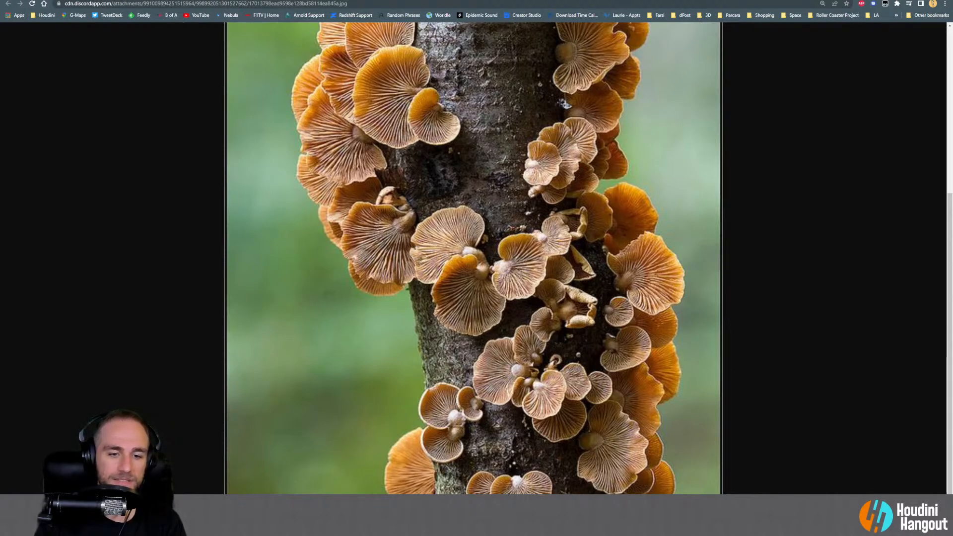
pyautogui.hotkey('alt', 'Tab')
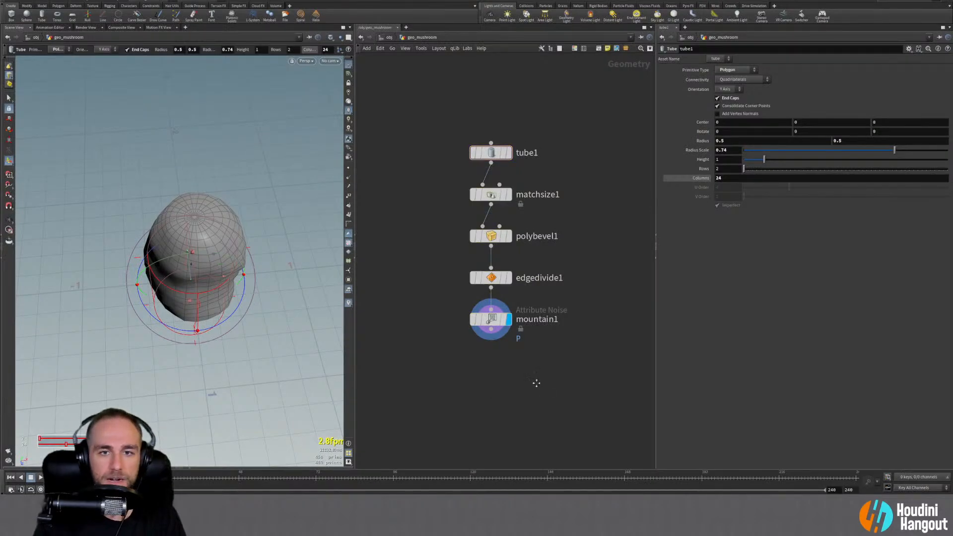
# Add a Null node connected below mountain1
pyautogui.moveTo(536, 383); pyautogui.dragTo(521, 353, button='middle')
pyautogui.scroll(-3, 521, 353)
pyautogui.press('Tab')
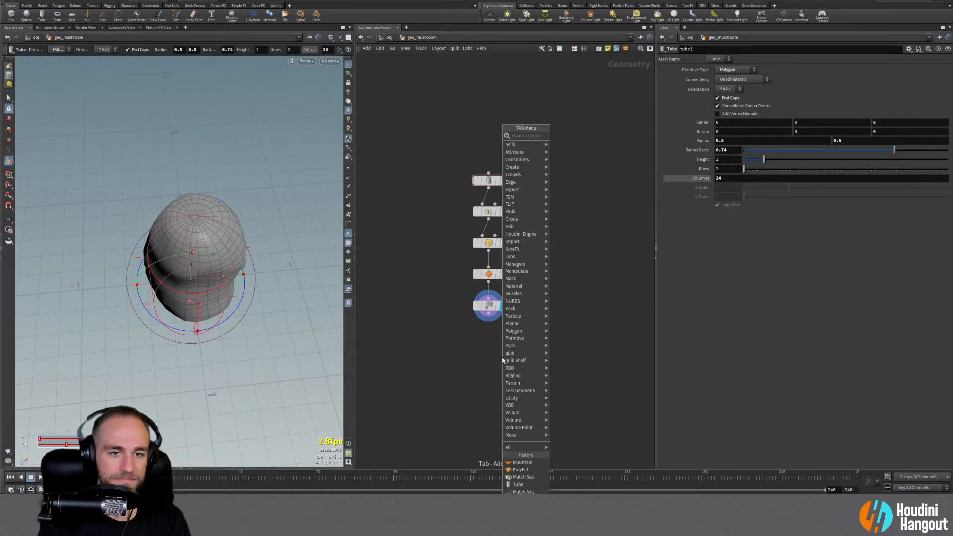
pyautogui.write('null')
pyautogui.press('Return')
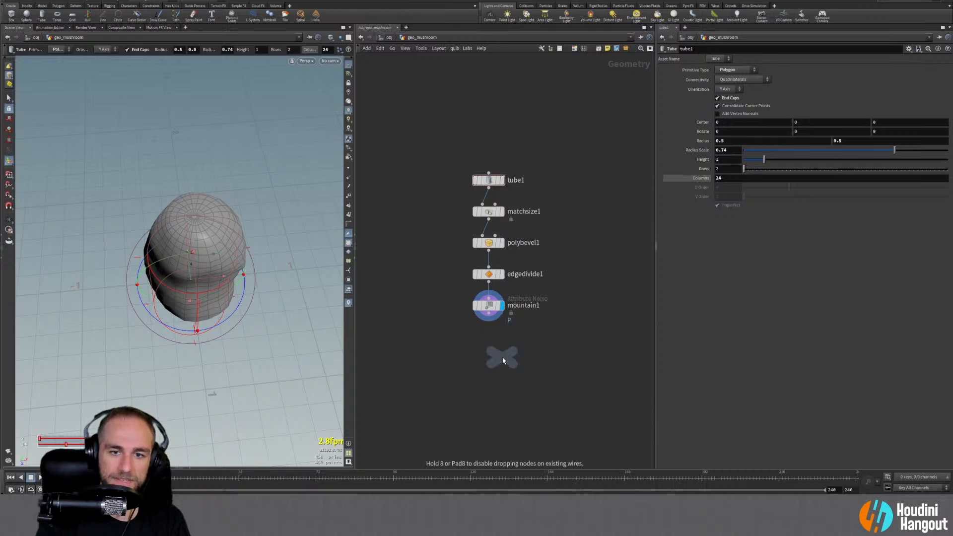
pyautogui.click(489, 340)
# Rename the new Null node STUMP and colour it yellow
pyautogui.doubleClick(512, 340)
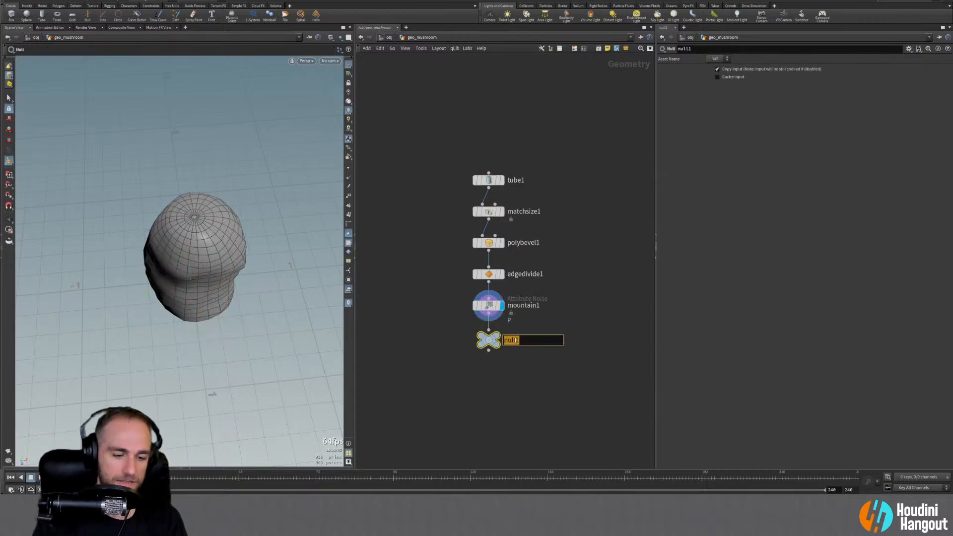
pyautogui.write('STUMP')
pyautogui.press('Return')
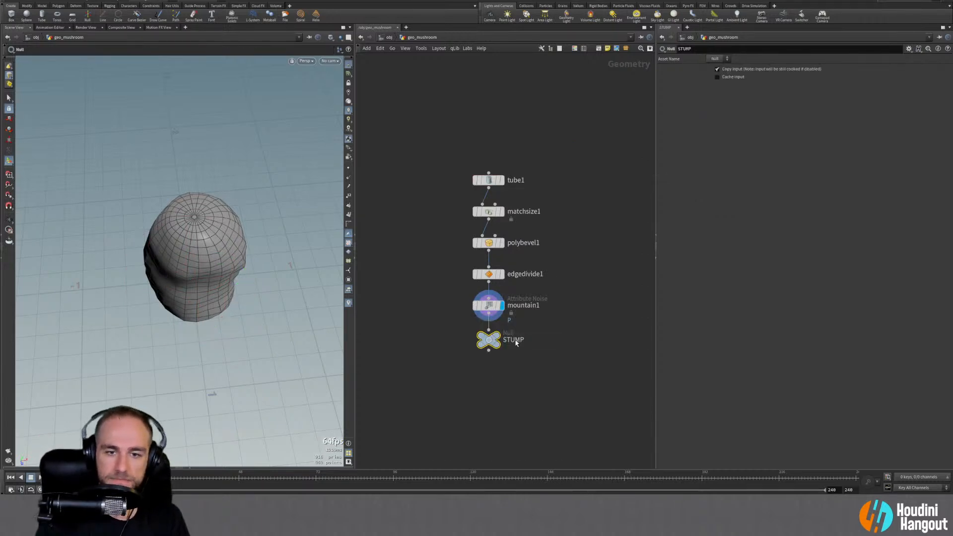
pyautogui.press('c')
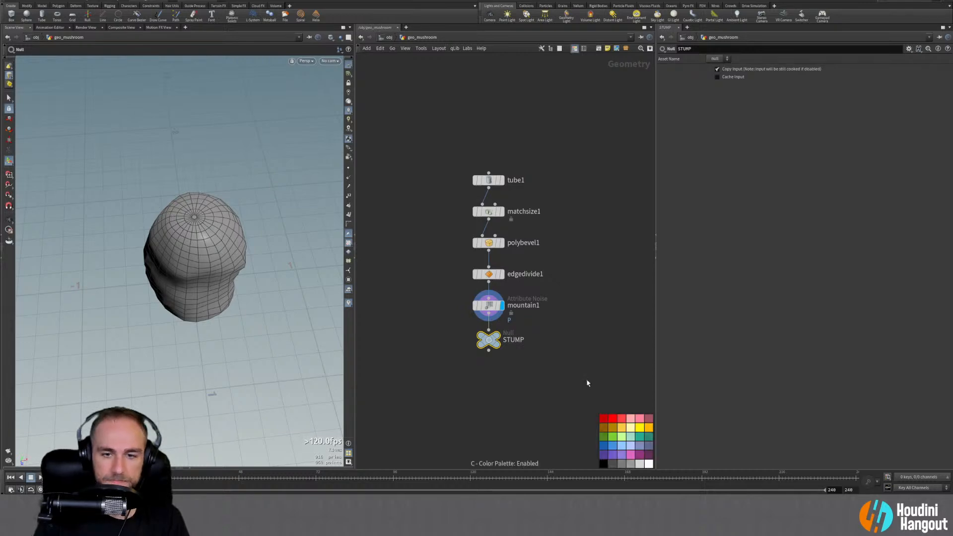
pyautogui.click(619, 430)
pyautogui.moveTo(525, 365); pyautogui.dragTo(490, 368, button='middle')
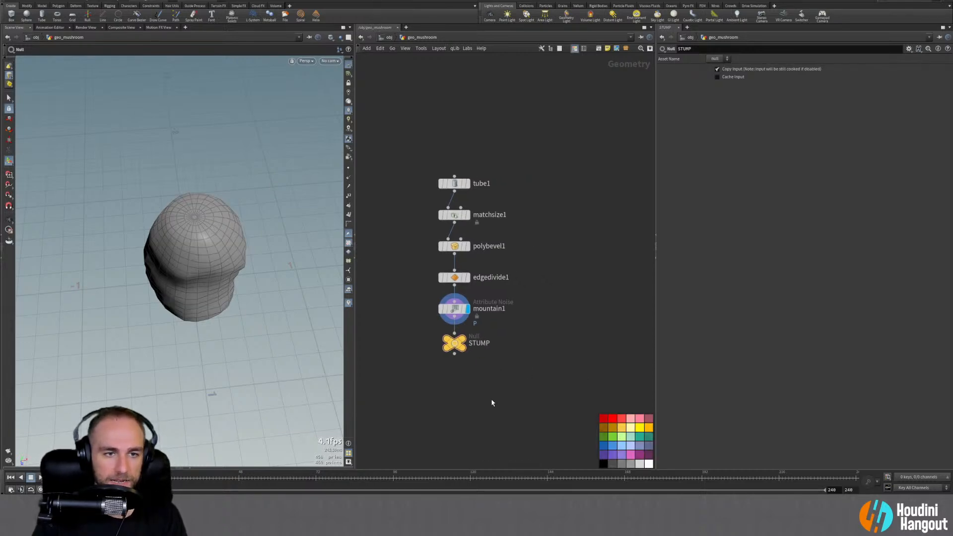
# Add a Circle node beside the stump network
pyautogui.press('Tab')
pyautogui.write('c')
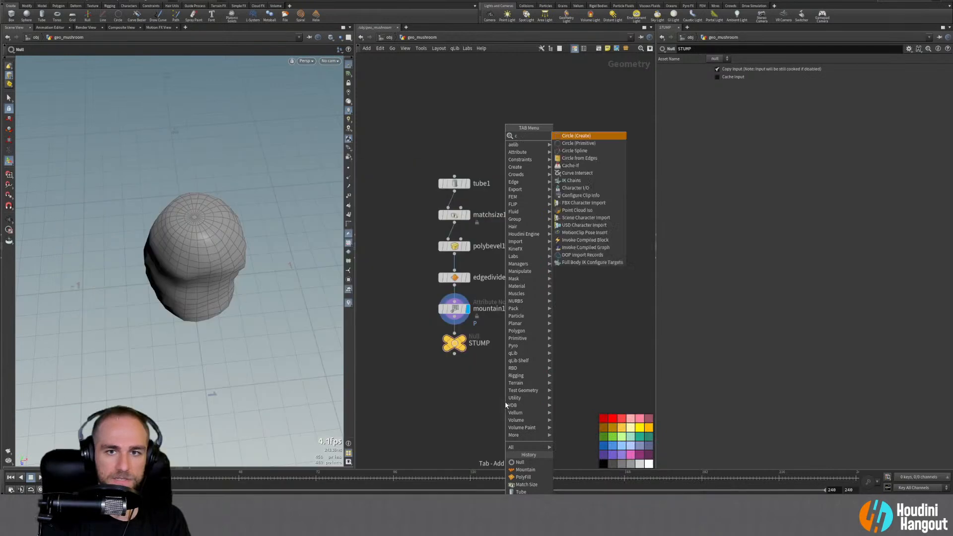
pyautogui.write('ir')
pyautogui.press('Return')
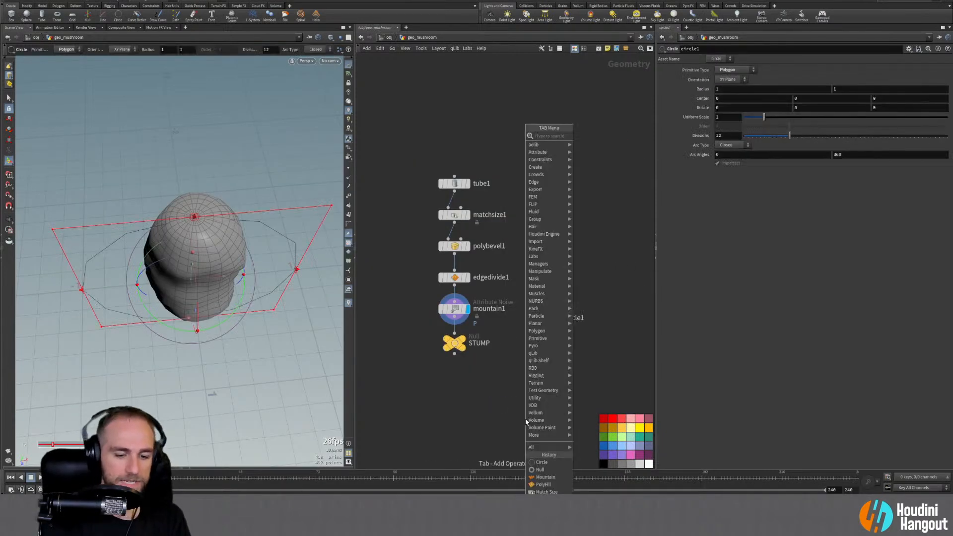
pyautogui.write('circ')
pyautogui.press('Down')
pyautogui.press('Down')
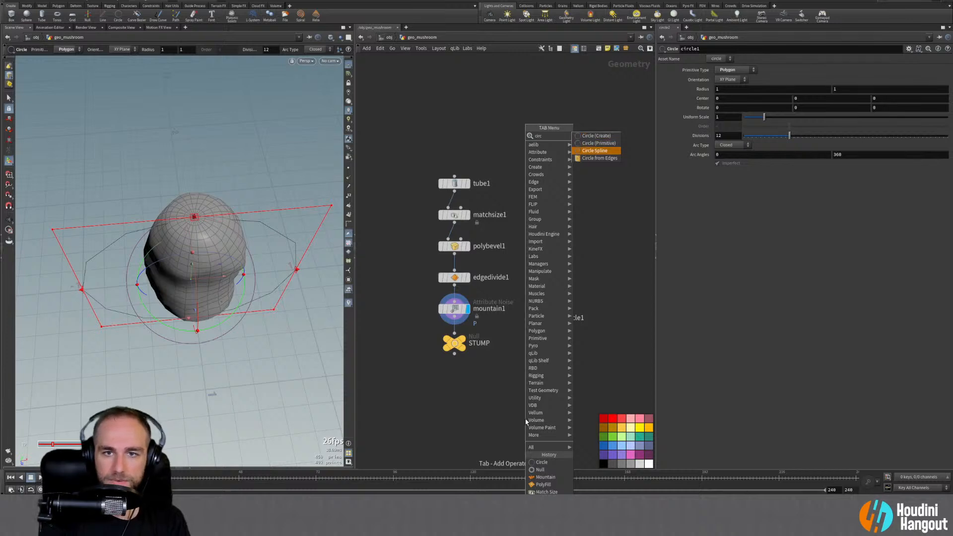
pyautogui.press('Return')
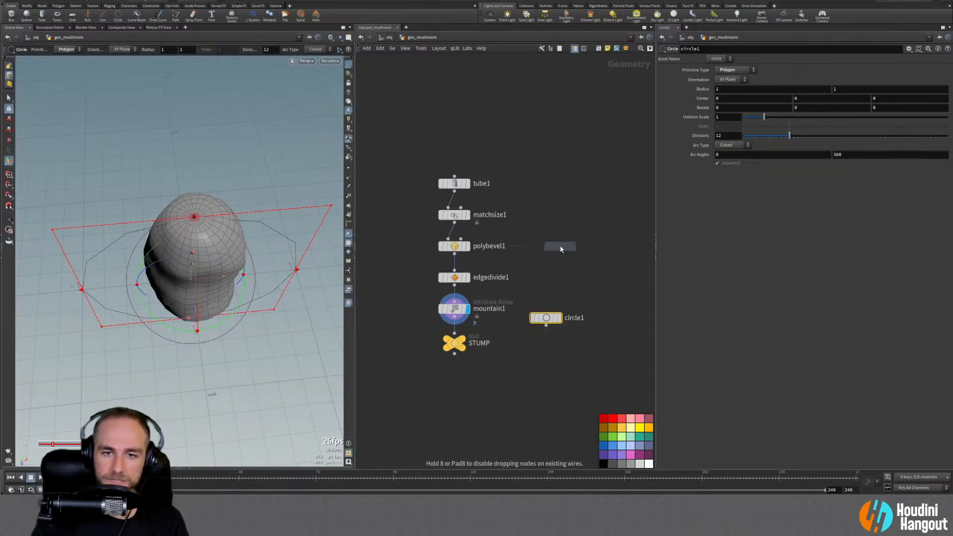
pyautogui.click(560, 251)
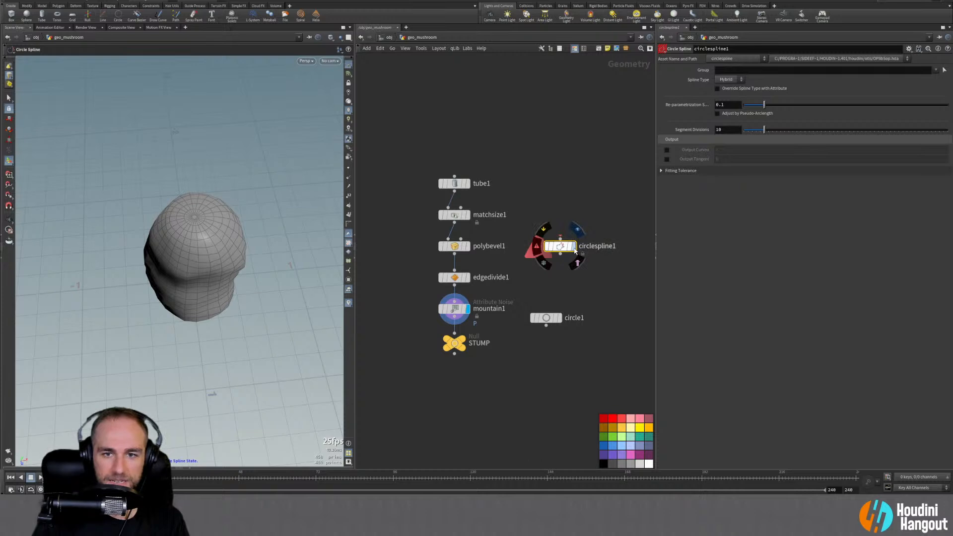
pyautogui.press('r')
pyautogui.click(560, 248)
pyautogui.middleClick(561, 247)
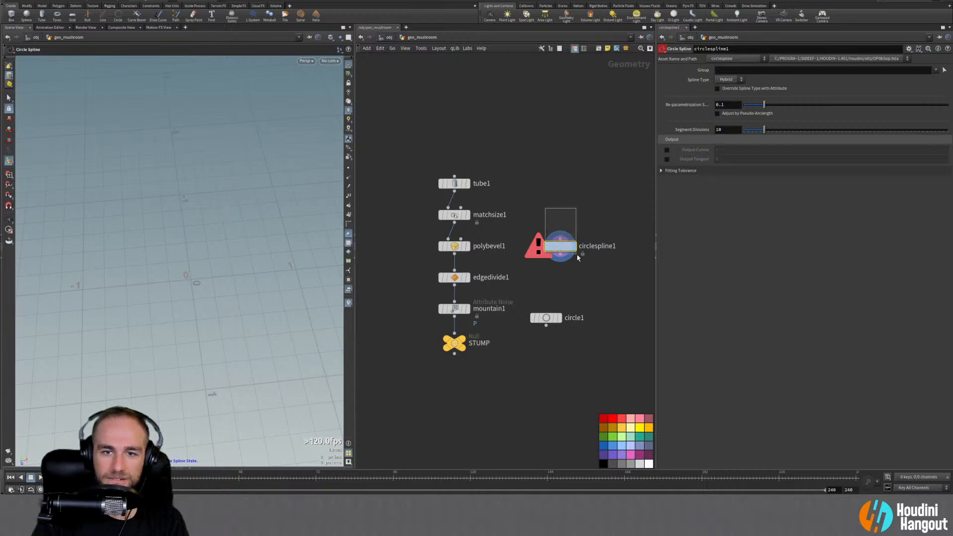
pyautogui.press('Delete')
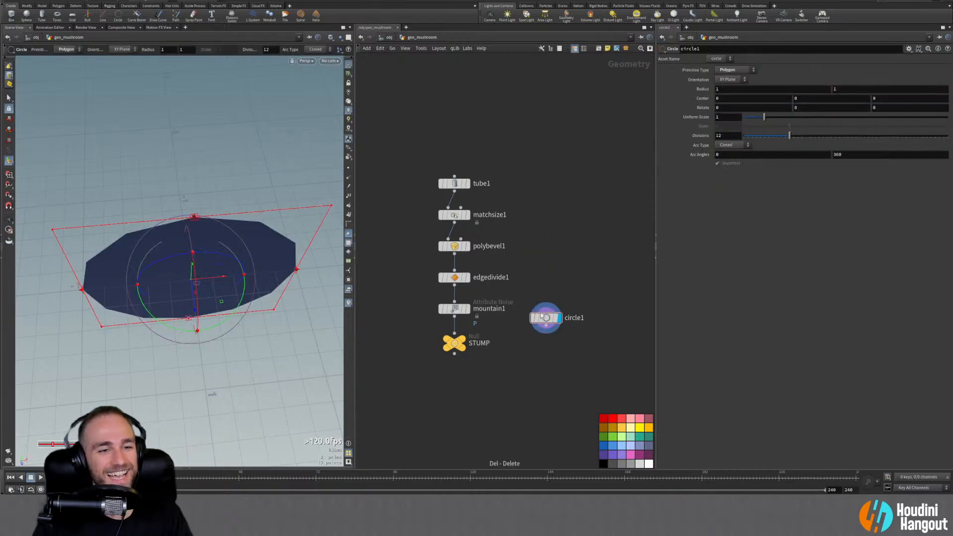
# Orient the circle in the ZX Plane and set its arc type to Open Arc
pyautogui.click(730, 79)
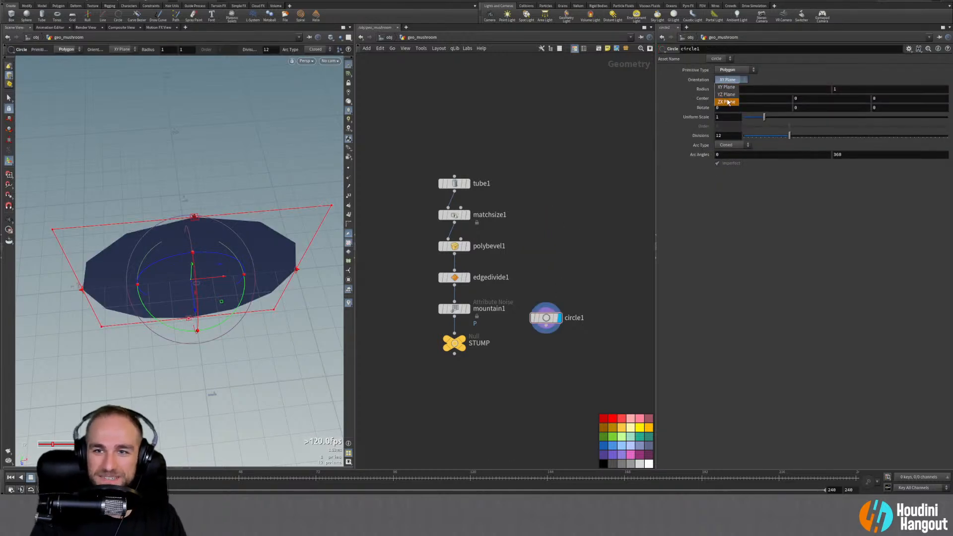
pyautogui.click(727, 102)
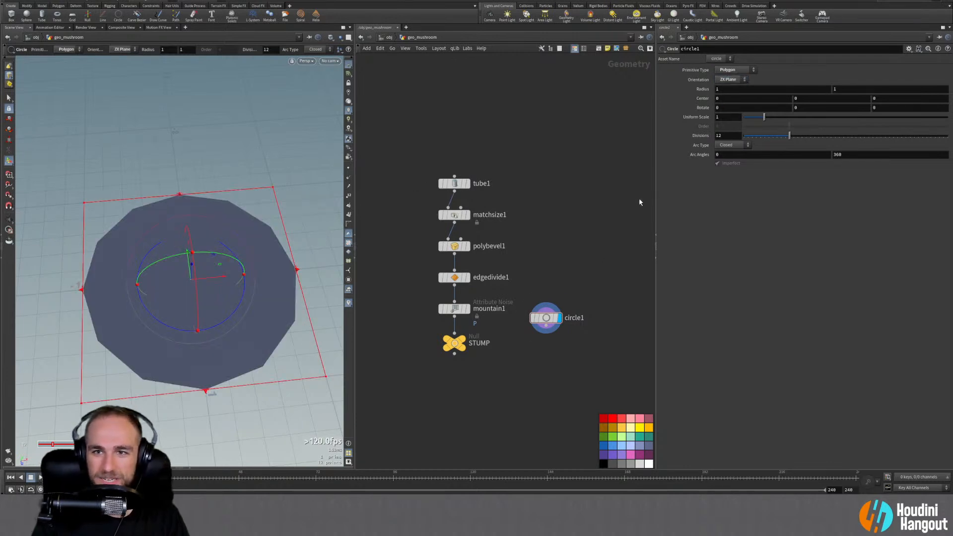
pyautogui.keyDown('alt'); pyautogui.moveTo(158, 258); pyautogui.dragTo(163, 239); pyautogui.keyUp('alt')
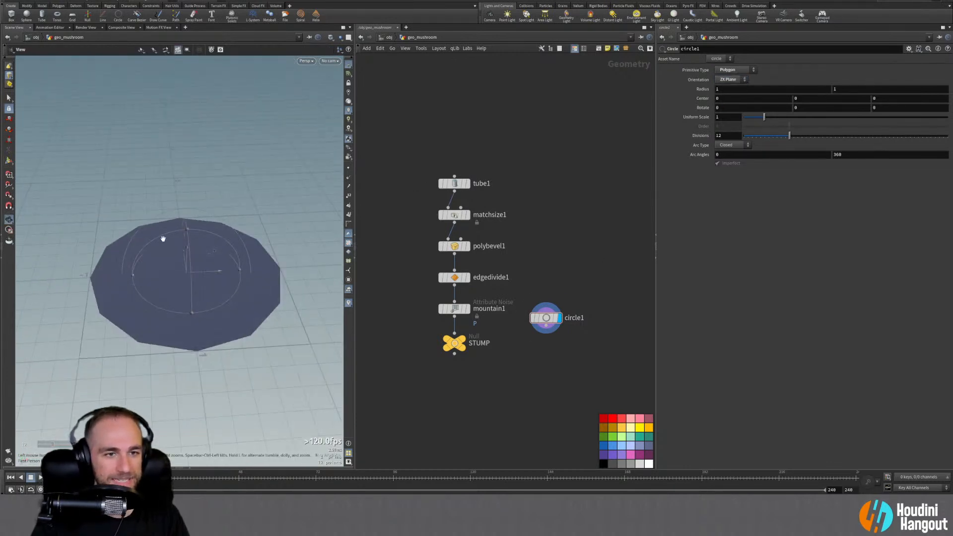
pyautogui.press('Return')
pyautogui.click(733, 147)
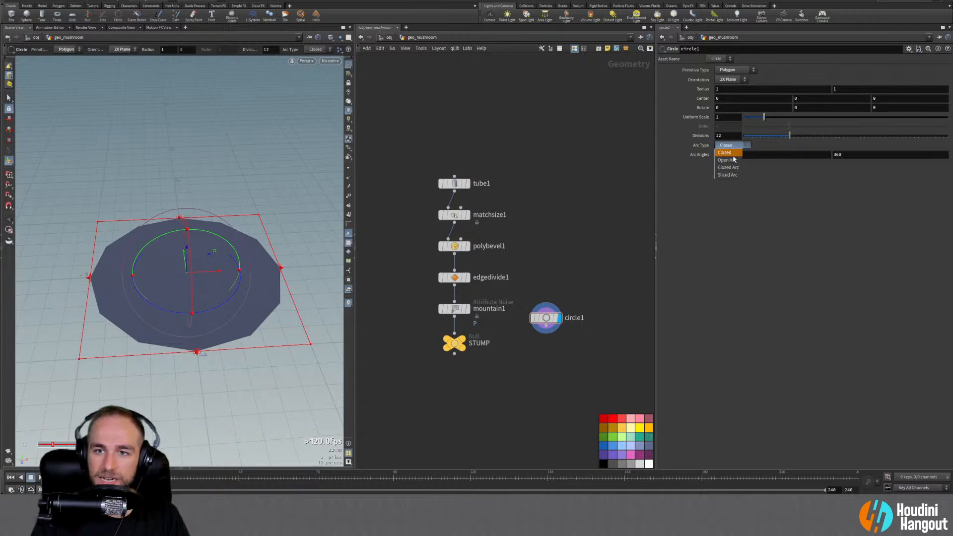
pyautogui.click(728, 155)
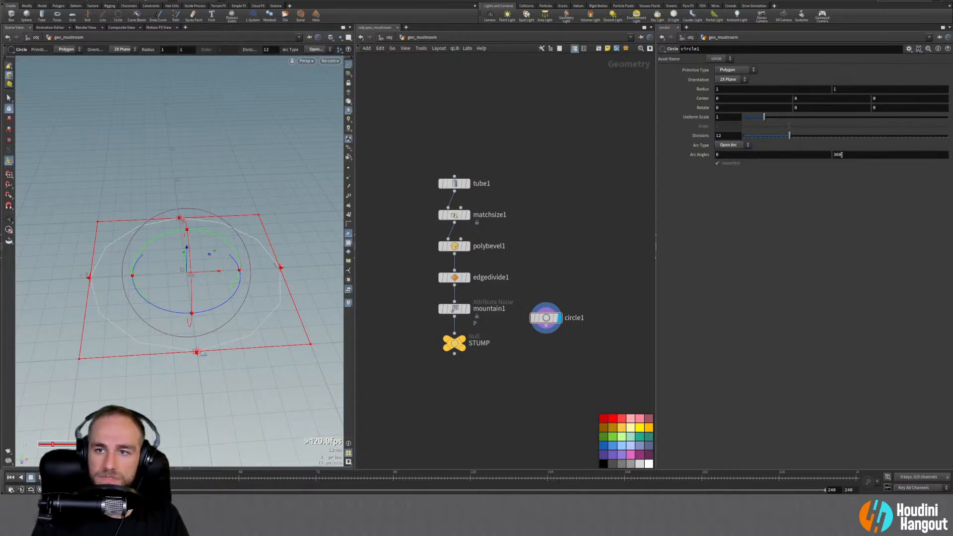
# Set the circle's arc angles to -60 and 60
pyautogui.click(715, 155)
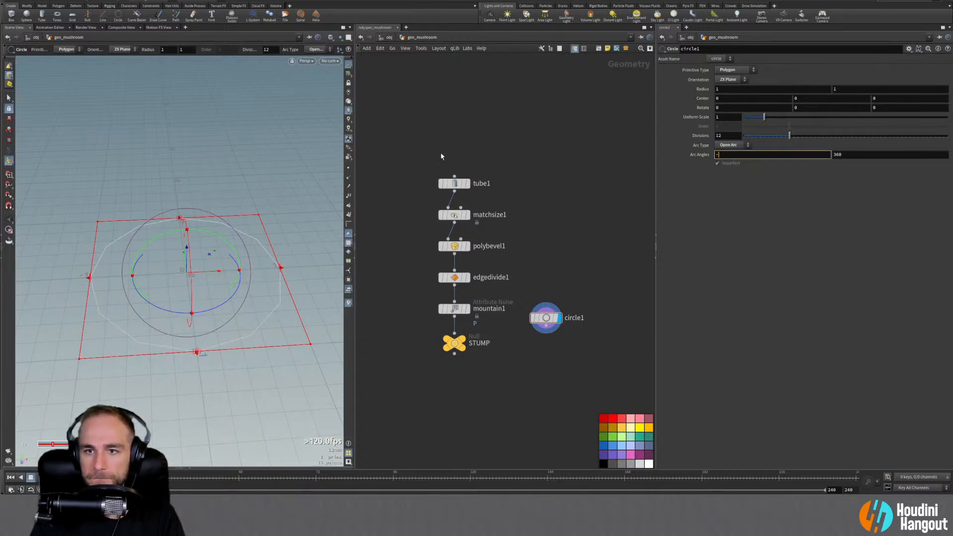
pyautogui.press('Tab')
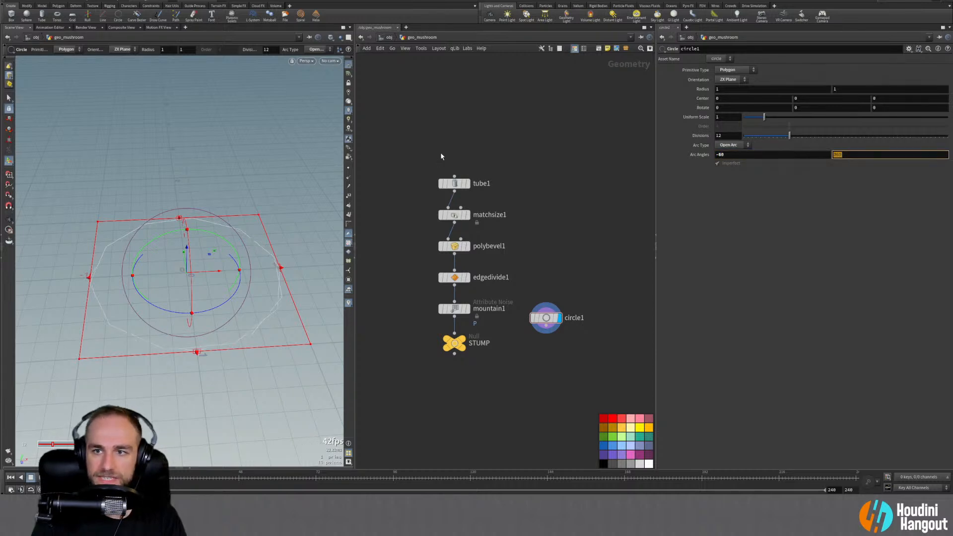
pyautogui.press('Return')
# Template the STUMP null so the stump shows as a wireframe reference around the arc
pyautogui.keyDown('alt'); pyautogui.moveTo(228, 218); pyautogui.dragTo(271, 289); pyautogui.keyUp('alt')
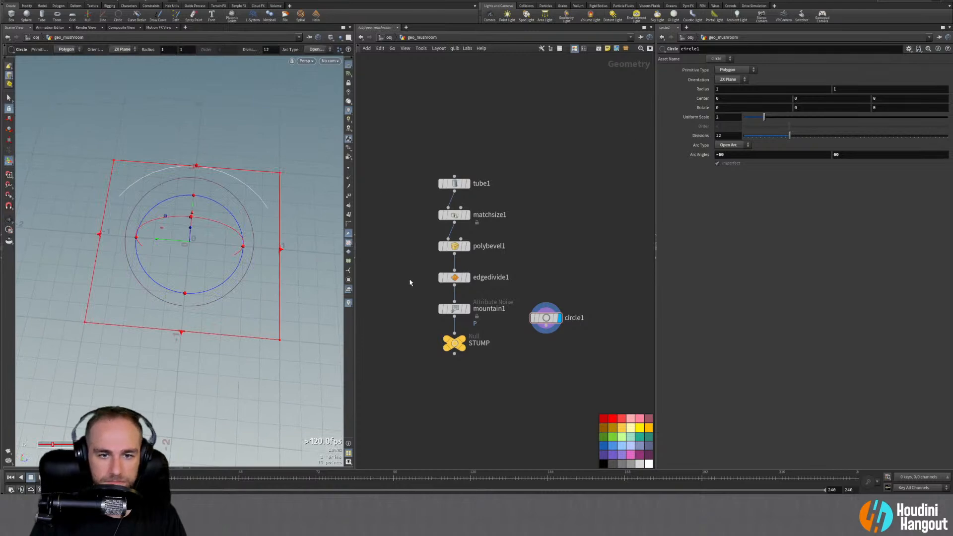
pyautogui.click(465, 351)
pyautogui.keyDown('alt'); pyautogui.moveTo(197, 211); pyautogui.dragTo(107, 201); pyautogui.keyUp('alt')
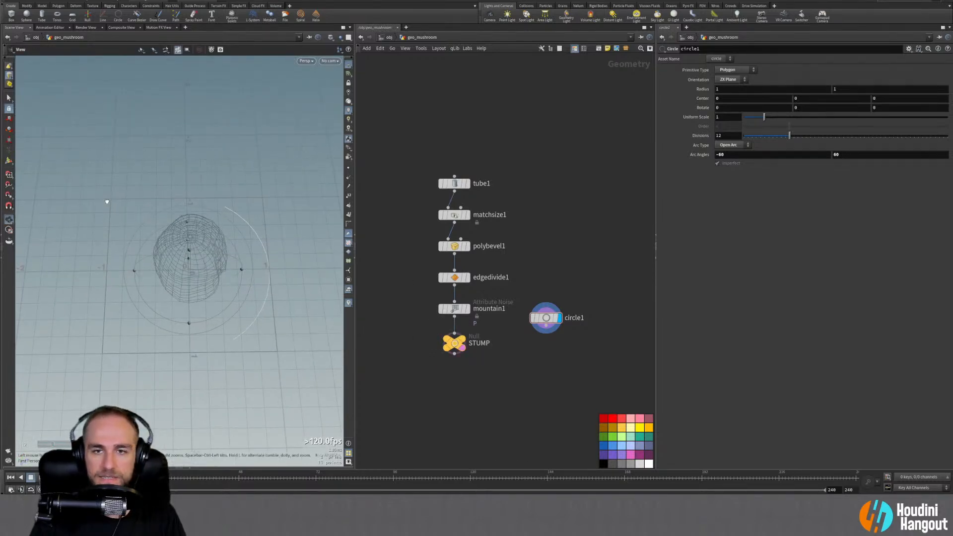
pyautogui.press('Return')
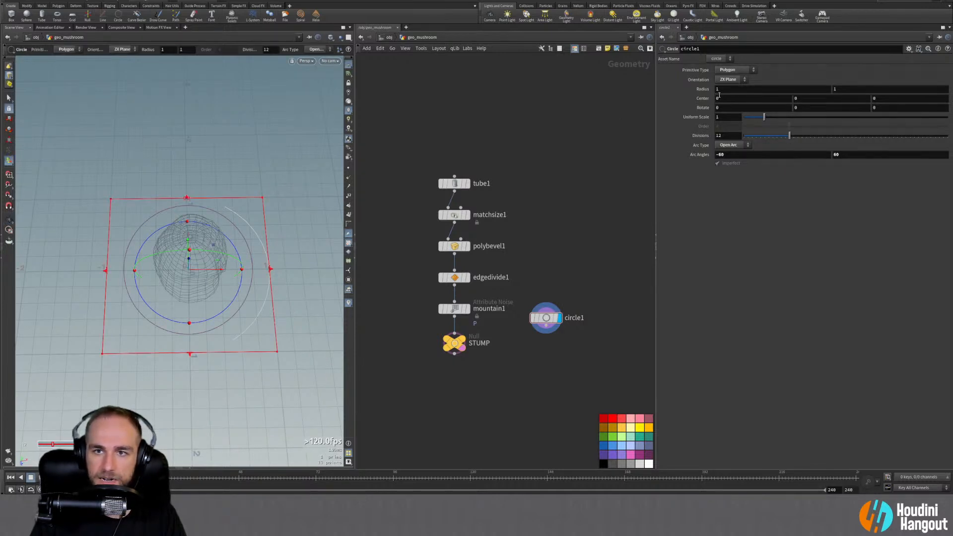
# Scale the circle down to a uniform scale of 0.22 and raise its centre to 0.42 in Y
pyautogui.moveTo(765, 118); pyautogui.dragTo(748, 121)
pyautogui.press('Escape')
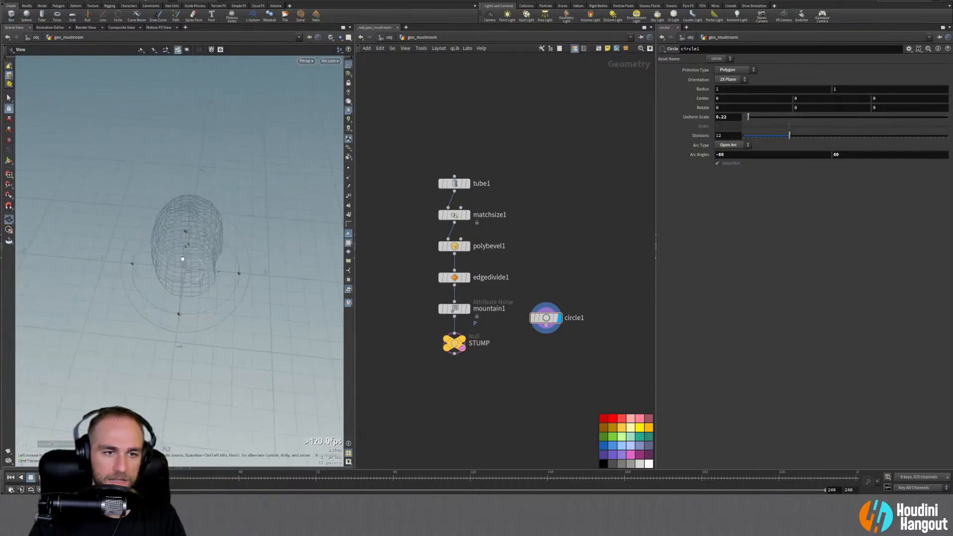
pyautogui.moveTo(183, 259); pyautogui.dragTo(239, 290)
pyautogui.press('Return')
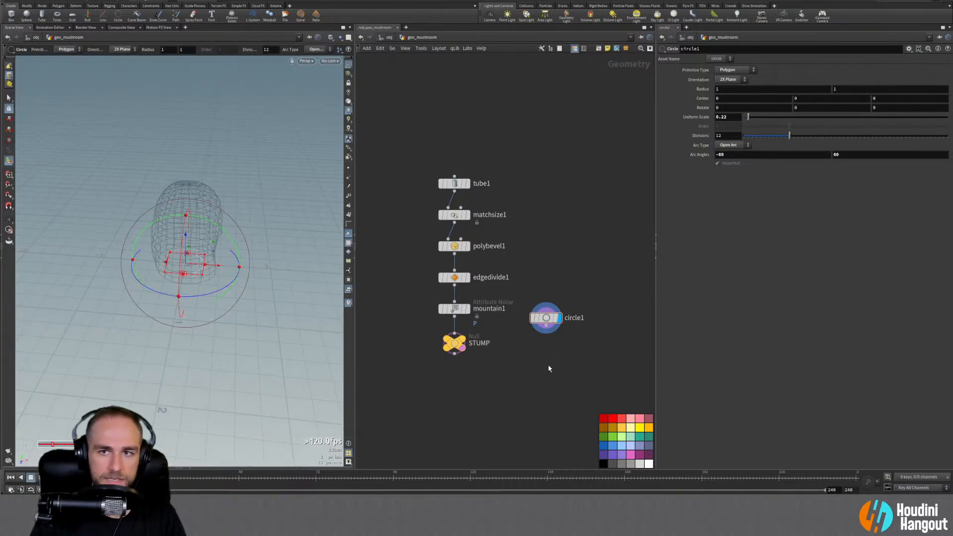
pyautogui.moveTo(804, 107); pyautogui.dragTo(829, 107, button='middle')
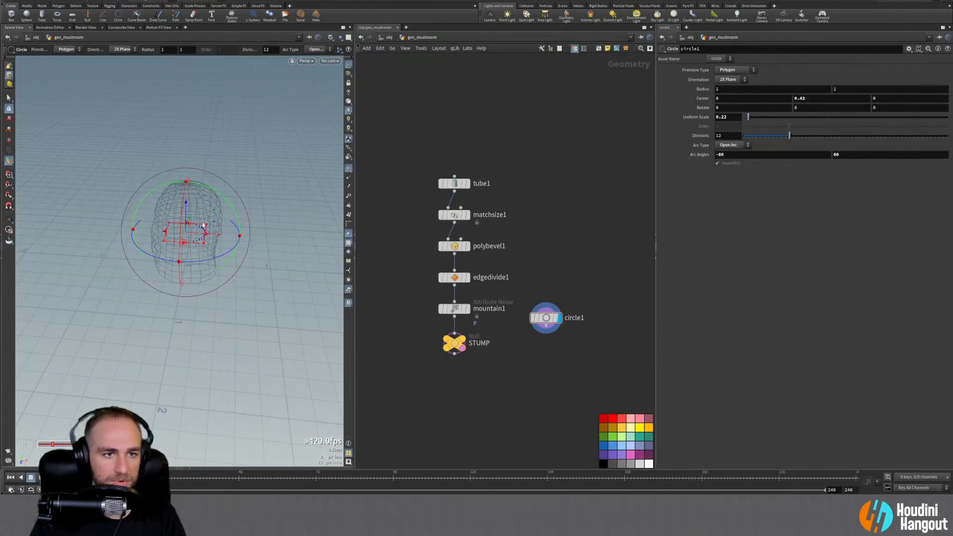
# Enlarge the arc inside the stump by setting the circle's uniform scale to 0.29
pyautogui.press('Escape')
pyautogui.moveTo(201, 227)
pyautogui.mouseDown()
pyautogui.moveTo(197, 240)
pyautogui.moveTo(258, 244)
pyautogui.moveTo(208, 214)
pyautogui.moveTo(225, 225)
pyautogui.moveTo(214, 242)
pyautogui.moveTo(207, 229)
pyautogui.mouseUp()
pyautogui.moveTo(206, 230); pyautogui.dragTo(238, 200, button='right')
pyautogui.moveTo(238, 200); pyautogui.dragTo(212, 238)
pyautogui.press('Return')
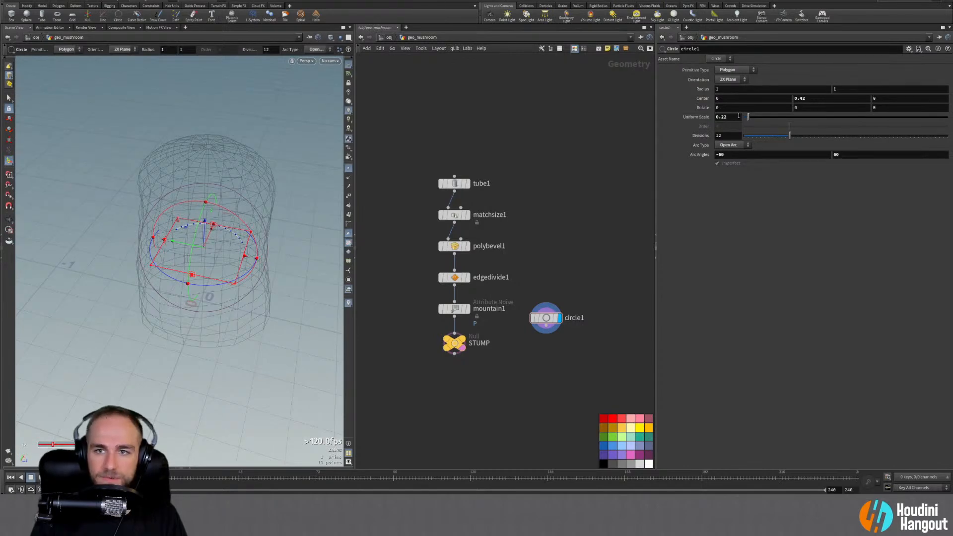
pyautogui.moveTo(749, 119); pyautogui.dragTo(751, 120)
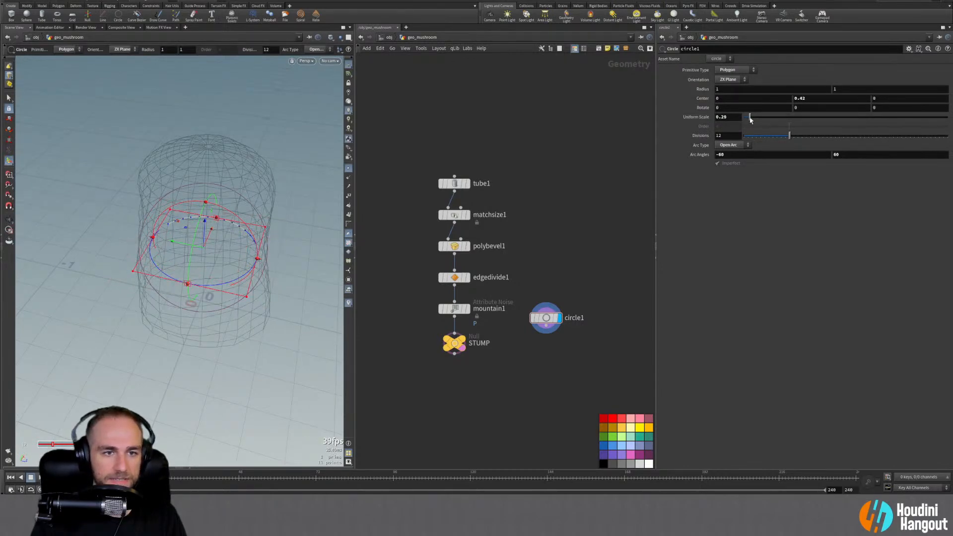
# Set the circle's arc angles to -100 and 100
pyautogui.click(847, 155)
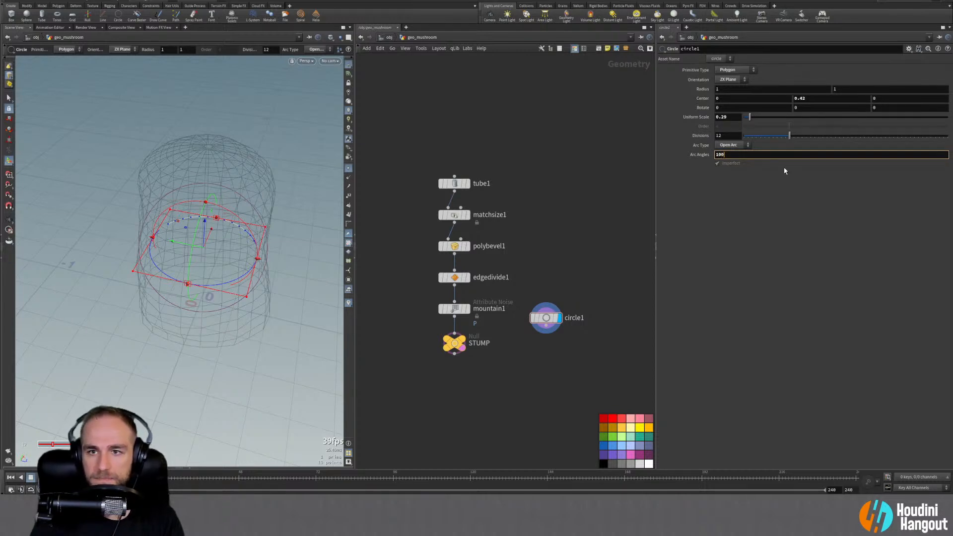
pyautogui.press('Return')
pyautogui.click(731, 154)
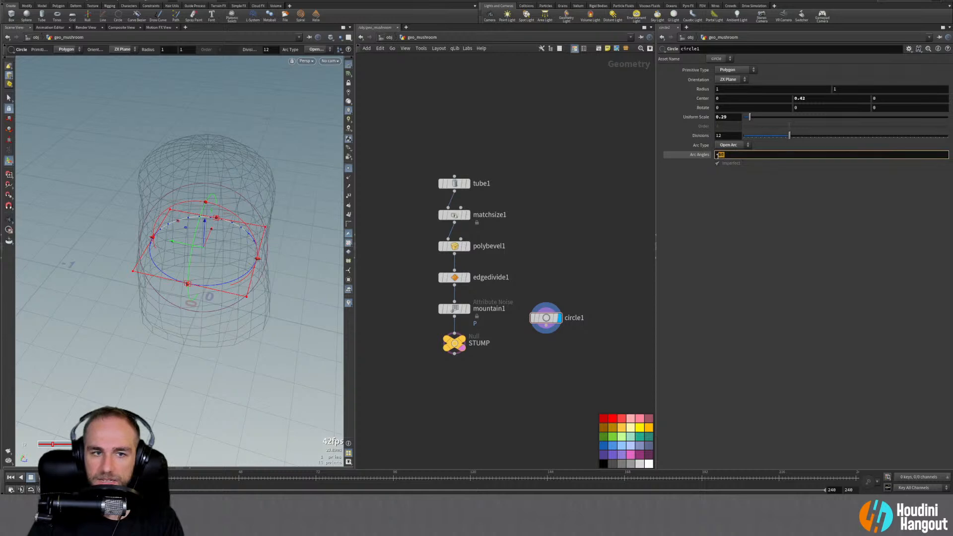
pyautogui.write('-100')
pyautogui.press('Return')
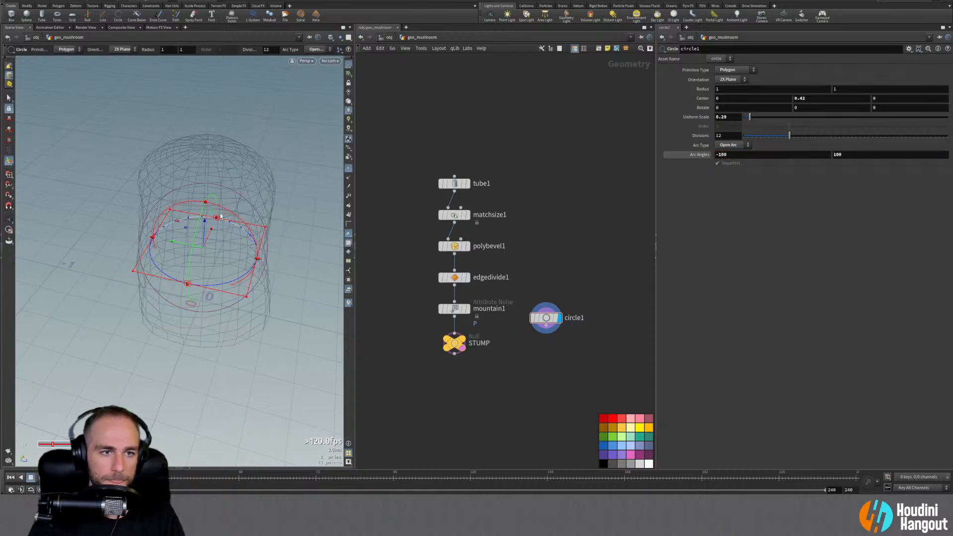
# Move the circle node aside and add a Line node between it and the STUMP null
pyautogui.keyDown('alt'); pyautogui.moveTo(220, 216); pyautogui.dragTo(451, 309); pyautogui.keyUp('alt')
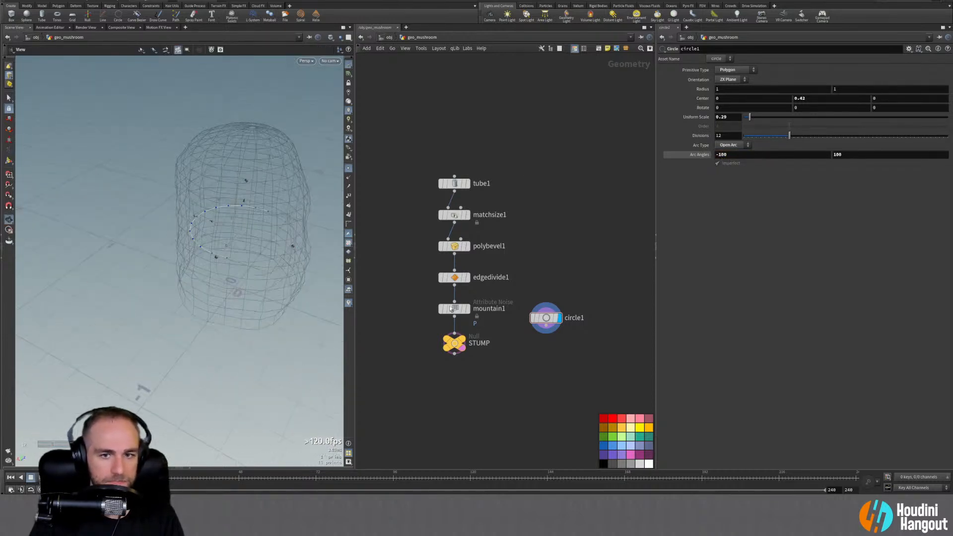
pyautogui.moveTo(547, 318); pyautogui.dragTo(578, 324)
pyautogui.moveTo(551, 389); pyautogui.dragTo(537, 357, button='middle')
pyautogui.press('Tab')
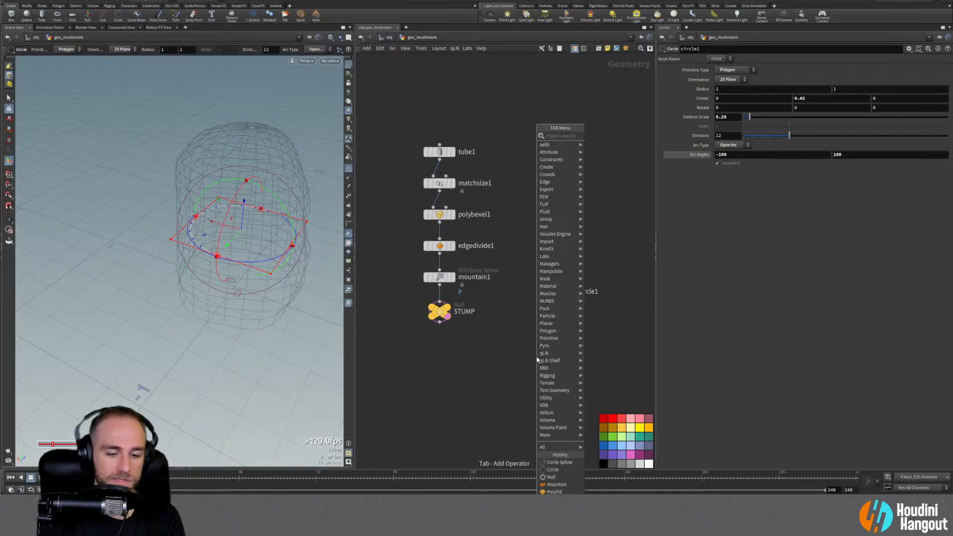
pyautogui.write('s')
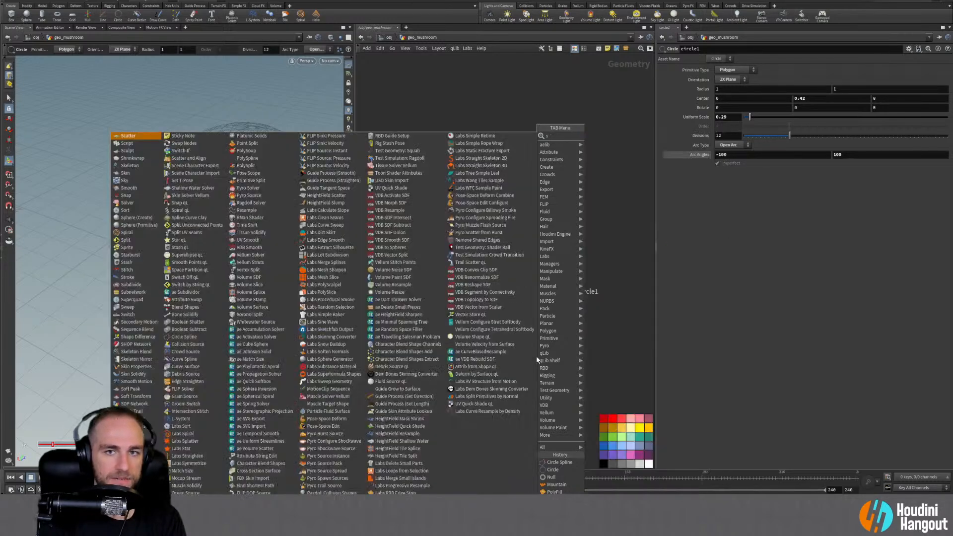
pyautogui.press('BackSpace')
pyautogui.write('ray')
pyautogui.press('Return')
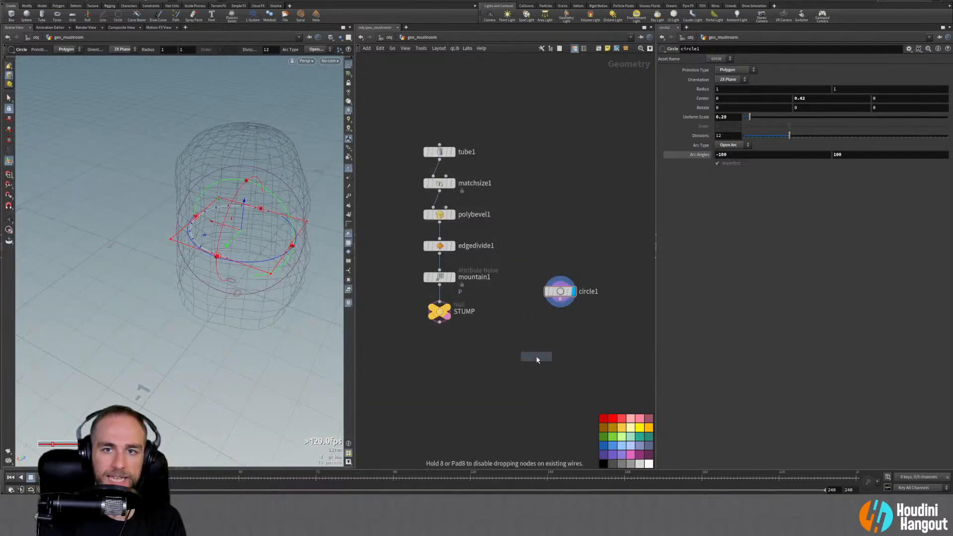
pyautogui.click(509, 290)
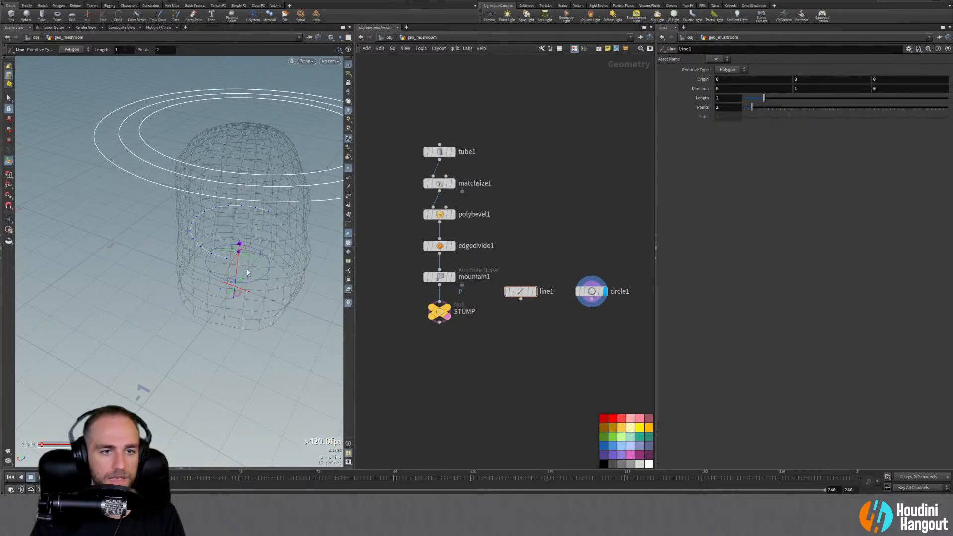
# Inspect the line's position and height against the stump wireframe, displaying the line and restoring the display to the circle
pyautogui.press('Escape')
pyautogui.moveTo(248, 273); pyautogui.dragTo(127, 245)
pyautogui.scroll(-10, 275, 195)
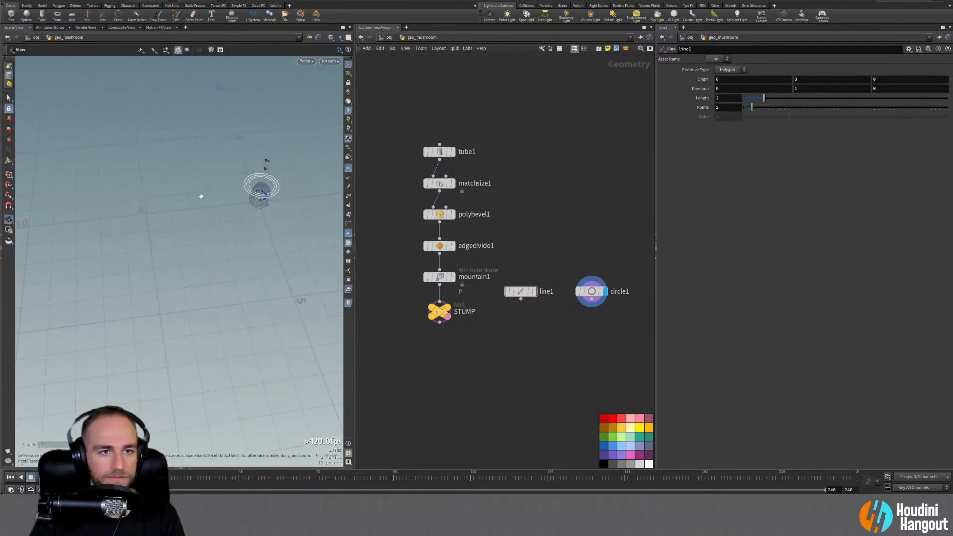
pyautogui.moveTo(200, 196); pyautogui.dragTo(226, 180)
pyautogui.moveTo(255, 201); pyautogui.dragTo(225, 244, button='middle')
pyautogui.moveTo(226, 243); pyautogui.dragTo(241, 128, button='right')
pyautogui.moveTo(241, 128); pyautogui.dragTo(224, 194, button='middle')
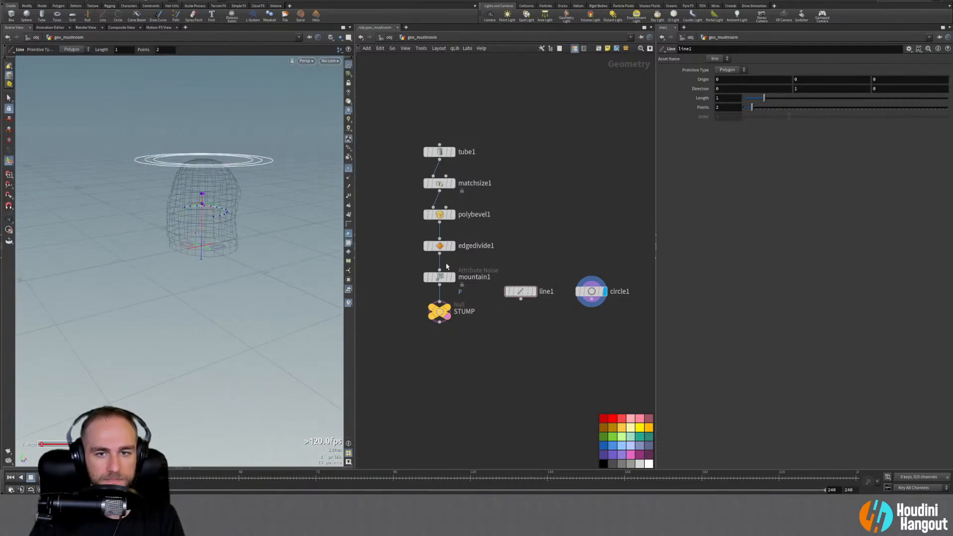
pyautogui.click(534, 292)
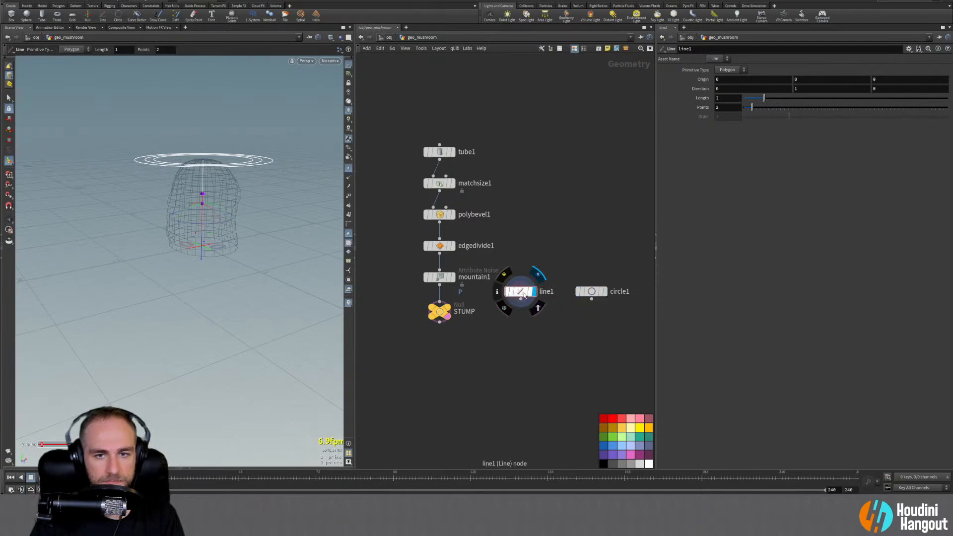
pyautogui.click(604, 292)
# Set the line's number of points to 10
pyautogui.click(518, 294)
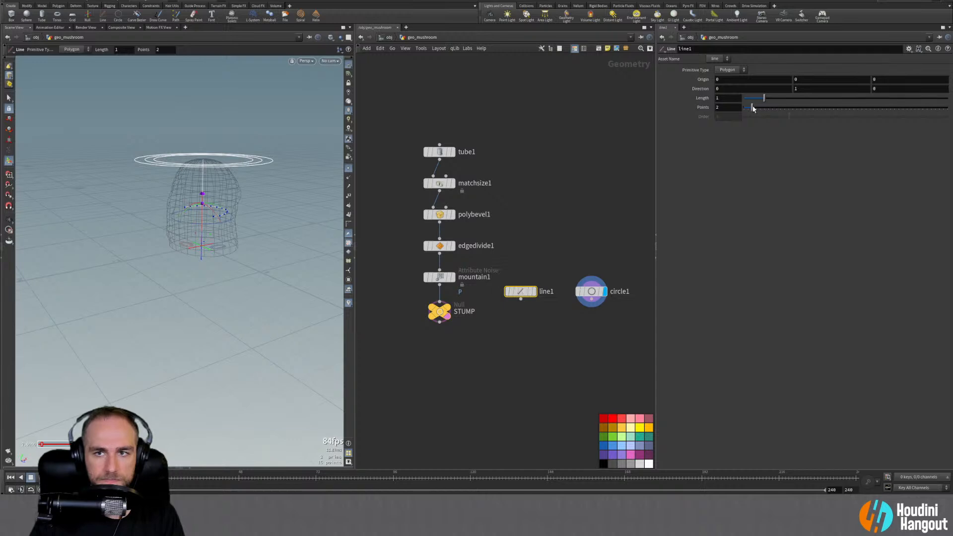
pyautogui.click(728, 107)
pyautogui.write('10')
pyautogui.press('Return')
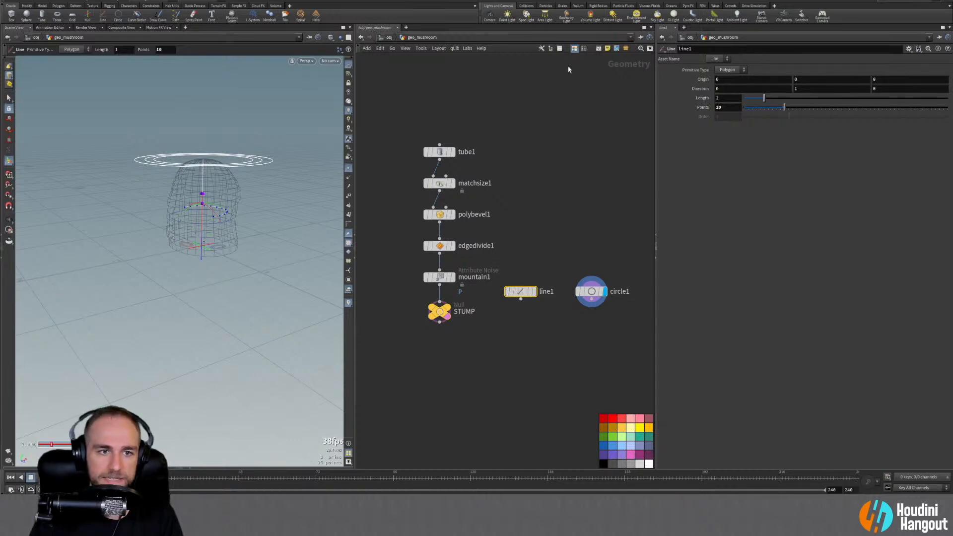
# Add a Copy to Points node with the line as source and the circle as target points, and display it
pyautogui.click(599, 292)
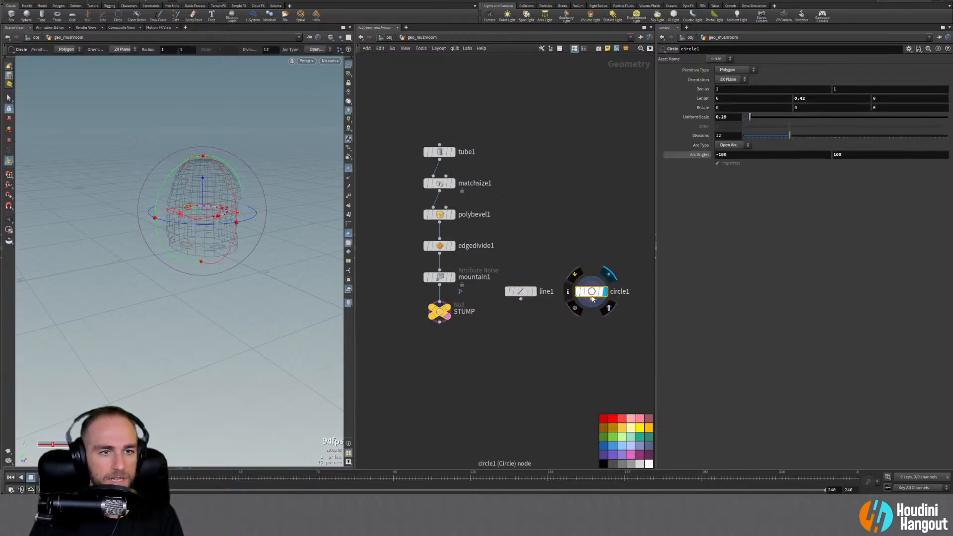
pyautogui.press('Tab')
pyautogui.write('copy t')
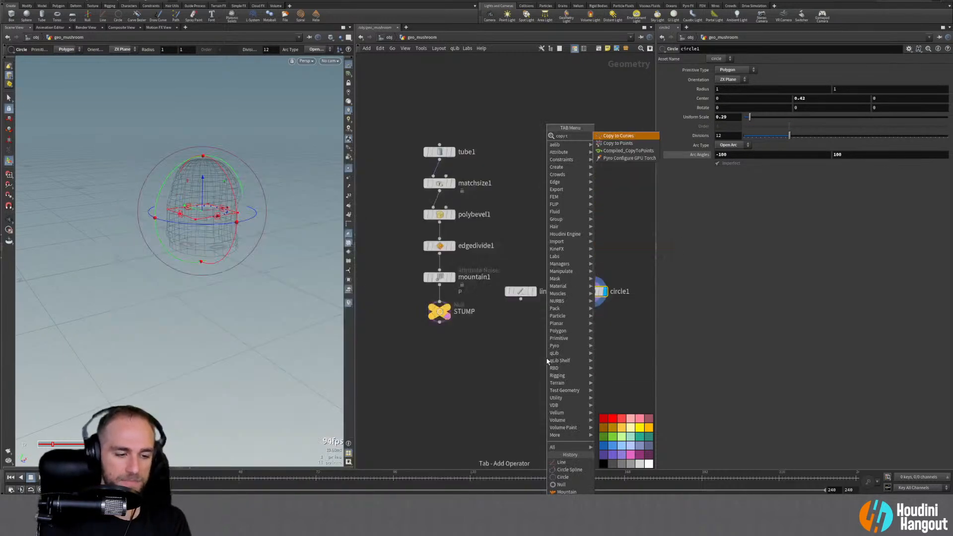
pyautogui.write('o')
pyautogui.press('Down')
pyautogui.press('Return')
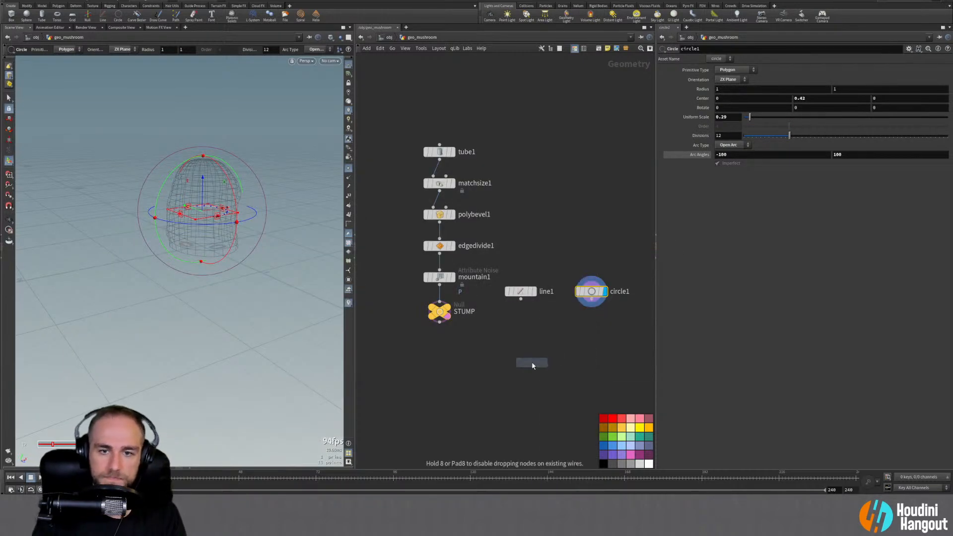
pyautogui.click(544, 342)
pyautogui.moveTo(521, 300); pyautogui.dragTo(591, 300)
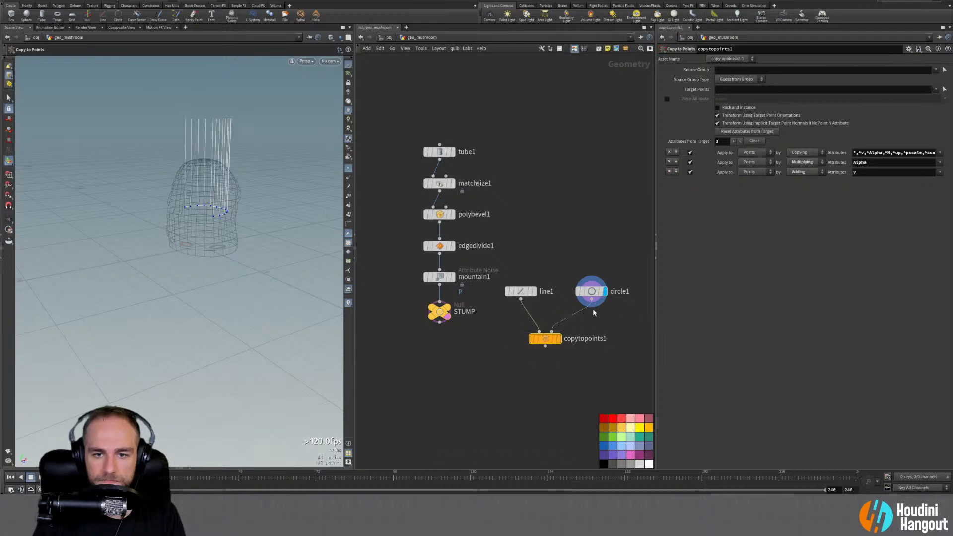
pyautogui.click(559, 339)
pyautogui.keyDown('alt'); pyautogui.moveTo(204, 186); pyautogui.dragTo(249, 218); pyautogui.keyUp('alt')
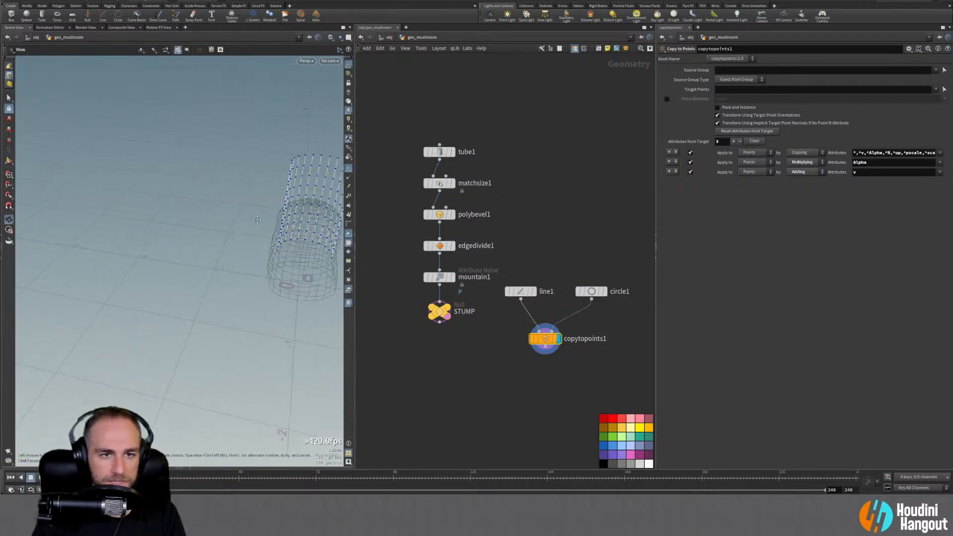
pyautogui.keyDown('alt'); pyautogui.moveTo(333, 214); pyautogui.dragTo(266, 231, button='middle'); pyautogui.keyUp('alt')
pyautogui.scroll(5, 267, 232)
pyautogui.keyDown('alt'); pyautogui.moveTo(266, 232); pyautogui.dragTo(212, 252); pyautogui.keyUp('alt')
pyautogui.keyDown('alt'); pyautogui.moveTo(212, 252); pyautogui.dragTo(192, 266, button='middle'); pyautogui.keyUp('alt')
pyautogui.scroll(-3, 192, 266)
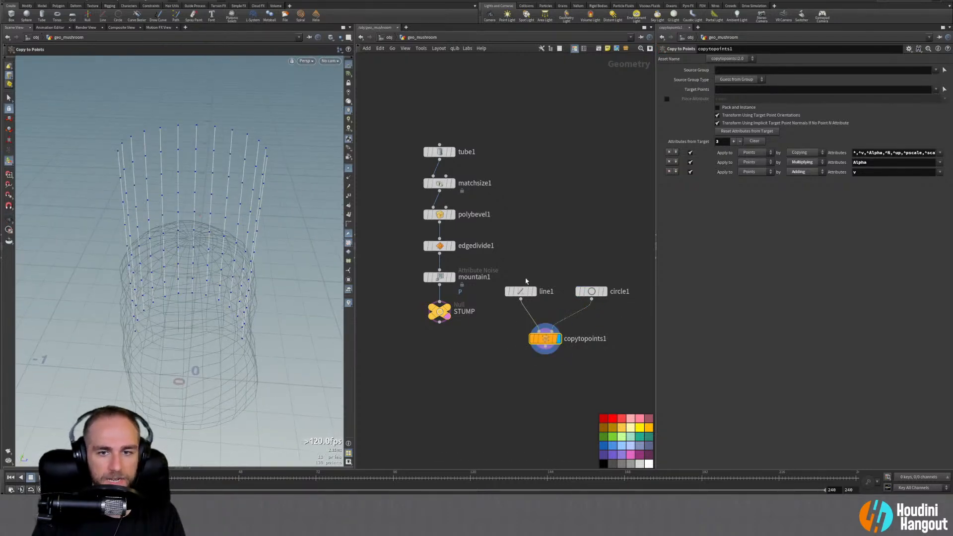
# Spread the circle and Copy to Points nodes apart to make room between them
pyautogui.moveTo(549, 342); pyautogui.dragTo(559, 338)
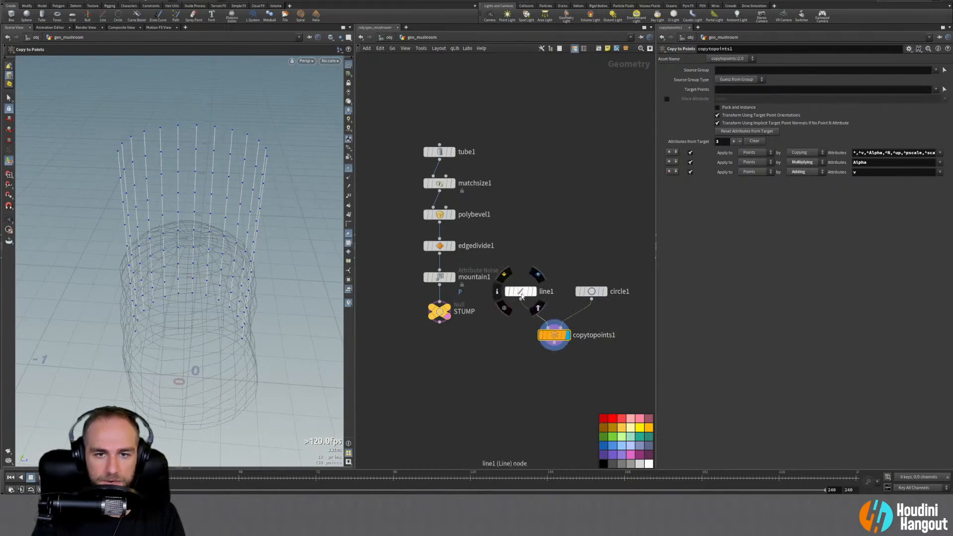
pyautogui.click(520, 291)
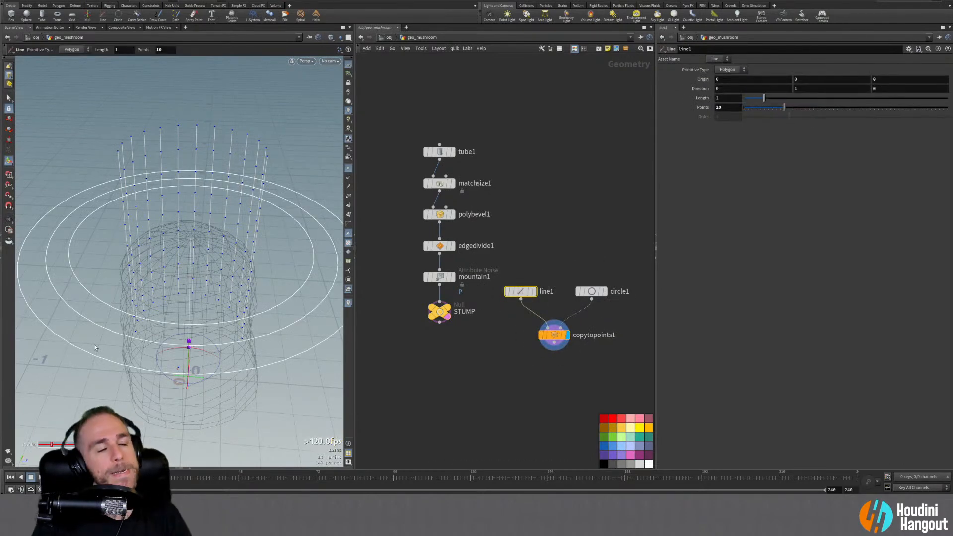
pyautogui.moveTo(591, 292); pyautogui.dragTo(595, 272)
pyautogui.moveTo(554, 335); pyautogui.dragTo(555, 369)
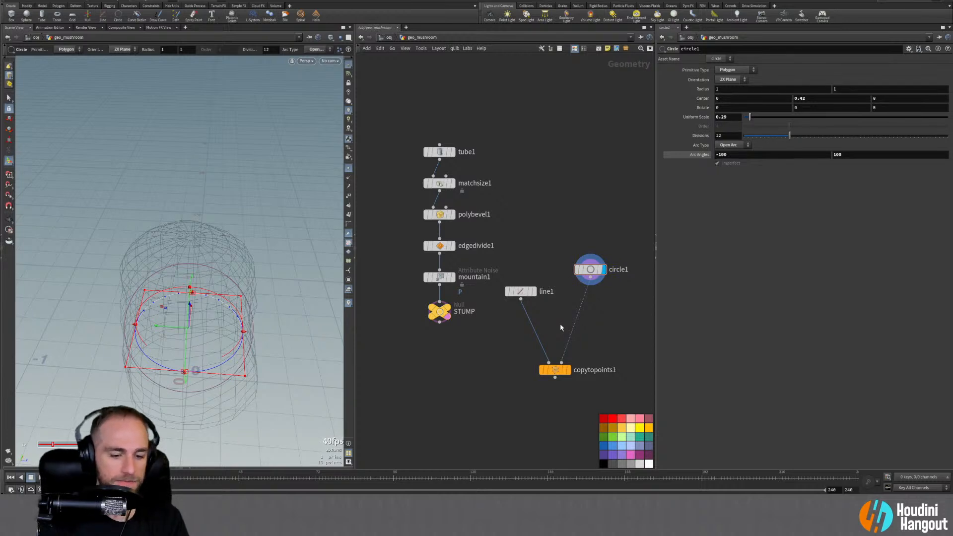
# Try a Normal node between the circle and Copy to Points, and delete it
pyautogui.press('Tab')
pyautogui.write('nor')
pyautogui.press('Return')
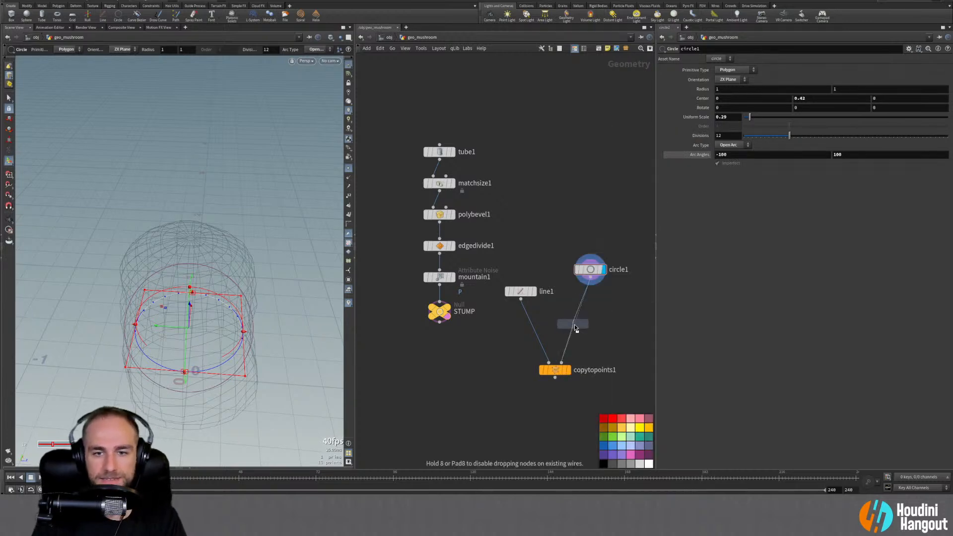
pyautogui.click(574, 324)
pyautogui.moveTo(575, 323); pyautogui.dragTo(591, 314)
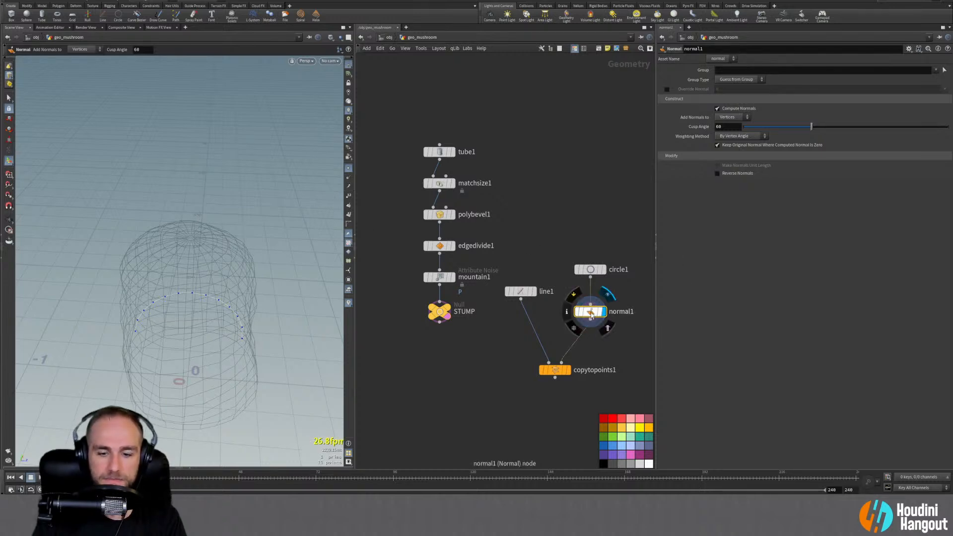
pyautogui.press('Delete')
# Insert an Orientation Along Curve node on the wire between the circle and Copy to Points
pyautogui.press('Tab')
pyautogui.write('curve')
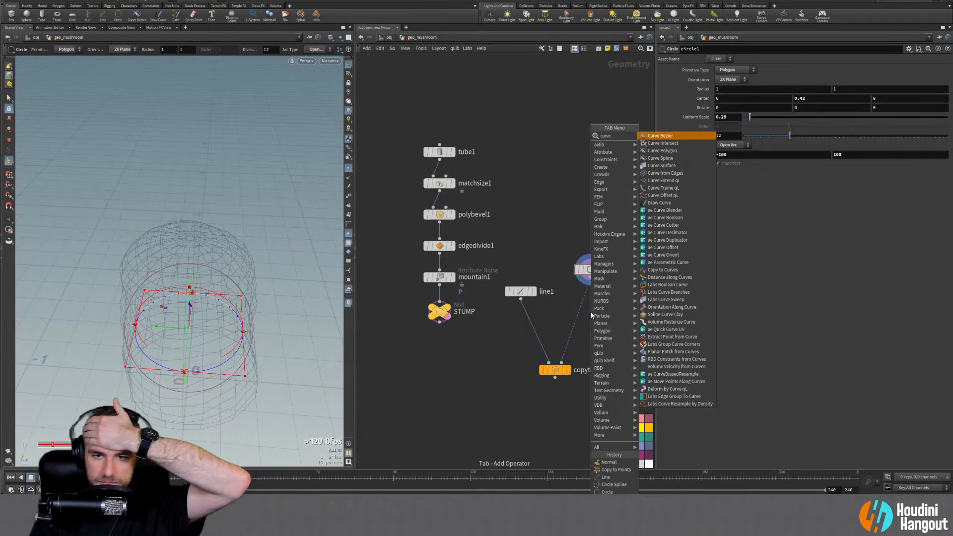
pyautogui.click(674, 309)
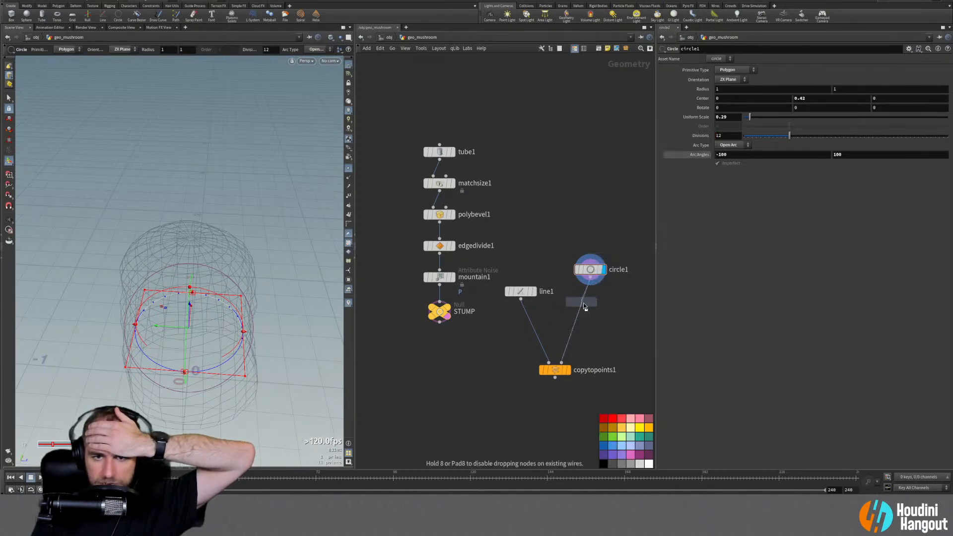
pyautogui.click(583, 303)
pyautogui.moveTo(584, 307); pyautogui.dragTo(589, 302)
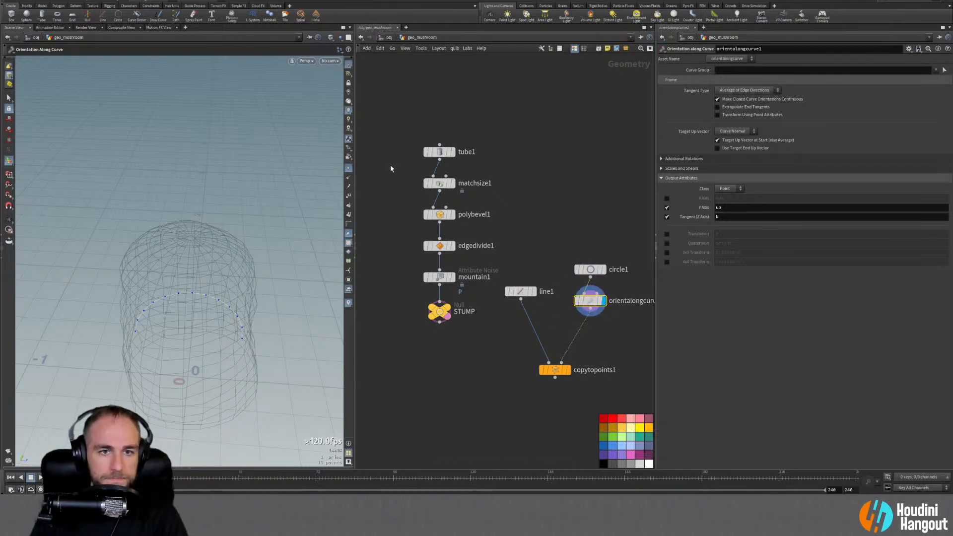
# Display the point normals along the arc in the viewport
pyautogui.click(348, 179)
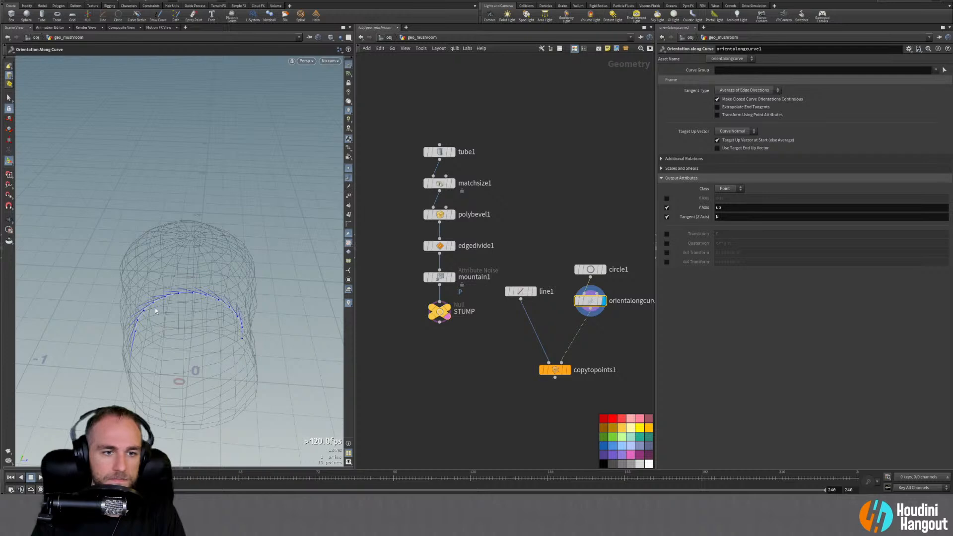
pyautogui.keyDown('alt'); pyautogui.moveTo(155, 311); pyautogui.dragTo(234, 295); pyautogui.keyUp('alt')
pyautogui.scroll(2, 213, 294)
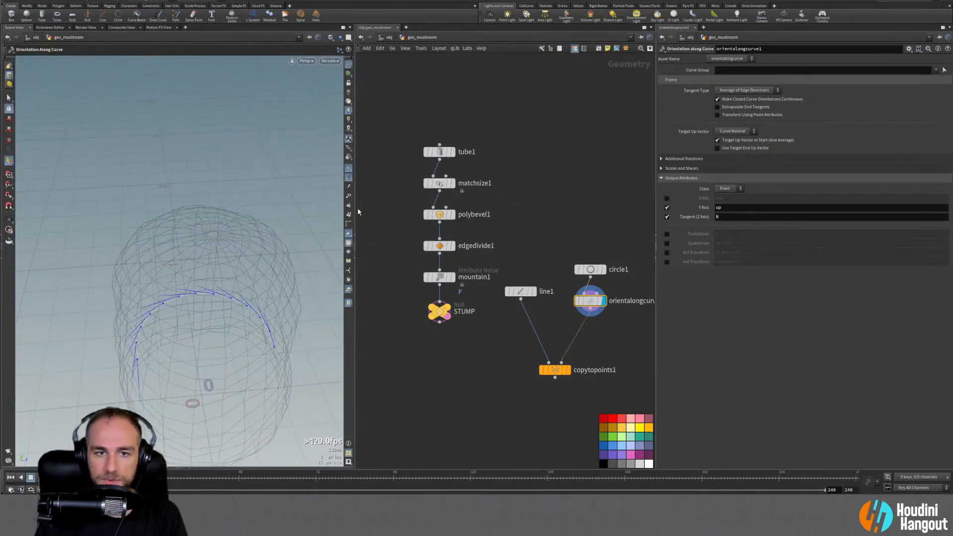
# Enable the X Axis output attribute "out" on the orientation node and visualize it in the viewport
pyautogui.click(666, 198)
pyautogui.click(568, 302)
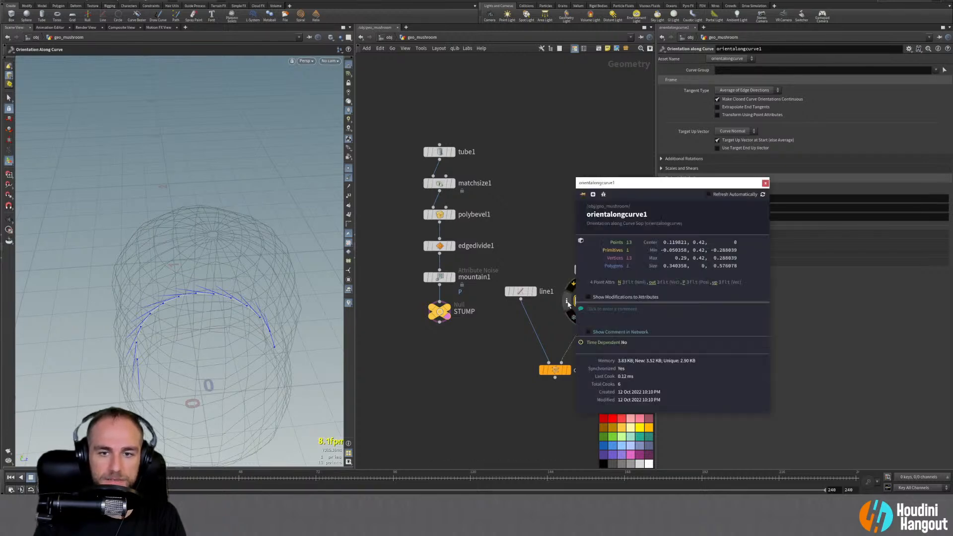
pyautogui.click(655, 284)
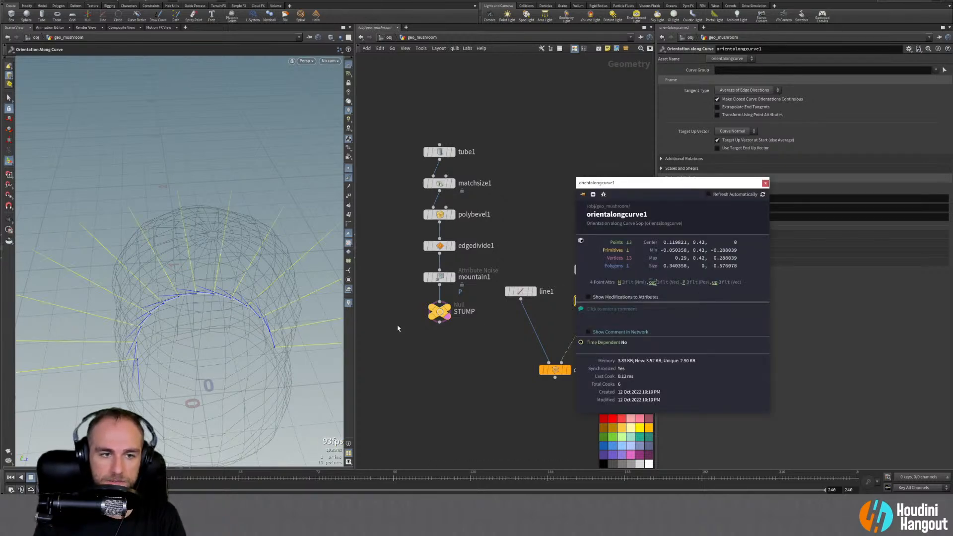
pyautogui.moveTo(217, 287)
pyautogui.keyDown('alt'); pyautogui.mouseDown()
pyautogui.moveTo(202, 264)
pyautogui.moveTo(122, 245)
pyautogui.moveTo(116, 251)
pyautogui.moveTo(213, 262)
pyautogui.moveTo(187, 276)
pyautogui.moveTo(200, 296)
pyautogui.mouseUp(); pyautogui.keyUp('alt')
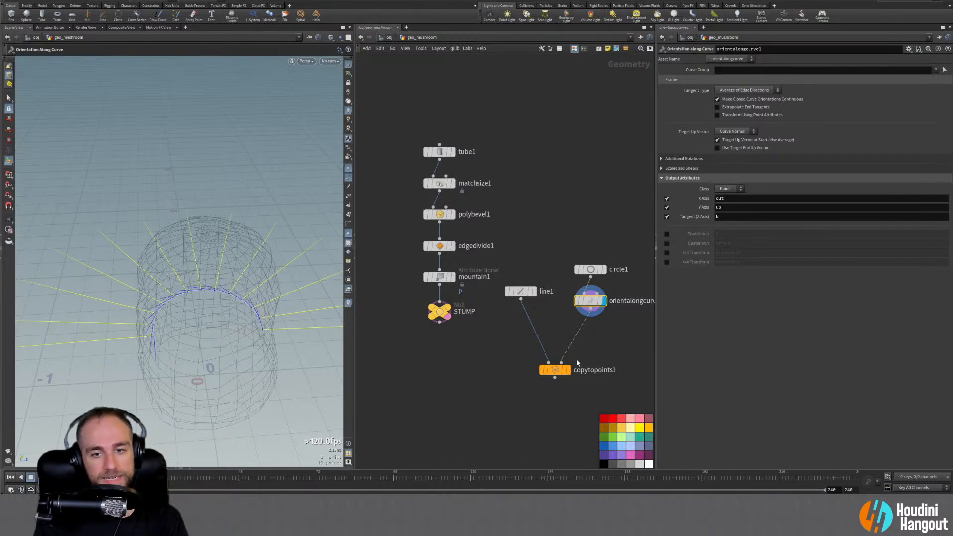
# Compare the Copy to Points result with the oriented arc by switching the display between the two nodes
pyautogui.click(568, 370)
pyautogui.click(555, 371)
pyautogui.moveTo(224, 330)
pyautogui.keyDown('alt'); pyautogui.mouseDown()
pyautogui.moveTo(99, 292)
pyautogui.moveTo(51, 291)
pyautogui.moveTo(220, 286)
pyautogui.moveTo(228, 300)
pyautogui.moveTo(214, 325)
pyautogui.mouseUp(); pyautogui.keyUp('alt')
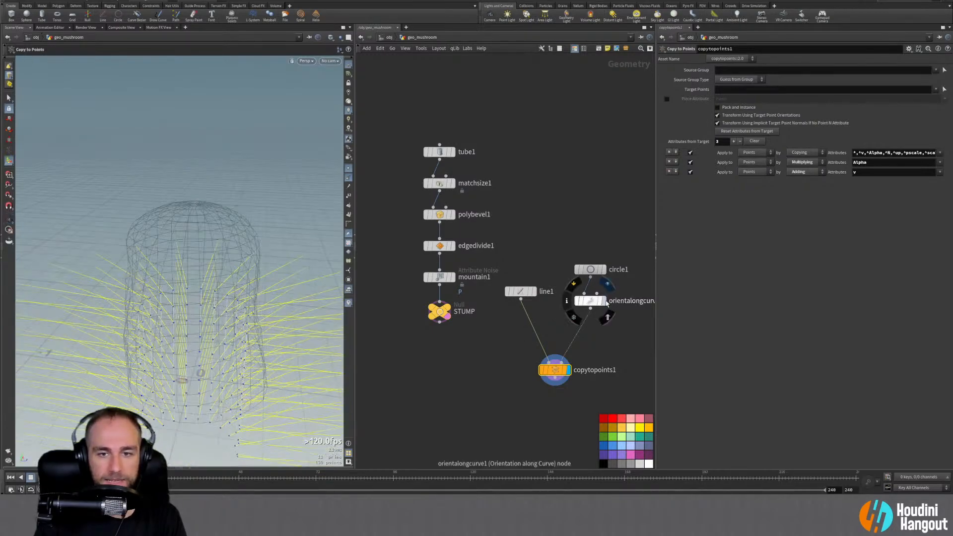
pyautogui.click(603, 301)
pyautogui.click(590, 301)
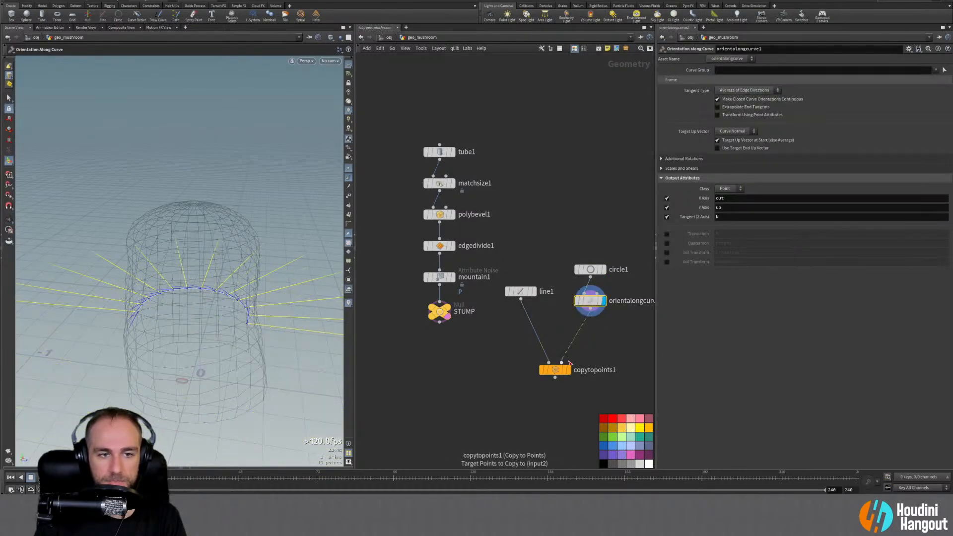
pyautogui.click(568, 370)
pyautogui.click(556, 377)
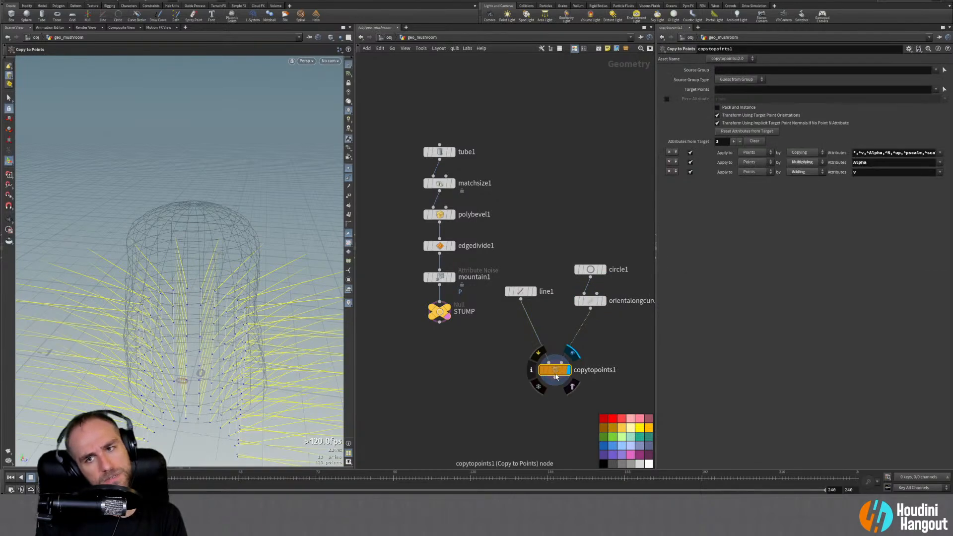
pyautogui.click(603, 301)
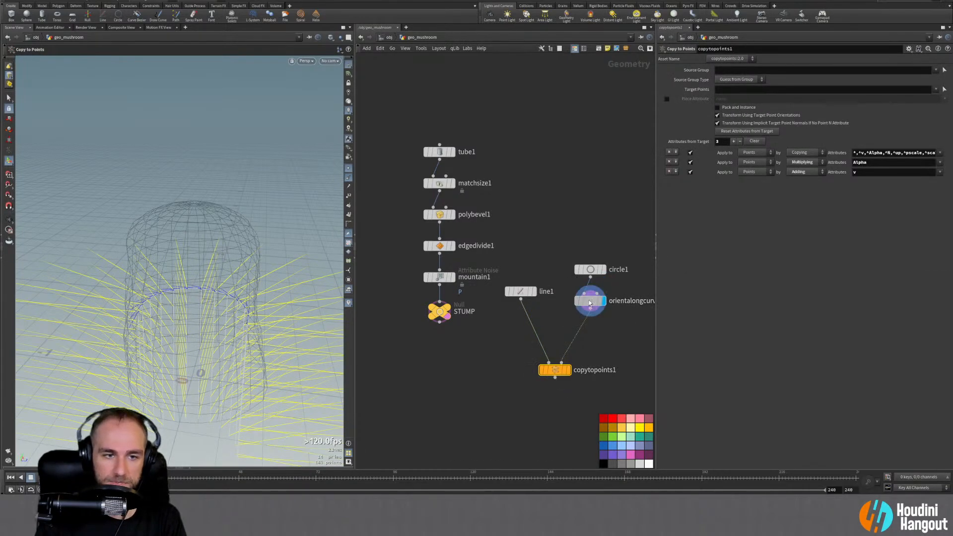
pyautogui.click(577, 303)
pyautogui.click(568, 370)
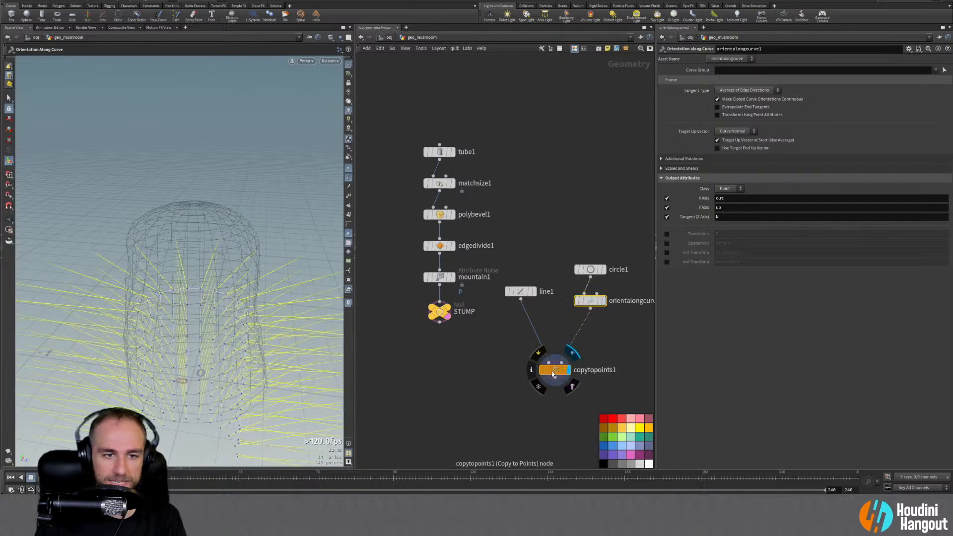
pyautogui.click(554, 375)
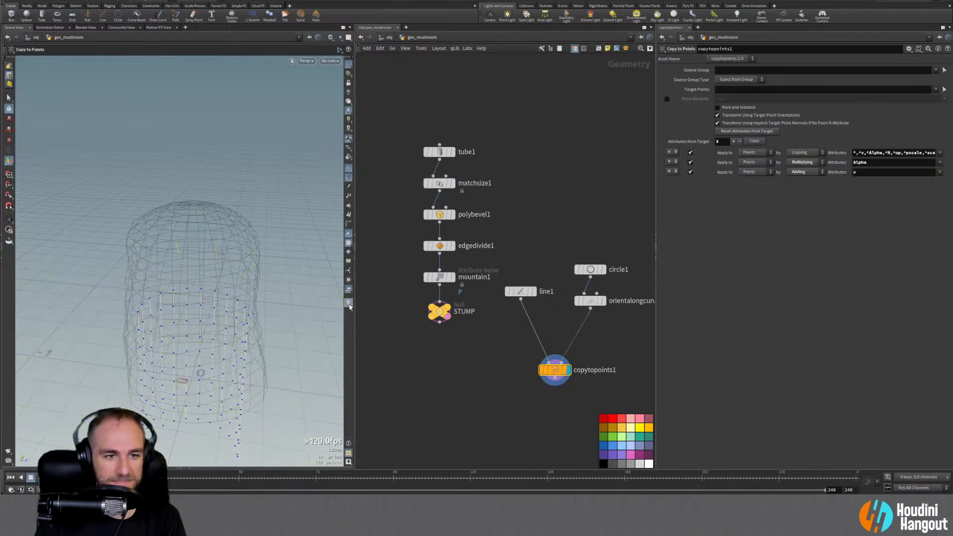
pyautogui.click(603, 301)
pyautogui.click(589, 301)
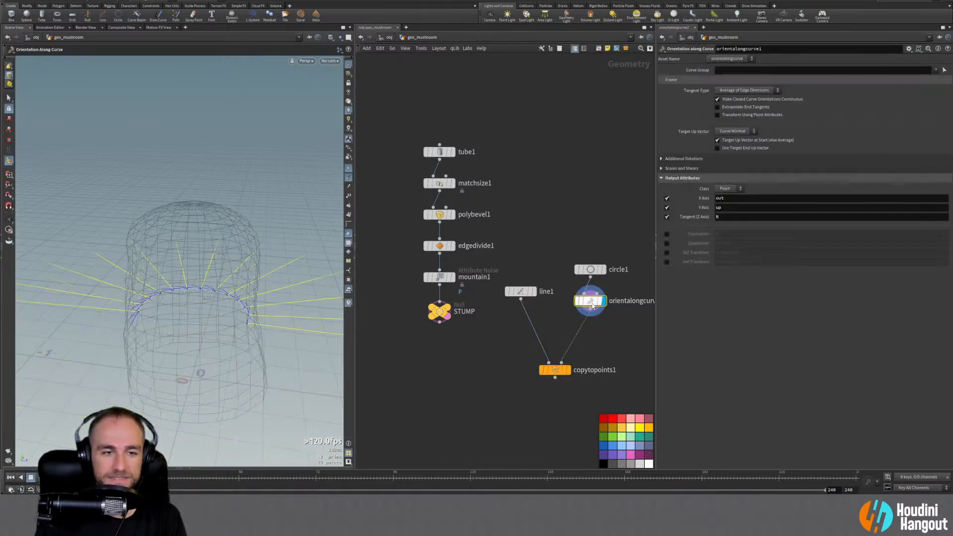
# Visualize the orientation node's "up" point attribute in the viewport
pyautogui.click(348, 304)
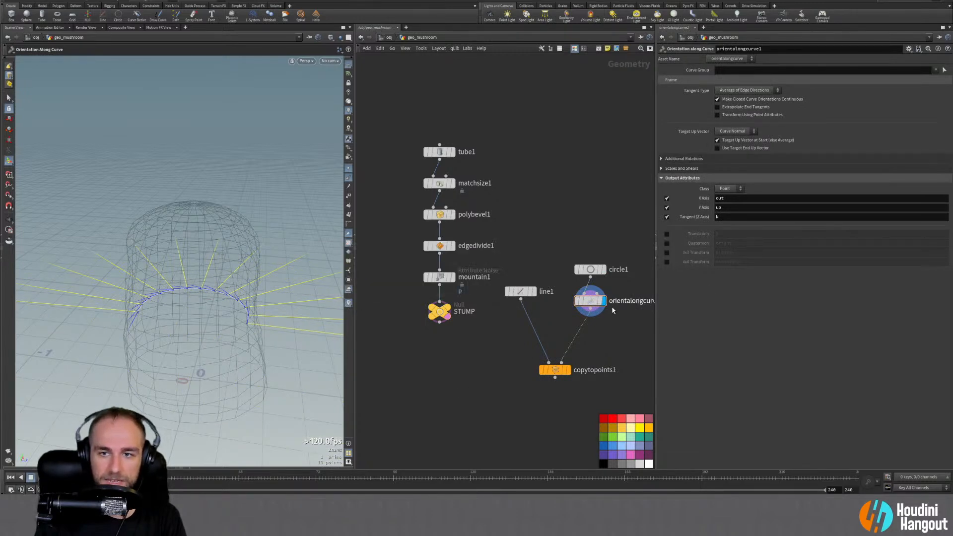
pyautogui.click(566, 301)
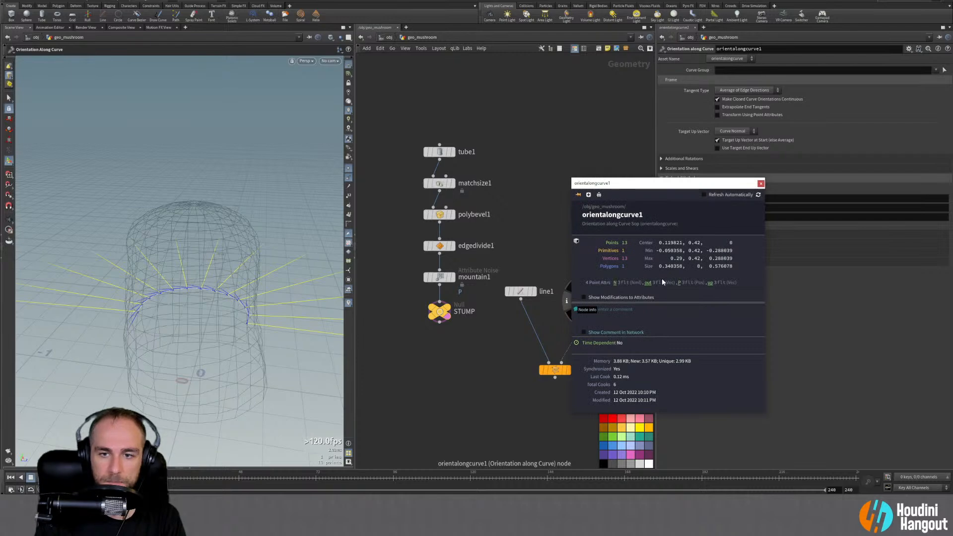
pyautogui.moveTo(712, 284)
pyautogui.click(761, 184)
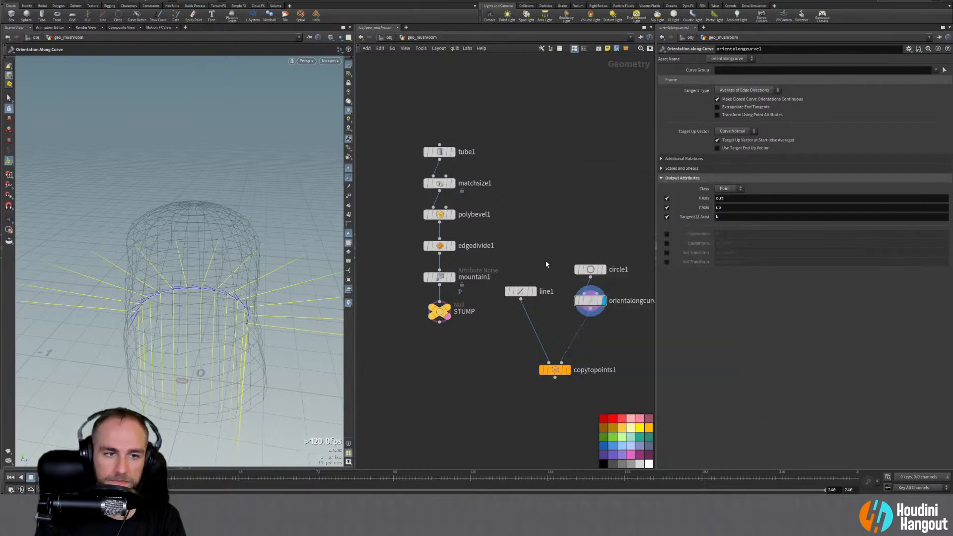
pyautogui.keyDown('alt'); pyautogui.moveTo(238, 302); pyautogui.dragTo(257, 325); pyautogui.keyUp('alt')
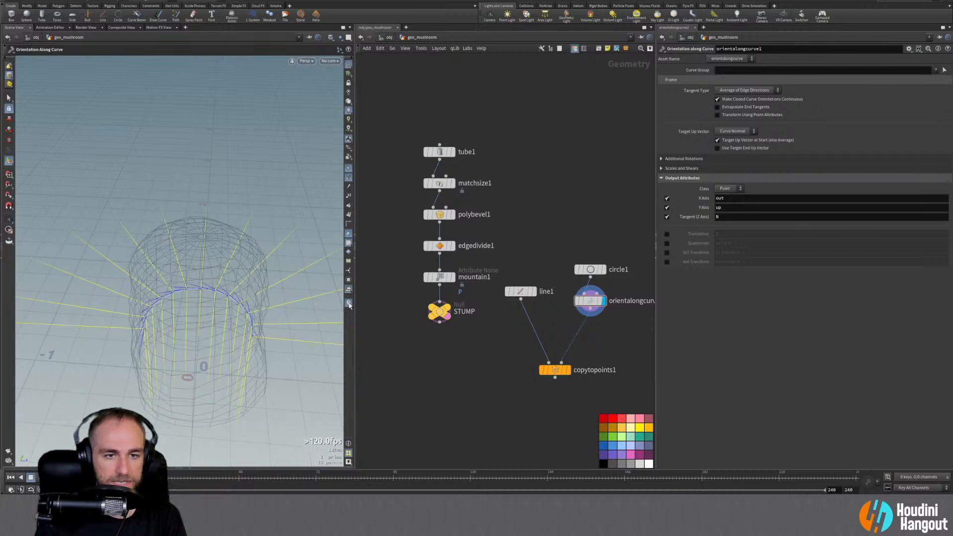
# Set the marker color of the "out" visualizer to green (0, 1, 0)
pyautogui.click(349, 304)
pyautogui.click(418, 292)
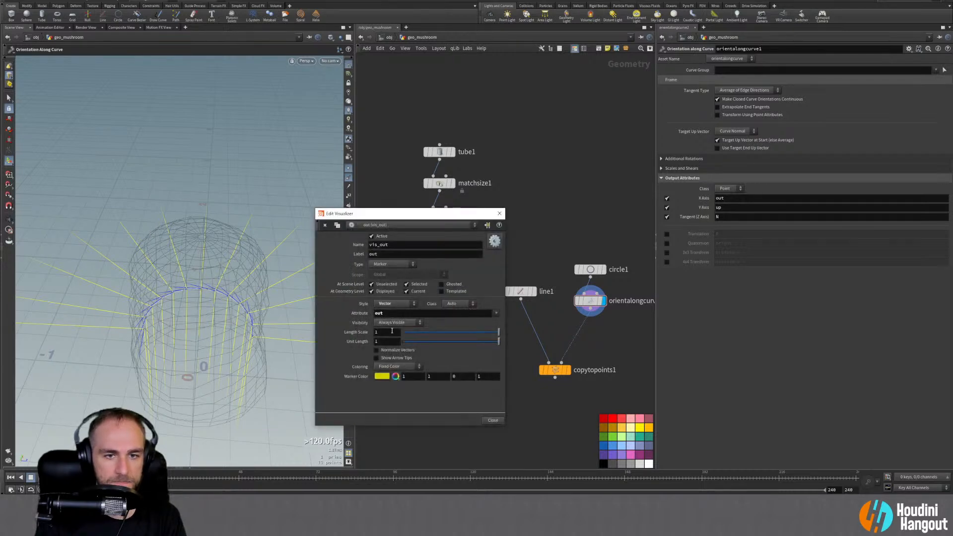
pyautogui.click(379, 377)
pyautogui.click(396, 323)
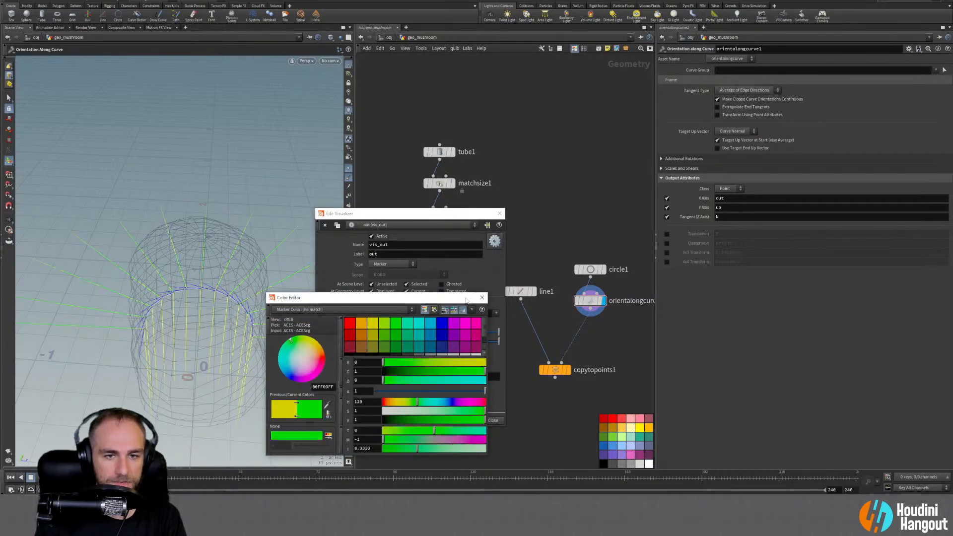
pyautogui.click(482, 297)
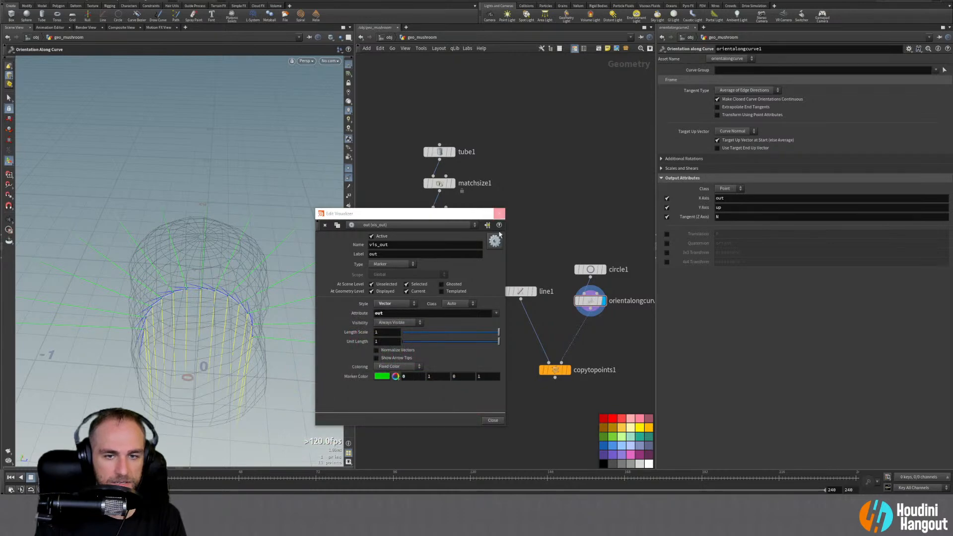
pyautogui.click(493, 421)
# Set the marker color of the "up" visualizer to red (1, 0, 0)
pyautogui.rightClick(348, 308)
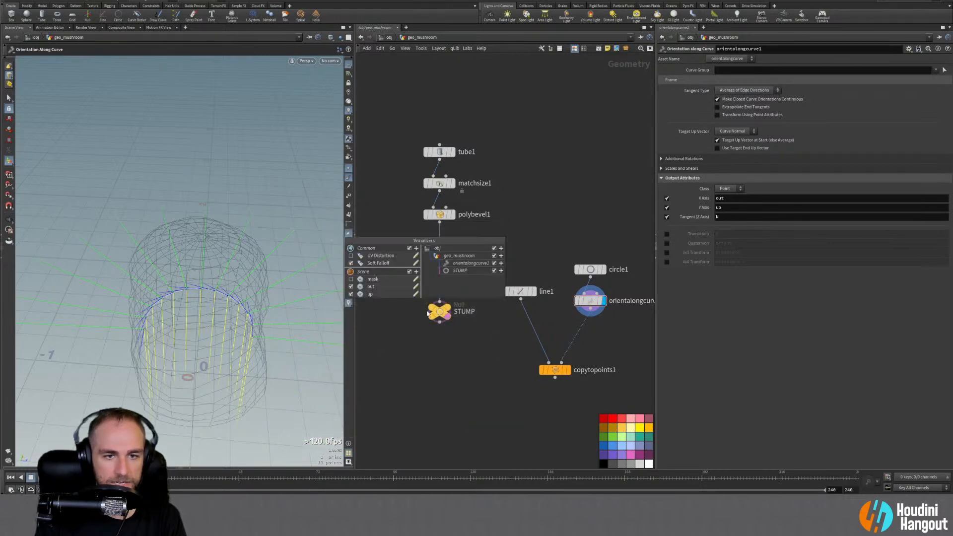
pyautogui.click(379, 296)
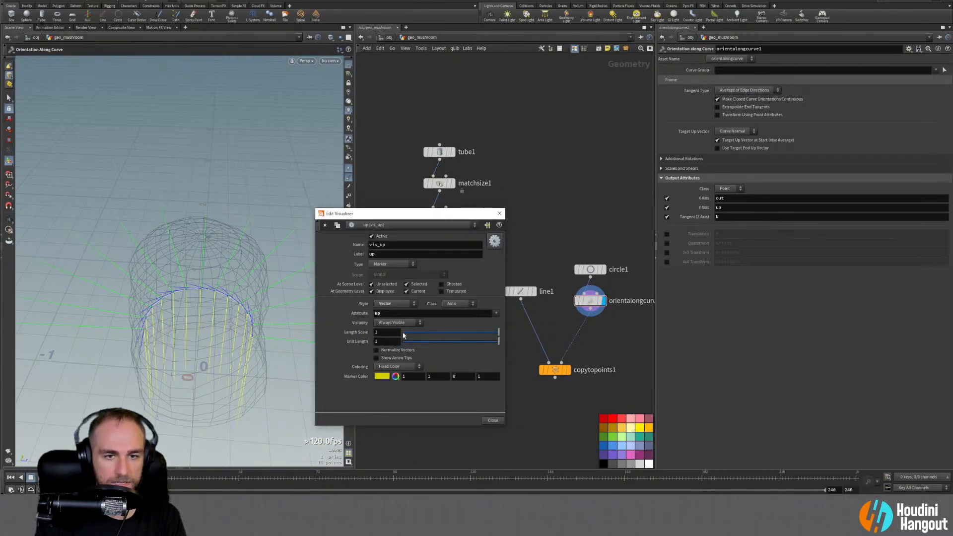
pyautogui.click(382, 376)
pyautogui.click(350, 324)
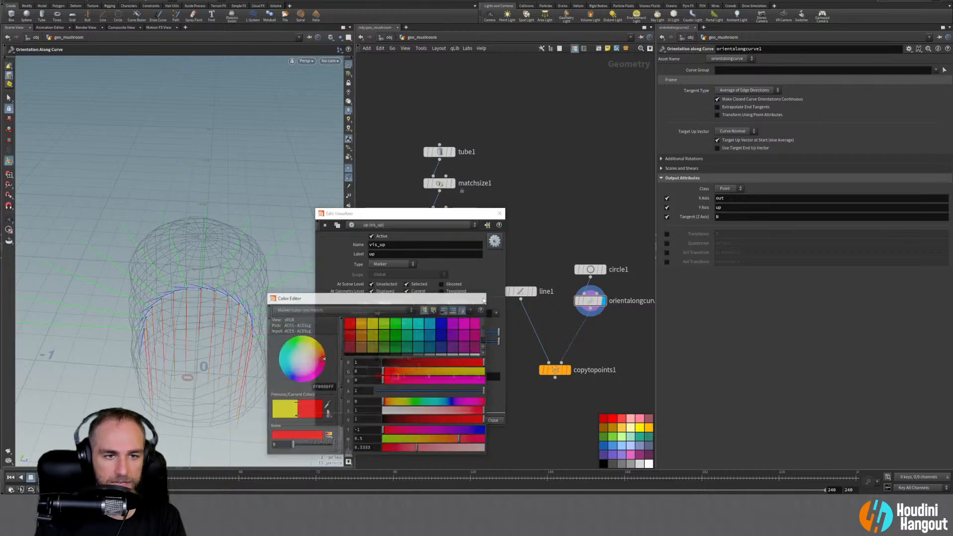
pyautogui.click(482, 297)
pyautogui.click(500, 213)
pyautogui.keyDown('alt'); pyautogui.moveTo(272, 300); pyautogui.dragTo(240, 313); pyautogui.keyUp('alt')
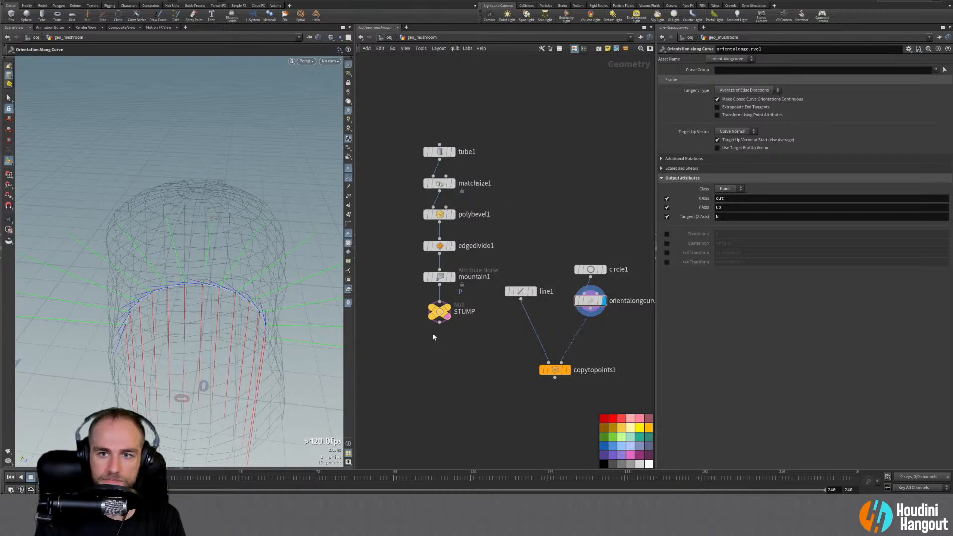
# Set the marker color of the "out" vector visualizer to red (1, 0, 0)
pyautogui.click(348, 303)
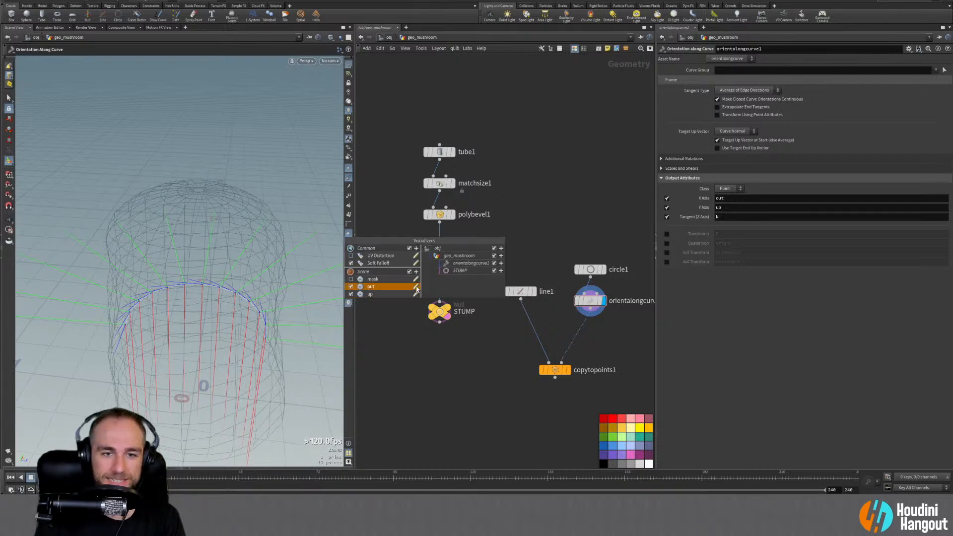
pyautogui.click(416, 287)
pyautogui.click(382, 376)
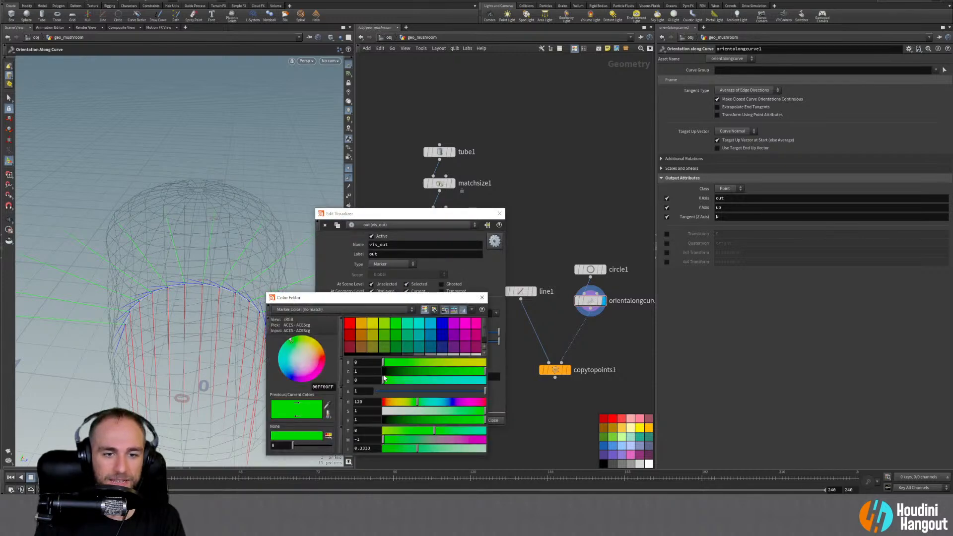
pyautogui.click(350, 324)
pyautogui.click(482, 297)
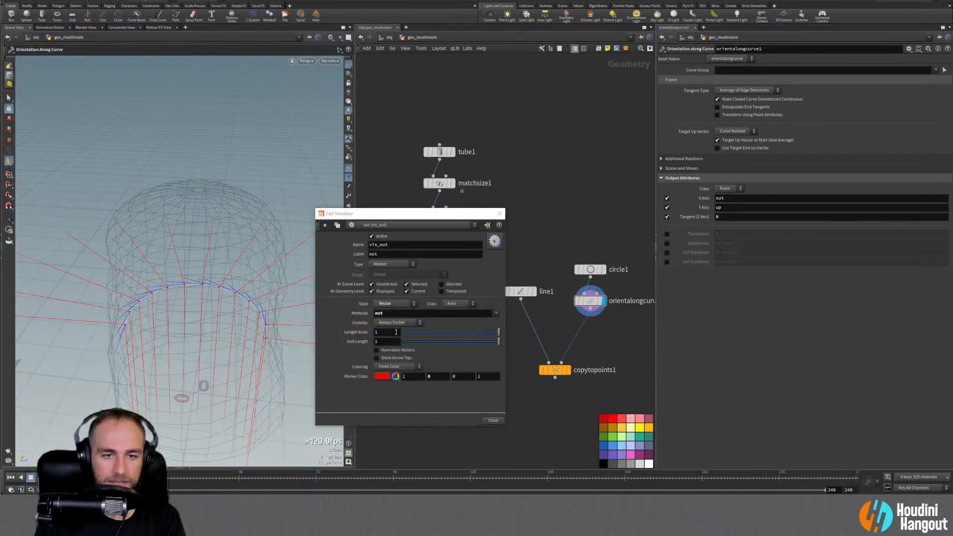
# Set the marker color of the "up" vector visualizer to green (0, 1, 0)
pyautogui.click(391, 226)
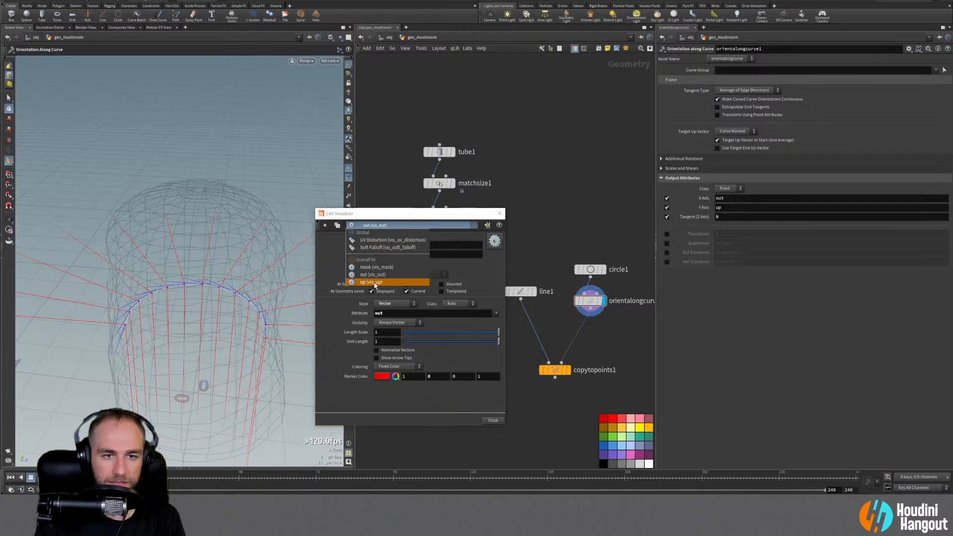
pyautogui.click(387, 284)
pyautogui.click(393, 376)
pyautogui.click(394, 328)
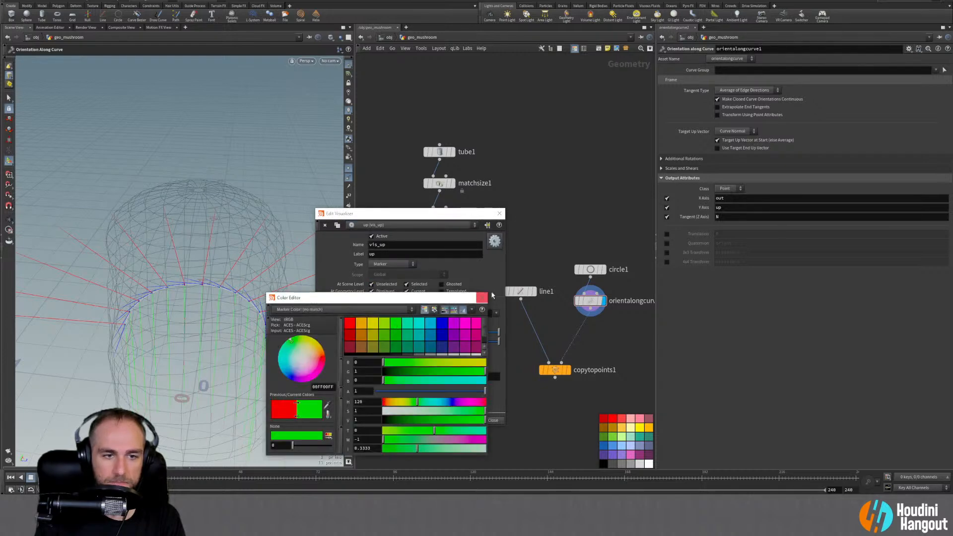
pyautogui.click(482, 298)
pyautogui.click(493, 421)
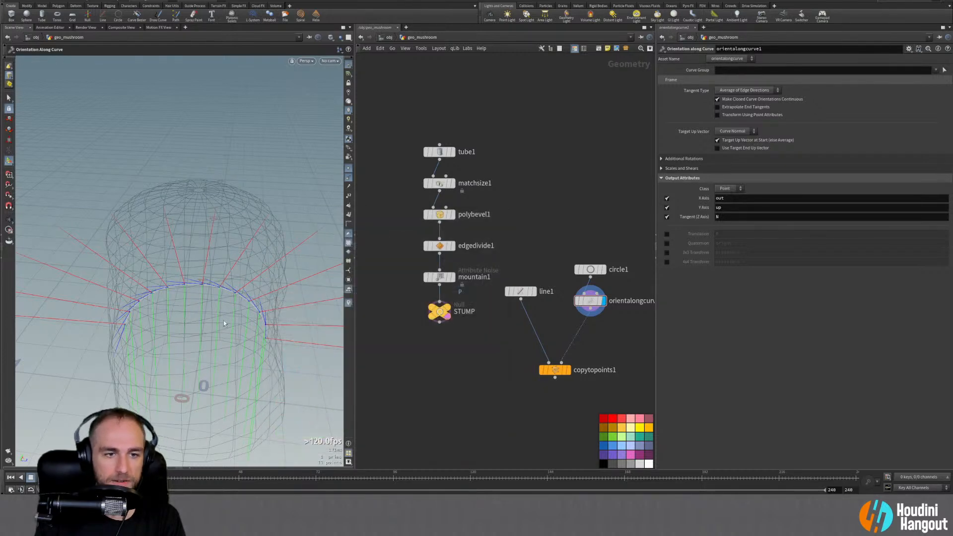
# Rename the orientation node's X Axis output attribute to "up" and disable its Y Axis output attribute
pyautogui.keyDown('alt'); pyautogui.moveTo(223, 320); pyautogui.dragTo(256, 302); pyautogui.keyUp('alt')
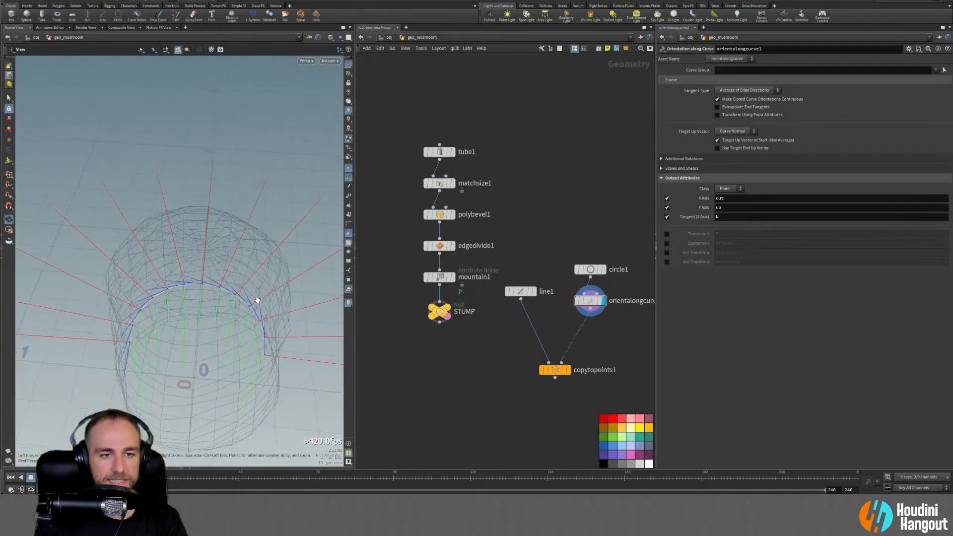
pyautogui.press('Return')
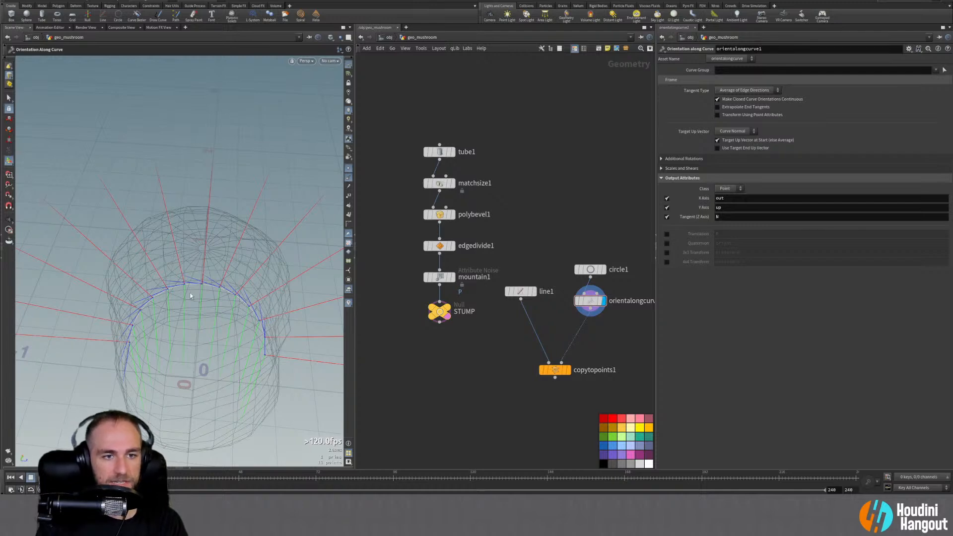
pyautogui.keyDown('alt'); pyautogui.moveTo(225, 291); pyautogui.dragTo(149, 274); pyautogui.keyUp('alt')
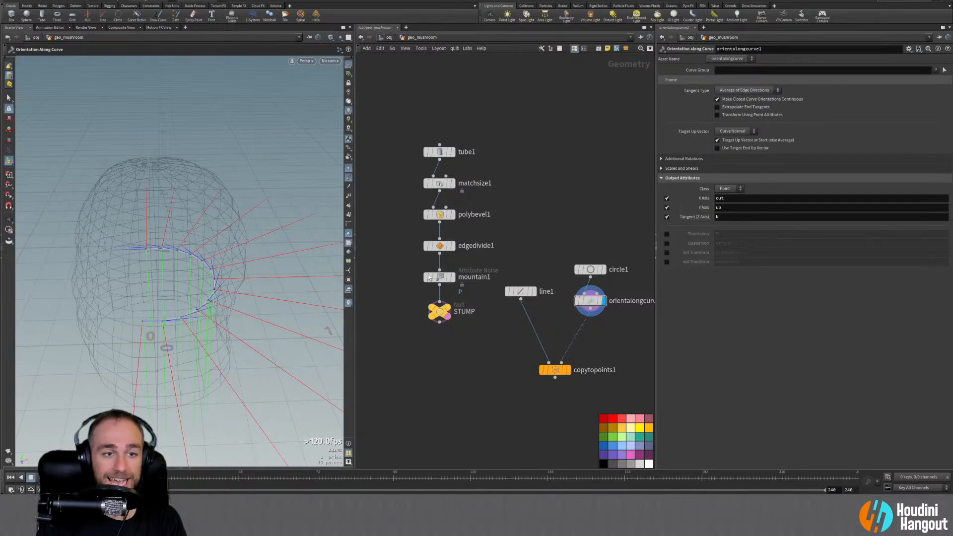
pyautogui.keyDown('alt'); pyautogui.moveTo(239, 276); pyautogui.dragTo(253, 283); pyautogui.keyUp('alt')
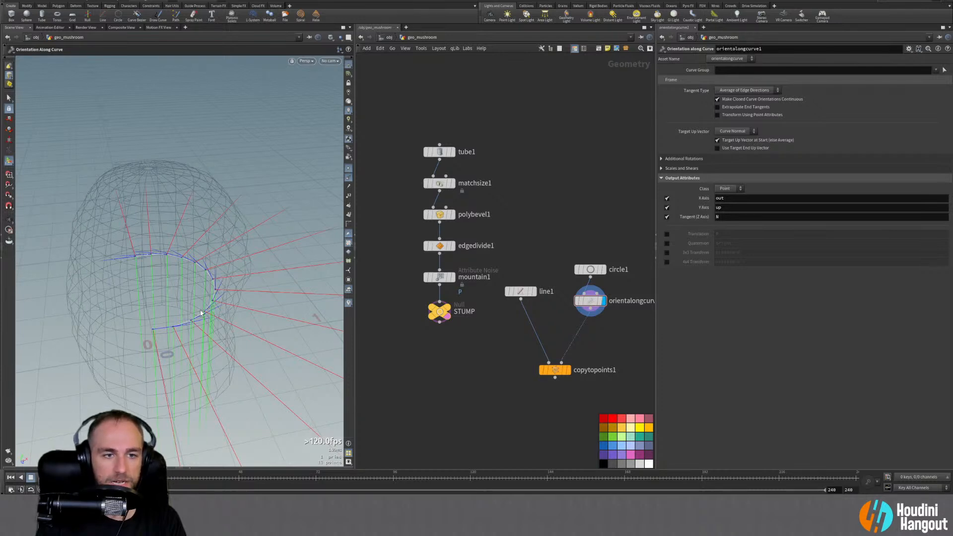
pyautogui.doubleClick(726, 199)
pyautogui.write('u')
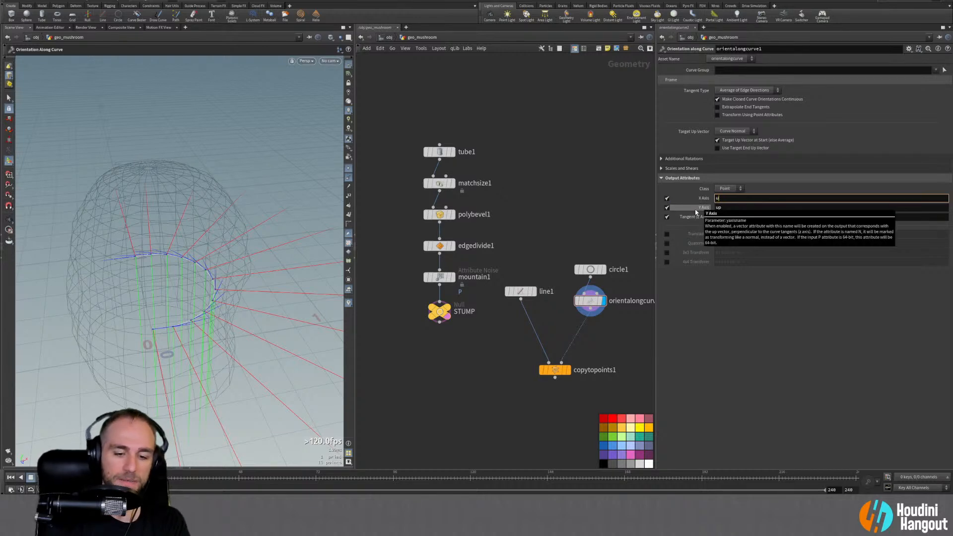
pyautogui.write('op')
pyautogui.press('Return')
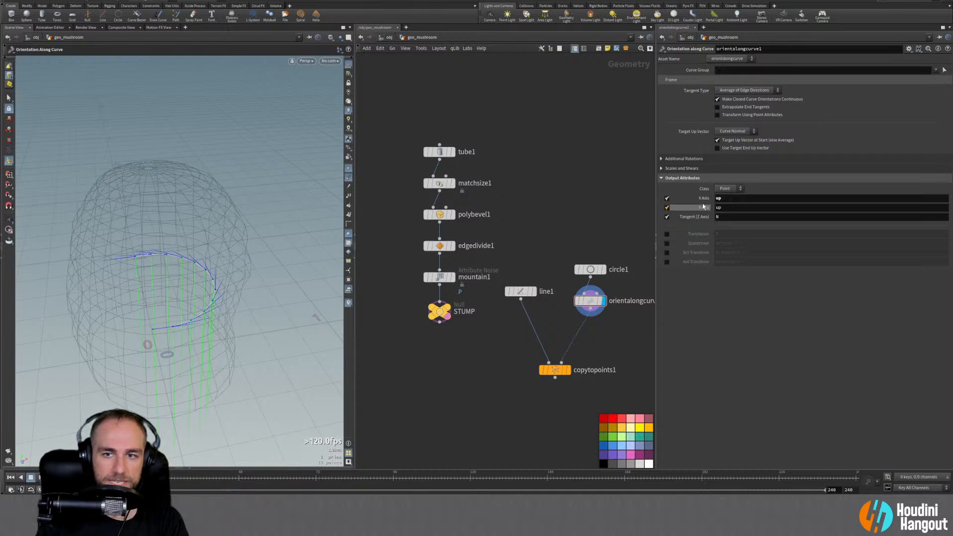
pyautogui.click(667, 208)
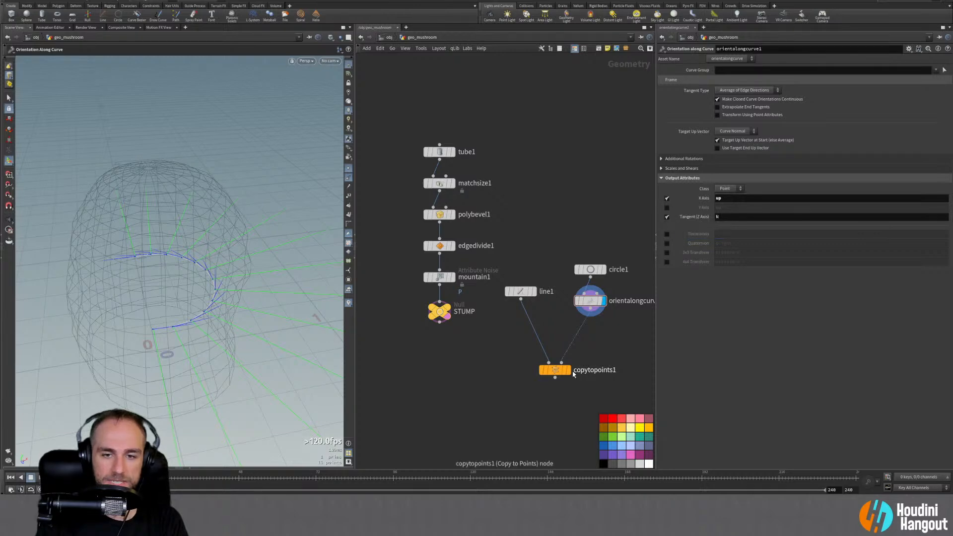
# Display the Copy to Points result and examine how the lines fan out around the stump, consulting the mushroom reference photo in the browser
pyautogui.click(556, 370)
pyautogui.keyDown('alt'); pyautogui.moveTo(228, 299); pyautogui.dragTo(151, 277); pyautogui.keyUp('alt')
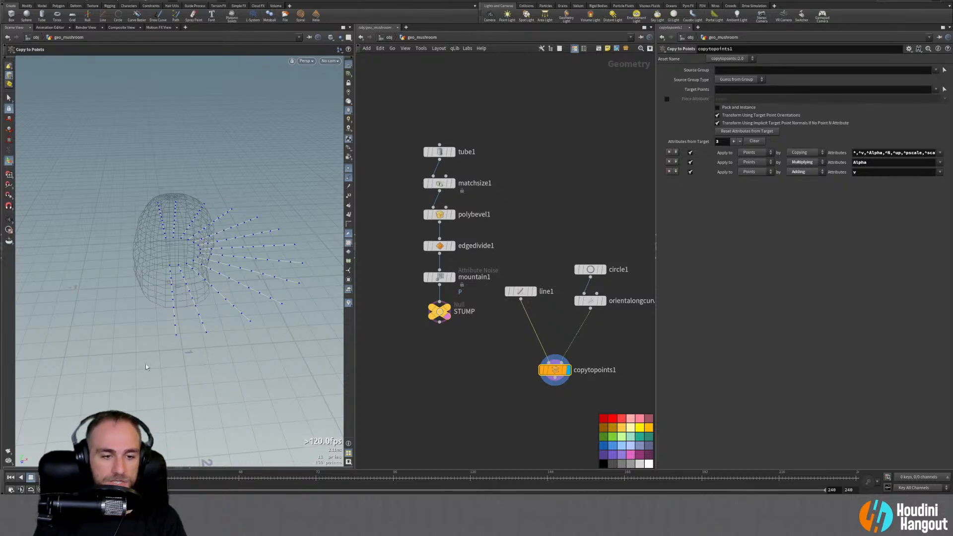
pyautogui.hotkey('alt', 'Tab')
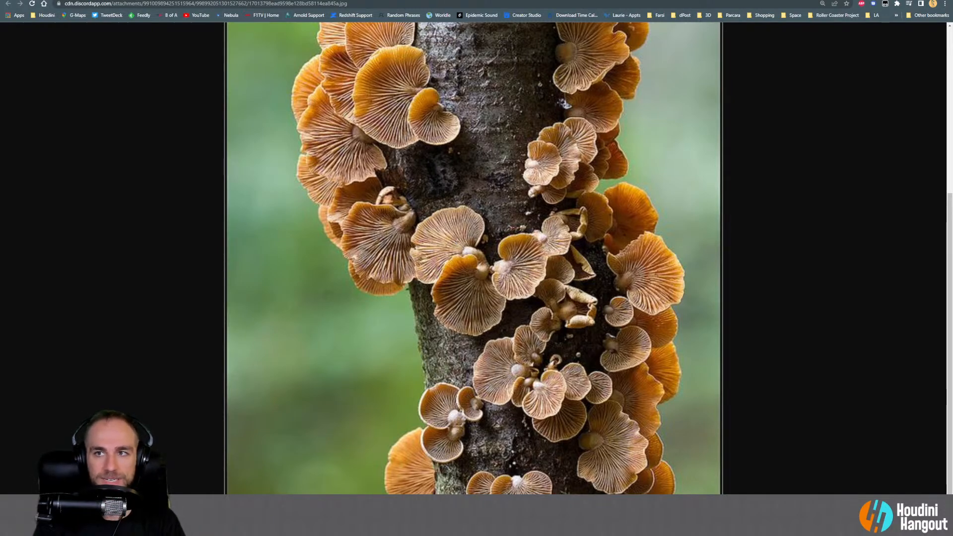
pyautogui.hotkey('alt', 'Tab')
pyautogui.keyDown('alt'); pyautogui.moveTo(232, 235); pyautogui.dragTo(268, 249); pyautogui.keyUp('alt')
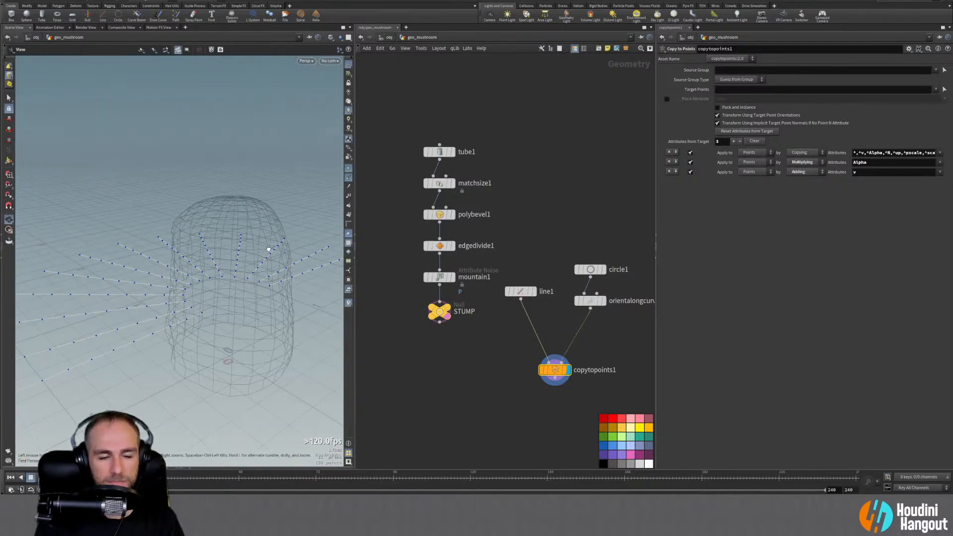
pyautogui.press('Return')
pyautogui.keyDown('alt'); pyautogui.moveTo(153, 283); pyautogui.dragTo(28, 275); pyautogui.keyUp('alt')
pyautogui.keyDown('alt'); pyautogui.moveTo(179, 247); pyautogui.dragTo(141, 253); pyautogui.keyUp('alt')
pyautogui.press('Return')
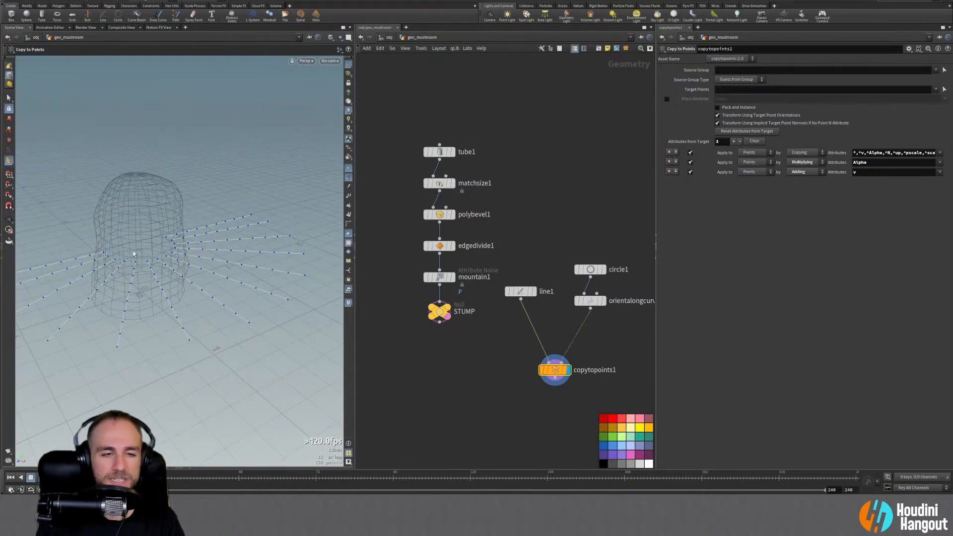
pyautogui.keyDown('alt'); pyautogui.moveTo(133, 254); pyautogui.dragTo(238, 234); pyautogui.keyUp('alt')
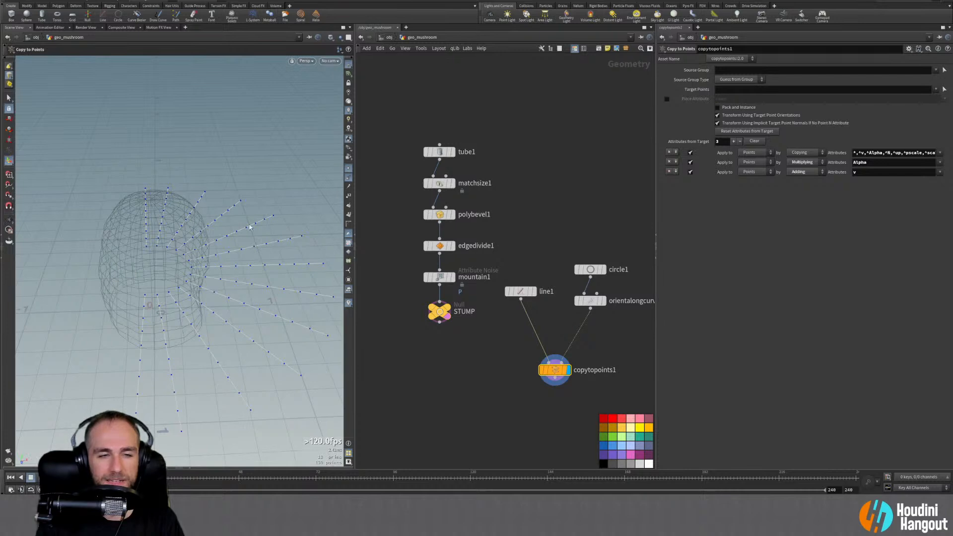
pyautogui.keyDown('alt'); pyautogui.moveTo(204, 270); pyautogui.dragTo(156, 278); pyautogui.keyUp('alt')
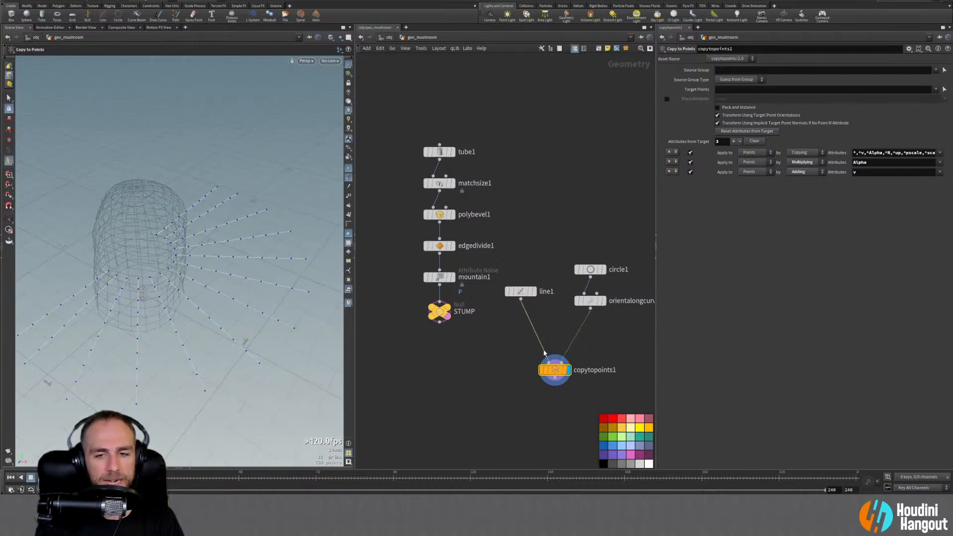
# Insert a Resample node between the orientation node and Copy to Points, display it, and space the nodes apart
pyautogui.moveTo(554, 370); pyautogui.dragTo(555, 341)
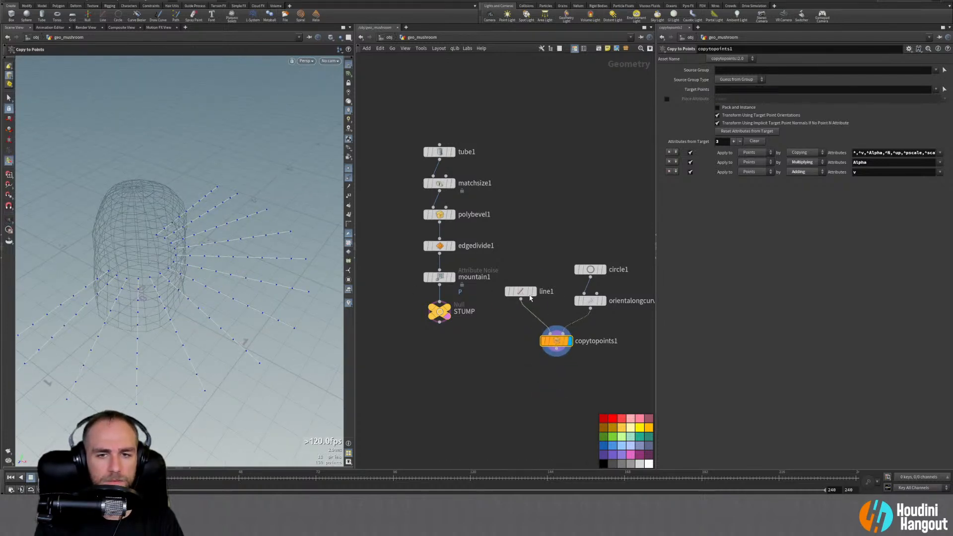
pyautogui.keyDown('alt'); pyautogui.moveTo(122, 258); pyautogui.dragTo(143, 240); pyautogui.keyUp('alt')
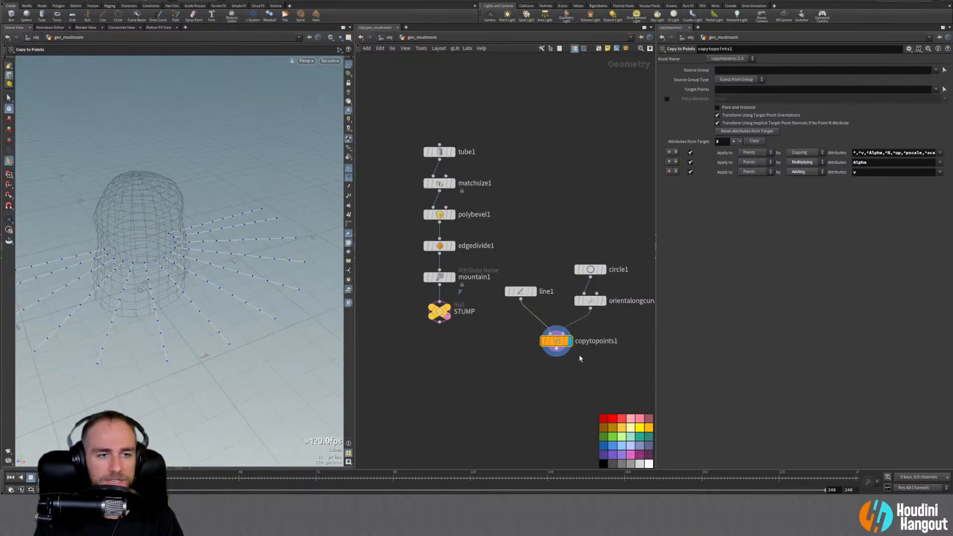
pyautogui.moveTo(555, 342); pyautogui.dragTo(549, 363)
pyautogui.click(588, 302)
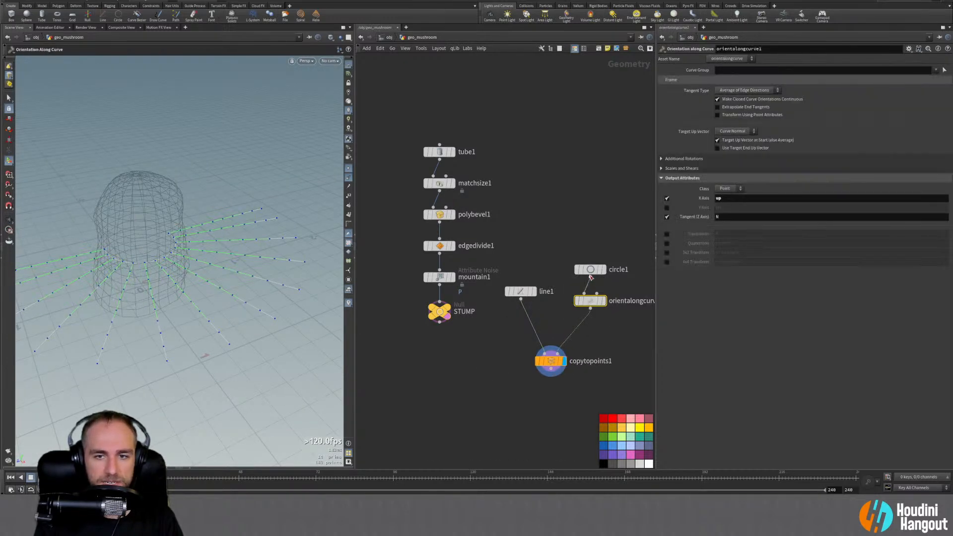
pyautogui.middleClick(588, 303)
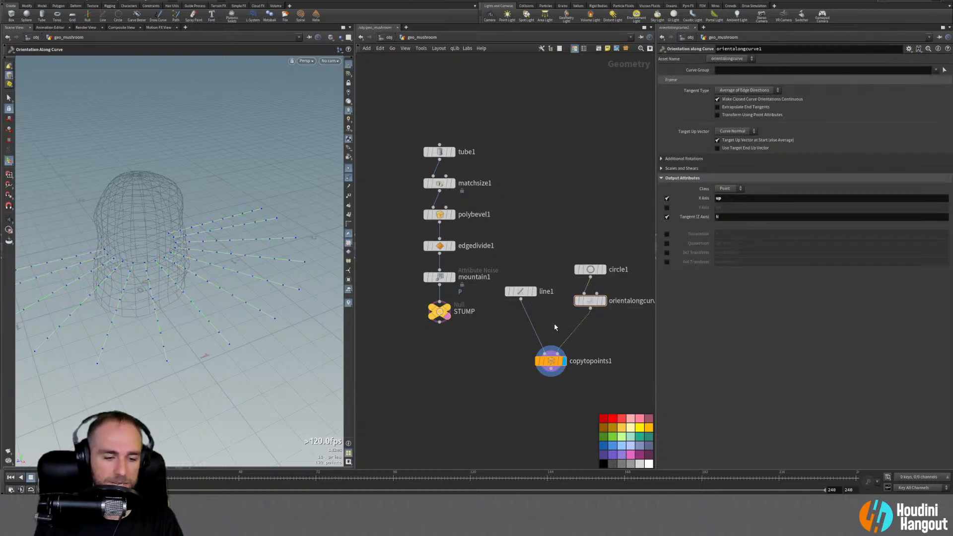
pyautogui.press('Tab')
pyautogui.write('resa')
pyautogui.press('Return')
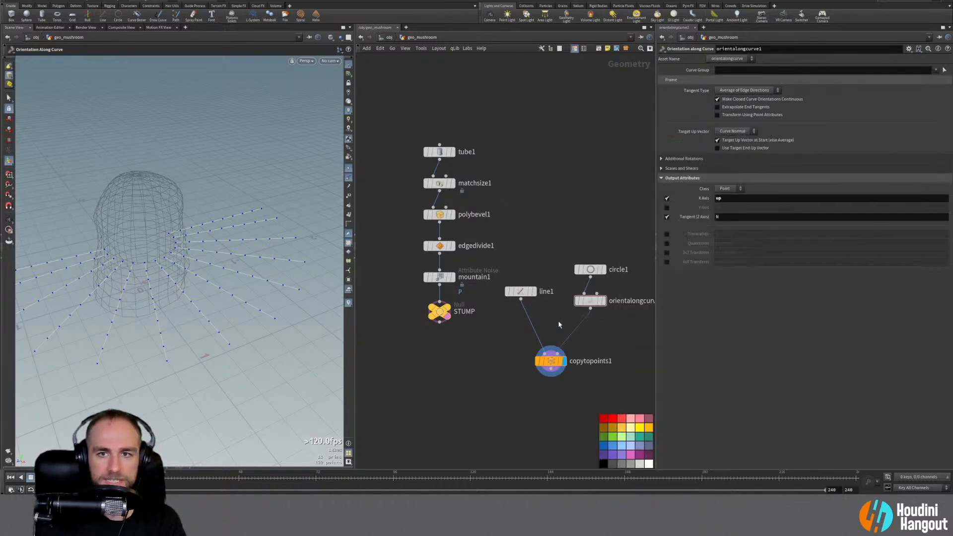
pyautogui.click(594, 337)
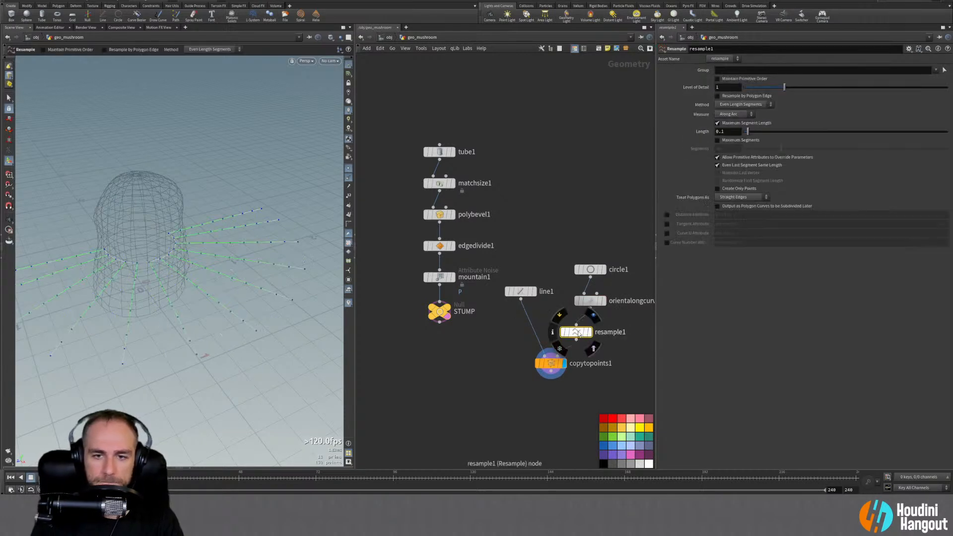
pyautogui.click(602, 329)
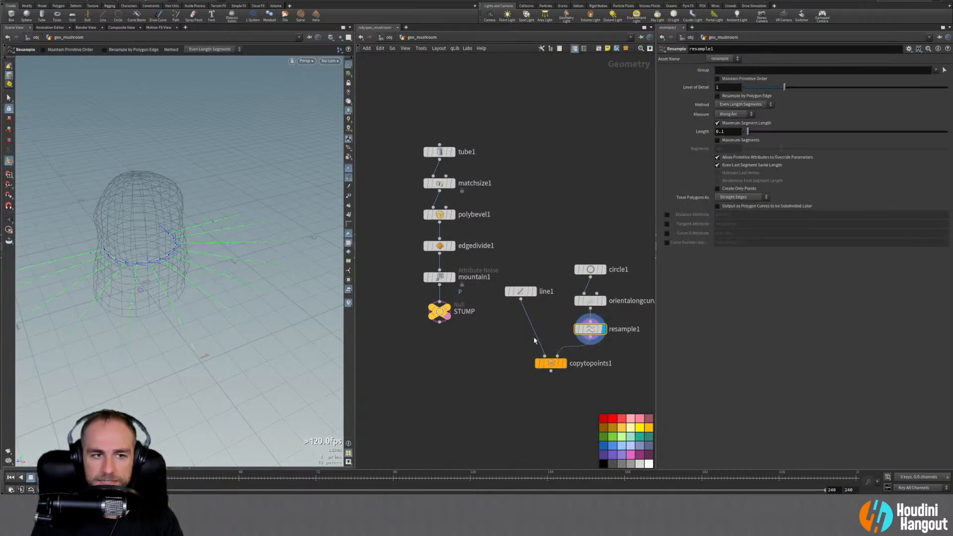
pyautogui.moveTo(551, 365); pyautogui.dragTo(551, 388)
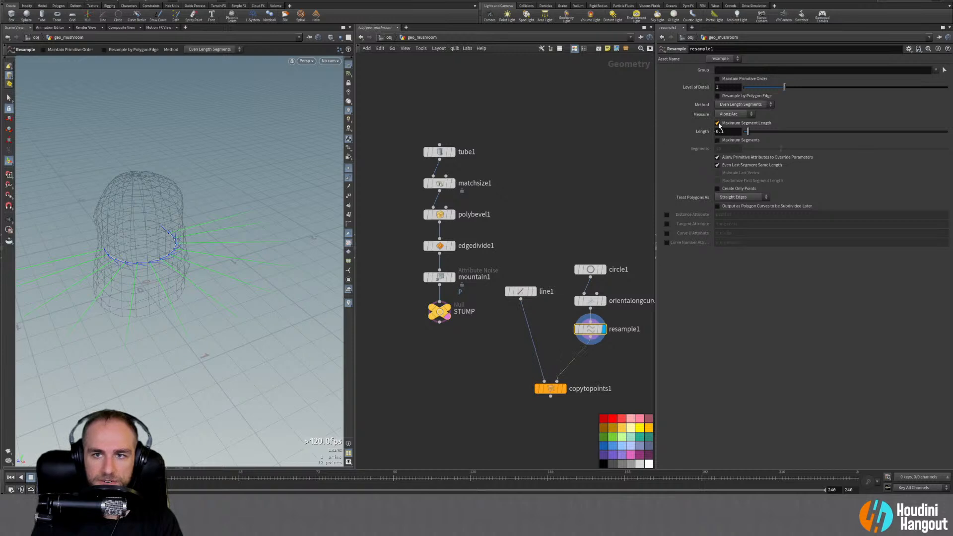
# Disable the Resample node's Maximum Segment Length, enable its Curve U Attribute "curveu", and inspect the point values in the Geometry Spreadsheet
pyautogui.click(717, 123)
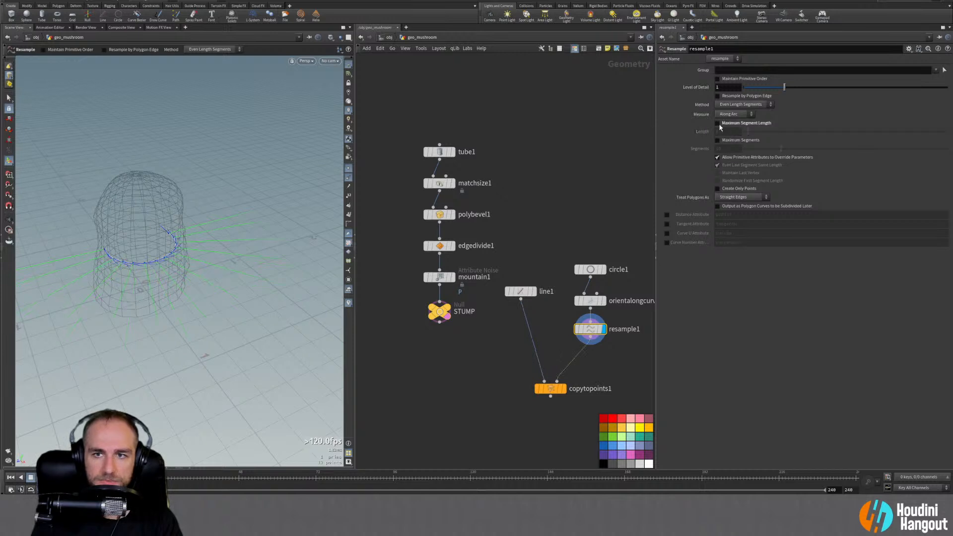
pyautogui.click(668, 233)
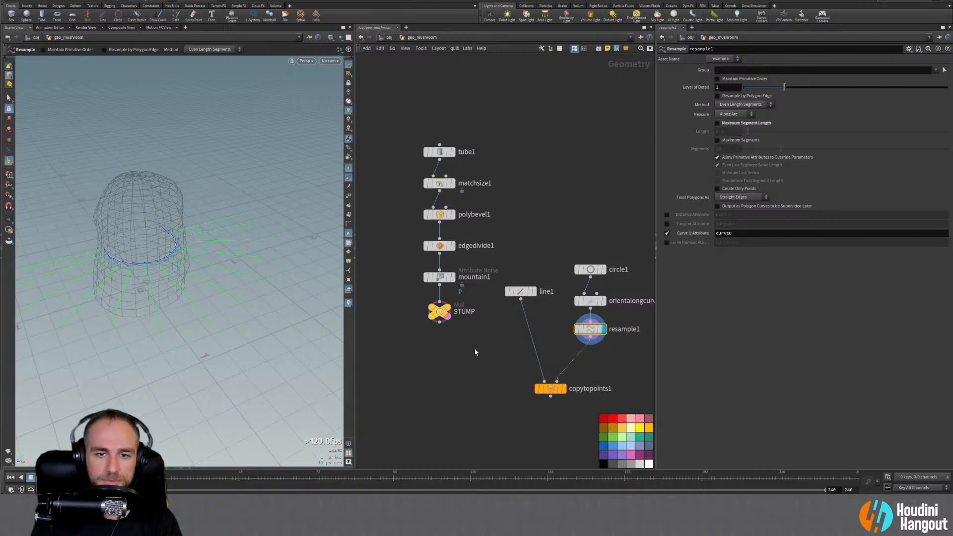
pyautogui.click(190, 468)
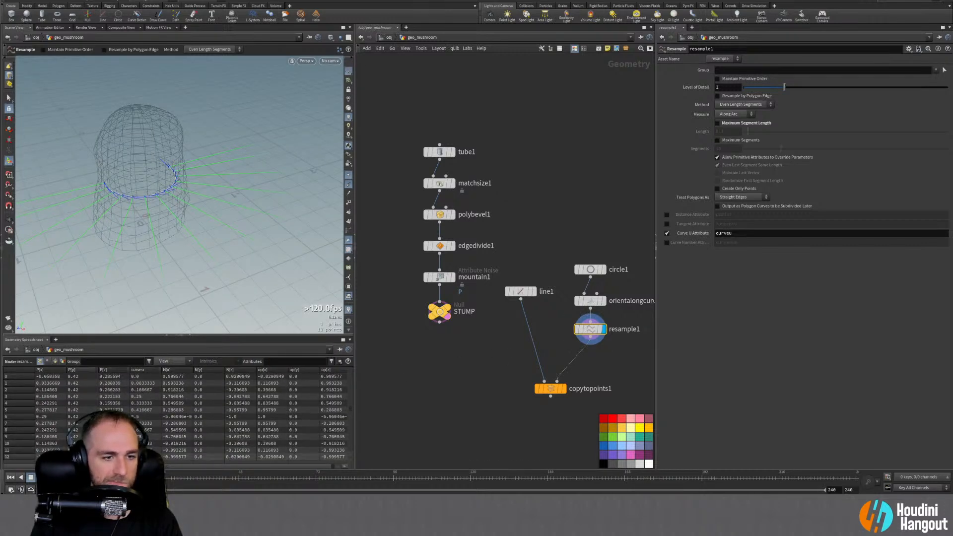
pyautogui.moveTo(139, 466); pyautogui.dragTo(143, 466)
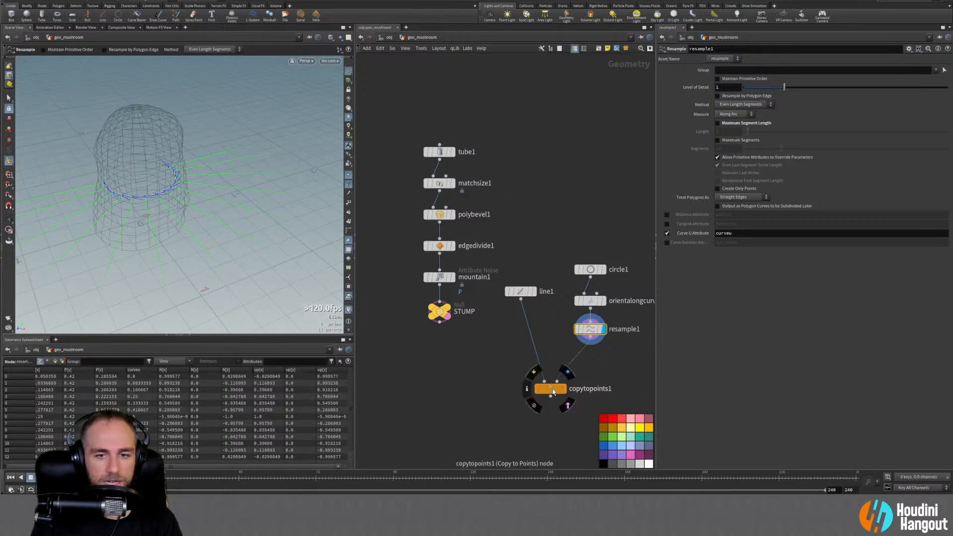
# Insert an Attribute Adjust Float node between the Resample node and Copy to Points, making room for it and aligning it under the Resample
pyautogui.moveTo(550, 388); pyautogui.dragTo(547, 416)
pyautogui.press('Tab')
pyautogui.write('float')
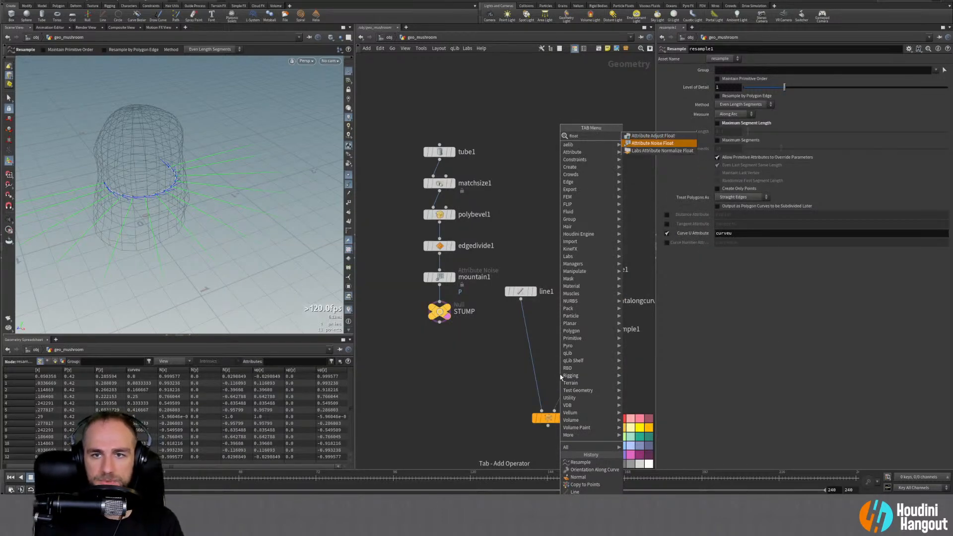
pyautogui.press('Return')
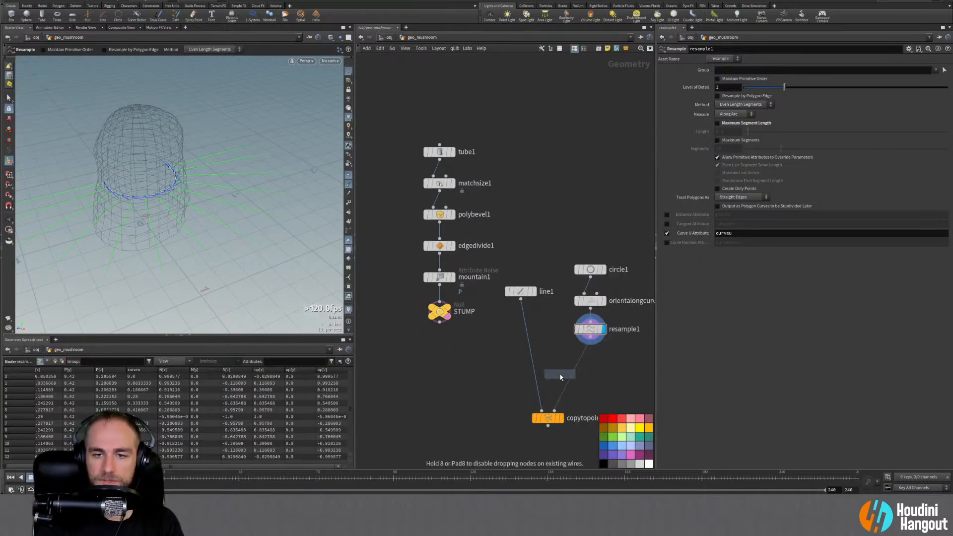
pyautogui.click(569, 377)
pyautogui.moveTo(571, 378); pyautogui.dragTo(591, 358)
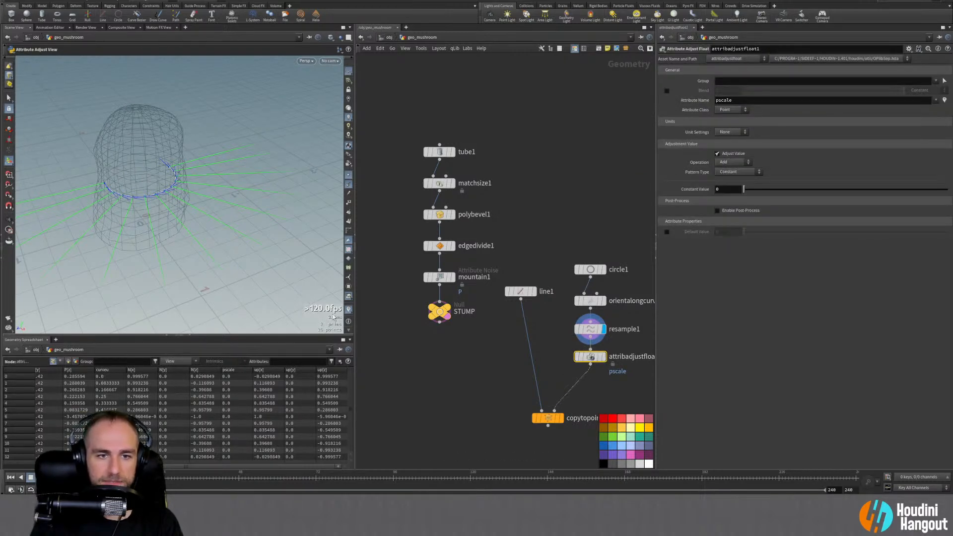
# Turn off the green outward vector display in the viewport and display the Attribute Adjust Float node
pyautogui.click(348, 310)
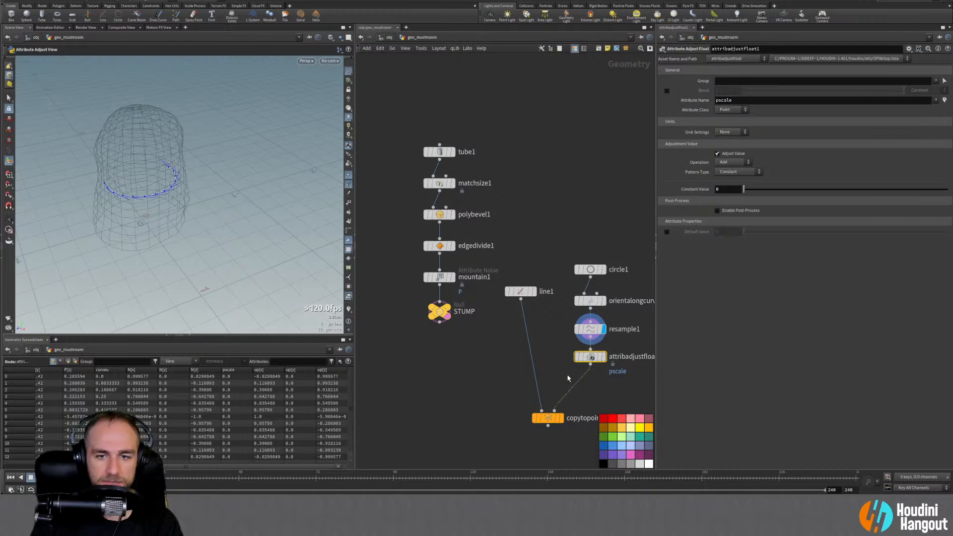
pyautogui.click(560, 418)
pyautogui.click(561, 418)
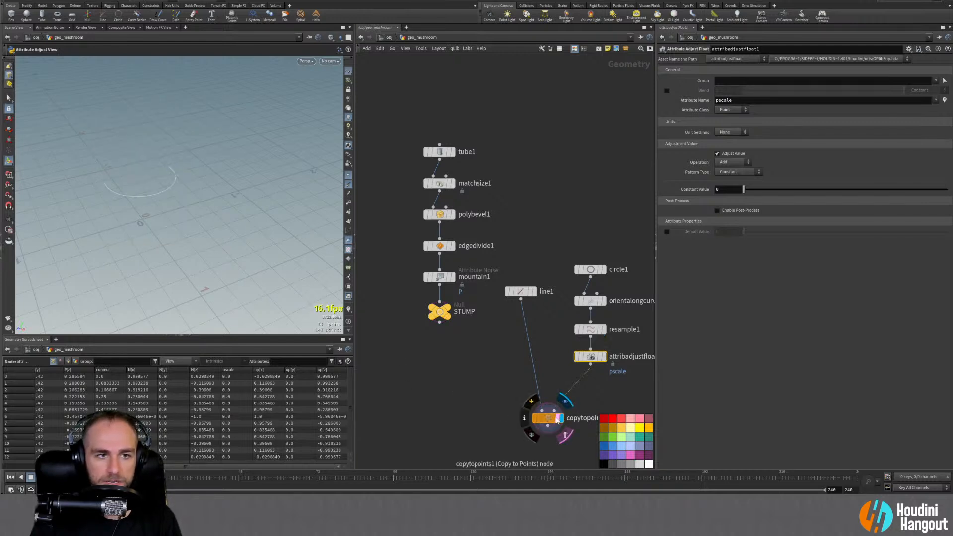
pyautogui.click(602, 356)
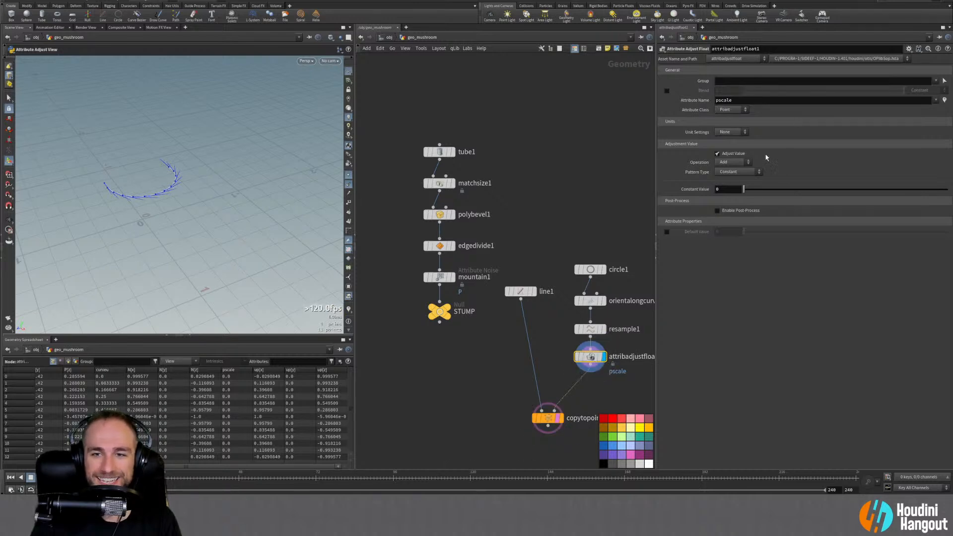
# Set the pscale adjustment's Pattern Type to Remap Attribute and its Source Attribute to "curveu"
pyautogui.click(732, 171)
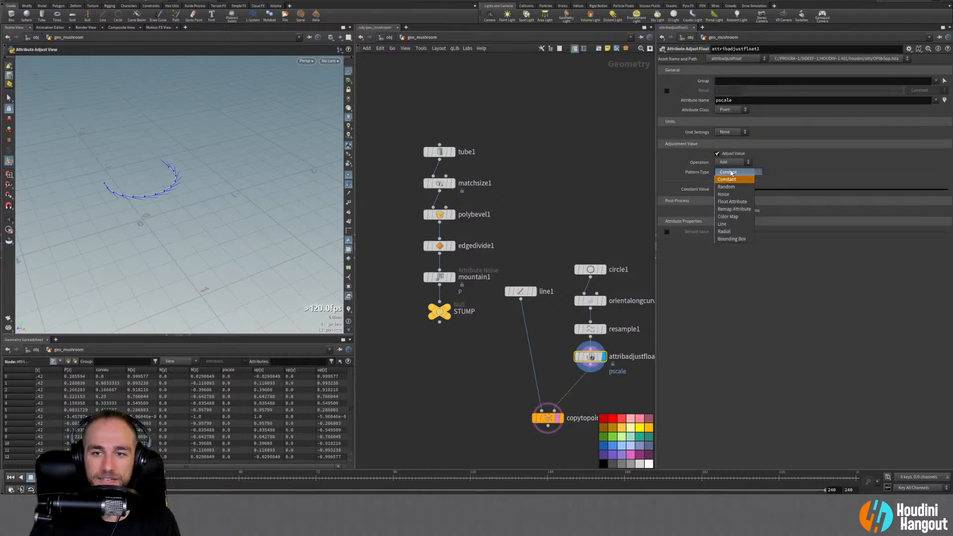
pyautogui.click(746, 209)
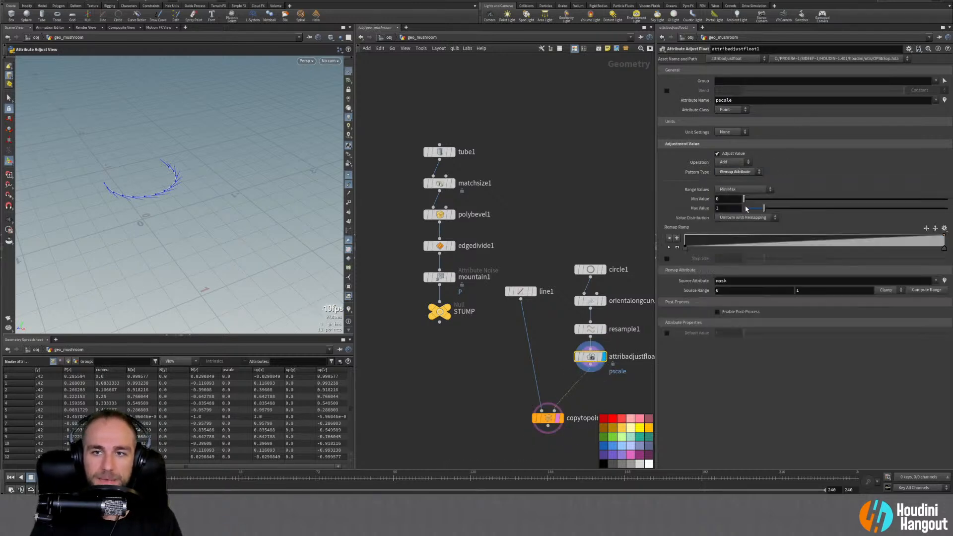
pyautogui.click(935, 281)
pyautogui.click(930, 278)
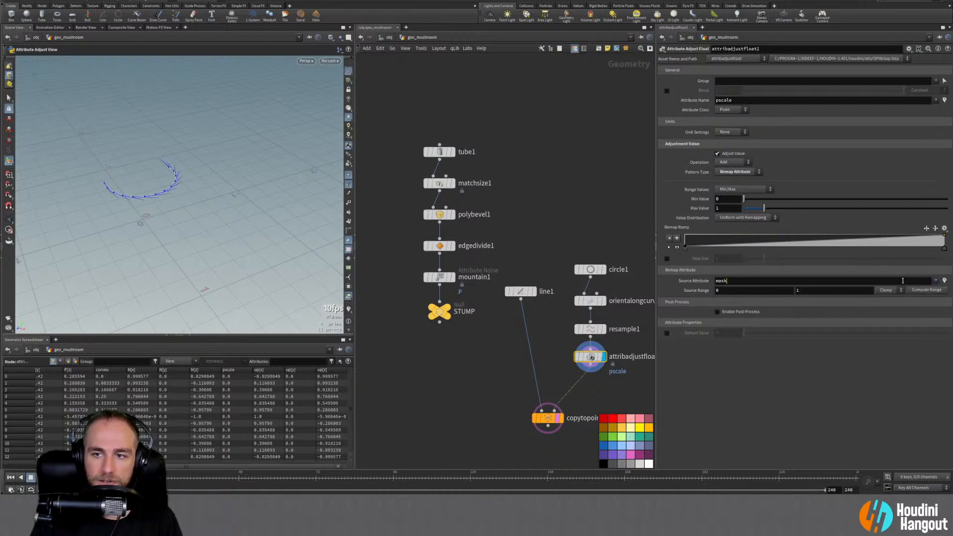
pyautogui.doubleClick(903, 280)
pyautogui.write('curve')
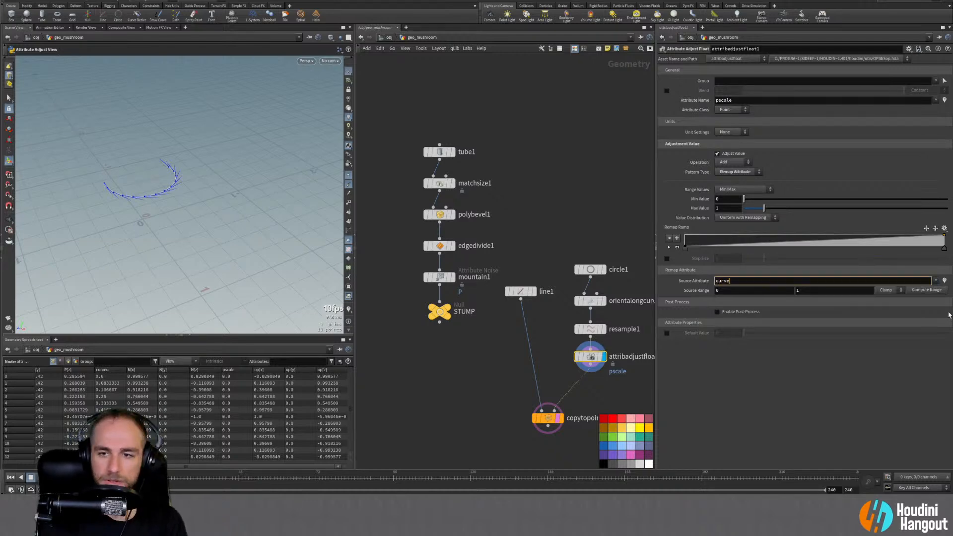
pyautogui.write('uy')
pyautogui.press('Return')
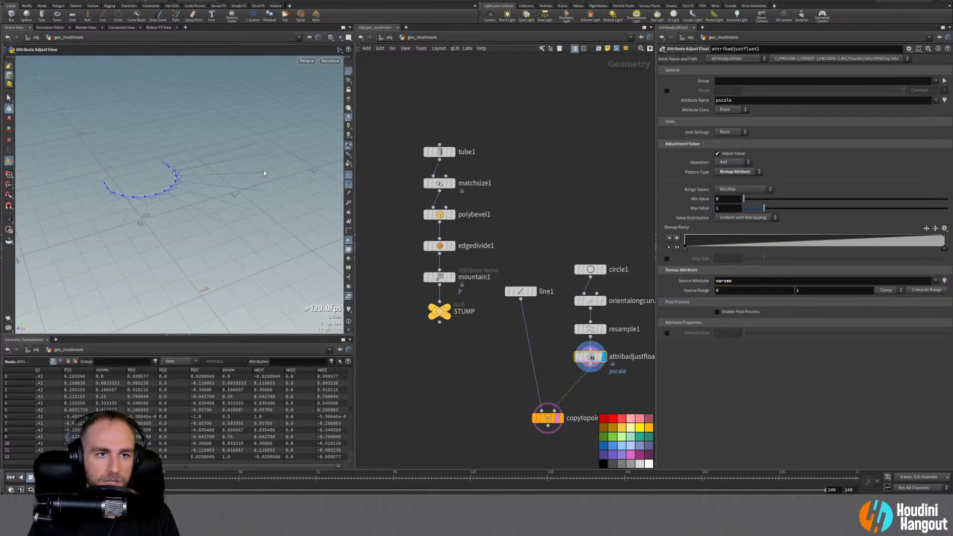
pyautogui.keyDown('alt'); pyautogui.moveTo(263, 171); pyautogui.dragTo(209, 140); pyautogui.keyUp('alt')
pyautogui.press('Return')
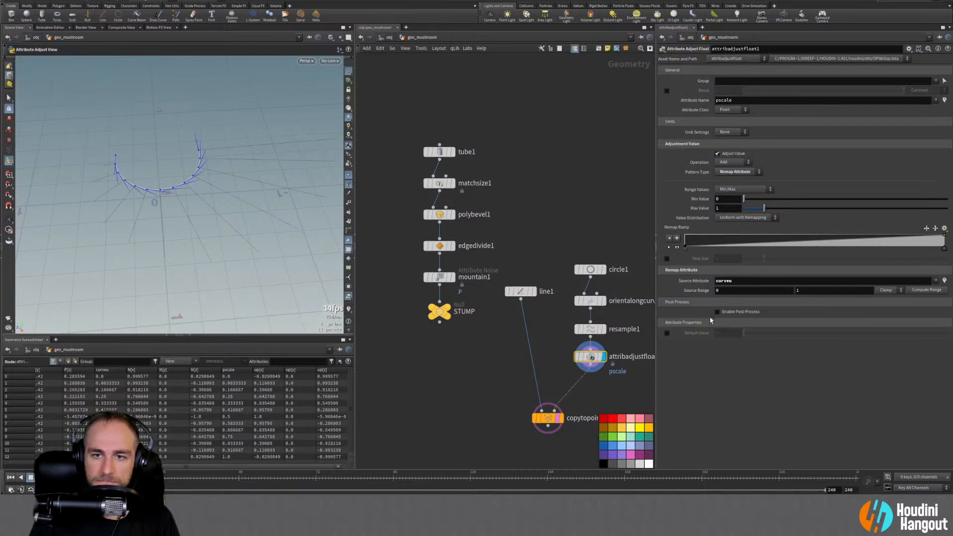
# Add remap ramp points at about 0.16 (value 0.6) and 0.75 (value 0.91), and lower the end point to about 0.21
pyautogui.moveTo(728, 243); pyautogui.dragTo(726, 239)
pyautogui.click(704, 259)
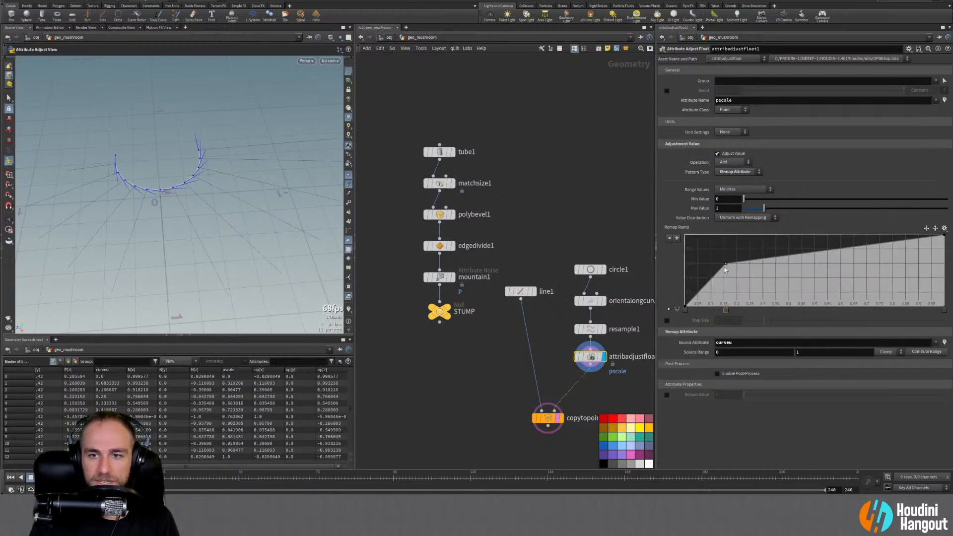
pyautogui.click(669, 309)
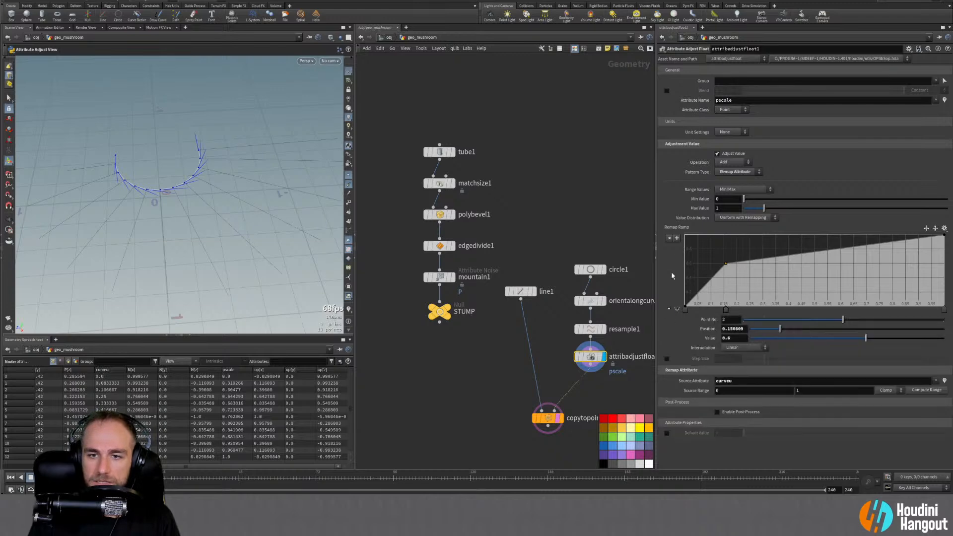
pyautogui.click(881, 244)
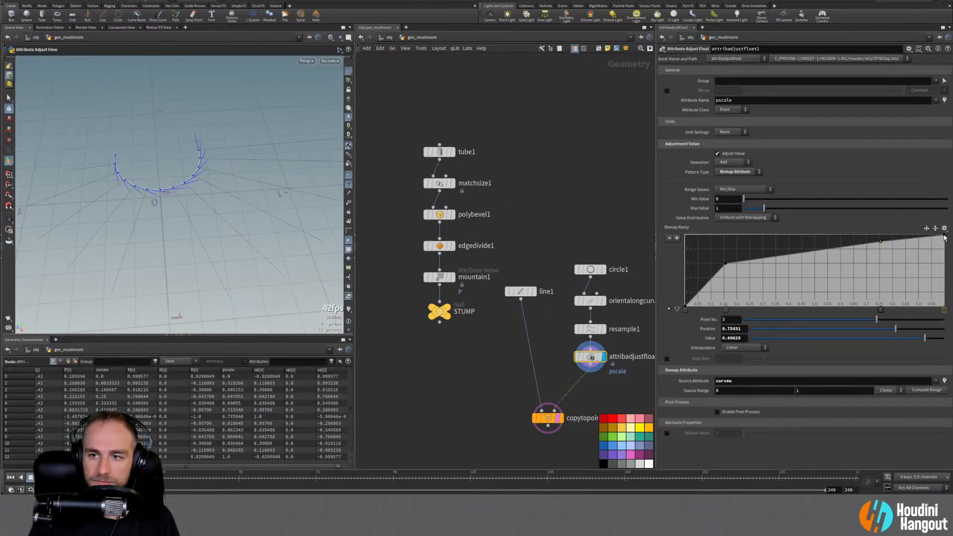
pyautogui.moveTo(944, 239); pyautogui.dragTo(945, 294)
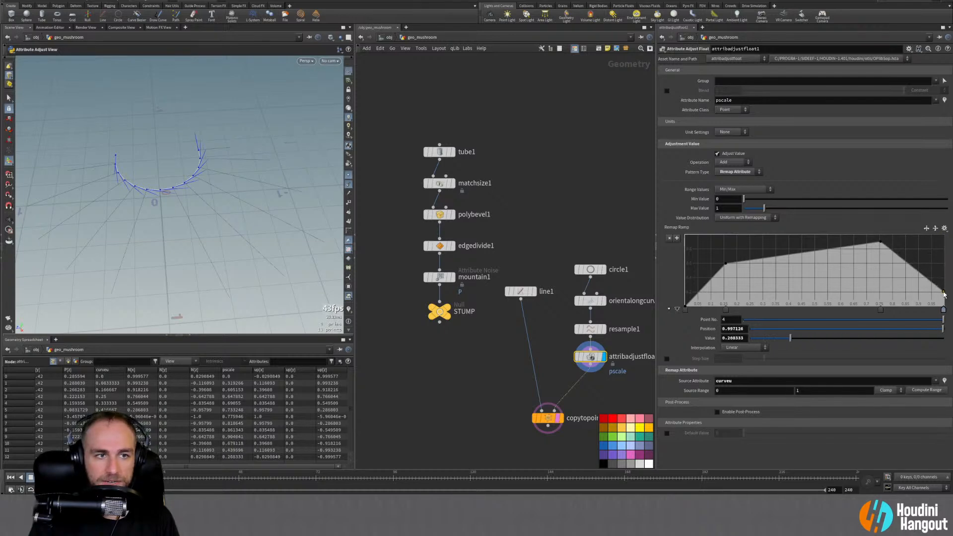
# Raise the ramp's start point to about 0.17 and move its second point to about position 0.23, value 0.84
pyautogui.click(686, 309)
pyautogui.moveTo(686, 309)
pyautogui.mouseDown()
pyautogui.moveTo(685, 278)
pyautogui.moveTo(686, 296)
pyautogui.mouseUp()
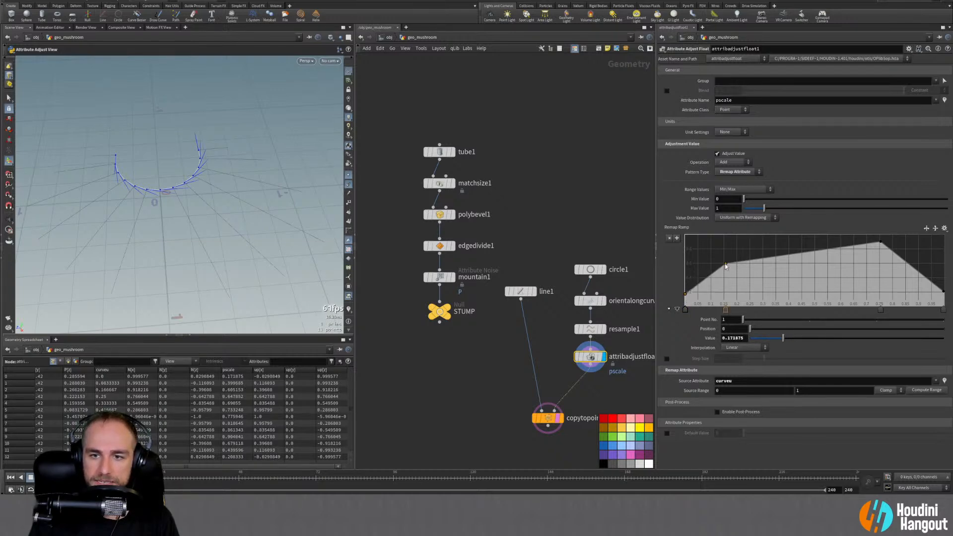
pyautogui.moveTo(725, 264); pyautogui.dragTo(743, 246)
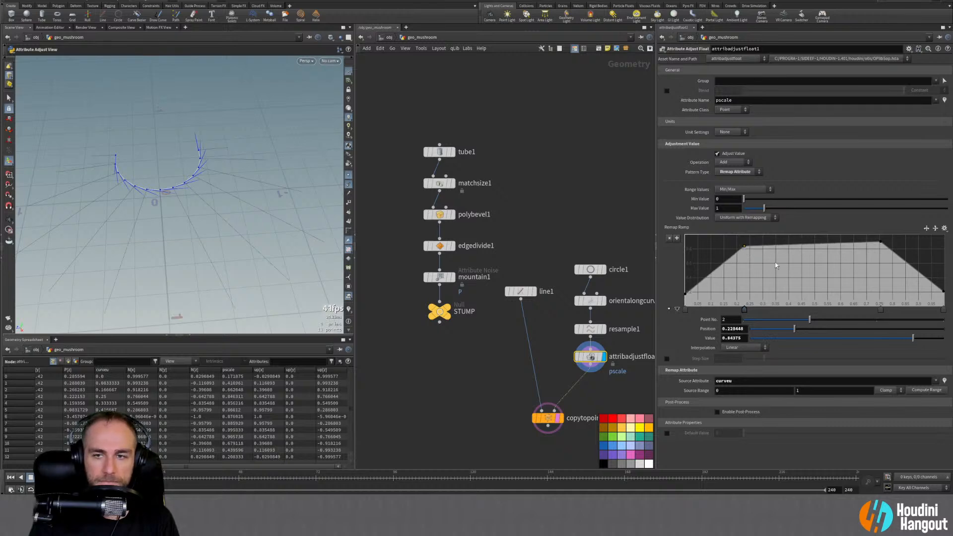
# Set the interpolation of all remap ramp points to B-Spline
pyautogui.click(685, 309)
pyautogui.click(943, 310)
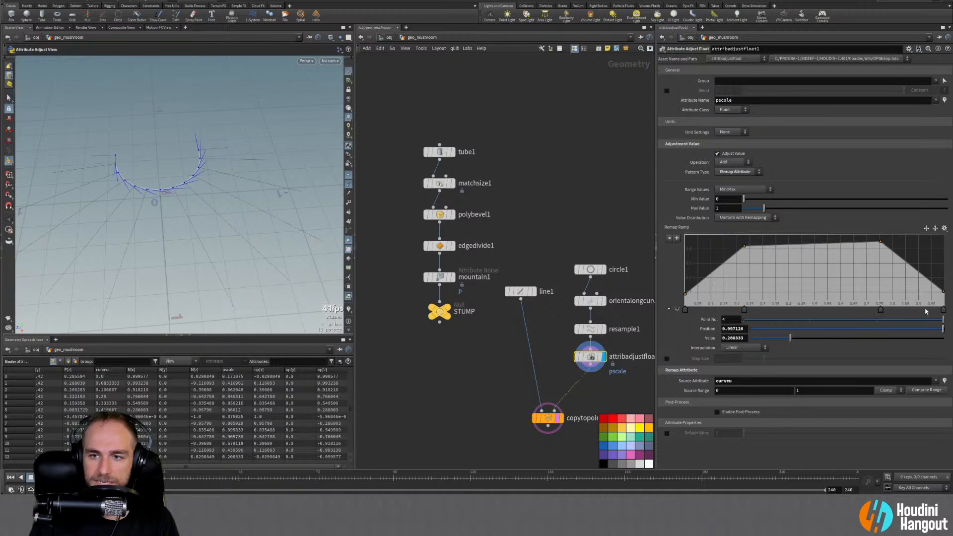
pyautogui.click(745, 348)
pyautogui.click(740, 392)
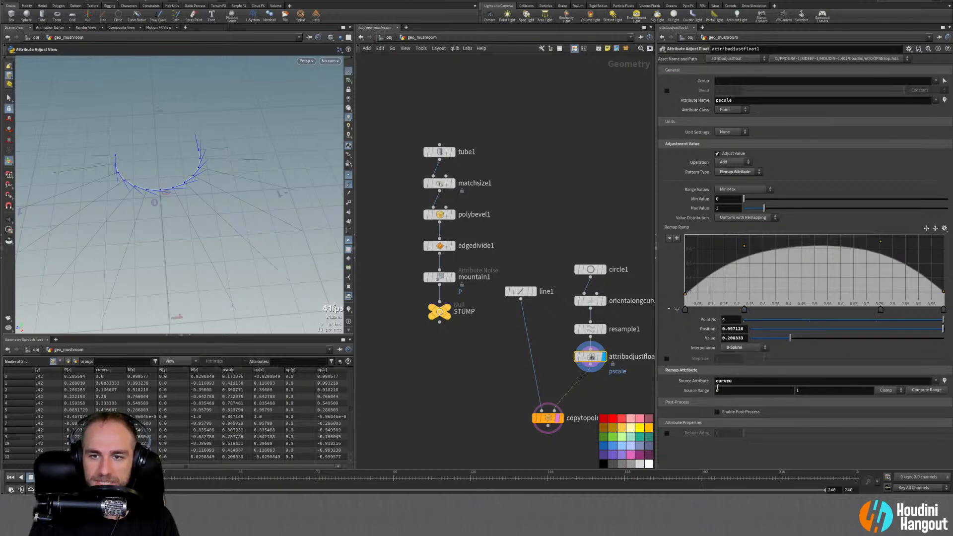
pyautogui.keyDown('alt'); pyautogui.moveTo(284, 205); pyautogui.dragTo(202, 214, button='right'); pyautogui.keyUp('alt')
pyautogui.moveTo(202, 214)
pyautogui.keyDown('alt'); pyautogui.mouseDown()
pyautogui.moveTo(195, 196)
pyautogui.moveTo(205, 205)
pyautogui.mouseUp(); pyautogui.keyUp('alt')
# Add a middle ramp point at about position 0.5, value 1, and shift its two neighbouring points outward
pyautogui.click(789, 242)
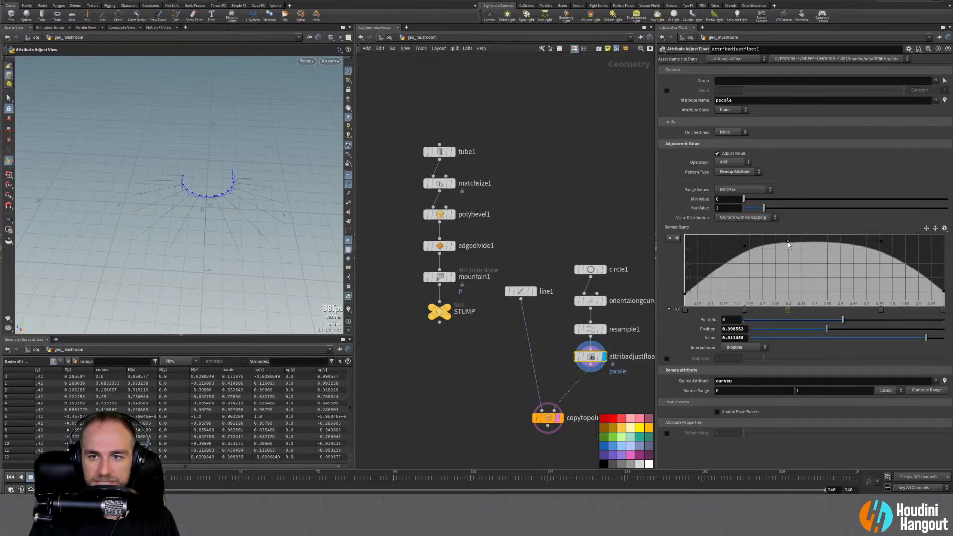
pyautogui.moveTo(788, 242); pyautogui.dragTo(813, 241)
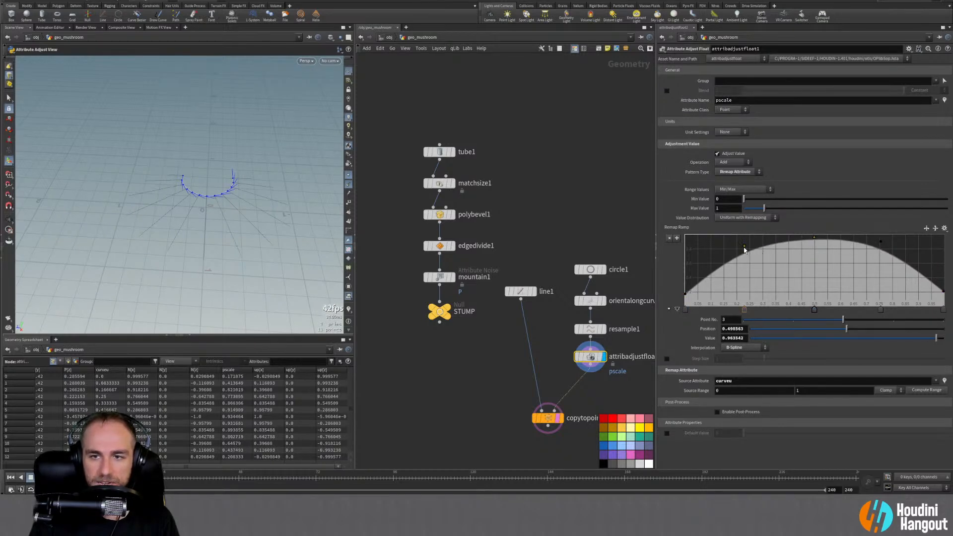
pyautogui.moveTo(744, 248)
pyautogui.mouseDown()
pyautogui.moveTo(737, 261)
pyautogui.moveTo(725, 241)
pyautogui.moveTo(719, 247)
pyautogui.moveTo(732, 264)
pyautogui.moveTo(729, 246)
pyautogui.moveTo(732, 257)
pyautogui.mouseUp()
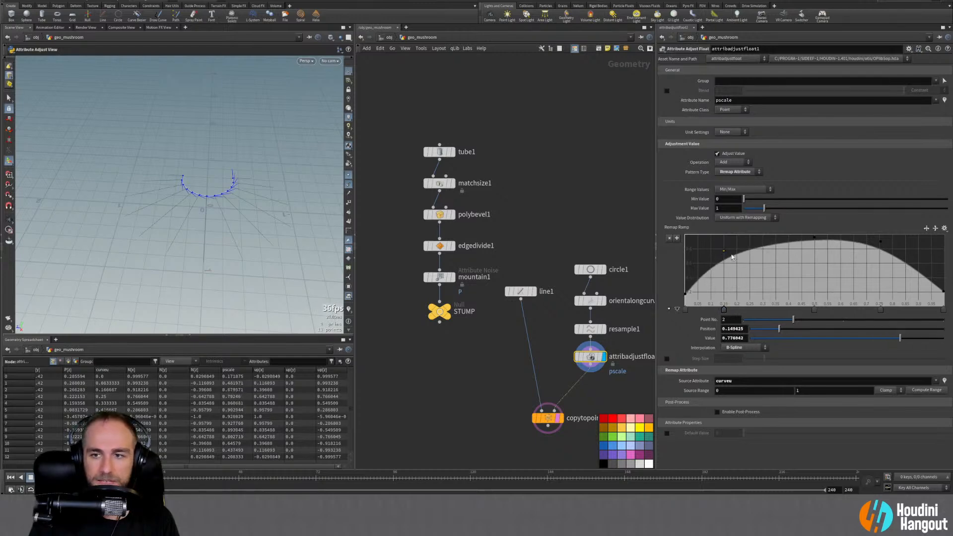
pyautogui.moveTo(878, 244)
pyautogui.mouseDown()
pyautogui.moveTo(886, 250)
pyautogui.moveTo(892, 239)
pyautogui.mouseUp()
pyautogui.moveTo(814, 240); pyautogui.dragTo(814, 236)
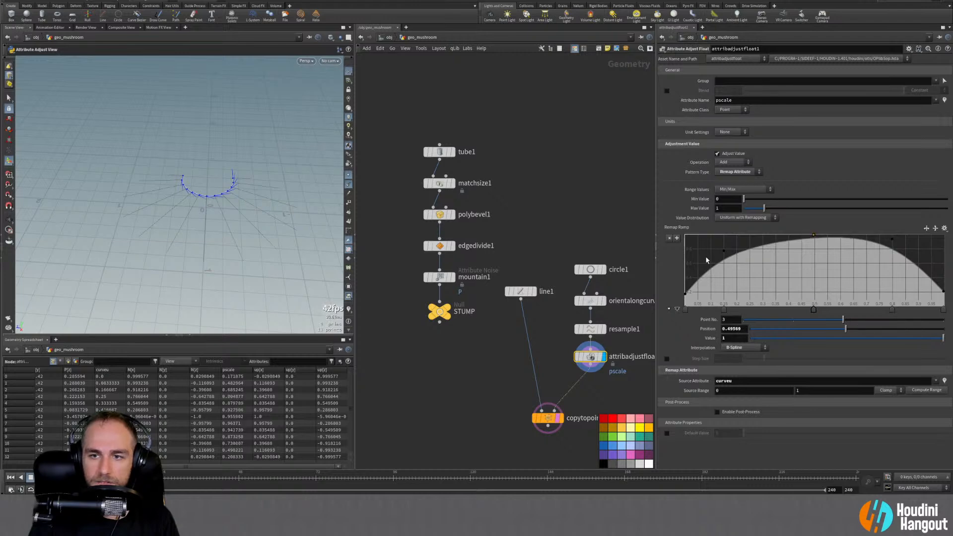
# Raise the second and fourth ramp points to value 1, at positions of about 0.25 and 0.71
pyautogui.moveTo(723, 253); pyautogui.dragTo(723, 236)
pyautogui.moveTo(892, 242); pyautogui.dragTo(869, 235)
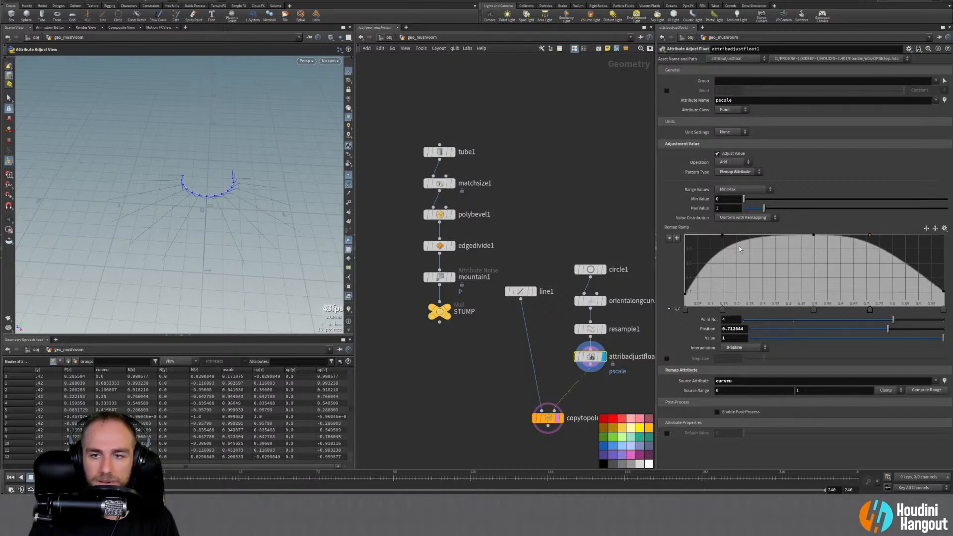
pyautogui.moveTo(723, 236); pyautogui.dragTo(754, 234)
# Display the Copy to Points result and examine how the line lengths vary along the arc
pyautogui.press('Escape')
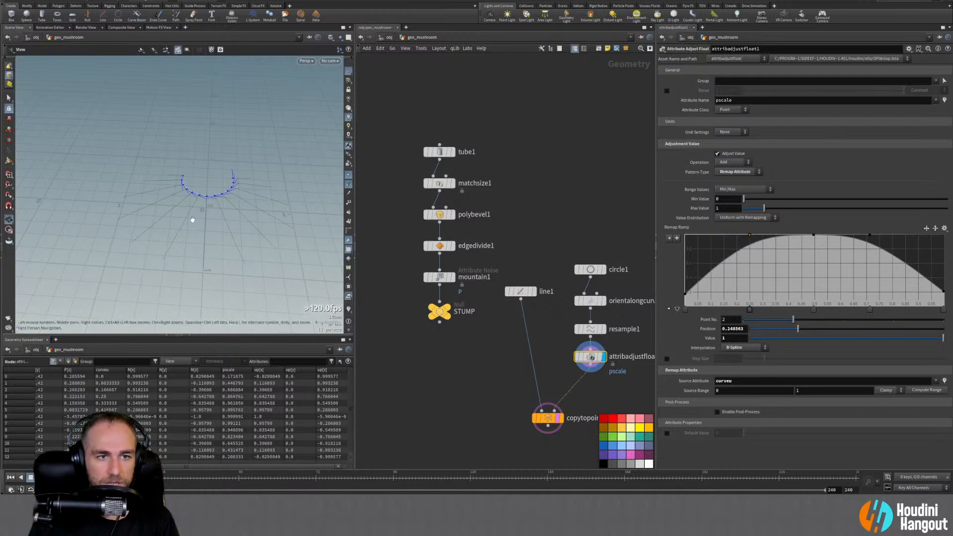
pyautogui.moveTo(192, 215); pyautogui.dragTo(283, 227)
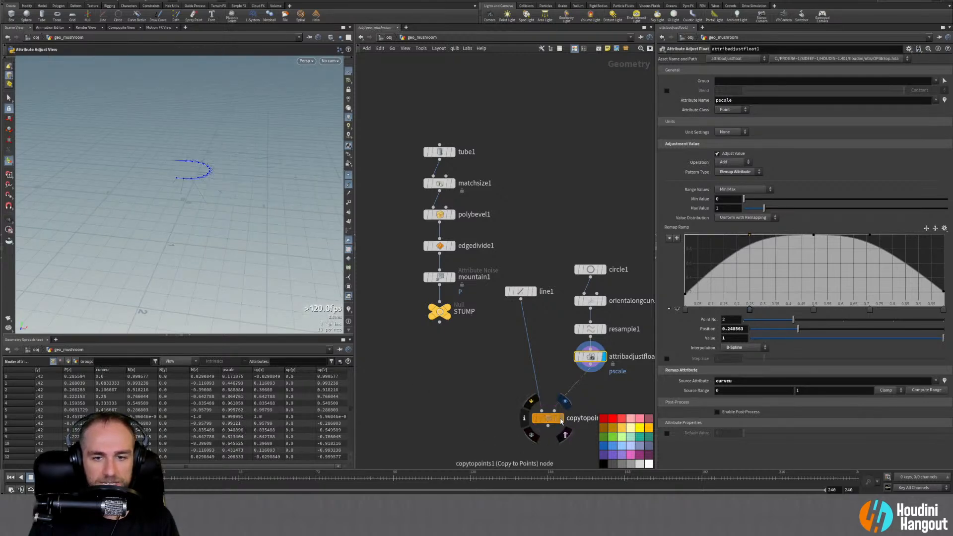
pyautogui.click(555, 420)
pyautogui.moveTo(273, 185); pyautogui.dragTo(241, 206)
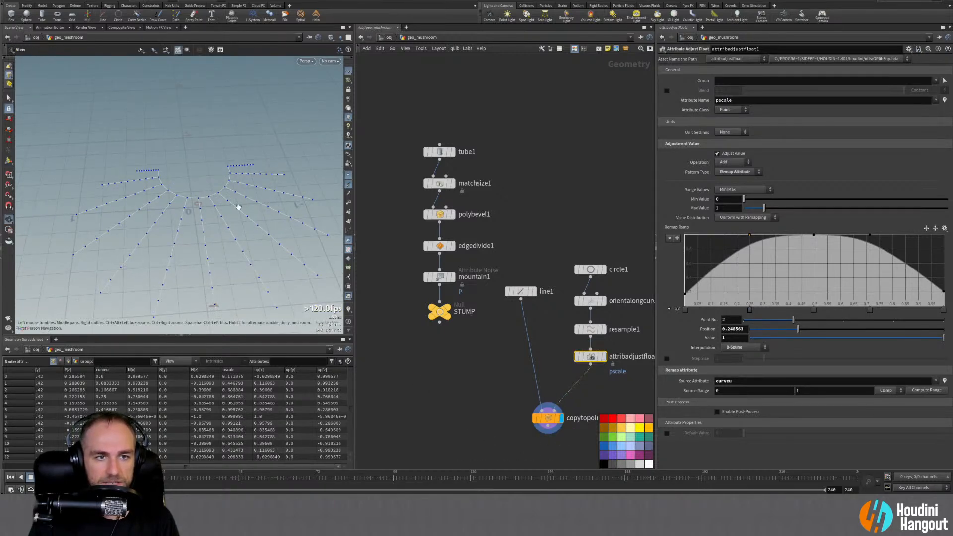
pyautogui.moveTo(150, 194); pyautogui.dragTo(174, 213)
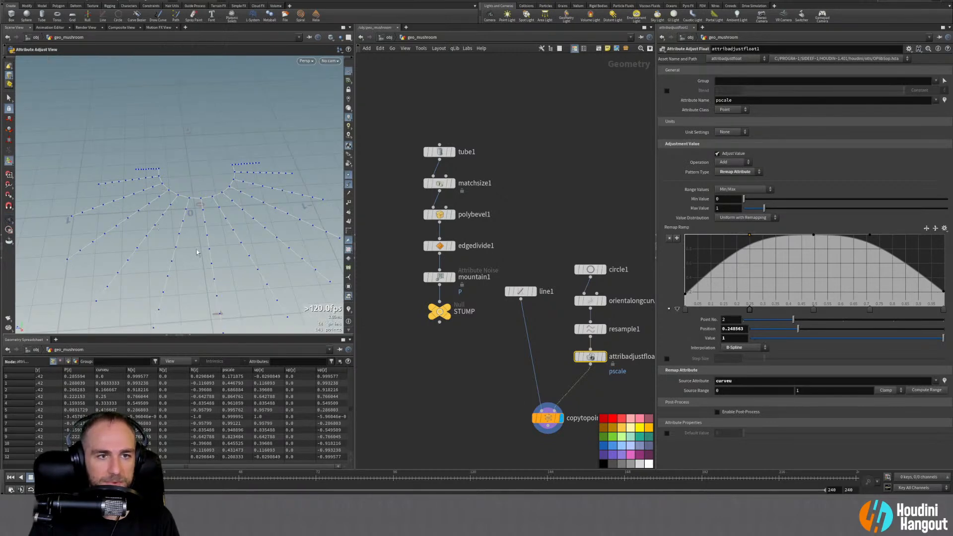
# Reset the source line's number of points to the default 2
pyautogui.click(521, 292)
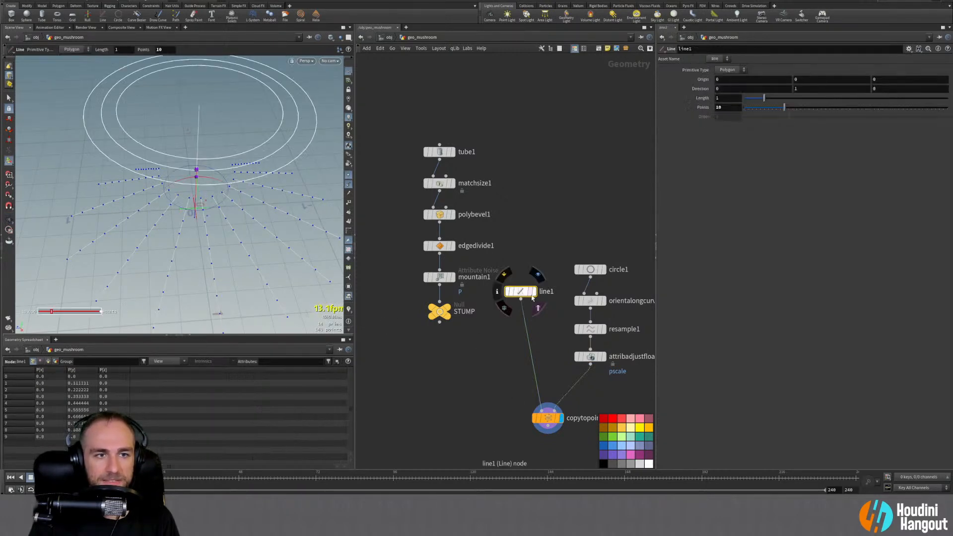
pyautogui.moveTo(524, 296)
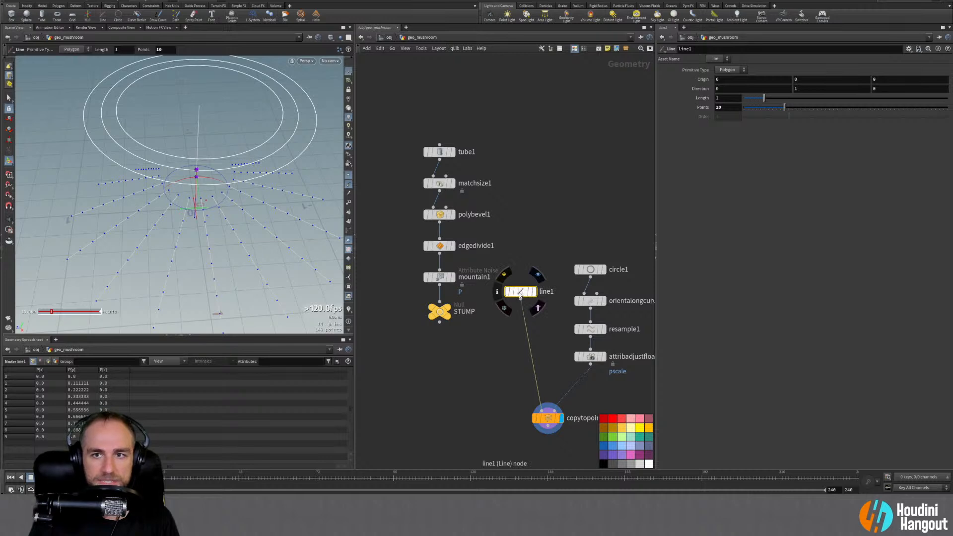
pyautogui.keyDown('ctrl'); pyautogui.middleClick(702, 109); pyautogui.keyUp('ctrl')
pyautogui.press('Escape')
pyautogui.moveTo(209, 226); pyautogui.dragTo(293, 211)
# Append a Resample node after Copy to Points and display it
pyautogui.moveTo(455, 412); pyautogui.dragTo(427, 359, button='middle')
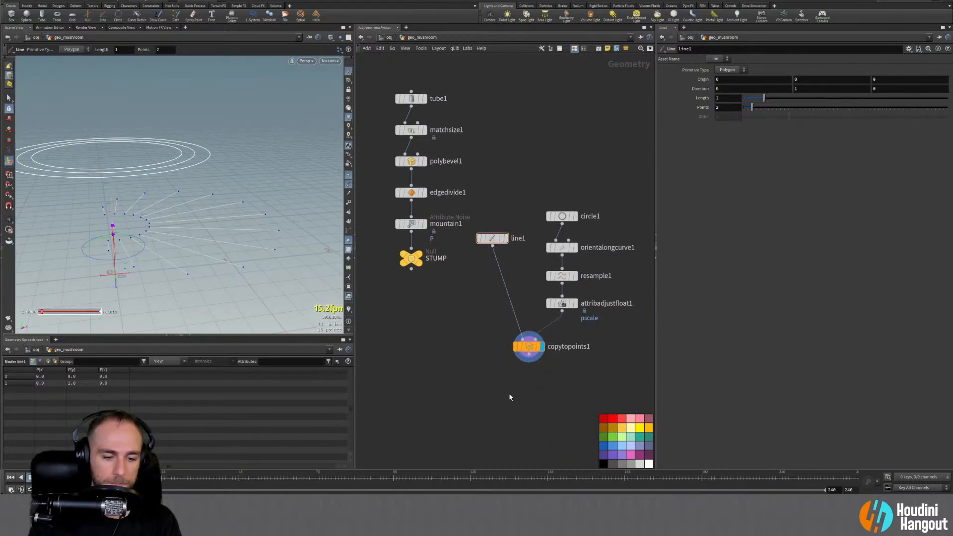
pyautogui.press('Tab')
pyautogui.write('res')
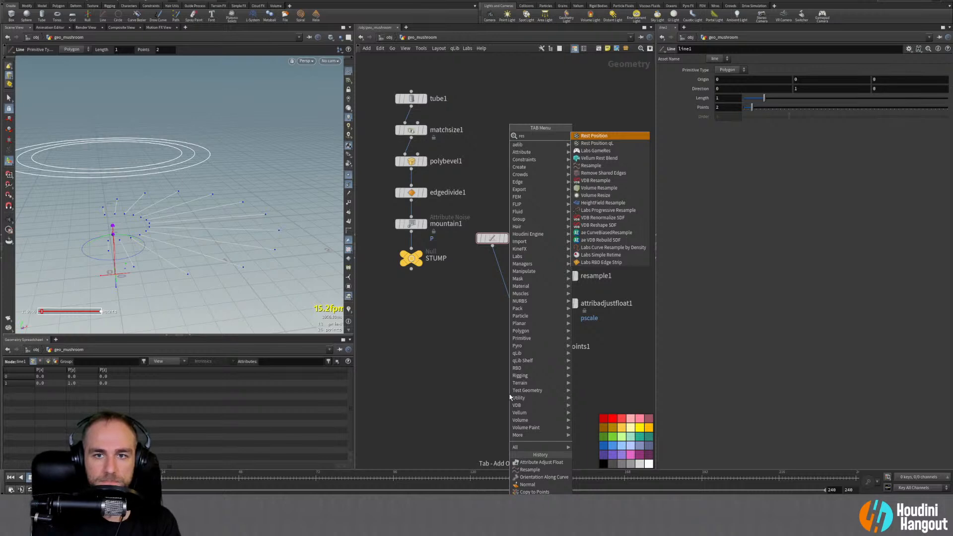
pyautogui.press('Down')
pyautogui.press('Down')
pyautogui.press('Down')
pyautogui.press('Down')
pyautogui.press('Return')
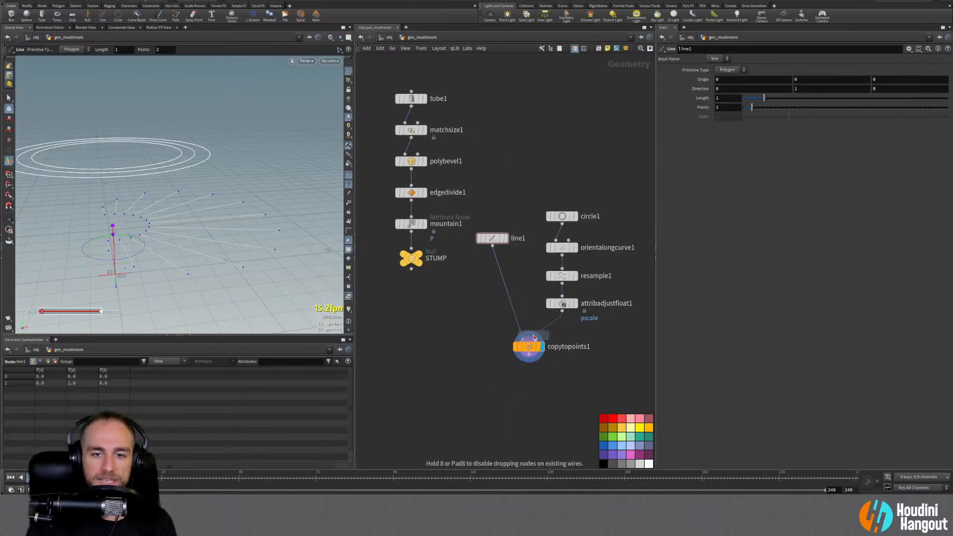
pyautogui.click(529, 376)
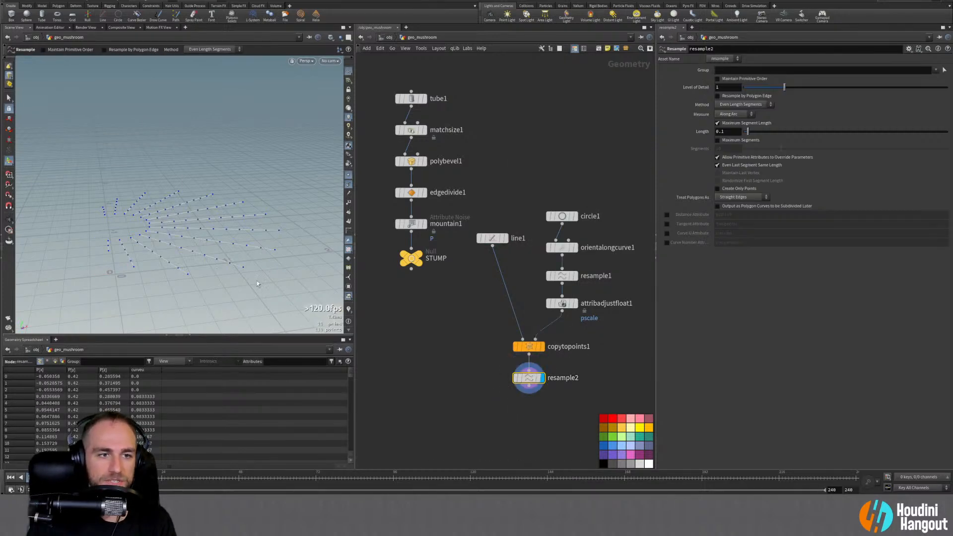
# Set the maximum segment length of the Resample node after Copy to Points to 0.05
pyautogui.moveTo(127, 228); pyautogui.dragTo(180, 196)
pyautogui.press('Return')
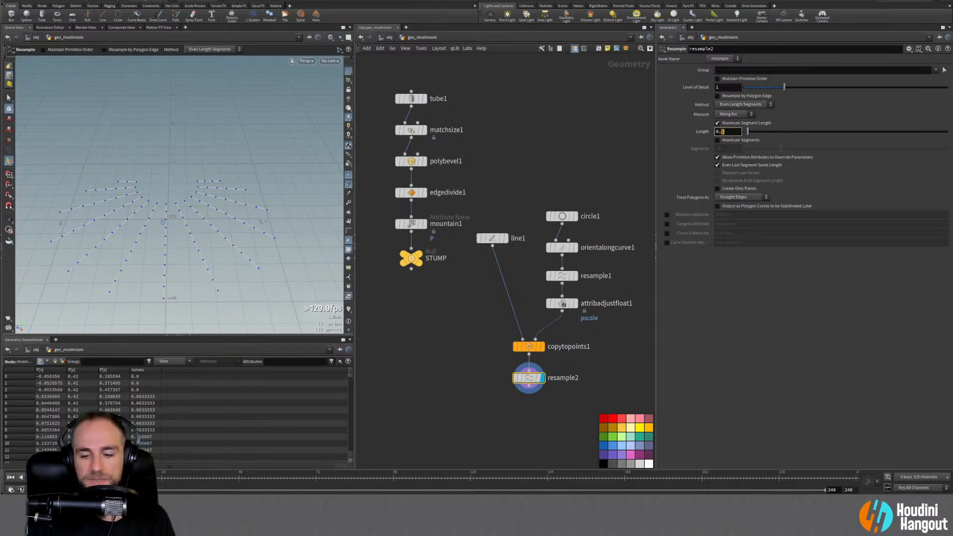
pyautogui.write('05')
pyautogui.press('Return')
pyautogui.keyDown('alt'); pyautogui.moveTo(209, 167); pyautogui.dragTo(198, 189); pyautogui.keyUp('alt')
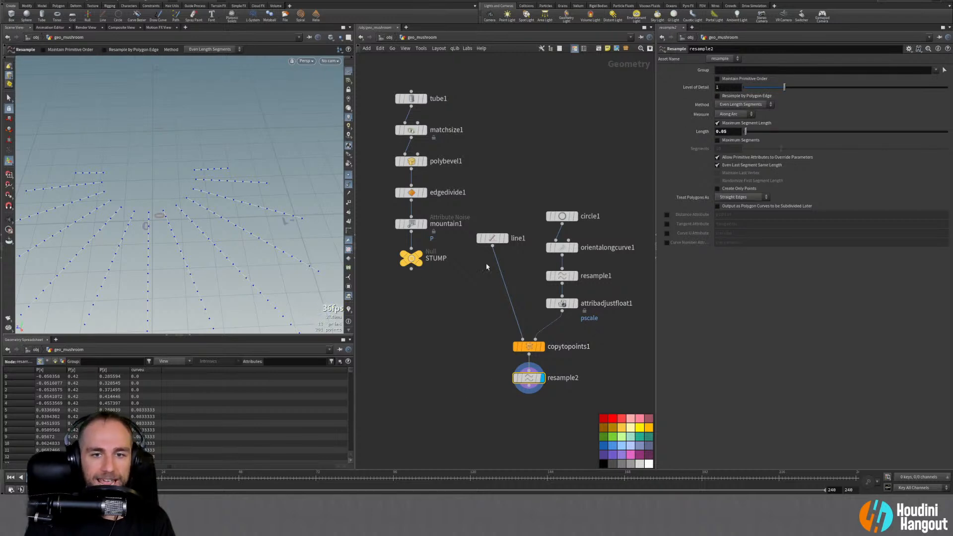
# Move the line node closer to Copy to Points and raise the pscale ramp's second point to value 1 at a position of about 0.19
pyautogui.moveTo(490, 244); pyautogui.dragTo(491, 296)
pyautogui.click(562, 302)
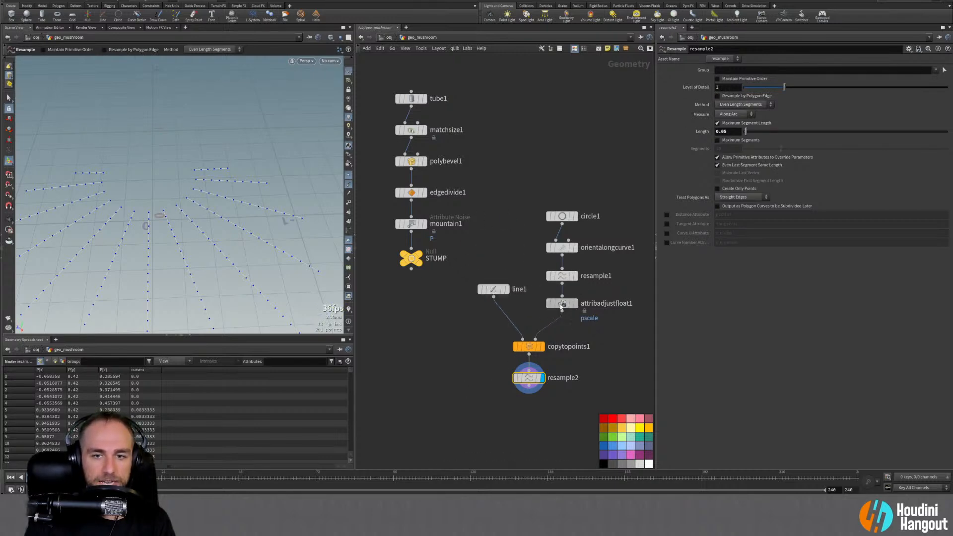
pyautogui.moveTo(751, 239); pyautogui.dragTo(739, 278)
pyautogui.scroll(-4, 151, 231)
pyautogui.keyDown('alt'); pyautogui.moveTo(151, 231); pyautogui.dragTo(119, 190); pyautogui.keyUp('alt')
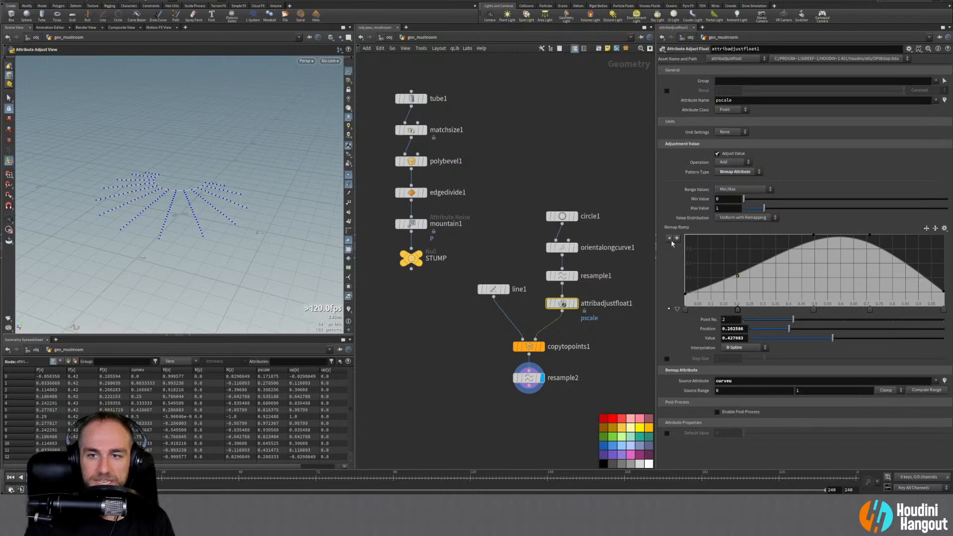
pyautogui.moveTo(738, 279); pyautogui.dragTo(733, 237)
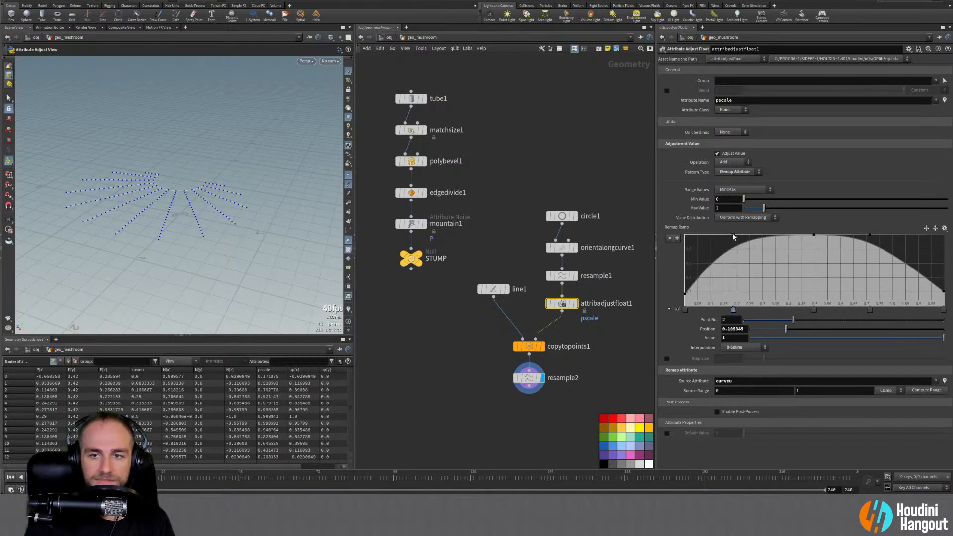
# Enable the curveu output attribute on the Resample node after Copy to Points
pyautogui.click(528, 378)
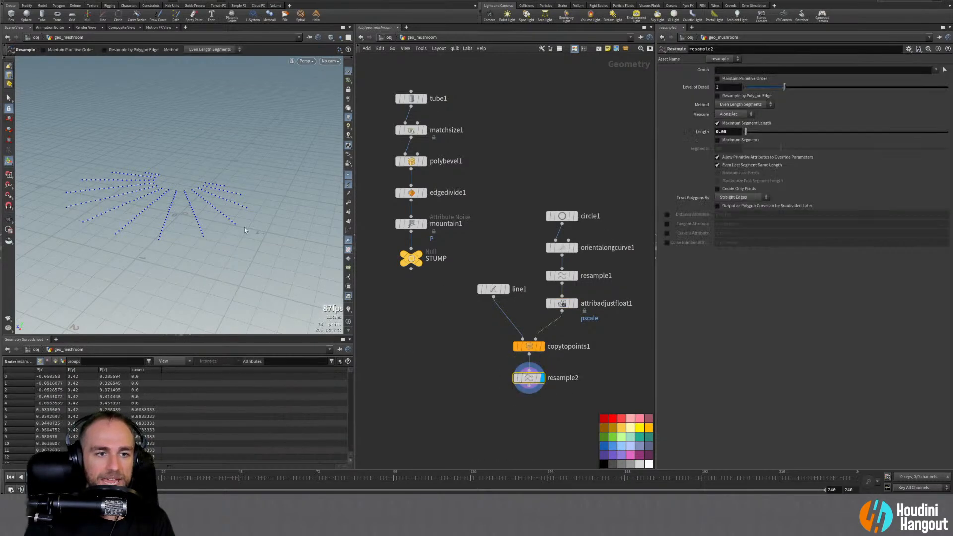
pyautogui.click(666, 233)
pyautogui.press('space')
pyautogui.moveTo(199, 214); pyautogui.dragTo(228, 194)
pyautogui.moveTo(121, 182)
pyautogui.mouseDown()
pyautogui.moveTo(196, 189)
pyautogui.moveTo(166, 153)
pyautogui.moveTo(121, 164)
pyautogui.mouseUp()
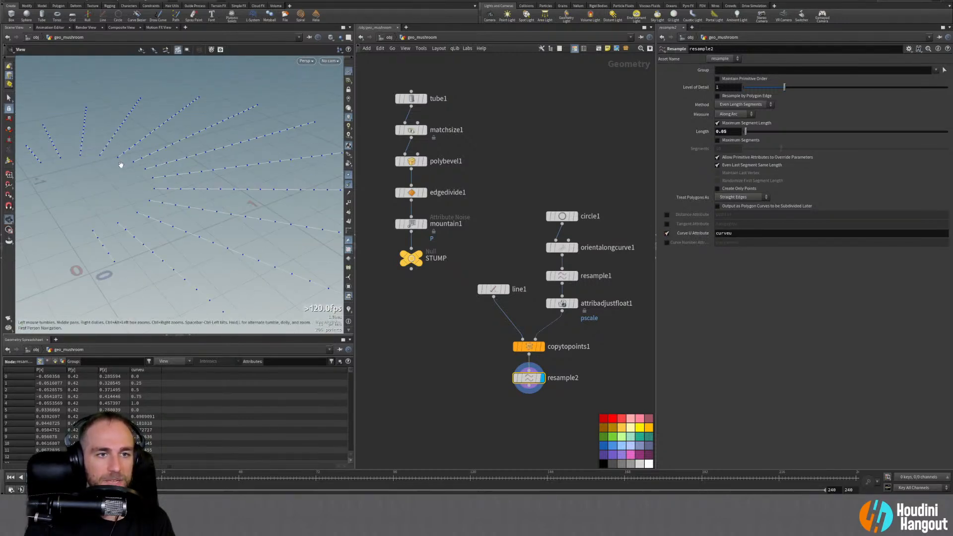
pyautogui.moveTo(181, 168); pyautogui.dragTo(178, 200)
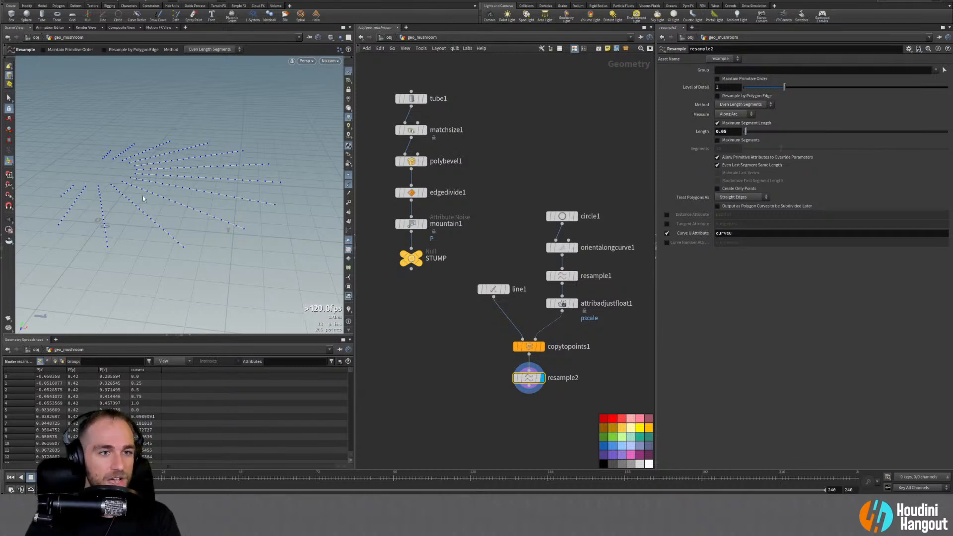
pyautogui.keyDown('alt'); pyautogui.moveTo(171, 198); pyautogui.dragTo(140, 188); pyautogui.keyUp('alt')
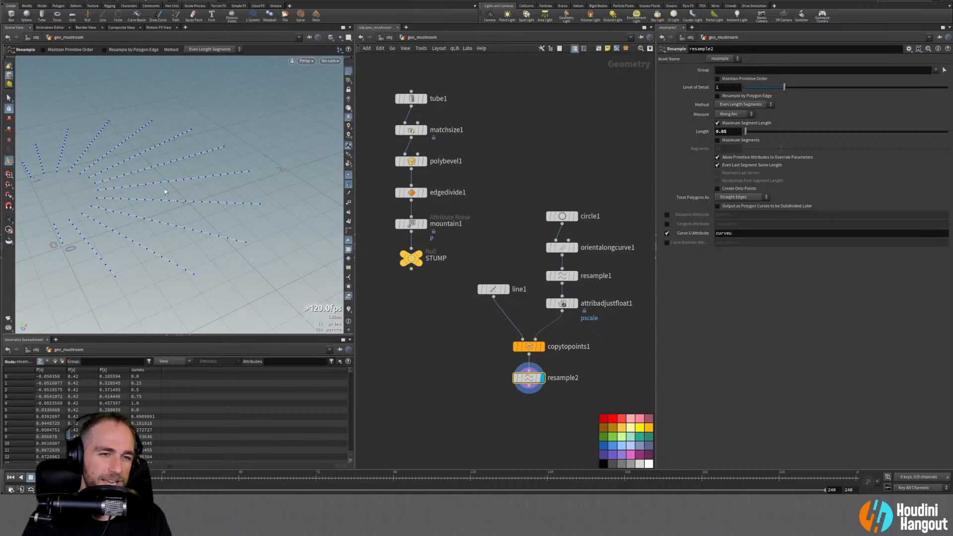
pyautogui.keyDown('alt'); pyautogui.moveTo(230, 162); pyautogui.dragTo(154, 224); pyautogui.keyUp('alt')
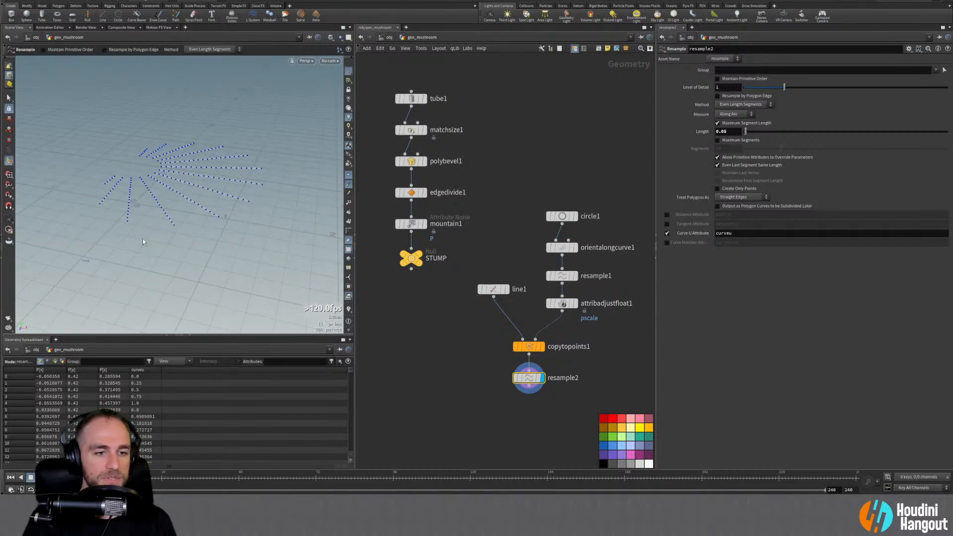
# Compare the Copy to Points result with the resampled lines, and enable the Resample node's curvenum attribute
pyautogui.click(529, 349)
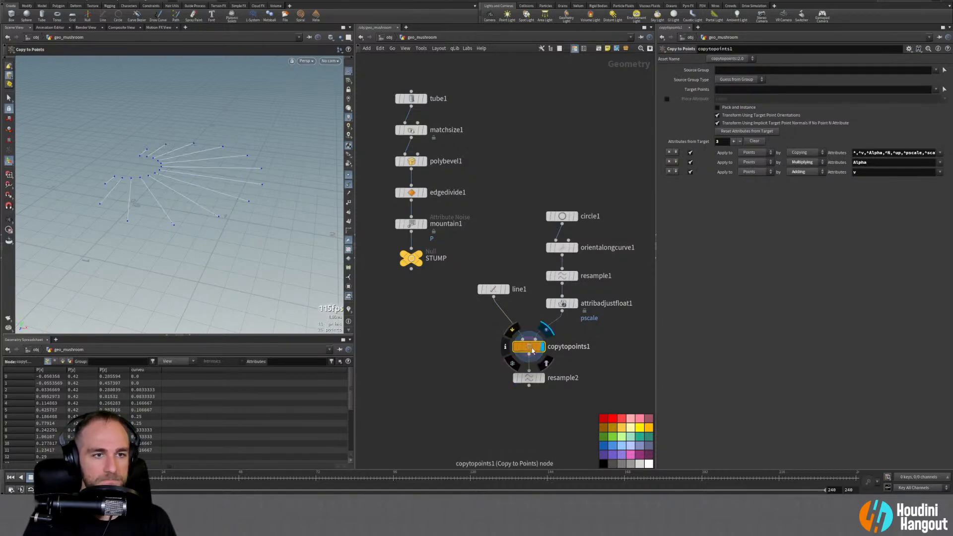
pyautogui.click(534, 382)
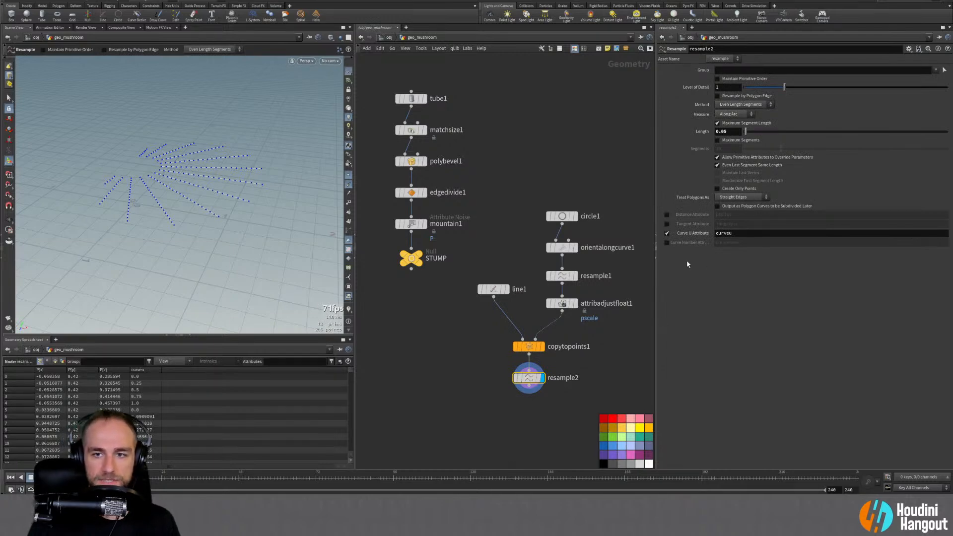
pyautogui.click(667, 242)
pyautogui.scroll(-15, 165, 419)
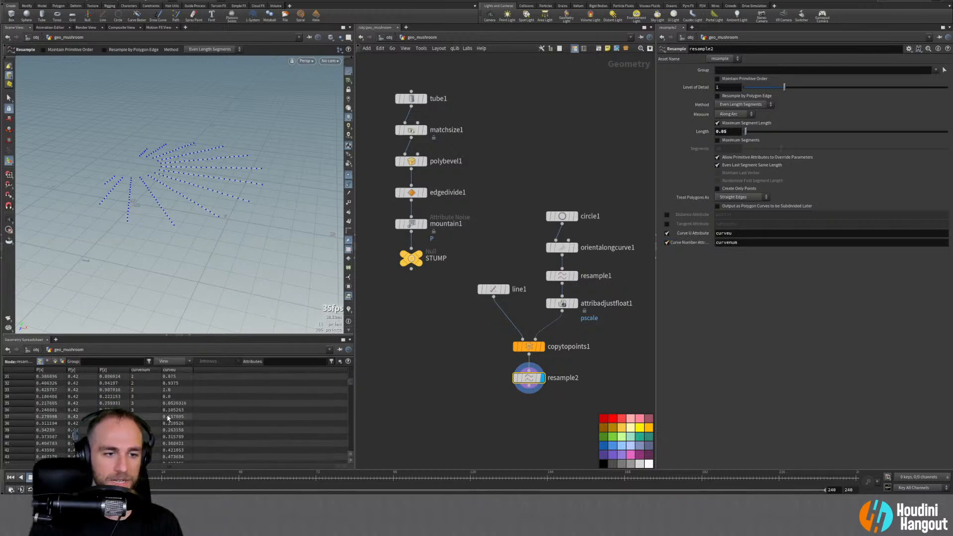
pyautogui.scroll(15, 163, 420)
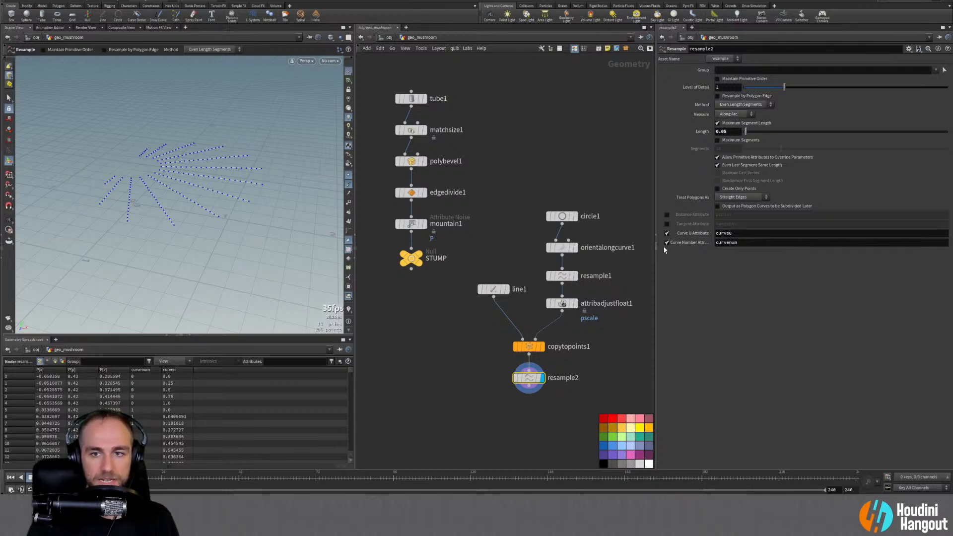
pyautogui.moveTo(466, 370); pyautogui.dragTo(464, 360, button='middle')
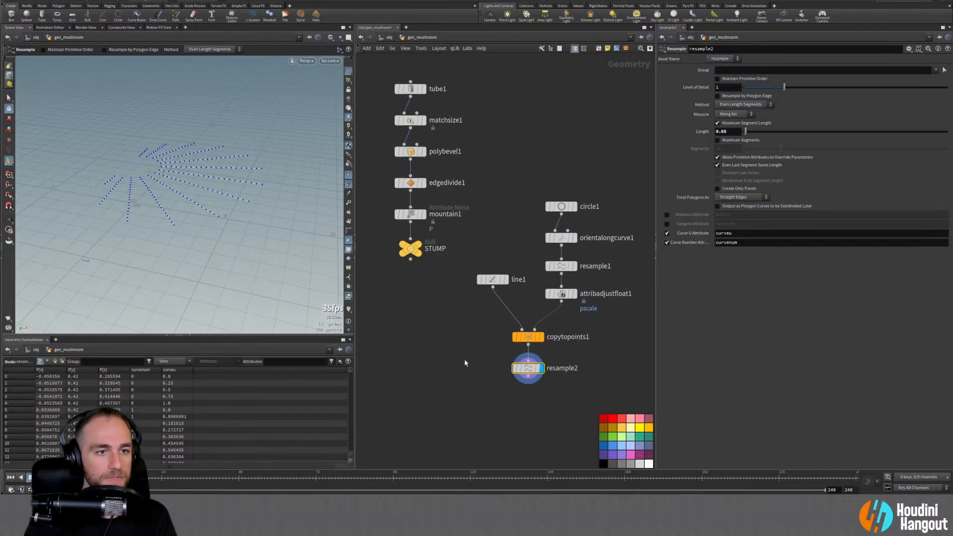
# Append a Point VOP after the last Resample node and display it
pyautogui.press('Escape')
pyautogui.moveTo(187, 186); pyautogui.dragTo(123, 145)
pyautogui.press('Tab')
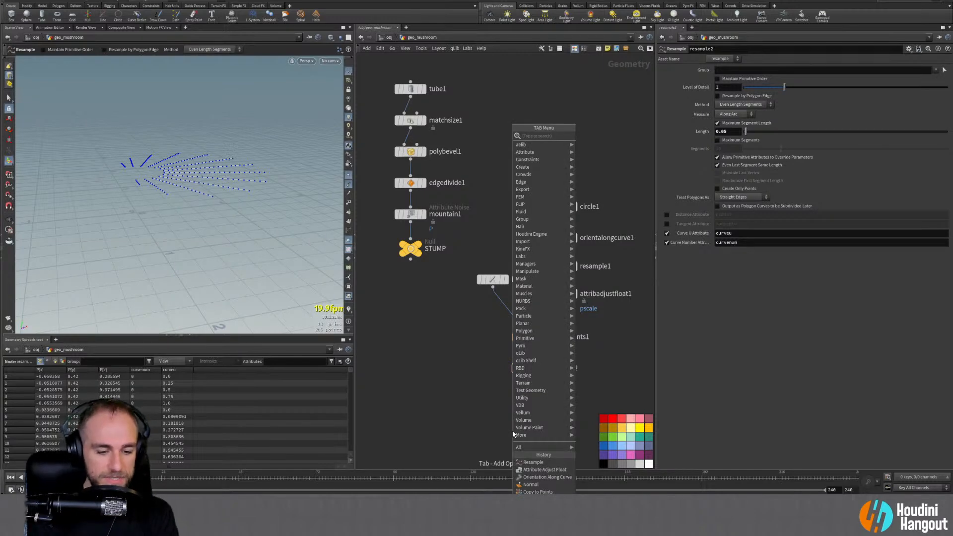
pyautogui.write('po')
pyautogui.press('BackSpace')
pyautogui.press('BackSpace')
pyautogui.write('obj')
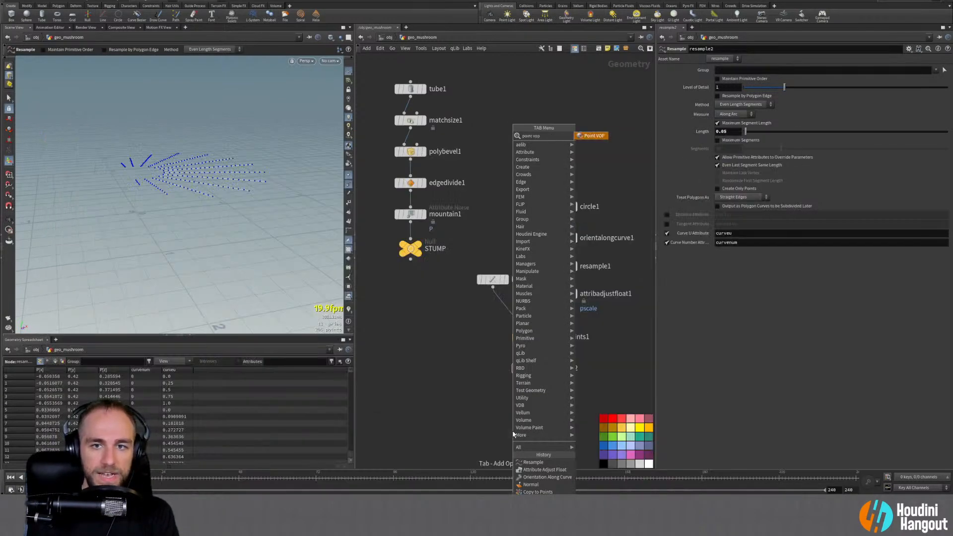
pyautogui.press('Return')
pyautogui.click(529, 400)
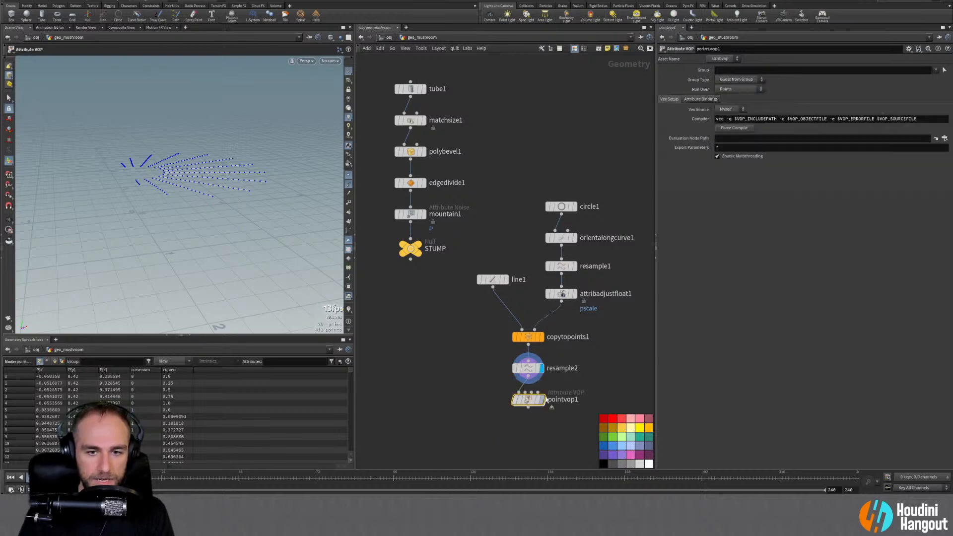
pyautogui.click(542, 403)
pyautogui.keyDown('alt'); pyautogui.moveTo(155, 179); pyautogui.dragTo(172, 177); pyautogui.keyUp('alt')
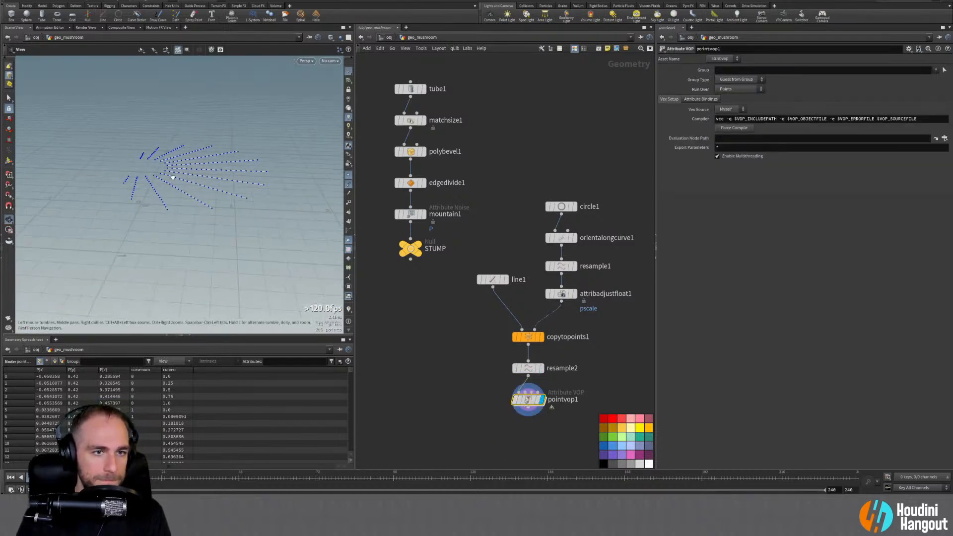
pyautogui.keyDown('alt'); pyautogui.moveTo(172, 177); pyautogui.dragTo(186, 163, button='right'); pyautogui.keyUp('alt')
pyautogui.moveTo(186, 163); pyautogui.dragTo(165, 180)
pyautogui.press('Return')
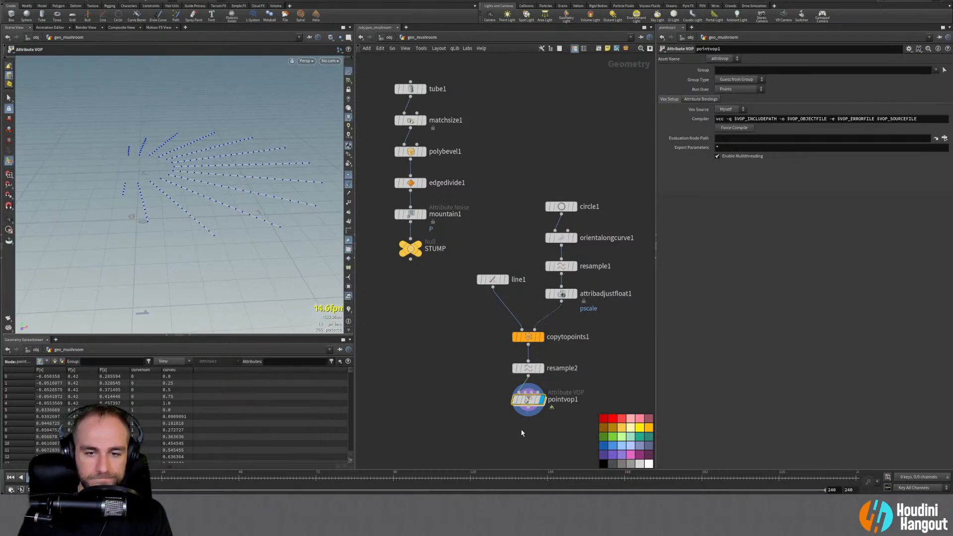
# Enter the Point VOP network and rearrange its global parameters and output nodes
pyautogui.doubleClick(531, 404)
pyautogui.moveTo(435, 234); pyautogui.dragTo(418, 209)
pyautogui.moveTo(578, 178); pyautogui.dragTo(599, 237)
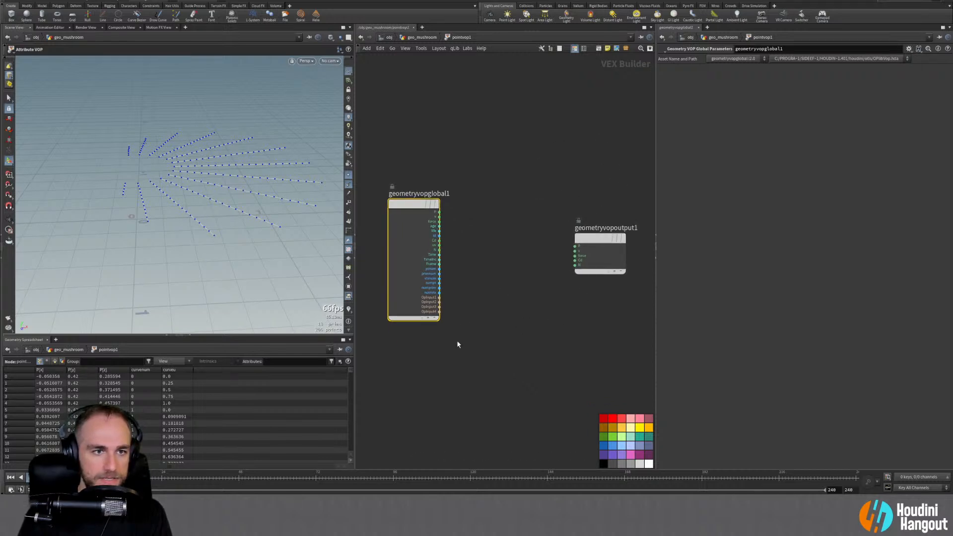
# Add a Bind node above the global parameters node for the float attribute curveu
pyautogui.press('Tab')
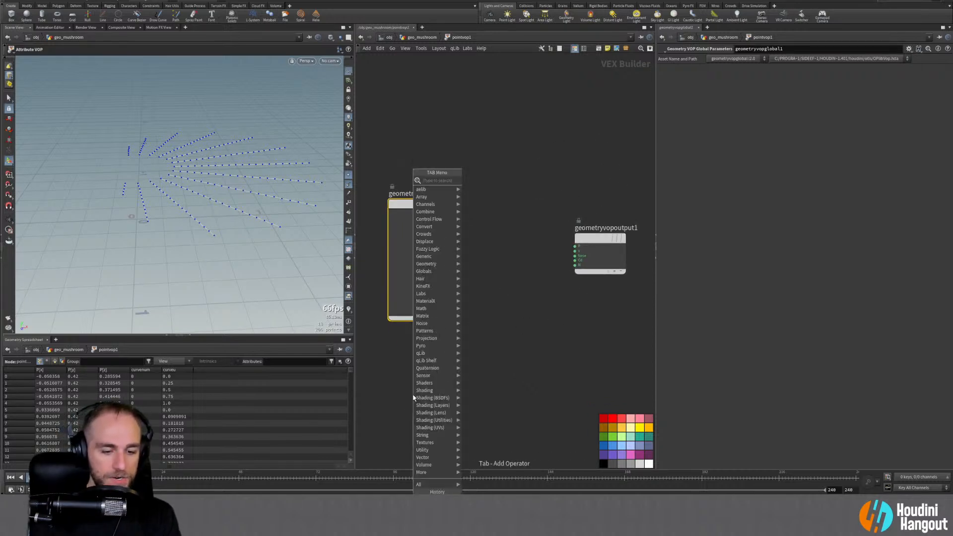
pyautogui.write('bind')
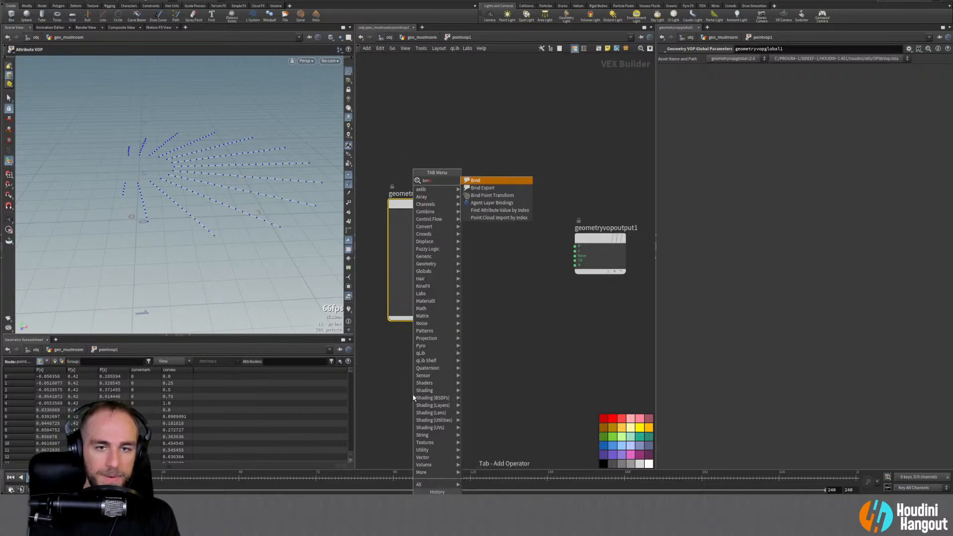
pyautogui.press('Return')
pyautogui.click(419, 131)
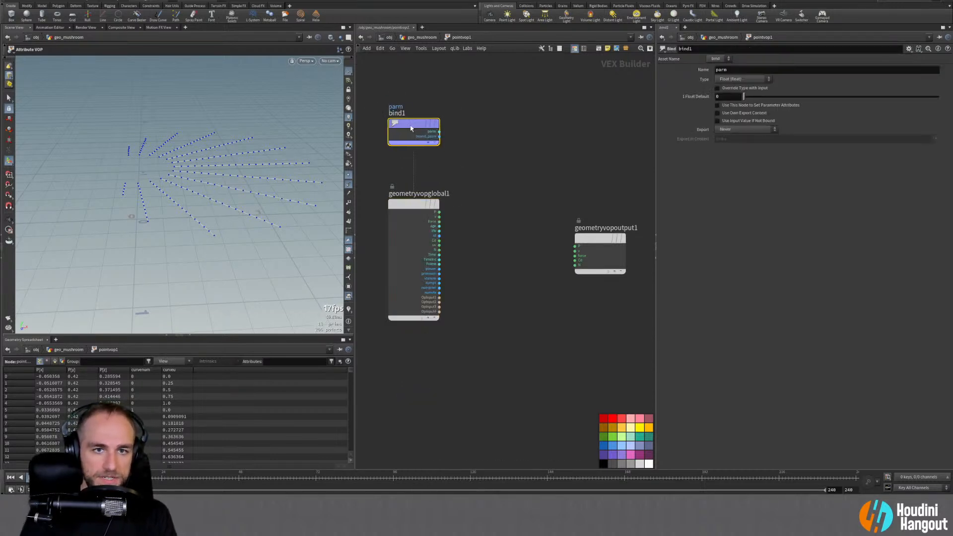
pyautogui.doubleClick(738, 71)
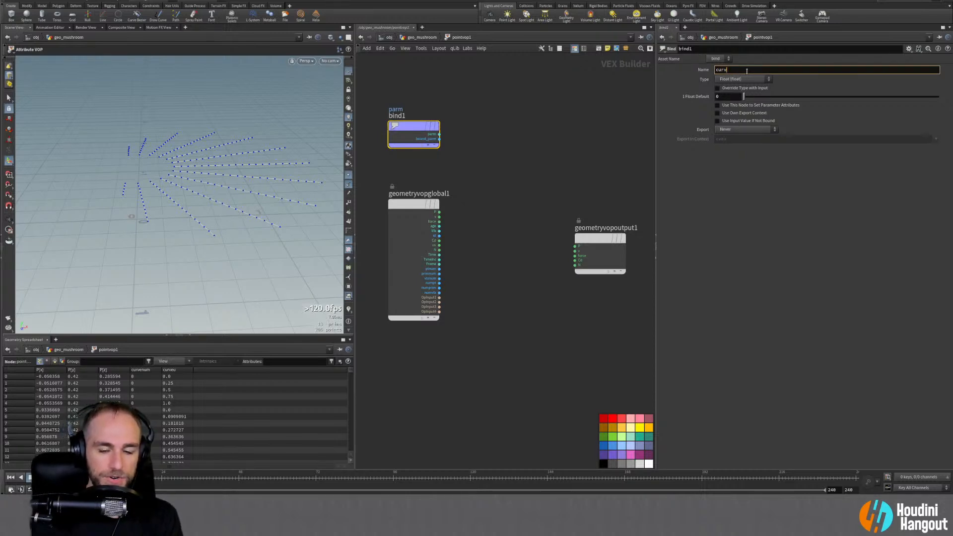
pyautogui.press('Return')
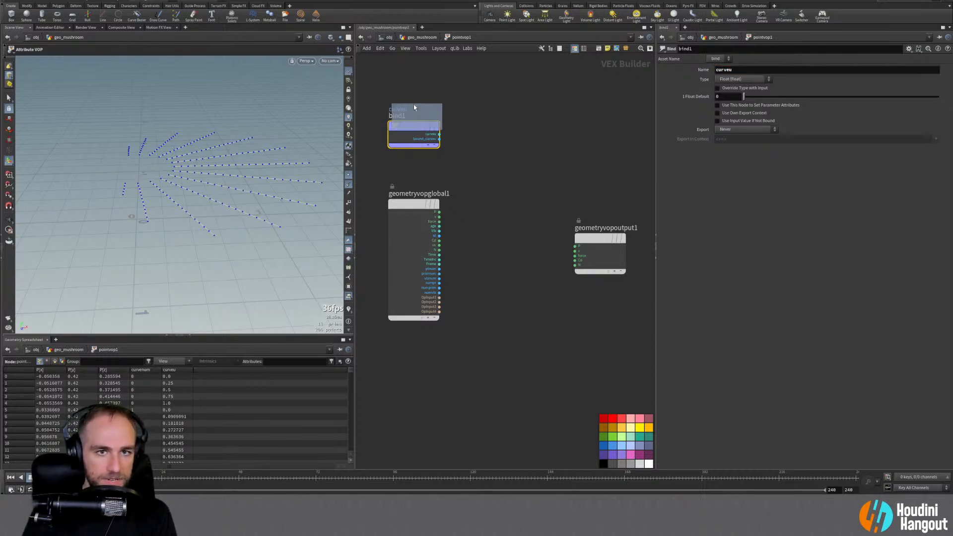
# Duplicate the curveu Bind node above the original, name its attribute curvenum and set its type to Integer
pyautogui.keyDown('alt'); pyautogui.moveTo(414, 107); pyautogui.dragTo(413, 81); pyautogui.keyUp('alt')
pyautogui.moveTo(483, 123); pyautogui.dragTo(475, 191, button='middle')
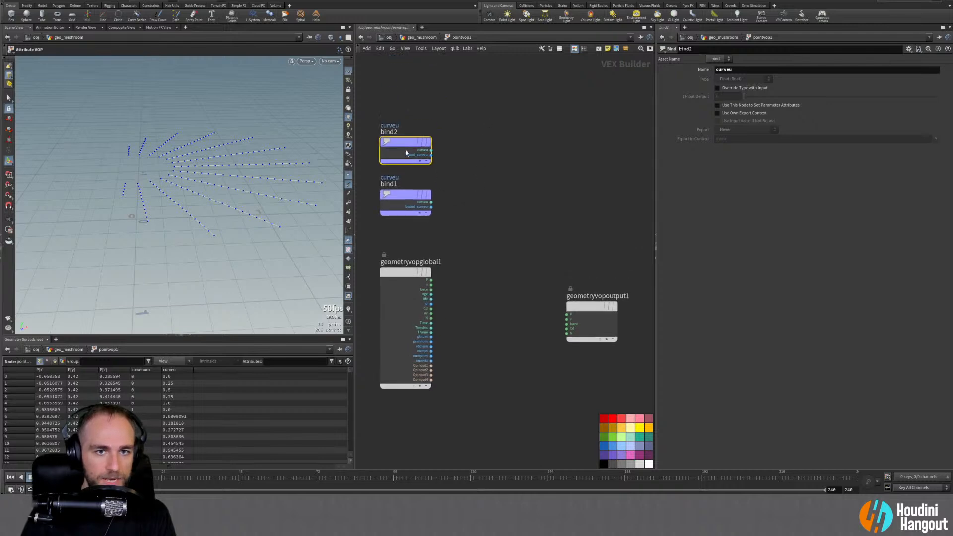
pyautogui.moveTo(405, 153); pyautogui.dragTo(405, 147)
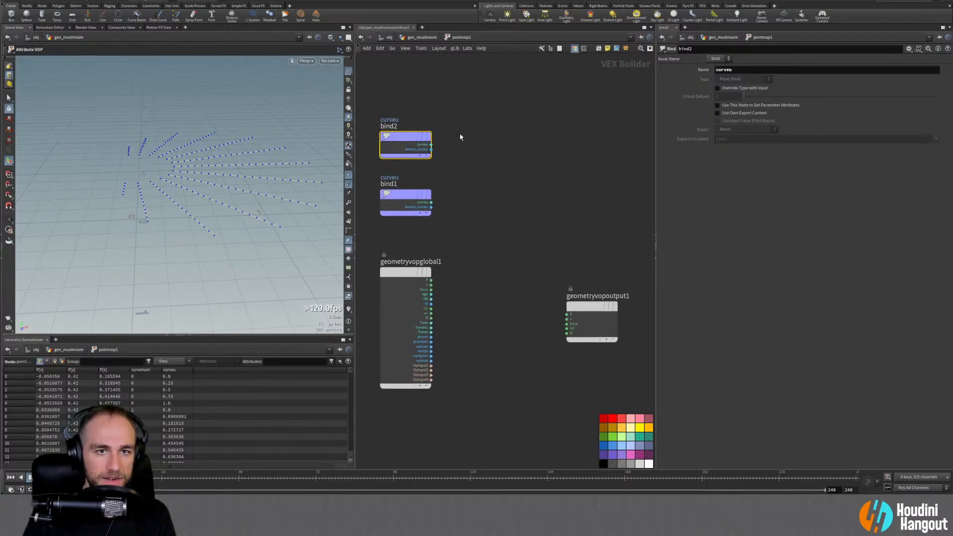
pyautogui.click(729, 70)
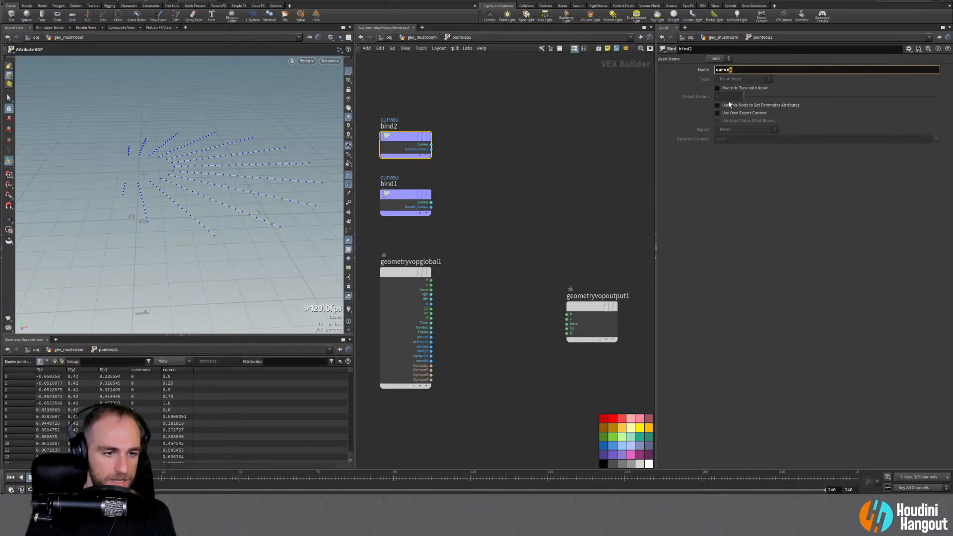
pyautogui.write('m')
pyautogui.press('Return')
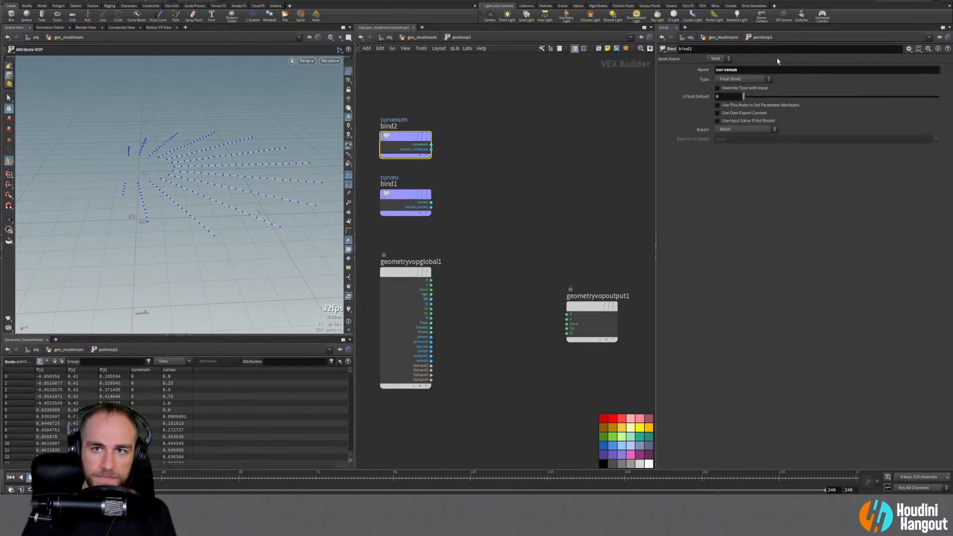
pyautogui.click(742, 79)
pyautogui.click(735, 93)
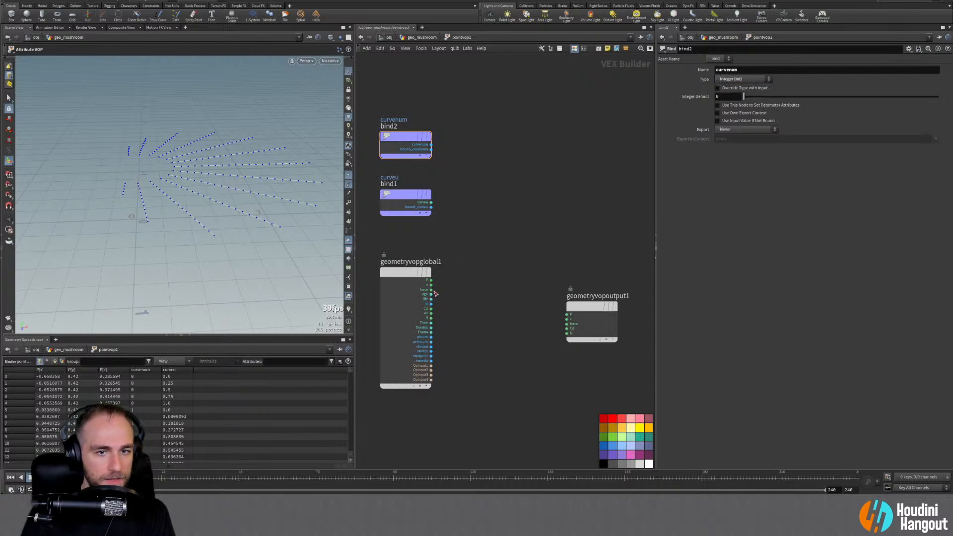
# Return to the geometry network and set the source circle's divisions to 50
pyautogui.click(417, 319)
pyautogui.press('Escape')
pyautogui.moveTo(161, 215); pyautogui.dragTo(212, 191)
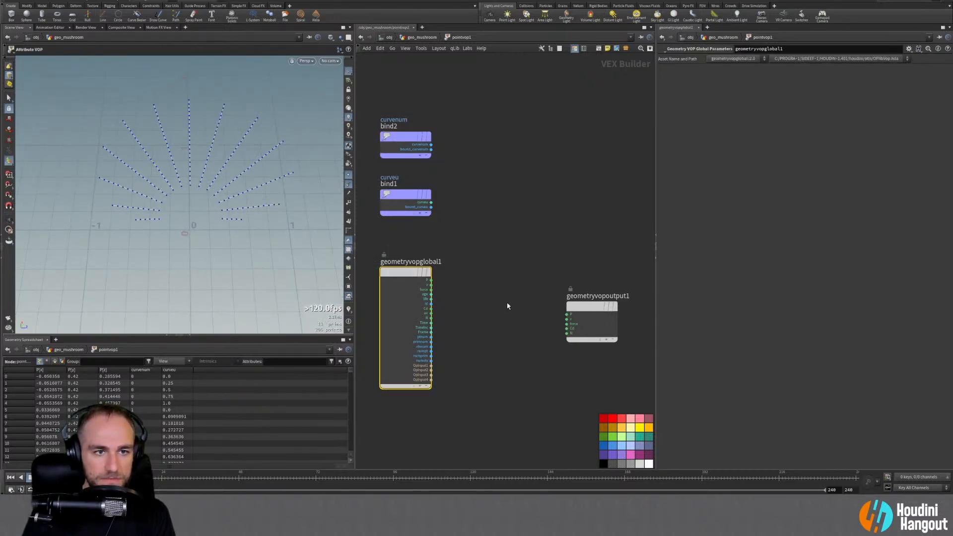
pyautogui.click(500, 314)
pyautogui.press('u')
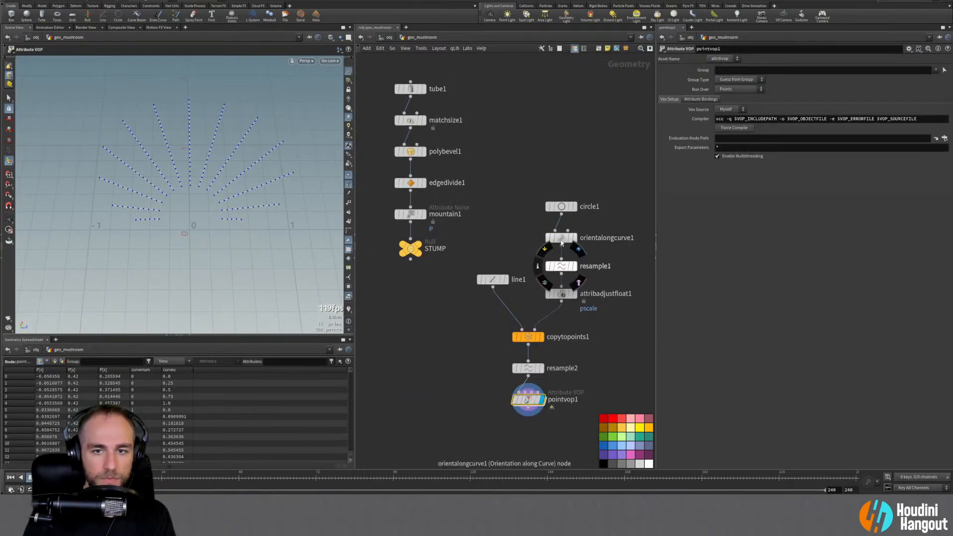
pyautogui.click(561, 207)
pyautogui.moveTo(790, 138); pyautogui.dragTo(950, 146)
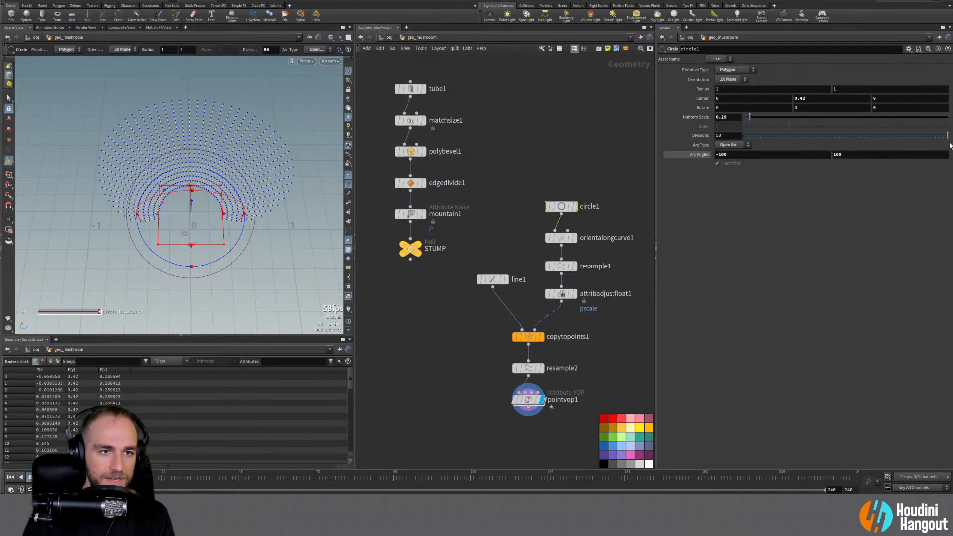
pyautogui.keyDown('alt'); pyautogui.moveTo(258, 160); pyautogui.dragTo(218, 144); pyautogui.keyUp('alt')
pyautogui.keyDown('alt'); pyautogui.moveTo(218, 144); pyautogui.dragTo(321, 80, button='right'); pyautogui.keyUp('alt')
pyautogui.keyDown('alt'); pyautogui.moveTo(322, 80); pyautogui.dragTo(152, 180); pyautogui.keyUp('alt')
pyautogui.press('Return')
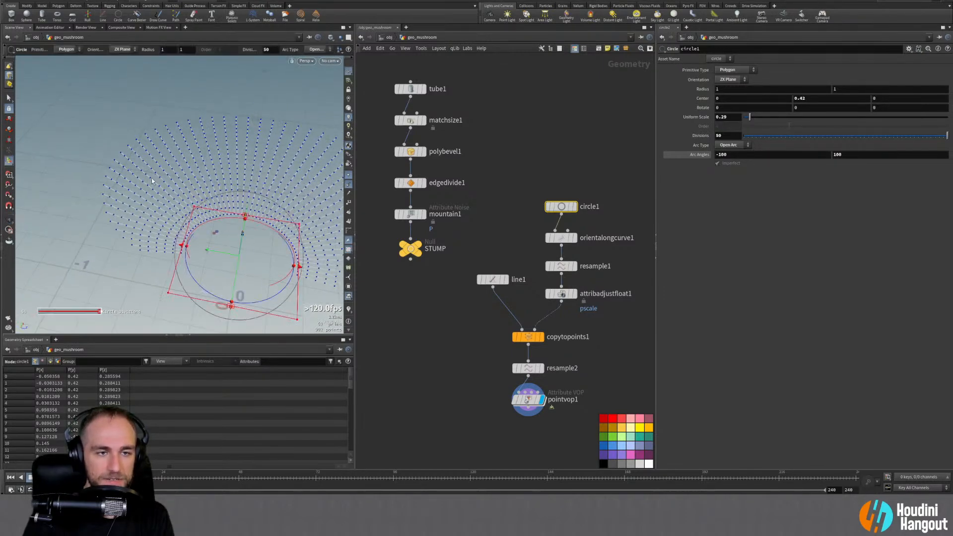
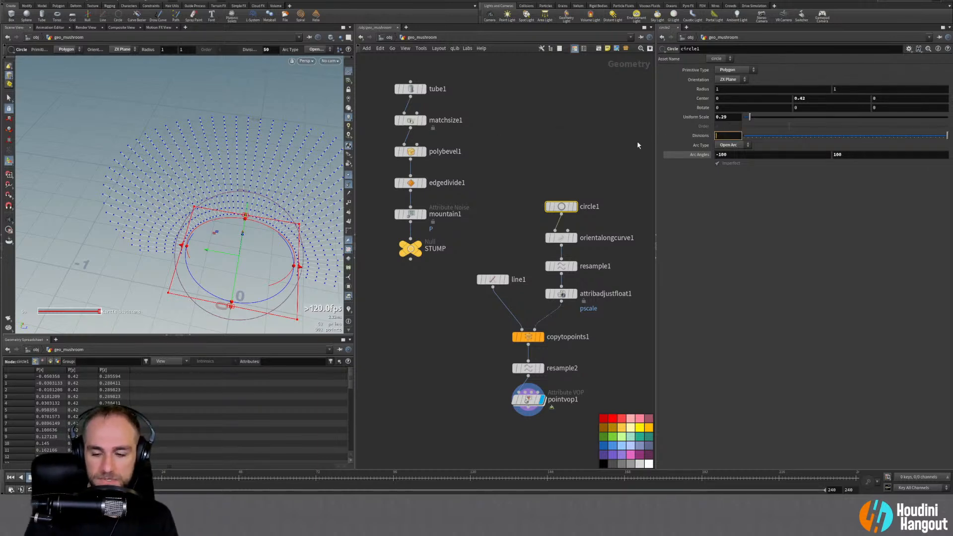
# Set the source circle's divisions to 15
pyautogui.press('Return')
pyautogui.press('Escape')
pyautogui.moveTo(213, 147); pyautogui.dragTo(188, 173)
pyautogui.press('Return')
pyautogui.moveTo(729, 133); pyautogui.dragTo(672, 132)
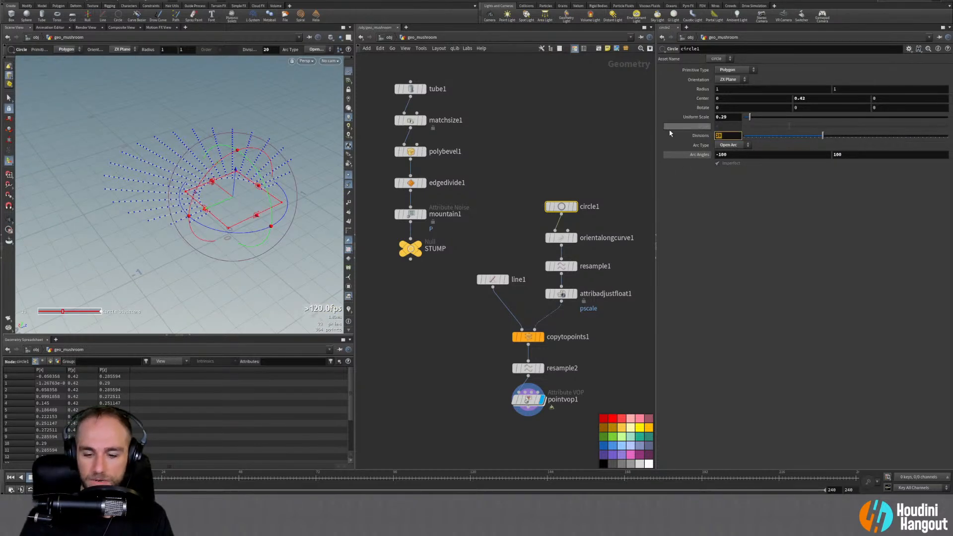
pyautogui.write('15')
pyautogui.press('Return')
pyautogui.keyDown('alt'); pyautogui.moveTo(169, 132); pyautogui.dragTo(136, 175); pyautogui.keyUp('alt')
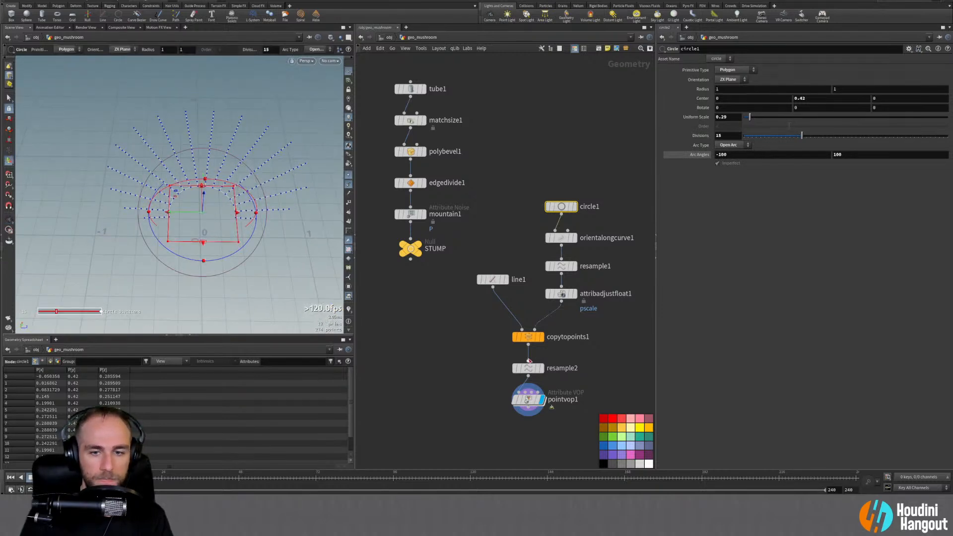
# Enter the Point VOP network and shift the output node farther from the global parameters node
pyautogui.click(528, 400)
pyautogui.doubleClick(529, 400)
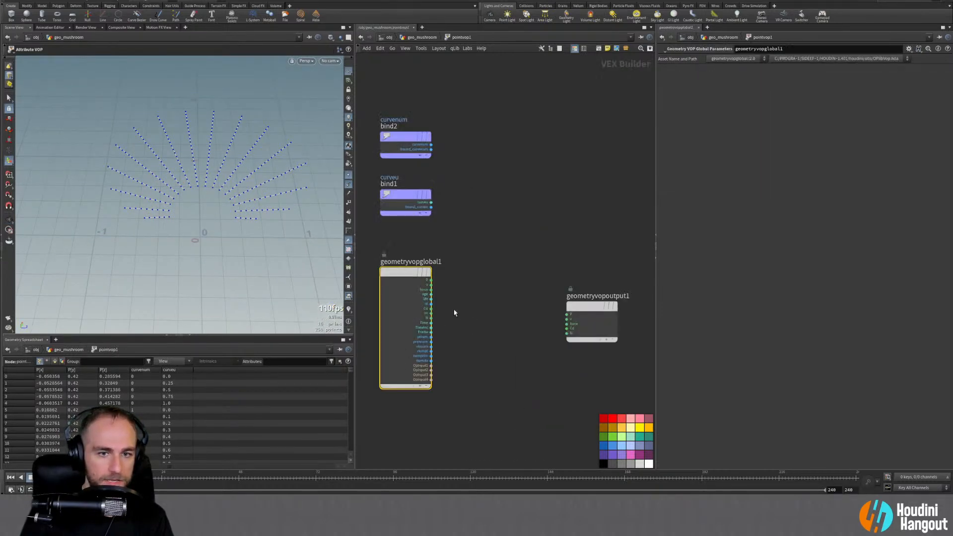
pyautogui.moveTo(599, 267); pyautogui.dragTo(615, 265)
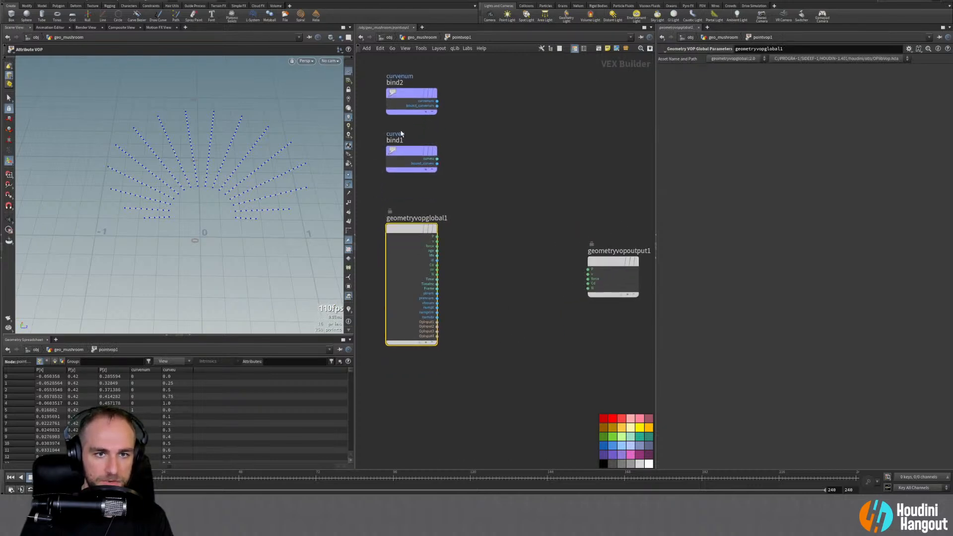
pyautogui.keyDown('alt'); pyautogui.moveTo(221, 175); pyautogui.dragTo(200, 174); pyautogui.keyUp('alt')
pyautogui.keyDown('alt'); pyautogui.moveTo(199, 174); pyautogui.dragTo(228, 184, button='right'); pyautogui.keyUp('alt')
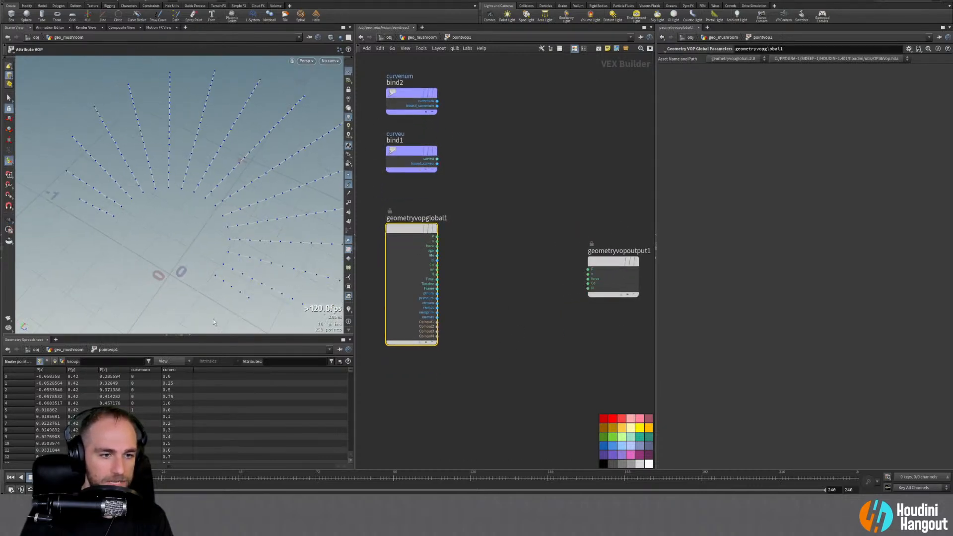
pyautogui.rightClick(349, 310)
pyautogui.click(365, 378)
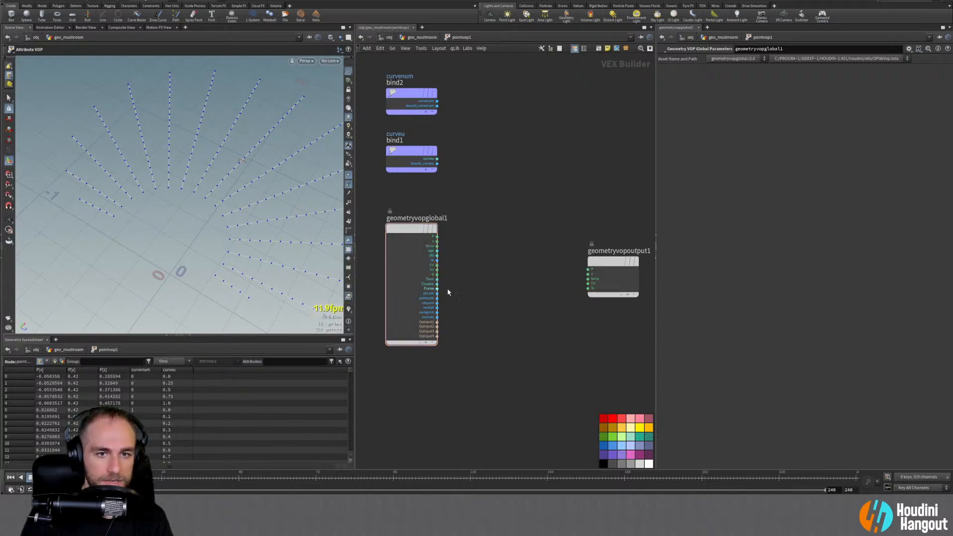
# Return to the geometry network and visualize the curveu point attribute of the Point VOP in the viewport
pyautogui.press('u')
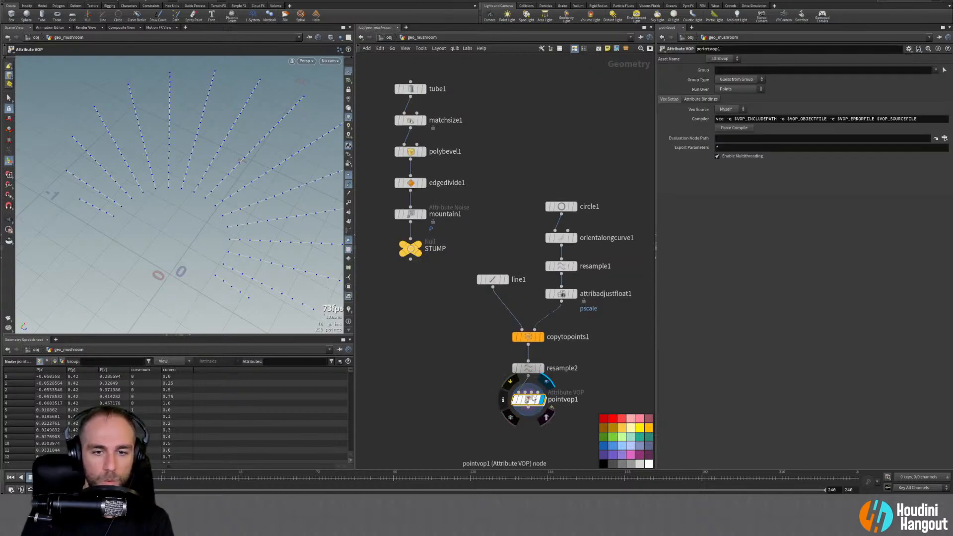
pyautogui.click(503, 399)
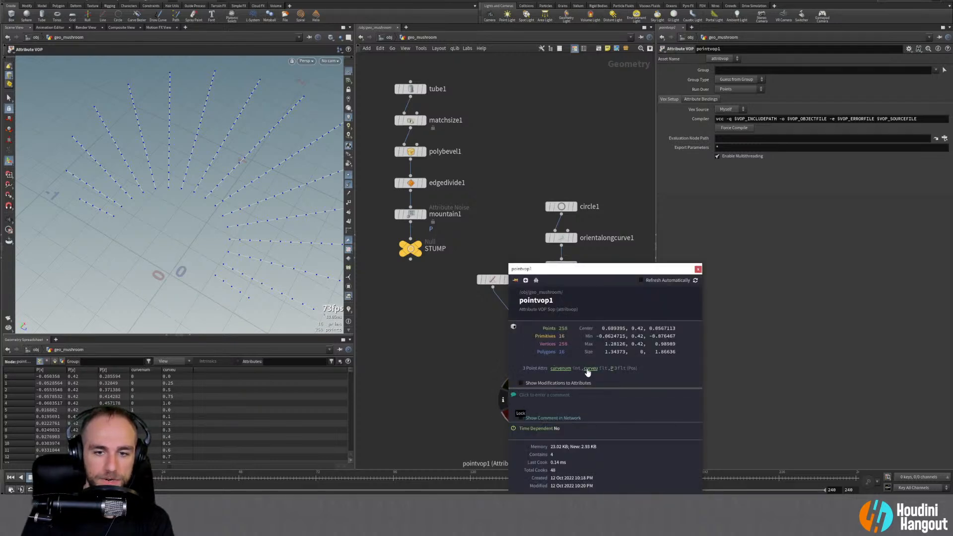
pyautogui.click(587, 370)
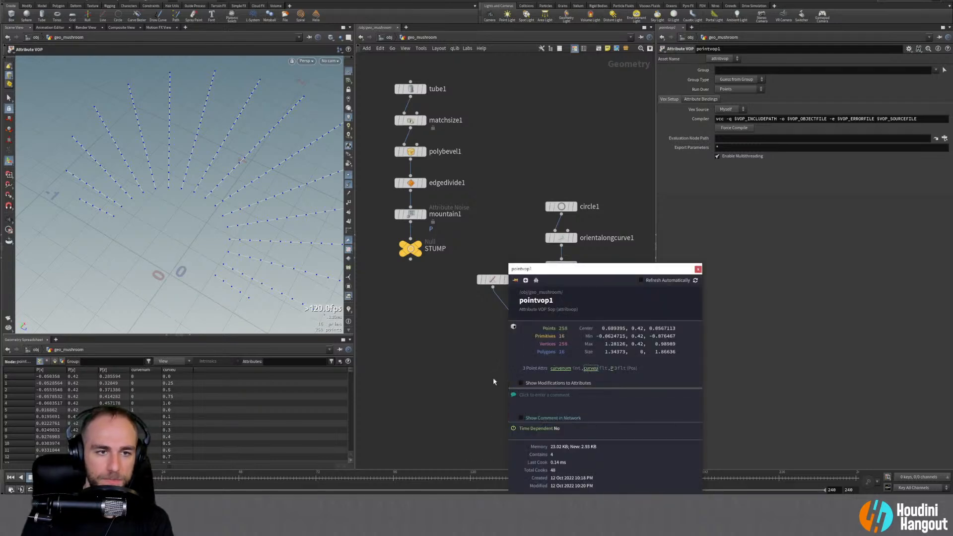
pyautogui.click(698, 269)
pyautogui.click(349, 309)
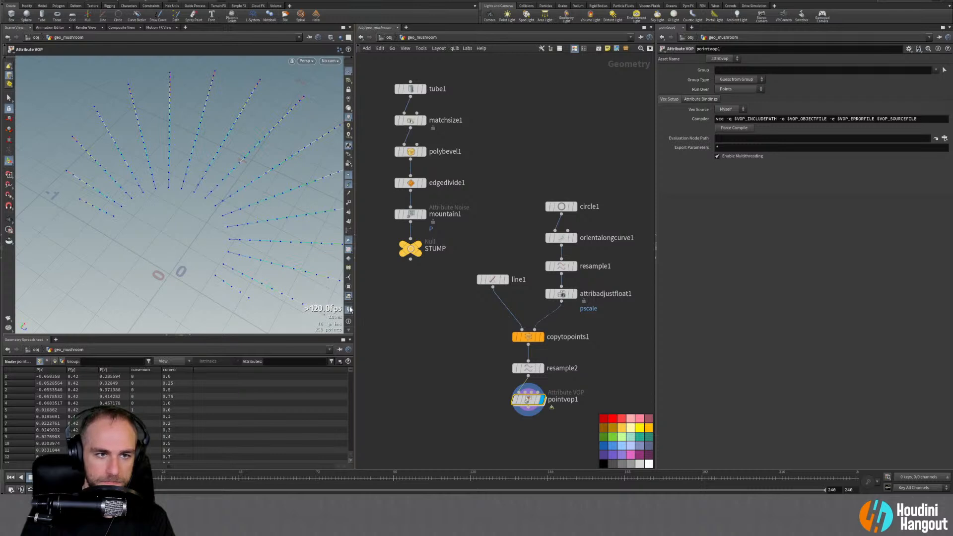
# Change the curveu visualizer's type to Marker and its font size to Large
pyautogui.rightClick(349, 308)
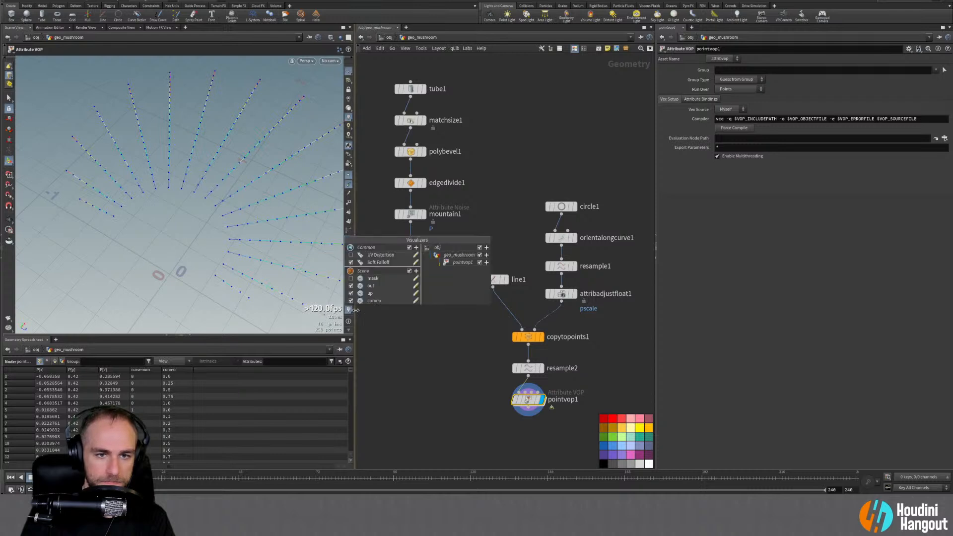
pyautogui.click(415, 301)
pyautogui.click(379, 264)
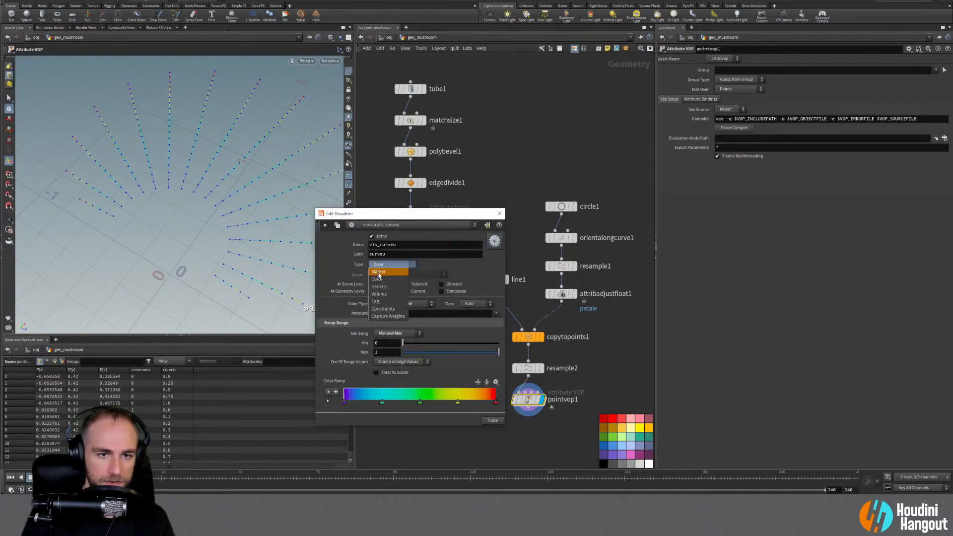
pyautogui.click(380, 272)
pyautogui.keyDown('alt'); pyautogui.moveTo(225, 241); pyautogui.dragTo(206, 163); pyautogui.keyUp('alt')
pyautogui.keyDown('alt'); pyautogui.moveTo(207, 164); pyautogui.dragTo(301, 101, button='right'); pyautogui.keyUp('alt')
pyautogui.keyDown('alt'); pyautogui.moveTo(302, 101); pyautogui.dragTo(190, 220, button='middle'); pyautogui.keyUp('alt')
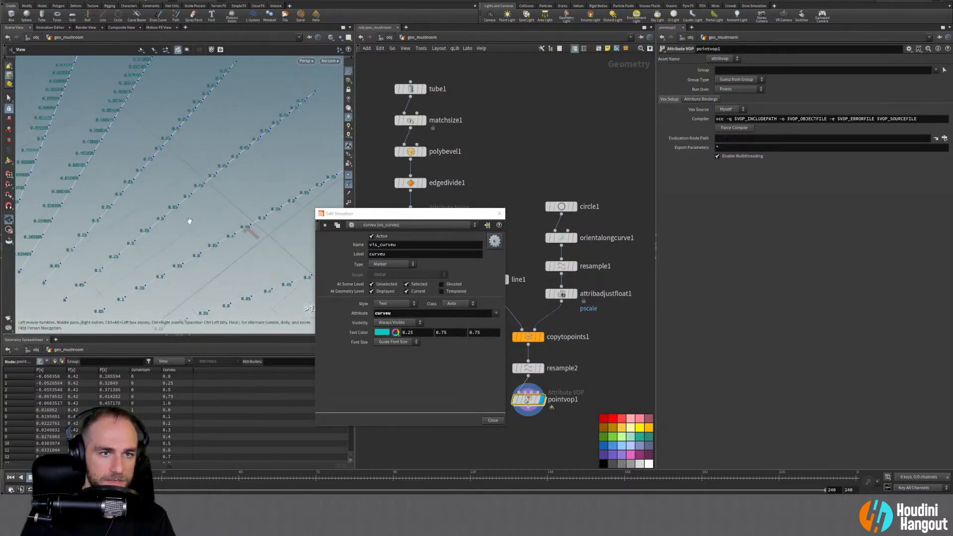
pyautogui.click(380, 342)
pyautogui.click(392, 371)
pyautogui.press('space')
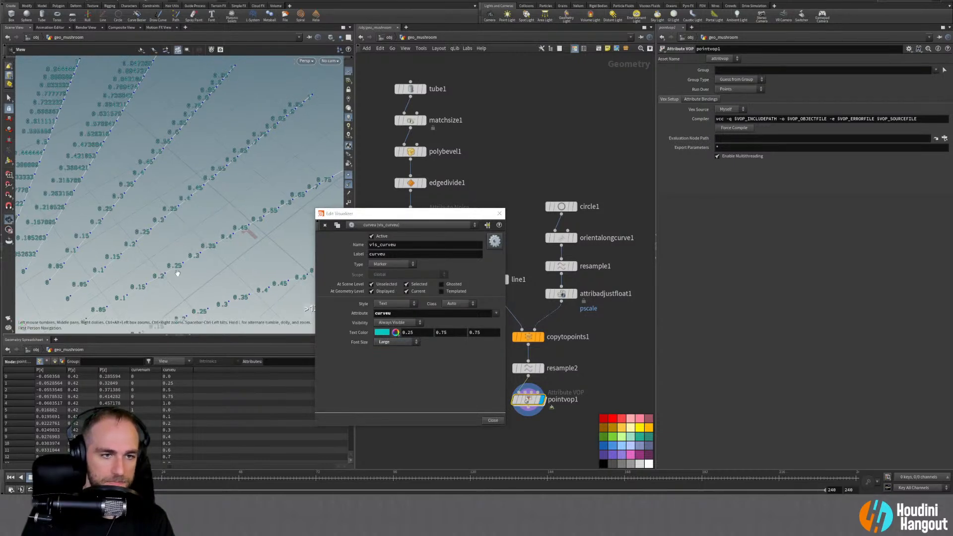
pyautogui.keyDown('alt'); pyautogui.moveTo(177, 273); pyautogui.dragTo(203, 243, button='middle'); pyautogui.keyUp('alt')
pyautogui.click(500, 216)
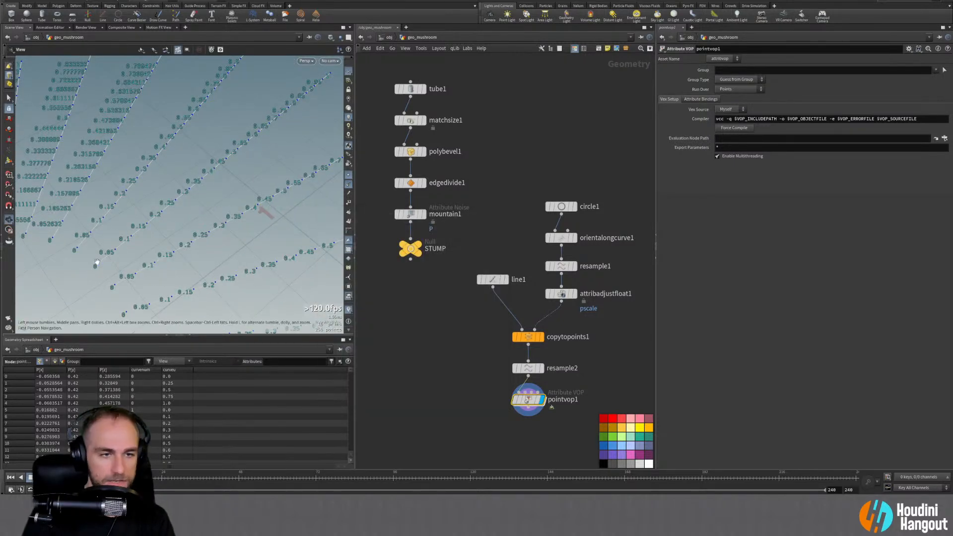
# Examine the curveu labels along the arc's lines, comparing the Point VOP result with the Copy to Points output
pyautogui.moveTo(114, 276)
pyautogui.keyDown('alt'); pyautogui.mouseDown()
pyautogui.moveTo(109, 292)
pyautogui.moveTo(120, 277)
pyautogui.moveTo(95, 278)
pyautogui.mouseUp(); pyautogui.keyUp('alt')
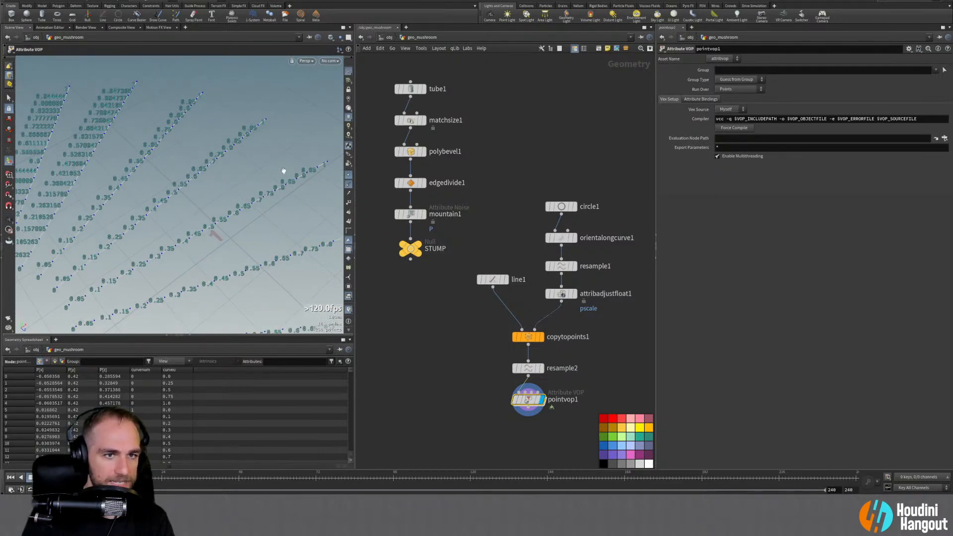
pyautogui.keyDown('alt'); pyautogui.moveTo(284, 171); pyautogui.dragTo(190, 200); pyautogui.keyUp('alt')
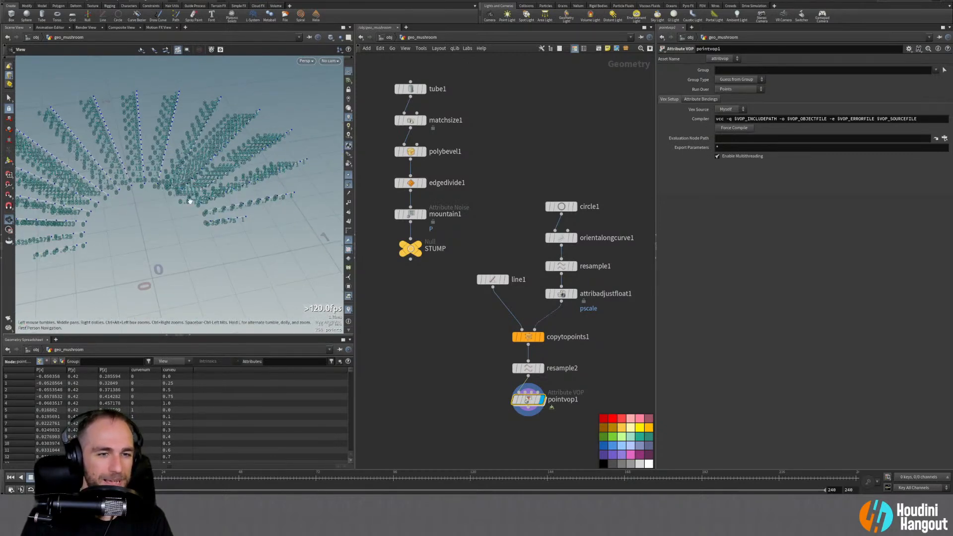
pyautogui.click(492, 280)
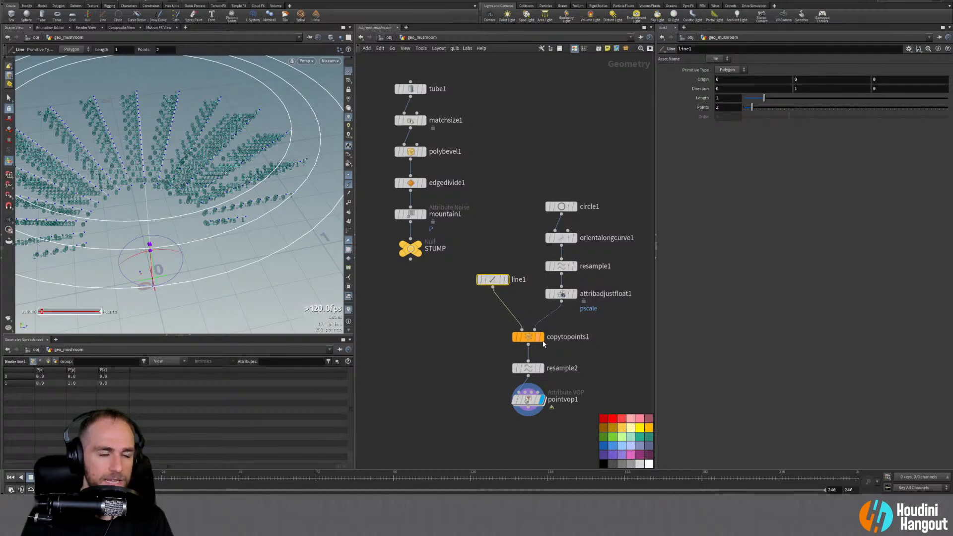
pyautogui.keyDown('alt'); pyautogui.moveTo(189, 269); pyautogui.dragTo(216, 211); pyautogui.keyUp('alt')
pyautogui.press('Return')
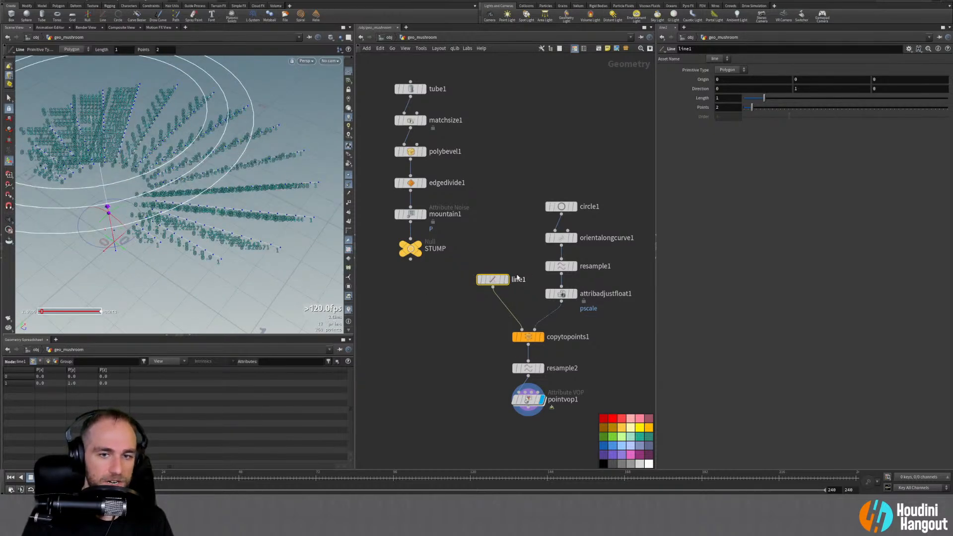
pyautogui.click(528, 337)
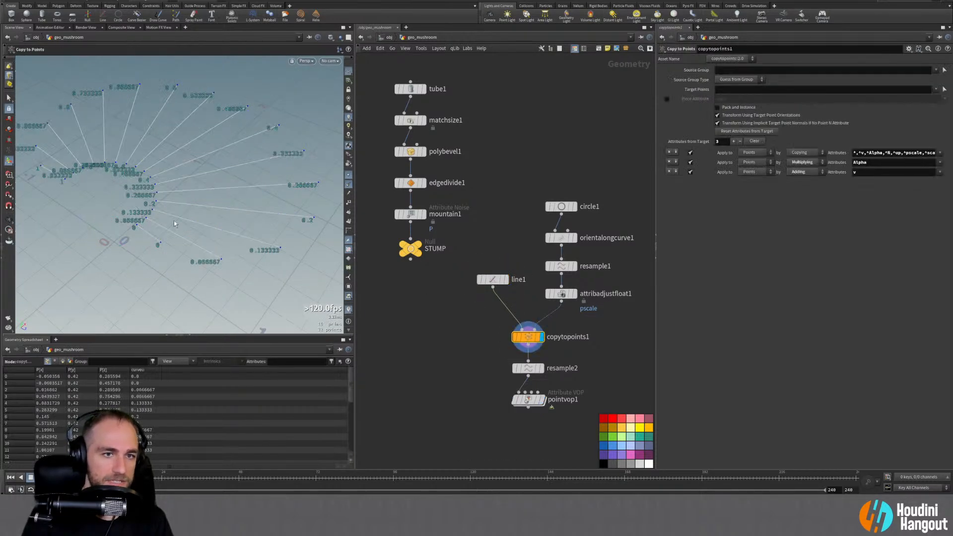
pyautogui.keyDown('alt'); pyautogui.moveTo(290, 301); pyautogui.dragTo(160, 219); pyautogui.keyUp('alt')
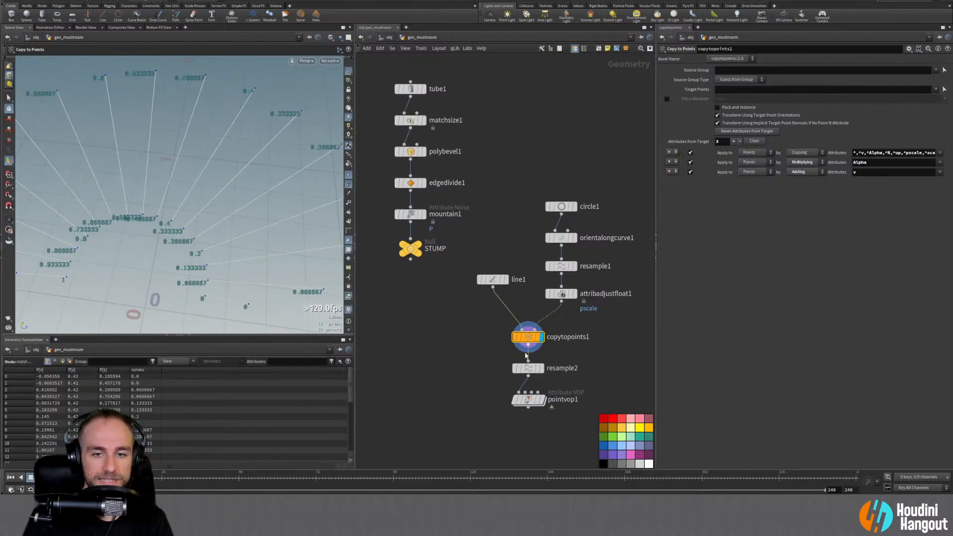
pyautogui.moveTo(521, 367)
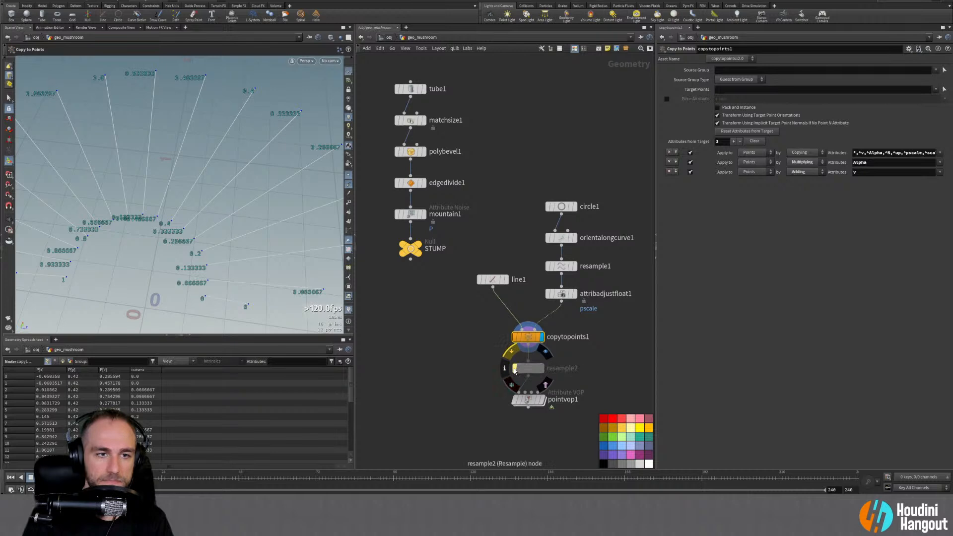
# Turn the maximum segment length off and back on in the second Resample node to compare the curveu values
pyautogui.click(526, 369)
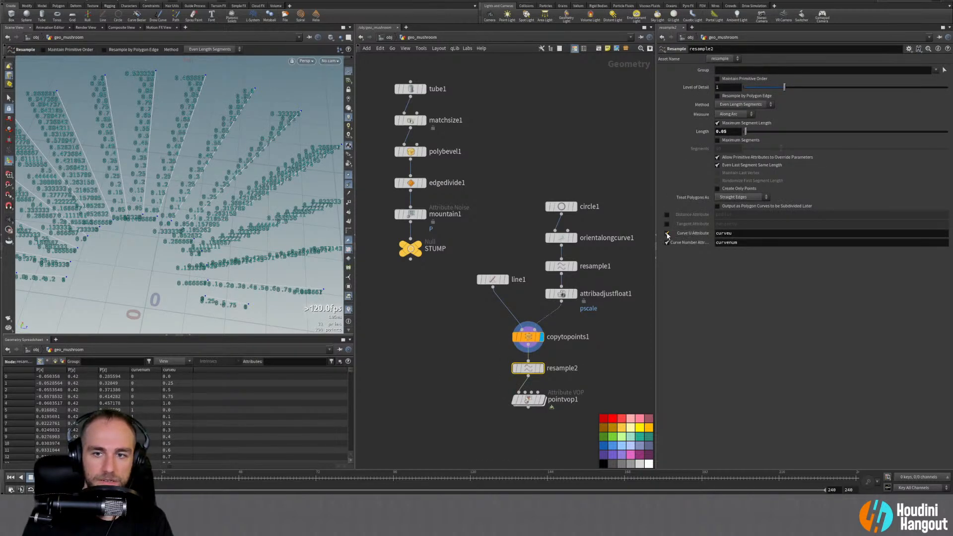
pyautogui.click(717, 123)
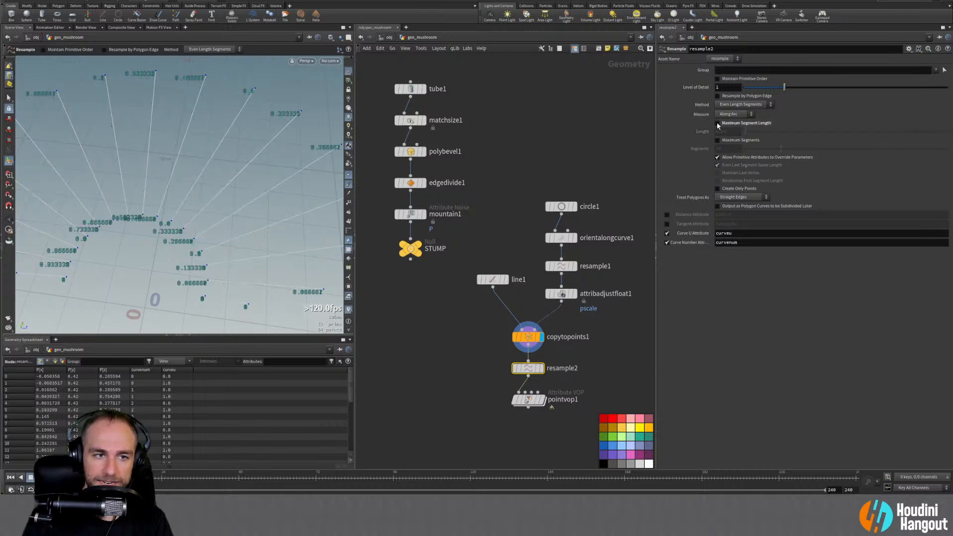
pyautogui.keyDown('alt'); pyautogui.moveTo(219, 201); pyautogui.dragTo(190, 193); pyautogui.keyUp('alt')
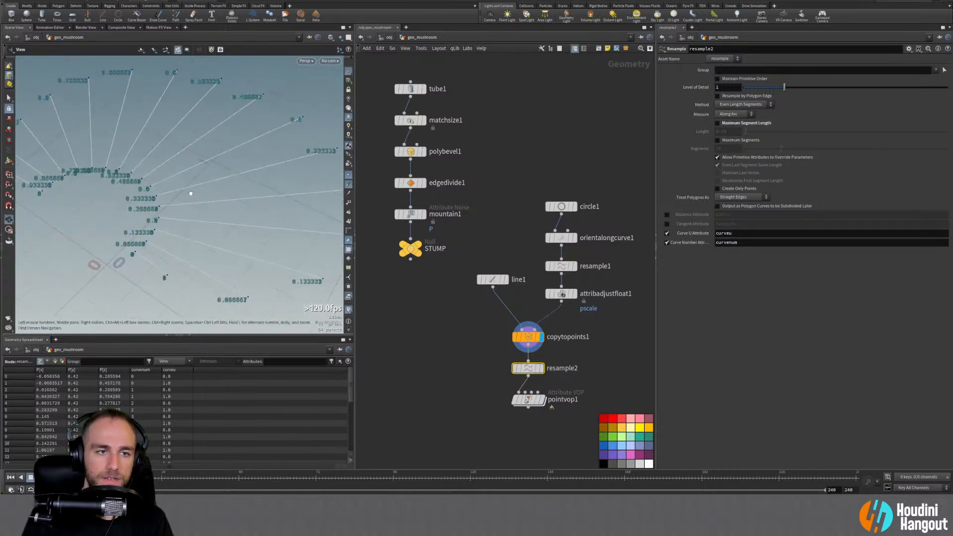
pyautogui.press('Return')
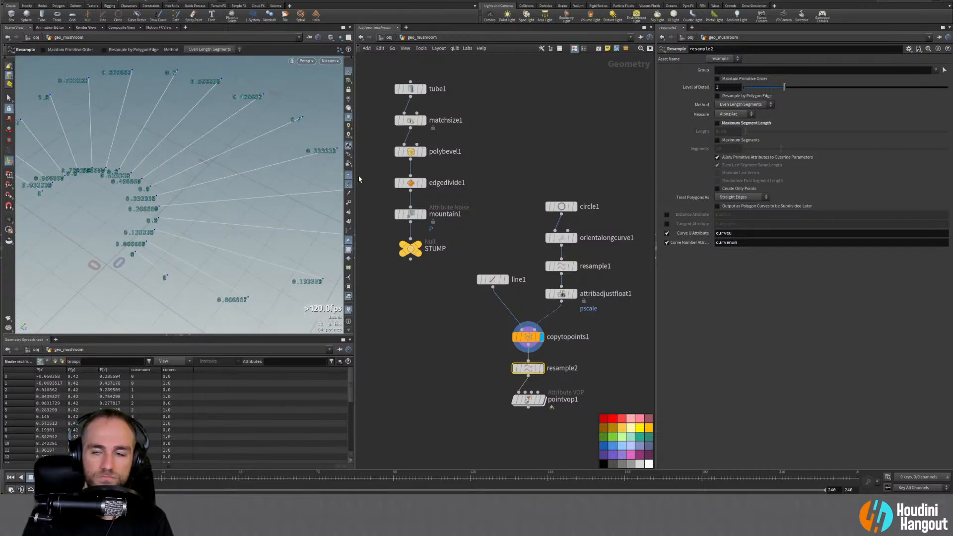
pyautogui.click(717, 123)
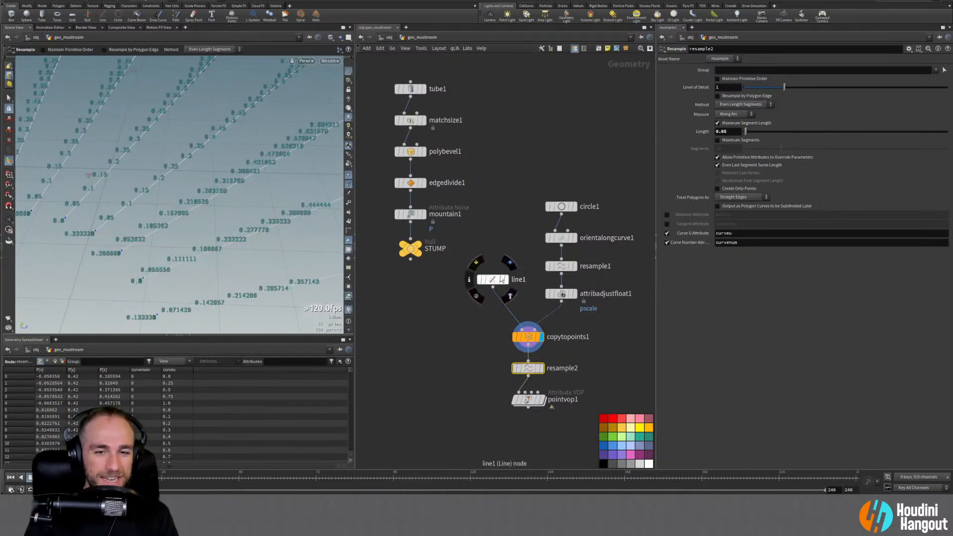
# Display the Point VOP result and inspect the curveu labels on its lines
pyautogui.click(542, 400)
pyautogui.click(529, 400)
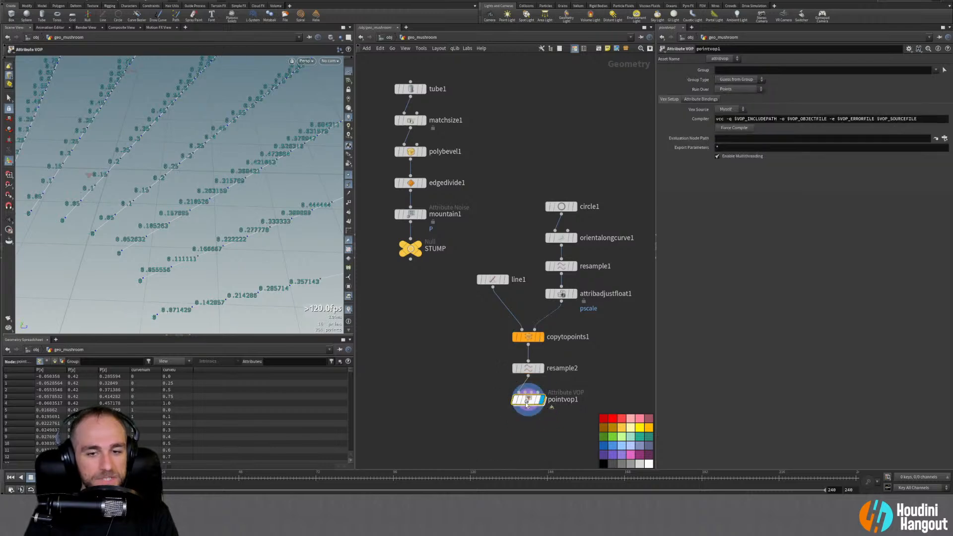
pyautogui.keyDown('alt'); pyautogui.moveTo(128, 138); pyautogui.dragTo(117, 213); pyautogui.keyUp('alt')
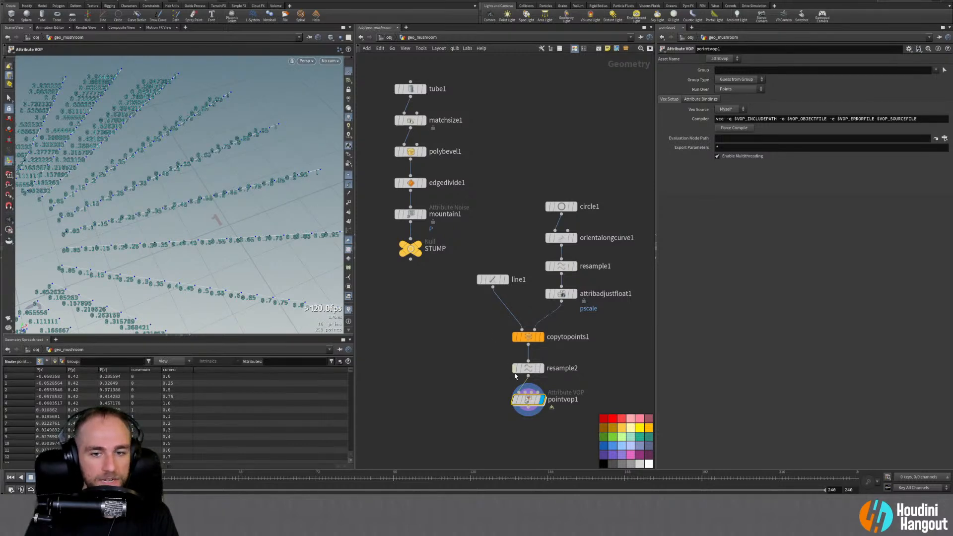
# Enter the Point VOP network and move the output node away to make room for more nodes
pyautogui.doubleClick(527, 399)
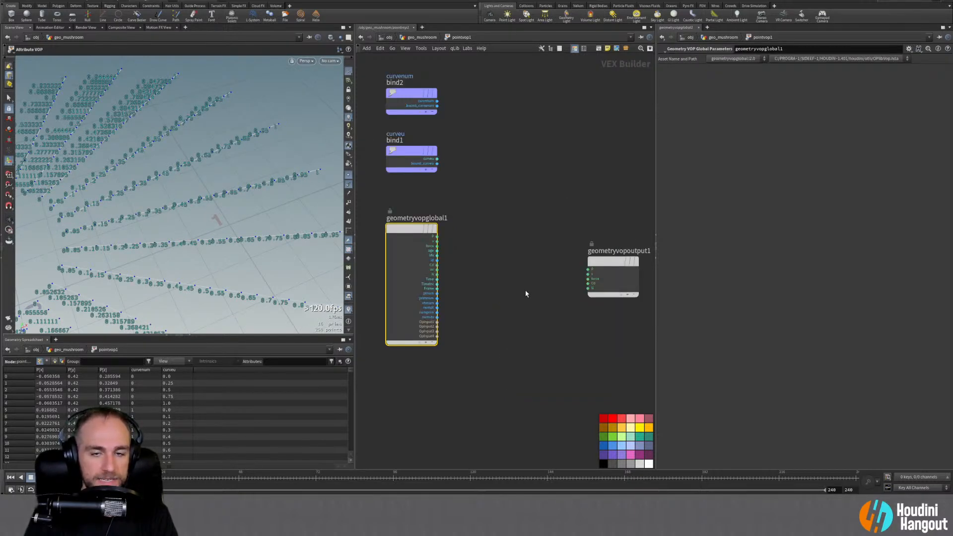
pyautogui.moveTo(519, 312); pyautogui.dragTo(487, 301, button='middle')
pyautogui.moveTo(586, 252); pyautogui.dragTo(613, 253)
pyautogui.moveTo(496, 295); pyautogui.dragTo(493, 300, button='middle')
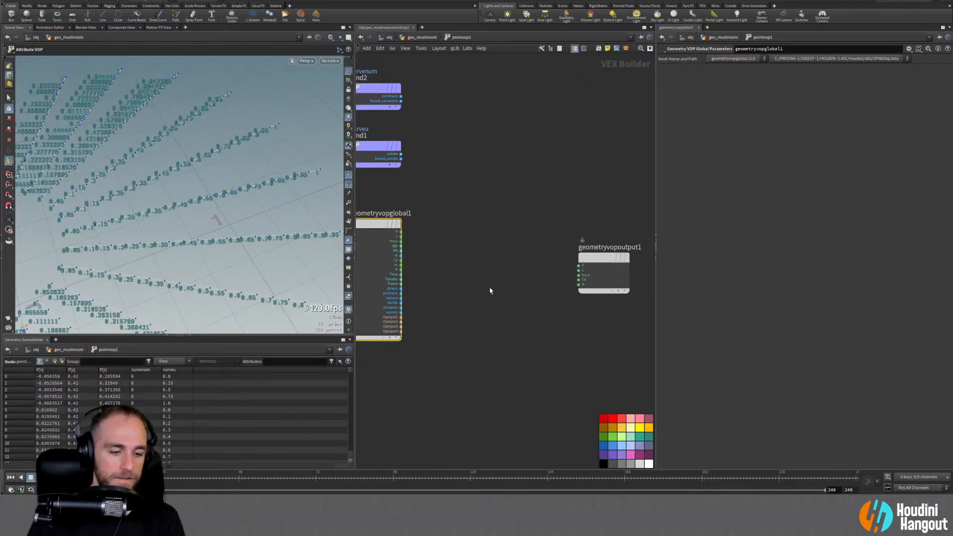
# Add a Get Vector Component node, feed it the global P position, and set it to extract Component 2
pyautogui.press('Tab')
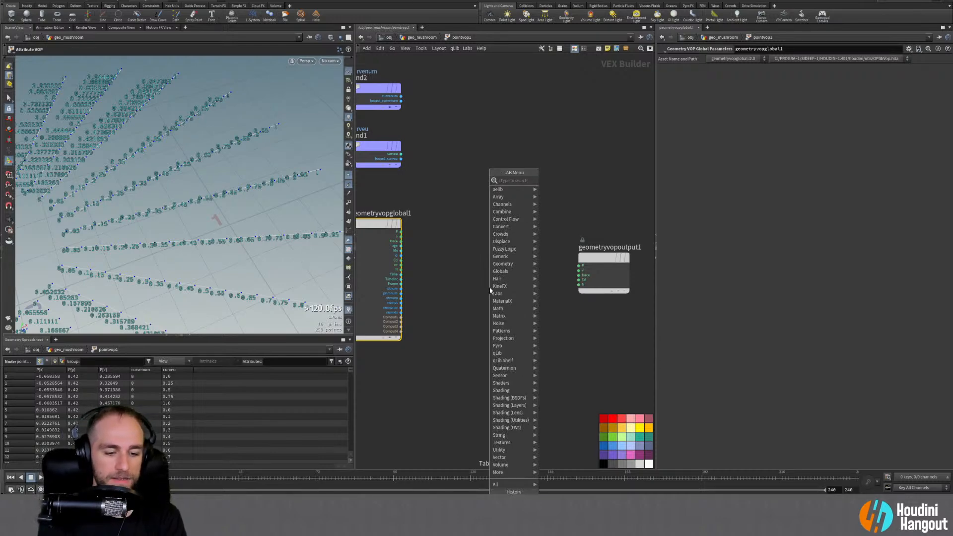
pyautogui.write('vector')
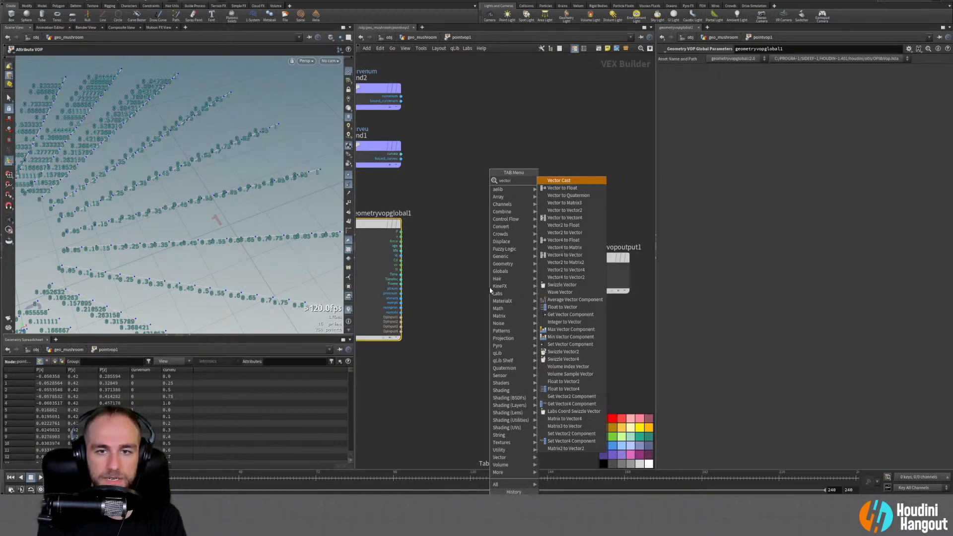
pyautogui.write('com')
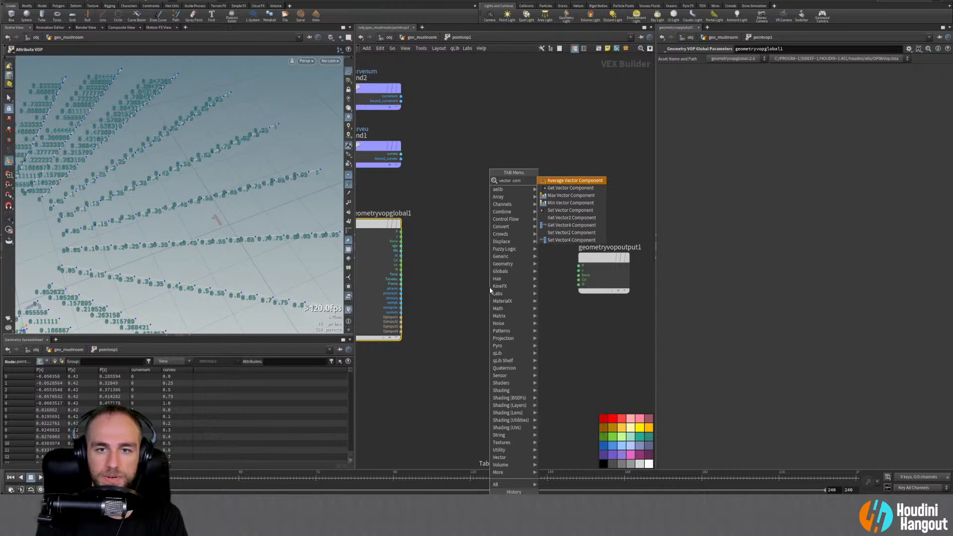
pyautogui.press('Down')
pyautogui.press('Return')
pyautogui.click(470, 241)
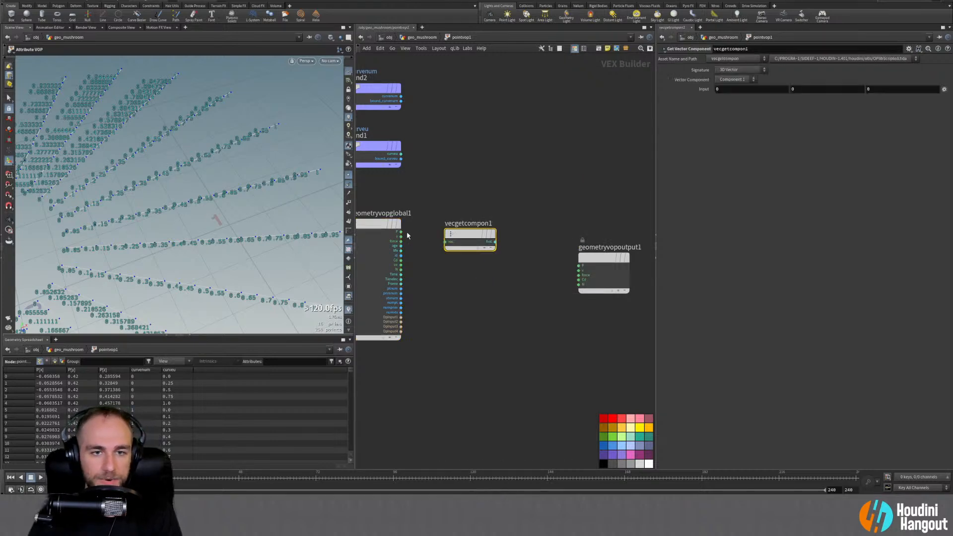
pyautogui.click(401, 231)
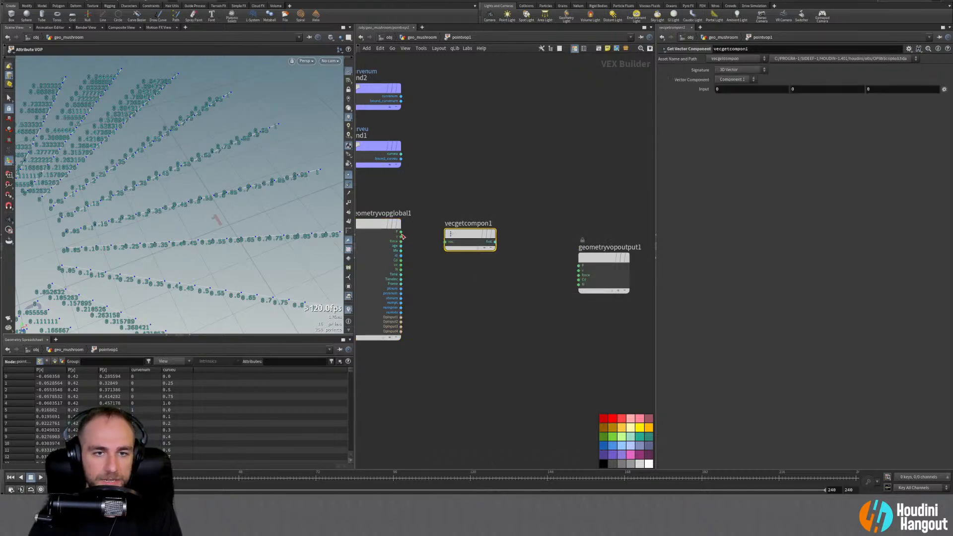
pyautogui.click(446, 242)
pyautogui.moveTo(471, 238); pyautogui.dragTo(467, 233)
pyautogui.click(734, 80)
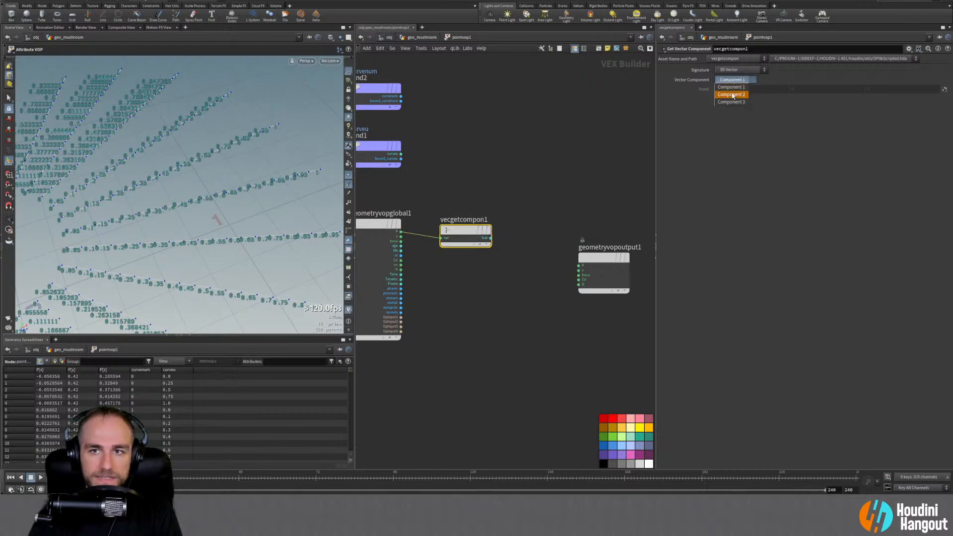
pyautogui.click(733, 95)
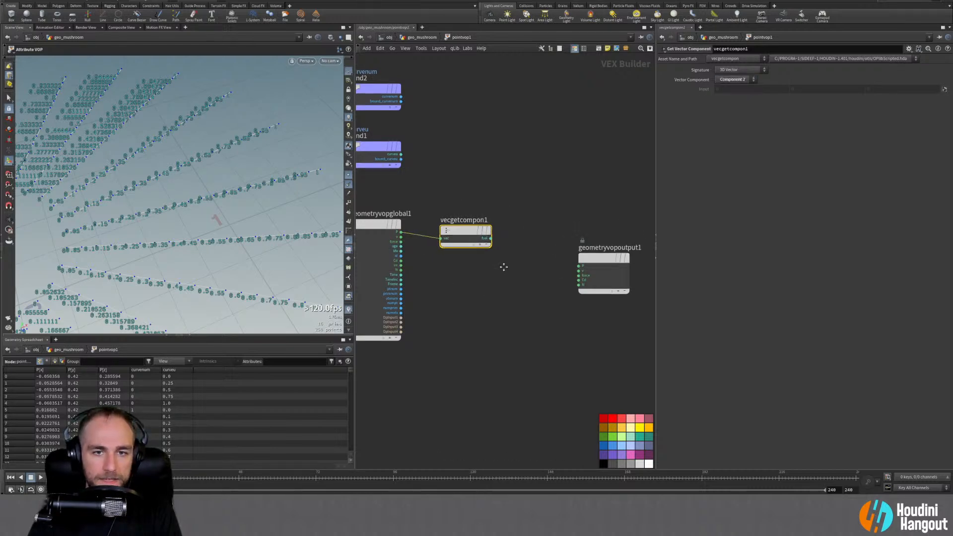
# Align the Get Vector Component node with the global inputs and move the output node farther away to free up space
pyautogui.moveTo(503, 266); pyautogui.dragTo(484, 292, button='middle')
pyautogui.moveTo(456, 259); pyautogui.dragTo(441, 254)
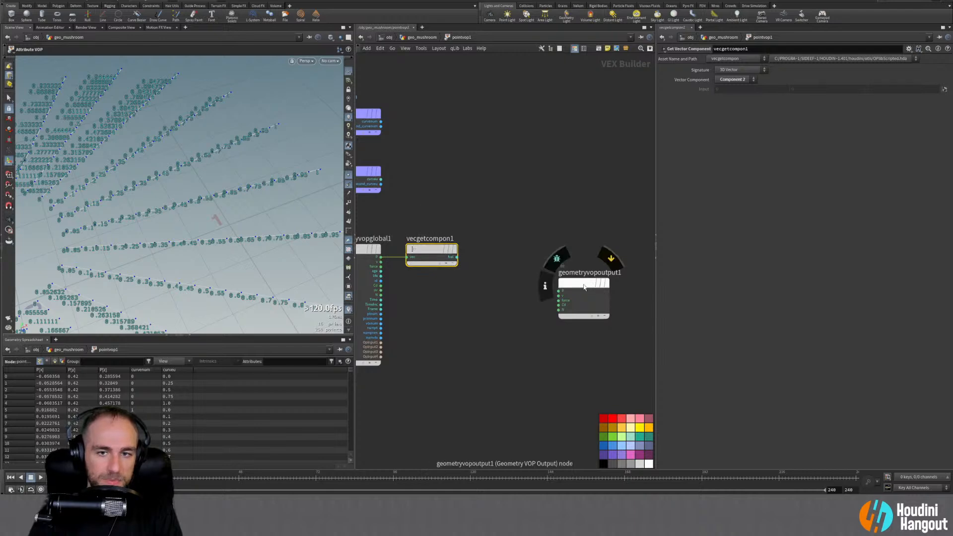
pyautogui.moveTo(584, 284); pyautogui.dragTo(611, 235)
pyautogui.moveTo(557, 266); pyautogui.dragTo(543, 330, button='middle')
pyautogui.moveTo(588, 300); pyautogui.dragTo(608, 316)
pyautogui.moveTo(482, 288); pyautogui.dragTo(507, 298, button='middle')
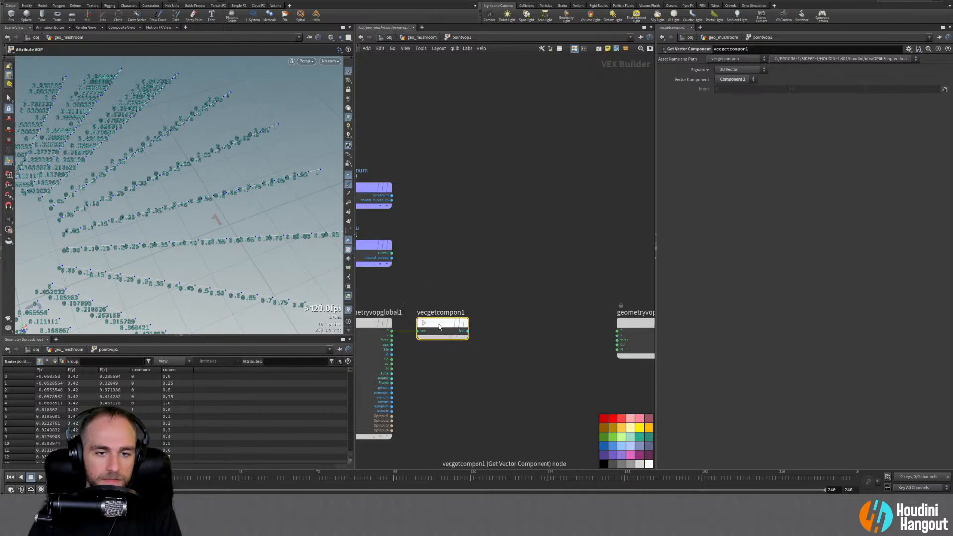
pyautogui.moveTo(439, 326)
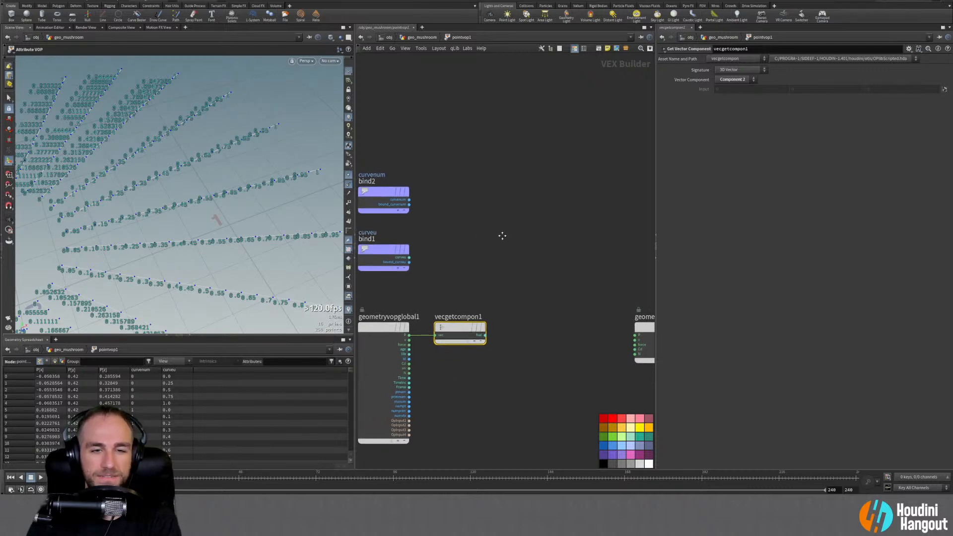
# Add a Ramp Parameter node in the free space beside the curveu bind node
pyautogui.press('Tab')
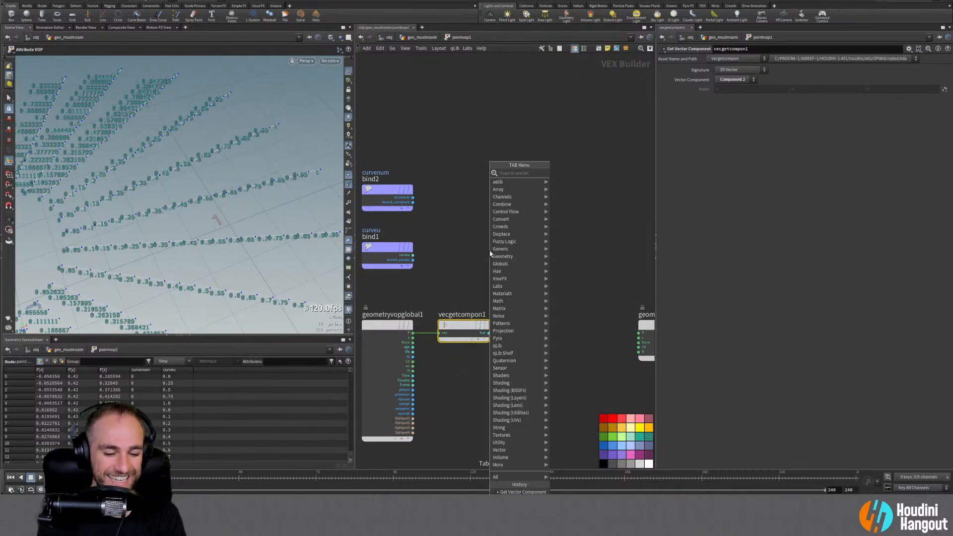
pyautogui.write('curve')
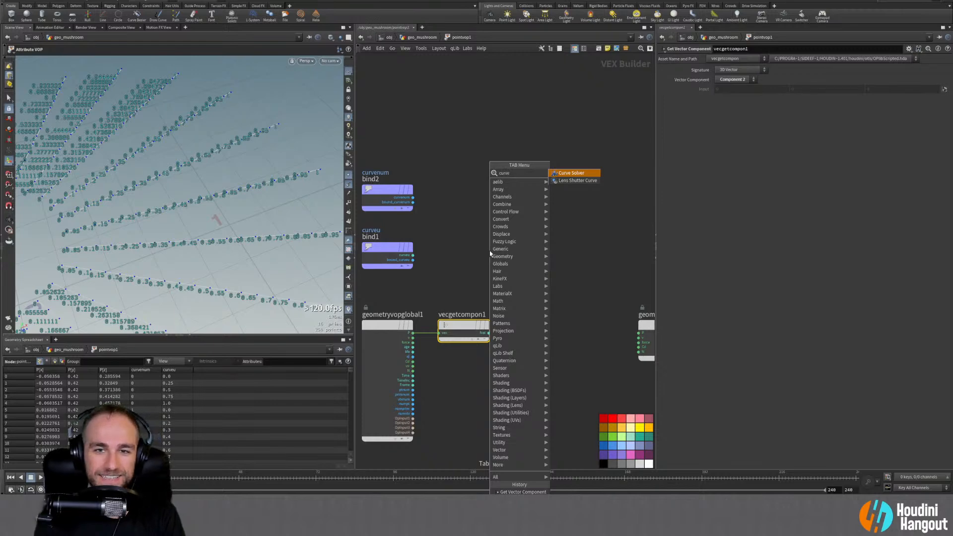
pyautogui.press('BackSpace')
pyautogui.press('BackSpace')
pyautogui.press('BackSpace')
pyautogui.press('BackSpace')
pyautogui.press('BackSpace')
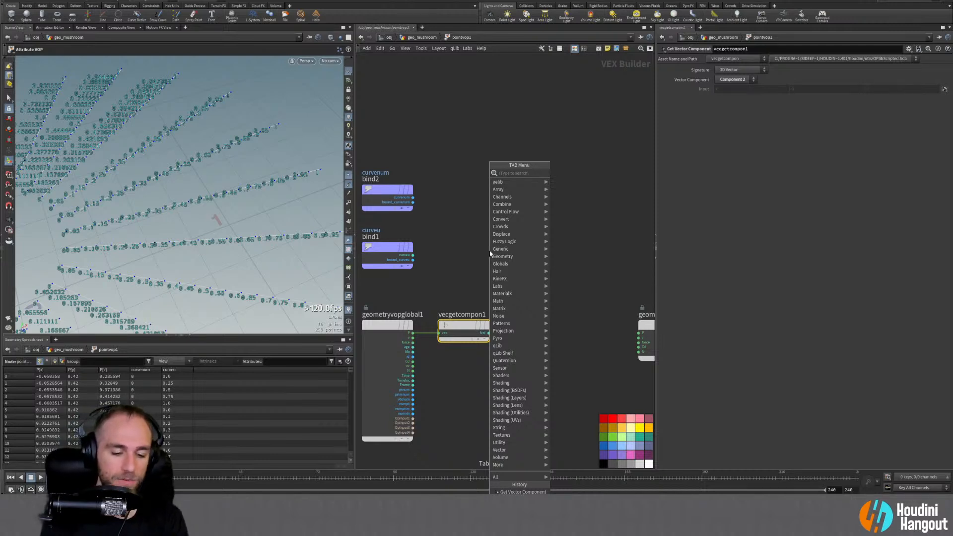
pyautogui.write('ramp')
pyautogui.press('Down')
pyautogui.press('Down')
pyautogui.press('Return')
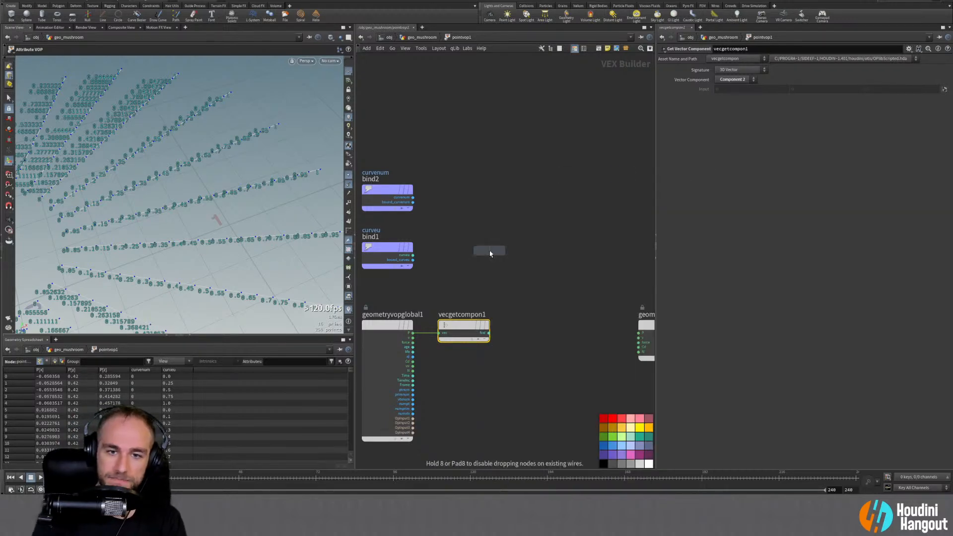
pyautogui.click(564, 255)
pyautogui.moveTo(564, 252); pyautogui.dragTo(540, 252)
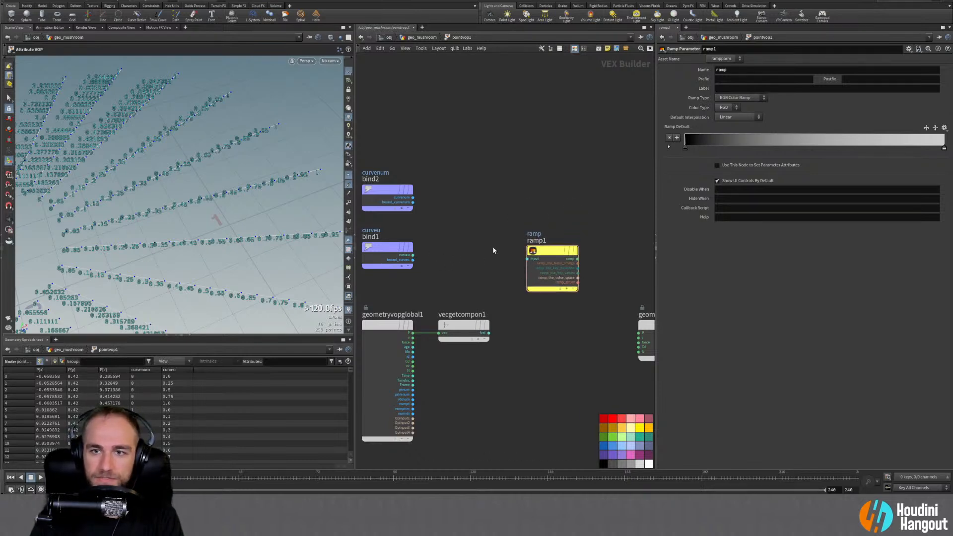
# Set the ramp type to Spline Ramp (float) and feed curveu into the ramp's input
pyautogui.click(723, 98)
pyautogui.click(722, 119)
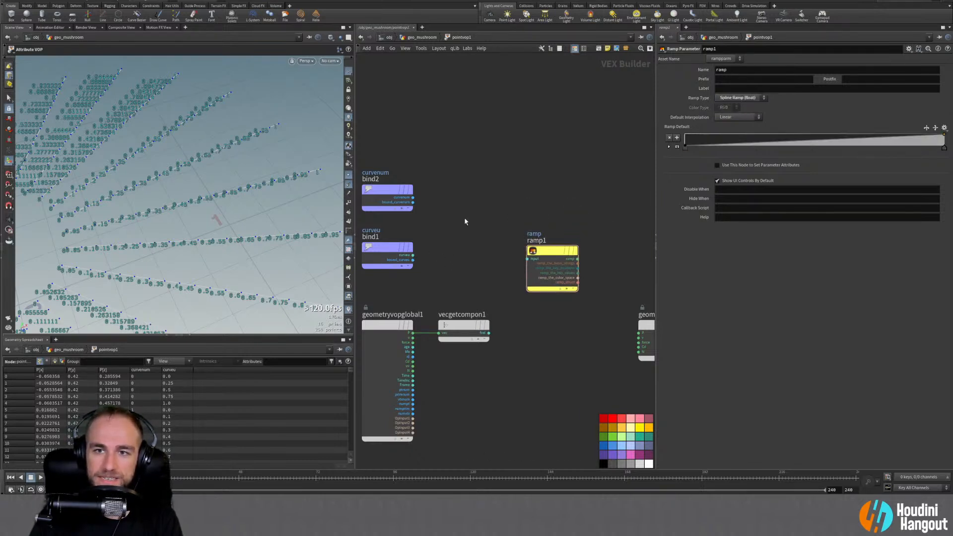
pyautogui.moveTo(412, 255); pyautogui.dragTo(543, 256)
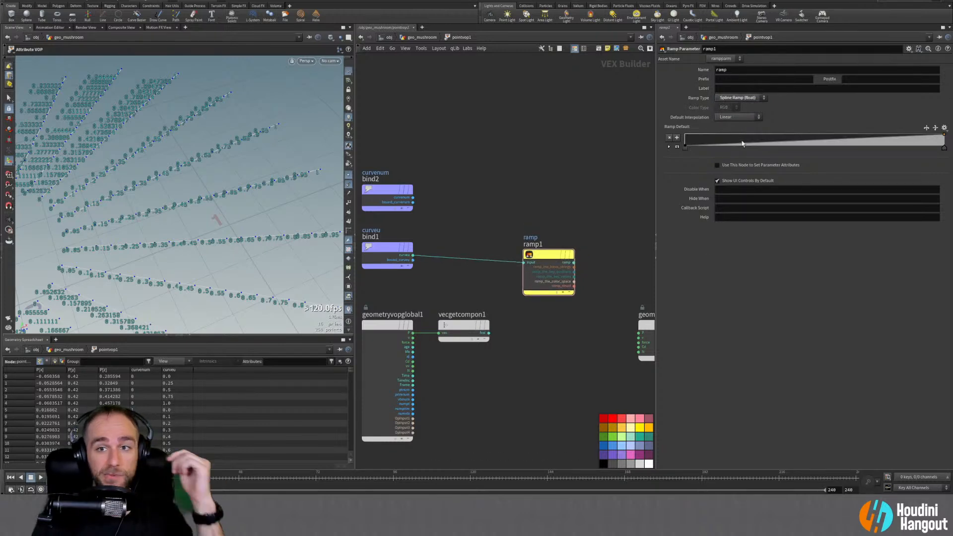
# View the ramp's default curve enlarged, and line the ramp node up closer to the curveu bind node
pyautogui.click(669, 147)
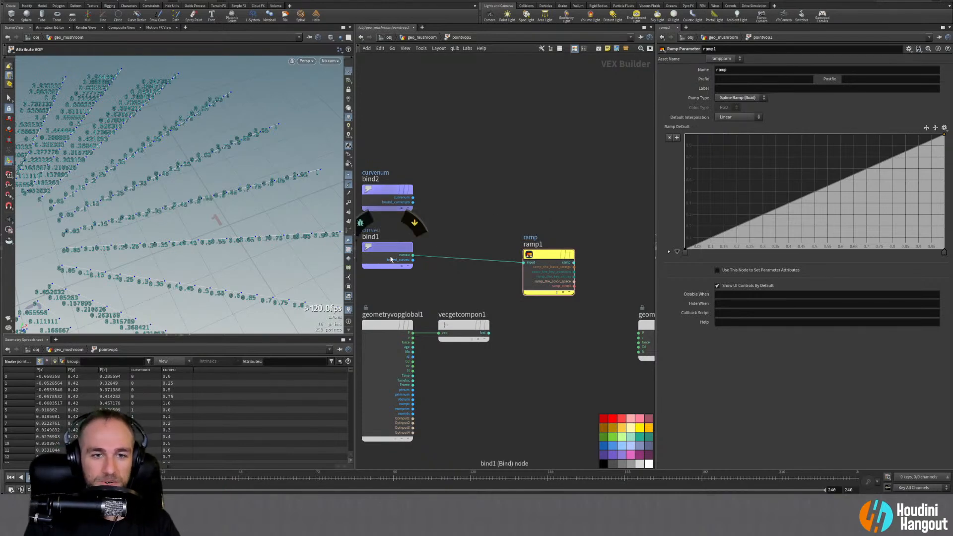
pyautogui.moveTo(525, 257)
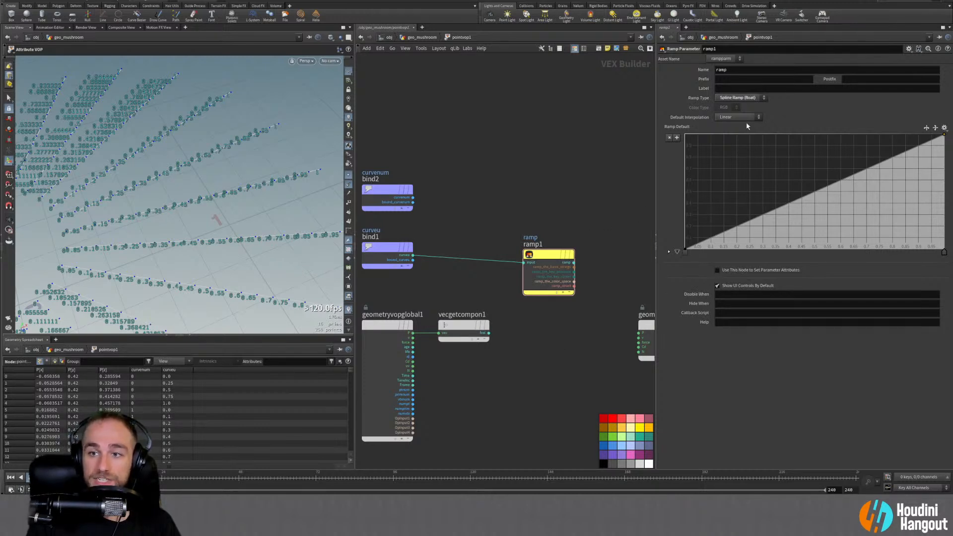
pyautogui.moveTo(542, 261); pyautogui.dragTo(538, 254)
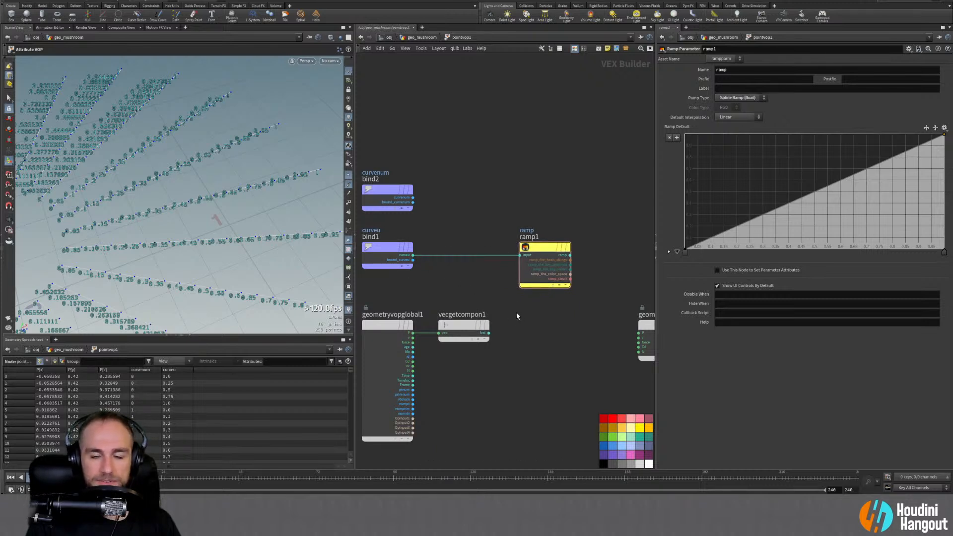
pyautogui.moveTo(554, 259); pyautogui.dragTo(506, 259)
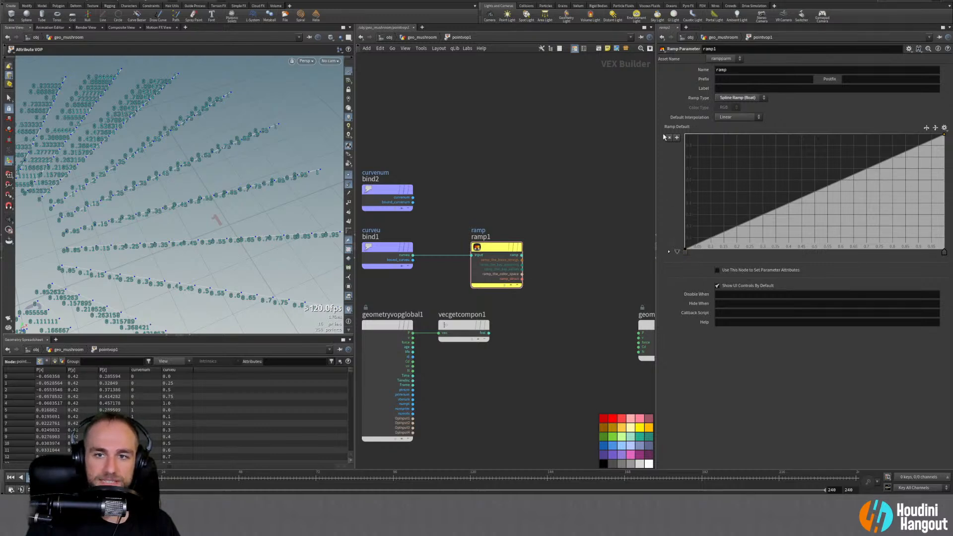
pyautogui.click(668, 252)
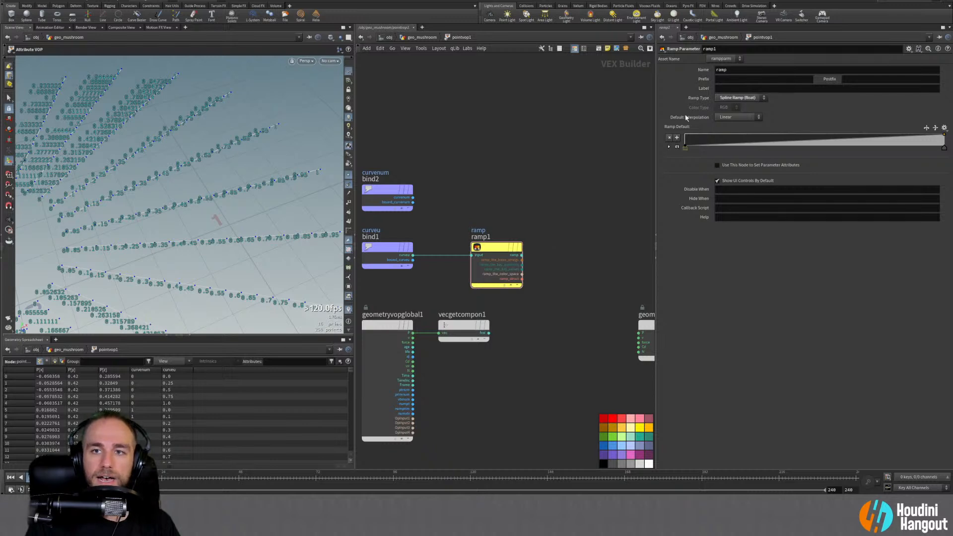
# Name the ramp parameter veinCurl and label it "Vein Curl Ramp"
pyautogui.doubleClick(721, 71)
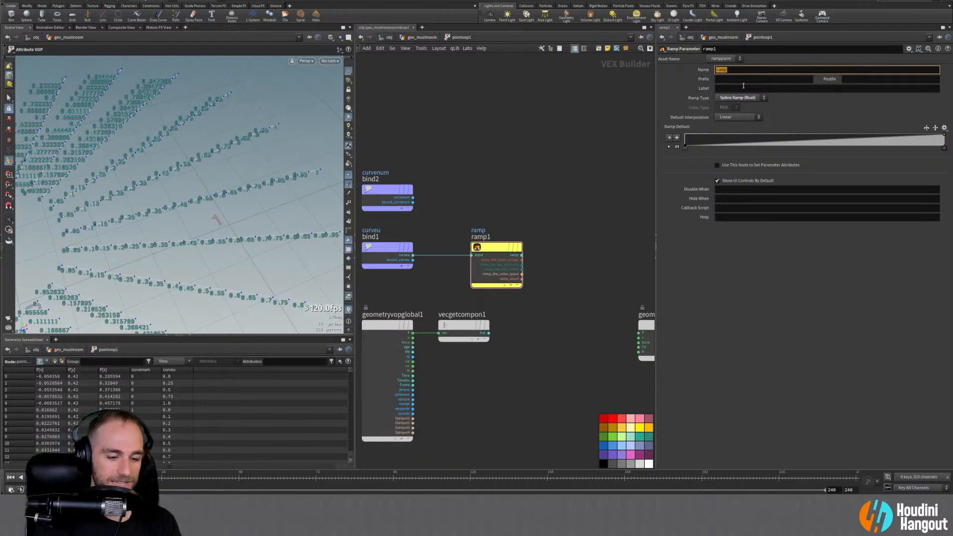
pyautogui.write('v')
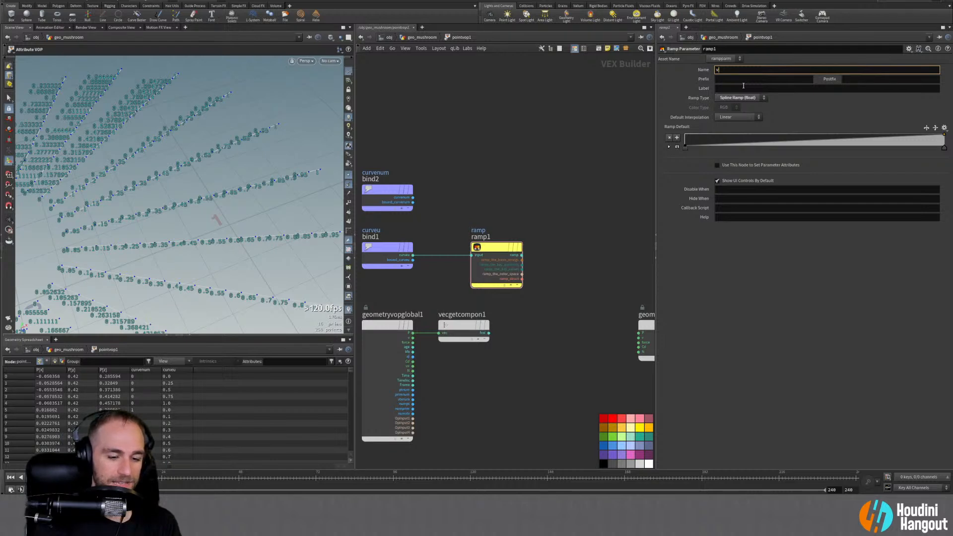
pyautogui.write('e')
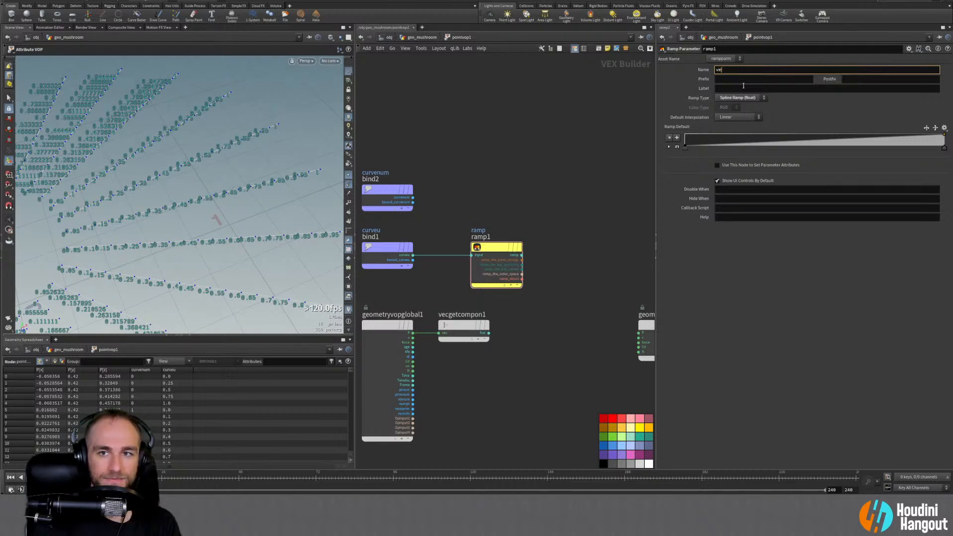
pyautogui.write('in')
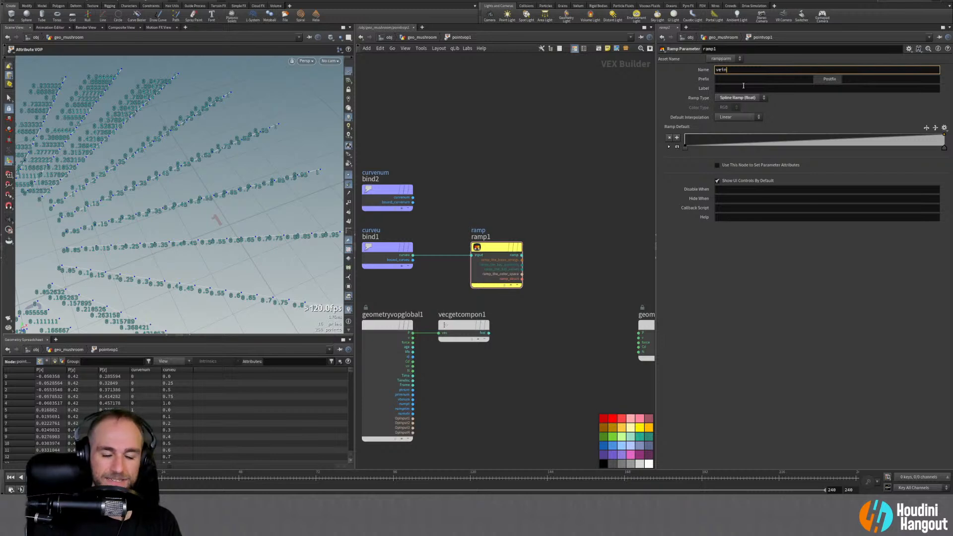
pyautogui.write('Cur')
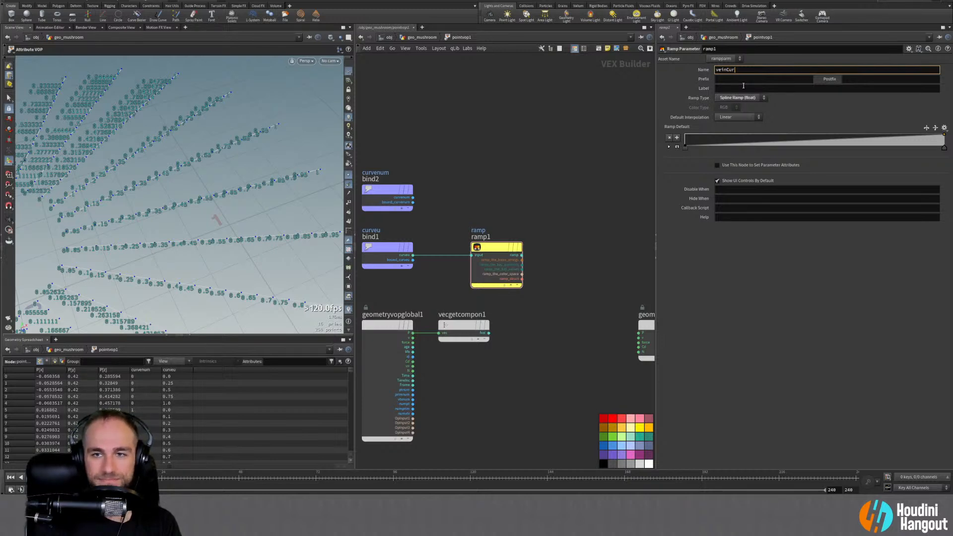
pyautogui.write('lk')
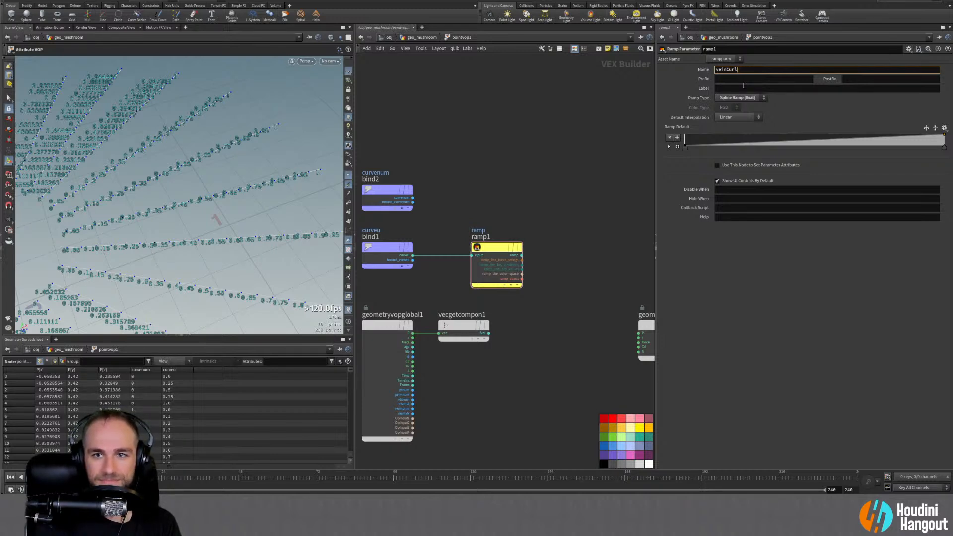
pyautogui.press('Tab')
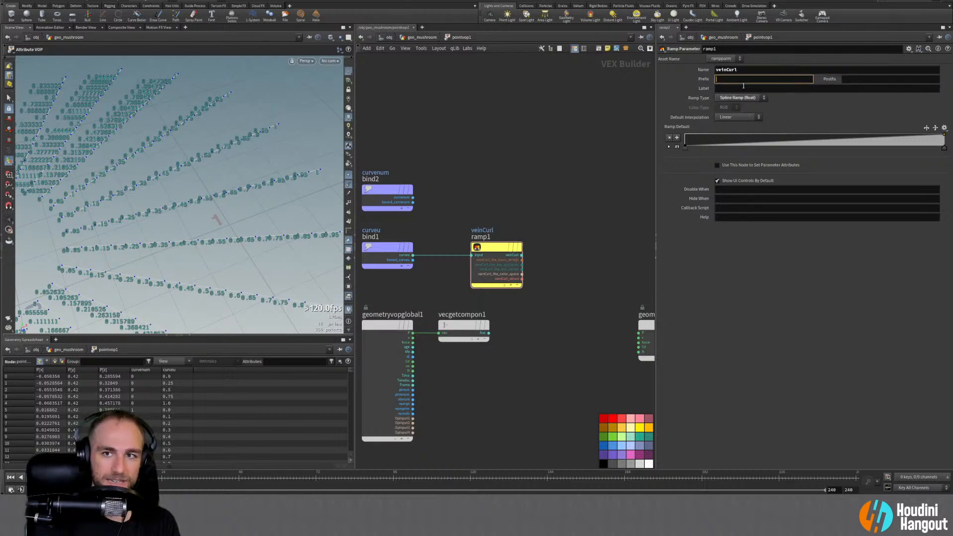
pyautogui.press('Tab')
pyautogui.press('Tab')
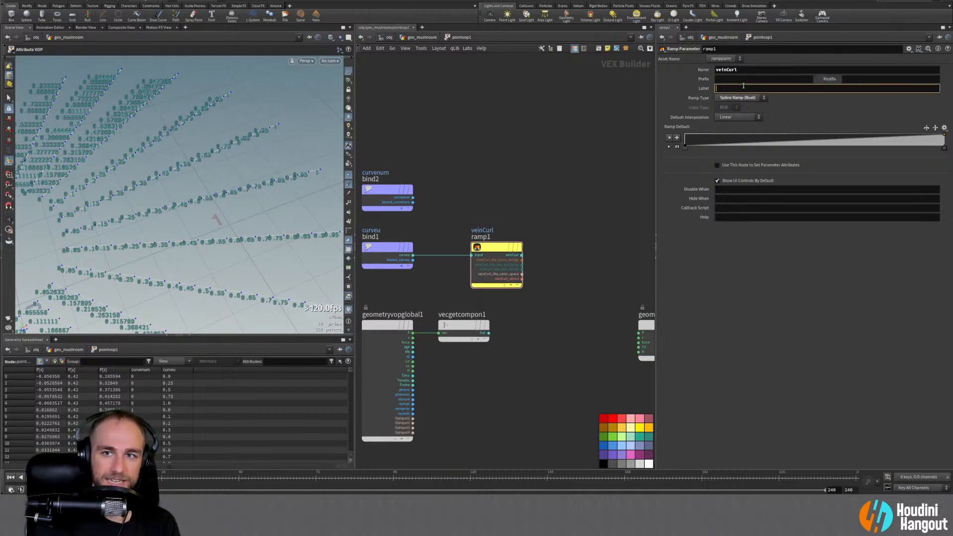
pyautogui.write('Vein ')
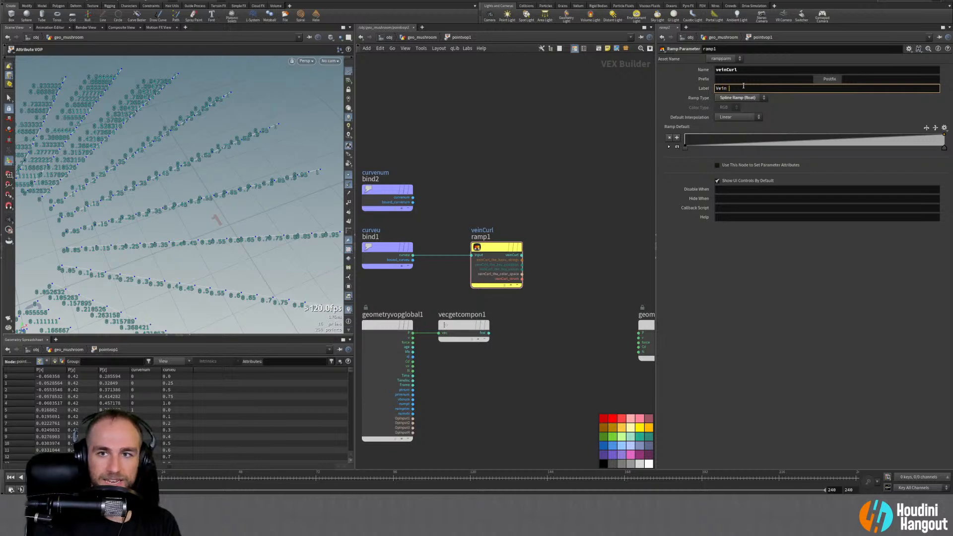
pyautogui.write('Curl Ramp')
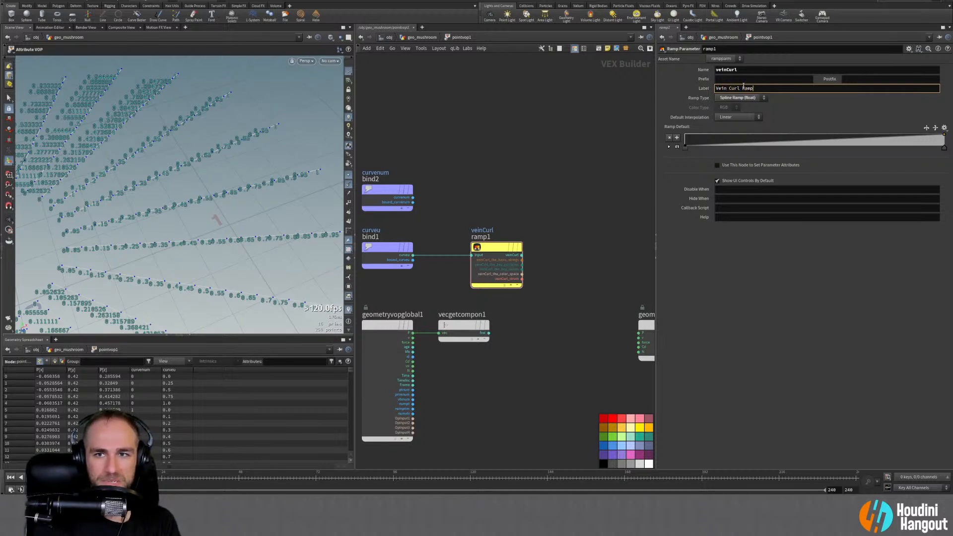
pyautogui.press('Return')
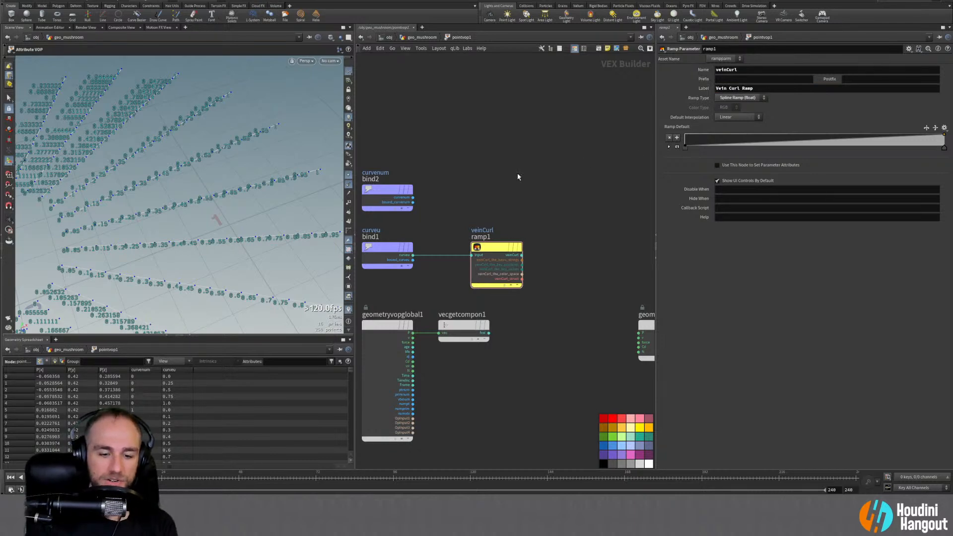
# Return to the geometry network and enlarge the Vein Curl Ramp in the Point VOP's parameters
pyautogui.press('u')
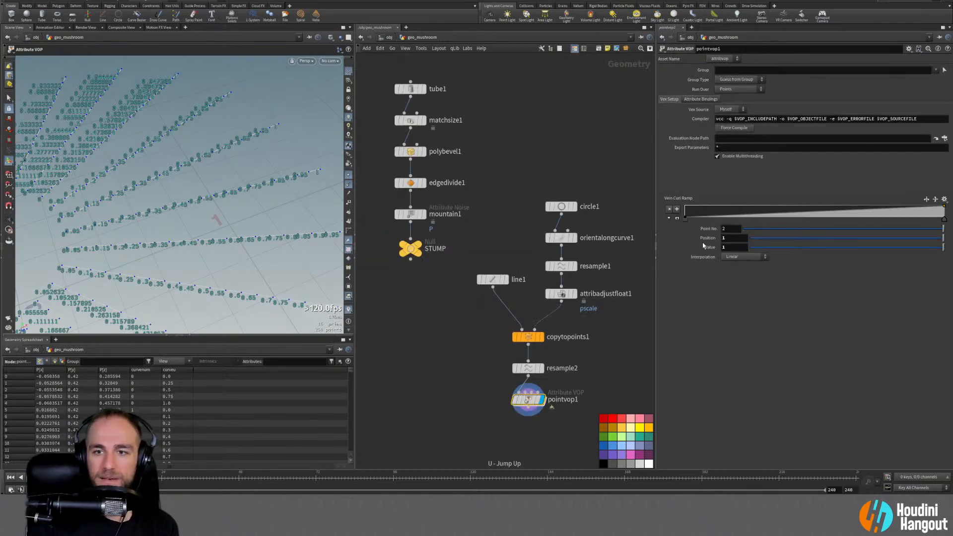
pyautogui.click(677, 218)
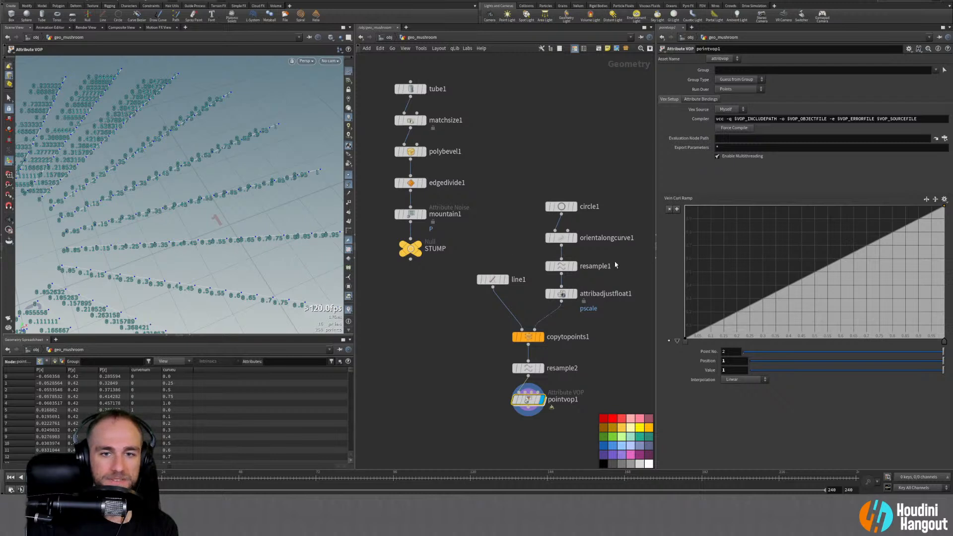
# Reopen the Point VOP's network and move the veinCurl ramp node closer to the curveu bind node
pyautogui.doubleClick(528, 398)
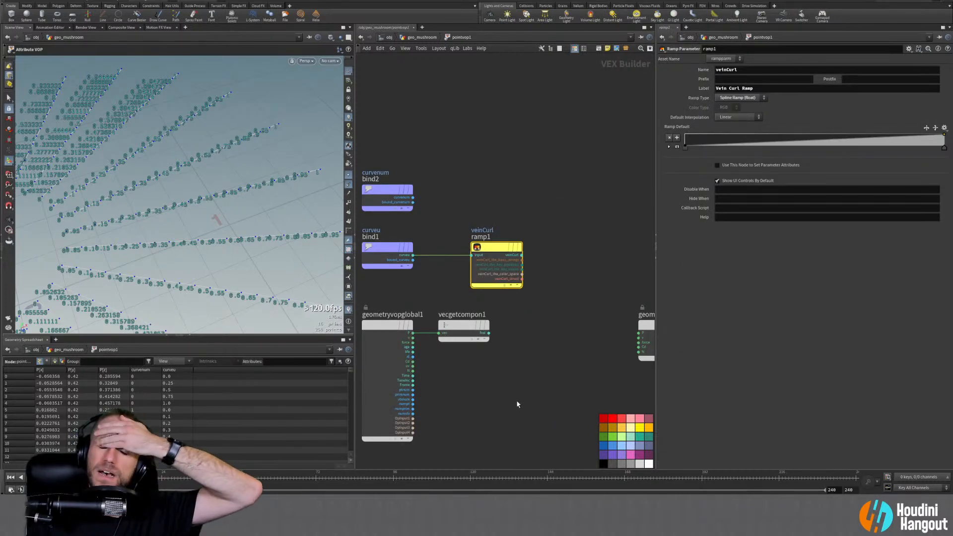
pyautogui.moveTo(489, 257)
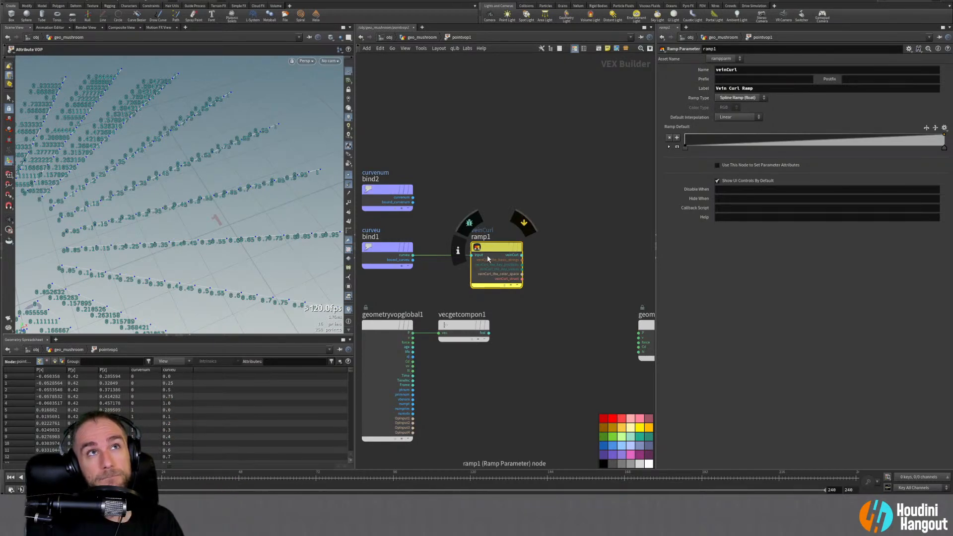
pyautogui.moveTo(551, 366); pyautogui.dragTo(523, 357, button='middle')
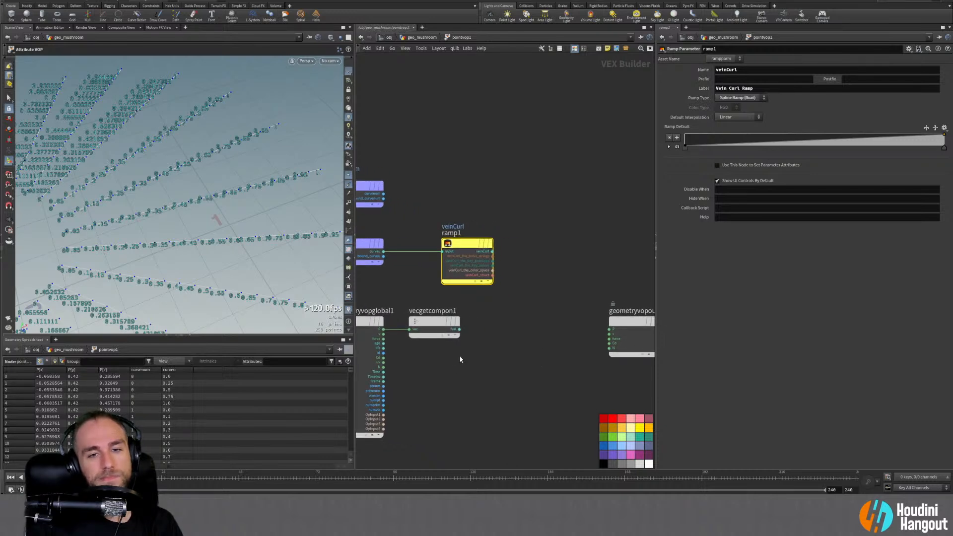
pyautogui.moveTo(474, 247); pyautogui.dragTo(452, 247)
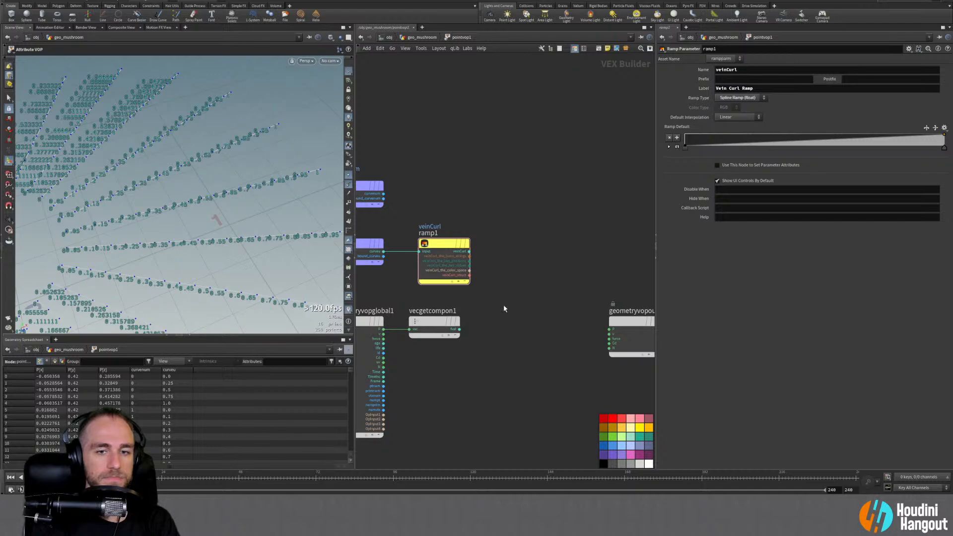
# Place an Add node that sums the veinCurl ramp output and the float from the Get Vector Component node
pyautogui.press('Tab')
pyautogui.write('add')
pyautogui.press('Return')
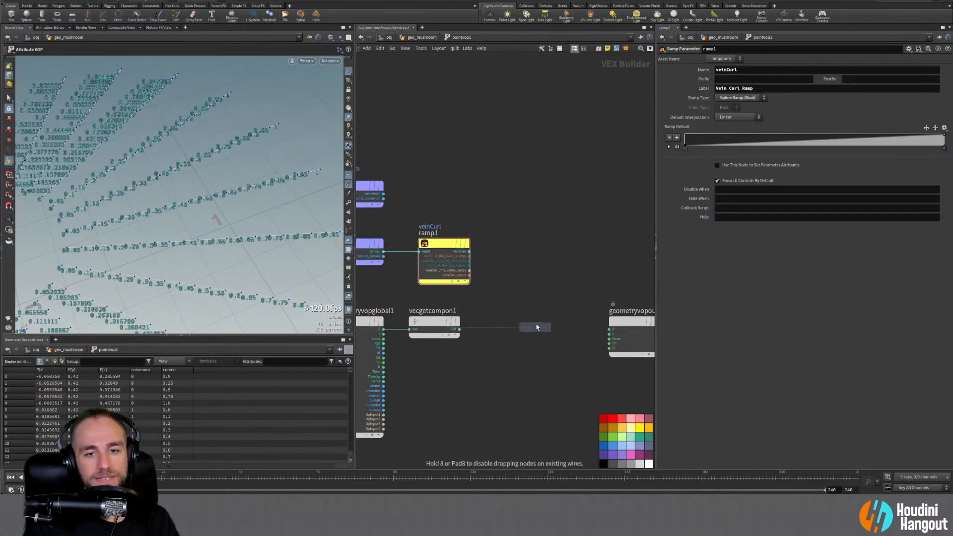
pyautogui.click(521, 305)
pyautogui.click(469, 251)
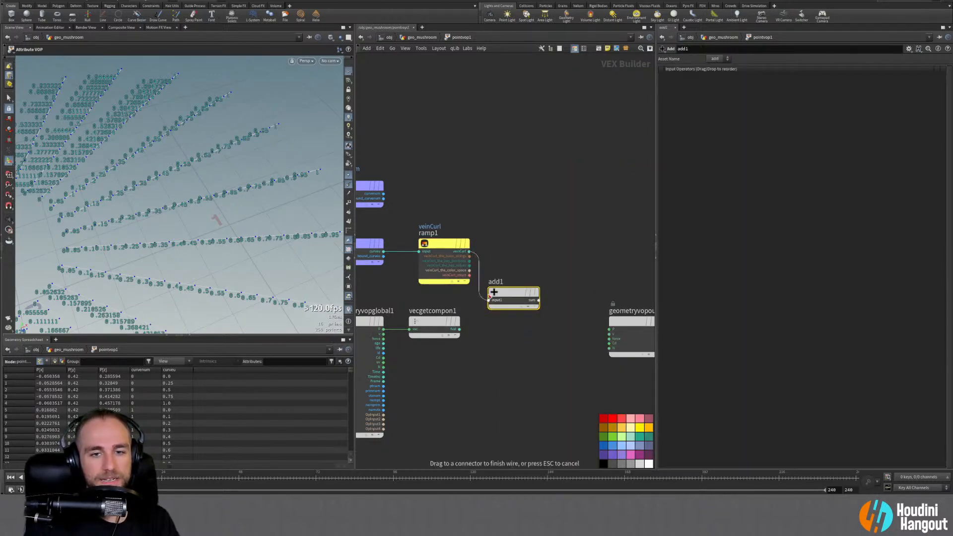
pyautogui.moveTo(490, 297); pyautogui.dragTo(489, 300)
pyautogui.moveTo(460, 330); pyautogui.dragTo(505, 310)
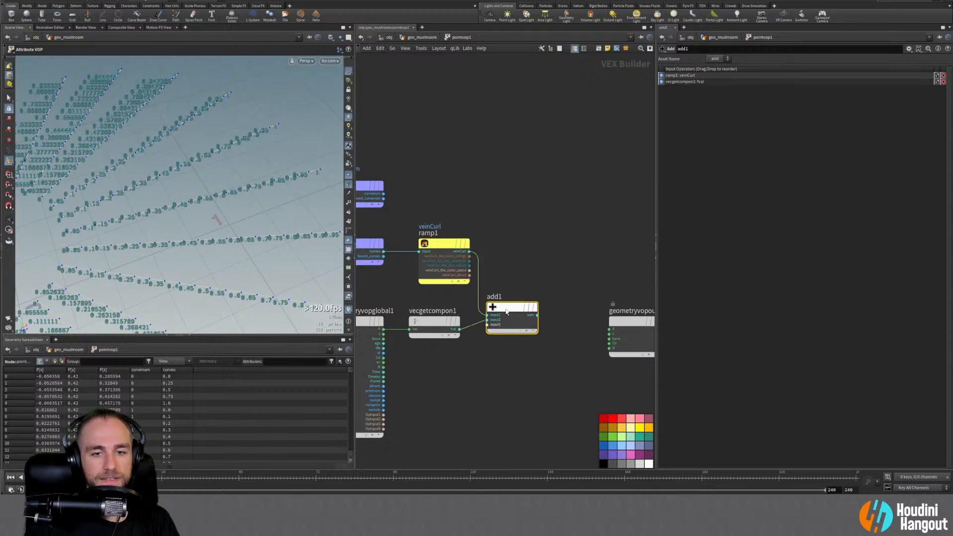
# Place a Set Vector Component node between the Add node and the geometry output
pyautogui.press('Tab')
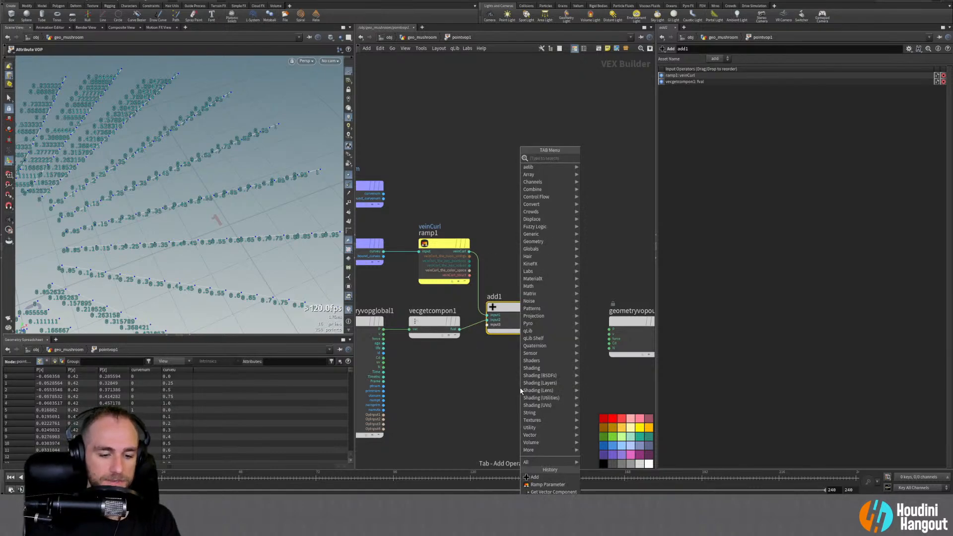
pyautogui.write('set com')
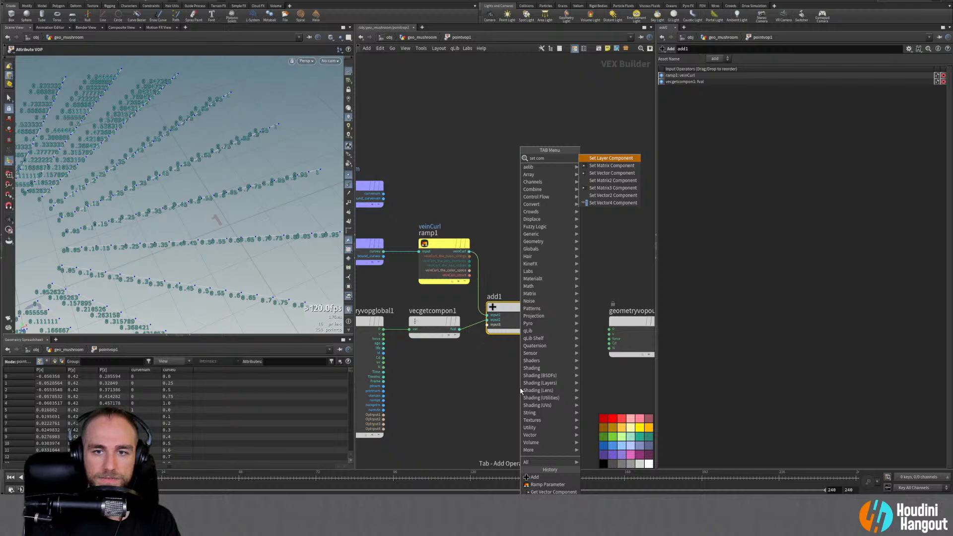
pyautogui.press('Down')
pyautogui.press('Down')
pyautogui.press('Down')
pyautogui.press('Up')
pyautogui.press('Return')
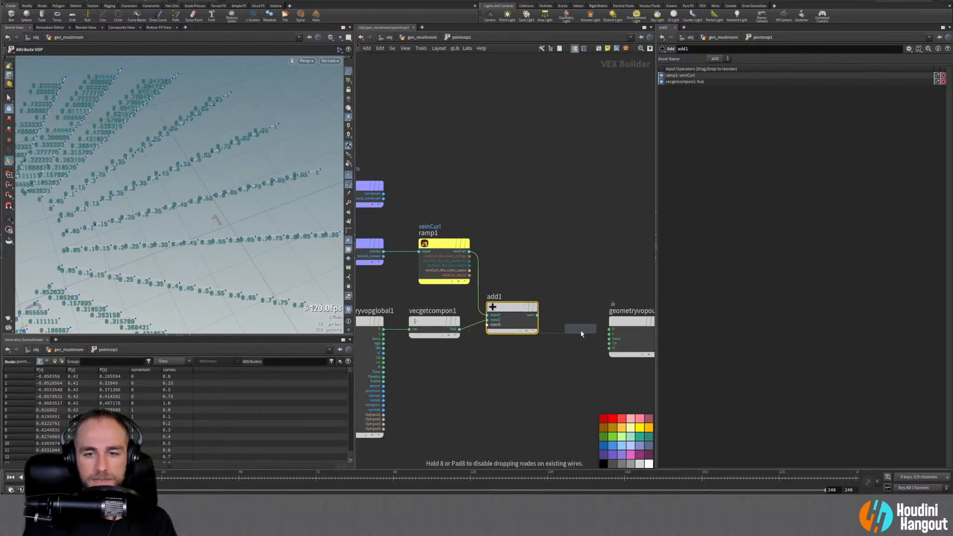
pyautogui.click(571, 323)
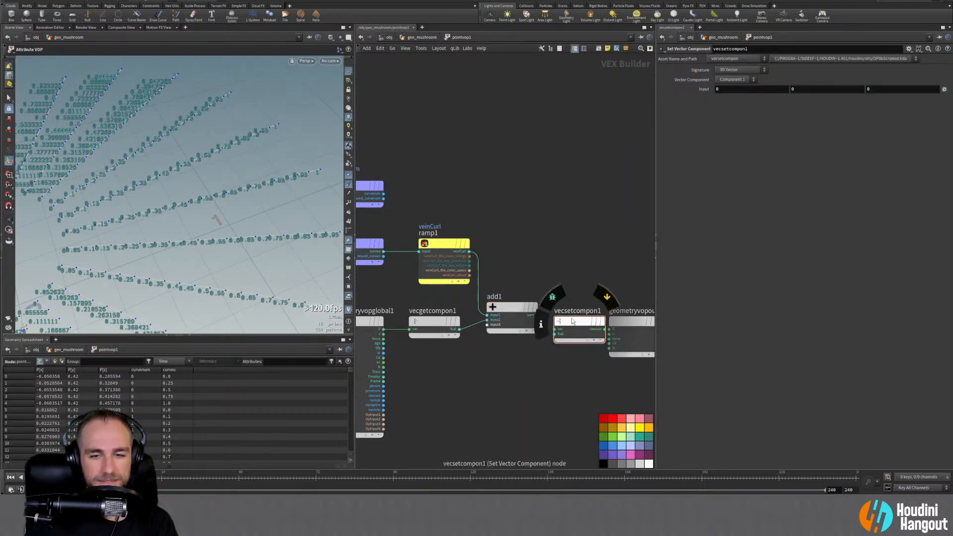
# Feed the global P into the Set Vector Component's vector input and the Add node's sum into its float input
pyautogui.moveTo(571, 322); pyautogui.dragTo(571, 286)
pyautogui.moveTo(458, 321); pyautogui.dragTo(458, 312)
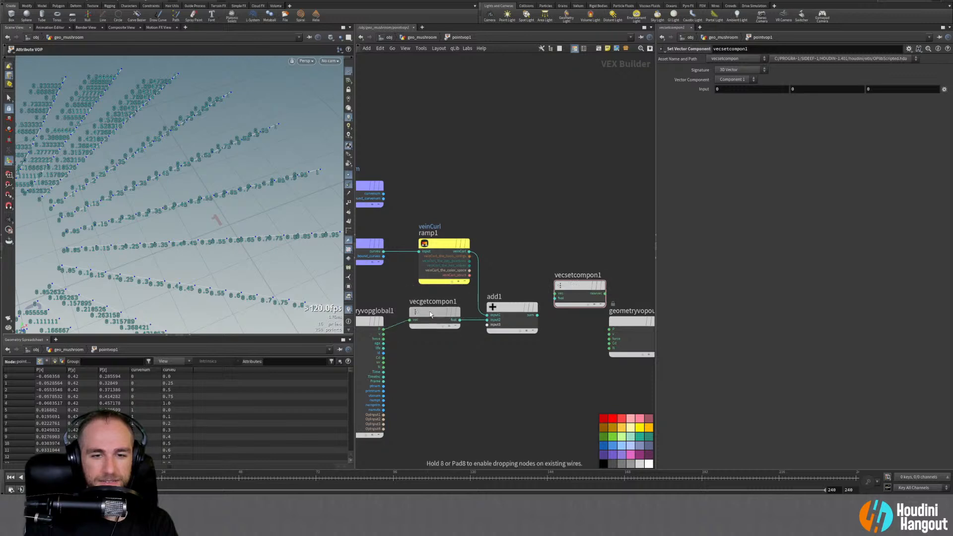
pyautogui.moveTo(579, 285); pyautogui.dragTo(566, 347)
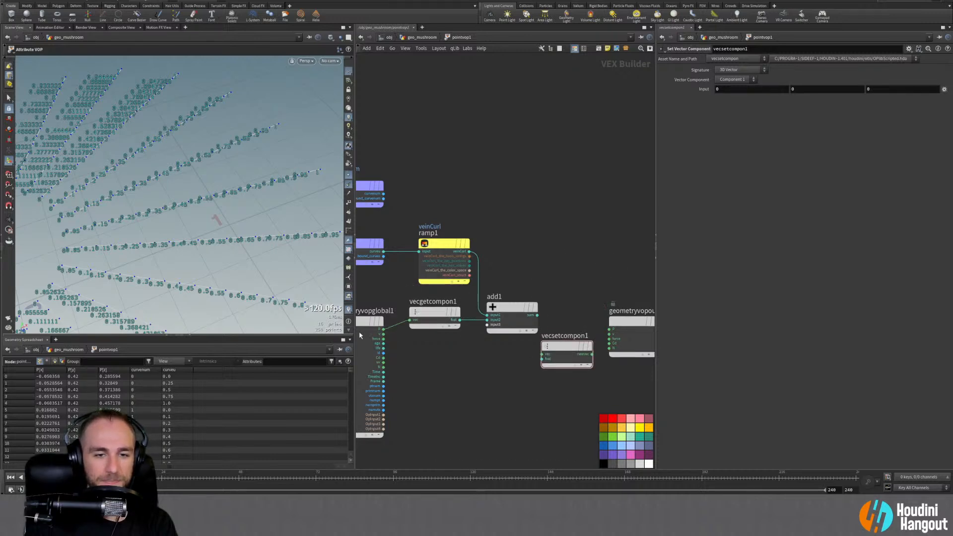
pyautogui.moveTo(384, 329); pyautogui.dragTo(541, 354)
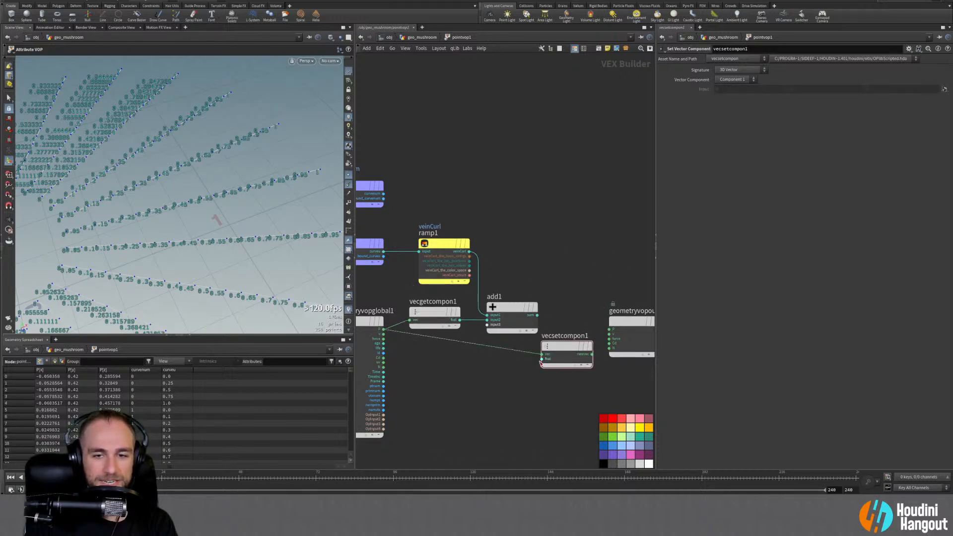
pyautogui.moveTo(596, 318); pyautogui.dragTo(563, 297, button='middle')
pyautogui.scroll(-3, 564, 296)
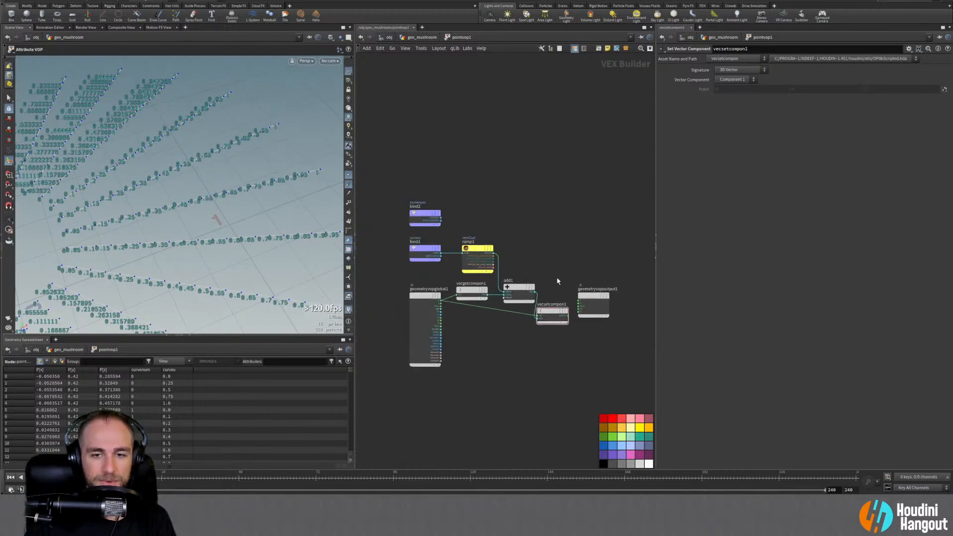
# Space out the Set Vector Component and output nodes, and route the P wire through two dots running level below the Add node
pyautogui.moveTo(553, 314); pyautogui.dragTo(631, 304)
pyautogui.moveTo(540, 298); pyautogui.dragTo(469, 323)
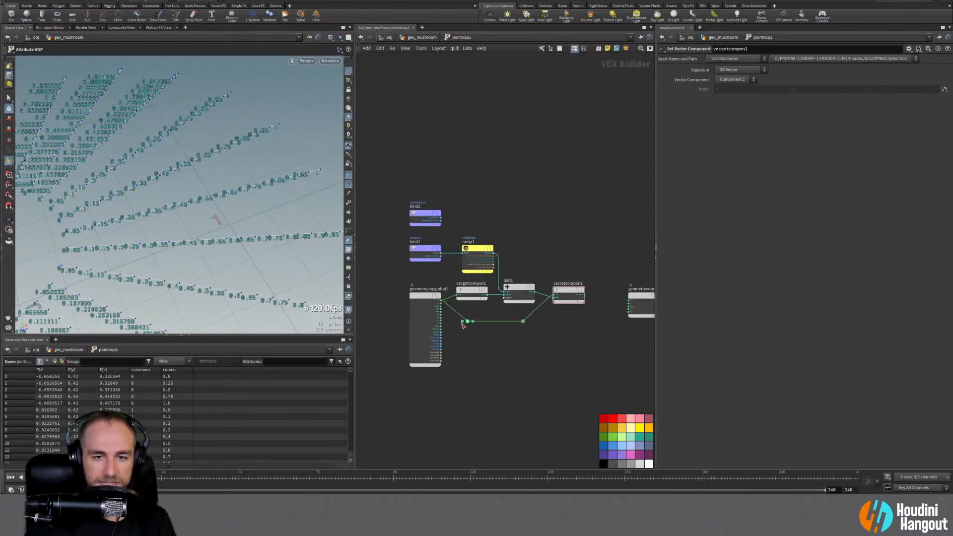
pyautogui.moveTo(470, 325); pyautogui.dragTo(472, 324)
pyautogui.scroll(3, 578, 314)
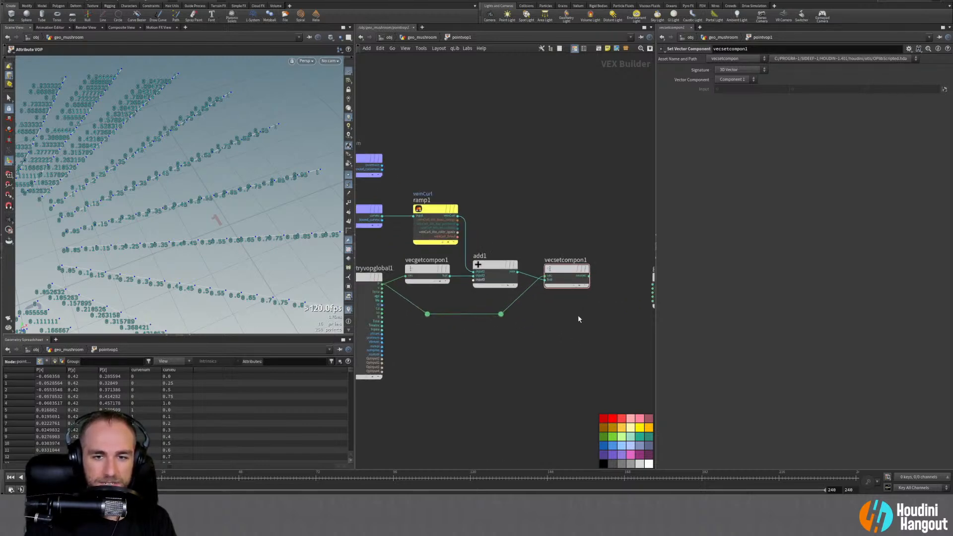
pyautogui.moveTo(435, 324); pyautogui.dragTo(437, 315)
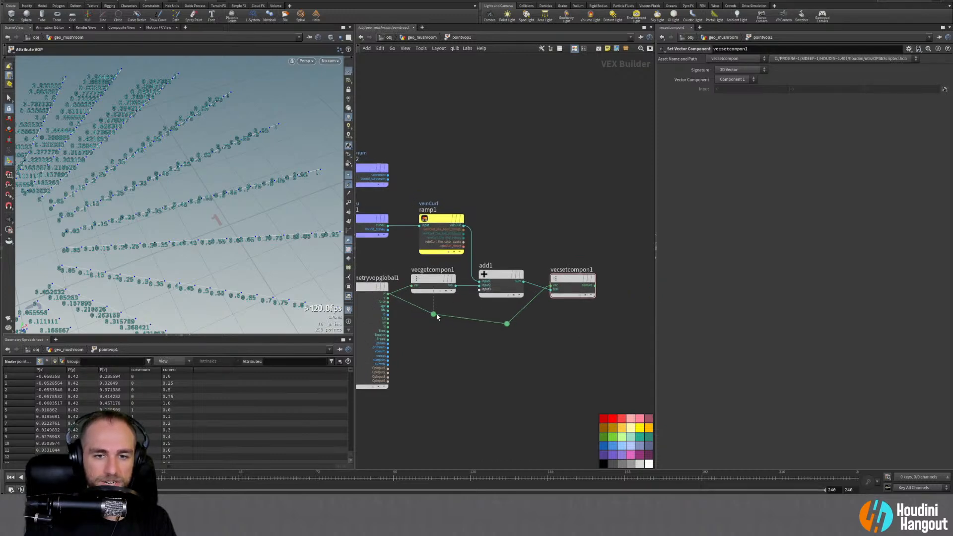
pyautogui.moveTo(506, 326); pyautogui.dragTo(505, 315)
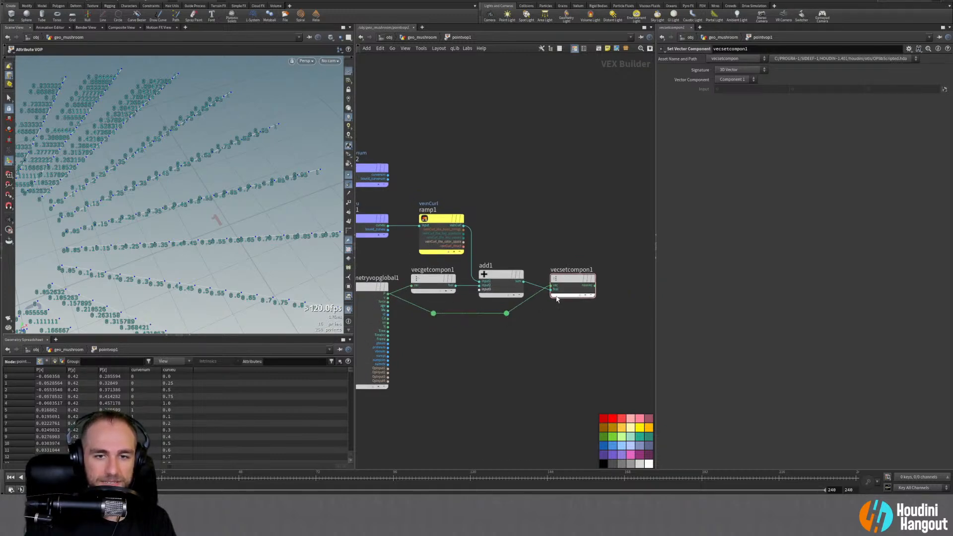
# Connect the Set Vector Component result to the output's P and set its vector component to Component 2
pyautogui.moveTo(448, 354); pyautogui.dragTo(426, 374, button='middle')
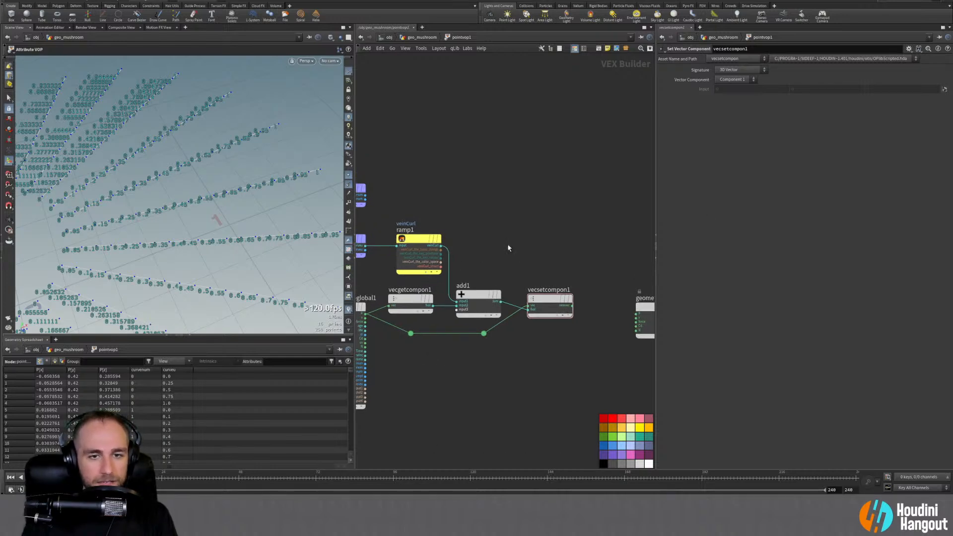
pyautogui.click(561, 307)
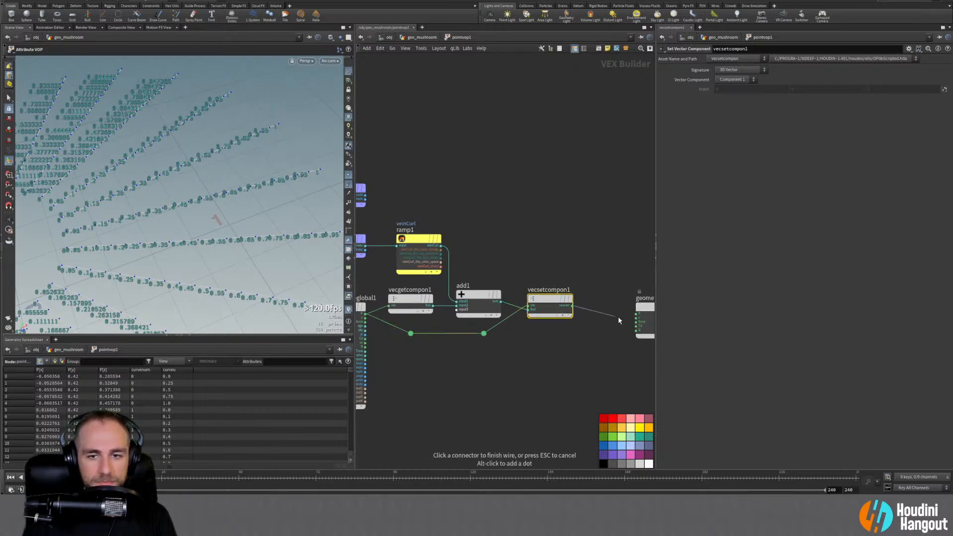
pyautogui.click(636, 314)
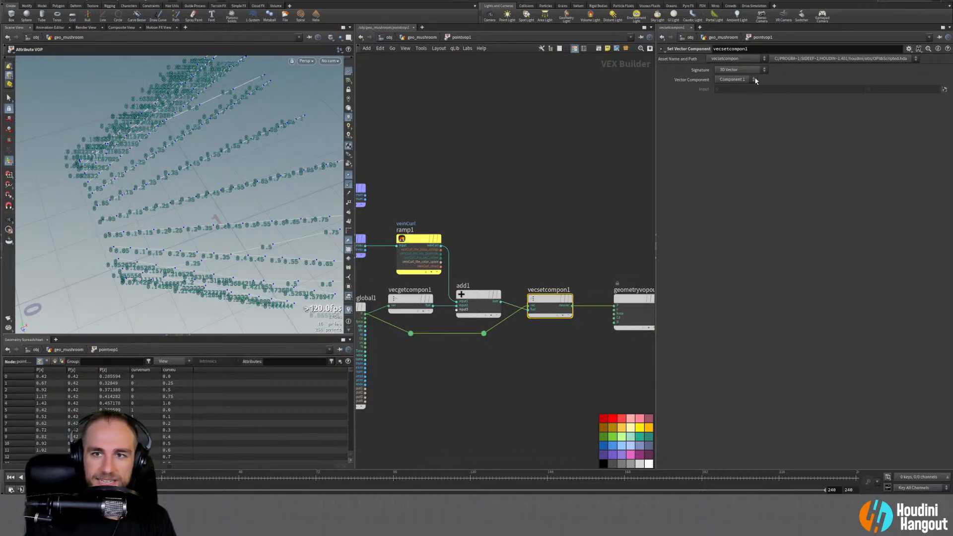
pyautogui.click(734, 80)
pyautogui.click(734, 94)
# Hide the curveu value labels in the viewport and view the raised lines from the side
pyautogui.keyDown('alt'); pyautogui.moveTo(201, 216); pyautogui.dragTo(285, 209); pyautogui.keyUp('alt')
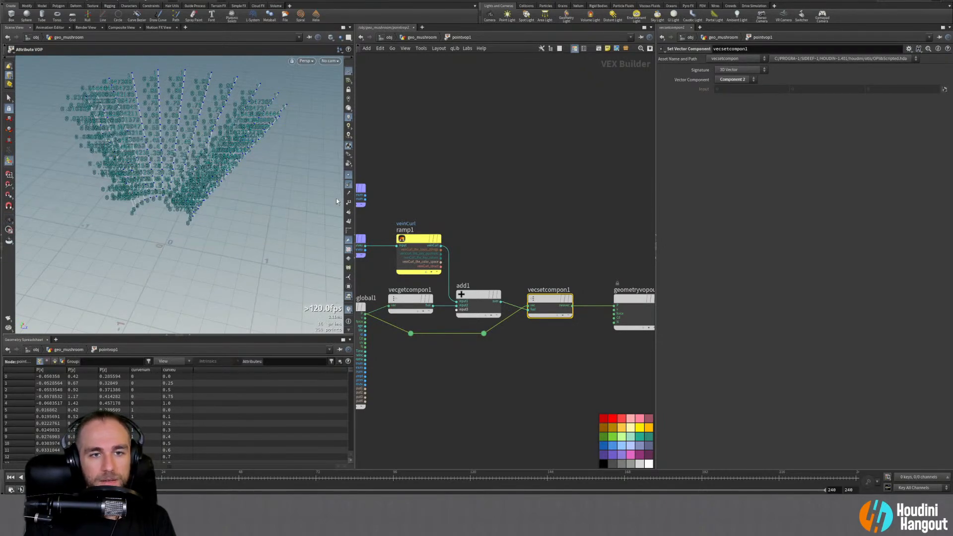
pyautogui.click(349, 312)
pyautogui.keyDown('alt'); pyautogui.moveTo(177, 123); pyautogui.dragTo(154, 178); pyautogui.keyUp('alt')
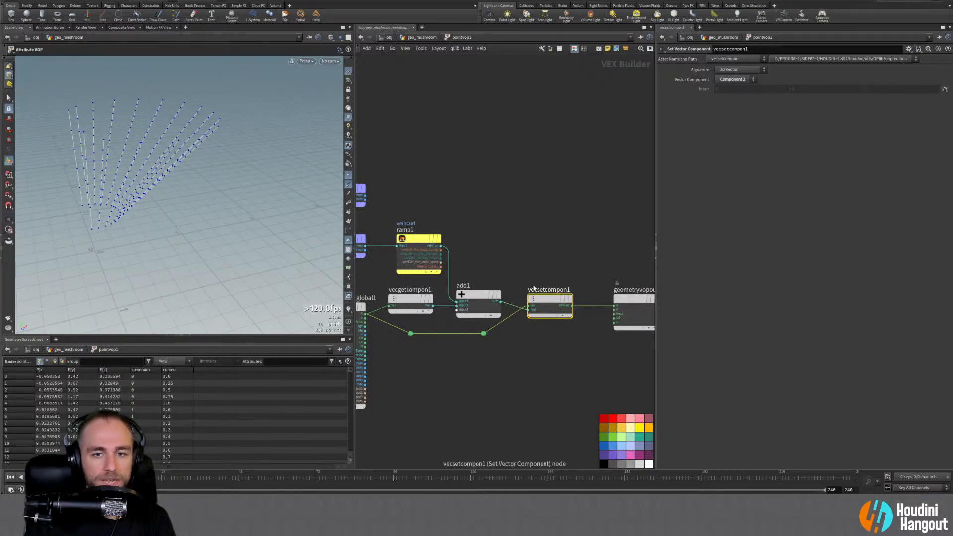
# Shift the Add, Set Vector Component and output nodes with the P wire's dots to open space after the ramp
pyautogui.moveTo(481, 294); pyautogui.dragTo(484, 297)
pyautogui.moveTo(406, 324); pyautogui.dragTo(480, 355)
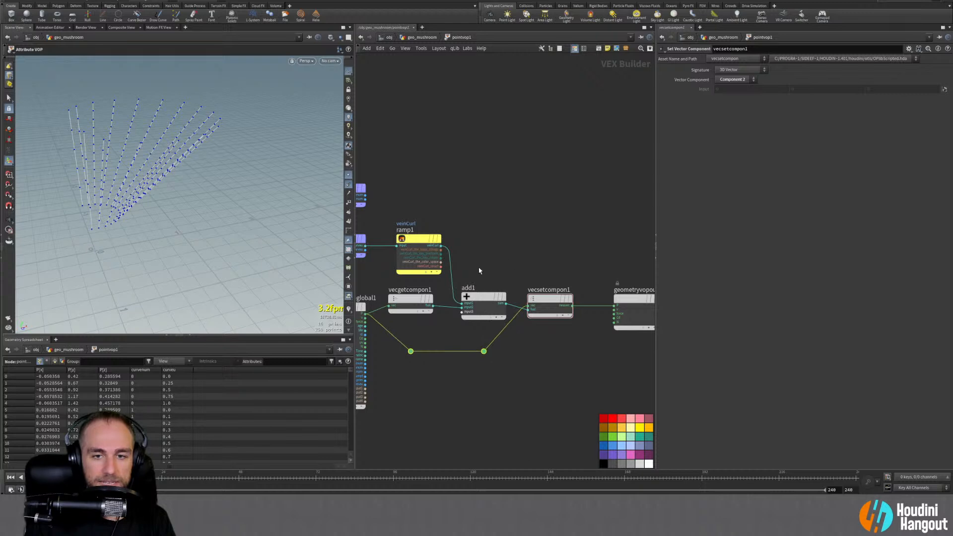
pyautogui.moveTo(479, 271); pyautogui.dragTo(650, 338)
pyautogui.moveTo(491, 296); pyautogui.dragTo(534, 294)
pyautogui.moveTo(489, 358); pyautogui.dragTo(512, 357)
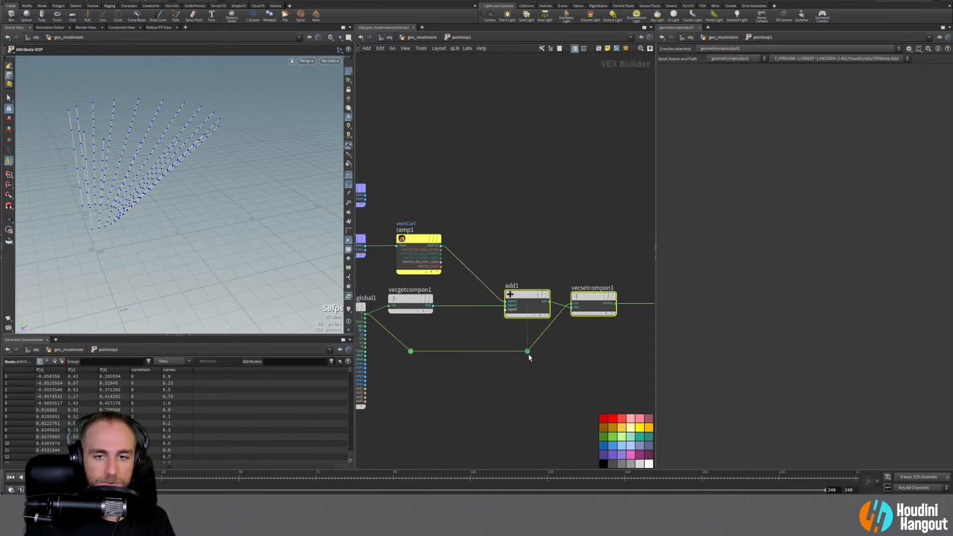
pyautogui.click(472, 180)
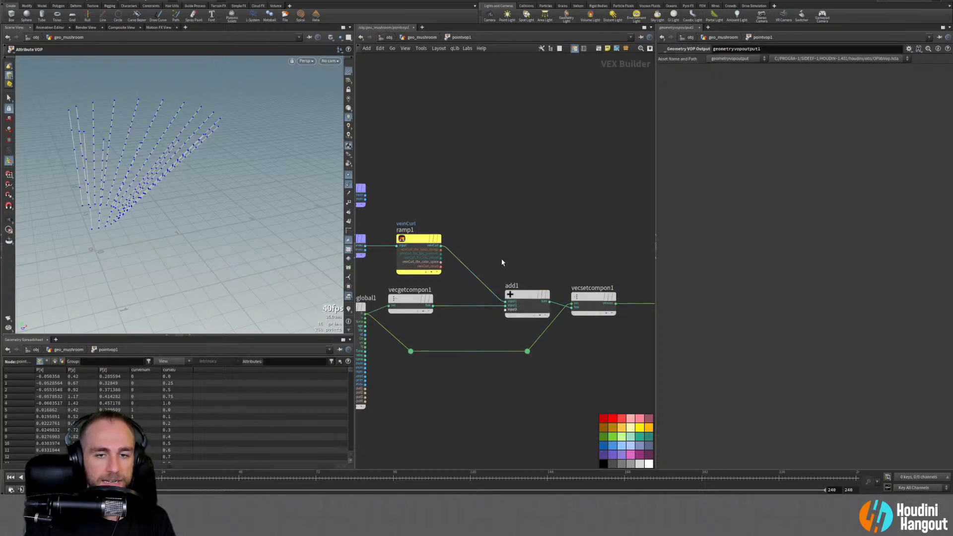
# Insert a Multiply node on the wire between the veinCurl ramp and the Add node, realigning the P wire's second dot
pyautogui.press('Tab')
pyautogui.press('Escape')
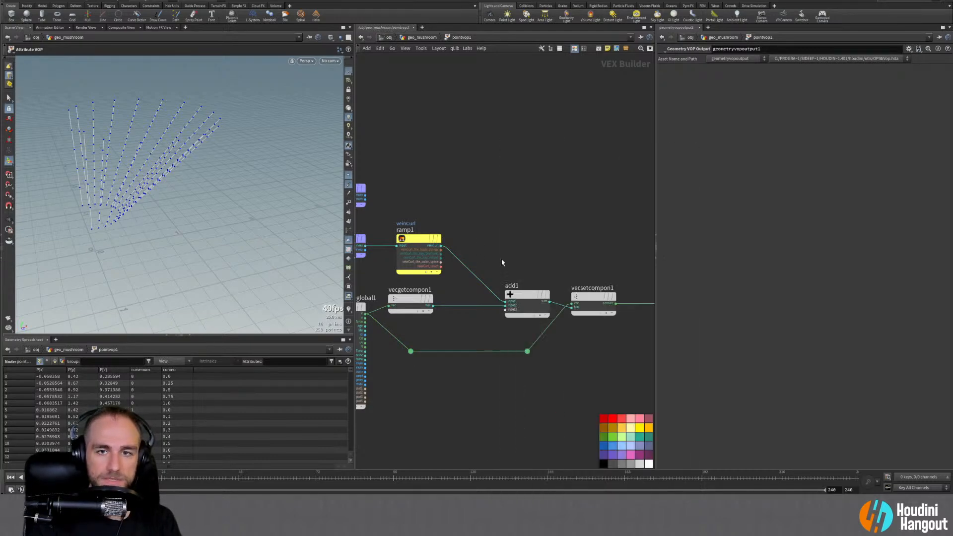
pyautogui.click(478, 275)
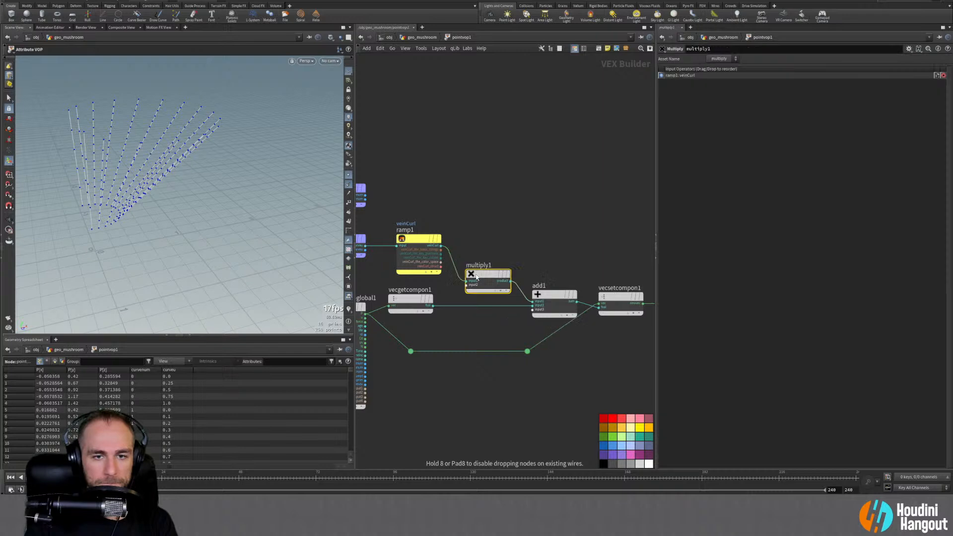
pyautogui.moveTo(490, 265); pyautogui.dragTo(490, 267)
pyautogui.moveTo(528, 354); pyautogui.dragTo(583, 354)
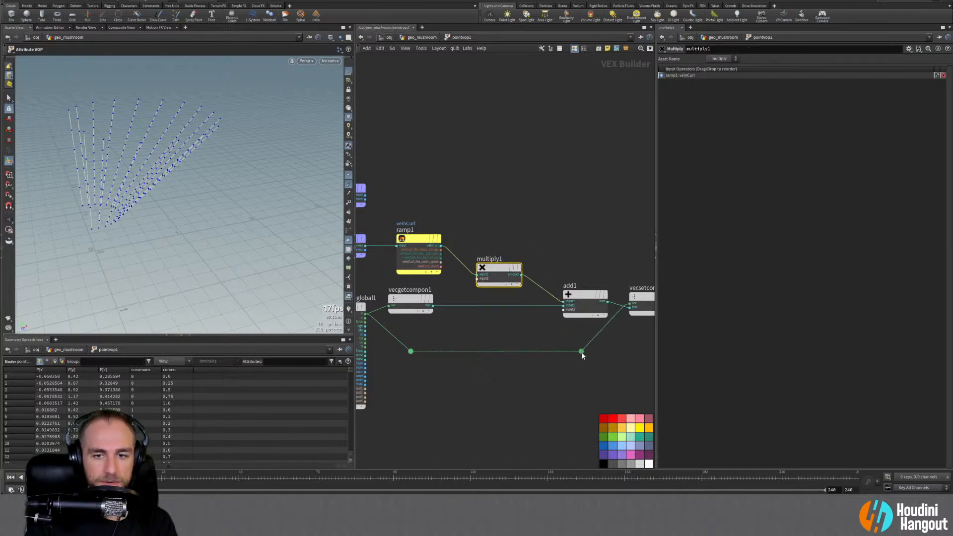
# Promote the Multiply node's second input to a parameter named curlScale and labelled "Vein Curl Scale"
pyautogui.rightClick(478, 279)
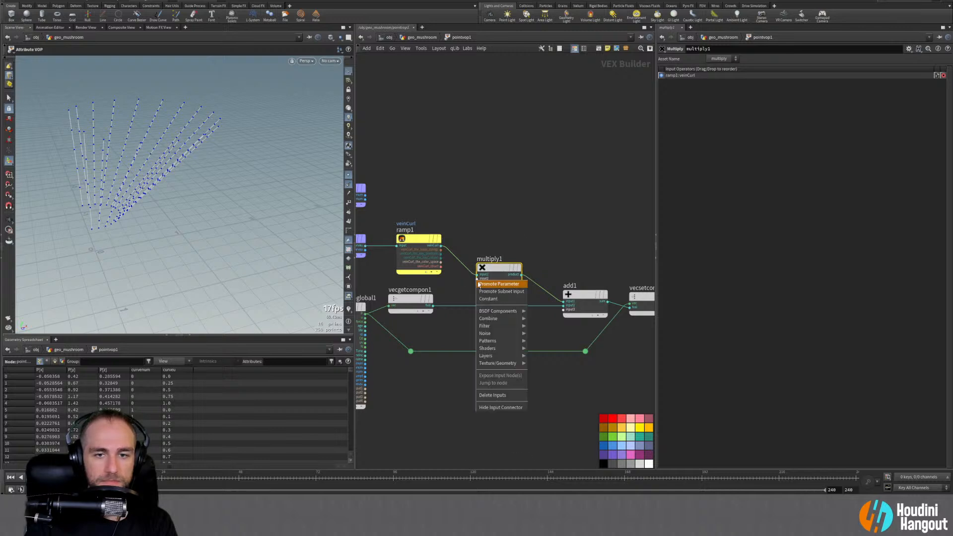
pyautogui.click(499, 284)
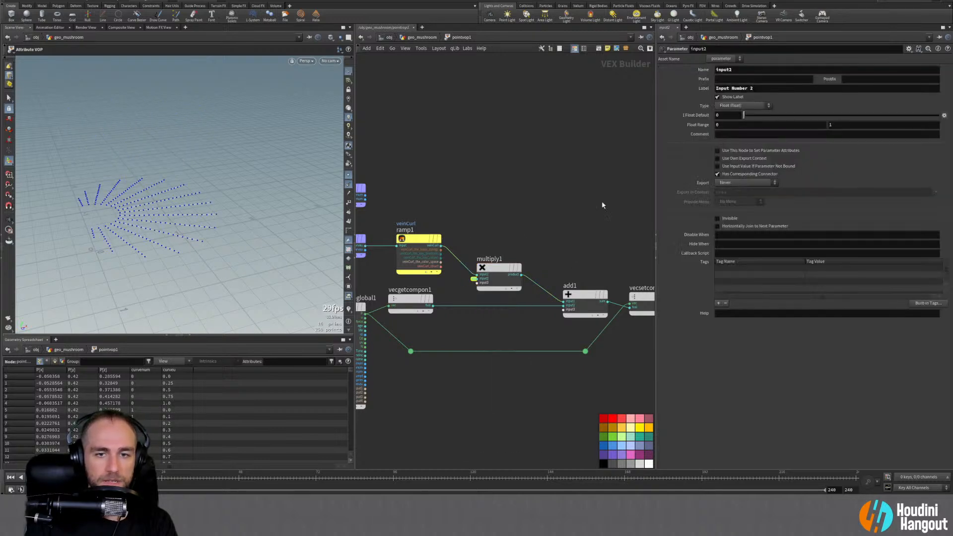
pyautogui.click(743, 70)
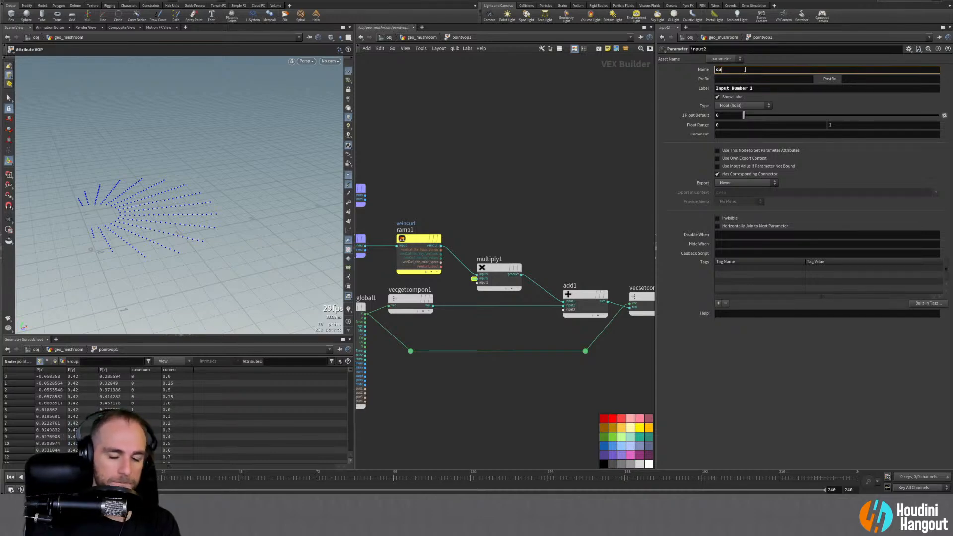
pyautogui.press('Tab')
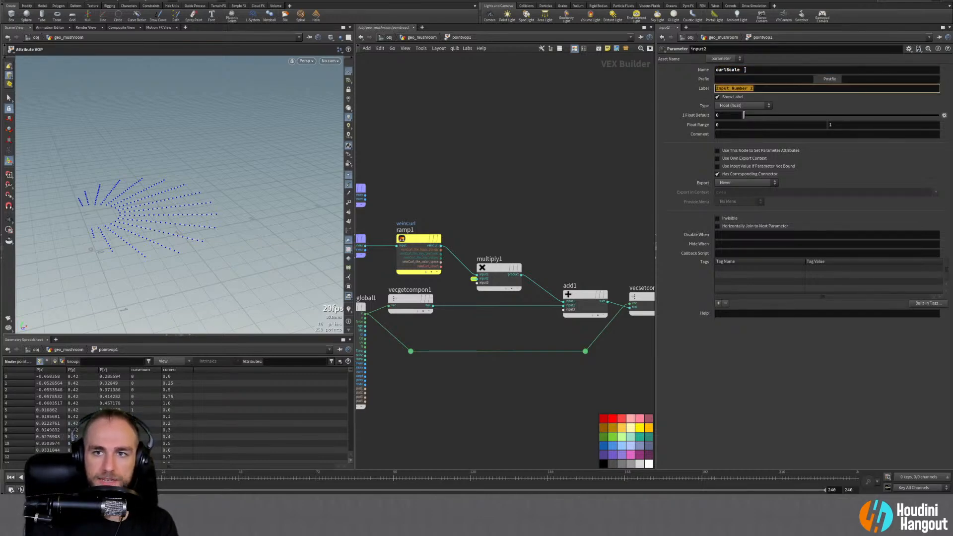
pyautogui.write('Curl Scale')
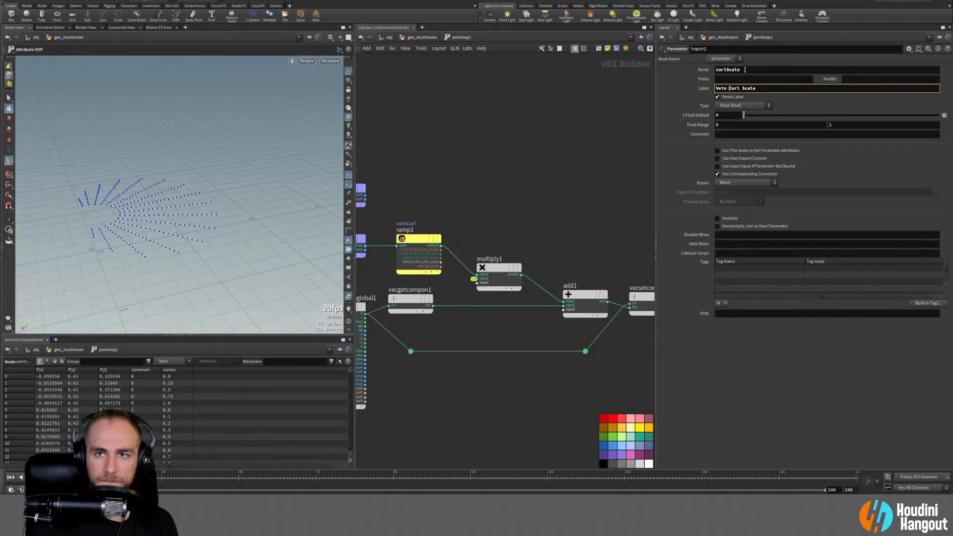
# Rename the curl scale parameter to veinCurlScale and the ramp parameter to veinCurlRamp
pyautogui.click(714, 71)
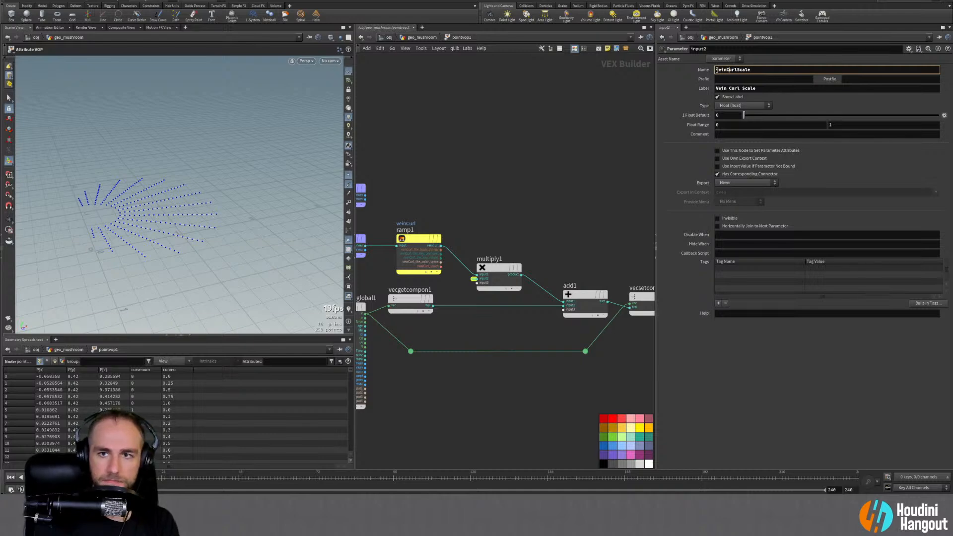
pyautogui.press('Return')
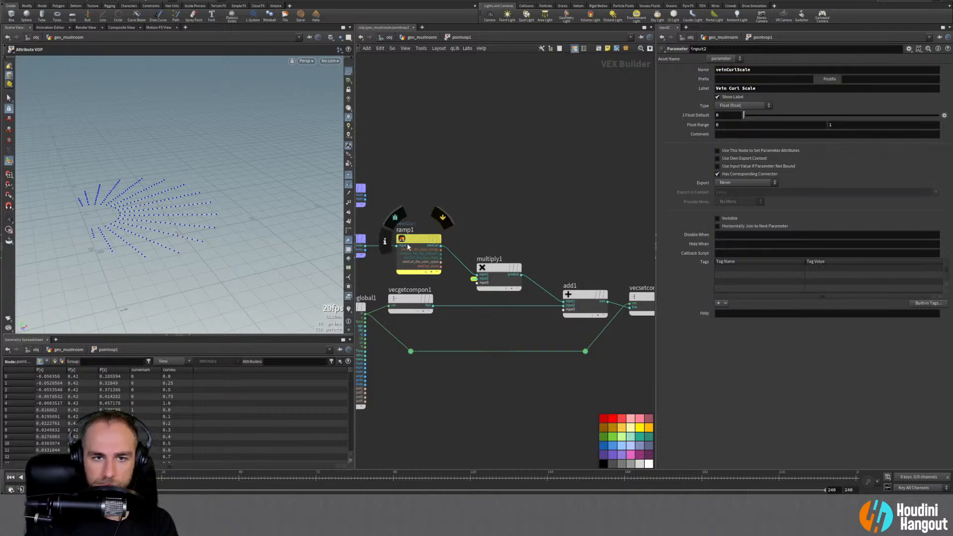
pyautogui.click(415, 239)
pyautogui.click(744, 69)
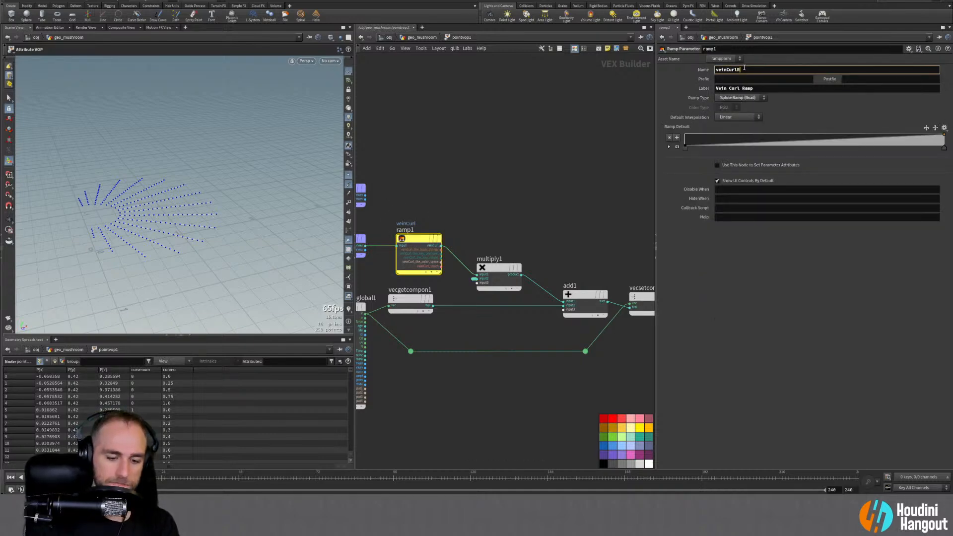
pyautogui.write('Ramp')
pyautogui.press('Return')
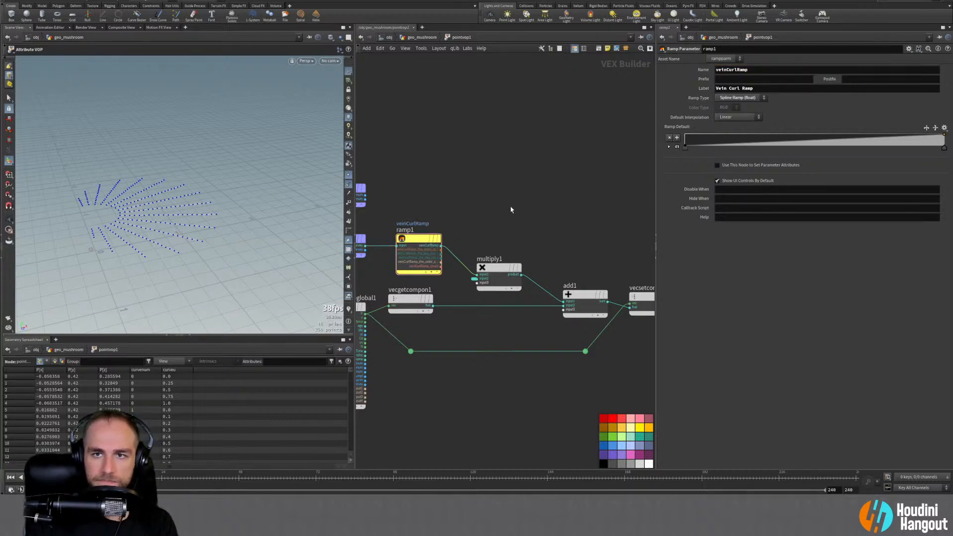
# Try a space after "vein" in the ramp parameter's name and restore the name to veinCurlRamp
pyautogui.click(727, 70)
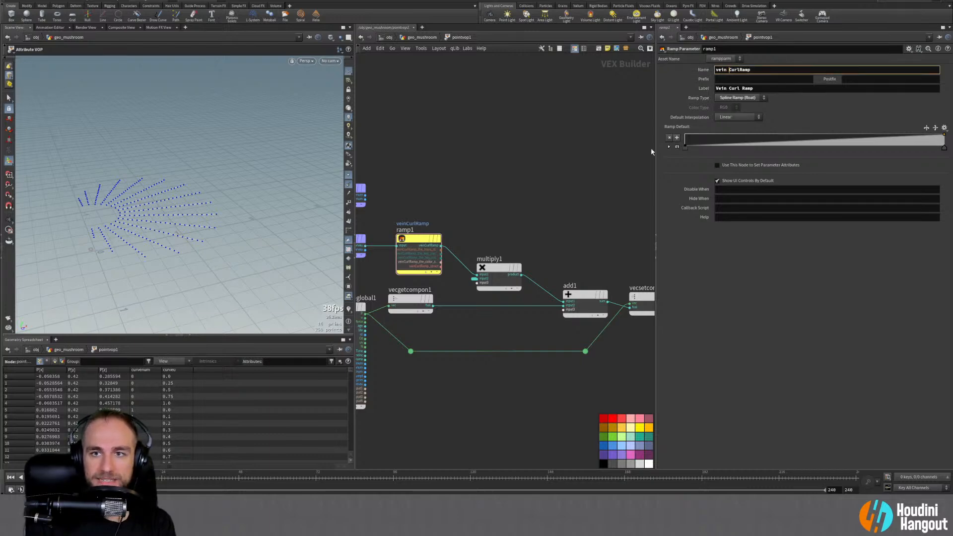
pyautogui.write('_')
pyautogui.press('Return')
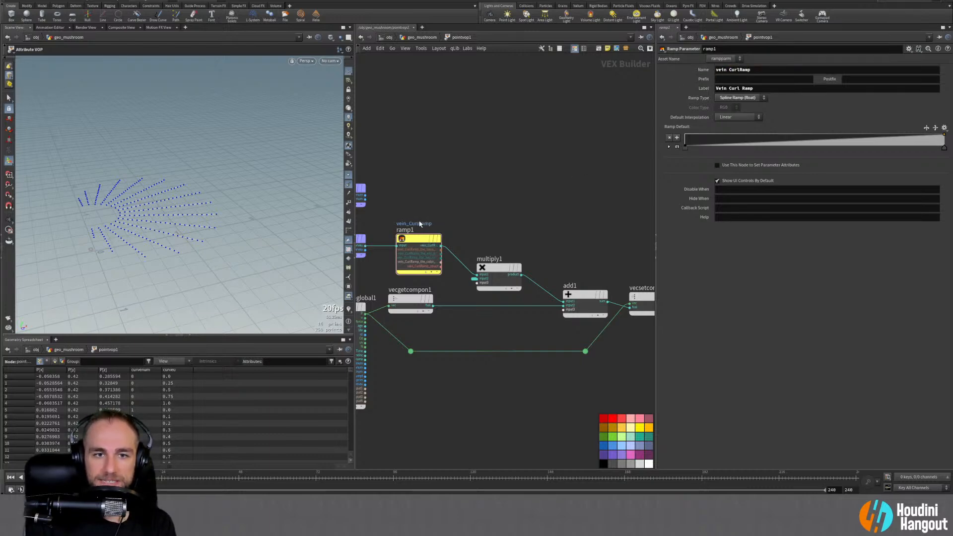
pyautogui.click(729, 70)
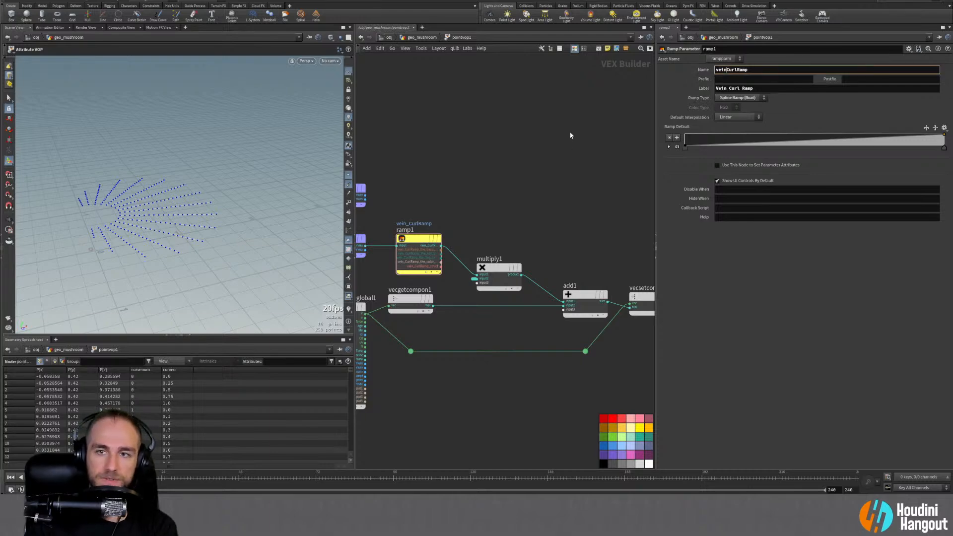
pyautogui.press('Return')
# Return to the geometry network and set pointvop1's Vein Curl Scale to 0.082, checking the raised lines from the side
pyautogui.press('h')
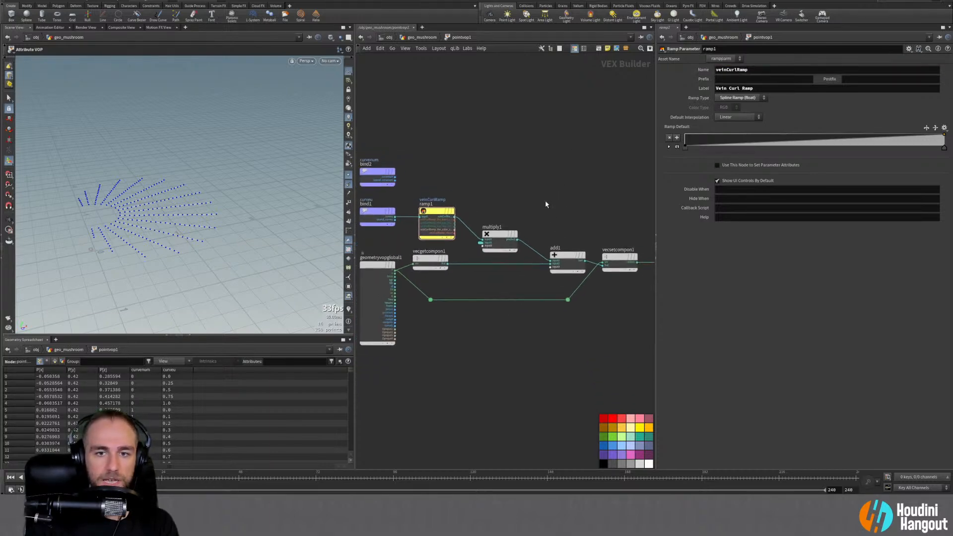
pyautogui.press('u')
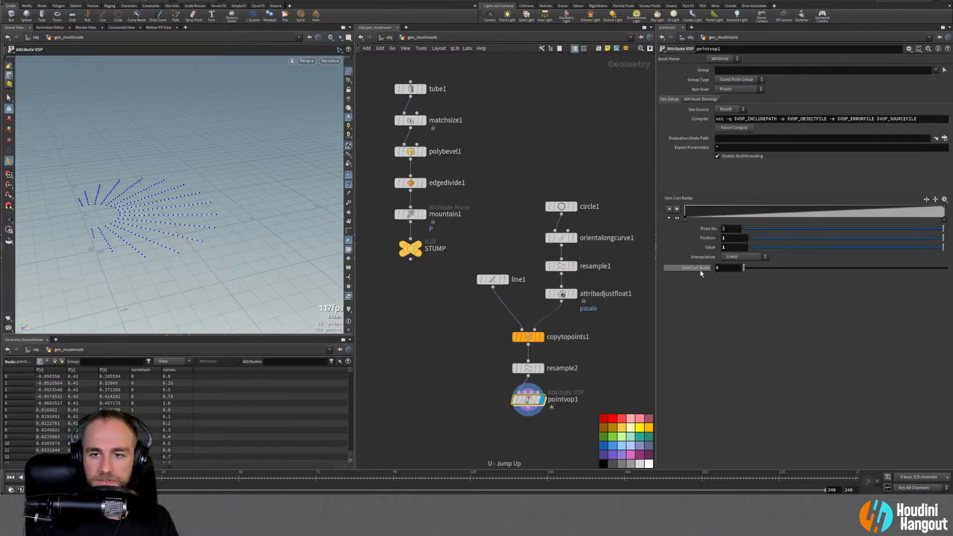
pyautogui.moveTo(745, 272); pyautogui.dragTo(770, 271)
pyautogui.keyDown('alt'); pyautogui.moveTo(172, 229); pyautogui.dragTo(129, 211); pyautogui.keyUp('alt')
pyautogui.moveTo(770, 271); pyautogui.dragTo(760, 271)
pyautogui.moveTo(208, 200); pyautogui.dragTo(205, 251)
pyautogui.press('Return')
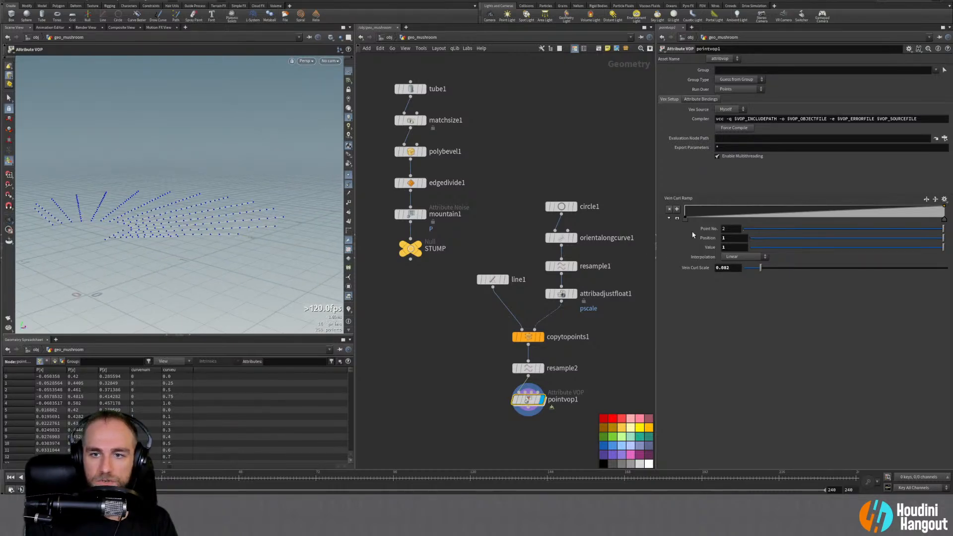
# Expand the Vein Curl Ramp graph and set its end point's interpolation to B-Spline
pyautogui.click(678, 218)
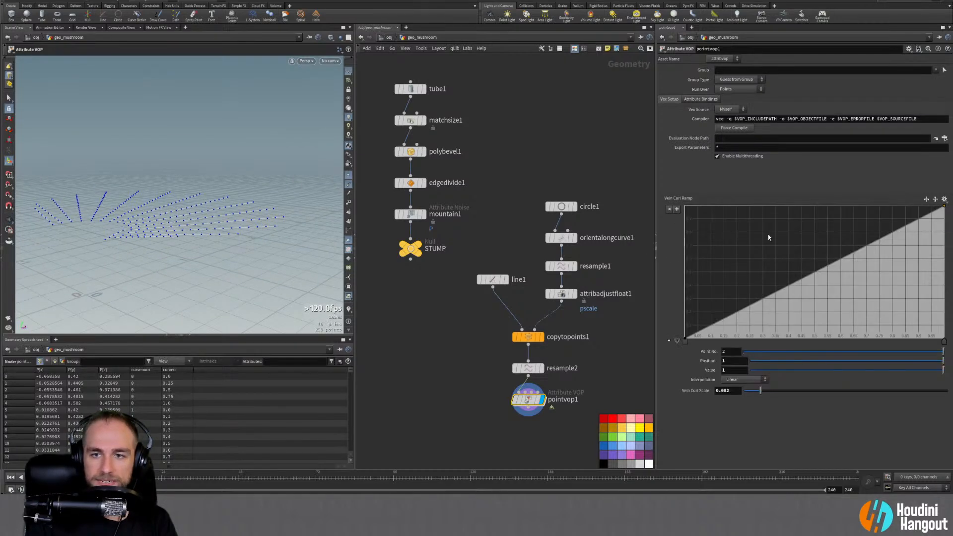
pyautogui.click(685, 342)
pyautogui.click(944, 342)
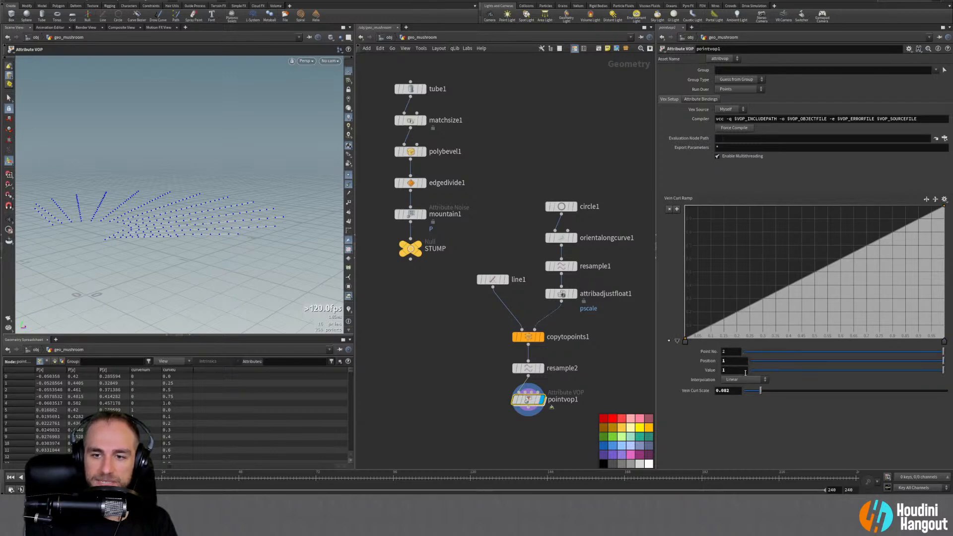
pyautogui.click(742, 379)
pyautogui.click(743, 425)
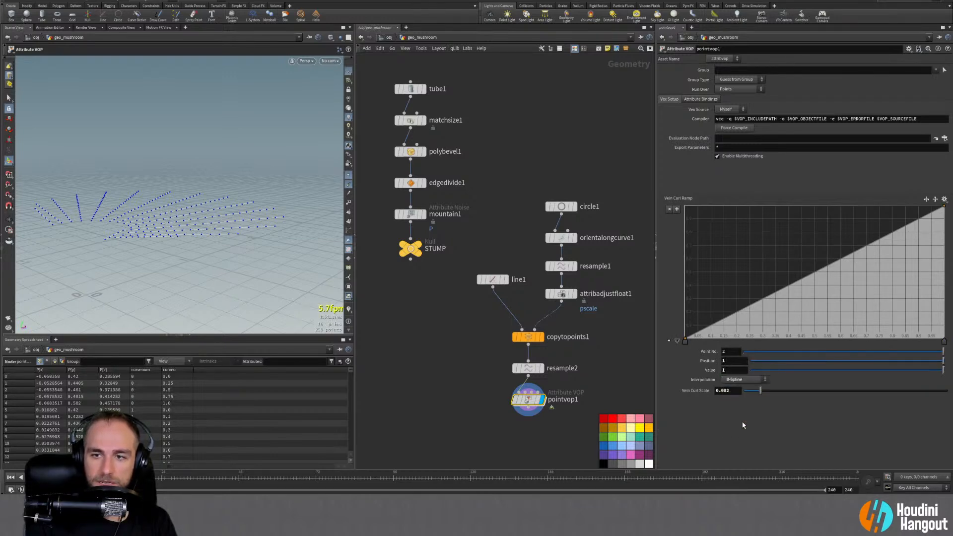
# Add a Vein Curl Ramp point at position about 0.72 with value about 0.18, and set Vein Curl Scale to 0.095
pyautogui.moveTo(861, 282); pyautogui.dragTo(872, 314)
pyautogui.moveTo(214, 222); pyautogui.dragTo(308, 224)
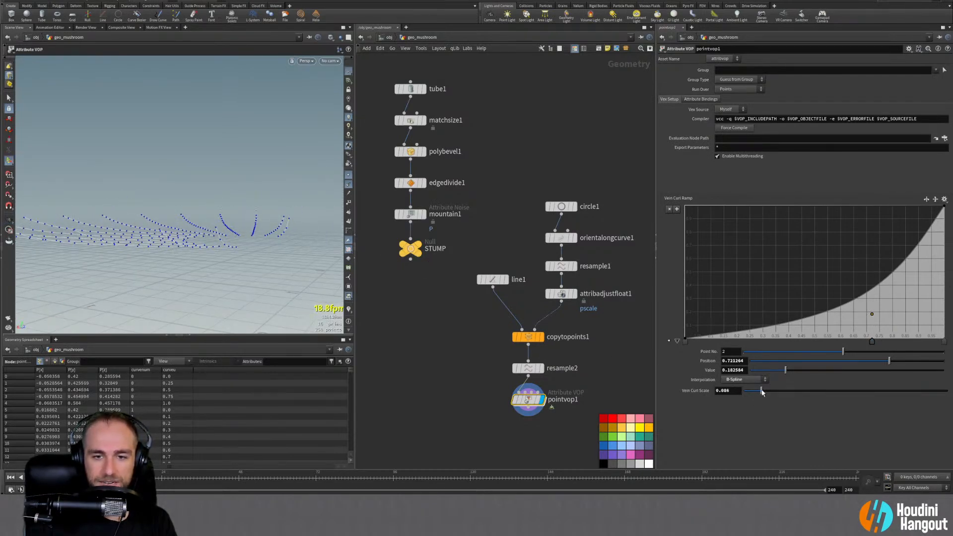
pyautogui.moveTo(762, 392); pyautogui.dragTo(764, 391)
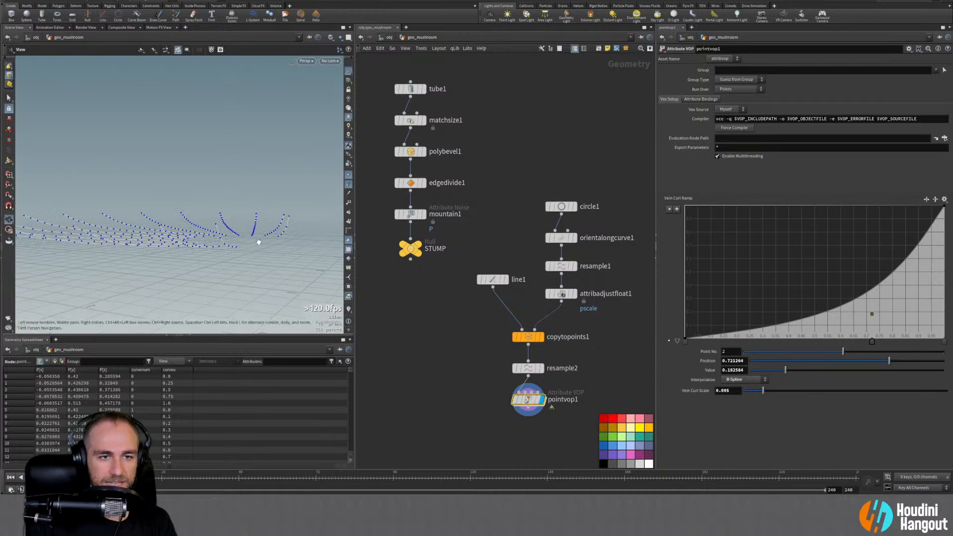
pyautogui.moveTo(259, 241); pyautogui.dragTo(15, 223)
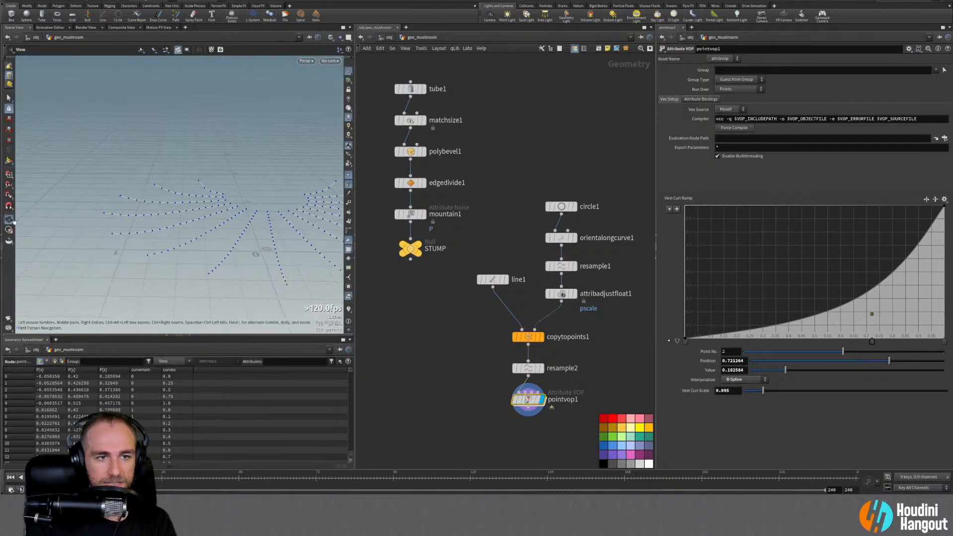
pyautogui.moveTo(199, 226); pyautogui.dragTo(69, 241)
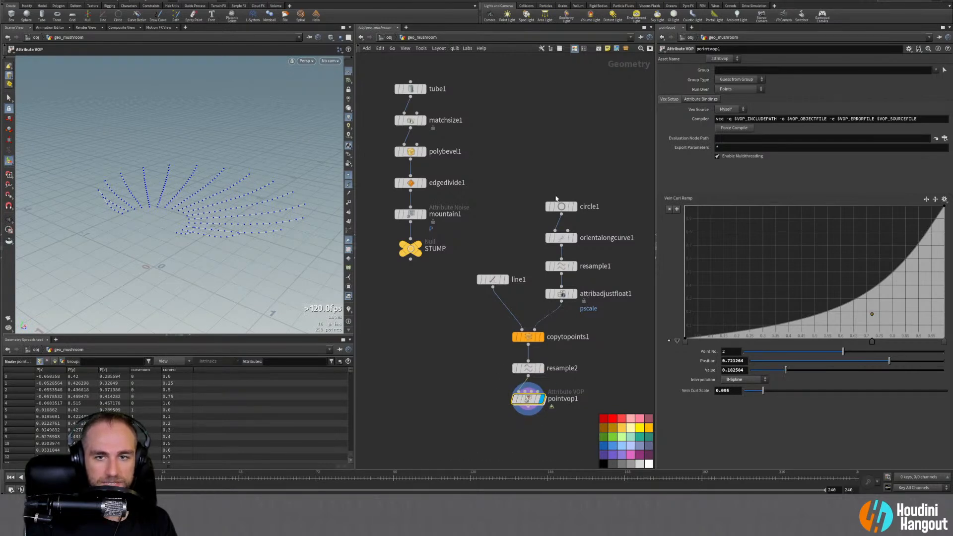
# Set circle1's divisions to 43 and inspect the denser curled lines from several angles
pyautogui.click(561, 210)
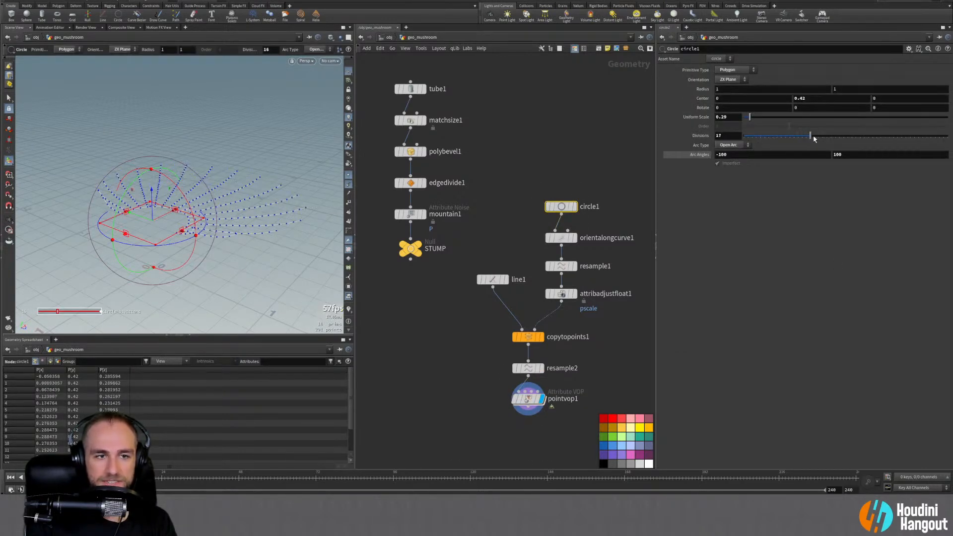
pyautogui.moveTo(813, 140); pyautogui.dragTo(921, 137)
pyautogui.keyDown('alt'); pyautogui.moveTo(270, 246); pyautogui.dragTo(239, 200); pyautogui.keyUp('alt')
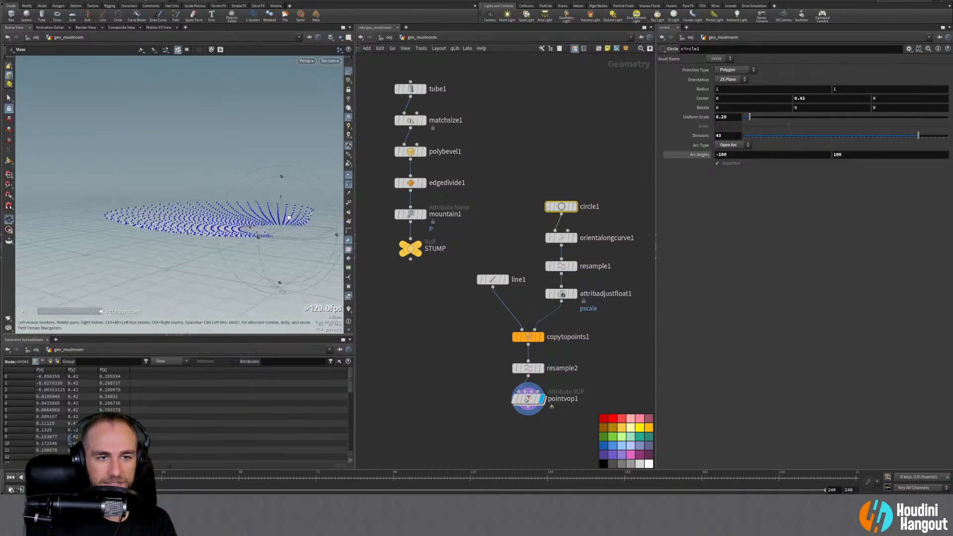
pyautogui.moveTo(346, 211); pyautogui.dragTo(206, 199)
pyautogui.press('Return')
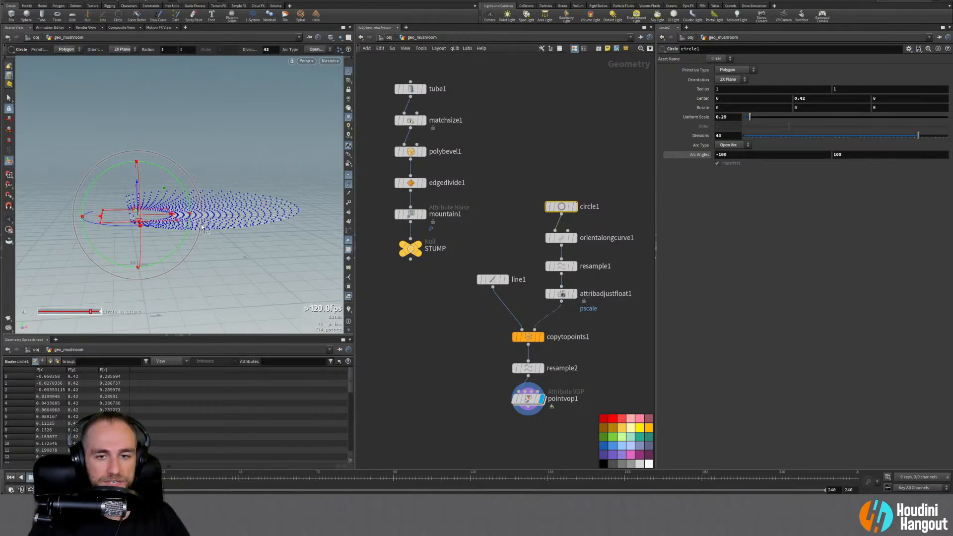
pyautogui.press('Escape')
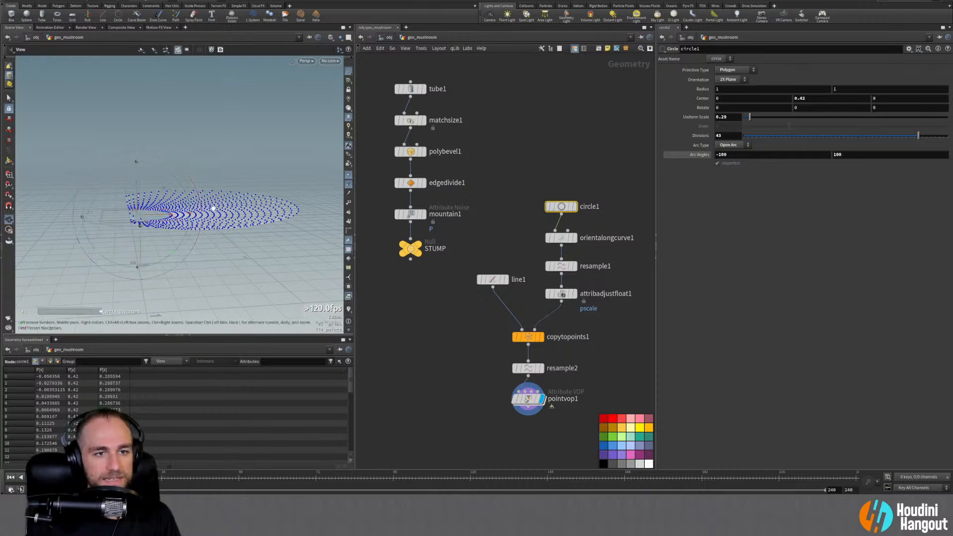
pyautogui.moveTo(211, 219)
pyautogui.mouseDown()
pyautogui.moveTo(182, 206)
pyautogui.moveTo(128, 251)
pyautogui.moveTo(212, 226)
pyautogui.moveTo(165, 208)
pyautogui.moveTo(222, 229)
pyautogui.mouseUp()
pyautogui.press('Return')
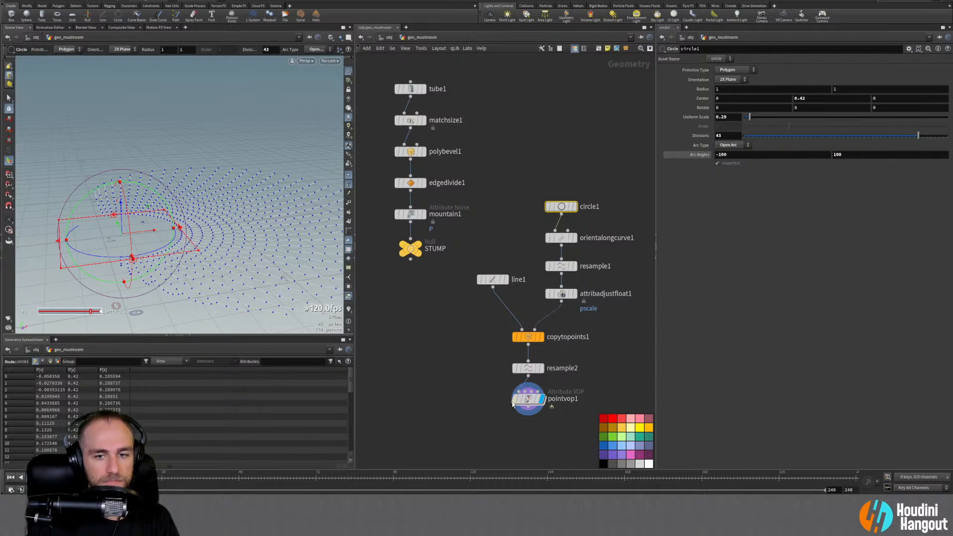
# Add a Fit Range node above the ramp inside pointvop1 and feed it the curveu attribute
pyautogui.doubleClick(514, 403)
pyautogui.scroll(-4, 442, 334)
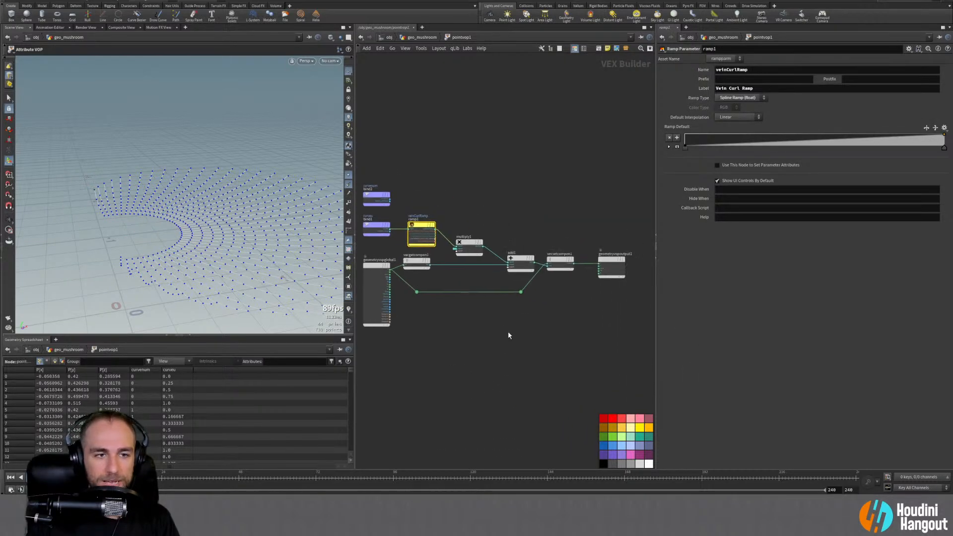
pyautogui.press('Escape')
pyautogui.moveTo(190, 252); pyautogui.dragTo(157, 243)
pyautogui.moveTo(432, 342); pyautogui.dragTo(486, 347, button='middle')
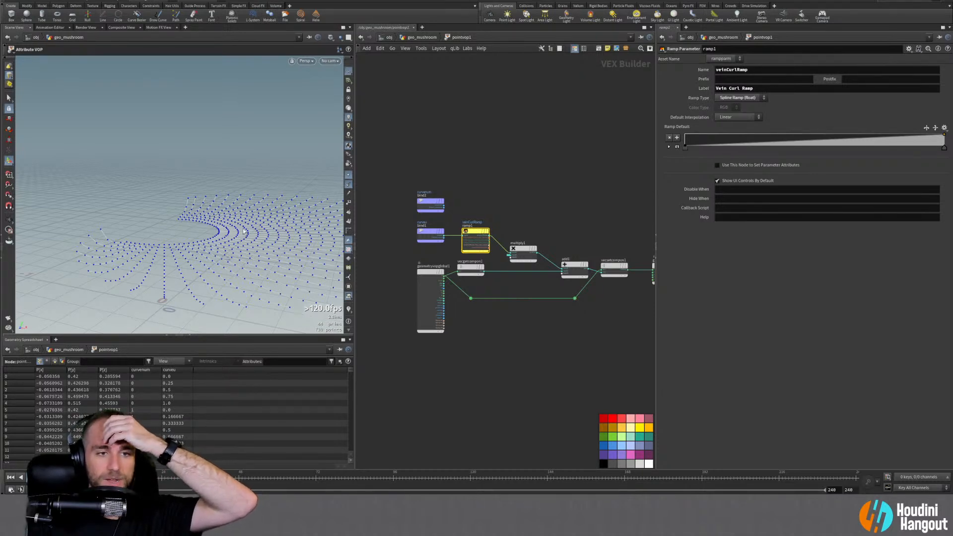
pyautogui.scroll(3, 515, 198)
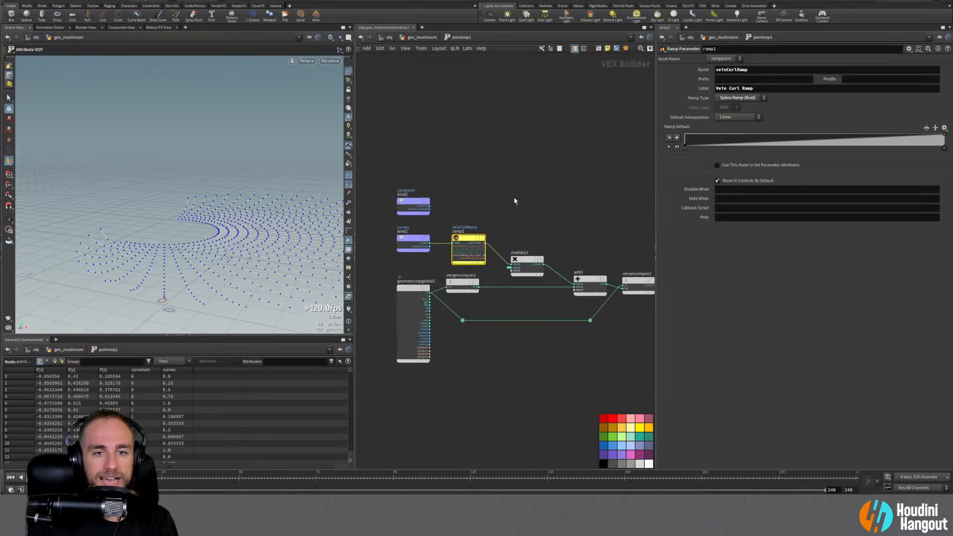
pyautogui.press('Tab')
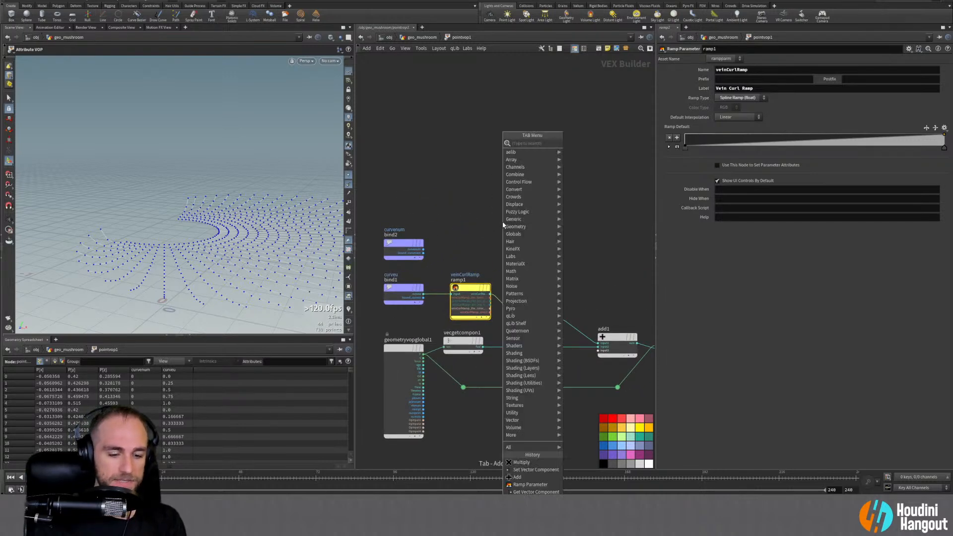
pyautogui.write('fit')
pyautogui.press('Return')
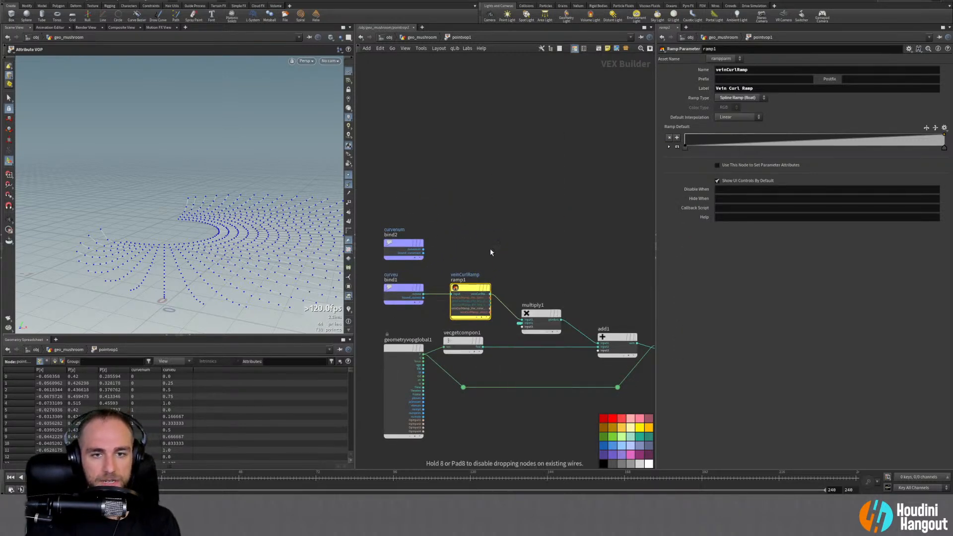
pyautogui.click(491, 250)
pyautogui.moveTo(424, 294); pyautogui.dragTo(473, 249)
pyautogui.moveTo(517, 232); pyautogui.dragTo(516, 235)
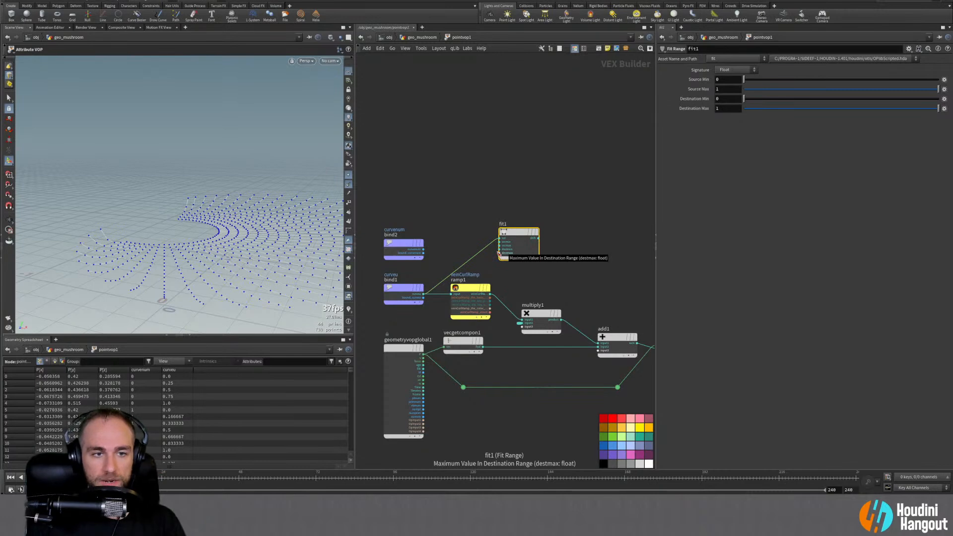
pyautogui.moveTo(516, 232); pyautogui.dragTo(494, 225)
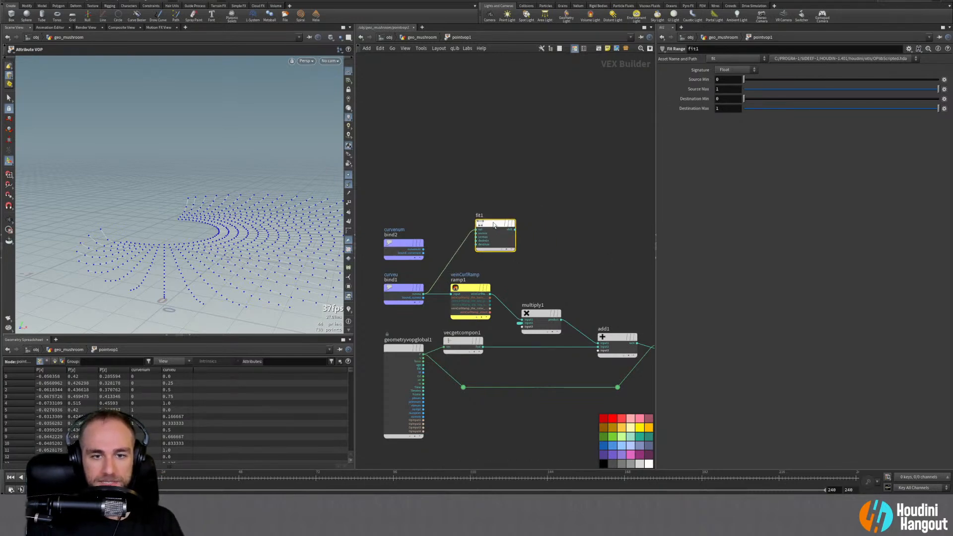
# Add a Turbulent Noise node above the Fit Range node and connect the global P to its position input
pyautogui.press('Tab')
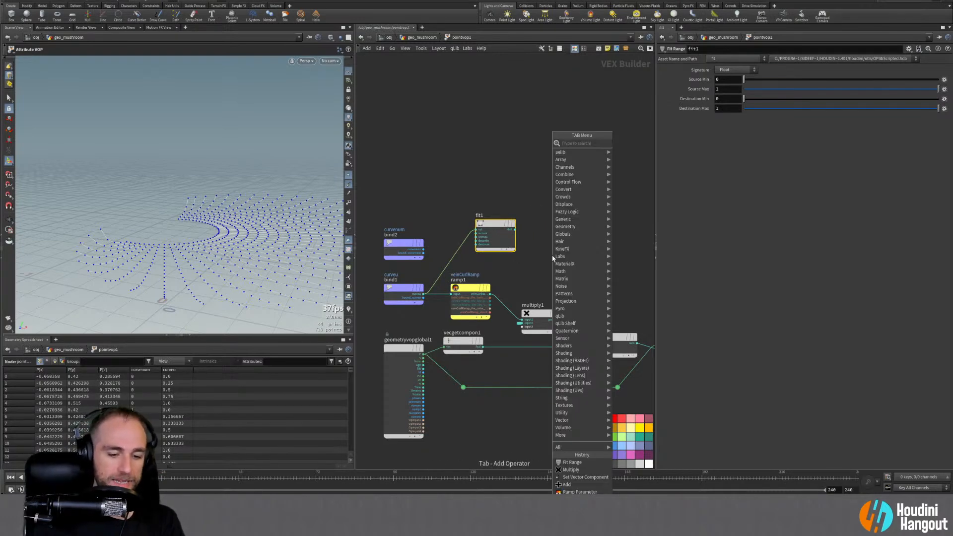
pyautogui.write('noise')
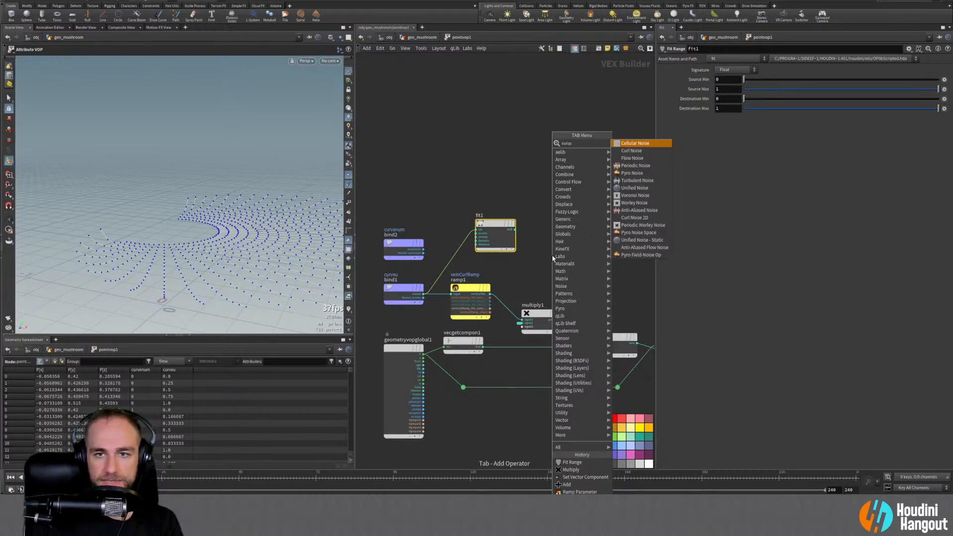
pyautogui.click(644, 182)
pyautogui.click(489, 194)
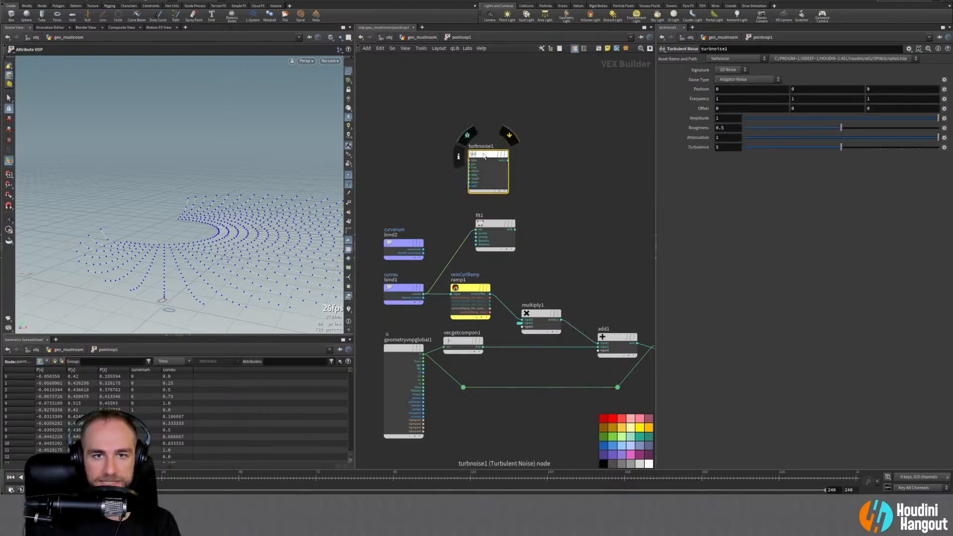
pyautogui.moveTo(484, 156); pyautogui.dragTo(409, 373)
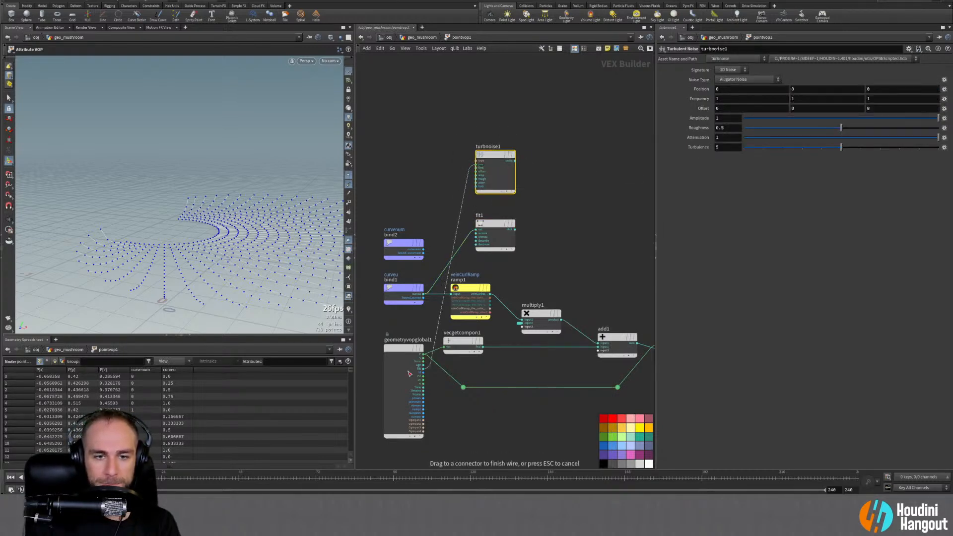
pyautogui.click(422, 351)
# Set turbnoise1's noise type to Simplex Noise and its amplitude to 0.1
pyautogui.scroll(2, 484, 171)
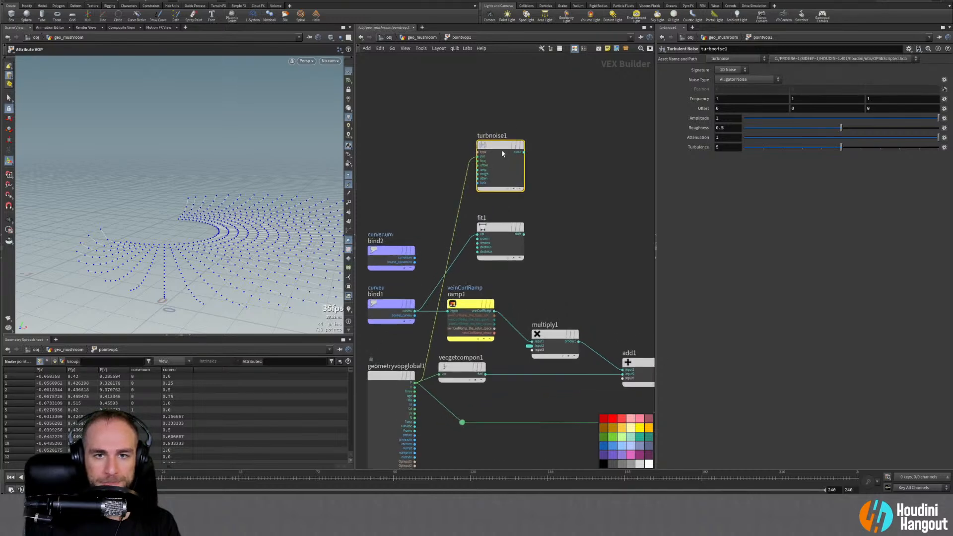
pyautogui.click(733, 80)
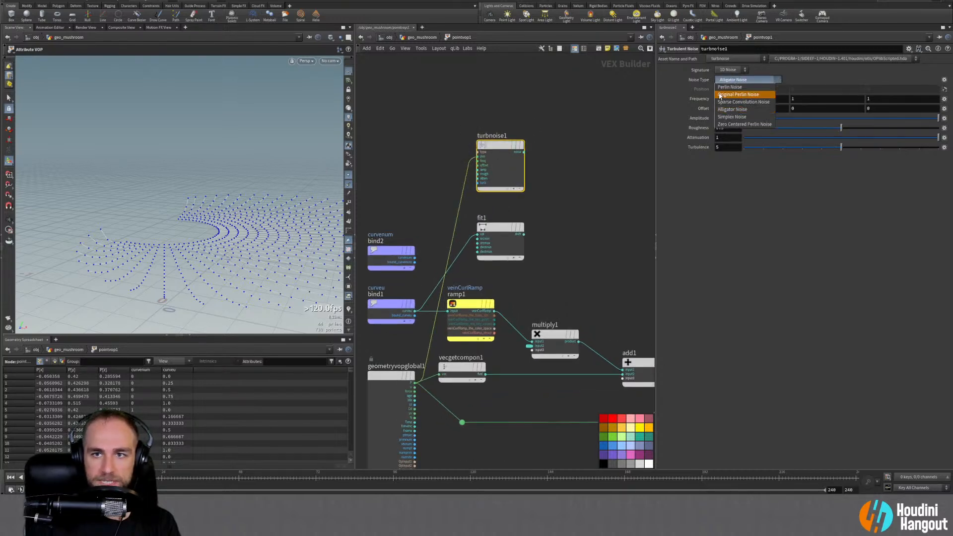
pyautogui.click(714, 125)
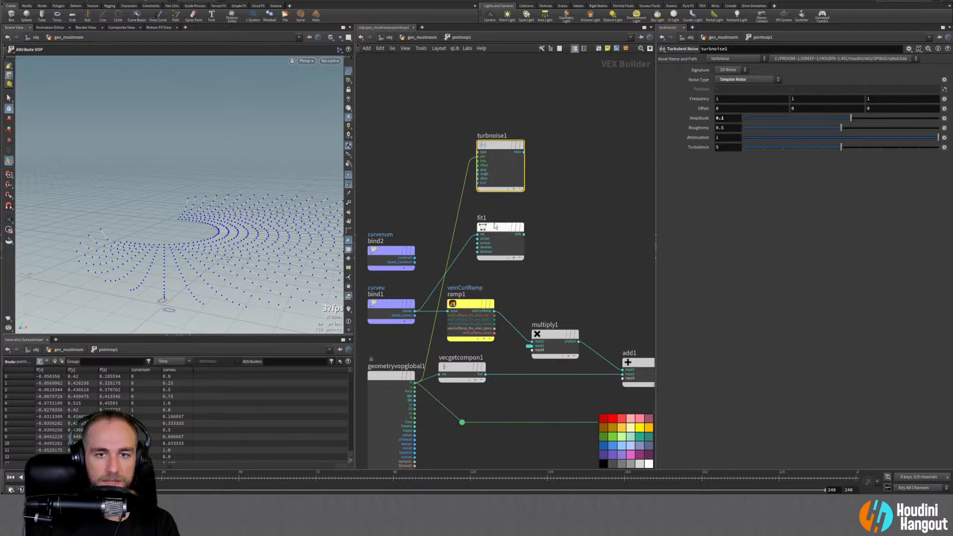
# Connect fit1's output to turbnoise1's amplitude input and feed the noise output into the add1 node
pyautogui.moveTo(494, 230)
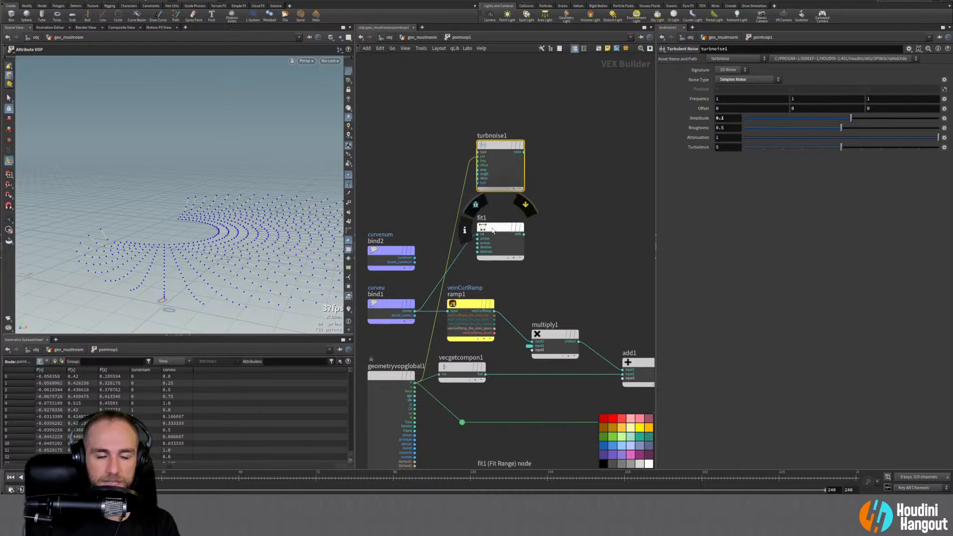
pyautogui.click(494, 230)
pyautogui.moveTo(493, 231)
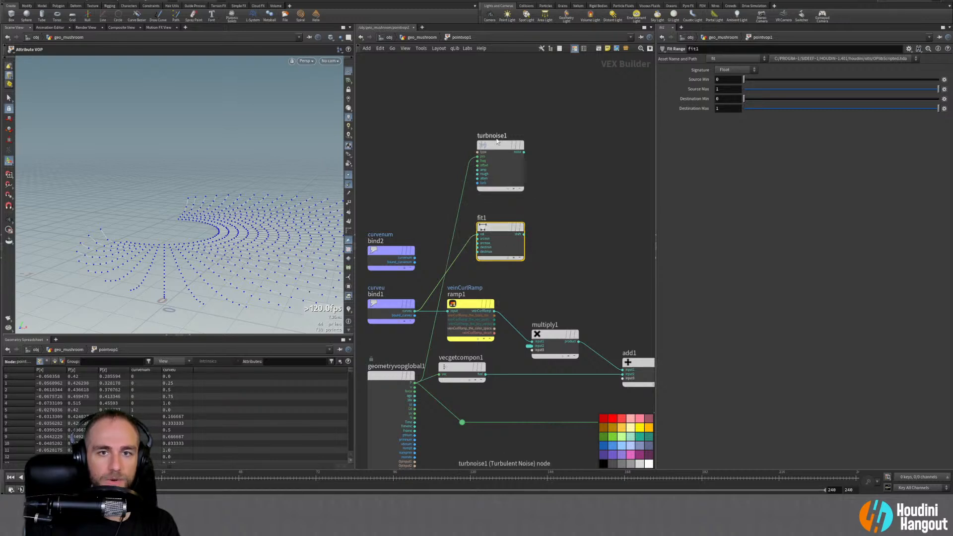
pyautogui.moveTo(525, 235); pyautogui.dragTo(496, 230)
pyautogui.moveTo(587, 245); pyautogui.dragTo(537, 223, button='middle')
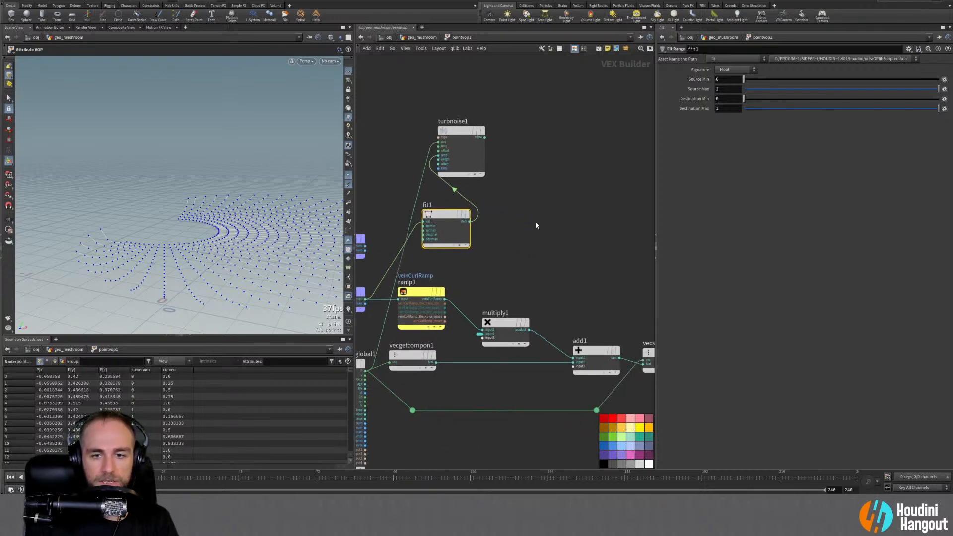
pyautogui.moveTo(485, 139); pyautogui.dragTo(575, 376)
# Set turbnoise1's frequency to 2 on all axes and check the point displacement from several angles
pyautogui.keyDown('alt'); pyautogui.moveTo(181, 278); pyautogui.dragTo(127, 286); pyautogui.keyUp('alt')
pyautogui.click(462, 130)
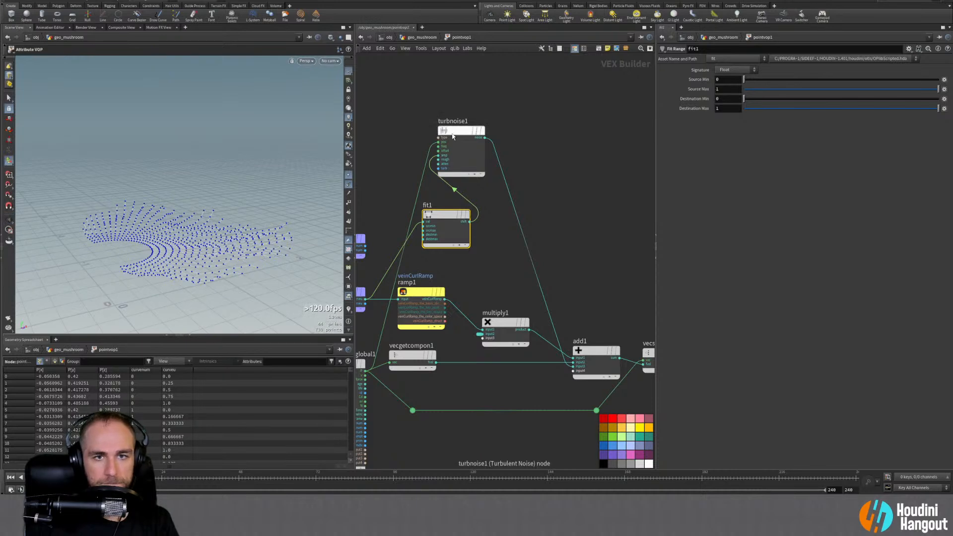
pyautogui.moveTo(695, 99); pyautogui.dragTo(756, 99, button='middle')
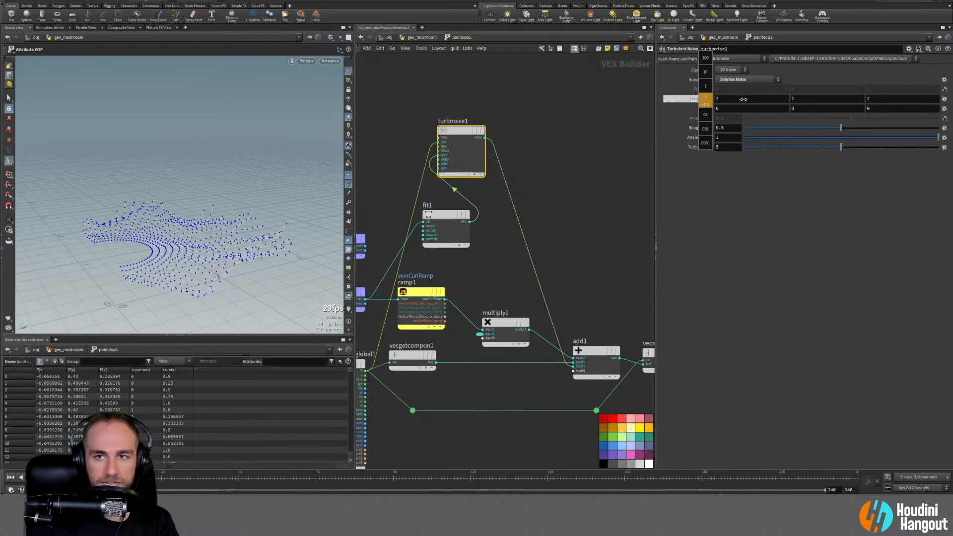
pyautogui.keyDown('alt'); pyautogui.moveTo(117, 268); pyautogui.dragTo(151, 237); pyautogui.keyUp('alt')
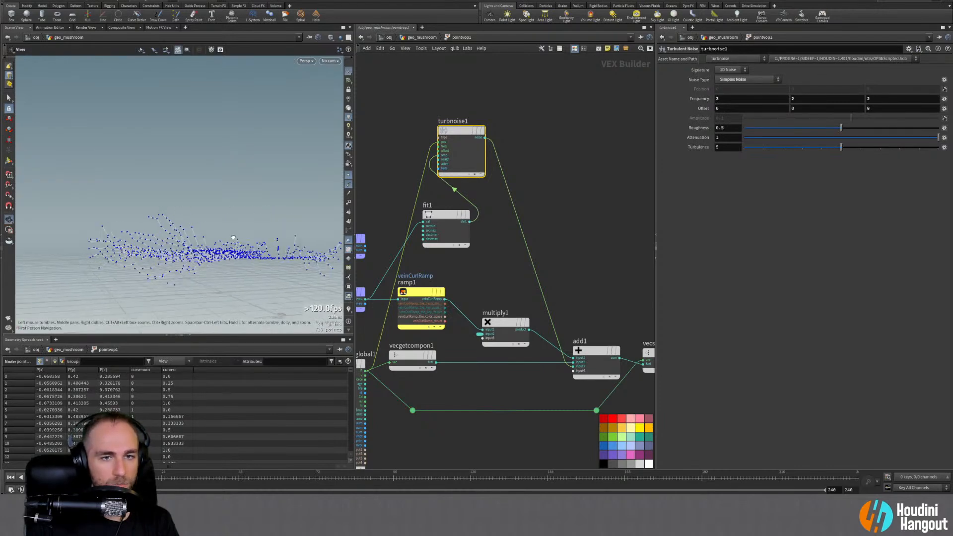
pyautogui.keyDown('alt'); pyautogui.moveTo(233, 237); pyautogui.dragTo(241, 237); pyautogui.keyUp('alt')
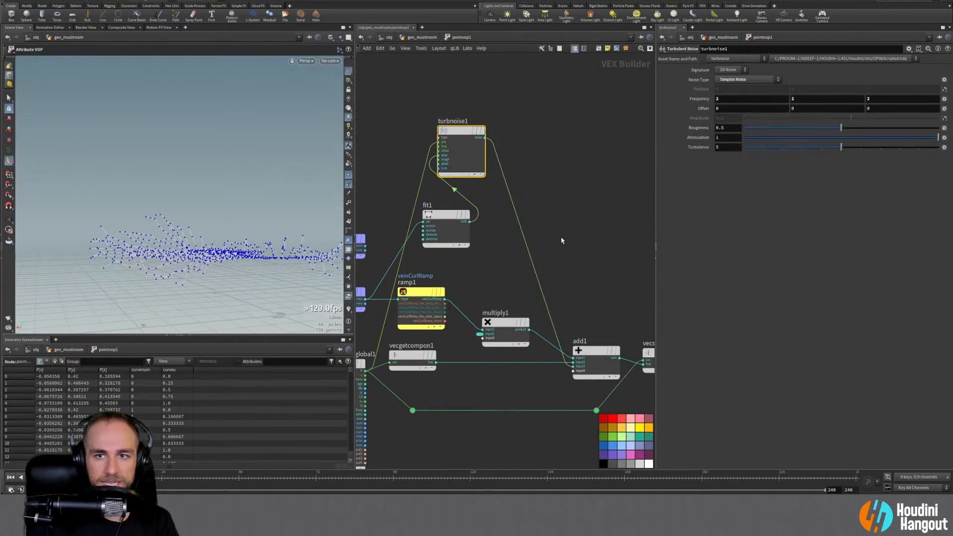
pyautogui.keyDown('alt'); pyautogui.moveTo(215, 248); pyautogui.dragTo(153, 256); pyautogui.keyUp('alt')
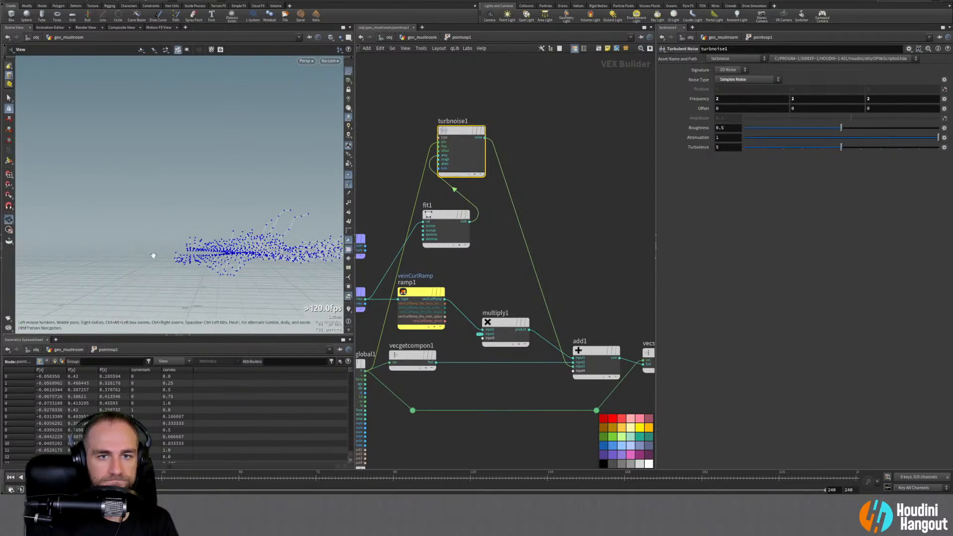
# Switch turbnoise1's noise type to Alligator Noise and lower fit1's Destination Max to about 0.088
pyautogui.click(735, 81)
pyautogui.click(736, 112)
pyautogui.keyDown('alt'); pyautogui.moveTo(317, 204); pyautogui.dragTo(447, 203); pyautogui.keyUp('alt')
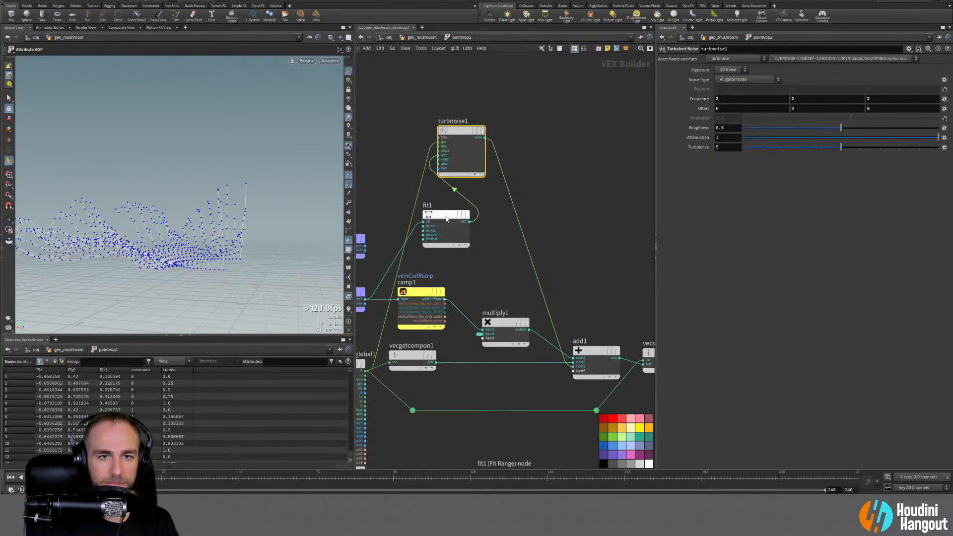
pyautogui.click(447, 219)
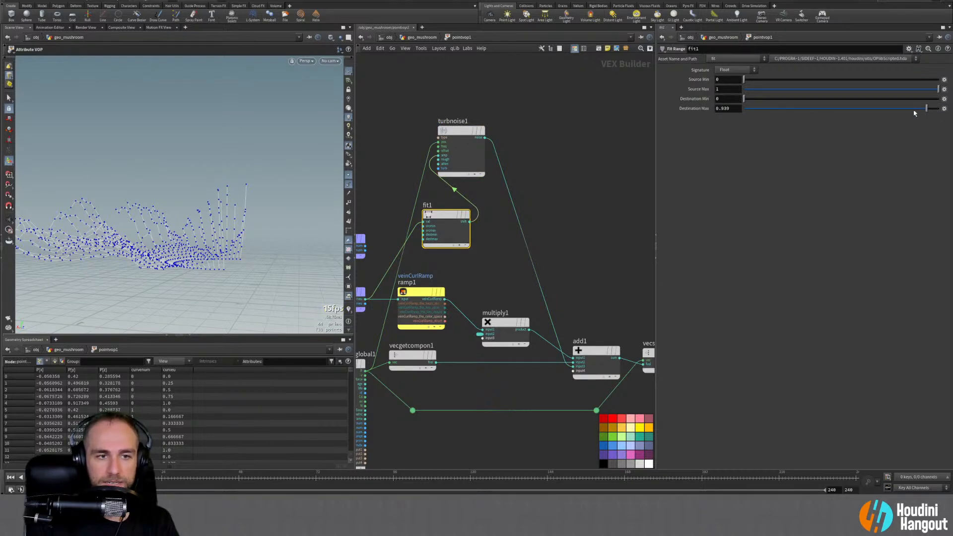
pyautogui.moveTo(915, 113); pyautogui.dragTo(762, 115)
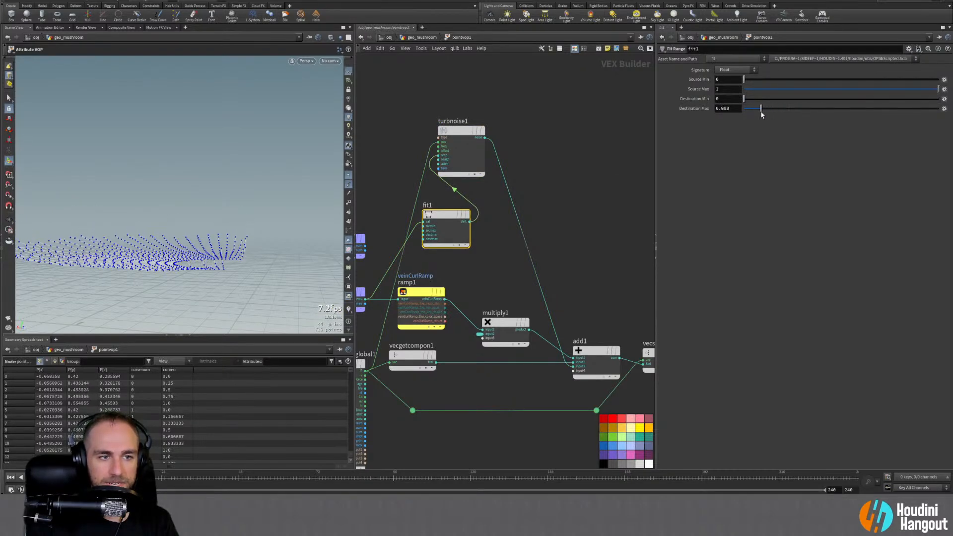
pyautogui.keyDown('alt'); pyautogui.moveTo(149, 256); pyautogui.dragTo(109, 225); pyautogui.keyUp('alt')
# Set turbnoise1's frequency to 5 on all axes and fit1's Destination Max to about 0.163
pyautogui.click(462, 132)
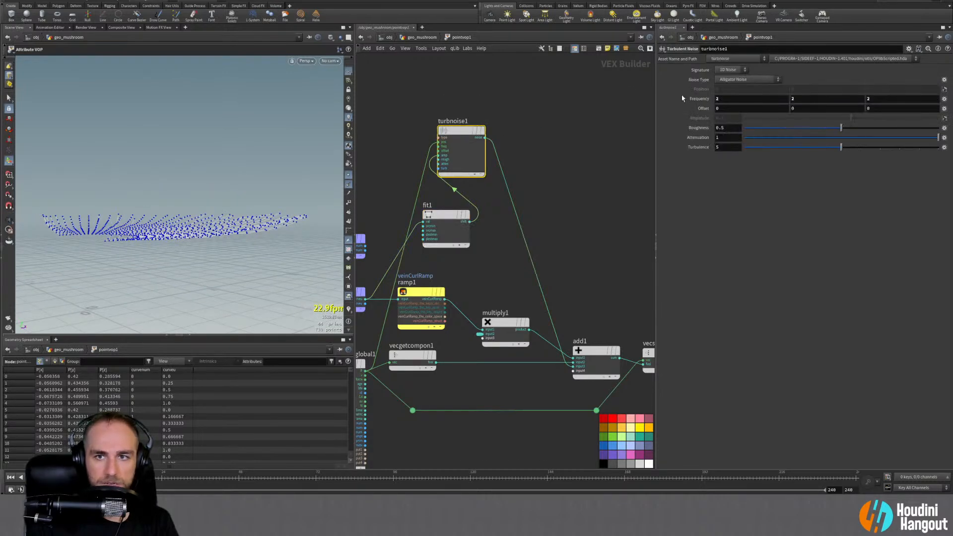
pyautogui.middleClick(698, 98)
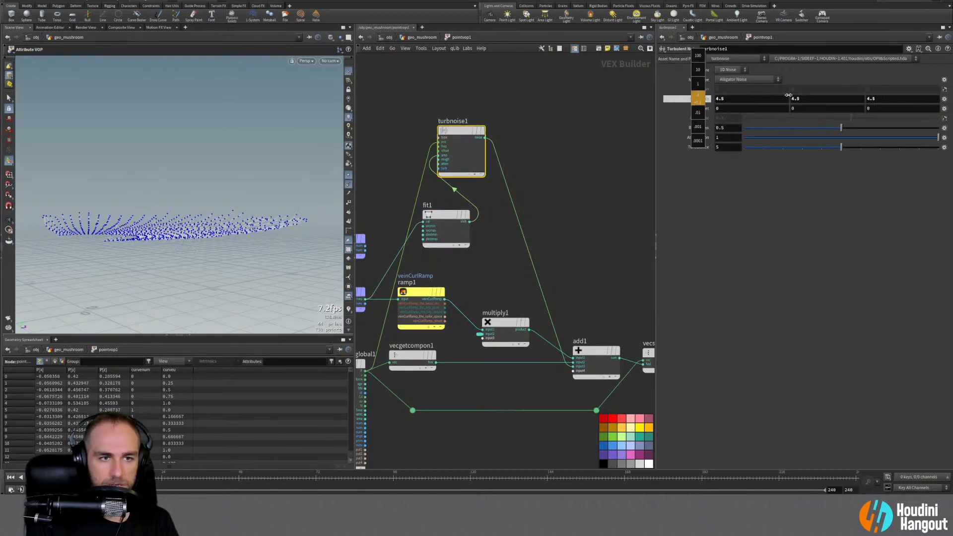
pyautogui.moveTo(798, 94); pyautogui.dragTo(799, 94, button='middle')
pyautogui.keyDown('alt'); pyautogui.moveTo(133, 244); pyautogui.dragTo(132, 260); pyautogui.keyUp('alt')
pyautogui.keyDown('alt'); pyautogui.moveTo(132, 260); pyautogui.dragTo(245, 202, button='right'); pyautogui.keyUp('alt')
pyautogui.keyDown('alt'); pyautogui.moveTo(245, 202); pyautogui.dragTo(226, 214); pyautogui.keyUp('alt')
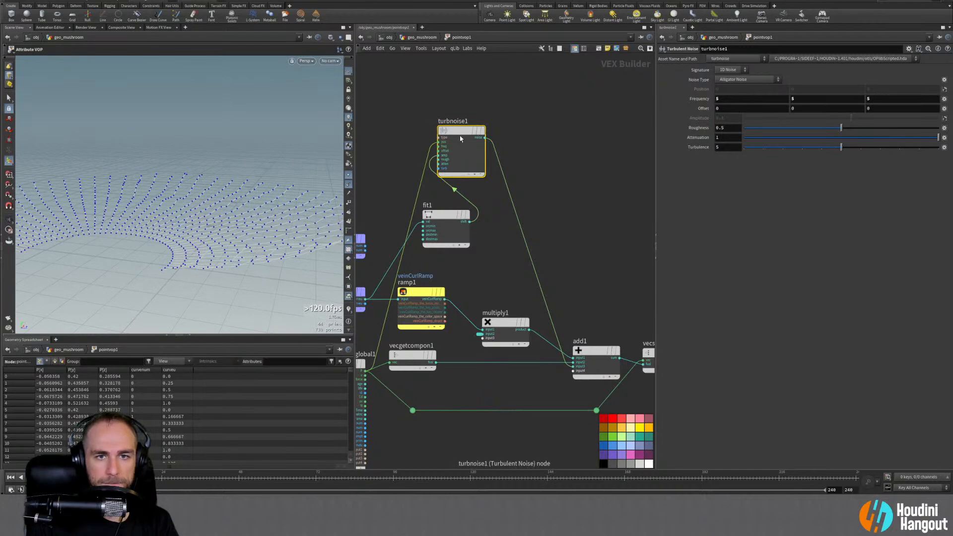
pyautogui.click(439, 217)
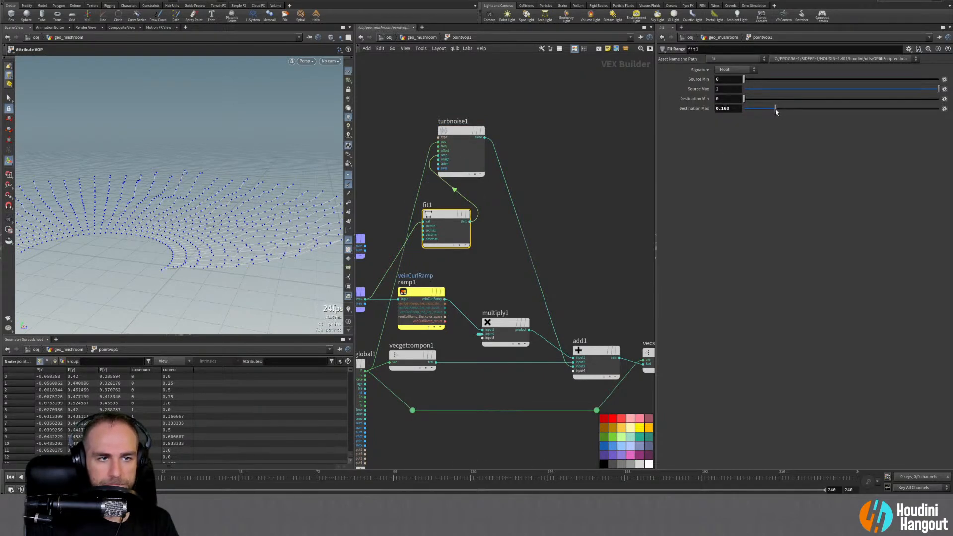
pyautogui.keyDown('alt'); pyautogui.moveTo(202, 220); pyautogui.dragTo(124, 233); pyautogui.keyUp('alt')
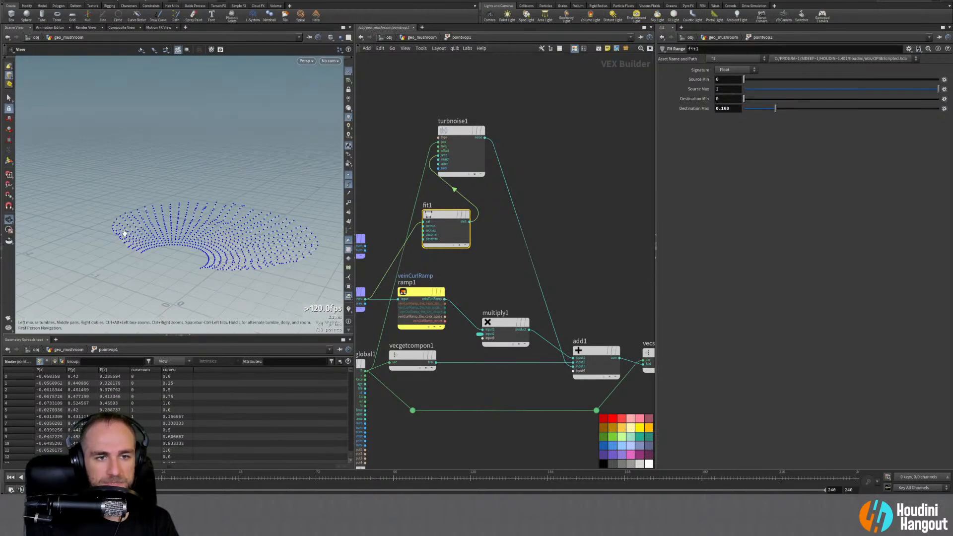
# Change turbnoise1's noise type to Simplex Noise and inspect the curled lines up close
pyautogui.click(457, 133)
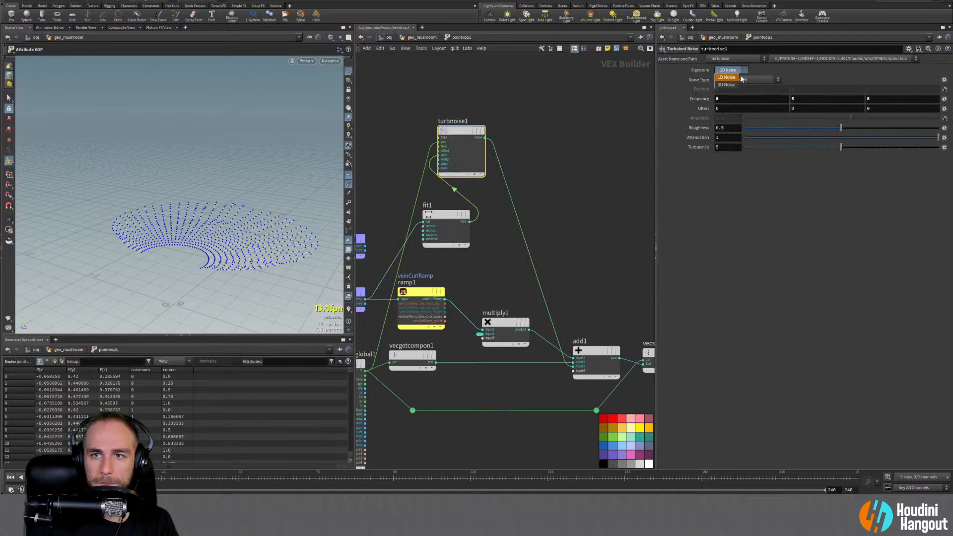
pyautogui.click(787, 63)
pyautogui.click(755, 79)
pyautogui.click(741, 118)
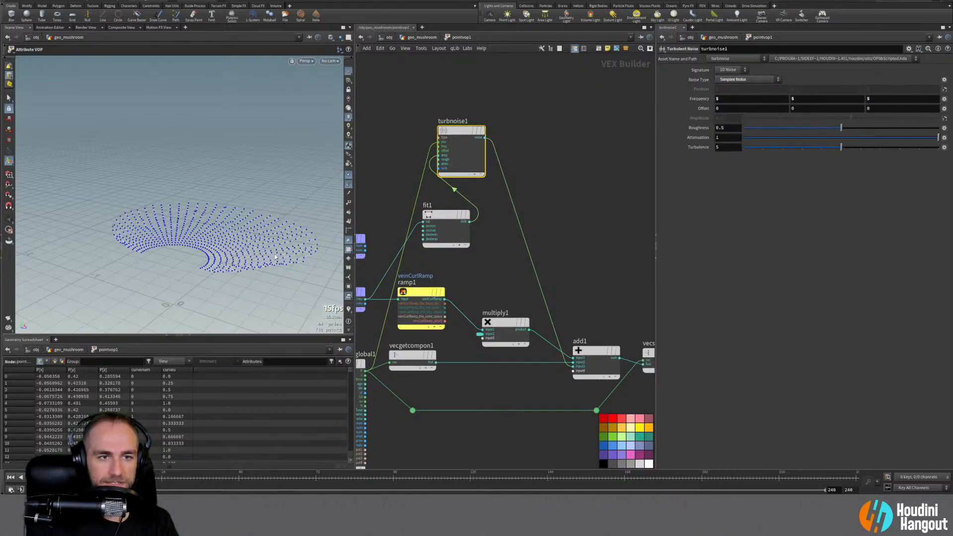
pyautogui.keyDown('alt'); pyautogui.moveTo(250, 256); pyautogui.dragTo(216, 219); pyautogui.keyUp('alt')
pyautogui.keyDown('alt'); pyautogui.moveTo(216, 219); pyautogui.dragTo(292, 213, button='right'); pyautogui.keyUp('alt')
pyautogui.keyDown('alt'); pyautogui.moveTo(292, 213); pyautogui.dragTo(273, 211); pyautogui.keyUp('alt')
pyautogui.keyDown('alt'); pyautogui.moveTo(272, 211); pyautogui.dragTo(297, 219, button='right'); pyautogui.keyUp('alt')
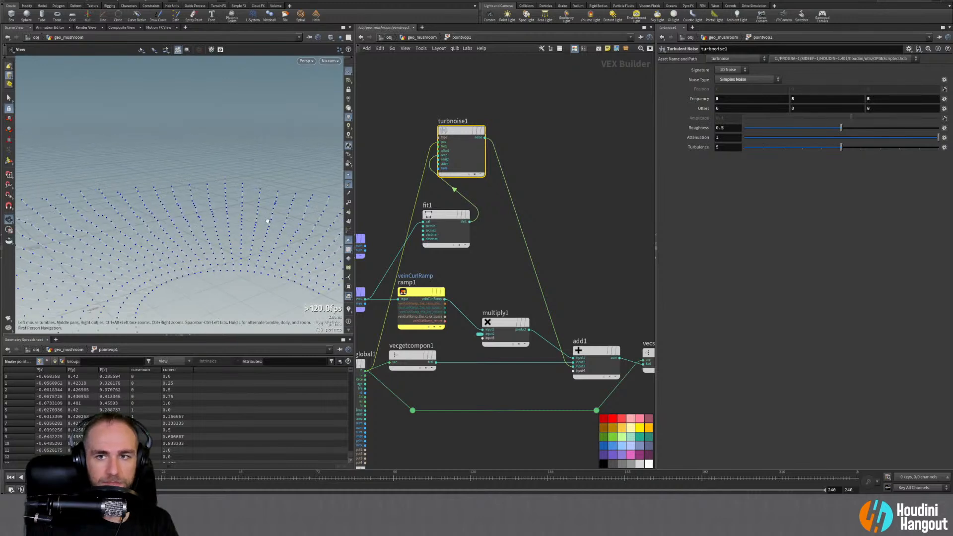
# Raise fit1's Destination Max to about 0.327 and set turbnoise1's frequency to 1.9 on all axes
pyautogui.click(446, 225)
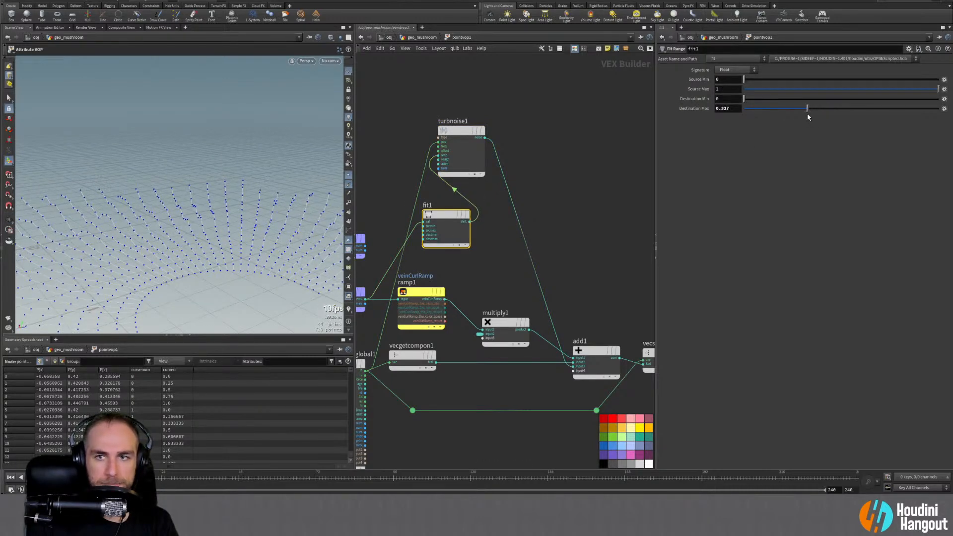
pyautogui.click(457, 159)
pyautogui.middleClick(686, 99)
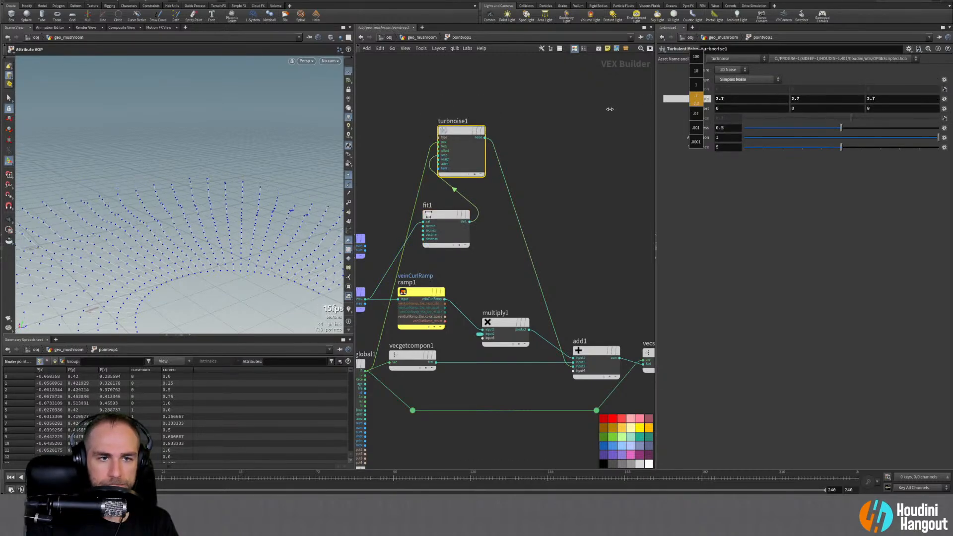
pyautogui.moveTo(610, 109); pyautogui.dragTo(589, 115, button='middle')
pyautogui.keyDown('alt'); pyautogui.moveTo(262, 260); pyautogui.dragTo(199, 184); pyautogui.keyUp('alt')
# Return to the geometry network, merge STUMP with pointvop1 through a displayed Merge node, and inspect the lines around the stump
pyautogui.scroll(-6, 525, 314)
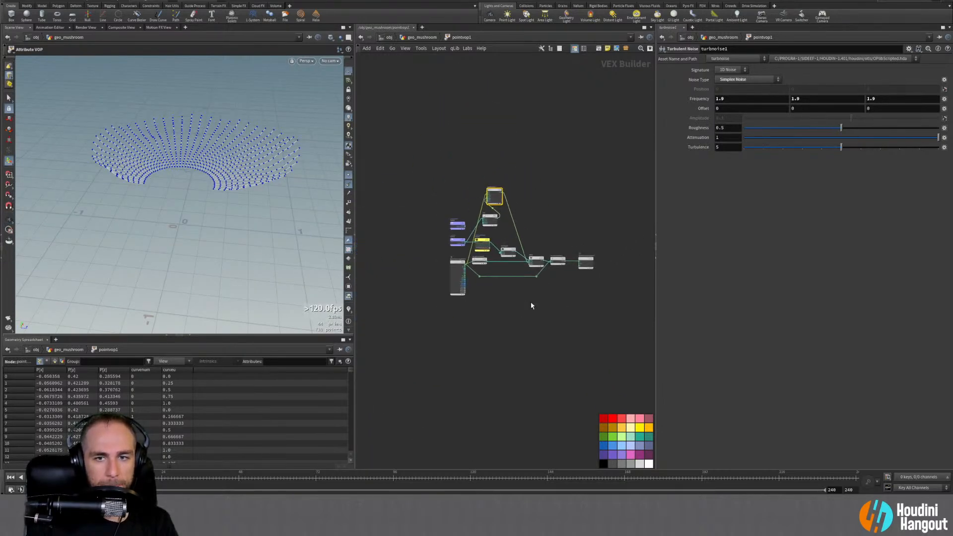
pyautogui.scroll(3, 536, 298)
pyautogui.press('u')
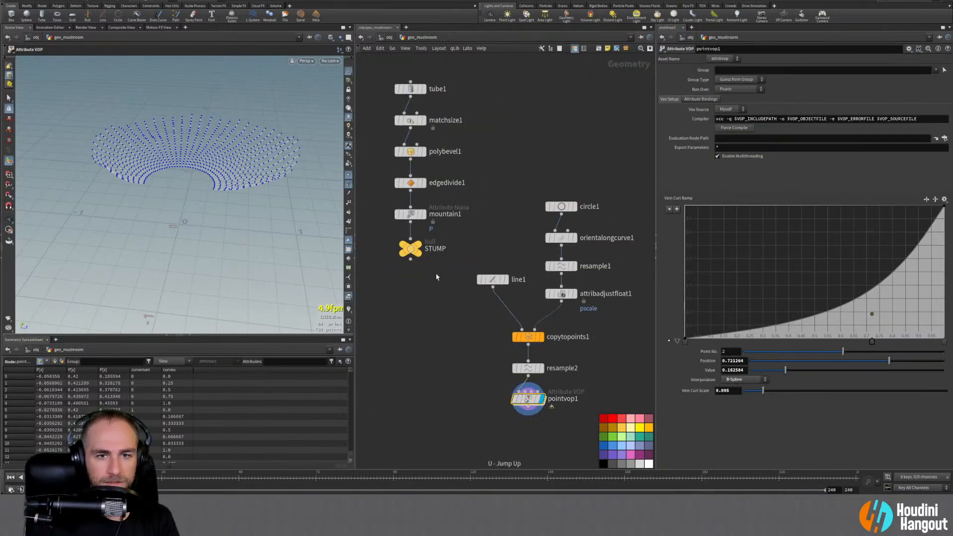
pyautogui.moveTo(459, 369); pyautogui.dragTo(477, 336, button='middle')
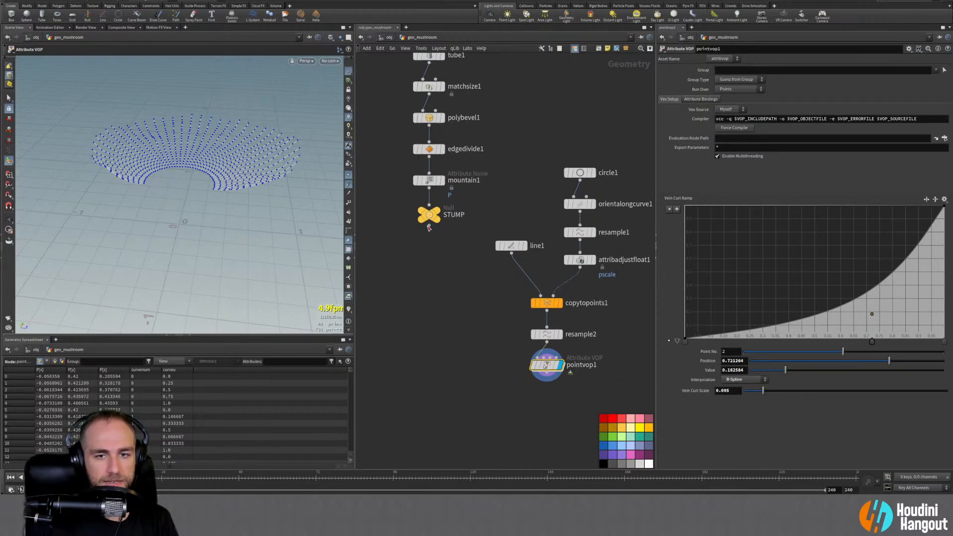
pyautogui.moveTo(429, 227); pyautogui.dragTo(496, 404)
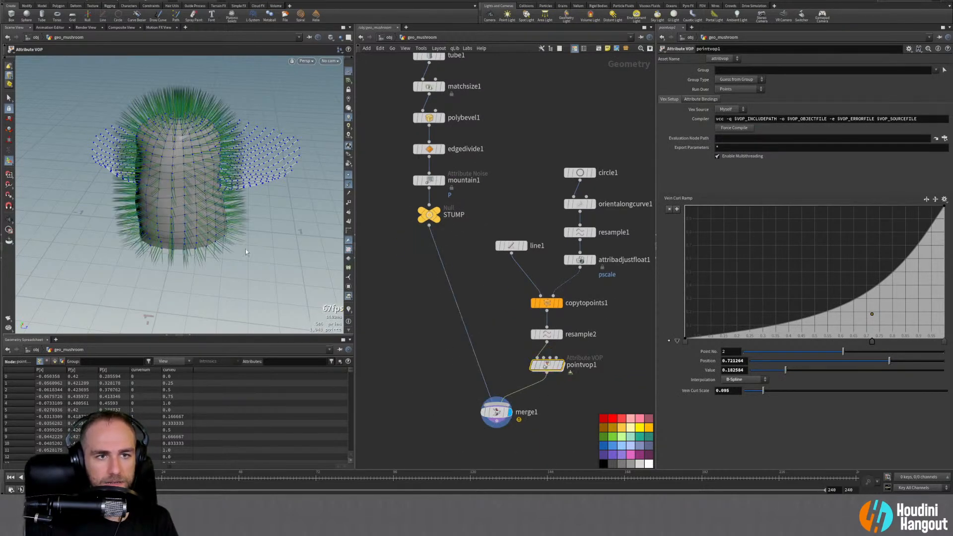
pyautogui.click(416, 338)
pyautogui.keyDown('alt'); pyautogui.moveTo(208, 199); pyautogui.dragTo(278, 213); pyautogui.keyUp('alt')
pyautogui.keyDown('alt'); pyautogui.moveTo(195, 156); pyautogui.dragTo(292, 179); pyautogui.keyUp('alt')
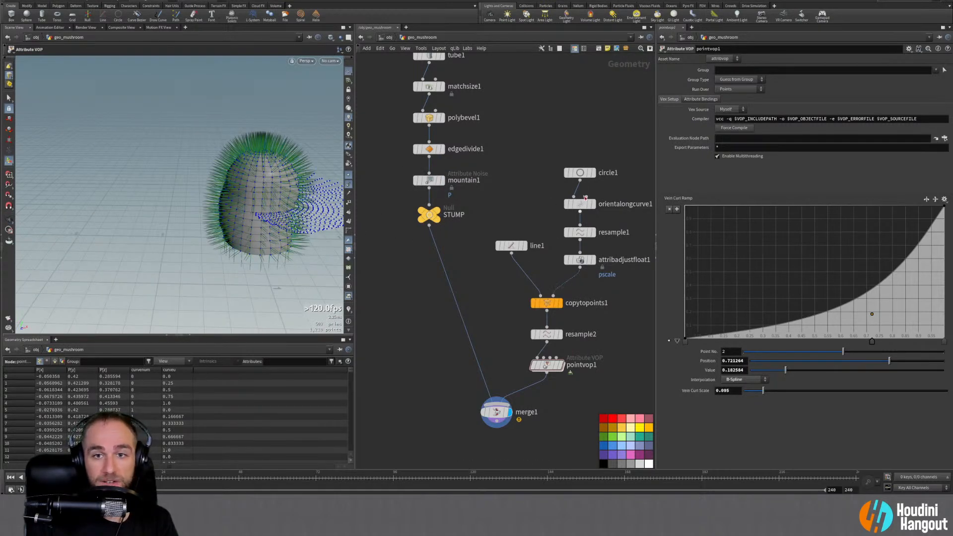
pyautogui.keyDown('alt'); pyautogui.moveTo(308, 195); pyautogui.dragTo(231, 186, button='middle'); pyautogui.keyUp('alt')
pyautogui.keyDown('alt'); pyautogui.moveTo(231, 186); pyautogui.dragTo(240, 215); pyautogui.keyUp('alt')
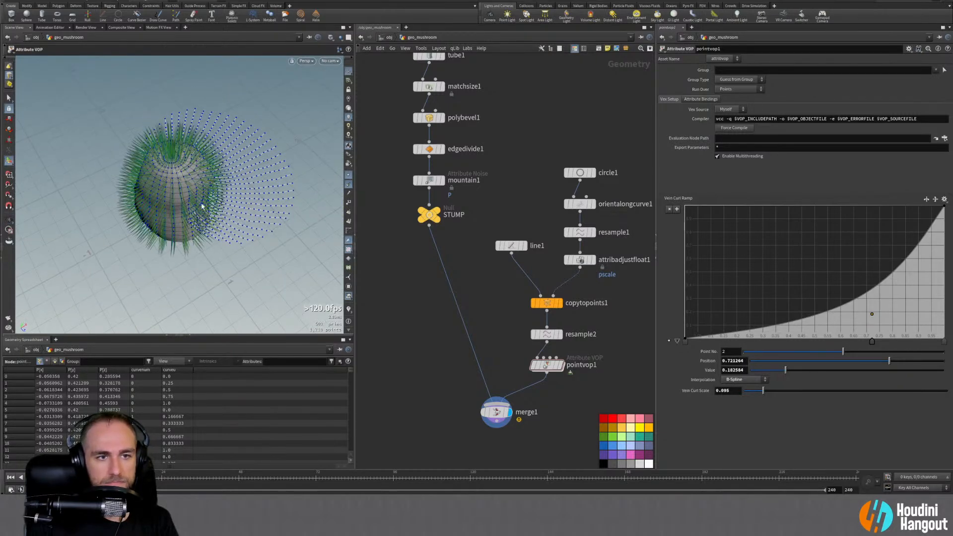
# Raise the circle1 arc on the stump by setting its Center Y to 0.62
pyautogui.click(580, 173)
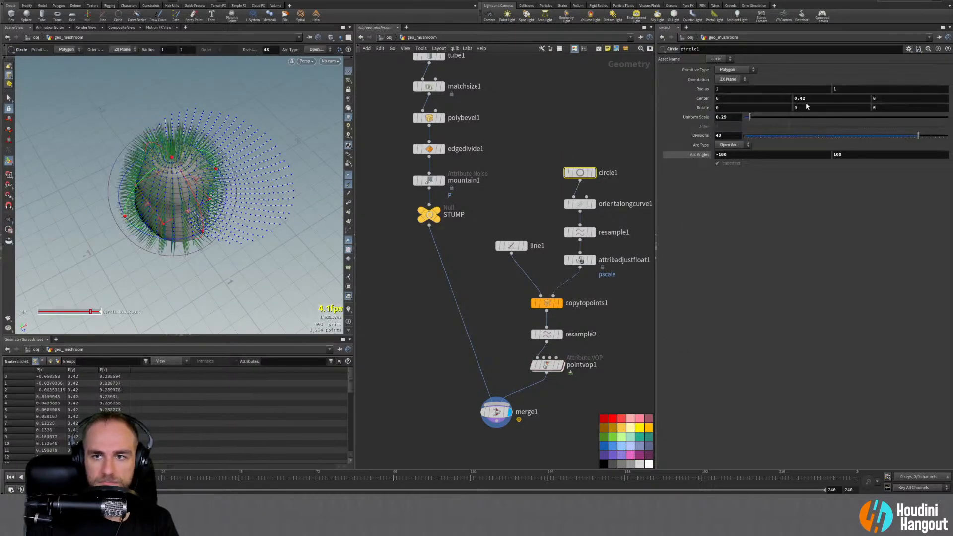
pyautogui.moveTo(807, 99); pyautogui.dragTo(824, 99, button='middle')
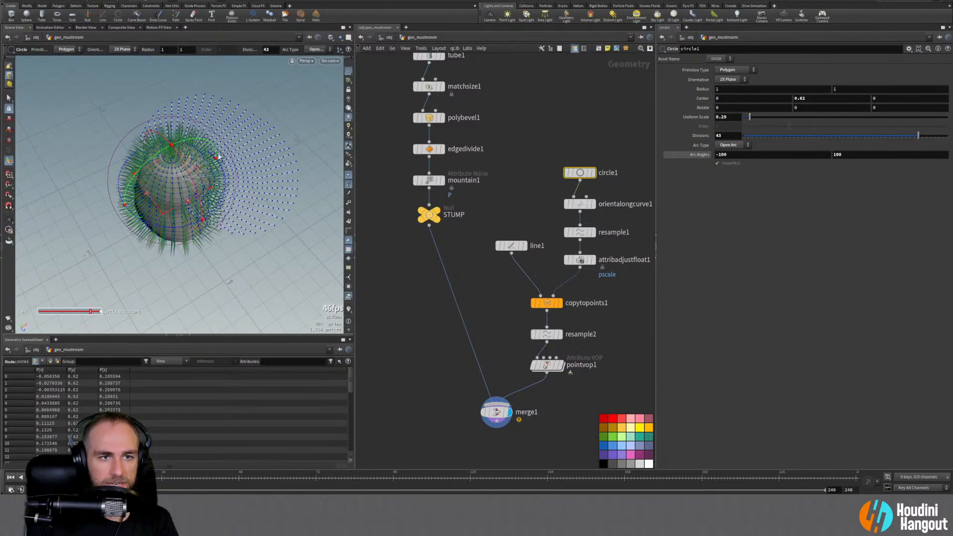
pyautogui.keyDown('alt'); pyautogui.moveTo(193, 171); pyautogui.dragTo(155, 174); pyautogui.keyUp('alt')
pyautogui.press('Return')
# Increase line1's length to about 2.39 and check the longer lines against the stump
pyautogui.moveTo(538, 311)
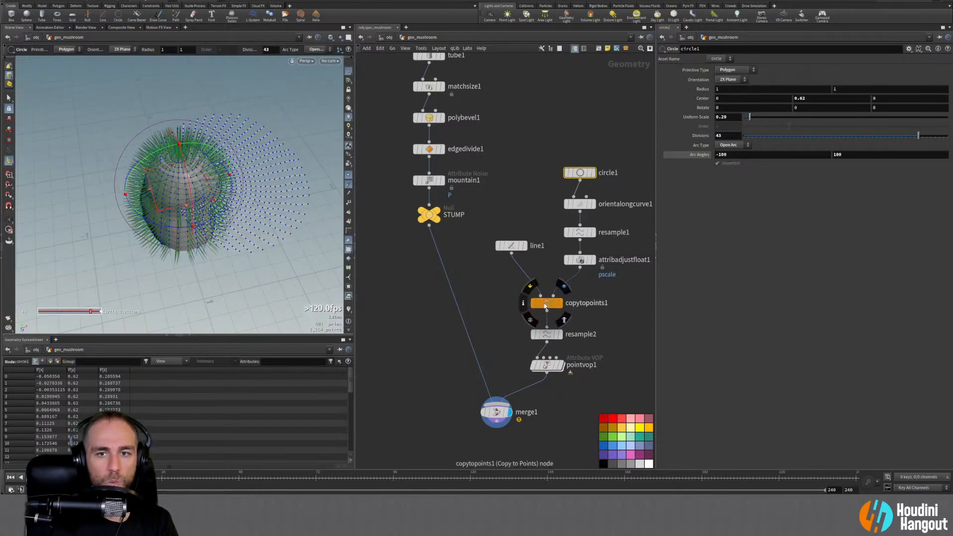
pyautogui.click(511, 245)
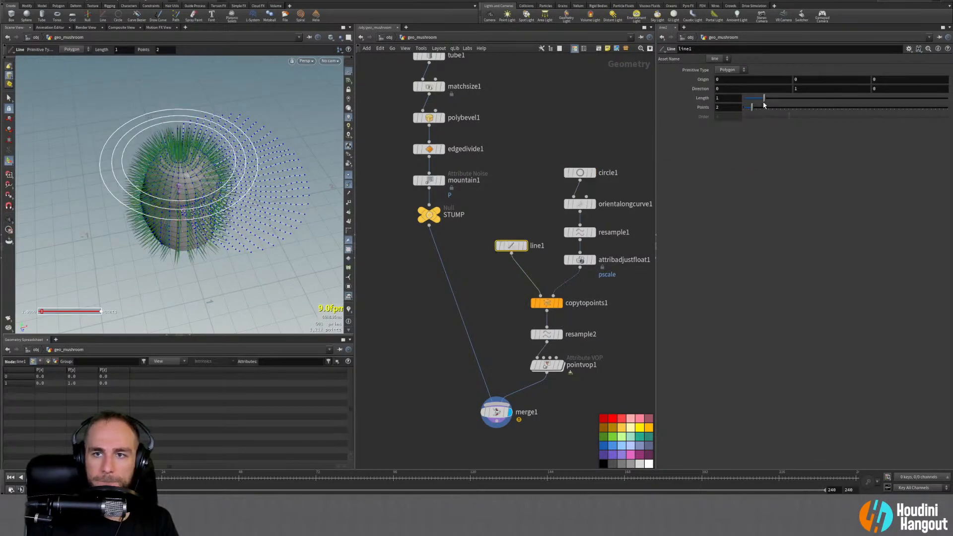
pyautogui.moveTo(764, 103); pyautogui.dragTo(793, 100)
pyautogui.keyDown('alt'); pyautogui.moveTo(313, 176); pyautogui.dragTo(184, 241); pyautogui.keyUp('alt')
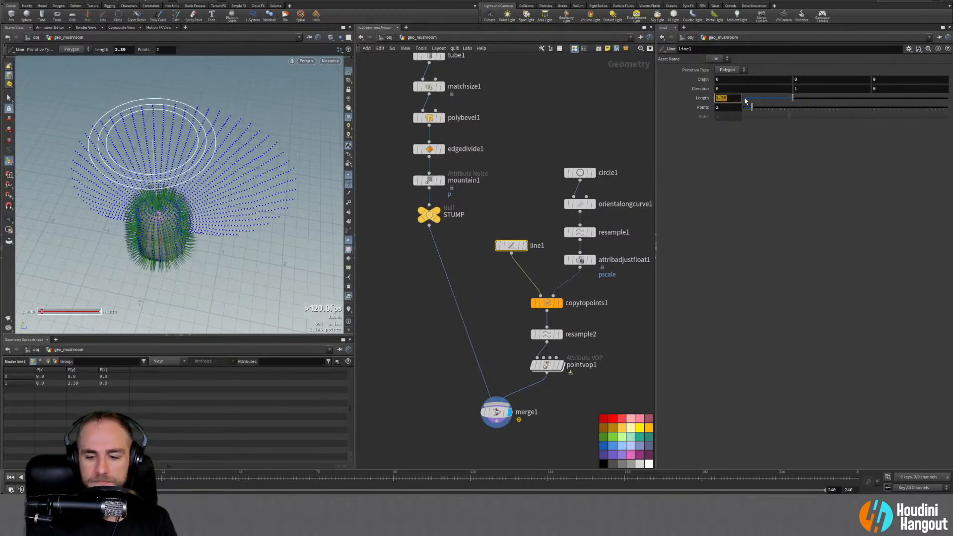
# Set line1's length to 3 and hide the point markers and normals in the viewport
pyautogui.write('3')
pyautogui.press('Return')
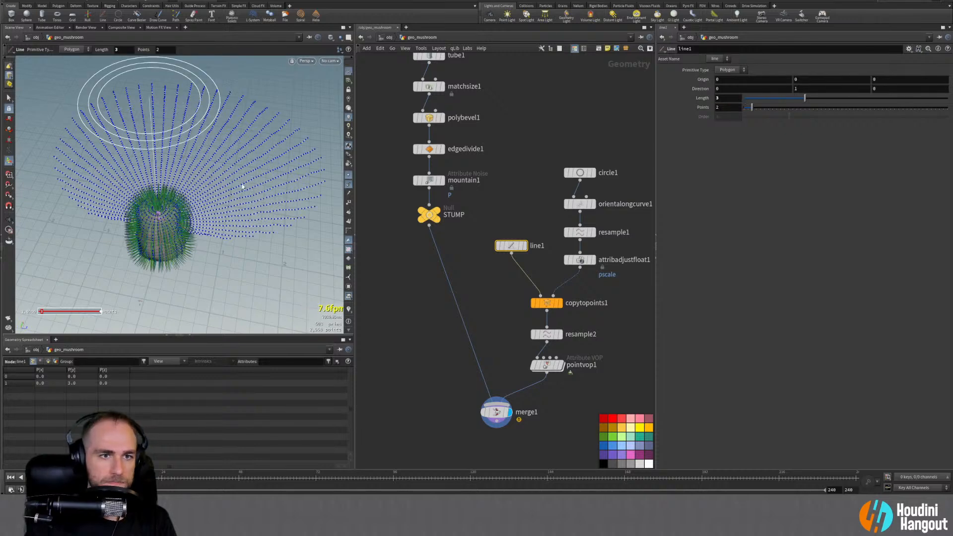
pyautogui.moveTo(243, 186)
pyautogui.keyDown('alt'); pyautogui.mouseDown()
pyautogui.moveTo(308, 140)
pyautogui.moveTo(301, 155)
pyautogui.moveTo(199, 203)
pyautogui.moveTo(268, 195)
pyautogui.moveTo(156, 166)
pyautogui.moveTo(201, 216)
pyautogui.moveTo(226, 181)
pyautogui.mouseUp(); pyautogui.keyUp('alt')
pyautogui.click(348, 184)
pyautogui.click(348, 175)
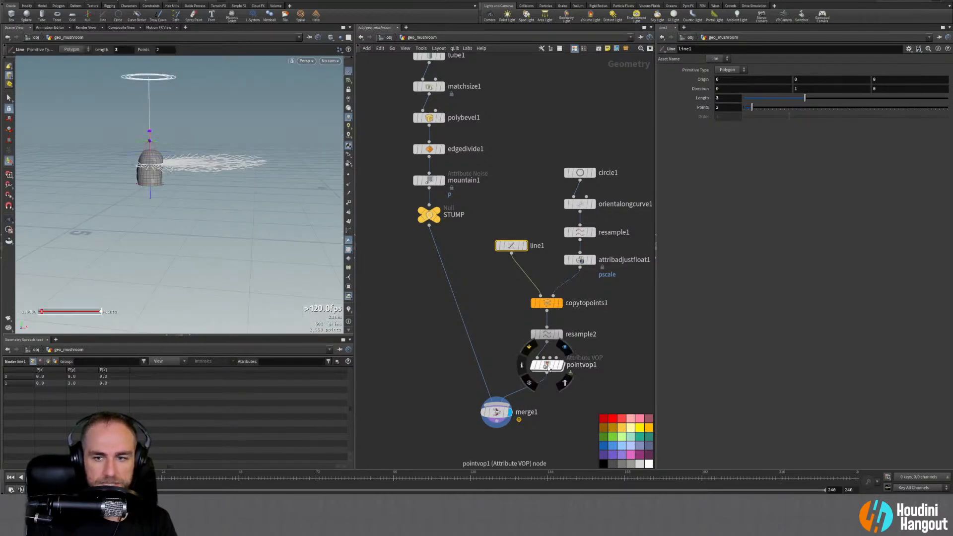
# Inside pointvop1, tidy the layout of fit1 and turbnoise1 and raise fit1's Destination Max to 0.409
pyautogui.doubleClick(546, 365)
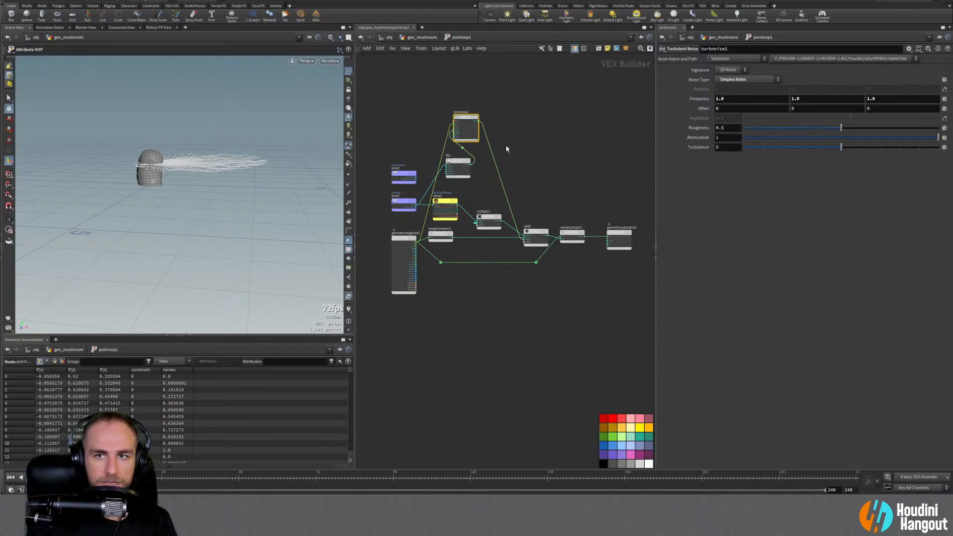
pyautogui.moveTo(467, 121); pyautogui.dragTo(499, 173)
pyautogui.scroll(5, 496, 179)
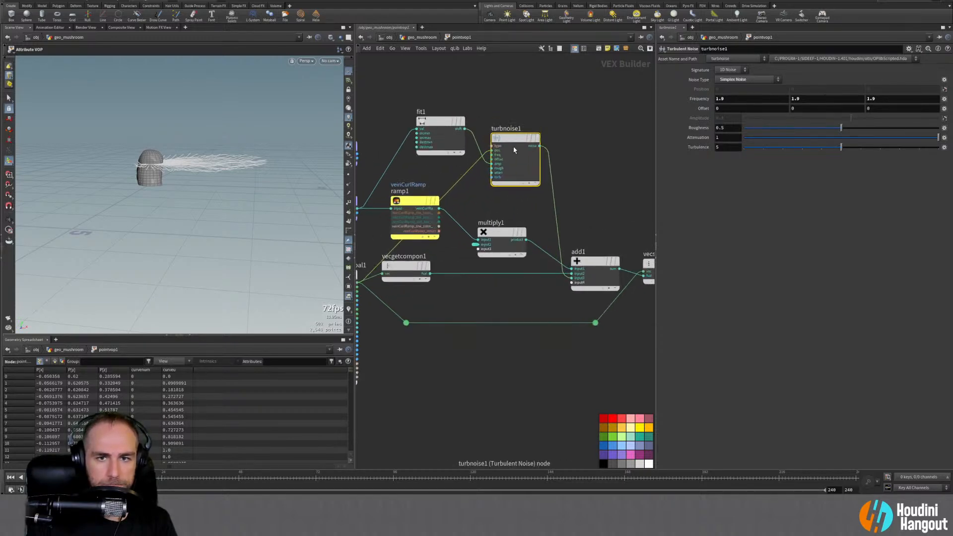
pyautogui.moveTo(511, 139); pyautogui.dragTo(498, 139)
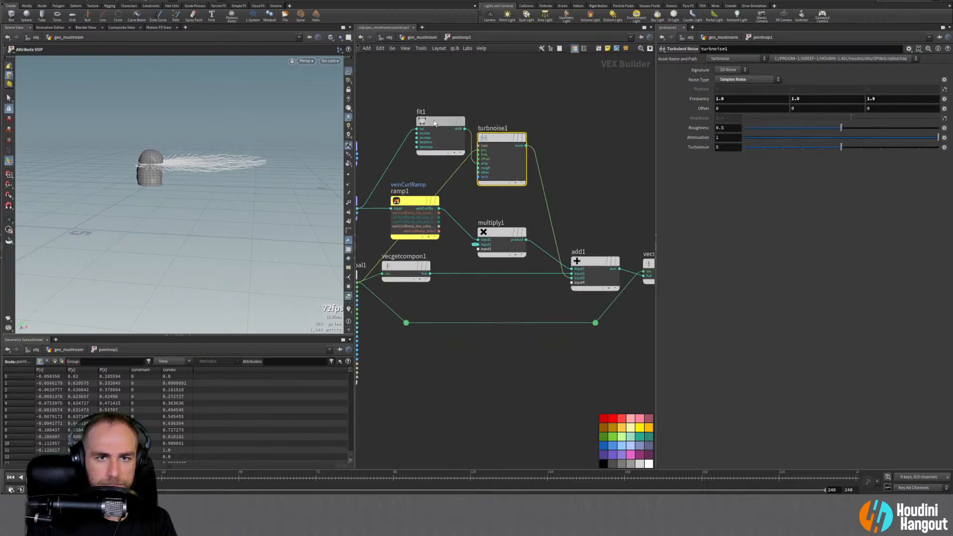
pyautogui.moveTo(434, 123); pyautogui.dragTo(409, 123)
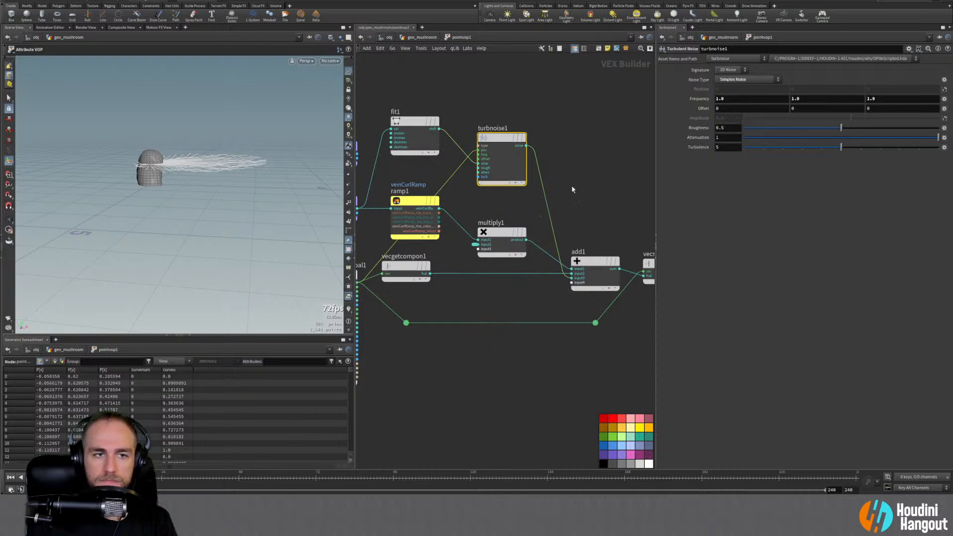
pyautogui.keyDown('alt'); pyautogui.moveTo(187, 168); pyautogui.dragTo(211, 180); pyautogui.keyUp('alt')
pyautogui.click(420, 130)
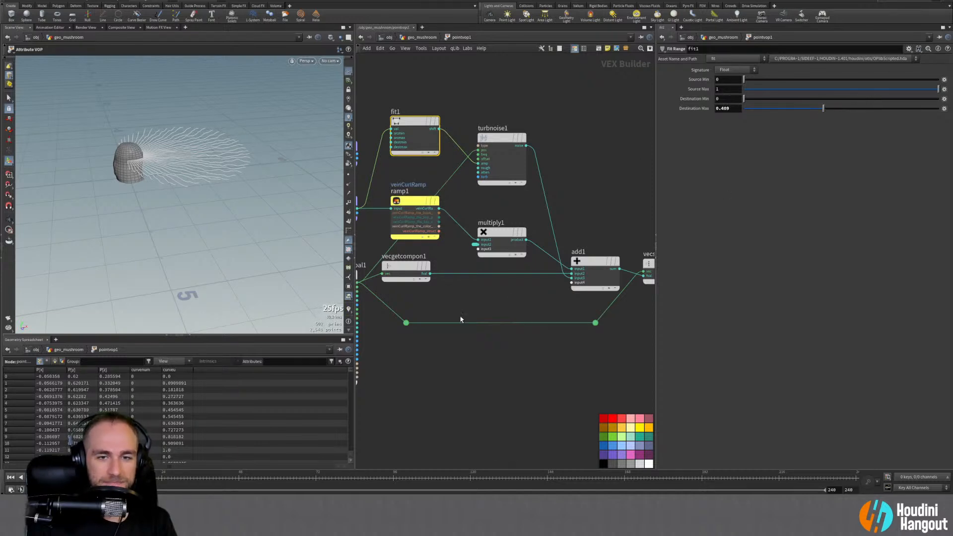
# Return to the geometry network, set pointvop1's Vein Curl Scale to 0.236, and inspect the curled lines around the stump
pyautogui.press('u')
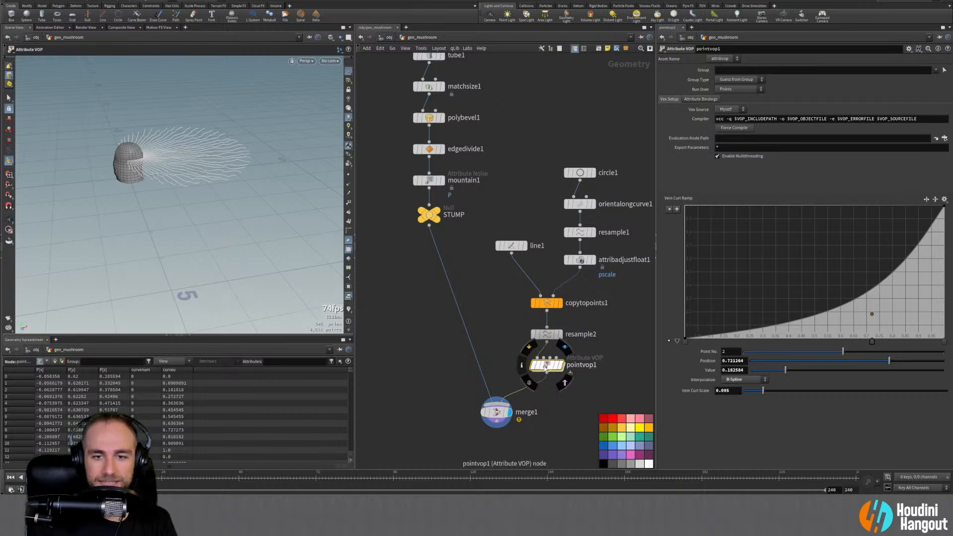
pyautogui.moveTo(768, 395); pyautogui.dragTo(801, 393)
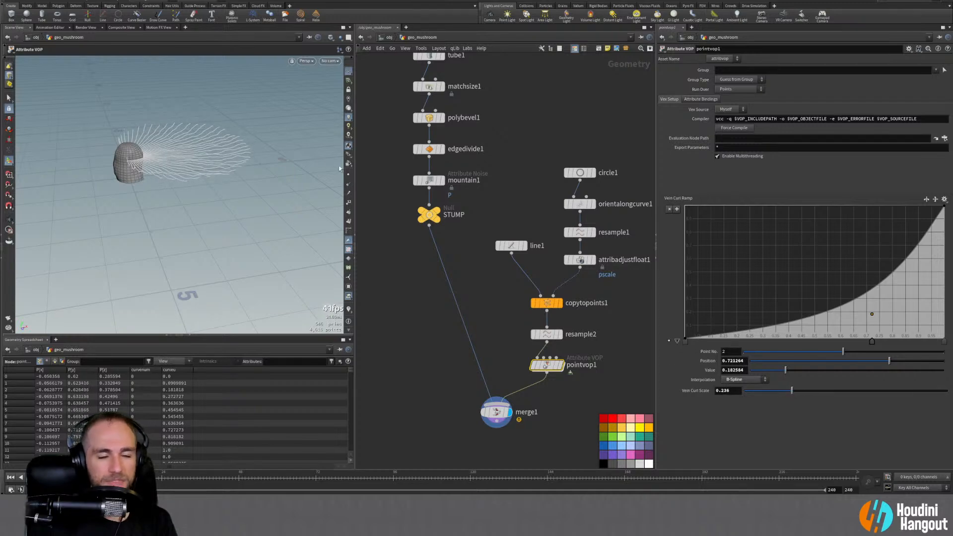
pyautogui.keyDown('alt'); pyautogui.moveTo(144, 169); pyautogui.dragTo(241, 182); pyautogui.keyUp('alt')
pyautogui.keyDown('alt'); pyautogui.moveTo(75, 149); pyautogui.dragTo(177, 164, button='middle'); pyautogui.keyUp('alt')
pyautogui.keyDown('alt'); pyautogui.moveTo(176, 164); pyautogui.dragTo(212, 170, button='right'); pyautogui.keyUp('alt')
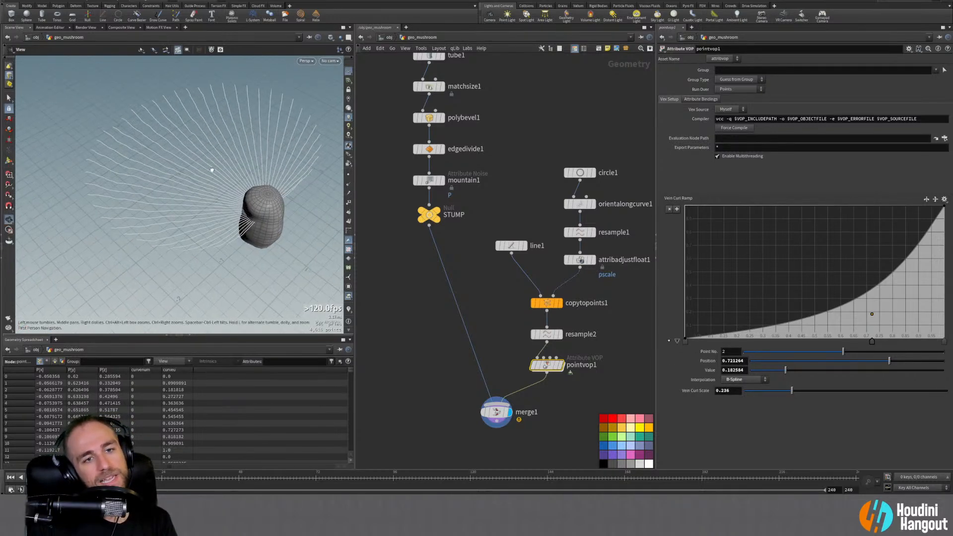
pyautogui.keyDown('alt'); pyautogui.moveTo(212, 170); pyautogui.dragTo(135, 184); pyautogui.keyUp('alt')
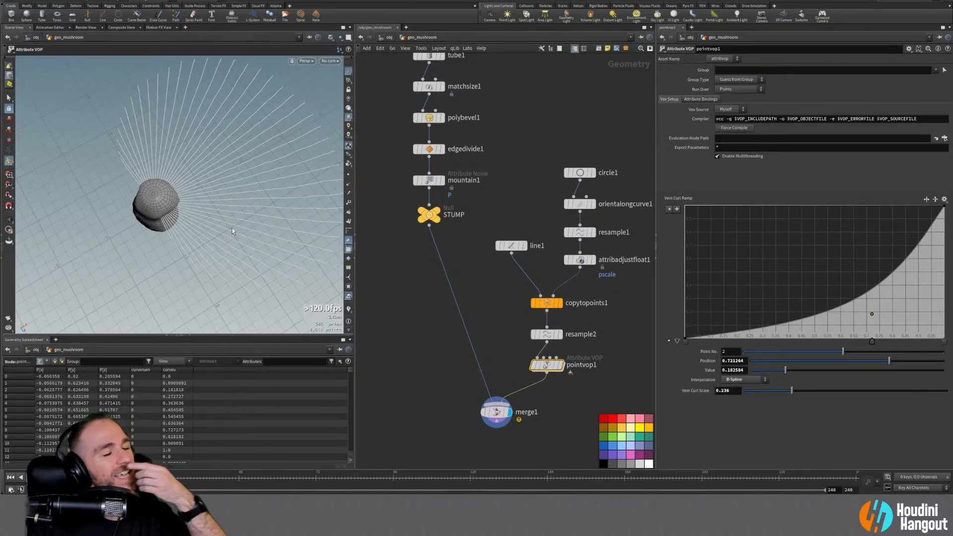
pyautogui.keyDown('alt'); pyautogui.moveTo(163, 141); pyautogui.dragTo(262, 248); pyautogui.keyUp('alt')
# Move merge1 further down the network to free space below pointvop1 and begin adding a node
pyautogui.keyDown('alt'); pyautogui.moveTo(496, 412); pyautogui.dragTo(493, 451); pyautogui.keyUp('alt')
pyautogui.press('Delete')
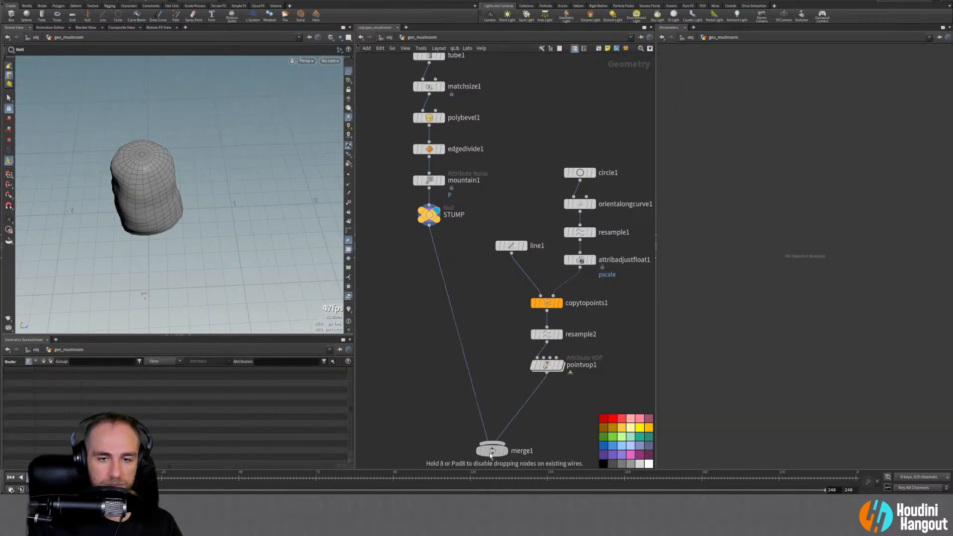
pyautogui.press('Tab')
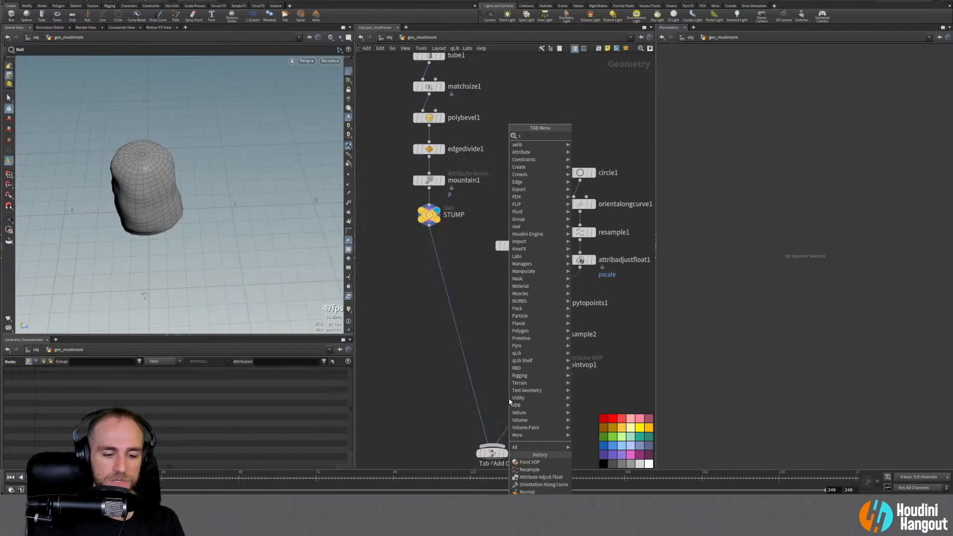
pyautogui.write('sweep')
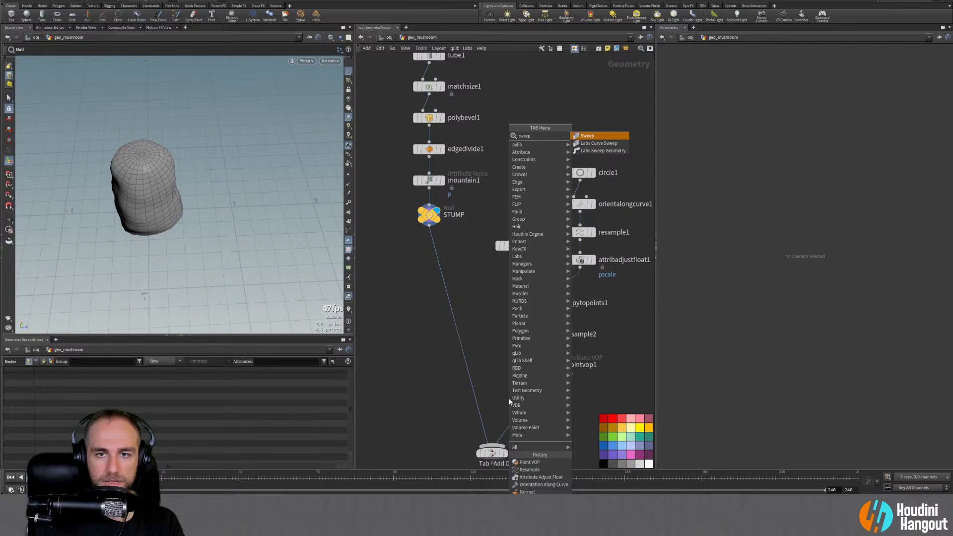
pyautogui.press('Down')
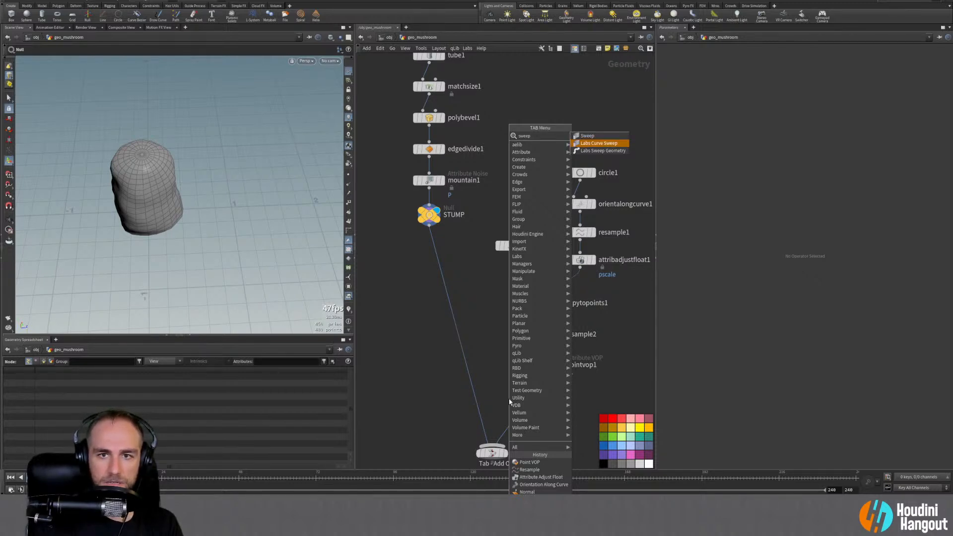
pyautogui.press('BackSpace')
pyautogui.press('BackSpace')
pyautogui.press('BackSpace')
pyautogui.press('BackSpace')
pyautogui.press('BackSpace')
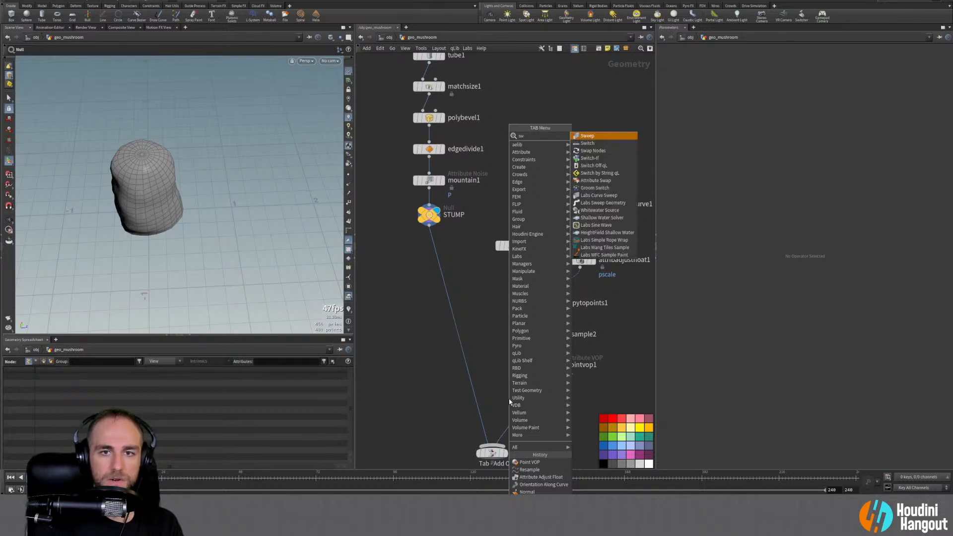
# Add a Labs PolyWire UV node between pointvop1 and merge1, display it, and align it below pointvop1
pyautogui.write('poly')
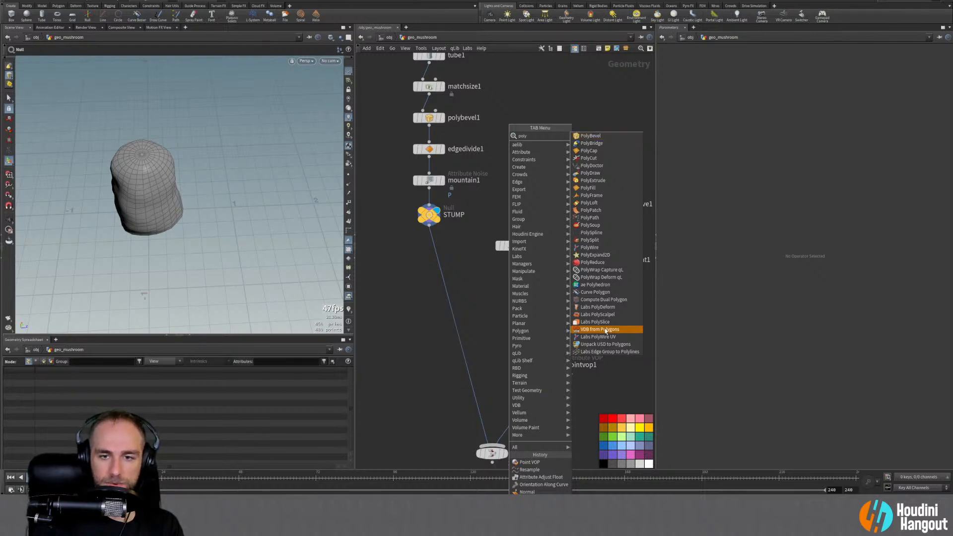
pyautogui.click(599, 336)
pyautogui.click(527, 412)
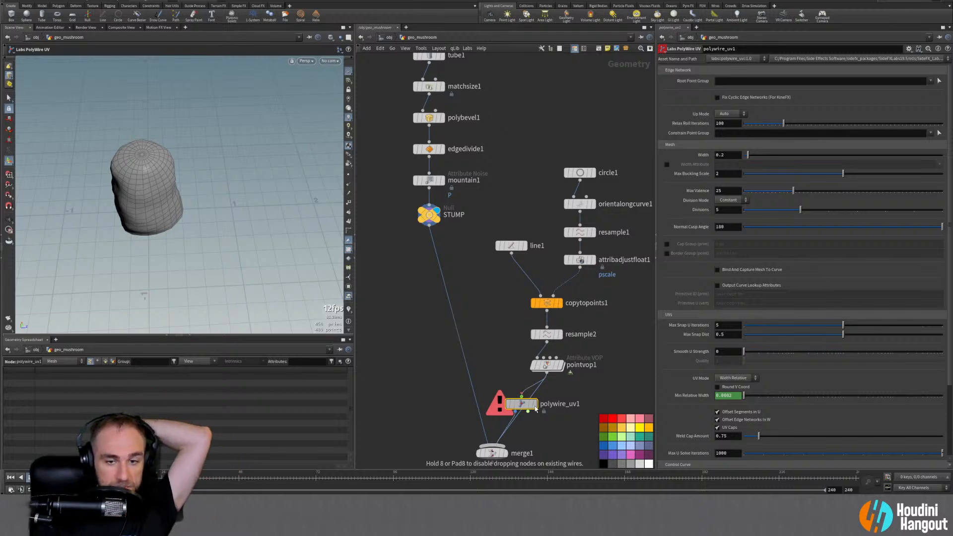
pyautogui.click(534, 403)
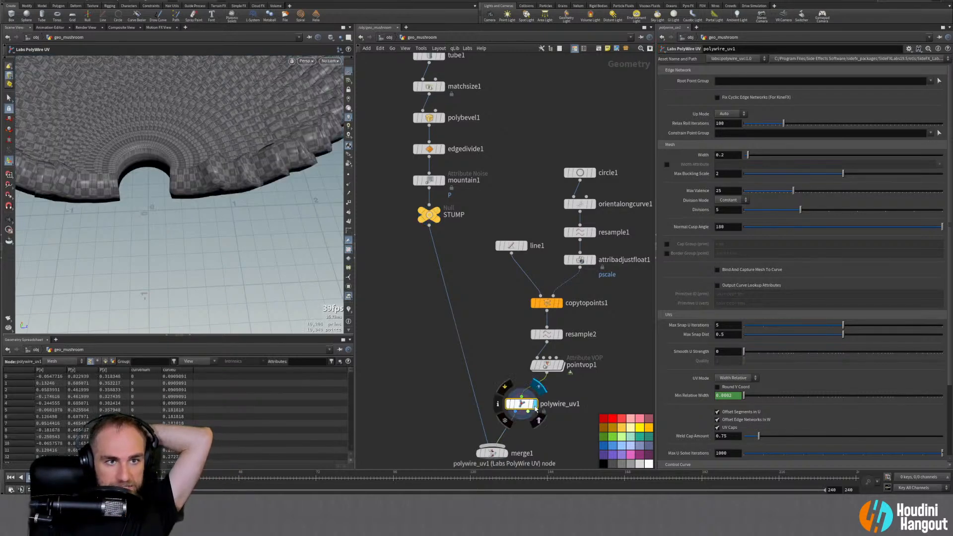
pyautogui.moveTo(516, 406); pyautogui.dragTo(541, 401)
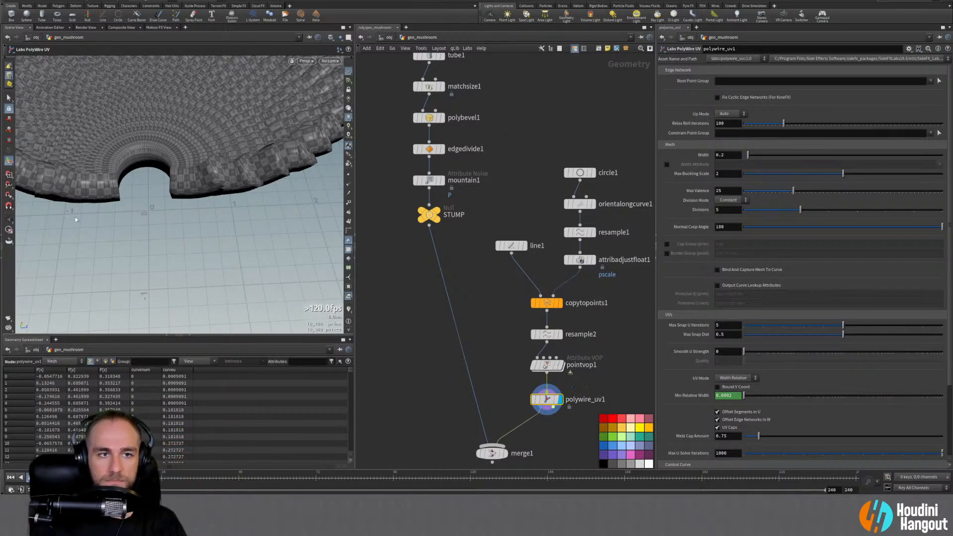
# Thin the wires by setting polywire_uv1's width to 0.025 and check them from several angles
pyautogui.keyDown('alt'); pyautogui.moveTo(117, 96); pyautogui.dragTo(214, 215); pyautogui.keyUp('alt')
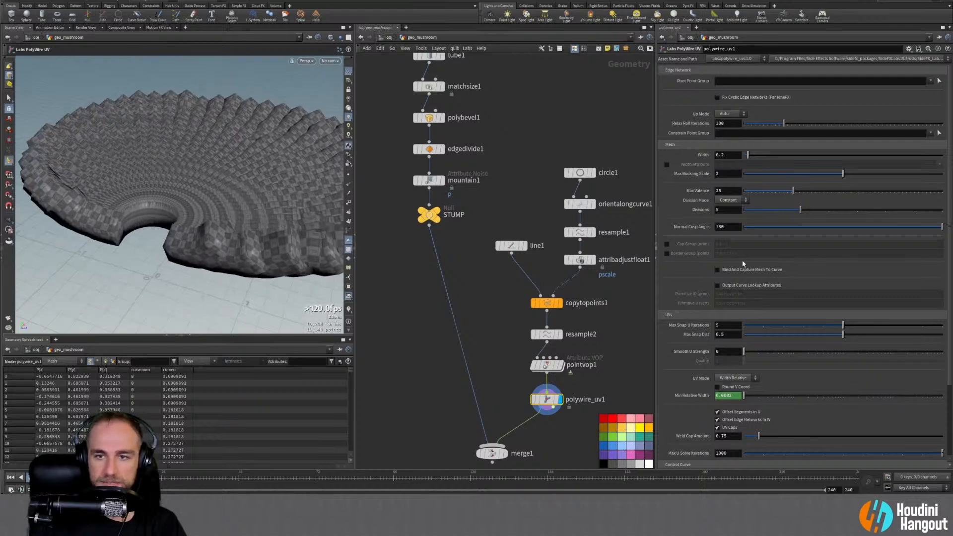
pyautogui.moveTo(729, 155); pyautogui.dragTo(686, 156)
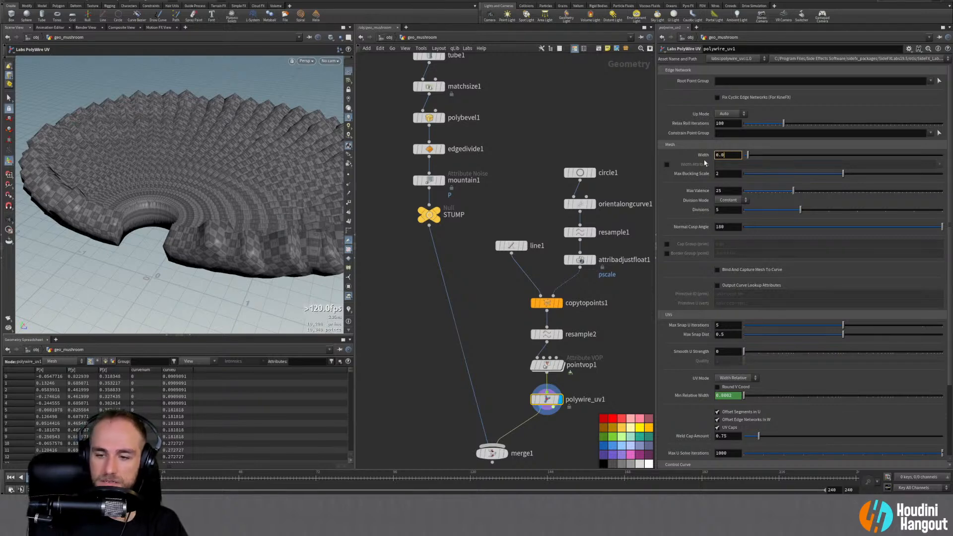
pyautogui.press('Return')
pyautogui.keyDown('alt'); pyautogui.moveTo(106, 162); pyautogui.dragTo(189, 234); pyautogui.keyUp('alt')
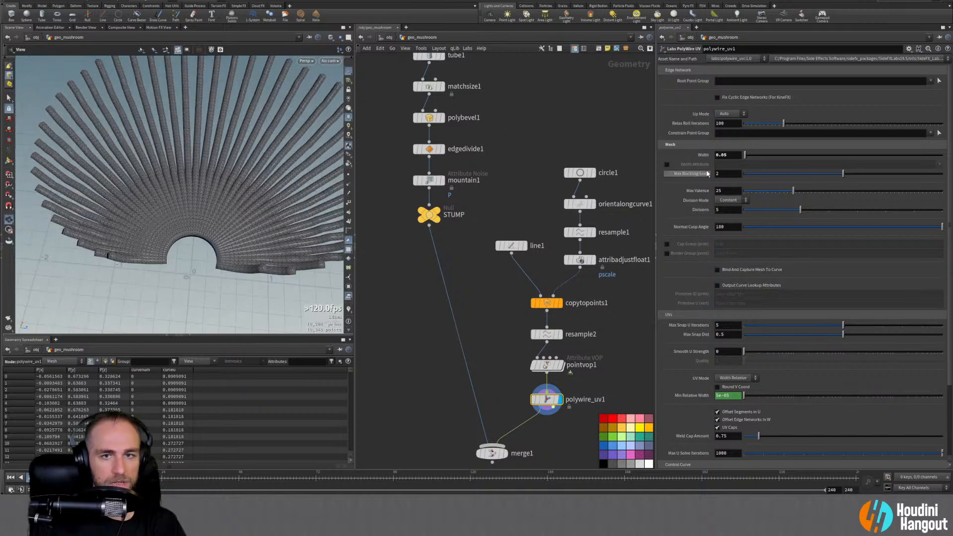
pyautogui.write('2')
pyautogui.press('Return')
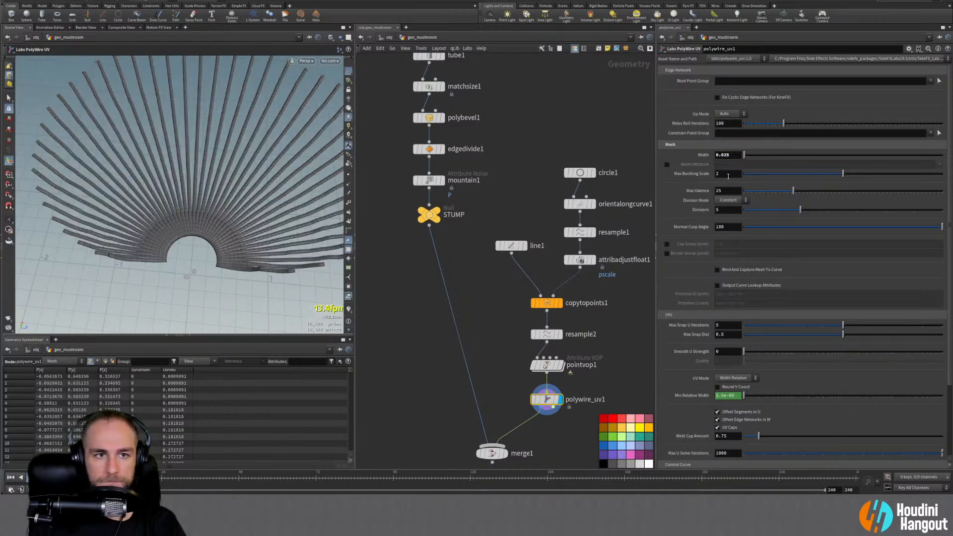
pyautogui.moveTo(202, 168)
pyautogui.keyDown('alt'); pyautogui.mouseDown()
pyautogui.moveTo(207, 120)
pyautogui.moveTo(204, 156)
pyautogui.moveTo(174, 180)
pyautogui.moveTo(202, 170)
pyautogui.moveTo(187, 213)
pyautogui.moveTo(171, 217)
pyautogui.moveTo(145, 188)
pyautogui.moveTo(230, 161)
pyautogui.mouseUp(); pyautogui.keyUp('alt')
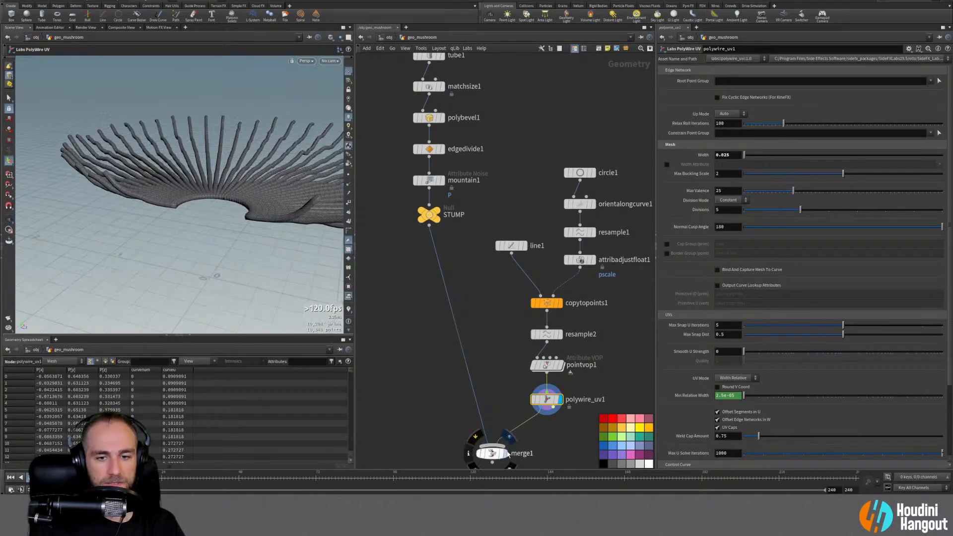
# Display merge1, collapse the geometry spreadsheet to enlarge the viewport, and inspect the wires together with the stump
pyautogui.click(490, 453)
pyautogui.keyDown('alt'); pyautogui.moveTo(238, 196); pyautogui.dragTo(208, 209); pyautogui.keyUp('alt')
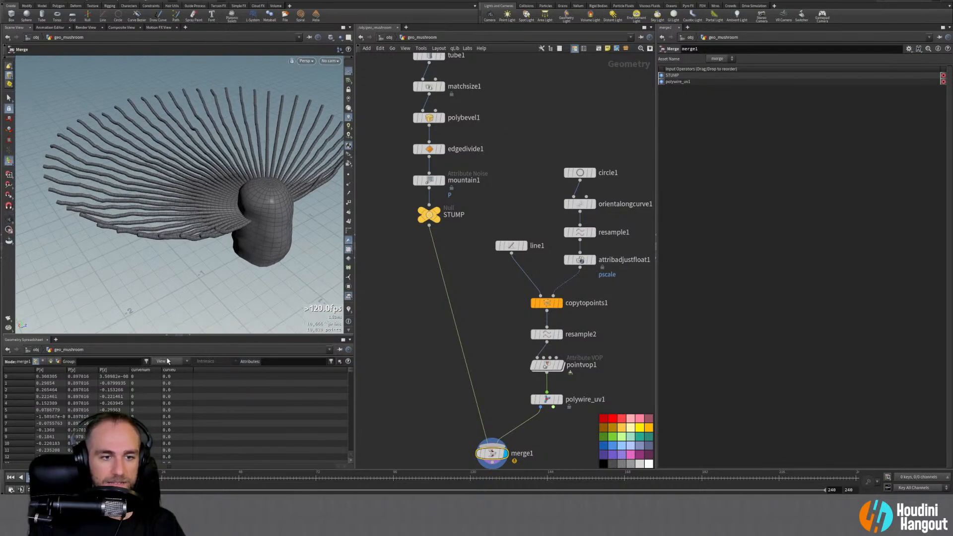
pyautogui.click(190, 337)
pyautogui.moveTo(209, 258)
pyautogui.keyDown('alt'); pyautogui.mouseDown()
pyautogui.moveTo(225, 243)
pyautogui.moveTo(211, 276)
pyautogui.mouseUp(); pyautogui.keyUp('alt')
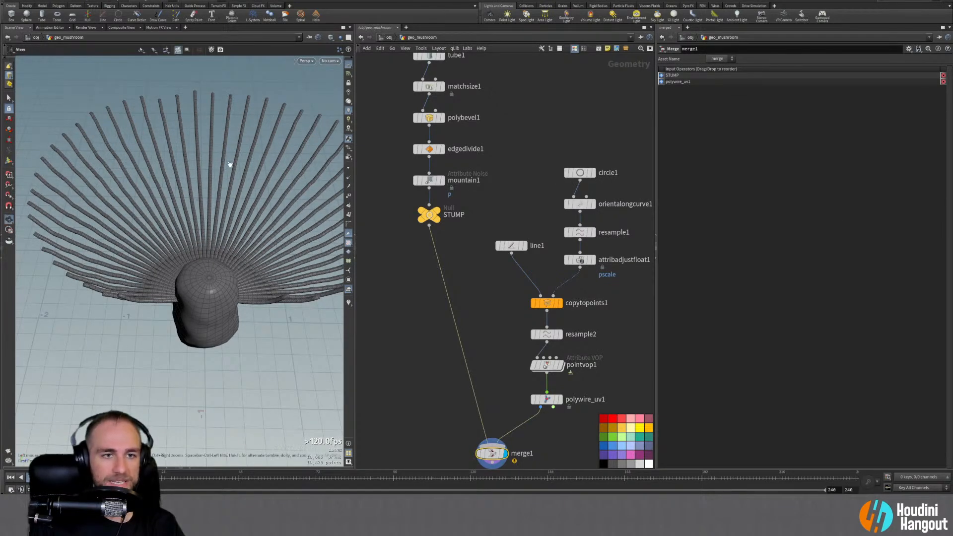
pyautogui.keyDown('alt'); pyautogui.moveTo(230, 164); pyautogui.dragTo(149, 213); pyautogui.keyUp('alt')
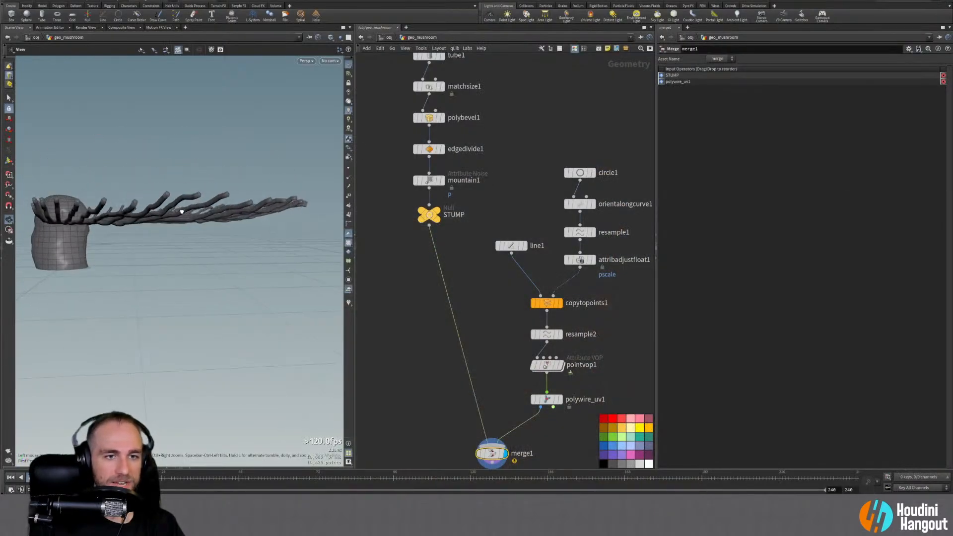
# Increase pointvop1's Vein Curl Scale to 0.525 and shift the ramp's middle point to about position 0.79, value 0.088
pyautogui.click(546, 365)
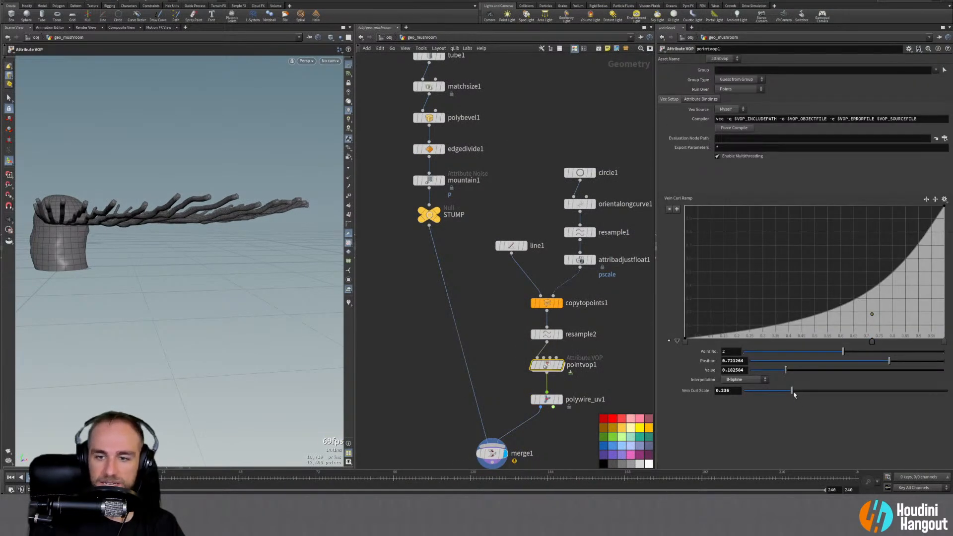
pyautogui.moveTo(804, 393); pyautogui.dragTo(851, 393)
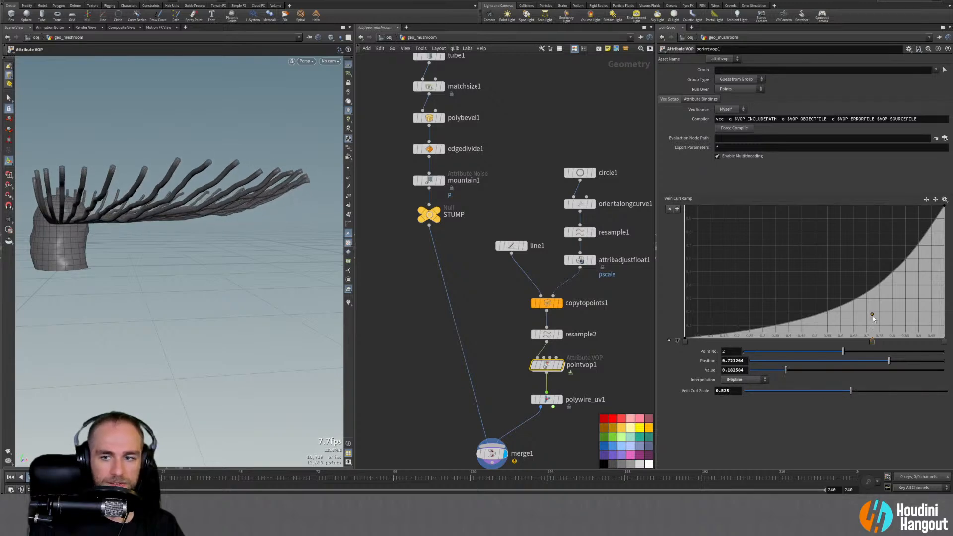
pyautogui.moveTo(873, 315); pyautogui.dragTo(901, 326)
pyautogui.keyDown('alt'); pyautogui.moveTo(232, 202); pyautogui.dragTo(272, 204); pyautogui.keyUp('alt')
pyautogui.moveTo(900, 342); pyautogui.dragTo(890, 347)
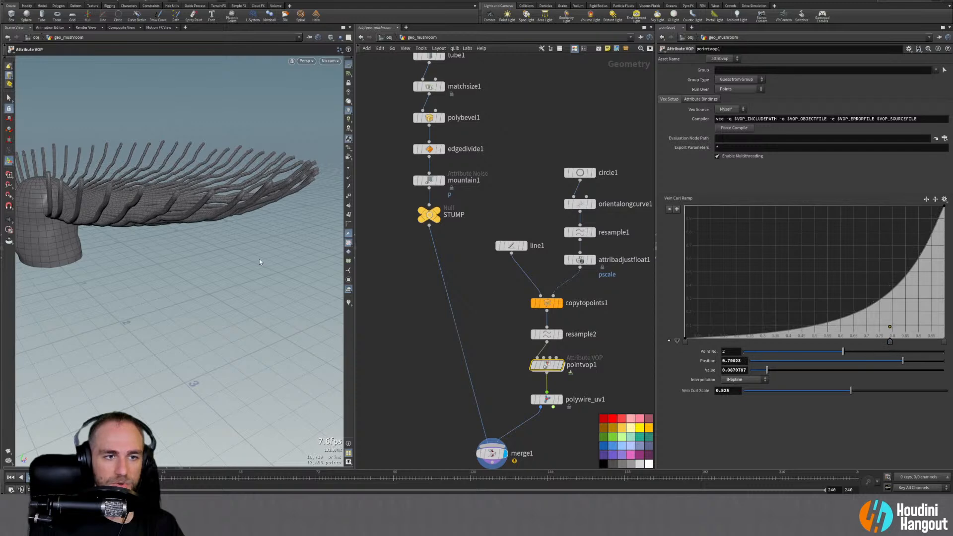
pyautogui.keyDown('alt'); pyautogui.moveTo(259, 261); pyautogui.dragTo(191, 267); pyautogui.keyUp('alt')
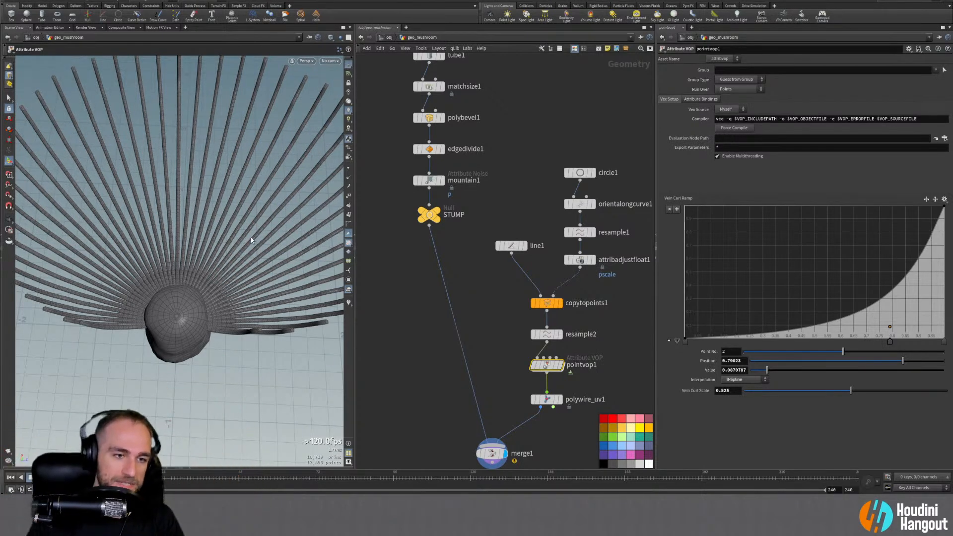
pyautogui.keyDown('alt'); pyautogui.moveTo(266, 254); pyautogui.dragTo(173, 293); pyautogui.keyUp('alt')
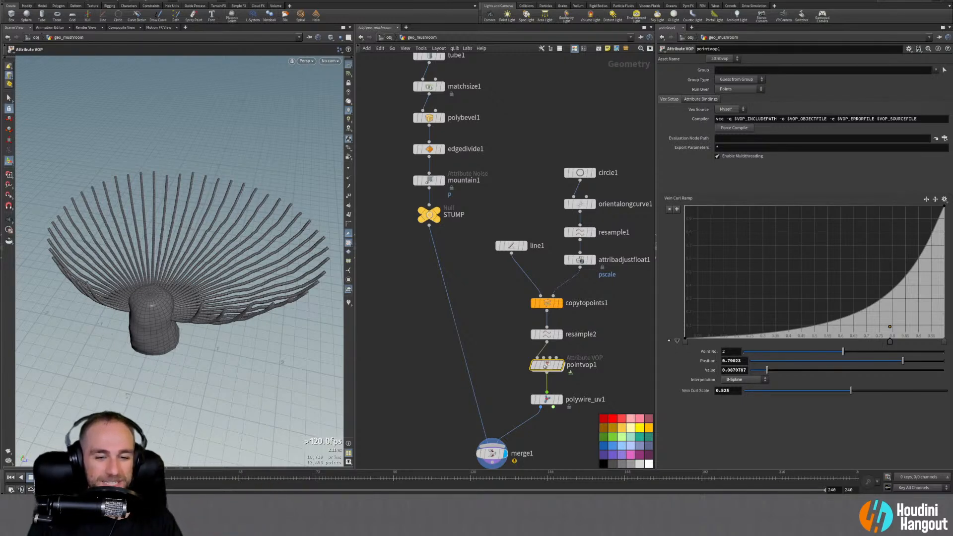
# Check the mushroom reference photo in the browser, return to Houdini, and lower pointvop1's Vein Curl Scale to about 0.402
pyautogui.hotkey('alt', 'Tab')
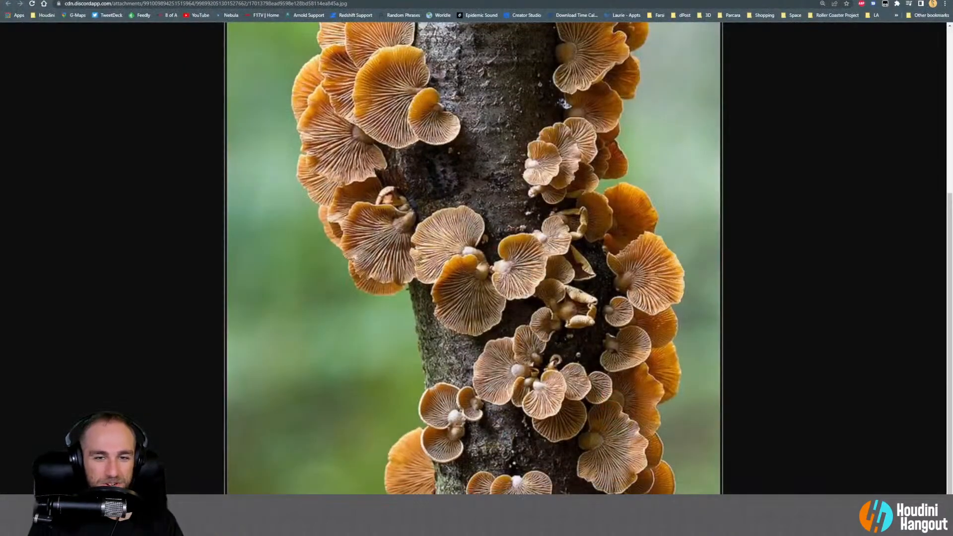
pyautogui.hotkey('alt', 'Tab')
pyautogui.moveTo(226, 267); pyautogui.dragTo(241, 233)
pyautogui.moveTo(548, 373)
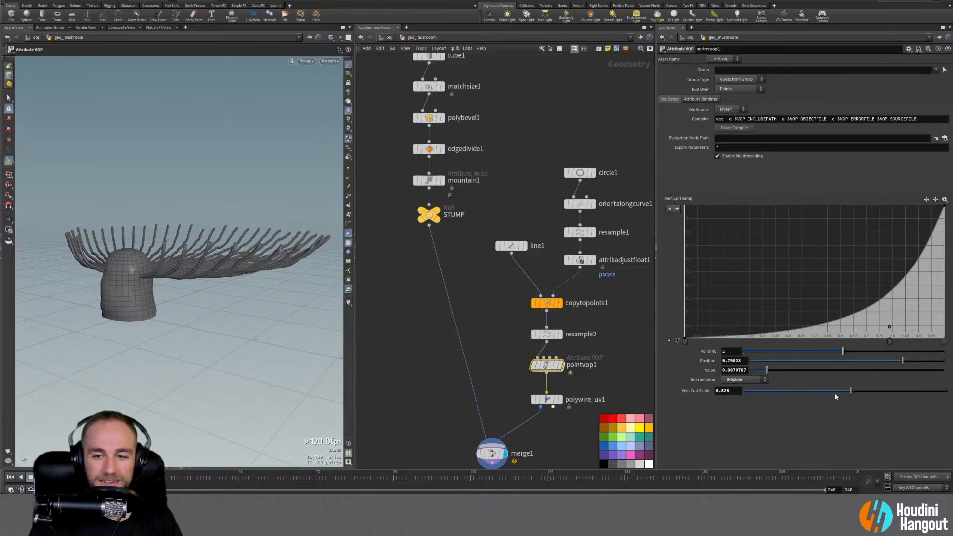
pyautogui.moveTo(837, 394); pyautogui.dragTo(826, 393)
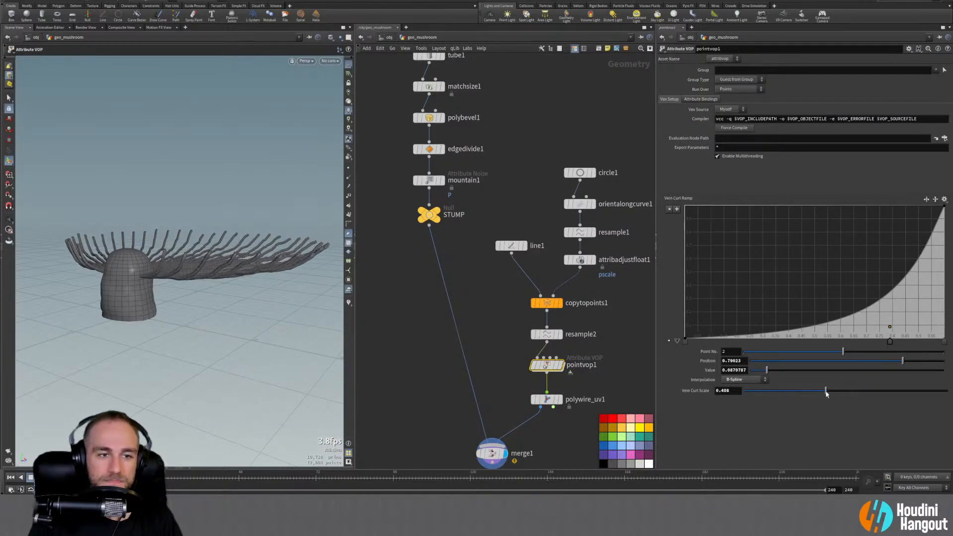
pyautogui.moveTo(237, 249); pyautogui.dragTo(235, 270)
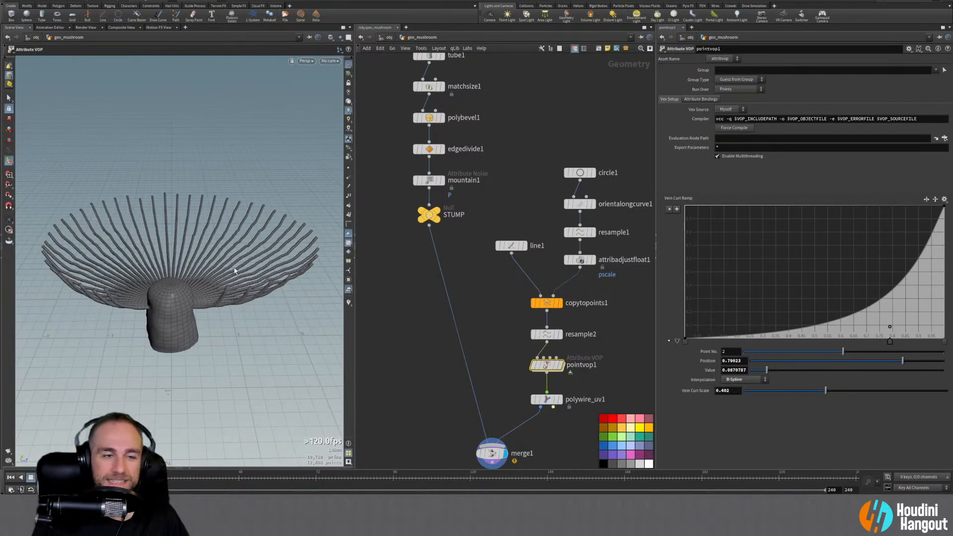